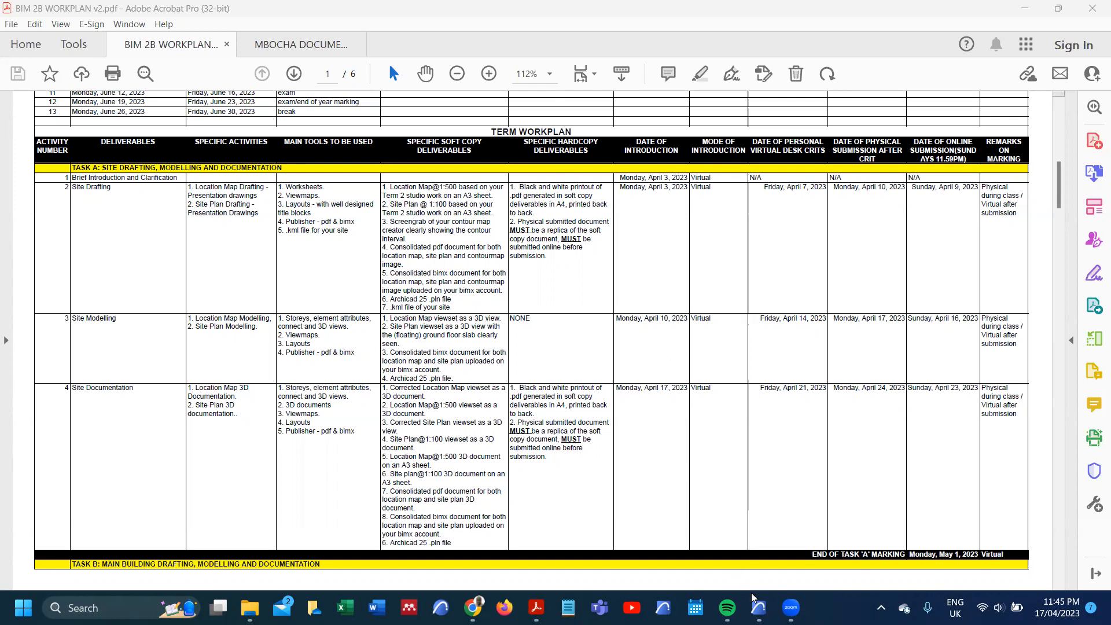
# Step: Switch to Archicad and move the two floating toolbars away from the view map list
pyautogui.moveTo(759, 607)
pyautogui.click(758, 535)
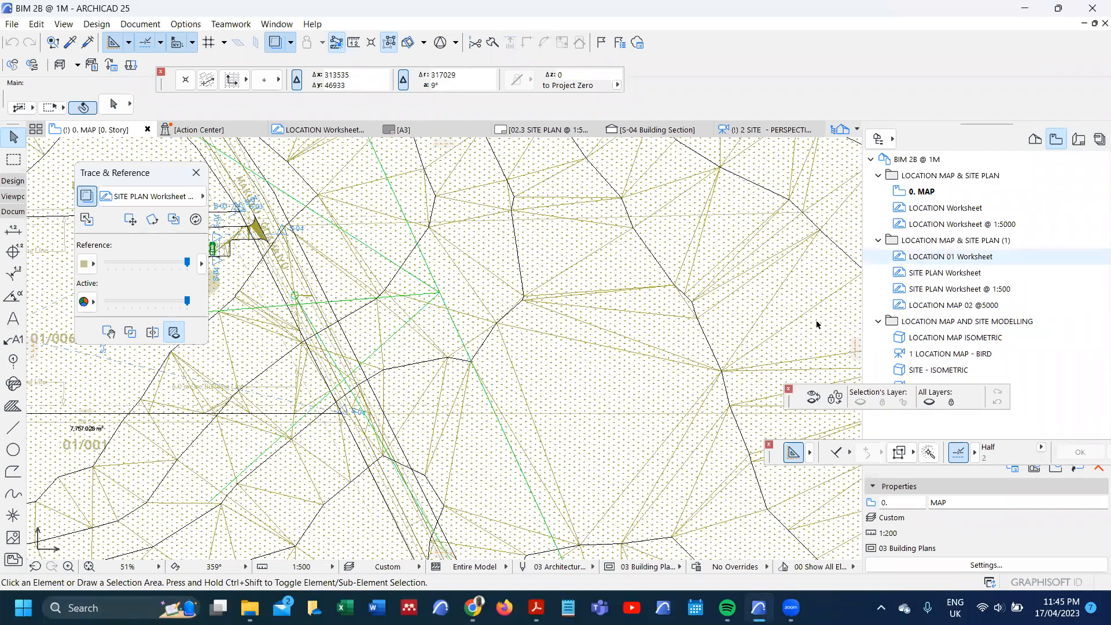
pyautogui.click(926, 191)
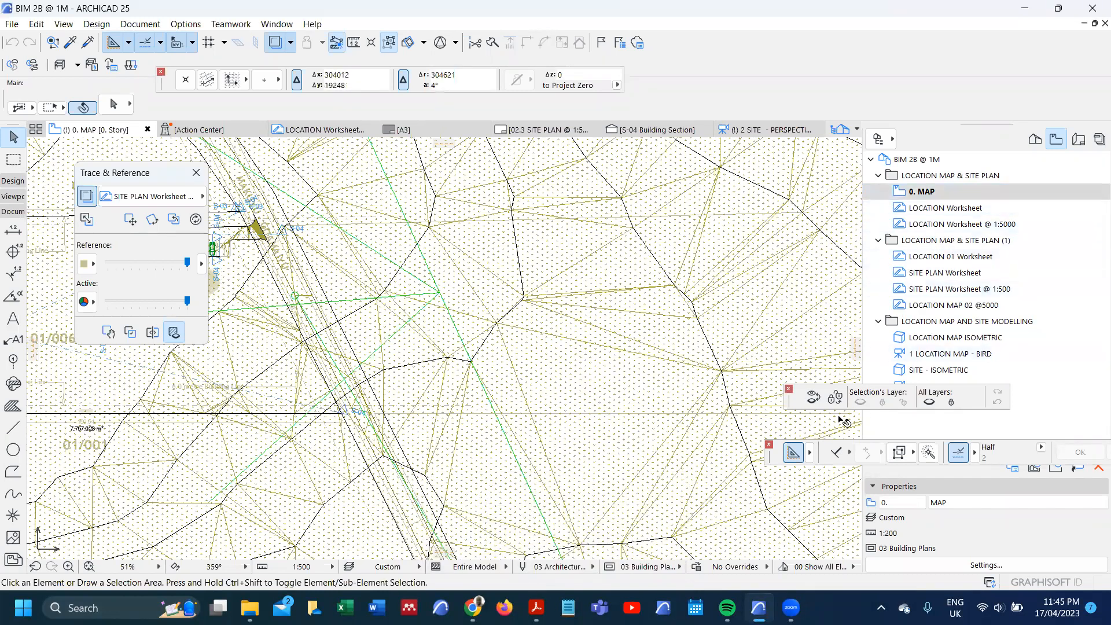
pyautogui.moveTo(798, 400); pyautogui.dragTo(494, 514)
pyautogui.moveTo(774, 454); pyautogui.dragTo(739, 525)
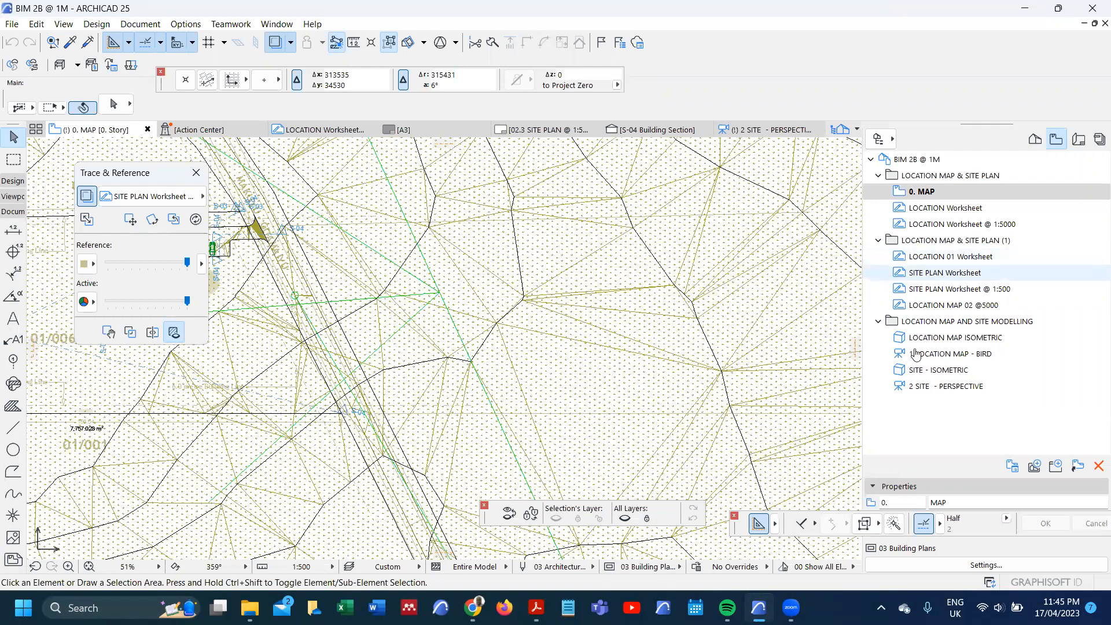
# Step: Copy the Task A heading from the BIM 2B WORKPLAN PDF and create an Archicad view folder named "TASK A: SITE DRAFTING, MODELLING AND DOCUMENTATION"
pyautogui.click(536, 608)
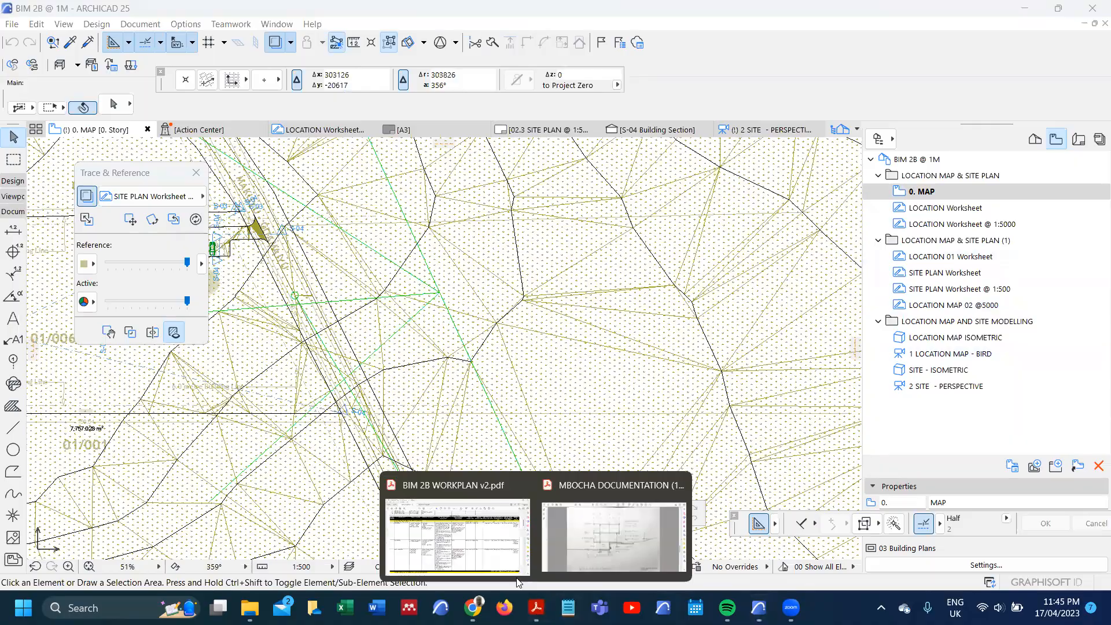
pyautogui.click(457, 526)
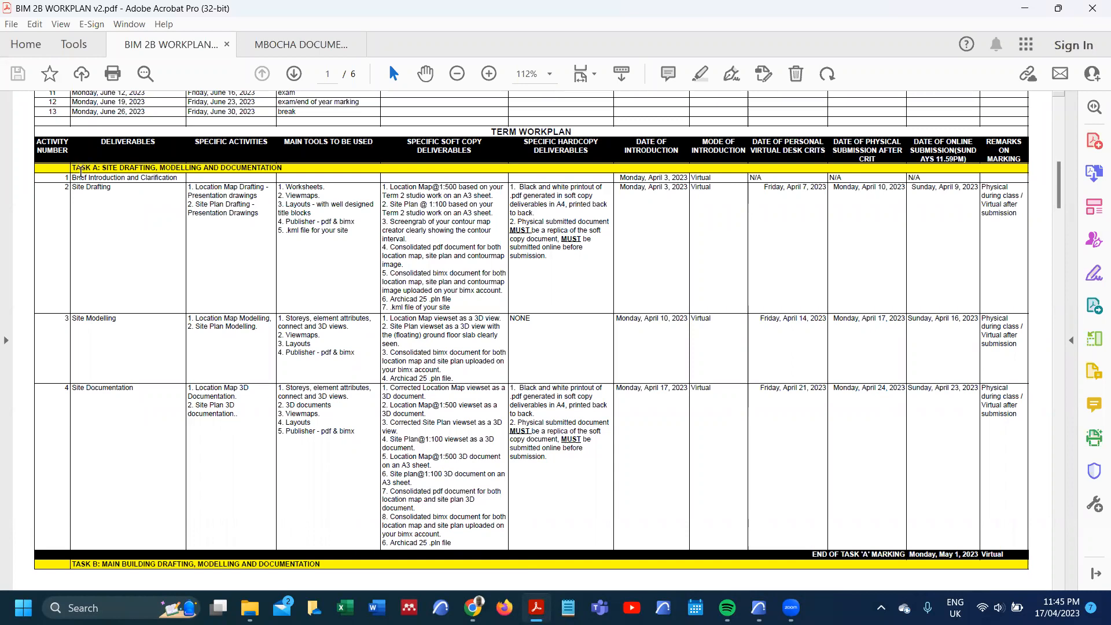
pyautogui.moveTo(74, 170); pyautogui.dragTo(273, 172)
pyautogui.hotkey('ctrl', 'c')
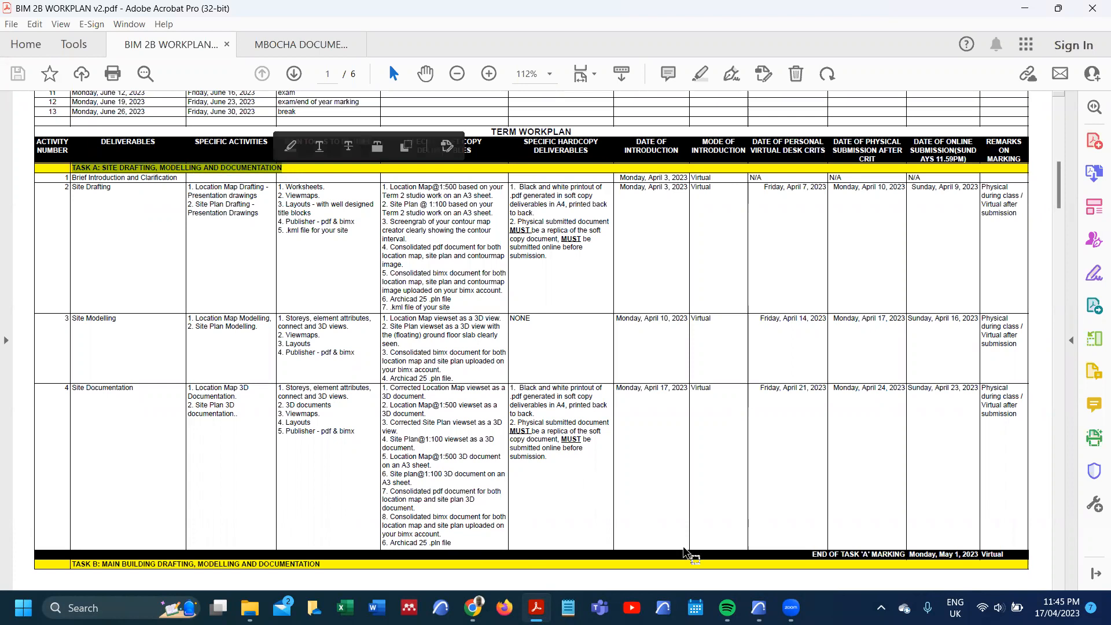
pyautogui.click(759, 608)
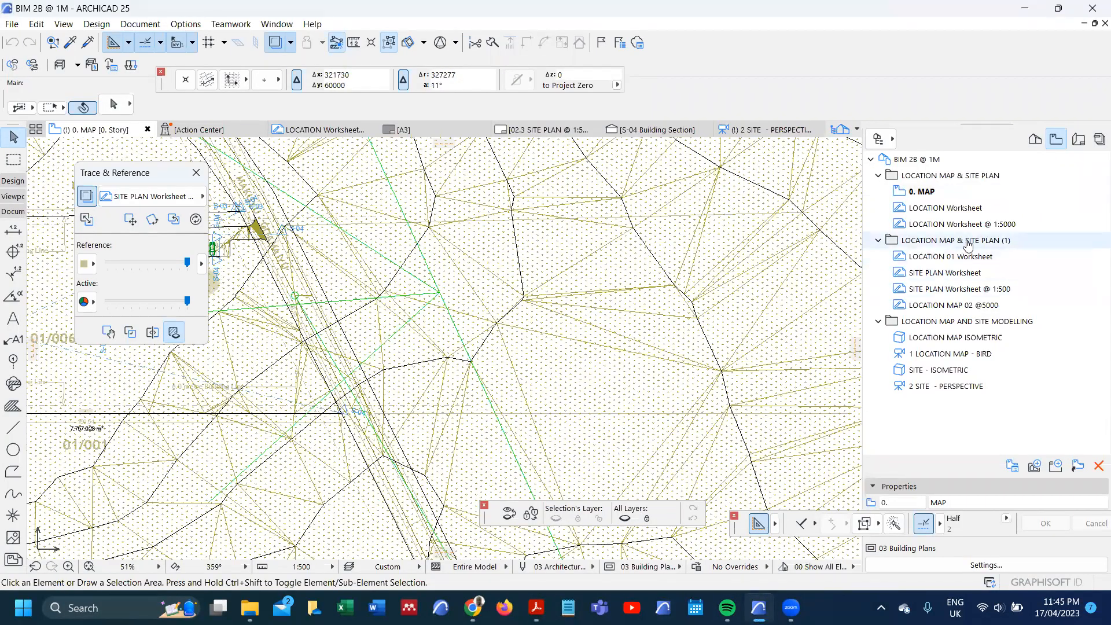
pyautogui.rightClick(952, 161)
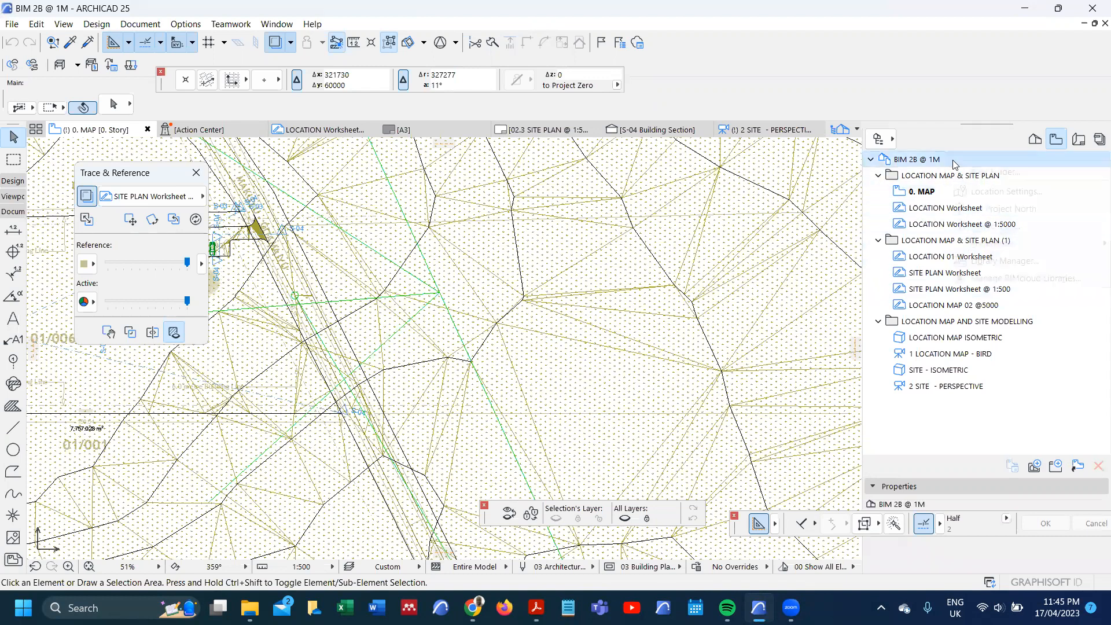
pyautogui.click(973, 171)
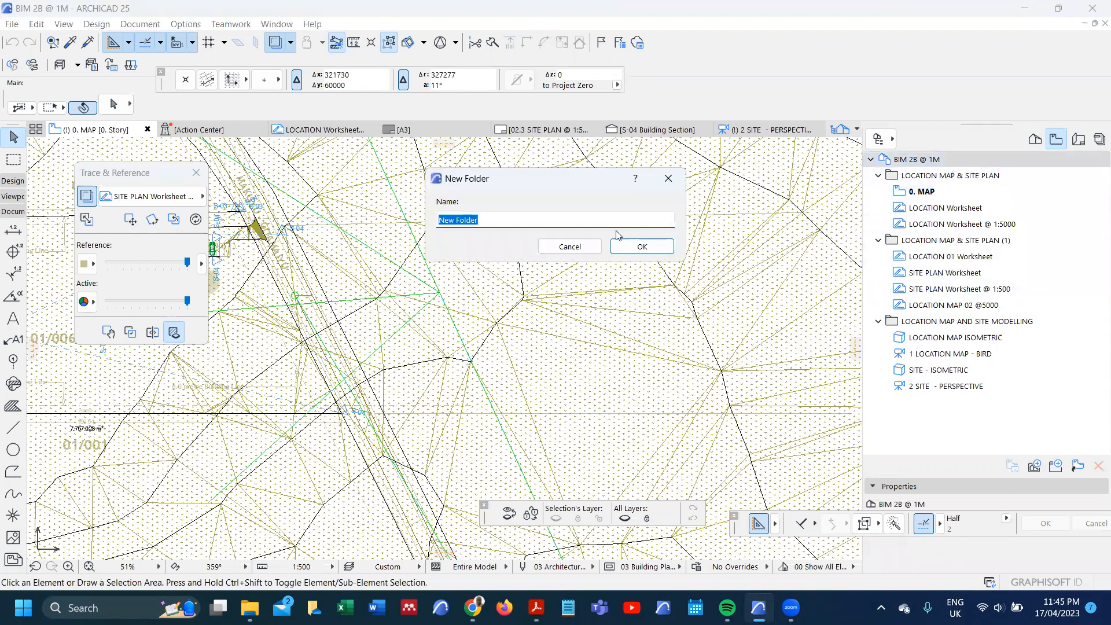
pyautogui.hotkey('ctrl', 'v')
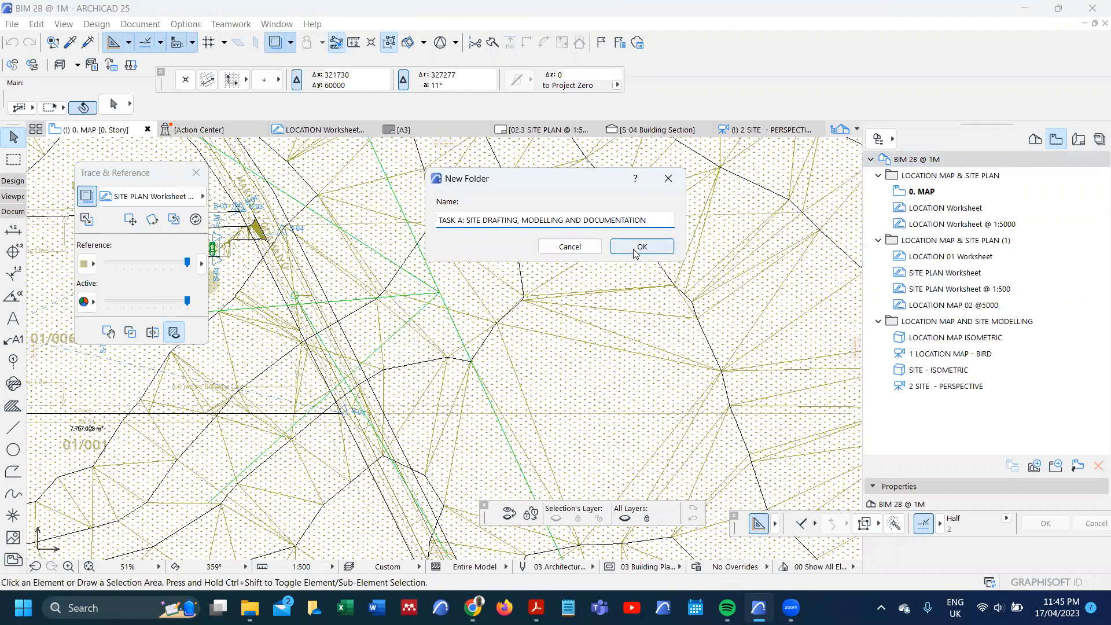
pyautogui.click(636, 248)
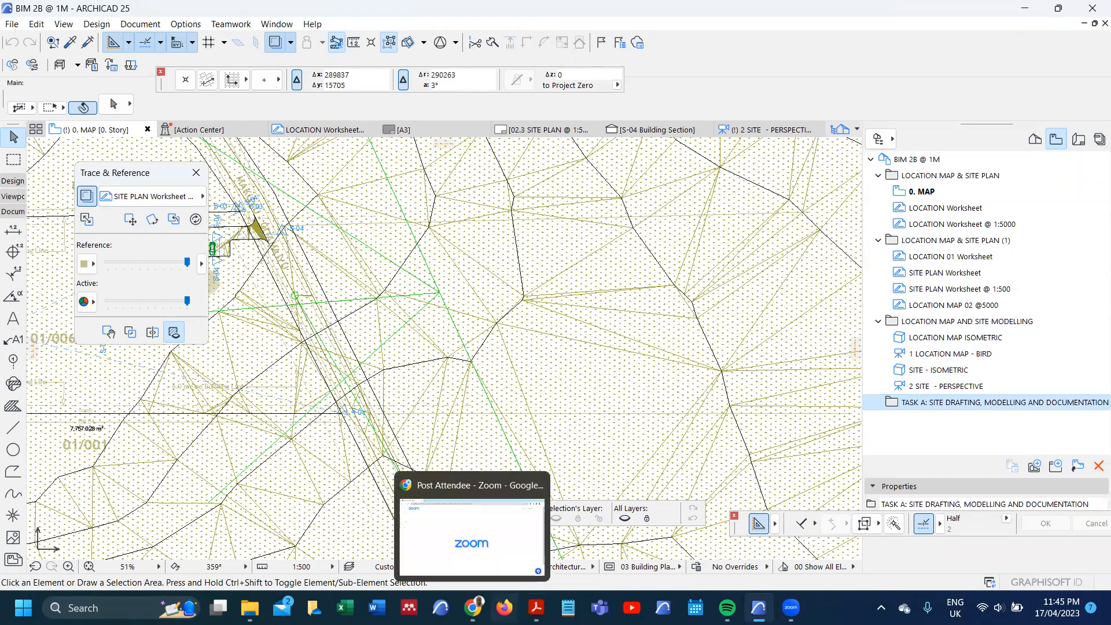
# Step: Using the workplan's Site Drafting entry, rename "LOCATION MAP & SITE PLAN (1)" as "LOCATION MAP & SITE PLAN - DRAFTING" and move it into the TASK A folder
pyautogui.moveTo(535, 607)
pyautogui.click(457, 536)
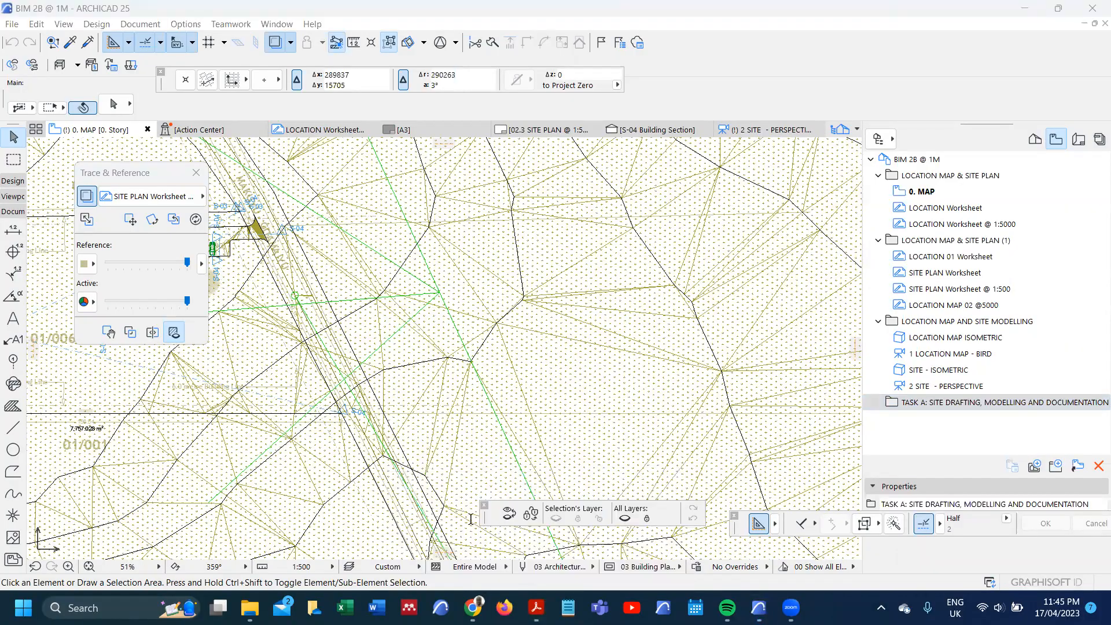
pyautogui.click(80, 211)
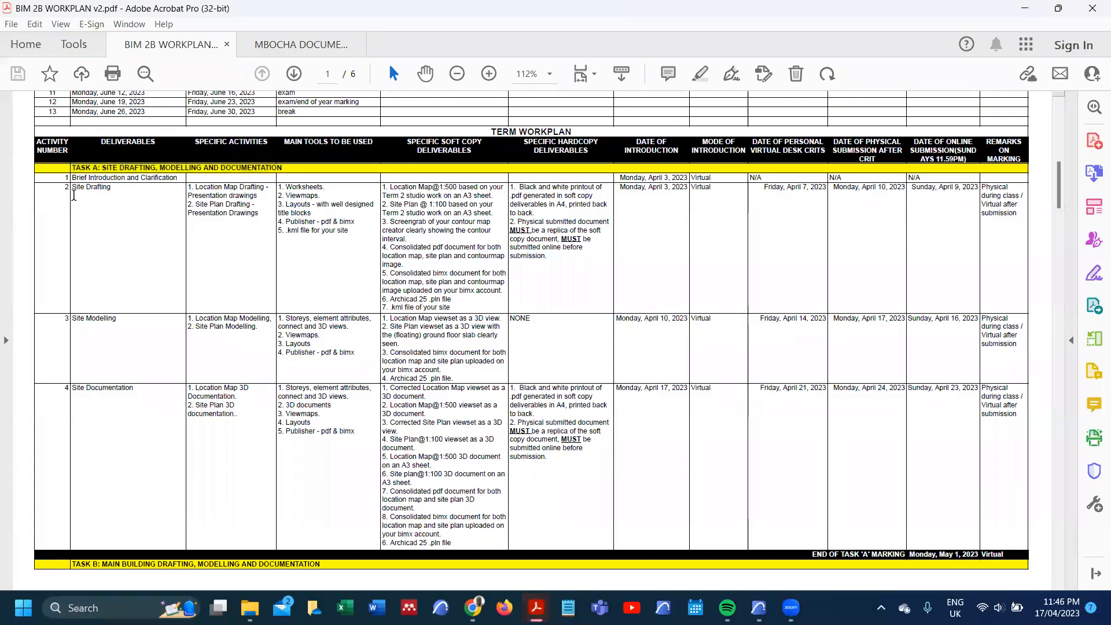
pyautogui.moveTo(73, 190); pyautogui.dragTo(112, 196)
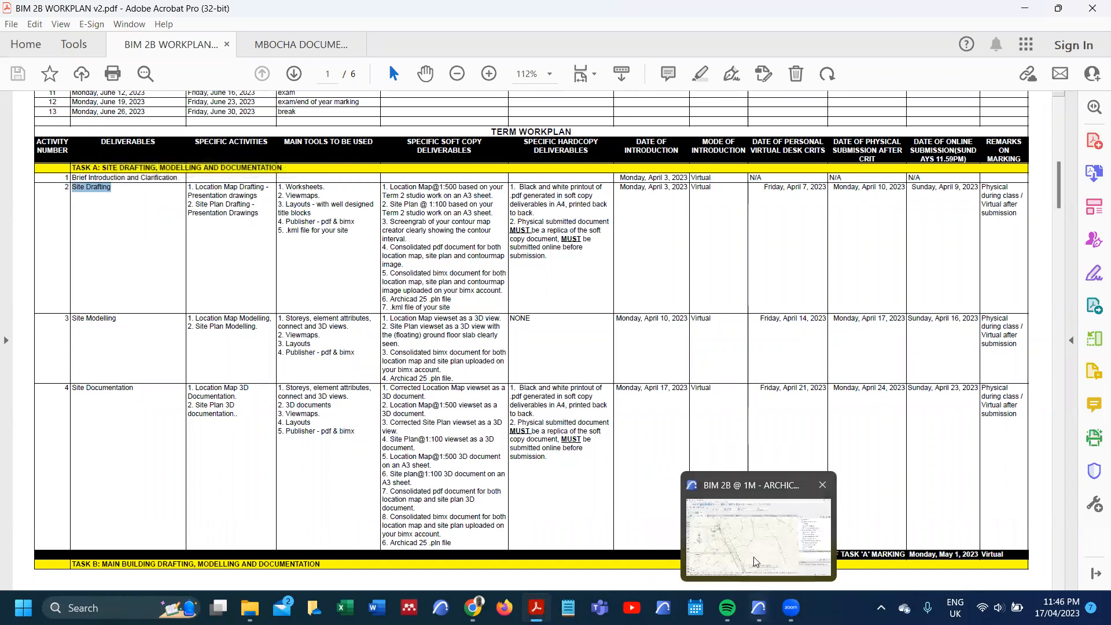
pyautogui.click(758, 607)
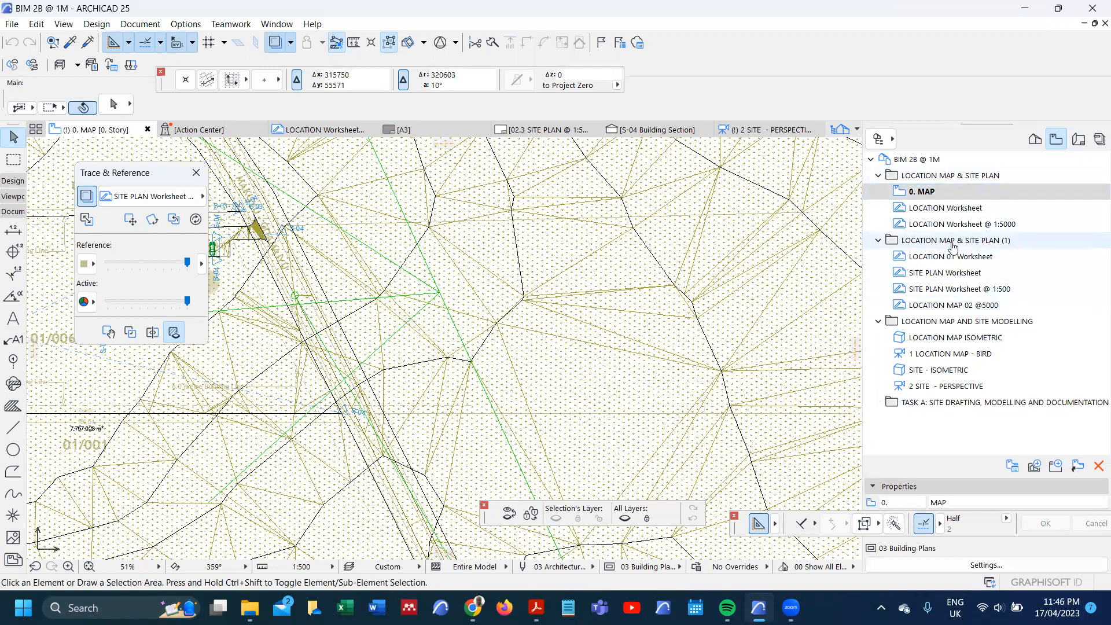
pyautogui.click(954, 243)
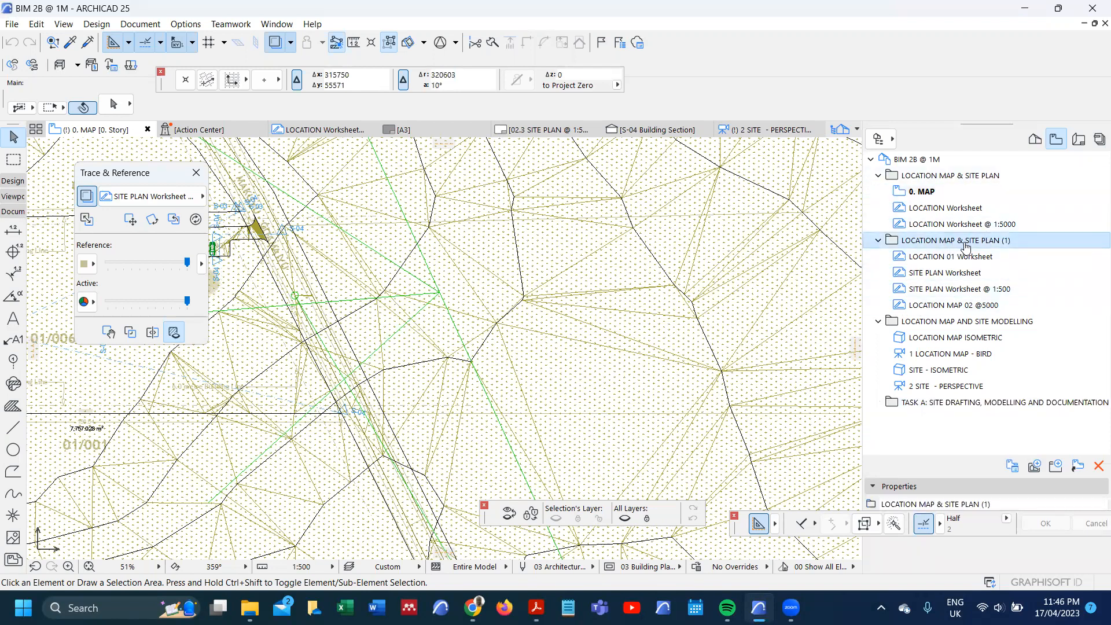
pyautogui.doubleClick(996, 243)
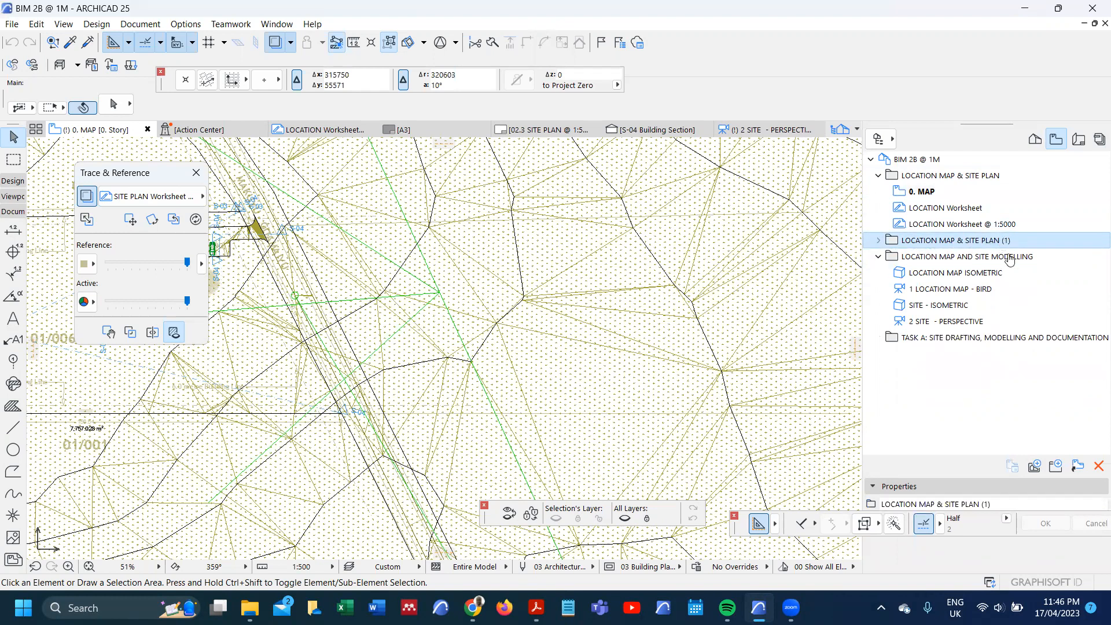
pyautogui.click(1009, 505)
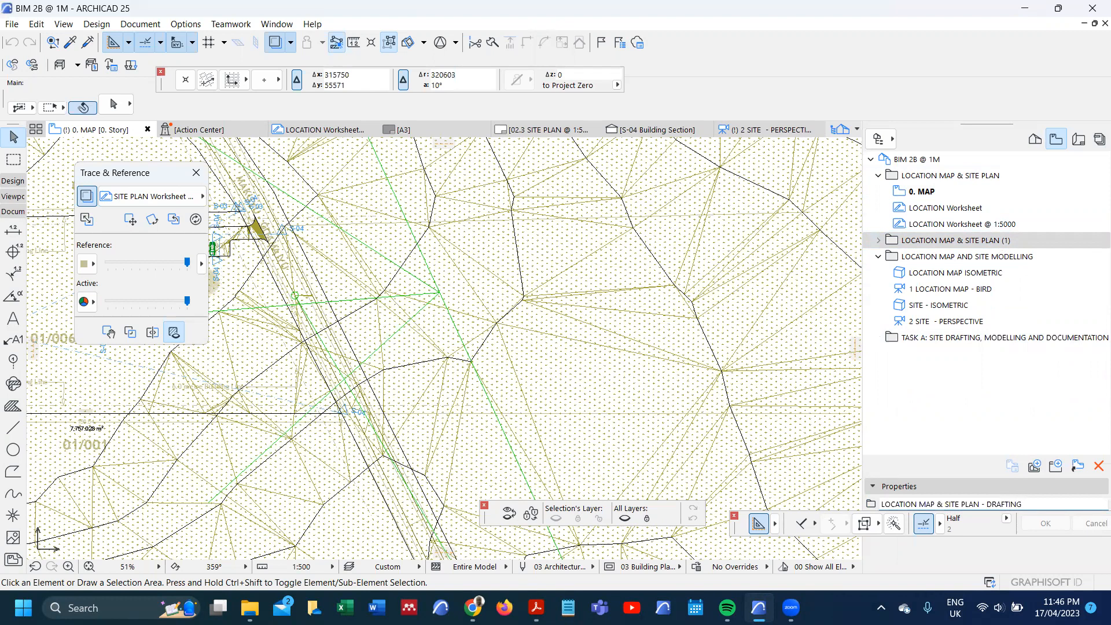
pyautogui.click(893, 243)
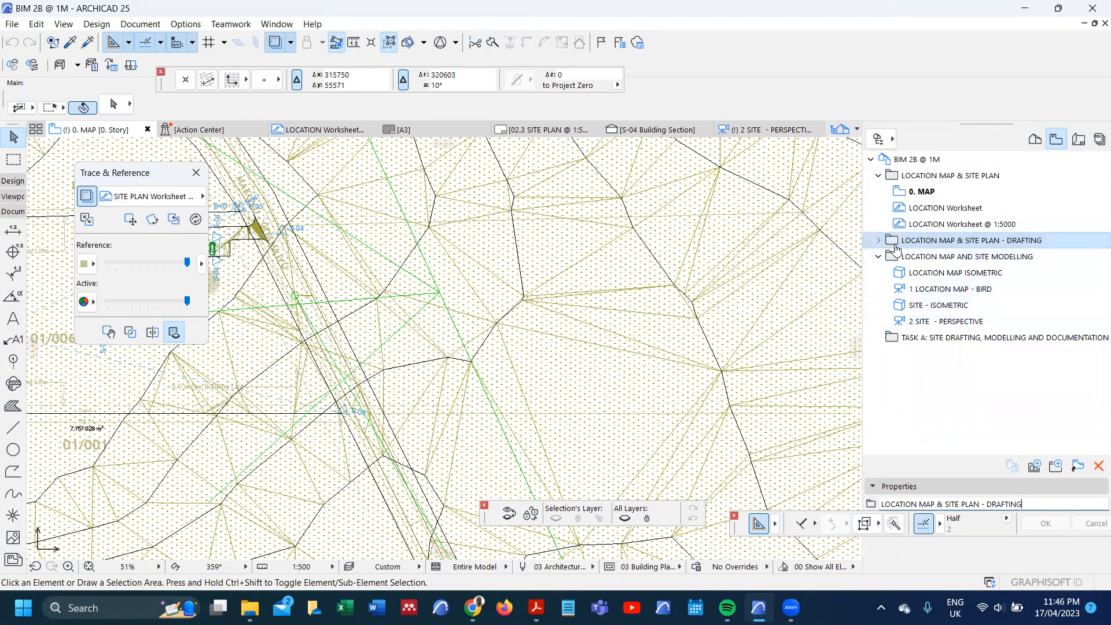
pyautogui.moveTo(894, 243); pyautogui.dragTo(958, 344)
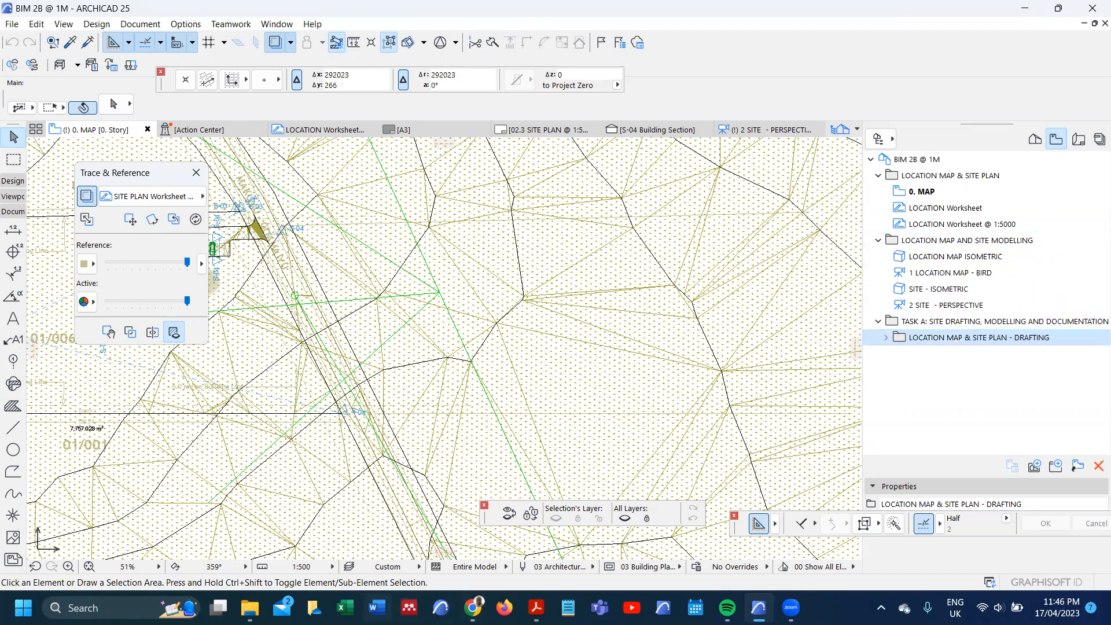
# Step: Check the activity numbers in the workplan PDF and rename the drafting folder as "2. LOCATION MAP & SITE PLAN - DRAFTING"
pyautogui.moveTo(536, 608)
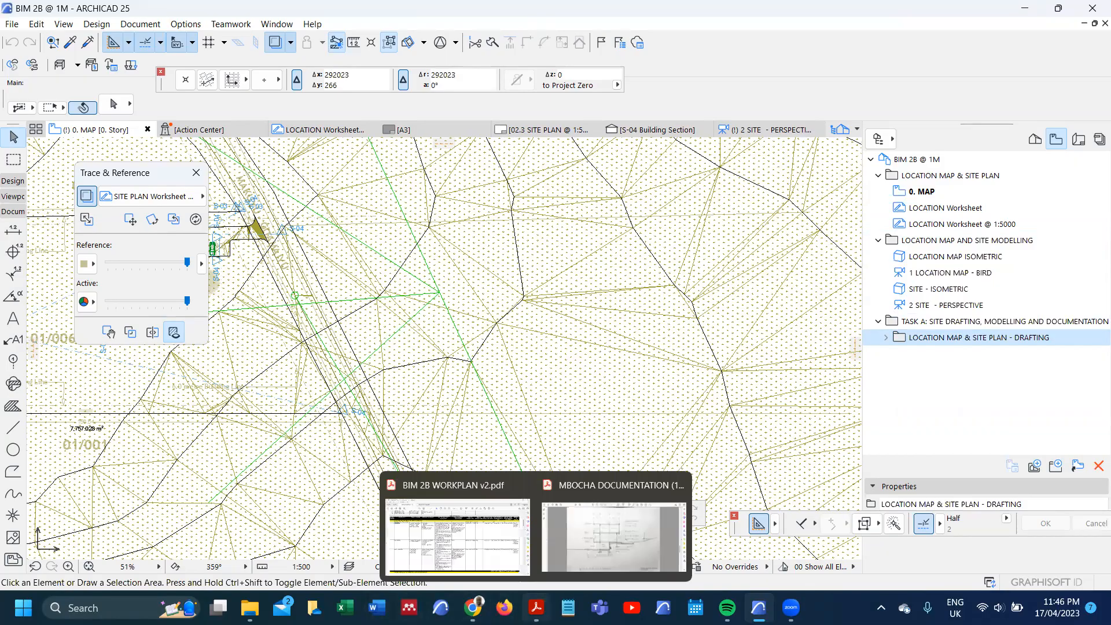
pyautogui.click(457, 509)
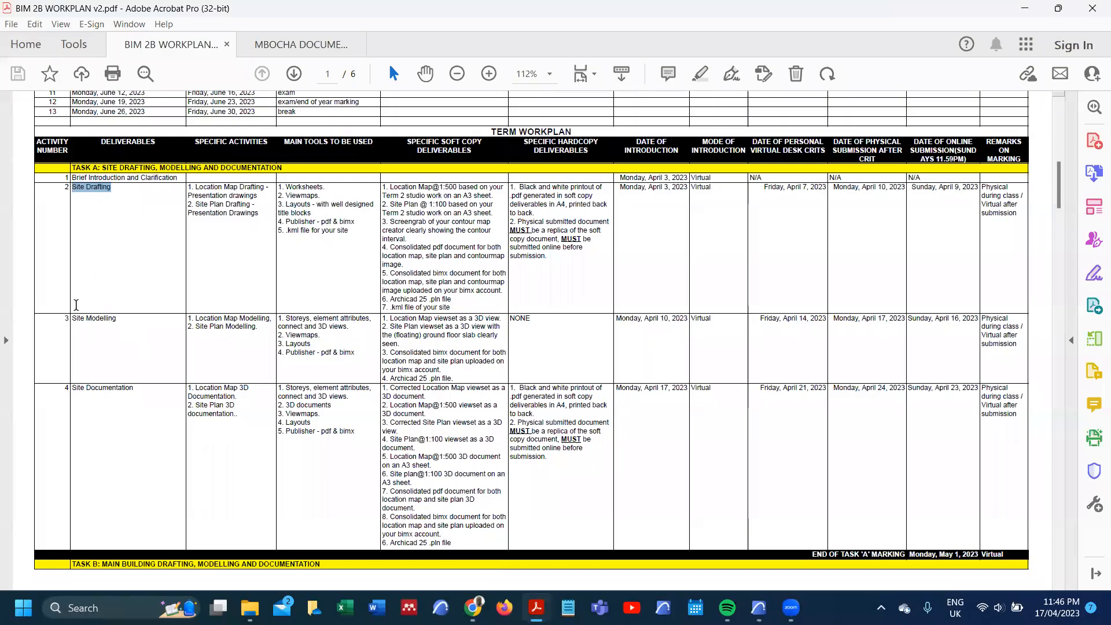
pyautogui.moveTo(759, 607)
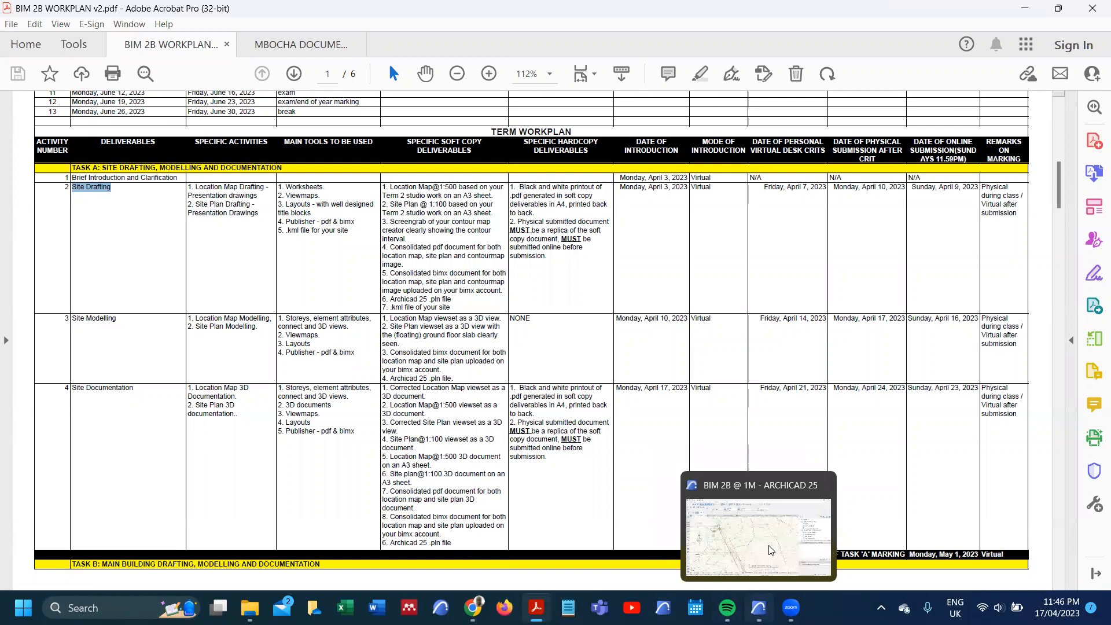
pyautogui.click(771, 550)
pyautogui.click(952, 240)
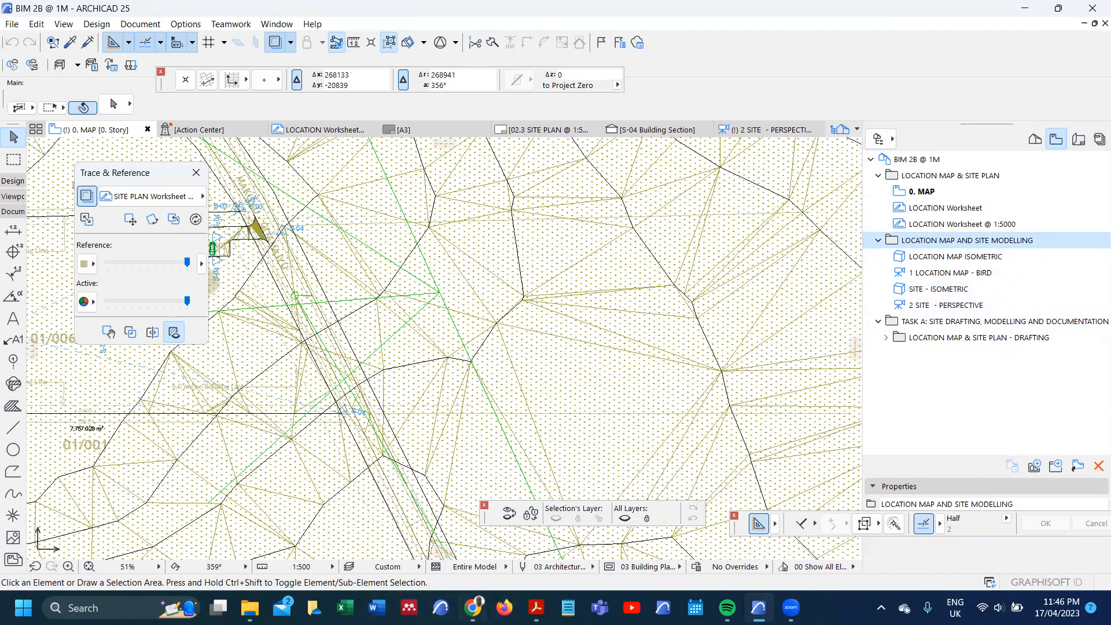
pyautogui.moveTo(536, 608)
pyautogui.click(457, 535)
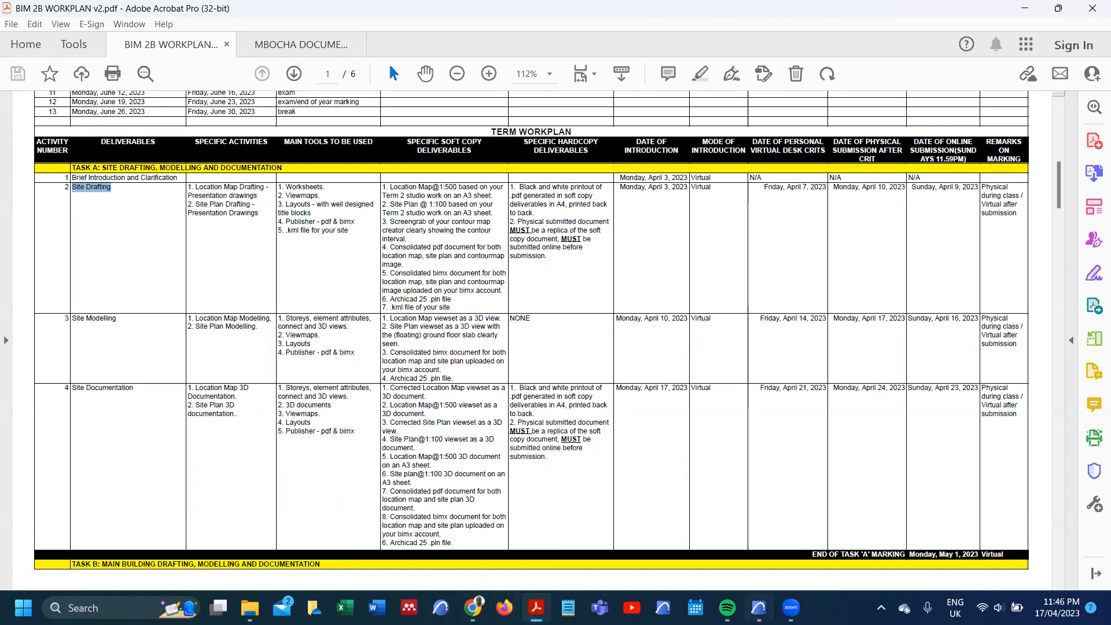
pyautogui.click(769, 538)
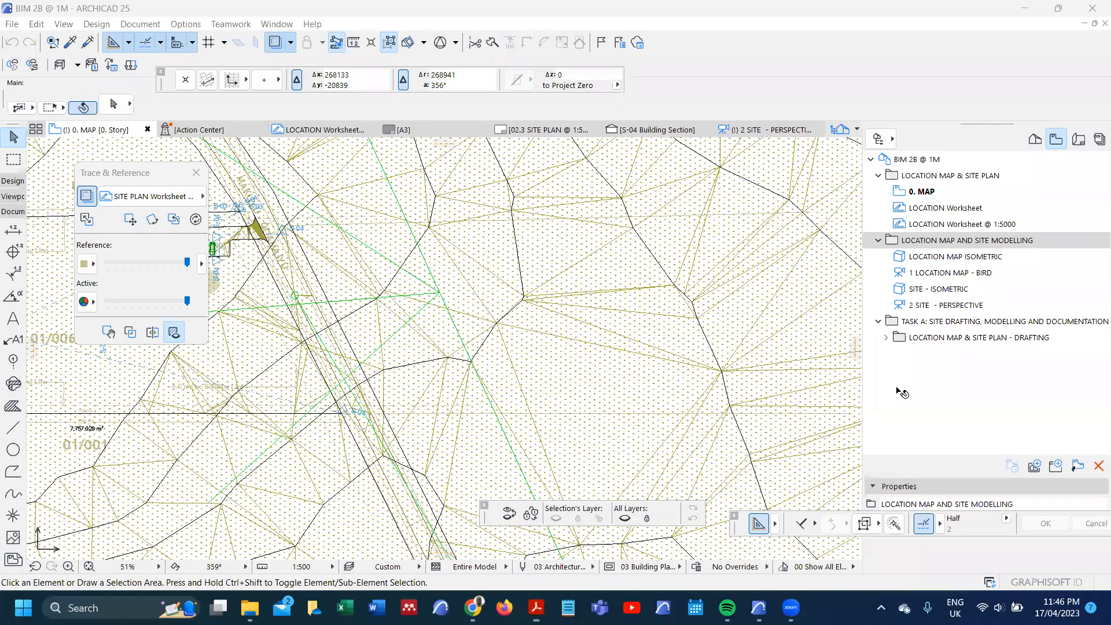
pyautogui.click(926, 340)
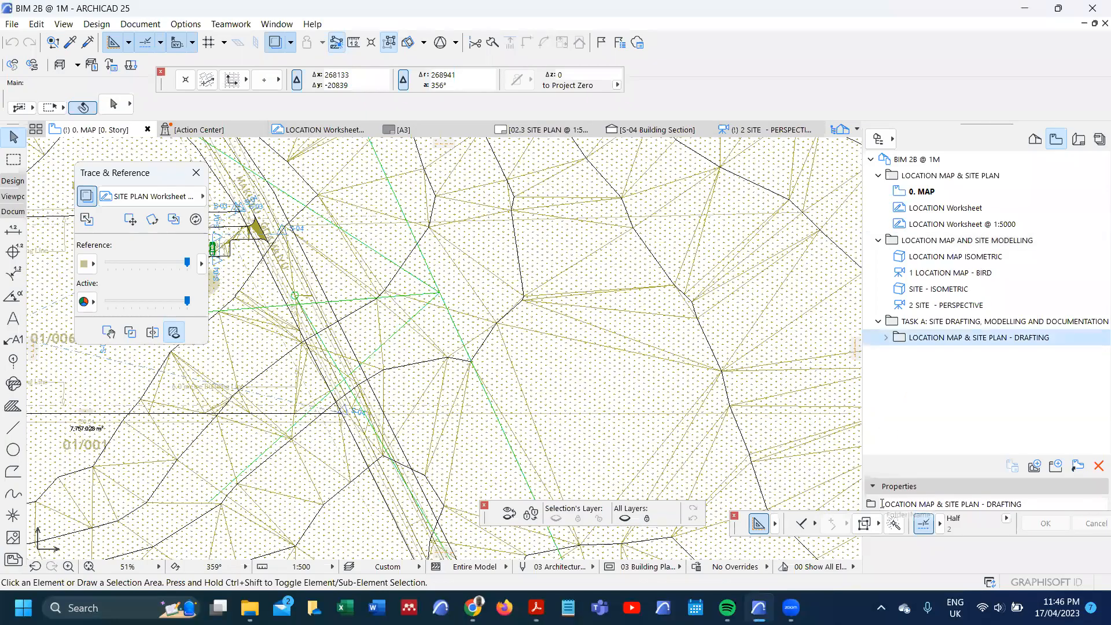
pyautogui.write('2.')
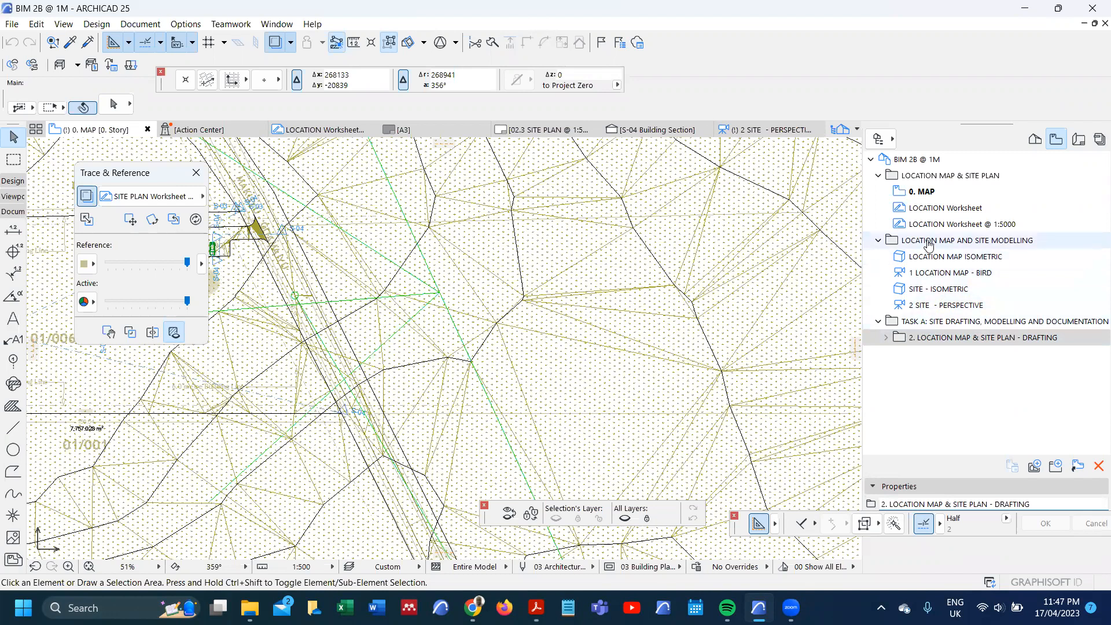
# Step: Rename the modelling folder as "3. LOCATION MAP AND SITE MODELLING" and move it into the TASK A folder
pyautogui.click(928, 242)
pyautogui.click(882, 504)
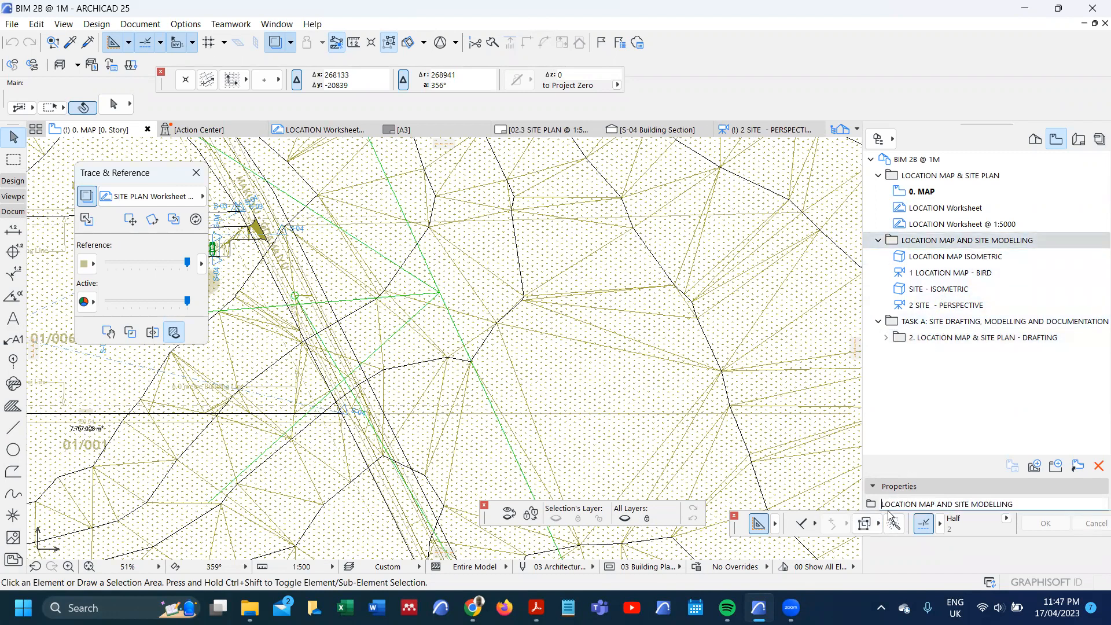
pyautogui.write('3.')
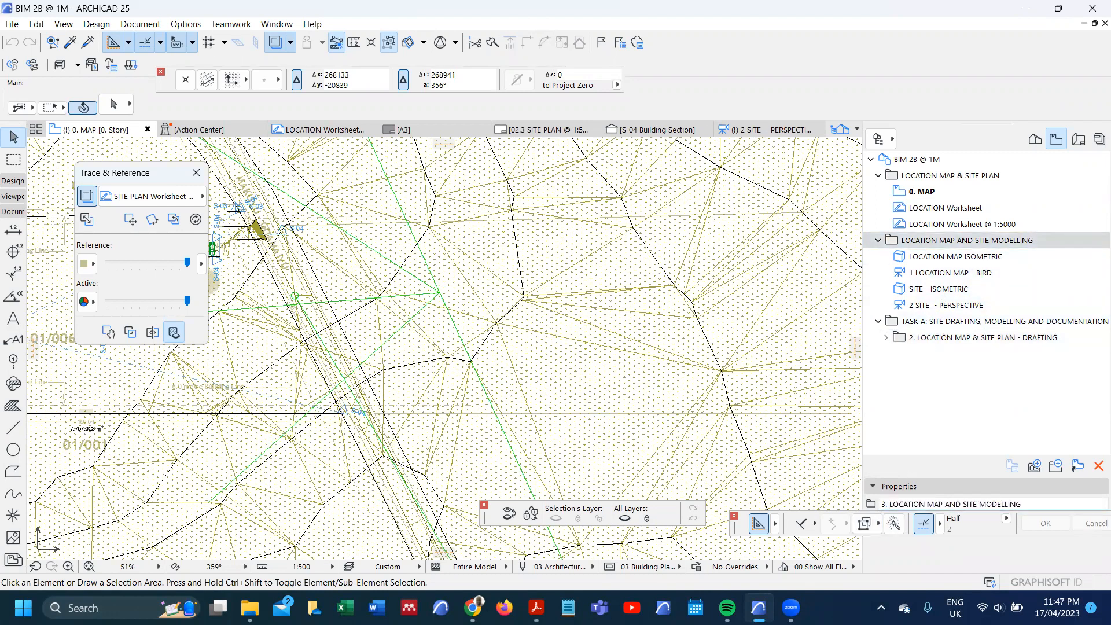
pyautogui.press('Return')
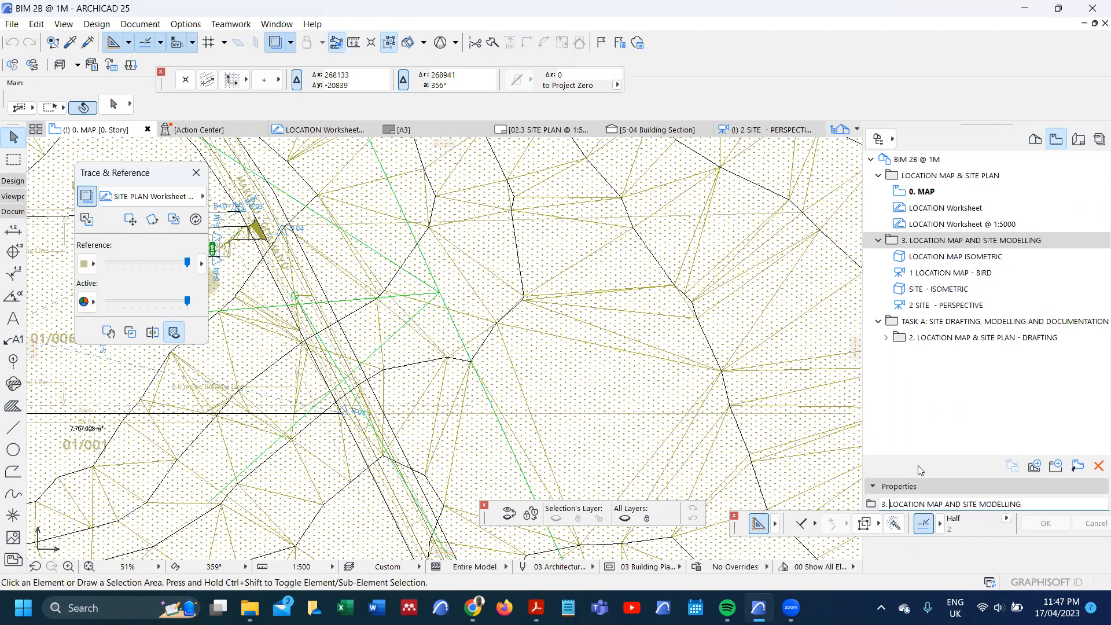
pyautogui.moveTo(924, 246); pyautogui.dragTo(986, 328)
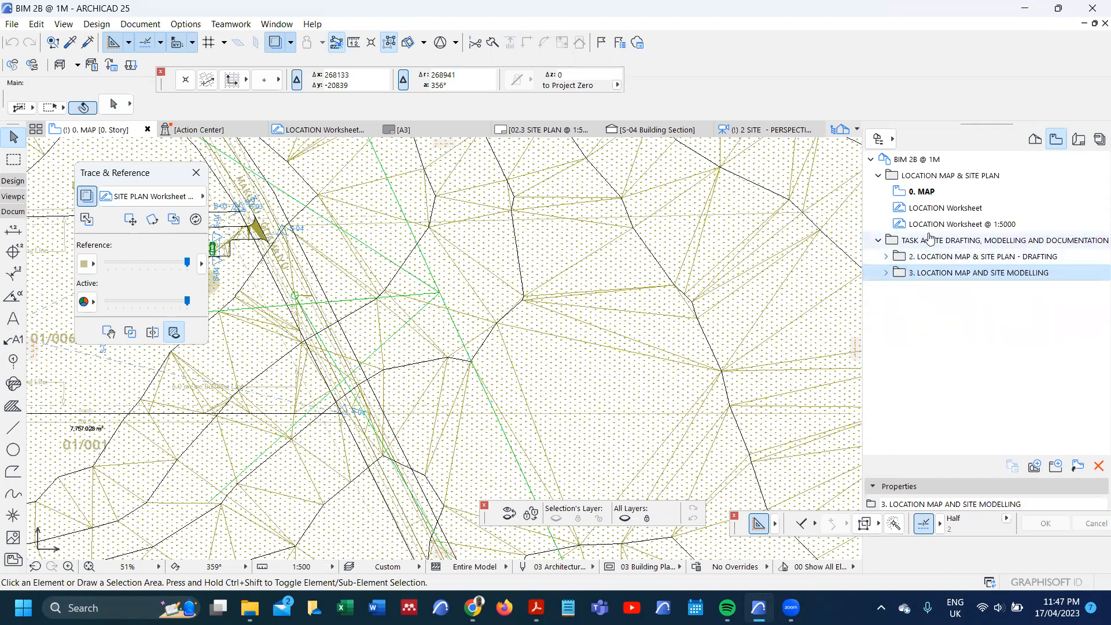
# Step: Move the "LOCATION MAP & SITE PLAN" folder into "2. LOCATION MAP & SITE PLAN - DRAFTING" and collapse the drafting folder
pyautogui.click(878, 174)
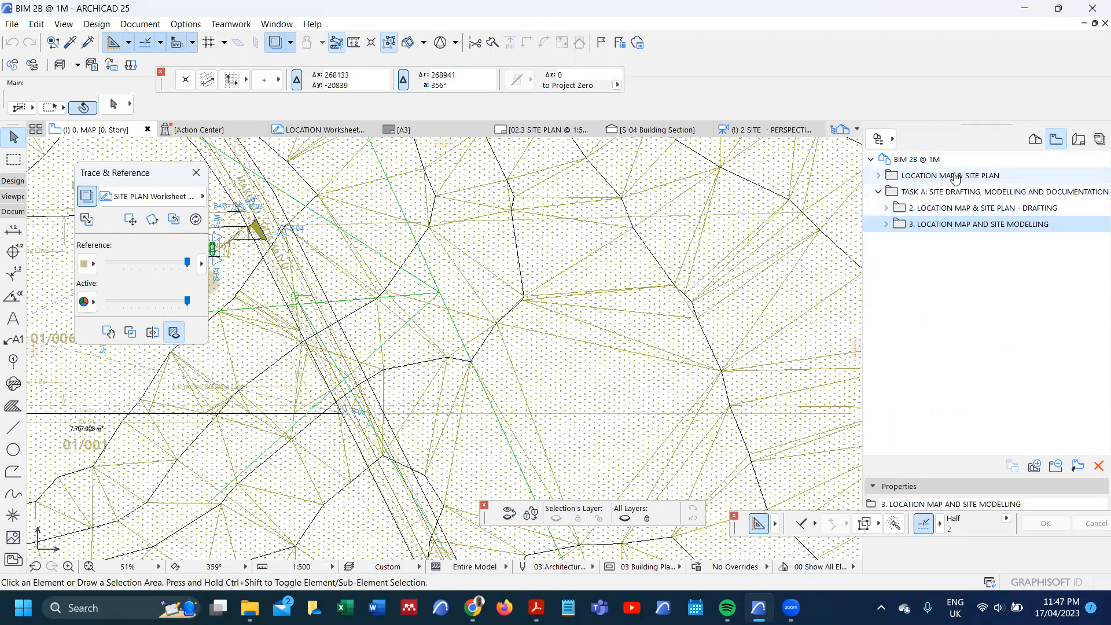
pyautogui.moveTo(943, 179); pyautogui.dragTo(980, 209)
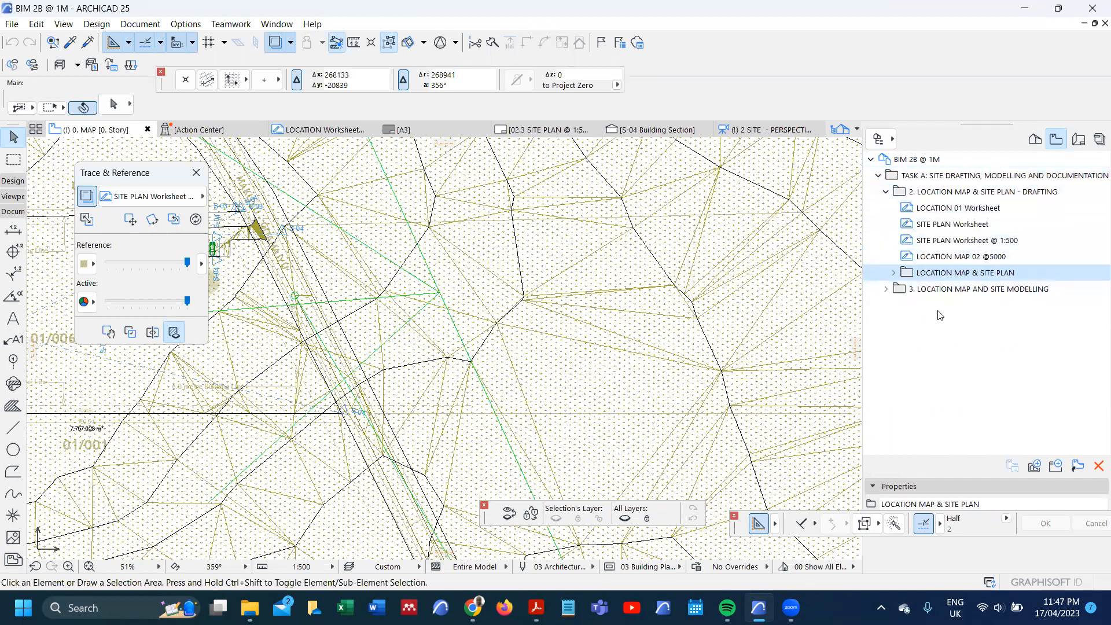
pyautogui.click(881, 176)
pyautogui.click(880, 177)
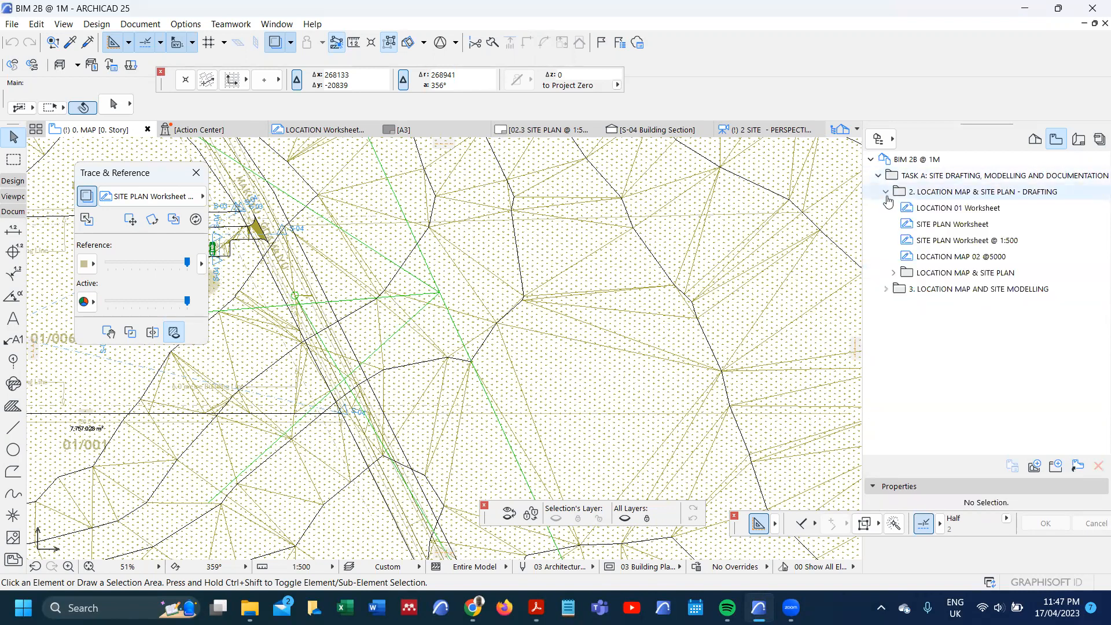
pyautogui.click(886, 193)
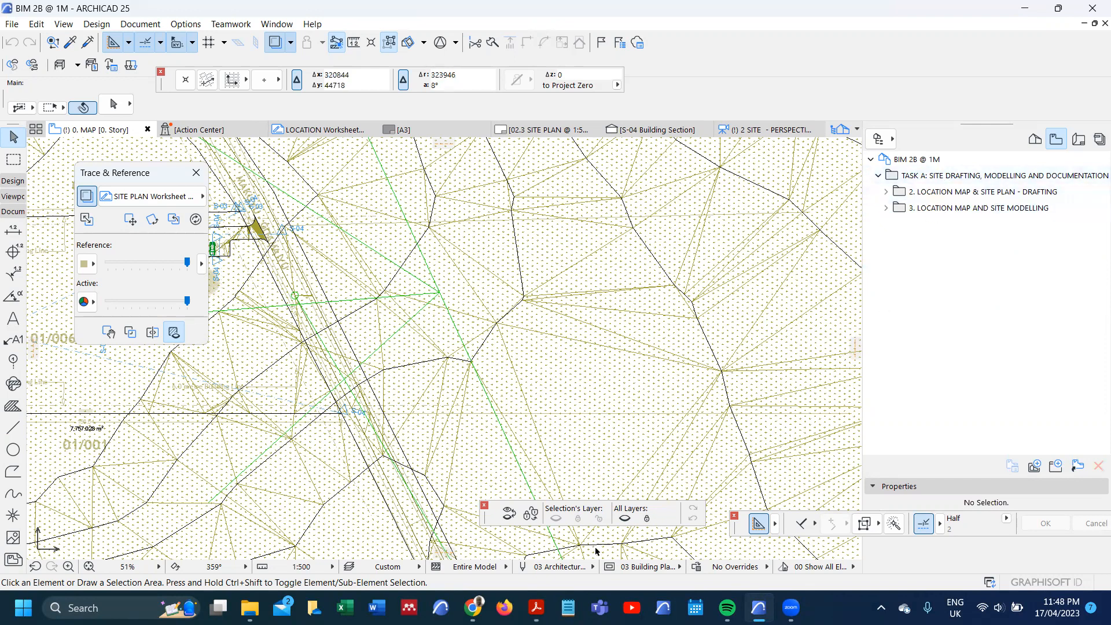
# Step: Check the Site Documentation entry in the workplan PDF and create a folder named "4. SITE DOCUMENTATION" inside the TASK A folder
pyautogui.moveTo(536, 607)
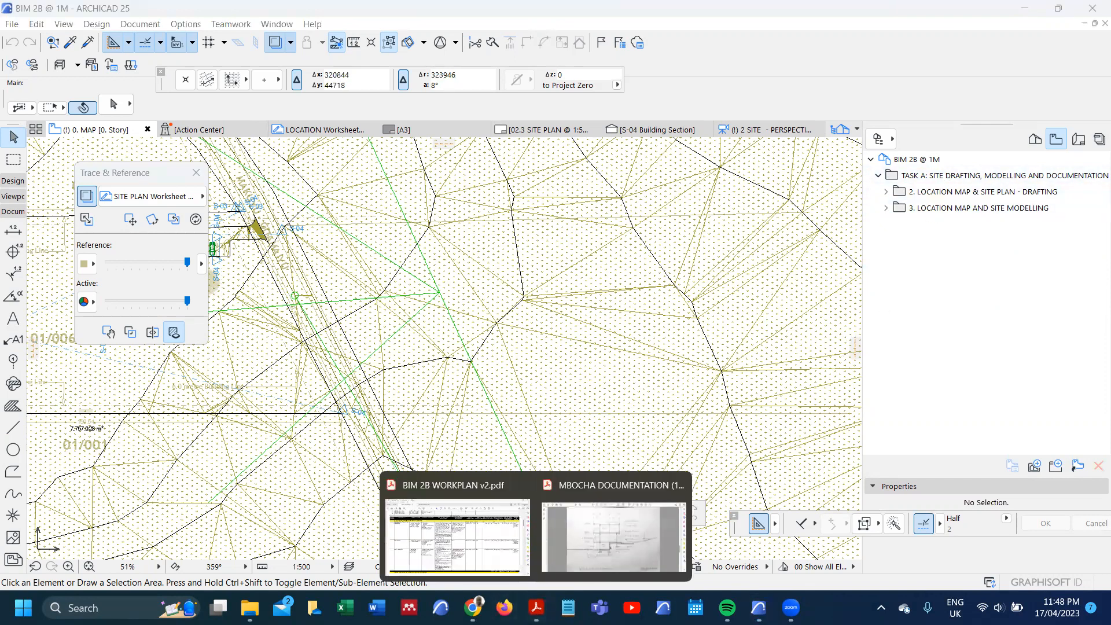
pyautogui.click(469, 565)
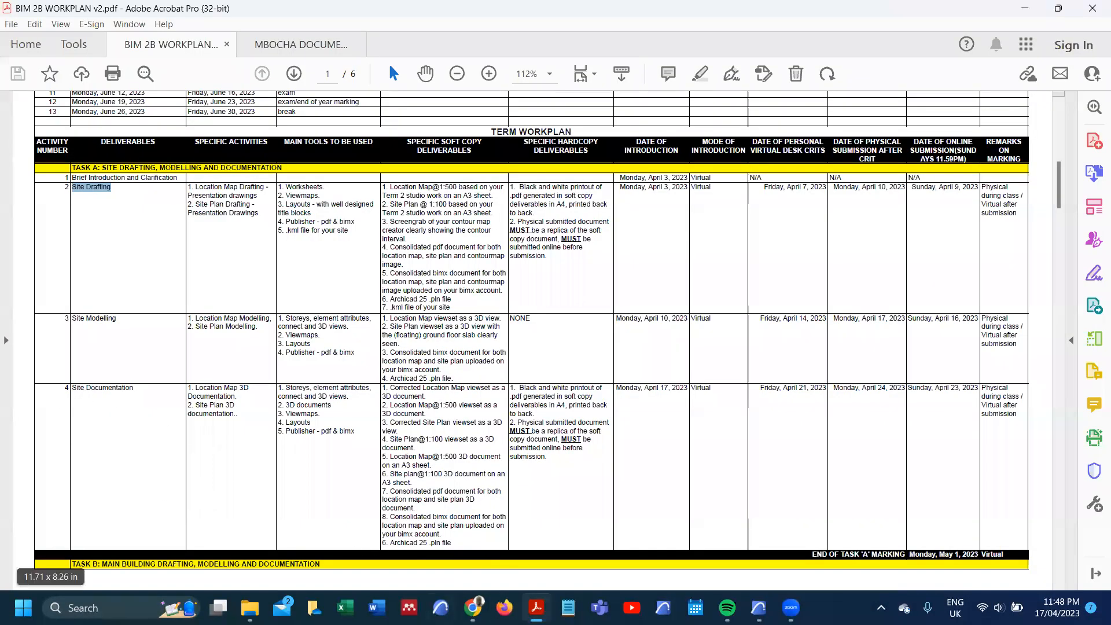
pyautogui.moveTo(537, 607)
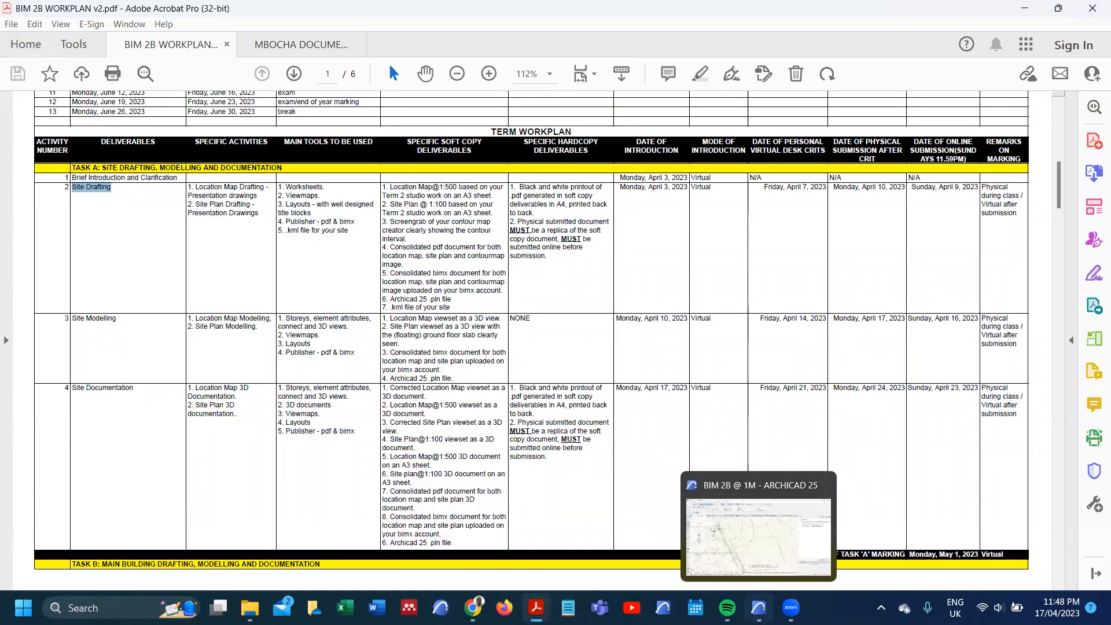
pyautogui.click(758, 526)
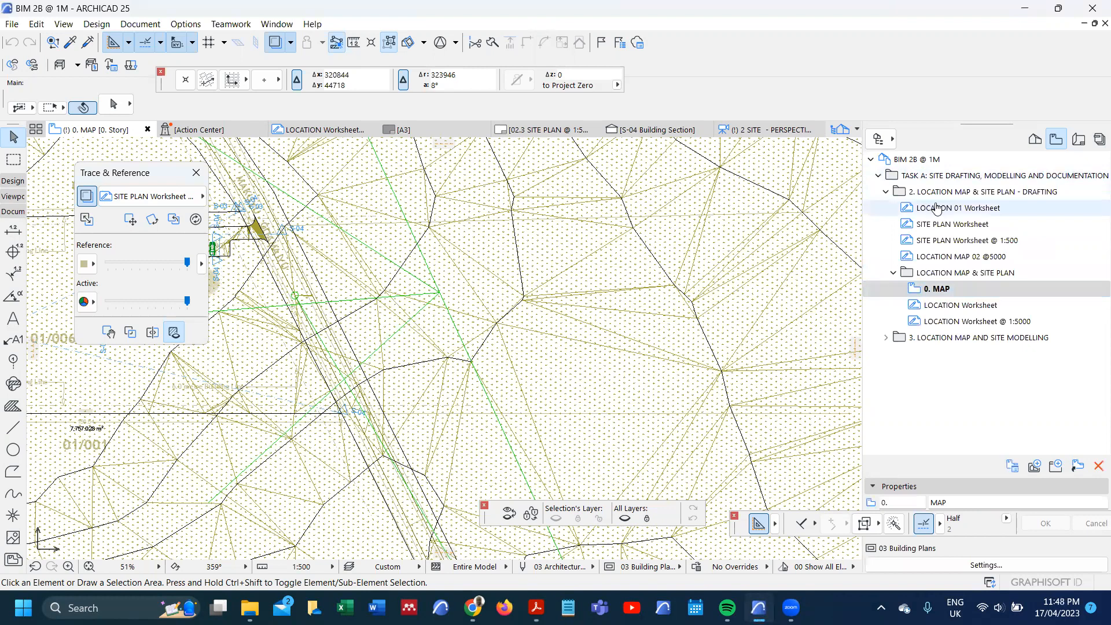
pyautogui.click(885, 192)
pyautogui.rightClick(904, 184)
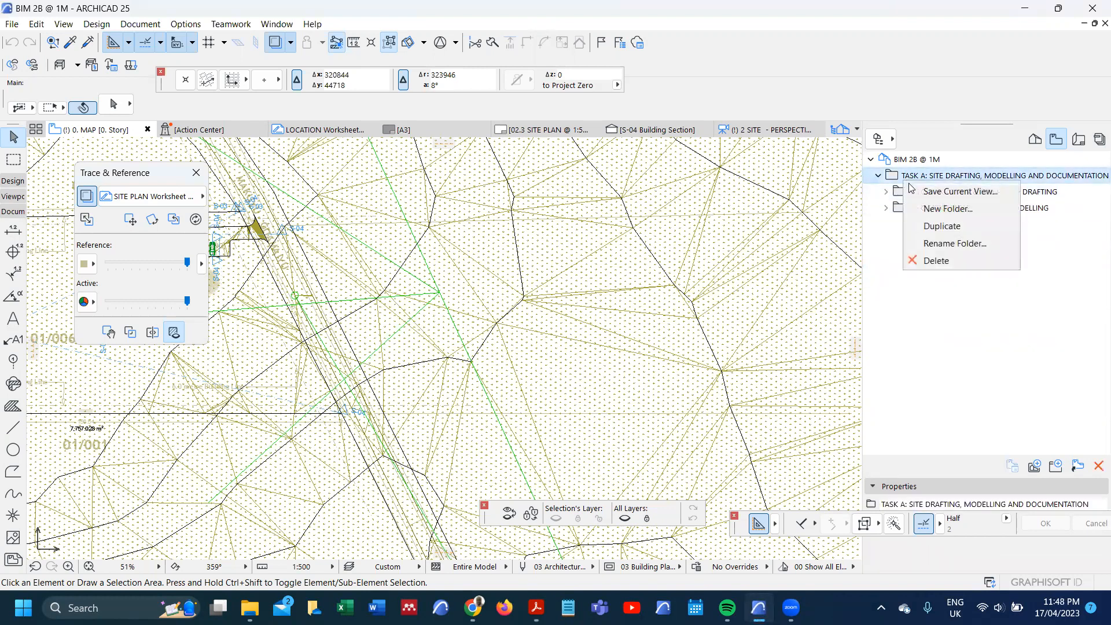
pyautogui.click(937, 209)
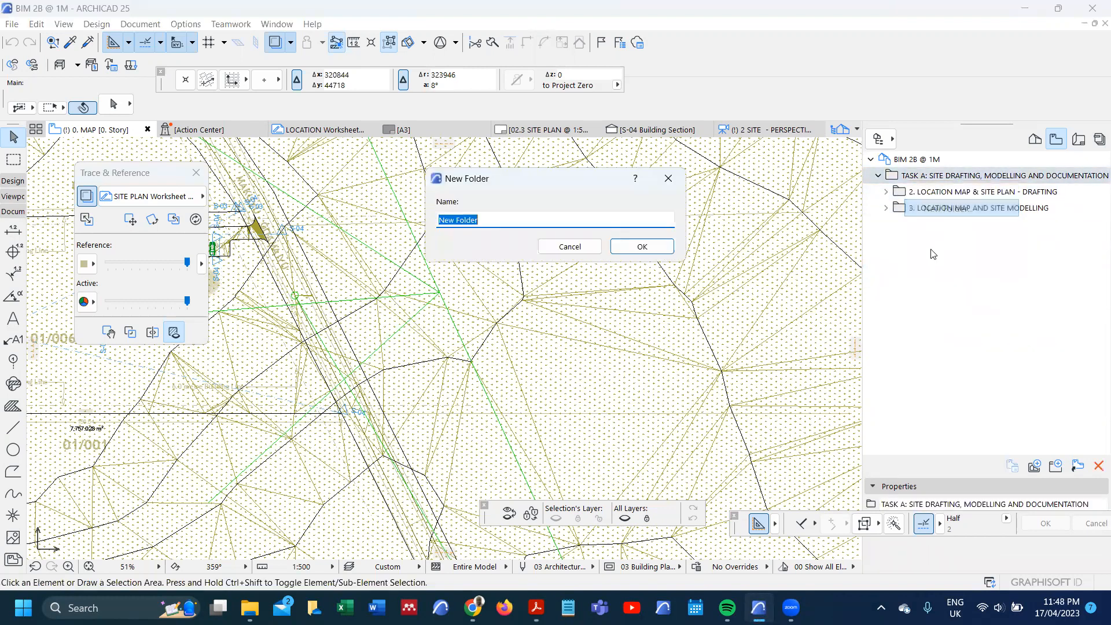
pyautogui.write('4. SITE DOCUMENTATION')
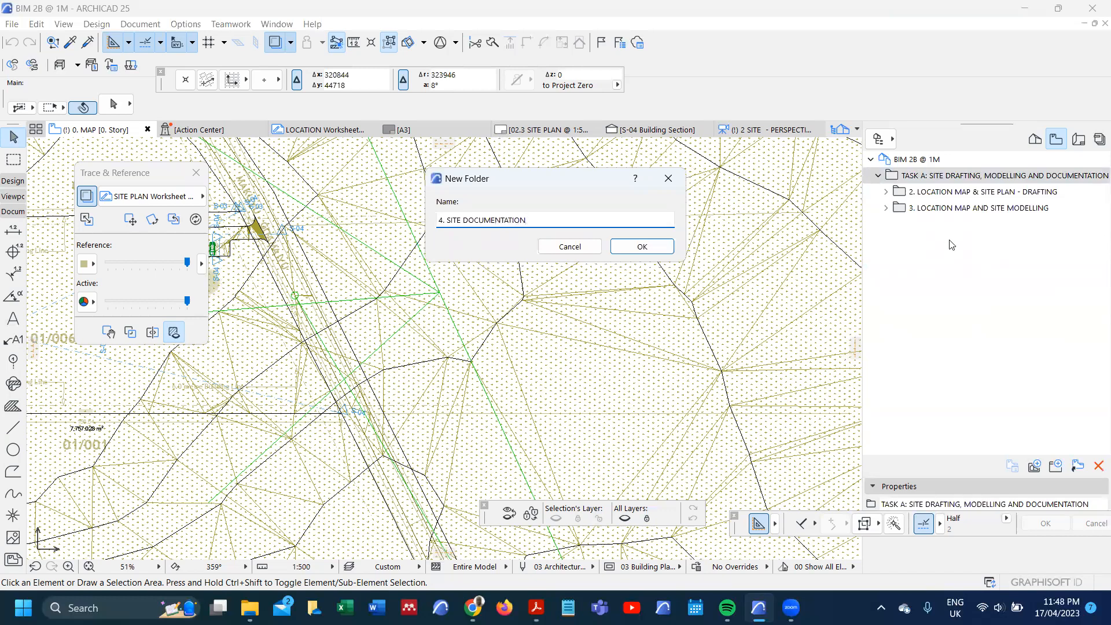
pyautogui.click(643, 247)
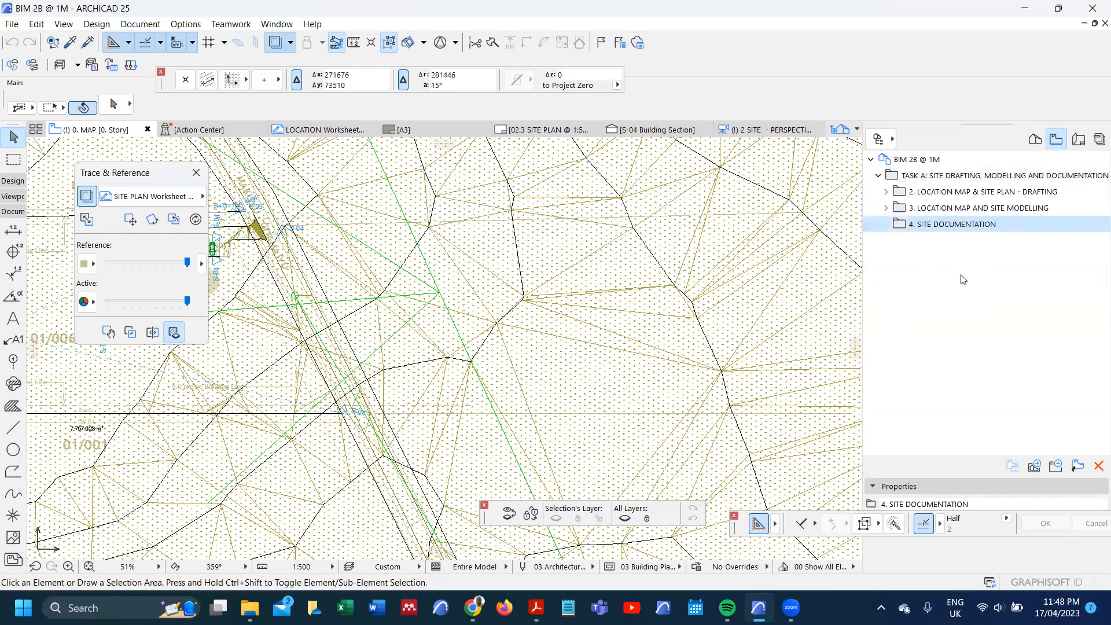
# Step: Open the LOCATION MAP ISOMETRIC view and start a new 3D document from it with reference ID "LOCATION MAP - ISOMETRIC"
pyautogui.click(885, 209)
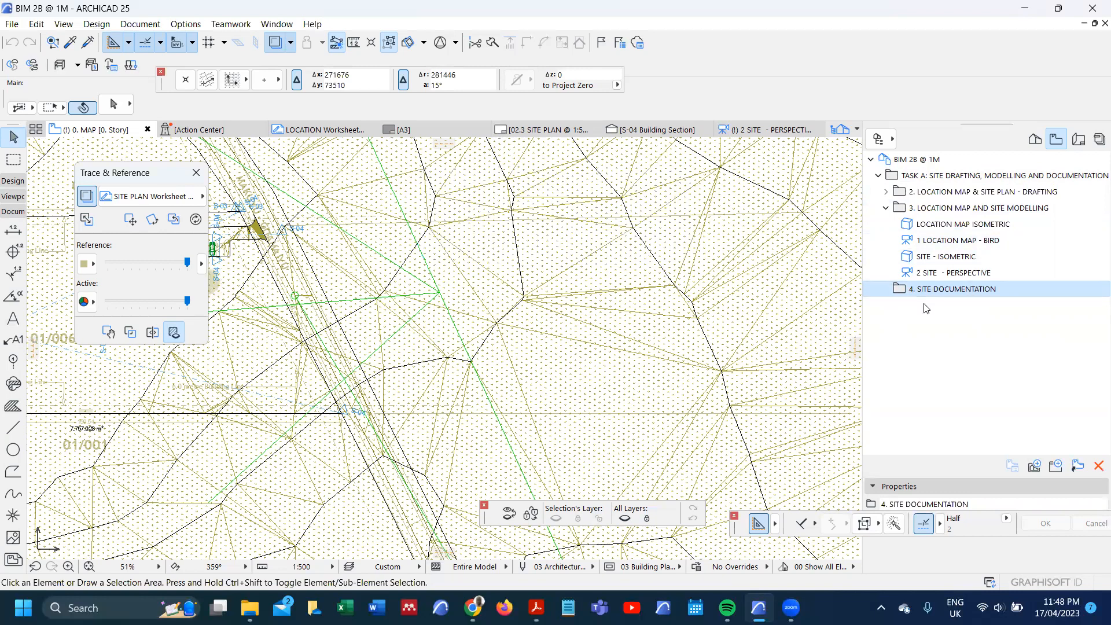
pyautogui.doubleClick(948, 224)
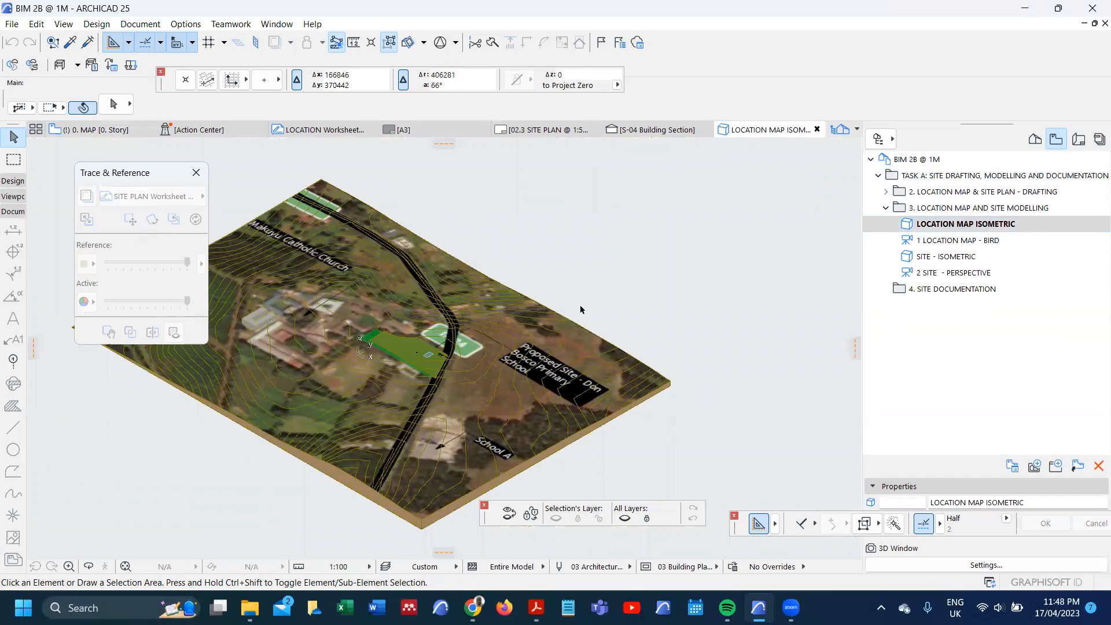
pyautogui.rightClick(575, 245)
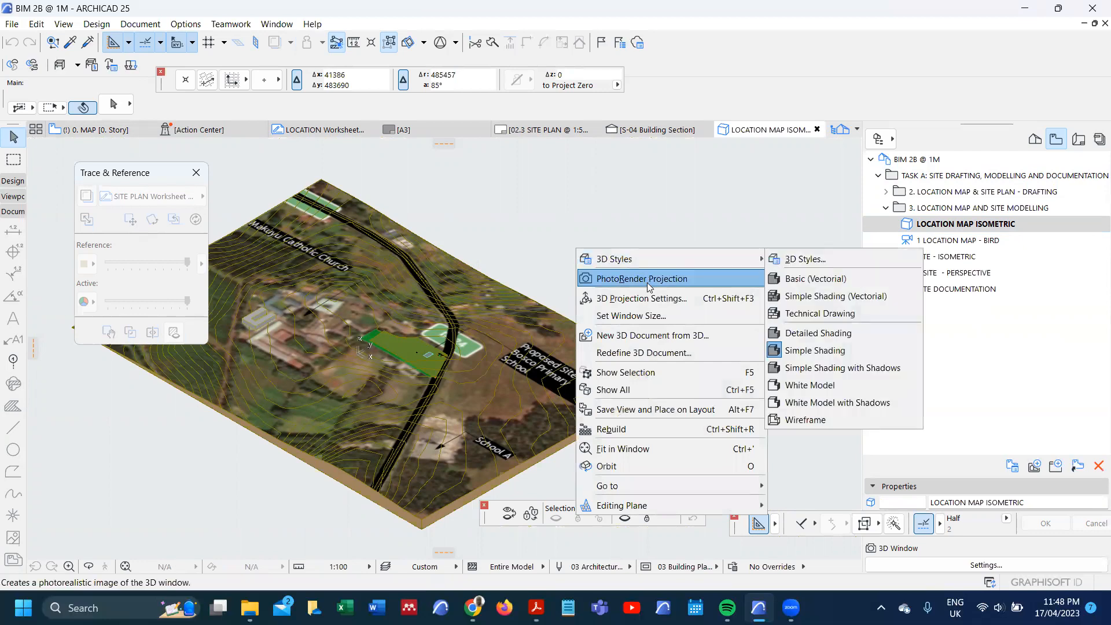
pyautogui.click(654, 335)
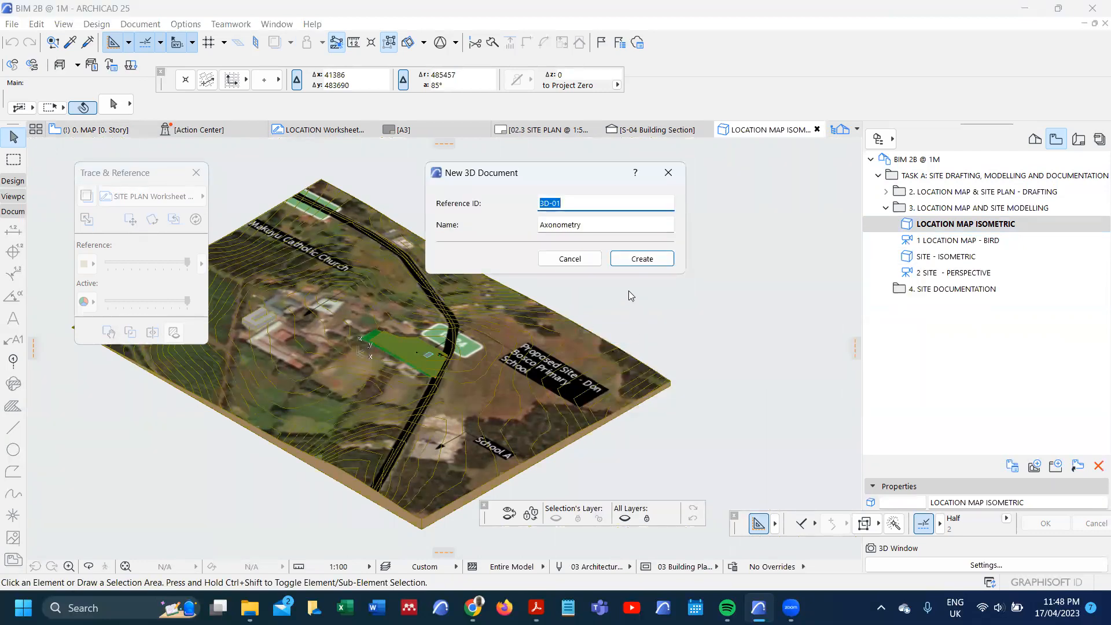
pyautogui.write('LOCATION MAP - ISOMETRIC')
pyautogui.press('Tab')
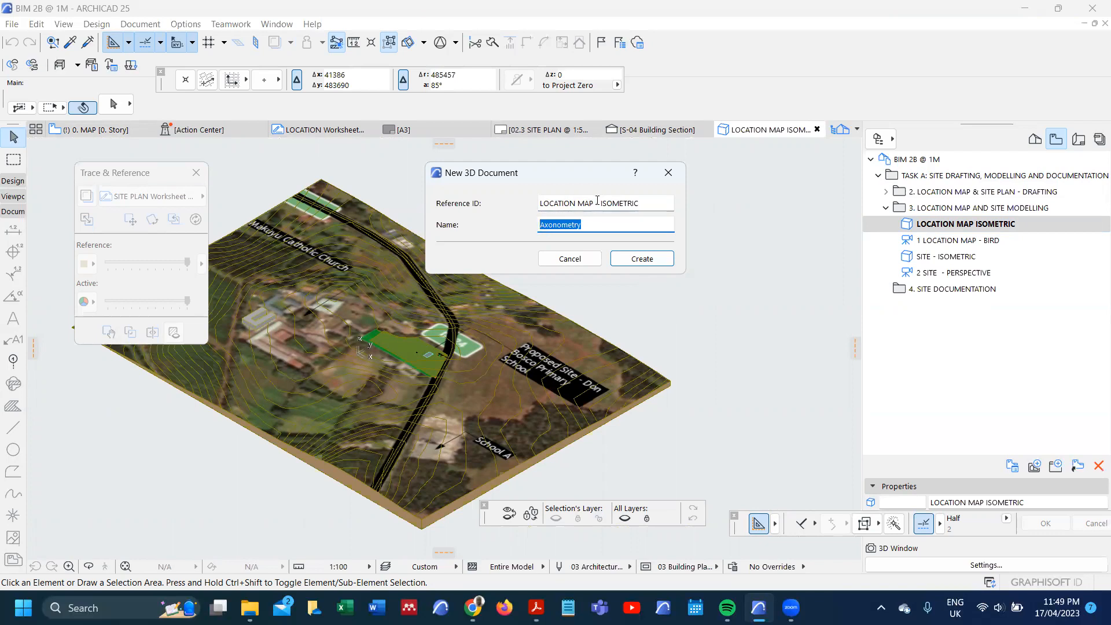
# Step: Shorten the 3D document's reference ID to "LOCATION MAP", set its name to "- ISOMETRIC" and create it
pyautogui.moveTo(594, 203); pyautogui.dragTo(647, 203)
pyautogui.hotkey('ctrl', 'c')
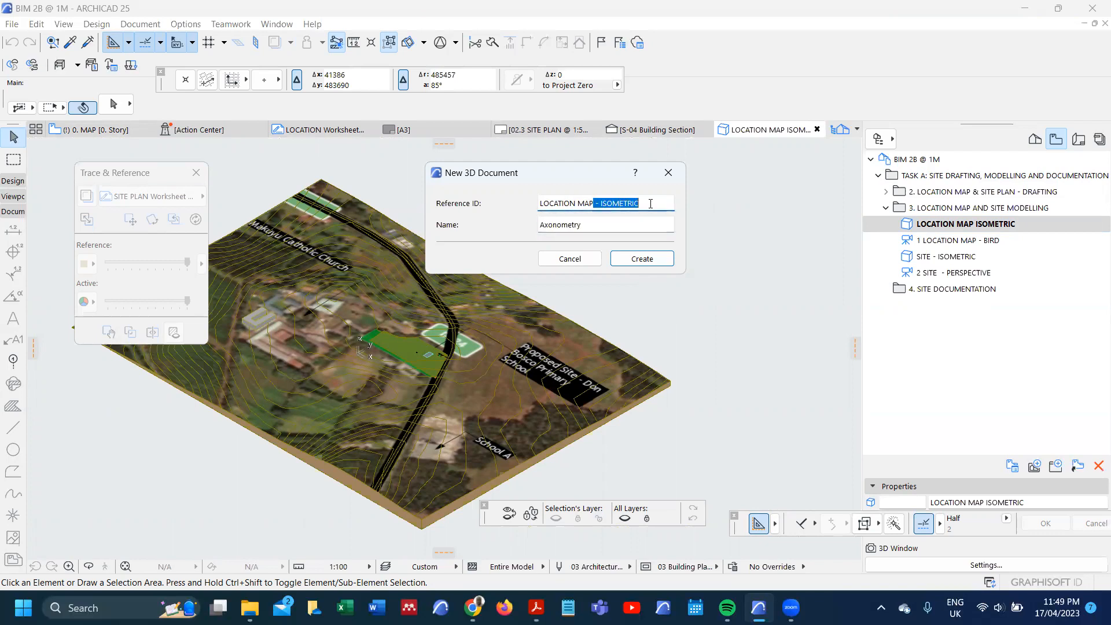
pyautogui.press('BackSpace')
pyautogui.moveTo(546, 225); pyautogui.dragTo(620, 224)
pyautogui.press('BackSpace')
pyautogui.press('BackSpace')
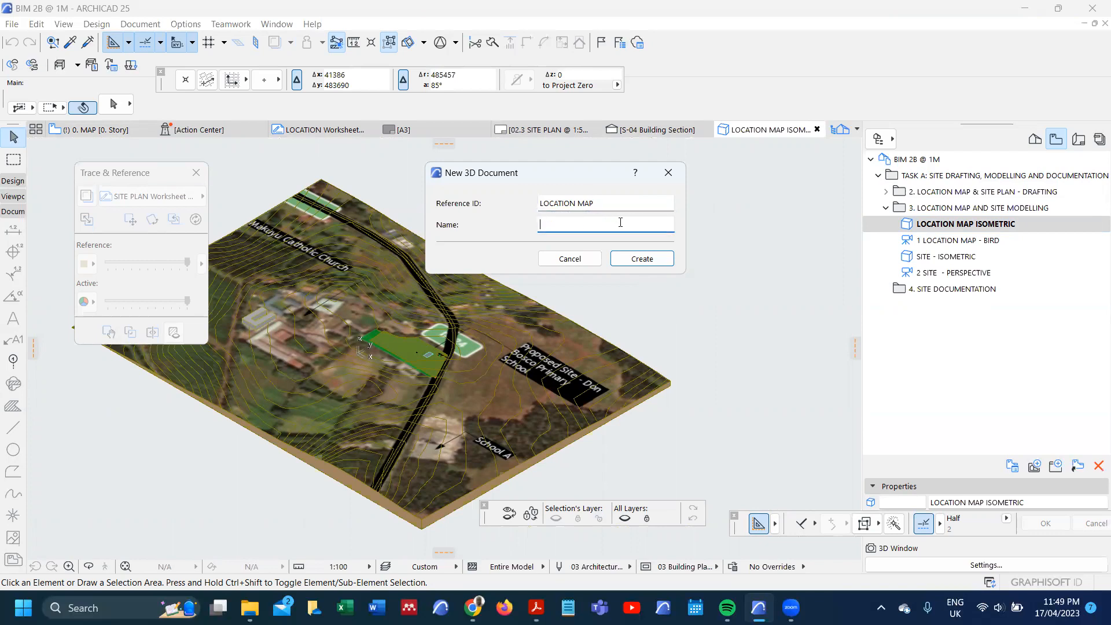
pyautogui.hotkey('ctrl', 'v')
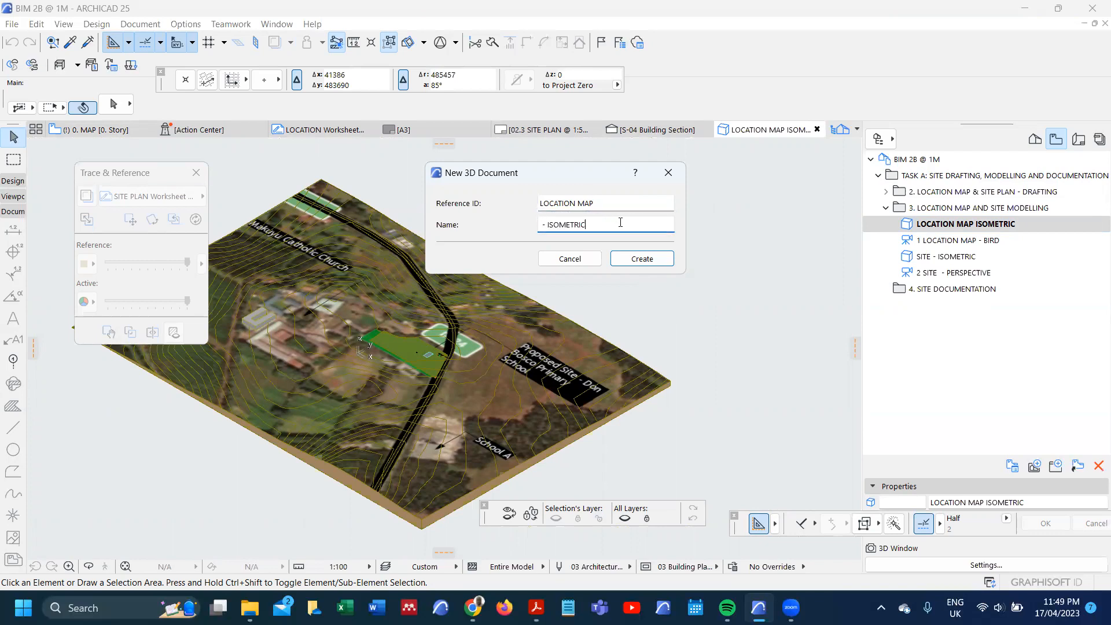
pyautogui.click(645, 258)
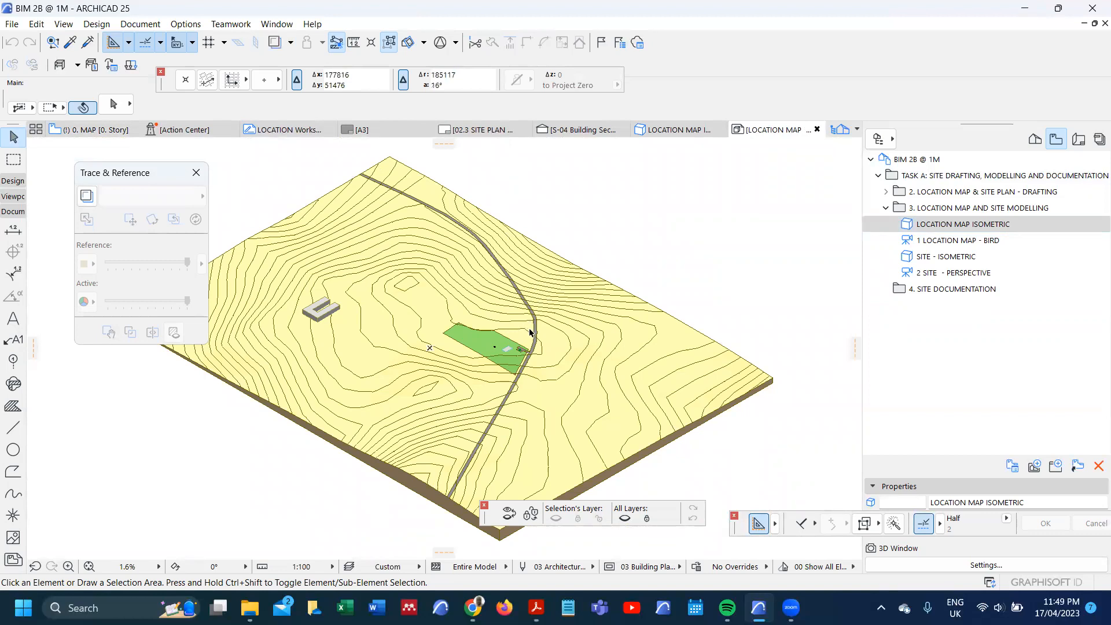
# Step: Inspect the location map 3D document and save it as a view in the "4. SITE DOCUMENTATION" folder with the default view settings
pyautogui.scroll(6, 521, 329)
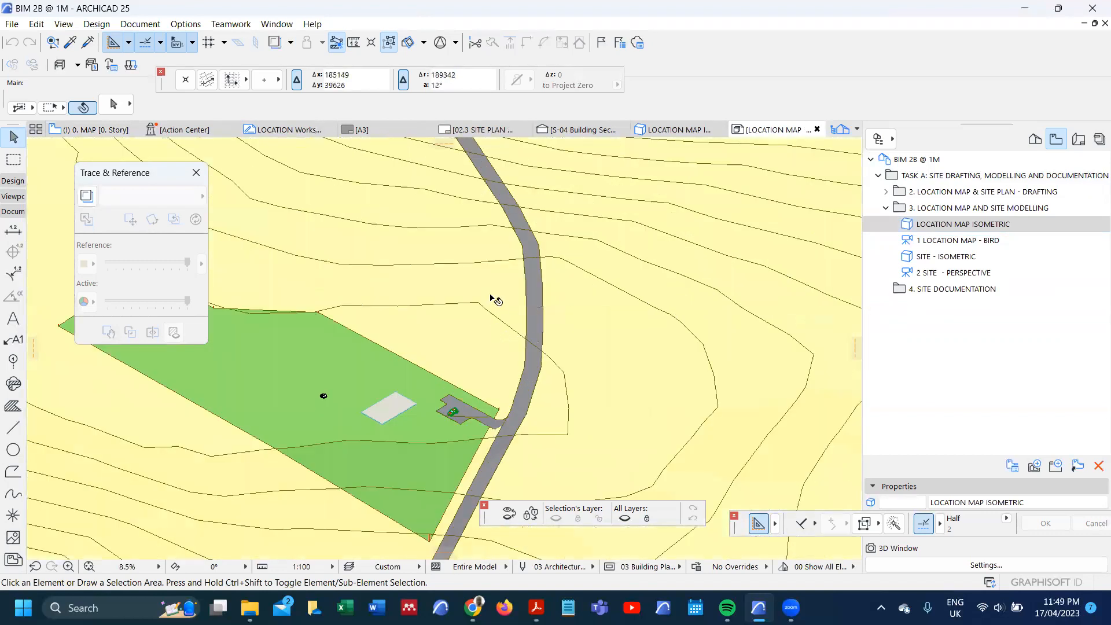
pyautogui.scroll(-6, 495, 300)
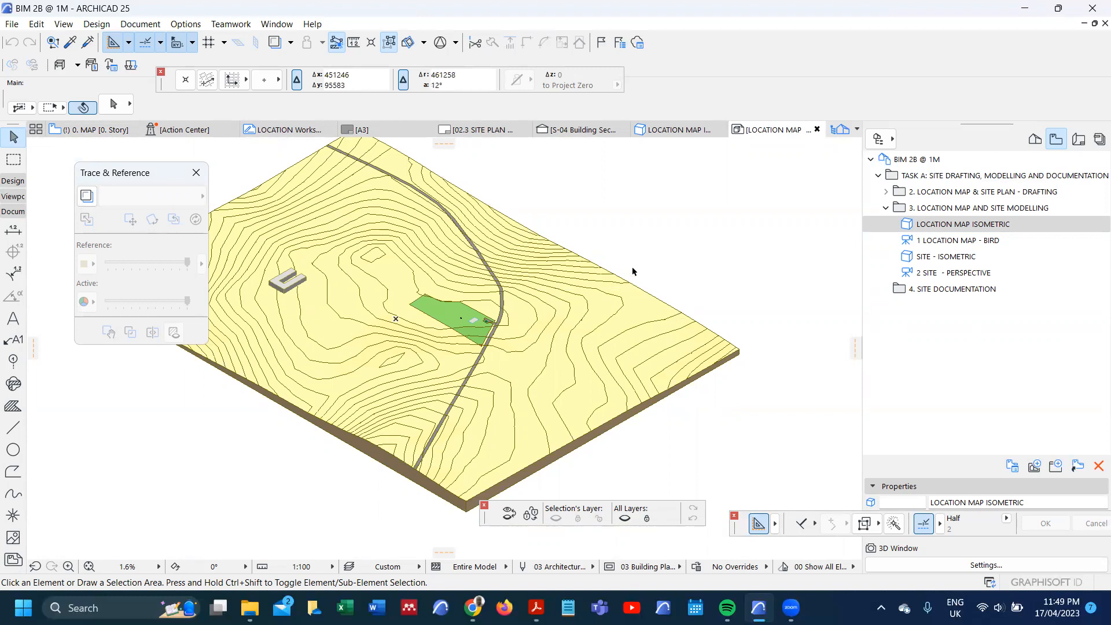
pyautogui.click(951, 300)
pyautogui.rightClick(949, 299)
pyautogui.click(968, 305)
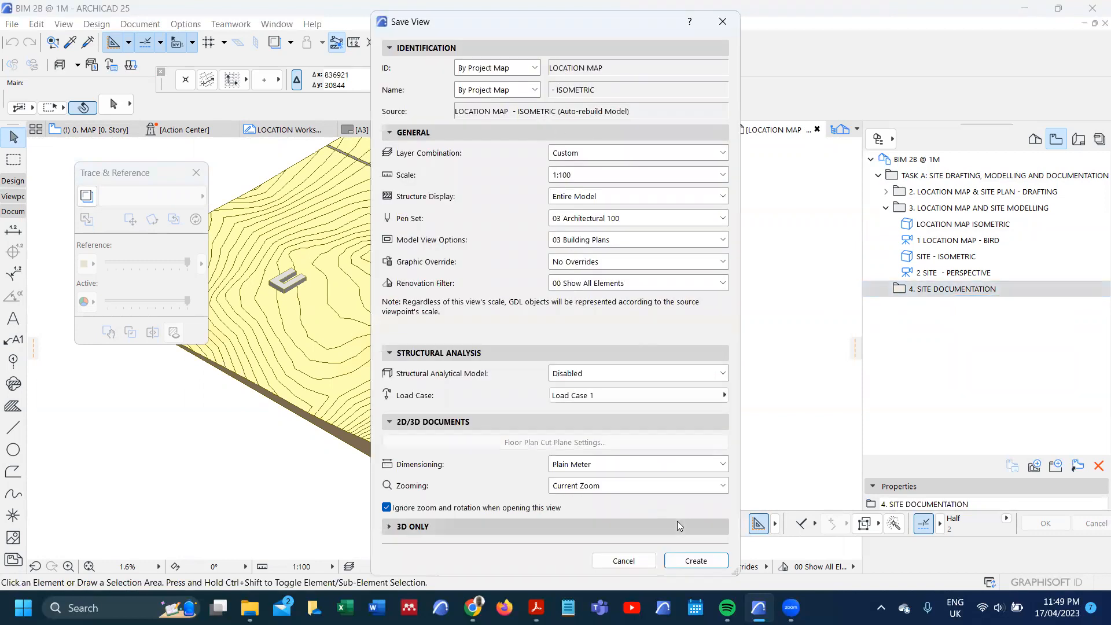
pyautogui.click(696, 561)
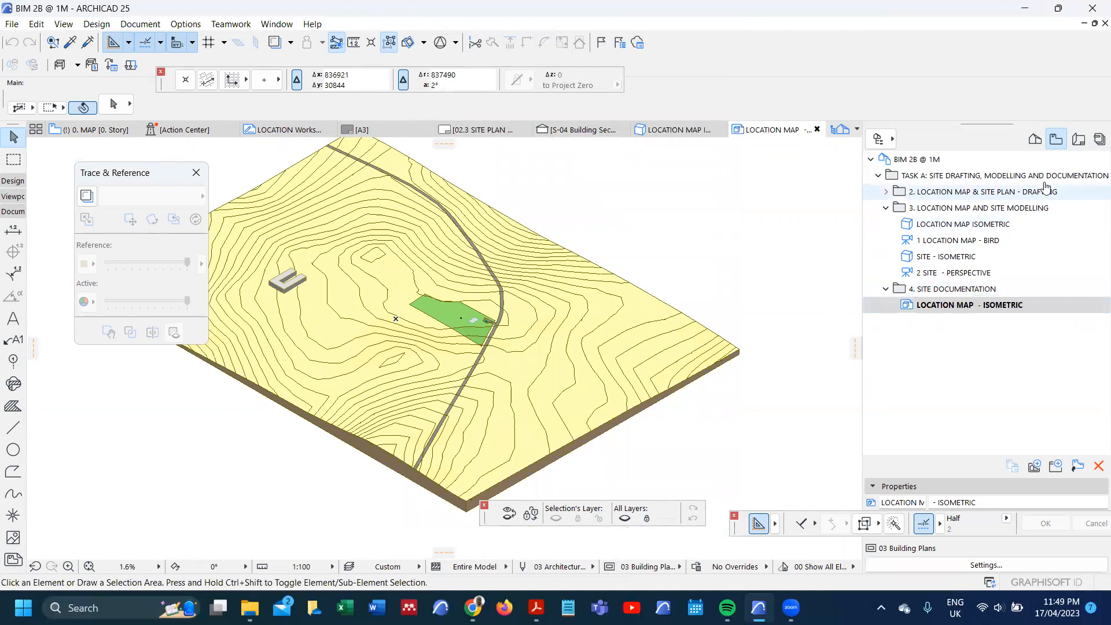
# Step: Copy the TASK A folder's name and create a layout book subset named "TASK A: SITE DRAFTING, MODELLING AND DOCUMENTATION" under the project root
pyautogui.click(1079, 141)
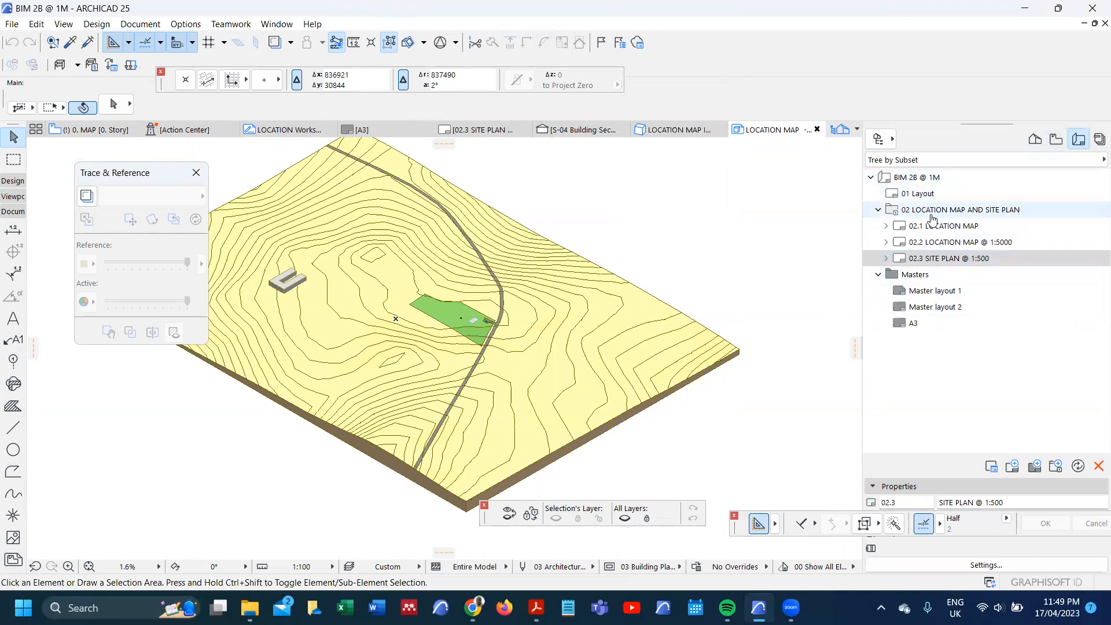
pyautogui.click(1054, 139)
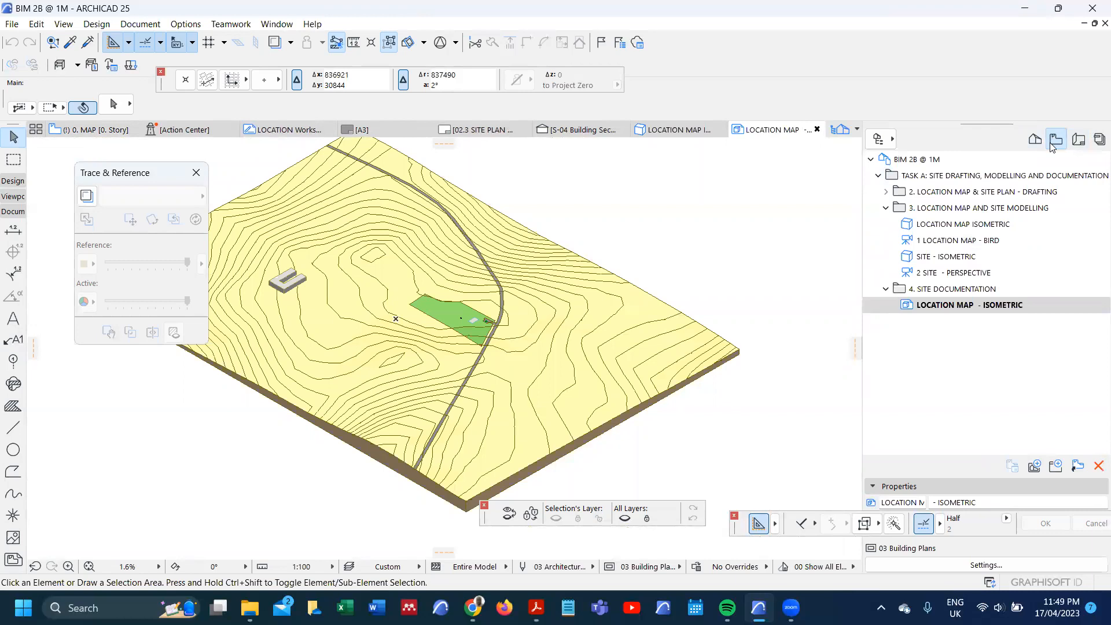
pyautogui.click(1038, 175)
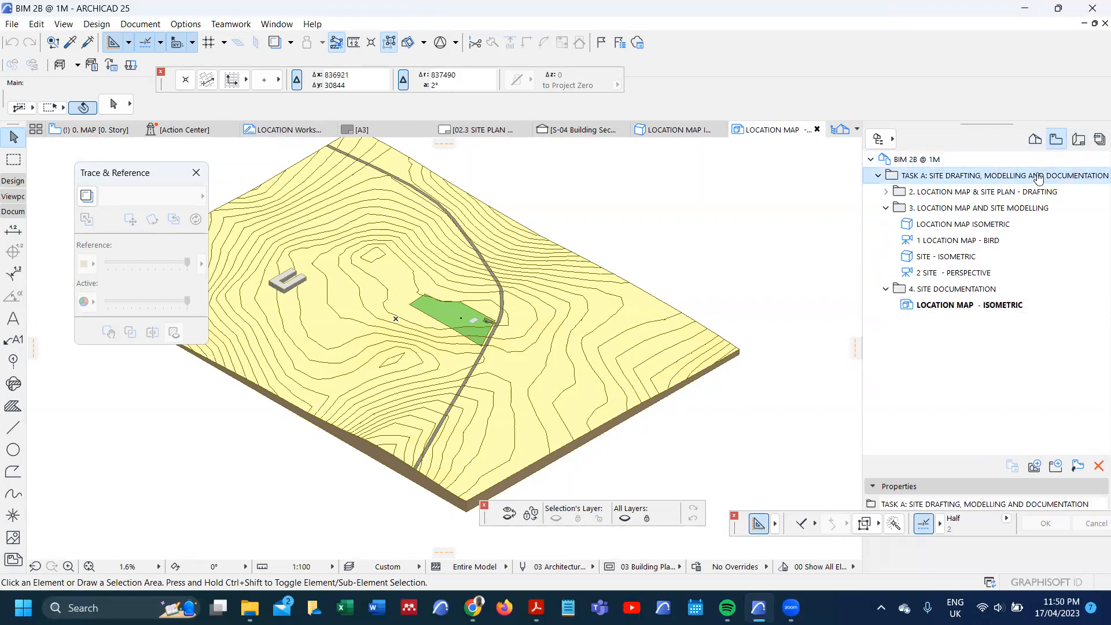
pyautogui.click(1054, 504)
pyautogui.moveTo(1091, 504); pyautogui.dragTo(850, 499)
pyautogui.hotkey('ctrl', 'c')
pyautogui.click(1078, 139)
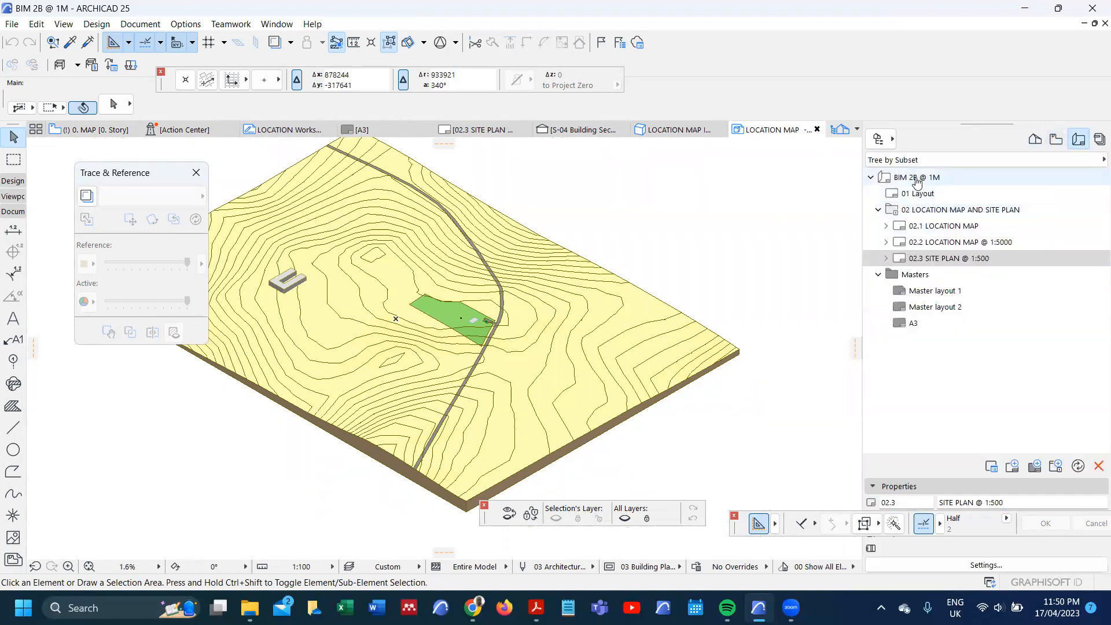
pyautogui.rightClick(915, 179)
pyautogui.click(952, 206)
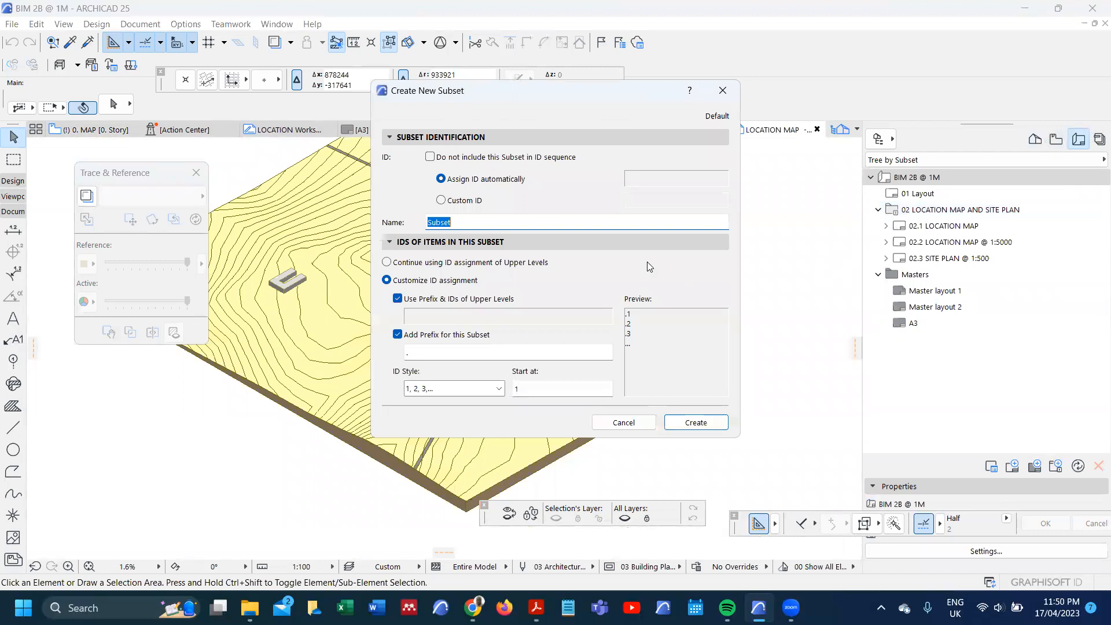
pyautogui.hotkey('ctrl', 'v')
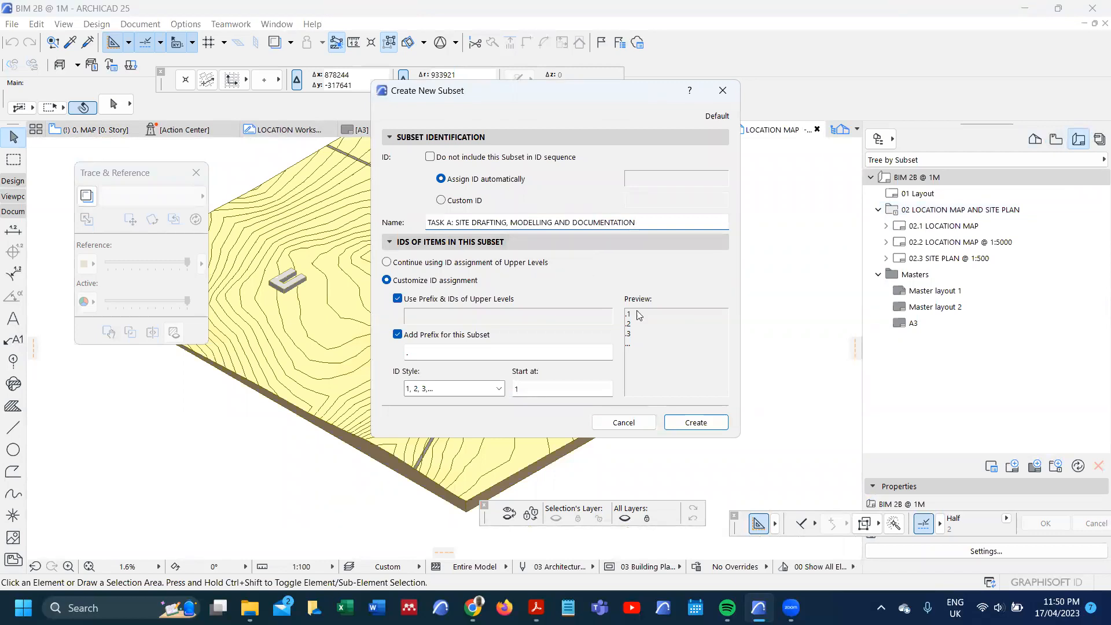
pyautogui.click(679, 424)
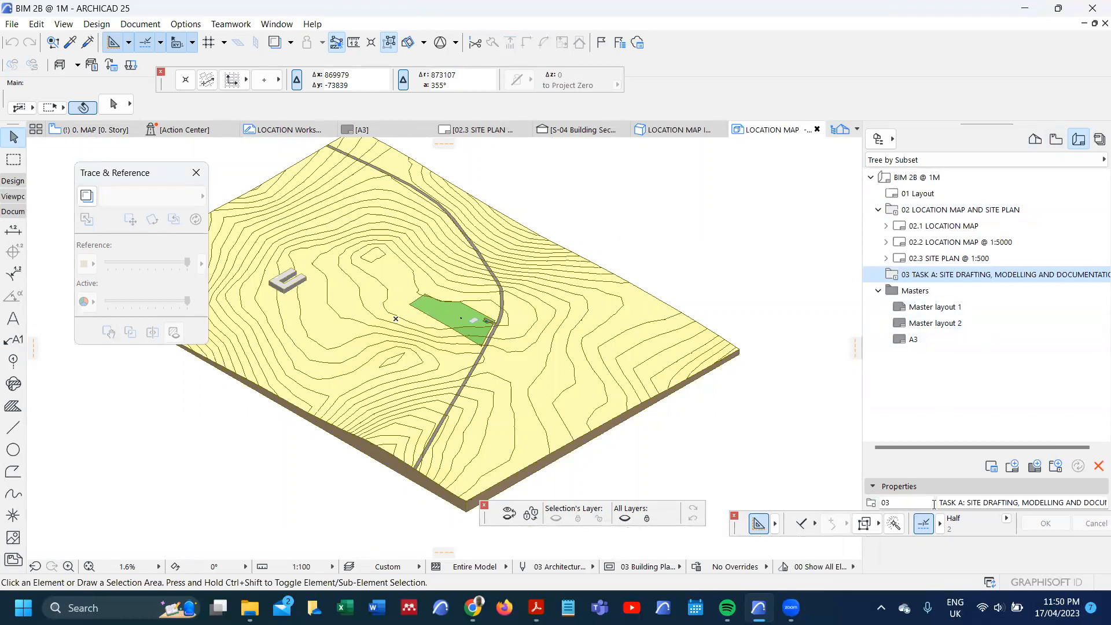
# Step: Copy the drafting folder's name and create a subset named "2. LOCATION MAP & SITE PLAN - DRAFTING" inside the layout book's TASK A subset
pyautogui.click(1057, 140)
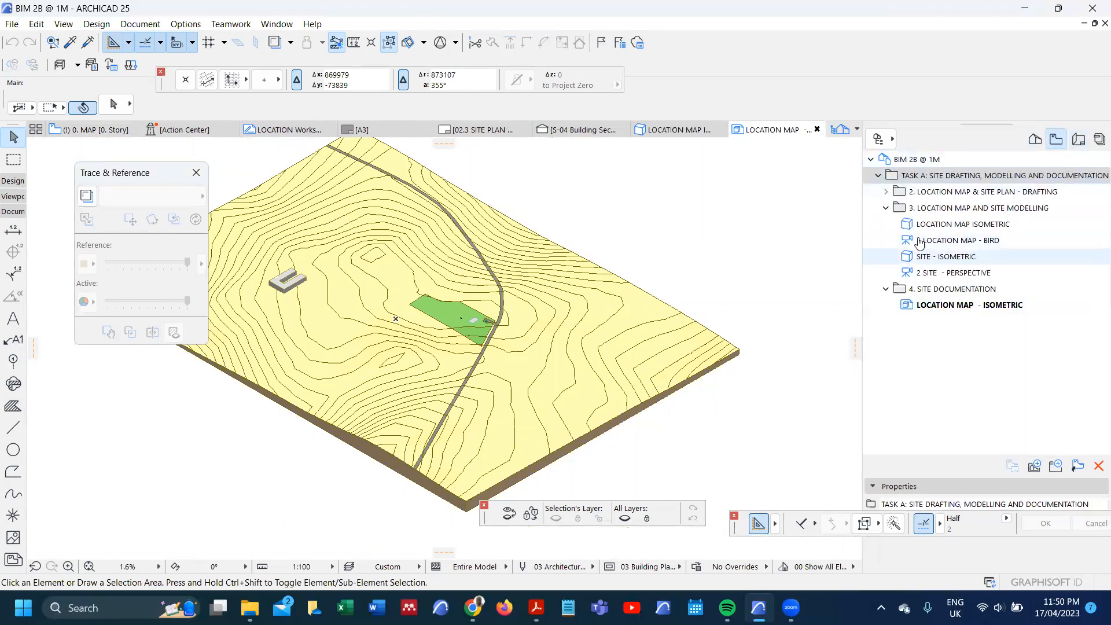
pyautogui.click(913, 194)
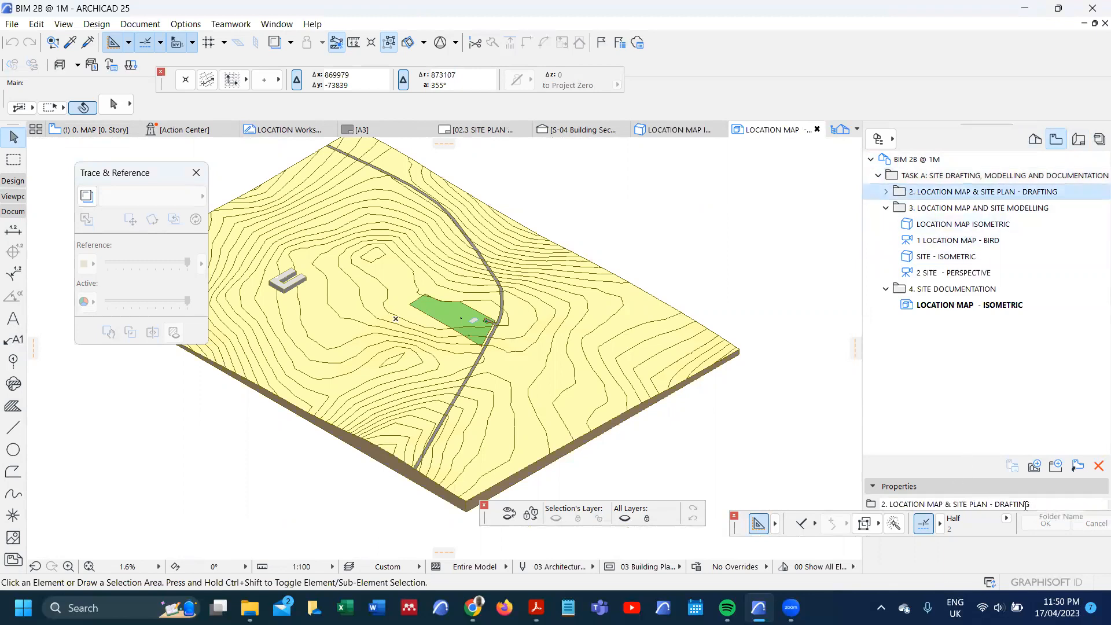
pyautogui.moveTo(1068, 506); pyautogui.dragTo(865, 505)
pyautogui.hotkey('ctrl', 'c')
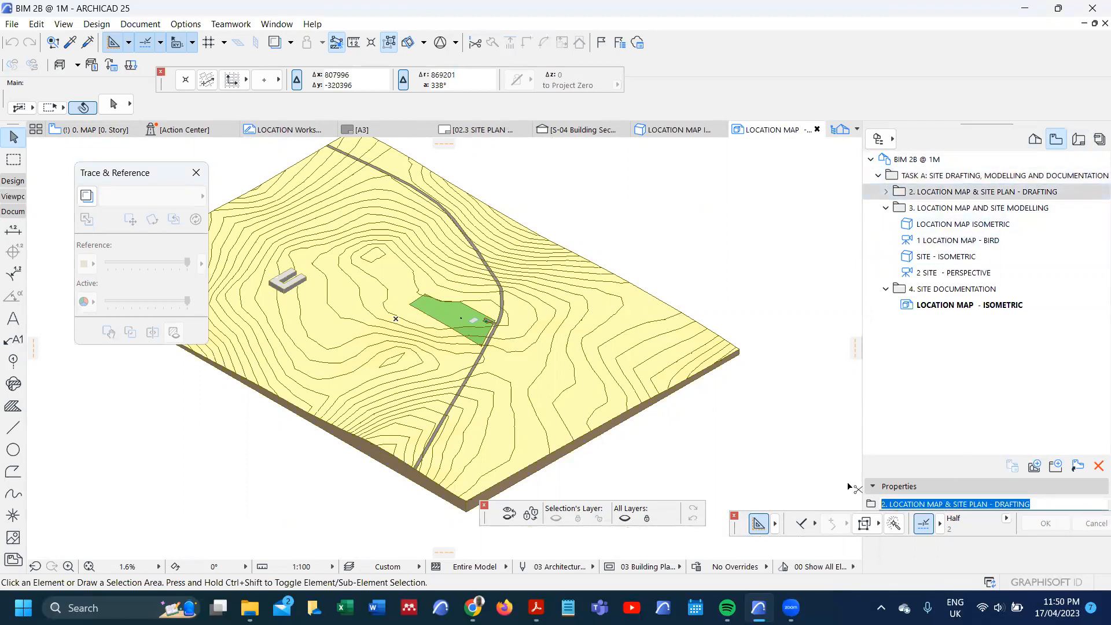
pyautogui.click(1080, 139)
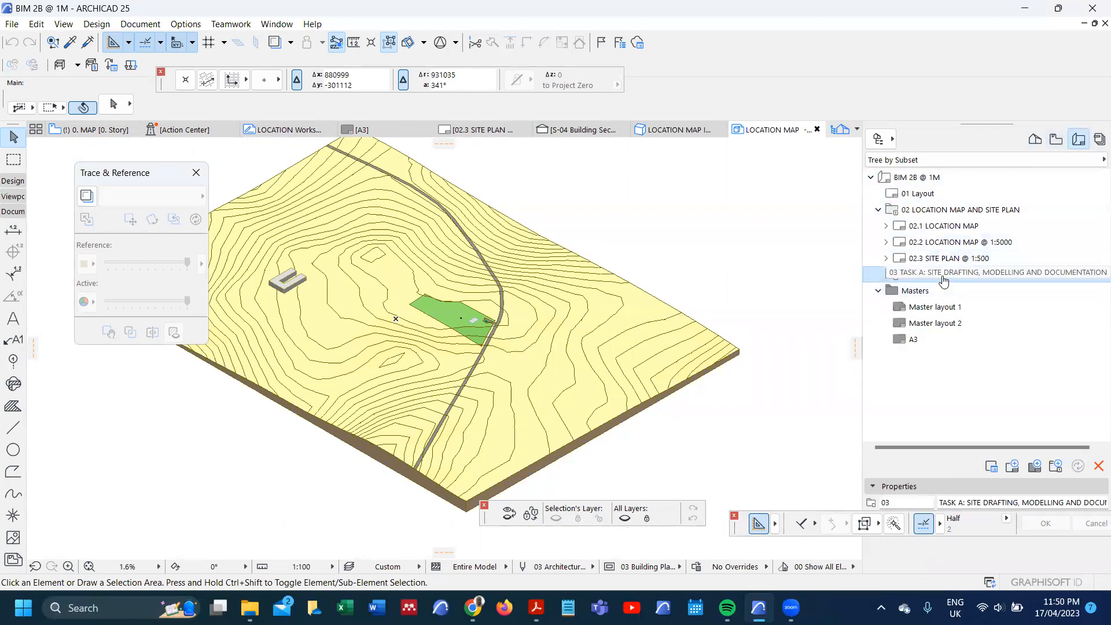
pyautogui.rightClick(941, 275)
pyautogui.click(947, 305)
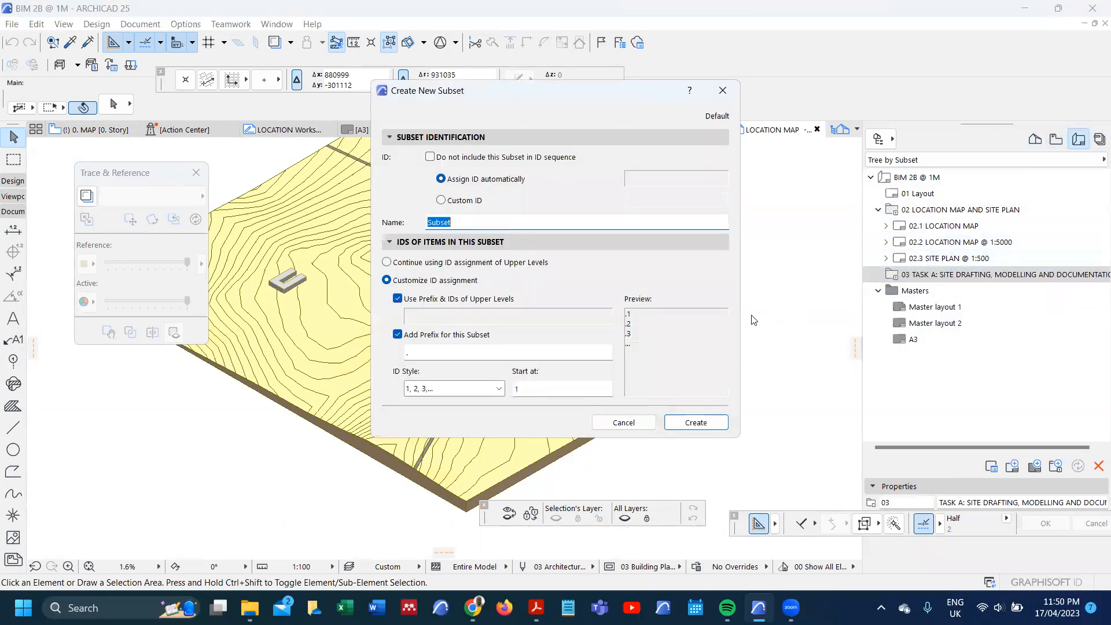
pyautogui.hotkey('ctrl', 'v')
pyautogui.click(696, 422)
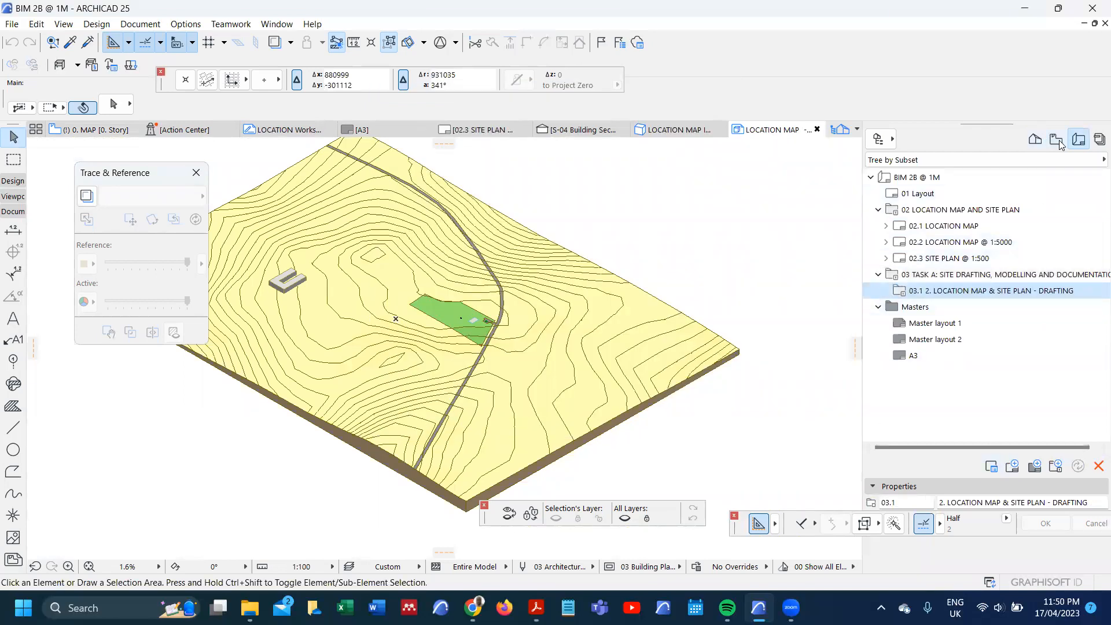
# Step: Copy the modelling folder's name and create a subset named "3. LOCATION MAP AND SITE MODELLING" inside the layout book's TASK A subset
pyautogui.click(1056, 140)
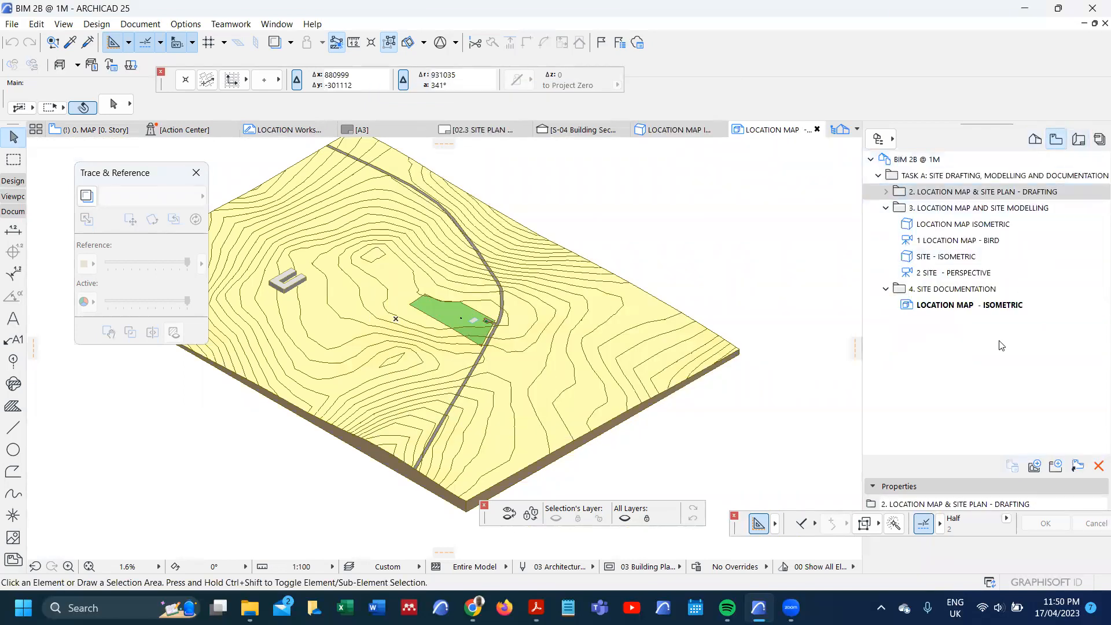
pyautogui.click(936, 209)
pyautogui.click(1024, 503)
pyautogui.hotkey('ctrl', 'c')
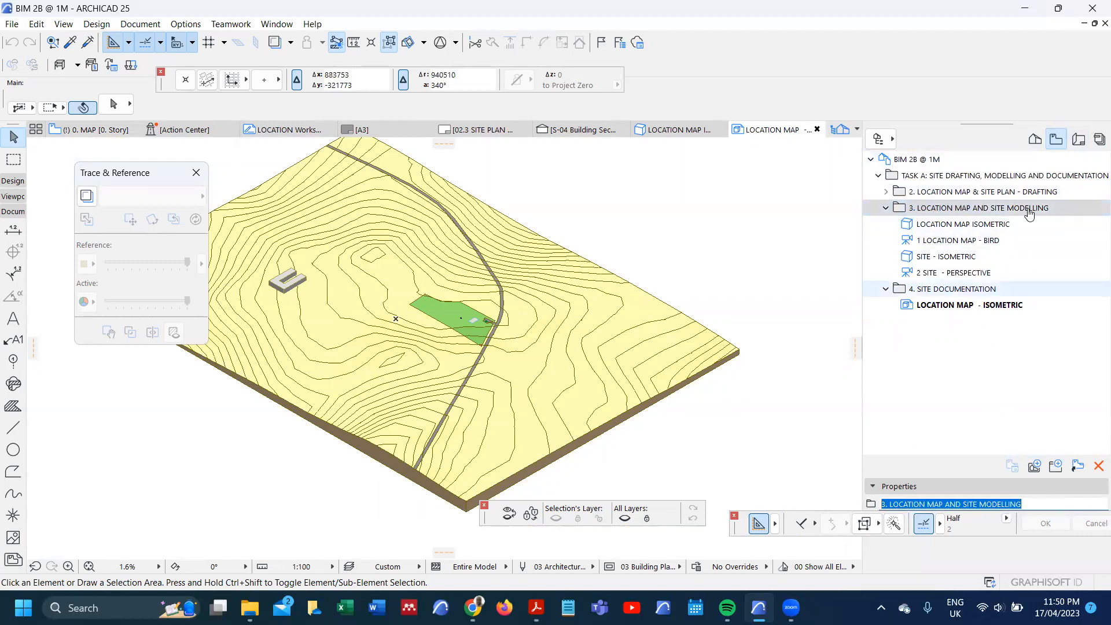
pyautogui.click(1079, 144)
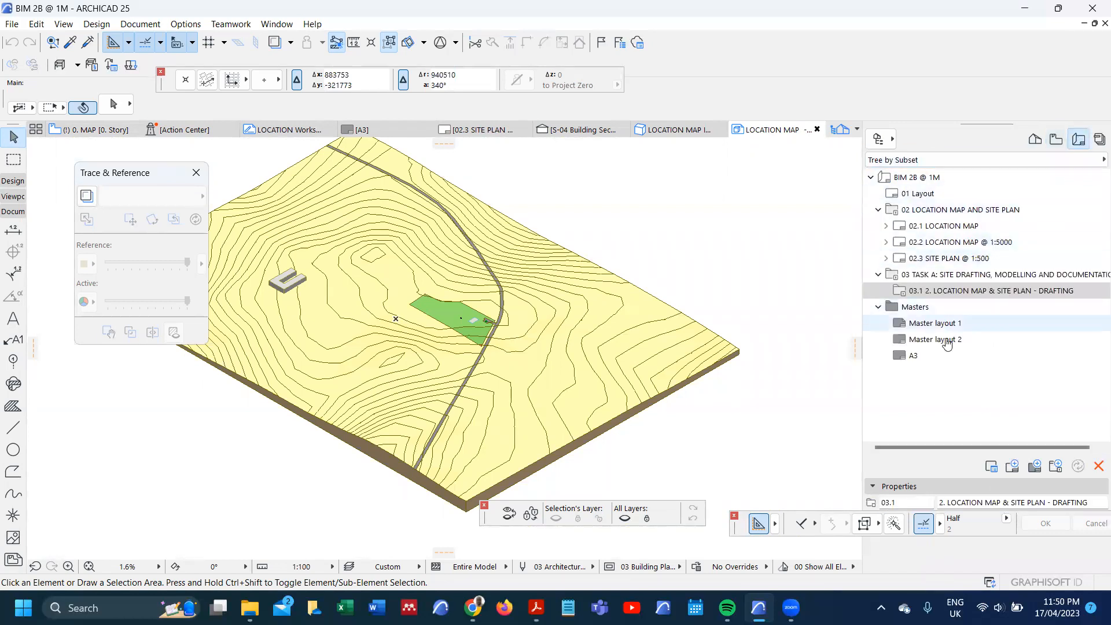
pyautogui.rightClick(938, 284)
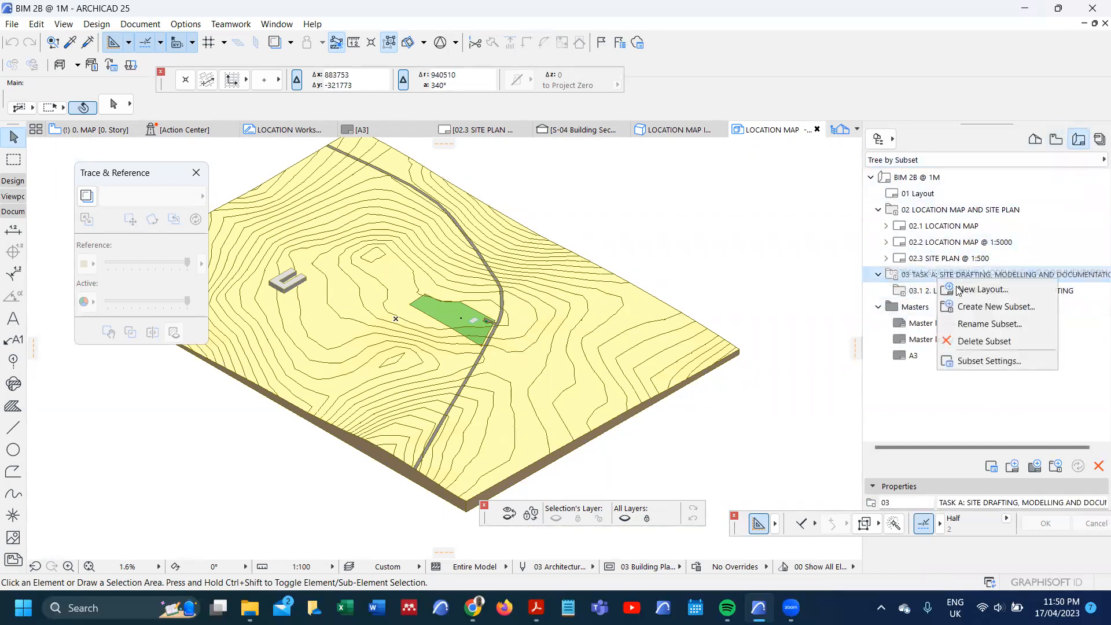
pyautogui.click(957, 307)
pyautogui.hotkey('ctrl', 'v')
pyautogui.click(691, 423)
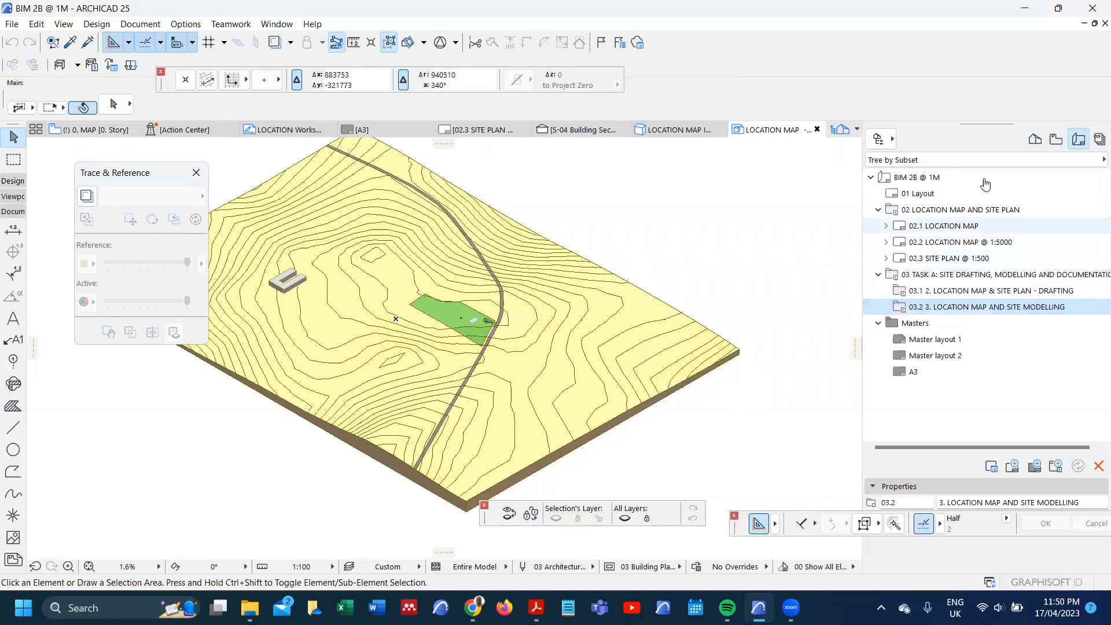
# Step: Copy the documentation folder's name and create a subset named "4. SITE DOCUMENTATION" inside the layout book's TASK A subset
pyautogui.click(1054, 148)
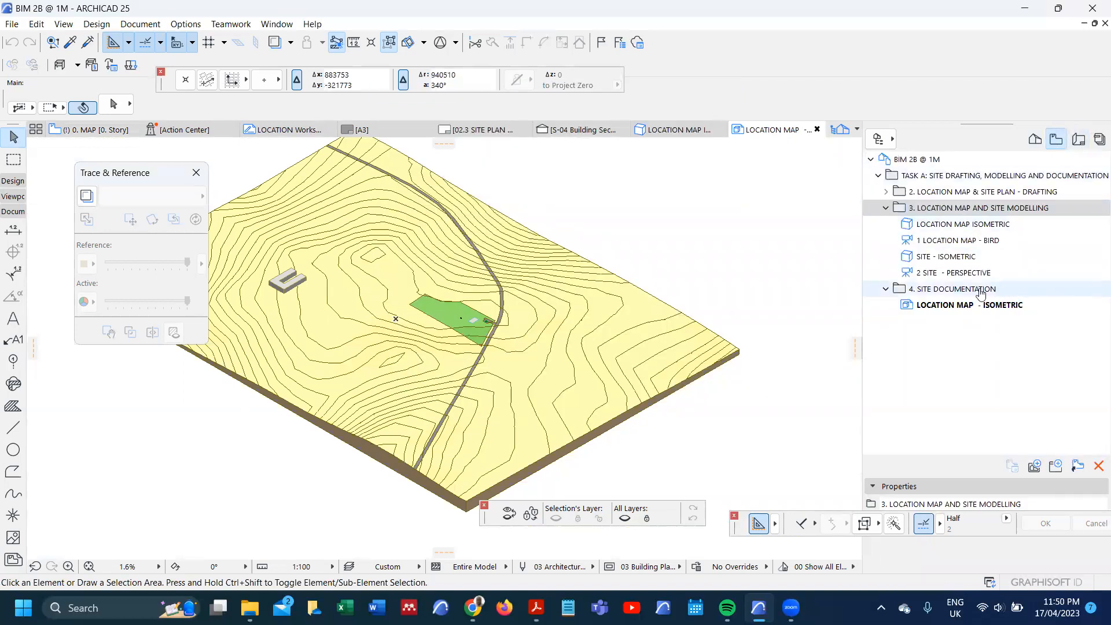
pyautogui.click(1006, 289)
pyautogui.click(975, 506)
pyautogui.hotkey('ctrl', 'c')
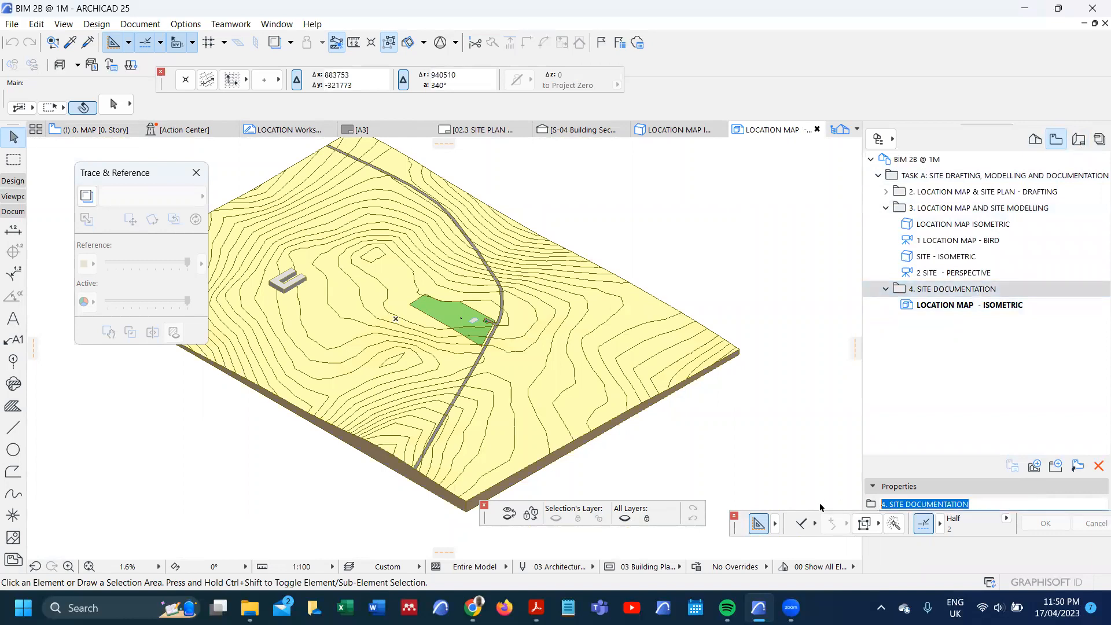
pyautogui.click(1079, 140)
pyautogui.click(926, 276)
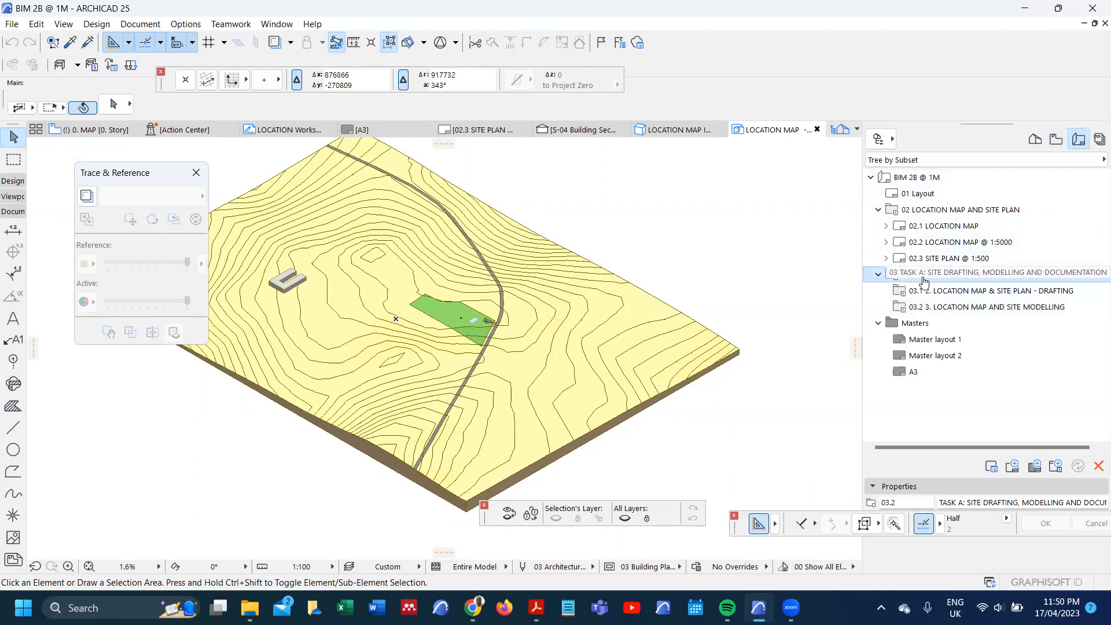
pyautogui.rightClick(925, 278)
pyautogui.click(972, 305)
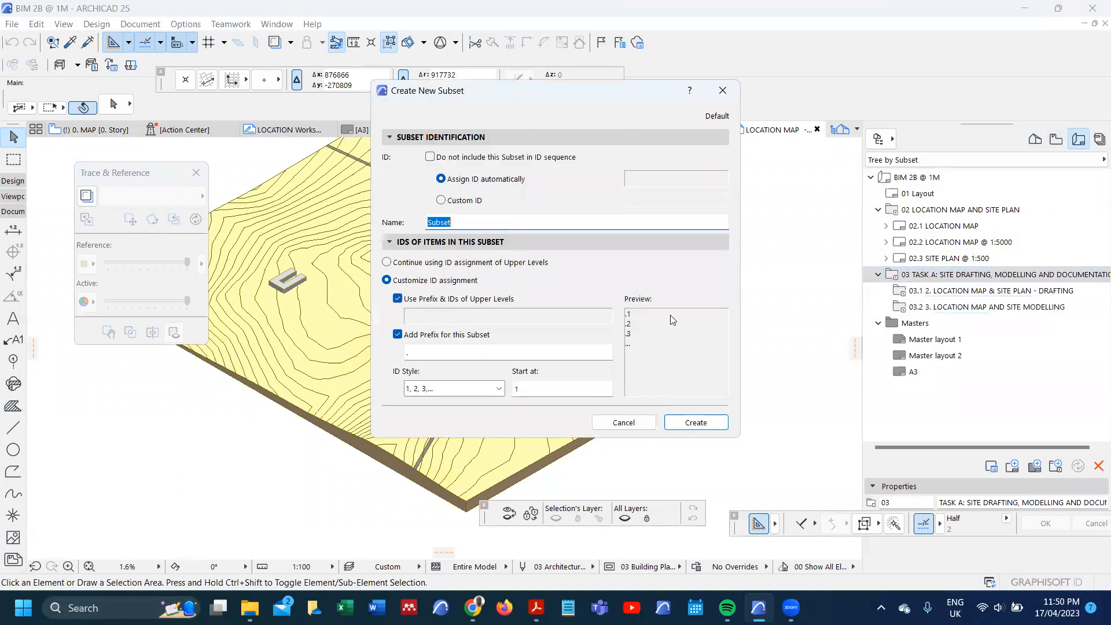
pyautogui.hotkey('ctrl', 'v')
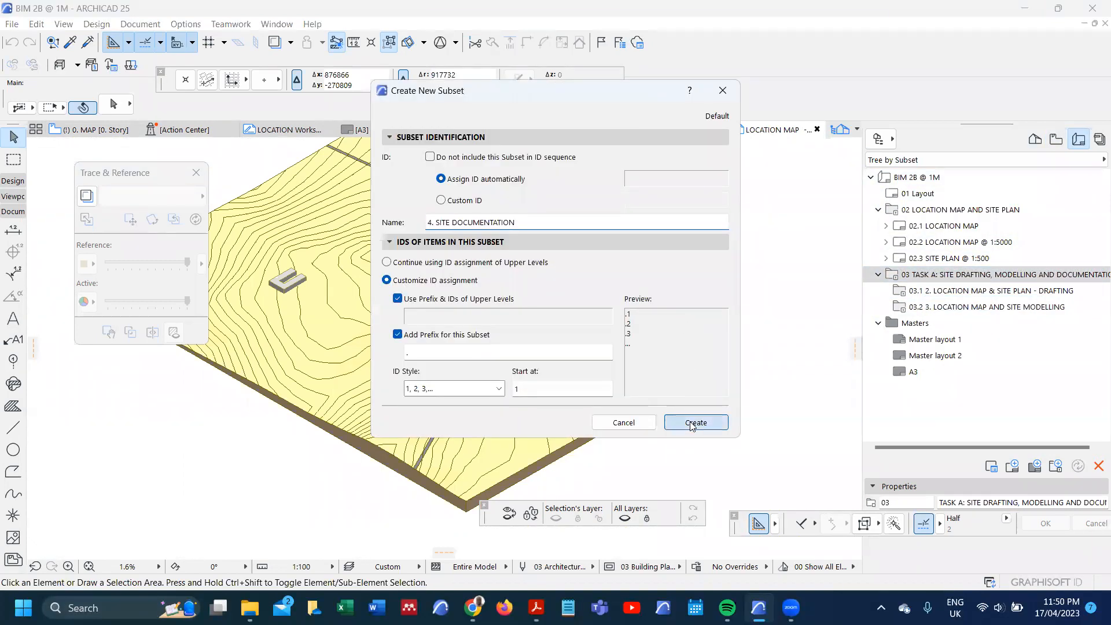
pyautogui.click(696, 422)
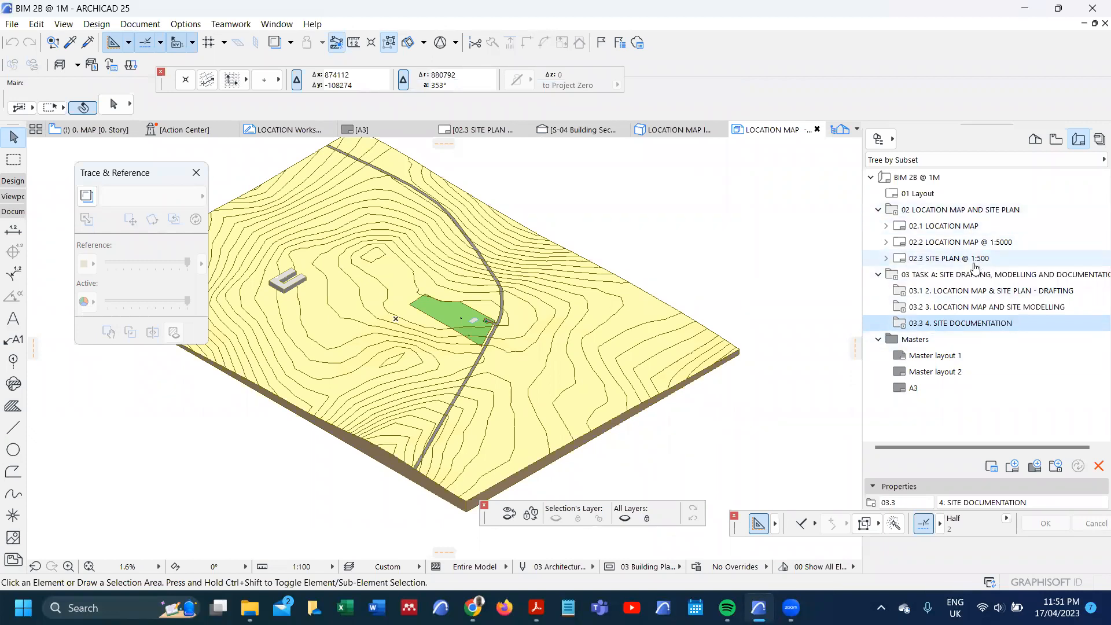
# Step: Move the three layouts from the "LOCATION MAP AND SITE PLAN" subset into the "2. LOCATION MAP & SITE PLAN - DRAFTING" subset
pyautogui.click(938, 211)
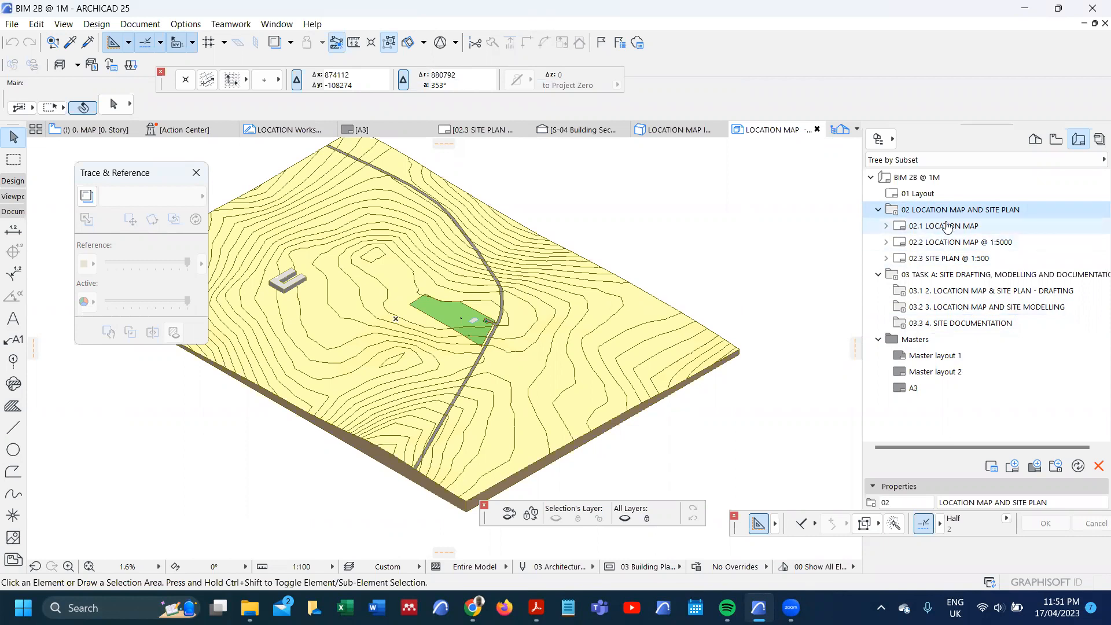
pyautogui.click(947, 227)
pyautogui.keyDown('shift'); pyautogui.click(955, 259); pyautogui.keyUp('shift')
pyautogui.moveTo(943, 231); pyautogui.dragTo(986, 294)
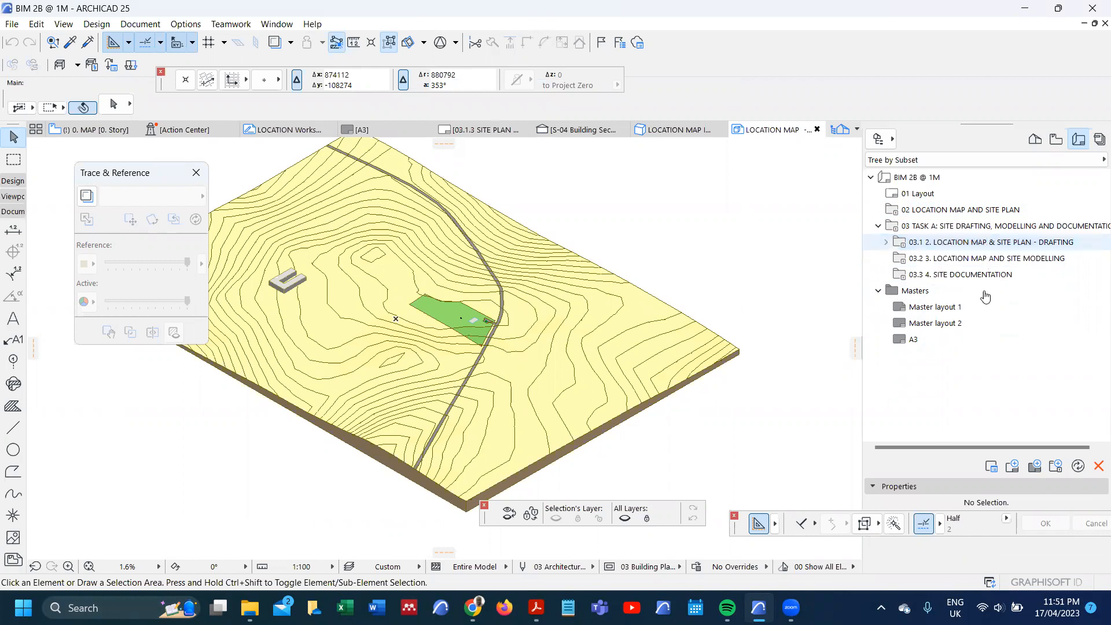
# Step: Delete the emptied "LOCATION MAP AND SITE PLAN" subset from the layout book
pyautogui.click(933, 211)
pyautogui.rightClick(932, 212)
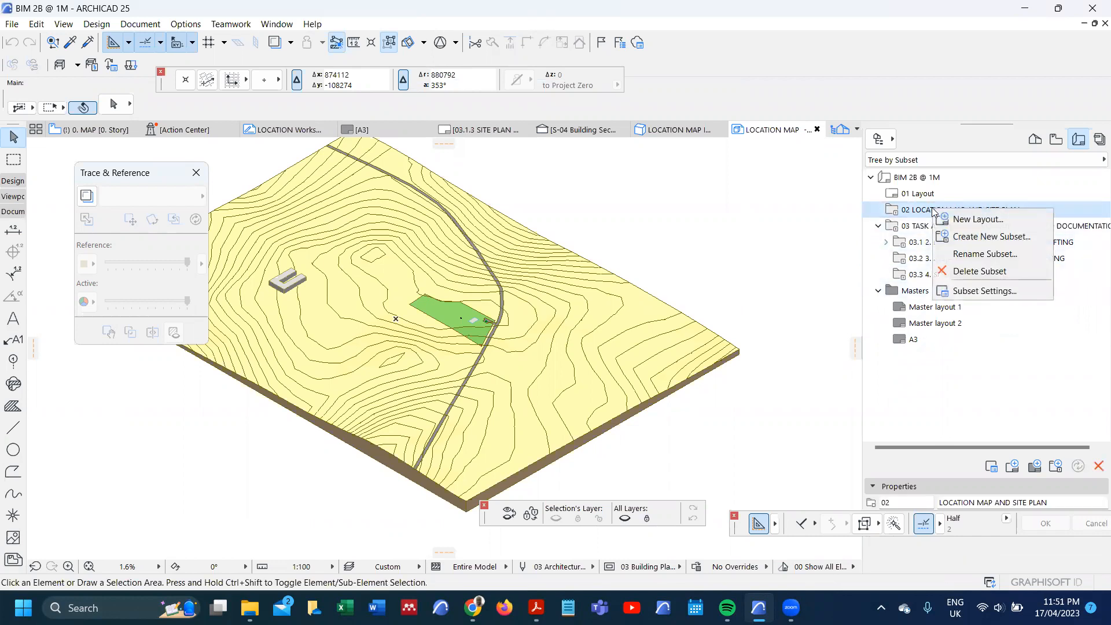
pyautogui.click(980, 271)
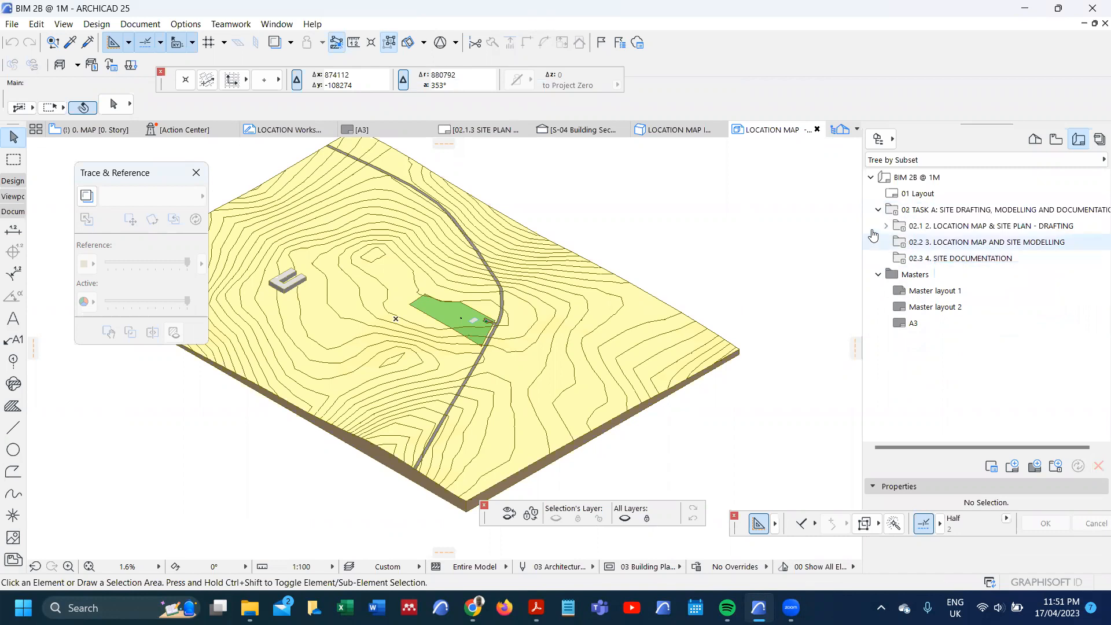
# Step: Open the blank layout named "Layout" to check it and delete it from the layout book
pyautogui.click(904, 194)
pyautogui.doubleClick(905, 194)
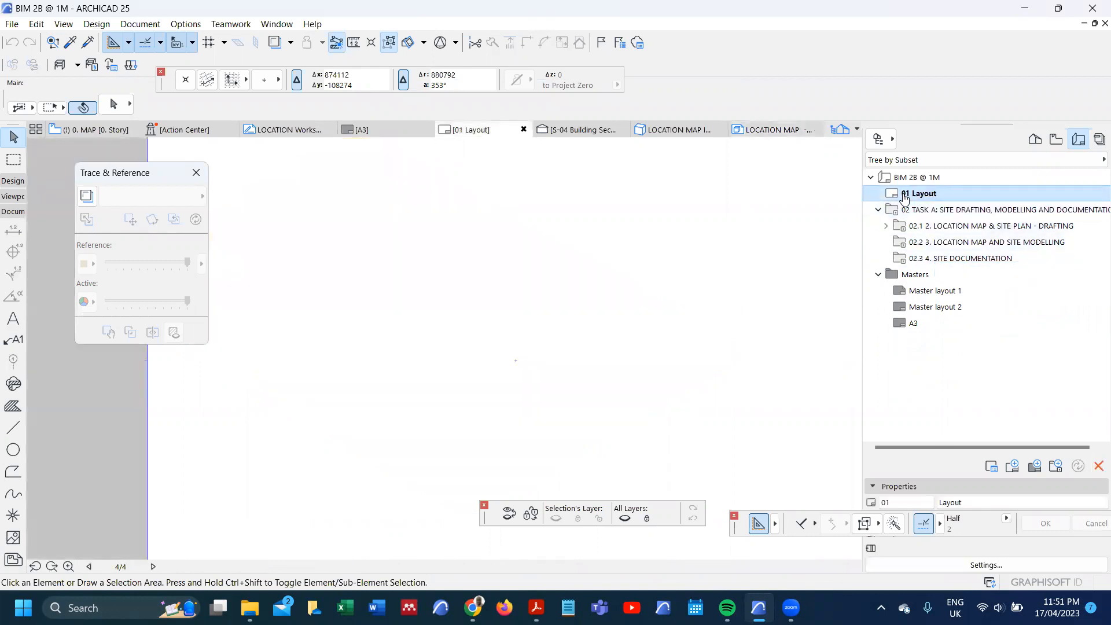
pyautogui.rightClick(904, 197)
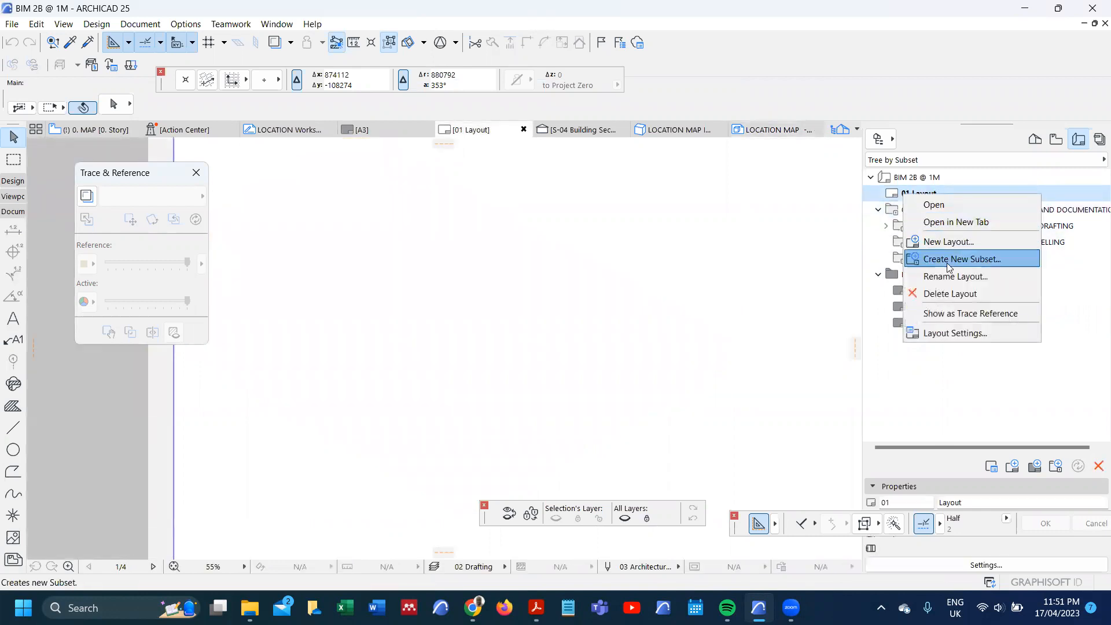
pyautogui.click(953, 294)
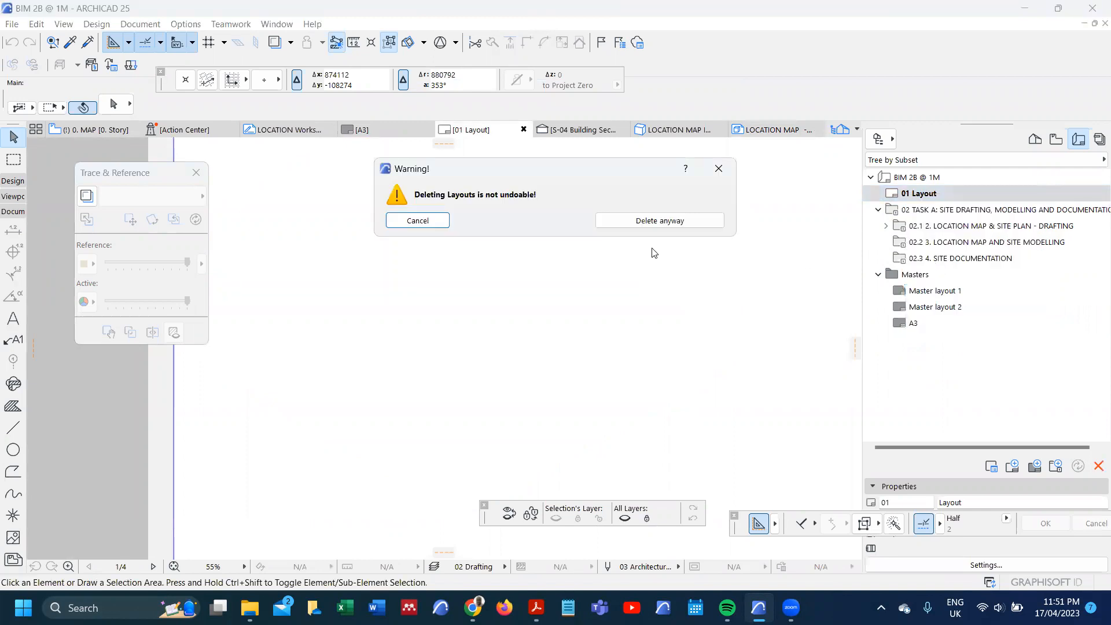
pyautogui.click(665, 222)
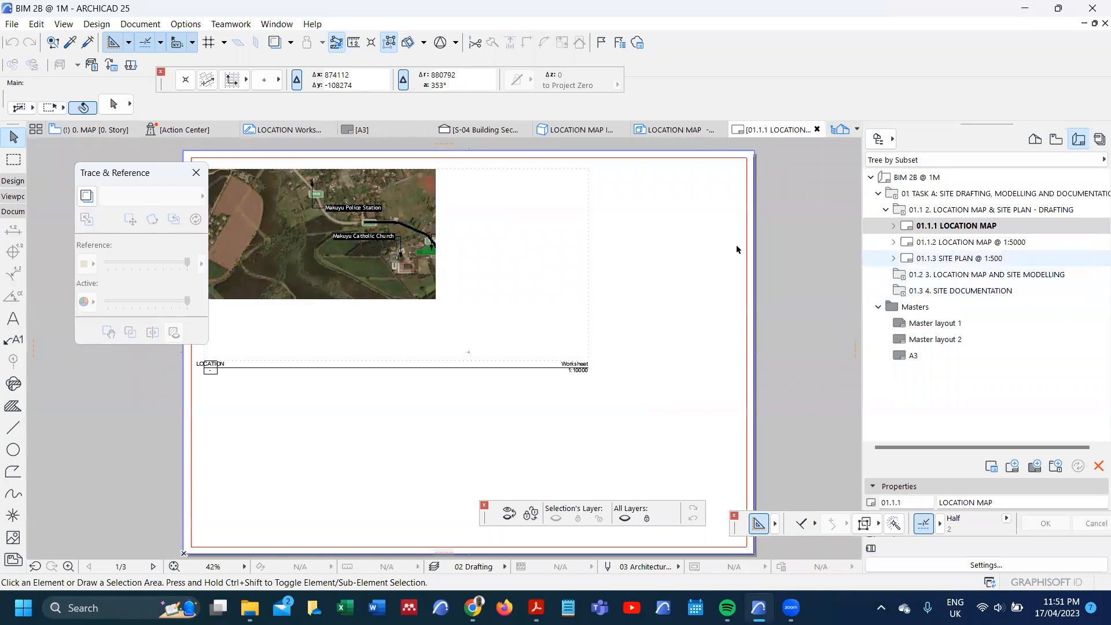
# Step: Open the "LOCATION MAP @ 1:5000" and "SITE PLAN @ 1:500" layouts and inspect their contents
pyautogui.doubleClick(946, 243)
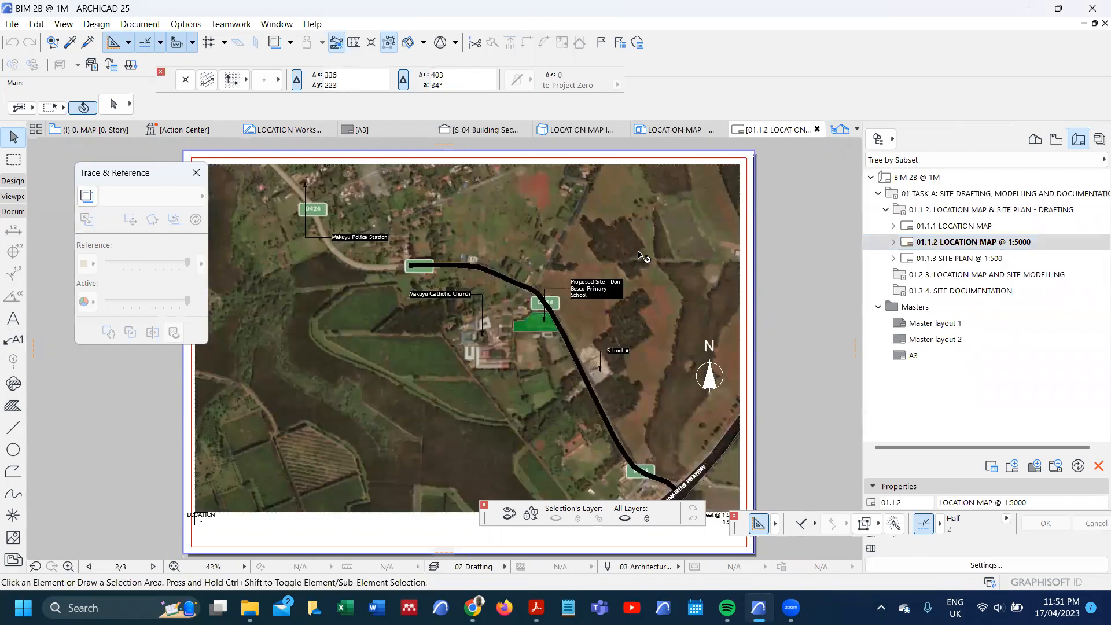
pyautogui.click(937, 260)
pyautogui.doubleClick(936, 259)
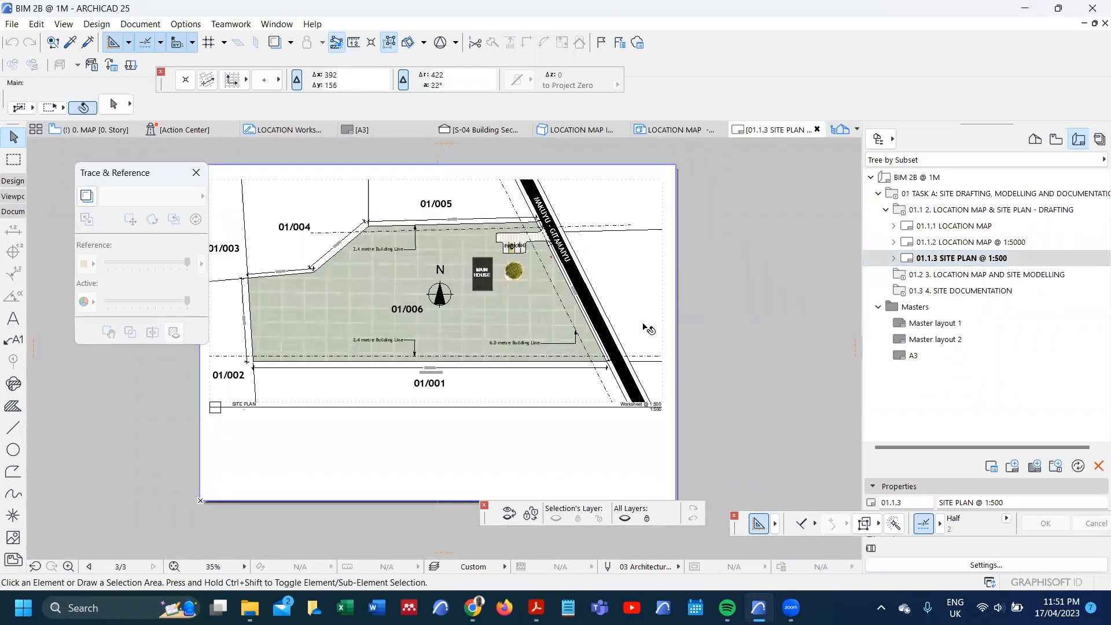
pyautogui.click(921, 291)
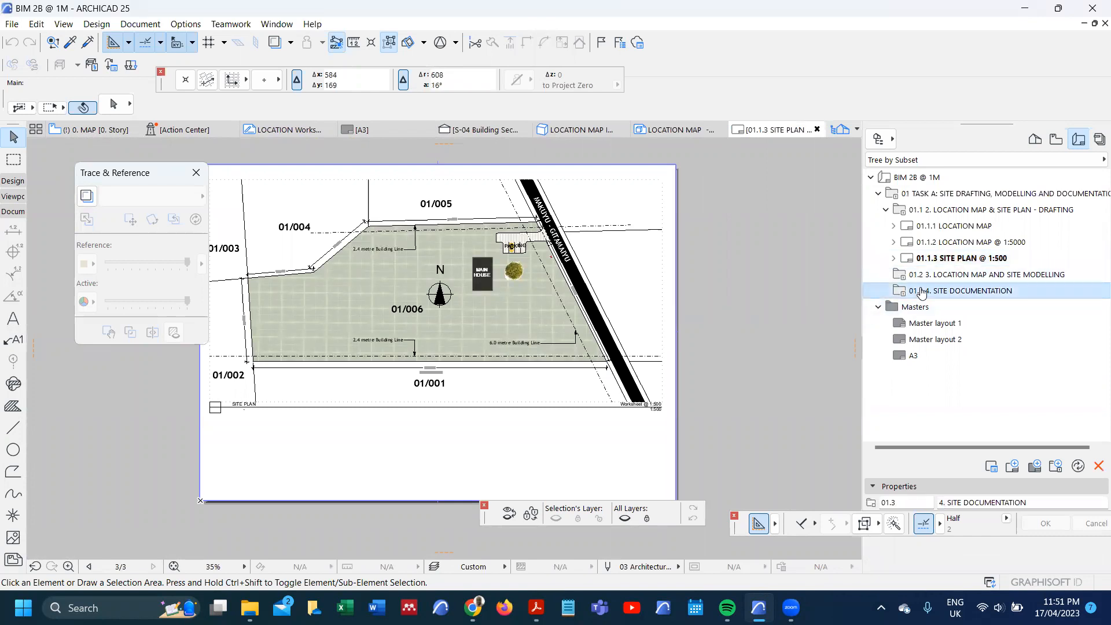
pyautogui.scroll(-2, 540, 262)
pyautogui.scroll(1, 509, 397)
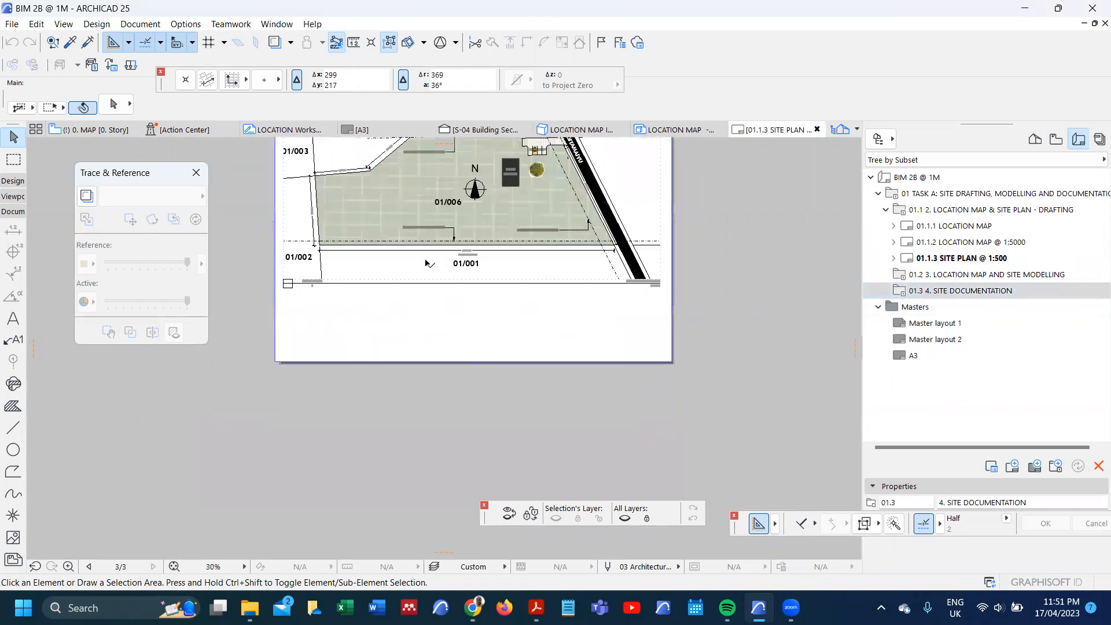
# Step: Duplicate the "SITE PLAN @ 1:500" layout into the "4. SITE DOCUMENTATION" subset and rename the copy "LOCATION MAP - ISOMETRIC"
pyautogui.click(950, 264)
pyautogui.moveTo(951, 264); pyautogui.dragTo(956, 299)
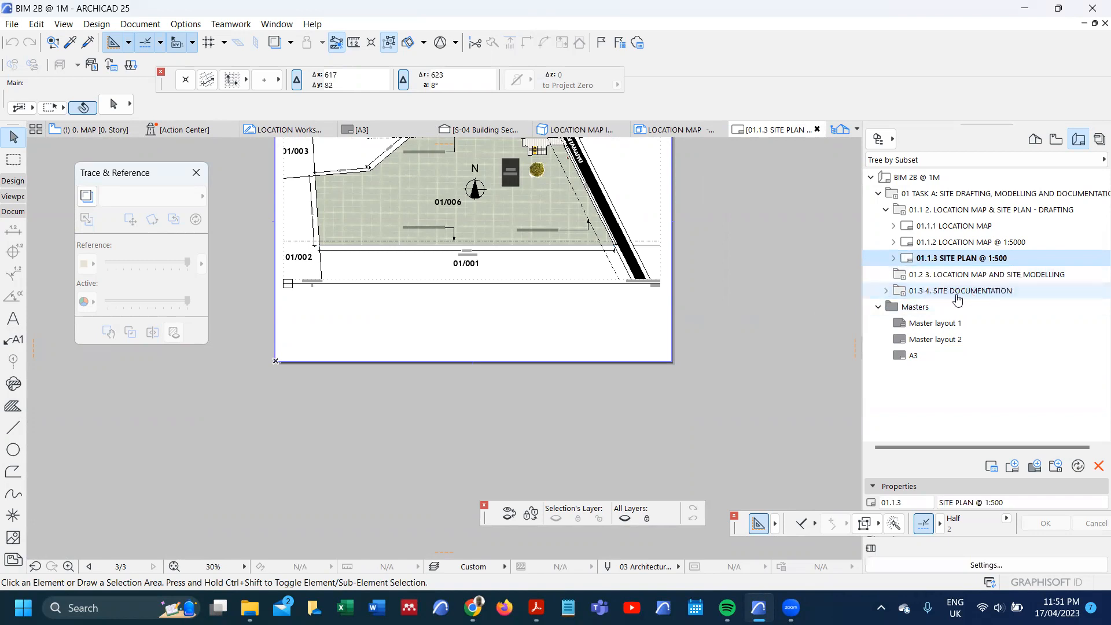
pyautogui.click(886, 292)
pyautogui.click(946, 308)
pyautogui.moveTo(1008, 502); pyautogui.dragTo(915, 502)
pyautogui.write('LOCATION')
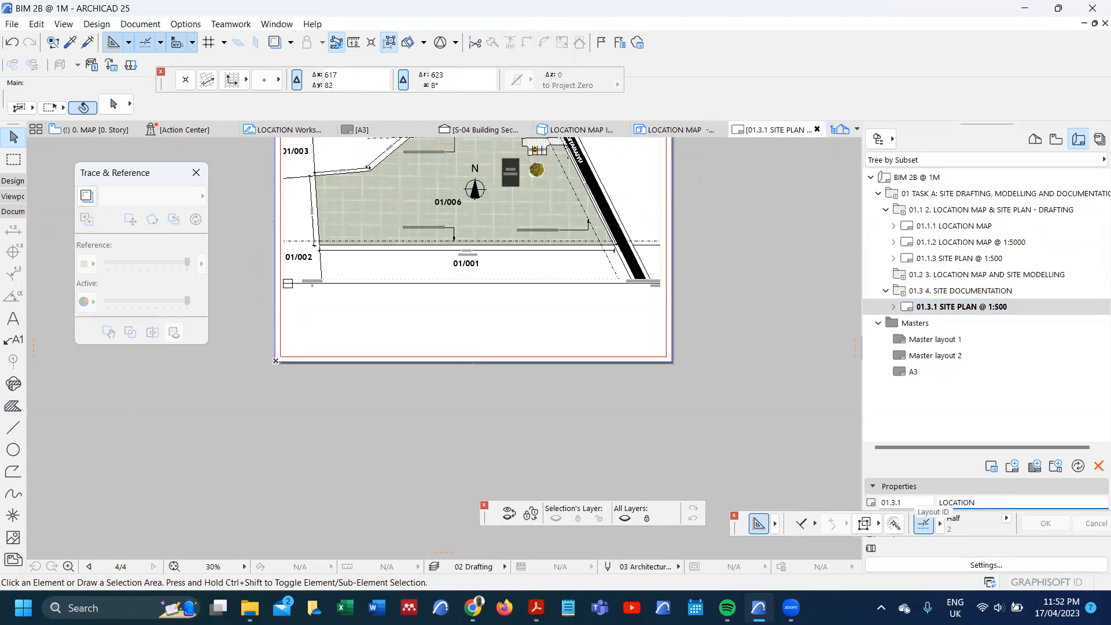
pyautogui.write(' MAP')
pyautogui.press('Return')
# Step: Delete the site plan drawing from the "LOCATION MAP - ISOMETRIC" layout
pyautogui.scroll(-1, 354, 344)
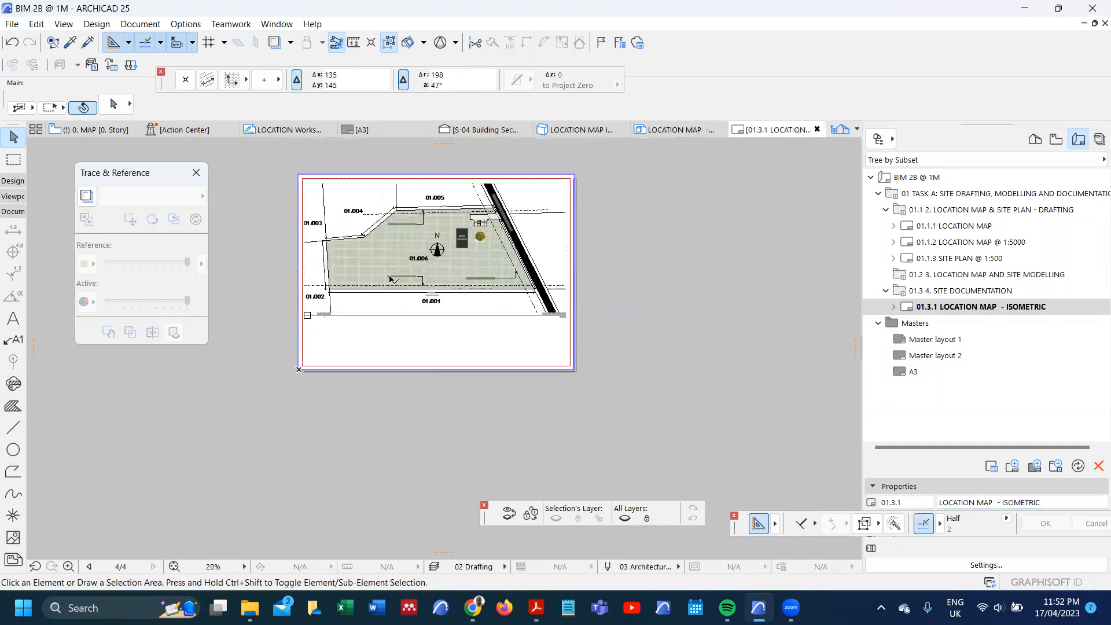
pyautogui.click(391, 280)
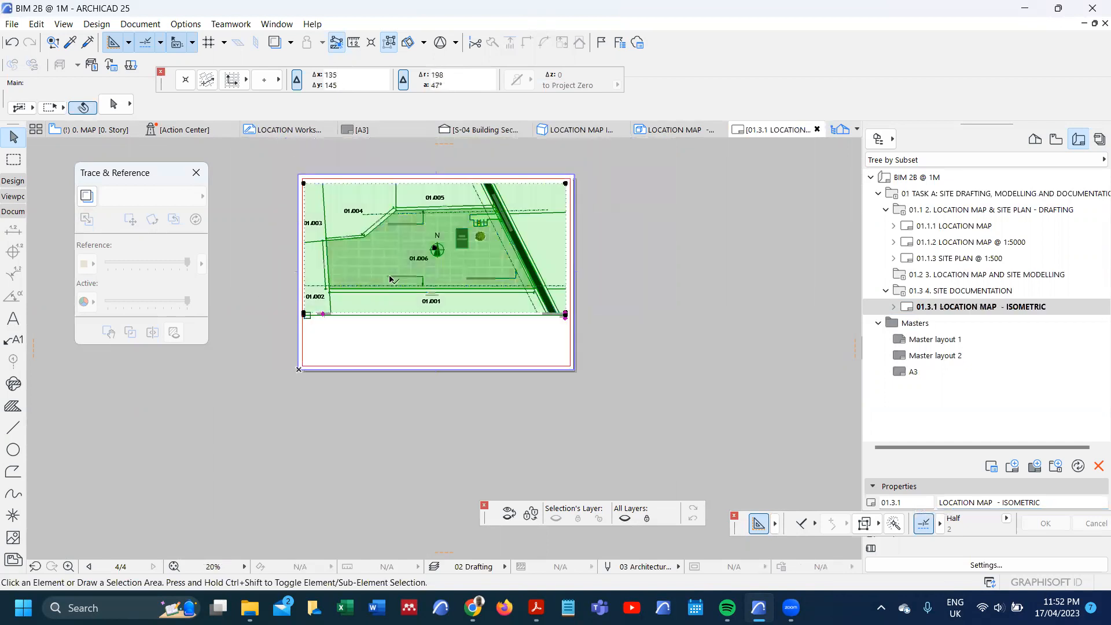
pyautogui.press('Delete')
# Step: Place the internal view "LOCATION MAP - ISOMETRIC" from the "4. SITE DOCUMENTATION" folder as a drawing on the empty layout
pyautogui.rightClick(449, 243)
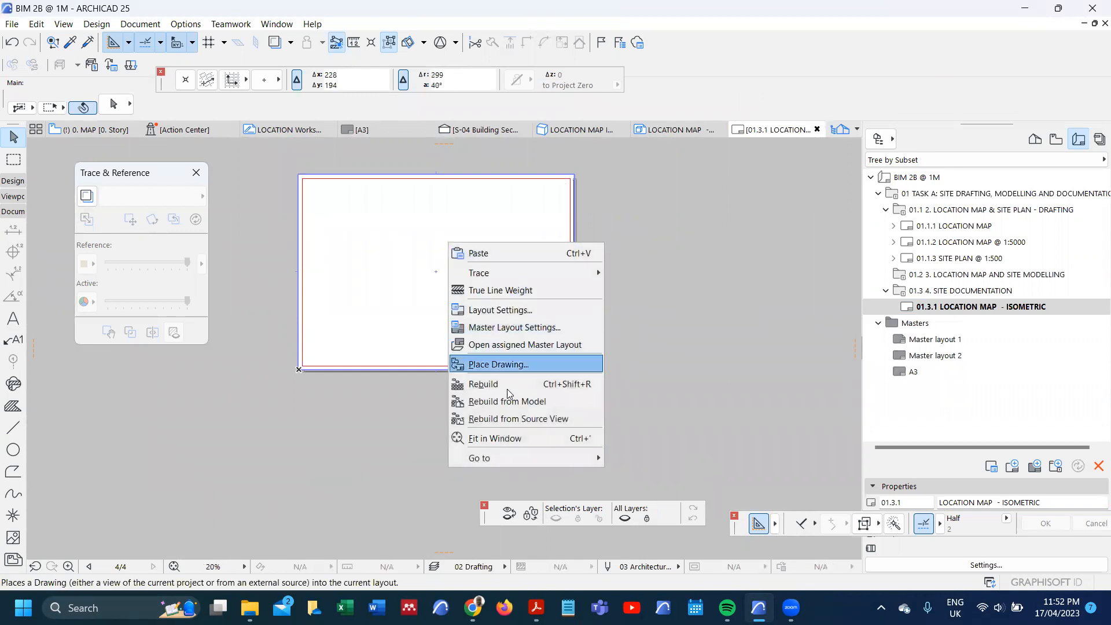
pyautogui.click(516, 366)
pyautogui.scroll(-4, 528, 229)
pyautogui.click(528, 230)
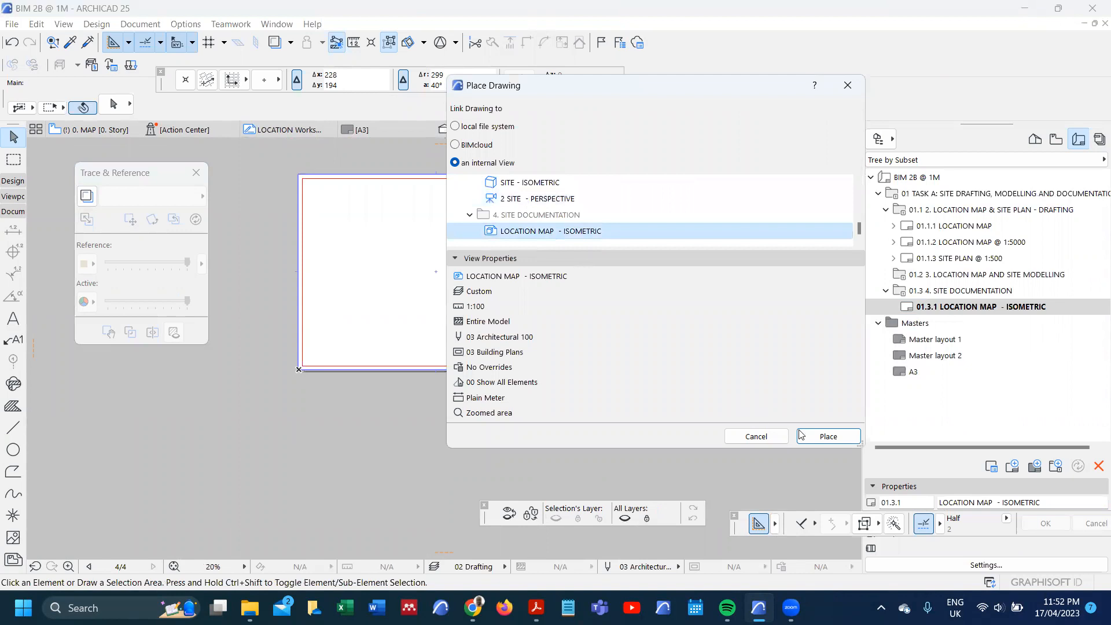
pyautogui.click(827, 436)
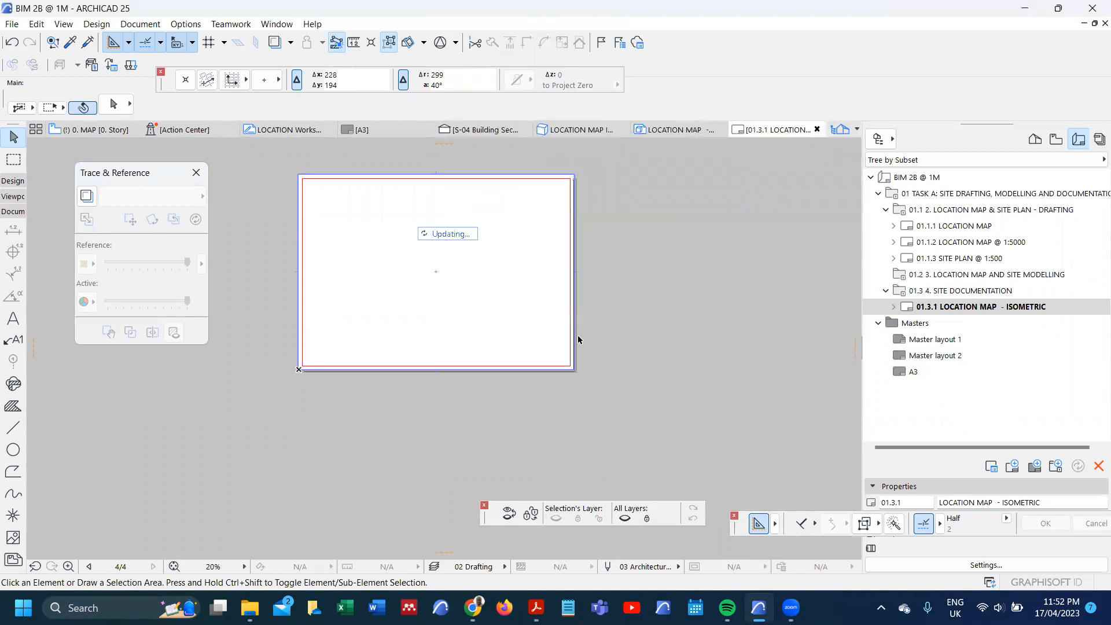
# Step: Select the placed isometric drawing on the layout and set its drawing title to No Title
pyautogui.scroll(-10, 576, 338)
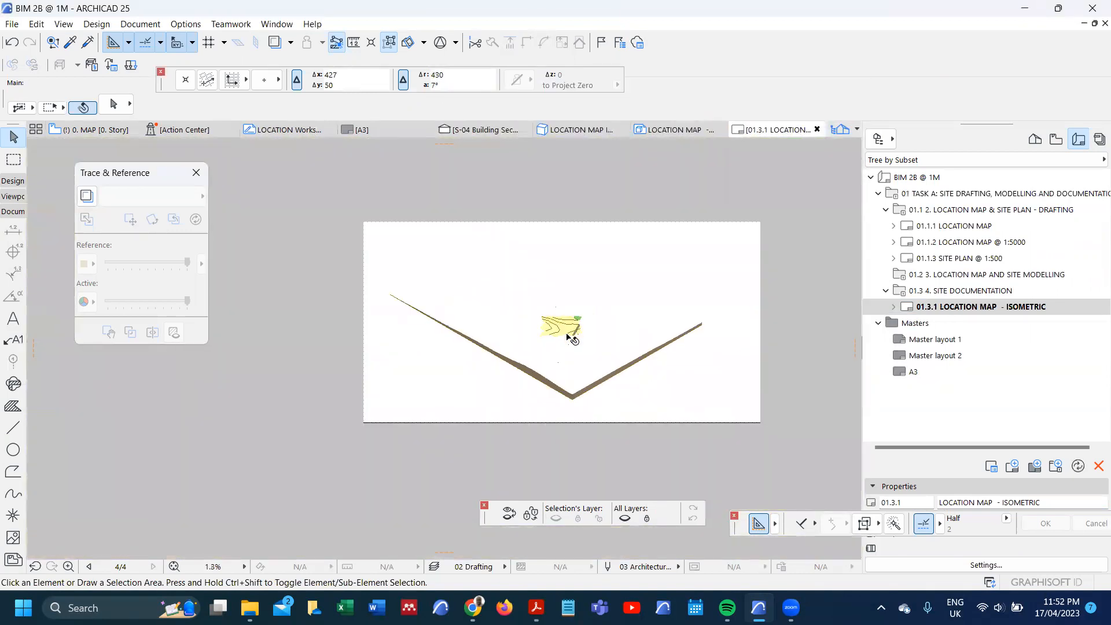
pyautogui.scroll(-3, 572, 339)
pyautogui.click(505, 394)
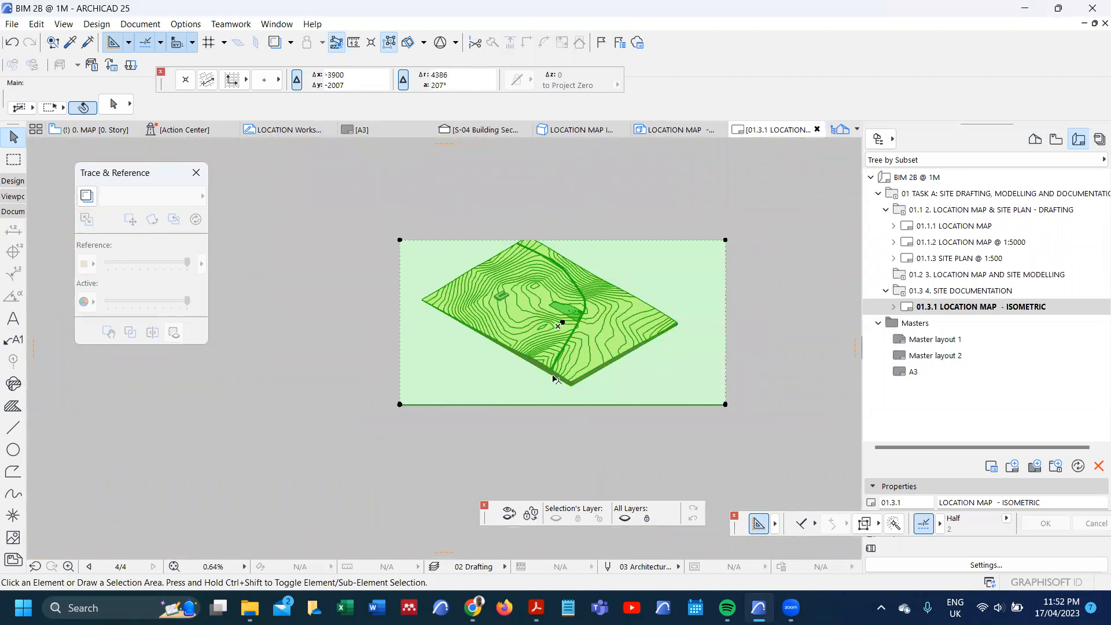
pyautogui.scroll(3, 564, 393)
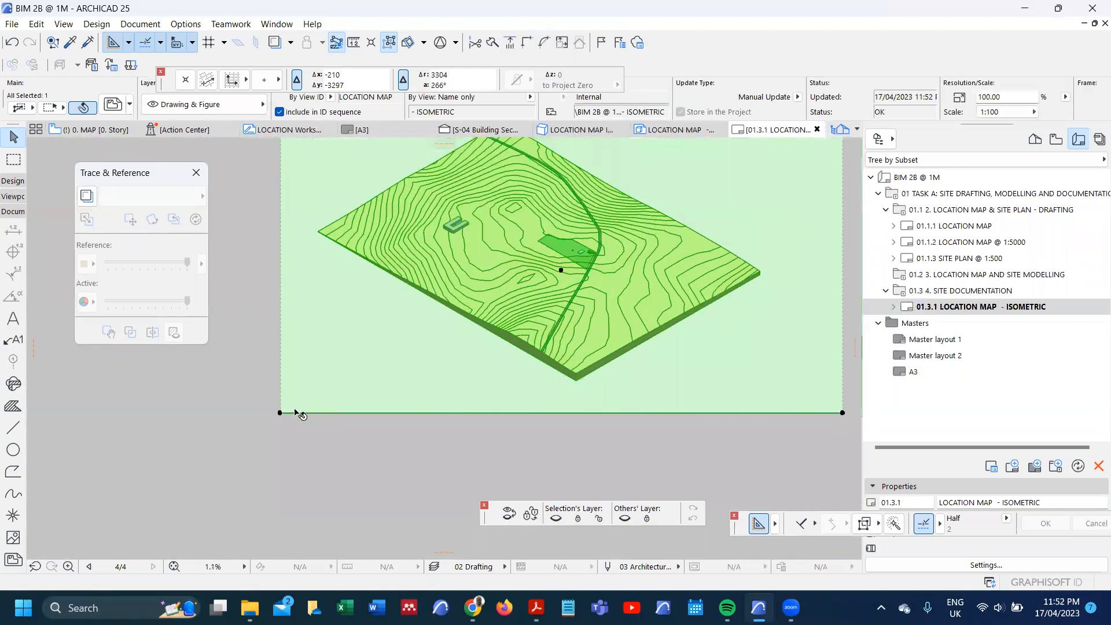
pyautogui.scroll(2, 300, 419)
pyautogui.click(312, 416)
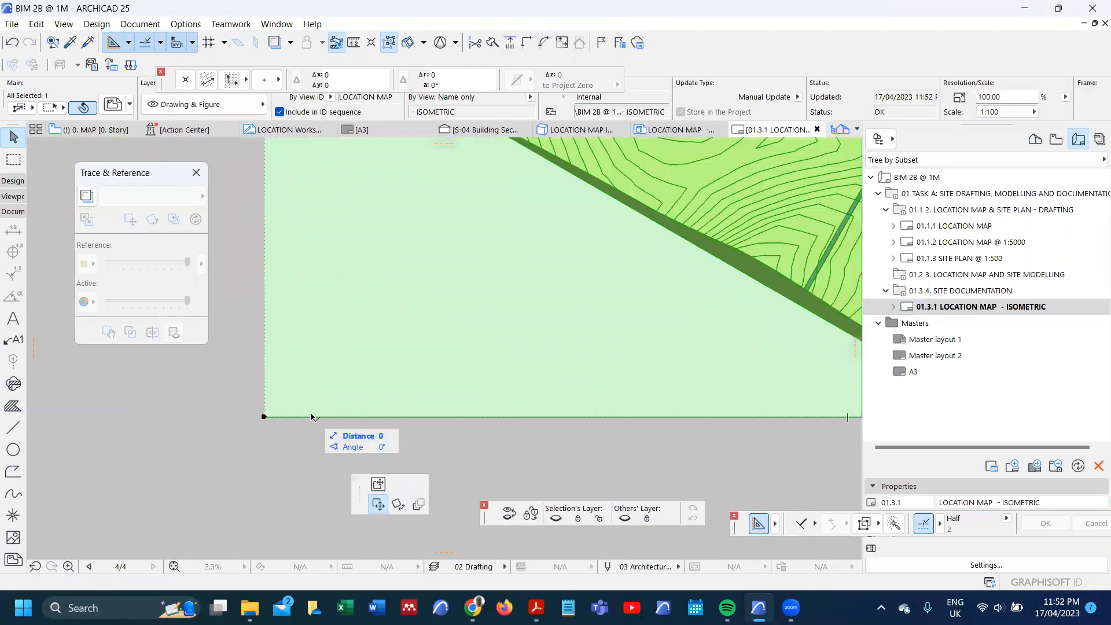
pyautogui.click(322, 424)
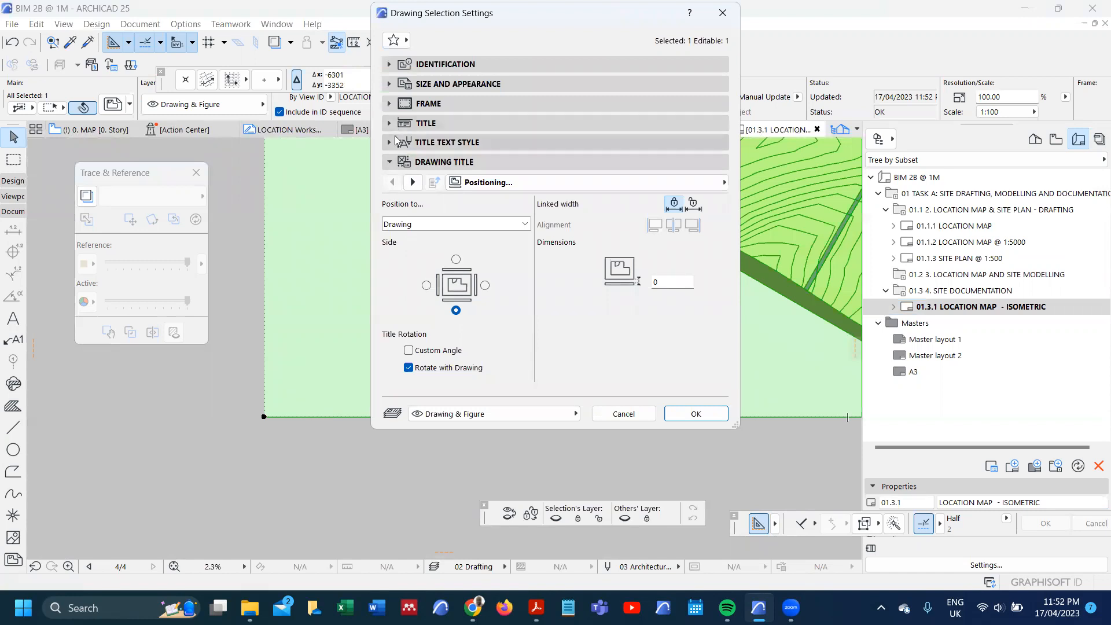
pyautogui.click(390, 123)
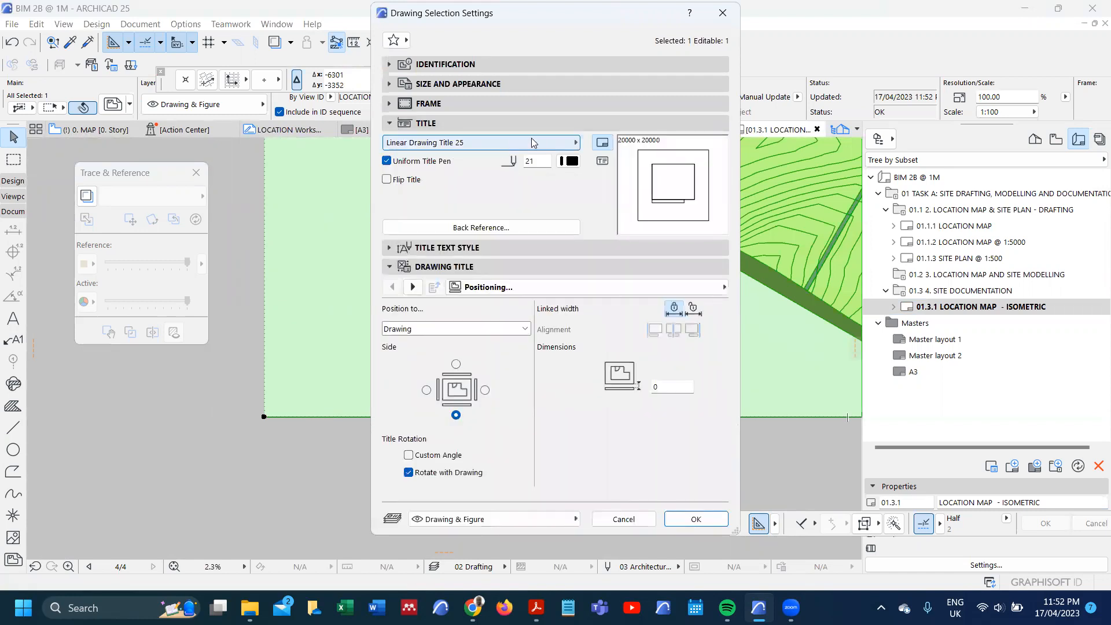
pyautogui.click(560, 143)
pyautogui.click(615, 143)
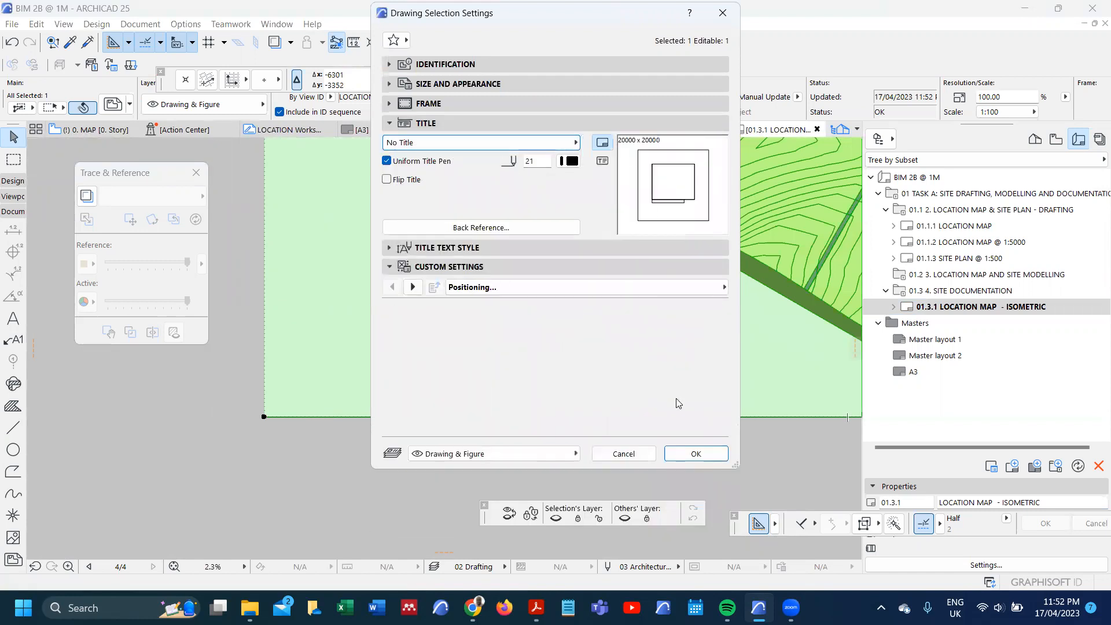
pyautogui.click(696, 305)
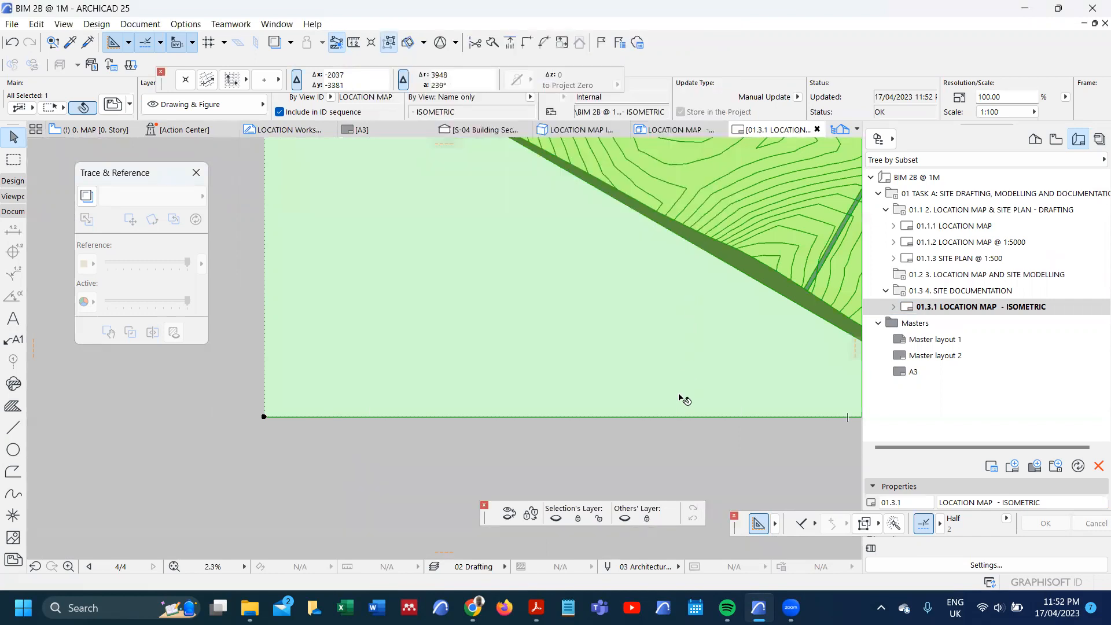
# Step: Crop the isometric drawing's lower, left and right frame edges inward, close to the terrain model
pyautogui.scroll(-3, 514, 417)
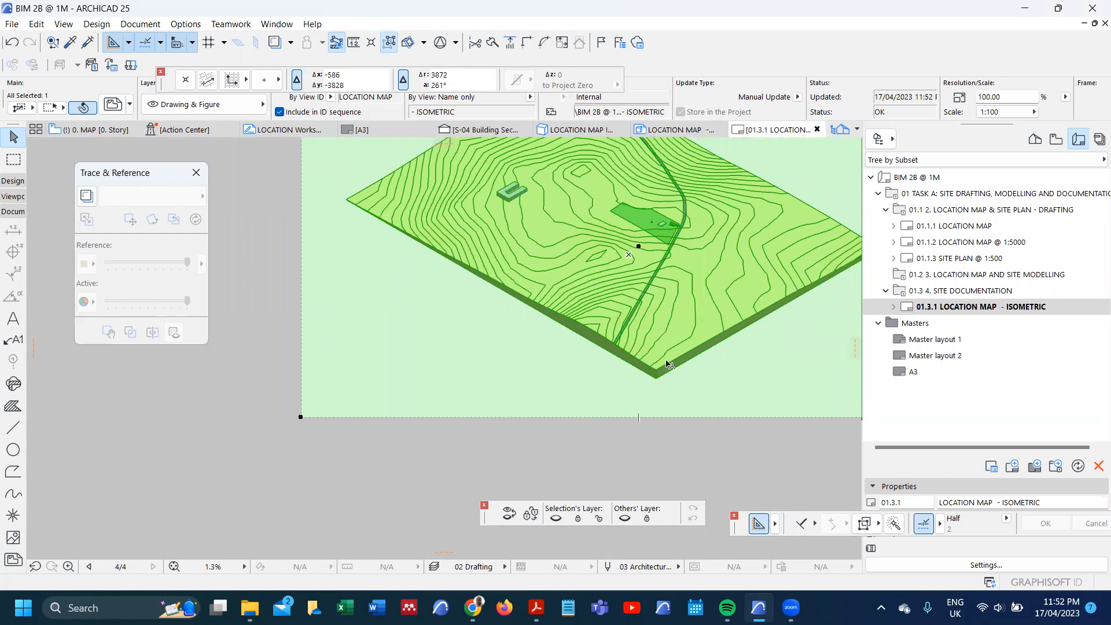
pyautogui.click(603, 416)
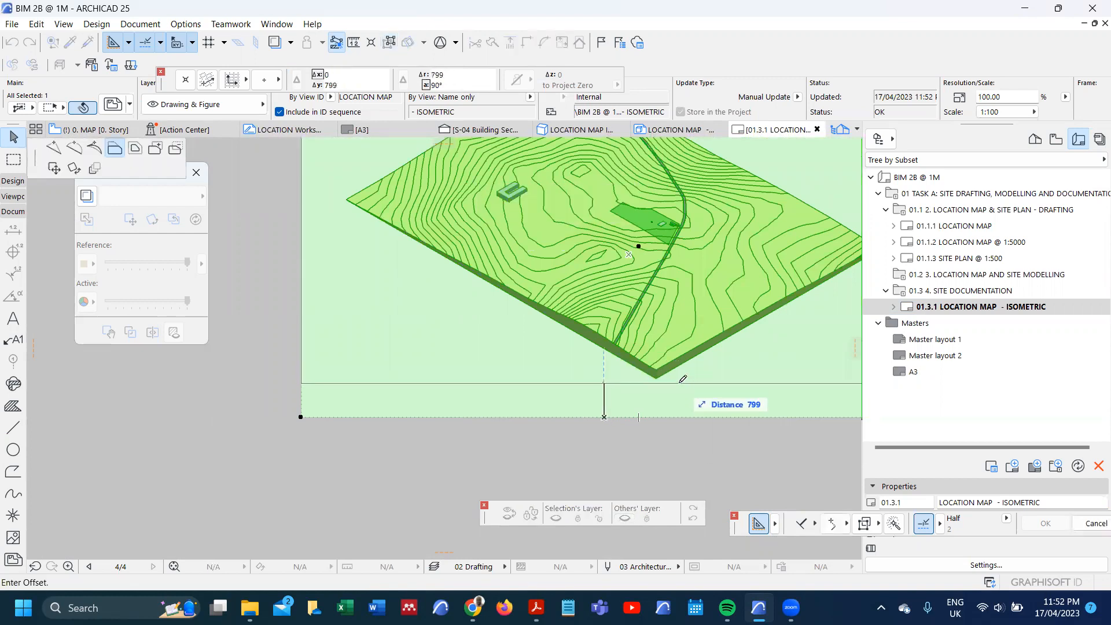
pyautogui.click(680, 378)
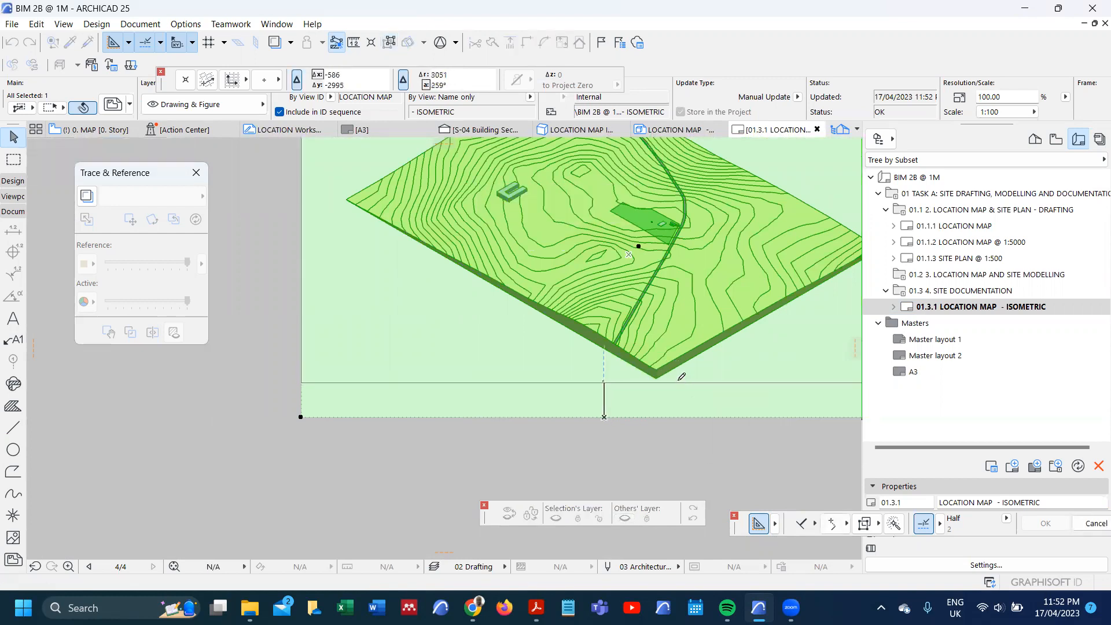
pyautogui.scroll(-3, 576, 405)
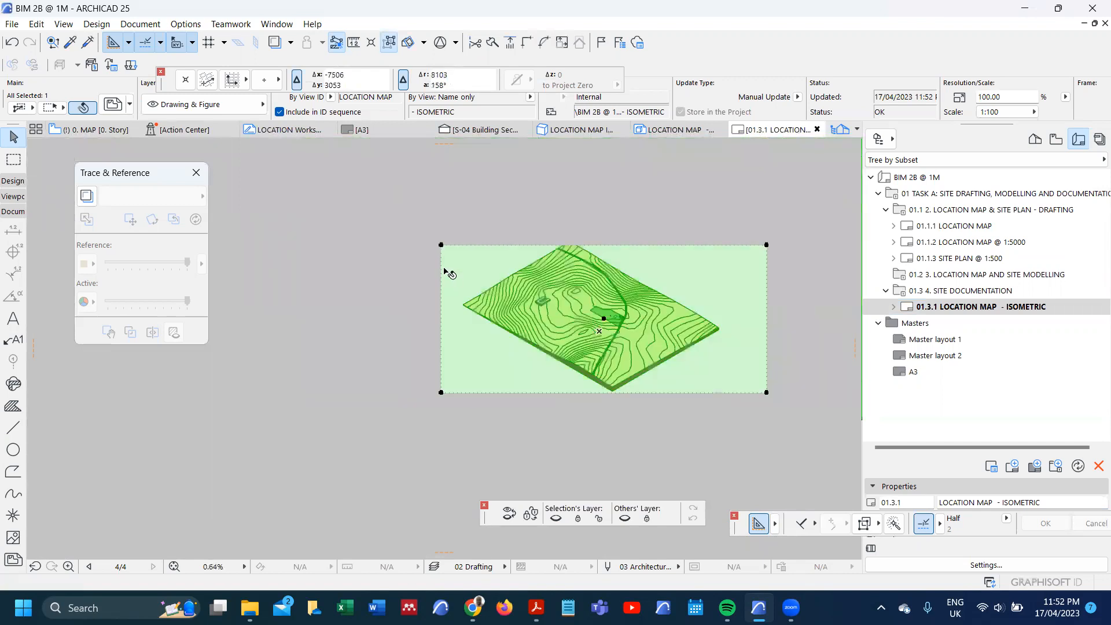
pyautogui.click(442, 270)
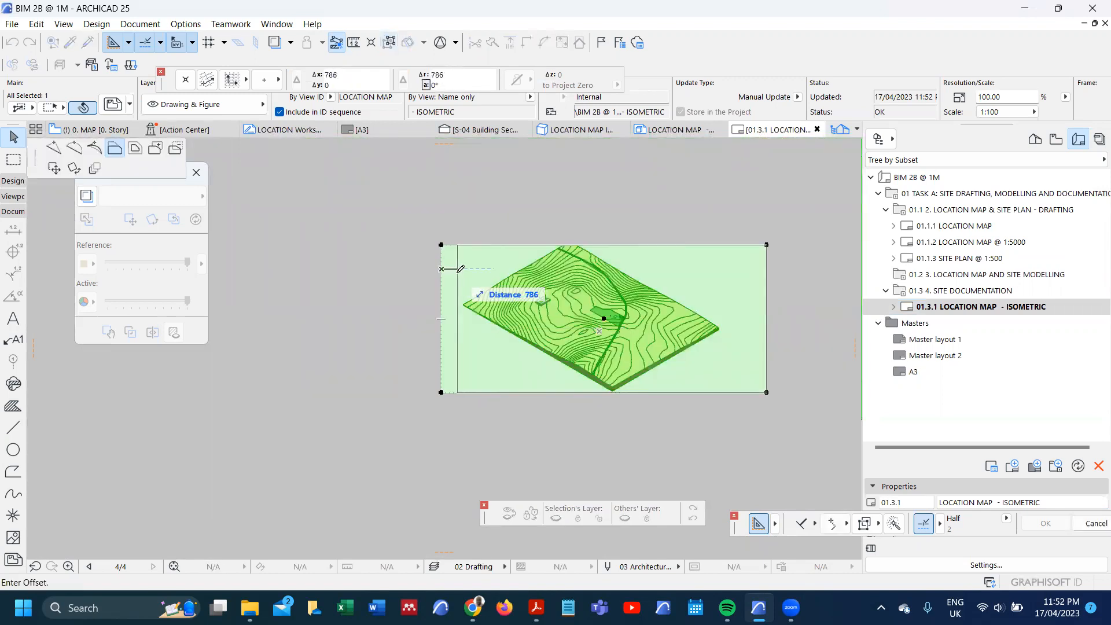
pyautogui.click(463, 270)
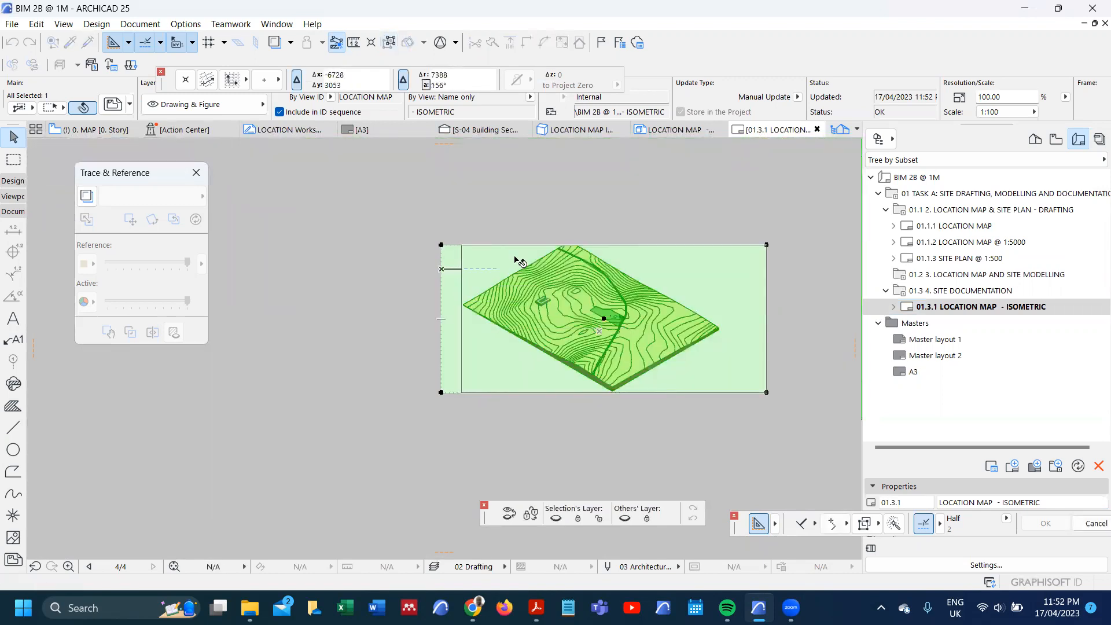
pyautogui.click(765, 294)
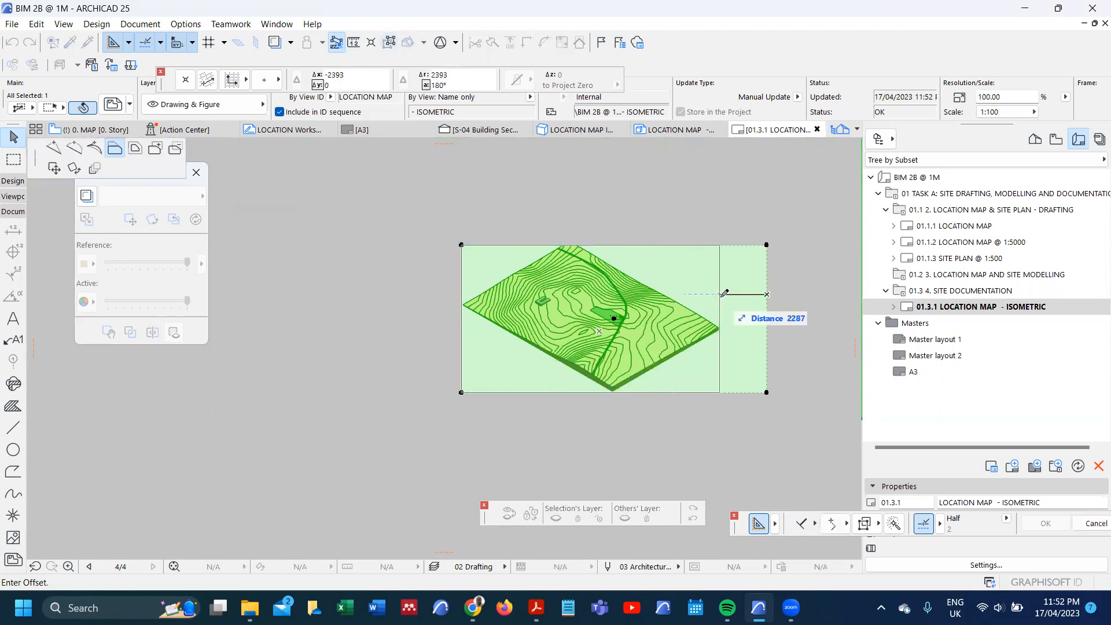
pyautogui.click(723, 293)
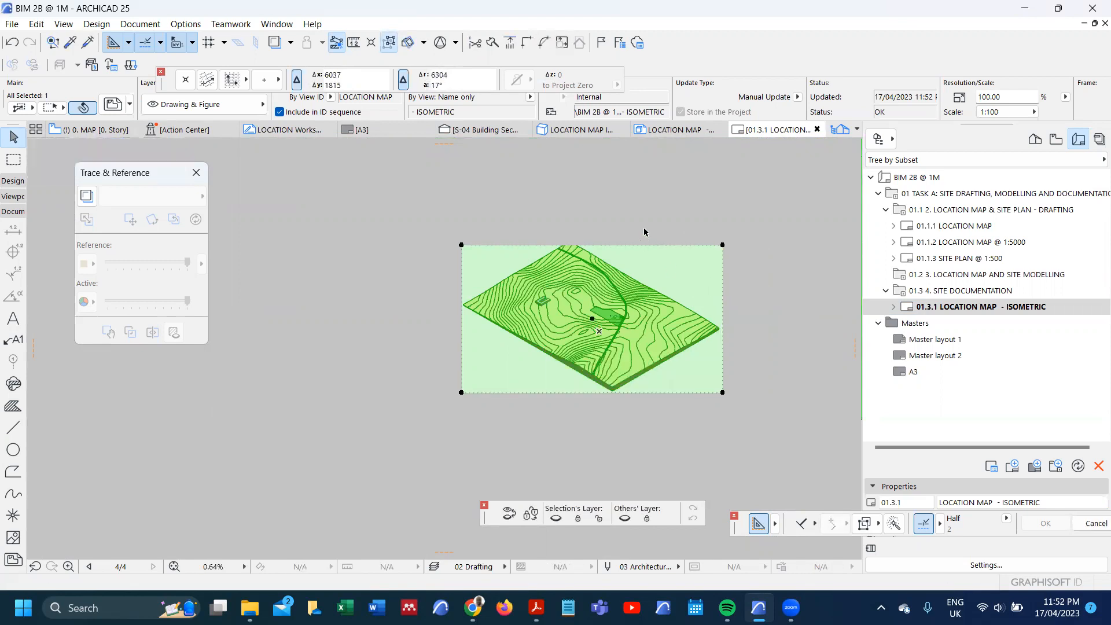
# Step: Set the isometric drawing's update type to Auto and its magnification to Fit to Layout
pyautogui.rightClick(637, 191)
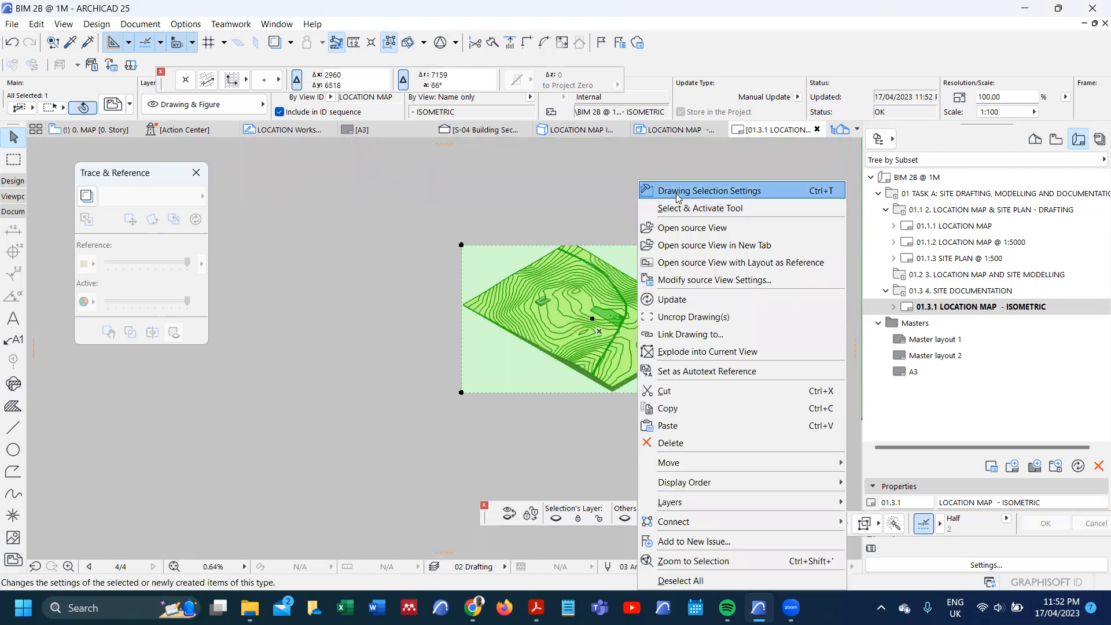
pyautogui.click(670, 194)
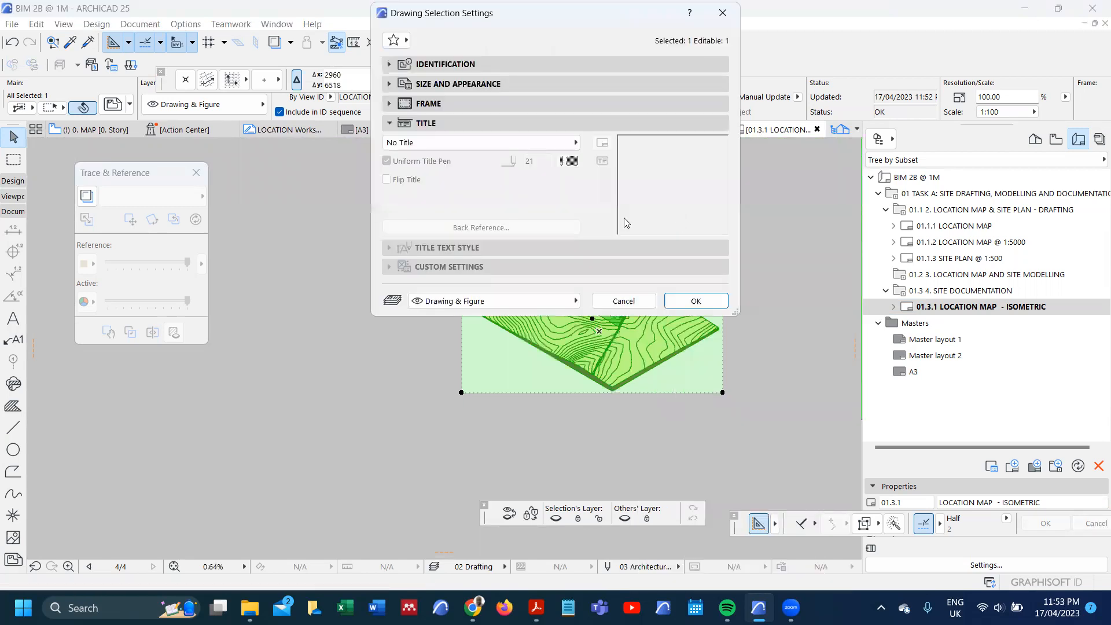
pyautogui.click(389, 65)
pyautogui.click(489, 196)
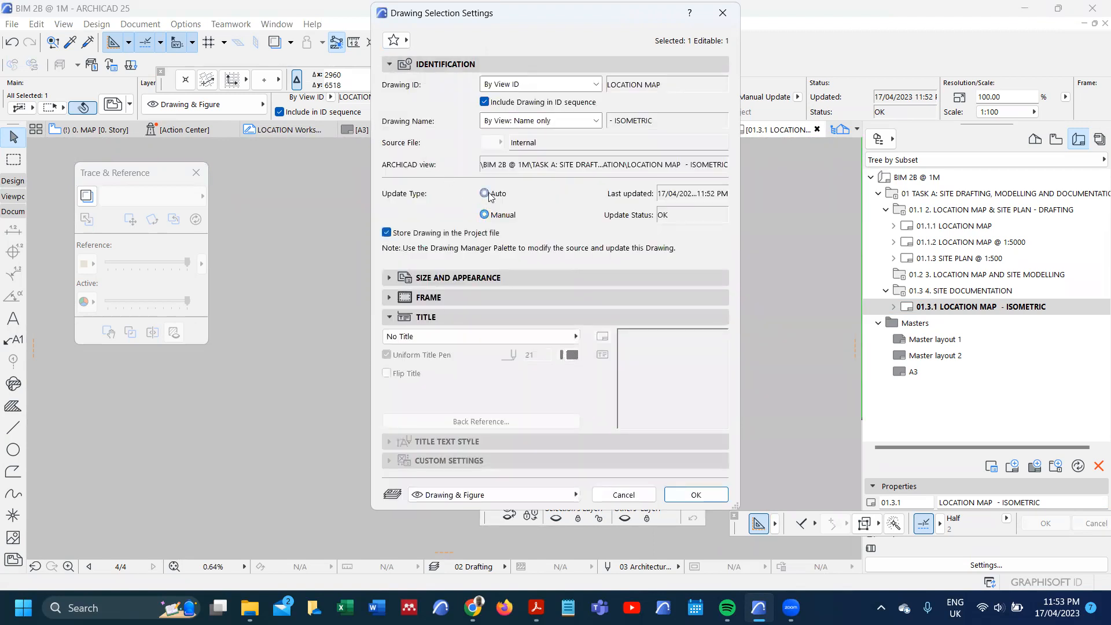
pyautogui.click(393, 277)
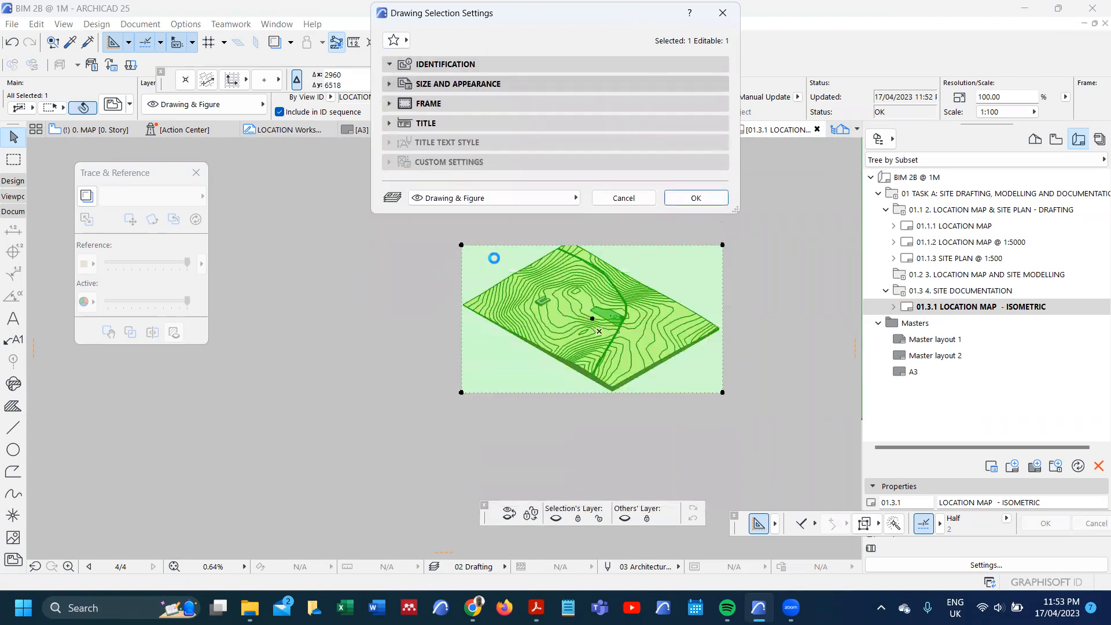
pyautogui.click(531, 148)
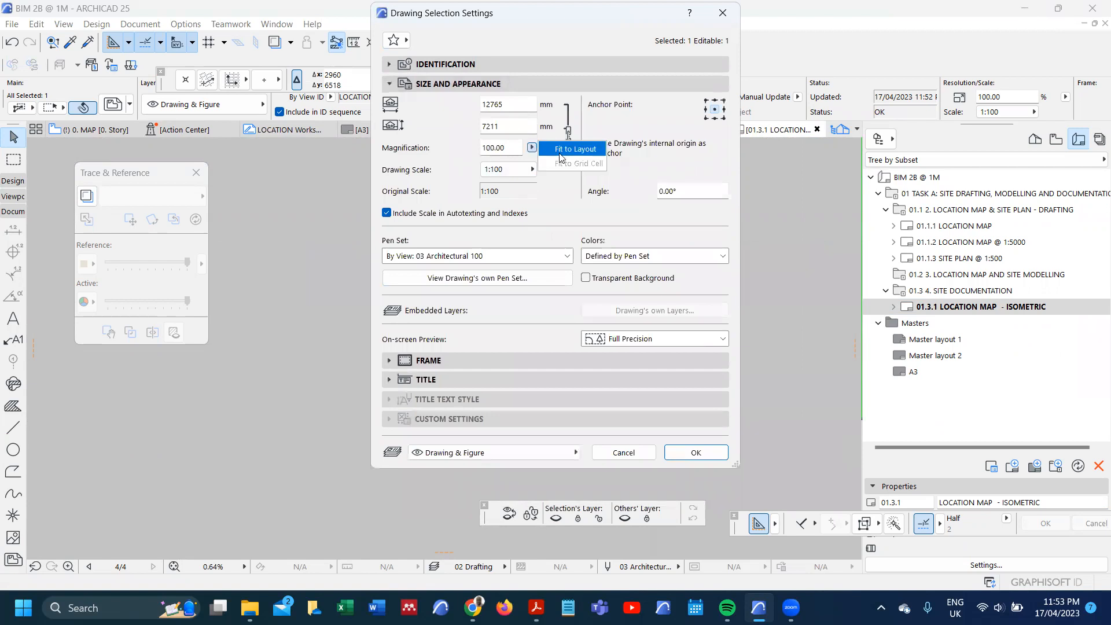
pyautogui.click(564, 149)
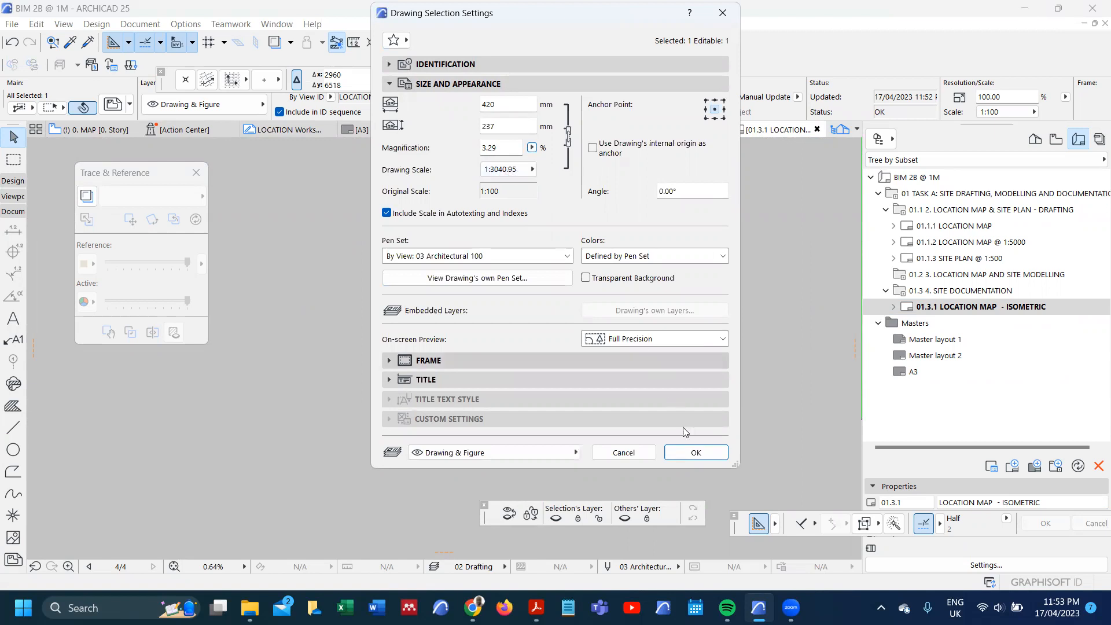
pyautogui.click(696, 452)
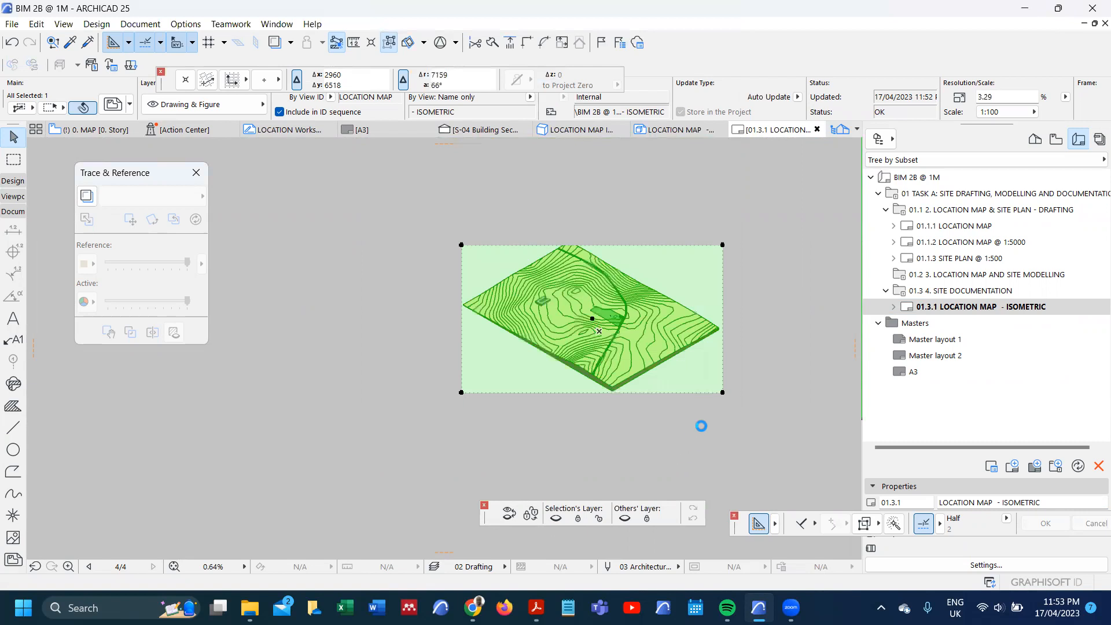
# Step: Open the "LOCATION MAP - ISOMETRIC" view from the "4. SITE DOCUMENTATION" folder and set its scale to 1:5000
pyautogui.click(1055, 142)
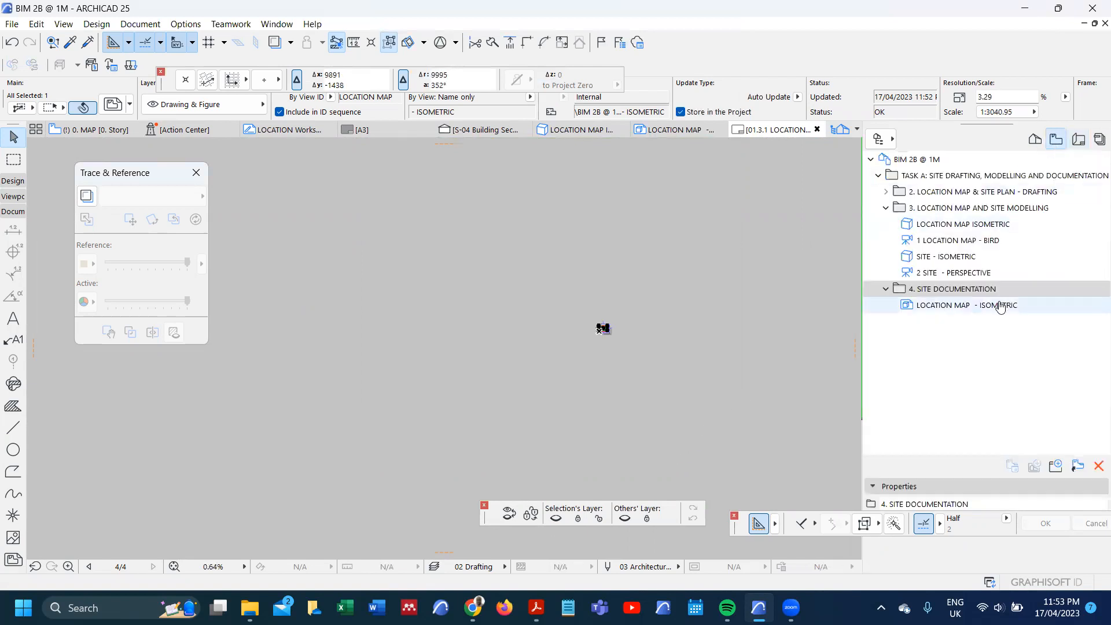
pyautogui.doubleClick(984, 305)
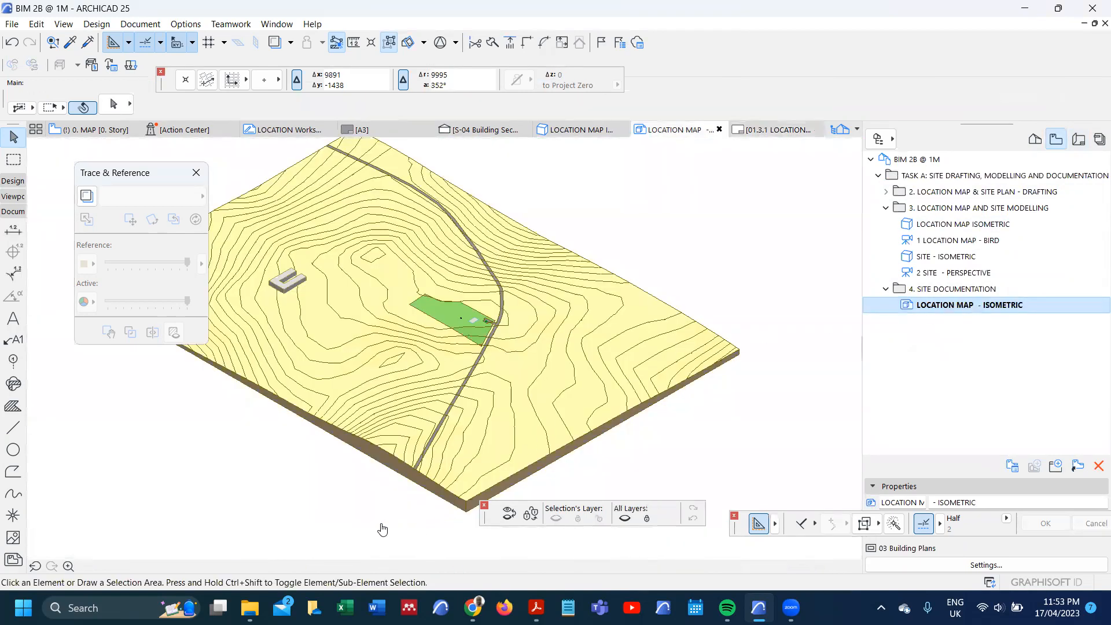
pyautogui.click(326, 564)
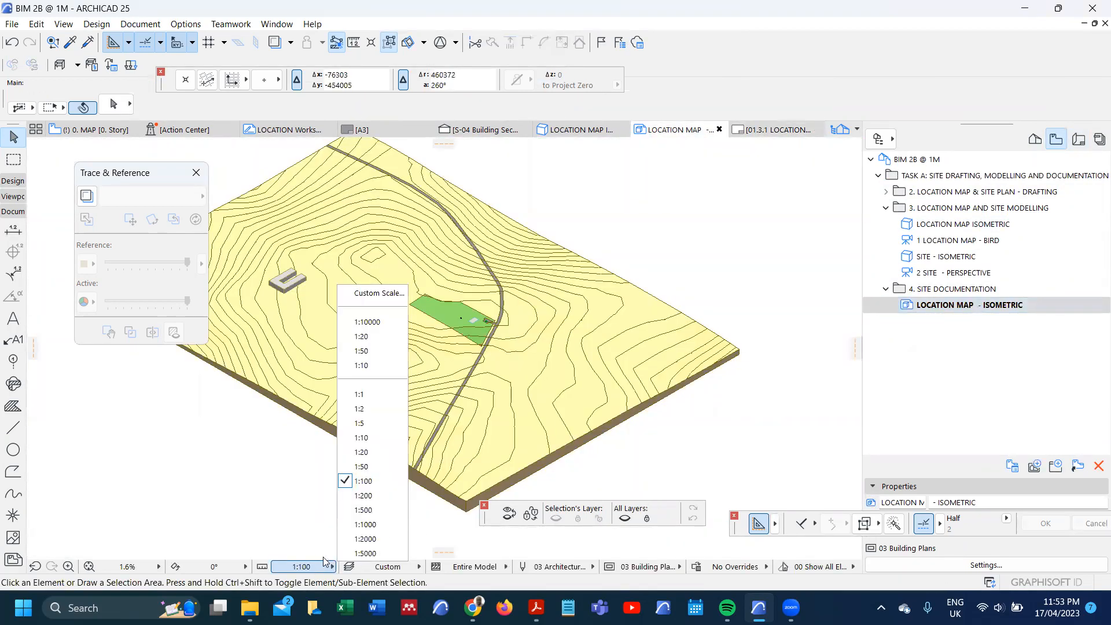
pyautogui.click(373, 553)
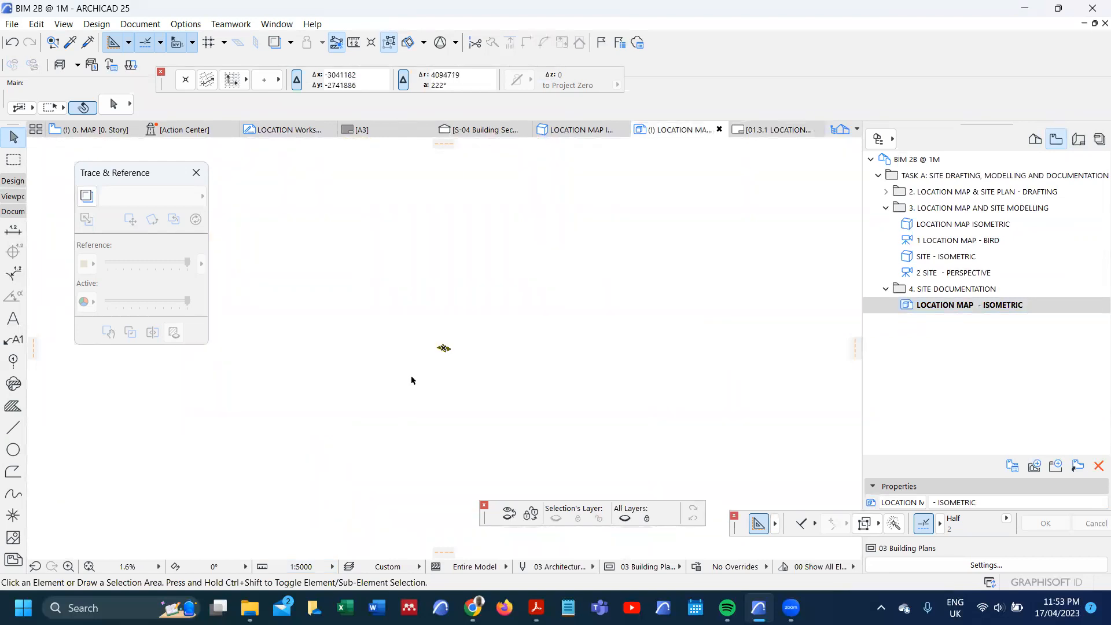
# Step: Check the available pen sets and examine the isometric terrain, site and road at the new scale
pyautogui.scroll(5, 443, 359)
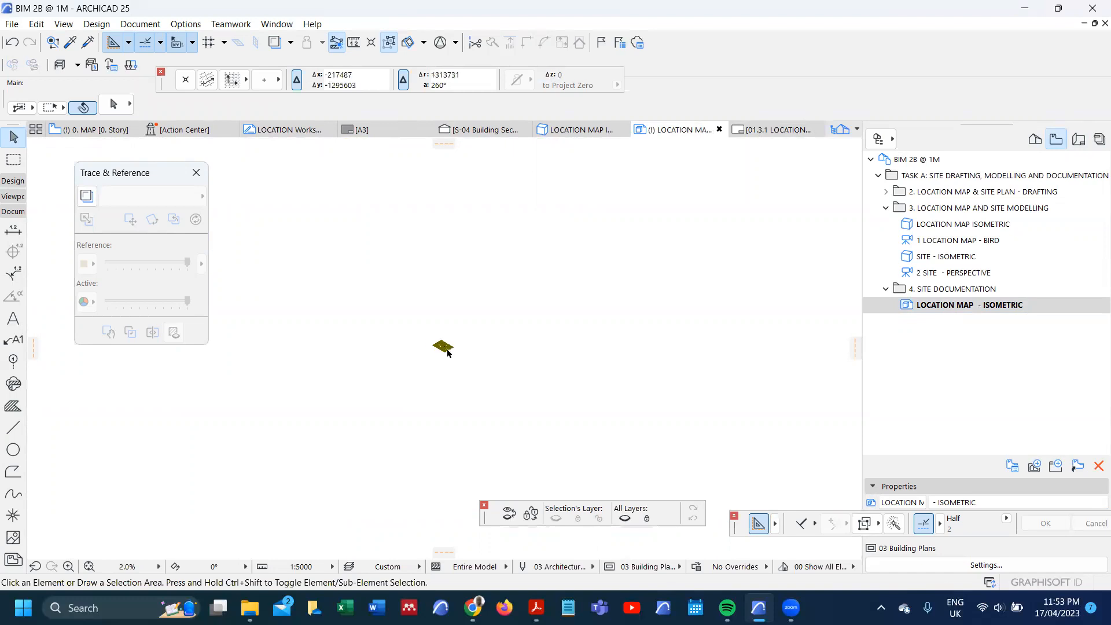
pyautogui.click(560, 567)
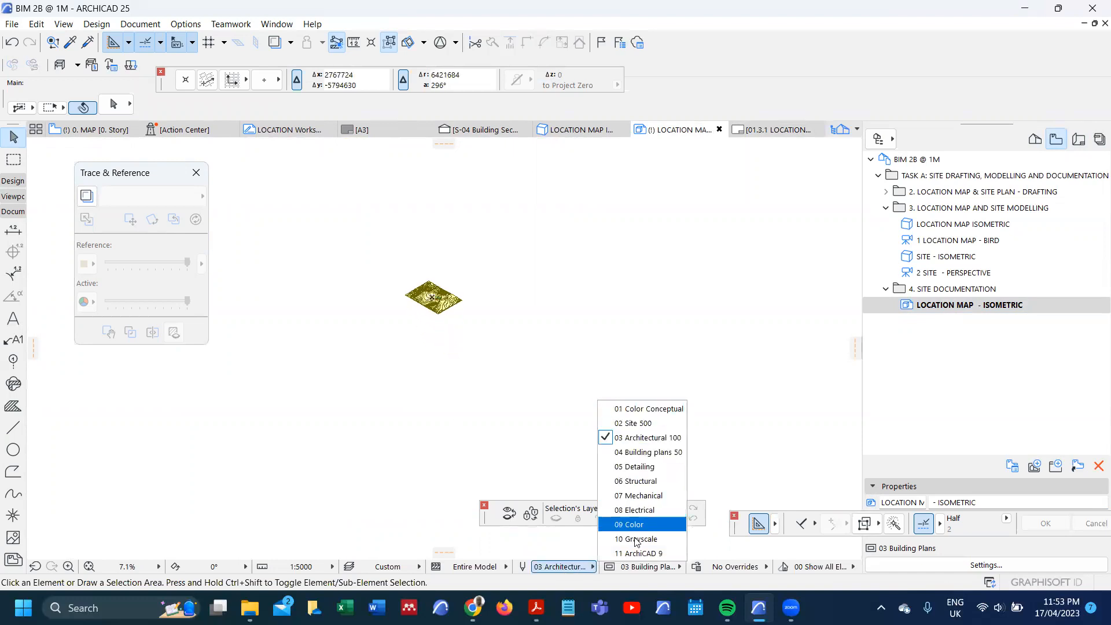
pyautogui.click(469, 388)
pyautogui.scroll(2, 421, 281)
pyautogui.scroll(5, 421, 280)
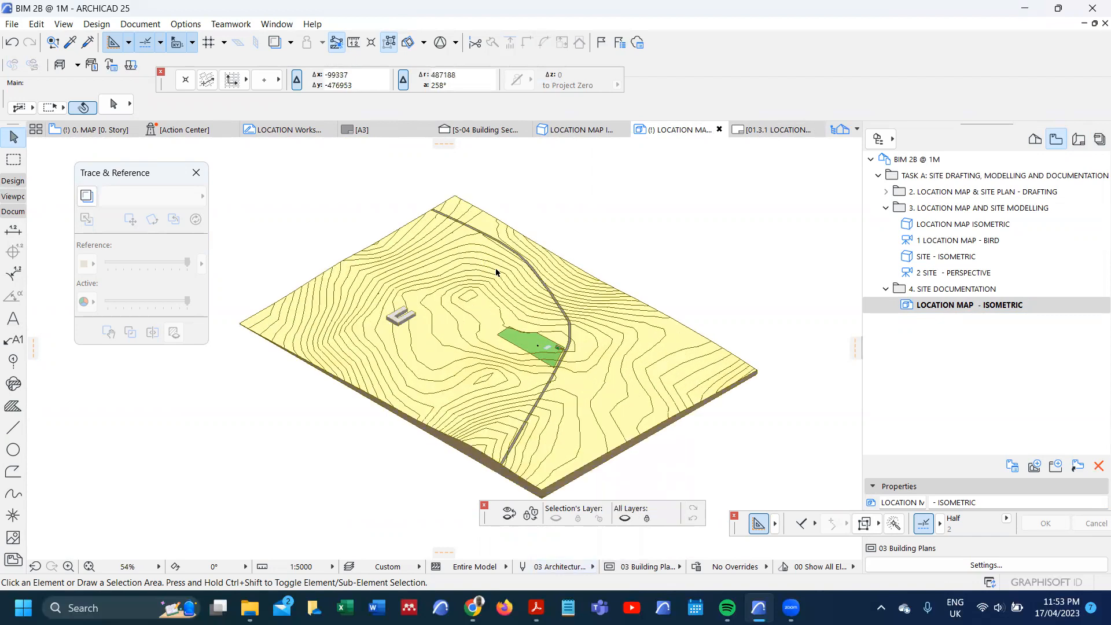
pyautogui.scroll(-2, 556, 364)
pyautogui.scroll(3, 521, 344)
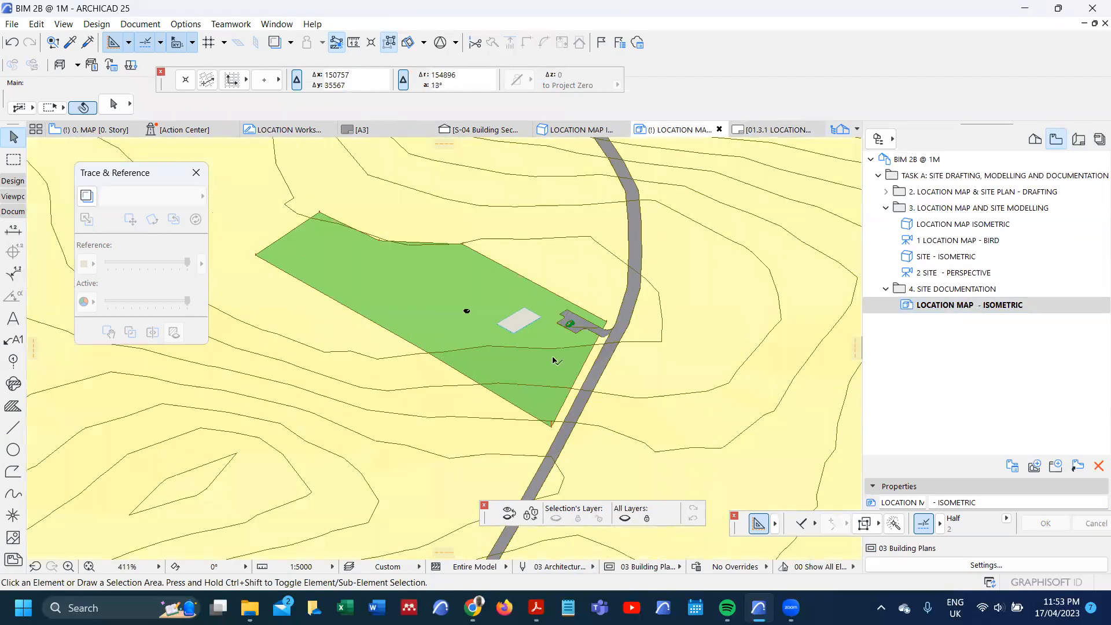
pyautogui.scroll(-3, 520, 343)
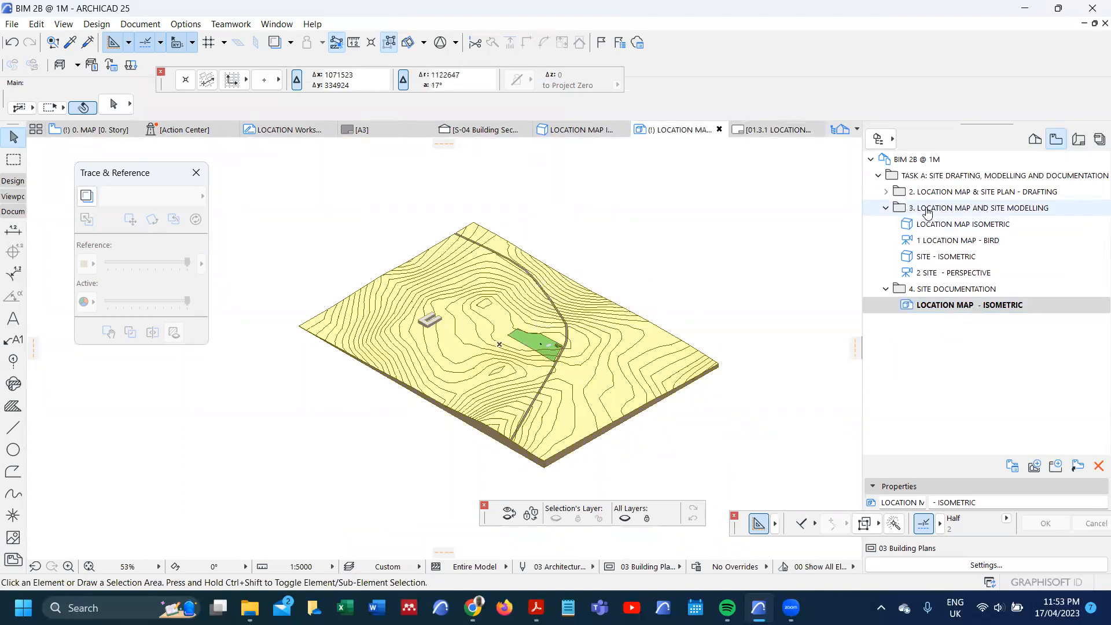
pyautogui.click(885, 192)
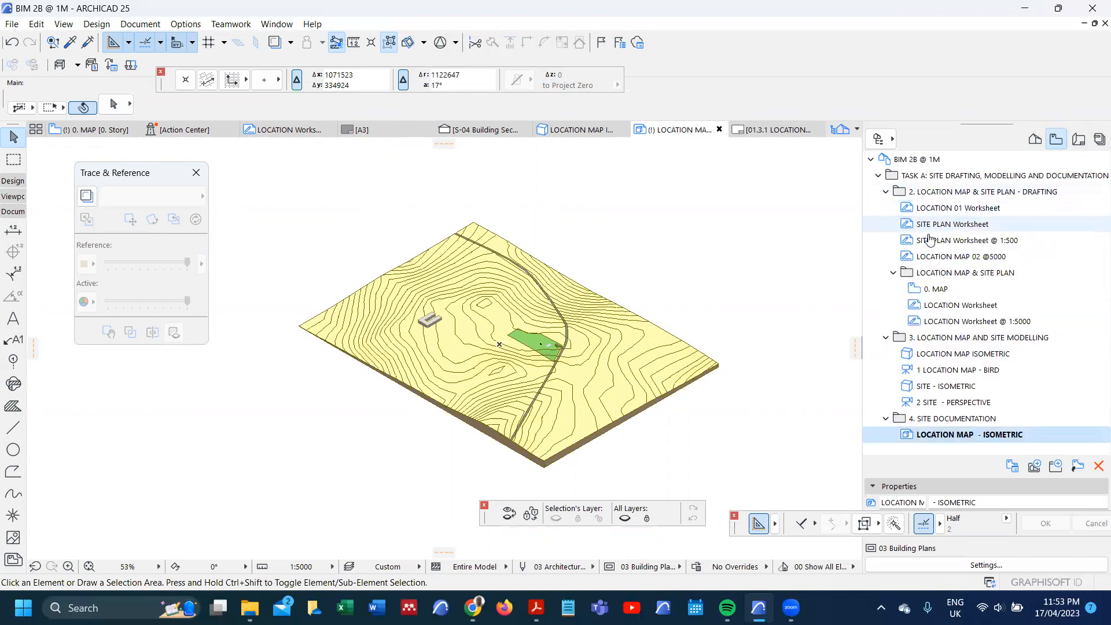
pyautogui.doubleClick(962, 257)
pyautogui.scroll(-8, 572, 284)
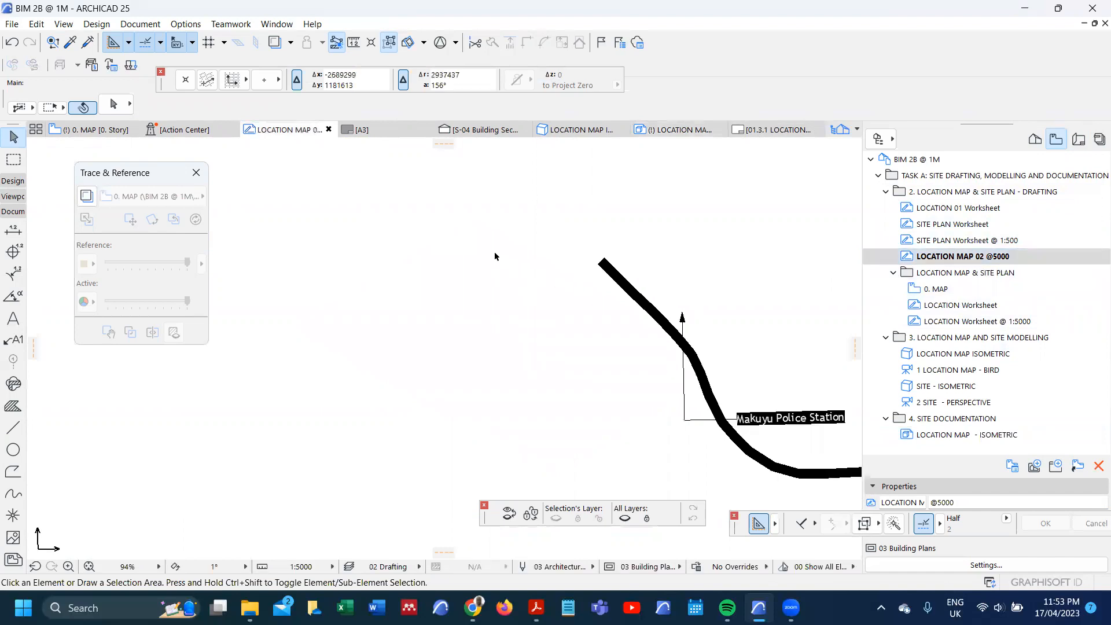
pyautogui.scroll(8, 585, 303)
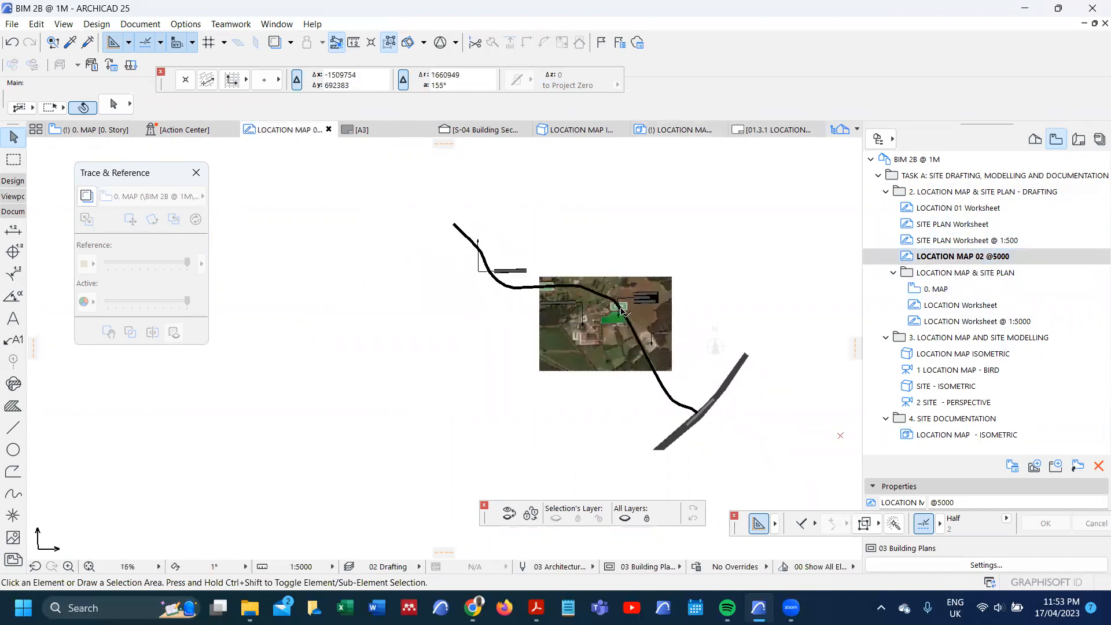
pyautogui.scroll(-4, 612, 276)
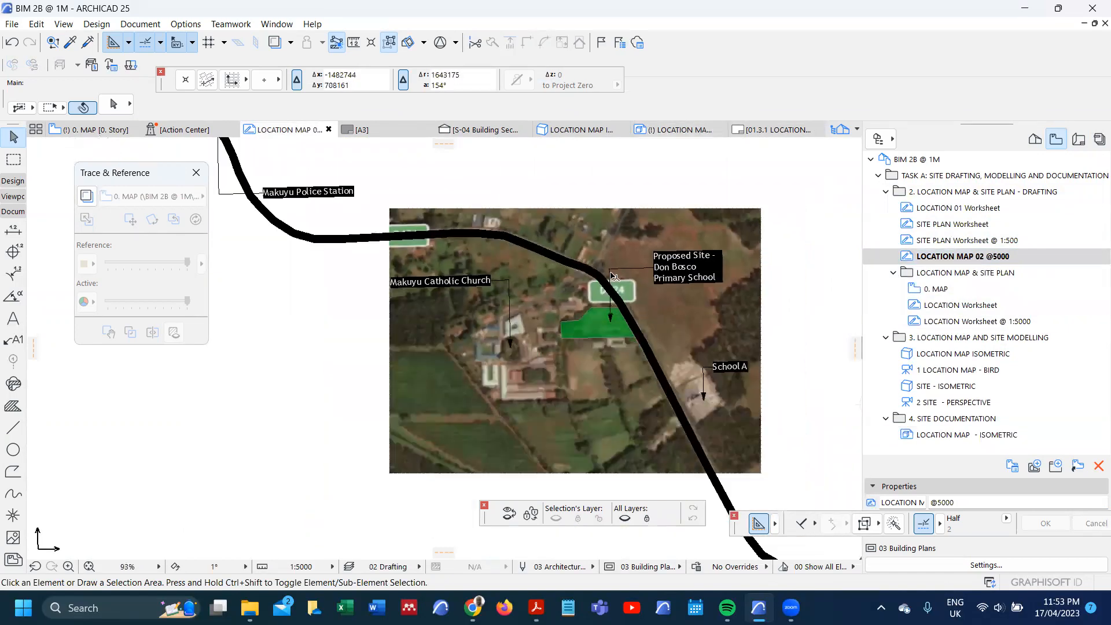
pyautogui.click(16, 340)
pyautogui.hotkey('ctrl', 'a')
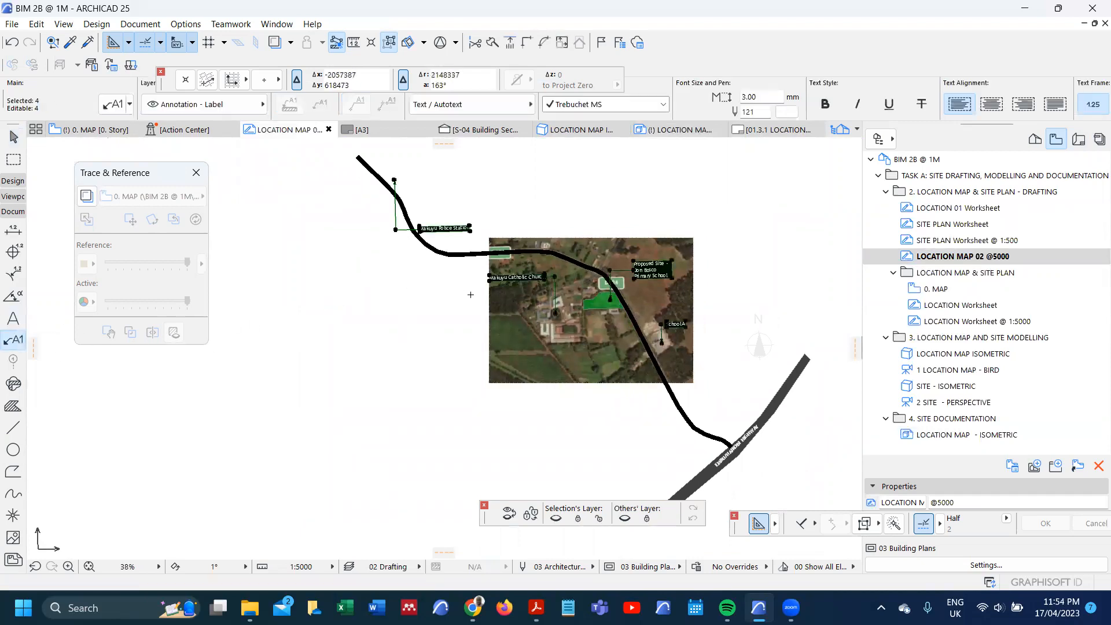
pyautogui.hotkey('ctrl', 't')
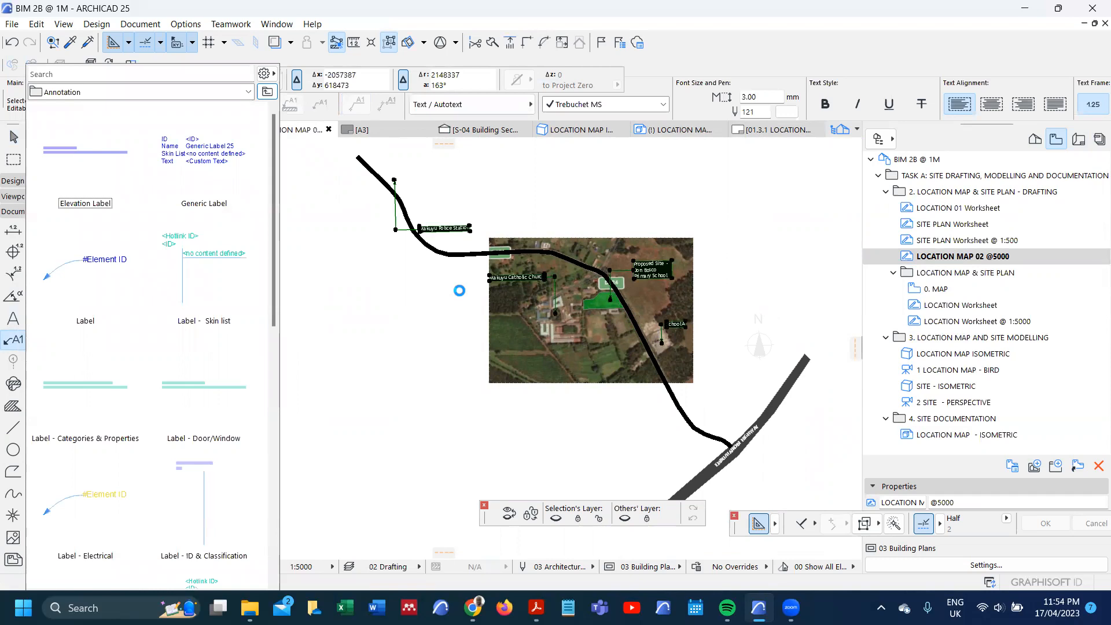
pyautogui.click(459, 291)
pyautogui.rightClick(459, 291)
pyautogui.click(440, 298)
pyautogui.scroll(-2, 440, 298)
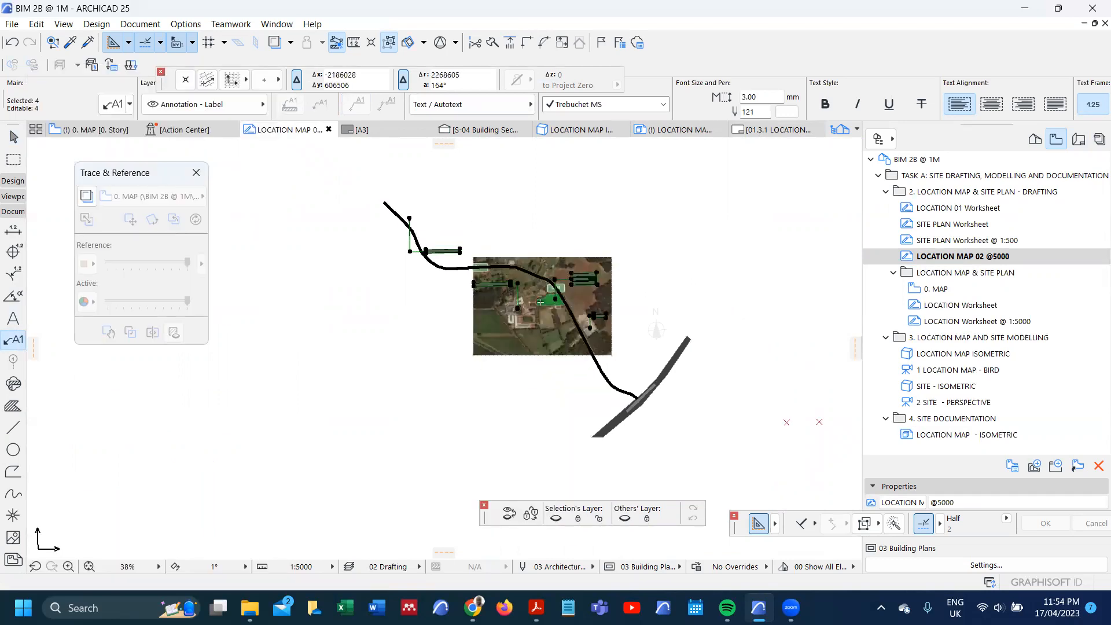
pyautogui.scroll(5, 541, 302)
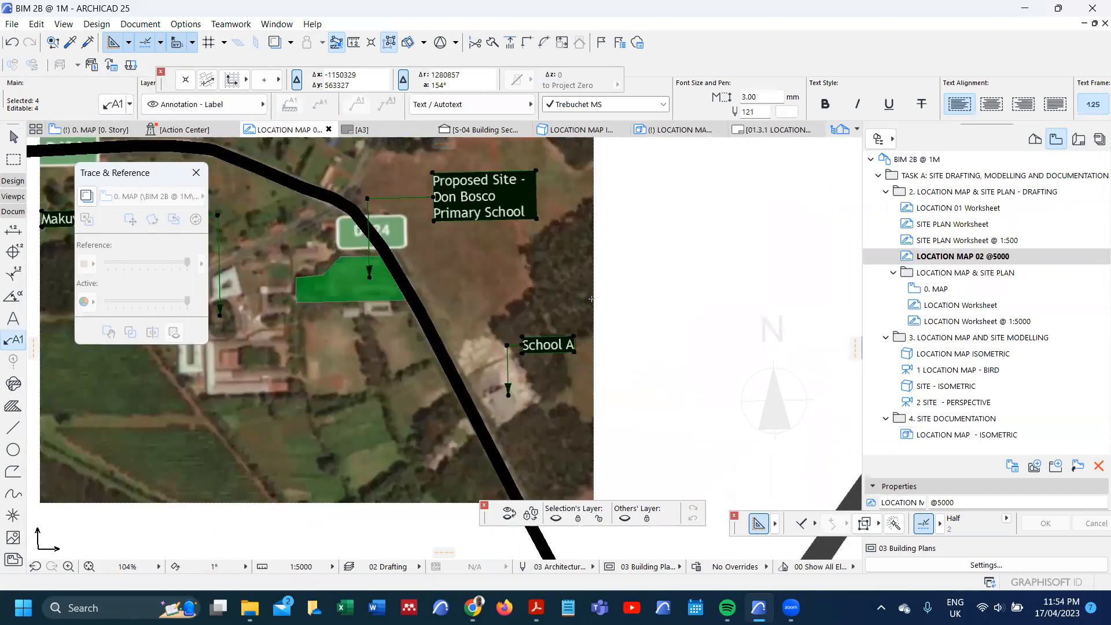
pyautogui.scroll(-3, 591, 299)
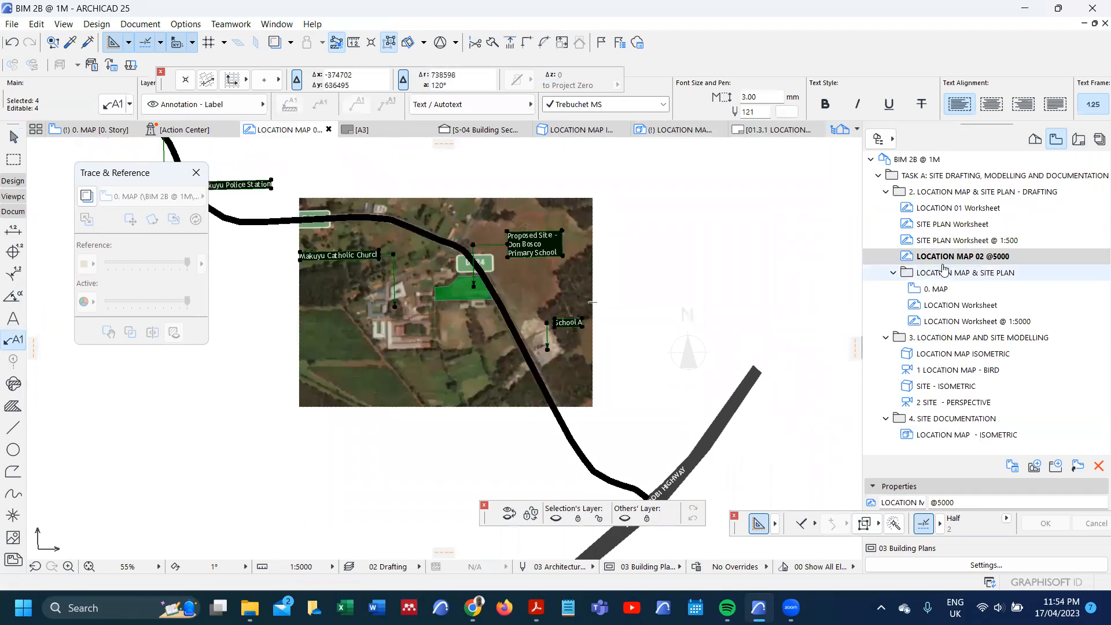
# Step: Open the "LOCATION Worksheet @ 1:5000" view and copy all its labels together with the highway name text
pyautogui.doubleClick(990, 322)
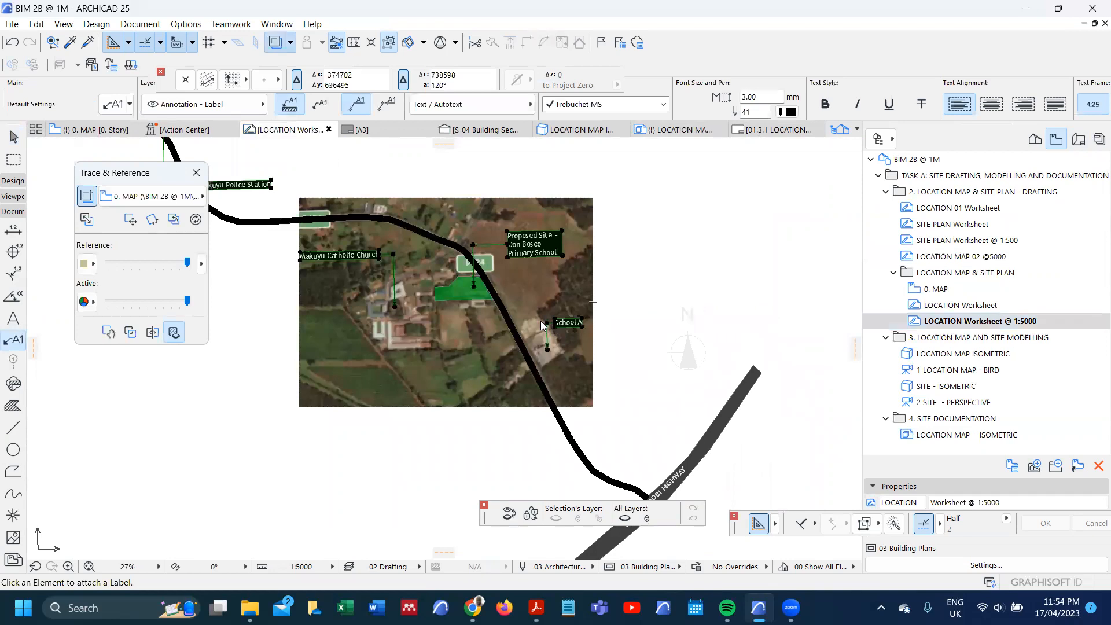
pyautogui.scroll(-6, 582, 260)
pyautogui.scroll(4, 572, 341)
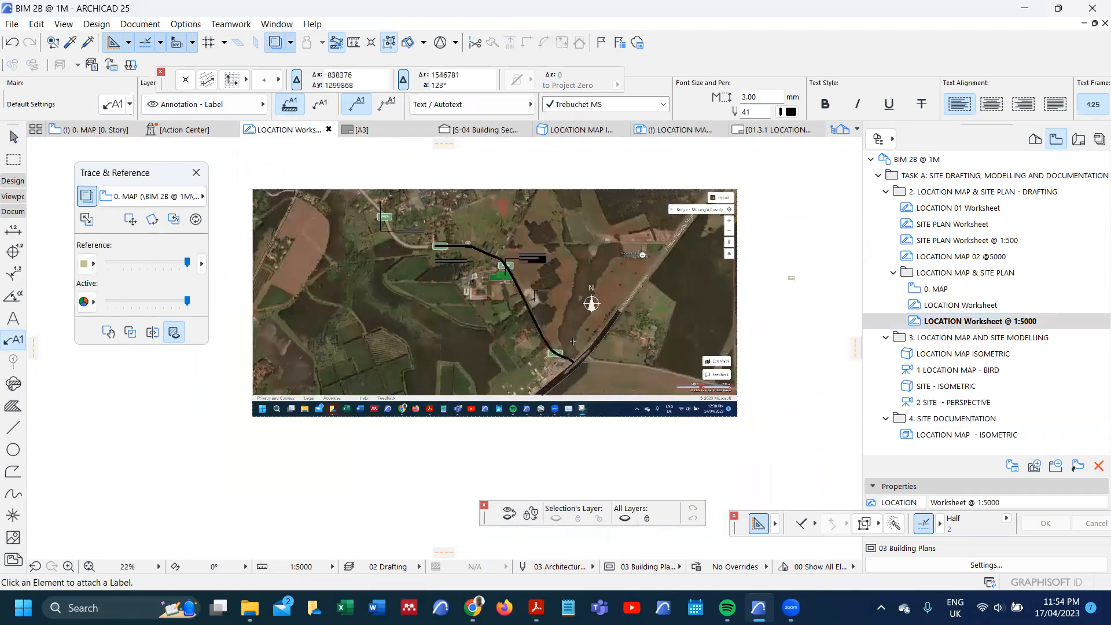
pyautogui.scroll(-2, 492, 322)
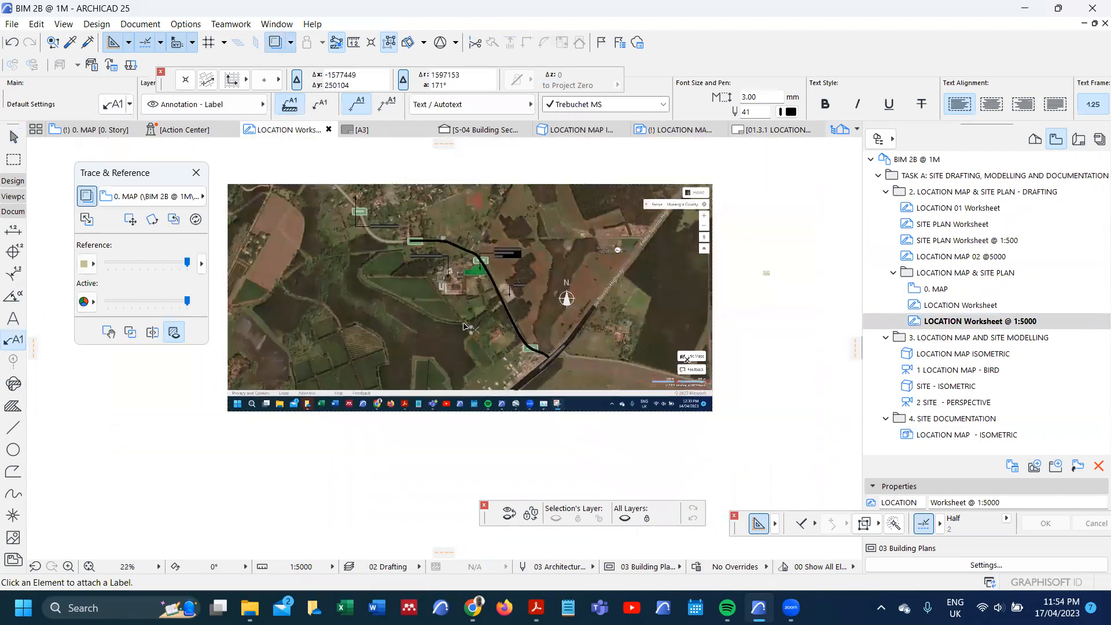
pyautogui.hotkey('ctrl', 'a')
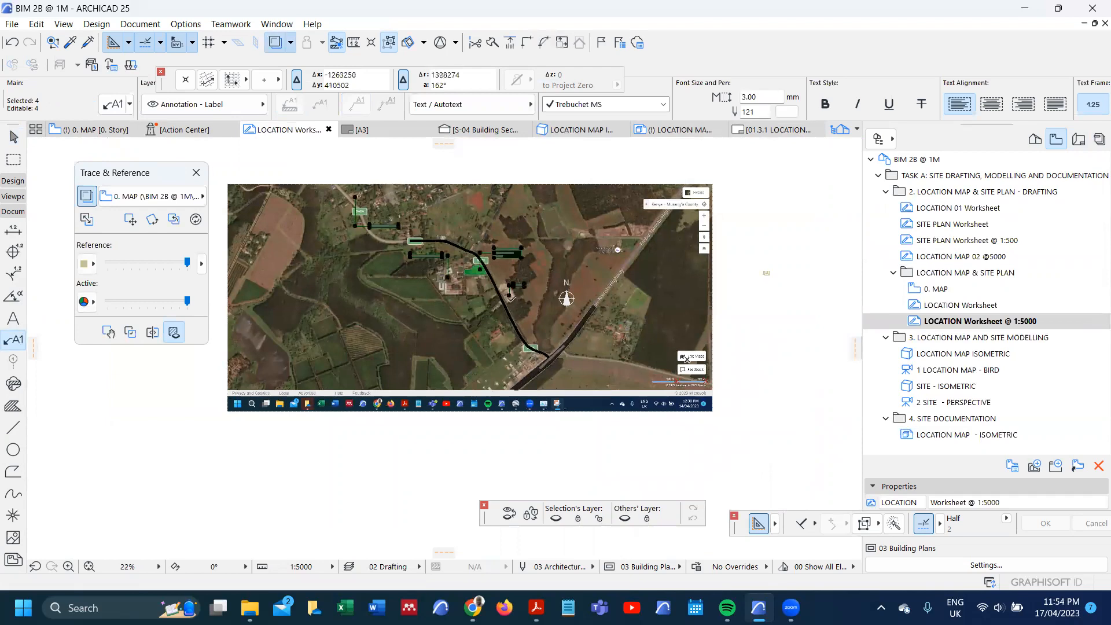
pyautogui.scroll(3, 510, 298)
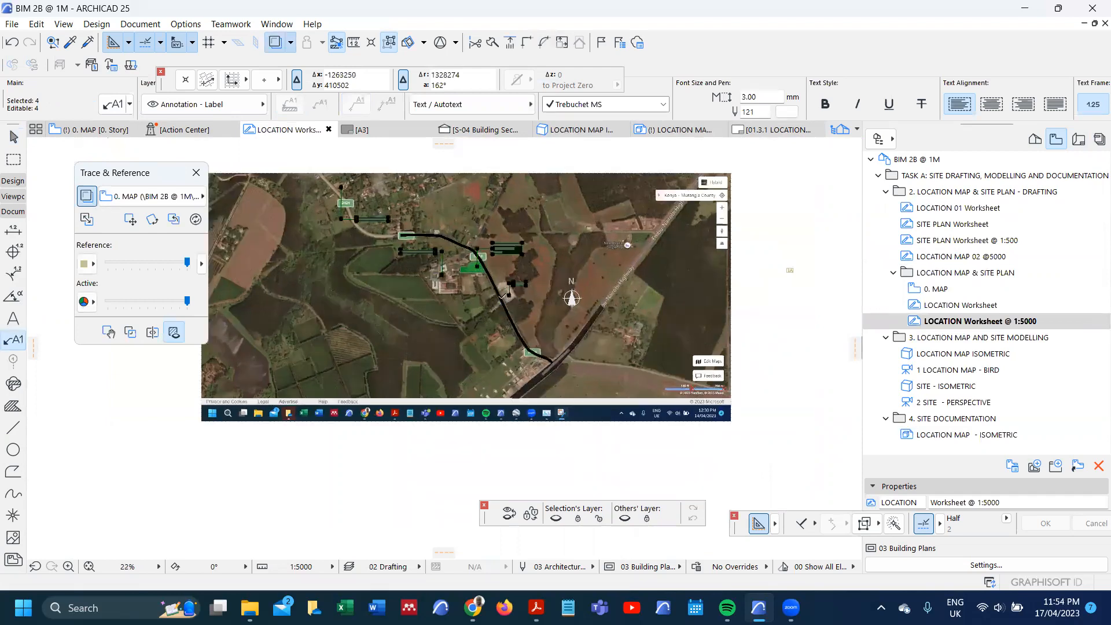
pyautogui.scroll(-3, 497, 285)
pyautogui.scroll(3, 521, 317)
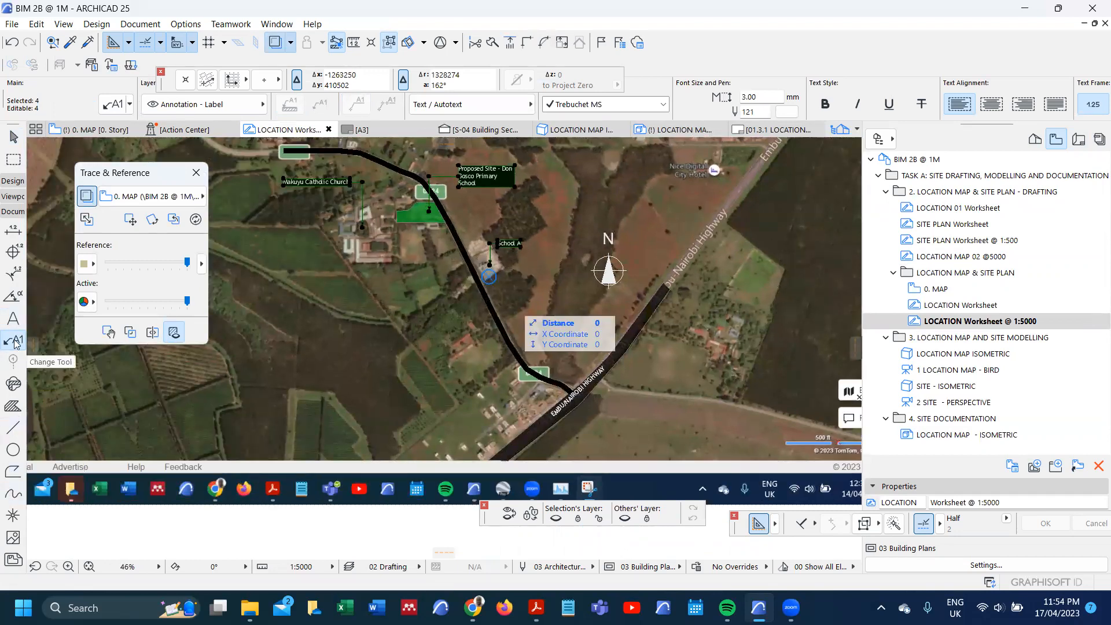
pyautogui.click(12, 318)
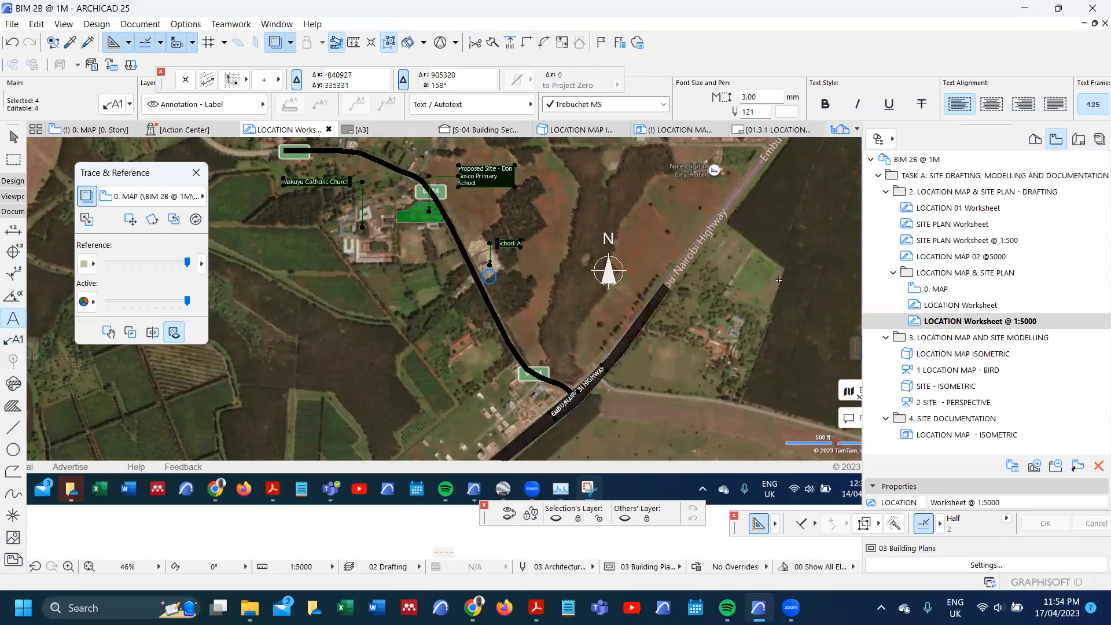
# Step: Open the "LOCATION MAP - ISOMETRIC" view, set its scale to 1:5000 and redefine the view with the current window settings
pyautogui.doubleClick(960, 435)
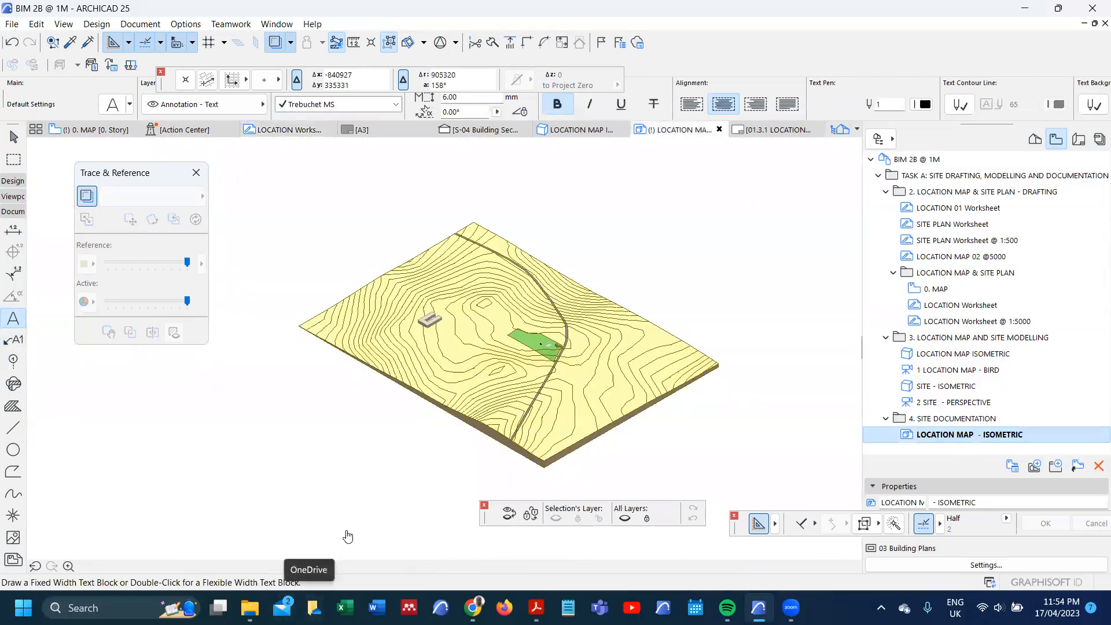
pyautogui.click(318, 566)
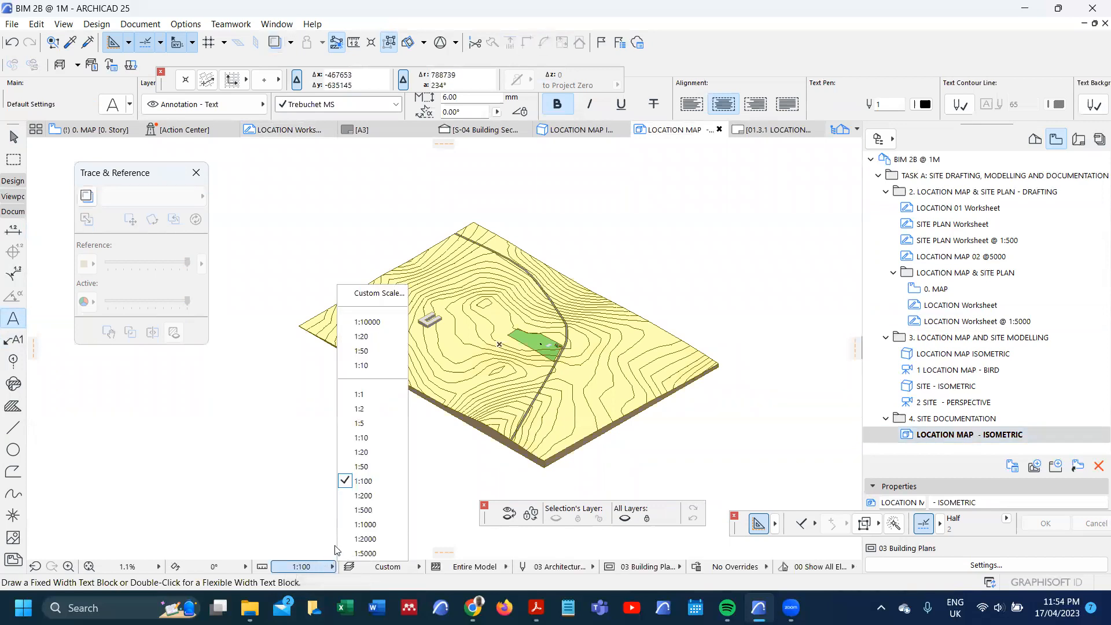
pyautogui.click(363, 554)
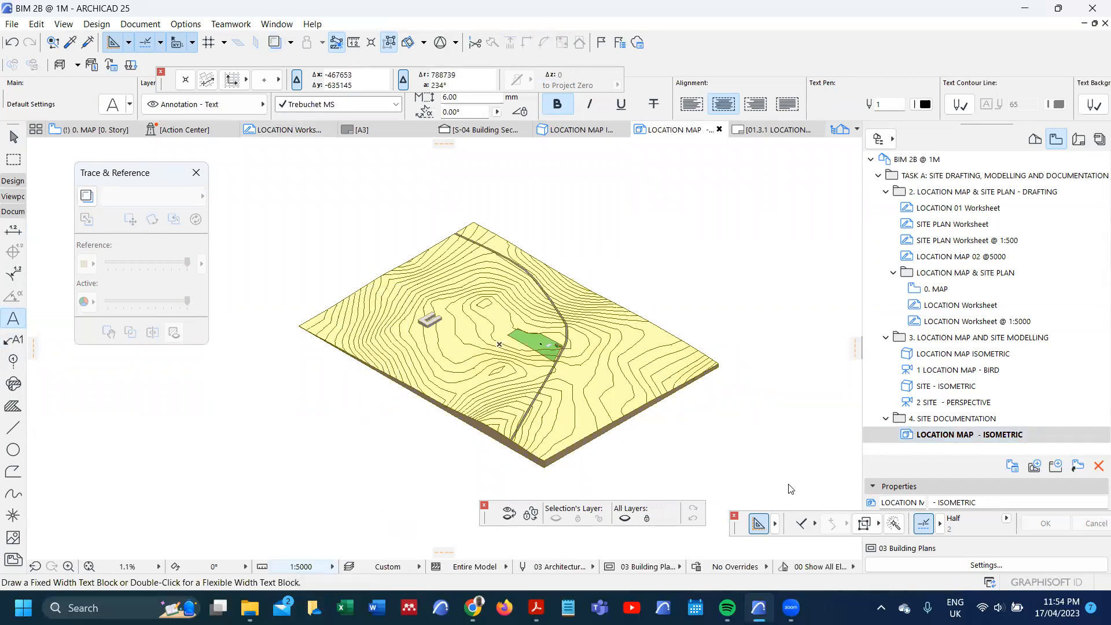
pyautogui.rightClick(943, 438)
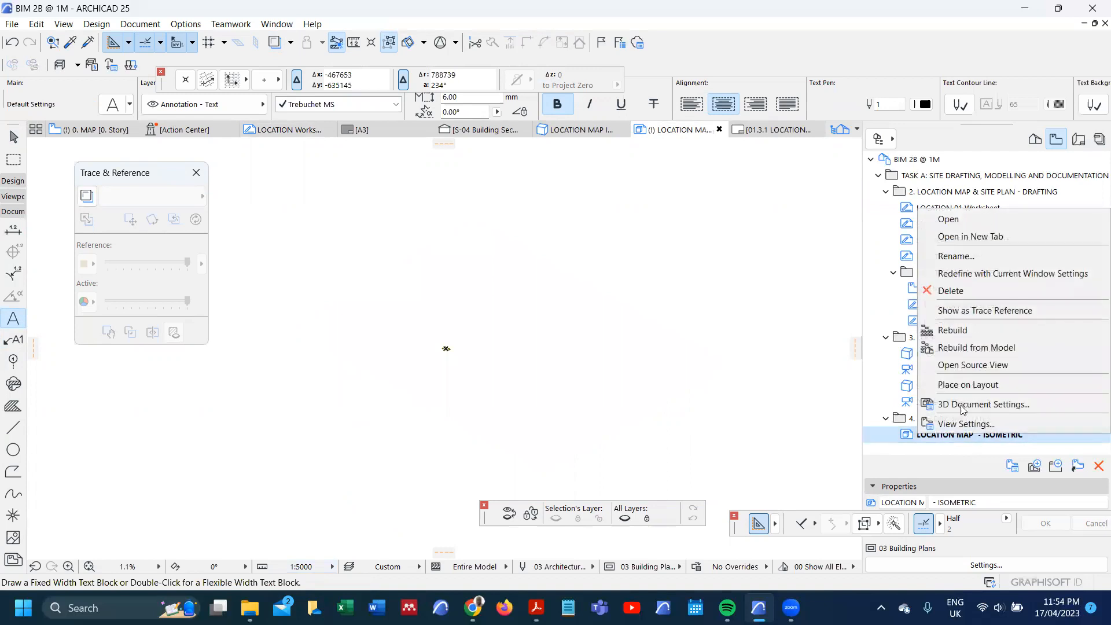
pyautogui.click(996, 273)
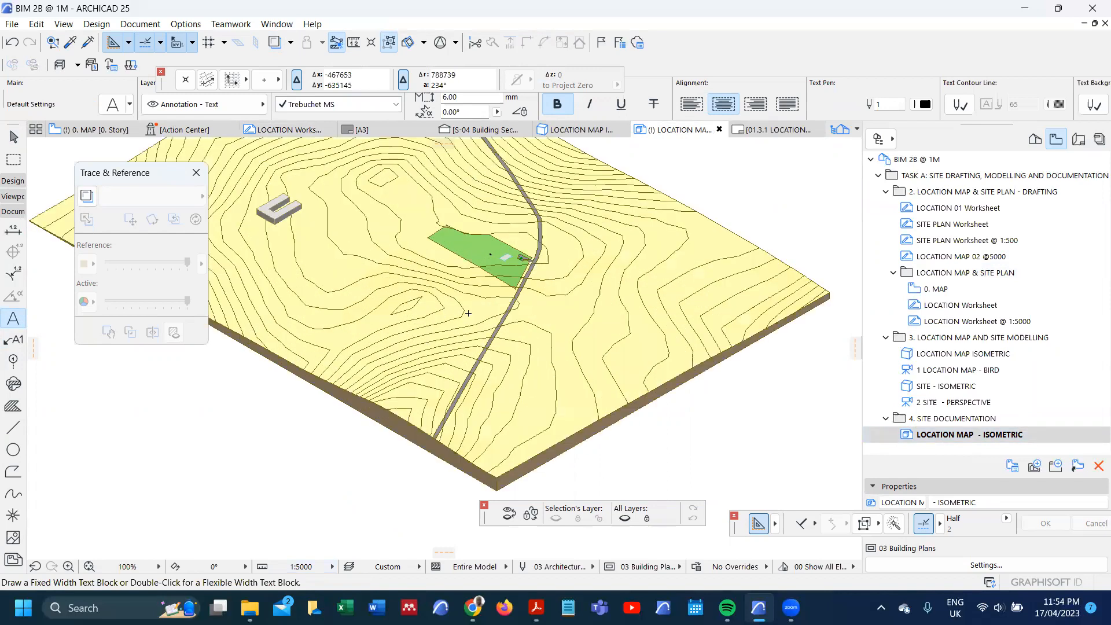
# Step: Paste the copied labels and highway text at the centre of the current view and move them into the empty space beside the terrain
pyautogui.scroll(-5, 468, 313)
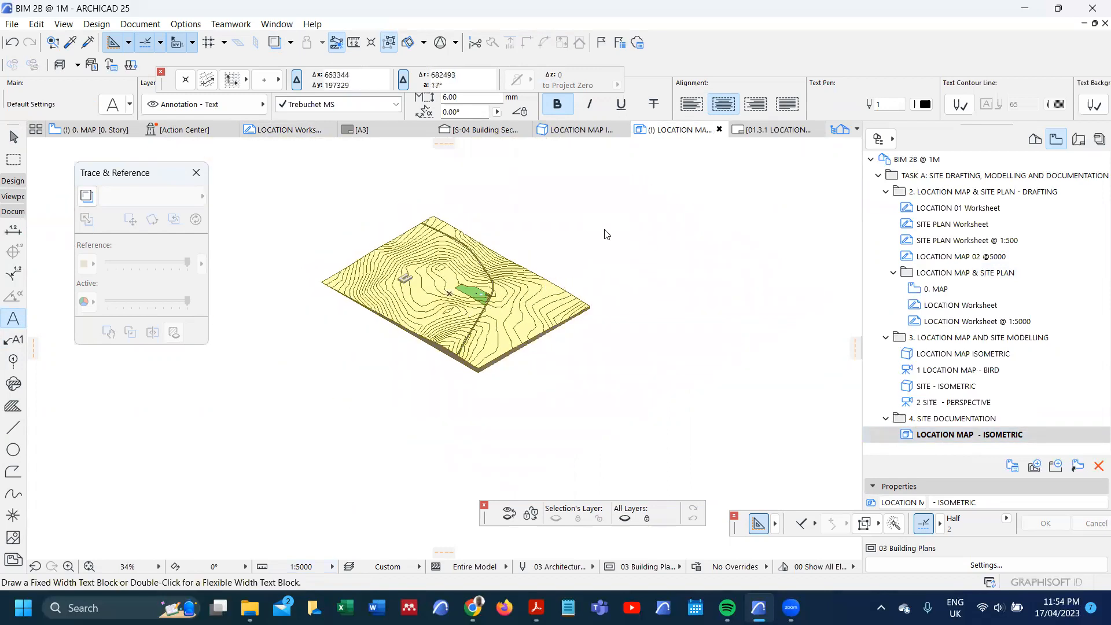
pyautogui.hotkey('ctrl', 'v')
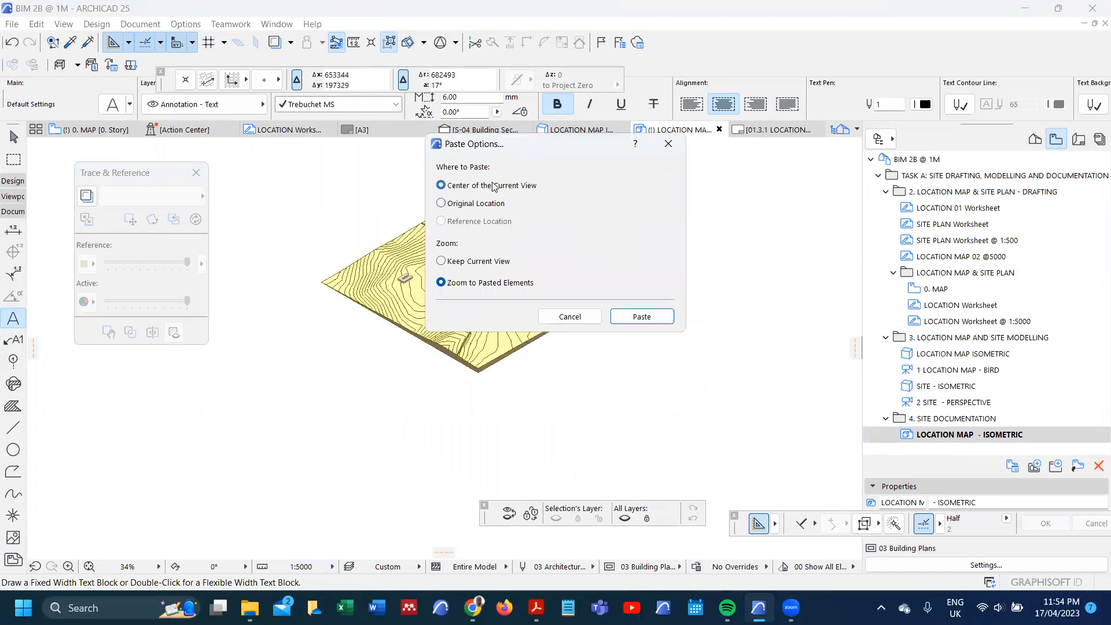
pyautogui.click(641, 317)
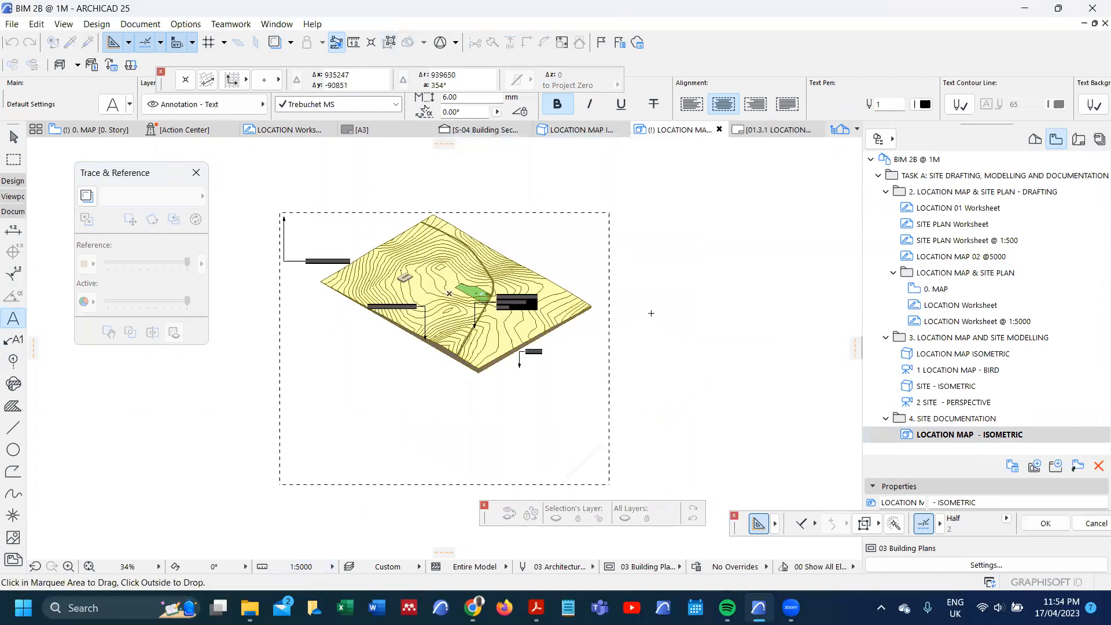
pyautogui.hotkey('ctrl', 'z')
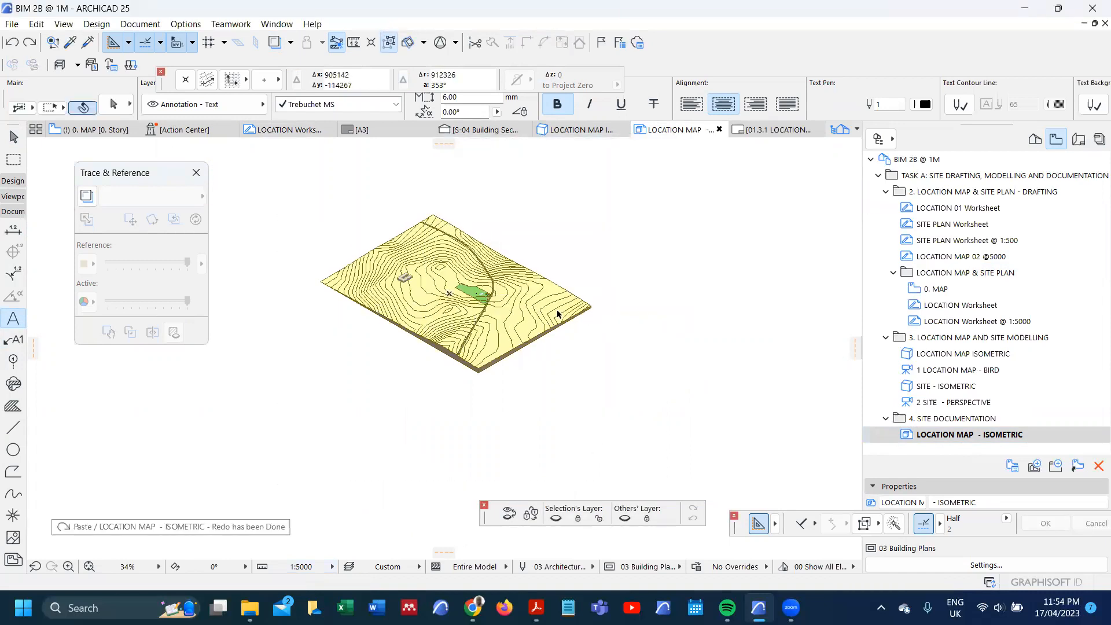
pyautogui.hotkey('ctrl', 'shift', 'z')
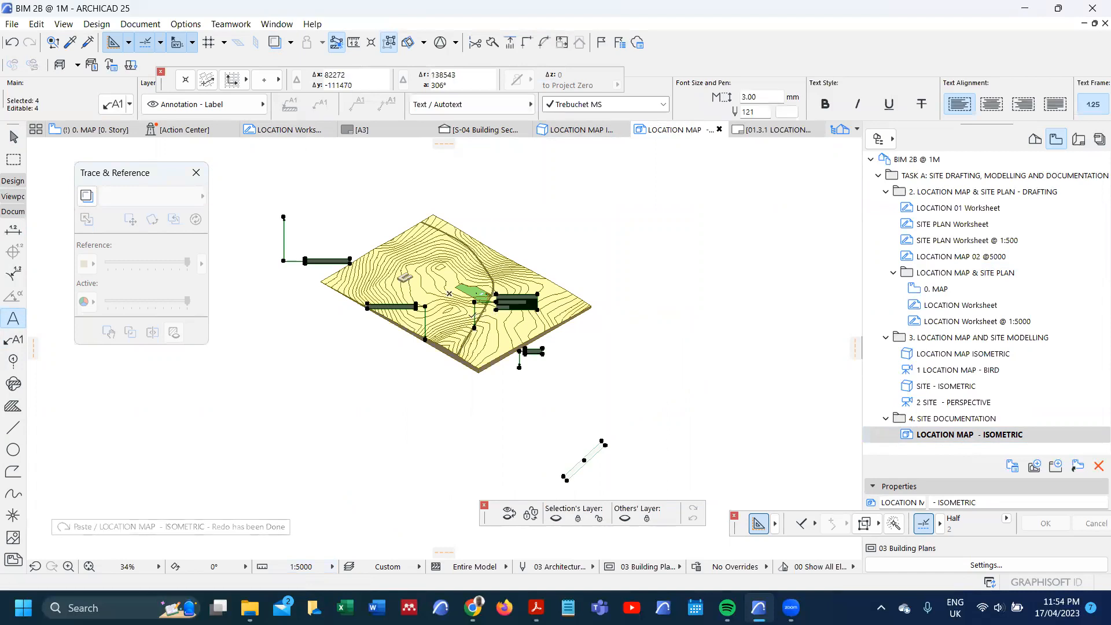
pyautogui.click(468, 318)
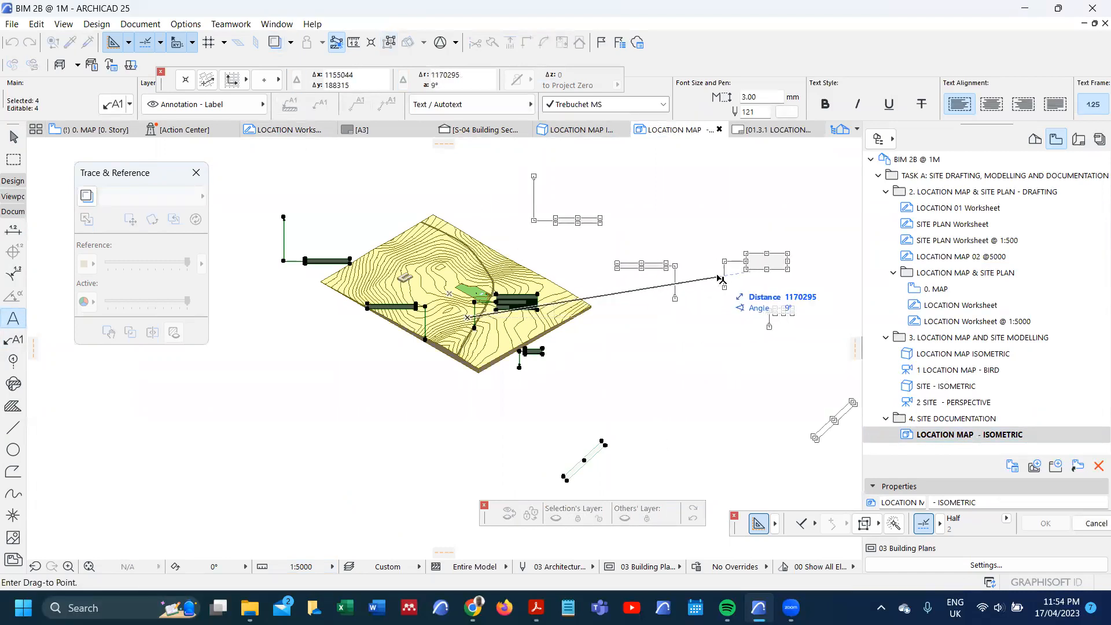
pyautogui.click(717, 276)
pyautogui.press('Escape')
# Step: Place a matching "Makuyu Police Station" label at the far end of the road and shift its text below the arrowhead
pyautogui.scroll(6, 497, 191)
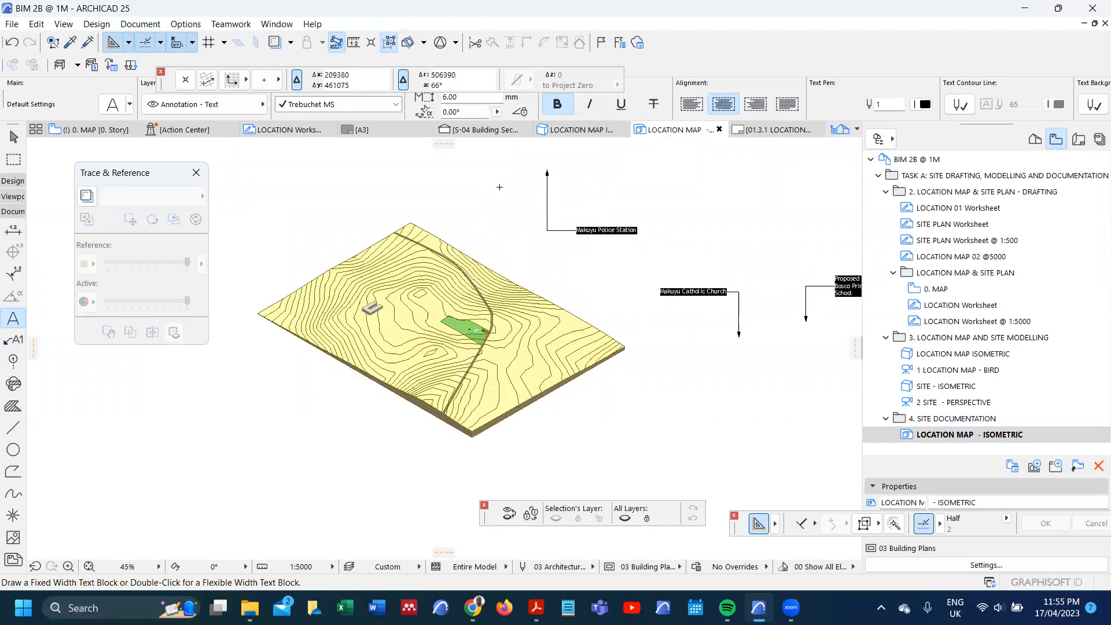
pyautogui.keyDown('alt'); pyautogui.click(608, 147); pyautogui.keyUp('alt')
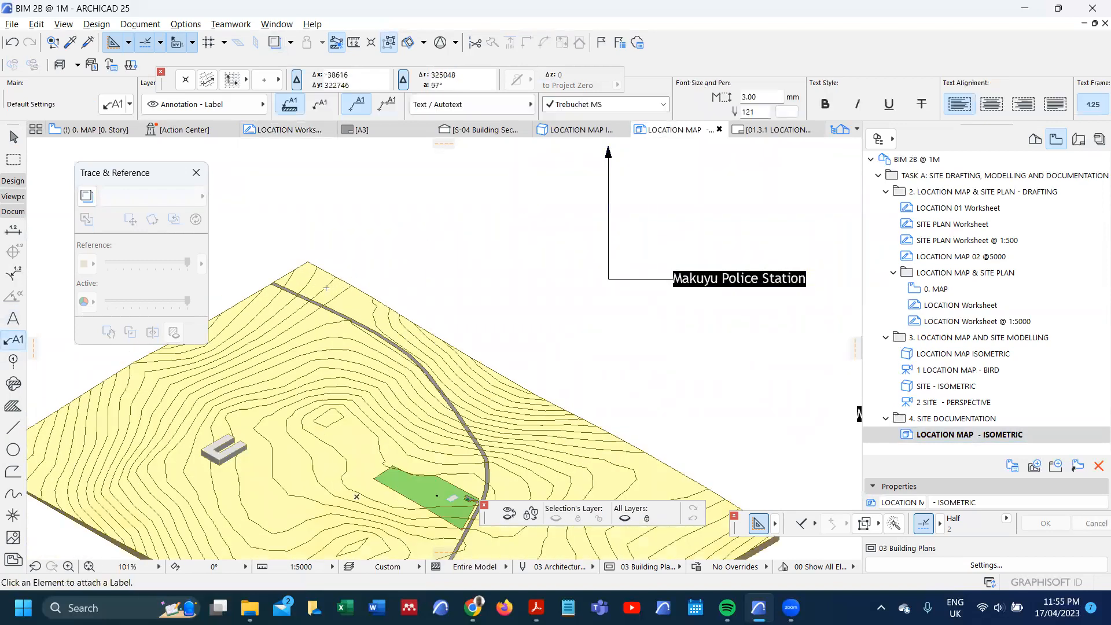
pyautogui.scroll(4, 310, 288)
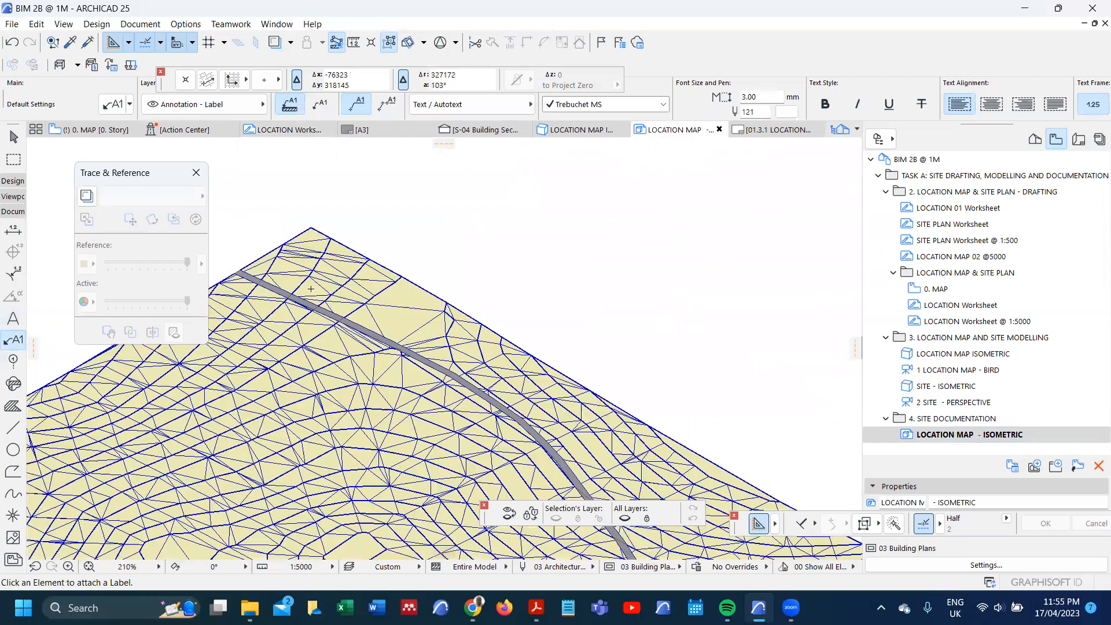
pyautogui.click(311, 287)
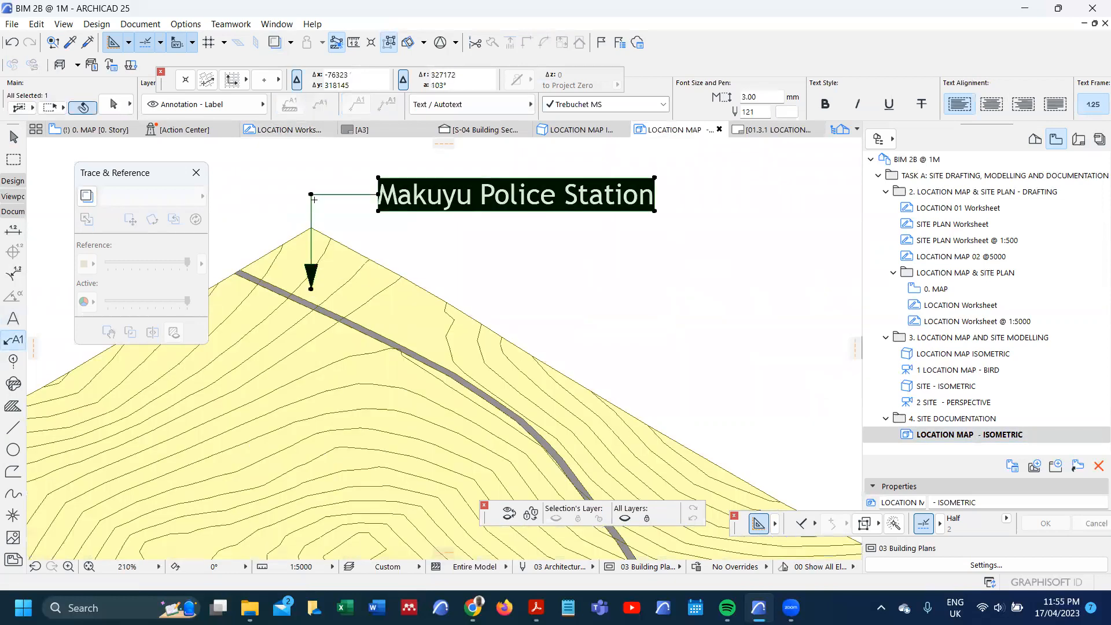
pyautogui.click(312, 196)
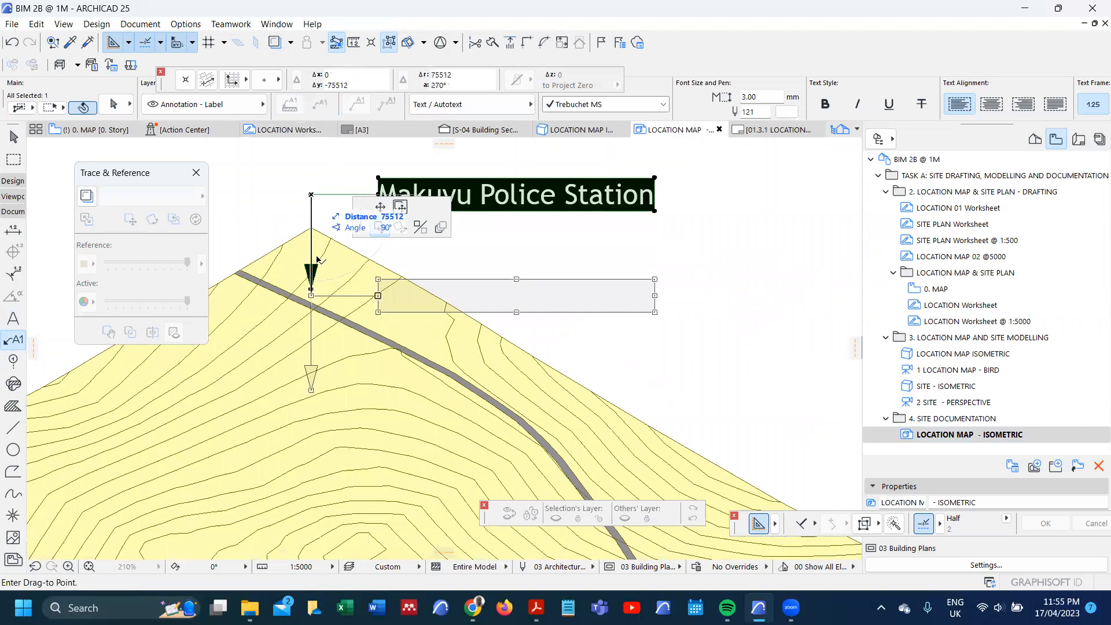
pyautogui.click(73, 148)
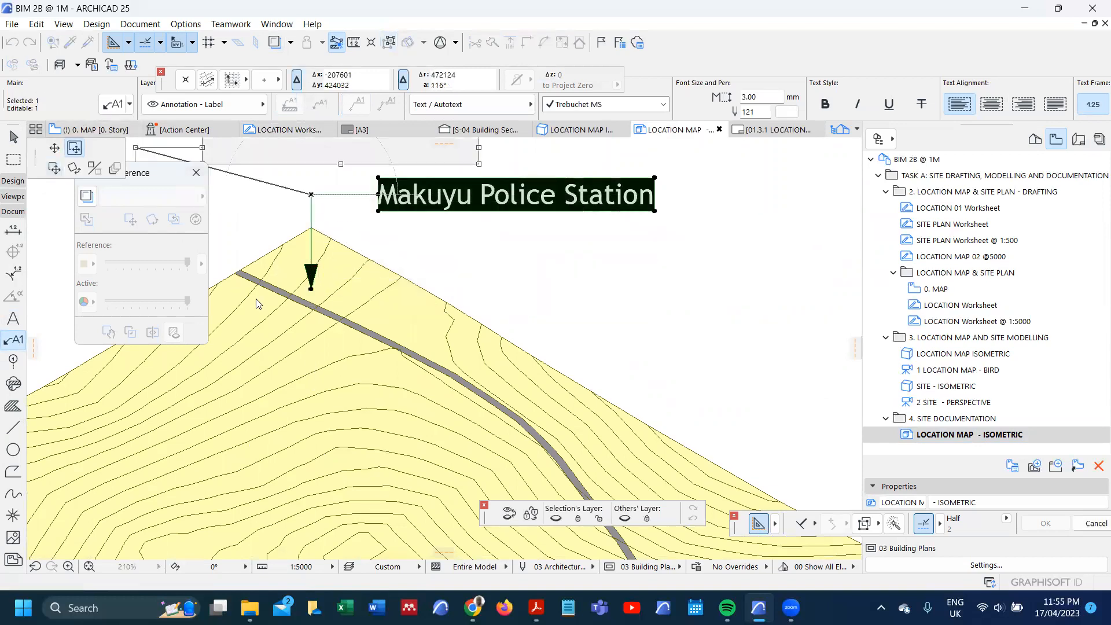
pyautogui.click(310, 327)
pyautogui.scroll(-3, 341, 239)
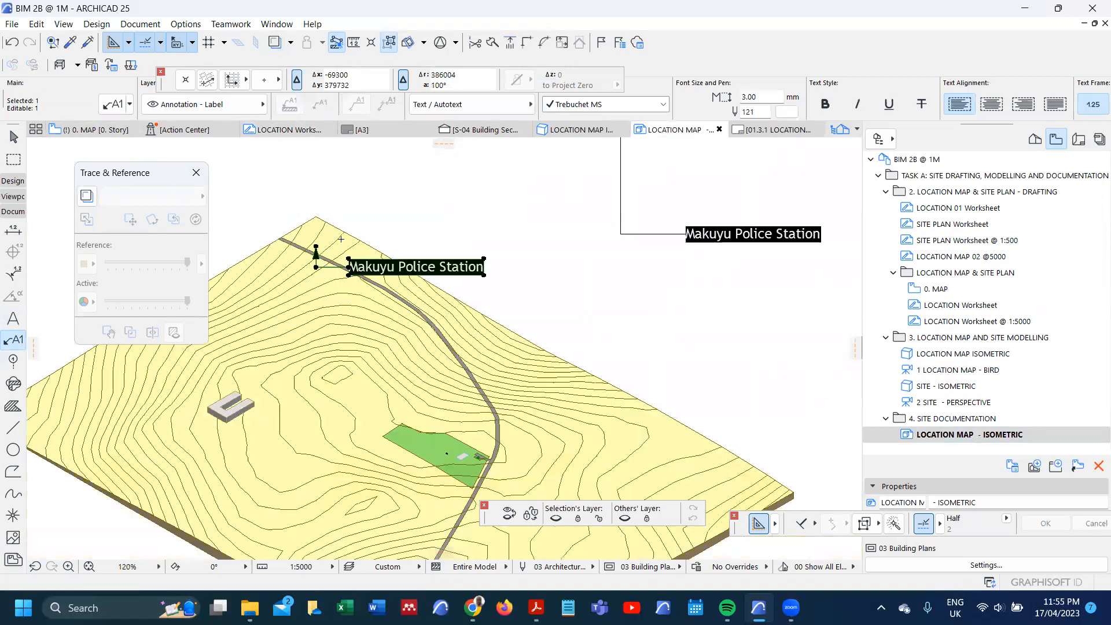
# Step: Place a matching "Proposed Site - Don Bosco Primary School" label with its arrow on the green site
pyautogui.scroll(-4, 341, 238)
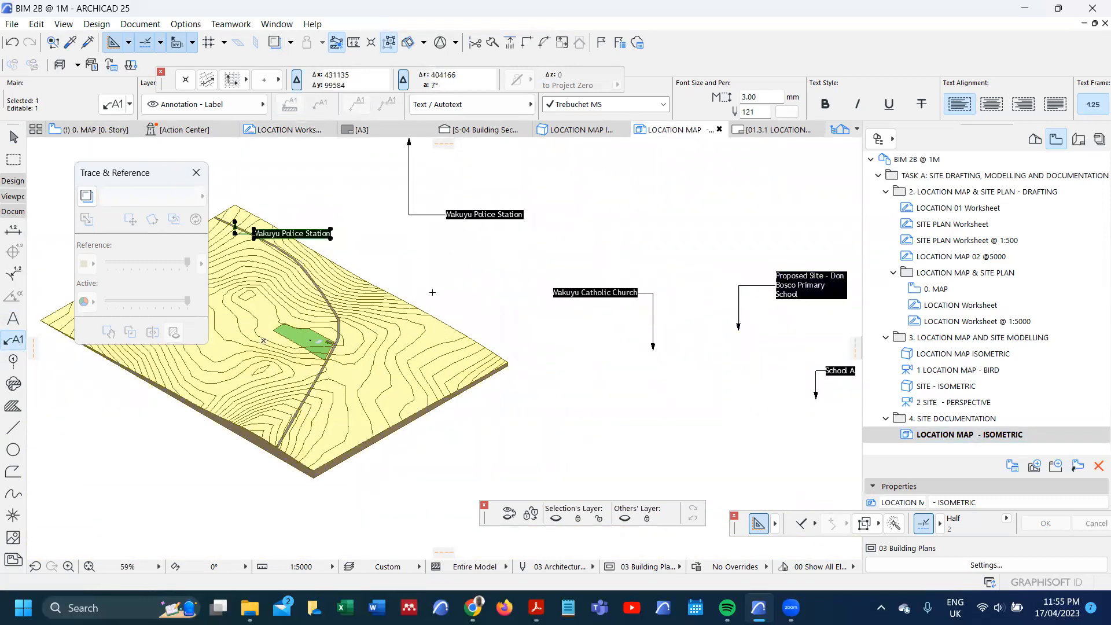
pyautogui.scroll(9, 346, 354)
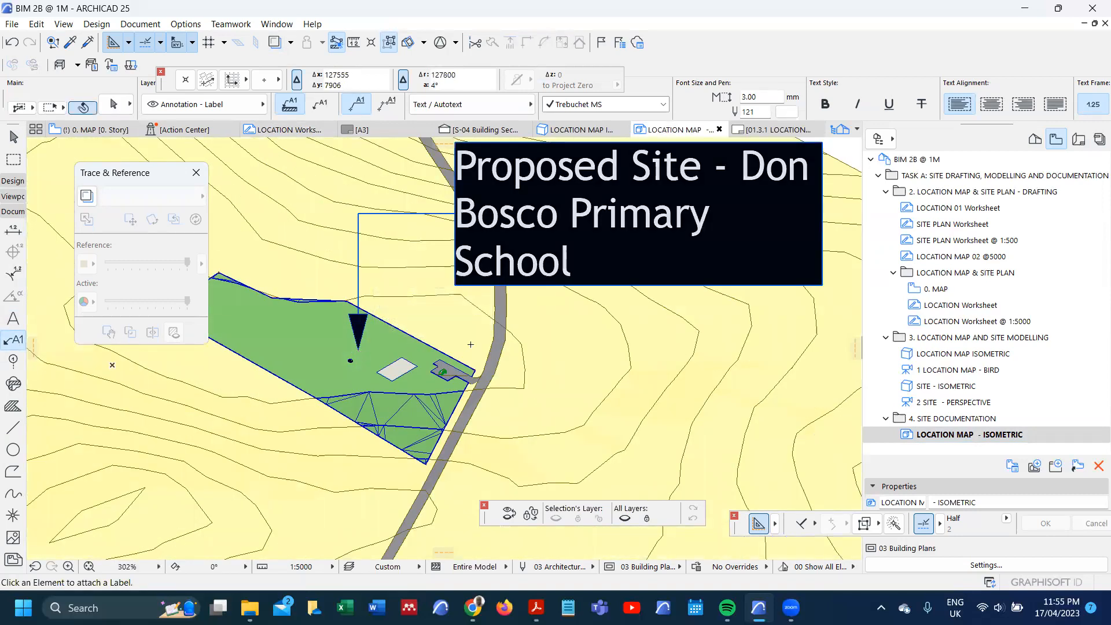
pyautogui.scroll(-6, 496, 331)
pyautogui.moveTo(269, 314); pyautogui.dragTo(356, 320, button='middle')
pyautogui.scroll(4, 359, 320)
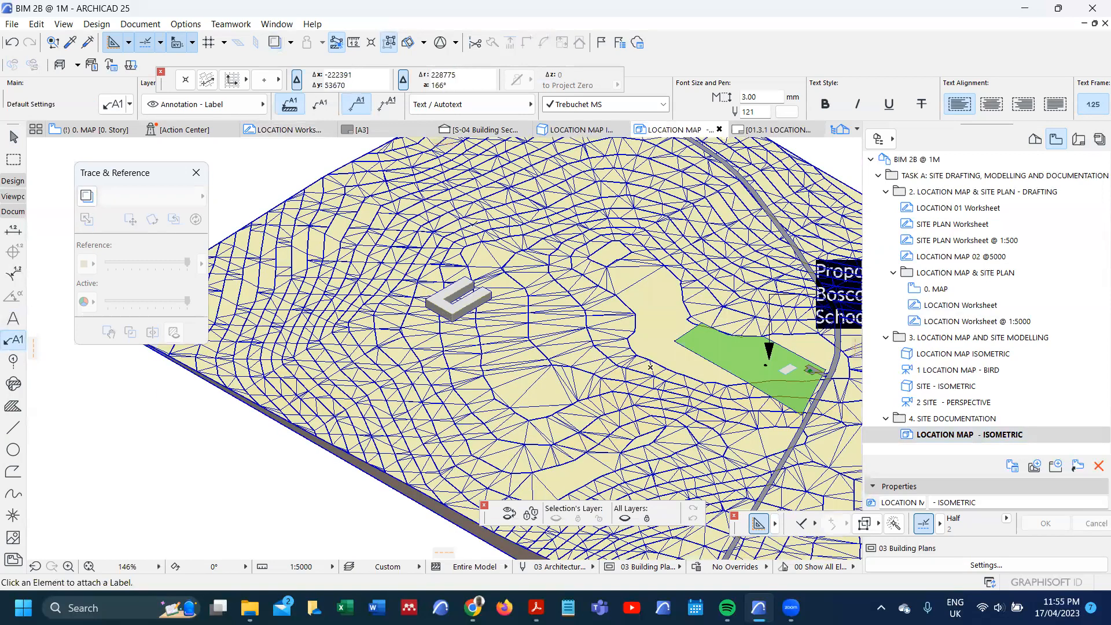
pyautogui.scroll(8, 445, 318)
pyautogui.scroll(-10, 368, 301)
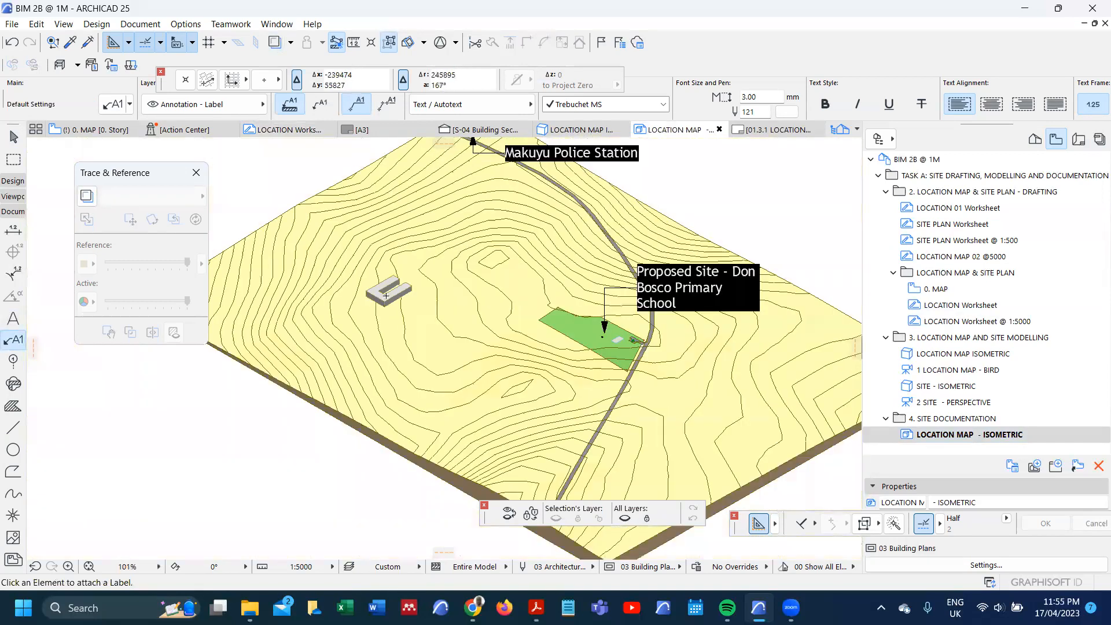
# Step: Place a matching label with its arrow on the U-shaped building and change its text to "Block"
pyautogui.scroll(-2, 385, 296)
pyautogui.scroll(8, 375, 303)
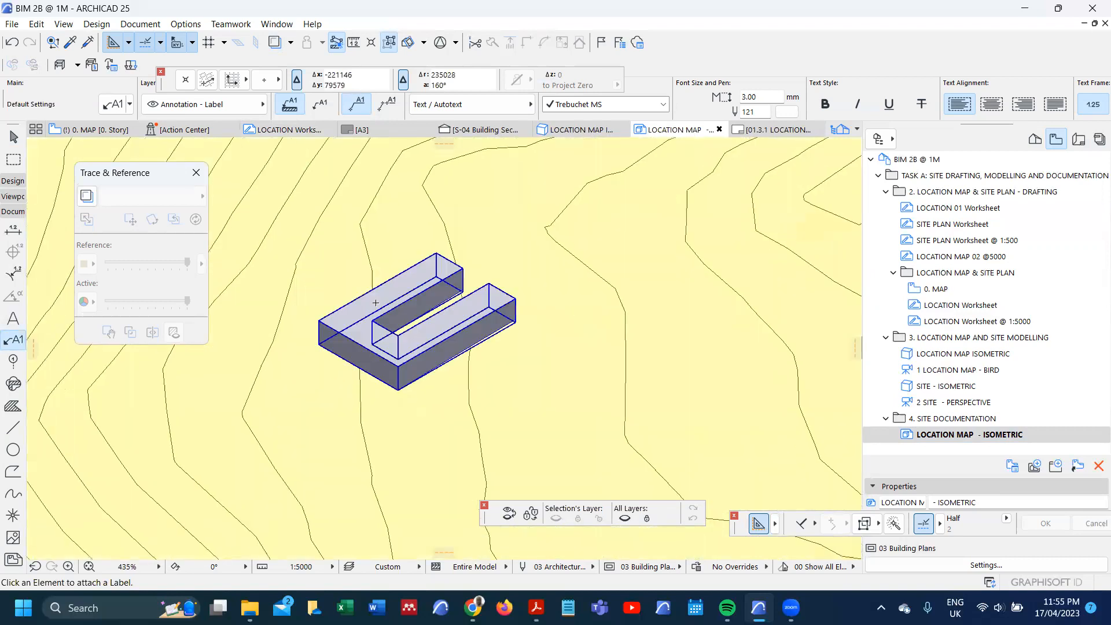
pyautogui.click(376, 303)
pyautogui.scroll(-2, 485, 253)
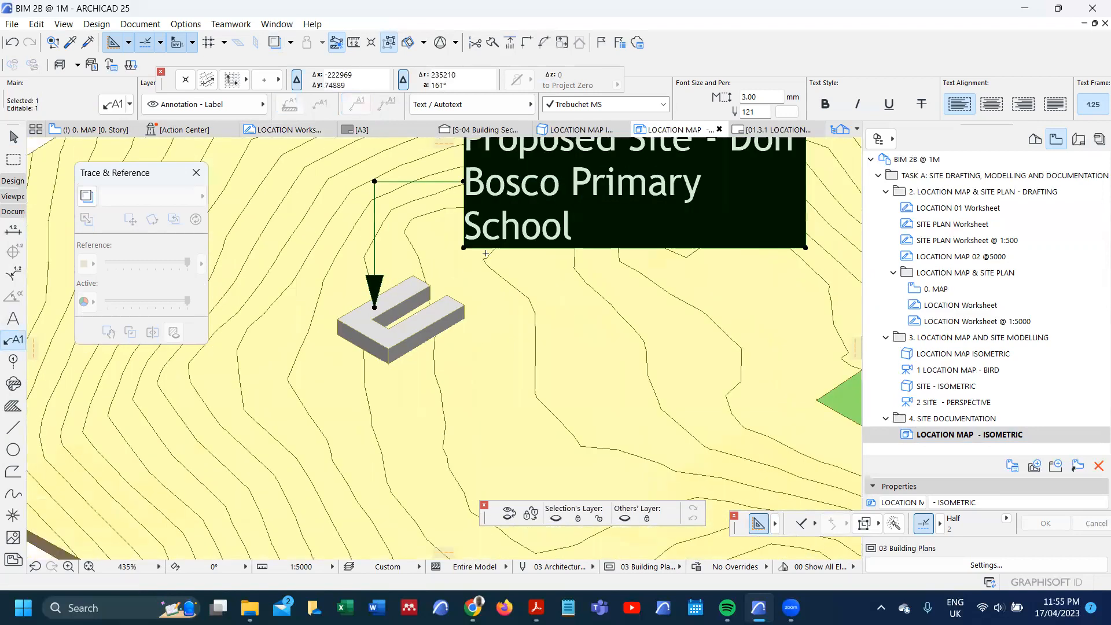
pyautogui.scroll(-4, 485, 253)
pyautogui.doubleClick(500, 262)
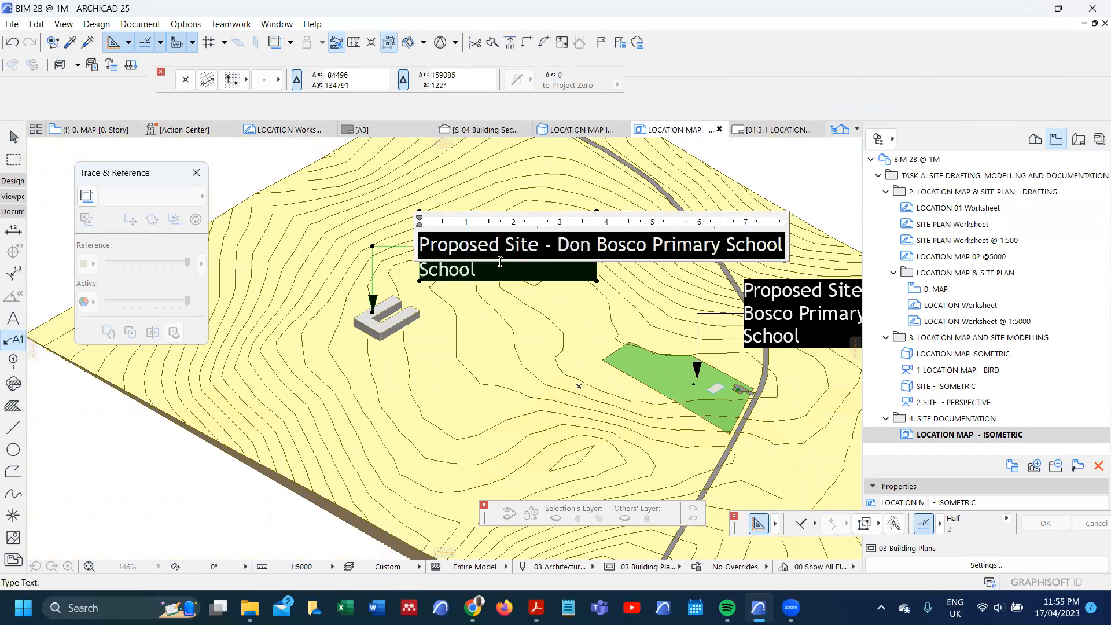
pyautogui.write('Block')
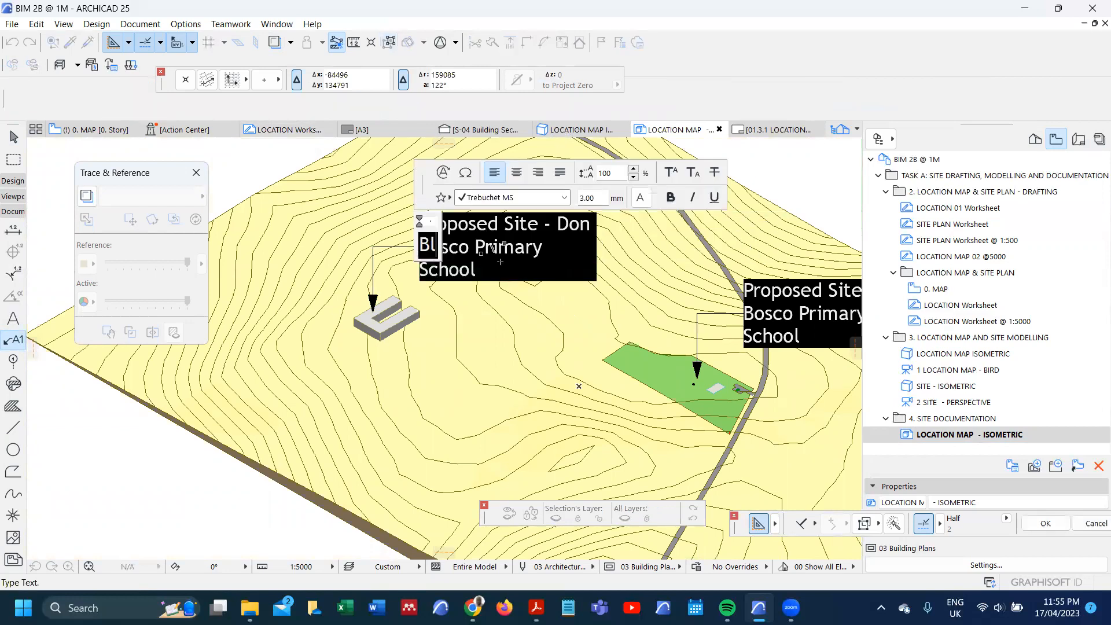
pyautogui.click(483, 300)
pyautogui.scroll(-4, 267, 301)
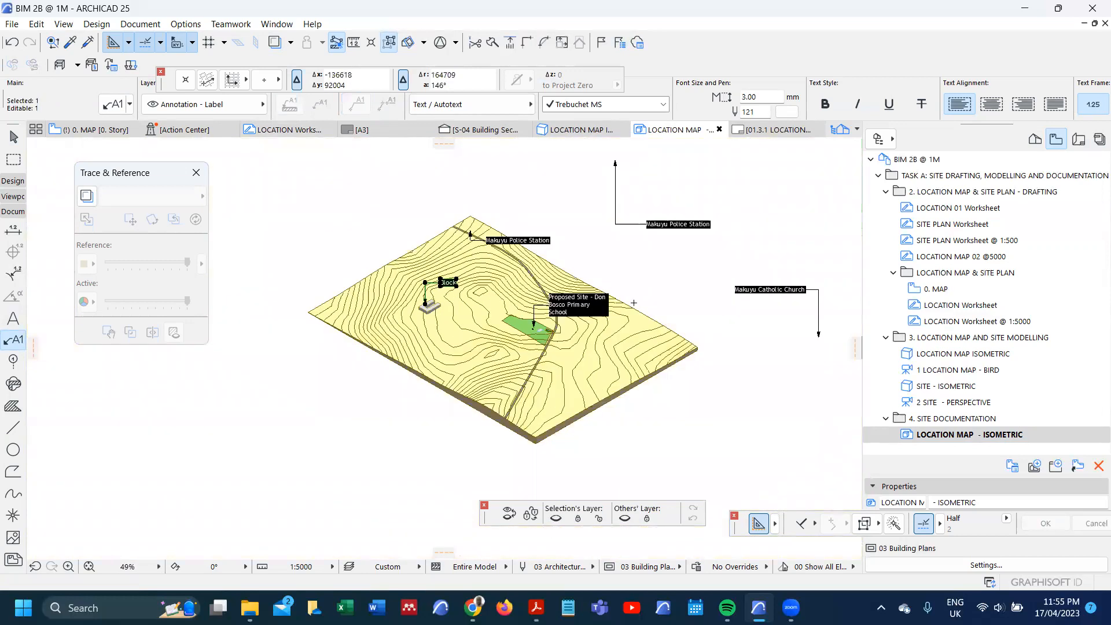
# Step: Place a matching "Makuyu Catholic Church" label on the terrain near the green site and move its text above the "Block" label
pyautogui.scroll(3, 718, 281)
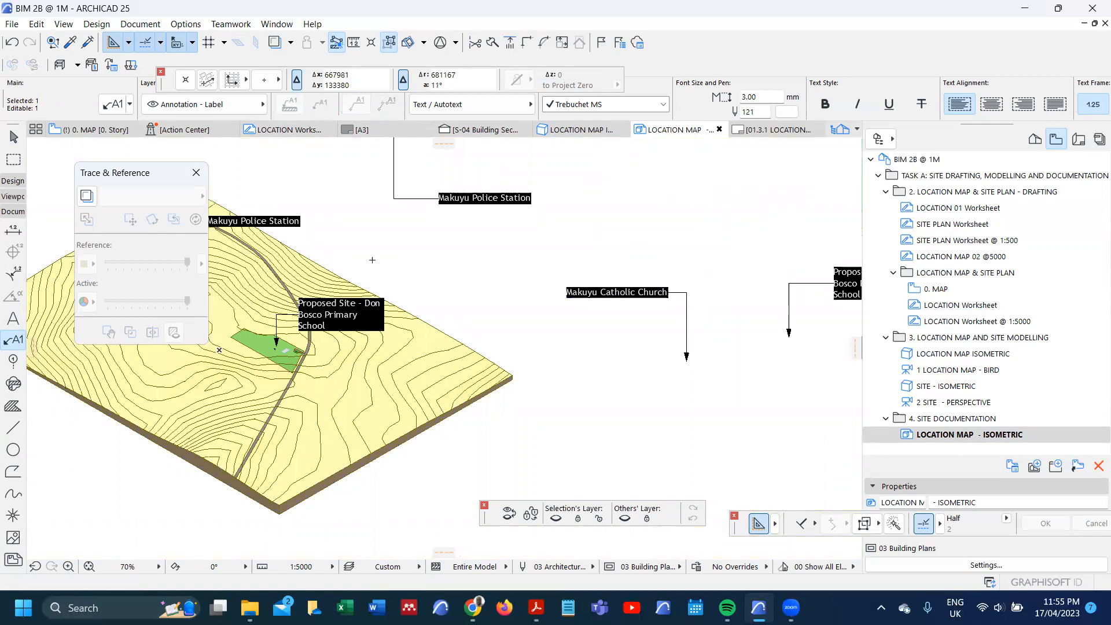
pyautogui.press('Escape')
pyautogui.click(226, 319)
pyautogui.click(227, 288)
pyautogui.scroll(-4, 448, 272)
pyautogui.scroll(9, 225, 260)
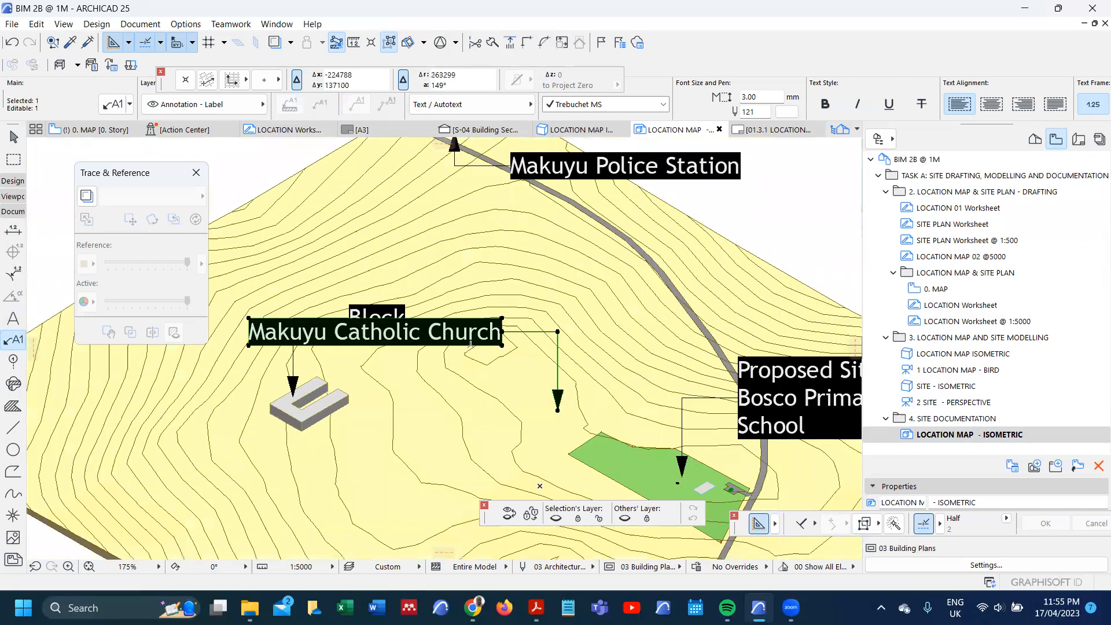
pyautogui.click(501, 331)
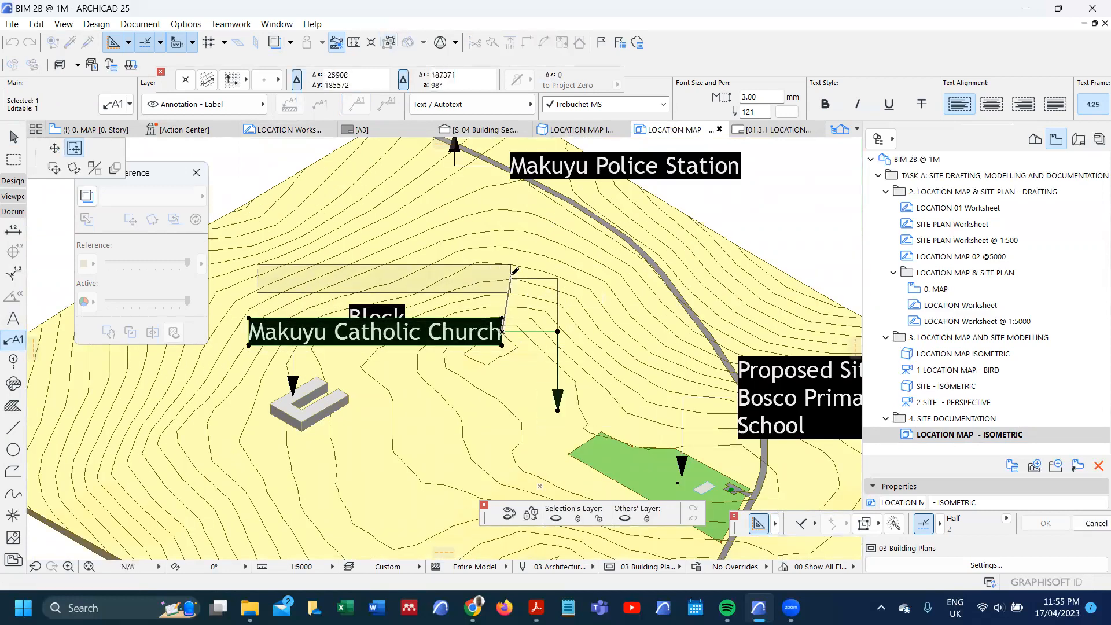
pyautogui.click(512, 273)
# Step: Examine the arrow and text positions of the "Block" and "Makuyu Catholic Church" labels around the U-shaped building
pyautogui.scroll(1, 251, 451)
pyautogui.scroll(7, 274, 412)
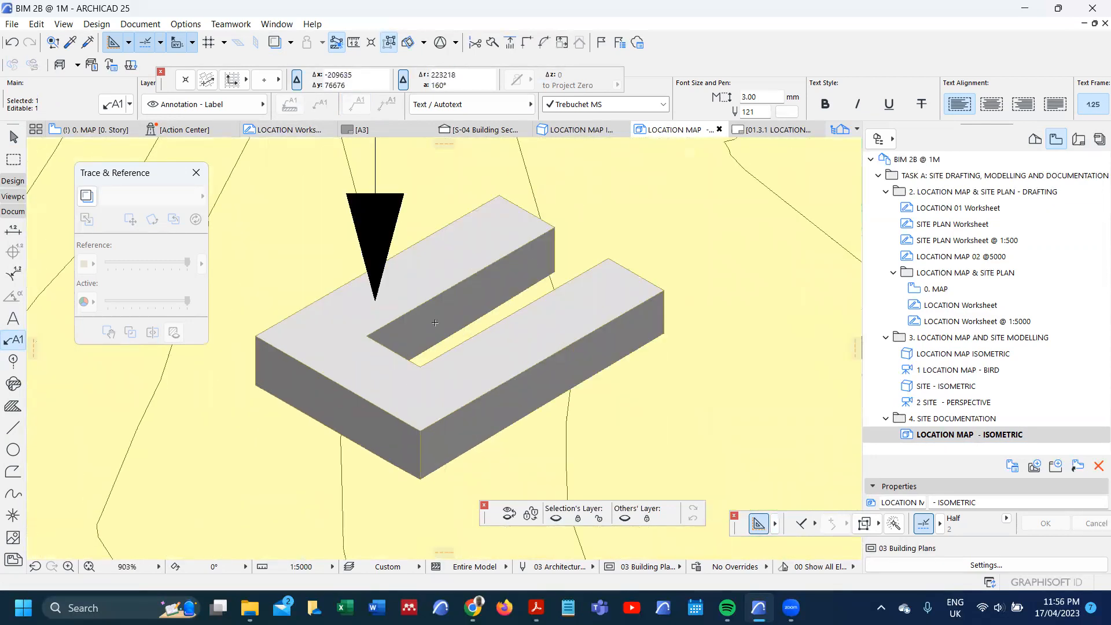
pyautogui.scroll(-9, 435, 322)
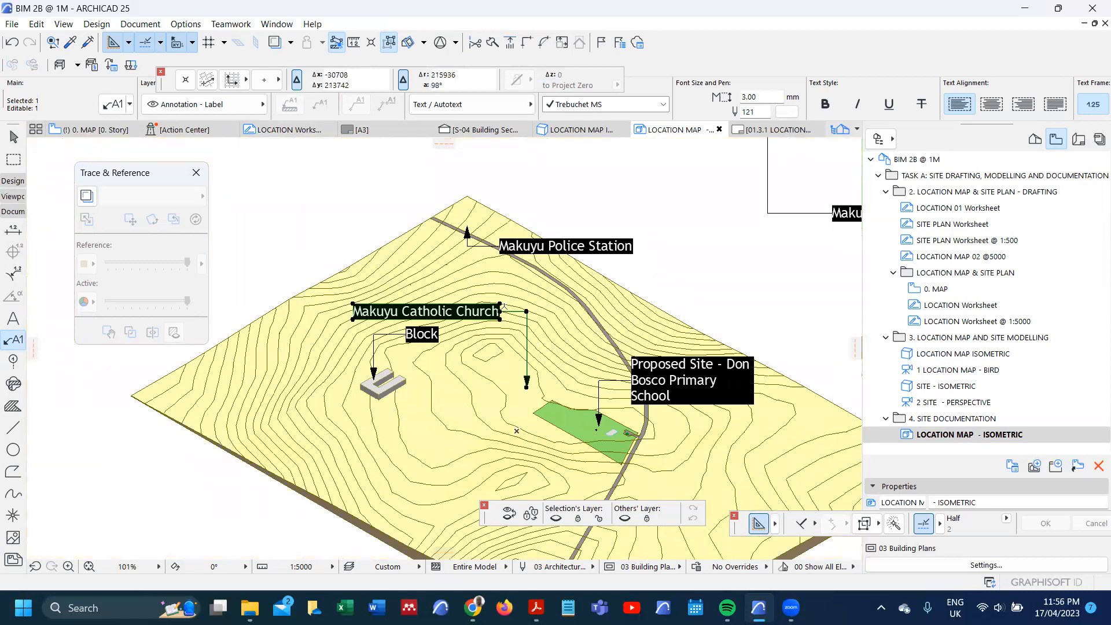
pyautogui.scroll(3, 379, 382)
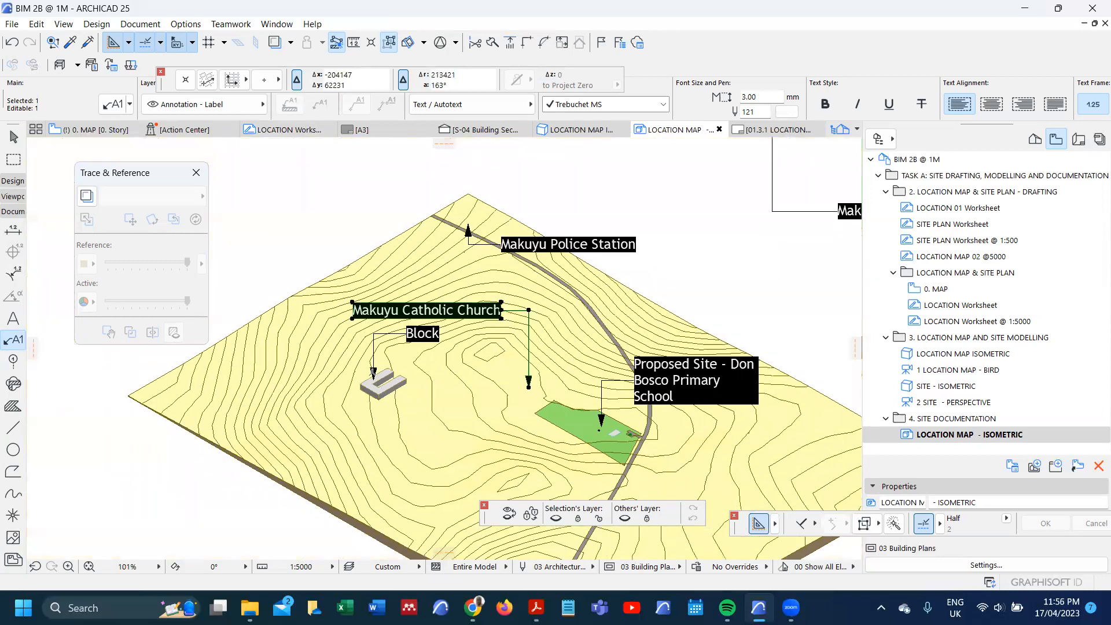
pyautogui.scroll(-6, 662, 482)
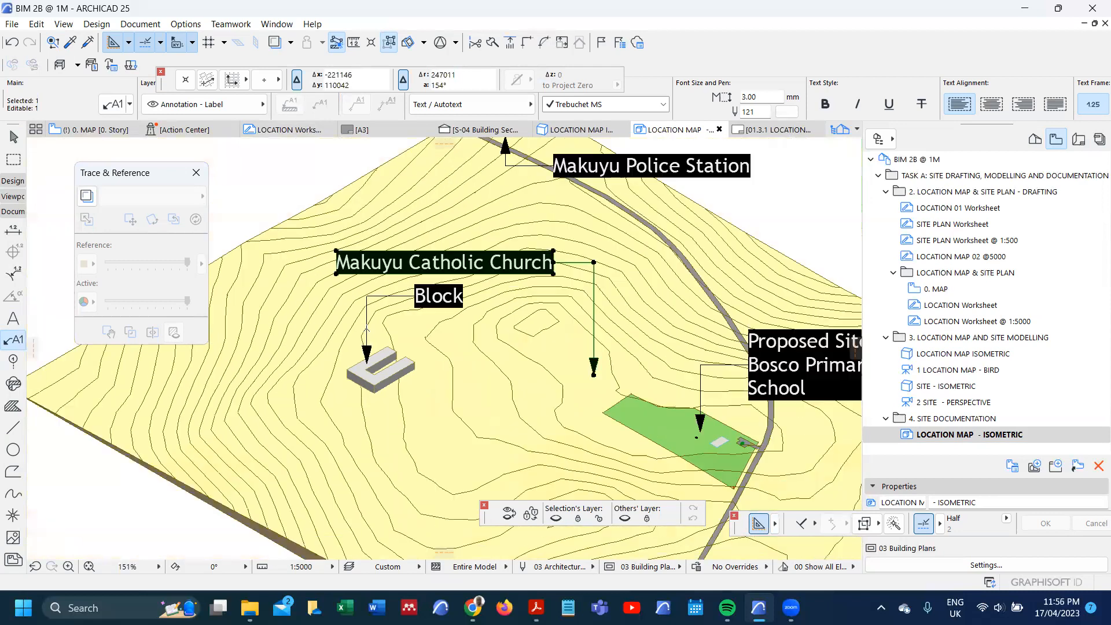
pyautogui.scroll(3, 579, 284)
pyautogui.scroll(-5, 579, 289)
pyautogui.scroll(6, 787, 313)
# Step: Place a label matching the pasted "School A" label, with its arrow beside the road below the green site
pyautogui.scroll(4, 787, 313)
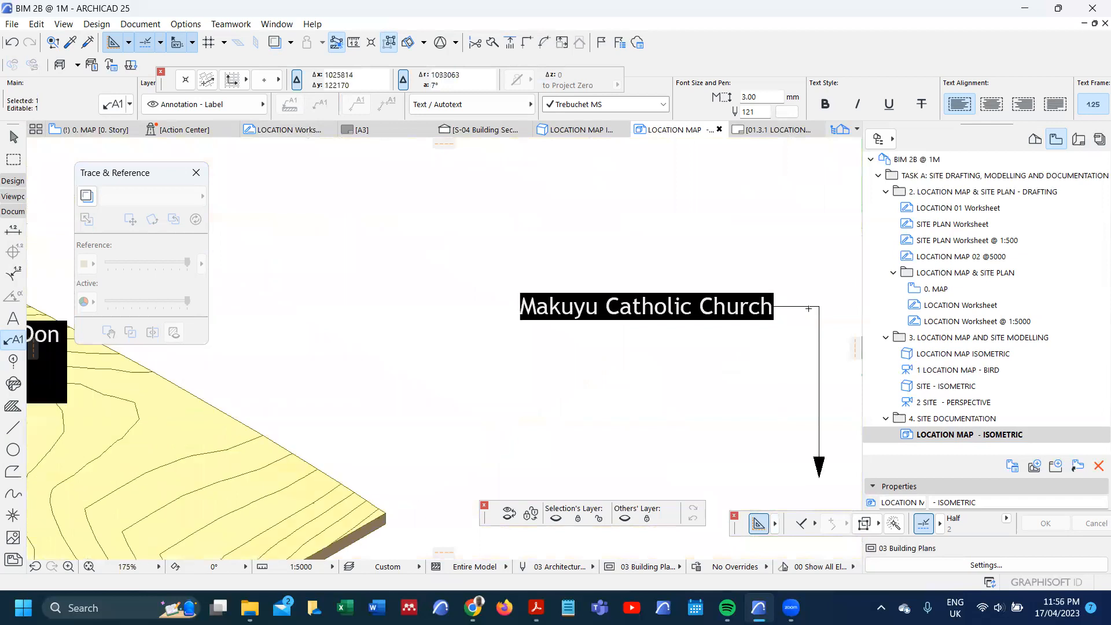
pyautogui.scroll(-5, 659, 291)
pyautogui.scroll(3, 671, 283)
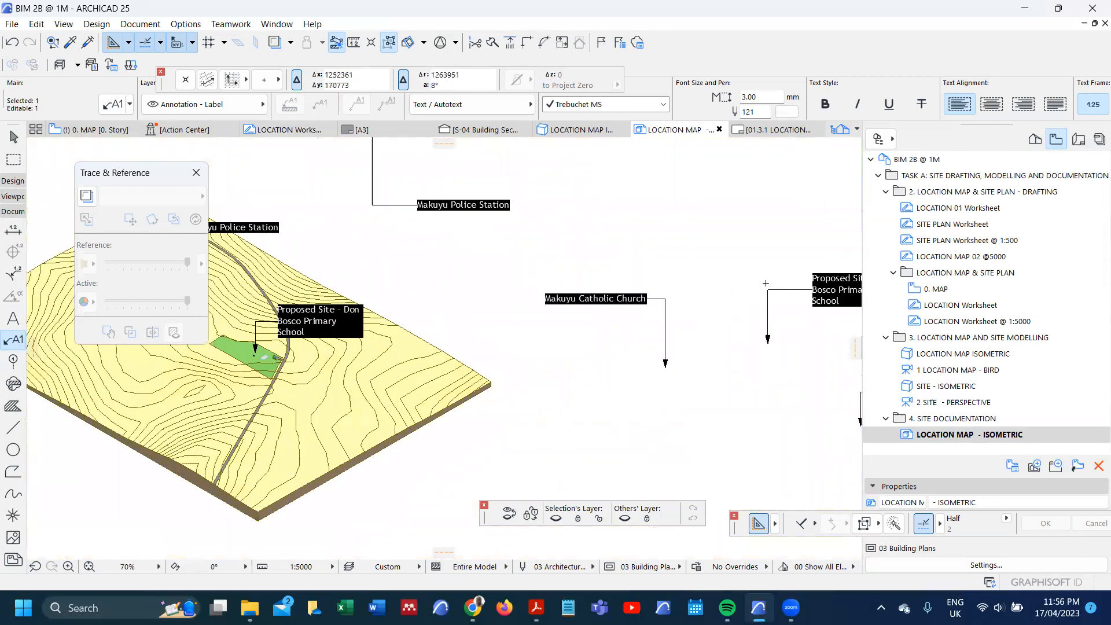
pyautogui.scroll(-2, 682, 274)
pyautogui.scroll(1, 768, 346)
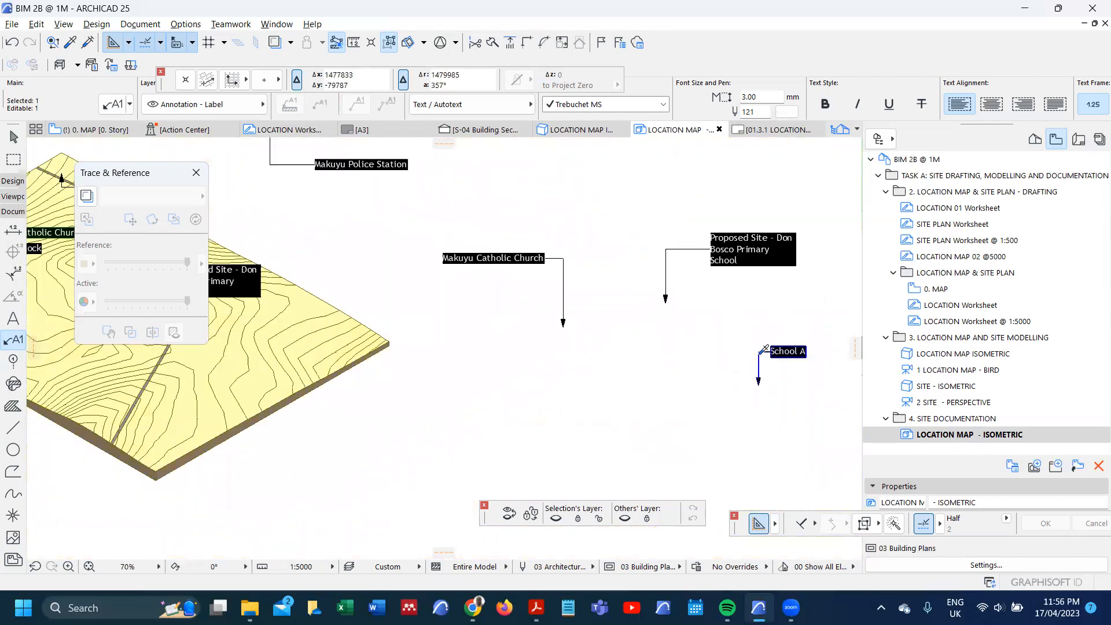
pyautogui.scroll(-3, 755, 324)
pyautogui.moveTo(364, 317); pyautogui.dragTo(501, 328, button='middle')
pyautogui.scroll(4, 502, 330)
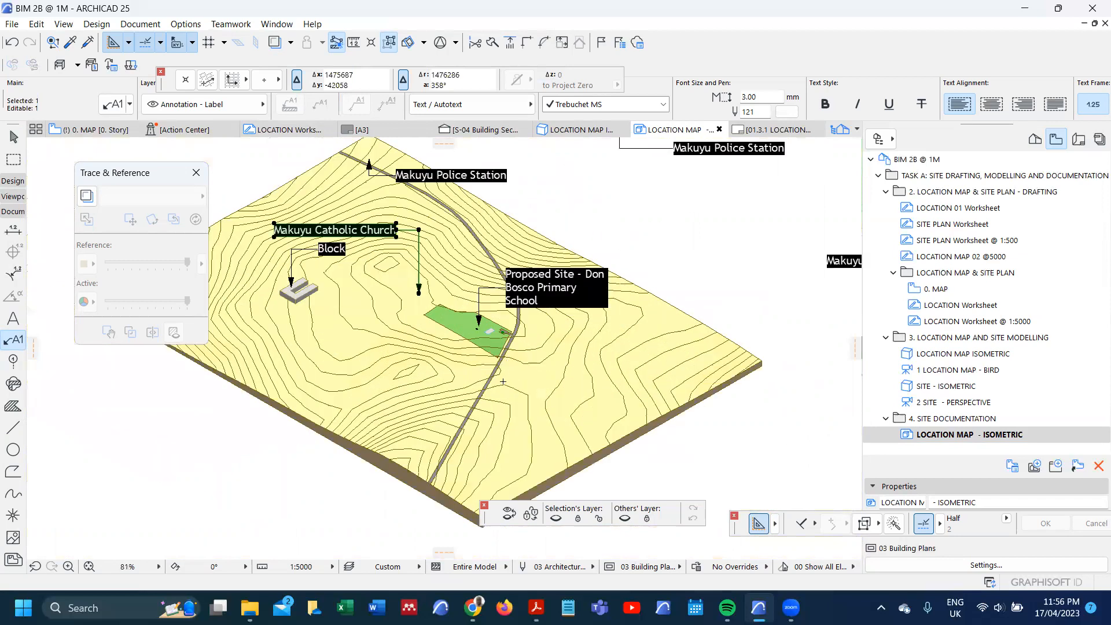
pyautogui.scroll(4, 502, 381)
pyautogui.press('Escape')
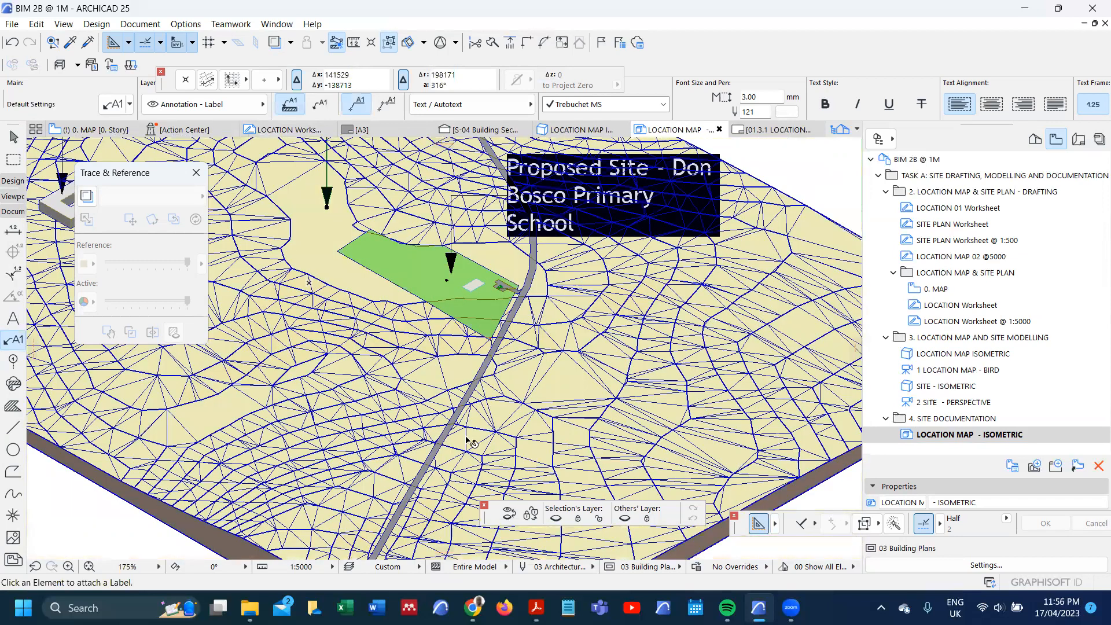
pyautogui.click(466, 436)
pyautogui.click(471, 361)
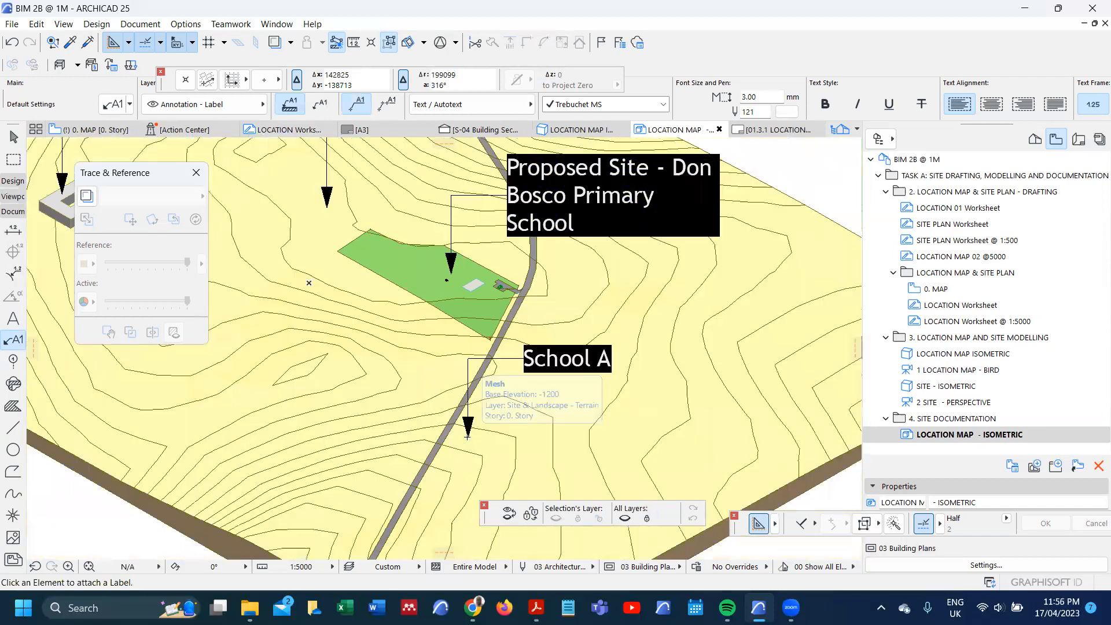
pyautogui.scroll(-7, 472, 362)
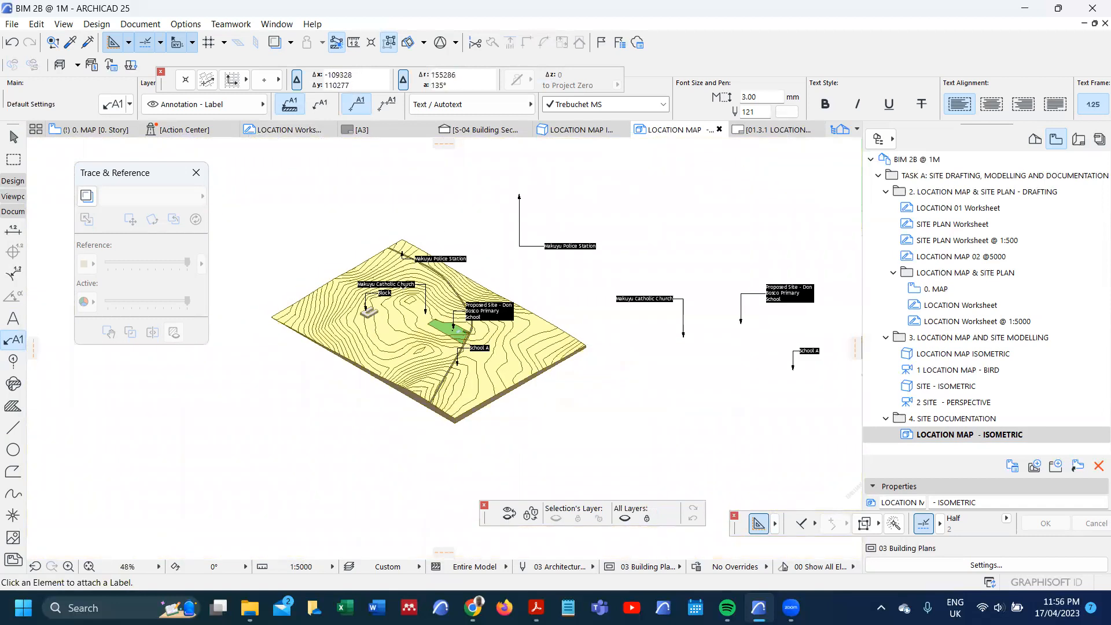
pyautogui.scroll(-8, 422, 438)
pyautogui.scroll(4, 421, 335)
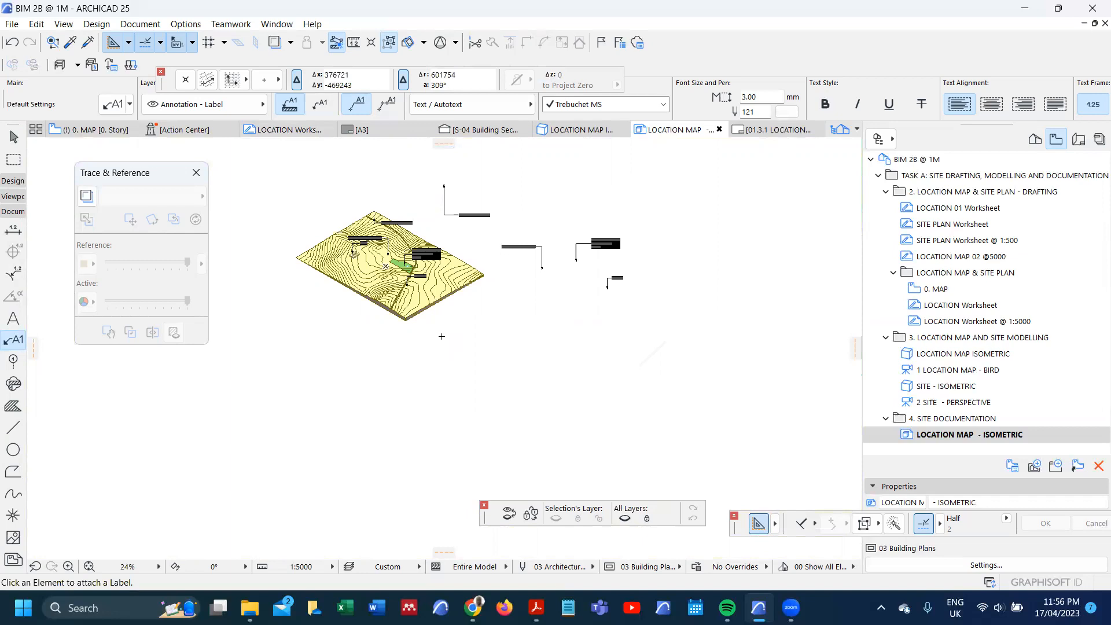
pyautogui.scroll(-3, 450, 328)
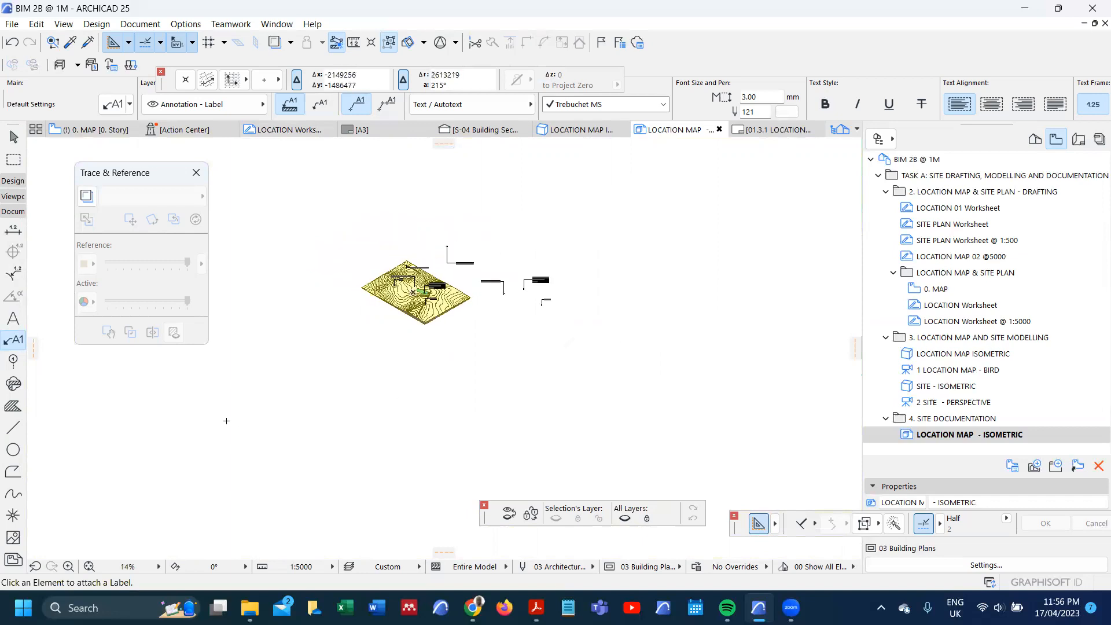
pyautogui.hotkey('ctrl', 'a')
pyautogui.scroll(1, 511, 298)
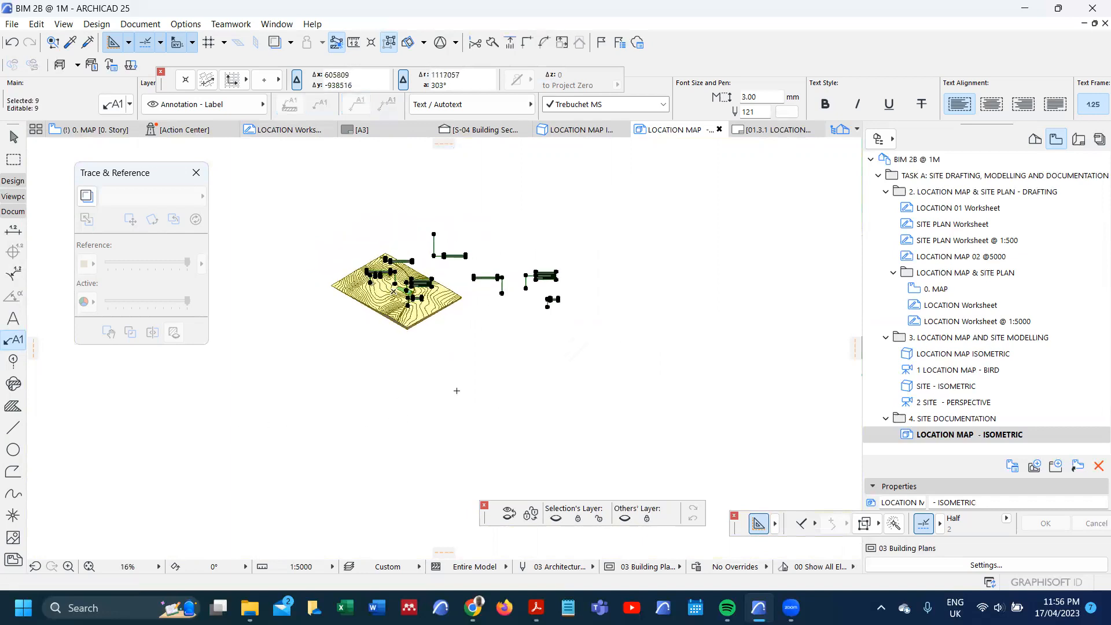
pyautogui.press('Escape')
# Step: Select the slanted highway text and move it into the empty space just below the terrain's front edge
pyautogui.click(14, 320)
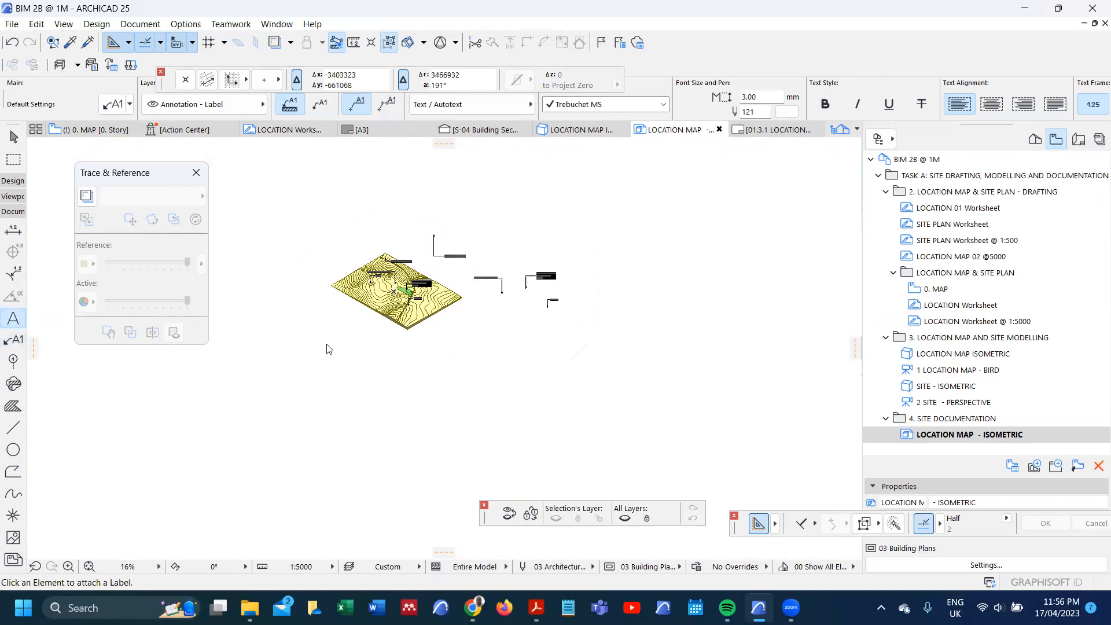
pyautogui.hotkey('ctrl', 'a')
pyautogui.scroll(5, 572, 386)
pyautogui.scroll(2, 571, 377)
pyautogui.press('Escape')
pyautogui.hotkey('ctrl', 'a')
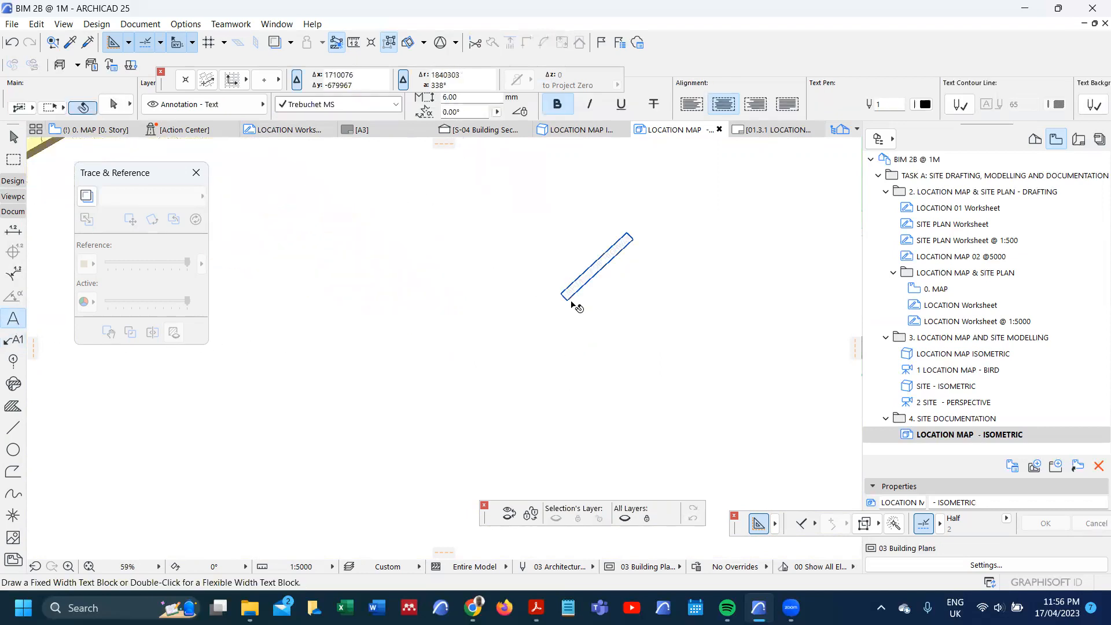
pyautogui.scroll(-3, 610, 300)
pyautogui.scroll(-2, 610, 301)
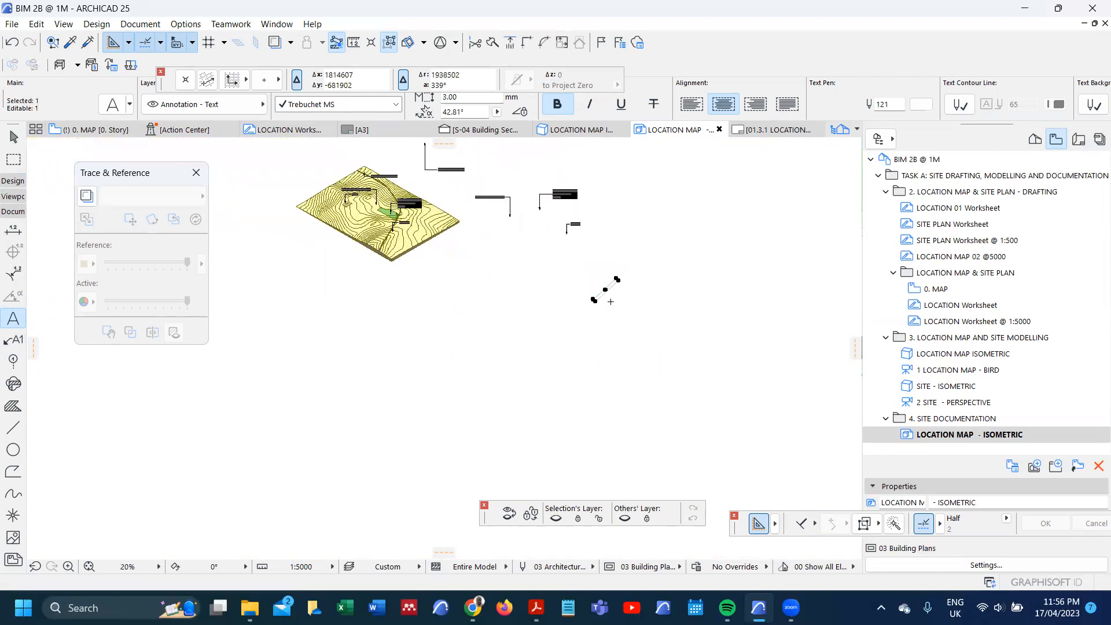
pyautogui.scroll(1, 612, 301)
pyautogui.hotkey('ctrl', 'd')
pyautogui.click(617, 275)
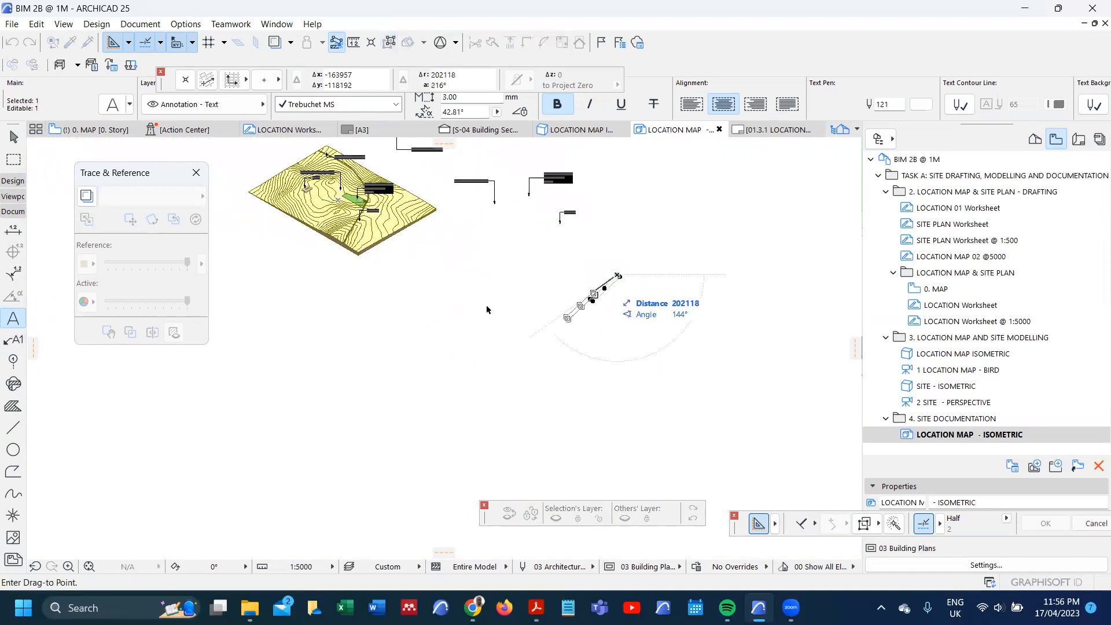
pyautogui.click(330, 260)
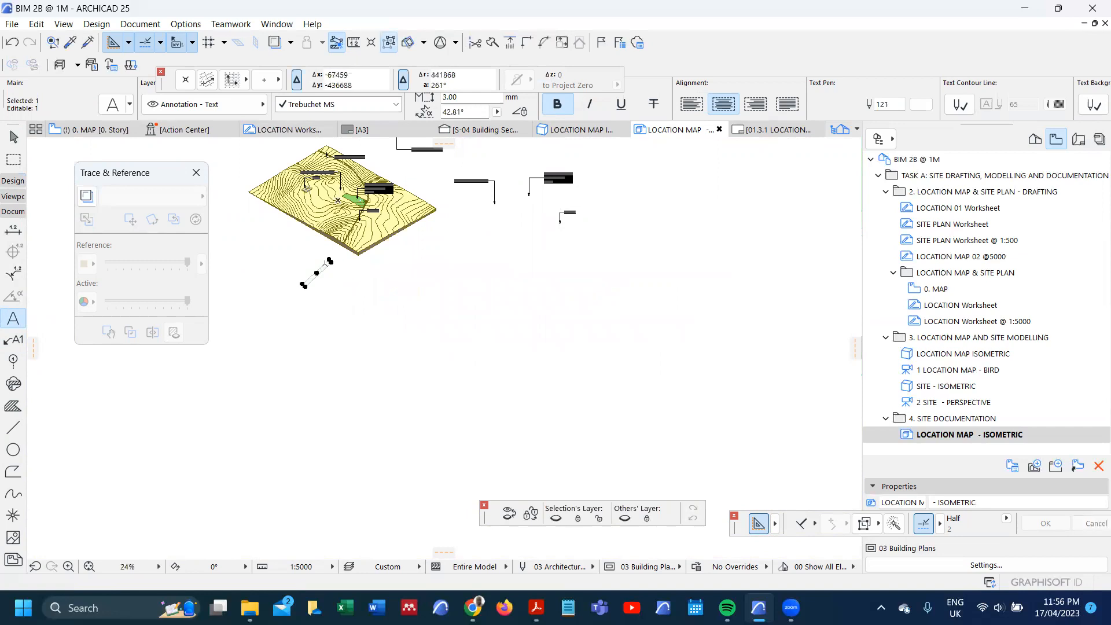
# Step: Rotate the highway text to about 328.63° so it runs parallel to the terrain's front-left edge
pyautogui.hotkey('ctrl', 'e')
pyautogui.click(309, 271)
pyautogui.click(301, 264)
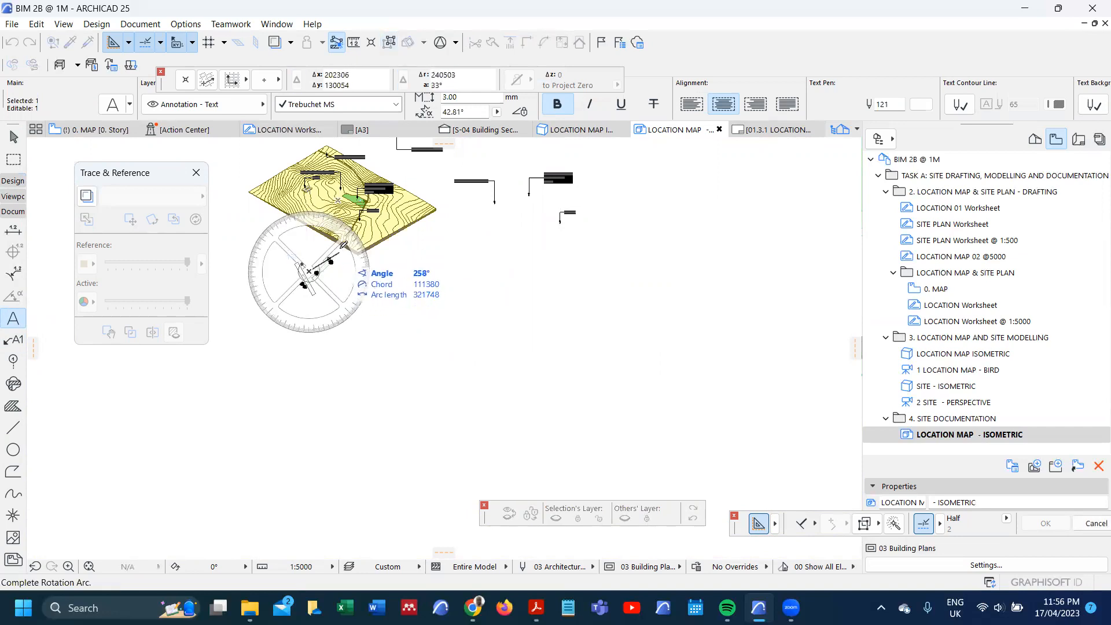
pyautogui.click(341, 230)
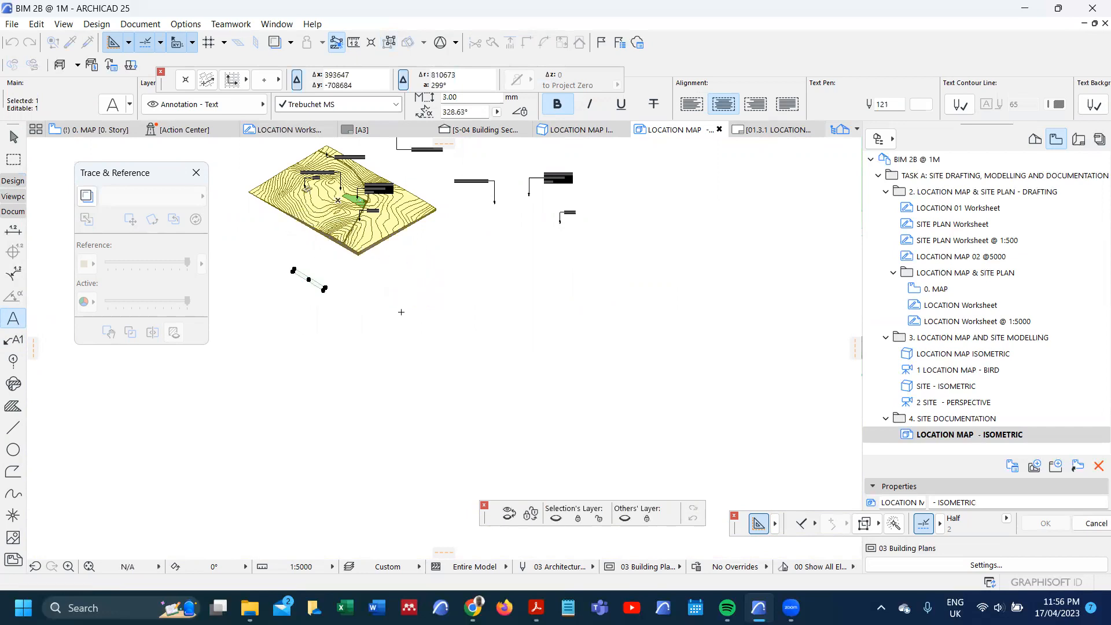
# Step: Delete the four original pasted labels from the empty space beside the terrain
pyautogui.scroll(-4, 403, 320)
pyautogui.scroll(5, 417, 257)
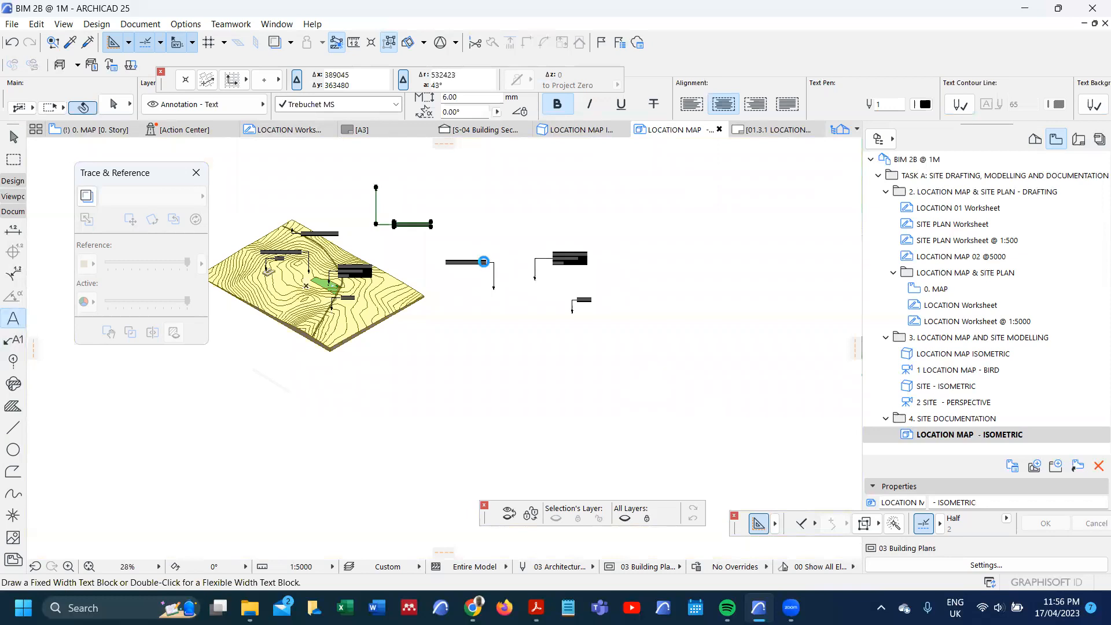
pyautogui.click(484, 261)
pyautogui.keyDown('shift'); pyautogui.click(543, 261); pyautogui.keyUp('shift')
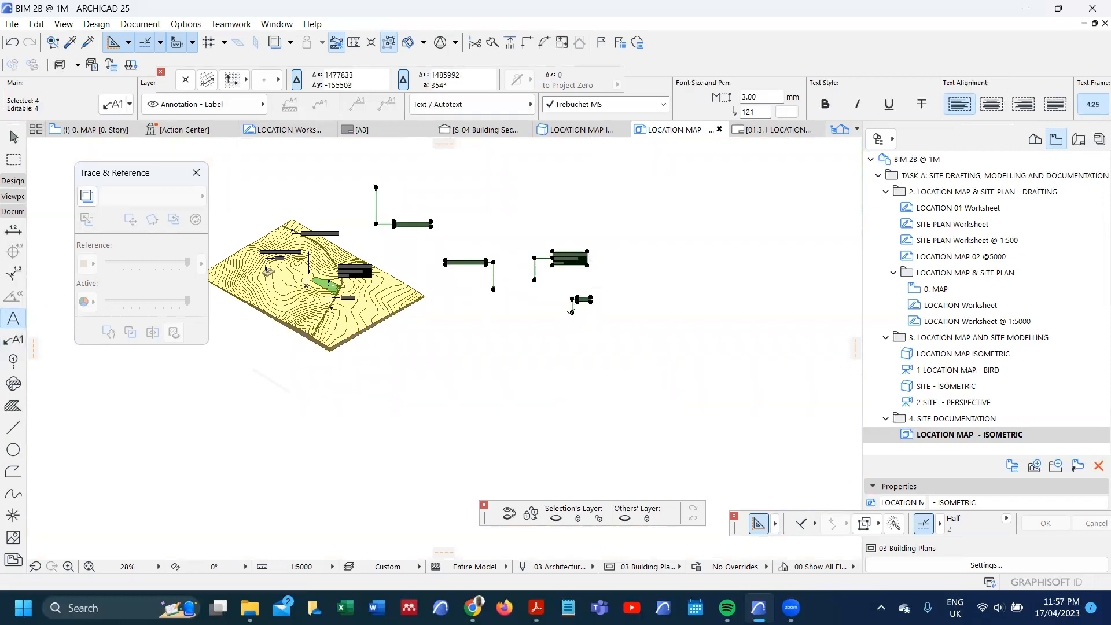
pyautogui.press('Delete')
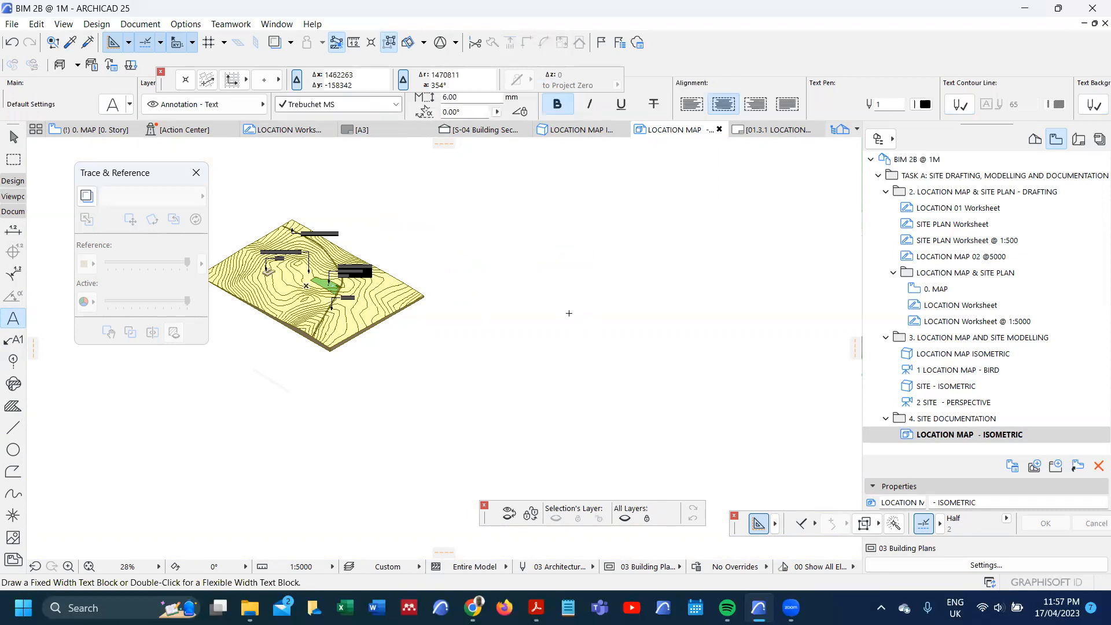
# Step: Check the labels placed on the isometric terrain and open the "LOCATION Worksheet @ 1:5000" view
pyautogui.scroll(8, 370, 331)
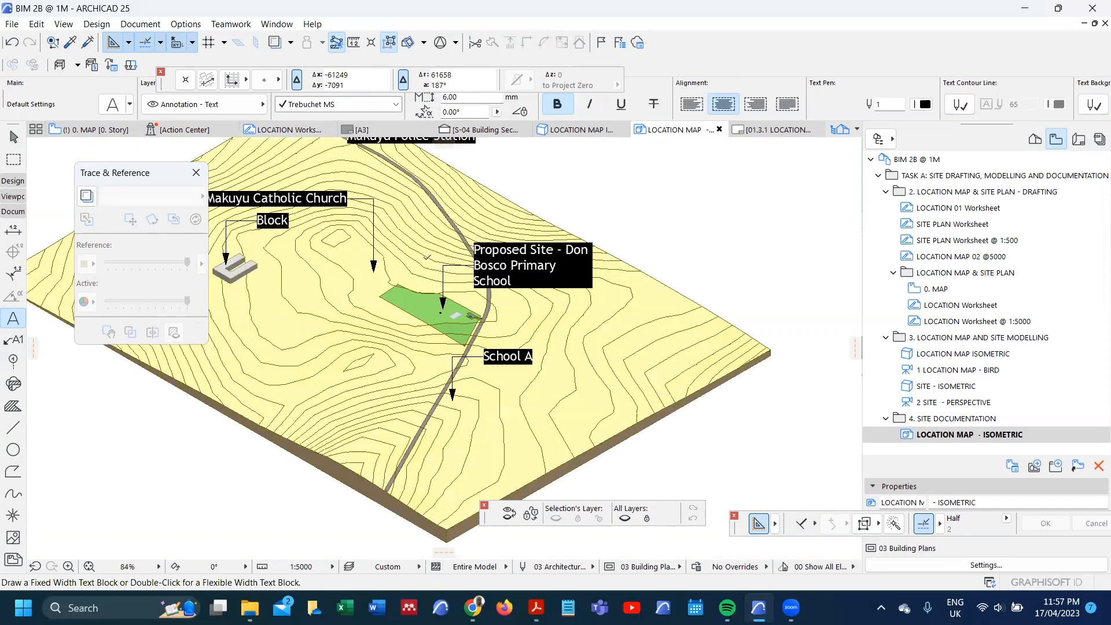
pyautogui.scroll(2, 474, 327)
pyautogui.scroll(-3, 487, 312)
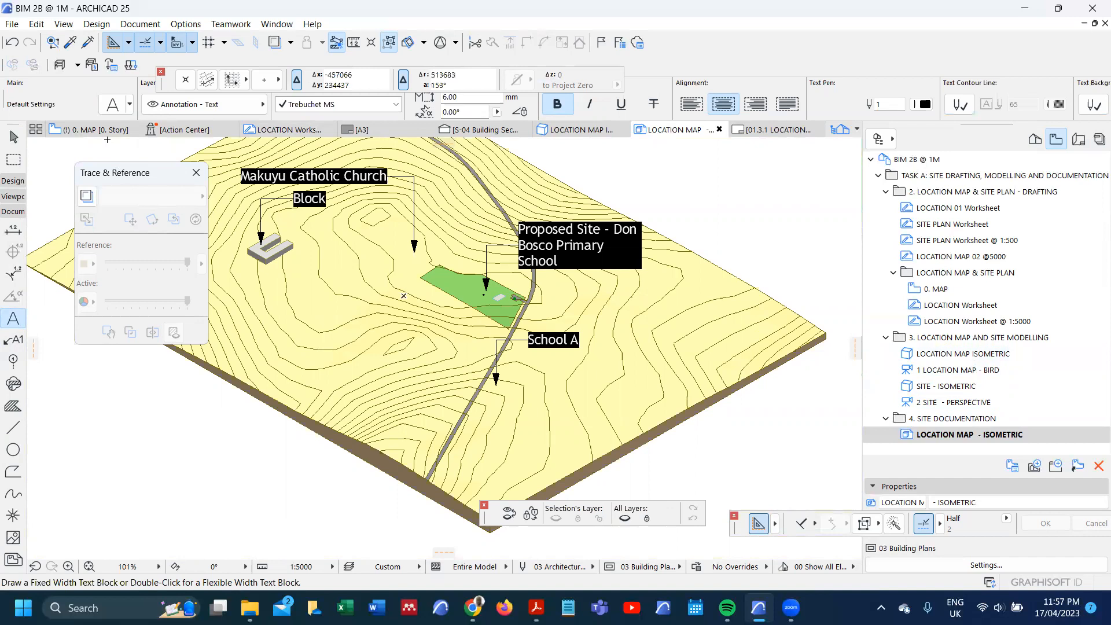
pyautogui.doubleClick(996, 321)
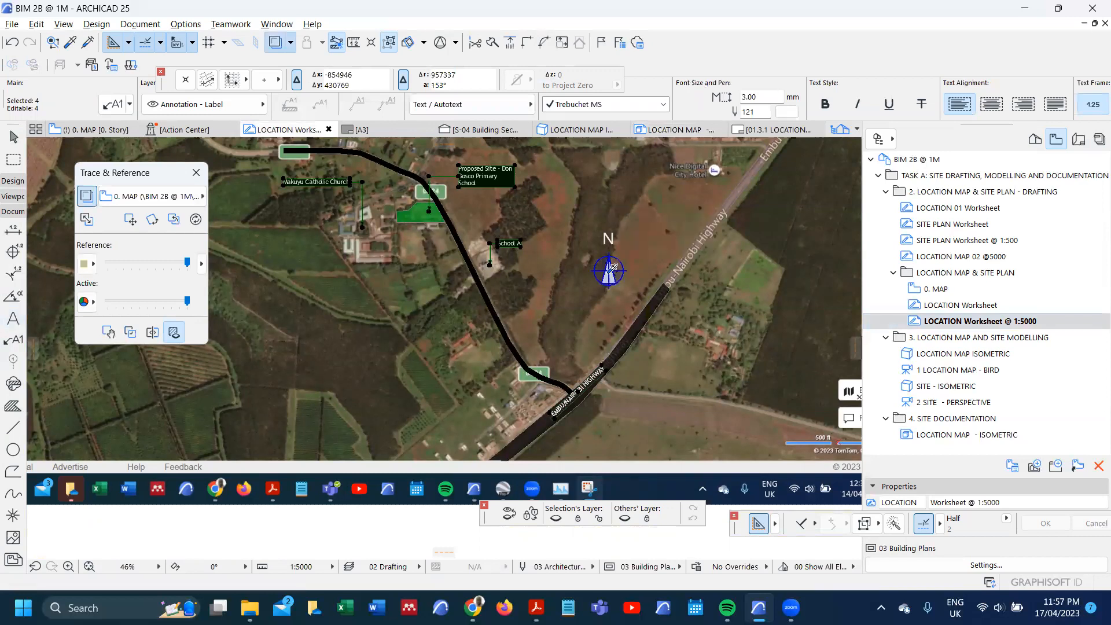
# Step: Place a North Symbol 25 east of the road on the 0. MAP plan and set its font and contour pens to 41
pyautogui.click(97, 131)
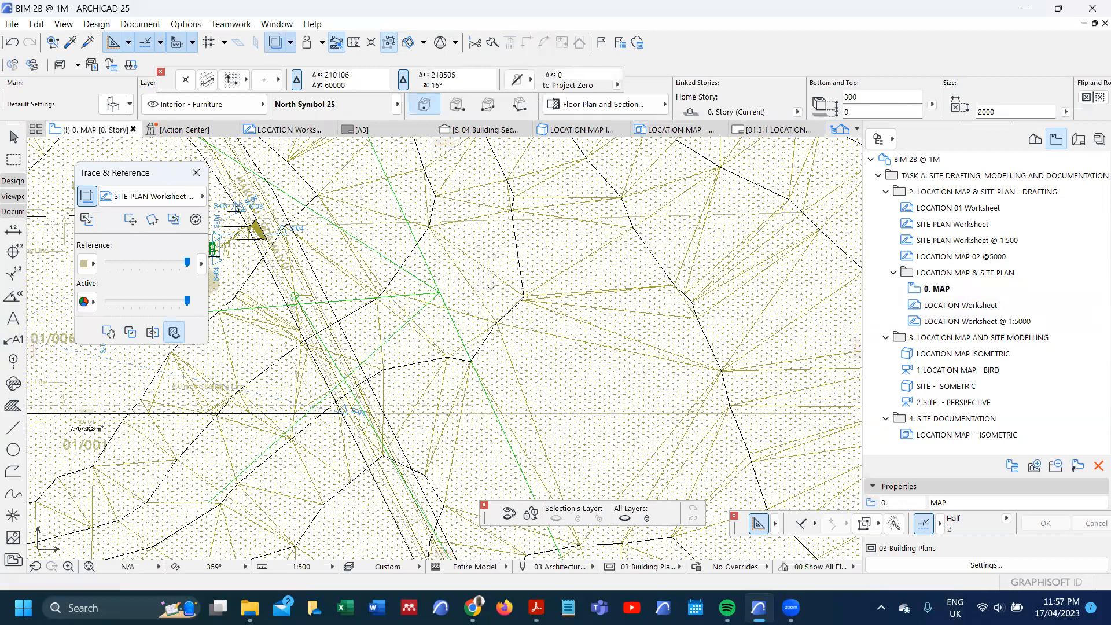
pyautogui.click(491, 287)
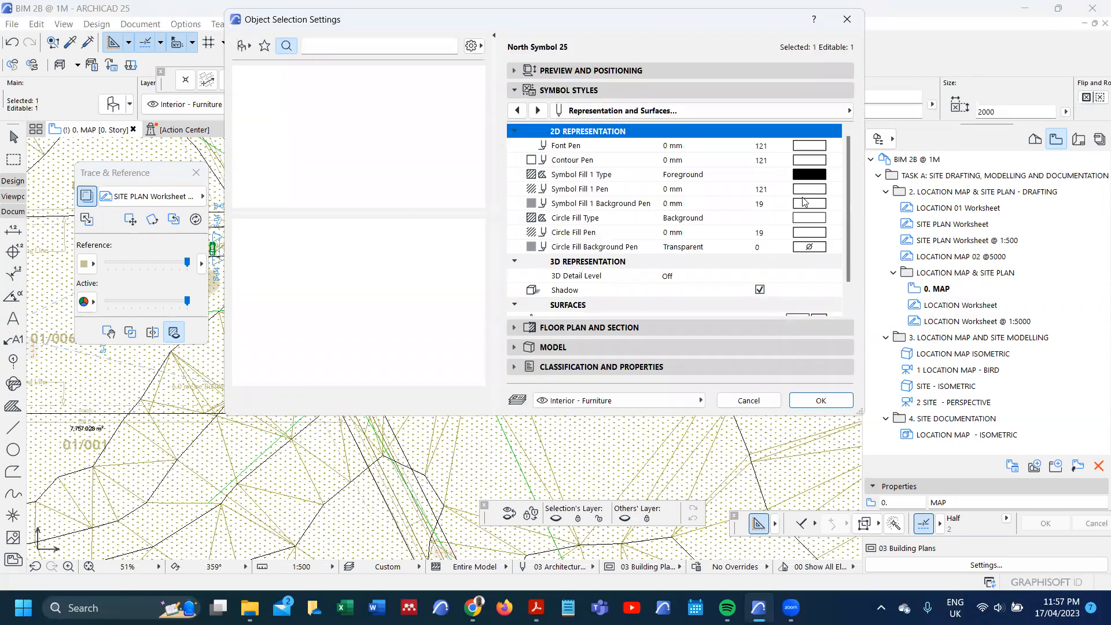
pyautogui.click(815, 146)
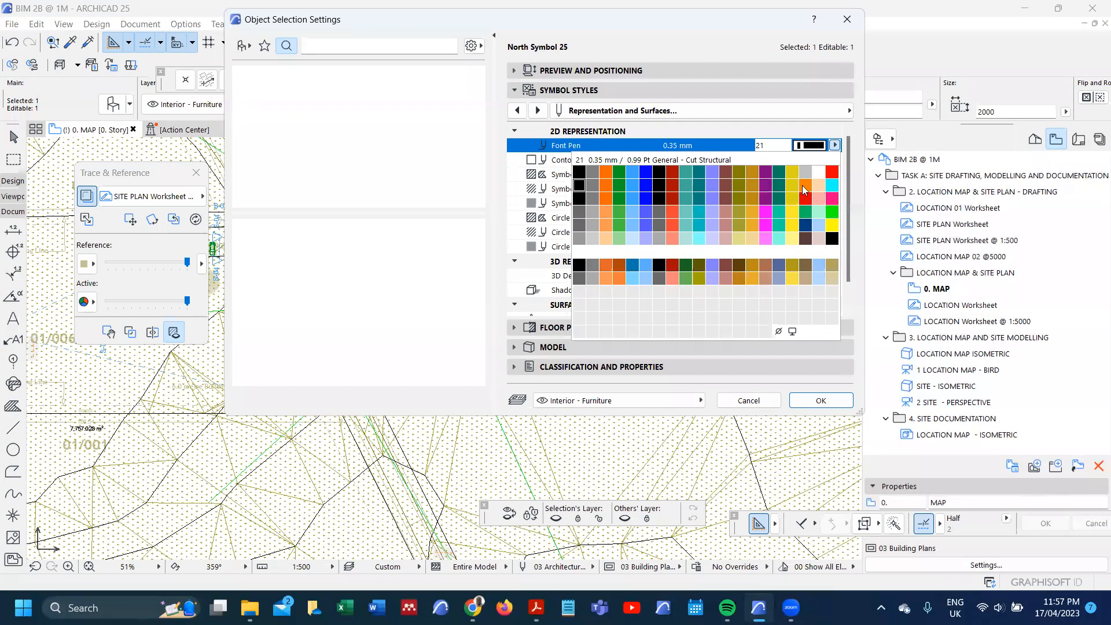
pyautogui.click(579, 198)
pyautogui.click(816, 160)
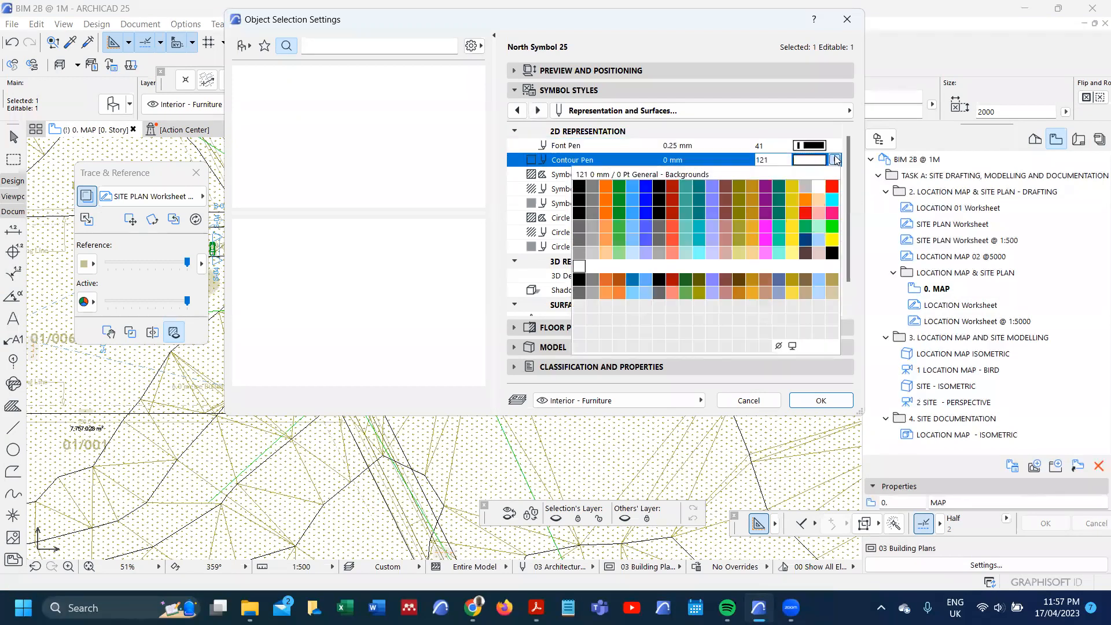
pyautogui.click(581, 211)
pyautogui.click(805, 403)
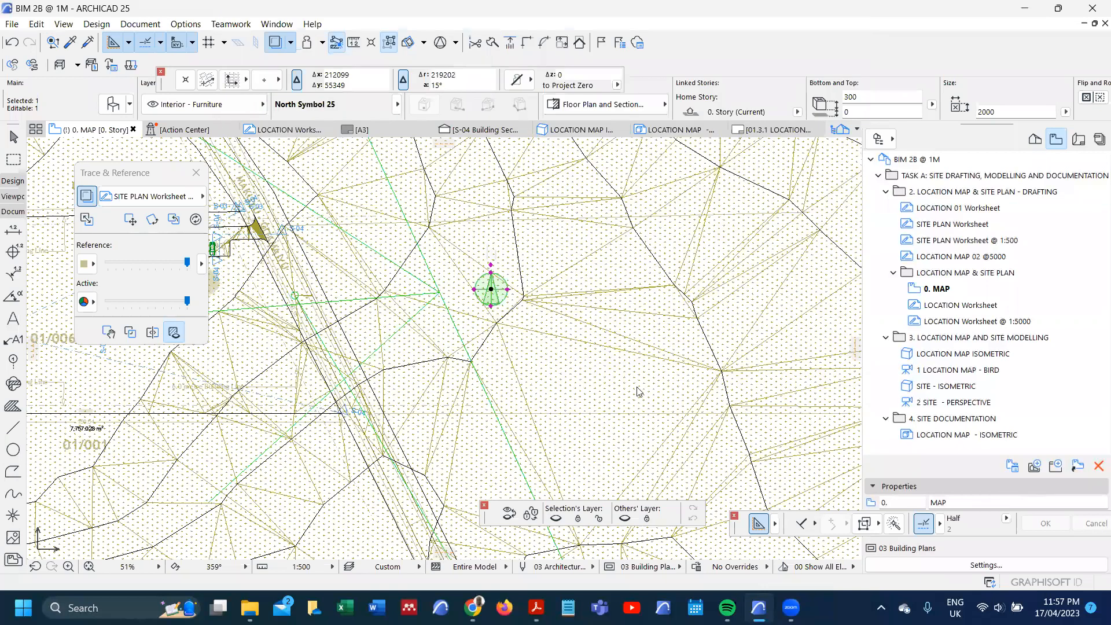
pyautogui.scroll(3, 488, 288)
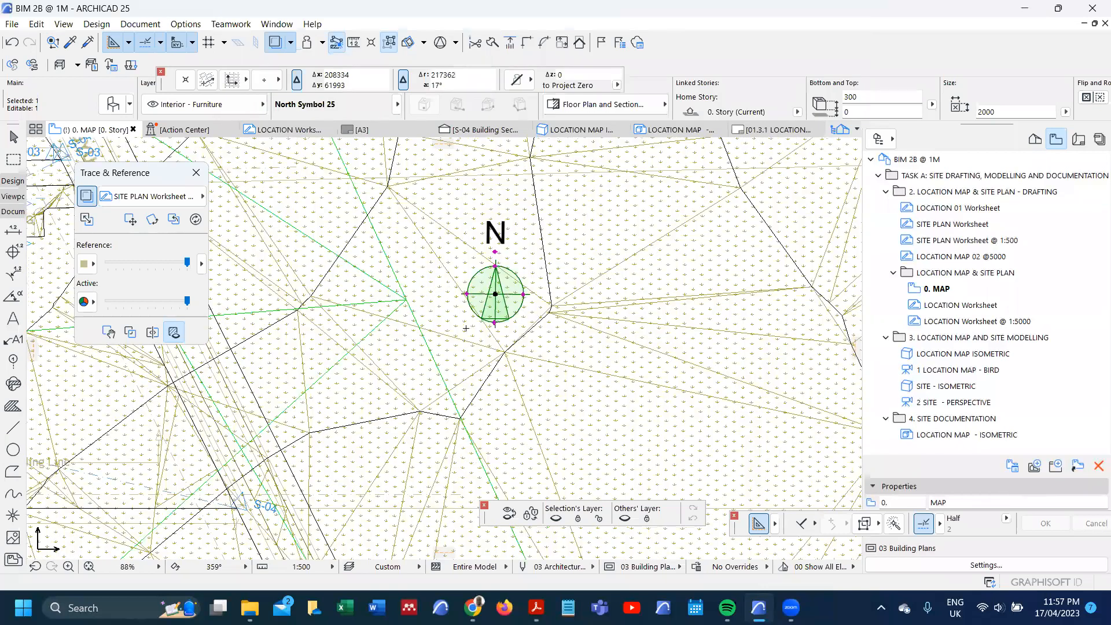
pyautogui.scroll(2, 484, 284)
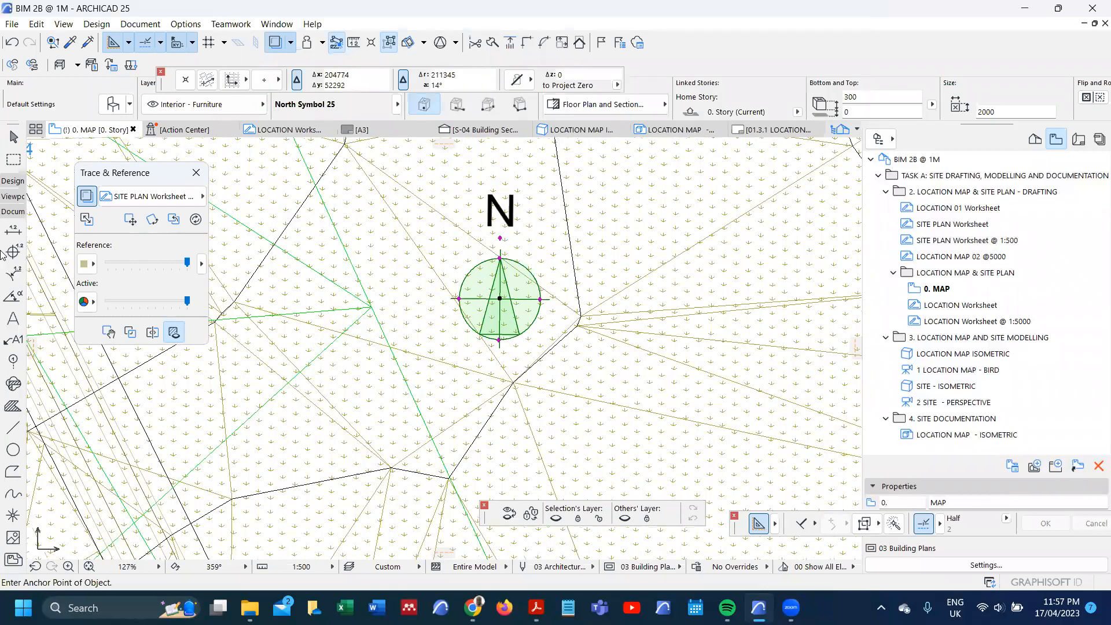
pyautogui.press('Escape')
# Step: Draw a vertical building section line through the north symbol facing east, and open that section
pyautogui.click(11, 197)
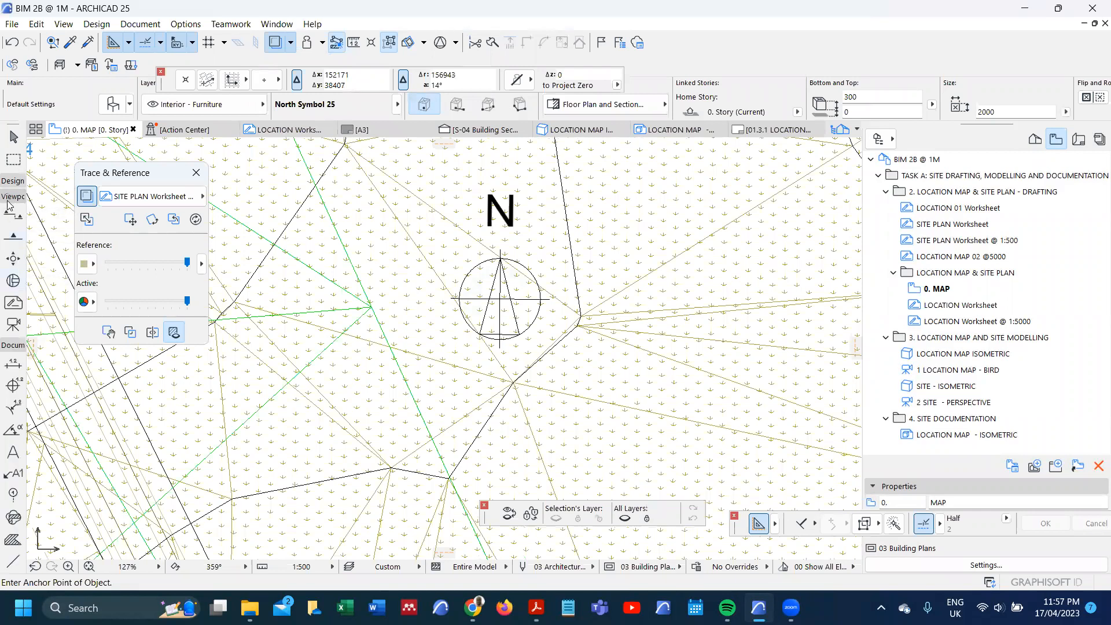
pyautogui.click(9, 215)
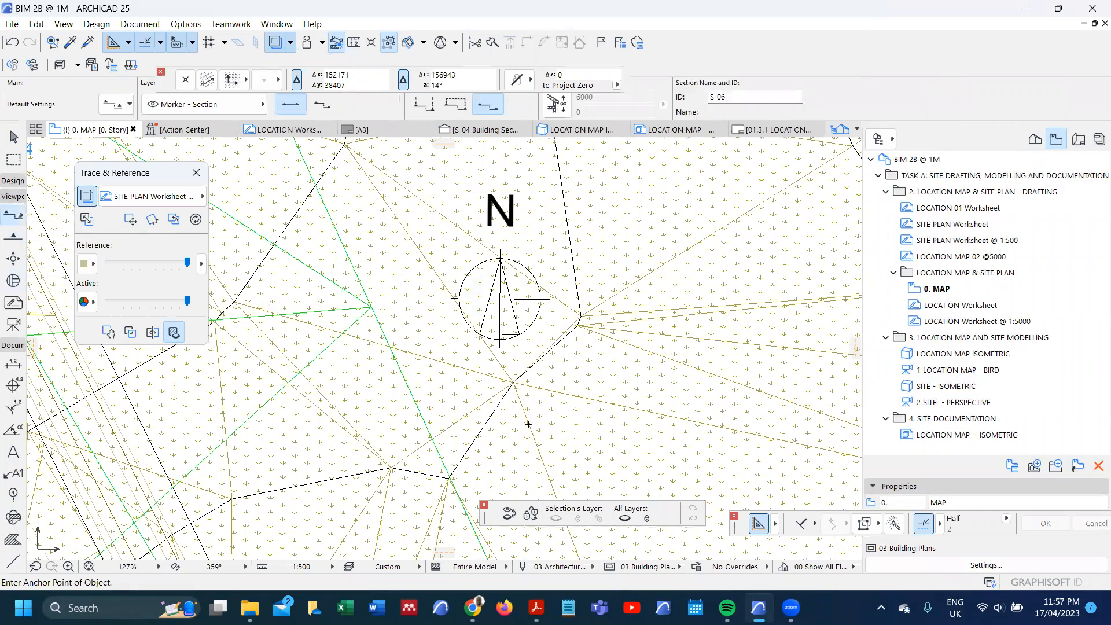
pyautogui.click(504, 468)
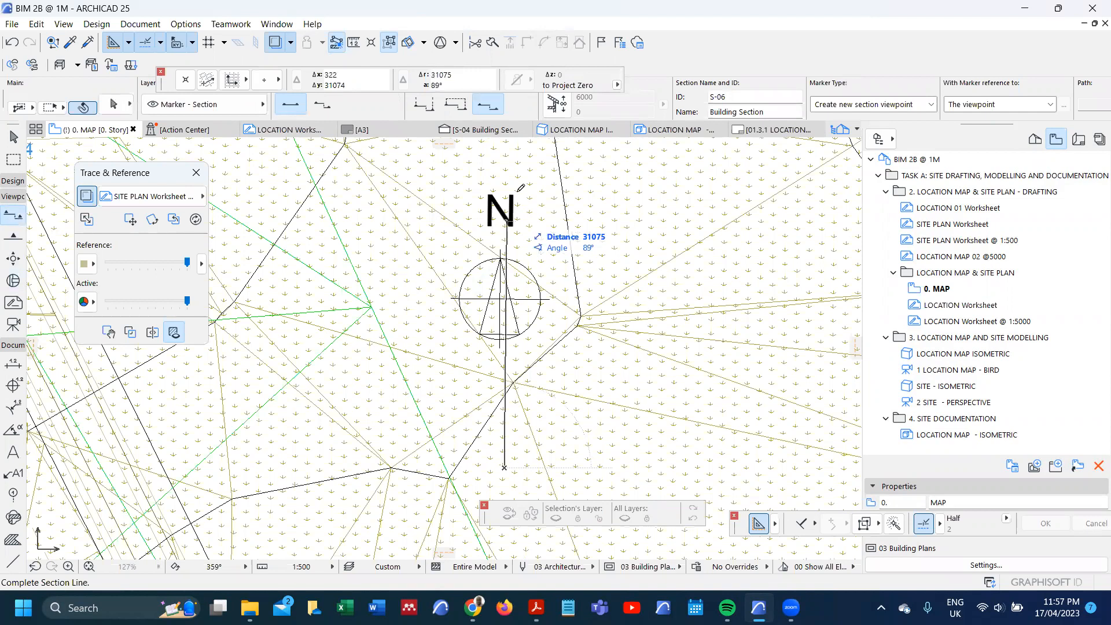
pyautogui.click(504, 168)
pyautogui.click(530, 193)
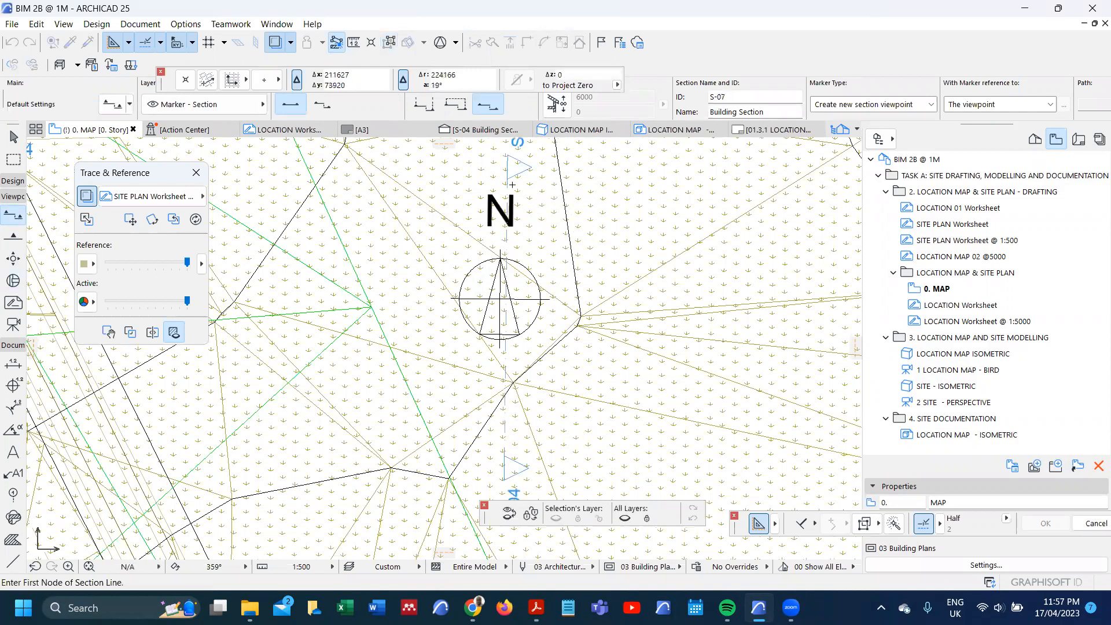
pyautogui.keyDown('shift'); pyautogui.click(507, 181); pyautogui.keyUp('shift')
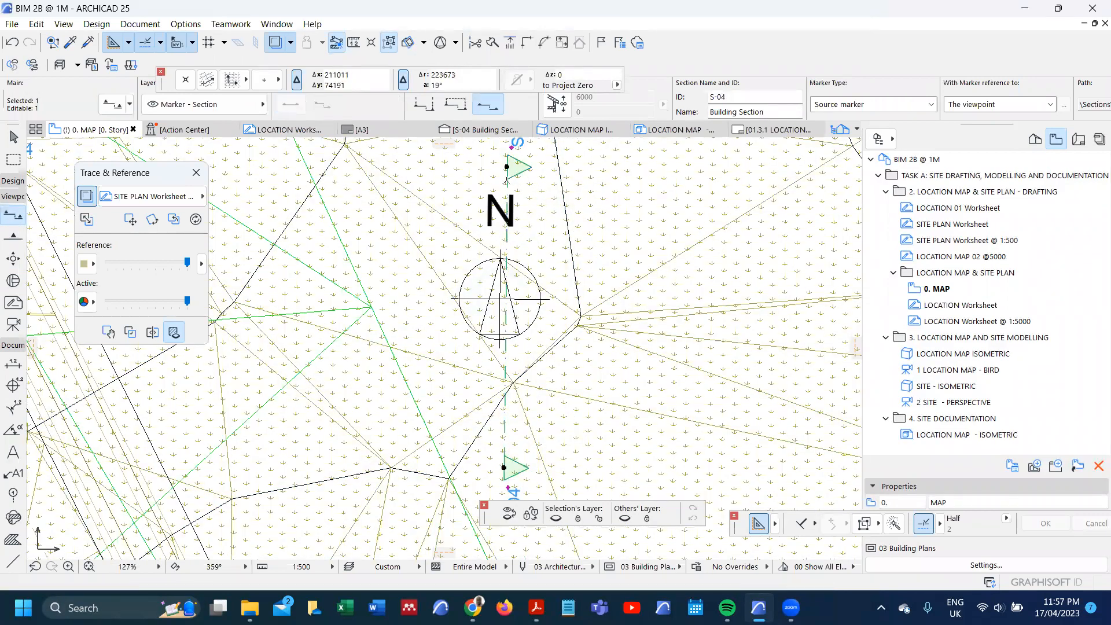
pyautogui.rightClick(507, 181)
pyautogui.click(538, 228)
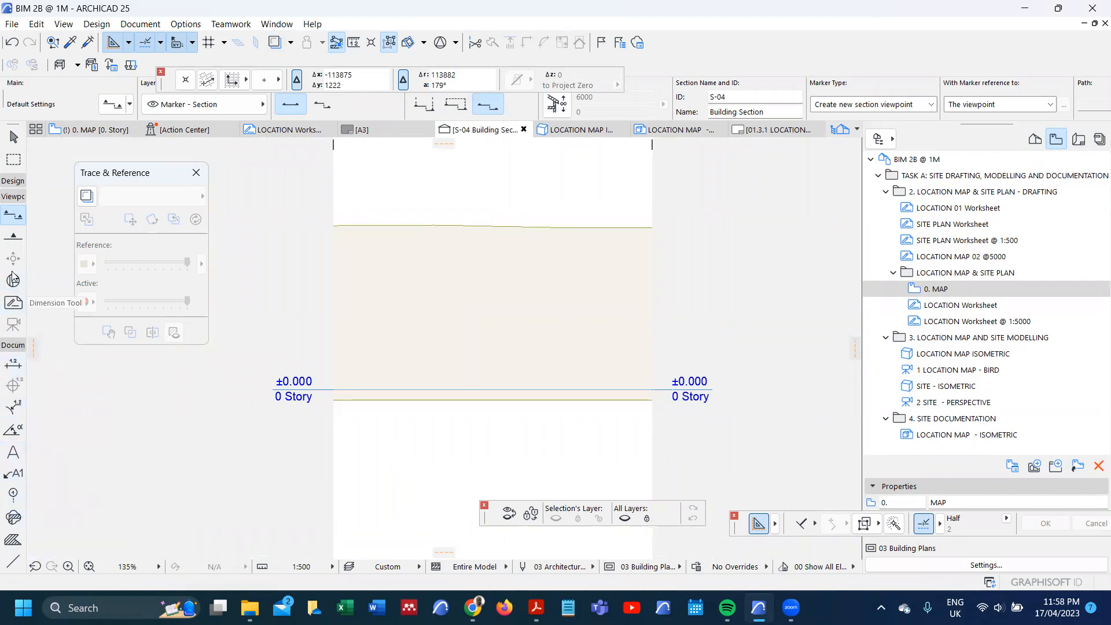
# Step: Measure the height of the terrain surface relative to the 0 story line in the S-04 section
pyautogui.click(10, 197)
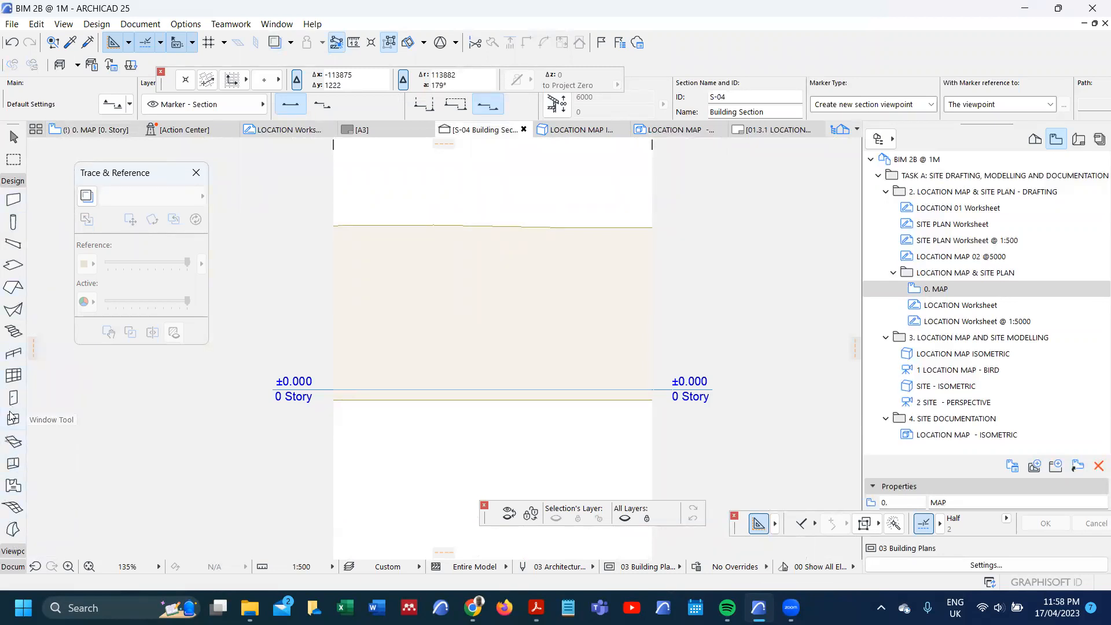
pyautogui.scroll(-3, 11, 463)
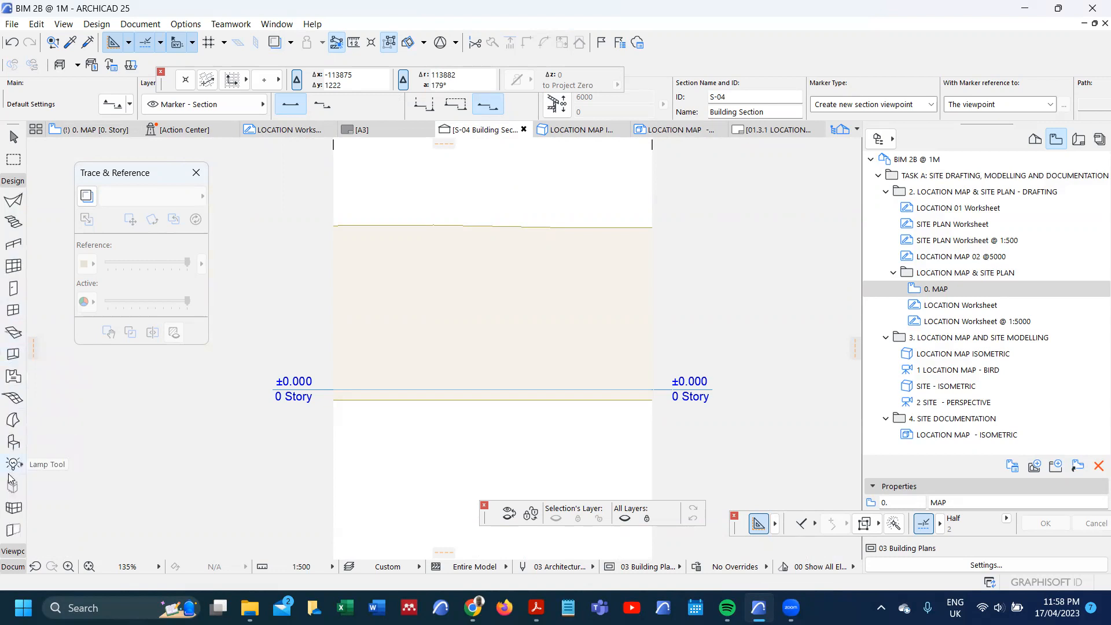
pyautogui.click(13, 442)
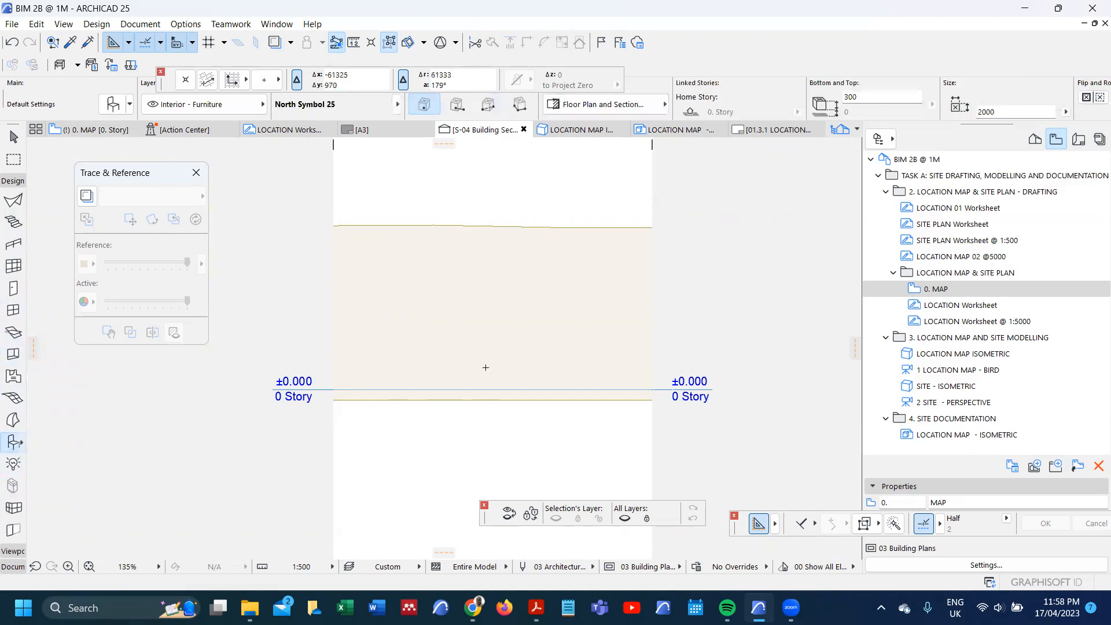
pyautogui.scroll(-3, 506, 337)
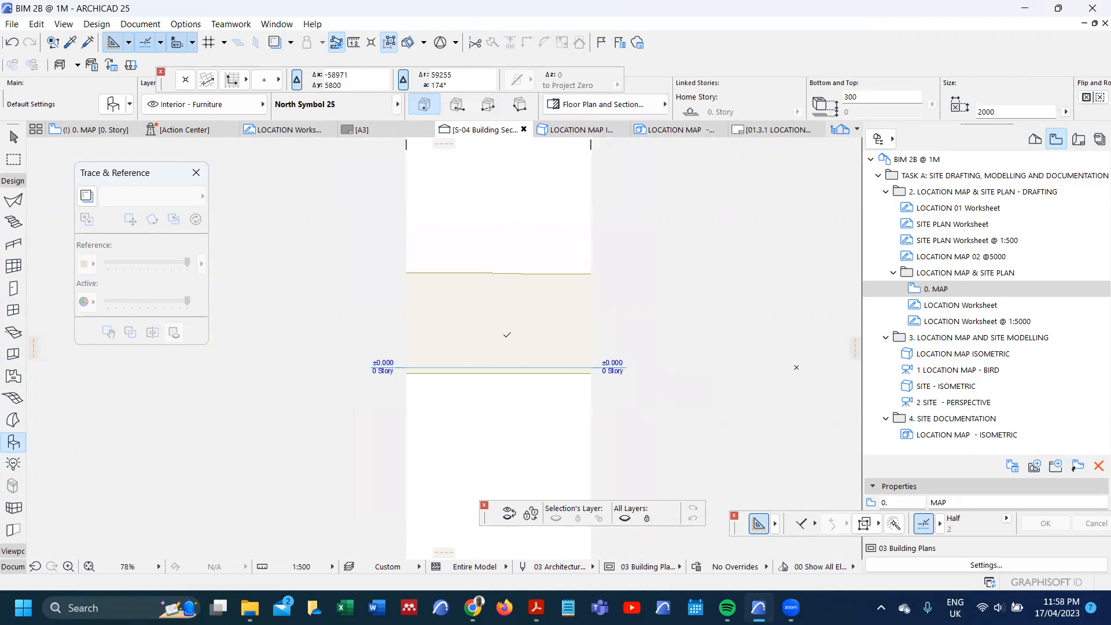
pyautogui.scroll(2, 524, 339)
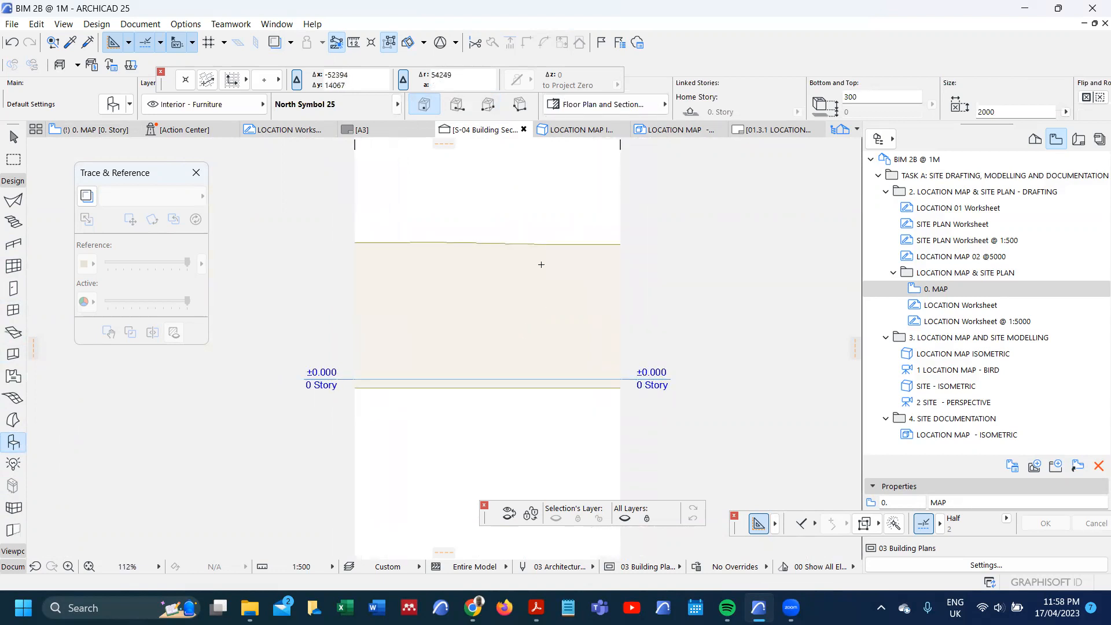
pyautogui.press('m')
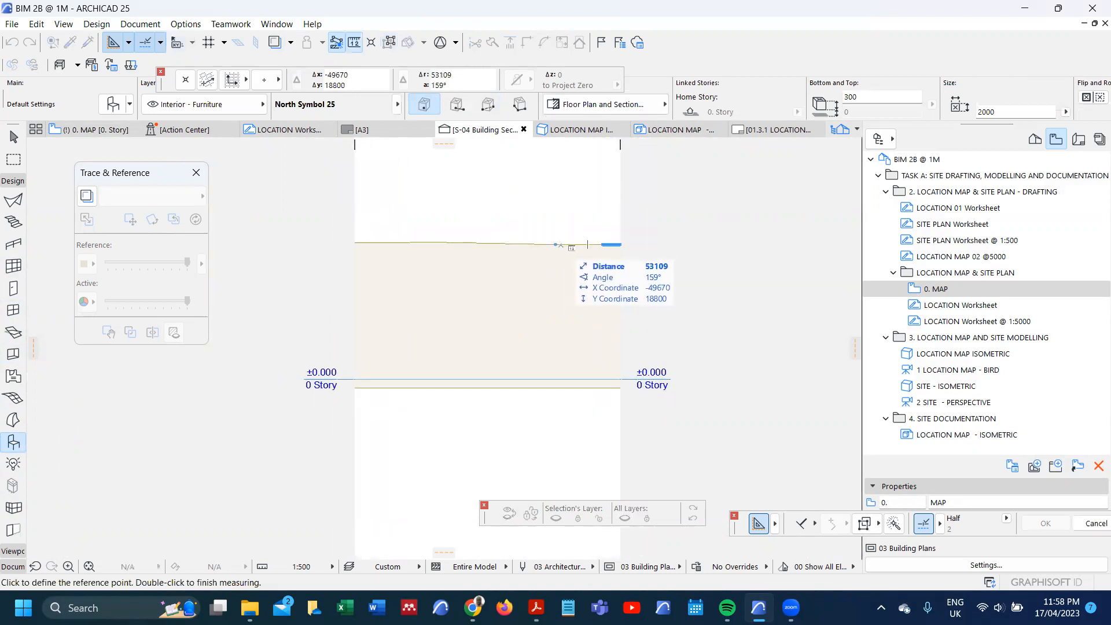
pyautogui.press('Escape')
pyautogui.click(588, 244)
pyautogui.press('m')
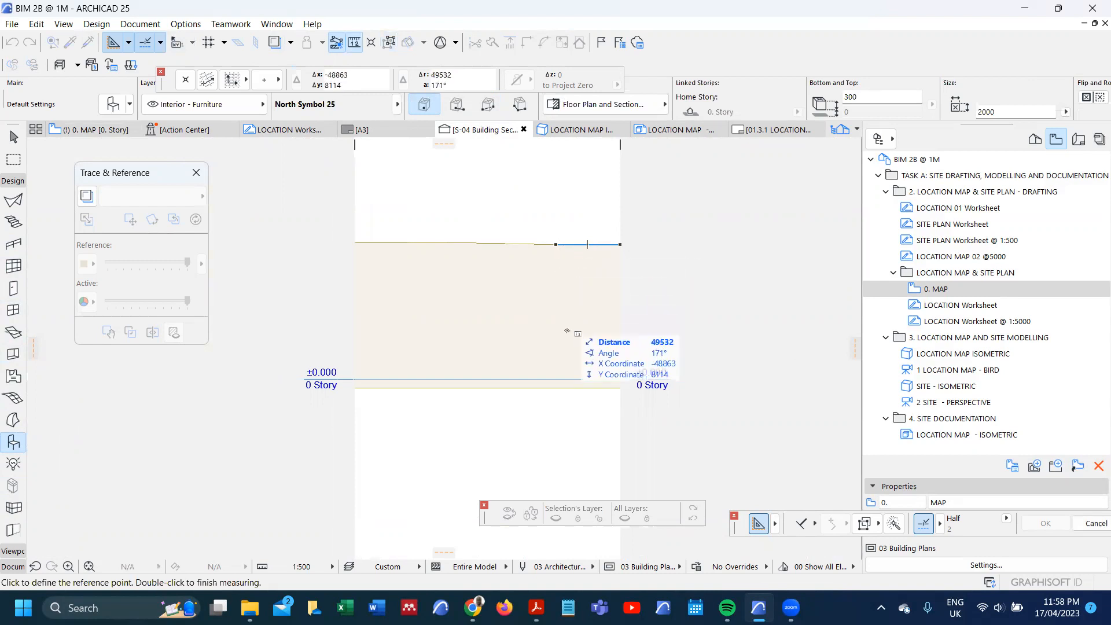
pyautogui.press('Escape')
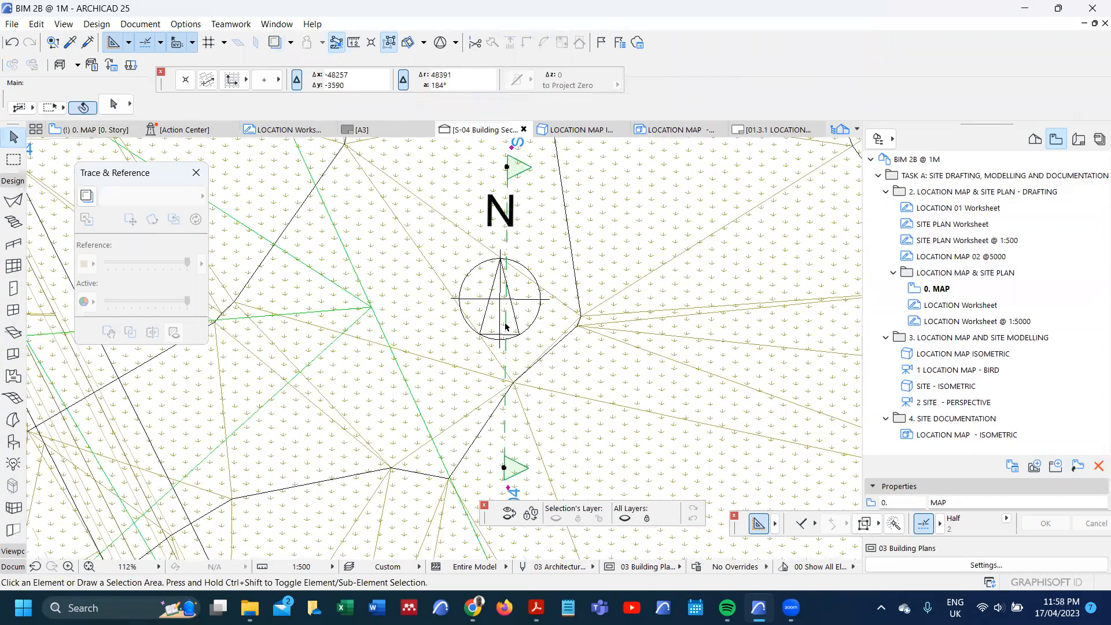
# Step: Set the north symbol's elevation to project zero to 24000 on the 0. MAP plan
pyautogui.click(540, 301)
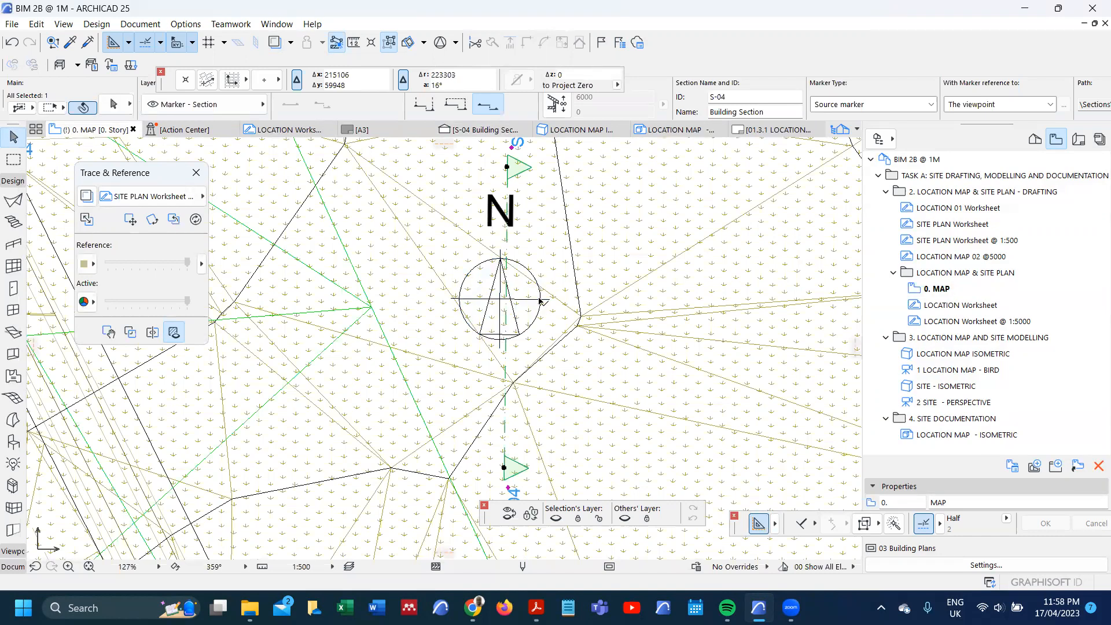
pyautogui.click(542, 310)
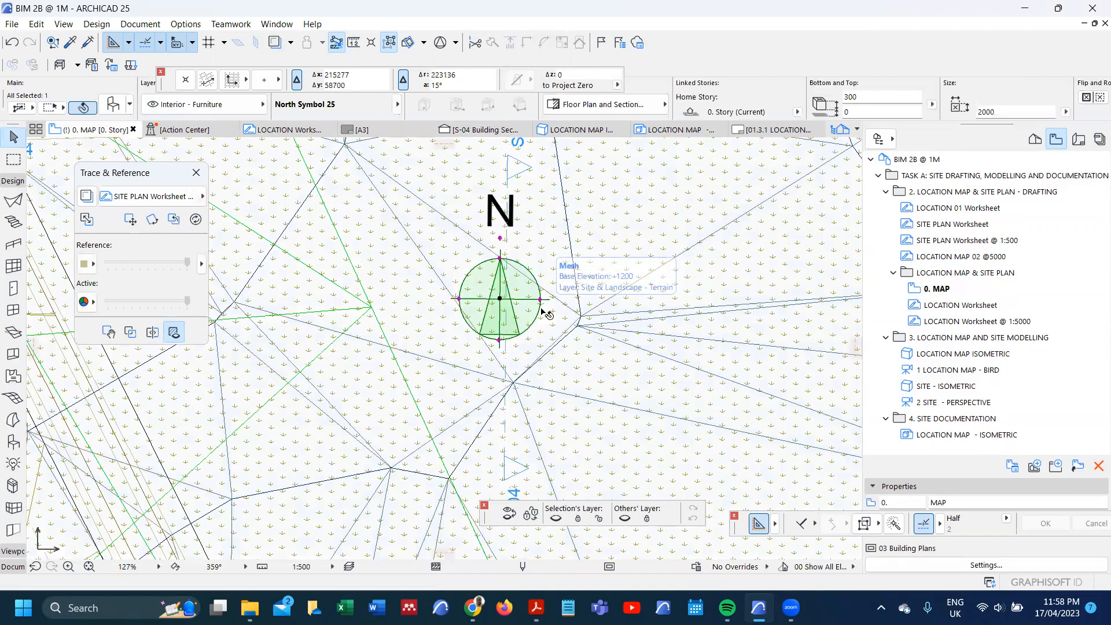
pyautogui.doubleClick(537, 310)
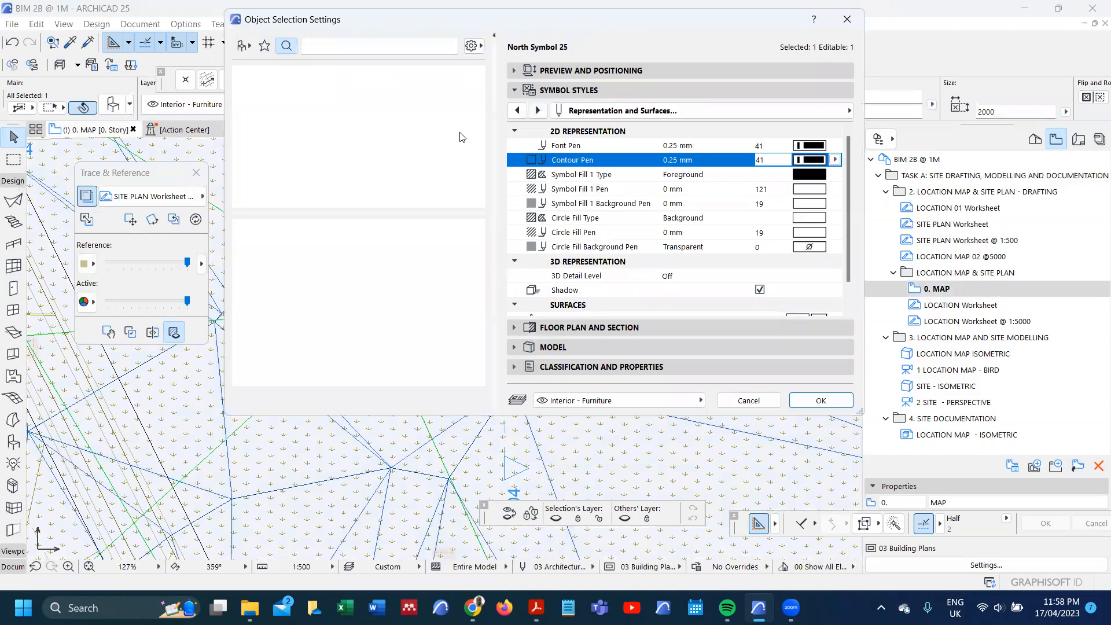
pyautogui.click(519, 71)
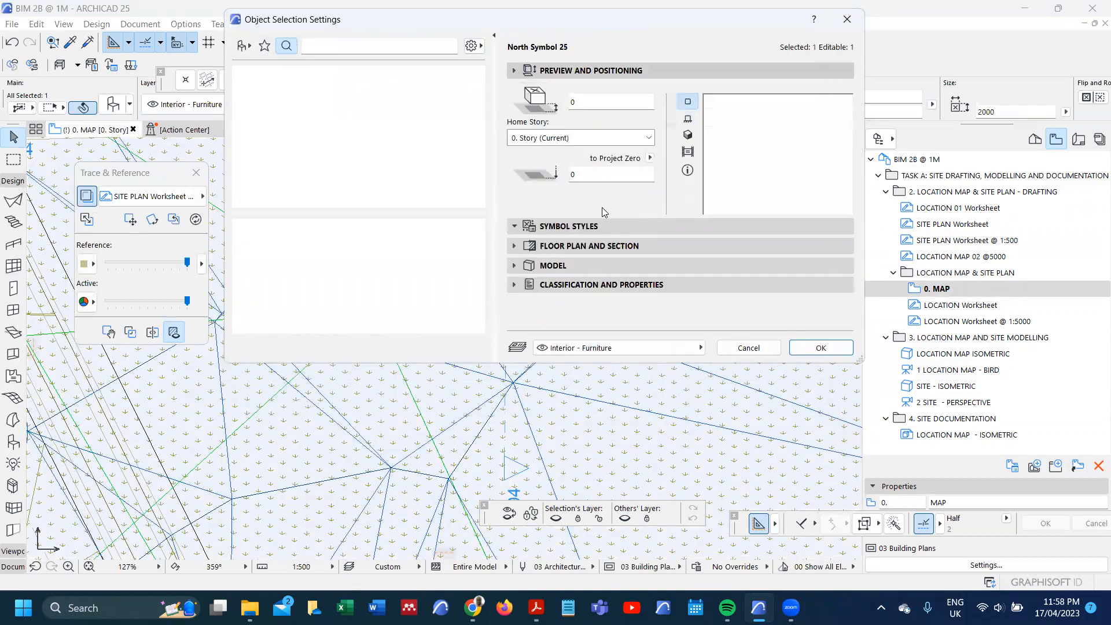
pyautogui.click(593, 176)
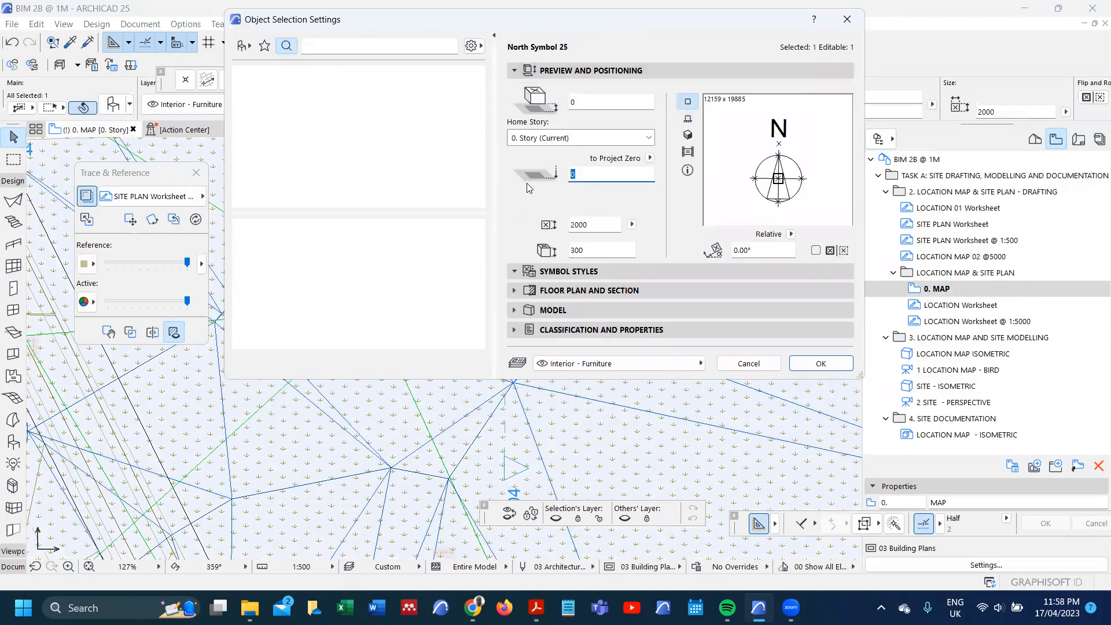
pyautogui.write('240')
pyautogui.click(820, 362)
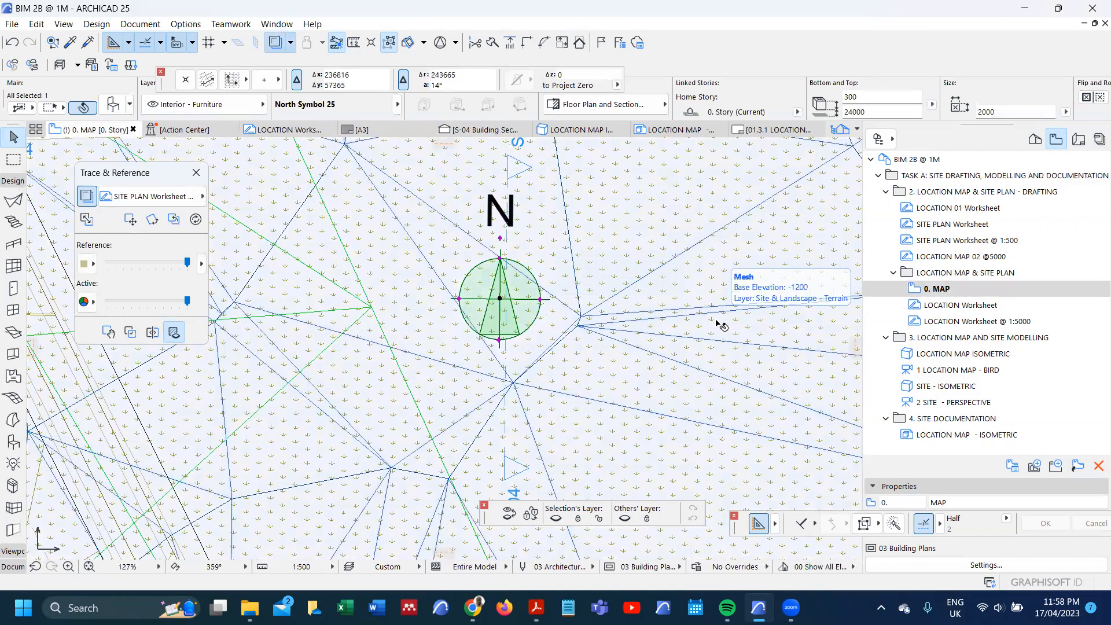
# Step: Examine the S-04 section for the raised north symbol above the terrain and return to the 0. MAP plan
pyautogui.press('F6')
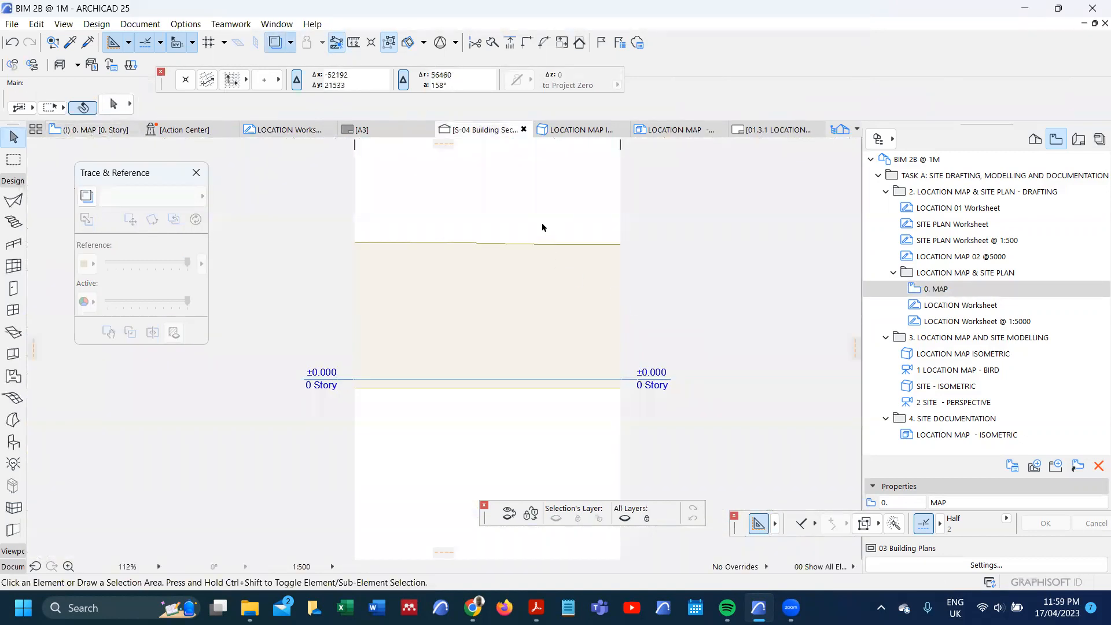
pyautogui.scroll(-3, 506, 304)
pyautogui.scroll(-4, 506, 303)
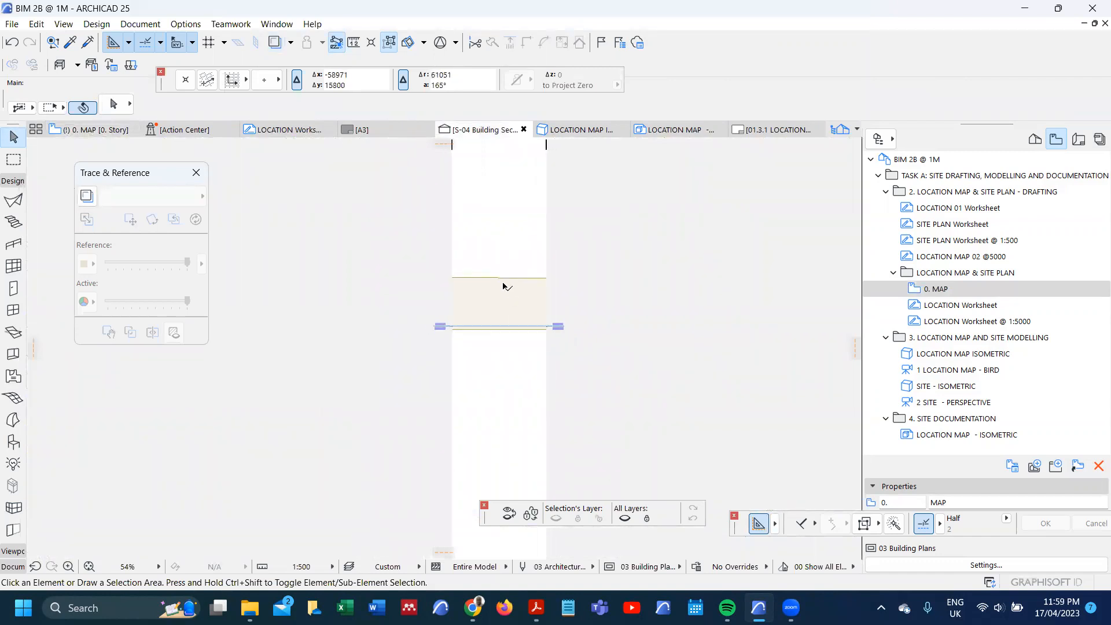
pyautogui.scroll(-3, 449, 322)
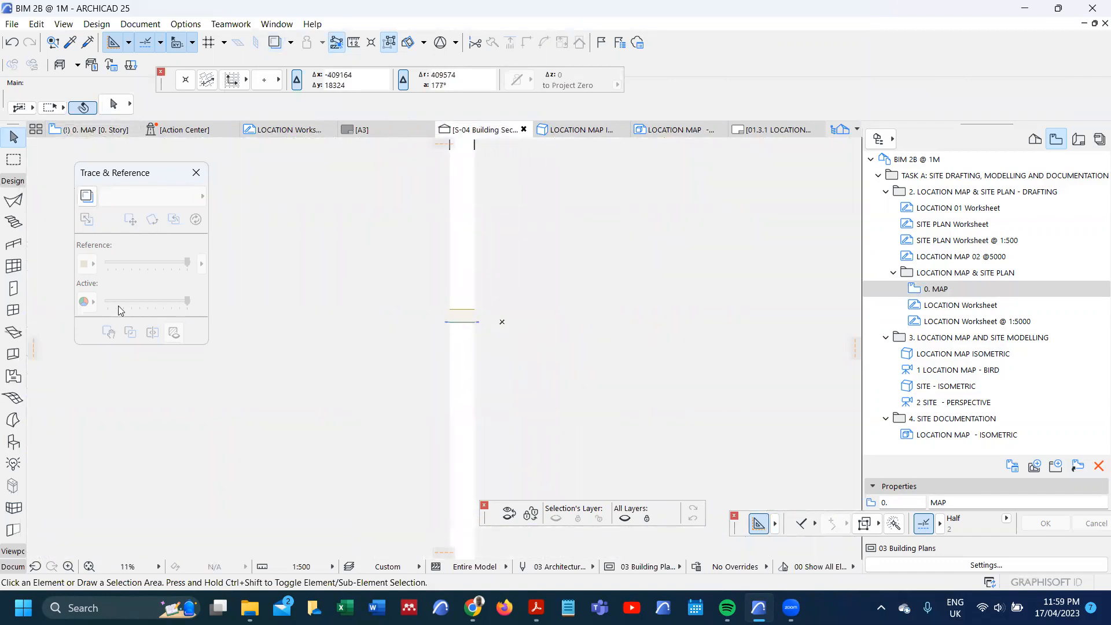
pyautogui.click(15, 443)
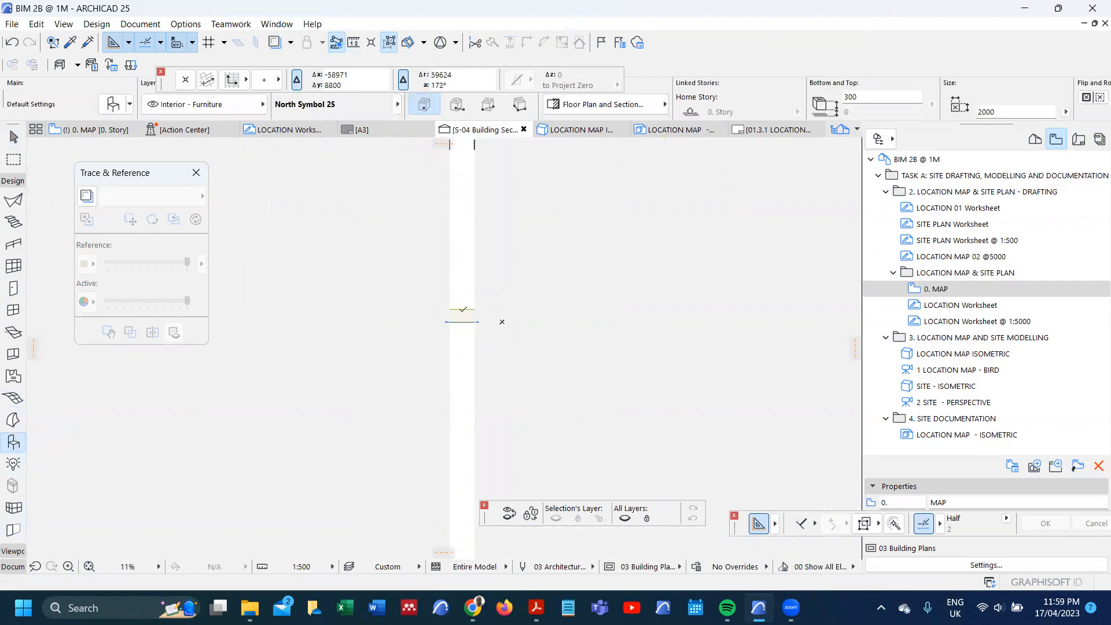
pyautogui.press('Escape')
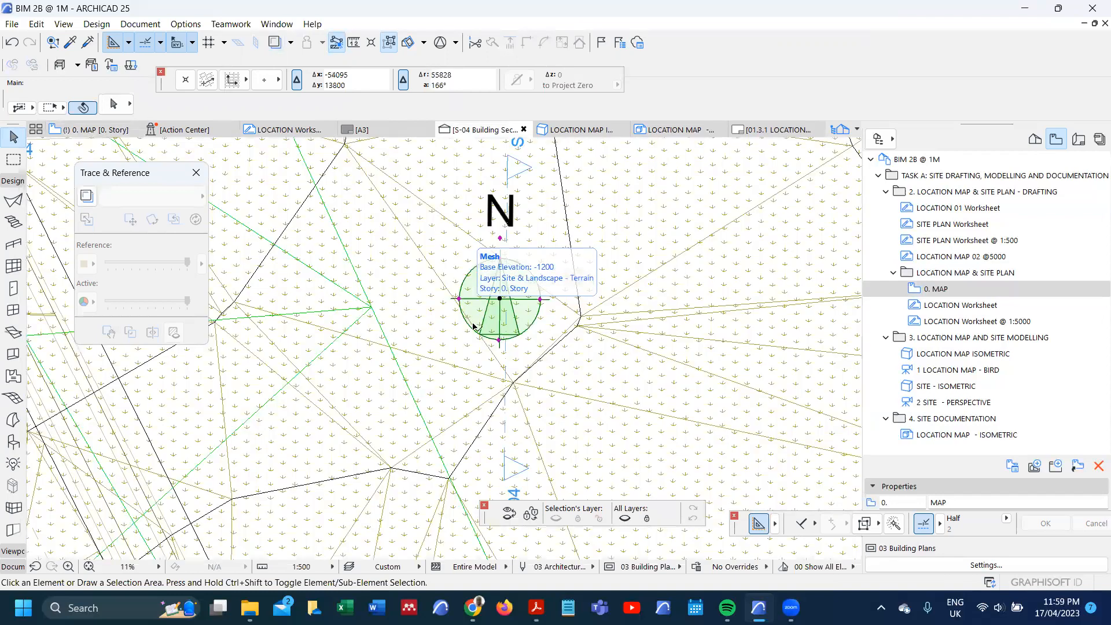
# Step: Set the 3D detail level of the north symbol on the 0. MAP plan to Detailed
pyautogui.click(473, 327)
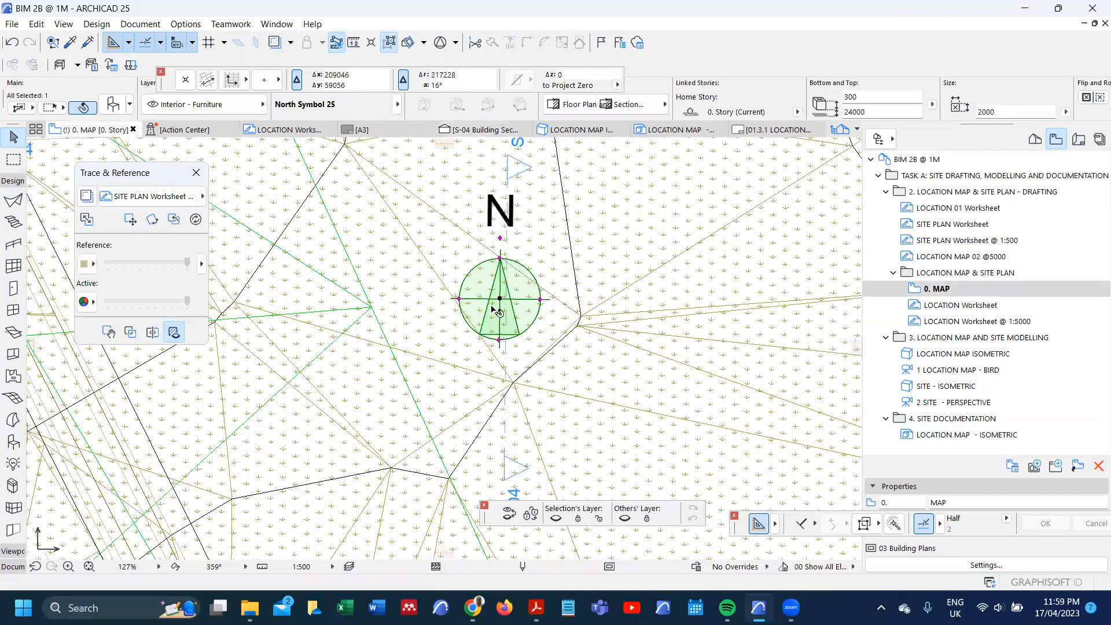
pyautogui.doubleClick(494, 311)
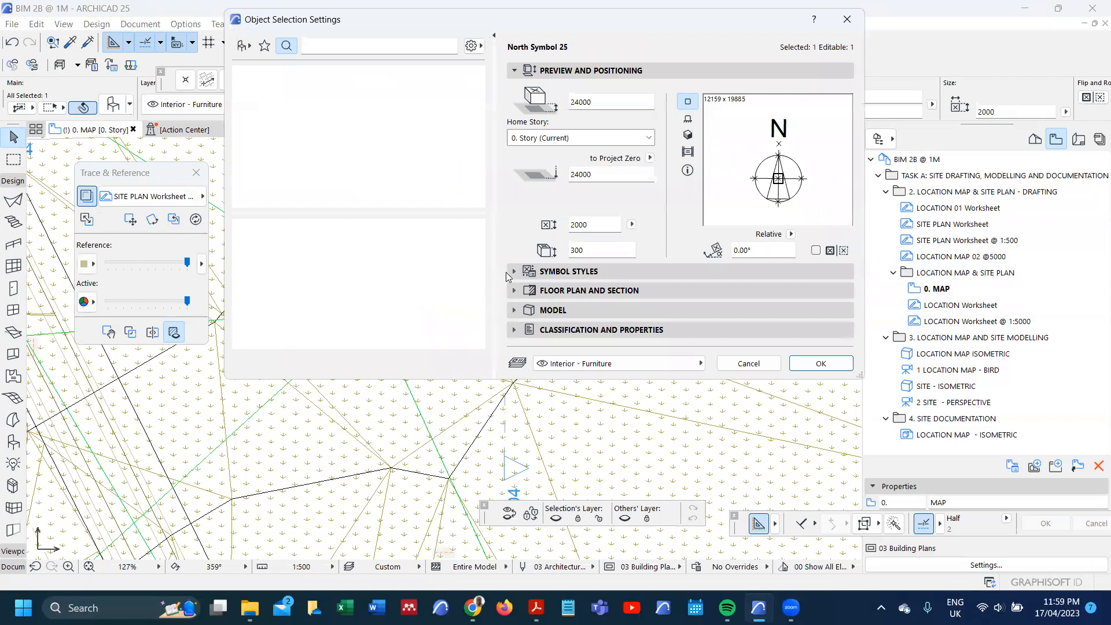
pyautogui.click(524, 111)
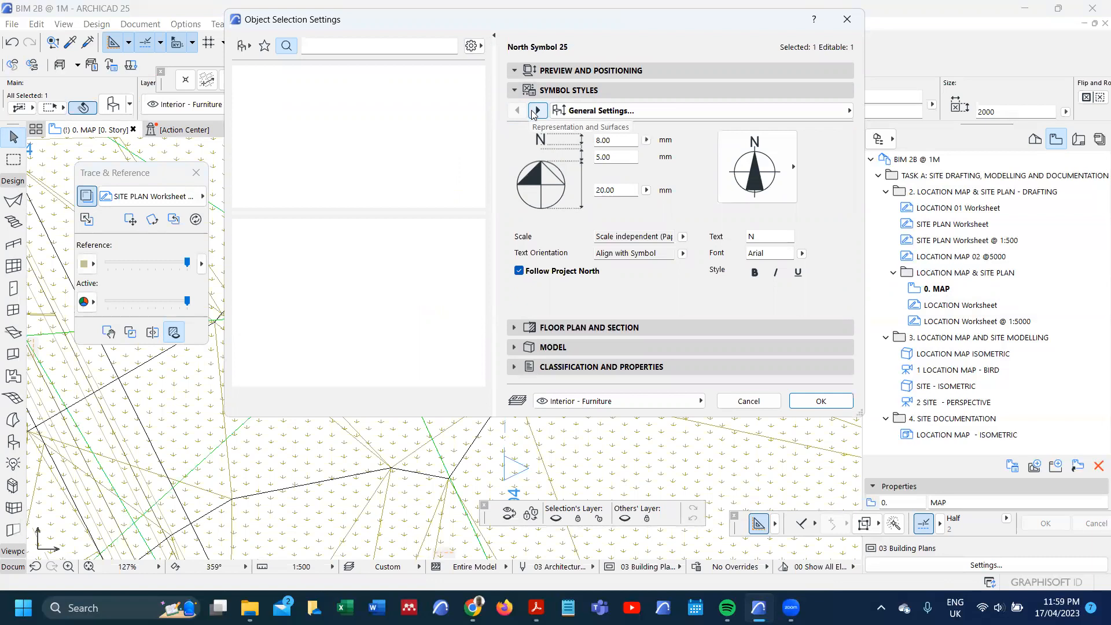
pyautogui.click(537, 110)
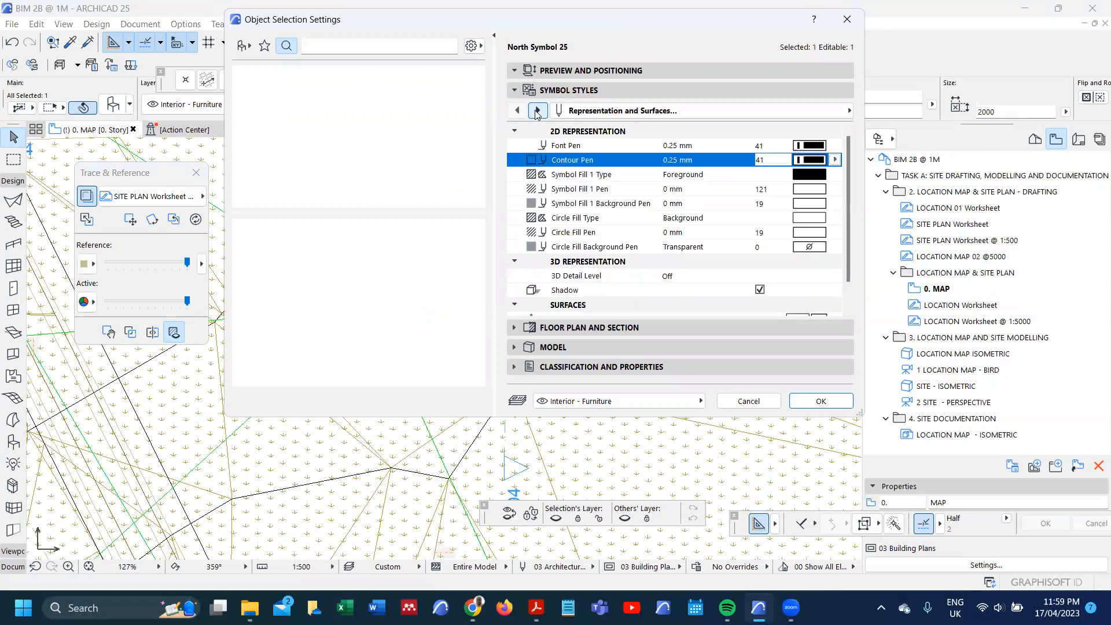
pyautogui.click(684, 279)
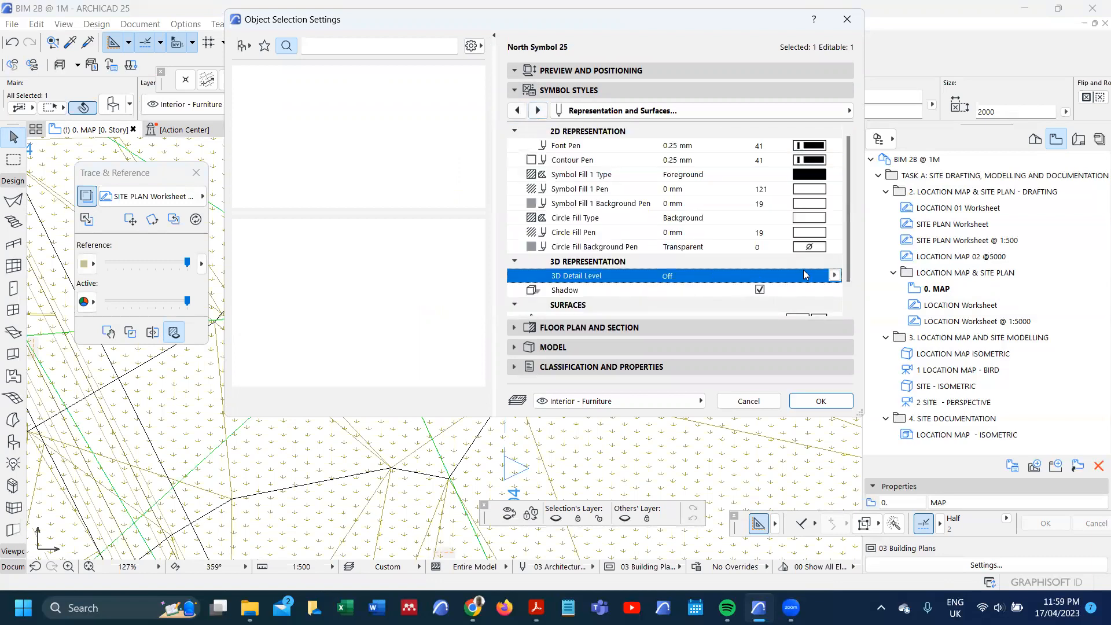
pyautogui.click(835, 278)
pyautogui.click(862, 281)
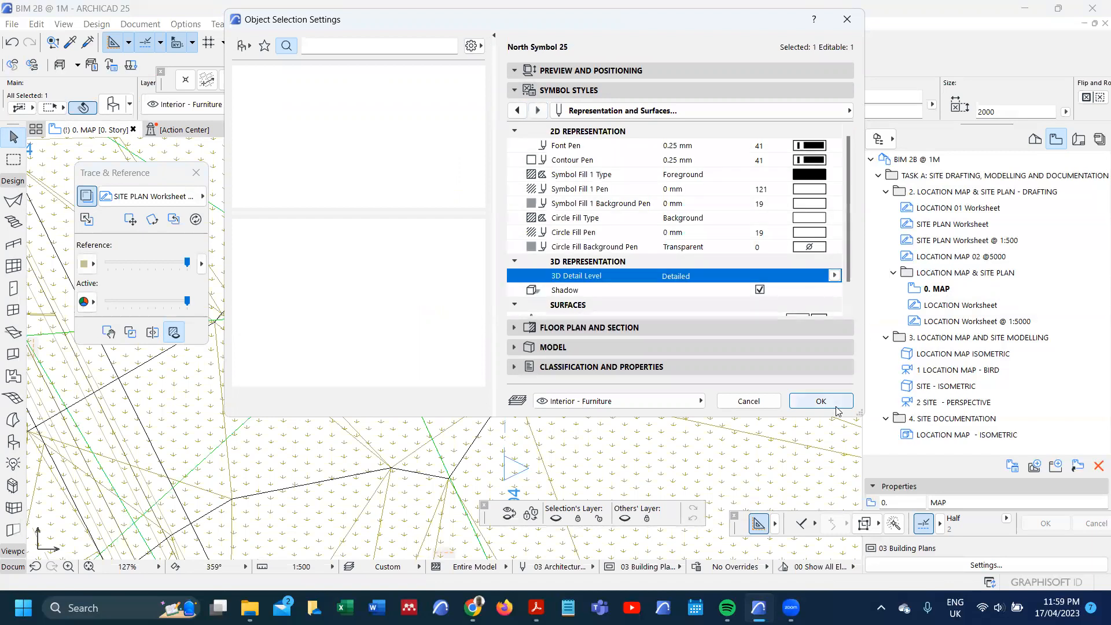
pyautogui.click(818, 402)
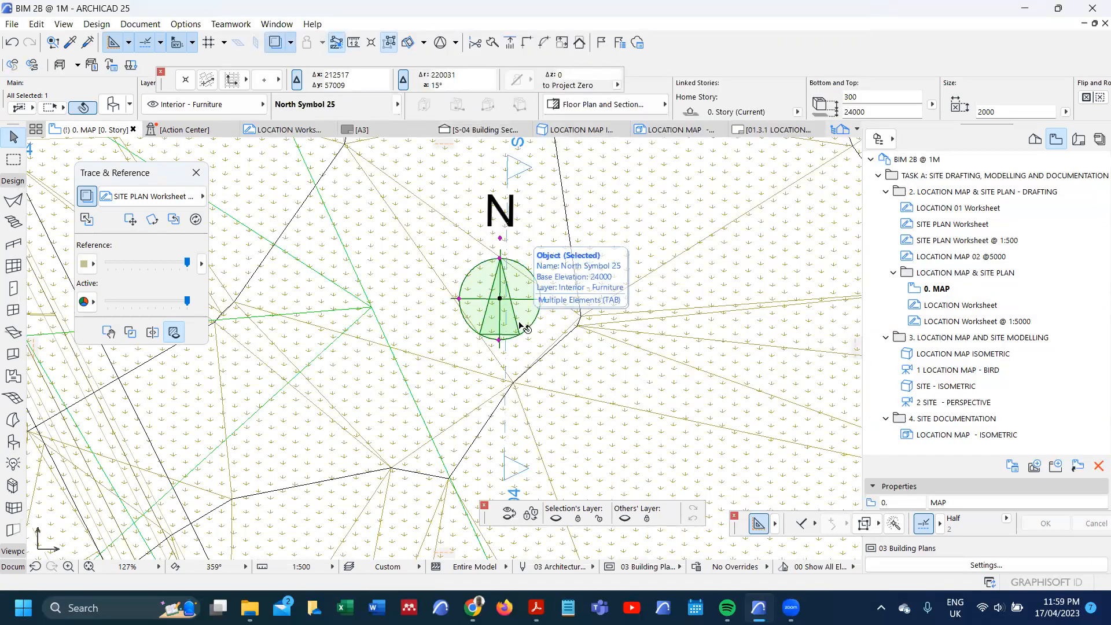
# Step: Move the north symbol vertically down about 4976 in the S-04 section so that its base sits on the terrain surface
pyautogui.press('F6')
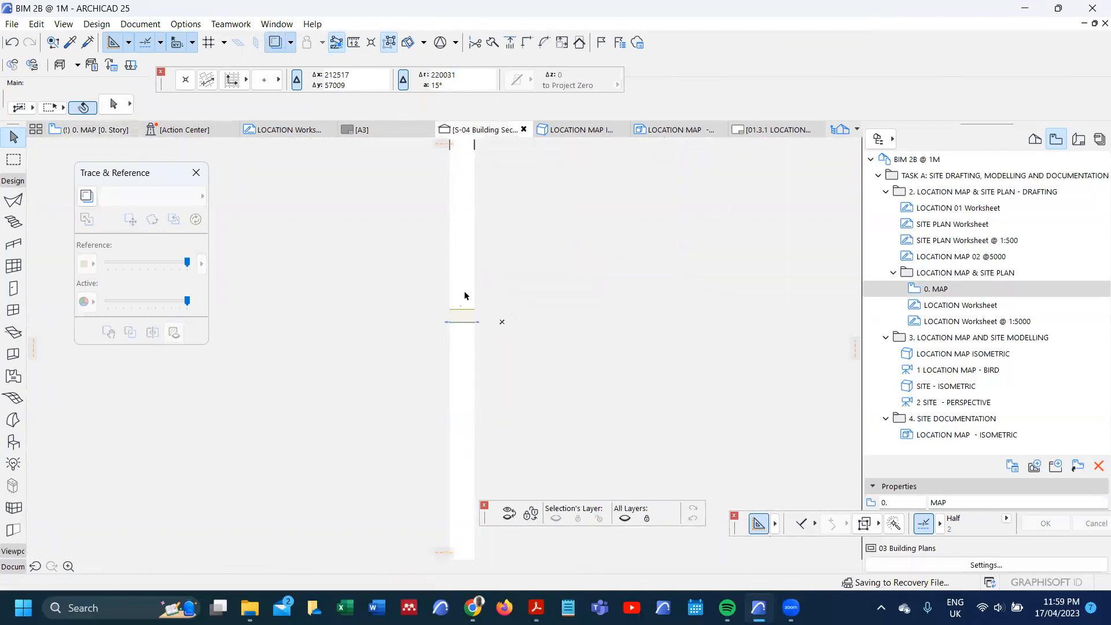
pyautogui.scroll(10, 464, 301)
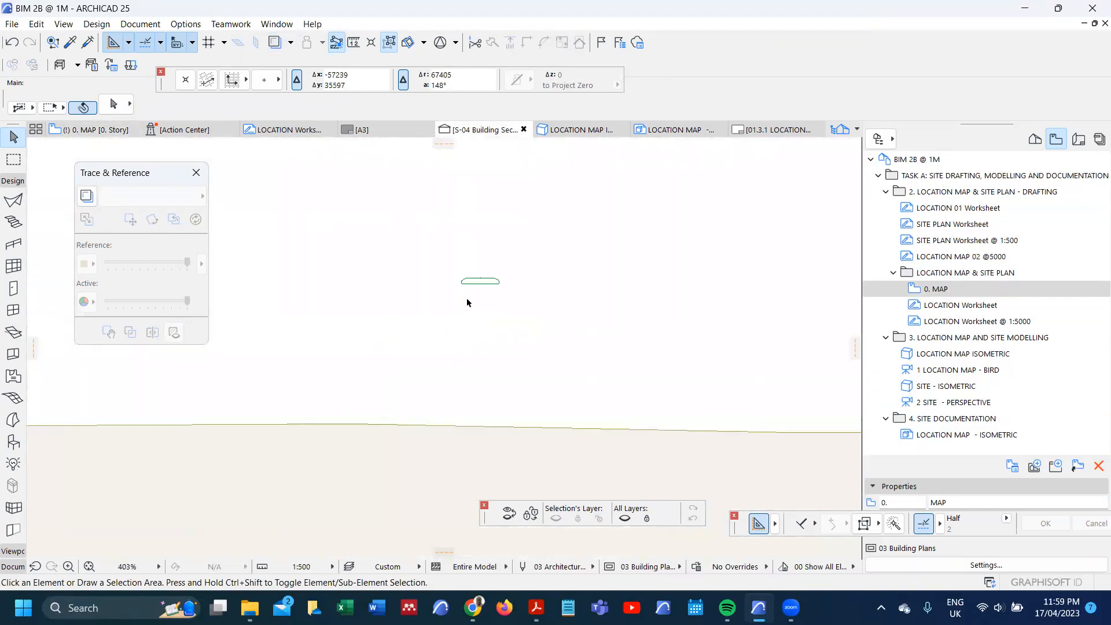
pyautogui.click(486, 276)
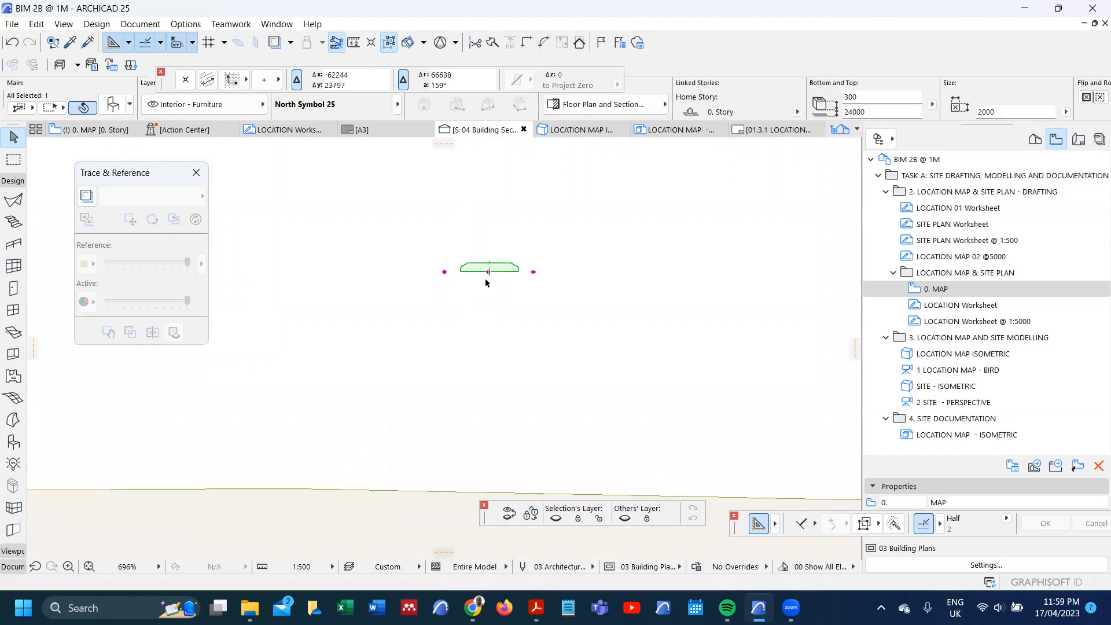
pyautogui.hotkey('ctrl', 'd')
pyautogui.click(489, 272)
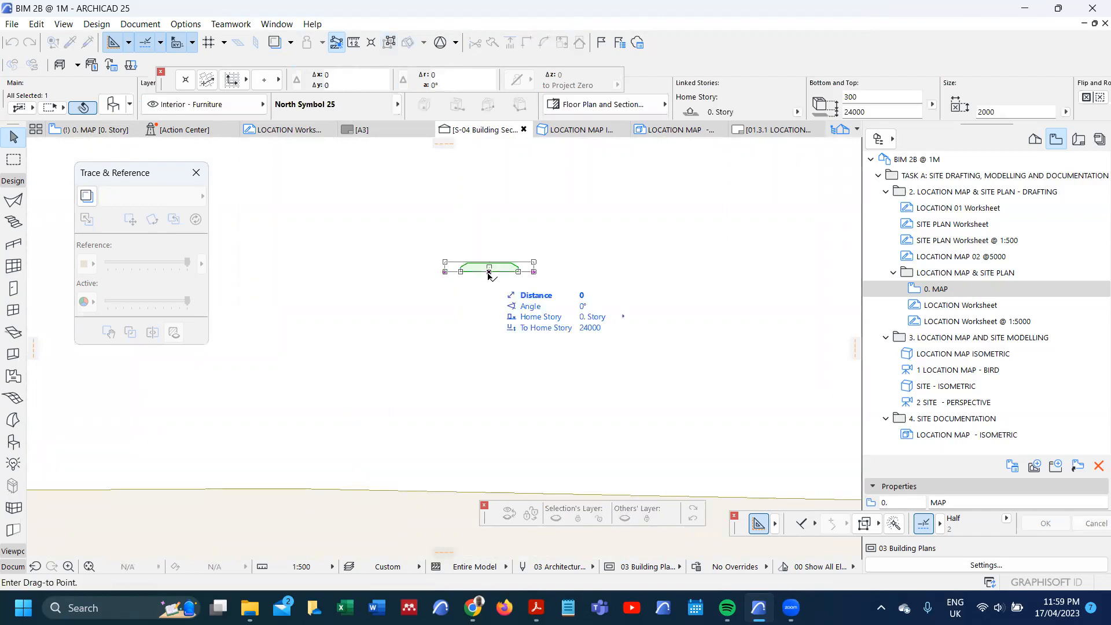
pyautogui.scroll(-2, 489, 270)
pyautogui.scroll(2, 486, 369)
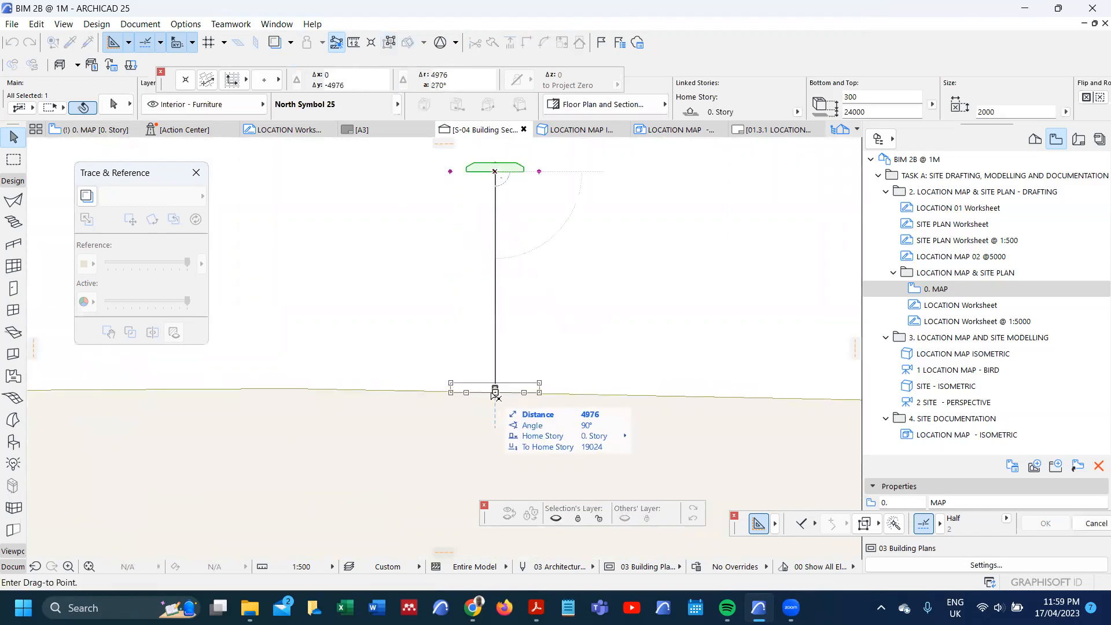
pyautogui.click(496, 393)
pyautogui.scroll(3, 508, 398)
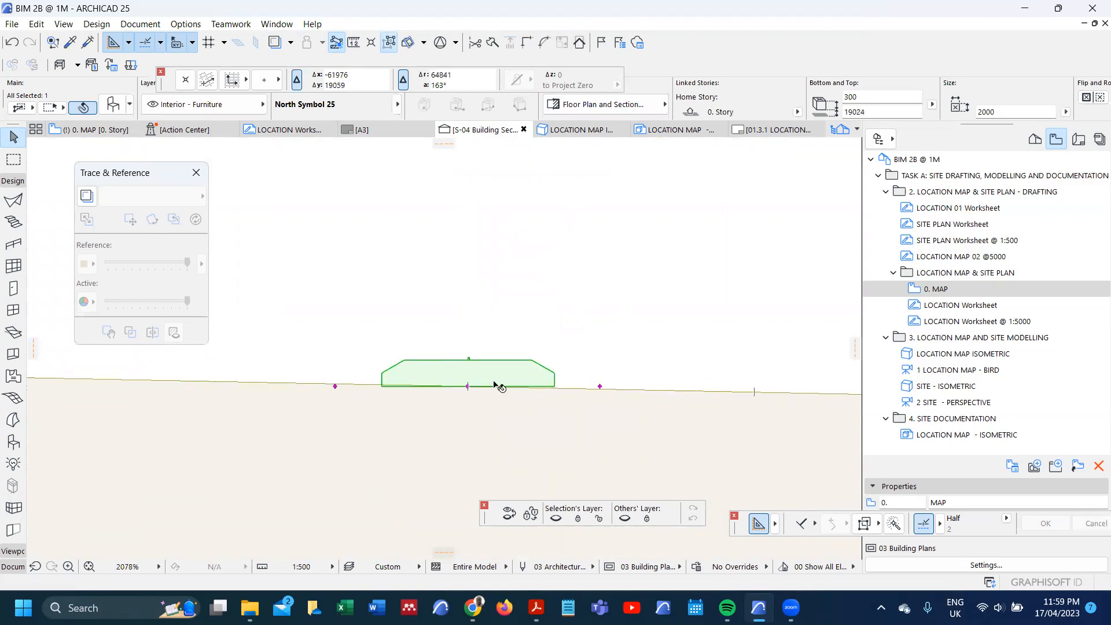
pyautogui.click(485, 331)
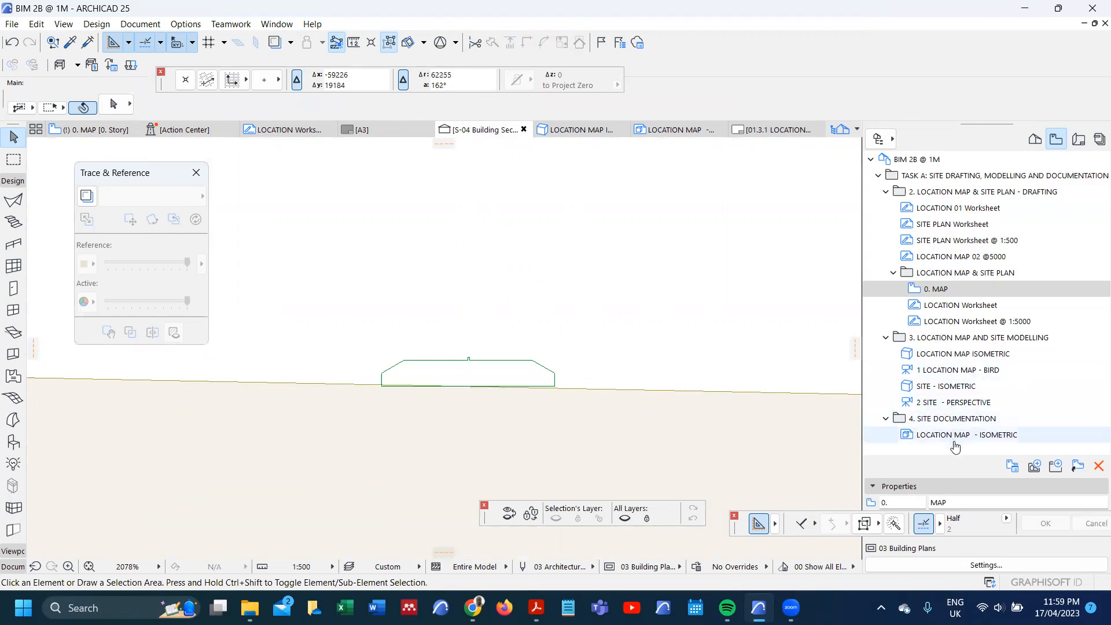
# Step: Examine the north symbol on the terrain in the LOCATION MAP ISOMETRIC 3D view
pyautogui.doubleClick(971, 358)
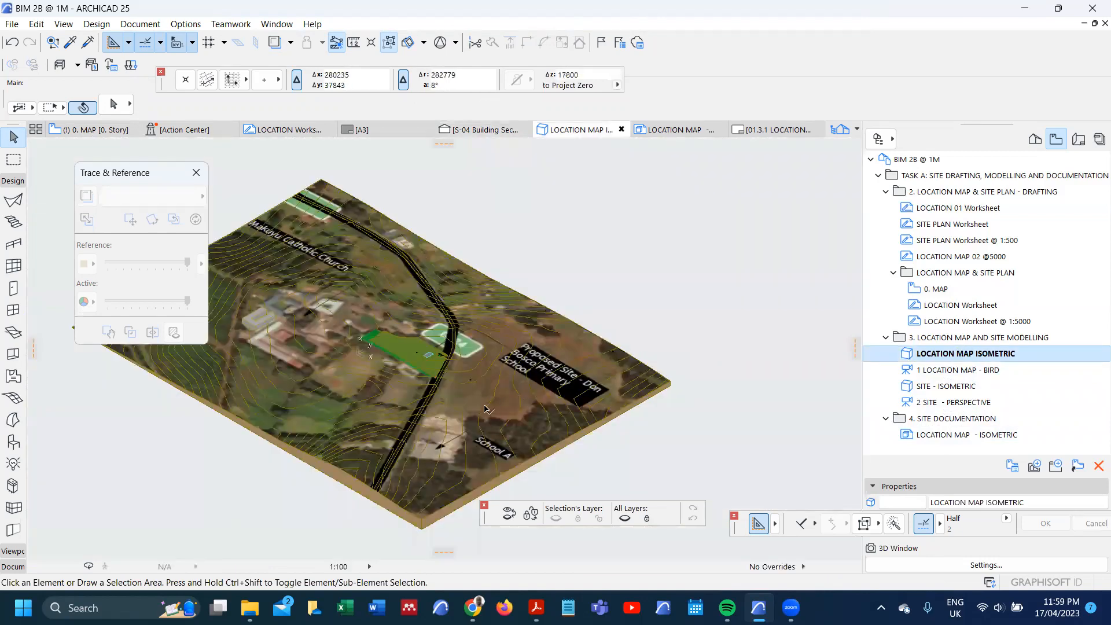
pyautogui.scroll(5, 445, 385)
pyautogui.scroll(3, 463, 382)
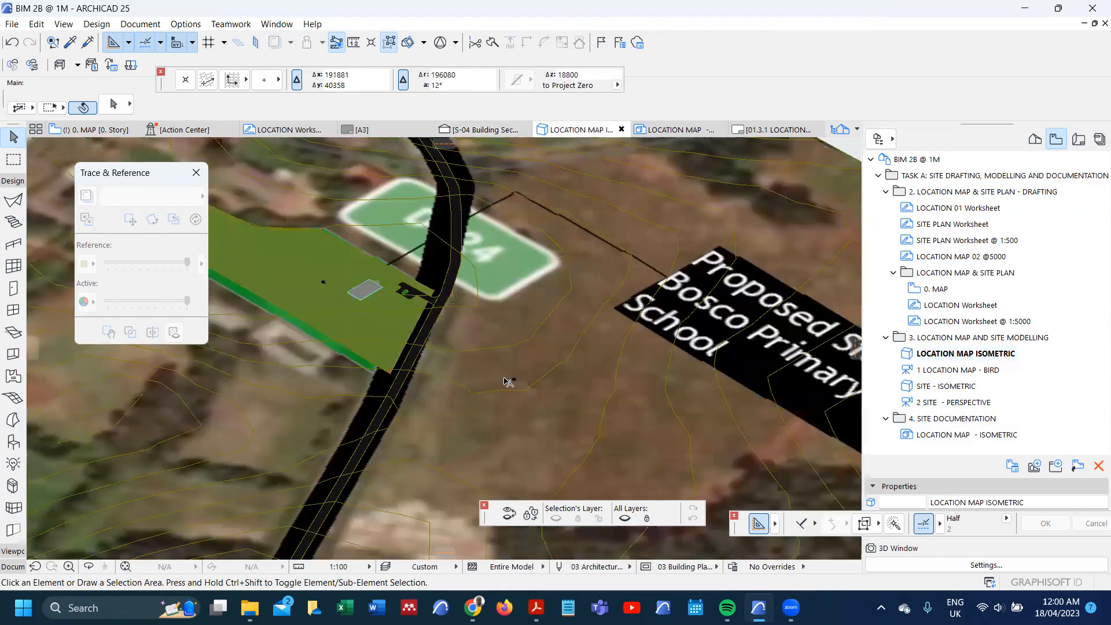
pyautogui.scroll(5, 538, 381)
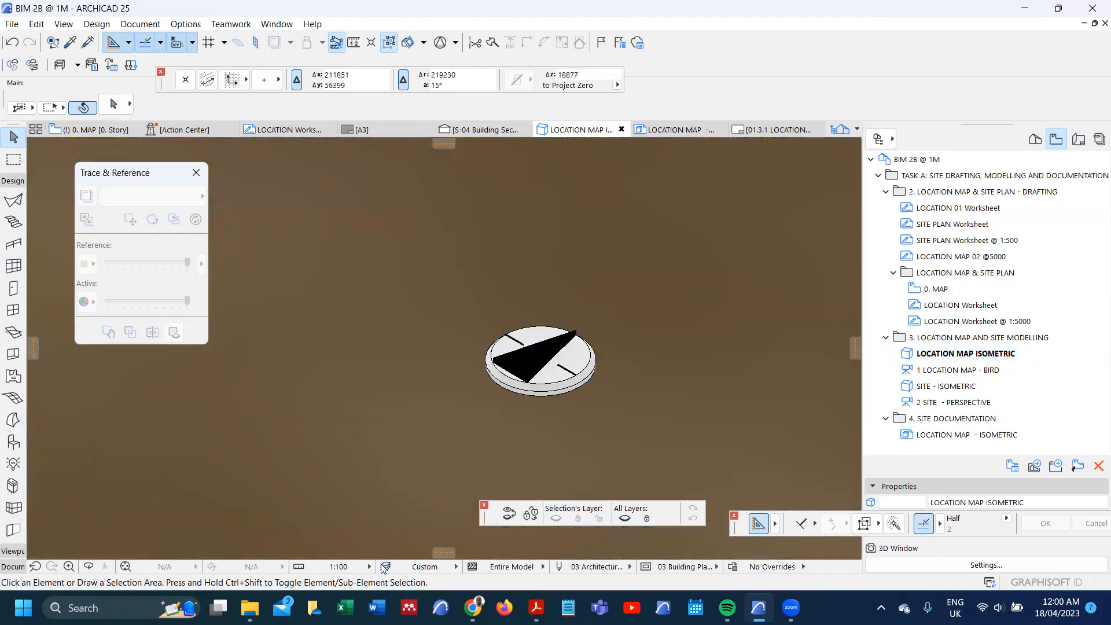
# Step: Open the LOCATION MAP - ISOMETRIC document and show the preview and positioning settings of its north symbol
pyautogui.doubleClick(963, 435)
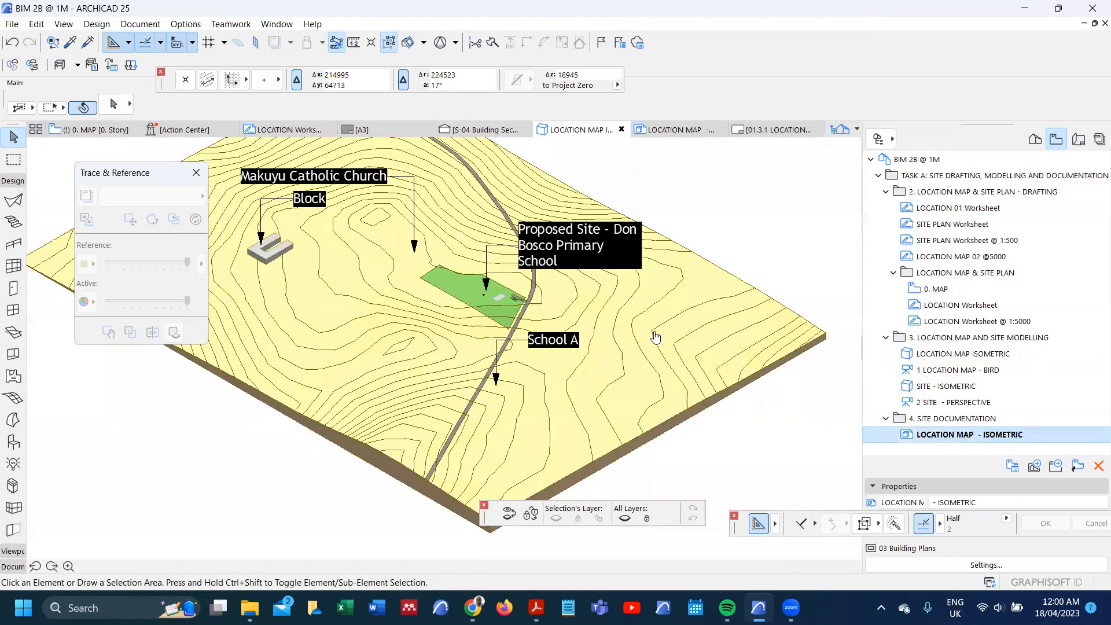
pyautogui.scroll(10, 590, 335)
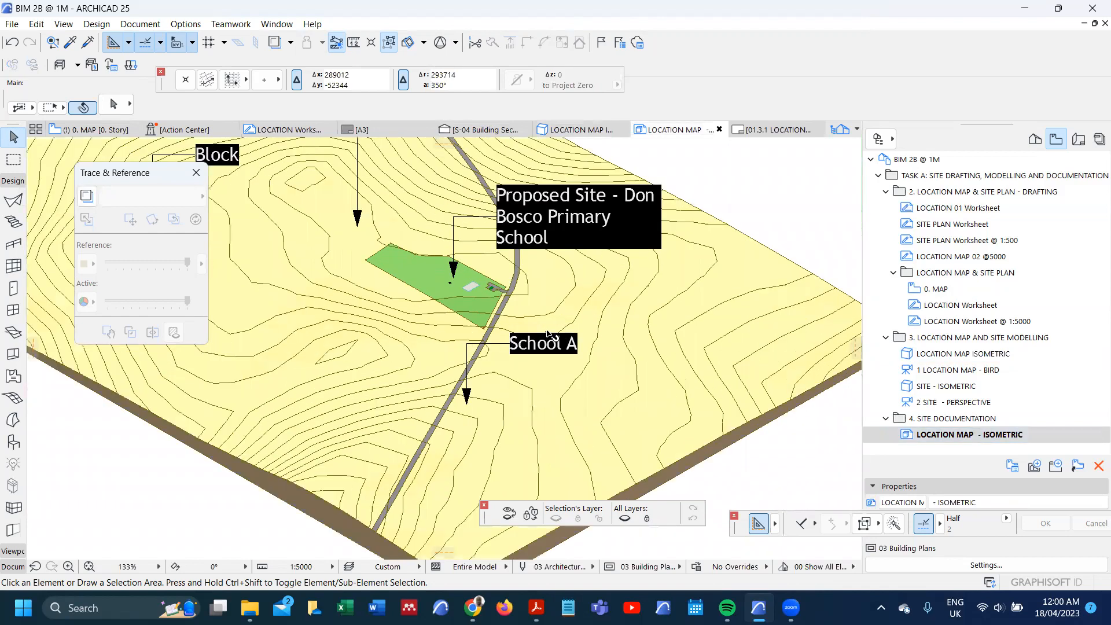
pyautogui.scroll(3, 522, 343)
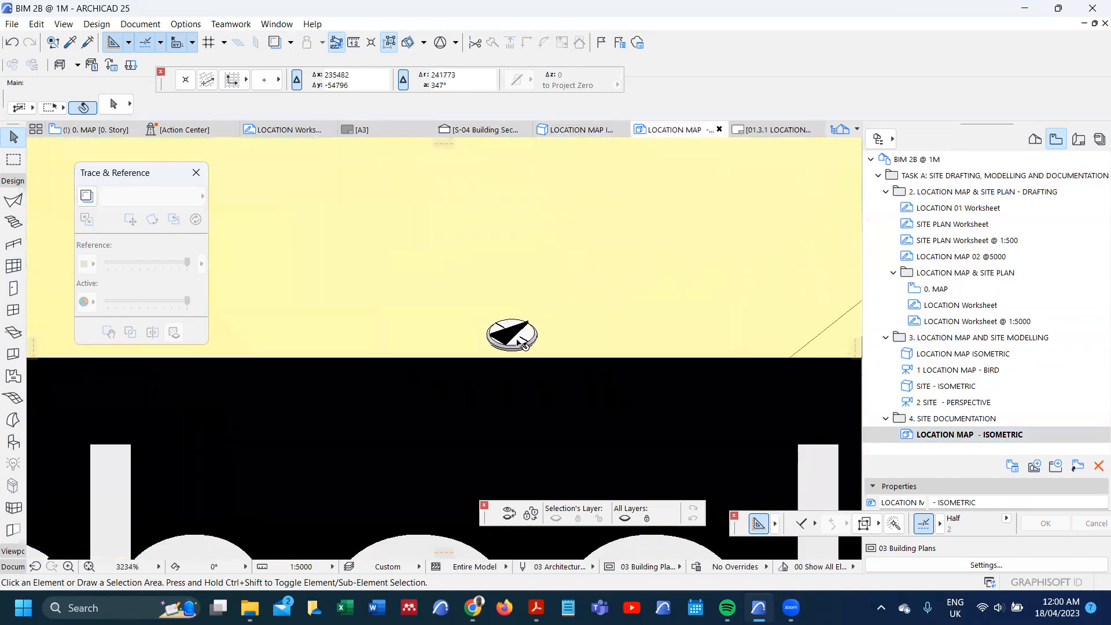
pyautogui.click(522, 342)
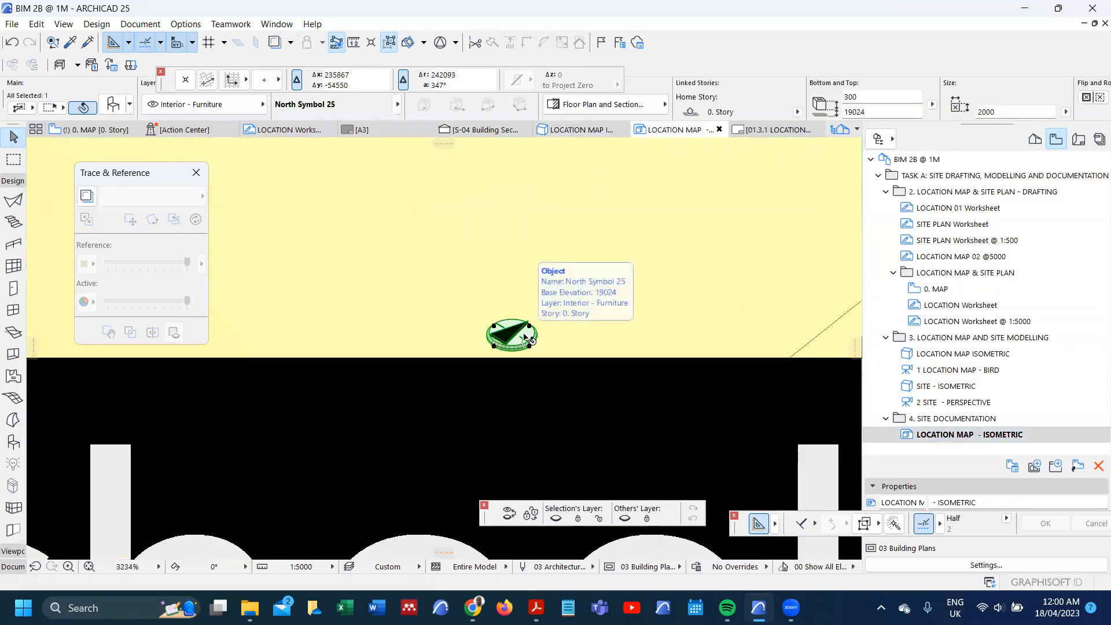
pyautogui.doubleClick(525, 339)
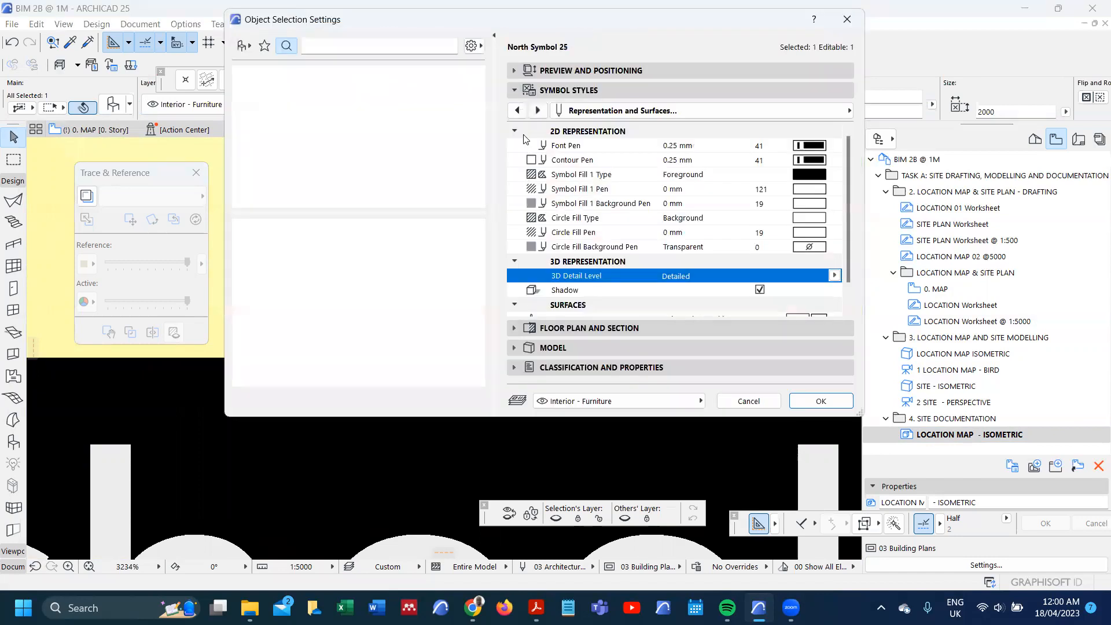
pyautogui.click(514, 72)
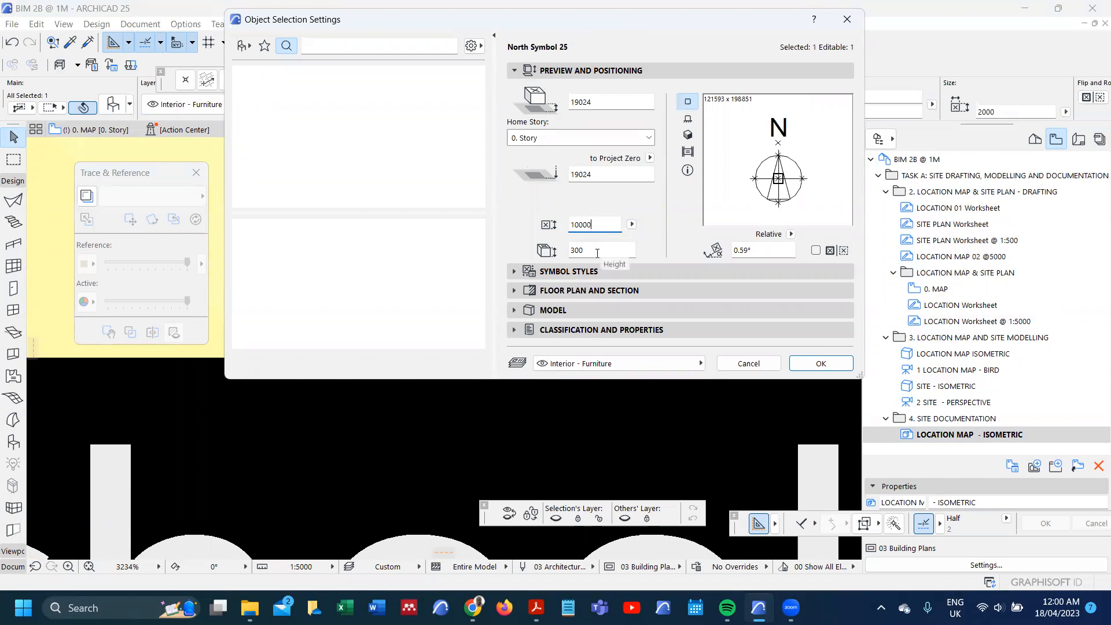
# Step: Set the size of the north symbol to 10000 in the LOCATION MAP - ISOMETRIC document
pyautogui.click(821, 363)
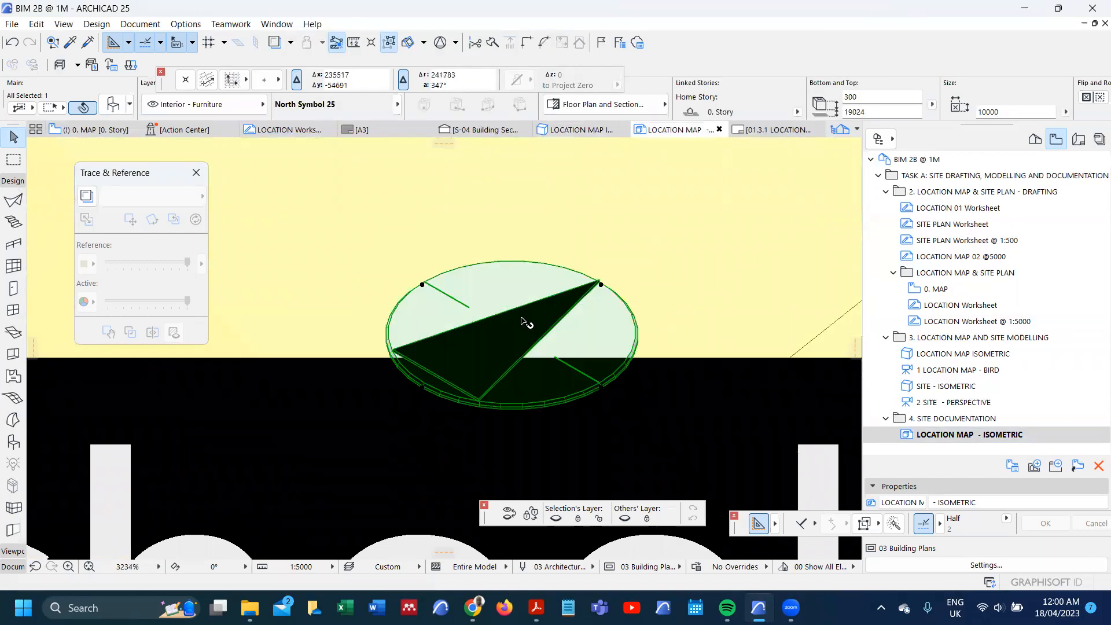
pyautogui.scroll(-5, 526, 302)
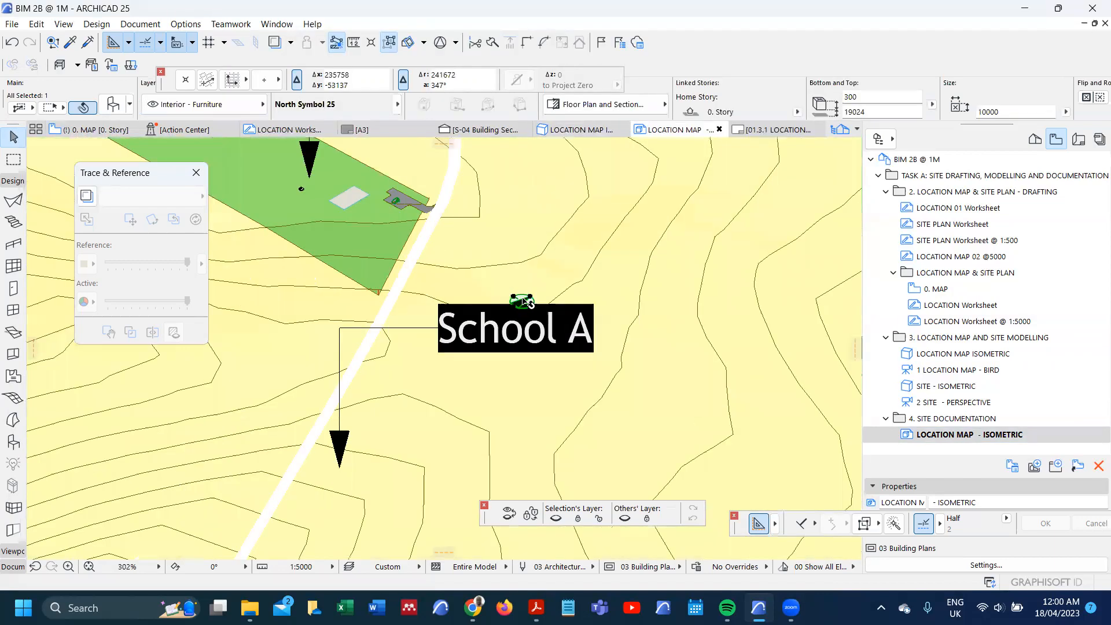
pyautogui.scroll(-3, 525, 302)
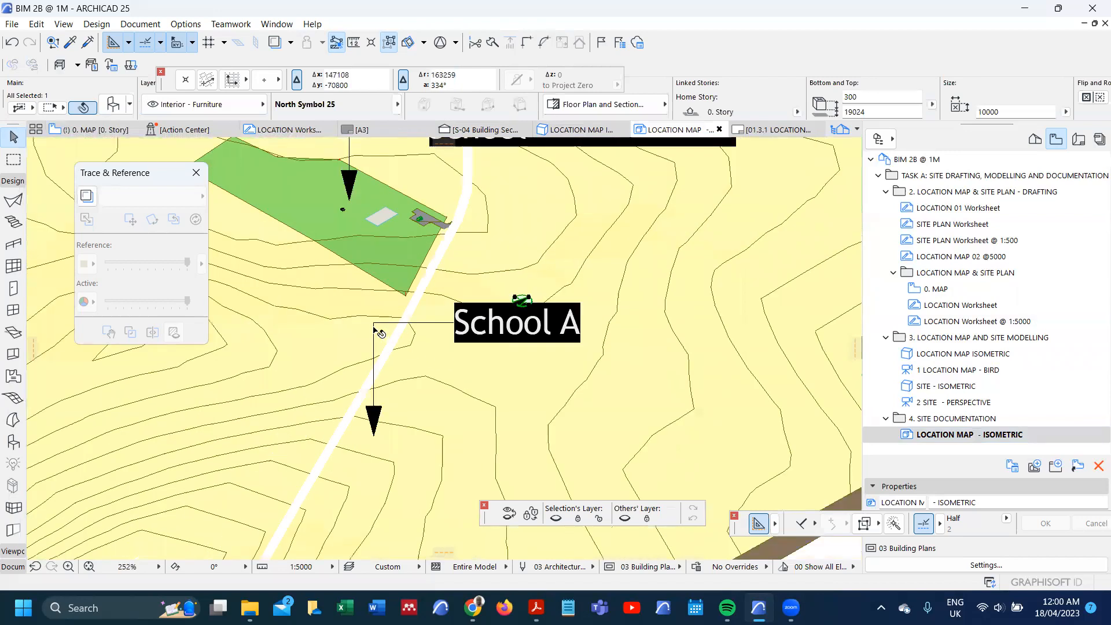
# Step: Move the School A label and its leader straight down so the text clears the north symbol
pyautogui.click(377, 325)
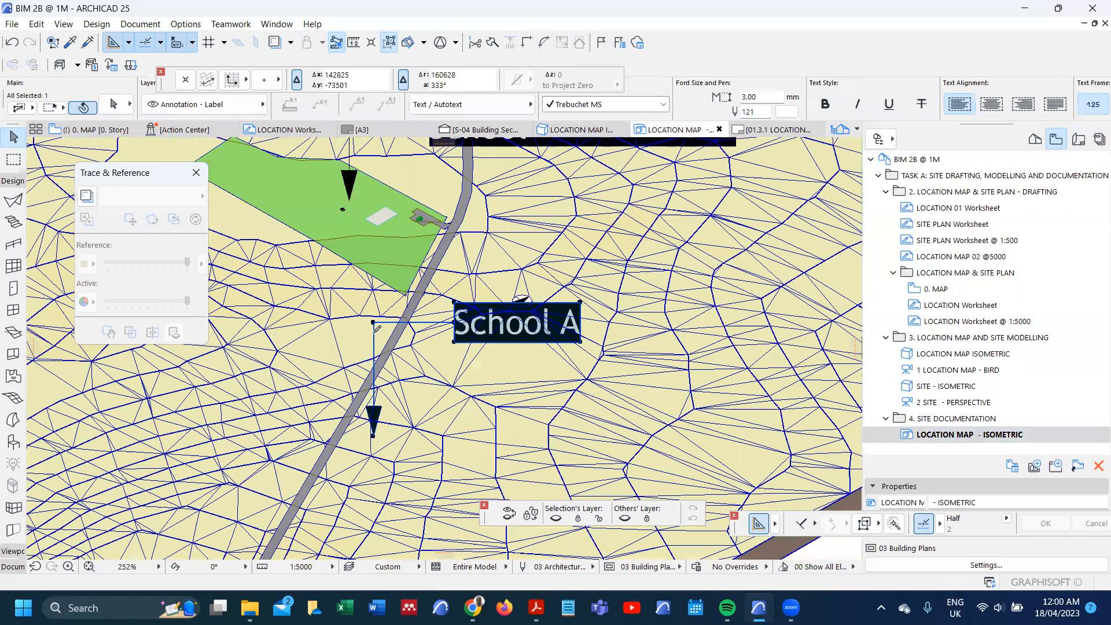
pyautogui.click(373, 323)
pyautogui.click(373, 348)
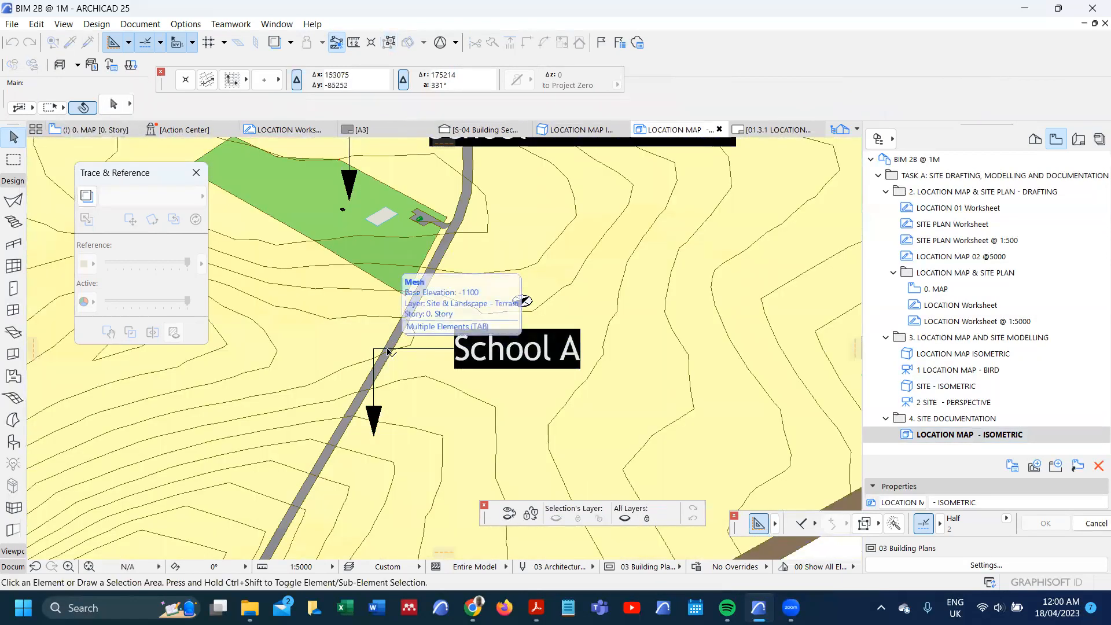
# Step: Redefine the saved LOCATION MAP - ISOMETRIC view with the current window settings
pyautogui.scroll(-6, 388, 351)
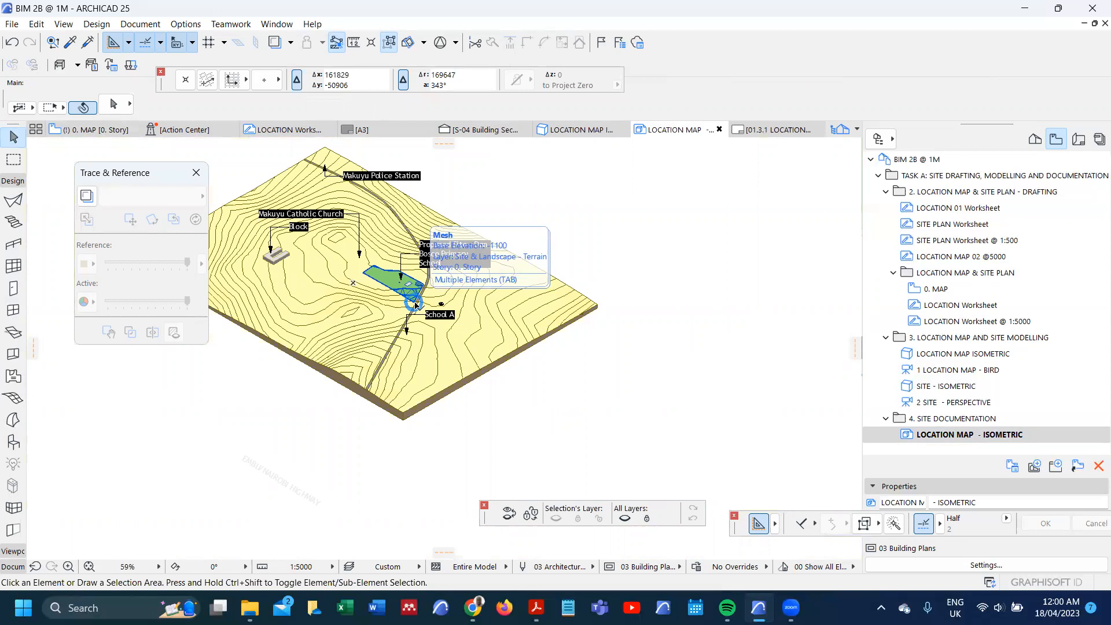
pyautogui.rightClick(928, 439)
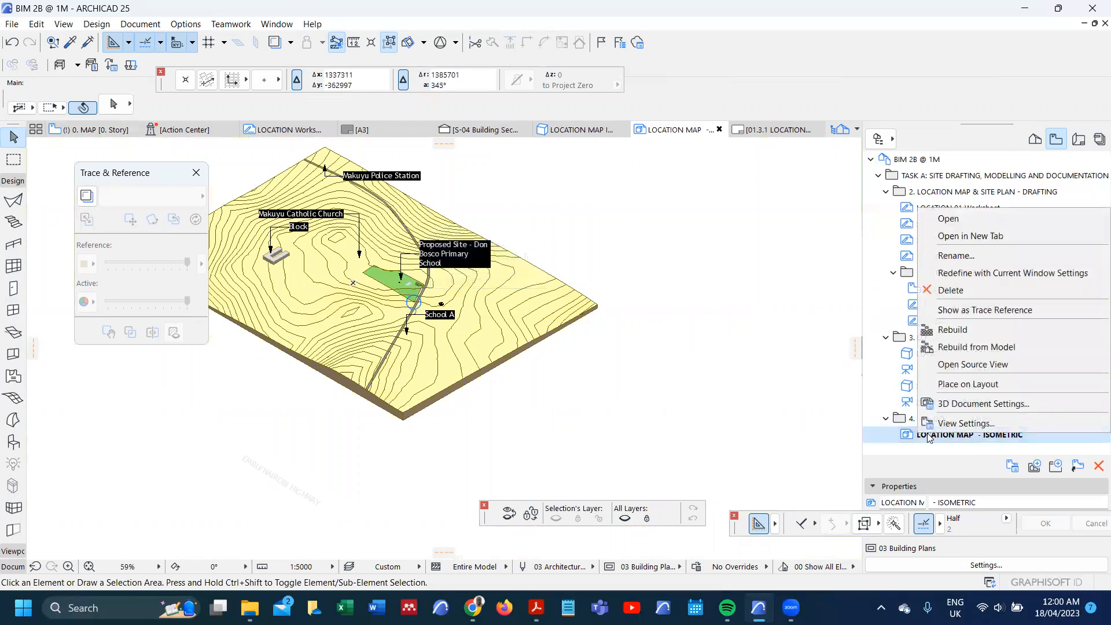
pyautogui.click(976, 270)
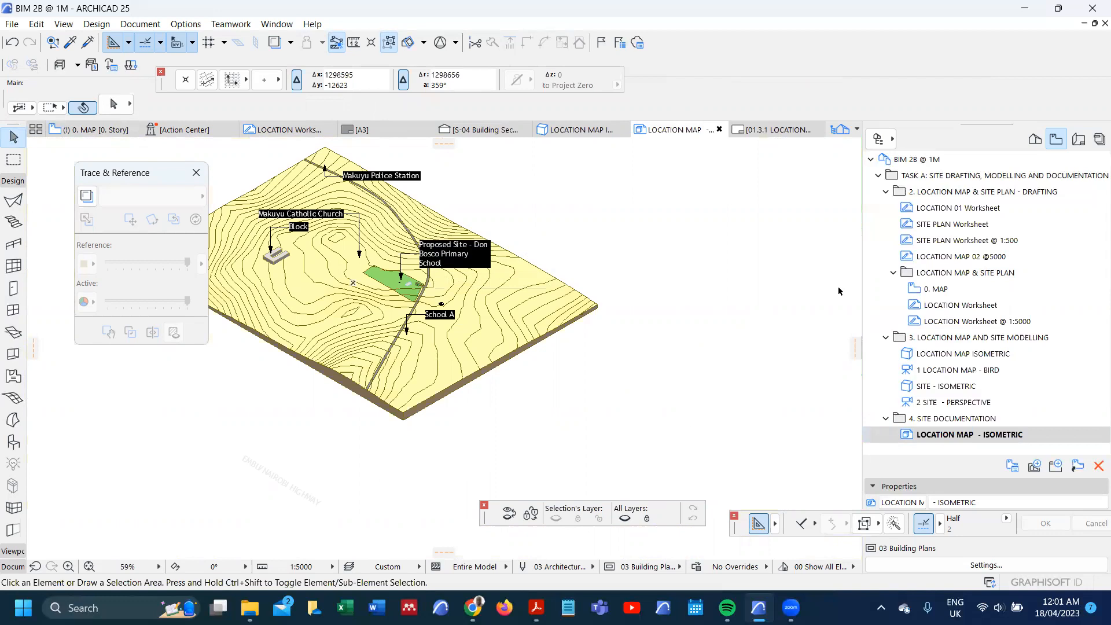
# Step: Create a 3D document from the 1 LOCATION MAP - BIRD view with reference ID LOCATION MAP and name PERSPECTIVE
pyautogui.doubleClick(978, 370)
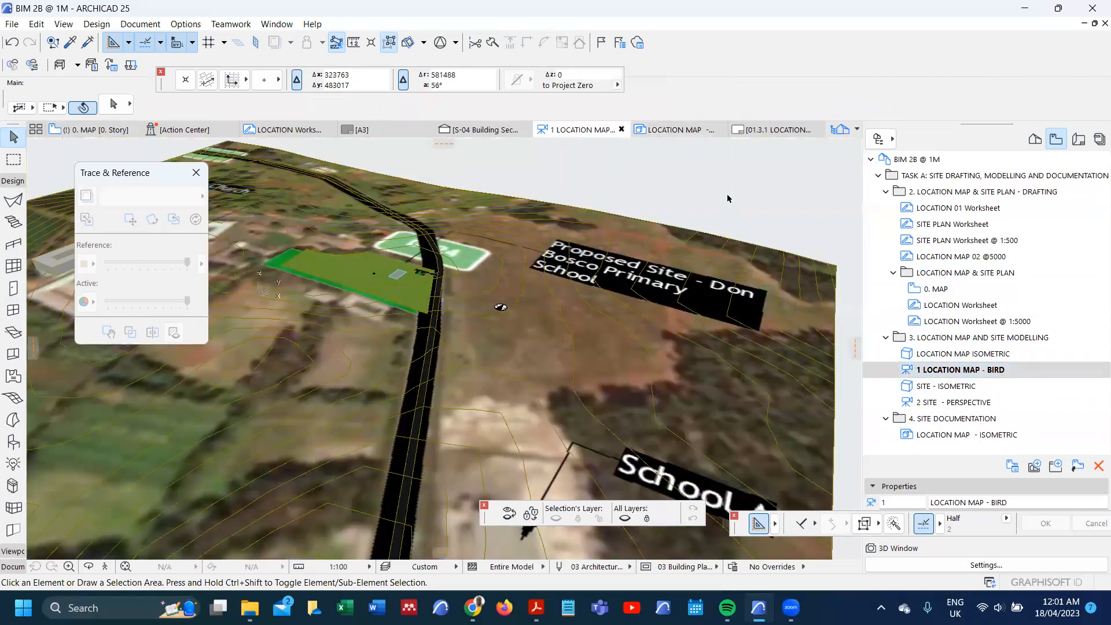
pyautogui.rightClick(727, 199)
pyautogui.click(773, 284)
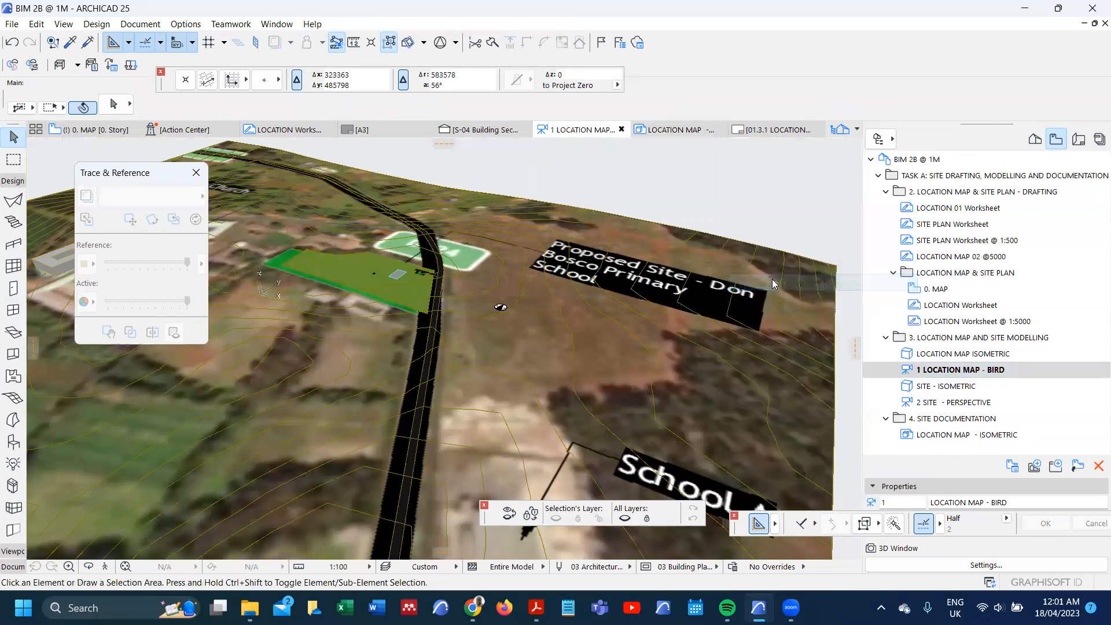
pyautogui.click(609, 206)
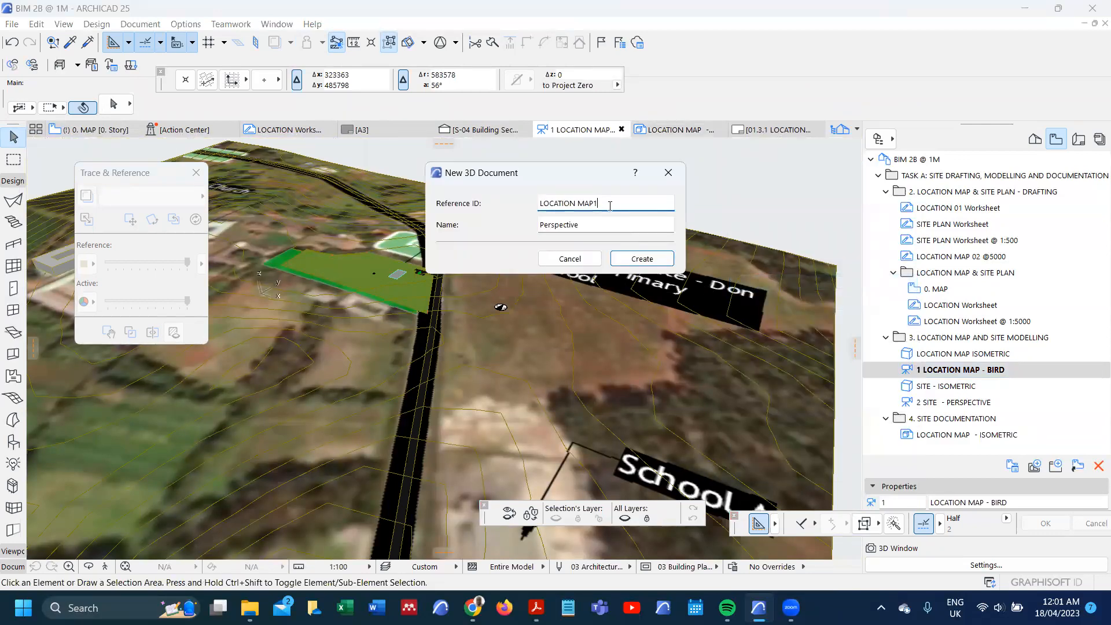
pyautogui.press('Tab')
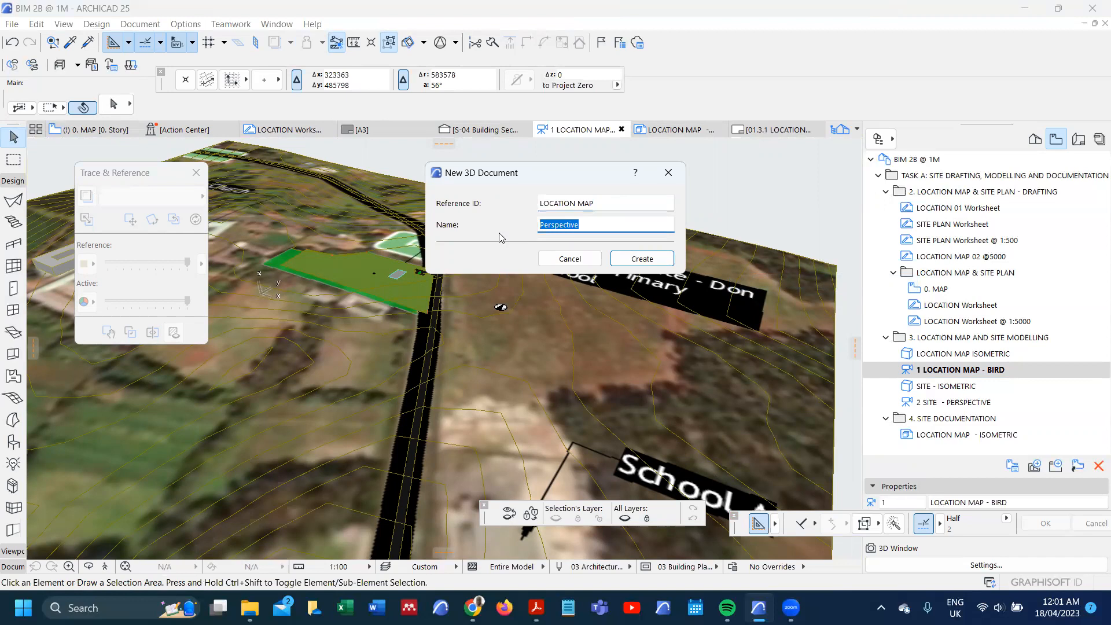
pyautogui.write('P')
pyautogui.click(641, 258)
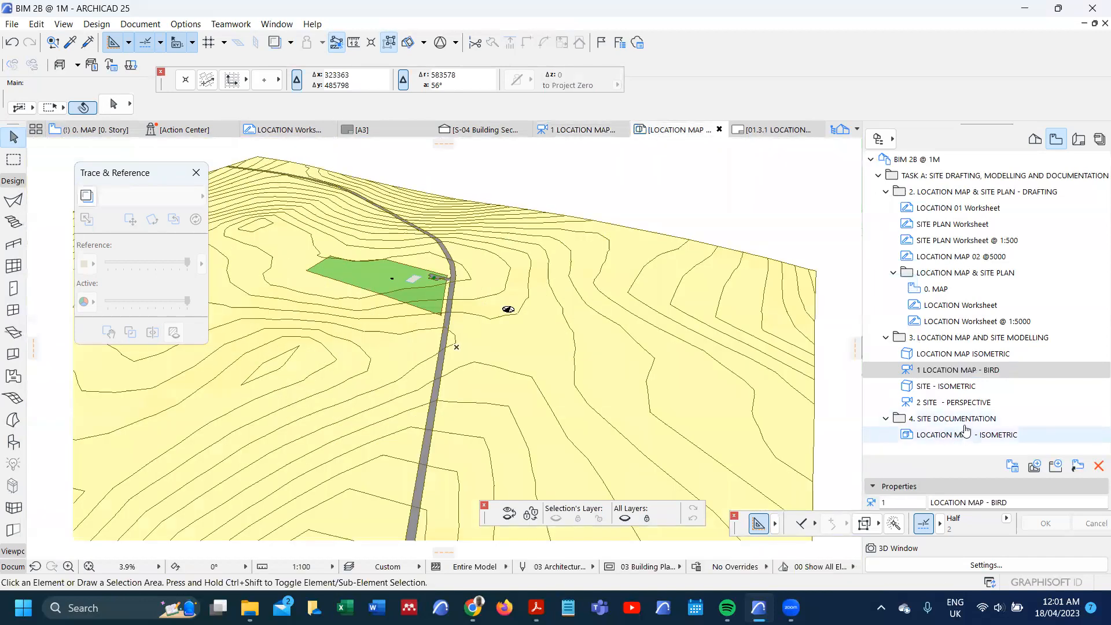
# Step: Save the current LOCATION MAP PERSPECTIVE view in the 4. SITE DOCUMENTATION folder with its default view settings
pyautogui.rightClick(963, 419)
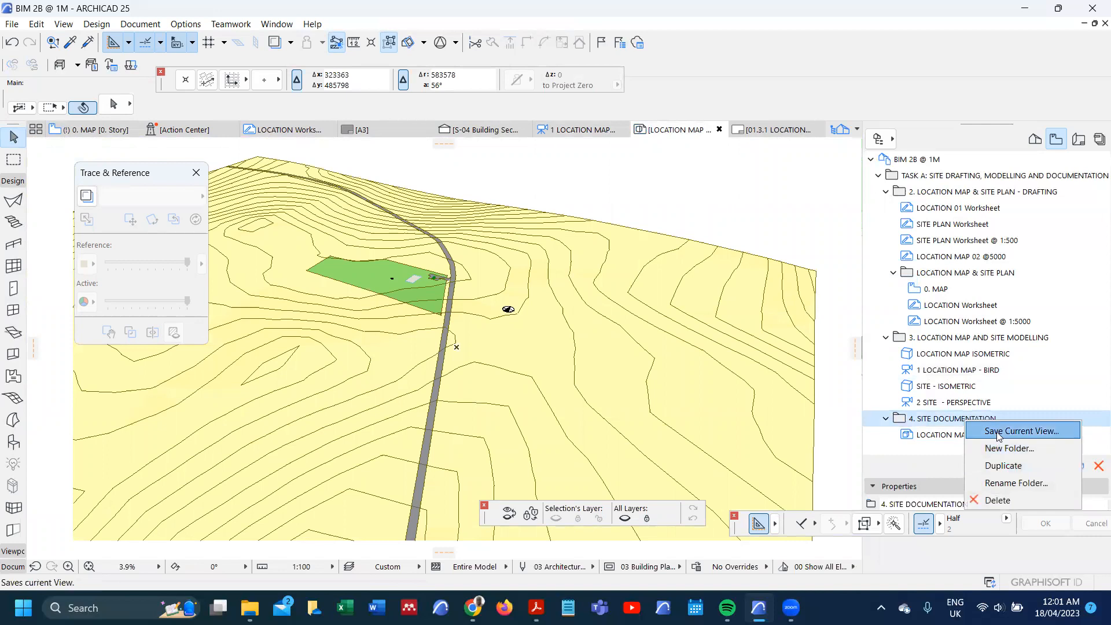
pyautogui.click(998, 432)
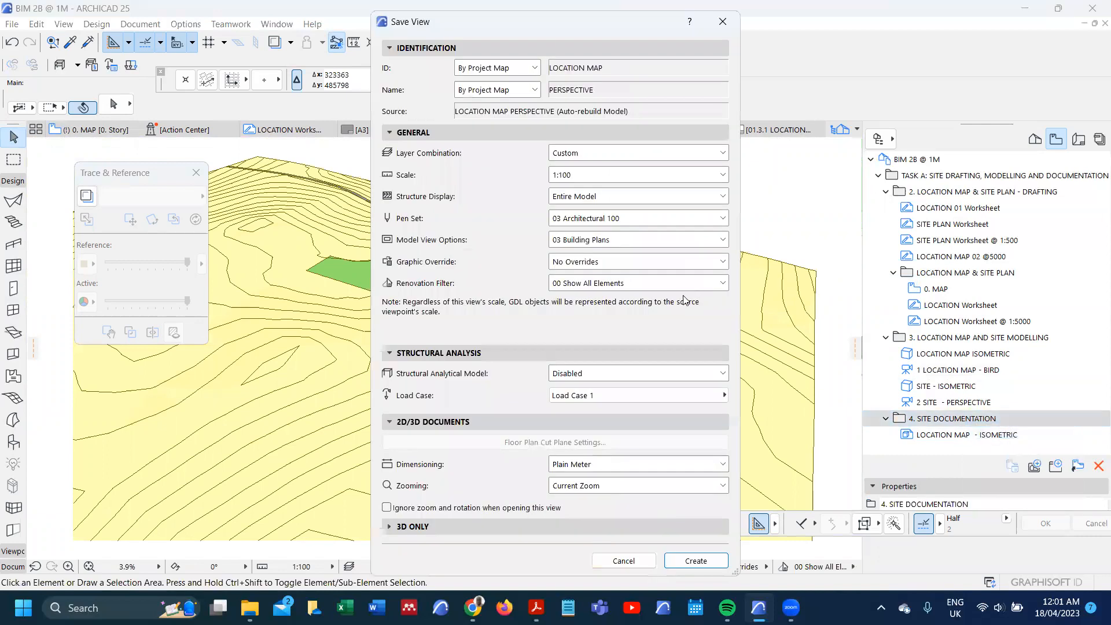
pyautogui.click(696, 561)
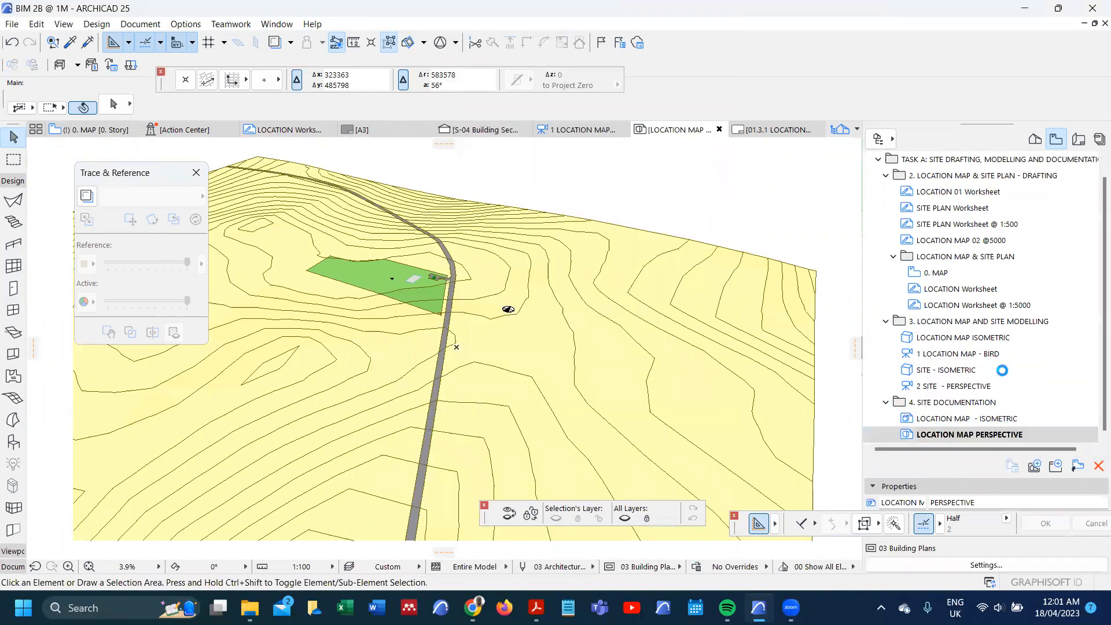
# Step: Duplicate the 01.3.1 LOCATION MAP - ISOMETRIC layout and rename the opened copy LOCATION MAP - PERSPECTIVE
pyautogui.click(1084, 141)
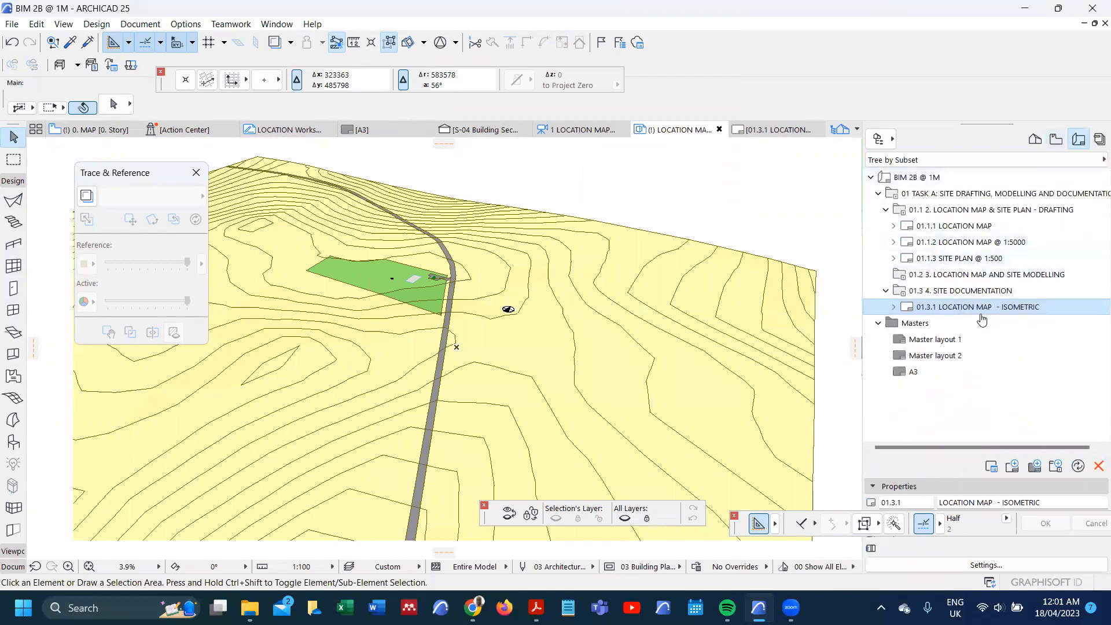
pyautogui.moveTo(976, 314); pyautogui.dragTo(987, 325)
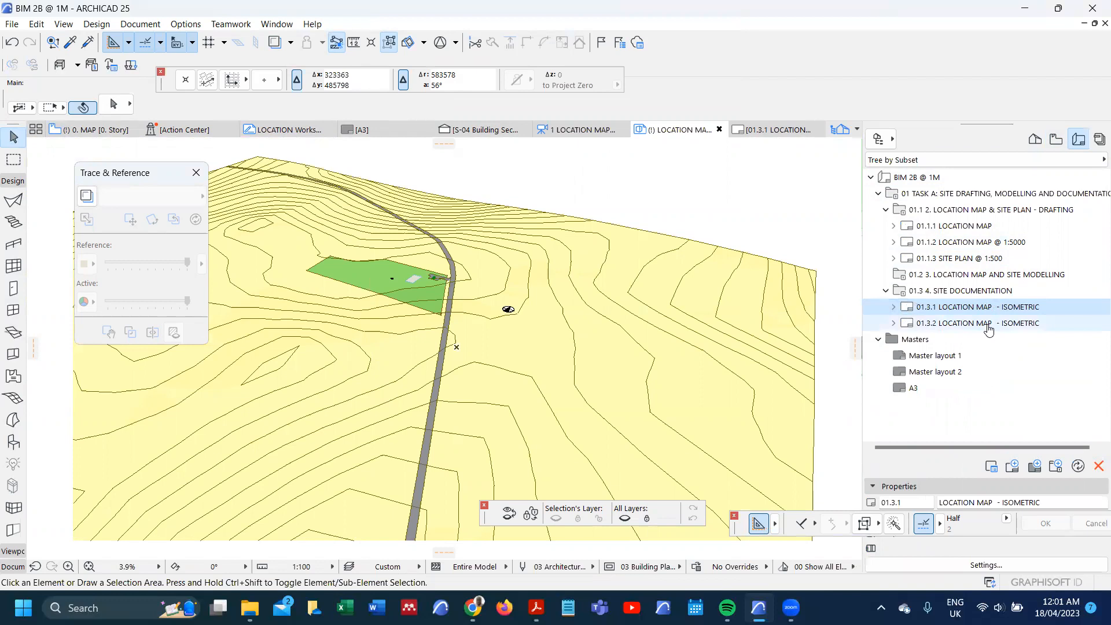
pyautogui.doubleClick(987, 324)
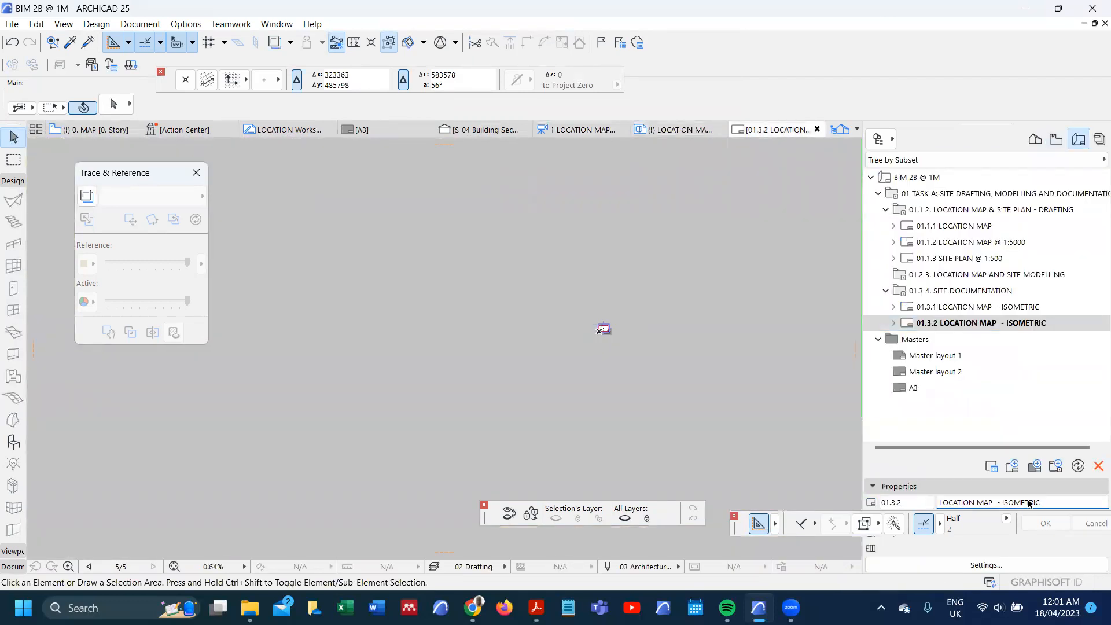
pyautogui.click(1037, 502)
pyautogui.press('Return')
# Step: Delete the copied isometric drawing from the LOCATION MAP - PERSPECTIVE layout
pyautogui.scroll(10, 607, 373)
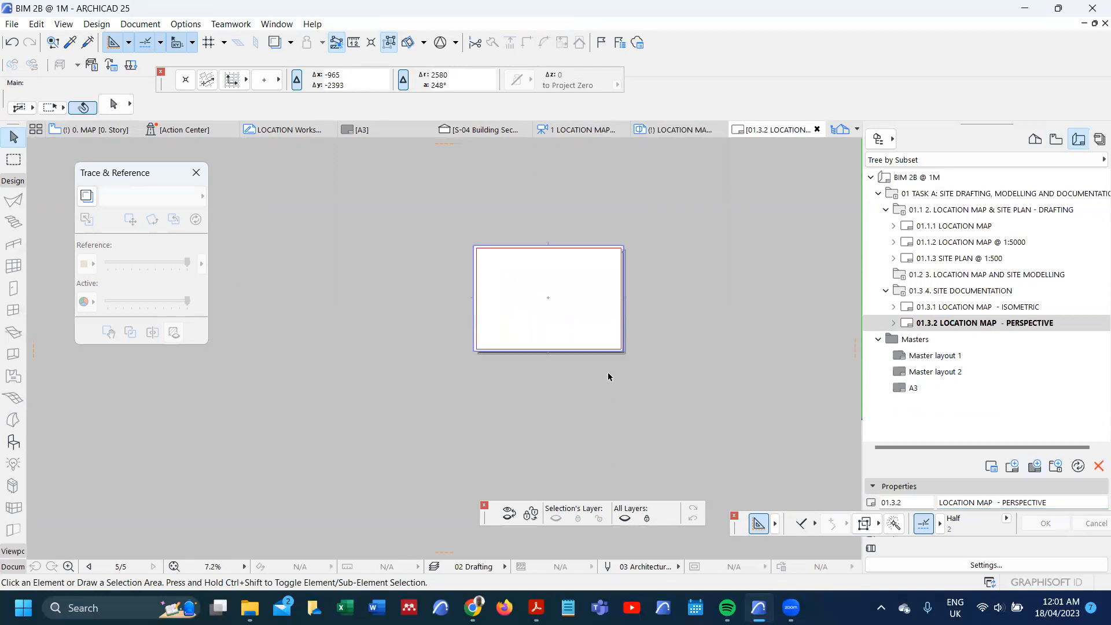
pyautogui.scroll(3, 607, 376)
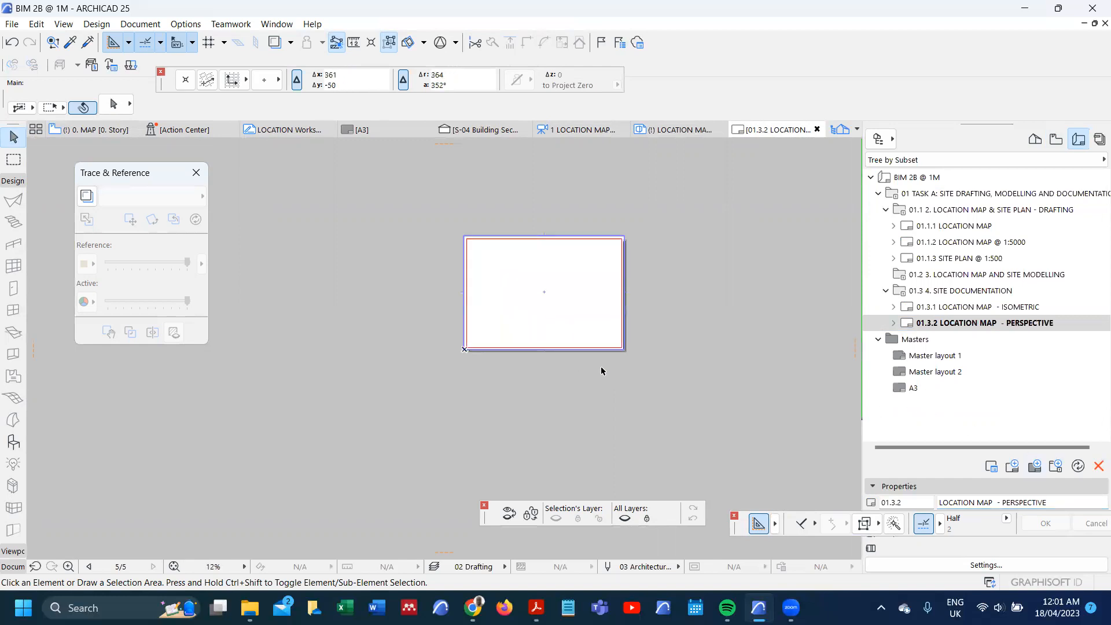
pyautogui.click(586, 340)
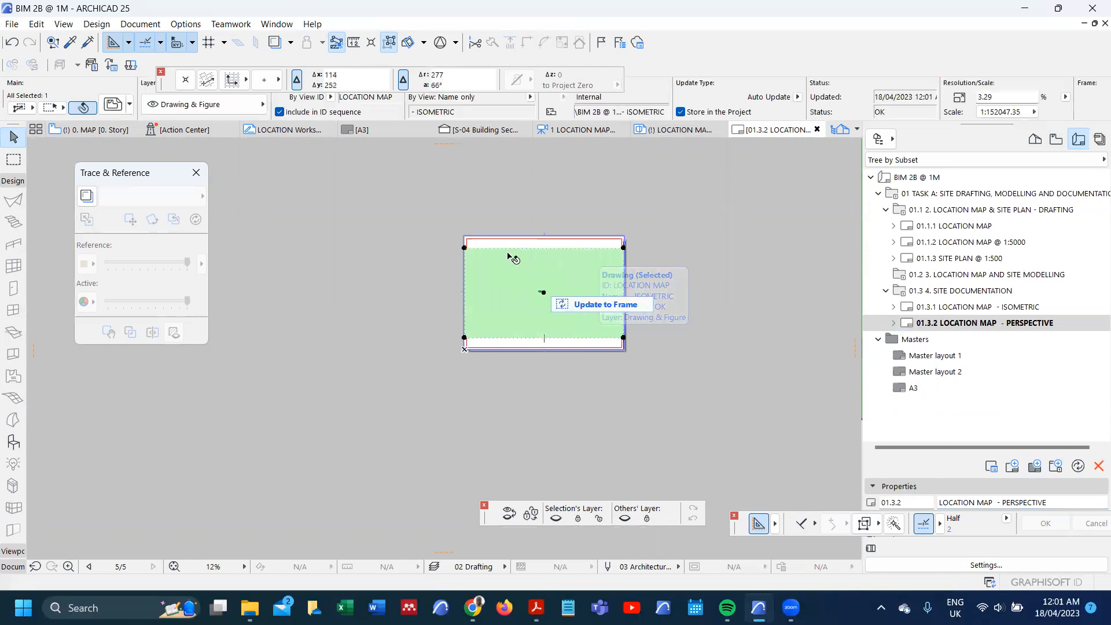
pyautogui.click(518, 238)
# Step: Place the internal view LOCATION MAP PERSPECTIVE as a drawing on the empty layout
pyautogui.rightClick(524, 206)
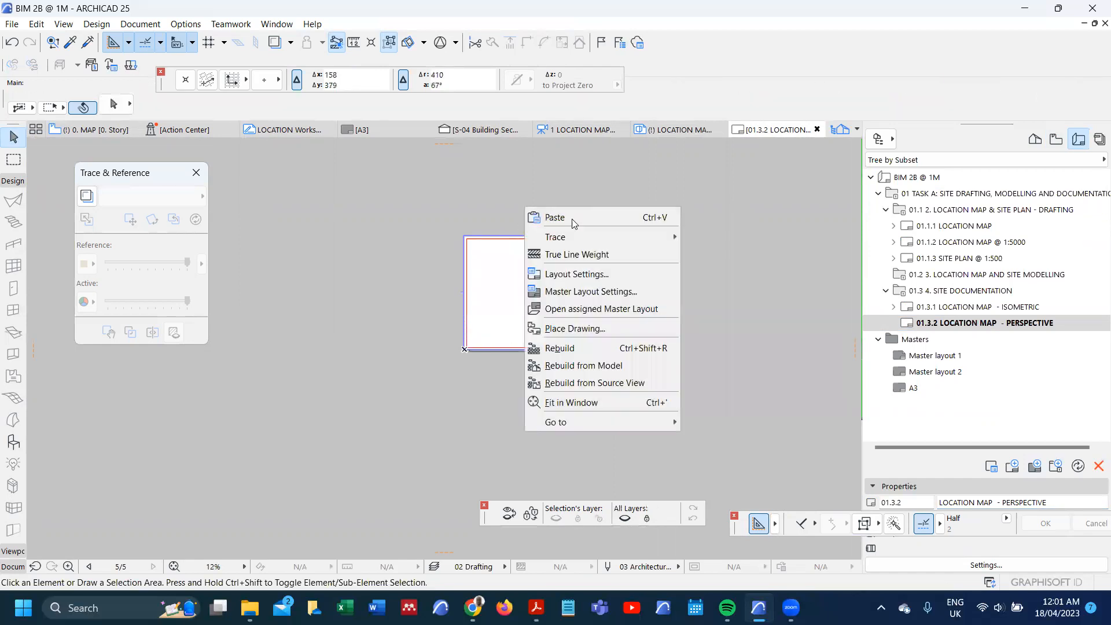
pyautogui.click(561, 328)
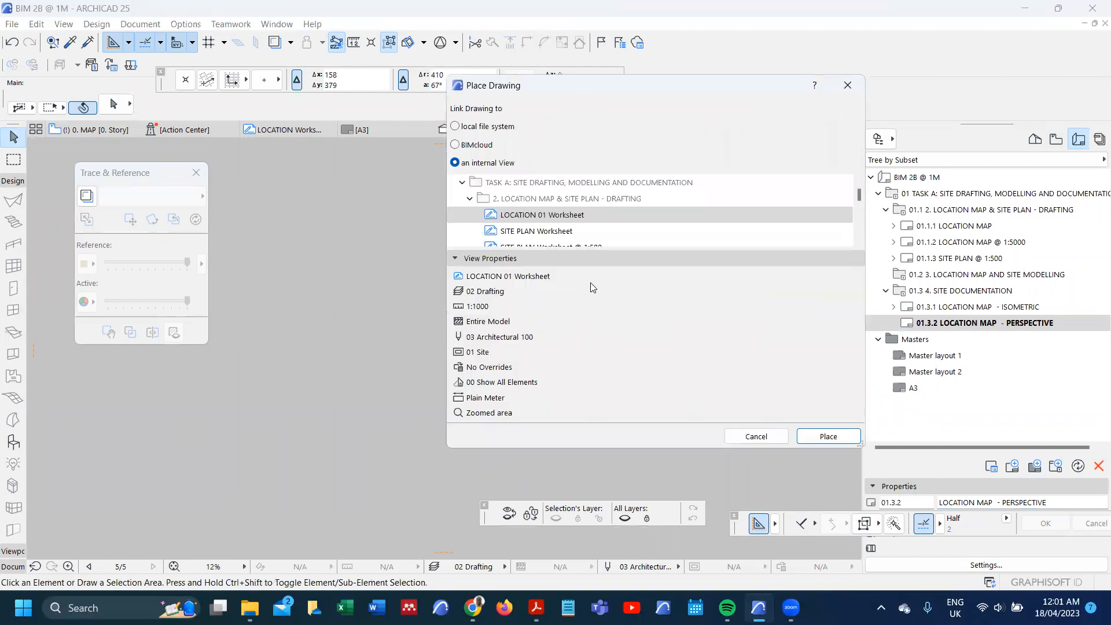
pyautogui.scroll(-4, 539, 226)
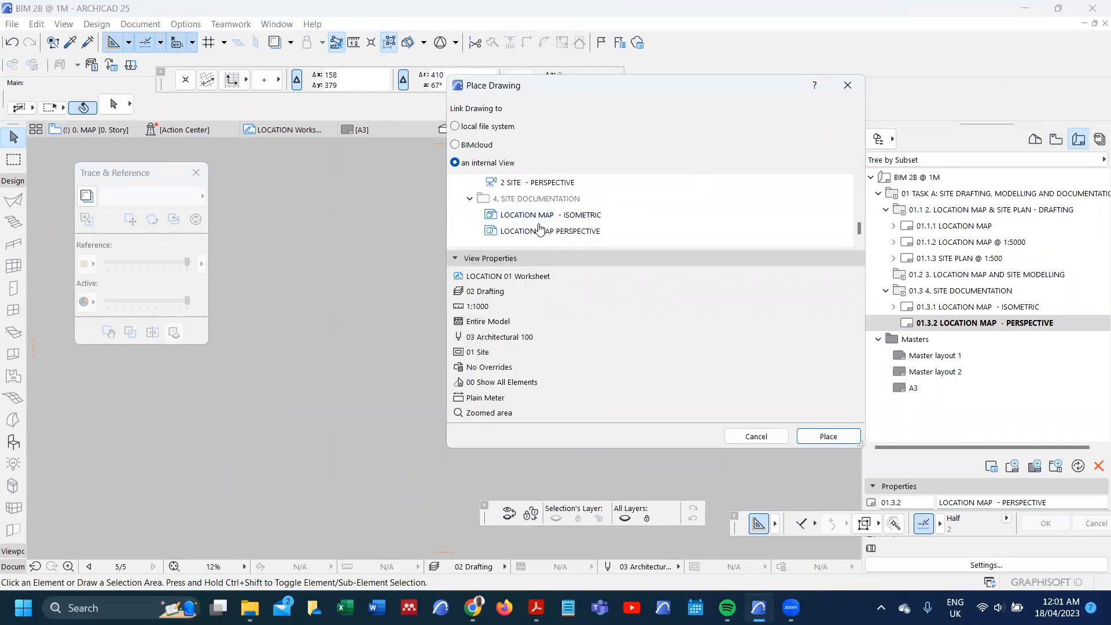
pyautogui.click(539, 232)
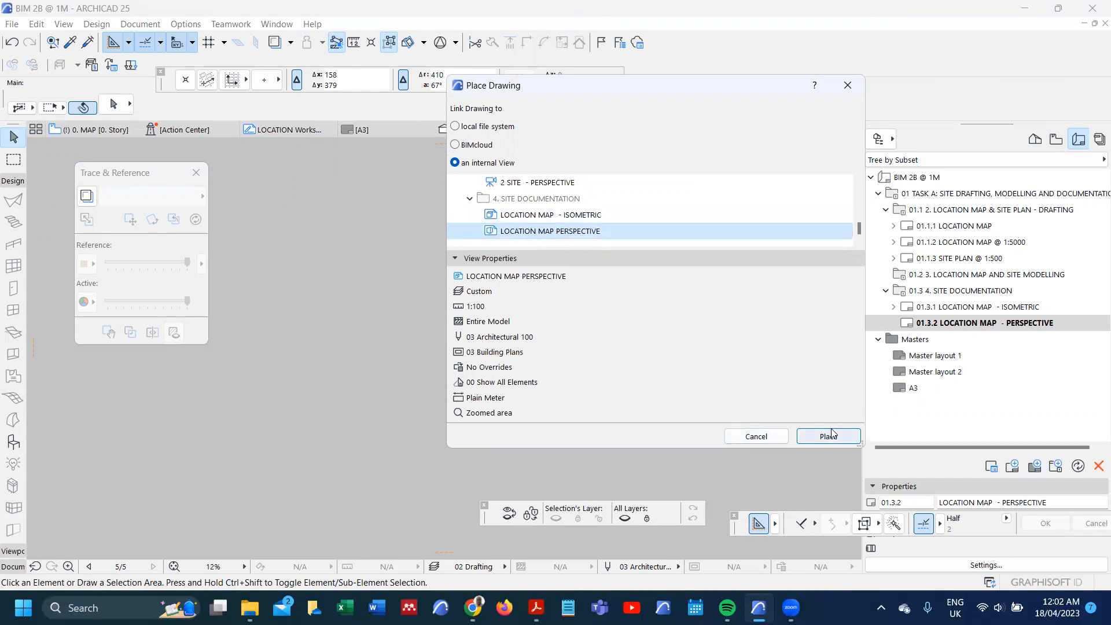
pyautogui.click(828, 436)
pyautogui.click(571, 311)
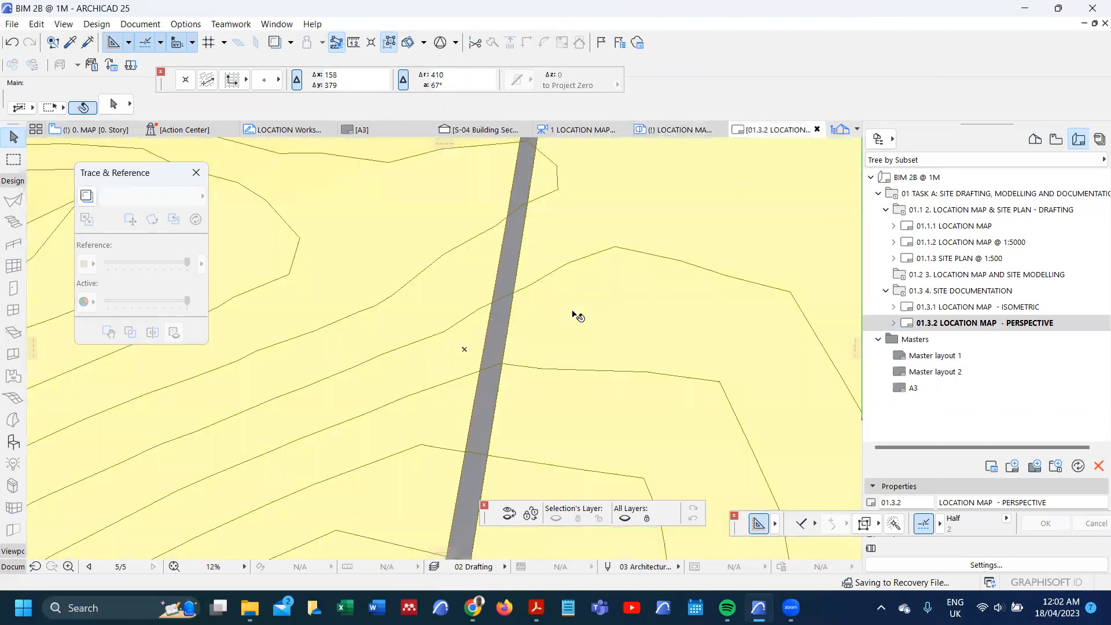
# Step: Set the placed perspective drawing's update type to Auto and its title to No Title
pyautogui.scroll(-5, 539, 316)
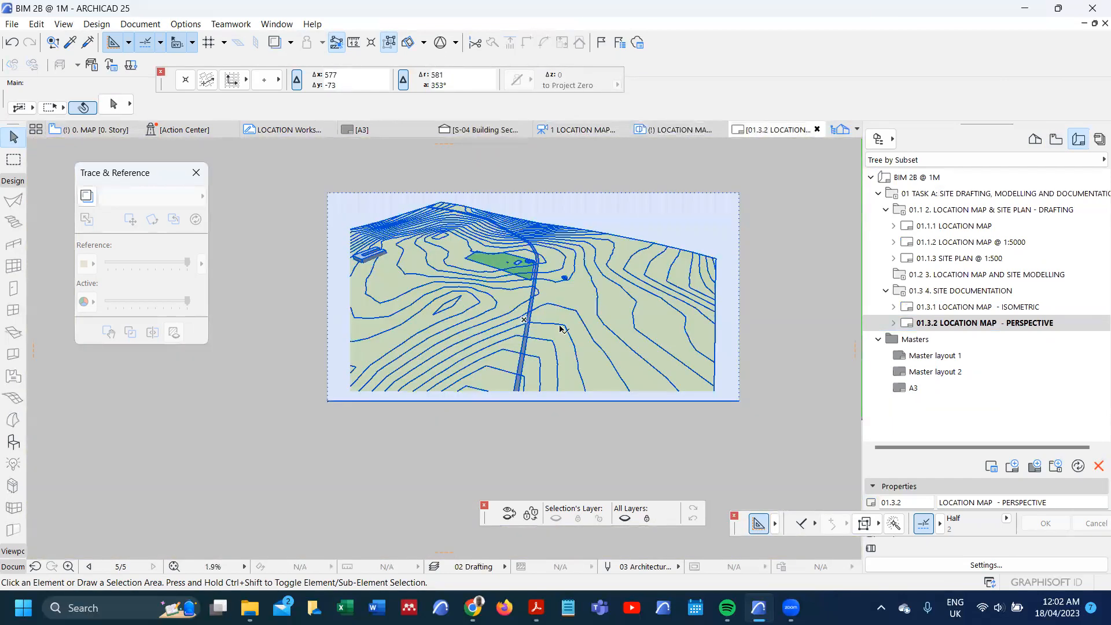
pyautogui.click(504, 382)
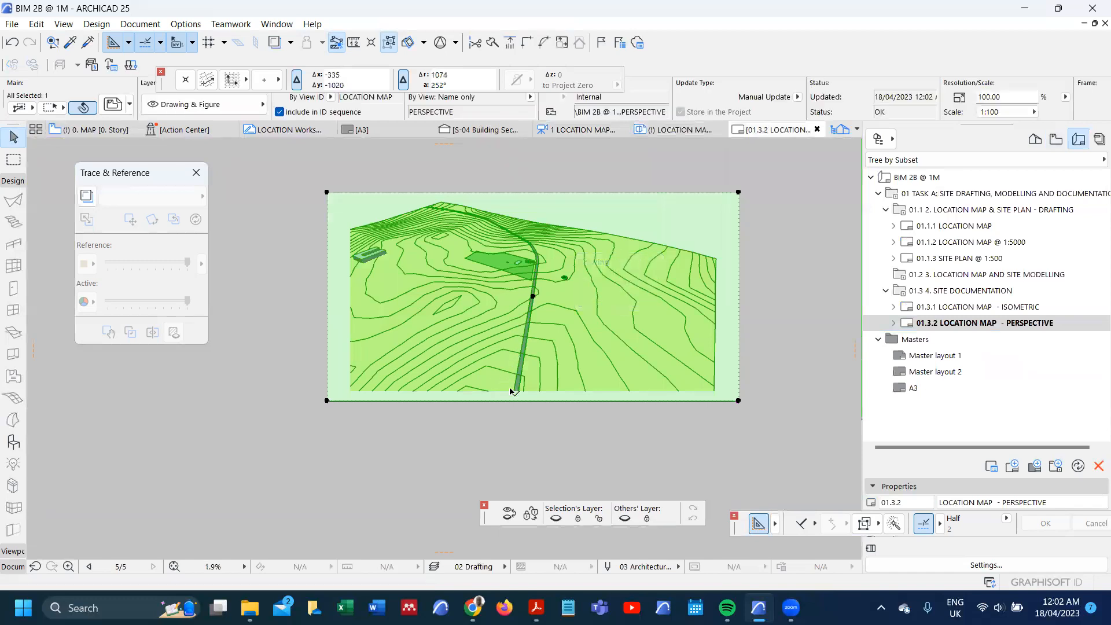
pyautogui.scroll(4, 505, 384)
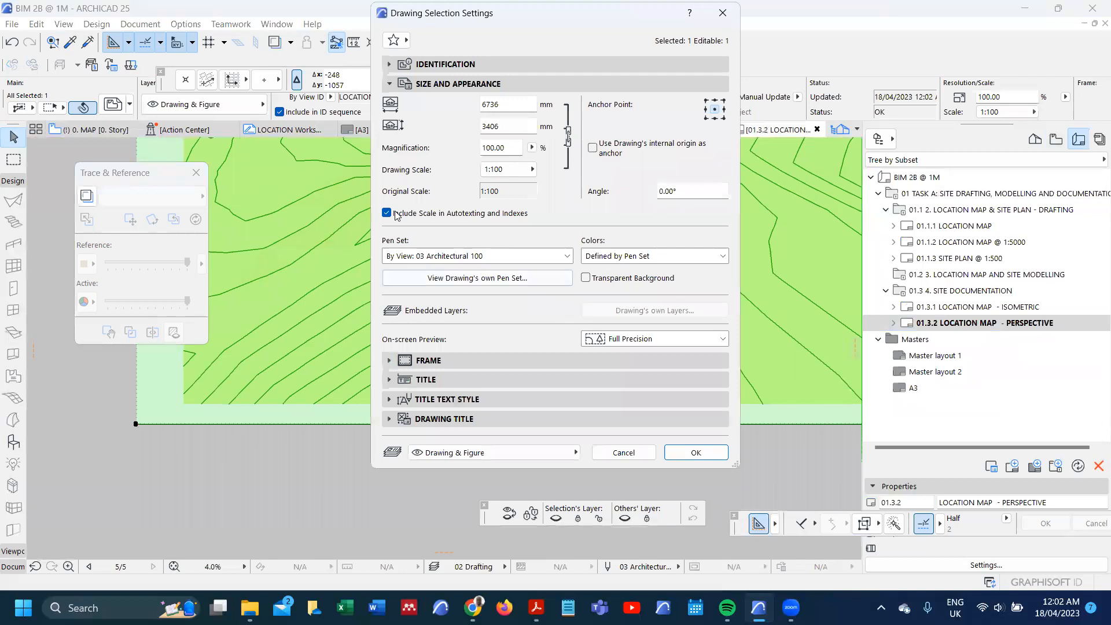
pyautogui.click(390, 64)
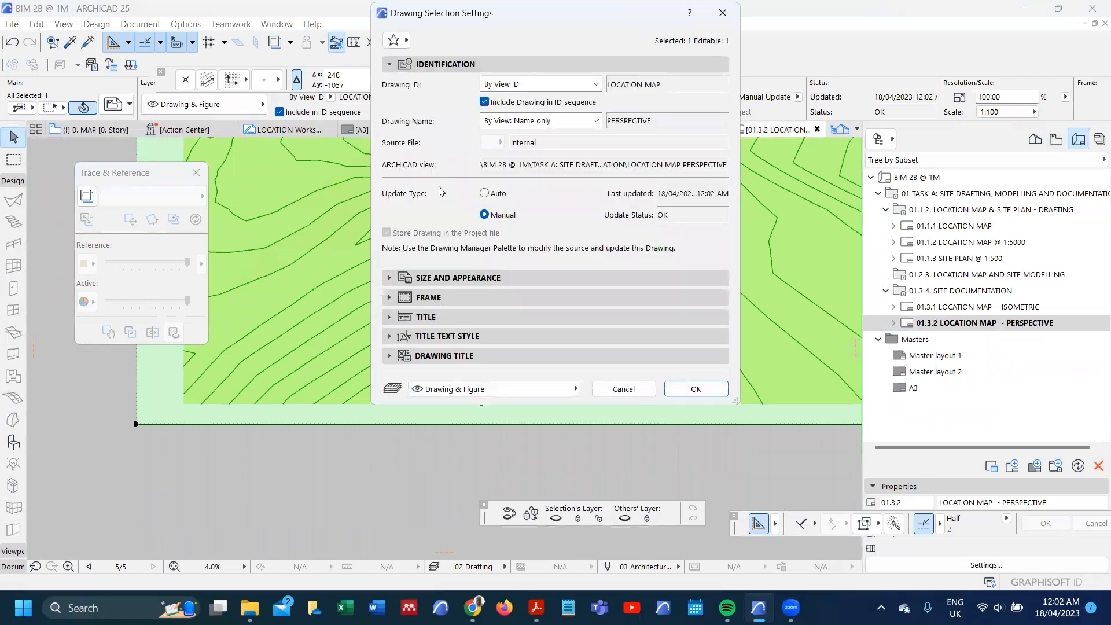
pyautogui.click(485, 194)
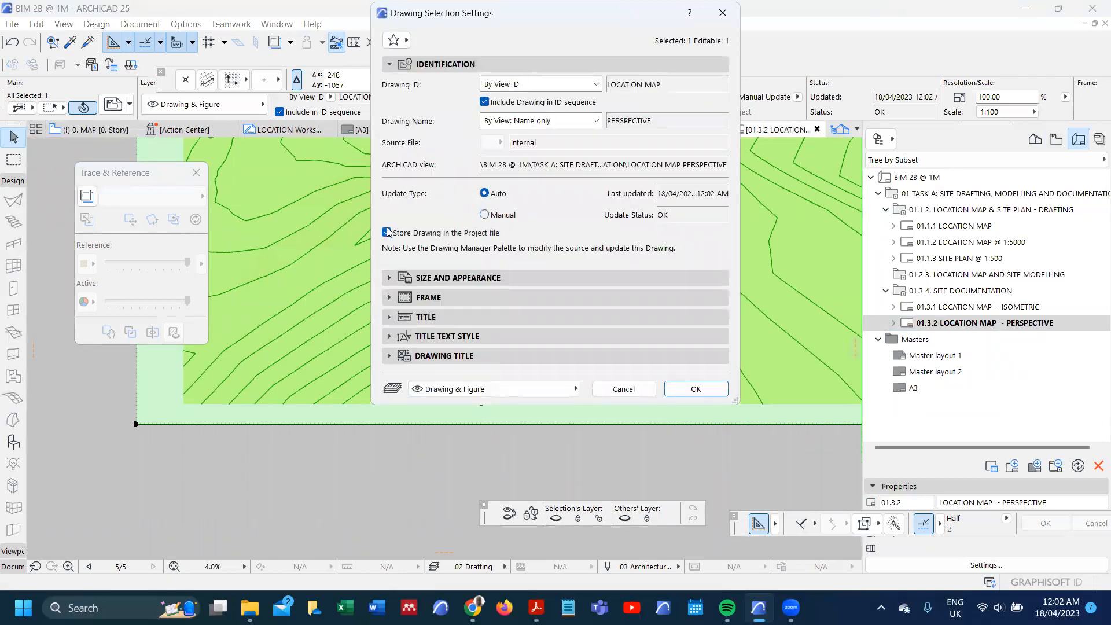
pyautogui.click(514, 317)
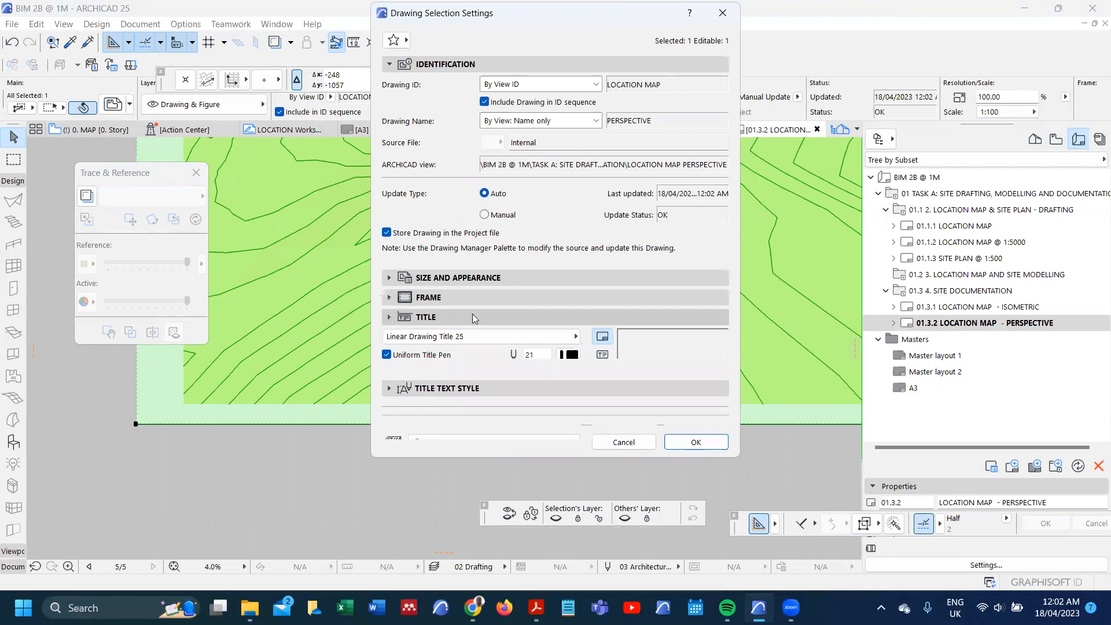
pyautogui.click(516, 335)
pyautogui.click(630, 334)
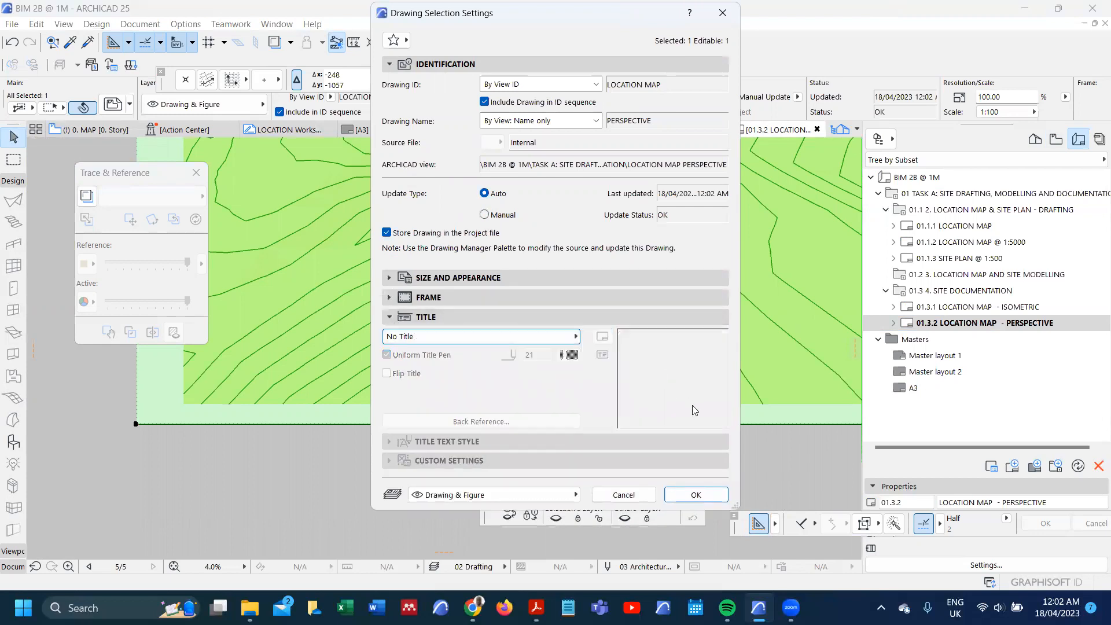
pyautogui.click(709, 498)
pyautogui.scroll(-2, 429, 450)
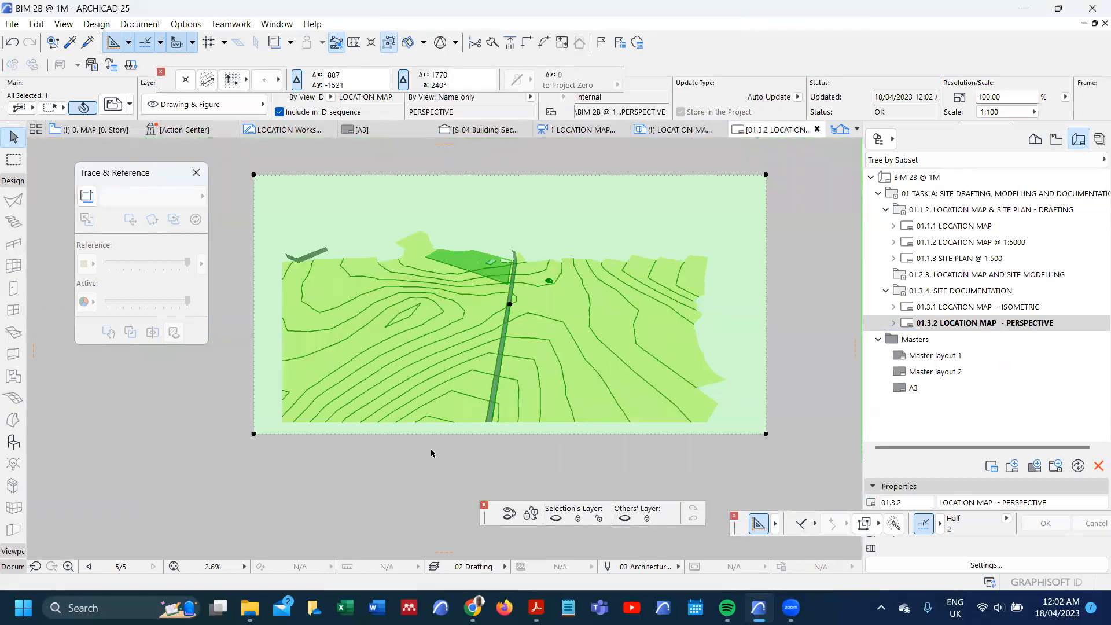
# Step: Crop the perspective drawing's frame inward to the contour map along its bottom and left edges
pyautogui.scroll(4, 394, 447)
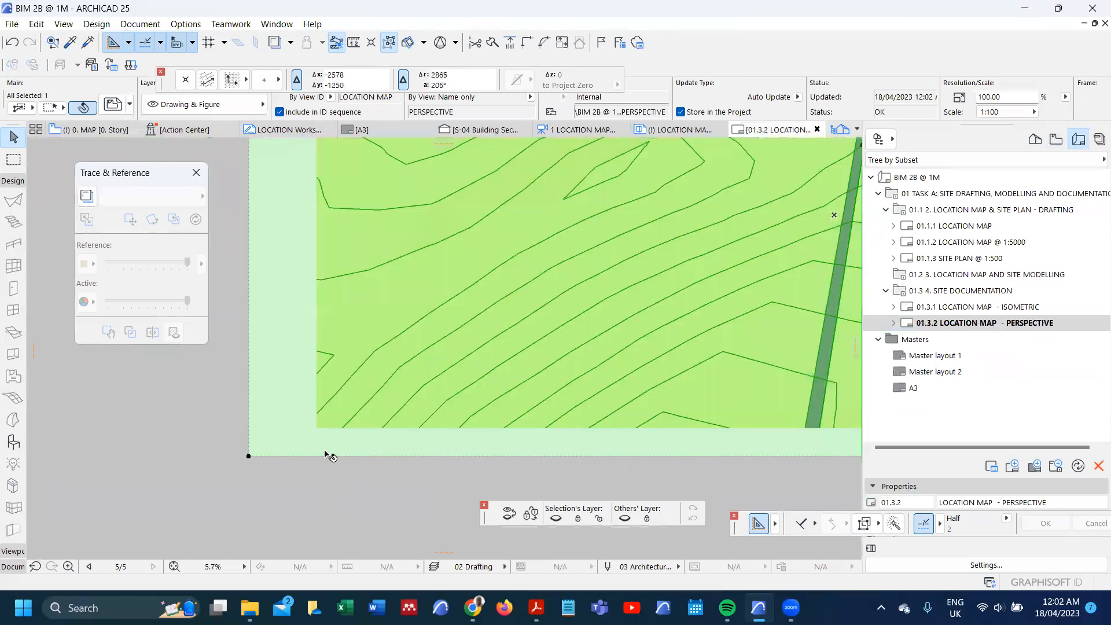
pyautogui.click(341, 455)
pyautogui.click(345, 428)
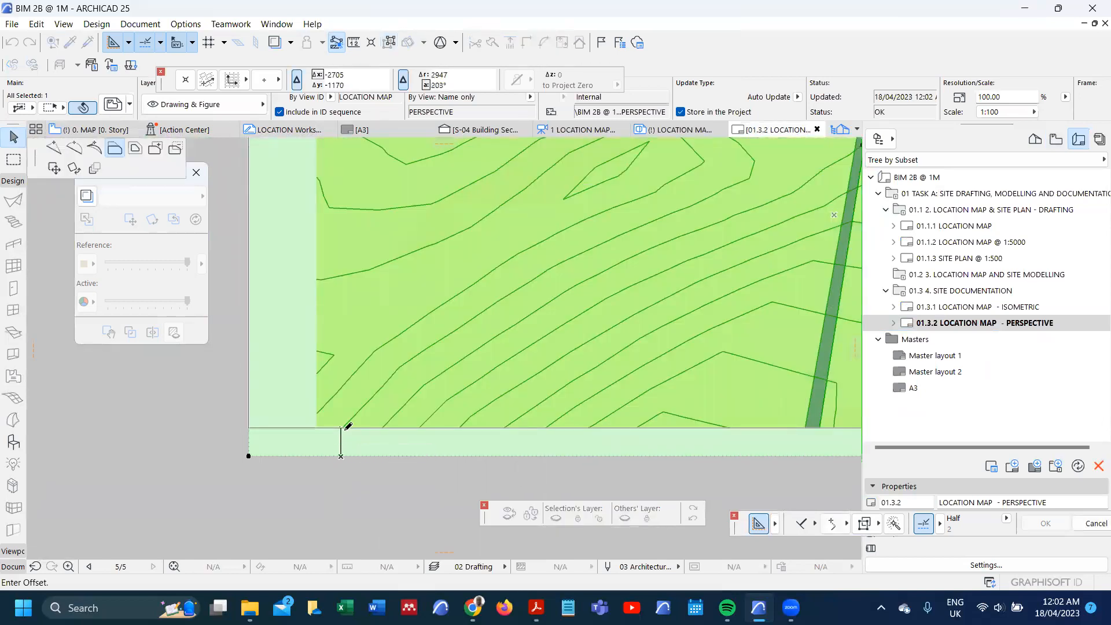
pyautogui.click(249, 314)
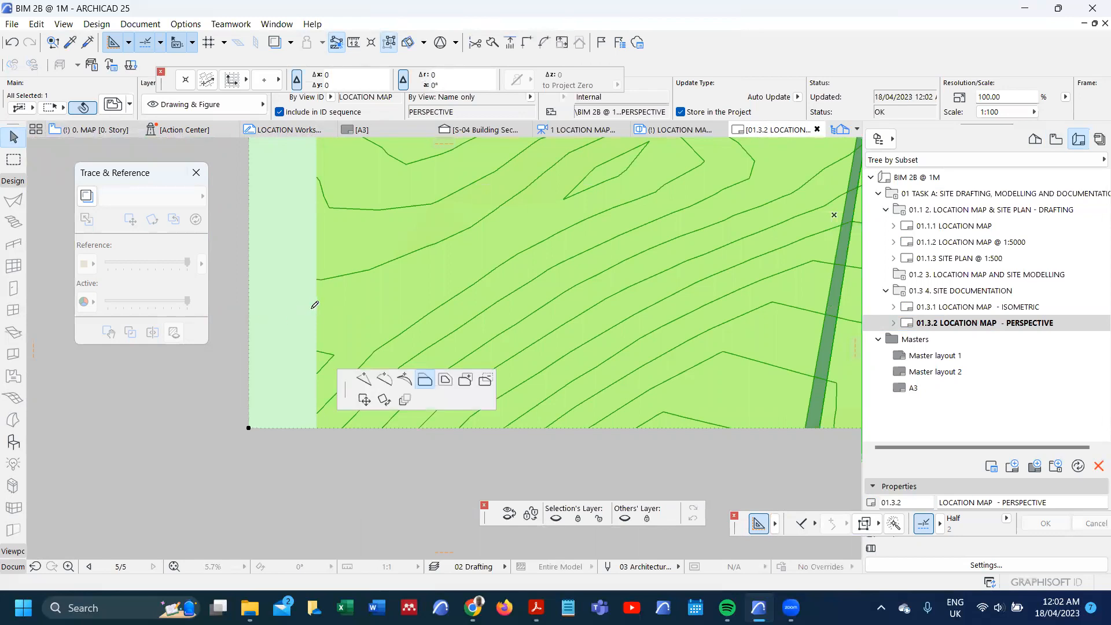
pyautogui.click(318, 308)
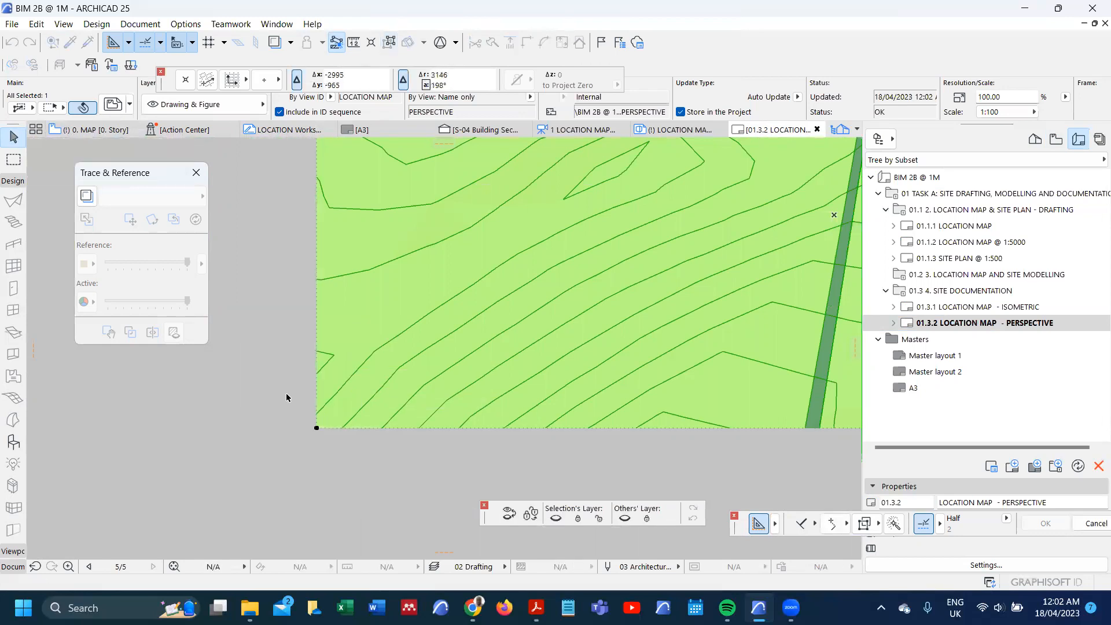
pyautogui.scroll(-7, 286, 393)
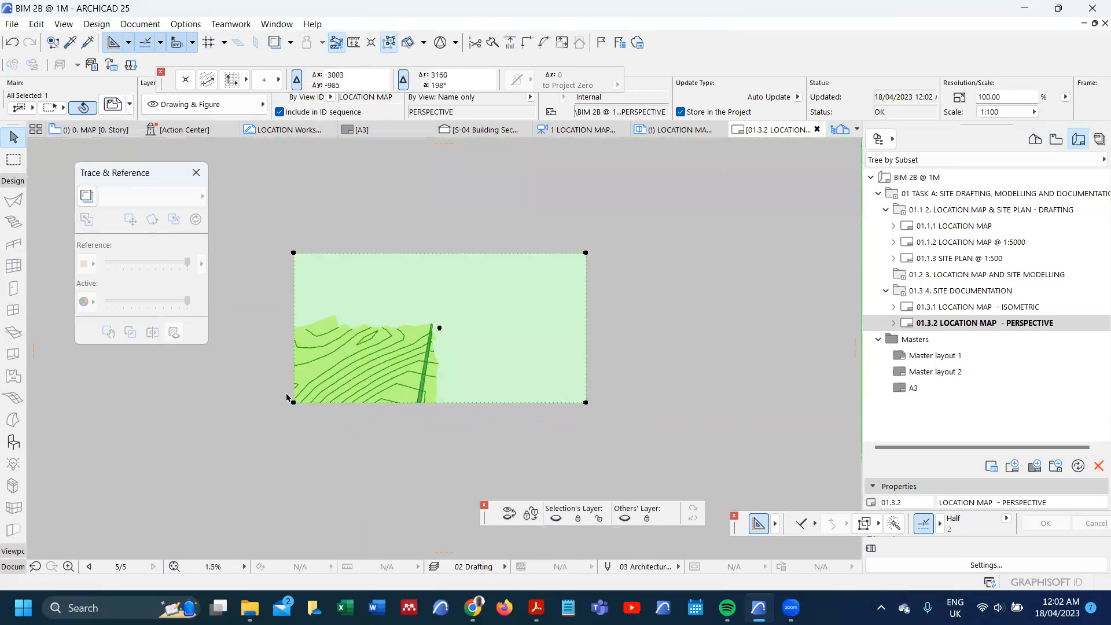
# Step: Trim the drawing frame's top edge close to the hilltop and its right edge in to the terrain boundary
pyautogui.click(336, 264)
pyautogui.scroll(4, 358, 263)
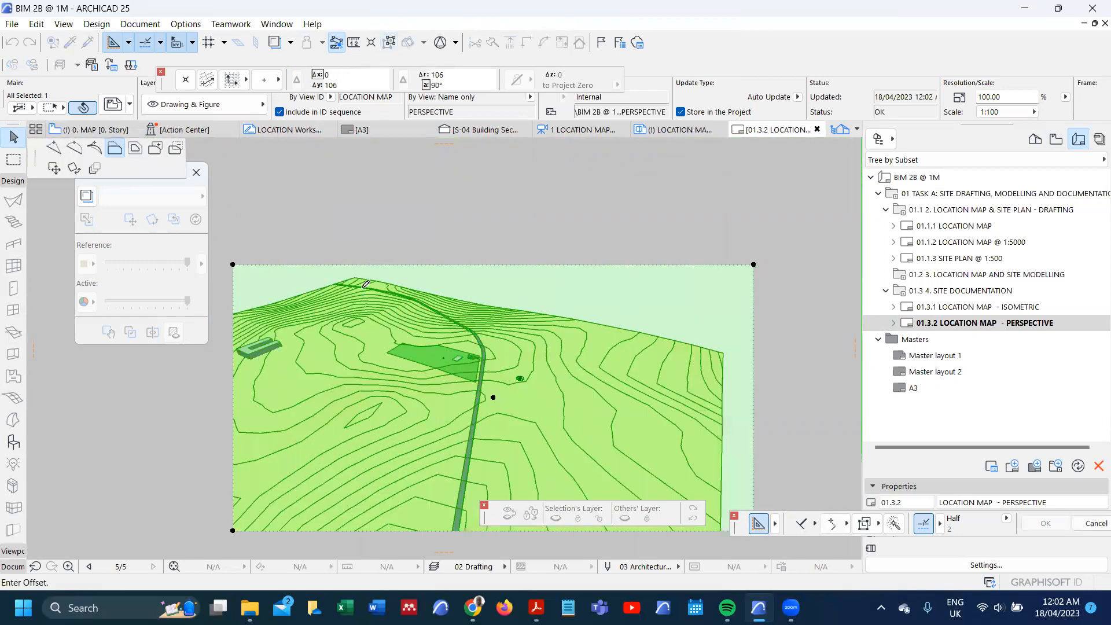
pyautogui.scroll(3, 366, 284)
pyautogui.click(377, 323)
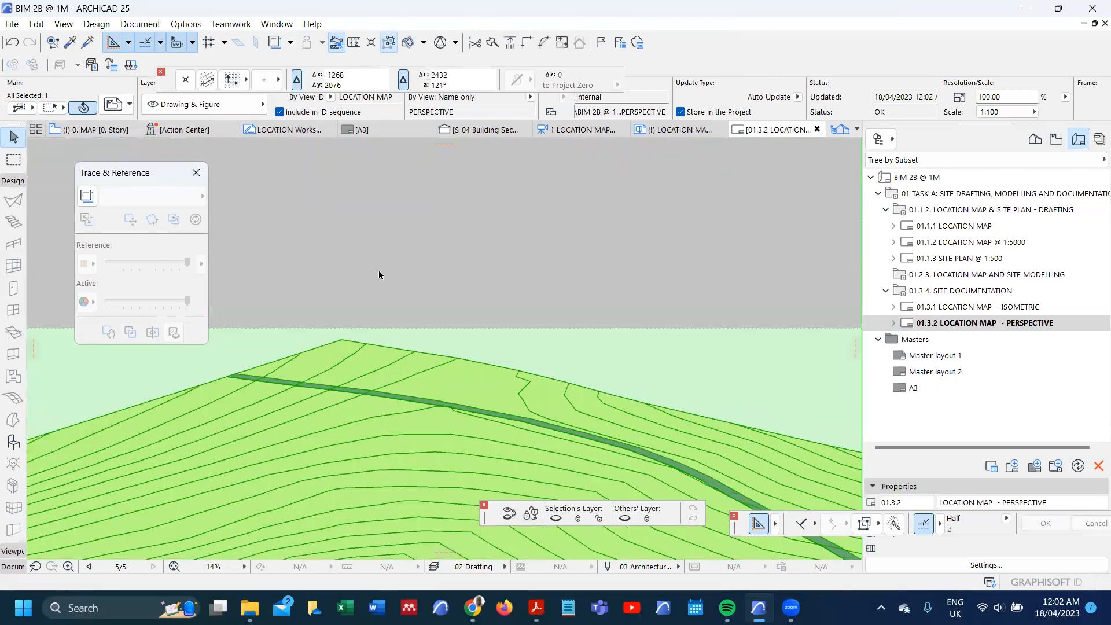
pyautogui.scroll(-6, 378, 269)
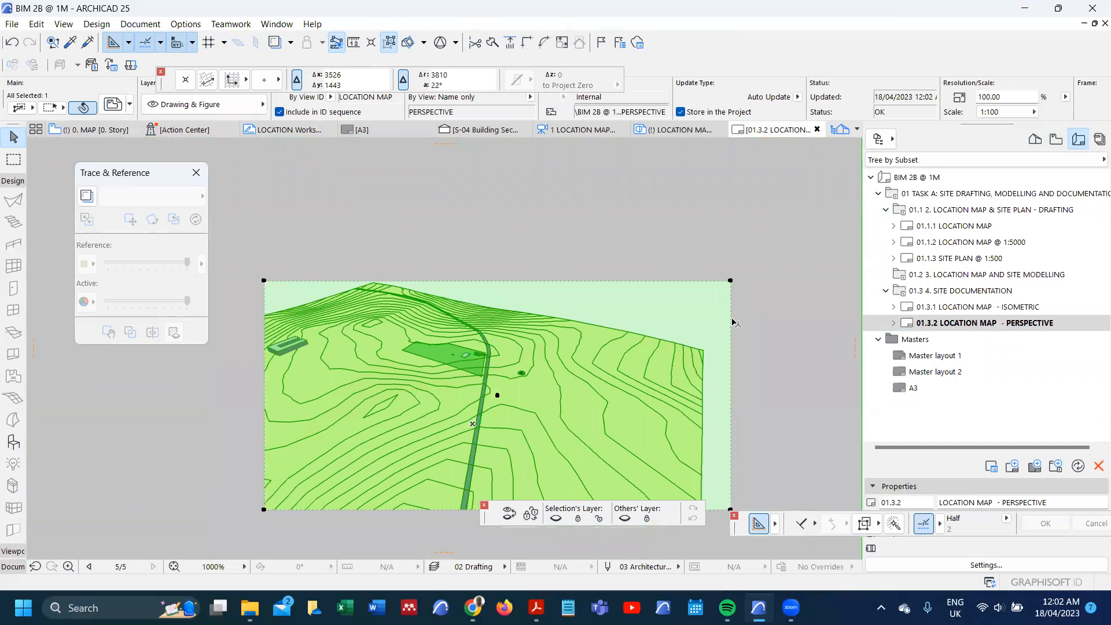
pyautogui.click(730, 318)
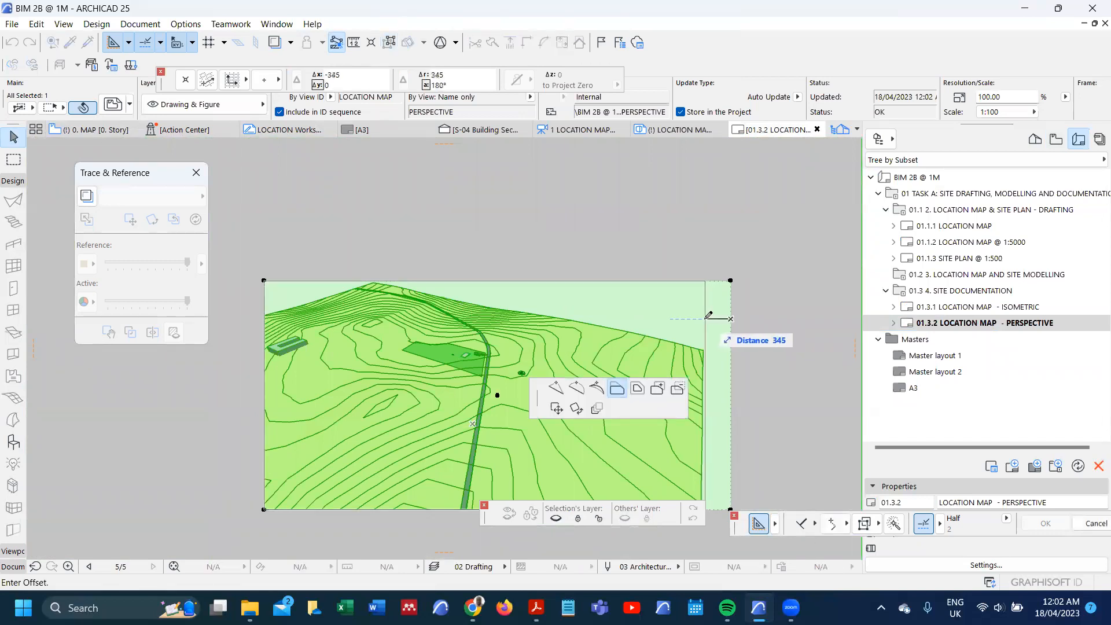
pyautogui.click(705, 318)
pyautogui.scroll(3, 534, 385)
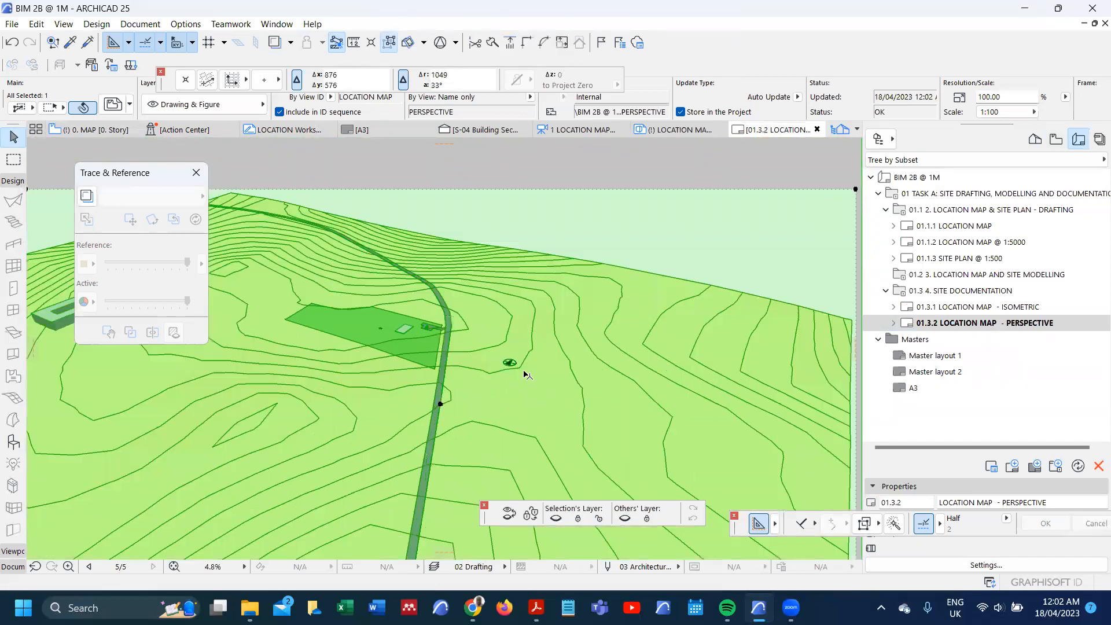
pyautogui.scroll(2, 472, 324)
pyautogui.scroll(-5, 483, 326)
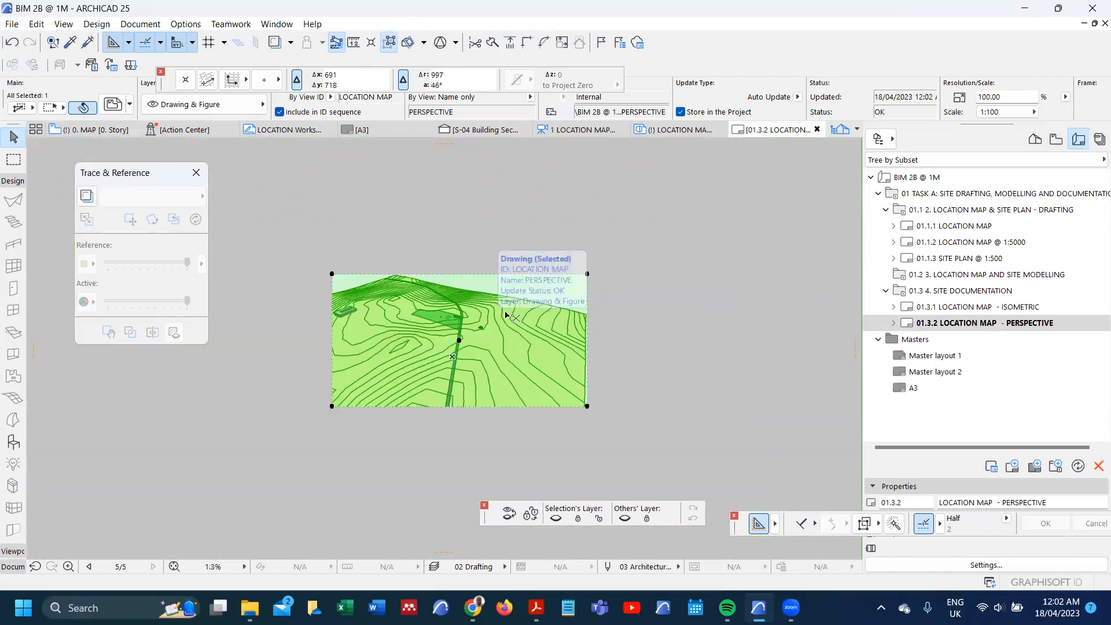
# Step: Resize the placed perspective drawing to 420 mm wide by 218 mm high, at 6.97% magnification
pyautogui.doubleClick(505, 314)
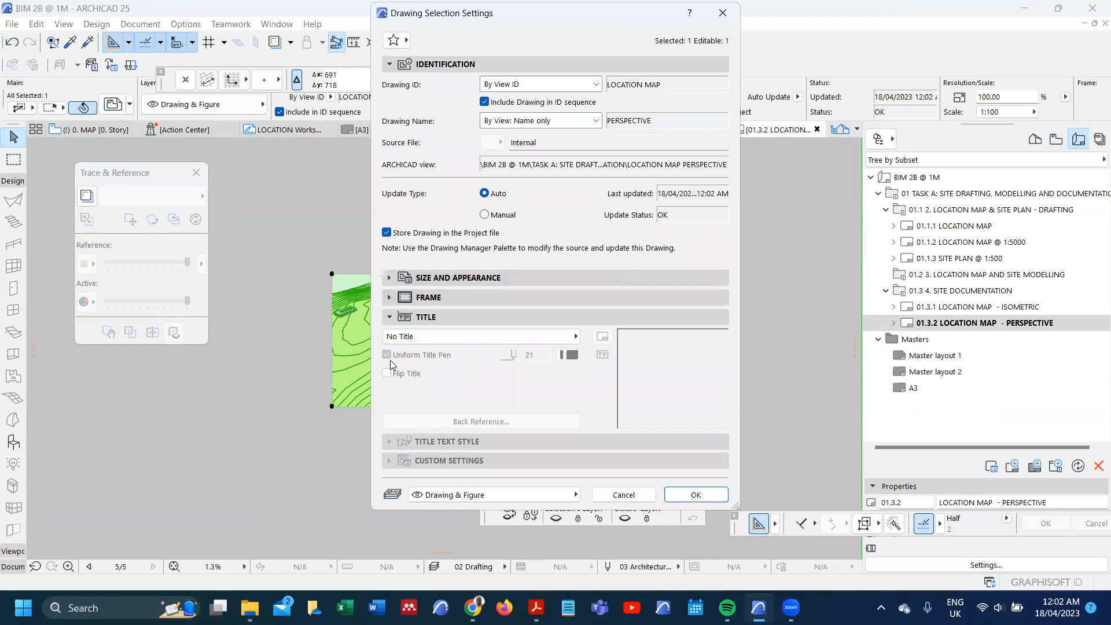
pyautogui.click(428, 277)
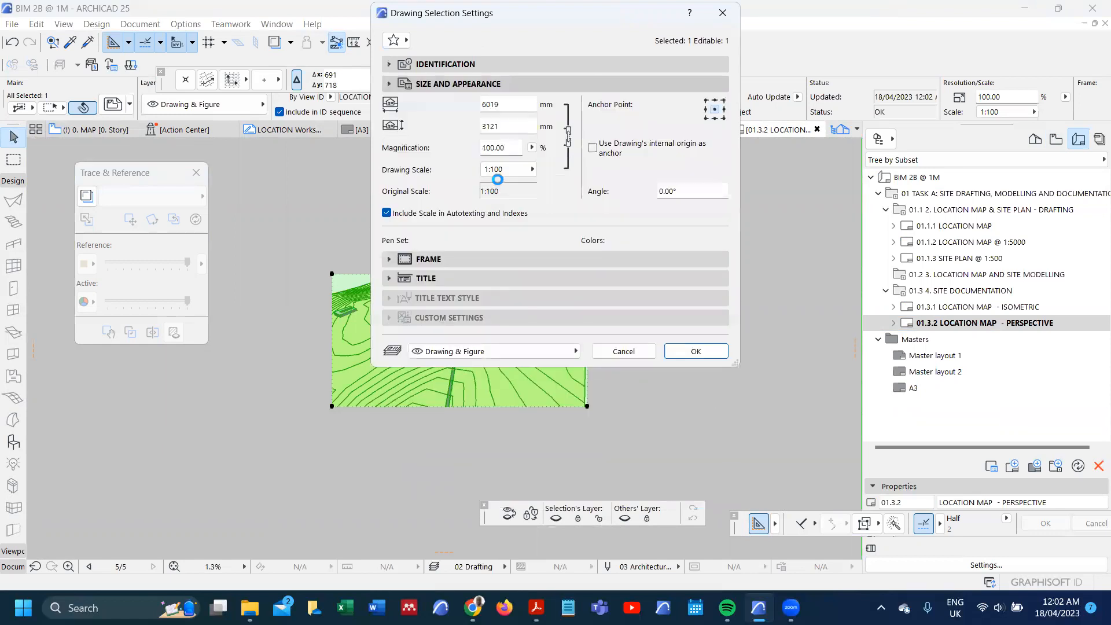
pyautogui.click(531, 147)
pyautogui.click(557, 152)
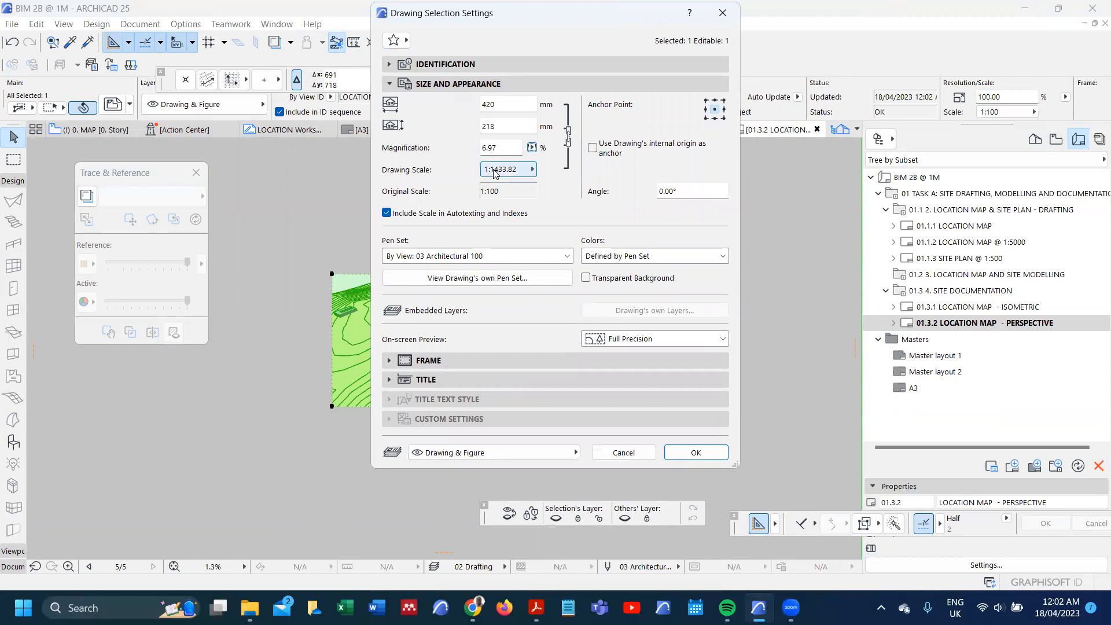
pyautogui.click(696, 452)
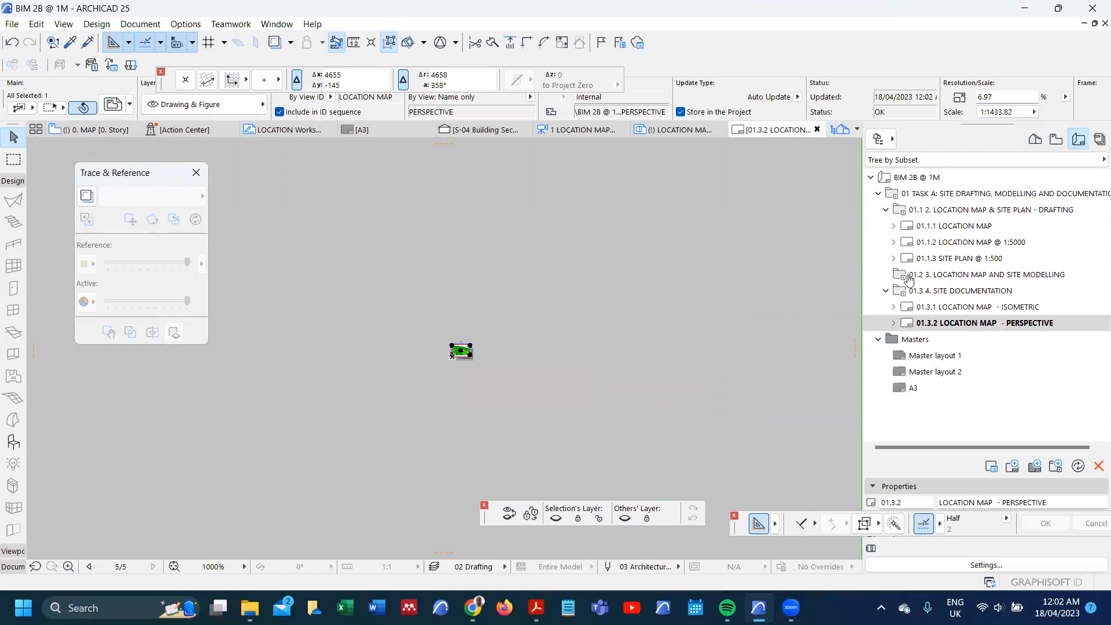
# Step: Open the LOCATION MAP PERSPECTIVE view and set its scale to 1:2000
pyautogui.click(1056, 141)
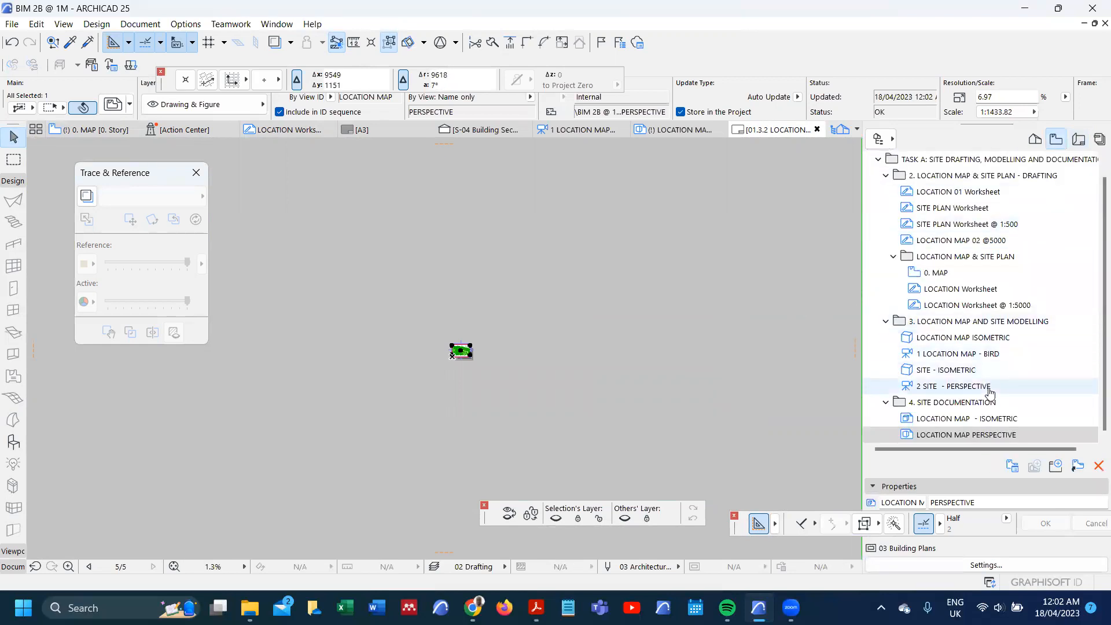
pyautogui.doubleClick(970, 435)
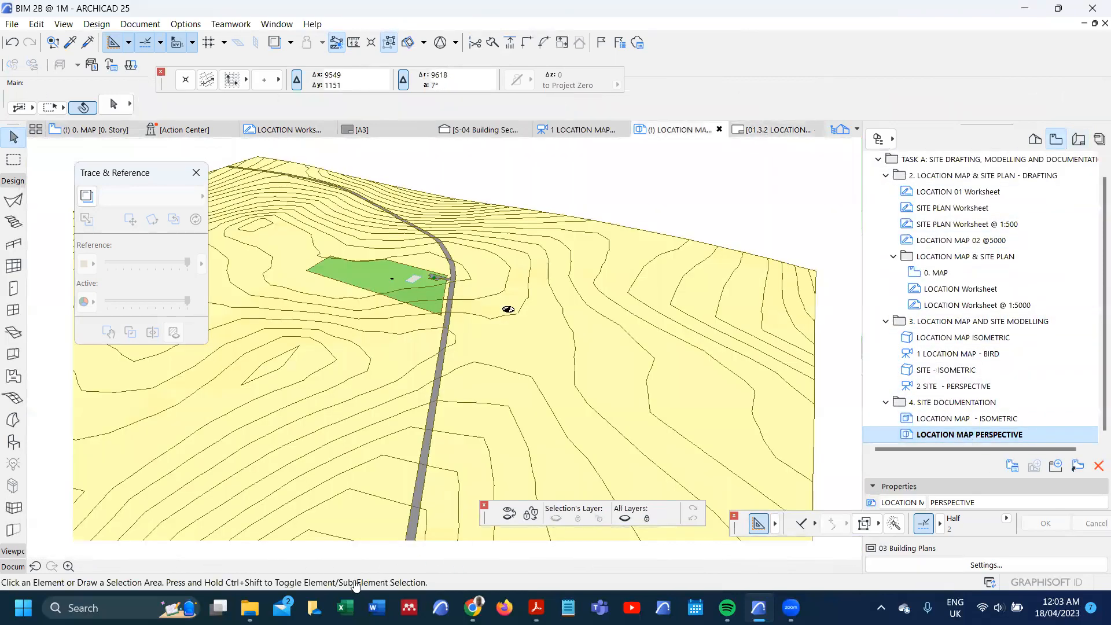
pyautogui.click(304, 568)
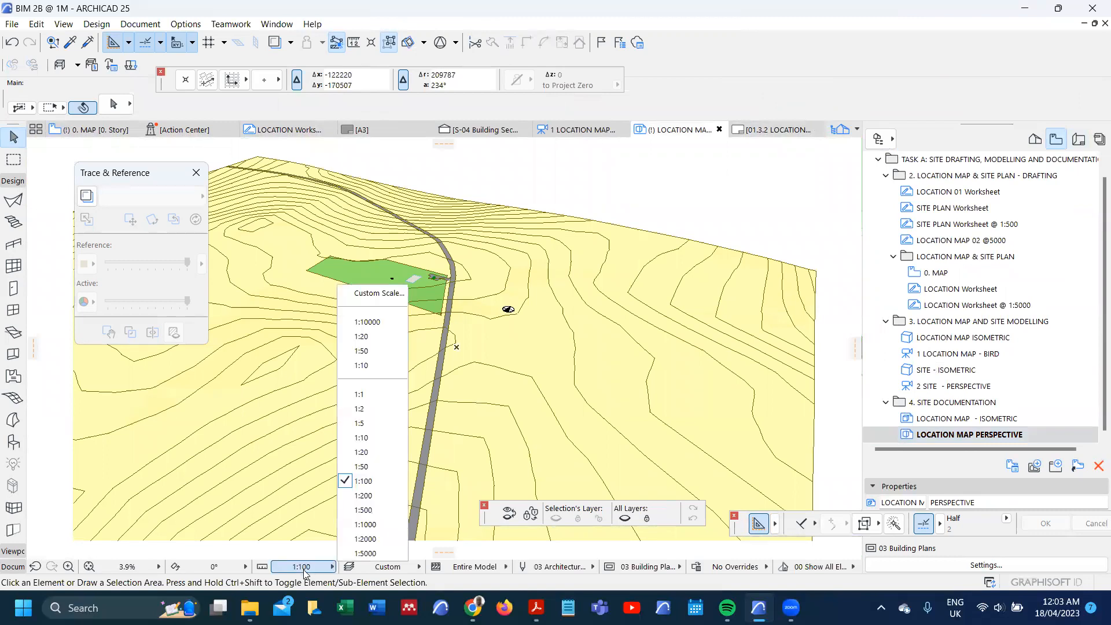
pyautogui.click(359, 538)
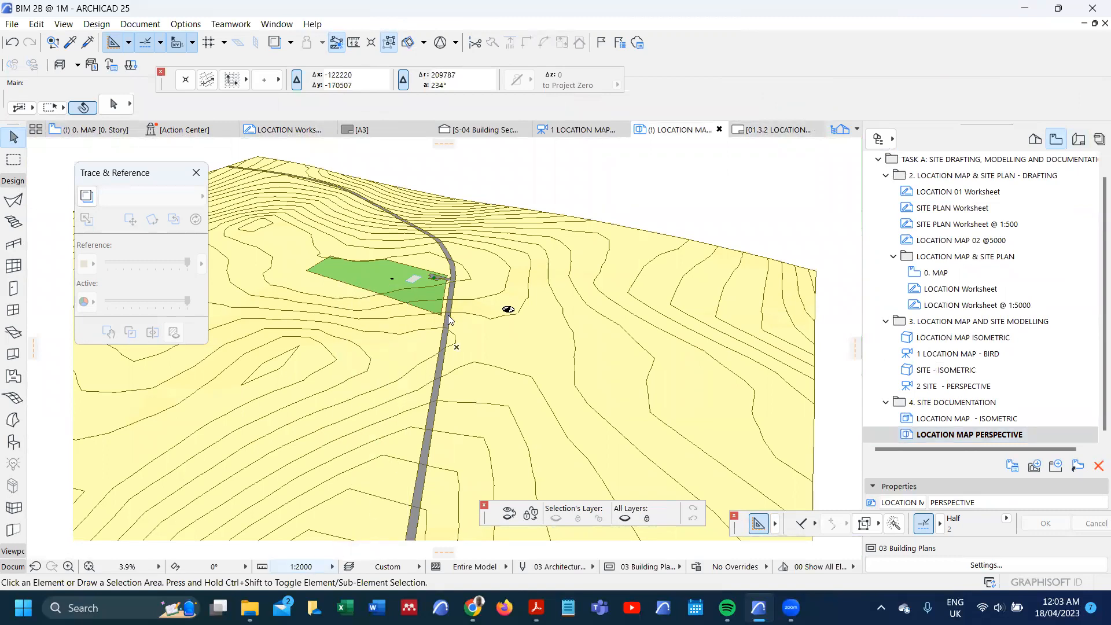
pyautogui.scroll(13, 435, 341)
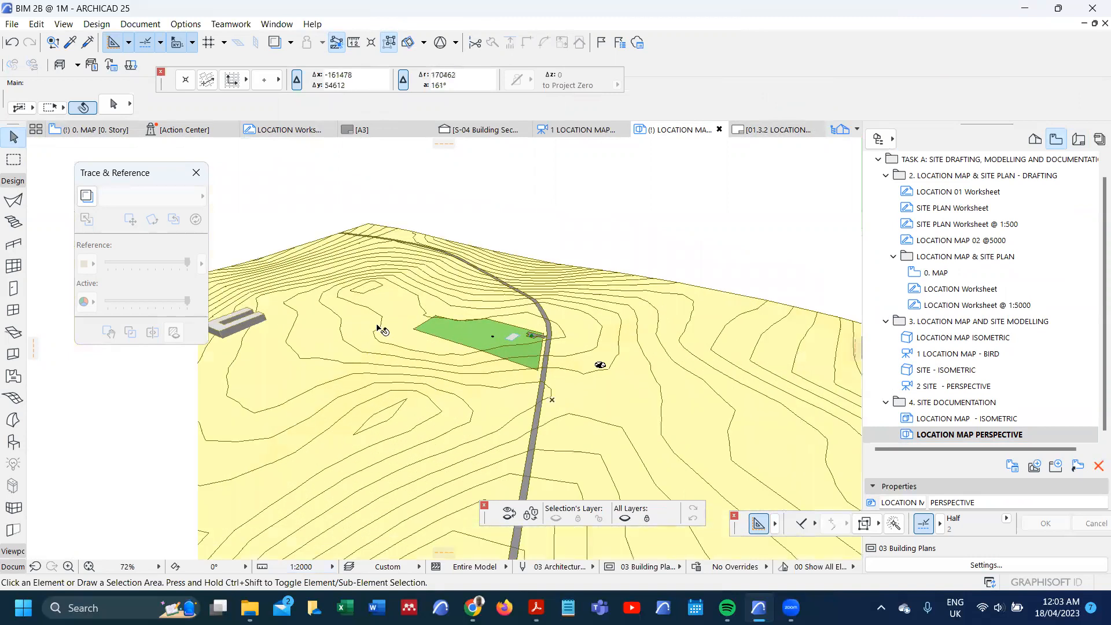
pyautogui.scroll(1, 578, 359)
pyautogui.scroll(-1, 634, 395)
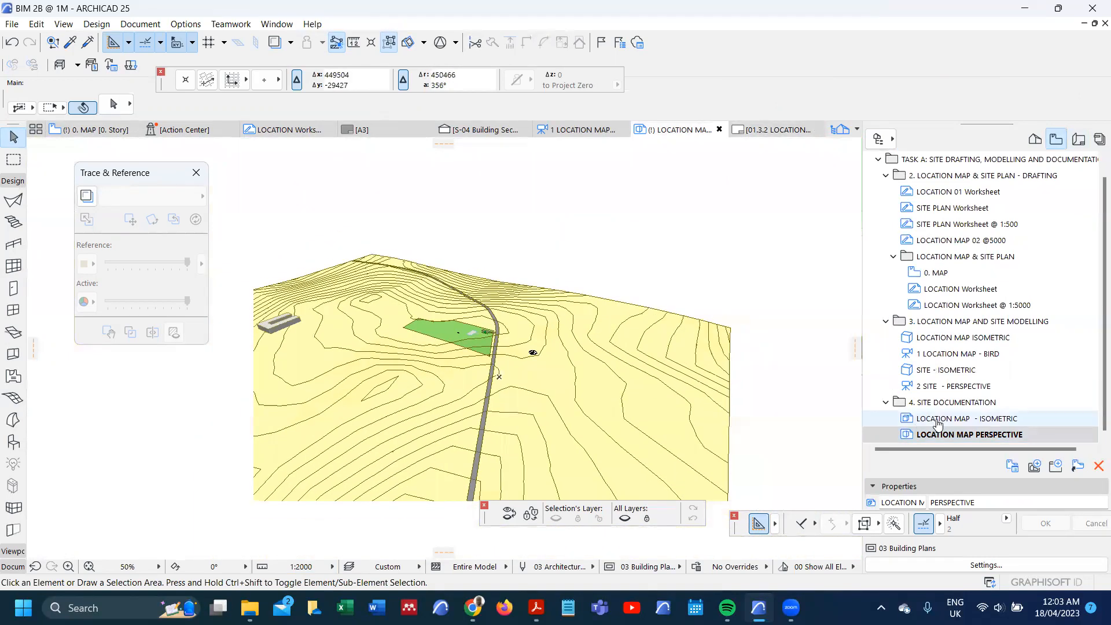
# Step: Copy all the labels from the LOCATION MAP - ISOMETRIC view and paste them into the LOCATION MAP PERSPECTIVE view
pyautogui.doubleClick(938, 422)
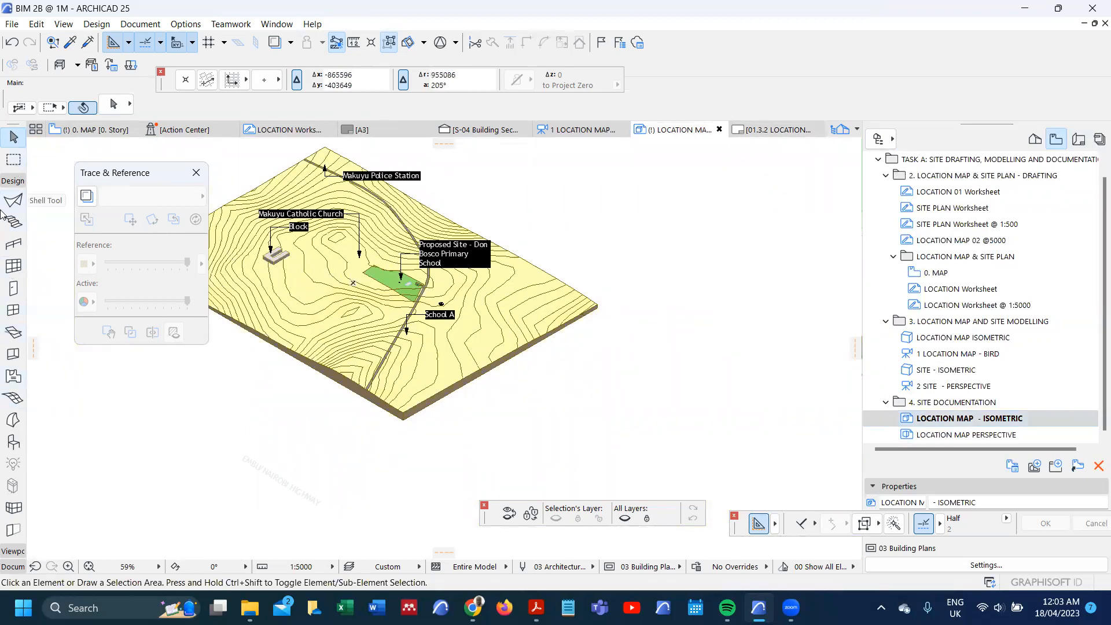
pyautogui.click(2, 183)
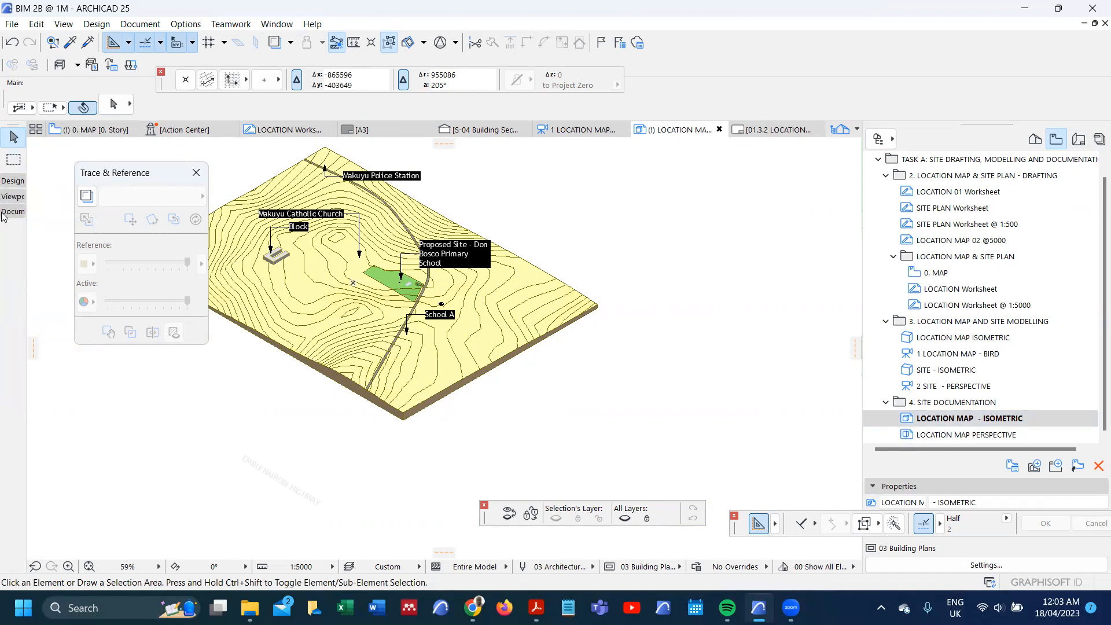
pyautogui.click(3, 212)
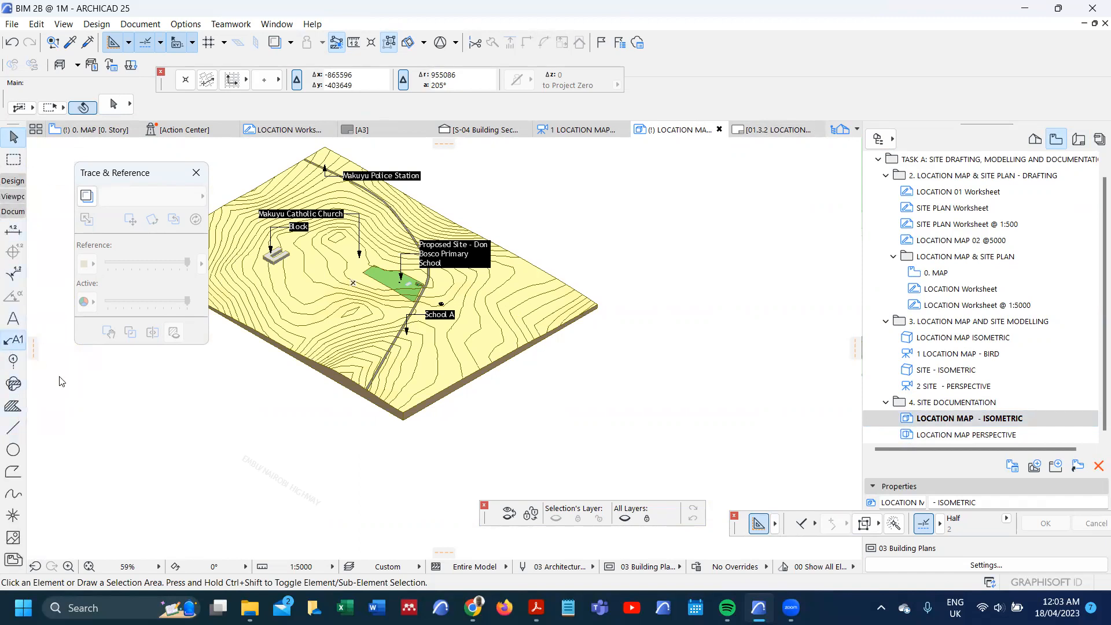
pyautogui.hotkey('ctrl', 'a')
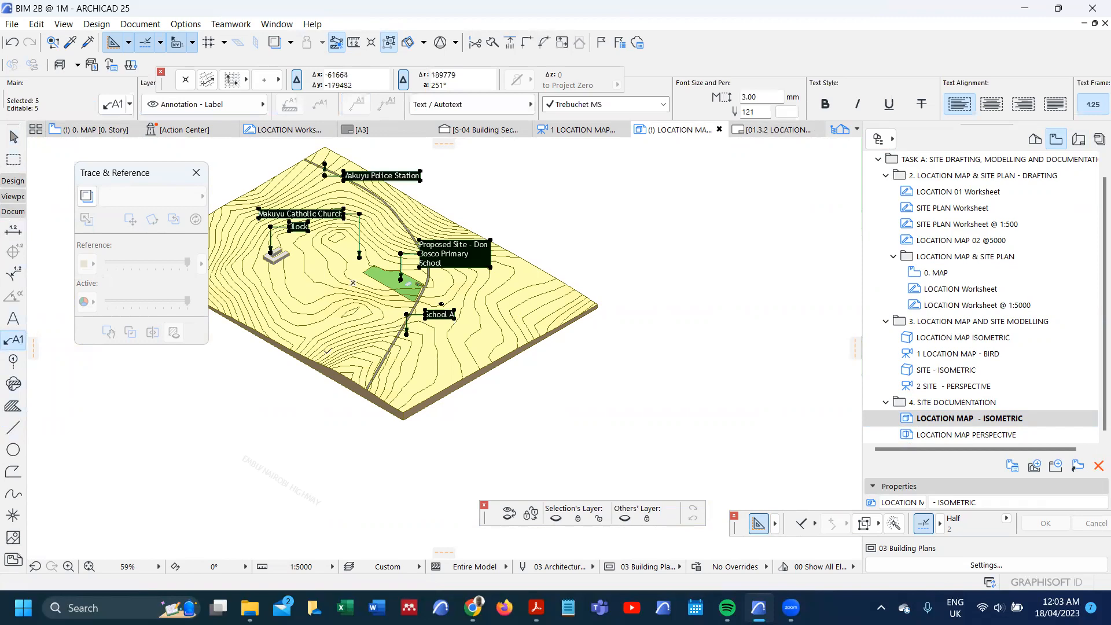
pyautogui.click(984, 434)
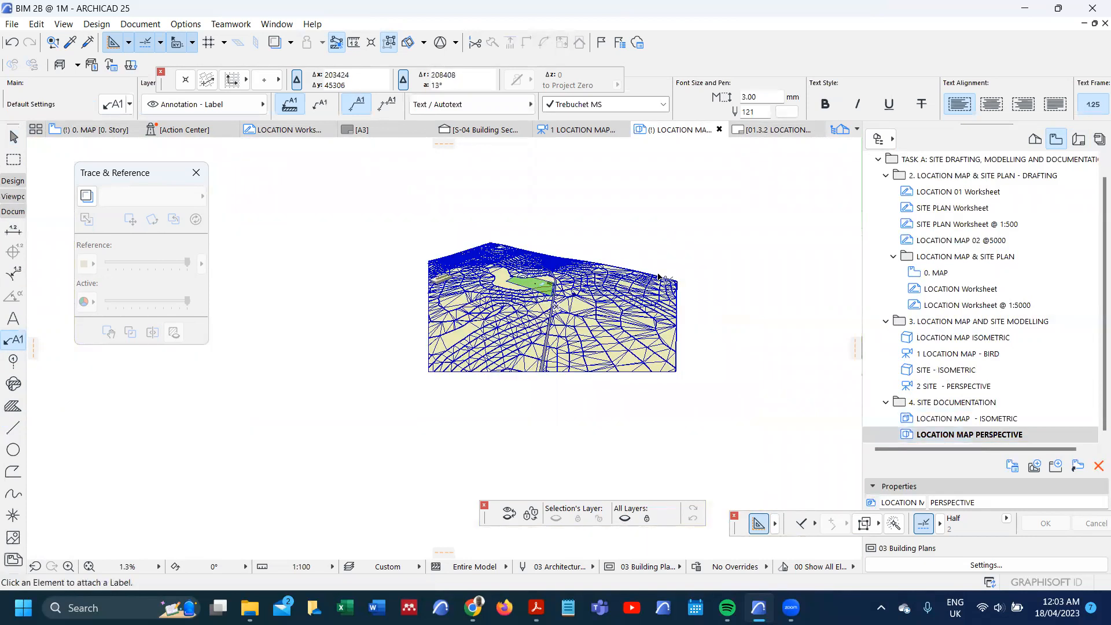
pyautogui.hotkey('ctrl', 'v')
pyautogui.click(669, 238)
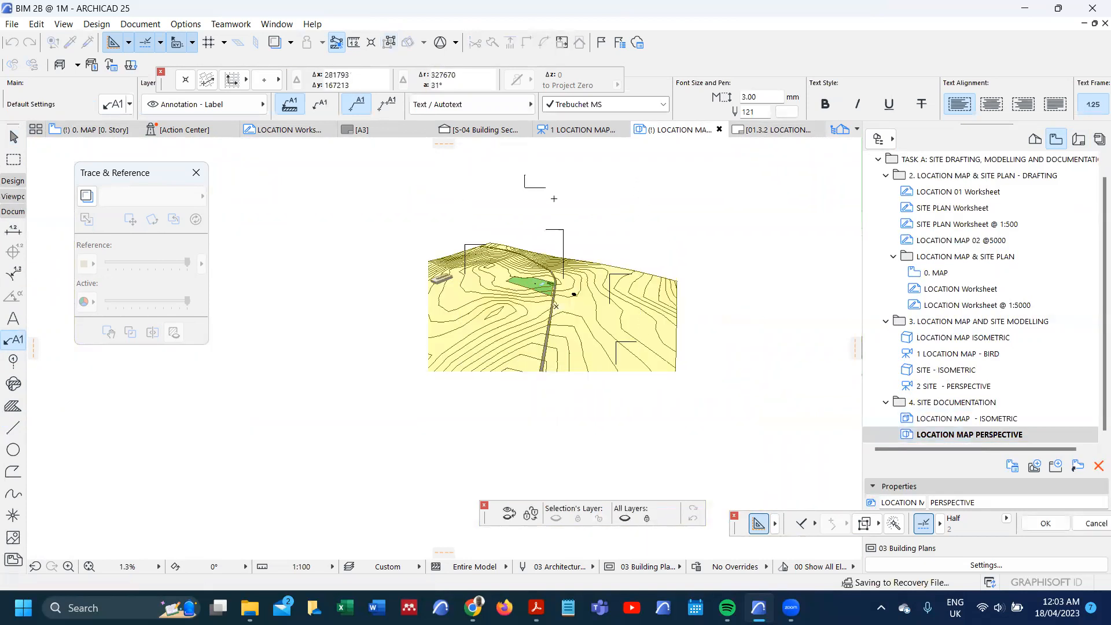
# Step: Set the perspective view's scale to 1:2000 and redefine LOCATION MAP PERSPECTIVE with the current window settings
pyautogui.scroll(5, 515, 176)
pyautogui.scroll(3, 514, 191)
pyautogui.scroll(2, 514, 227)
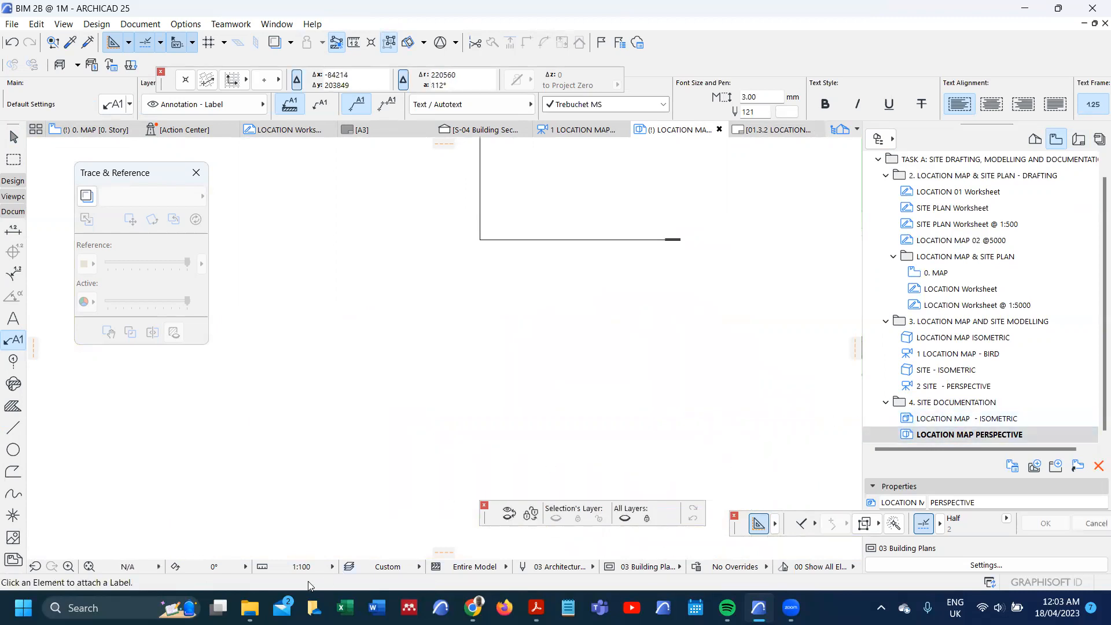
pyautogui.click(313, 573)
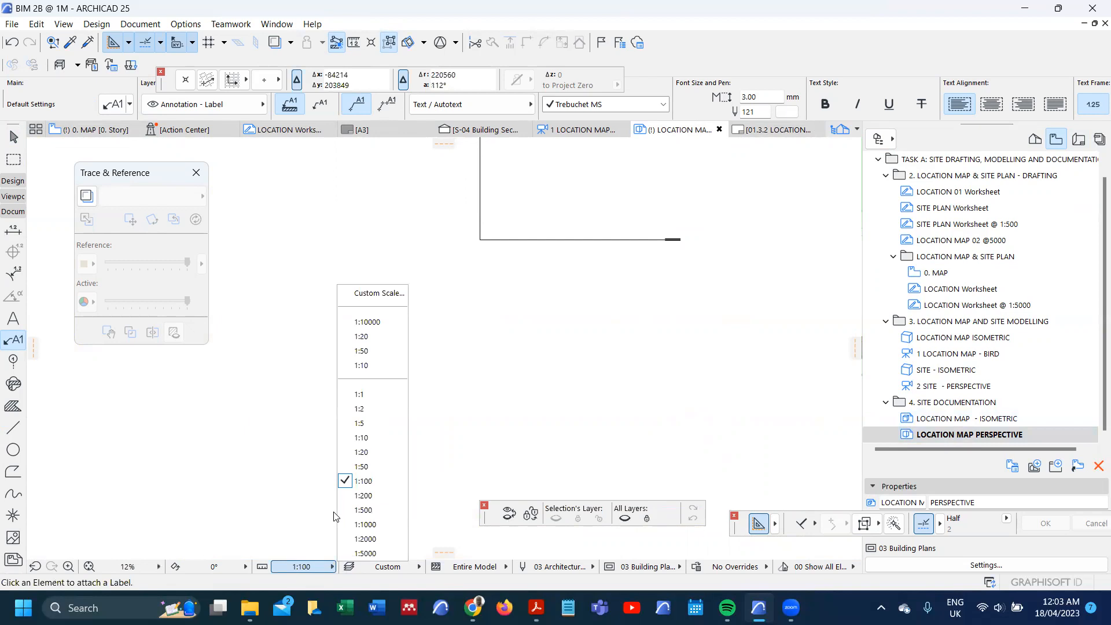
pyautogui.click(365, 539)
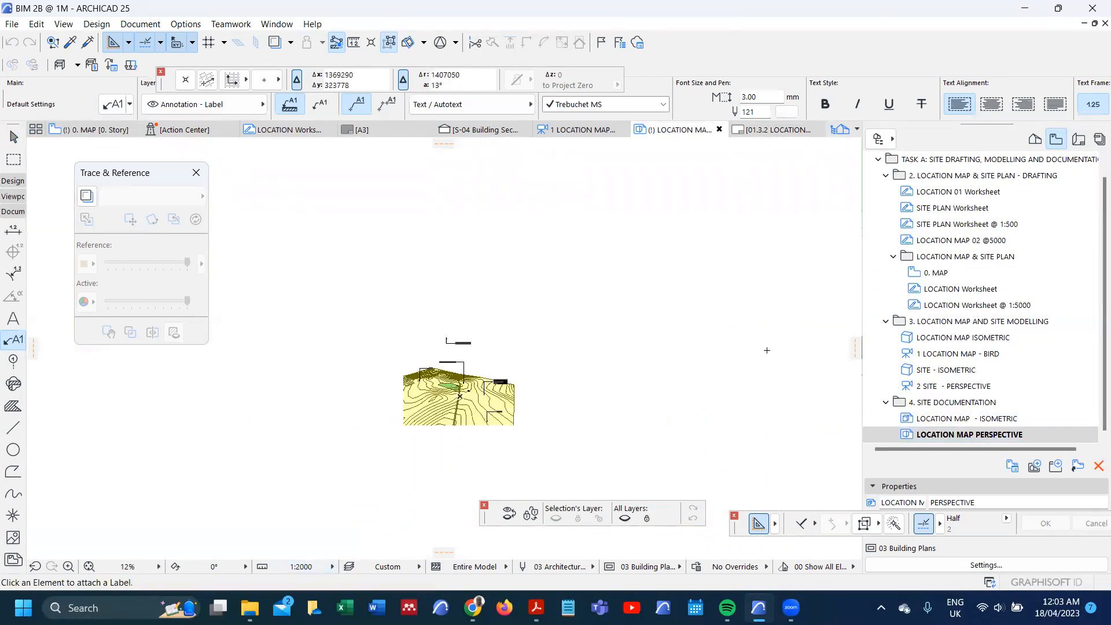
pyautogui.rightClick(1032, 437)
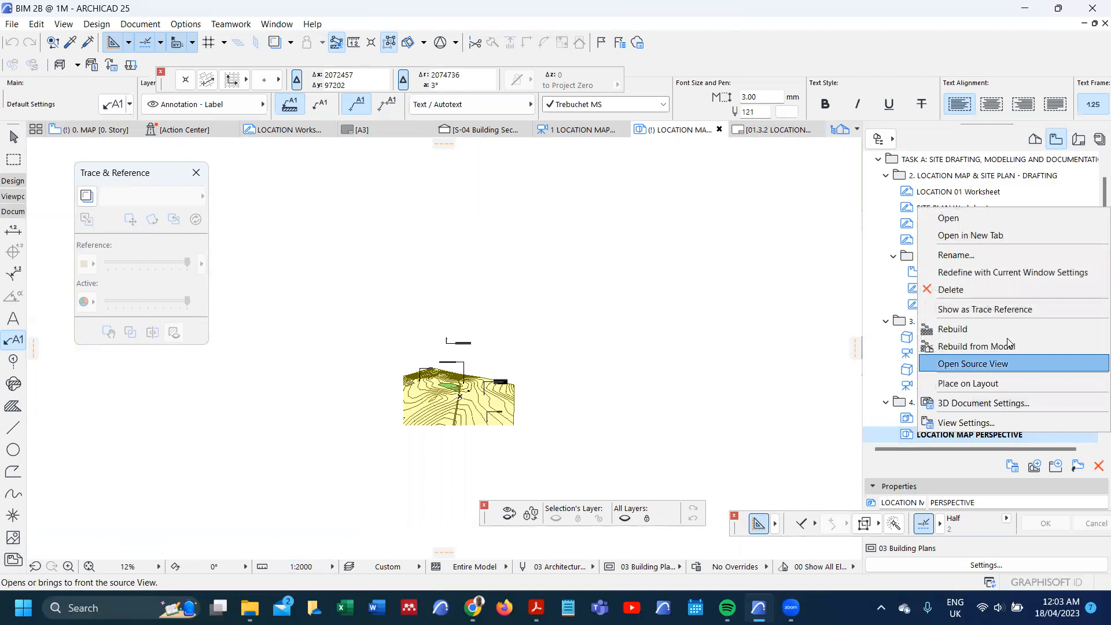
pyautogui.click(1002, 272)
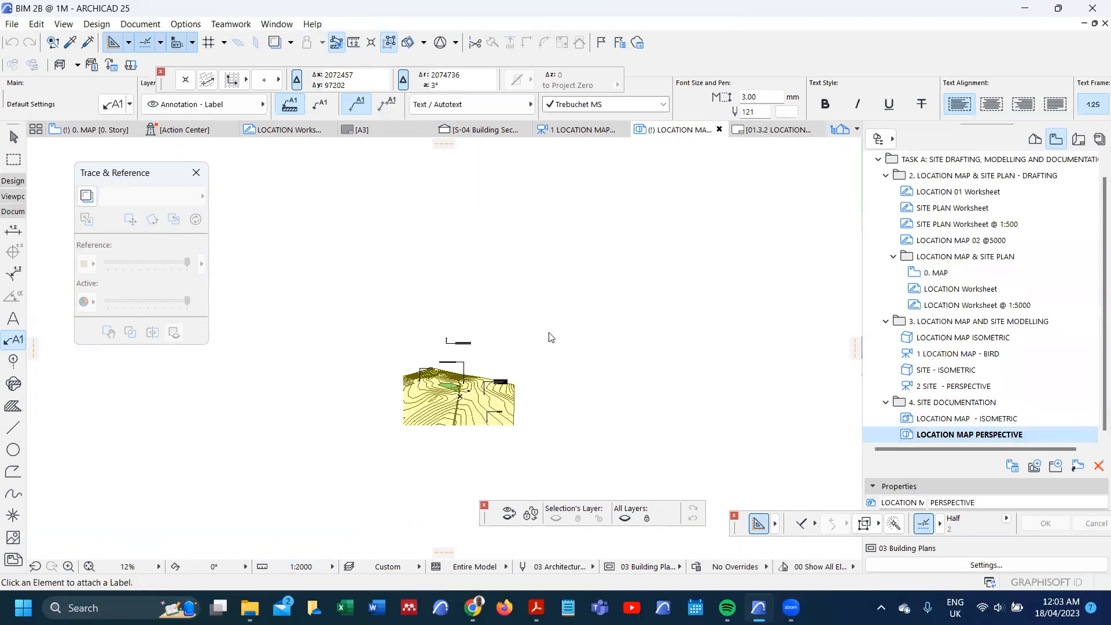
# Step: Move the Block label so its arrow points at the grey U-shaped building, and lower its text closer to the building
pyautogui.scroll(5, 454, 362)
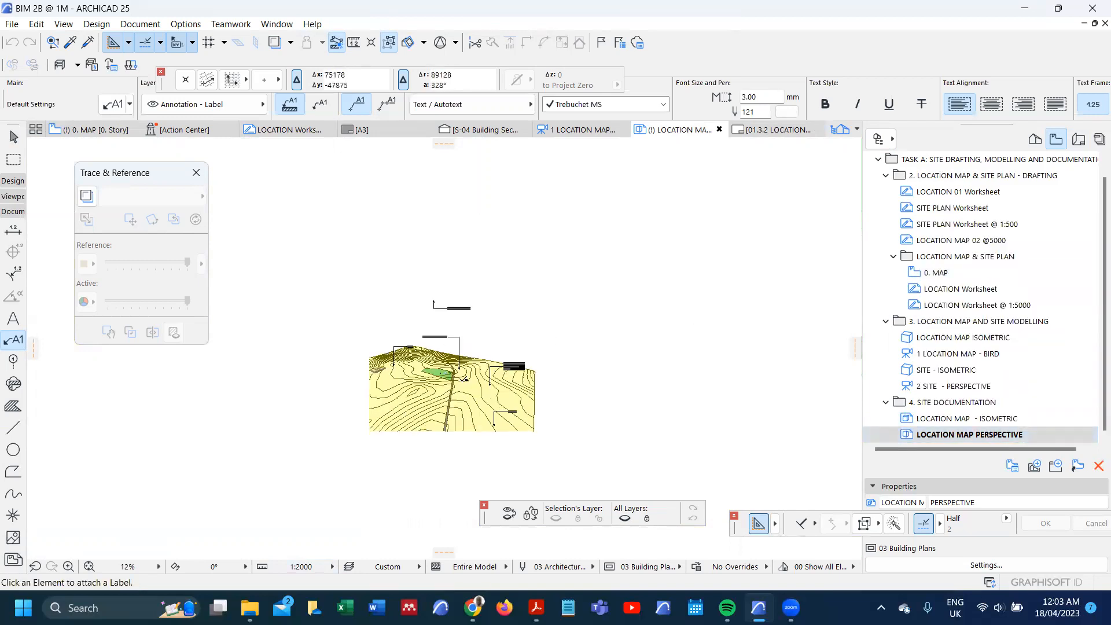
pyautogui.scroll(2, 496, 446)
pyautogui.scroll(4, 379, 324)
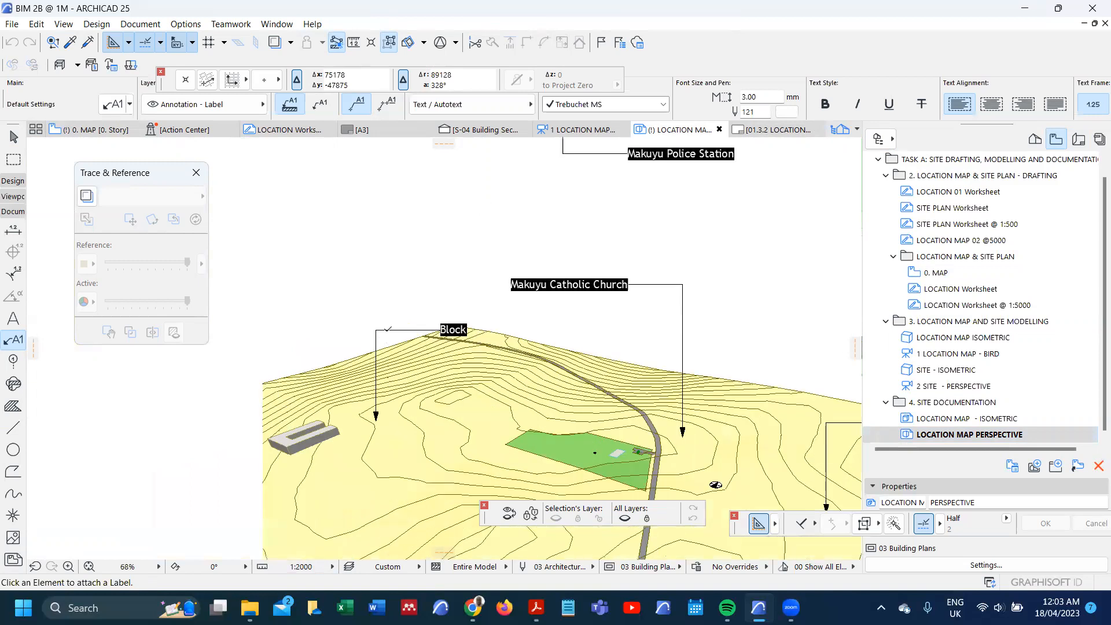
pyautogui.keyDown('shift'); pyautogui.click(377, 322); pyautogui.keyUp('shift')
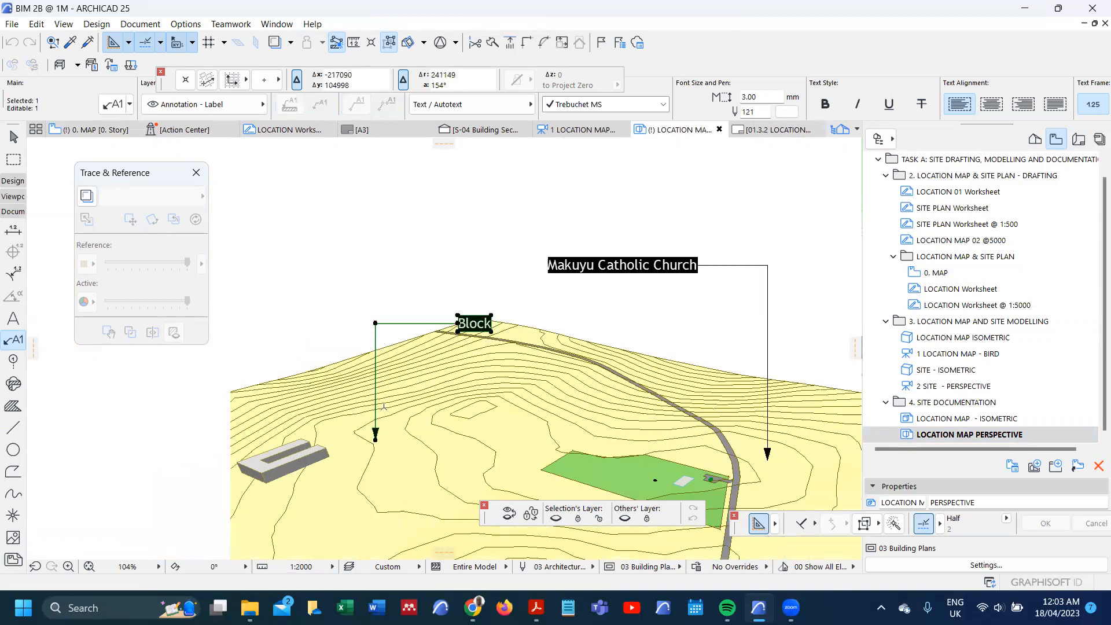
pyautogui.hotkey('ctrl', 'd')
pyautogui.click(374, 440)
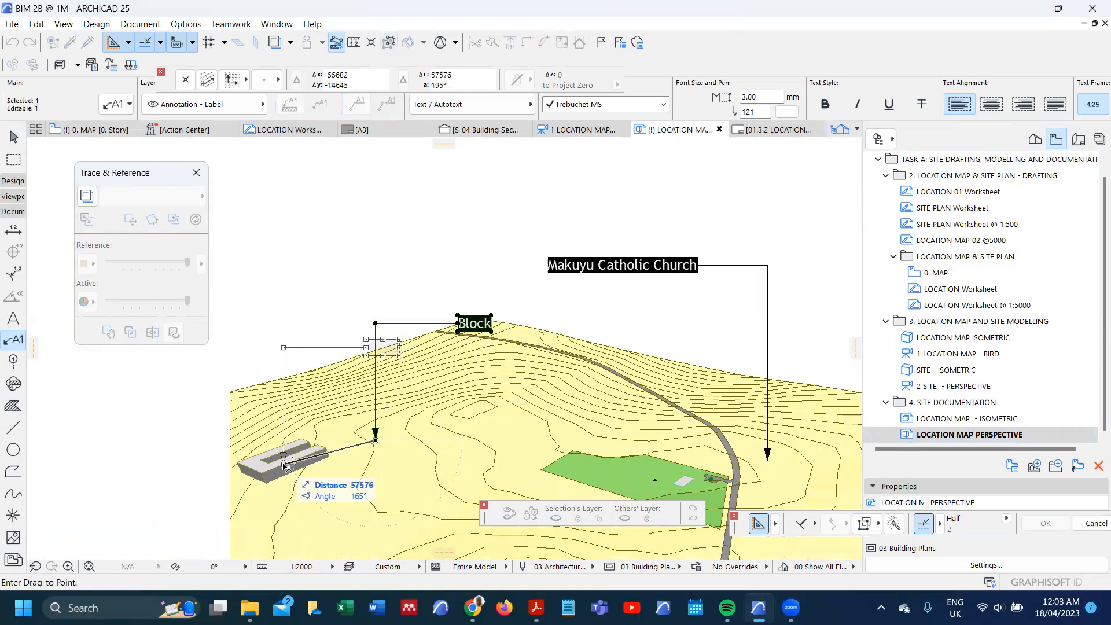
pyautogui.click(284, 463)
pyautogui.click(283, 348)
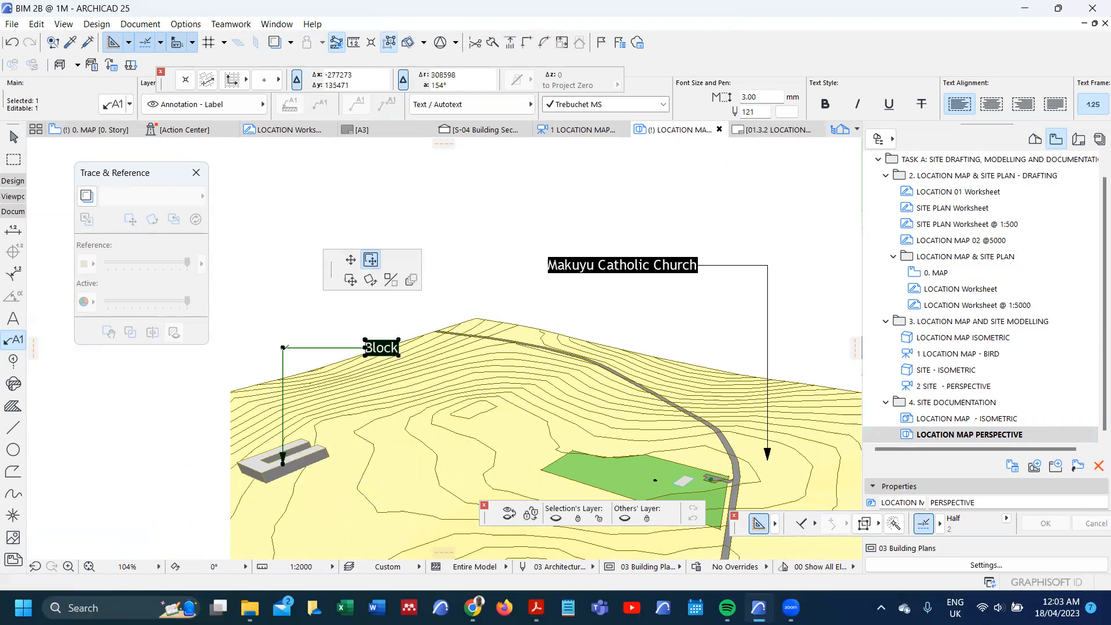
pyautogui.click(282, 405)
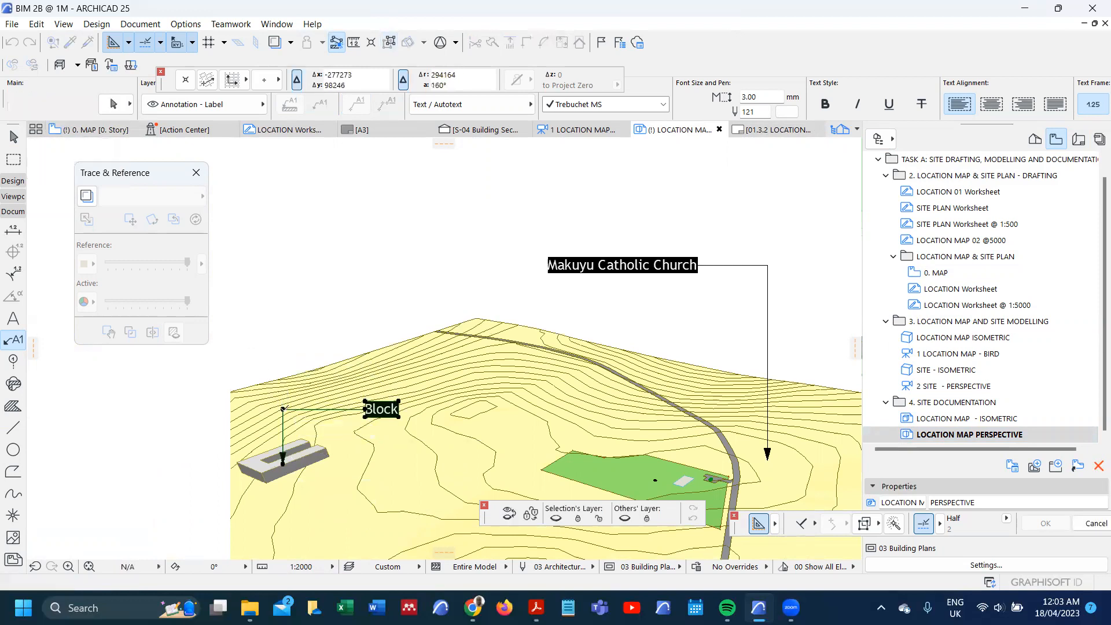
# Step: Place a copy of the Makuyu Police Station label on the terrain, with its arrow at the peak near the road's far end
pyautogui.scroll(-4, 280, 404)
pyautogui.scroll(3, 398, 270)
pyautogui.click(425, 307)
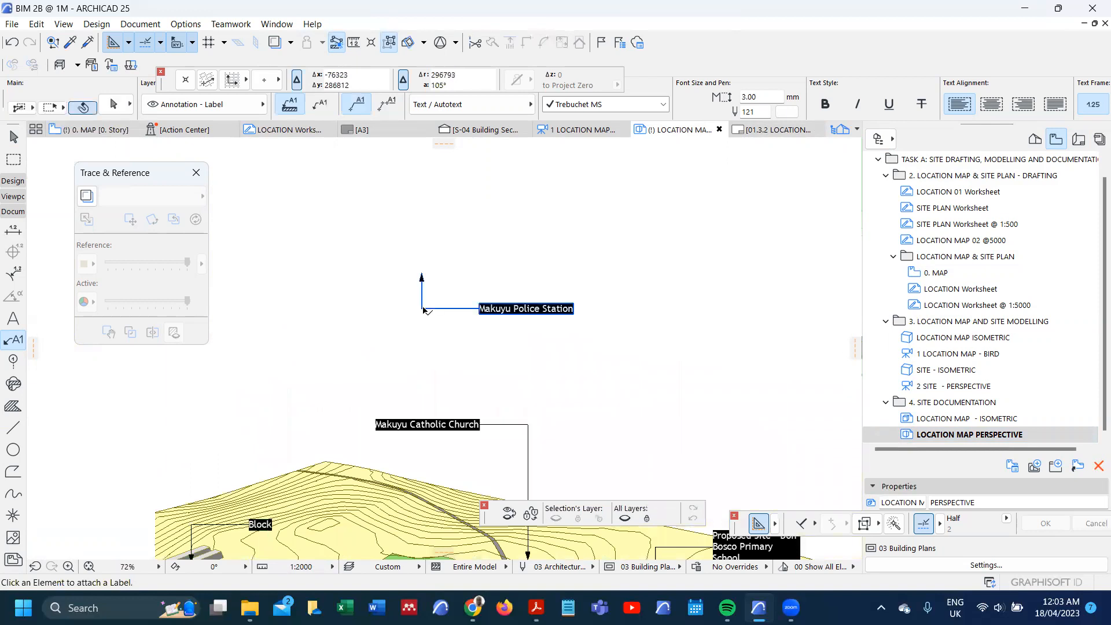
pyautogui.hotkey('ctrl', 'shift', 'd')
pyautogui.click(422, 308)
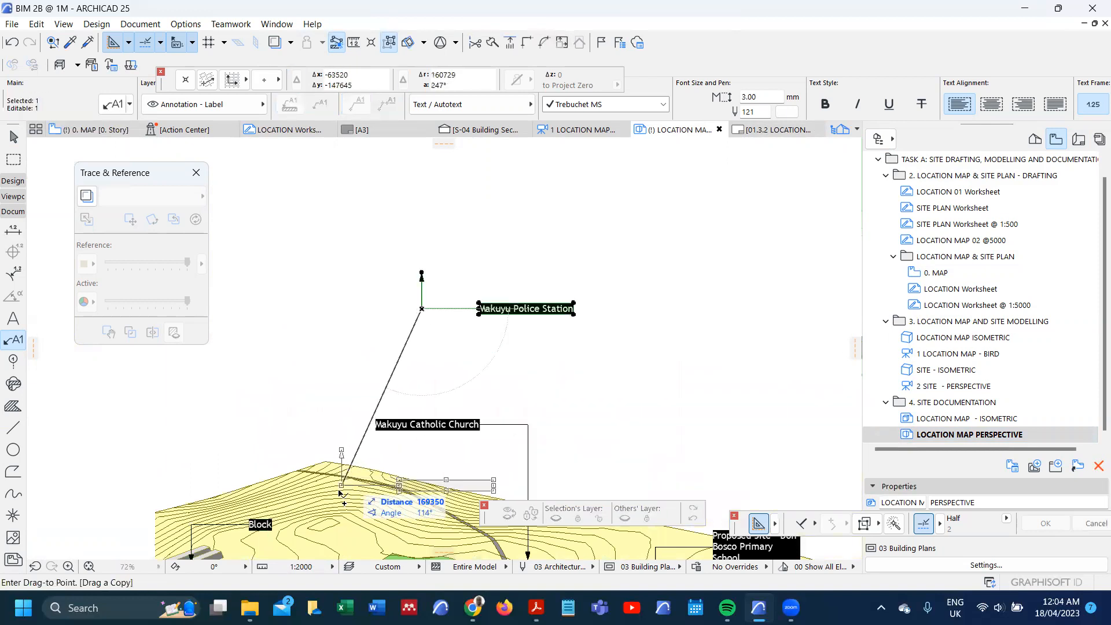
pyautogui.scroll(7, 337, 495)
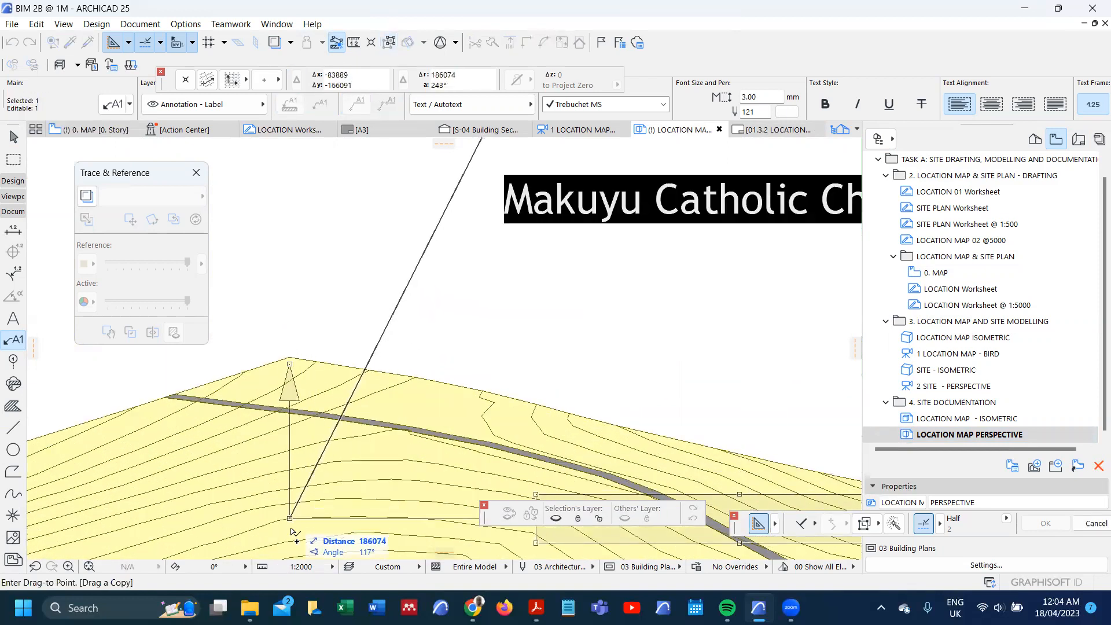
pyautogui.click(293, 527)
pyautogui.scroll(-6, 288, 410)
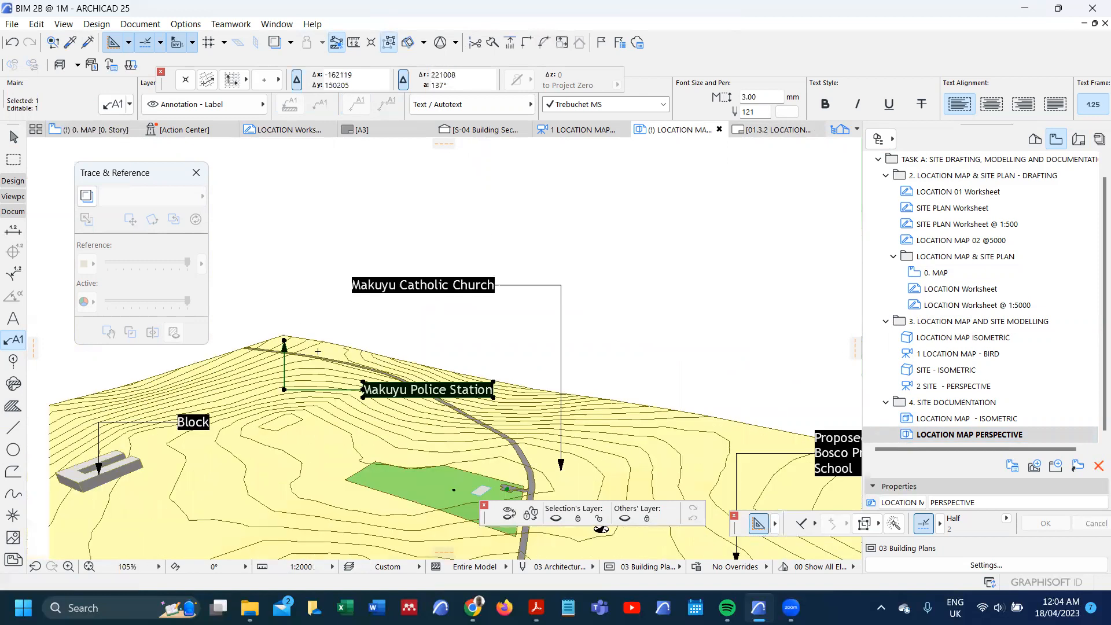
pyautogui.press('Escape')
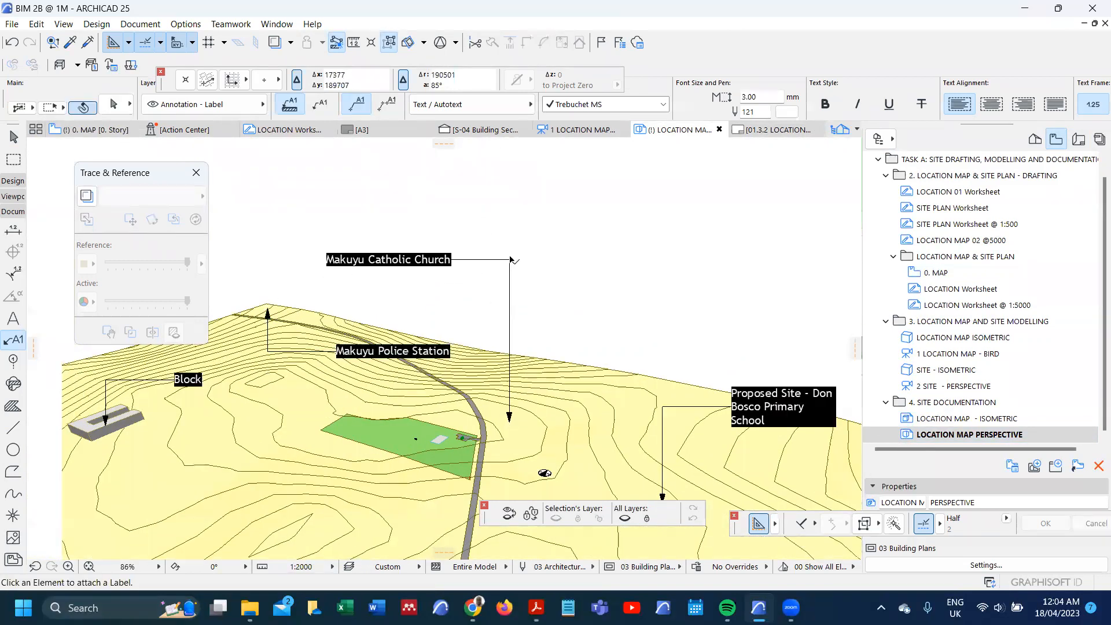
# Step: Place a copy of the Makuyu Catholic Church label west of the green site and flip its leader so the text sits below the arrowhead
pyautogui.keyDown('shift'); pyautogui.click(509, 259); pyautogui.keyUp('shift')
pyautogui.hotkey('ctrl', 'shift', 'd')
pyautogui.click(509, 259)
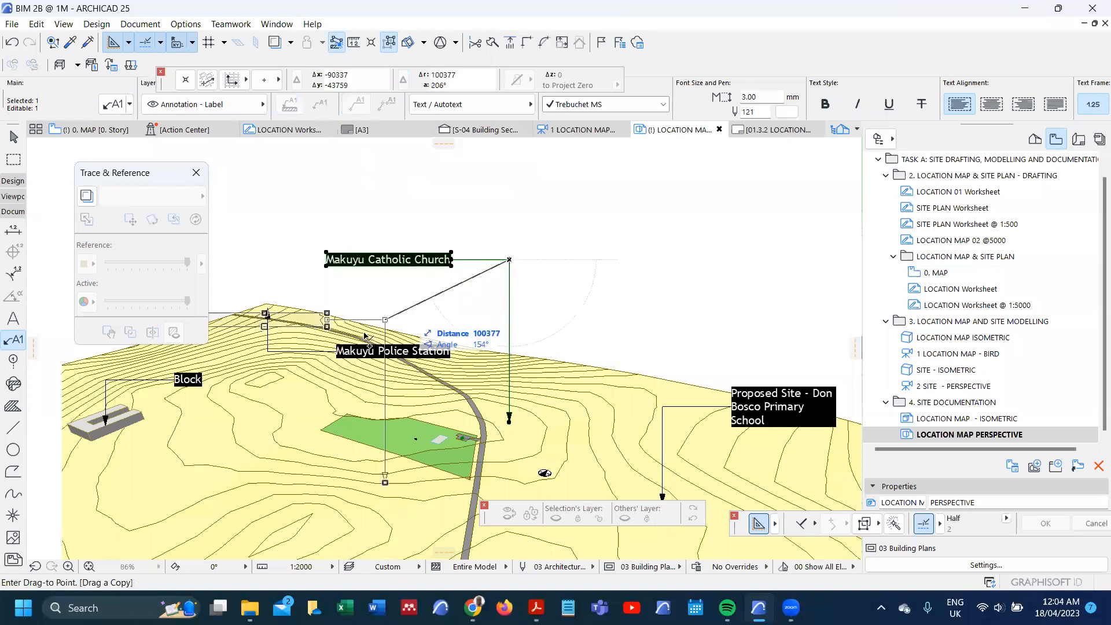
pyautogui.click(313, 246)
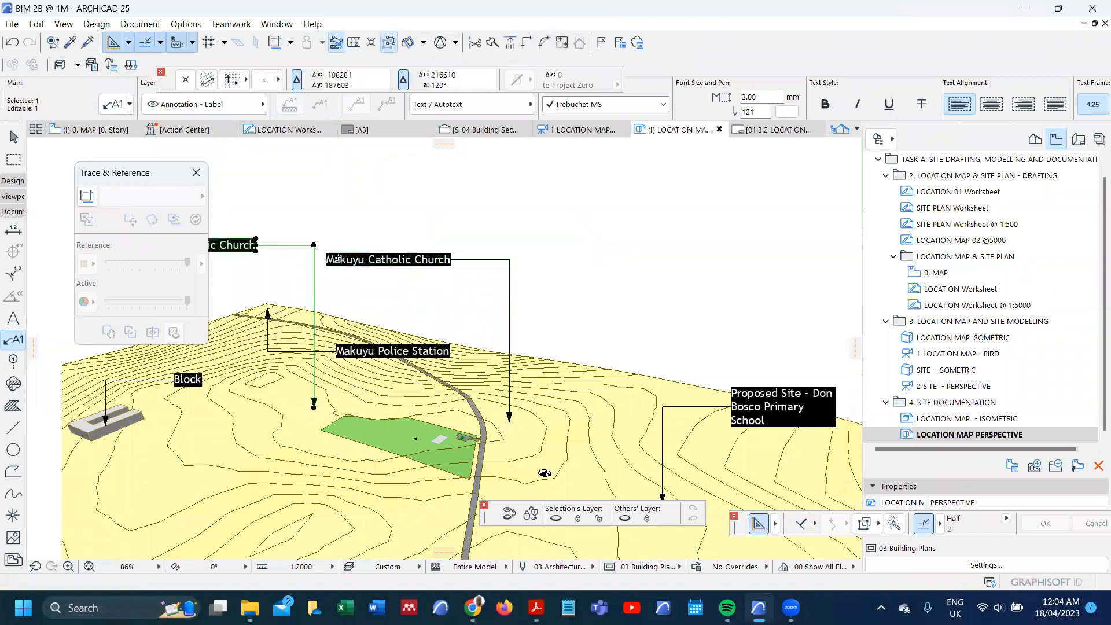
pyautogui.scroll(-3, 333, 255)
pyautogui.click(324, 293)
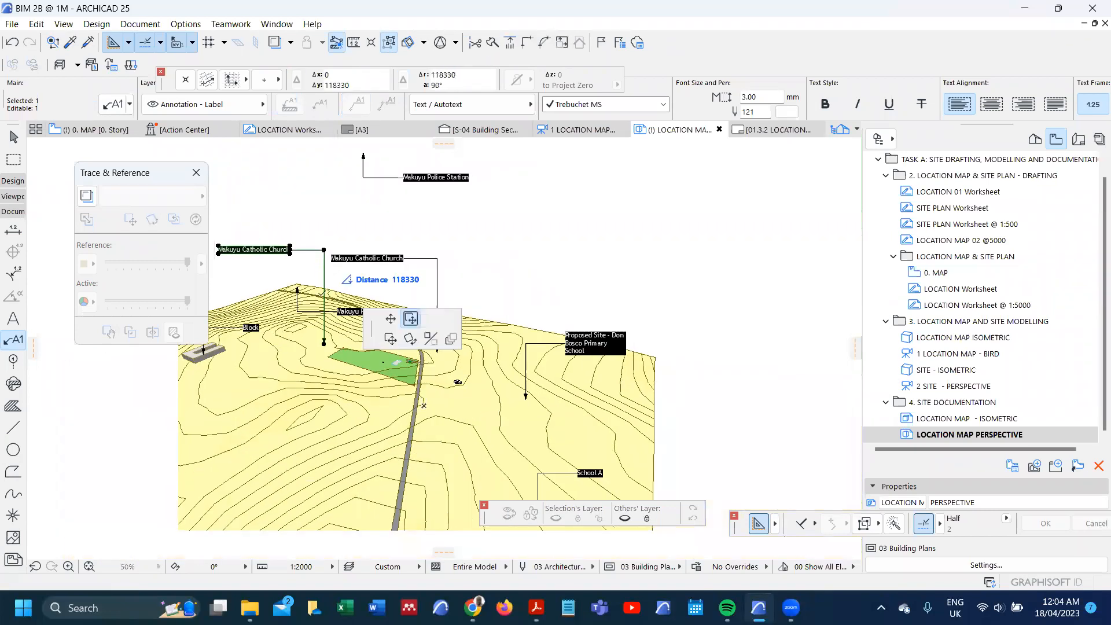
pyautogui.click(324, 388)
pyautogui.press('Escape')
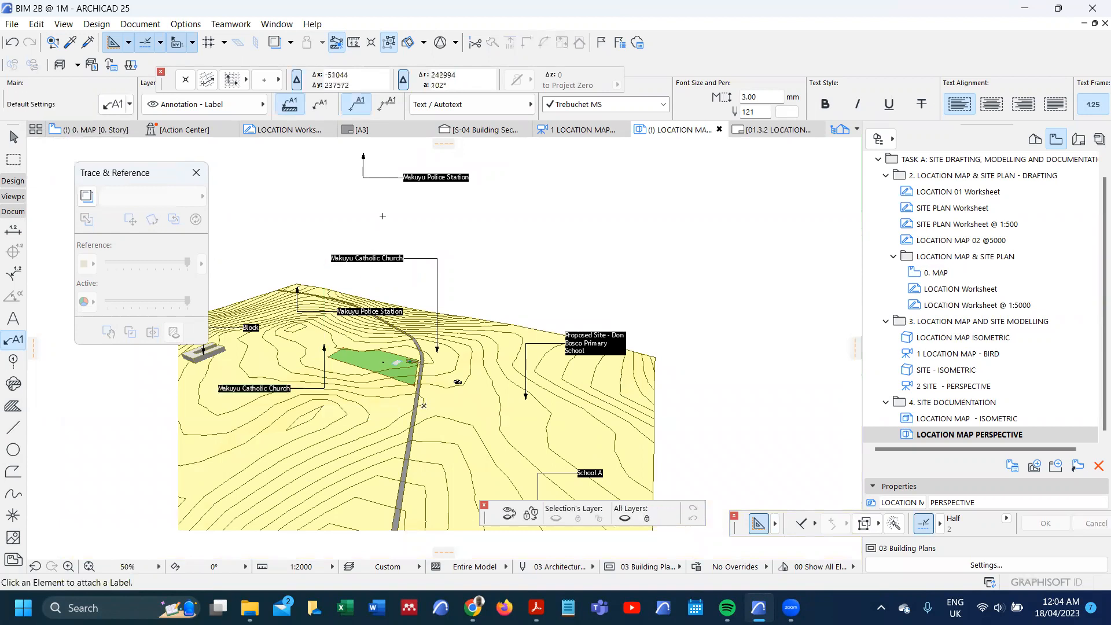
# Step: Delete the original Makuyu Police Station and Makuyu Catholic Church labels above the terrain
pyautogui.click(364, 177)
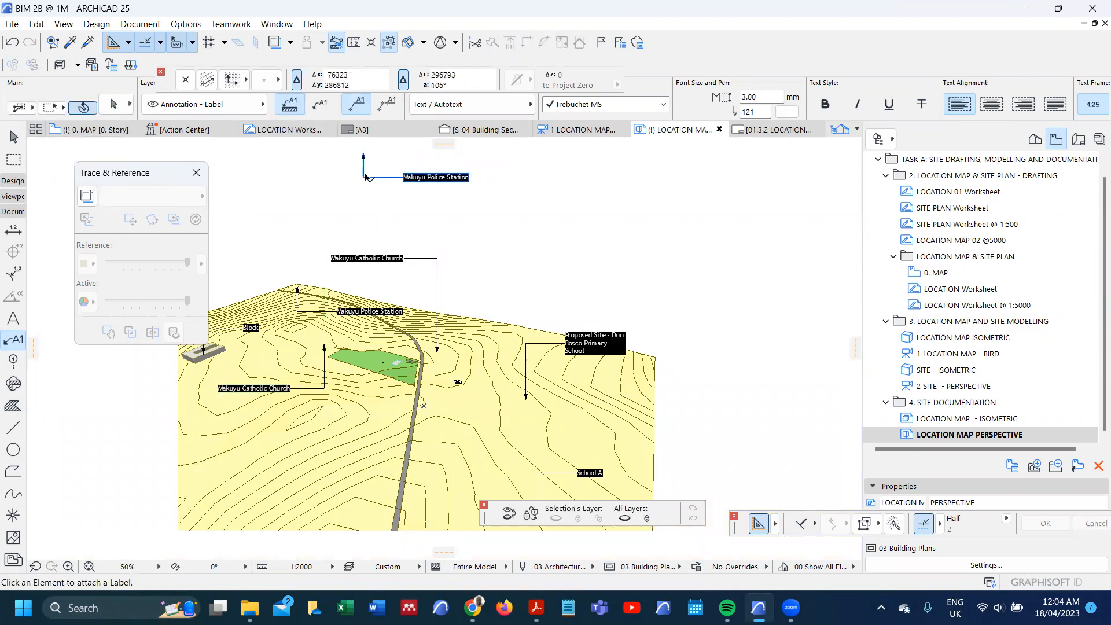
pyautogui.press('Delete')
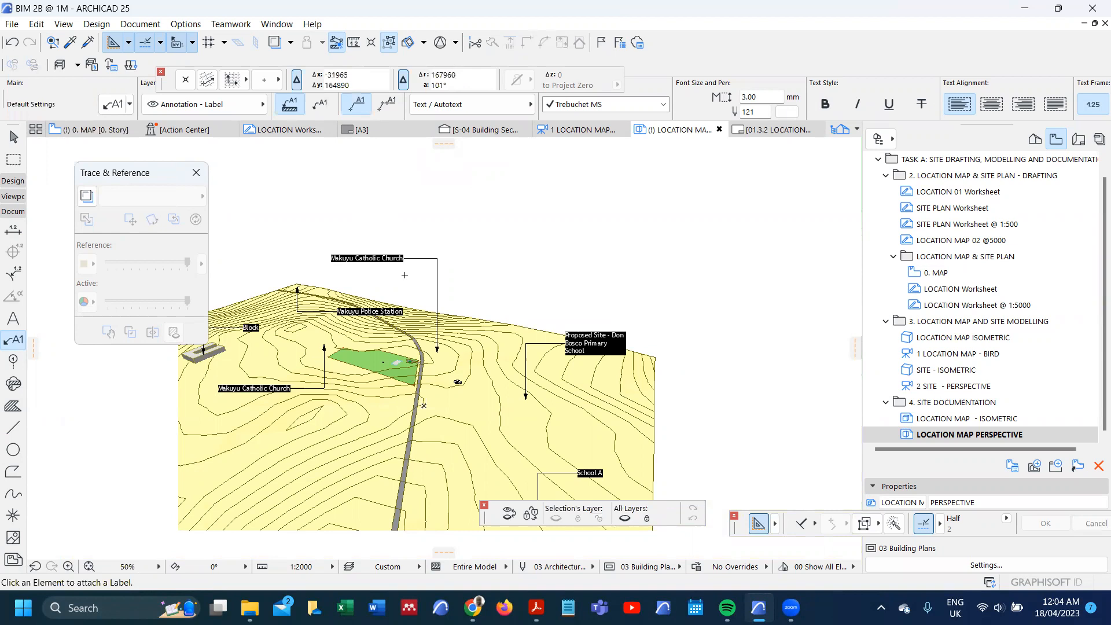
pyautogui.click(437, 262)
pyautogui.press('Delete')
# Step: Move the Proposed Site - Don Bosco Primary School label's arrow onto the point in the green site, with its text below the site
pyautogui.scroll(3, 460, 390)
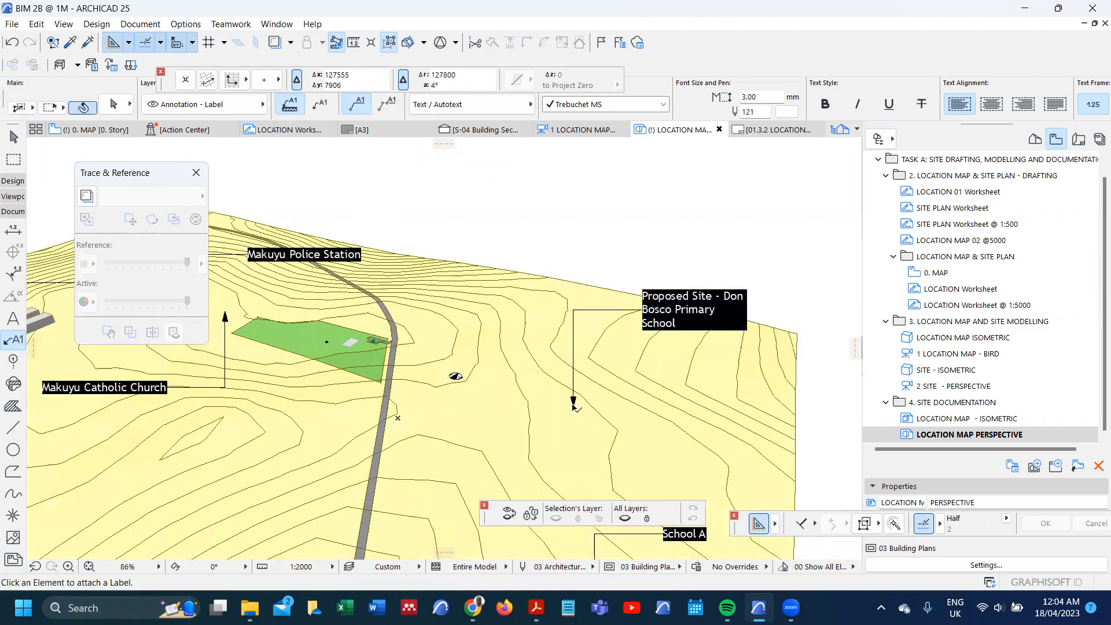
pyautogui.click(573, 401)
pyautogui.click(572, 406)
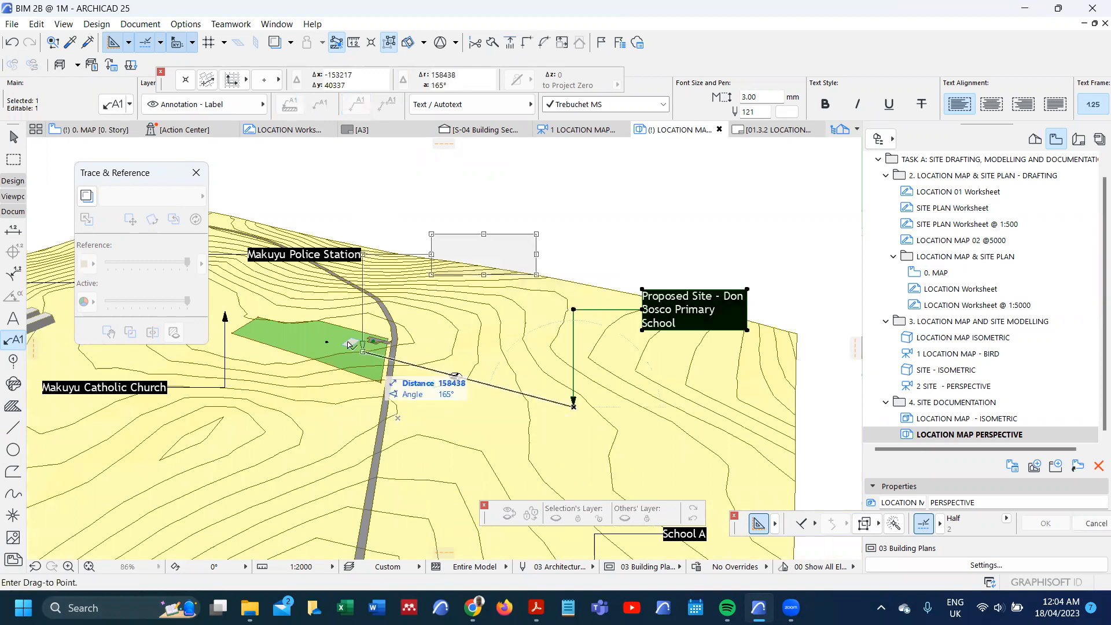
pyautogui.click(327, 342)
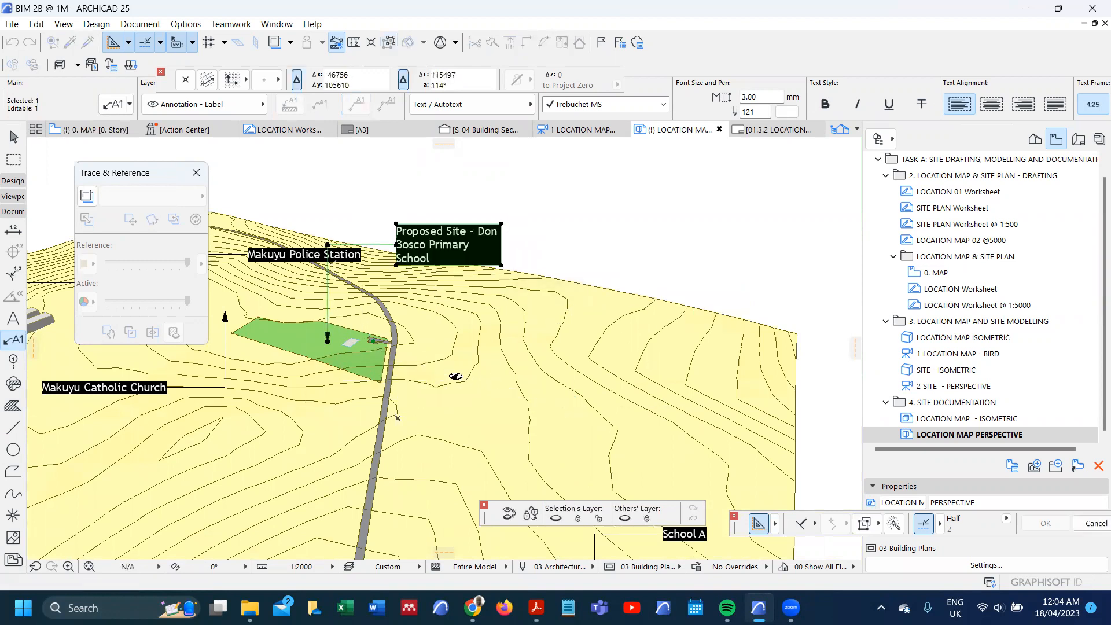
pyautogui.click(327, 244)
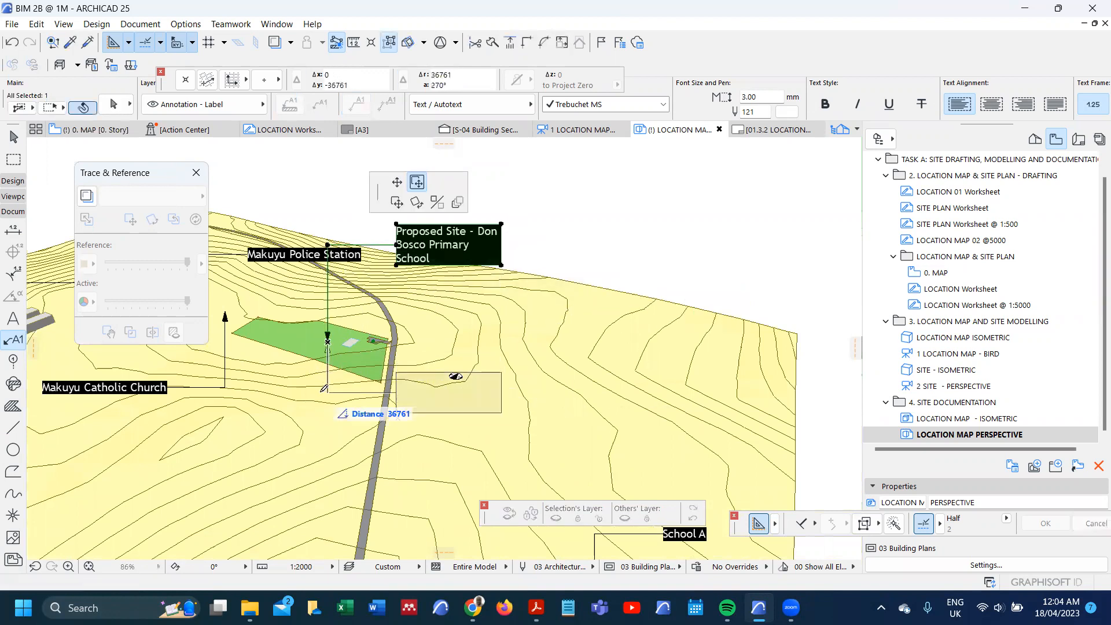
pyautogui.click(328, 412)
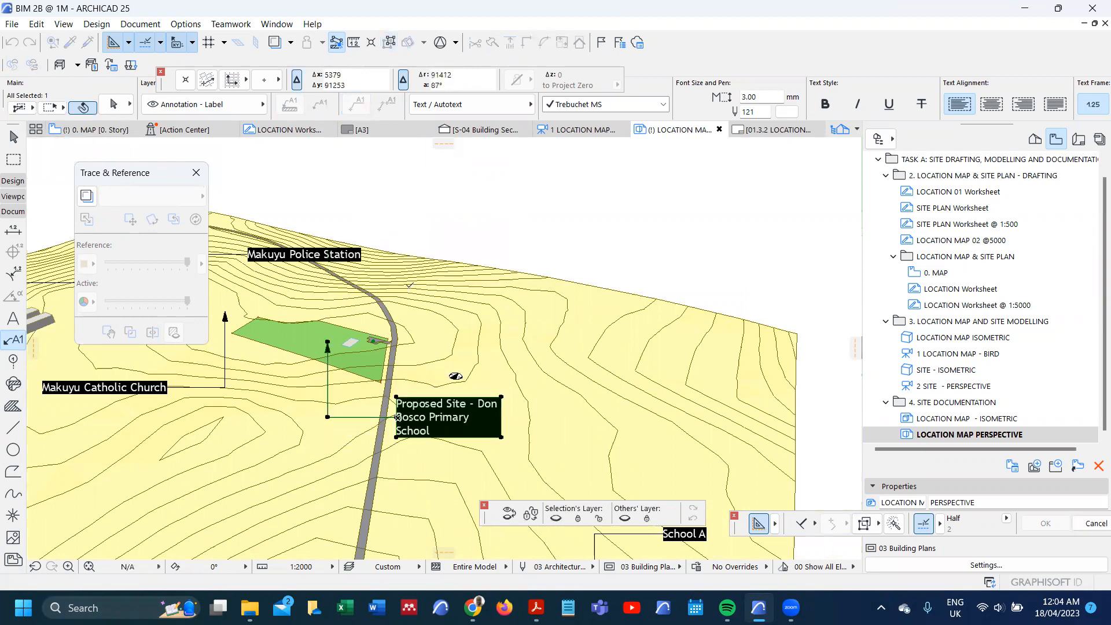
# Step: Move the School A label beside the road, below the proposed site label
pyautogui.scroll(-4, 462, 384)
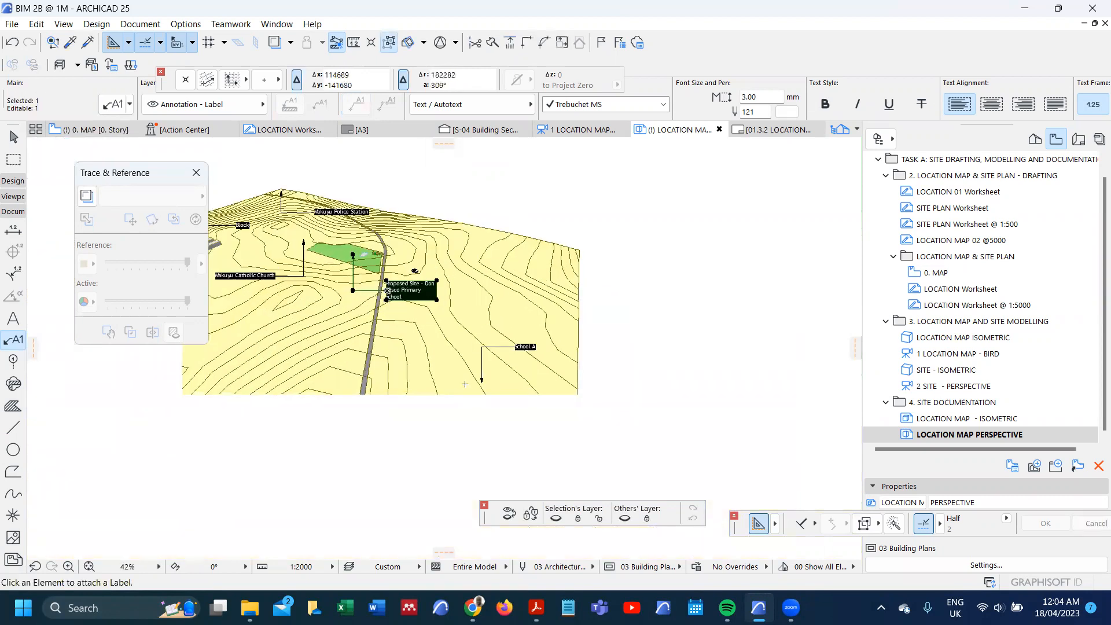
pyautogui.click(481, 381)
pyautogui.click(481, 381)
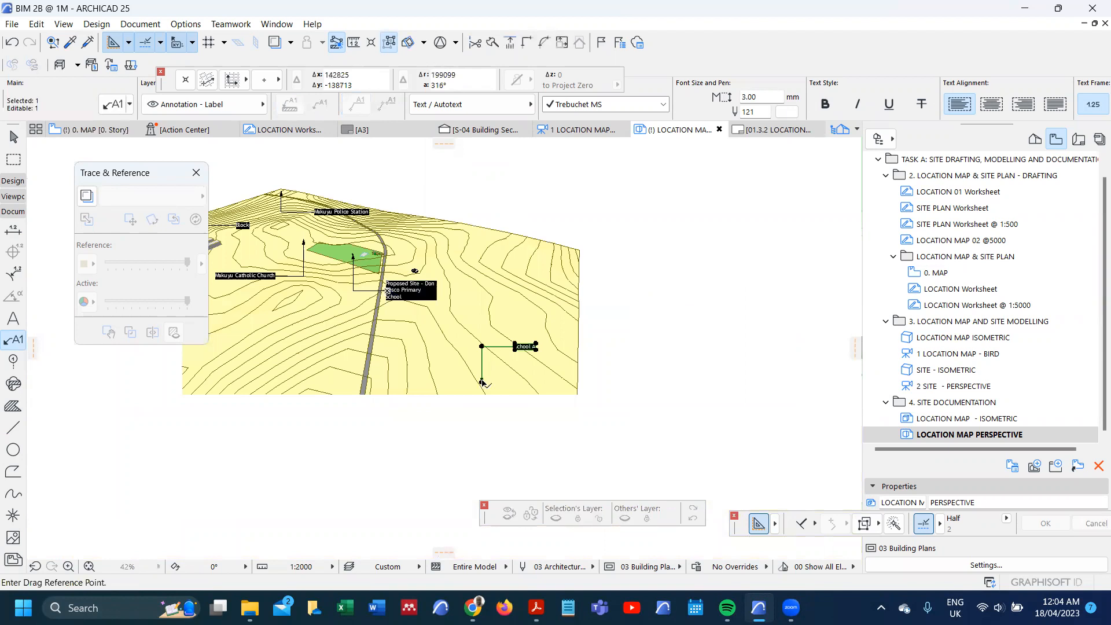
pyautogui.click(377, 351)
# Step: Check the repositioned labels, clear the selection and redefine the LOCATION MAP PERSPECTIVE view with the current window settings
pyautogui.scroll(-1, 378, 351)
pyautogui.scroll(10, 225, 243)
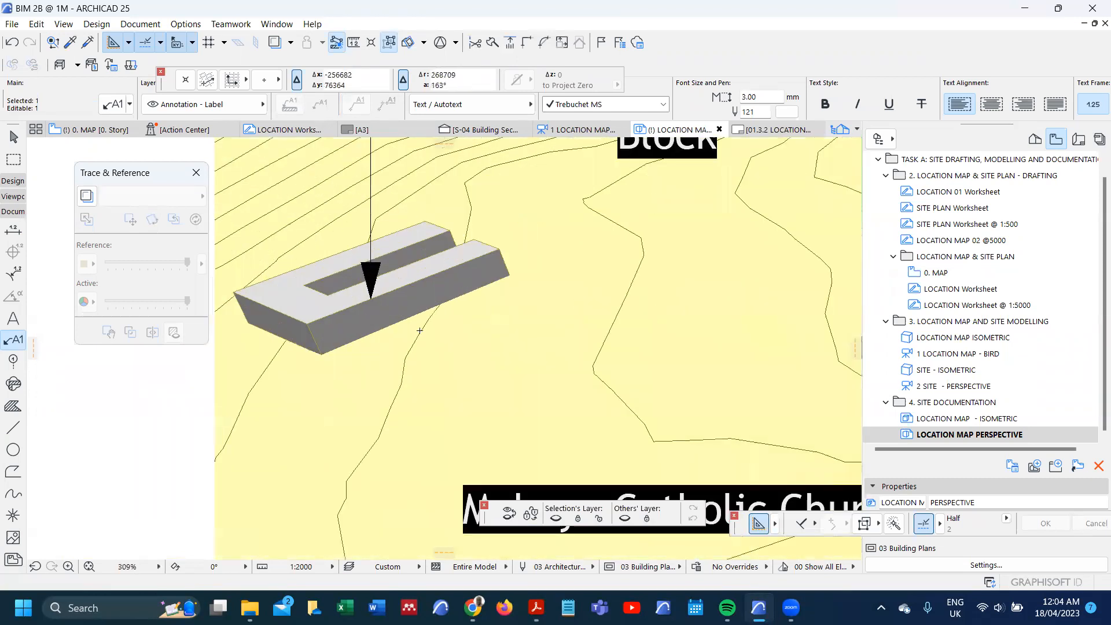
pyautogui.scroll(-4, 325, 299)
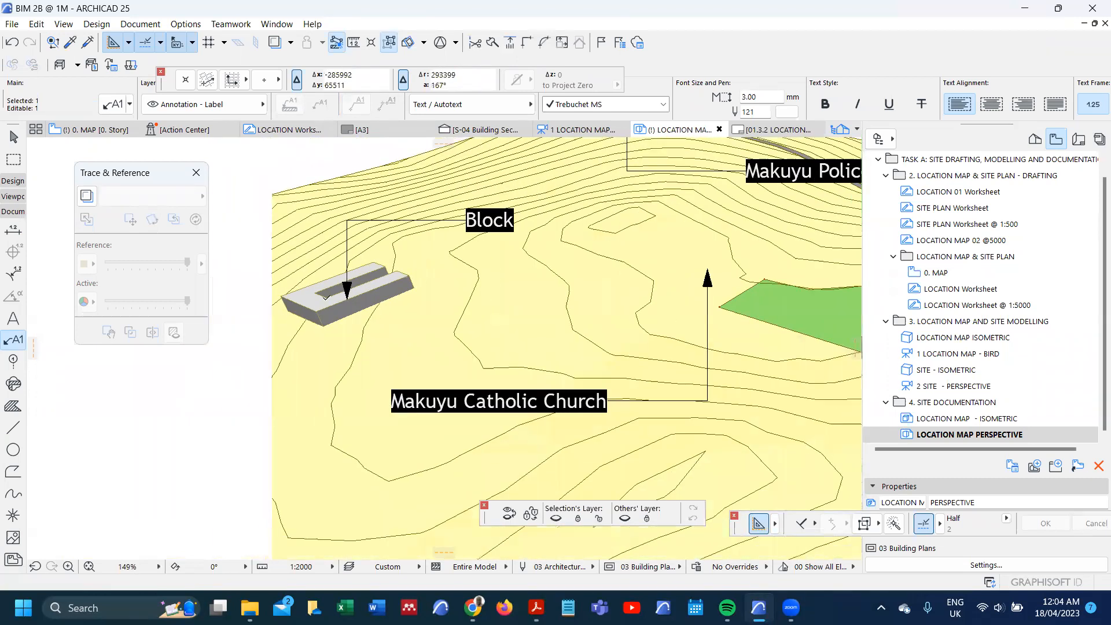
pyautogui.scroll(-7, 327, 298)
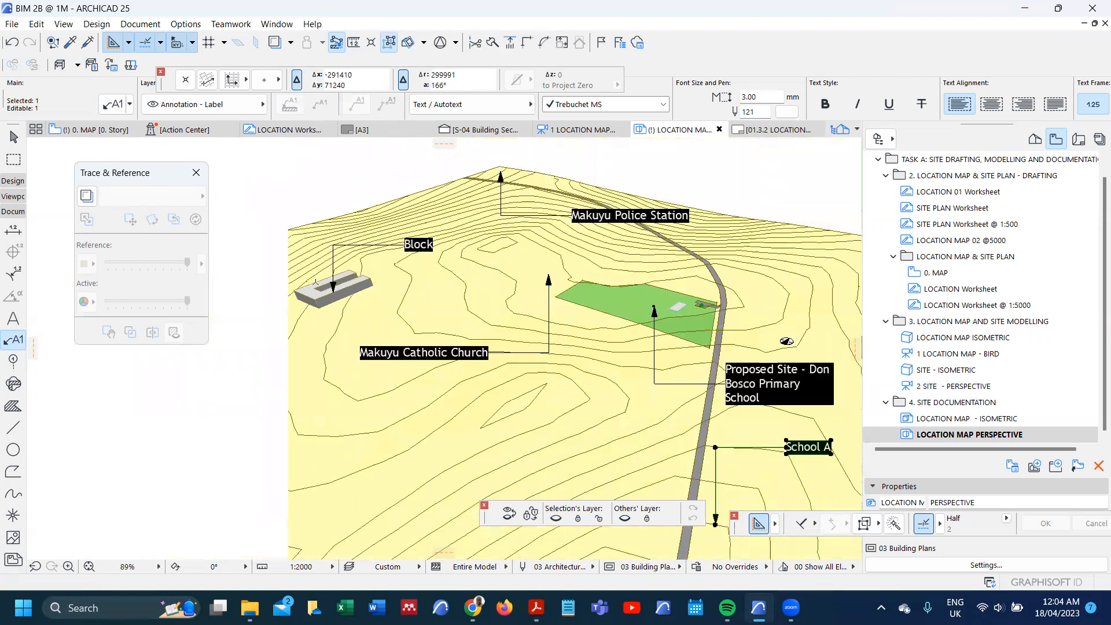
pyautogui.press('Escape')
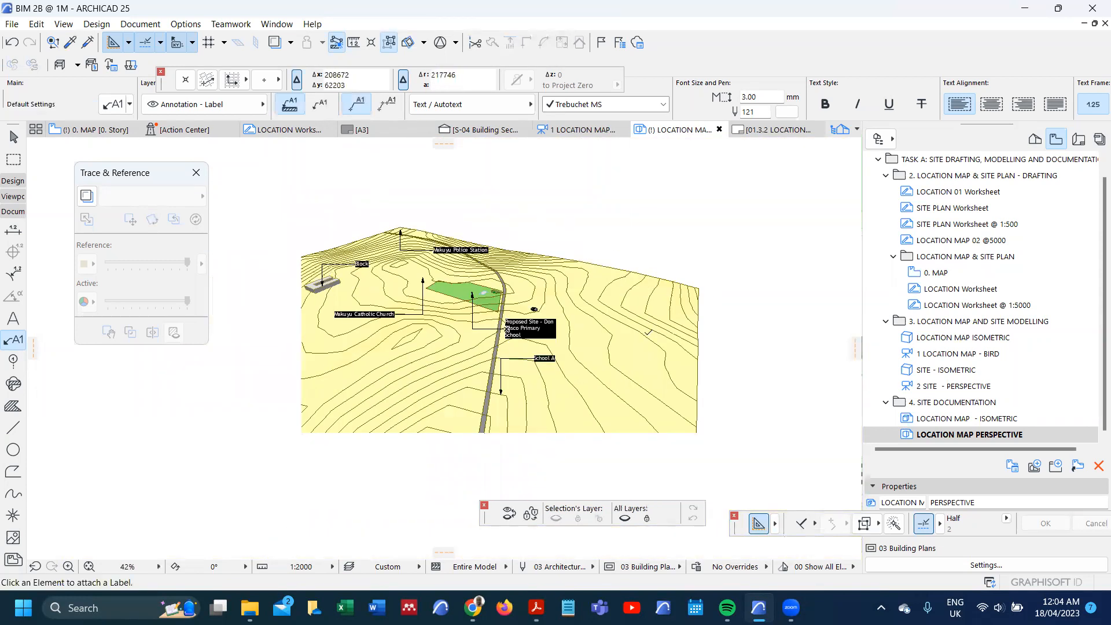
pyautogui.rightClick(987, 440)
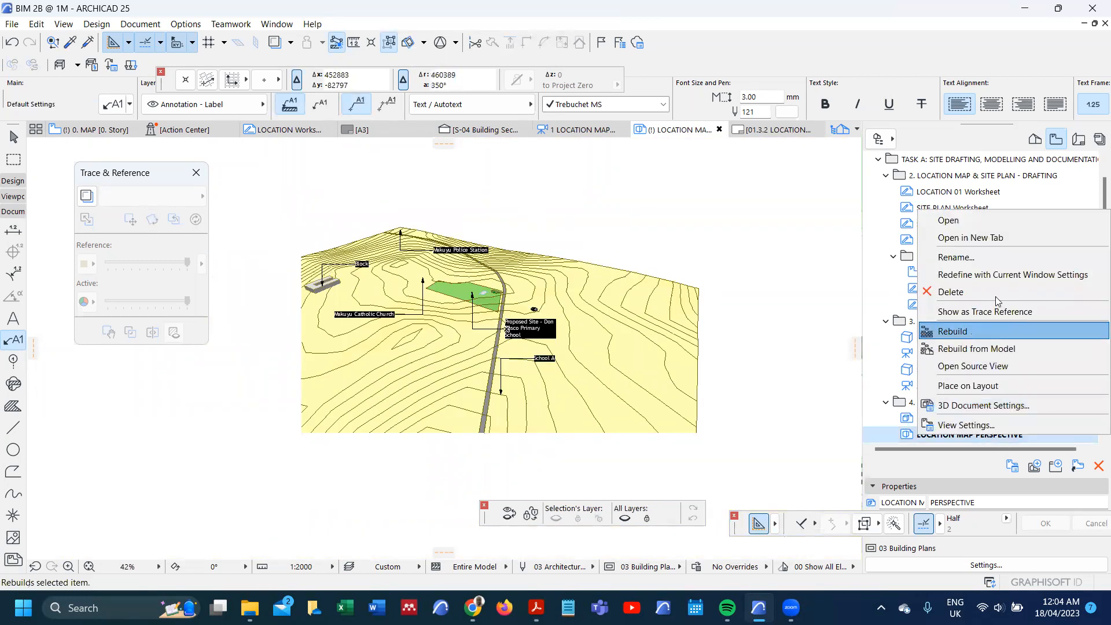
pyautogui.click(995, 277)
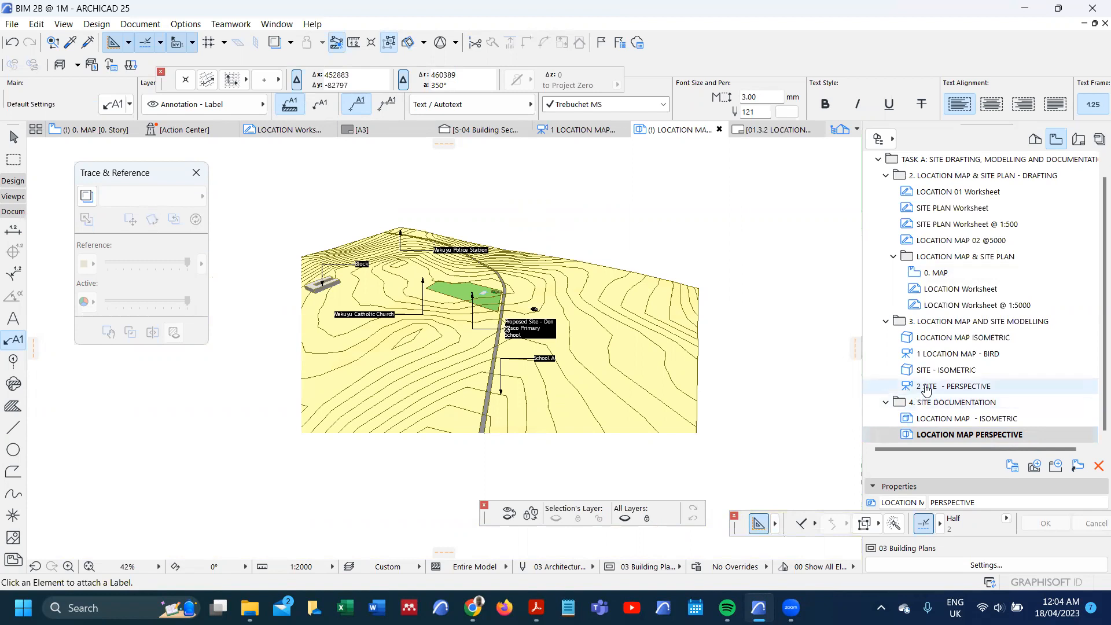
# Step: Open the SITE - ISOMETRIC view at its saved zoom and close the Trace & Reference palette
pyautogui.doubleClick(943, 371)
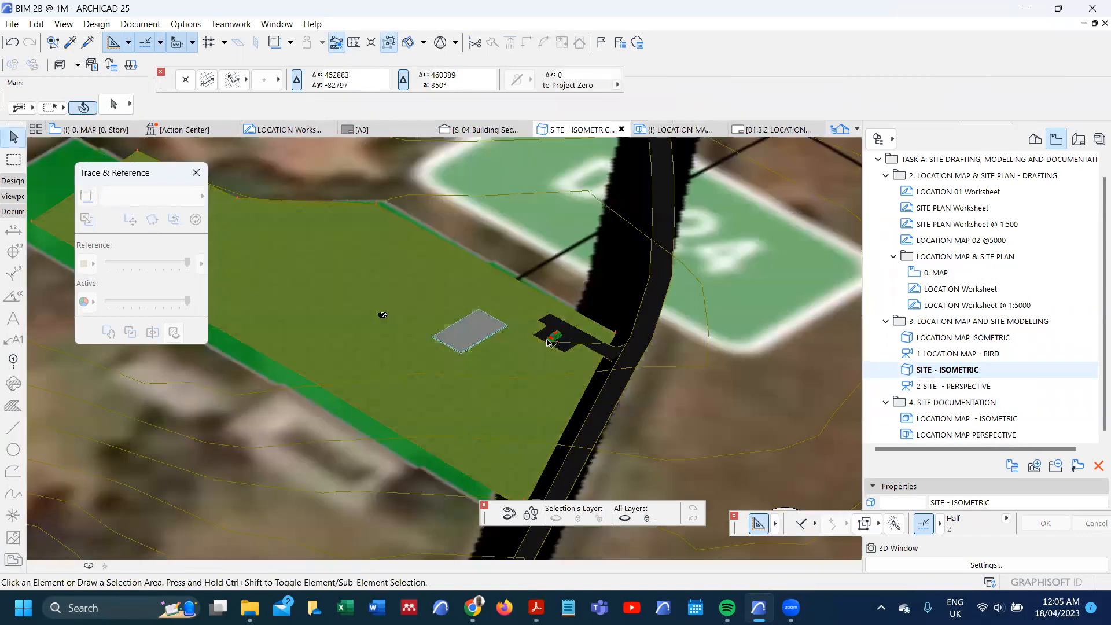
pyautogui.scroll(-5, 549, 343)
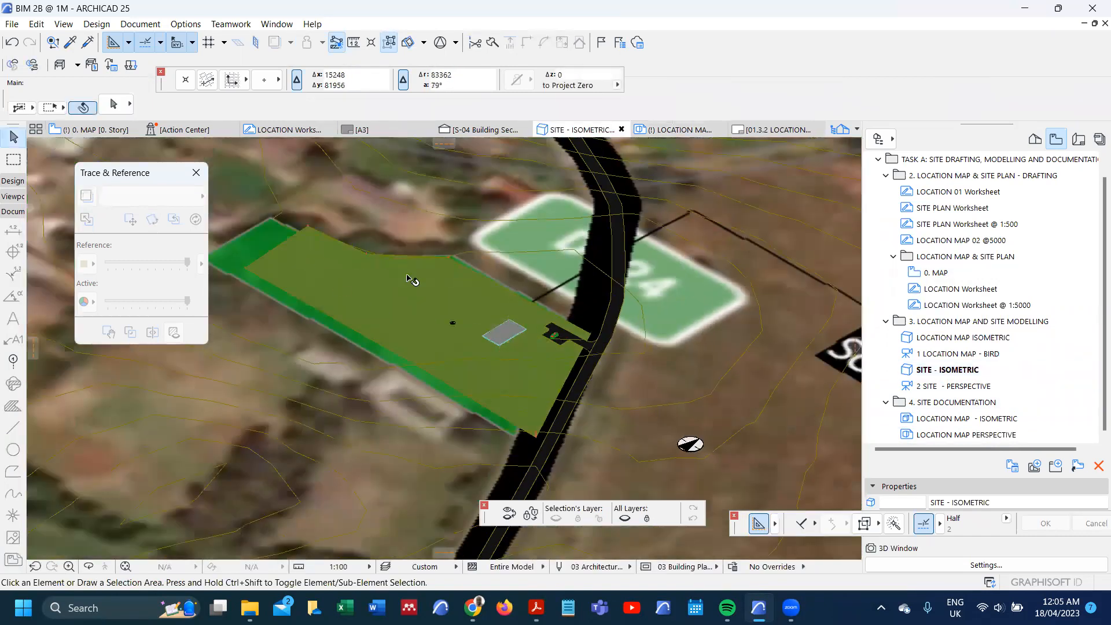
pyautogui.scroll(4, 420, 292)
pyautogui.scroll(1, 479, 310)
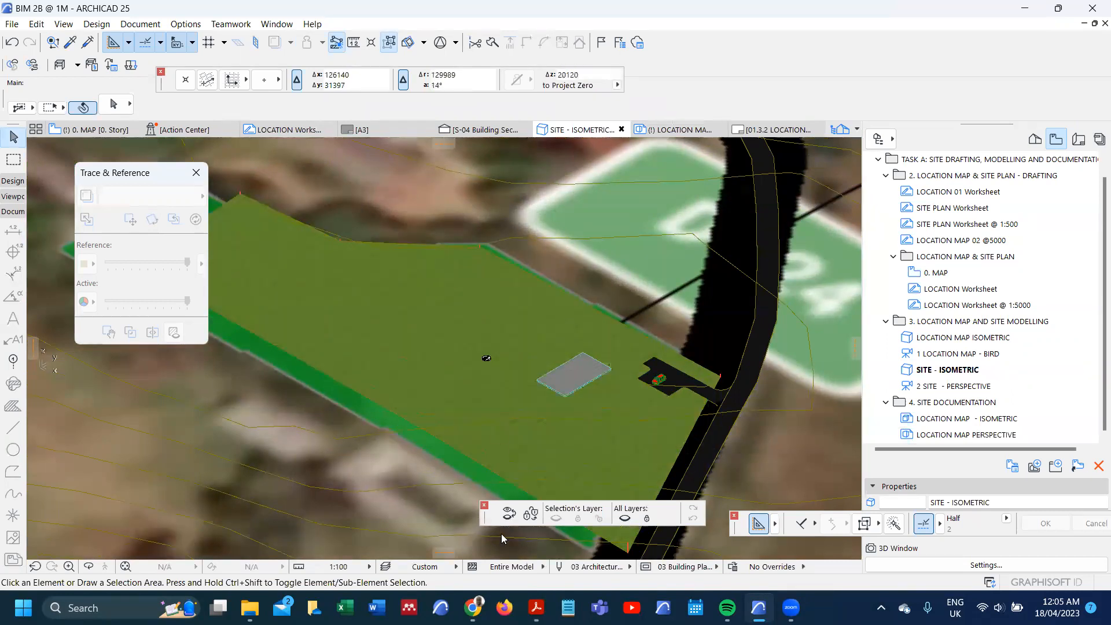
pyautogui.doubleClick(942, 370)
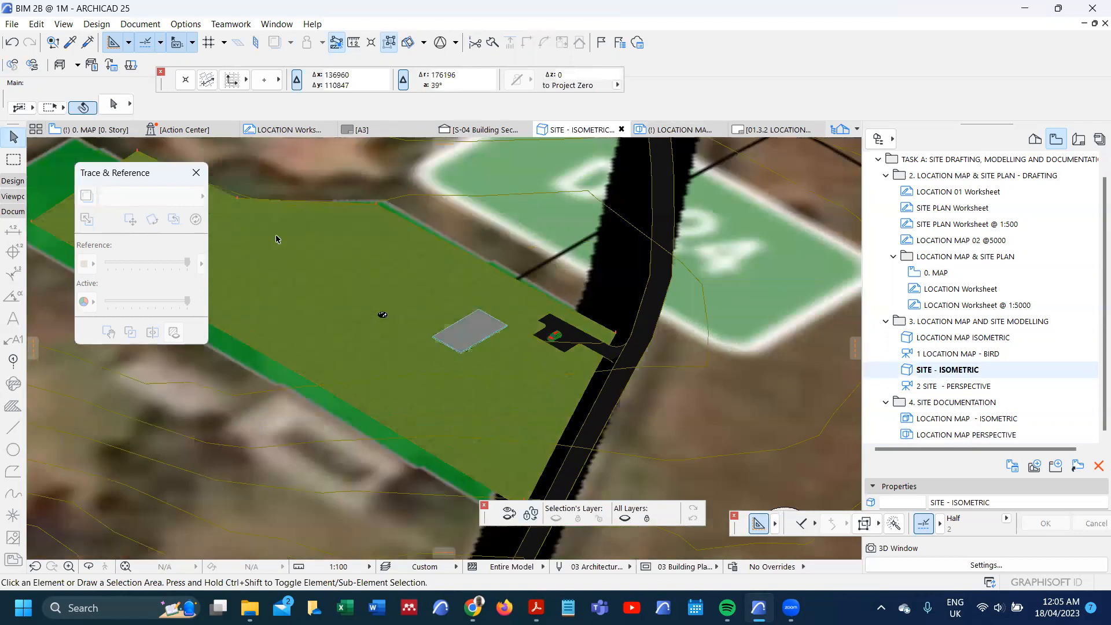
pyautogui.click(195, 173)
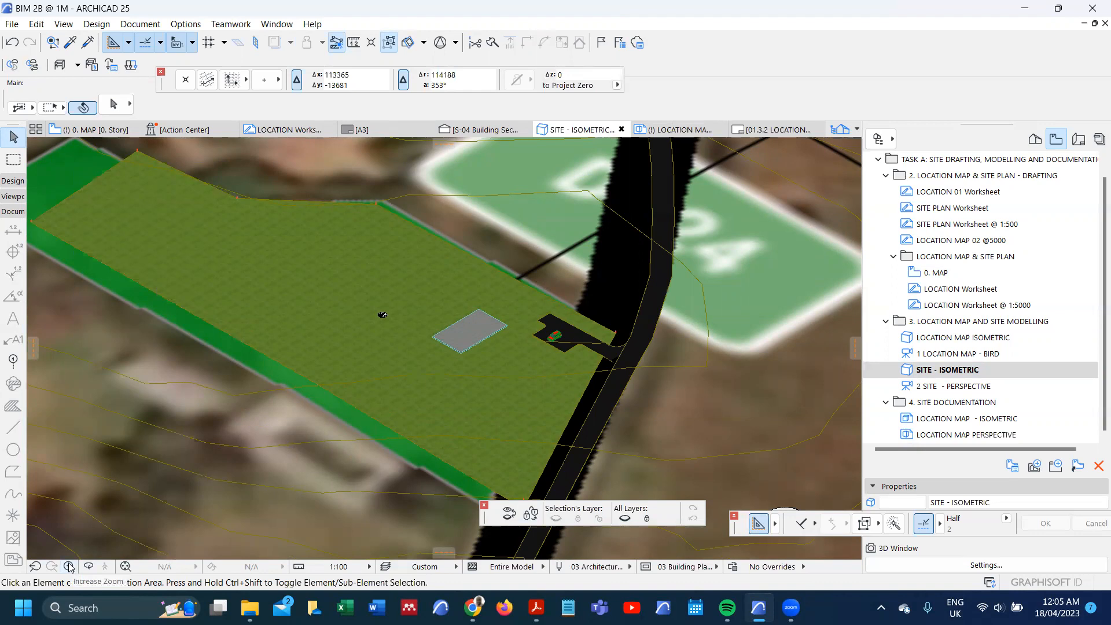
# Step: Frame the green site and its access road with a zoom area in the site isometric view and clear any selection
pyautogui.scroll(-3, 580, 401)
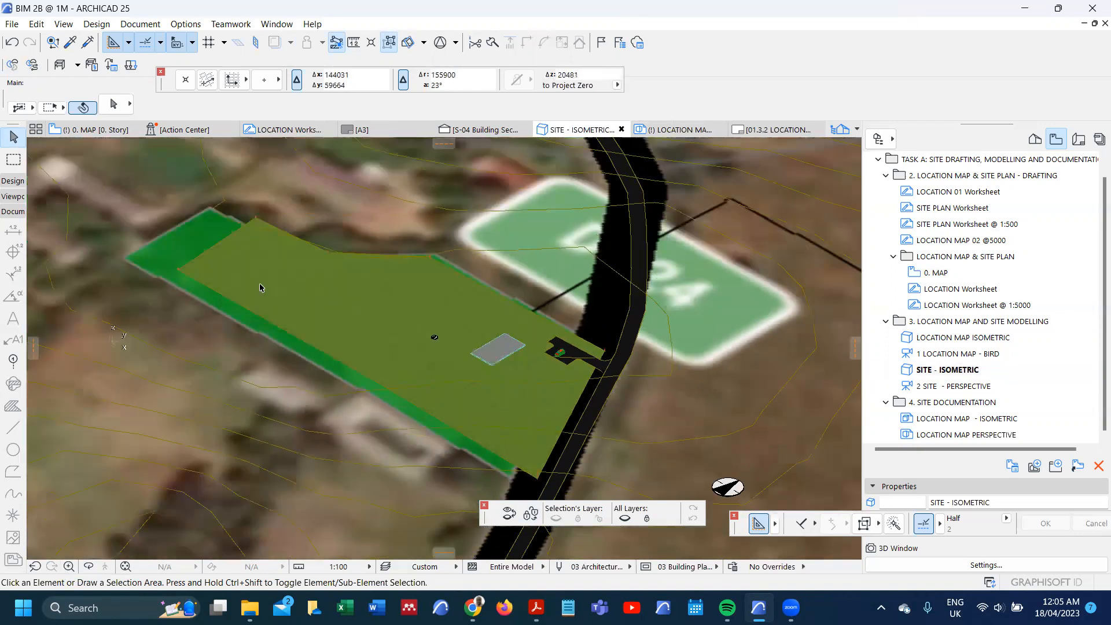
pyautogui.click(68, 567)
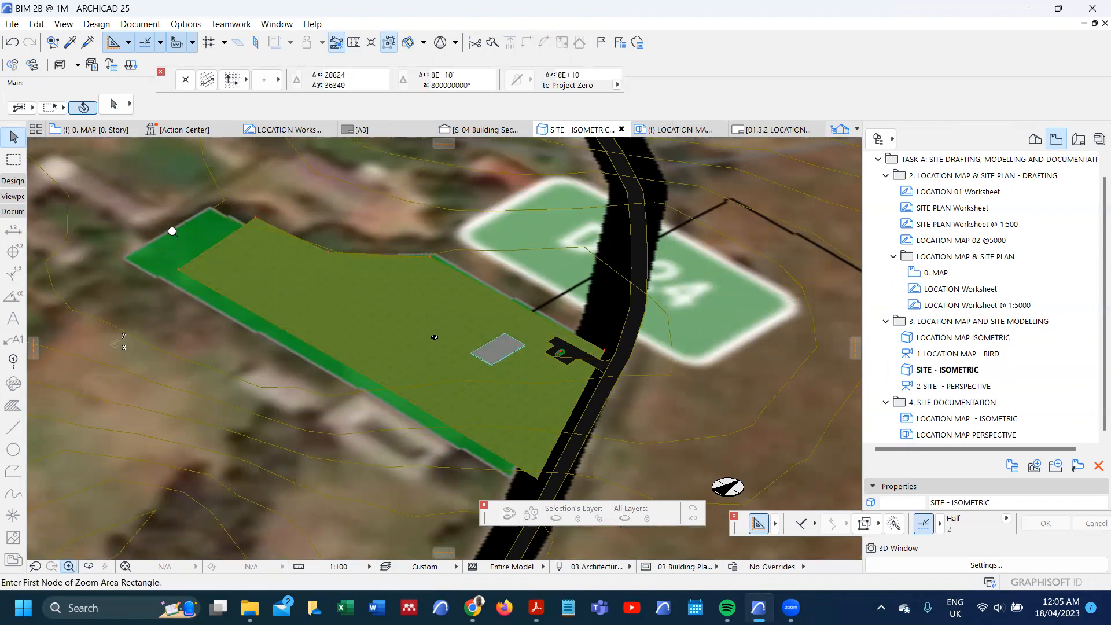
pyautogui.click(175, 189)
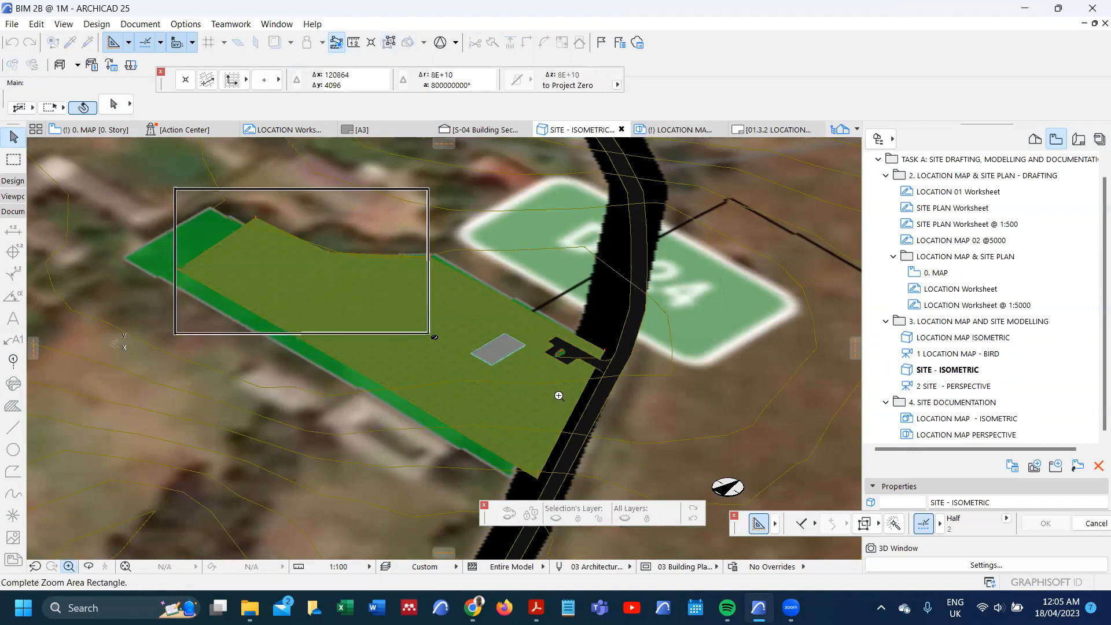
pyautogui.click(631, 491)
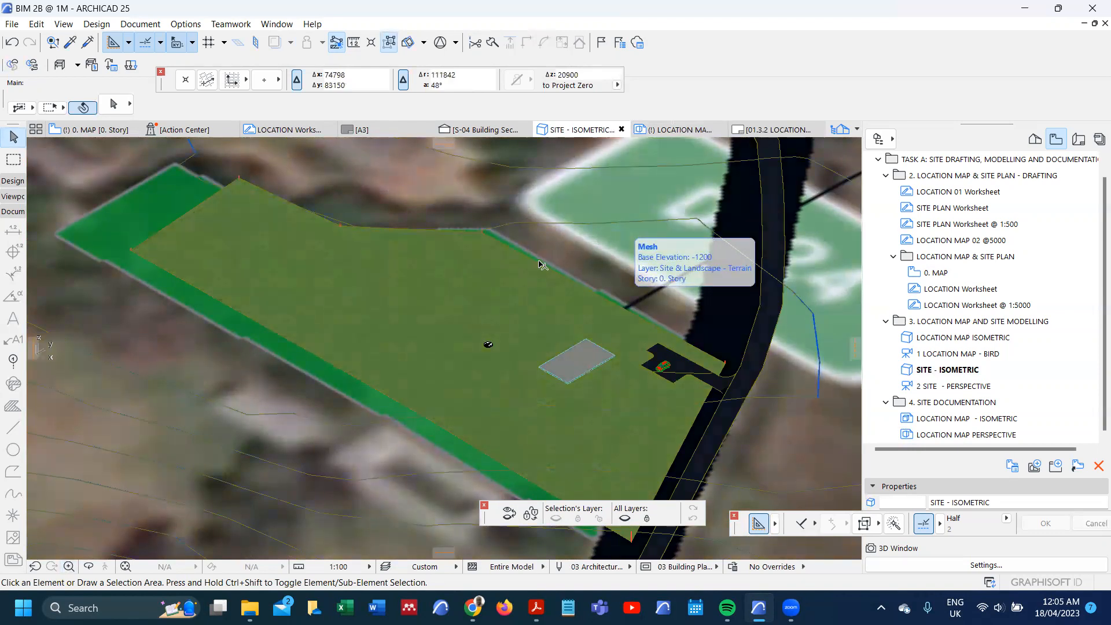
pyautogui.click(474, 196)
pyautogui.rightClick(474, 195)
pyautogui.press('Escape')
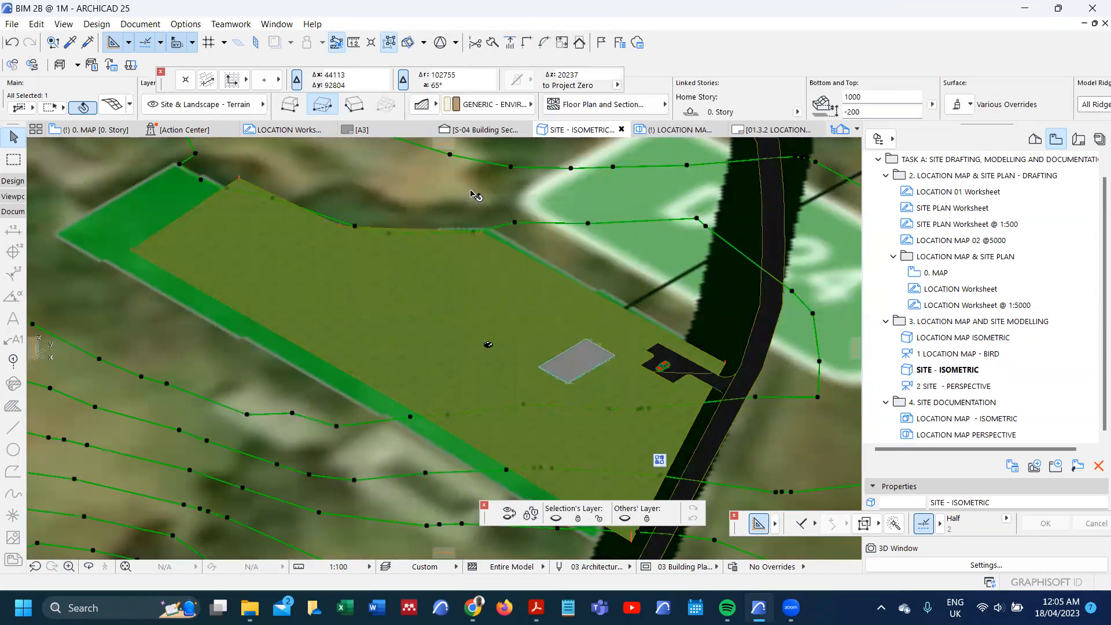
pyautogui.press('Escape')
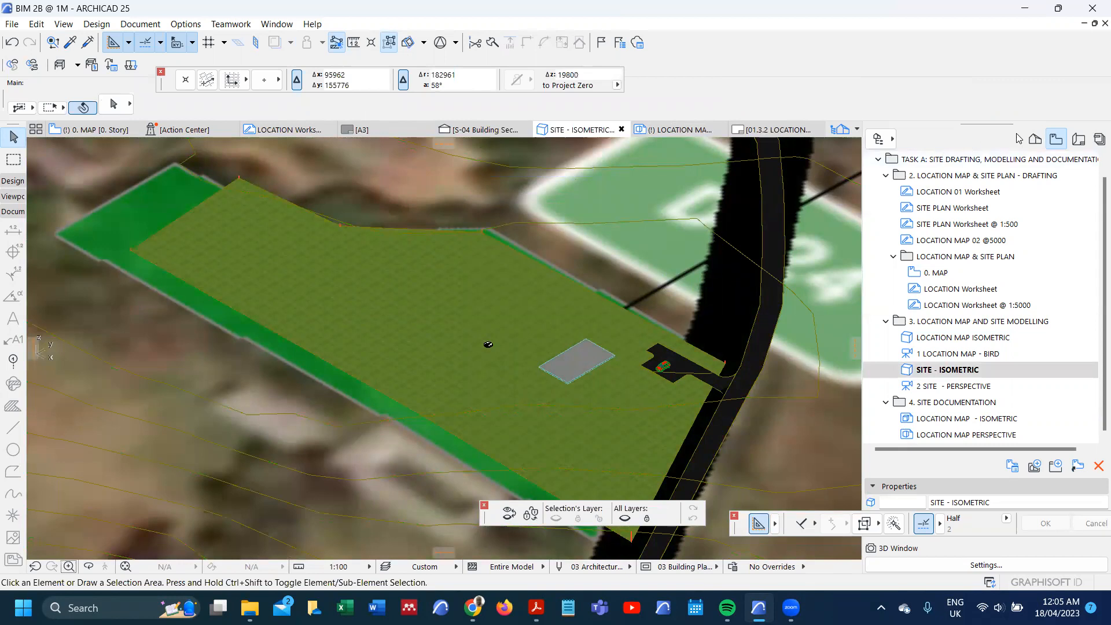
# Step: Create a new 3D document from the current axonometry with reference ID SITE PLAN and name - ISOMETRIC
pyautogui.click(1035, 140)
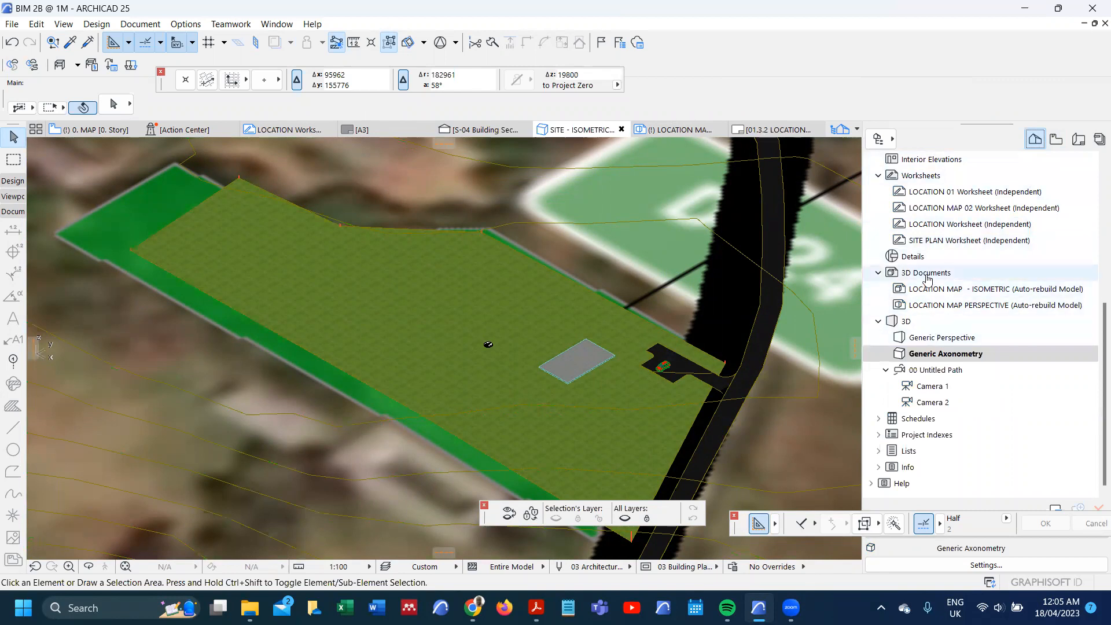
pyautogui.rightClick(921, 274)
pyautogui.click(944, 286)
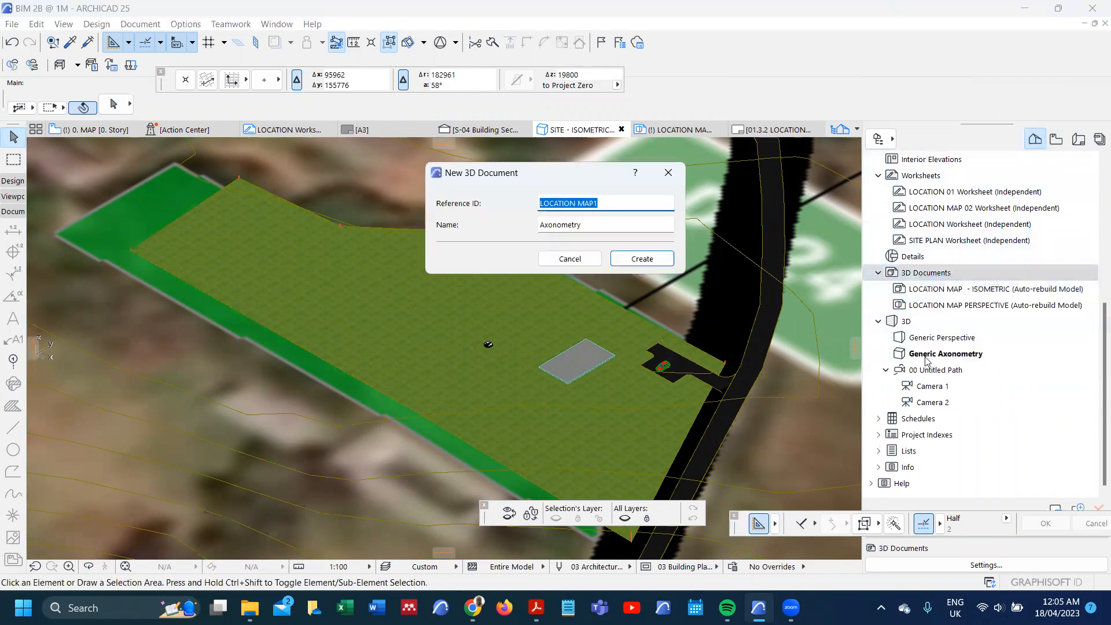
pyautogui.moveTo(610, 200); pyautogui.dragTo(521, 200)
pyautogui.write('SITE PLAN')
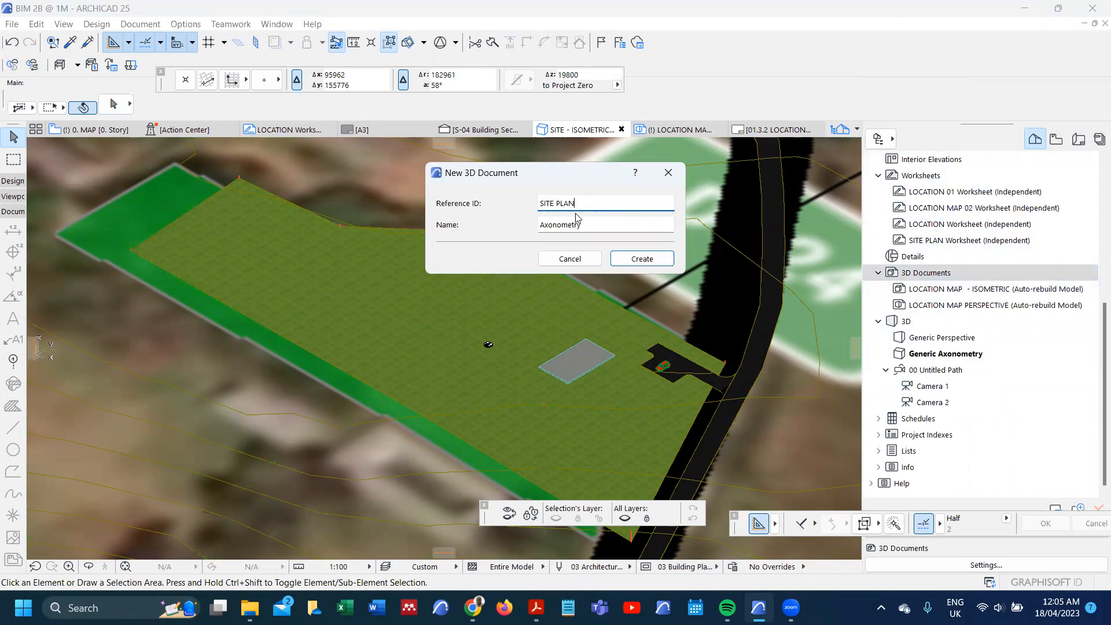
pyautogui.moveTo(599, 227); pyautogui.dragTo(512, 227)
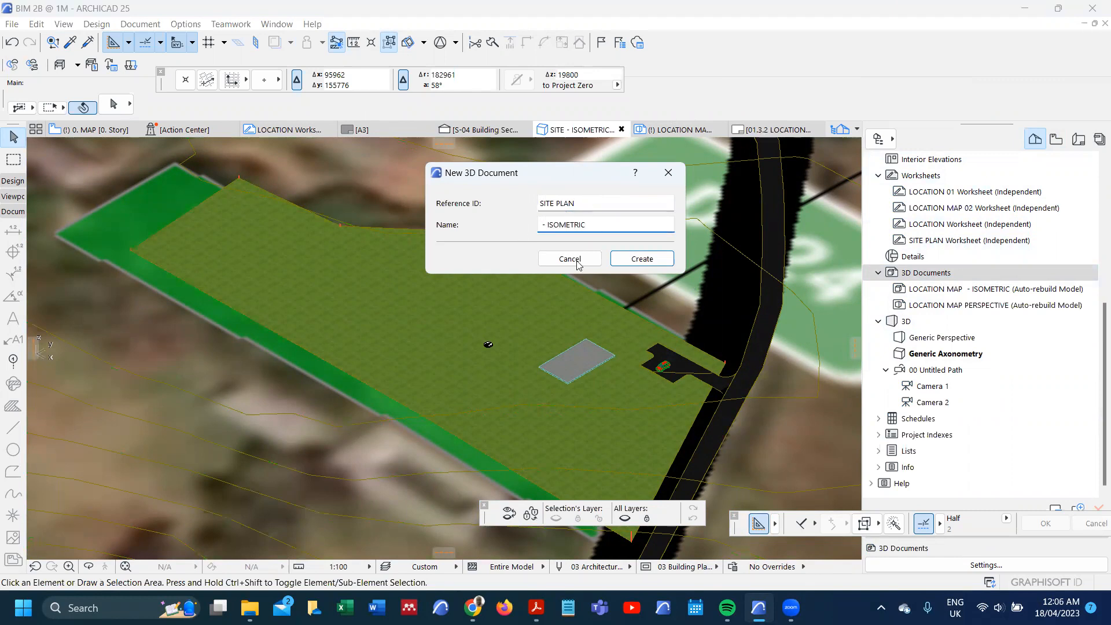
pyautogui.click(638, 260)
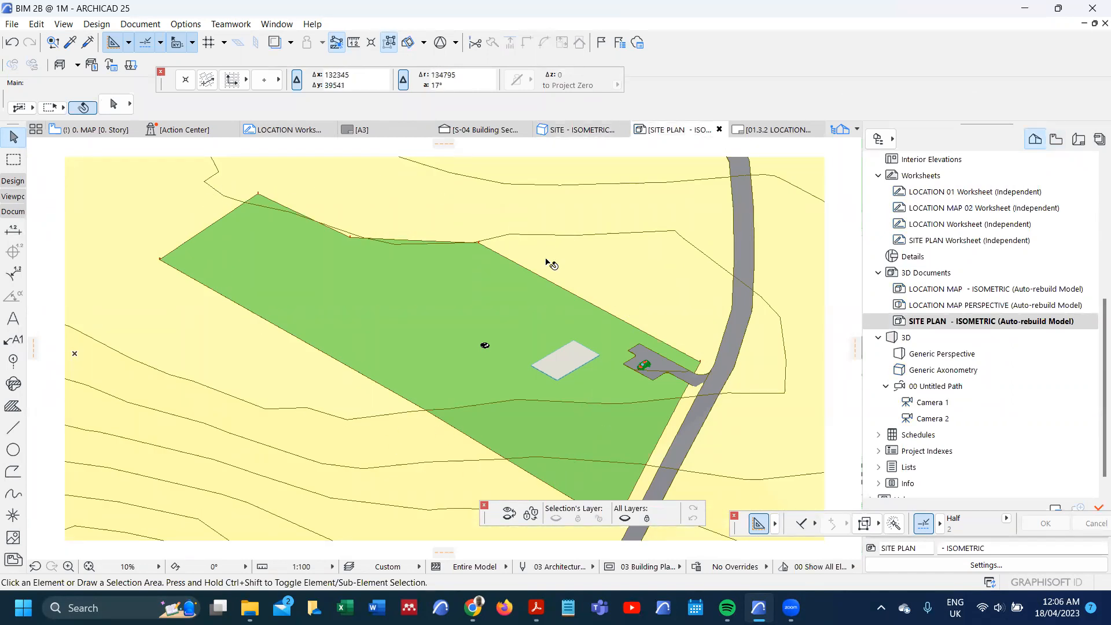
# Step: Save the SITE PLAN - ISOMETRIC document as a view in the 4. SITE DOCUMENTATION folder, keeping the offered settings
pyautogui.click(1056, 139)
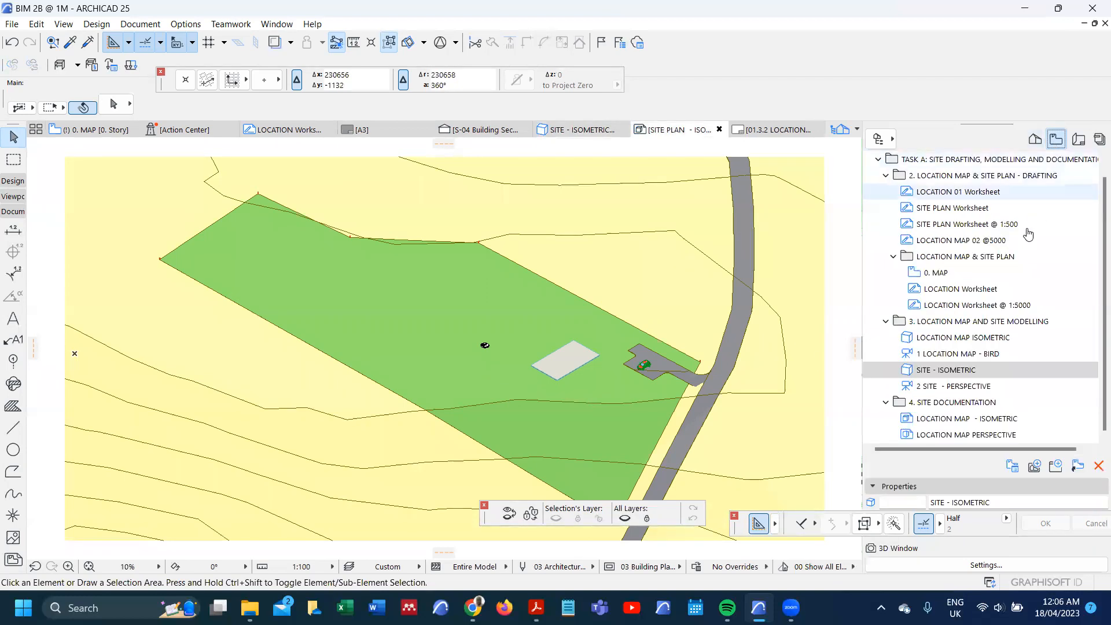
pyautogui.rightClick(961, 402)
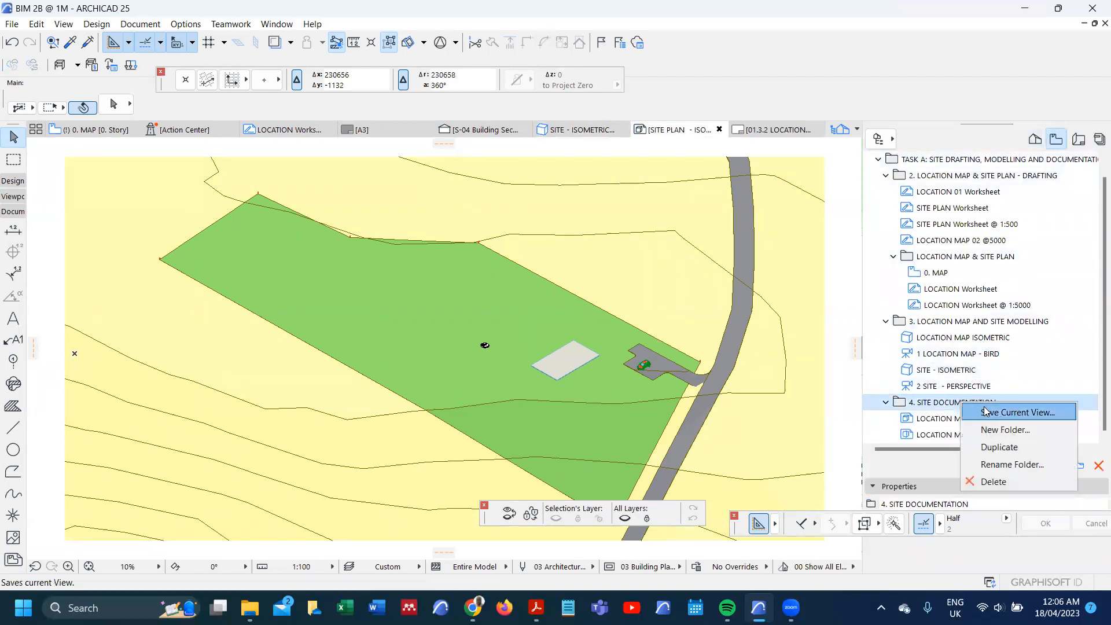
pyautogui.click(987, 411)
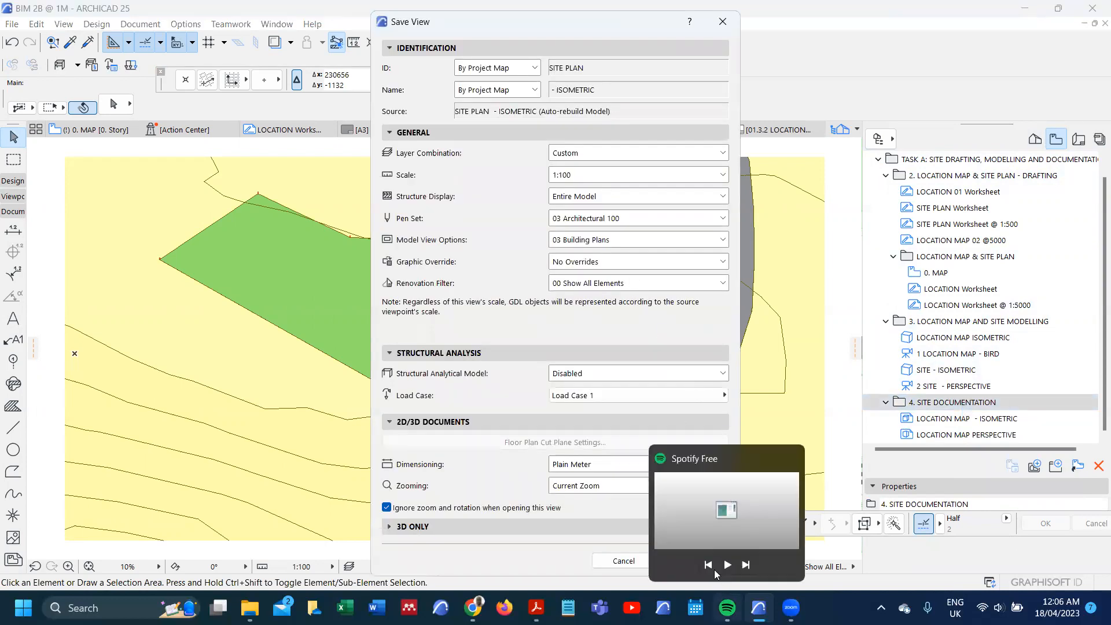
pyautogui.click(679, 560)
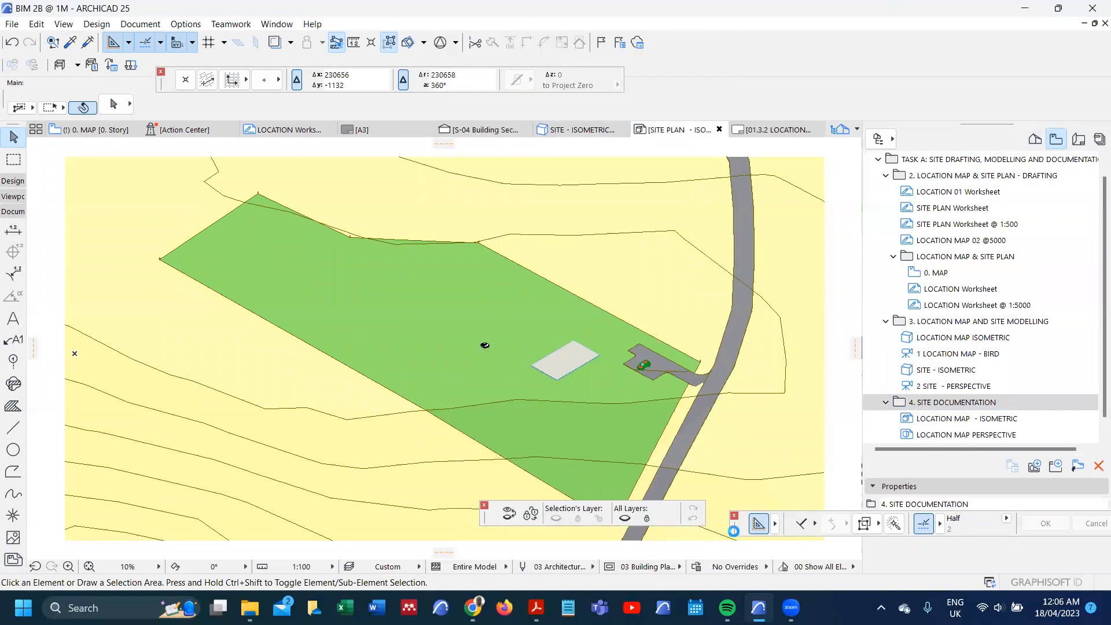
# Step: Duplicate the 01.3.2 LOCATION MAP - PERSPECTIVE layout within the site documentation subset and rename the copy SITE PLAN - ISOMETRIC
pyautogui.click(1079, 142)
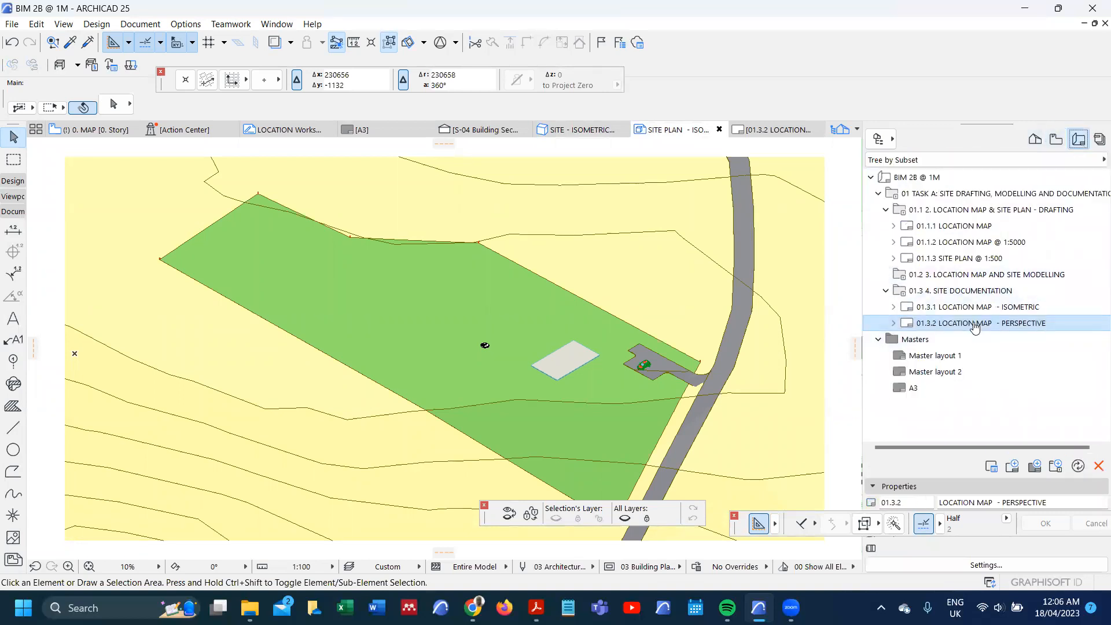
pyautogui.keyDown('ctrl'); pyautogui.moveTo(971, 326); pyautogui.dragTo(979, 334); pyautogui.keyUp('ctrl')
pyautogui.doubleClick(996, 339)
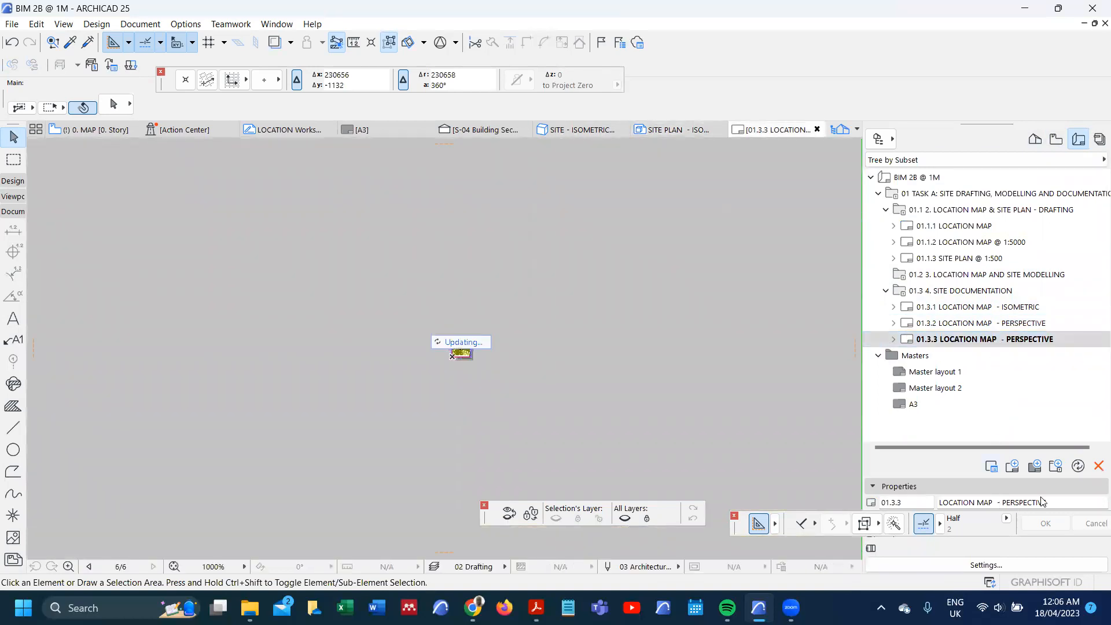
pyautogui.moveTo(1057, 501); pyautogui.dragTo(885, 508)
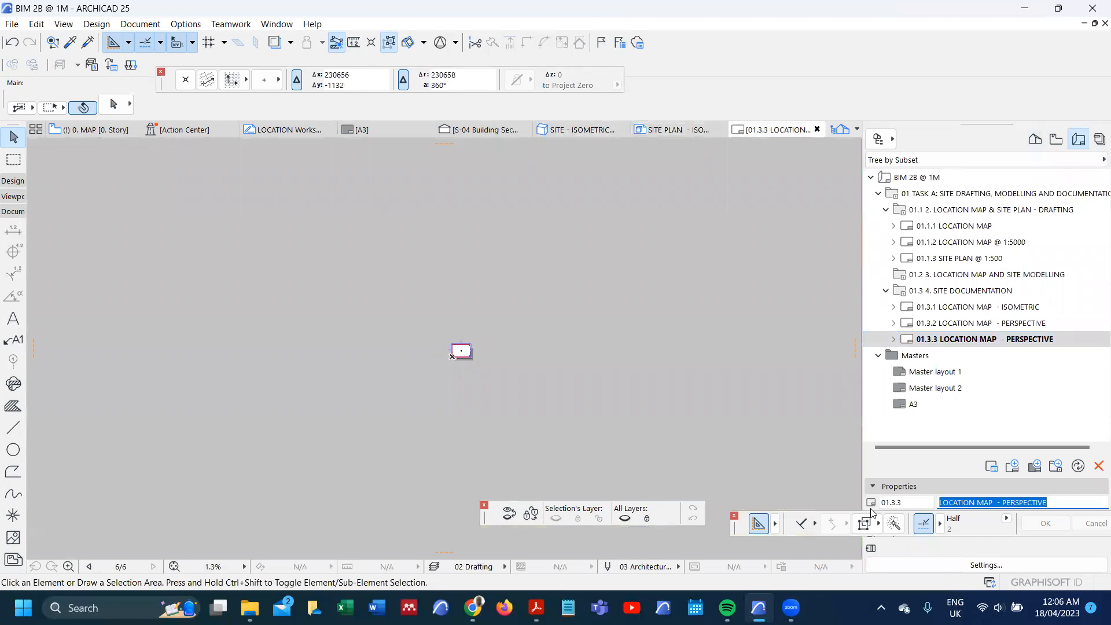
pyautogui.write('SITE PLAN - ISOMETRIC')
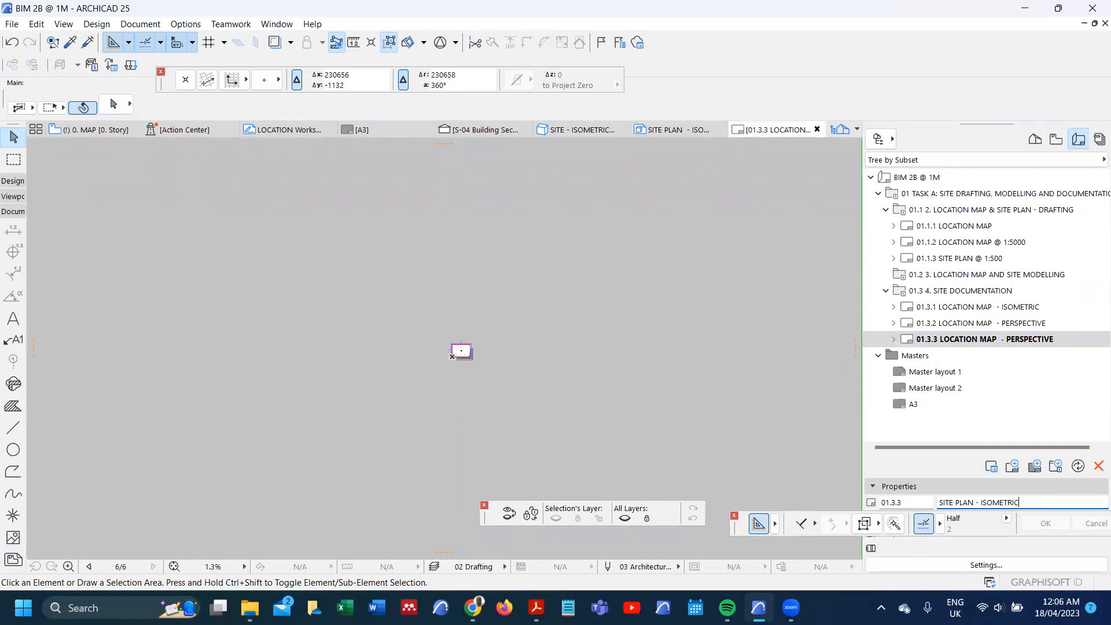
pyautogui.press('Return')
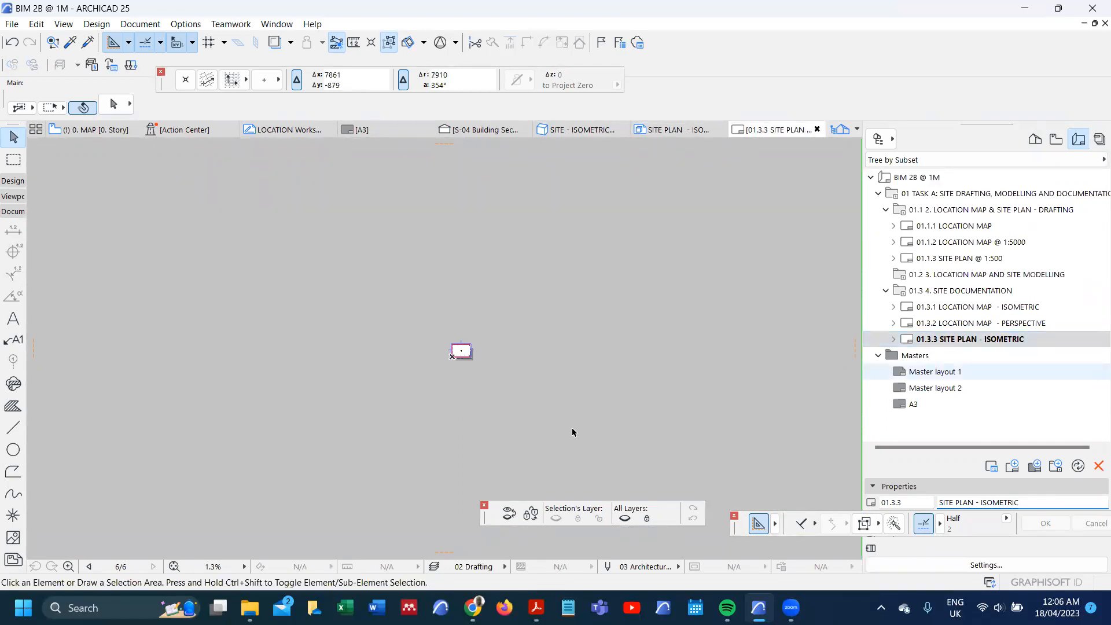
# Step: Delete the copied location map drawing from the 01.3.3 SITE PLAN - ISOMETRIC layout
pyautogui.hotkey('ctrl', 'a')
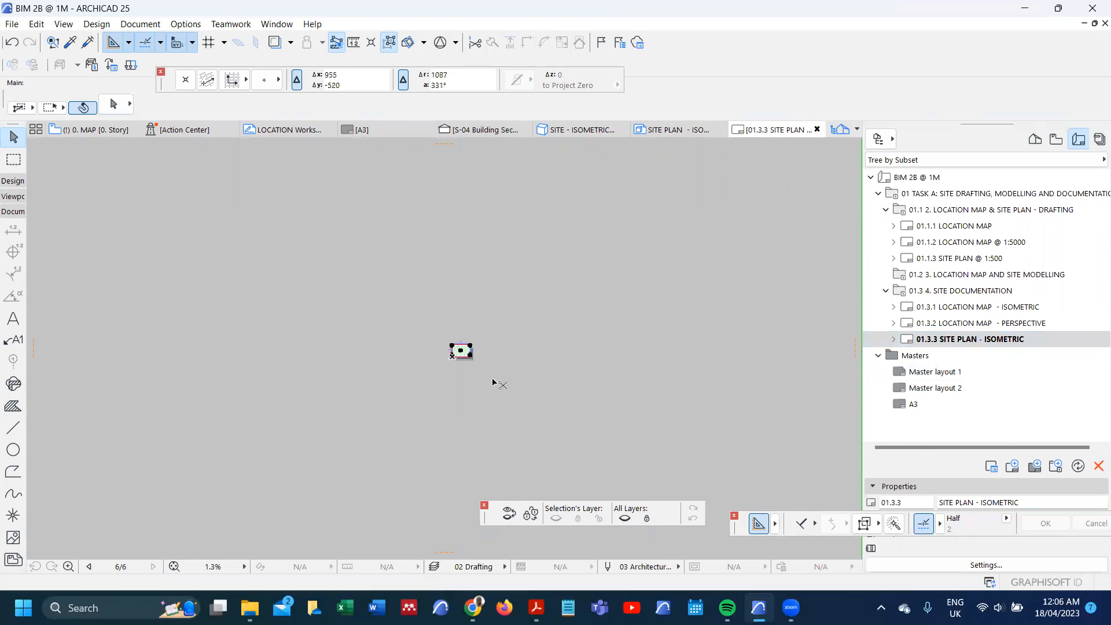
pyautogui.press('Escape')
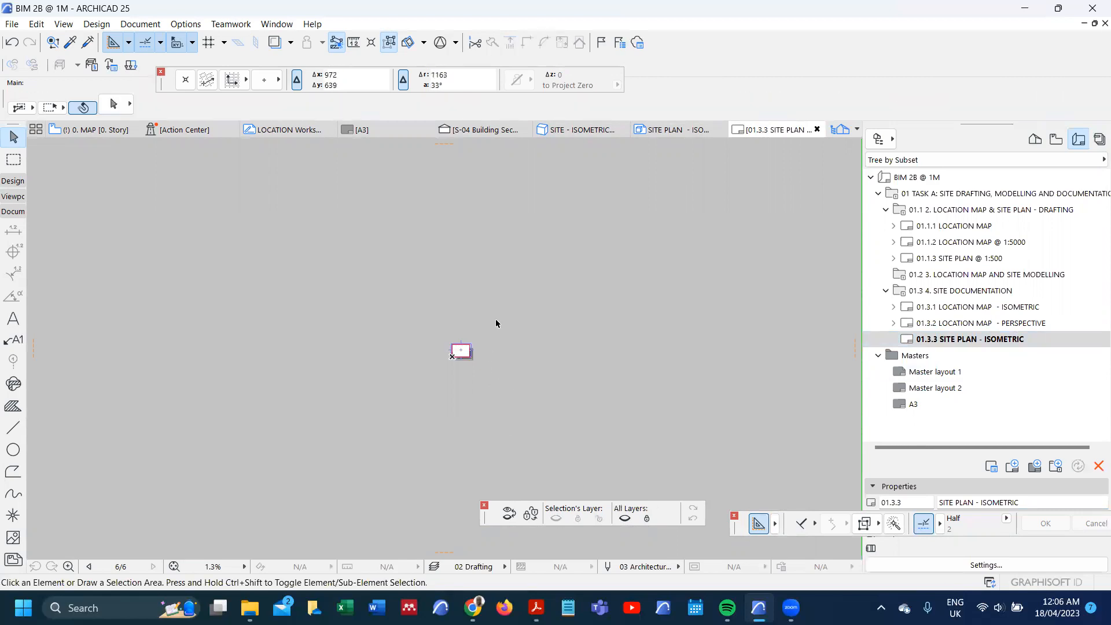
# Step: Place the SITE PLAN - ISOMETRIC internal view as a drawing on layout 01.3.3 and compare its extents with the sheet
pyautogui.rightClick(498, 325)
pyautogui.click(524, 442)
pyautogui.scroll(-5, 524, 237)
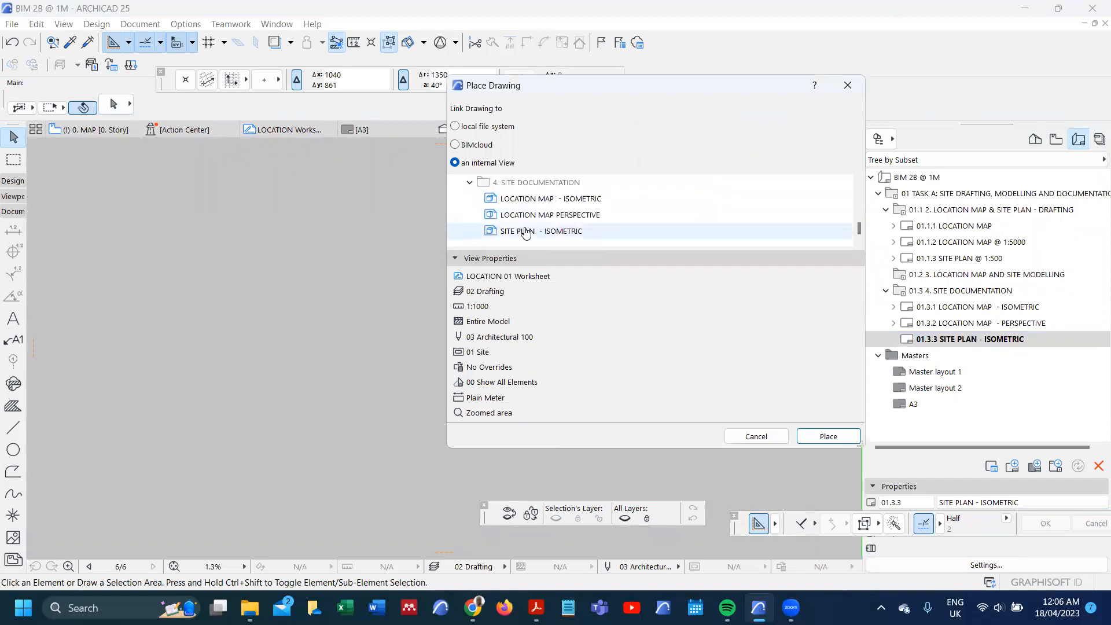
pyautogui.click(525, 232)
pyautogui.click(812, 434)
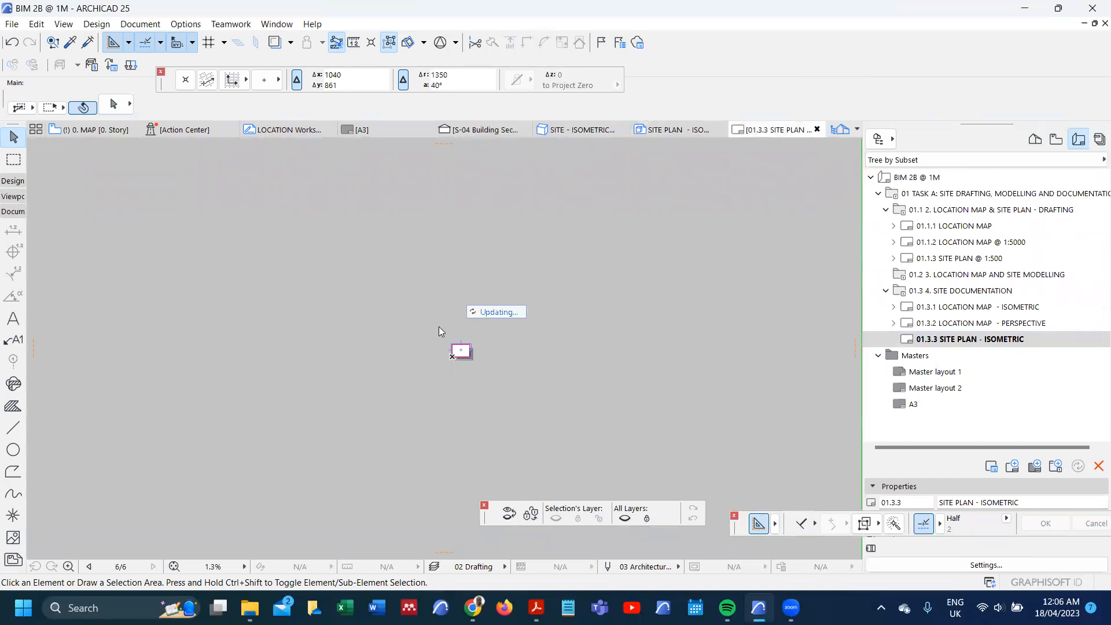
pyautogui.click(458, 325)
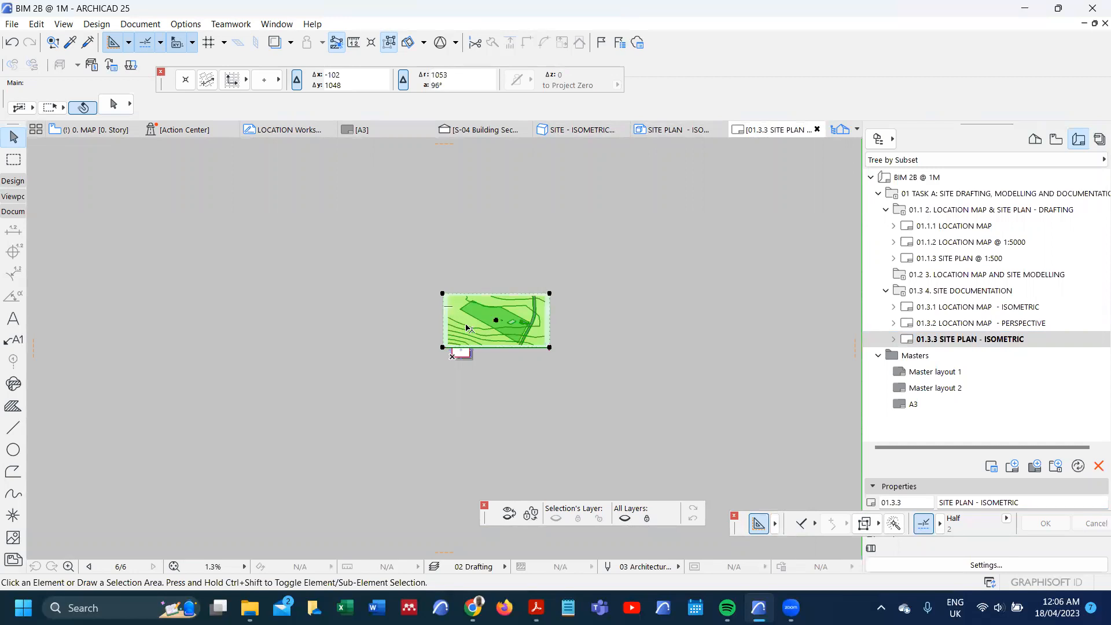
pyautogui.scroll(8, 463, 350)
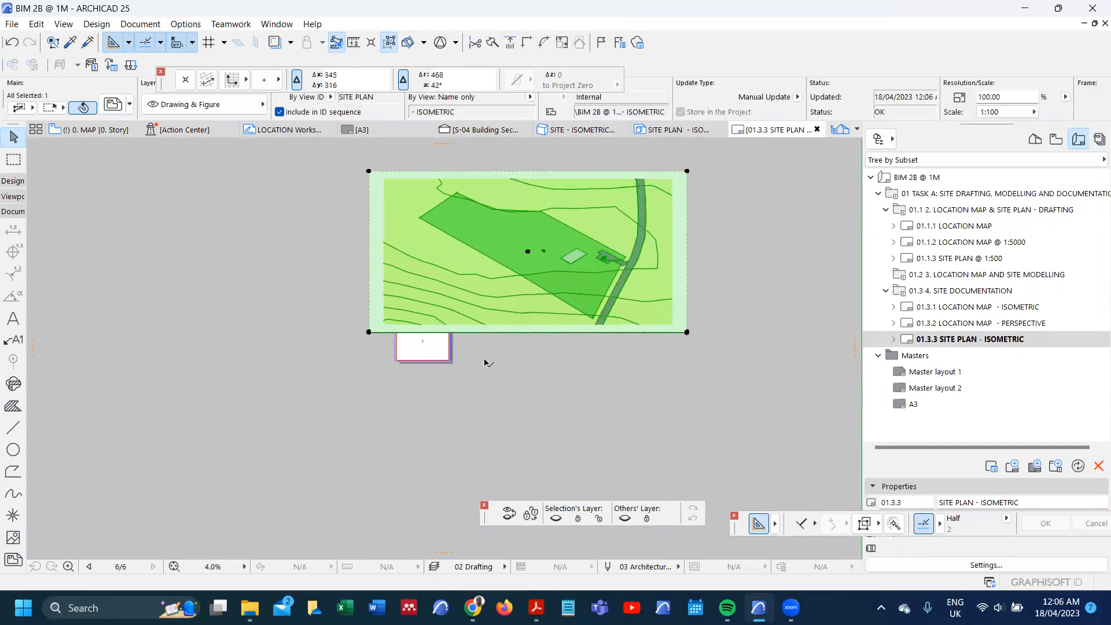
pyautogui.scroll(-4, 449, 353)
pyautogui.scroll(4, 370, 382)
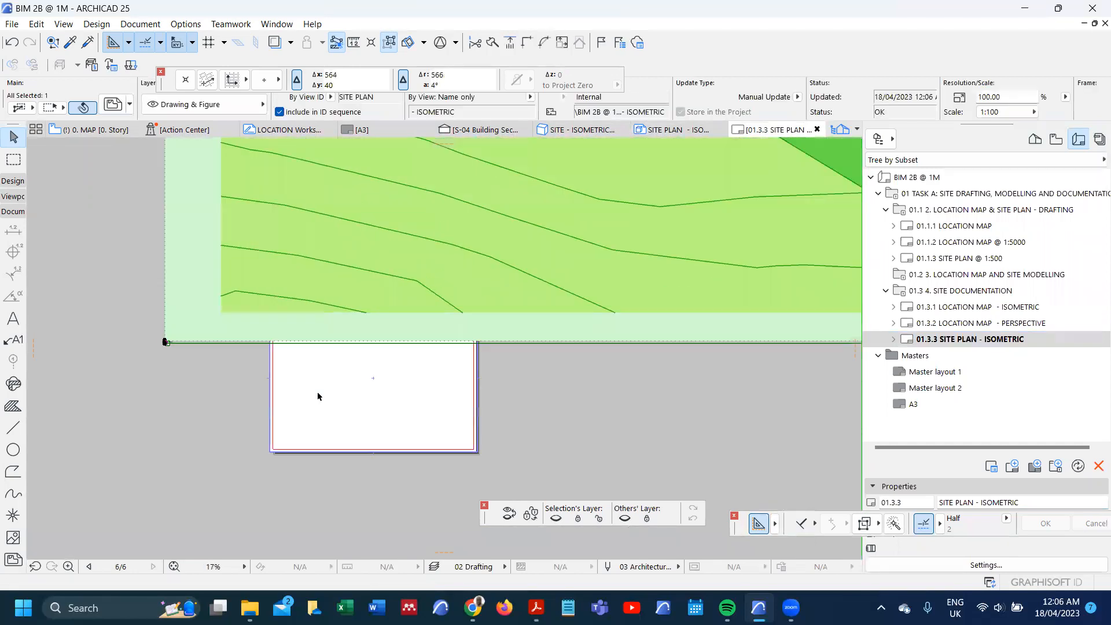
pyautogui.scroll(-1, 318, 397)
pyautogui.scroll(-4, 317, 396)
pyautogui.scroll(7, 500, 356)
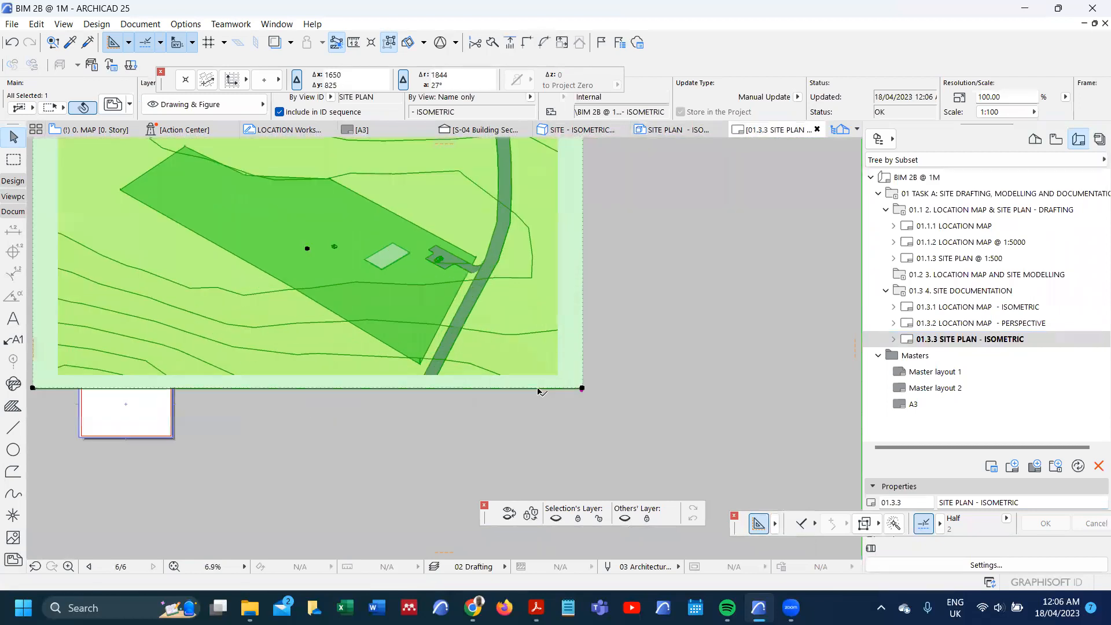
# Step: Open the 01.3.2 LOCATION MAP - PERSPECTIVE layout and pick up its drawing's parameters as the Drawing tool defaults
pyautogui.doubleClick(954, 325)
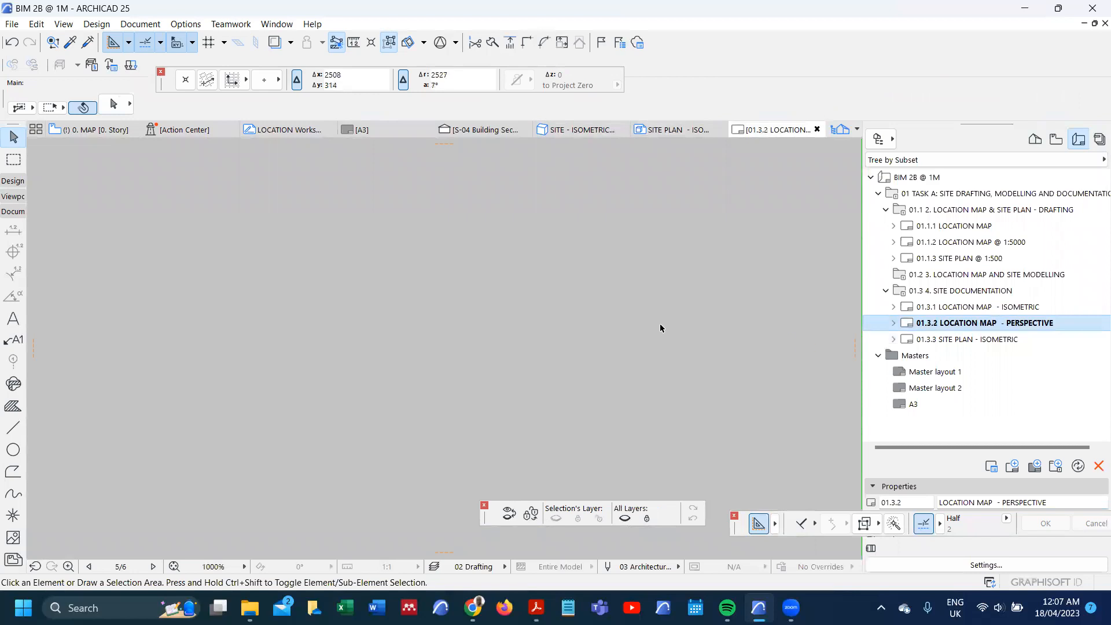
pyautogui.scroll(5, 359, 326)
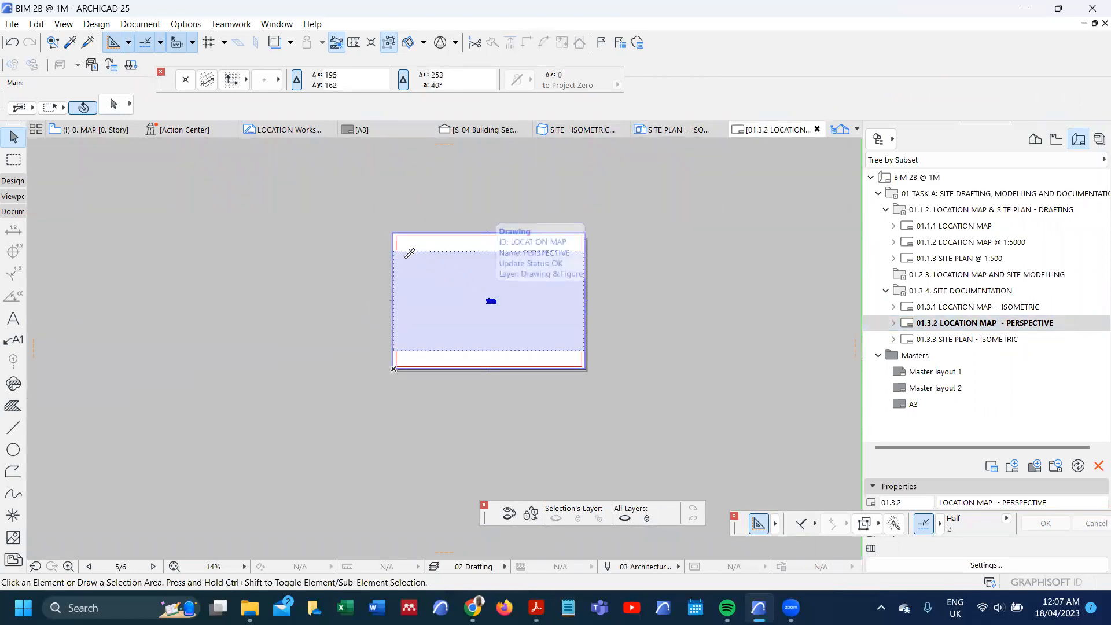
pyautogui.click(407, 252)
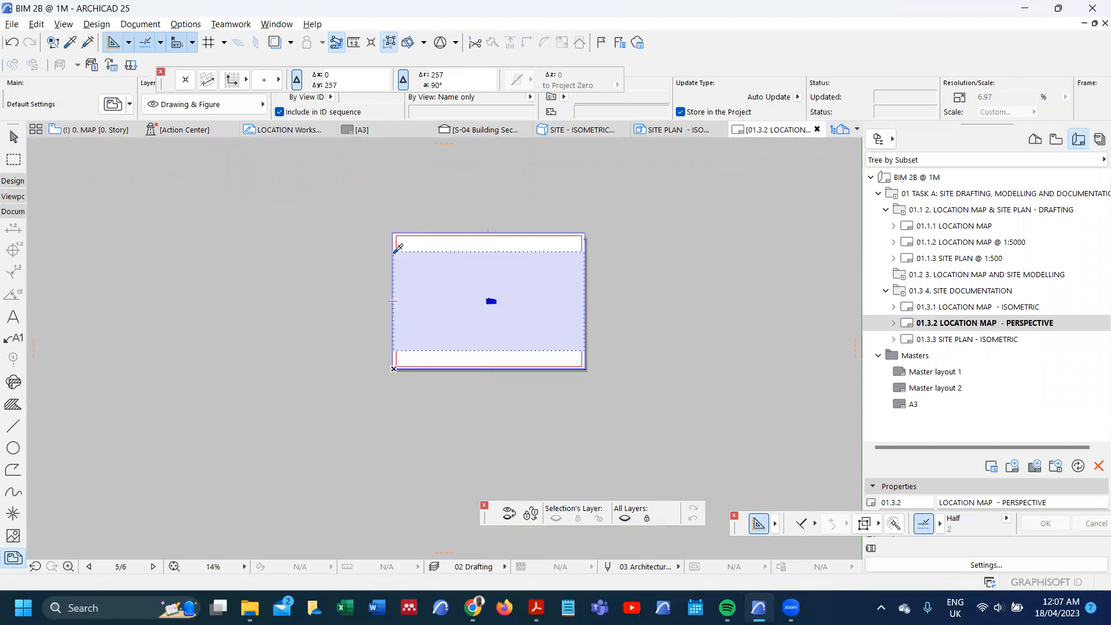
# Step: Remove the oversized drawing from layout 01.3.3 and place the SITE PLAN - ISOMETRIC internal view there again
pyautogui.click(955, 341)
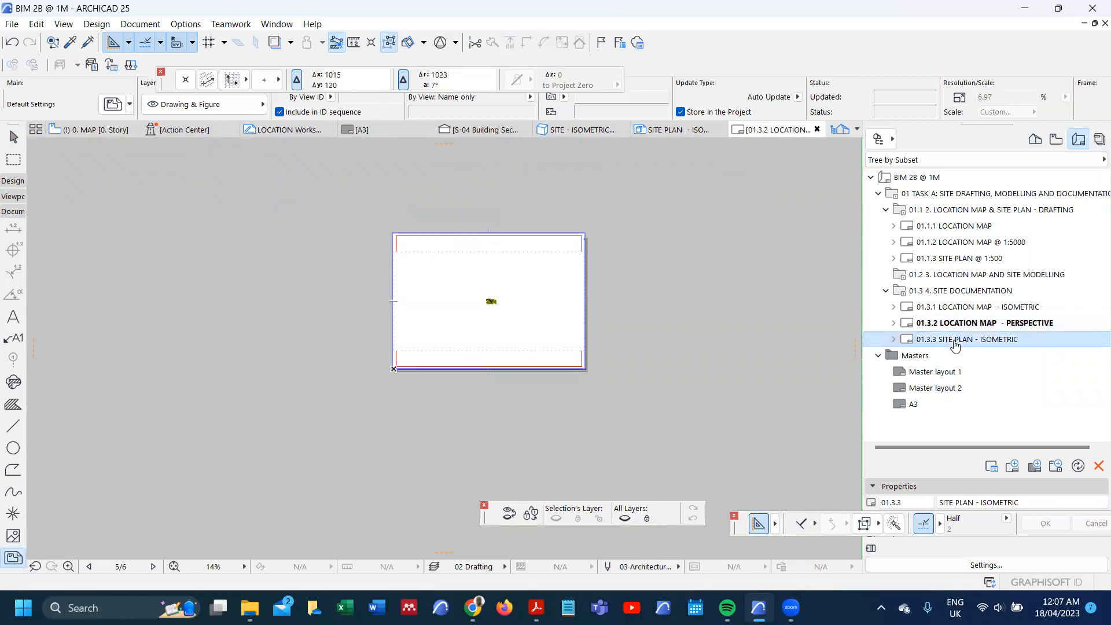
pyautogui.doubleClick(954, 342)
pyautogui.scroll(-3, 457, 292)
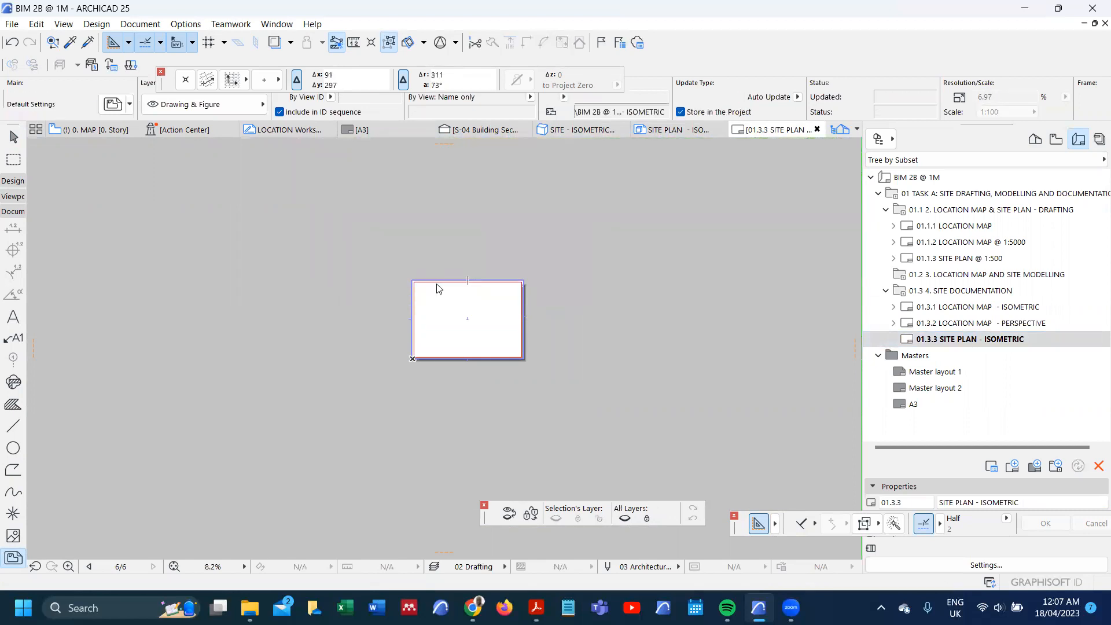
pyautogui.rightClick(437, 288)
pyautogui.click(486, 405)
pyautogui.scroll(-4, 519, 231)
pyautogui.click(519, 231)
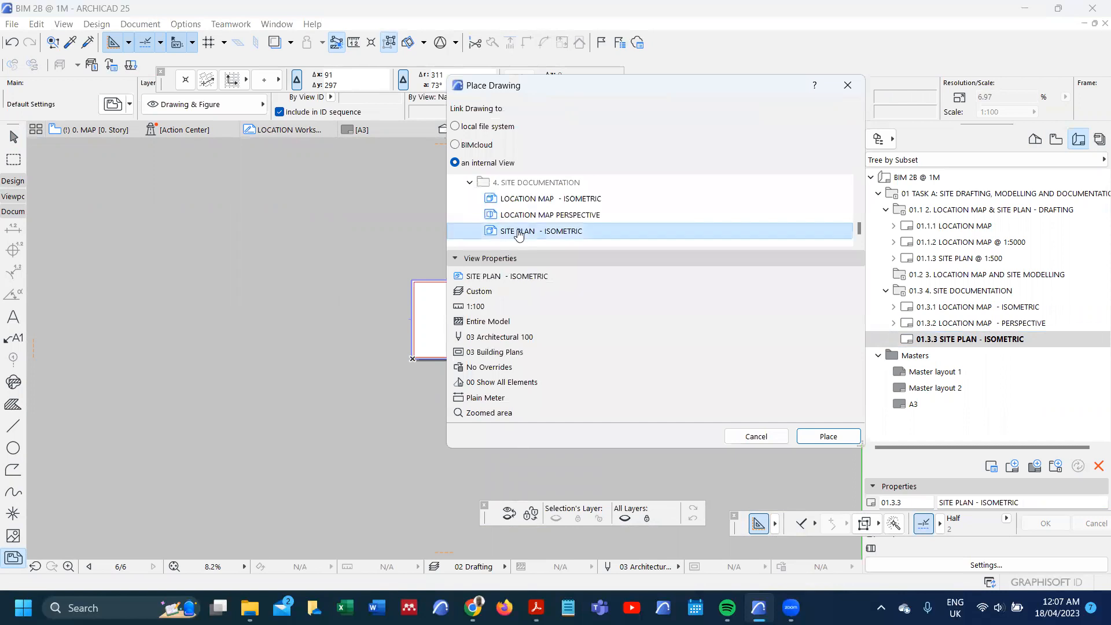
pyautogui.click(819, 440)
pyautogui.scroll(-4, 441, 380)
pyautogui.scroll(3, 350, 421)
pyautogui.scroll(3, 315, 410)
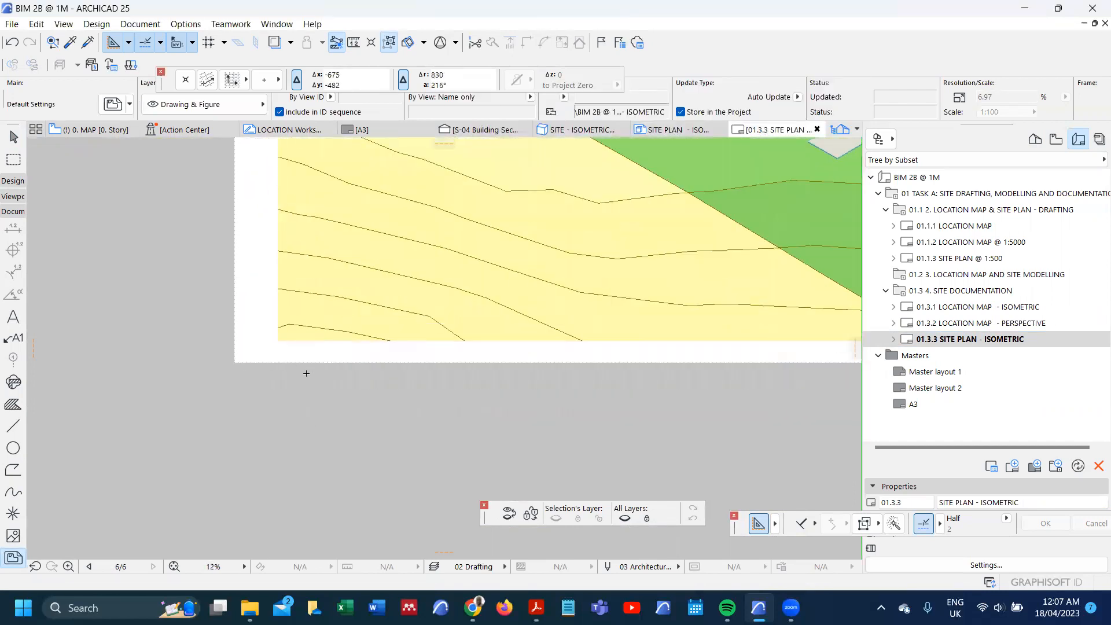
# Step: Resize the placed SITE PLAN - ISOMETRIC drawing to fit the layout's 420 mm width at 16.71% magnification
pyautogui.click(341, 347)
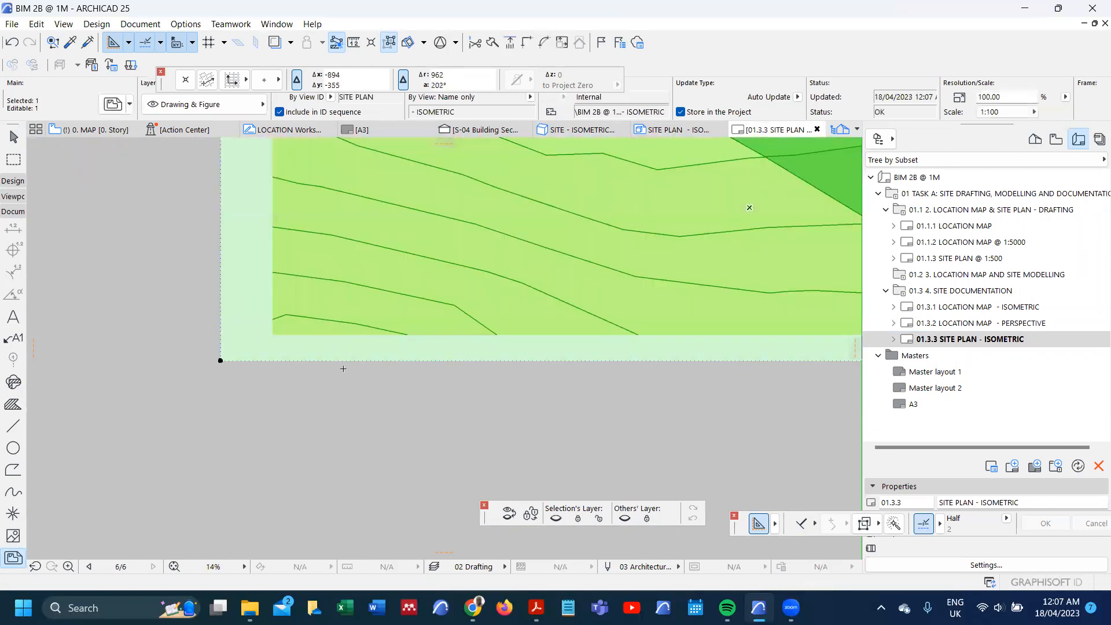
pyautogui.hotkey('ctrl', 't')
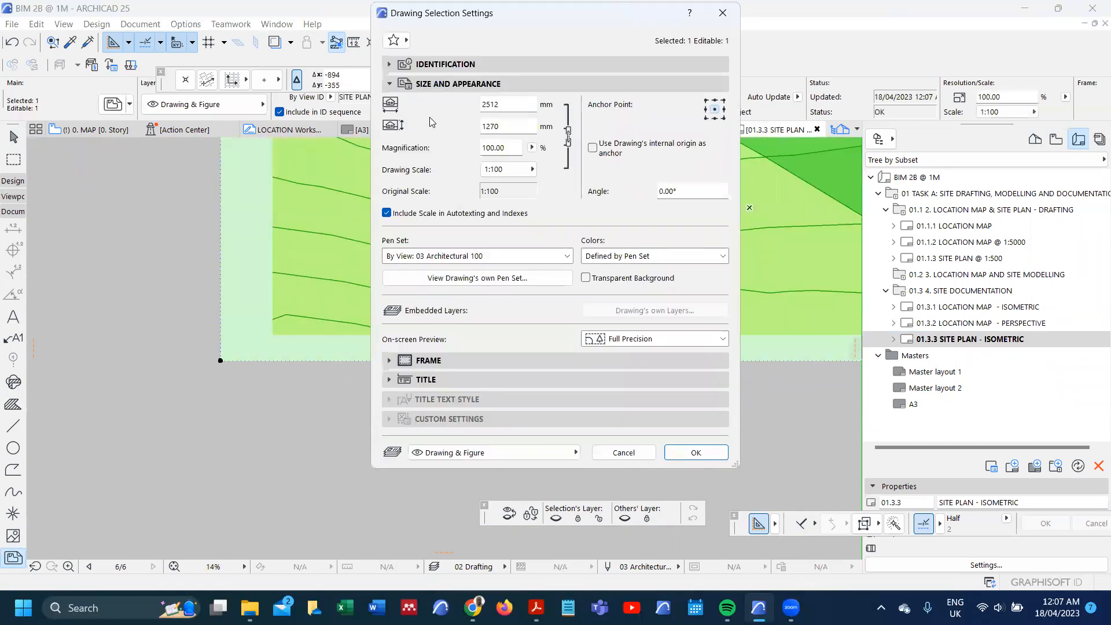
pyautogui.click(404, 65)
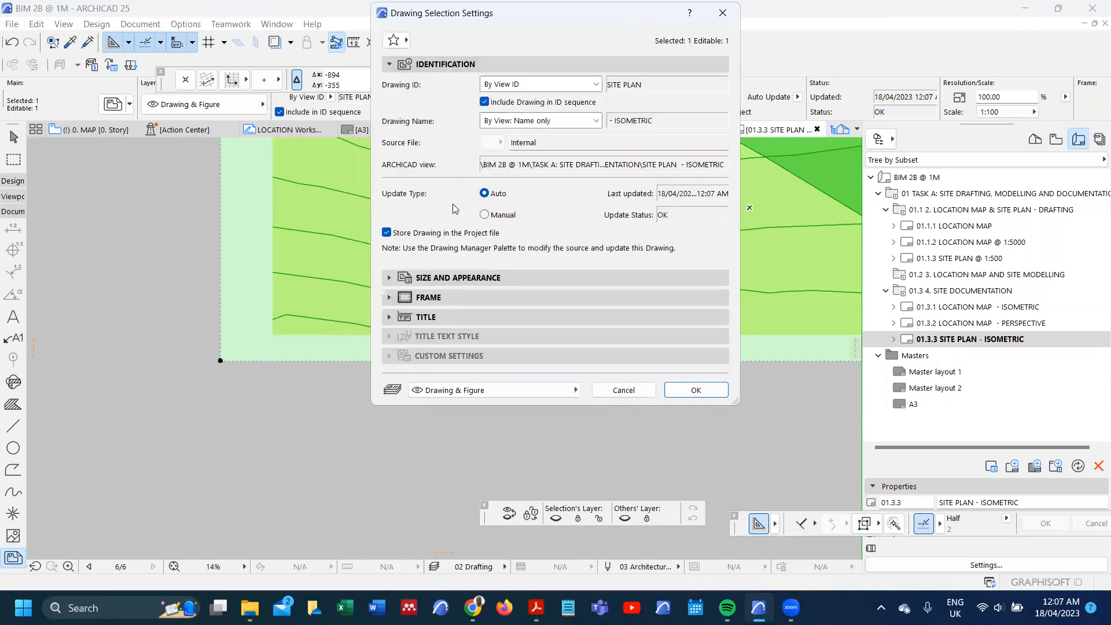
pyautogui.click(440, 278)
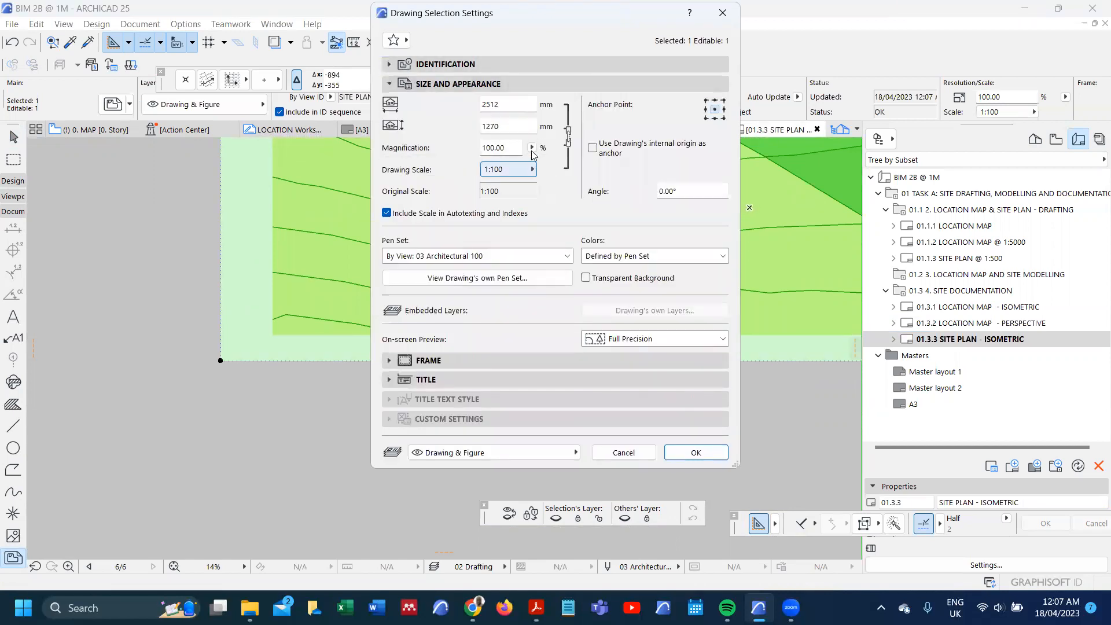
pyautogui.click(532, 148)
pyautogui.click(582, 152)
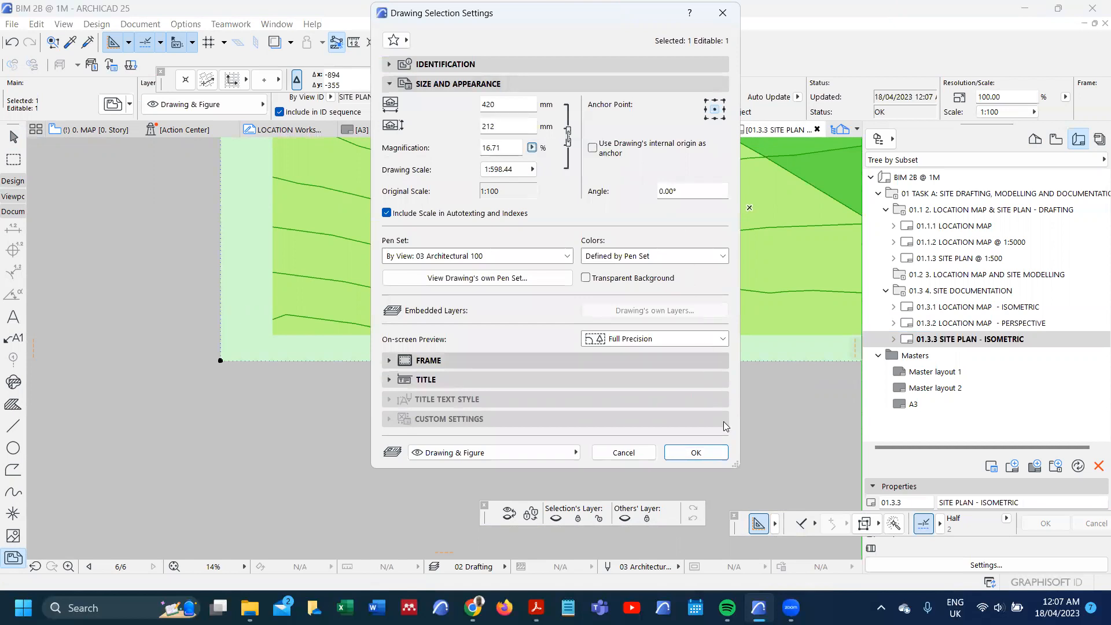
pyautogui.click(711, 452)
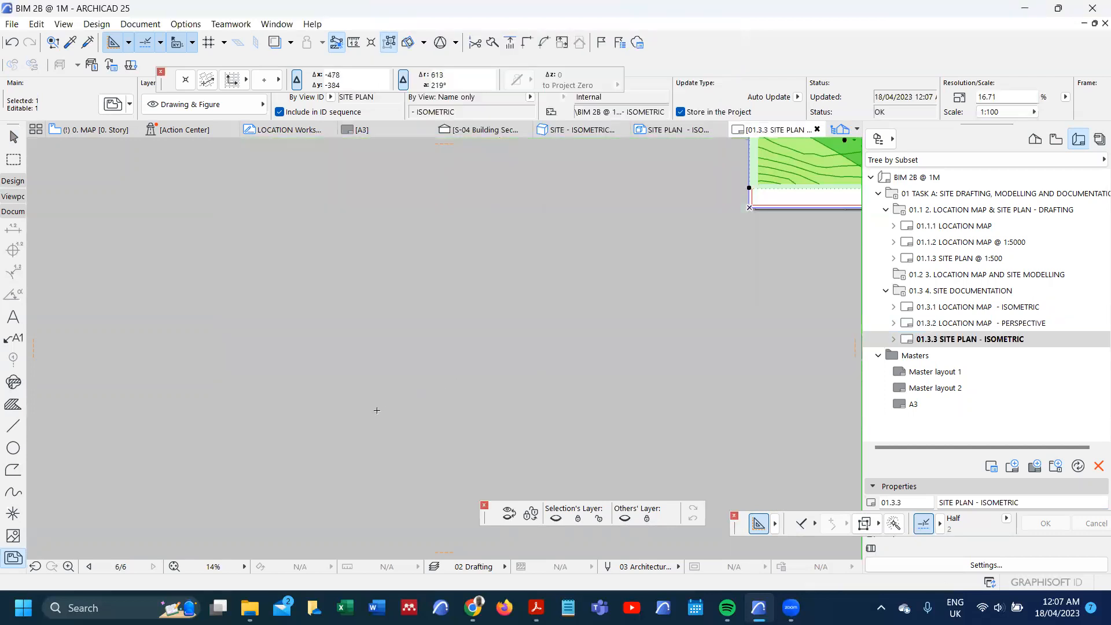
pyautogui.scroll(-2, 401, 420)
pyautogui.scroll(4, 618, 269)
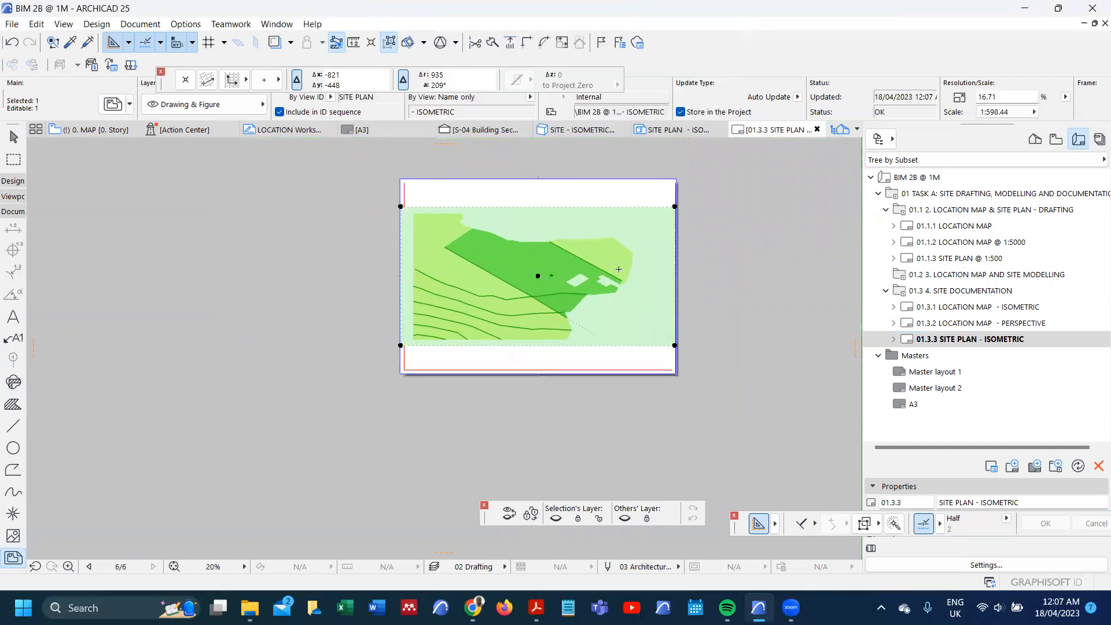
pyautogui.scroll(2, 619, 269)
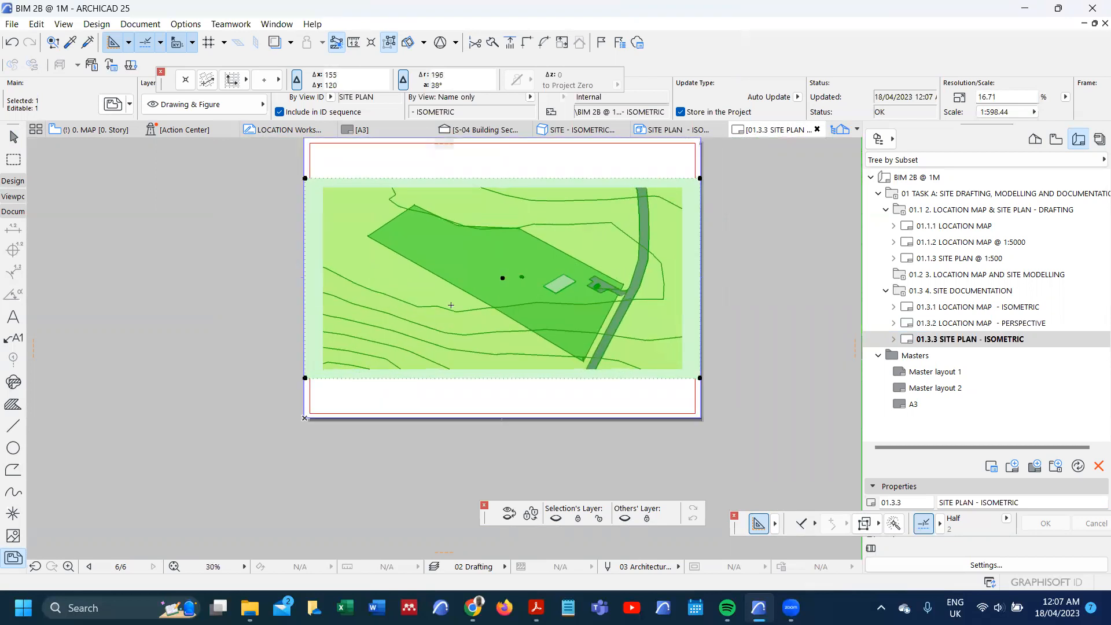
# Step: Set the placed site plan drawing's scale to 1:500 in its selection settings
pyautogui.hotkey('ctrl', 't')
pyautogui.click(531, 148)
pyautogui.click(531, 168)
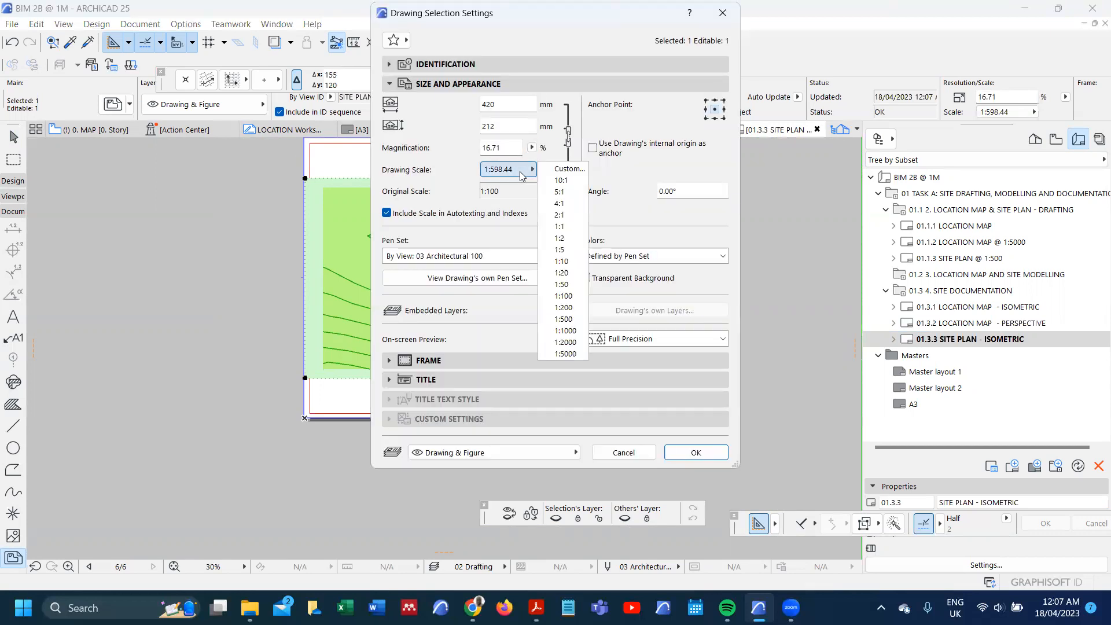
pyautogui.click(564, 324)
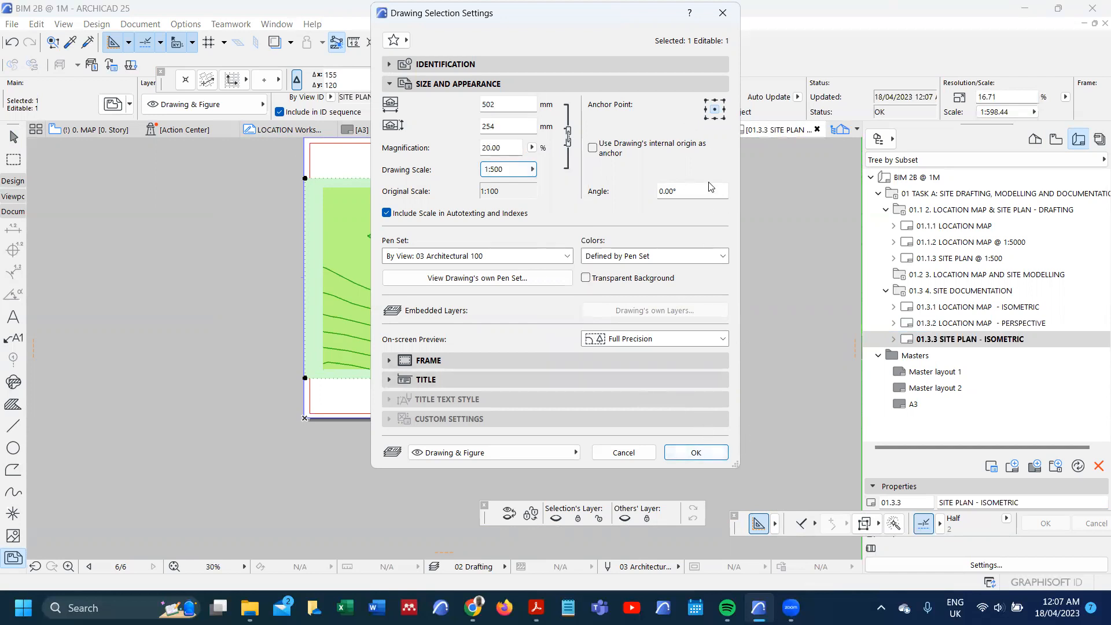
pyautogui.click(696, 452)
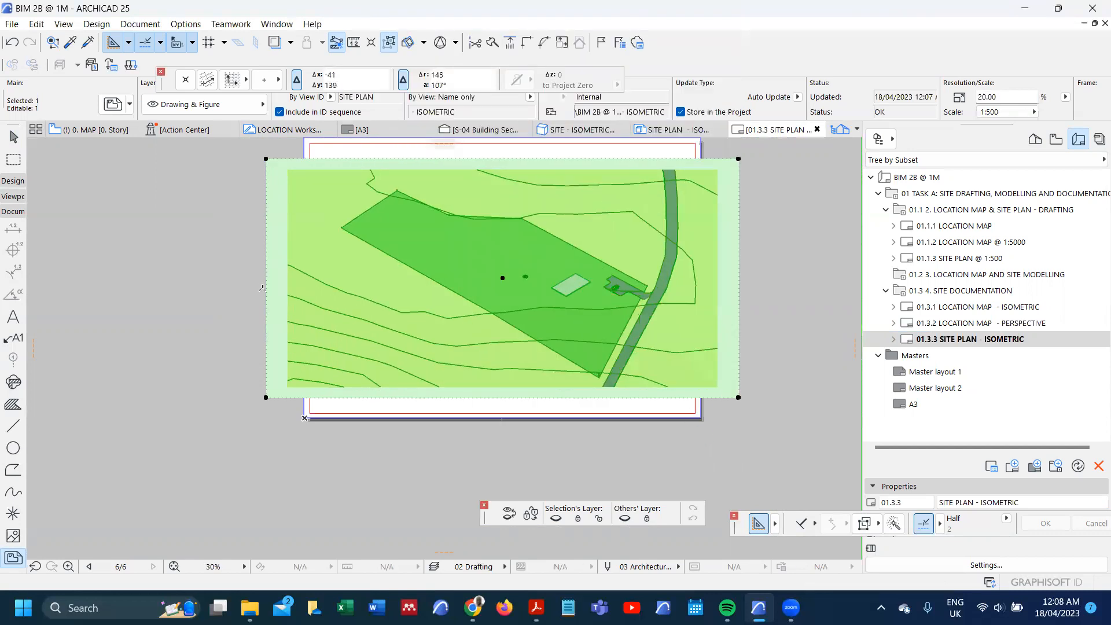
# Step: Crop the drawing frame's left edge inward by about 55 mm and pull its right edge inside the sheet border
pyautogui.click(262, 288)
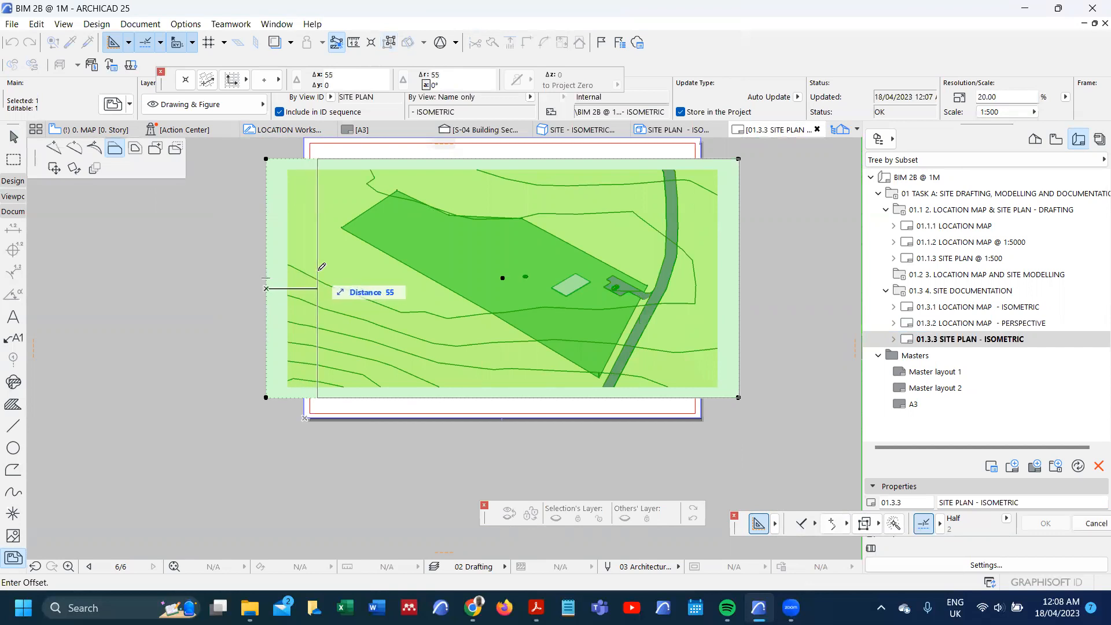
pyautogui.click(317, 267)
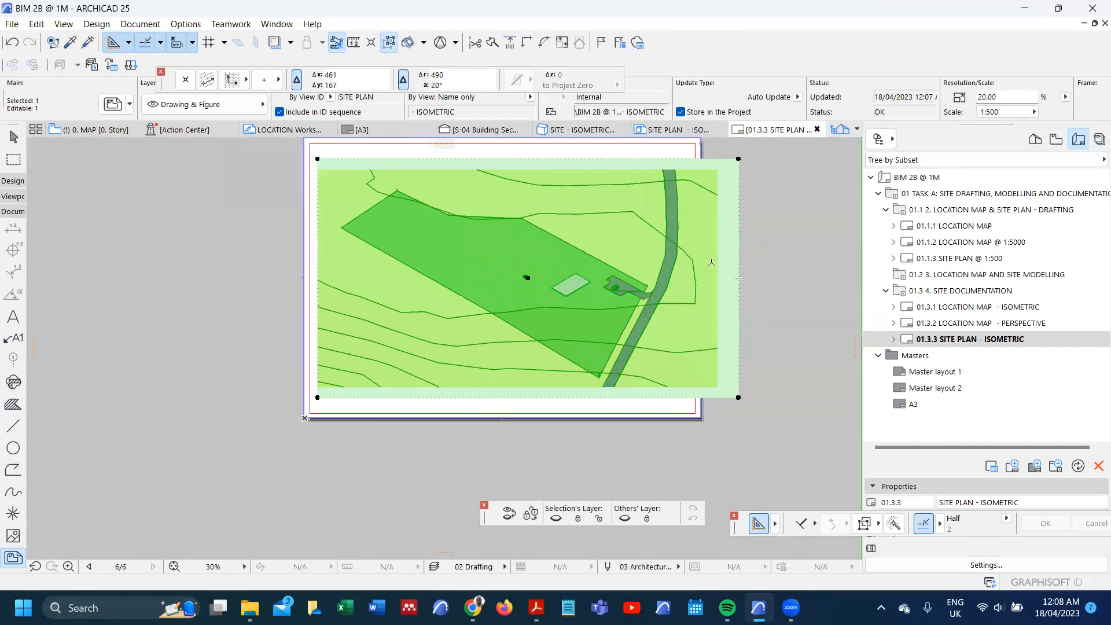
pyautogui.click(738, 261)
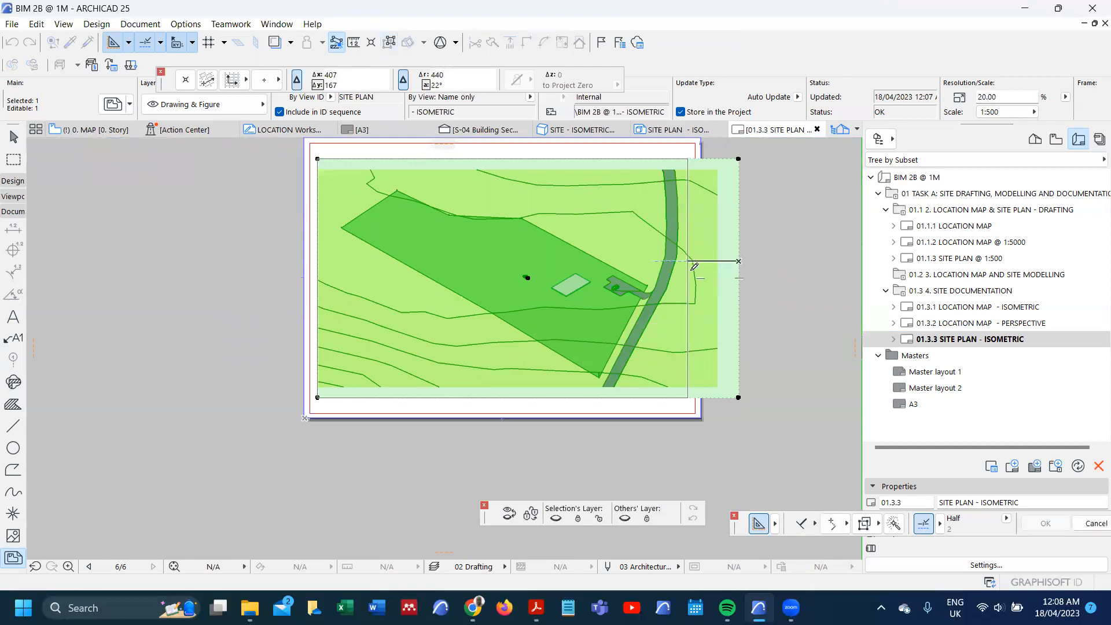
pyautogui.click(689, 270)
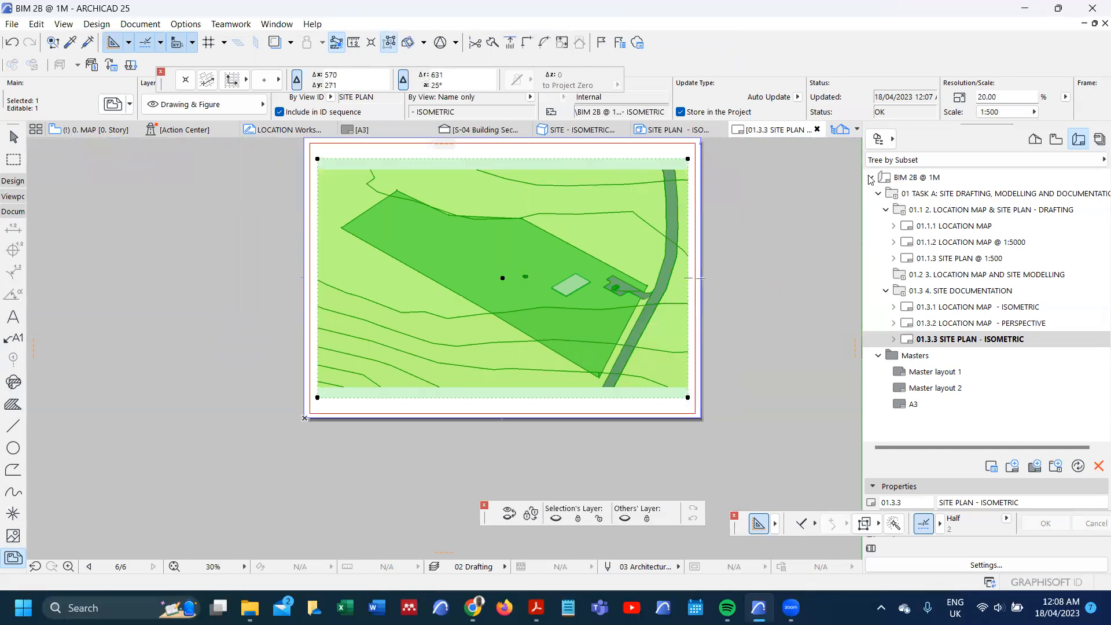
pyautogui.press('Escape')
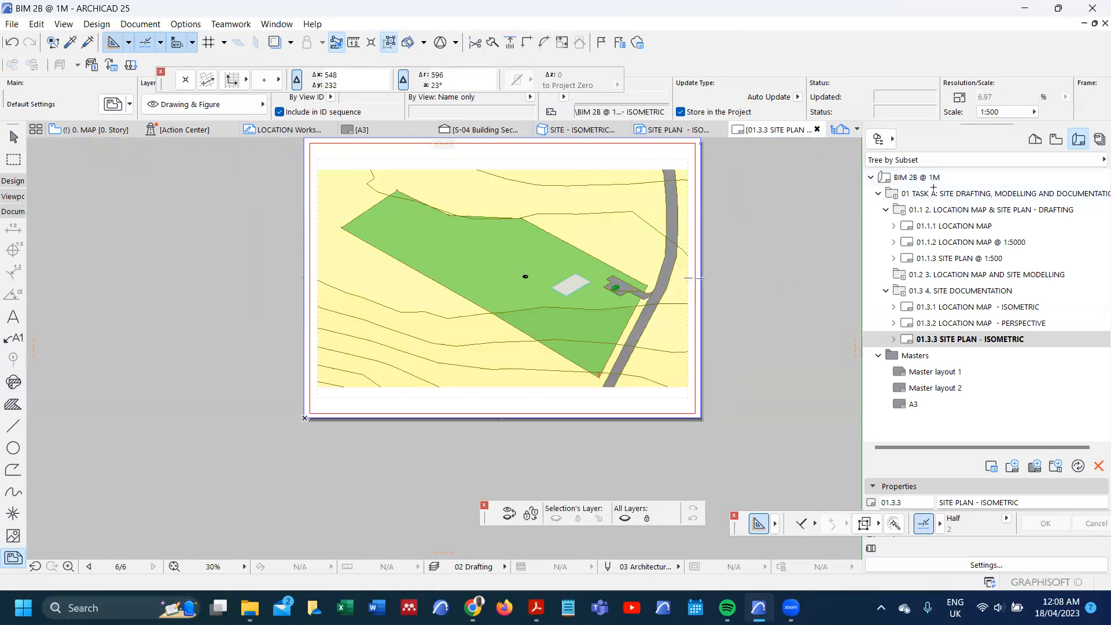
# Step: Open the saved SITE PLAN - ISOMETRIC view from the site documentation folder and set its scale to 1:500
pyautogui.click(1057, 139)
pyautogui.click(979, 436)
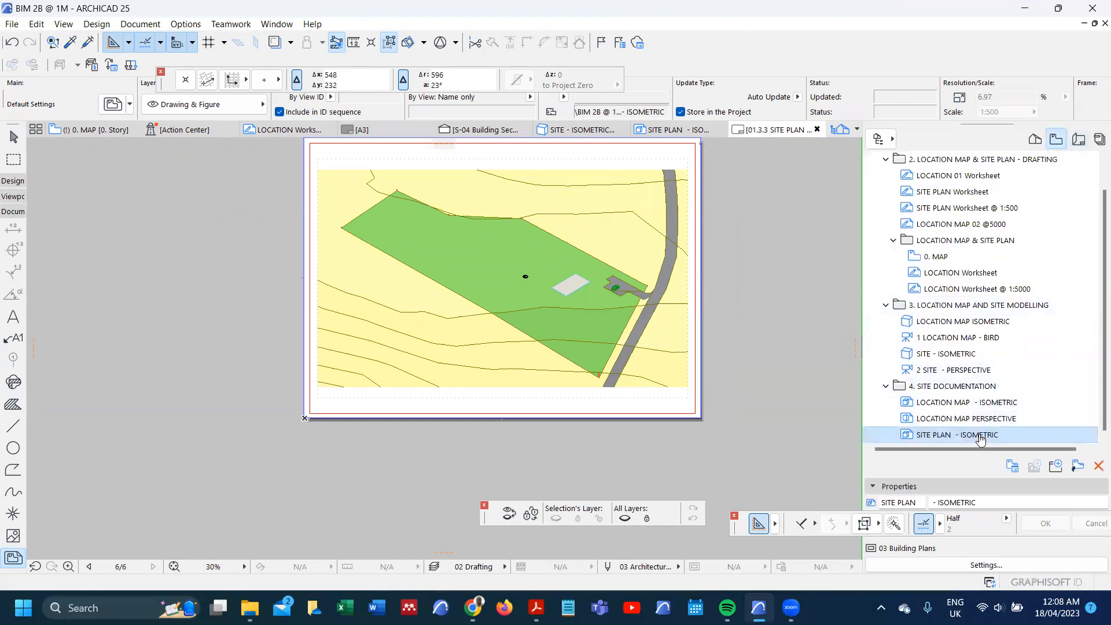
pyautogui.doubleClick(980, 436)
pyautogui.click(301, 567)
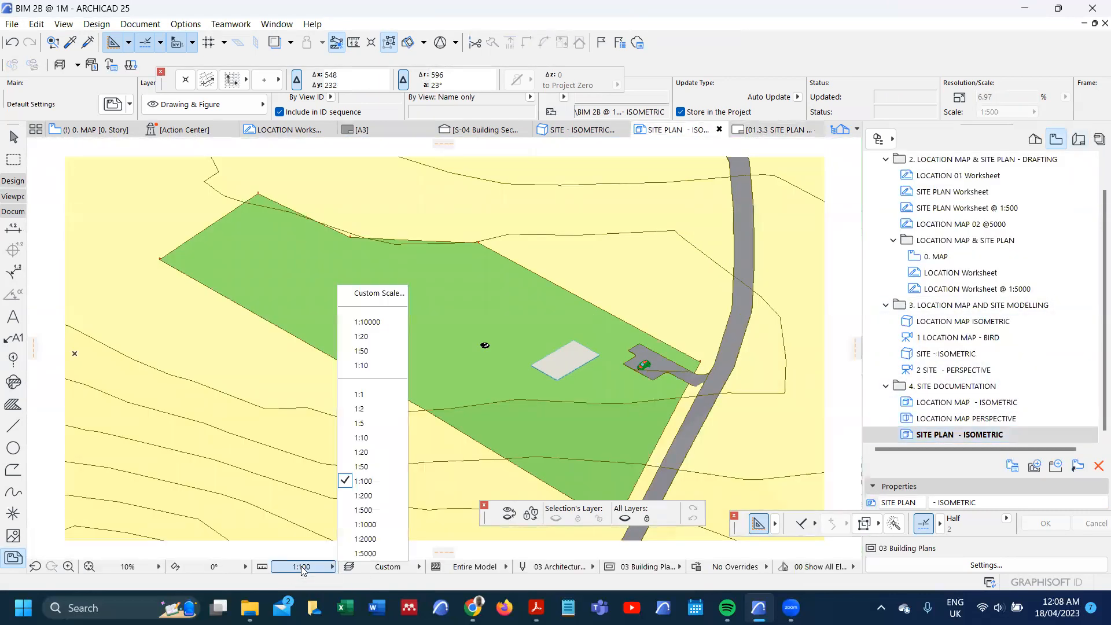
pyautogui.click(351, 511)
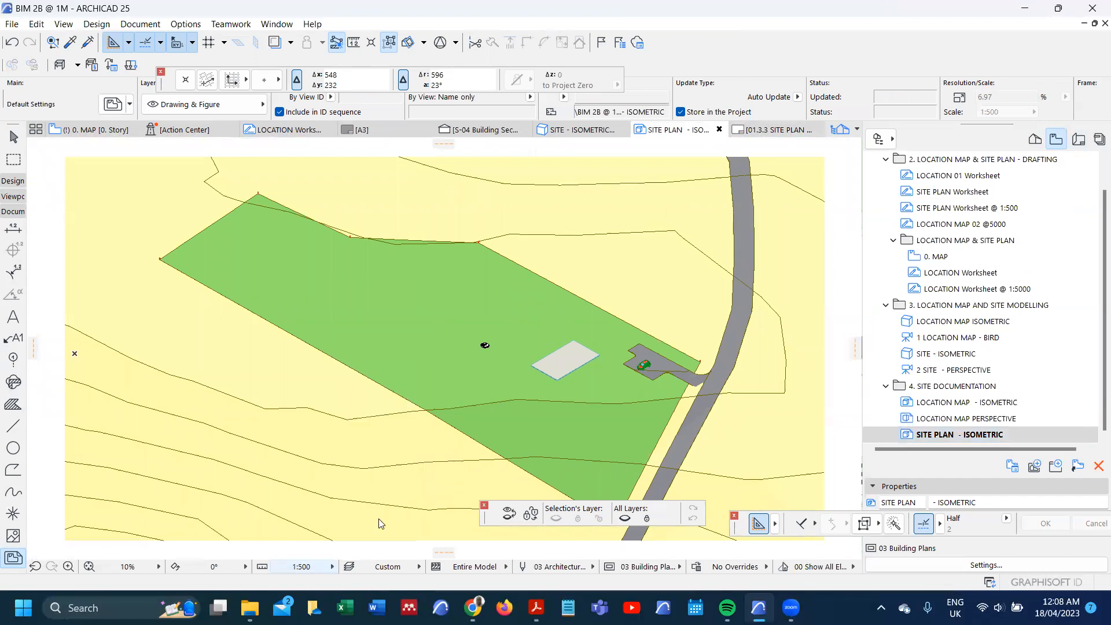
# Step: Check the available pen sets and redefine the SITE PLAN - ISOMETRIC view with the current window settings
pyautogui.click(538, 567)
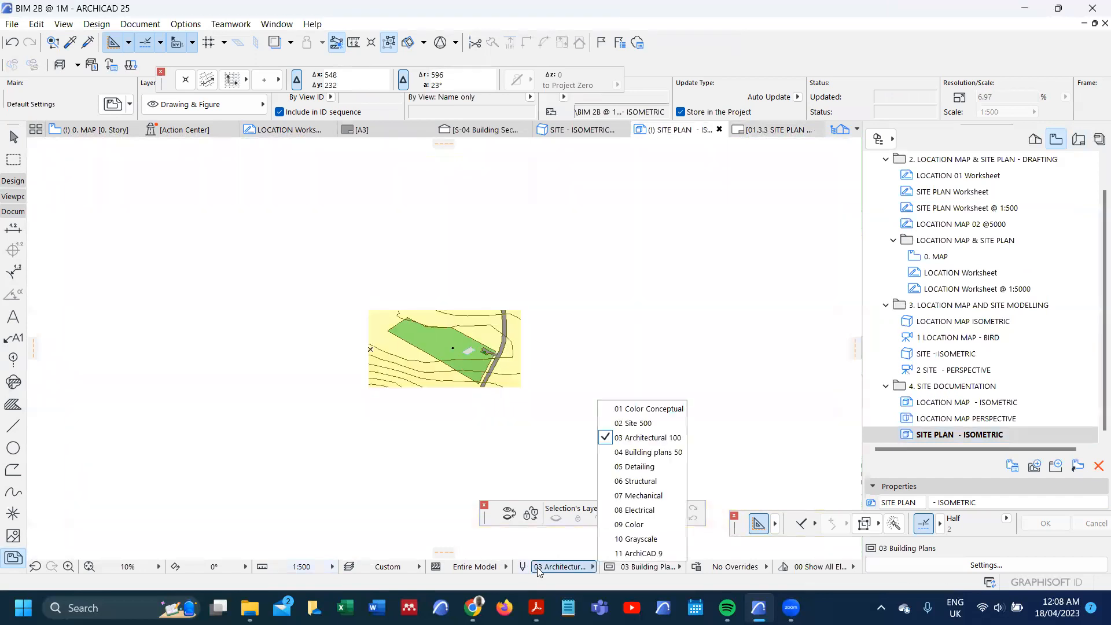
pyautogui.click(542, 434)
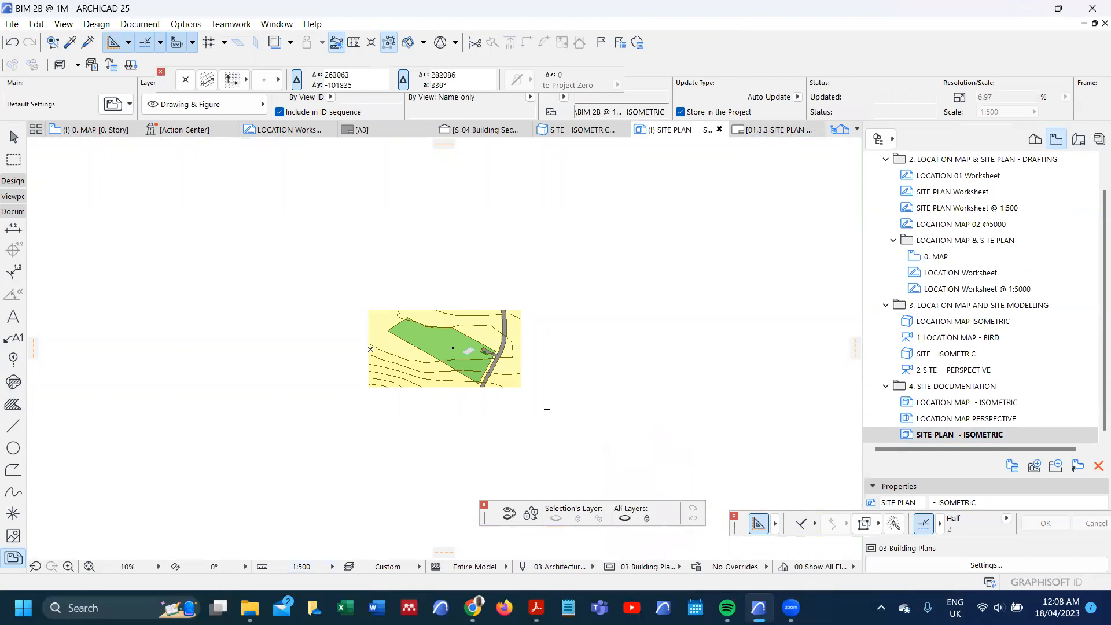
pyautogui.click(983, 440)
pyautogui.rightClick(947, 439)
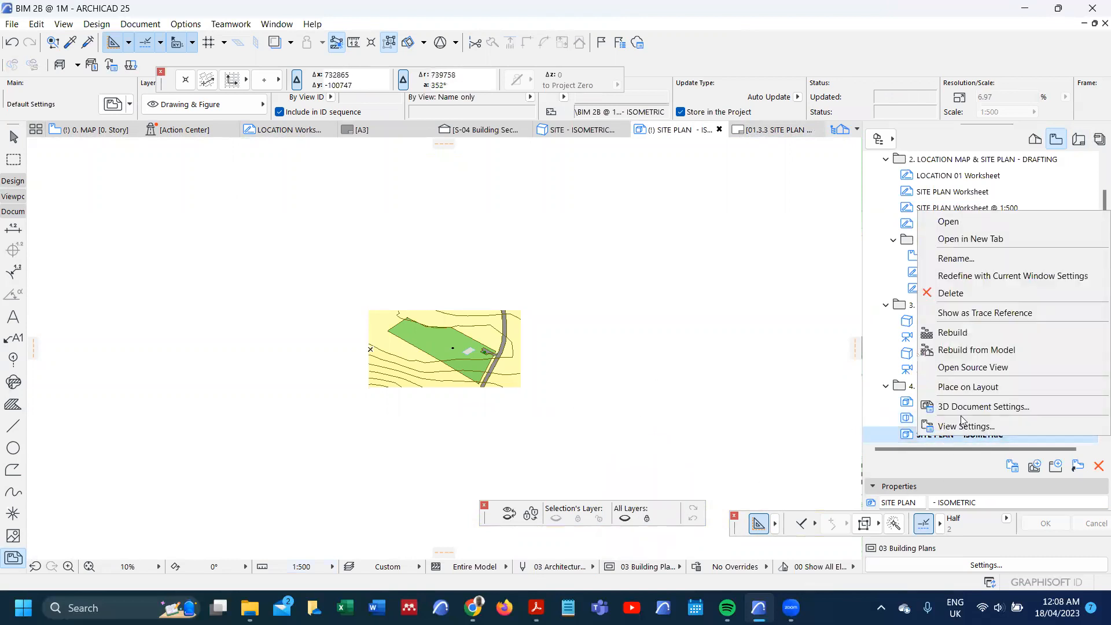
pyautogui.click(1004, 276)
# Step: Inspect the isometric site plan, then open the SITE PLAN Worksheet @ 1:500 view and examine the plot's annotations
pyautogui.scroll(5, 414, 344)
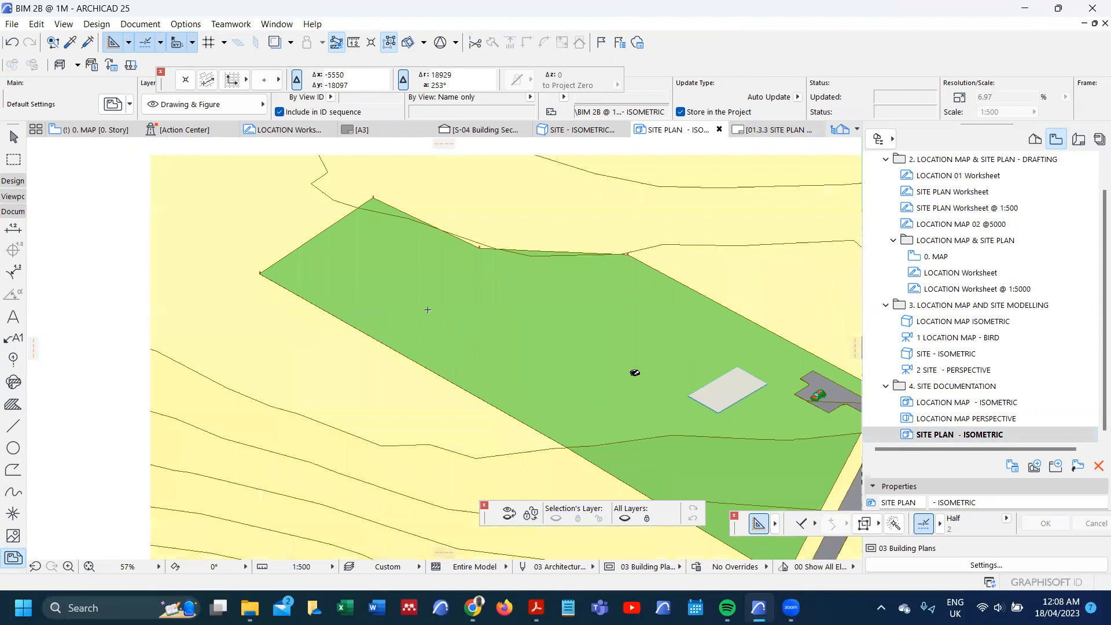
pyautogui.scroll(2, 427, 309)
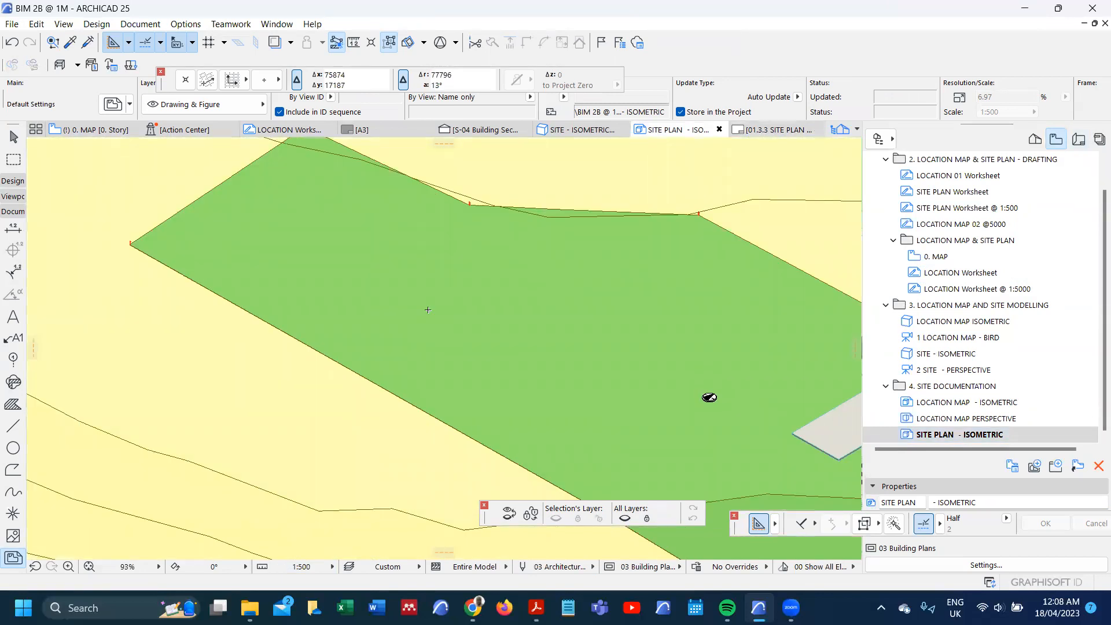
pyautogui.scroll(-2, 315, 300)
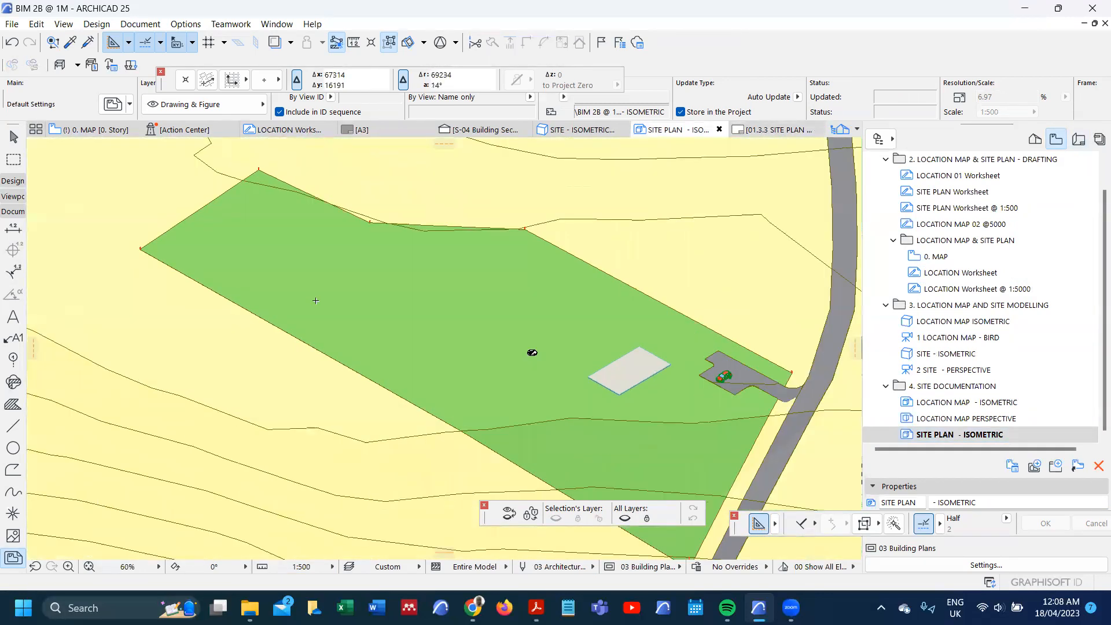
pyautogui.scroll(1, 316, 300)
pyautogui.scroll(2, 999, 337)
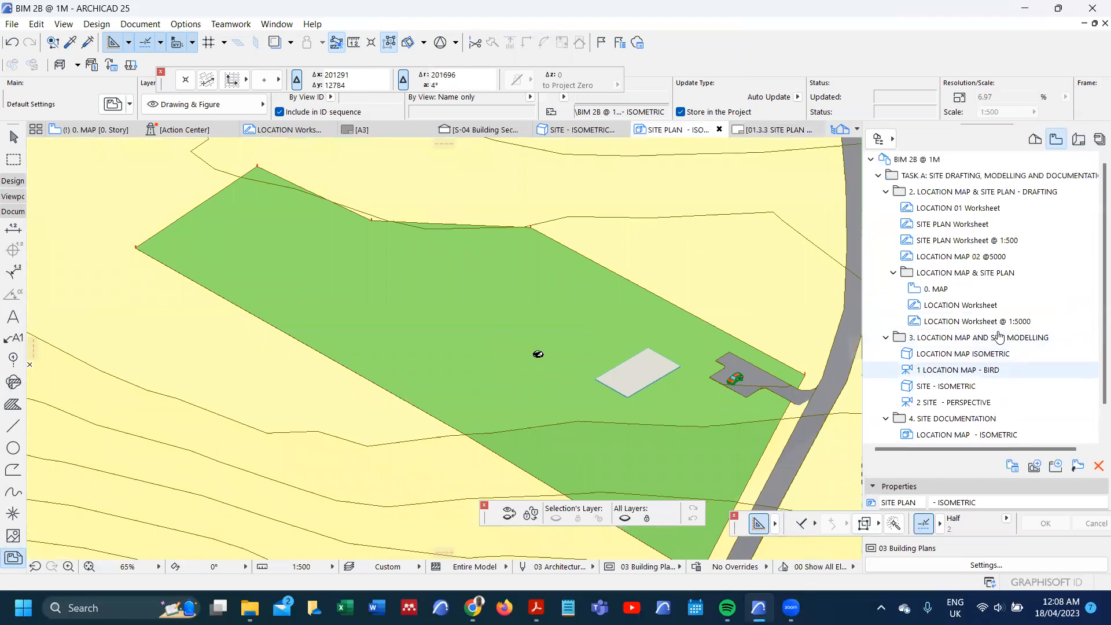
pyautogui.doubleClick(966, 241)
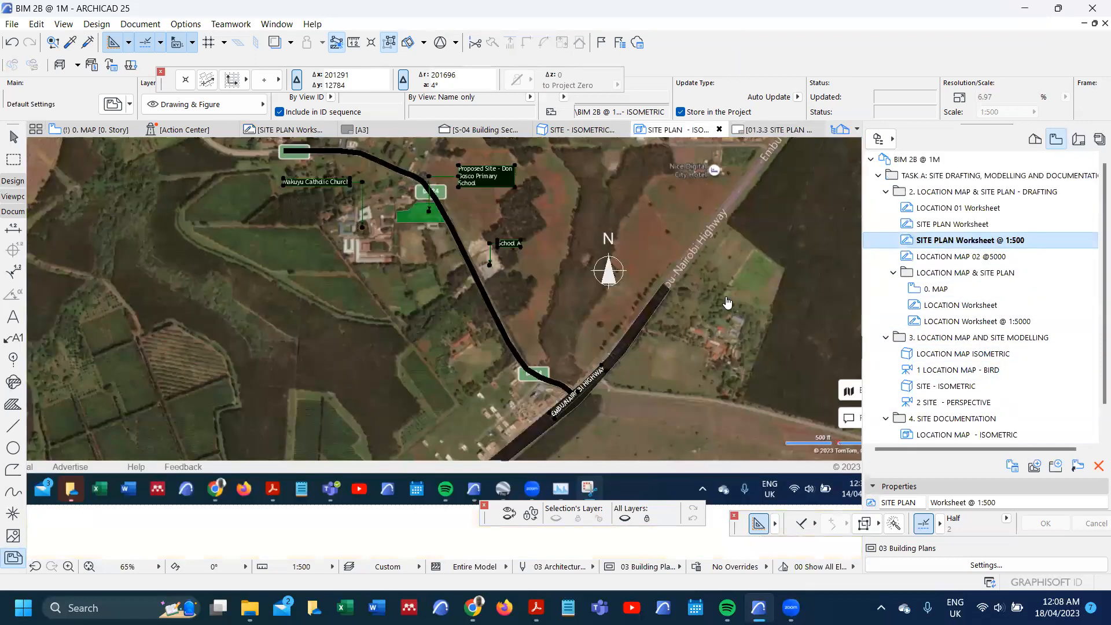
pyautogui.scroll(-2, 485, 297)
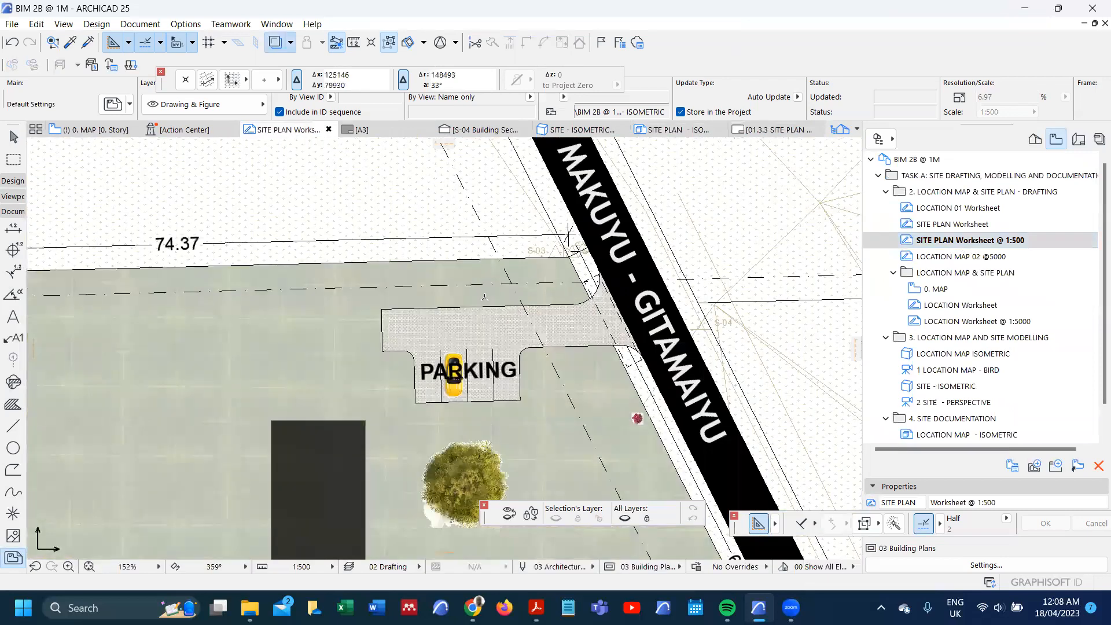
pyautogui.scroll(-2, 485, 298)
pyautogui.scroll(-3, 498, 252)
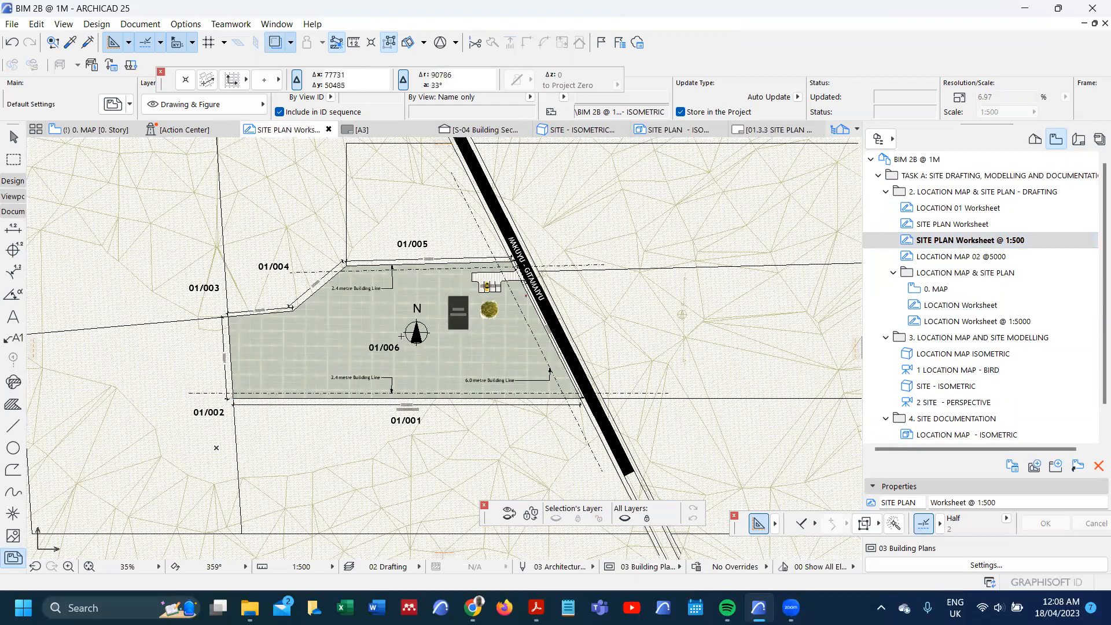
# Step: Select all the building line labels on the site plan worksheet and copy them
pyautogui.click(12, 337)
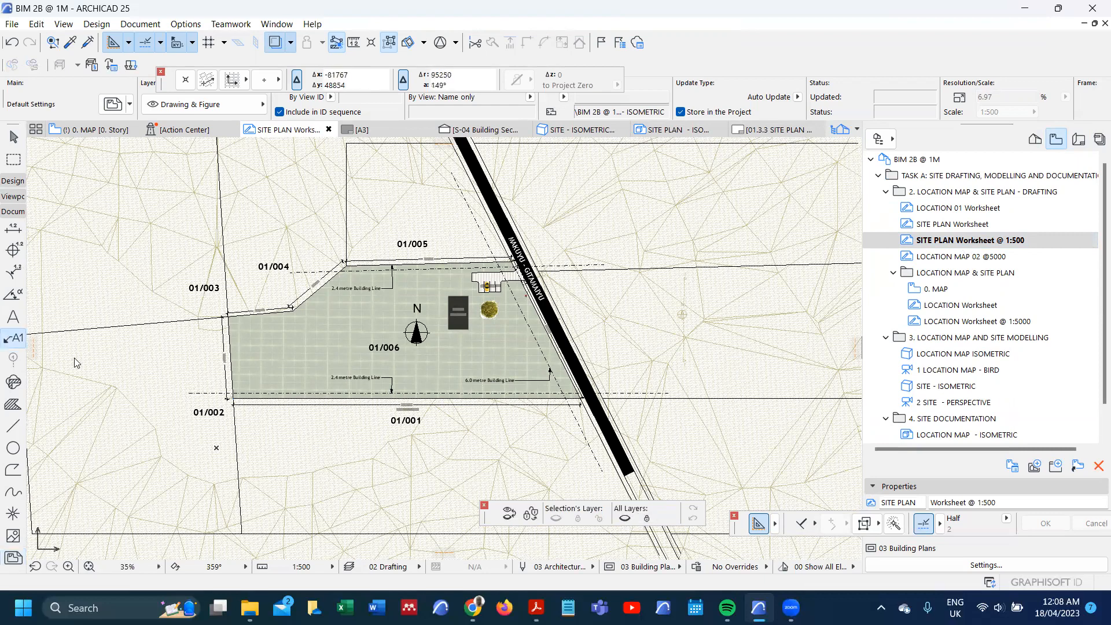
pyautogui.hotkey('ctrl', 'a')
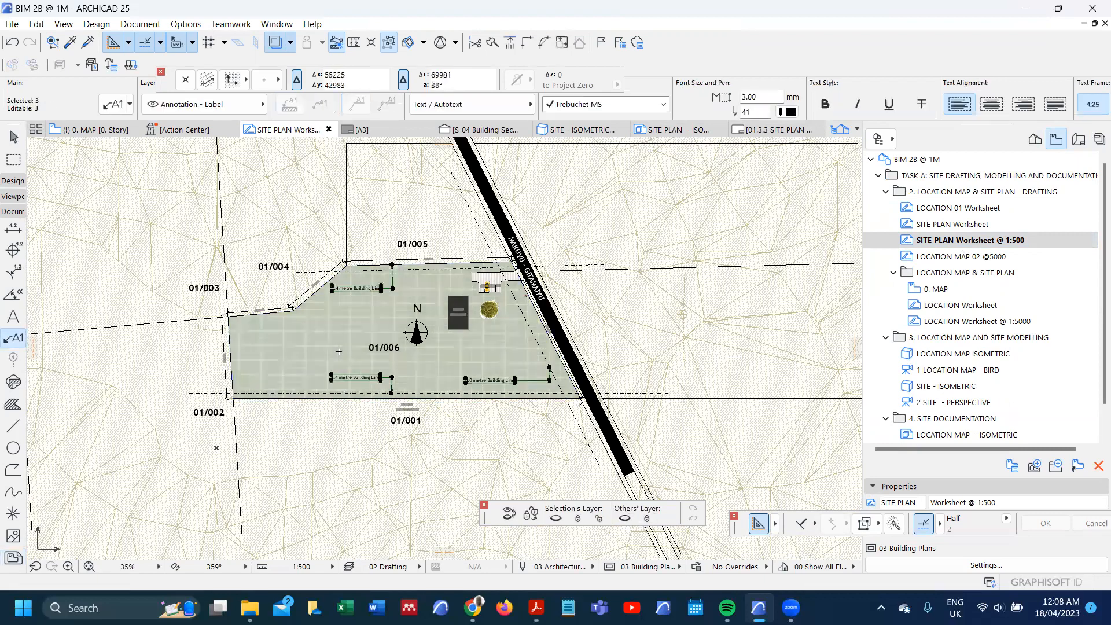
pyautogui.scroll(-1, 387, 388)
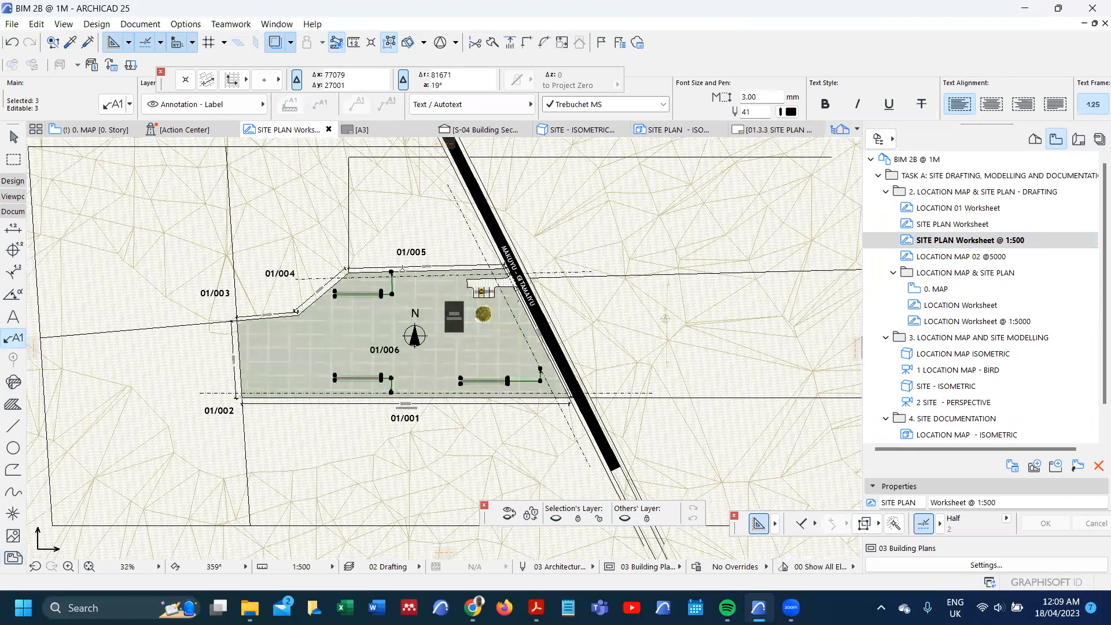
pyautogui.scroll(1, 271, 475)
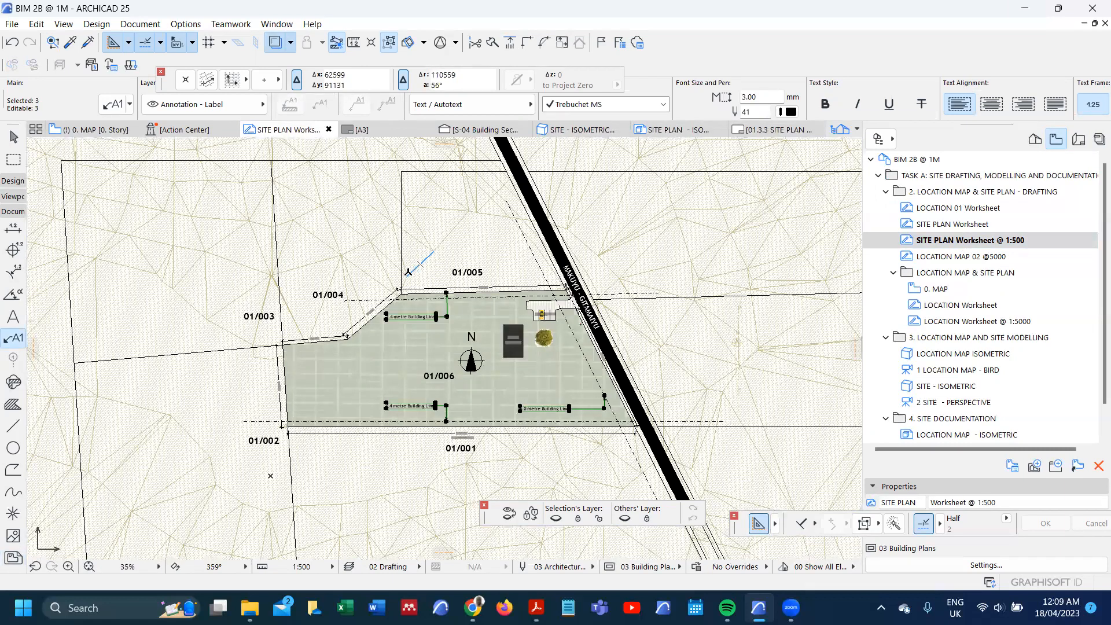
pyautogui.scroll(1, 564, 421)
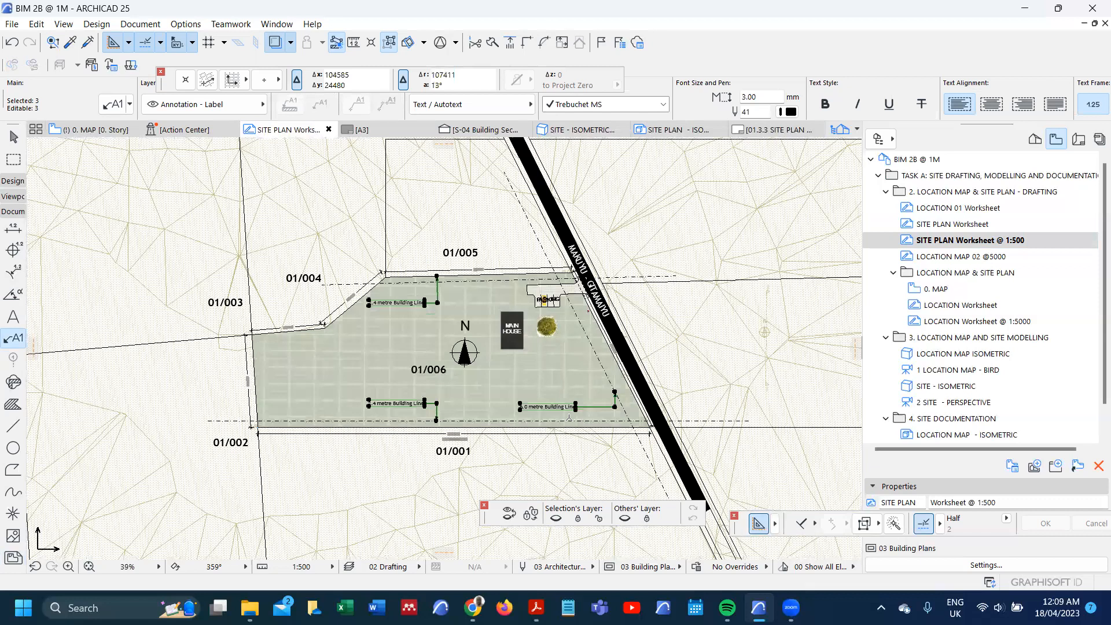
pyautogui.scroll(4, 566, 390)
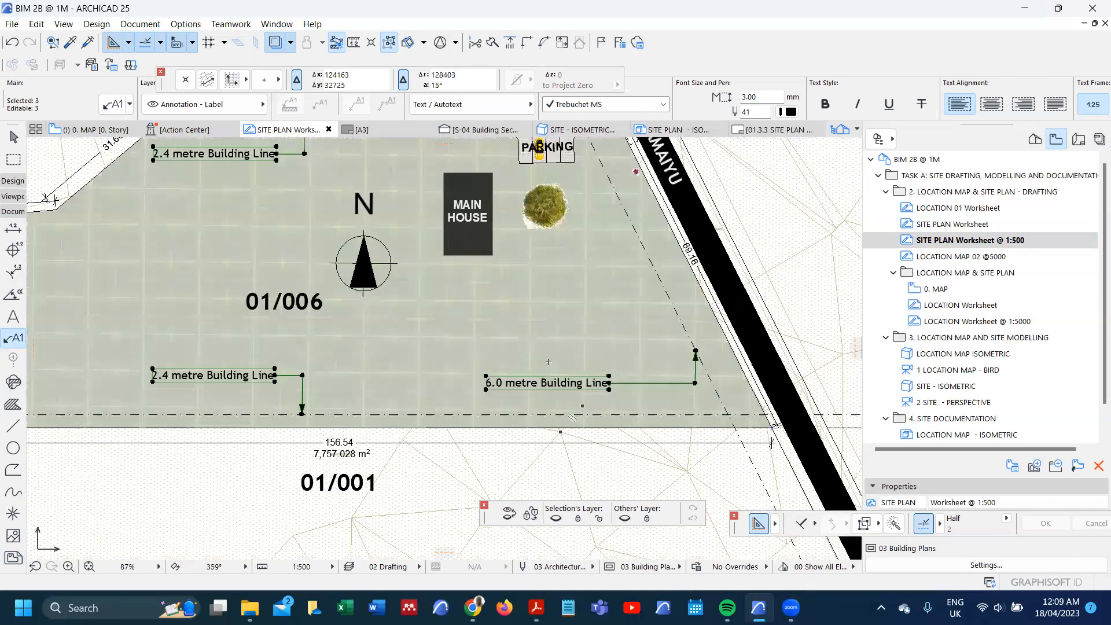
pyautogui.scroll(-5, 548, 361)
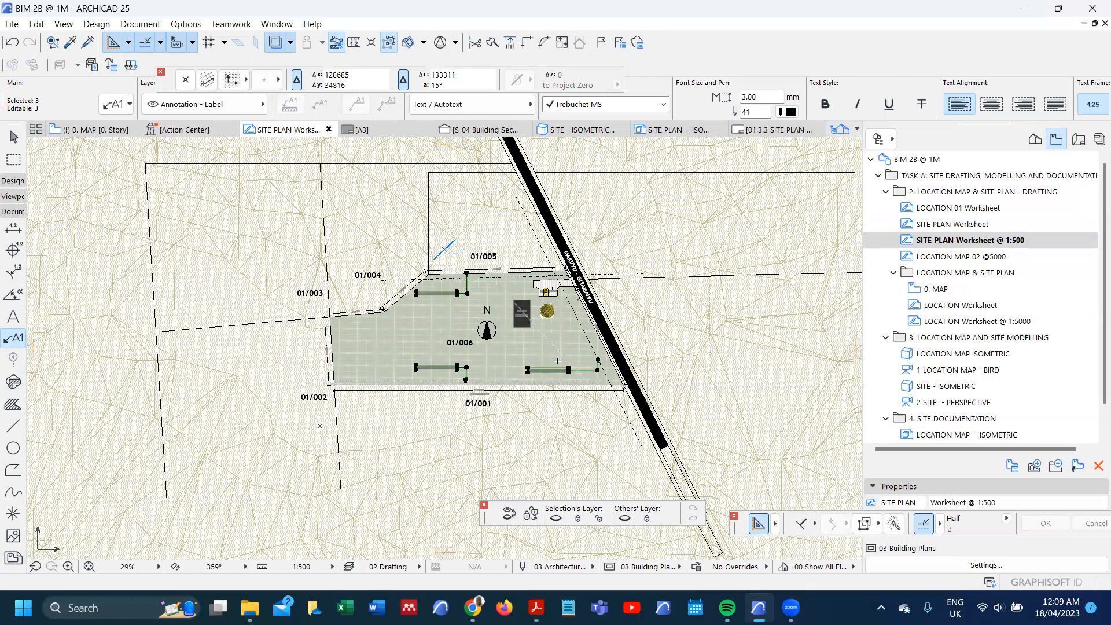
pyautogui.scroll(1, 496, 365)
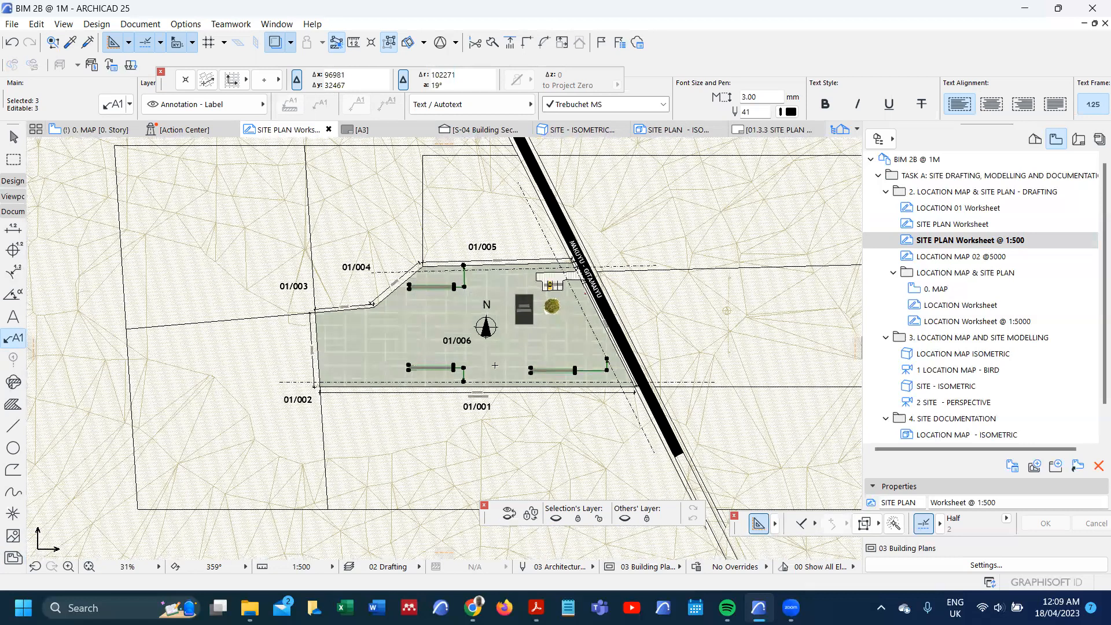
pyautogui.scroll(3, 486, 328)
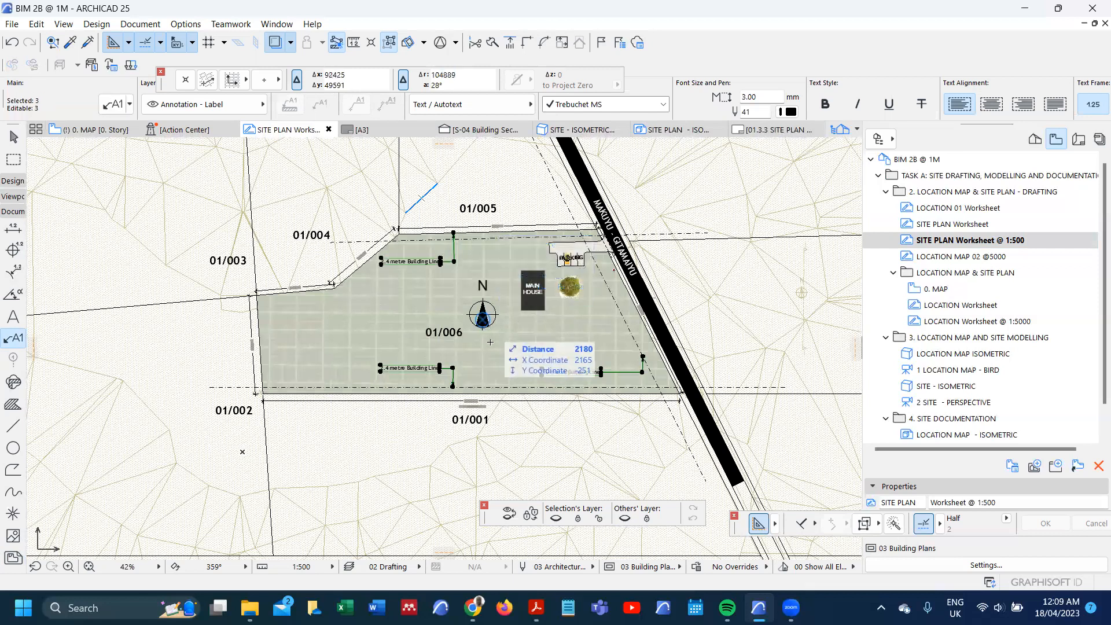
pyautogui.scroll(-1, 490, 341)
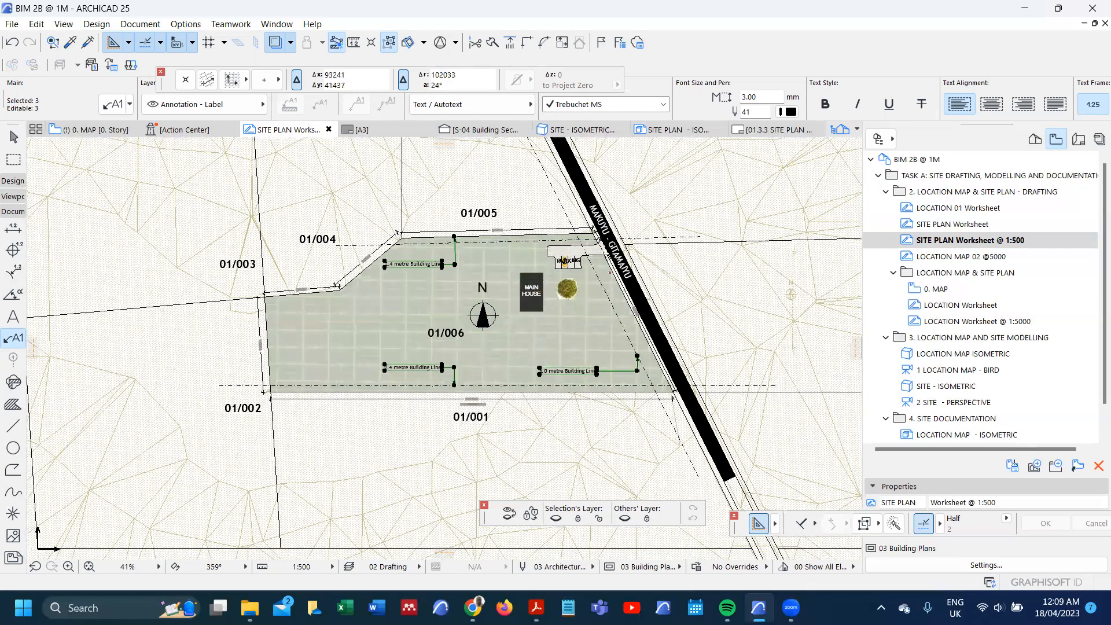
pyautogui.scroll(-5, 489, 343)
pyautogui.scroll(-2, 989, 434)
# Step: Open the SITE PLAN - ISOMETRIC view and paste the copied labels at the center of the current view, keeping the current zoom
pyautogui.doubleClick(983, 434)
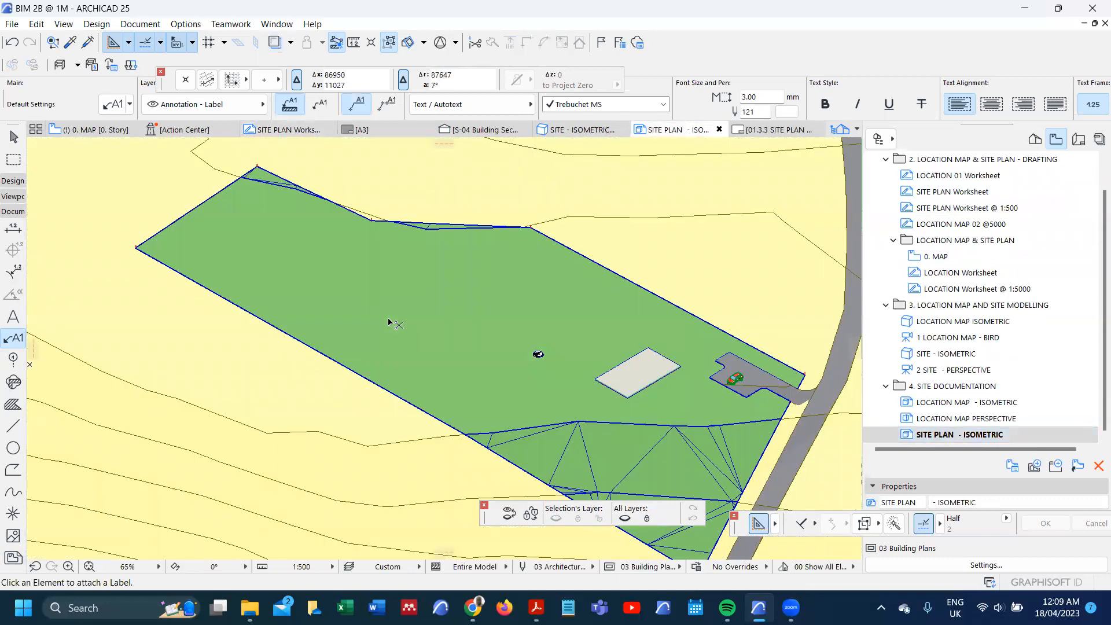
pyautogui.hotkey('ctrl', 'v')
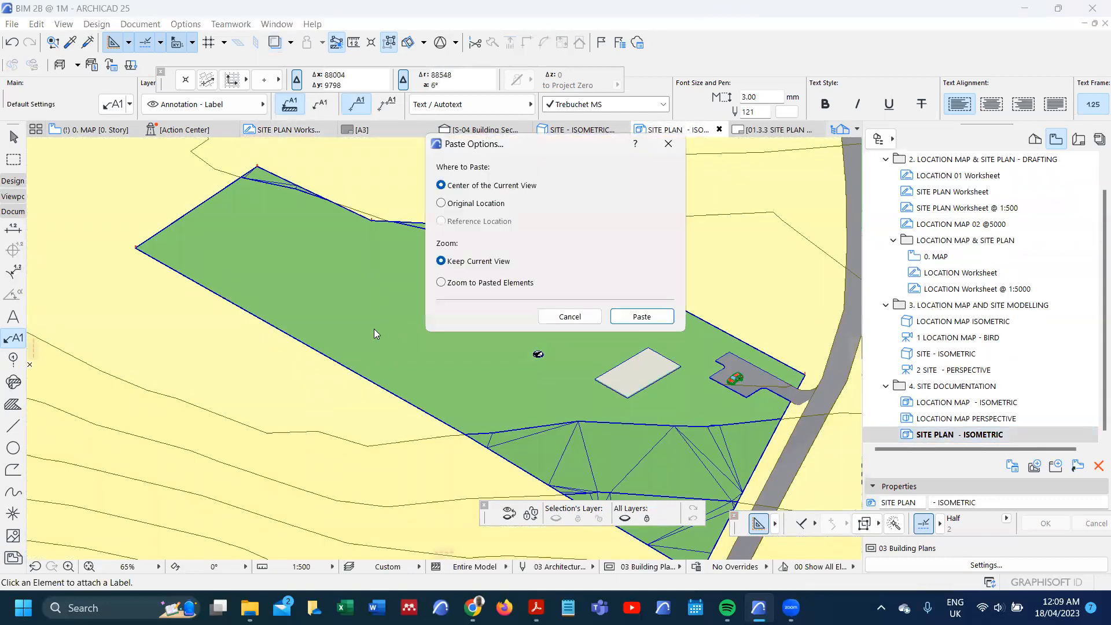
pyautogui.click(642, 316)
pyautogui.scroll(-3, 311, 309)
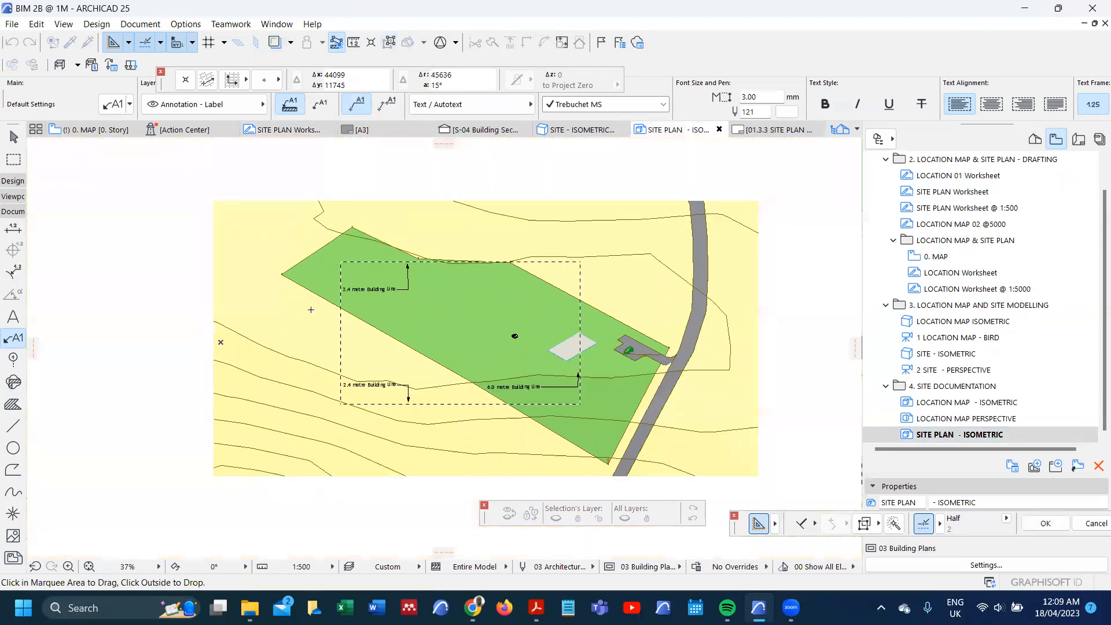
pyautogui.click(310, 310)
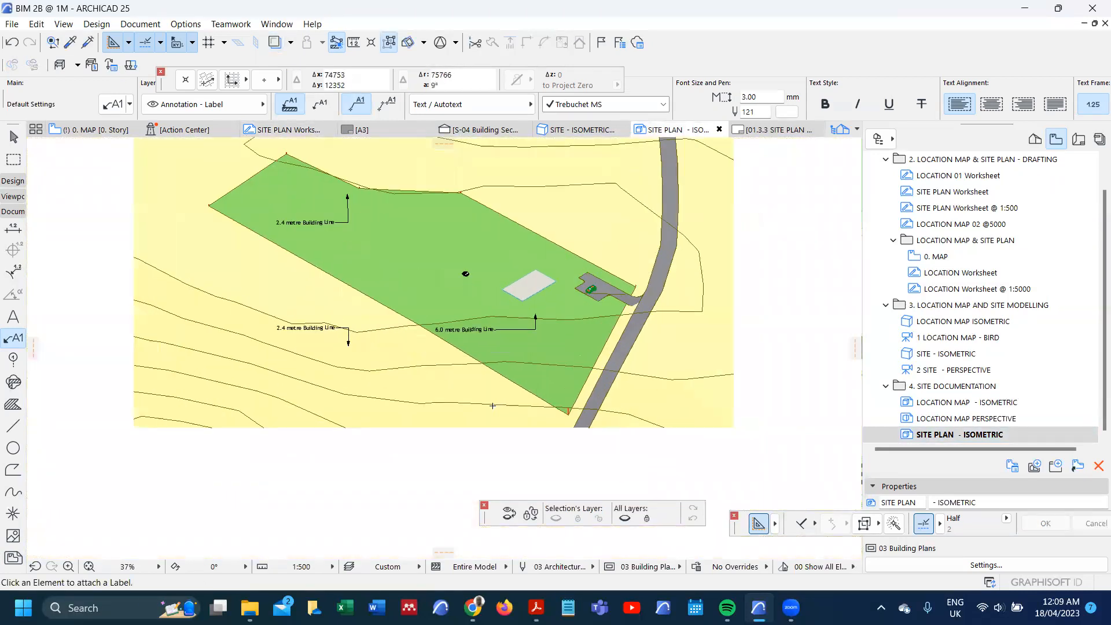
pyautogui.scroll(2, 492, 405)
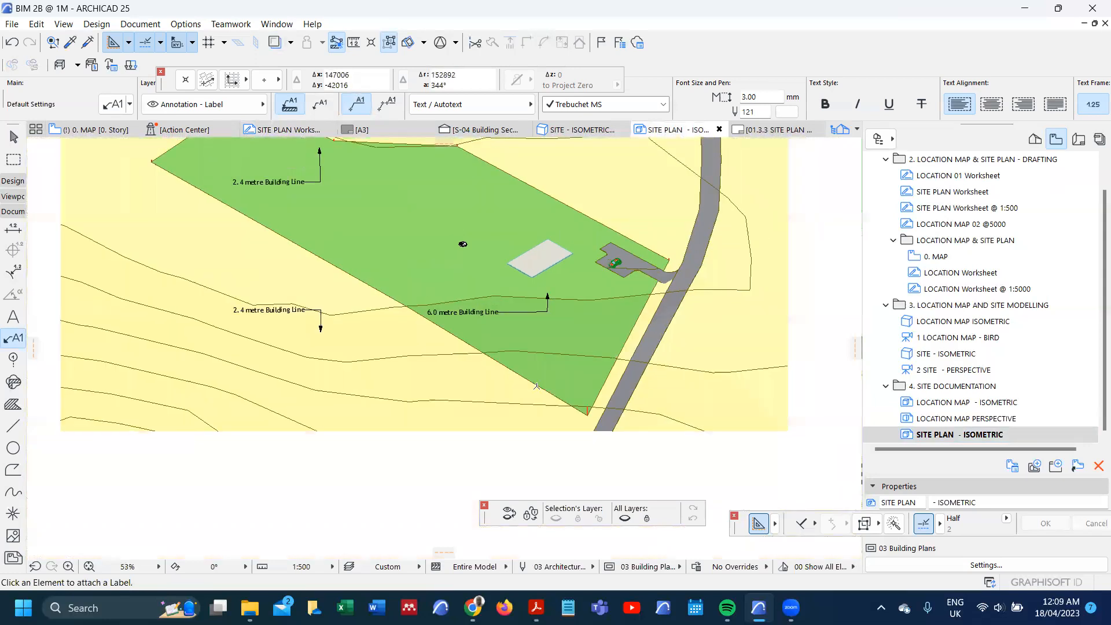
pyautogui.scroll(-1, 537, 386)
pyautogui.scroll(2, 329, 284)
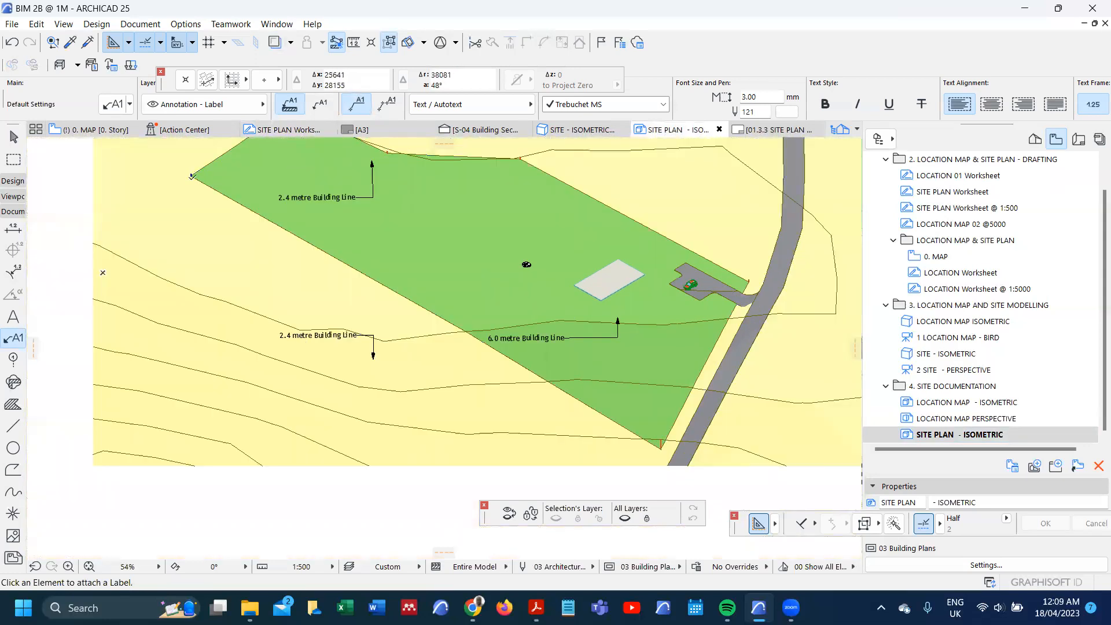
pyautogui.scroll(-3, 424, 346)
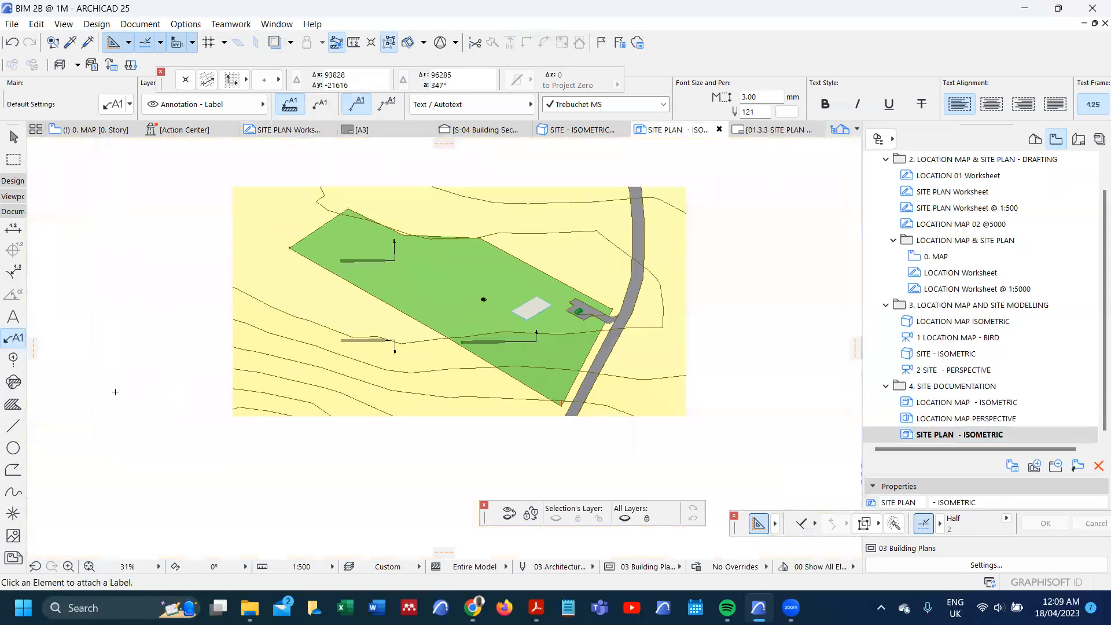
pyautogui.scroll(6, 394, 272)
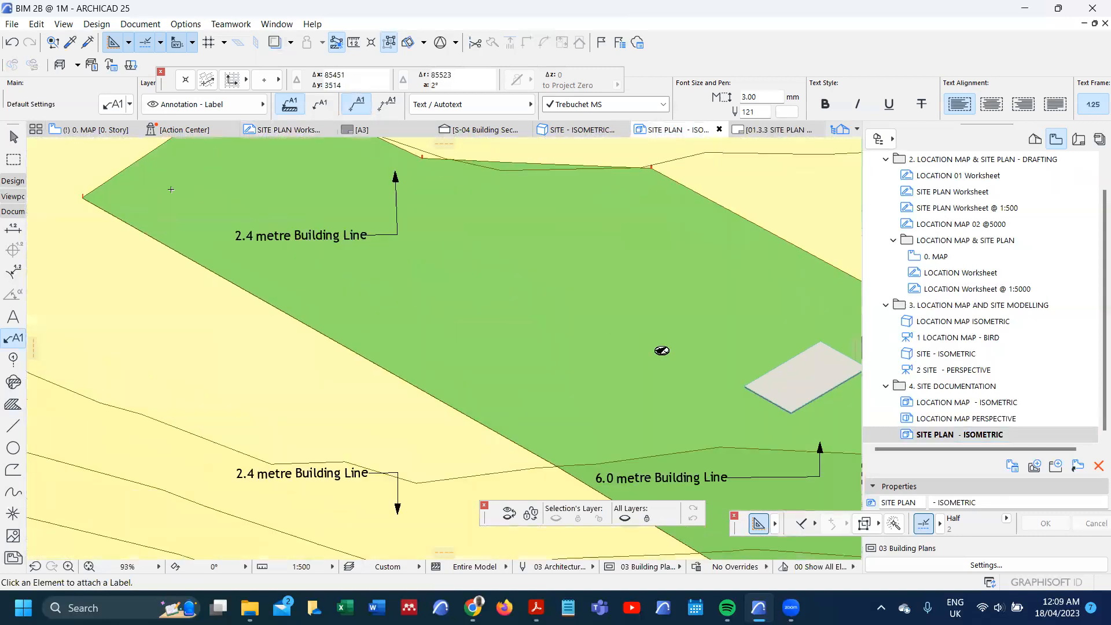
pyautogui.scroll(-3, 259, 227)
pyautogui.click(13, 425)
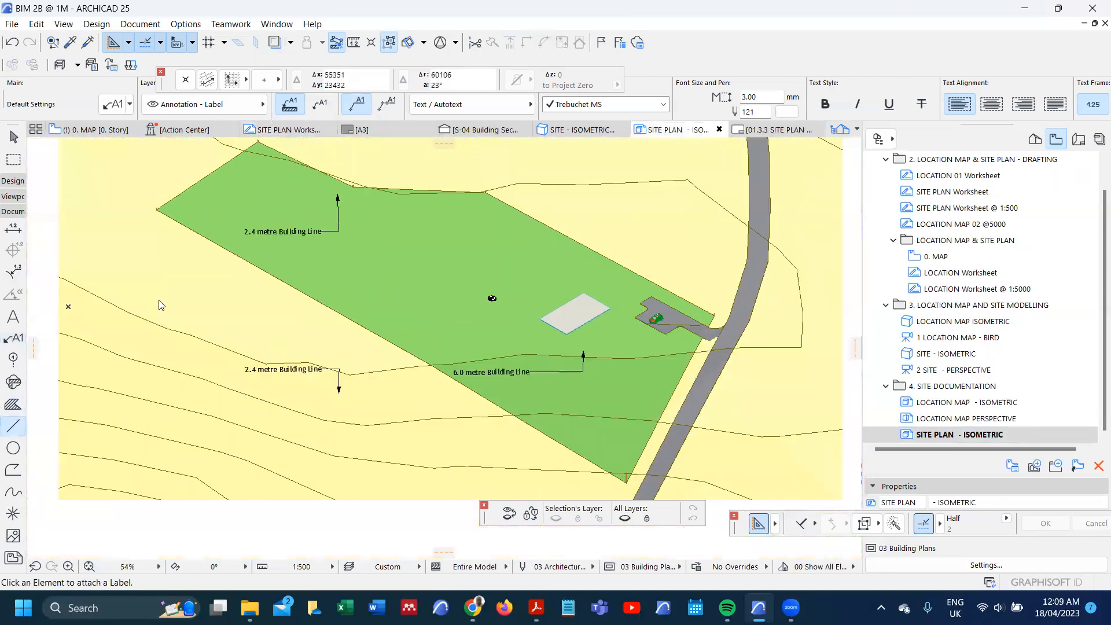
pyautogui.scroll(15, 152, 209)
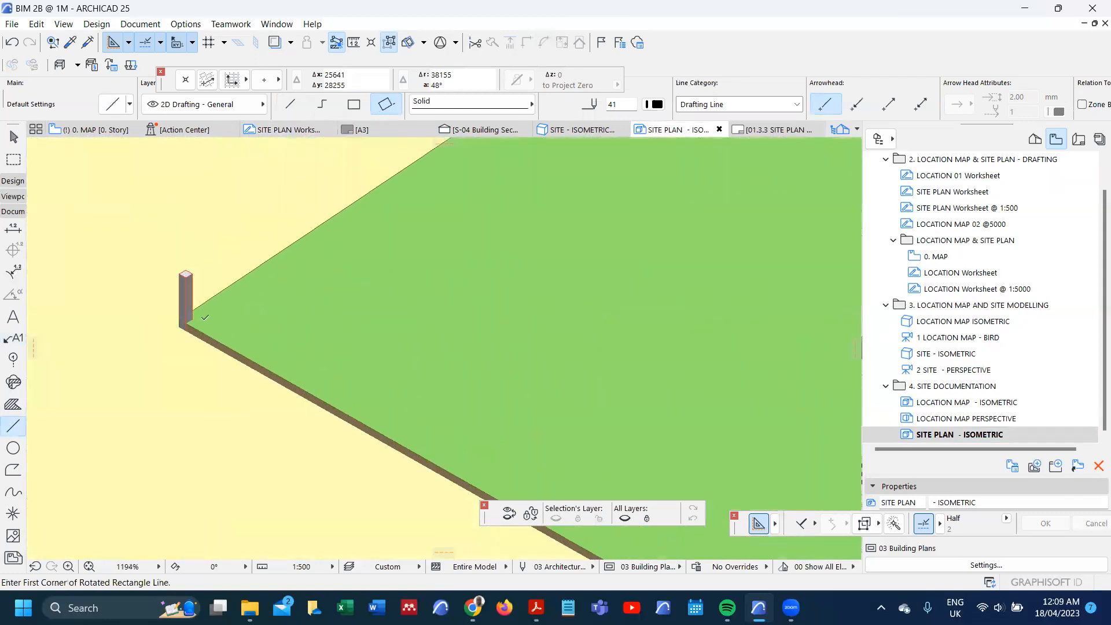
pyautogui.click(187, 322)
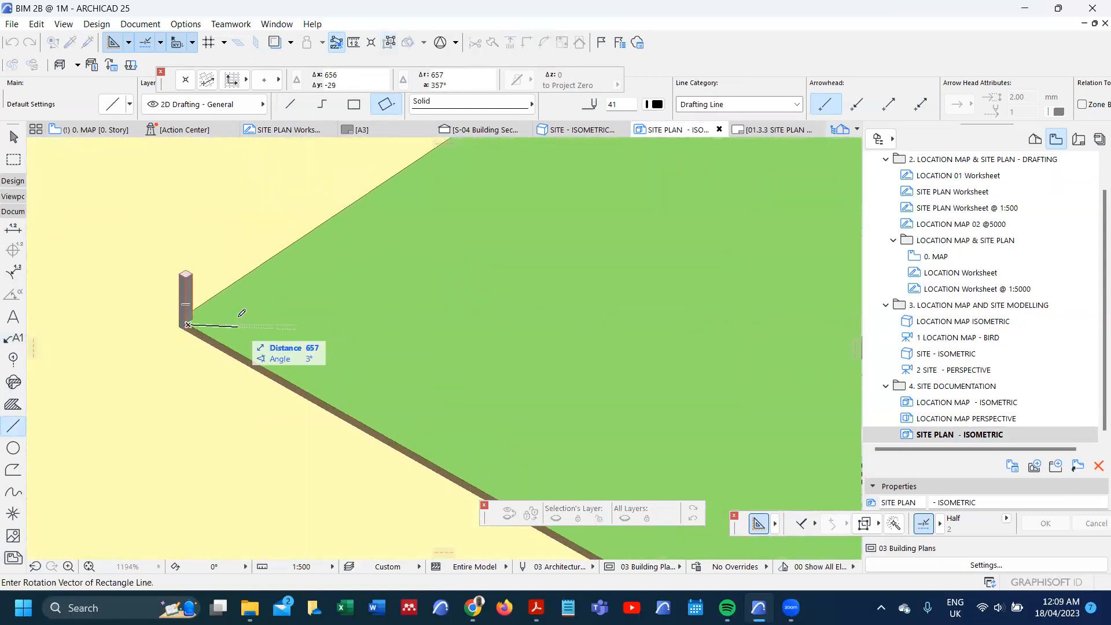
pyautogui.scroll(-14, 231, 296)
pyautogui.scroll(-2, 226, 296)
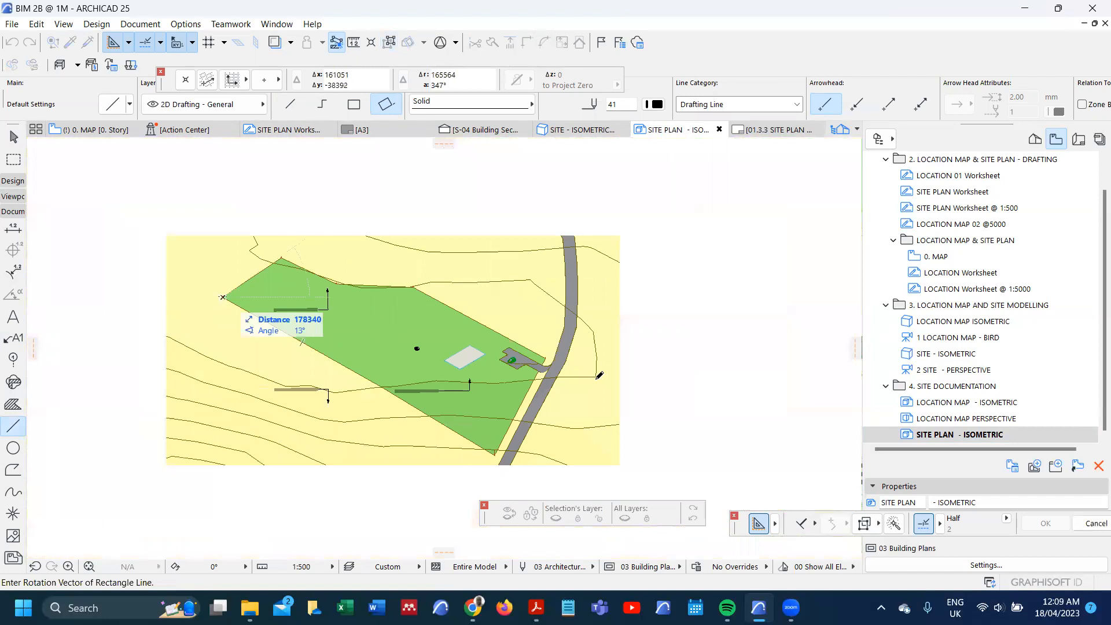
pyautogui.press('Escape')
pyautogui.press('Escape')
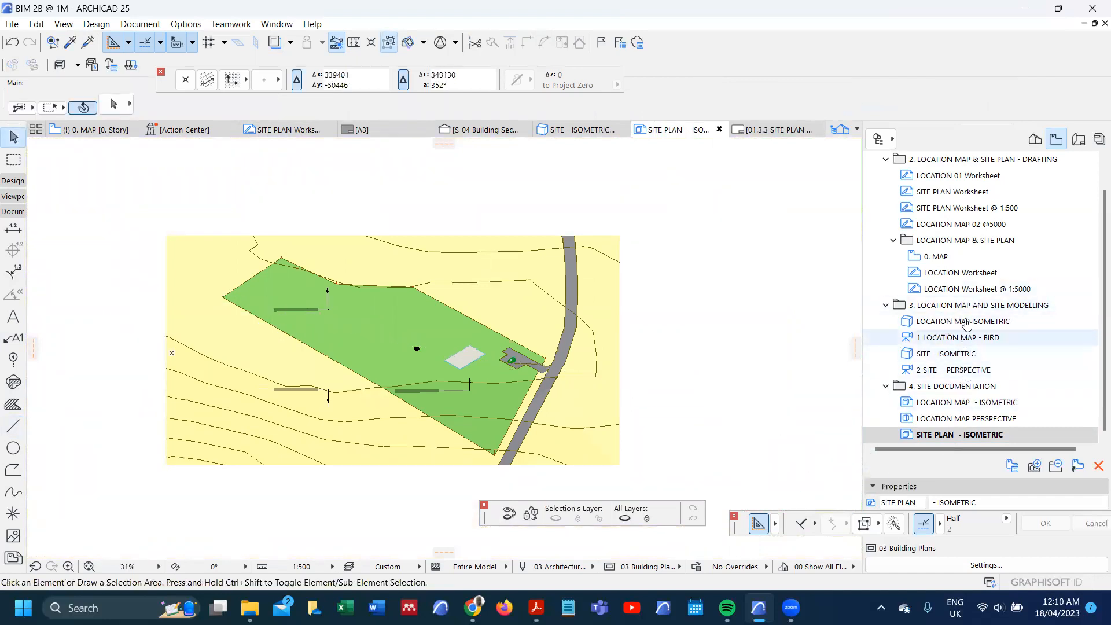
# Step: Pick up the building line's Dot & Dashed settings from SITE PLAN Worksheet @ 1:500, then prepare to draw single lines in SITE PLAN - ISOMETRIC
pyautogui.doubleClick(955, 208)
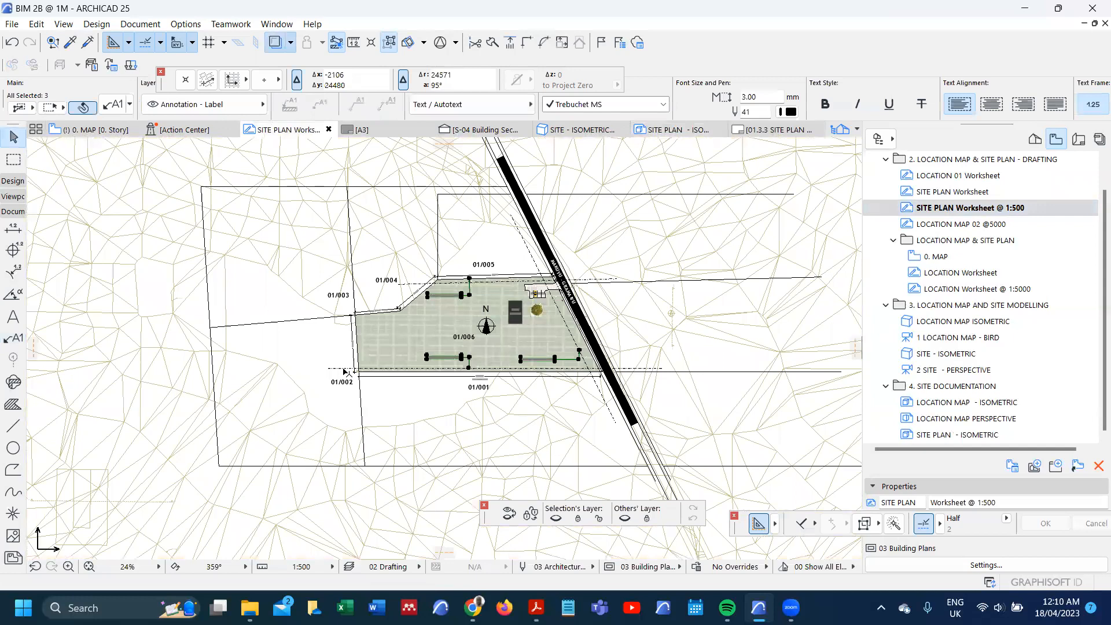
pyautogui.scroll(5, 339, 365)
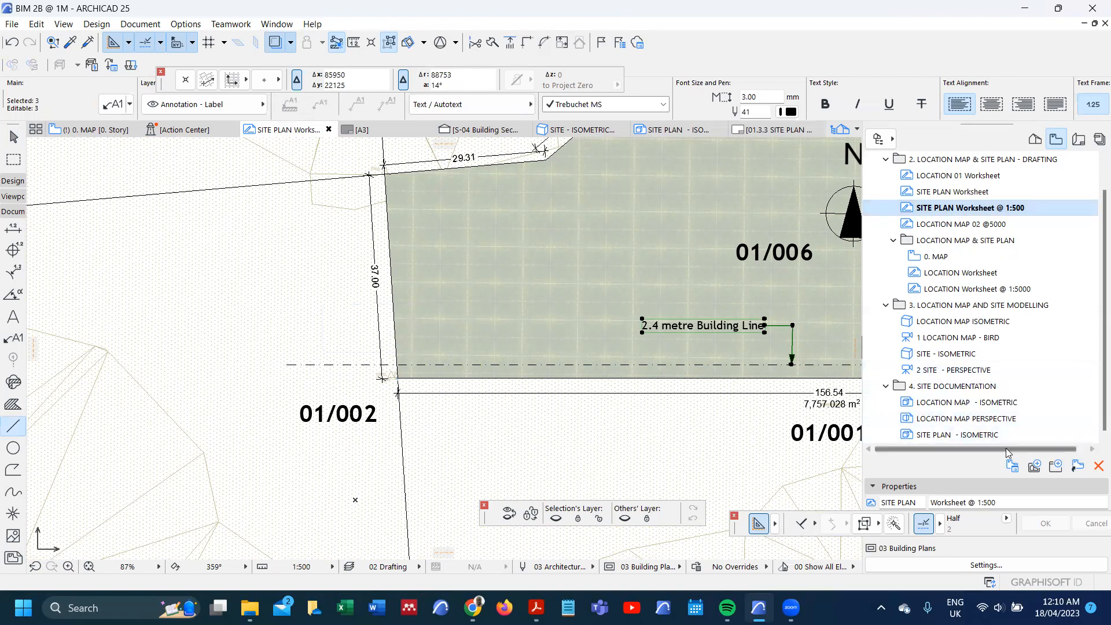
pyautogui.doubleClick(992, 436)
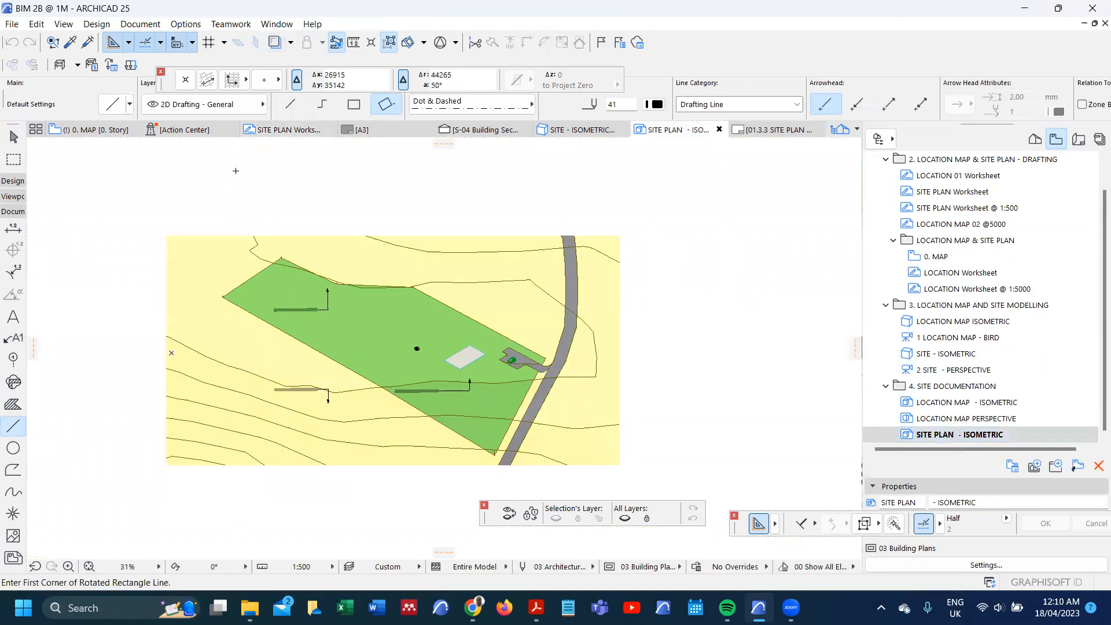
pyautogui.click(290, 104)
# Step: Try drawing a dot-and-dashed line along the plot's long lower boundary between its two corner posts, then undo it
pyautogui.scroll(5, 224, 312)
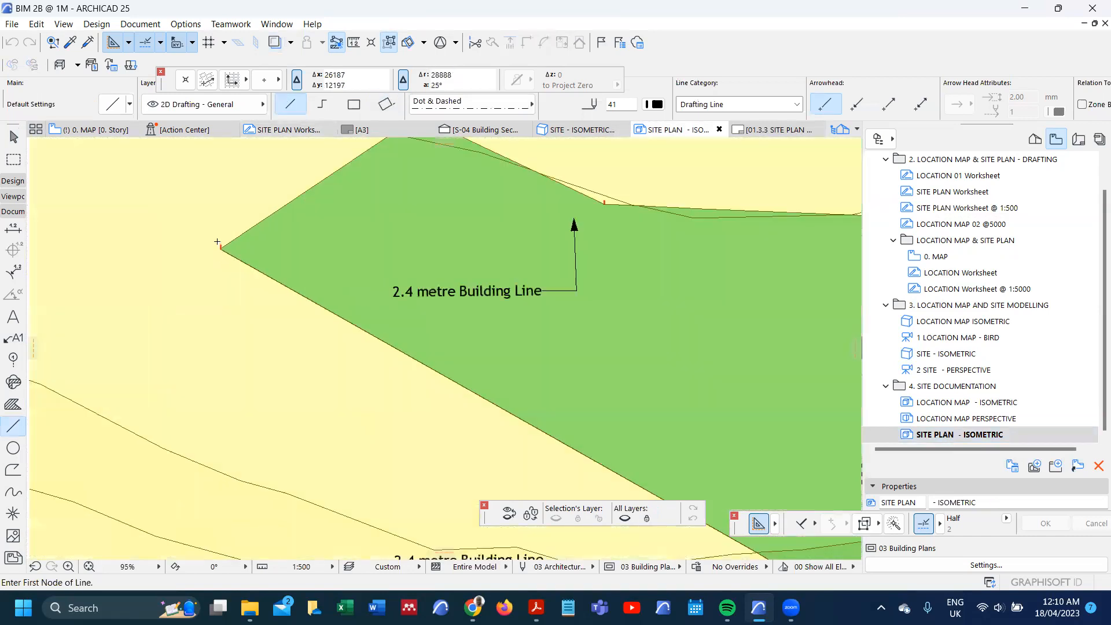
pyautogui.scroll(10, 219, 243)
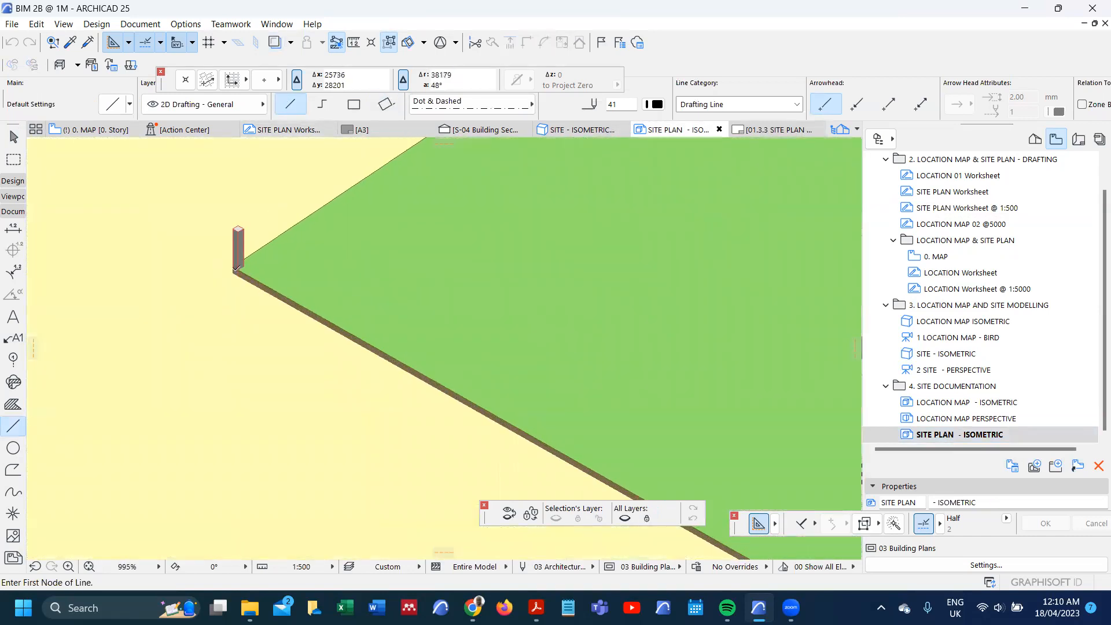
pyautogui.click(235, 268)
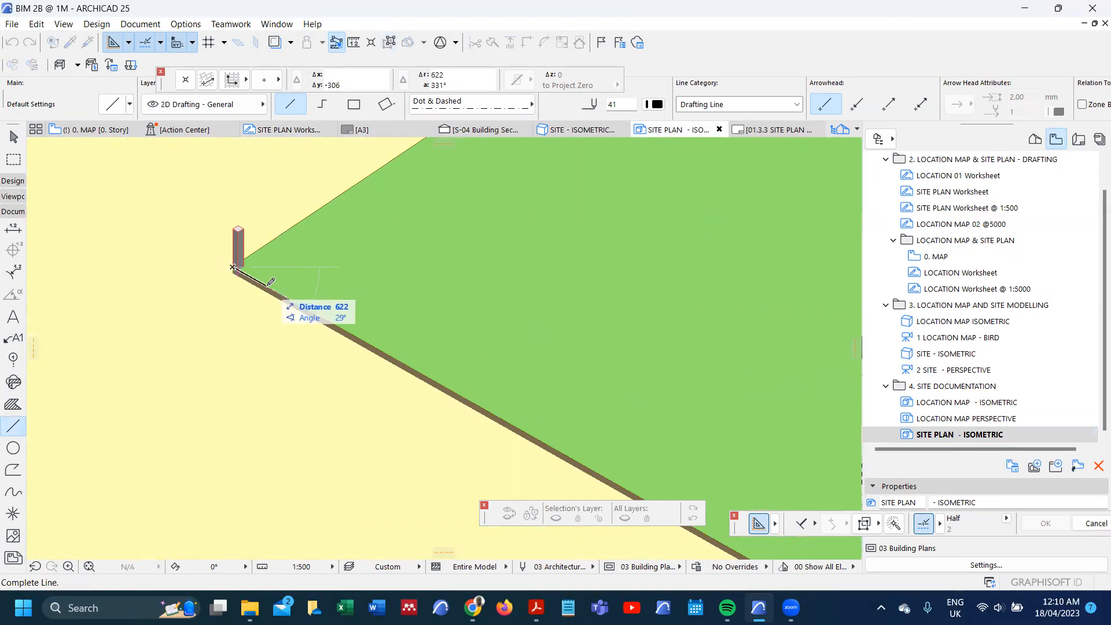
pyautogui.scroll(-10, 269, 256)
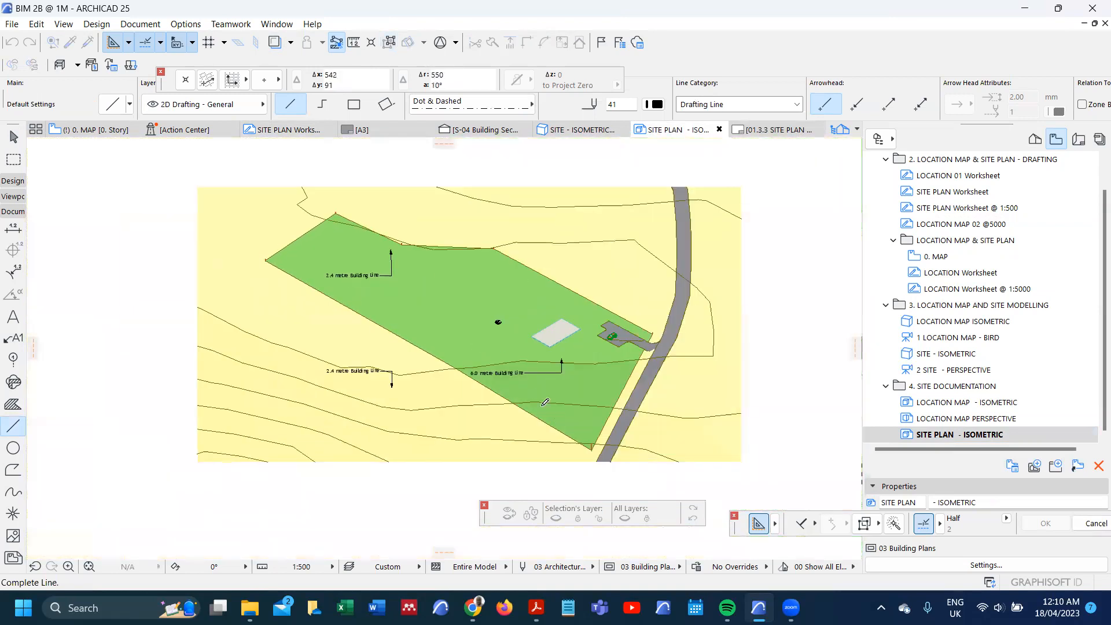
pyautogui.scroll(2, 640, 474)
pyautogui.scroll(6, 585, 445)
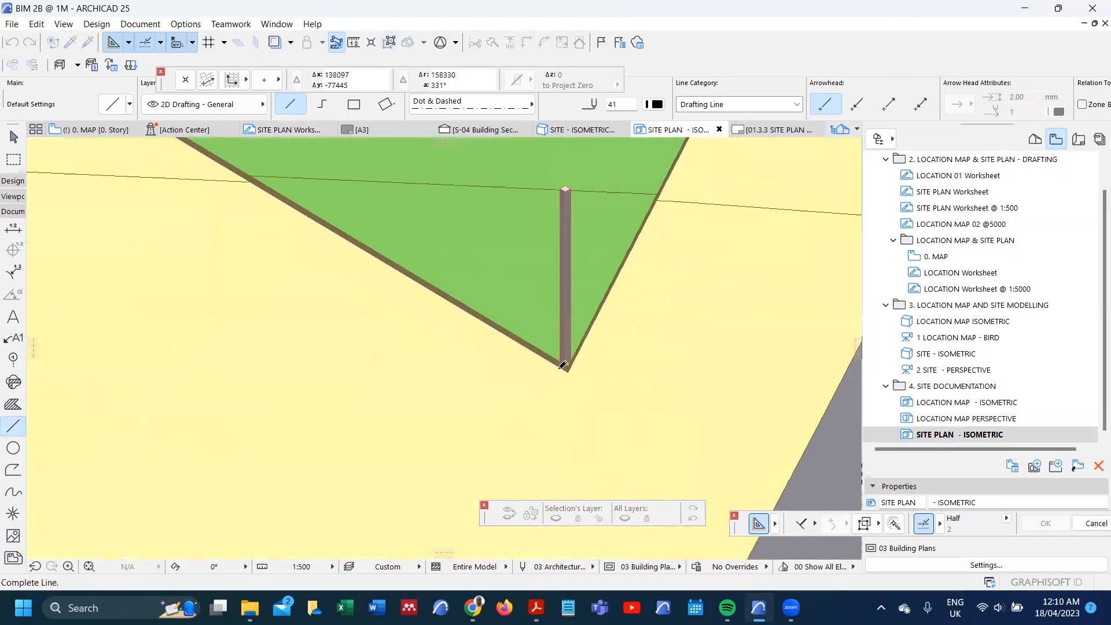
pyautogui.click(573, 364)
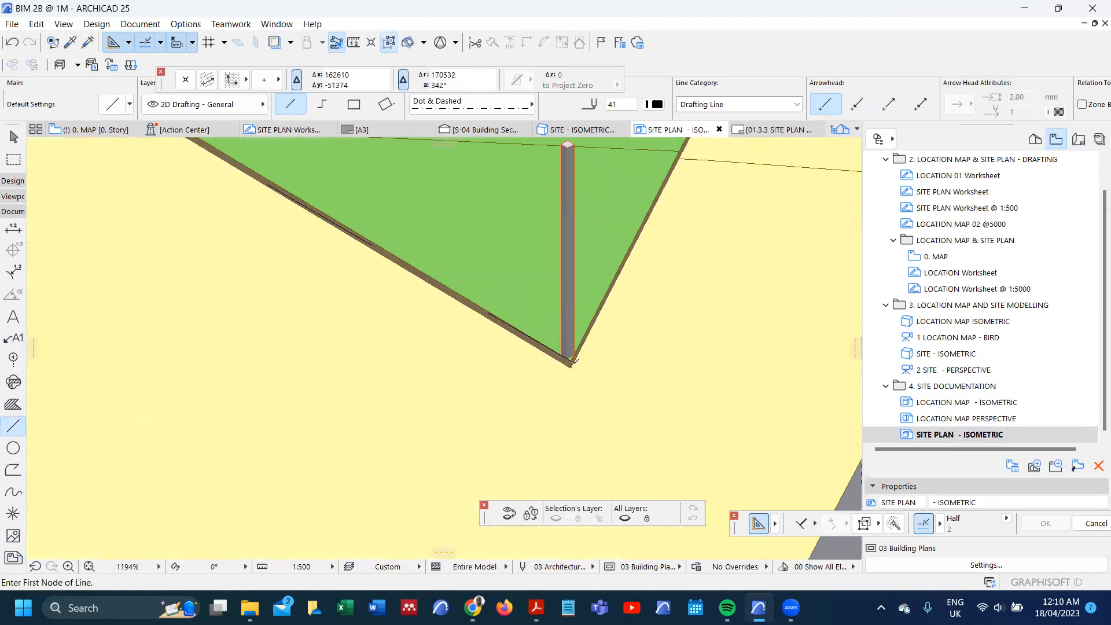
pyautogui.scroll(-10, 576, 381)
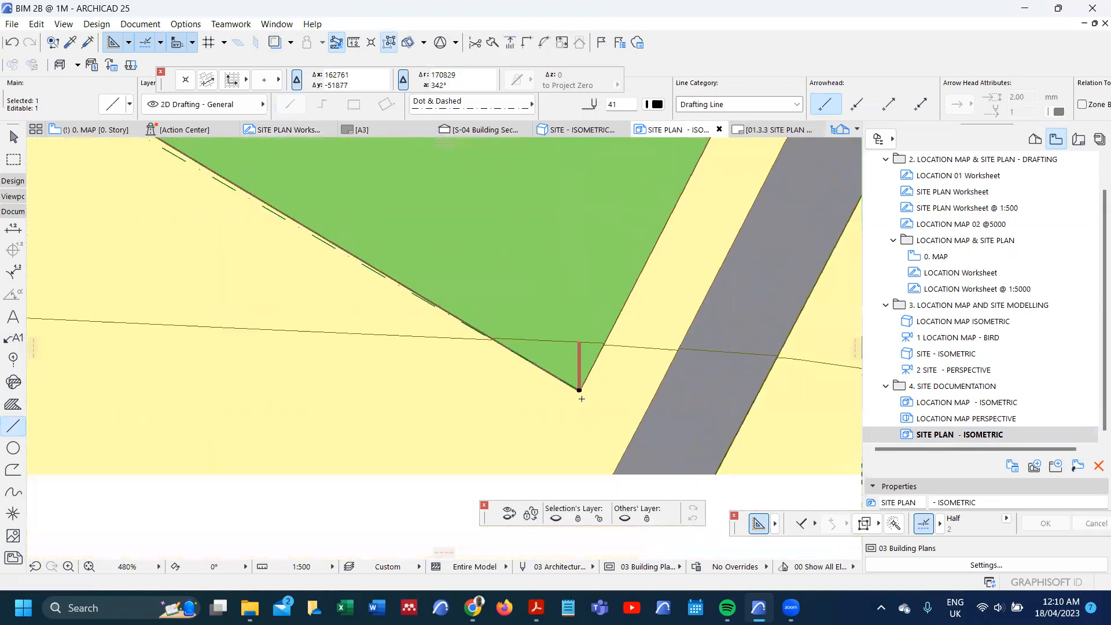
pyautogui.scroll(4, 480, 336)
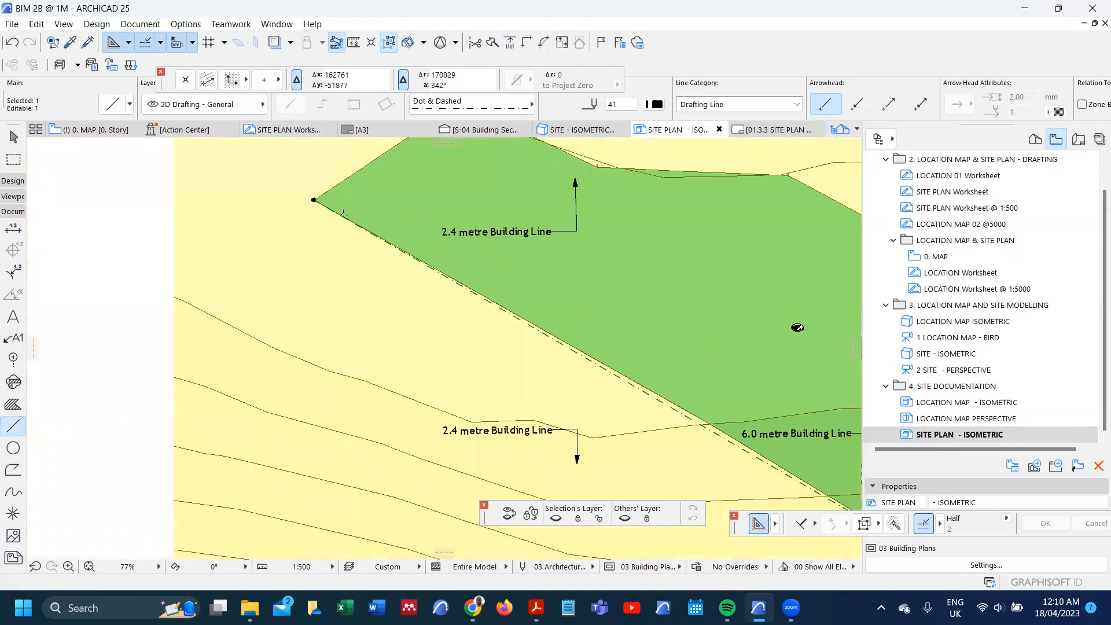
pyautogui.hotkey('ctrl', 'z')
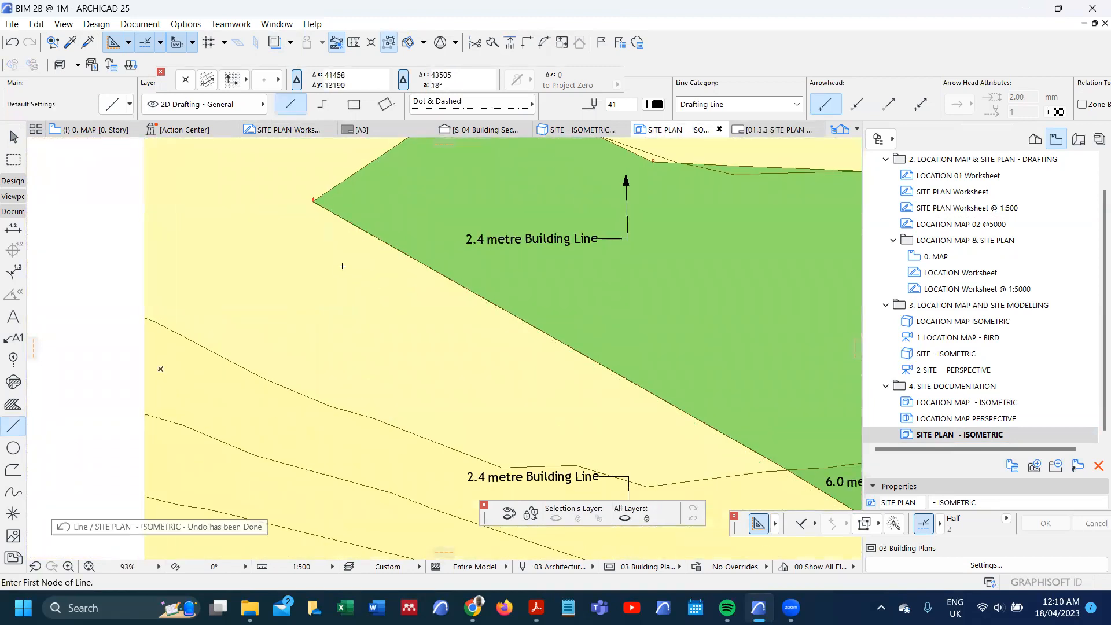
# Step: Redraw the Dot & Dashed line about 158 m long on the plot's long lower boundary, corner post to corner post, then delete it
pyautogui.scroll(3, 312, 203)
pyautogui.scroll(6, 293, 203)
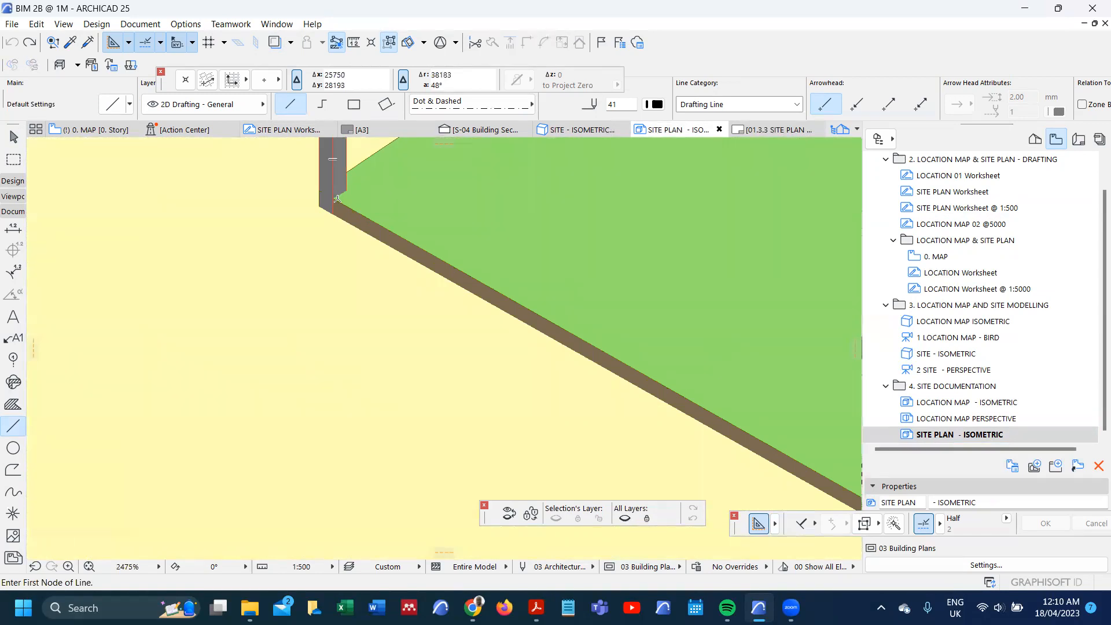
pyautogui.click(334, 197)
pyautogui.scroll(-5, 335, 196)
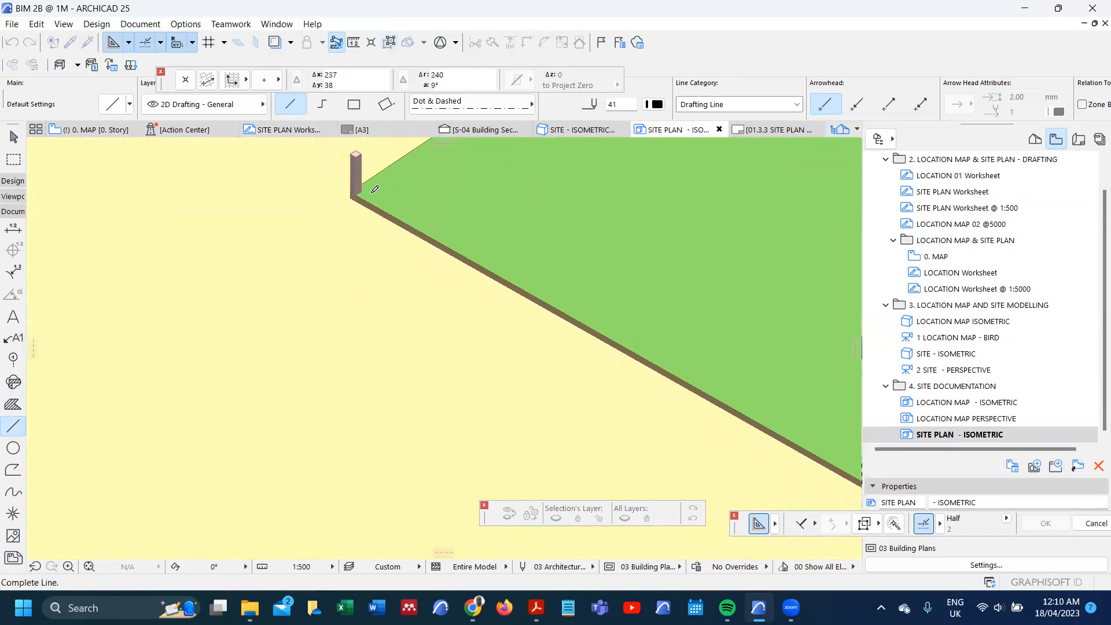
pyautogui.scroll(6, 717, 353)
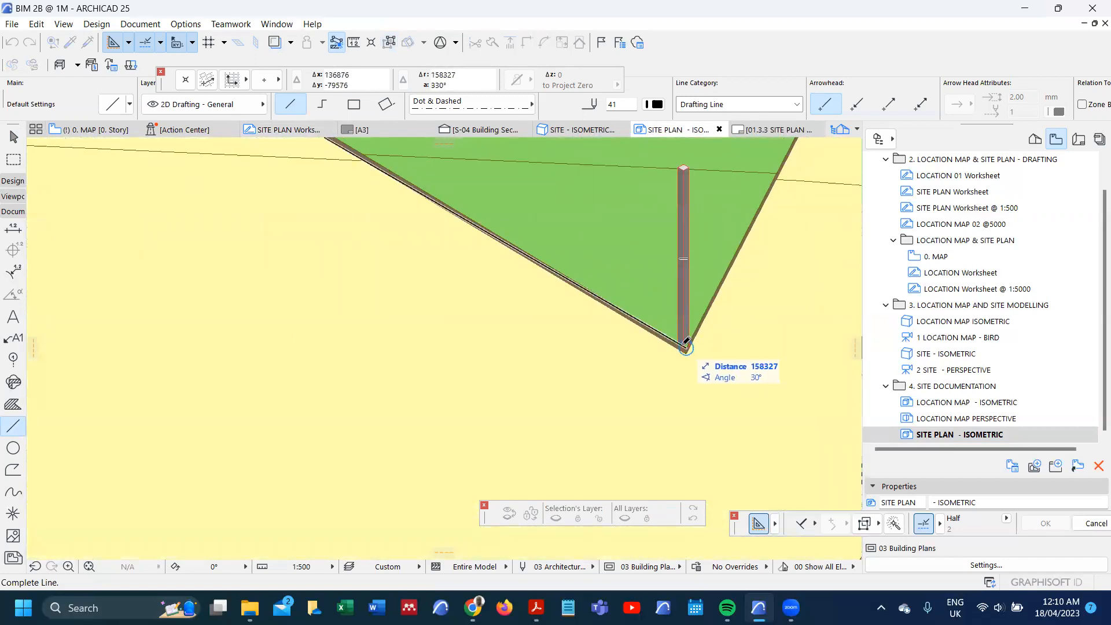
pyautogui.click(685, 343)
pyautogui.scroll(-6, 667, 399)
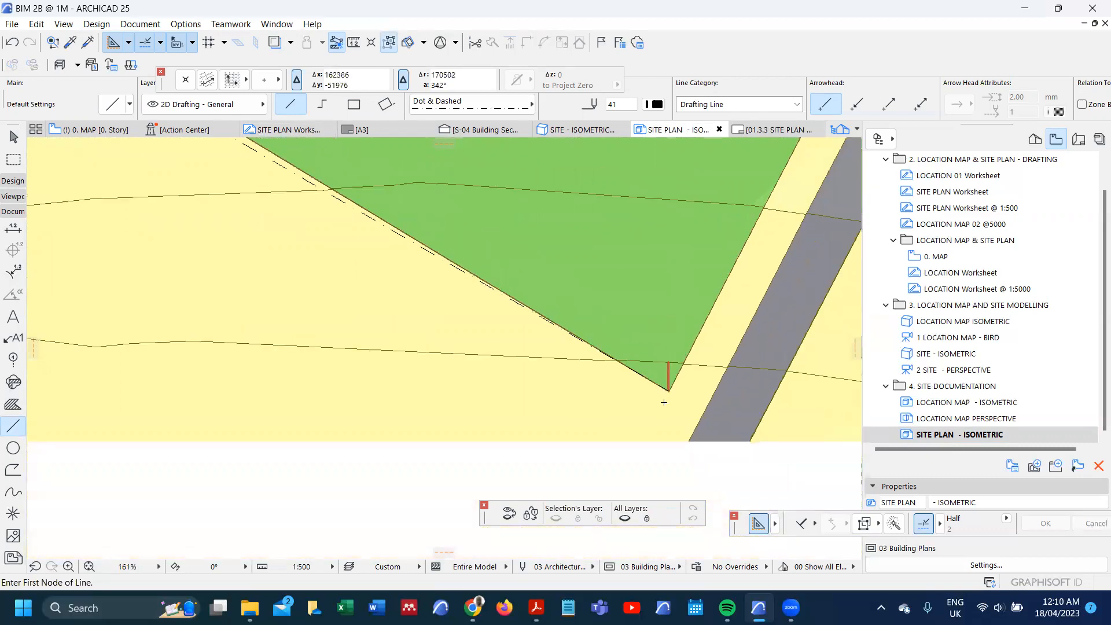
pyautogui.scroll(-4, 664, 402)
pyautogui.scroll(4, 438, 253)
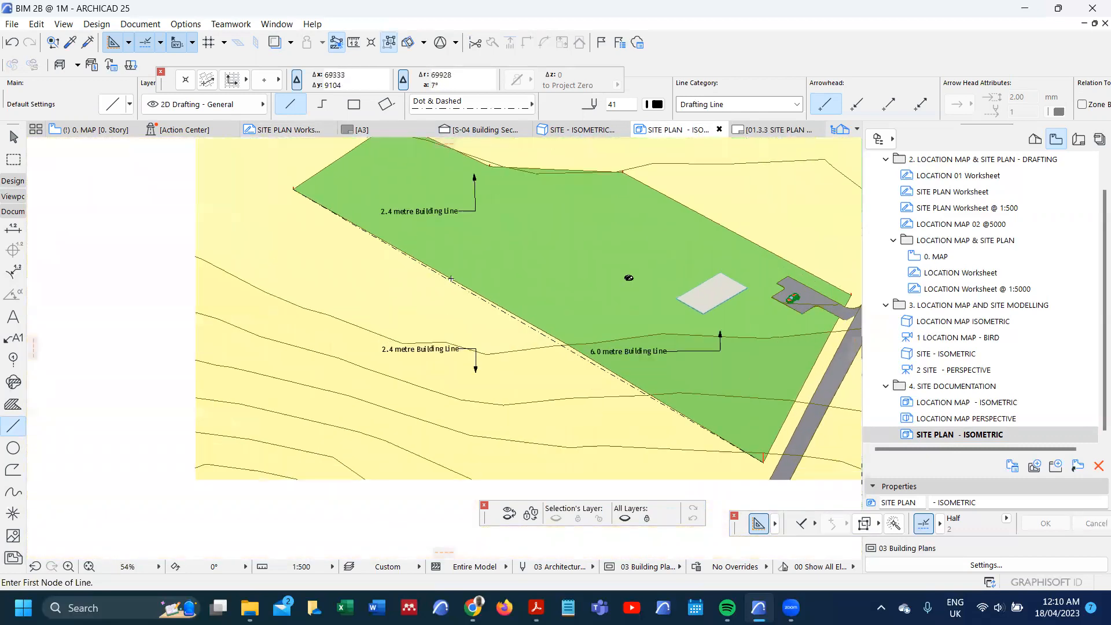
pyautogui.keyDown('shift'); pyautogui.click(501, 314); pyautogui.keyUp('shift')
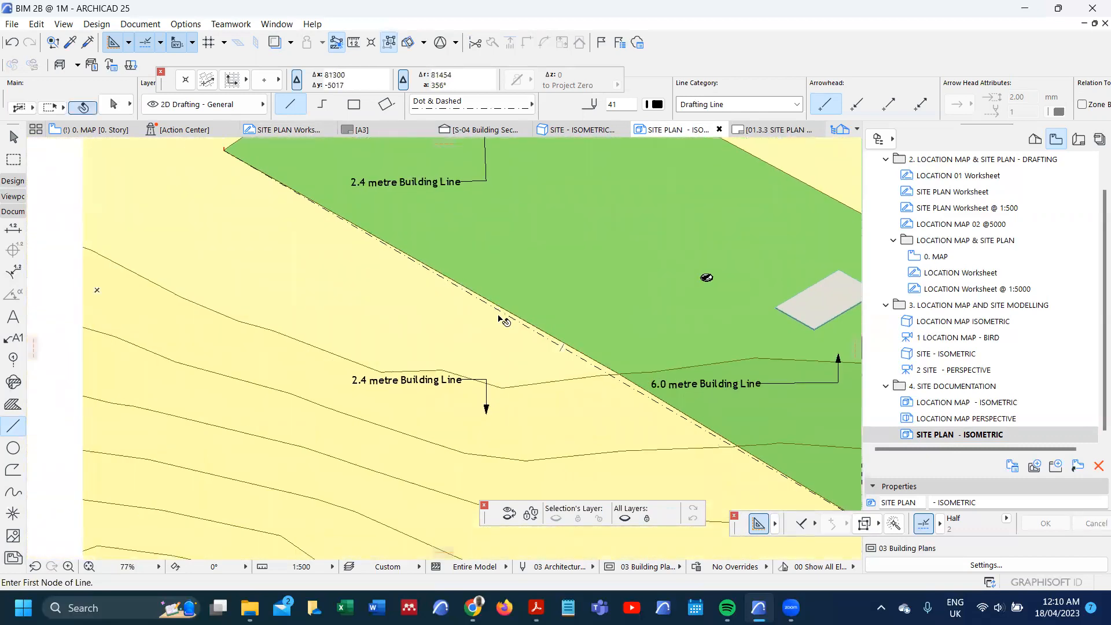
pyautogui.press('Delete')
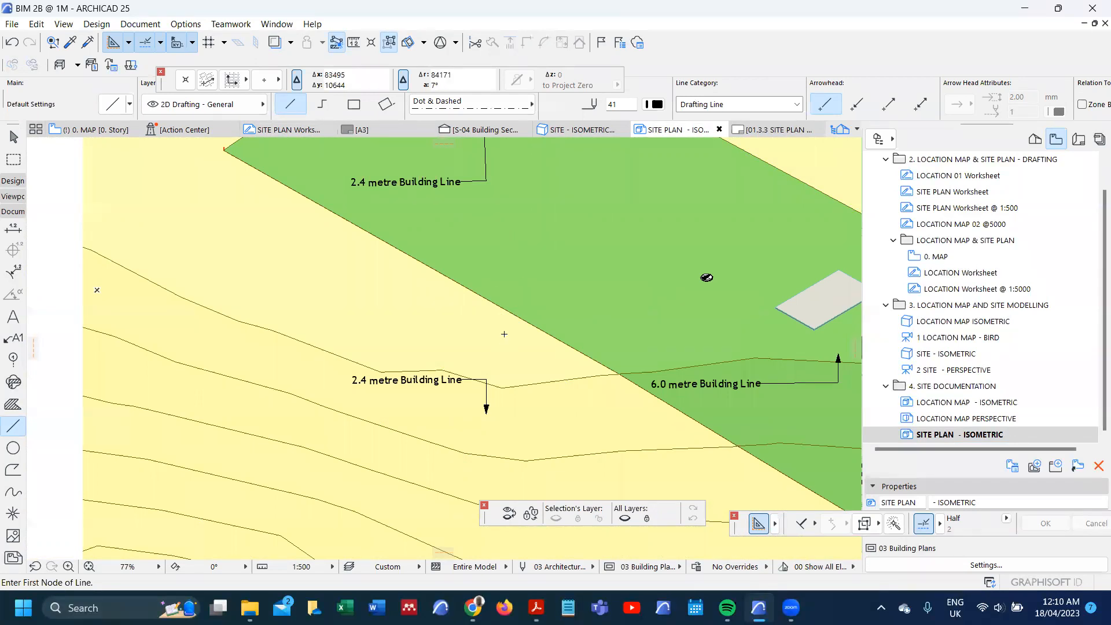
# Step: Draw a Dot & Dashed line about 55 m long on the plot's roadside boundary, from the lowest corner post to the post beside the driveway
pyautogui.scroll(-2, 504, 333)
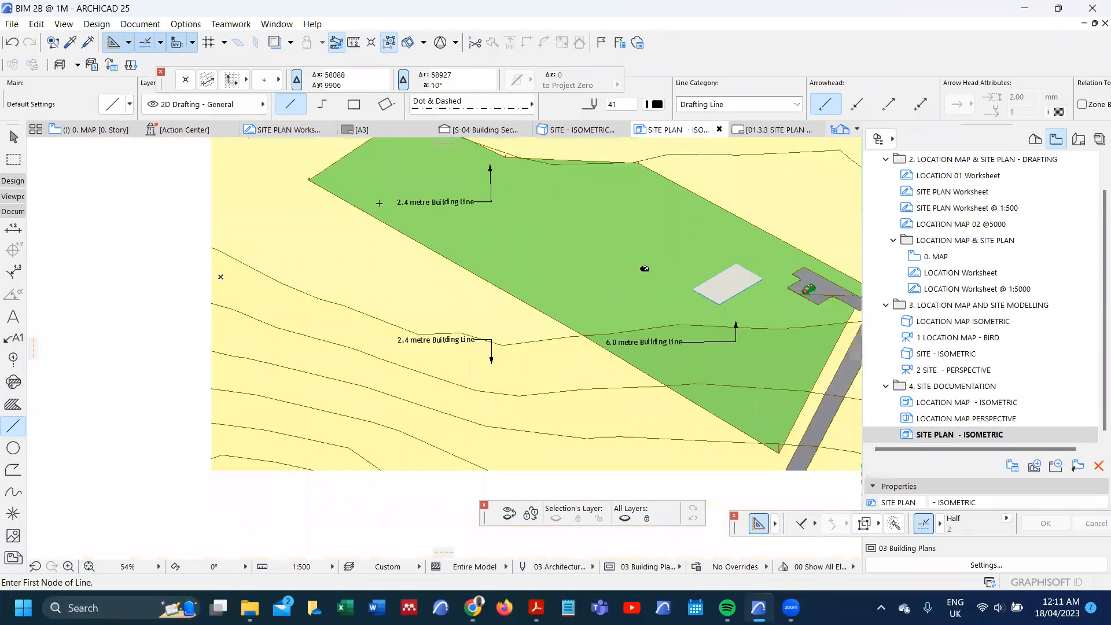
pyautogui.scroll(-2, 585, 302)
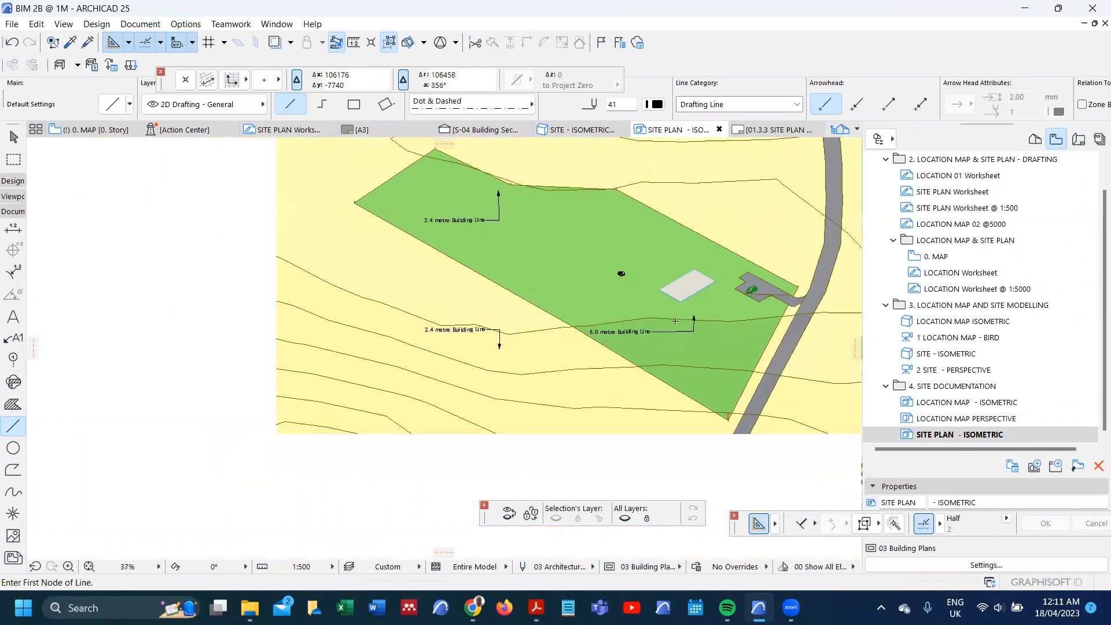
pyautogui.scroll(2, 713, 335)
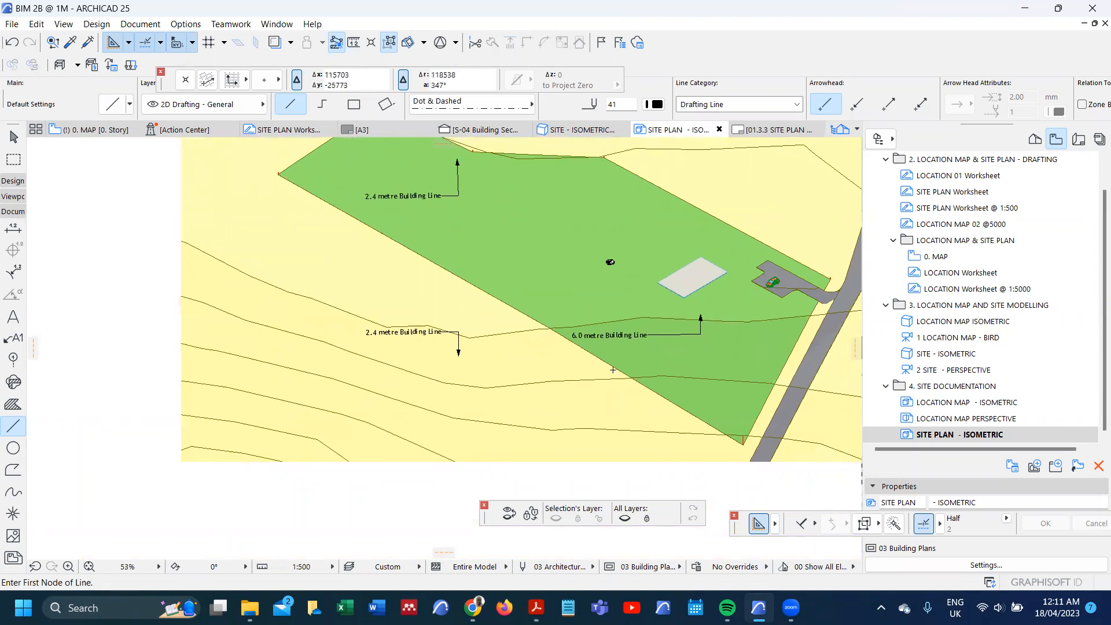
pyautogui.scroll(10, 498, 384)
pyautogui.scroll(7, 498, 385)
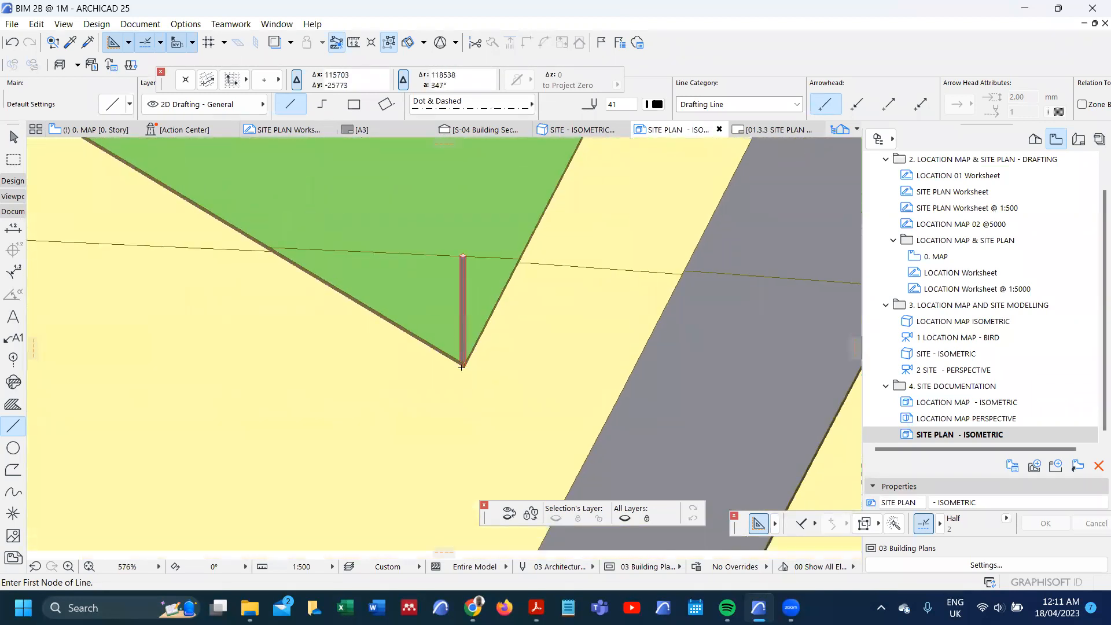
pyautogui.click(449, 345)
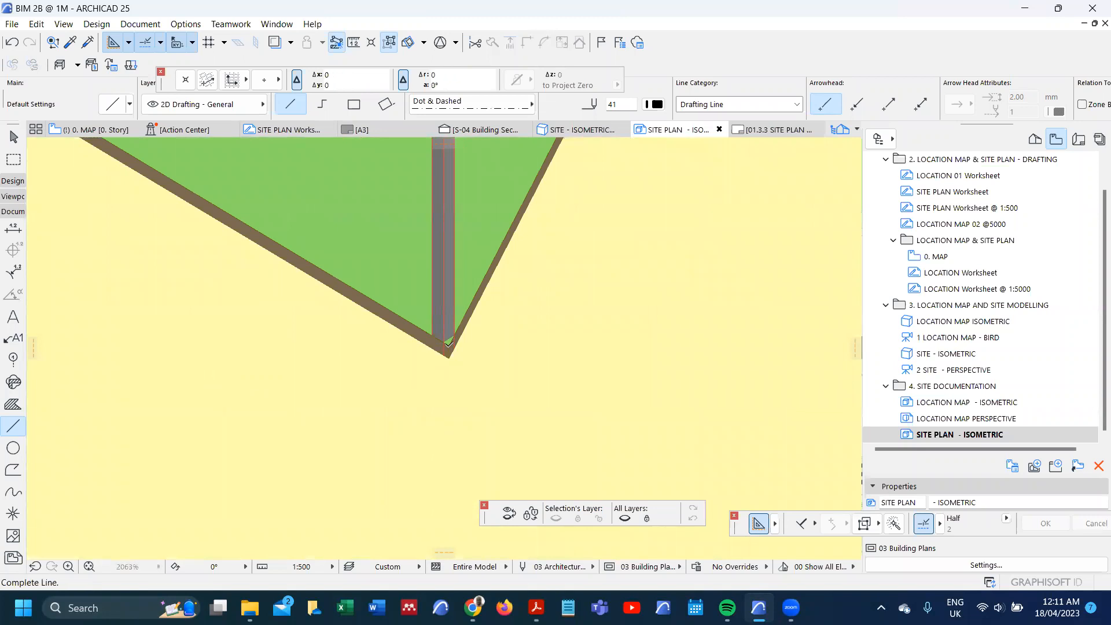
pyautogui.scroll(-8, 451, 358)
pyautogui.scroll(-4, 497, 302)
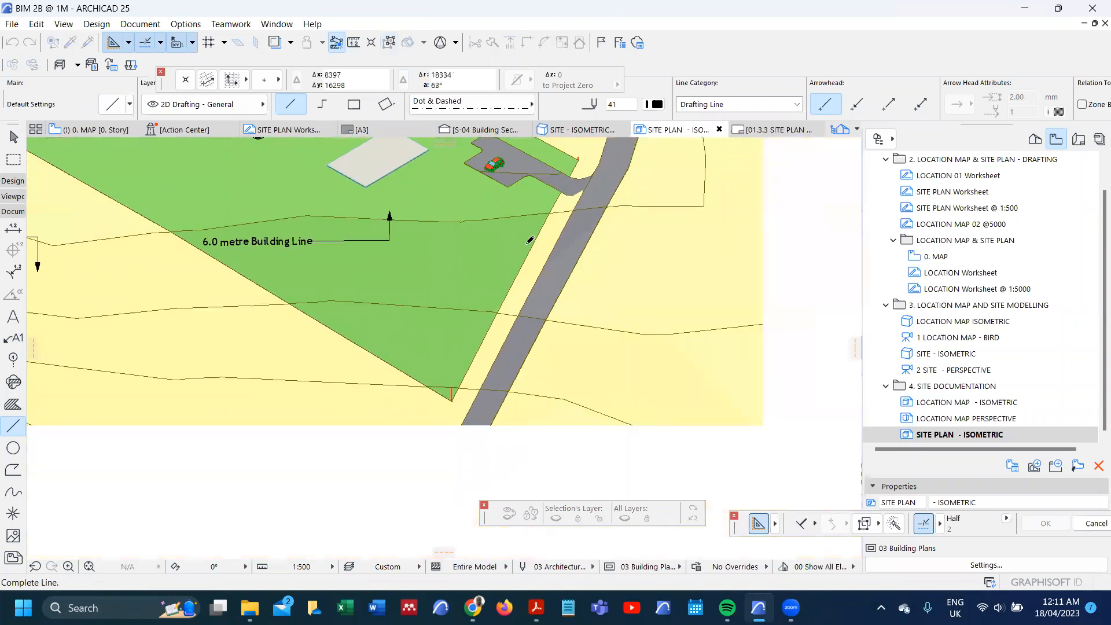
pyautogui.scroll(8, 528, 251)
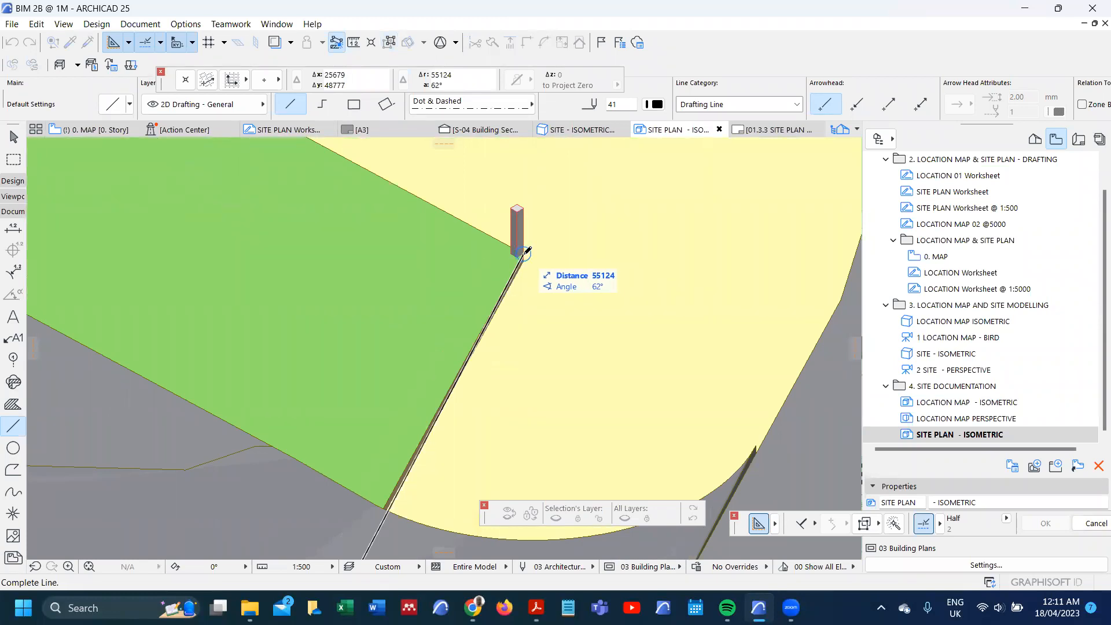
pyautogui.click(527, 250)
# Step: Curve the edge of the roadside boundary line slightly so that it follows the plot edge
pyautogui.scroll(-3, 524, 249)
pyautogui.scroll(-2, 479, 348)
pyautogui.scroll(7, 398, 405)
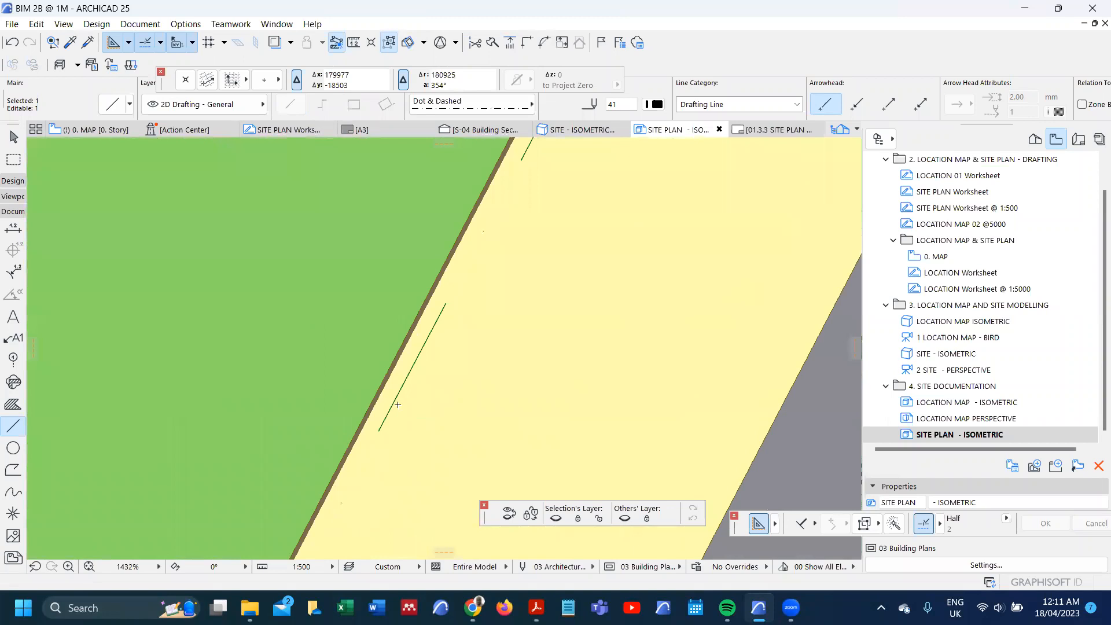
pyautogui.click(393, 403)
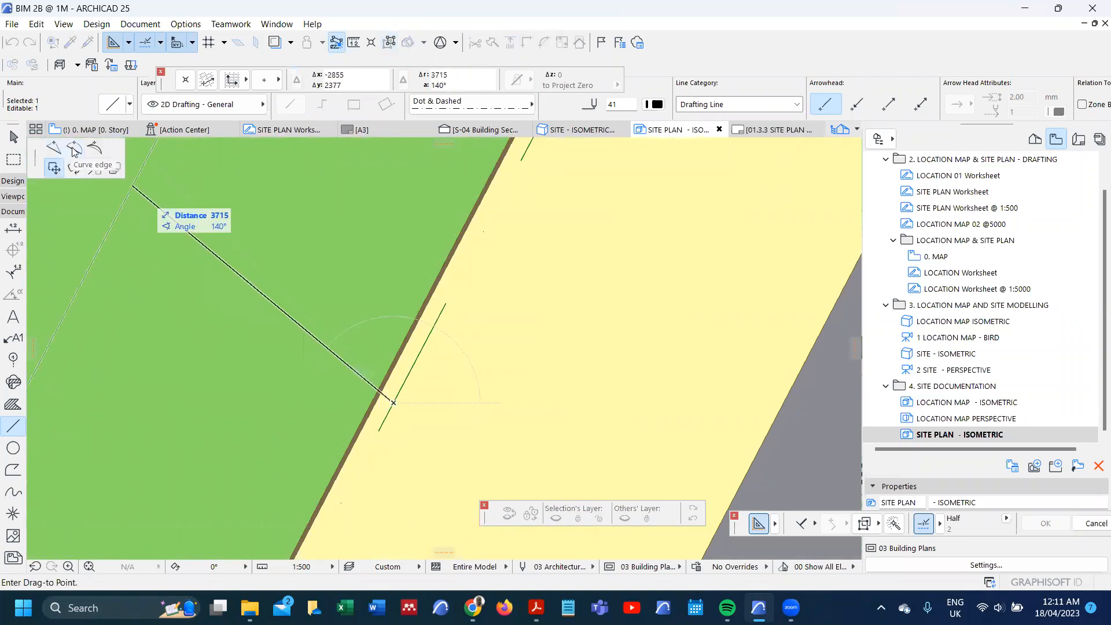
pyautogui.click(73, 149)
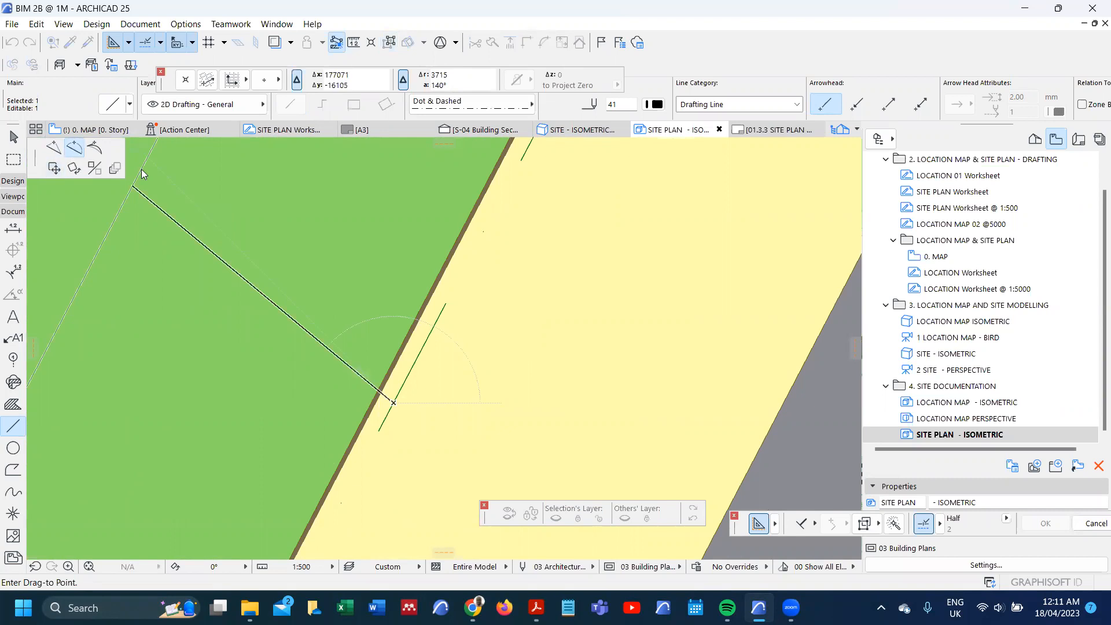
pyautogui.click(406, 338)
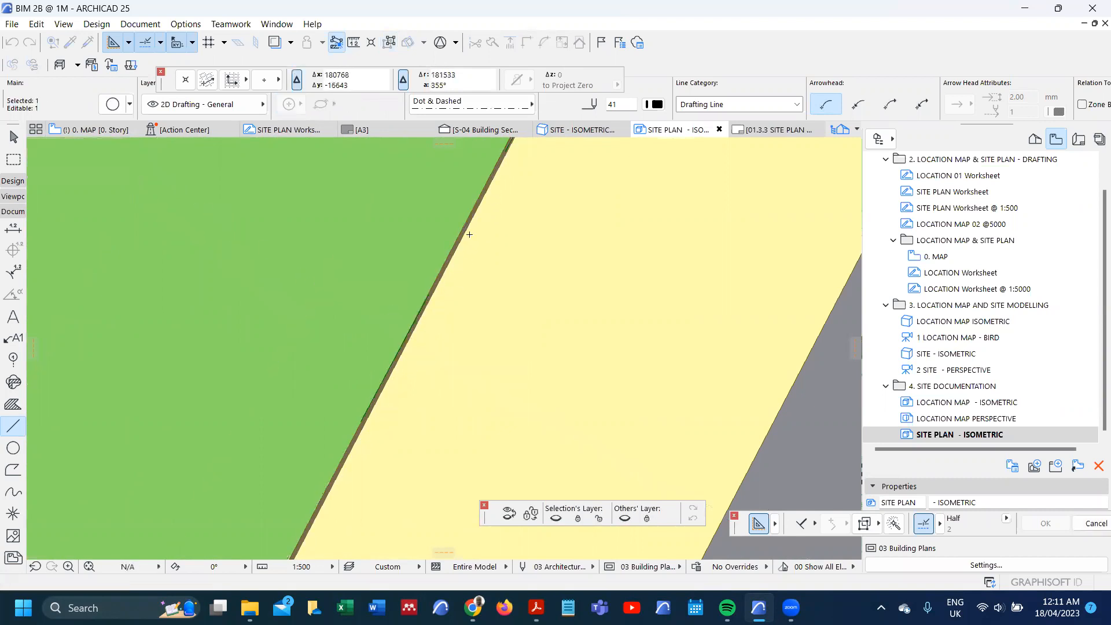
# Step: Extend both ends of the curved roadside line beyond the plot's corner posts with the Adjust command
pyautogui.scroll(-5, 469, 235)
pyautogui.scroll(-4, 469, 234)
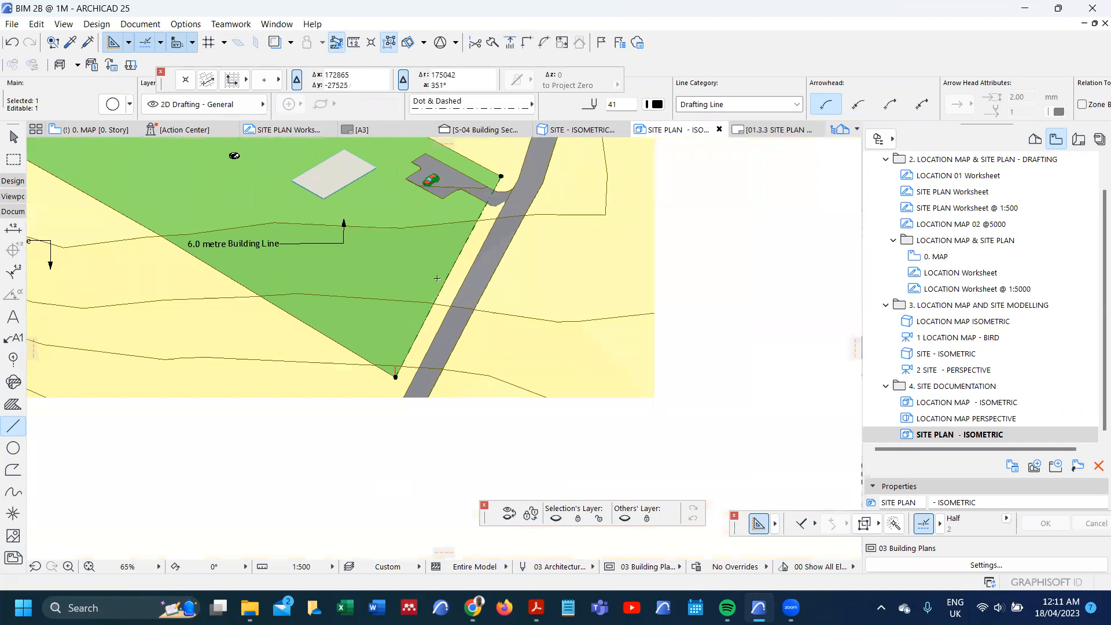
pyautogui.hotkey('ctrl', '-')
pyautogui.click(334, 413)
pyautogui.scroll(-3, 422, 421)
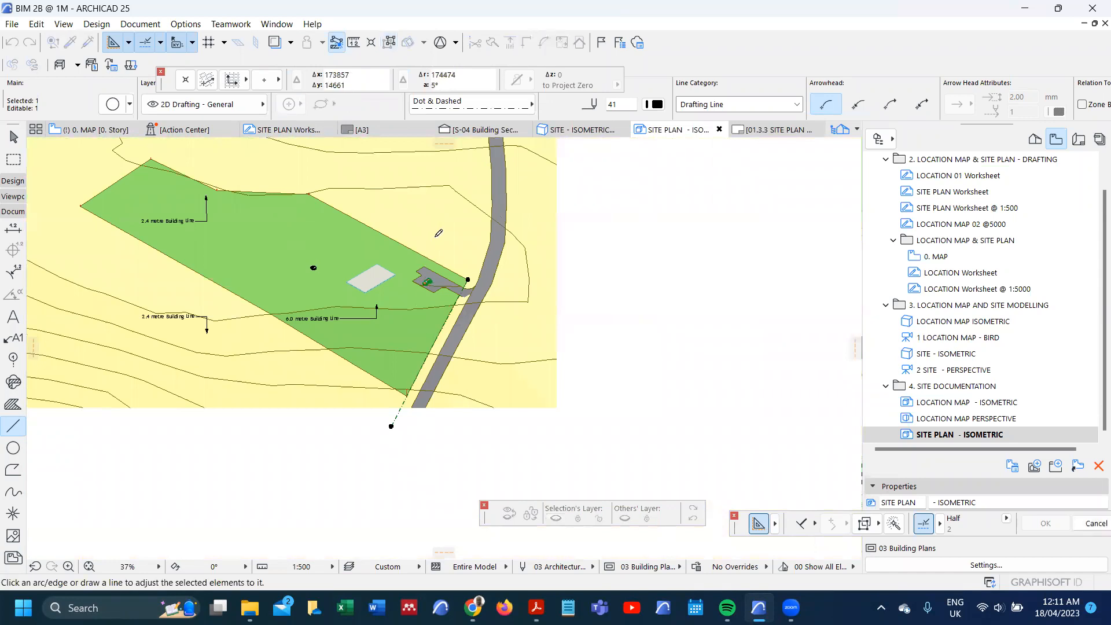
# Step: Copy the extended roadside line inward into the plot, using the point where the driveway edge crosses the boundary as reference
pyautogui.scroll(8, 463, 283)
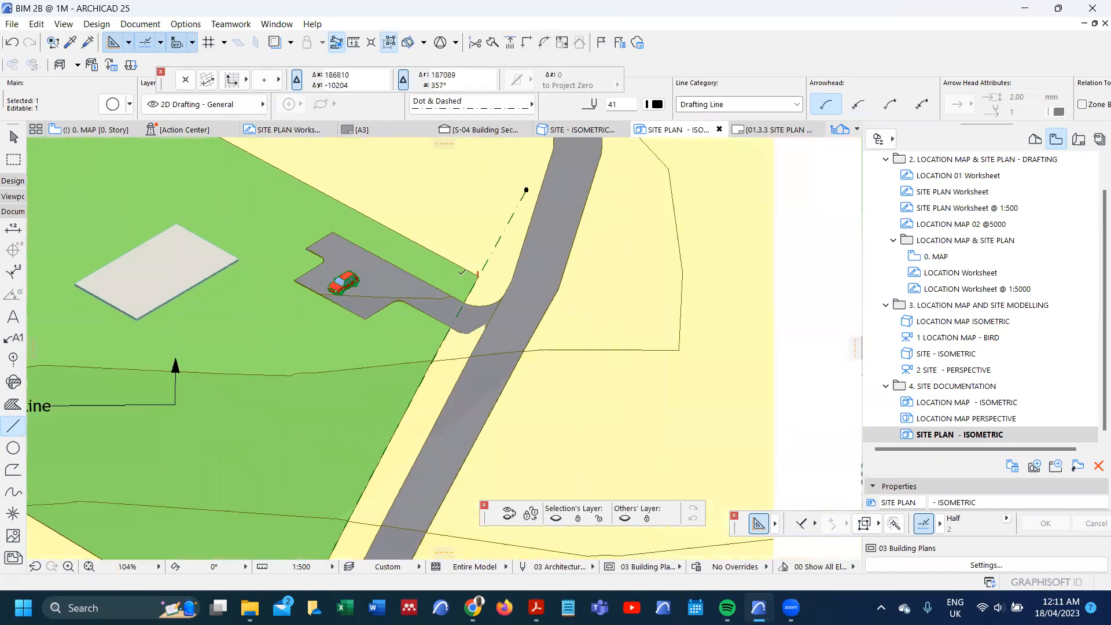
pyautogui.click(462, 316)
pyautogui.hotkey('ctrl', 'shift', 'd')
pyautogui.scroll(5, 455, 313)
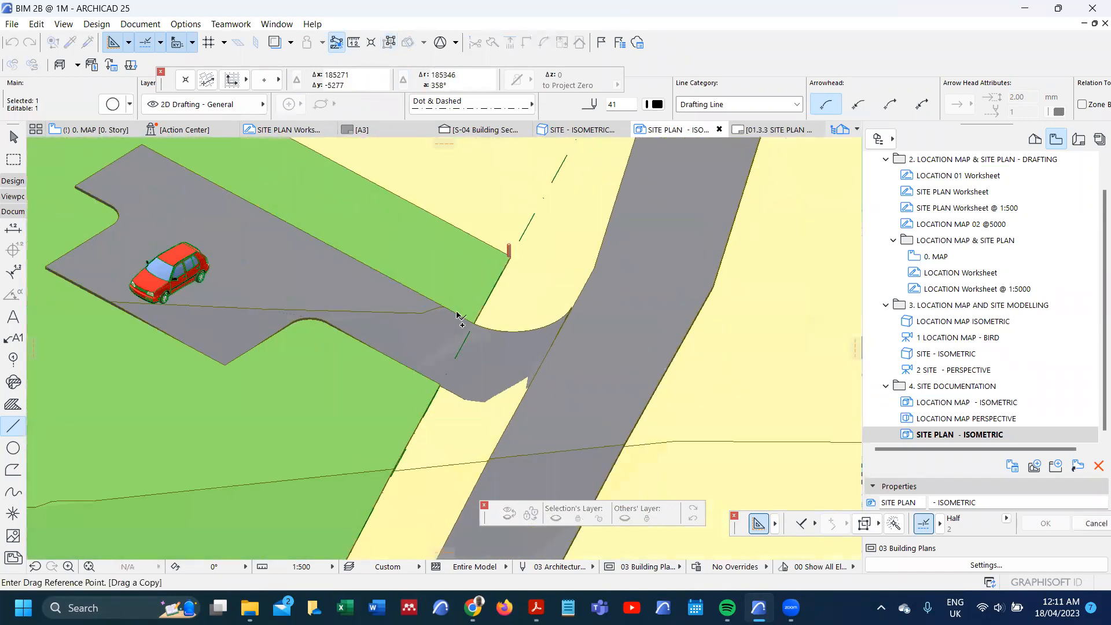
pyautogui.click(496, 339)
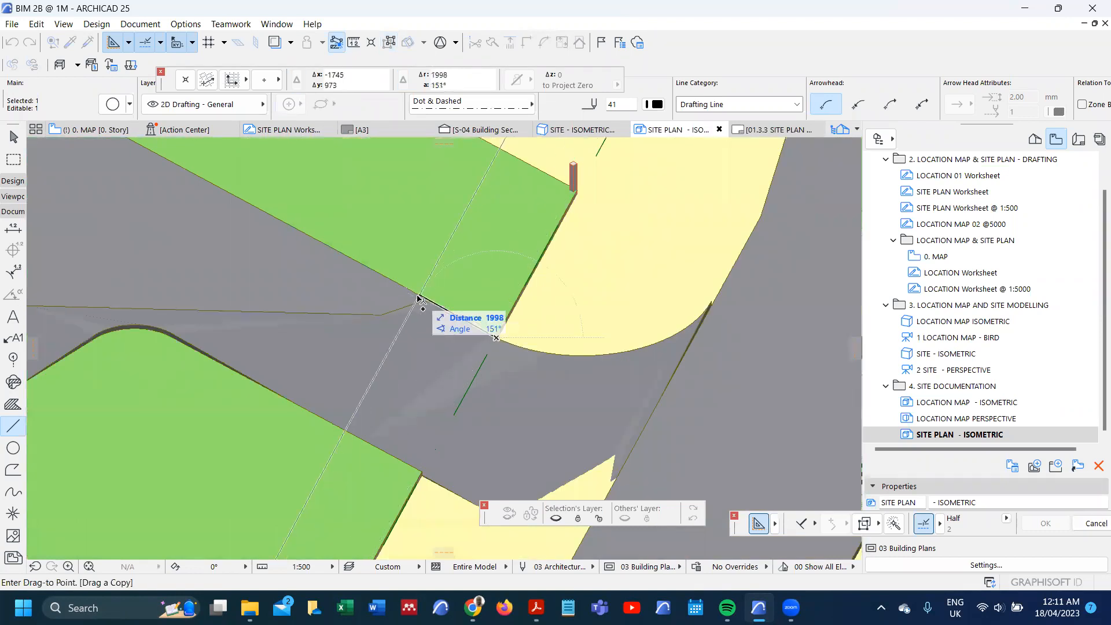
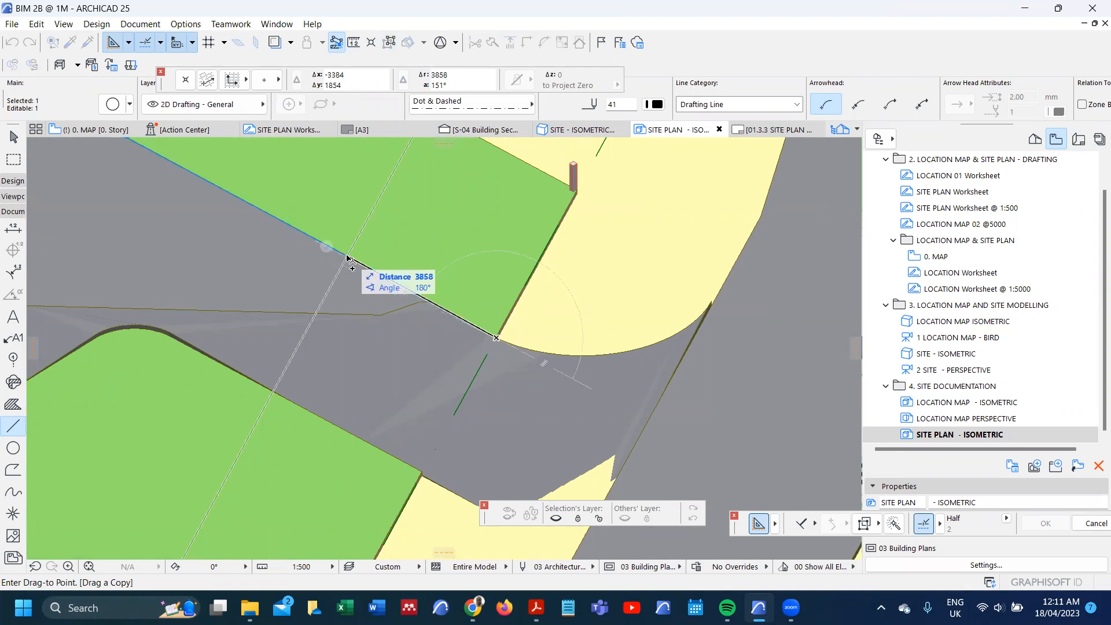
# Step: Complete the inward copy of the roadside boundary line at a distance of 6000 mm
pyautogui.press('Tab')
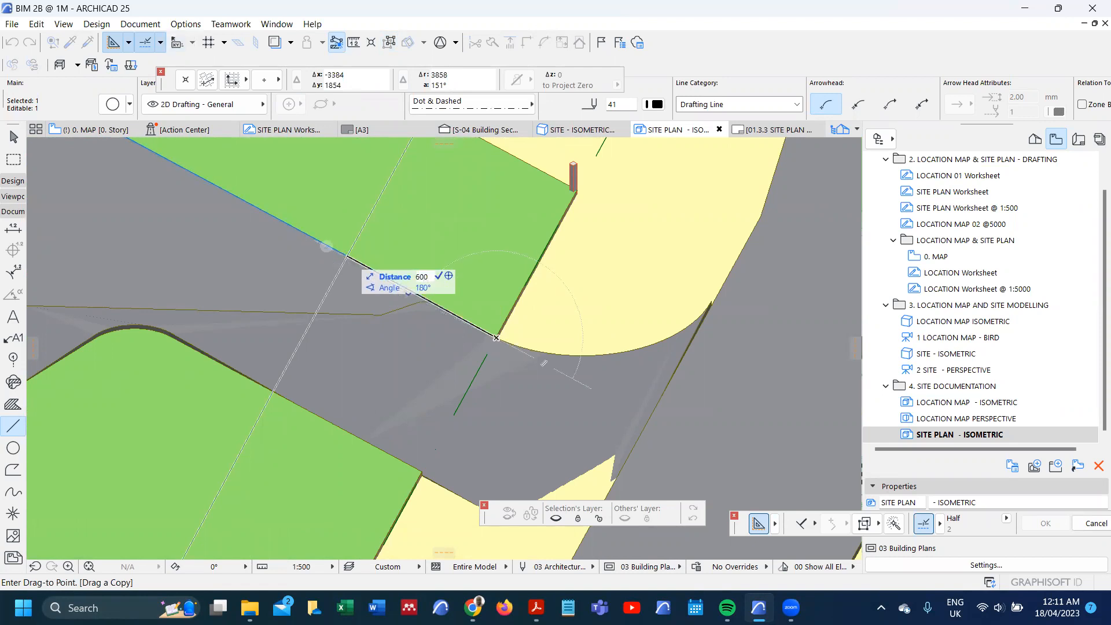
pyautogui.press('Return')
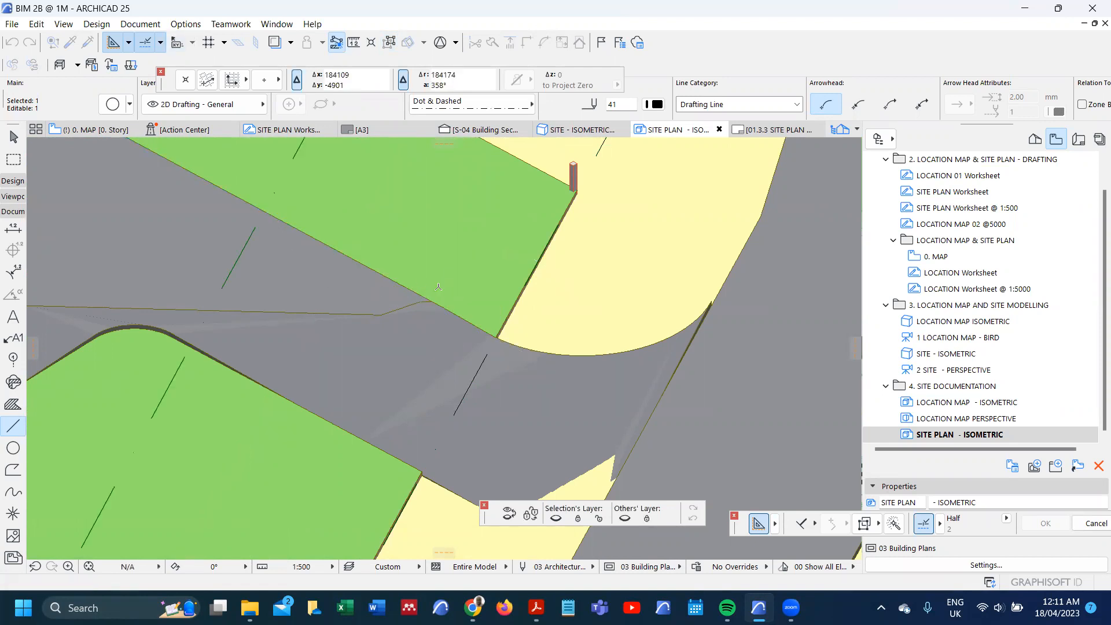
pyautogui.scroll(-5, 463, 324)
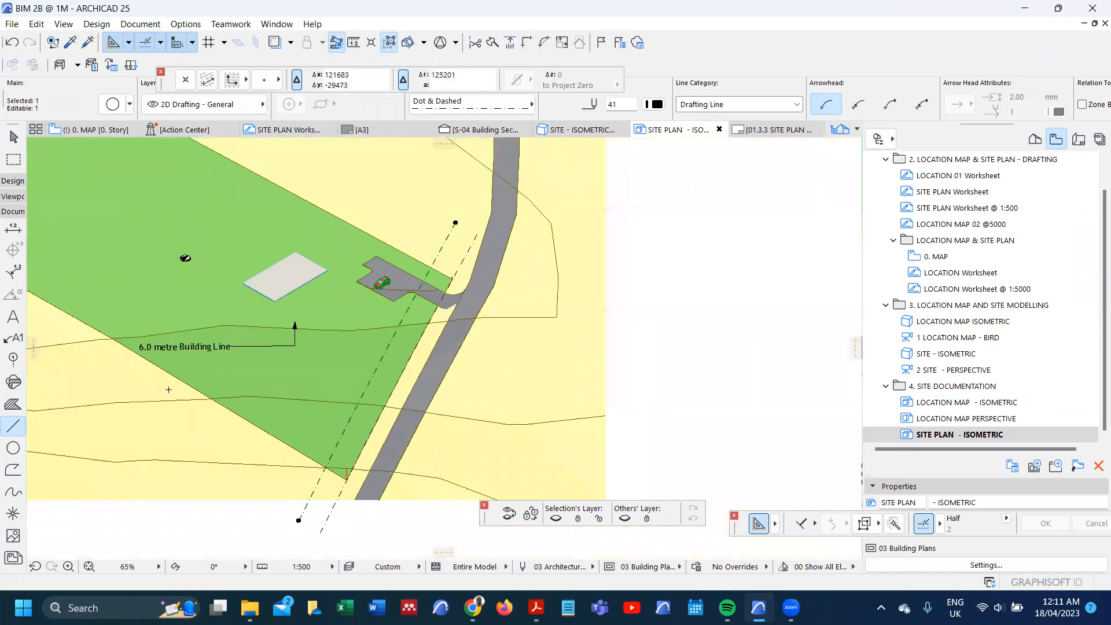
pyautogui.press('Escape')
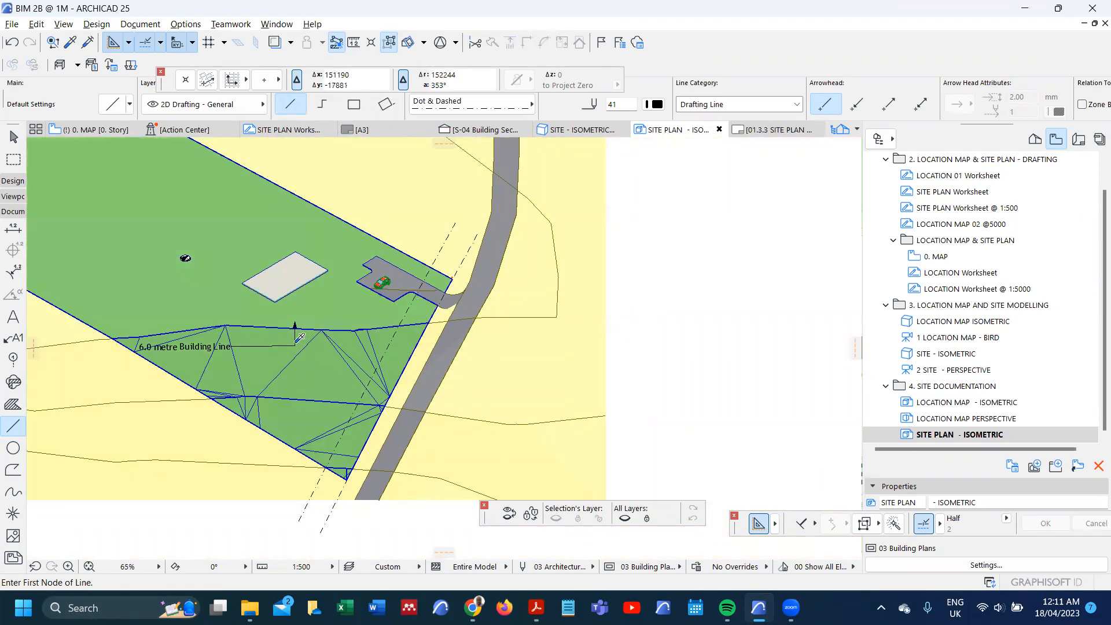
# Step: Place a "6.0 metre Building Line" label with its arrow on the inner roadside line and delete the original misplaced label
pyautogui.keyDown('alt'); pyautogui.click(196, 347); pyautogui.keyUp('alt')
pyautogui.scroll(6, 364, 403)
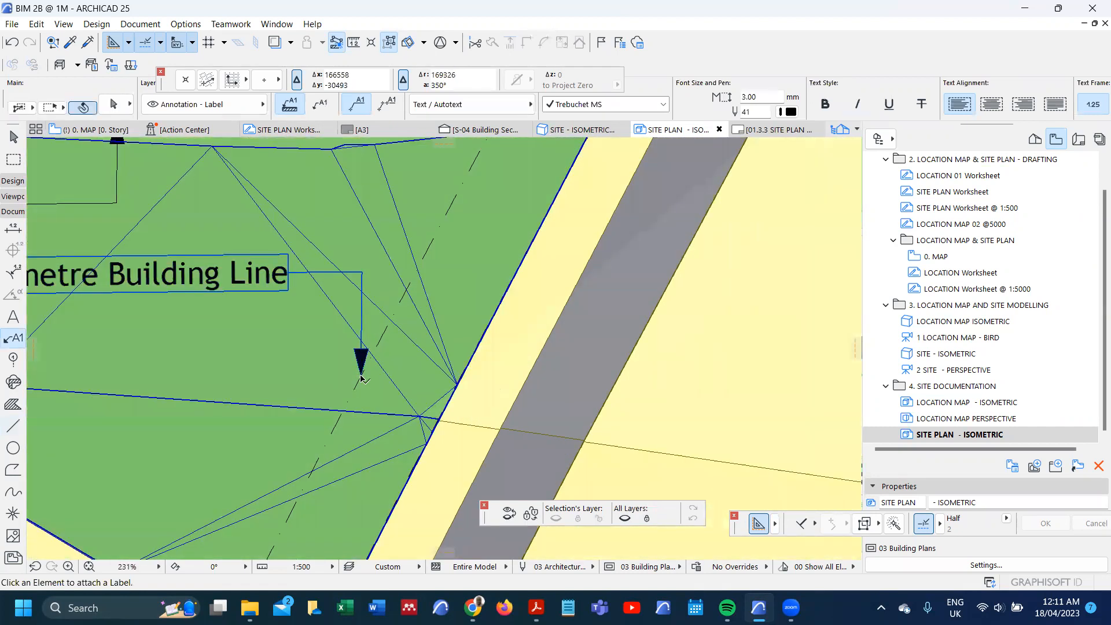
pyautogui.click(362, 373)
pyautogui.scroll(-3, 362, 373)
pyautogui.scroll(-2, 253, 315)
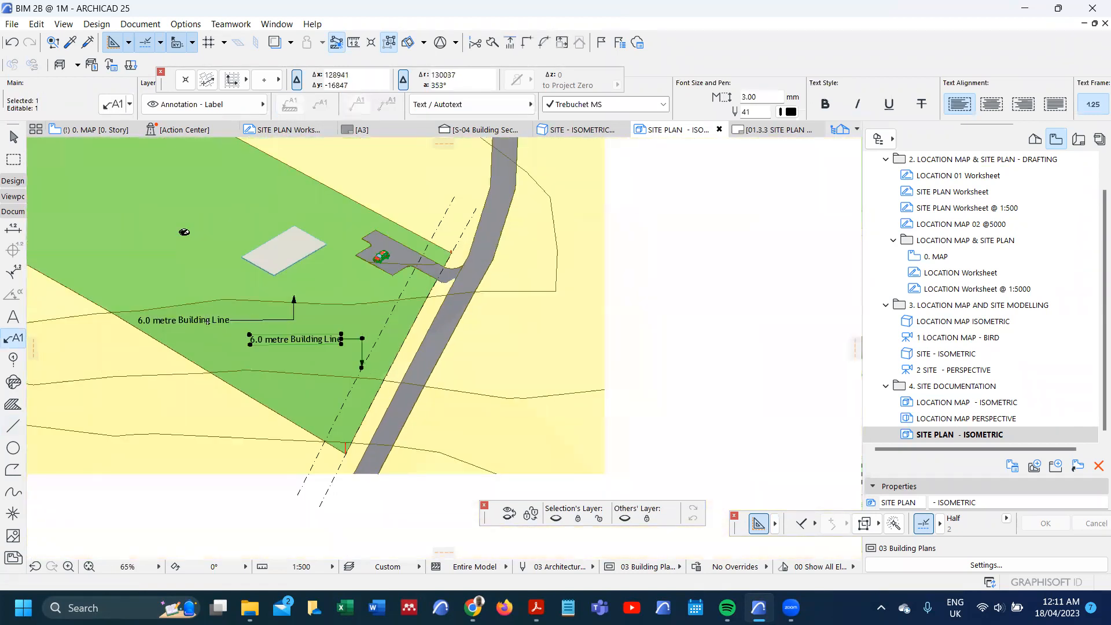
pyautogui.click(287, 320)
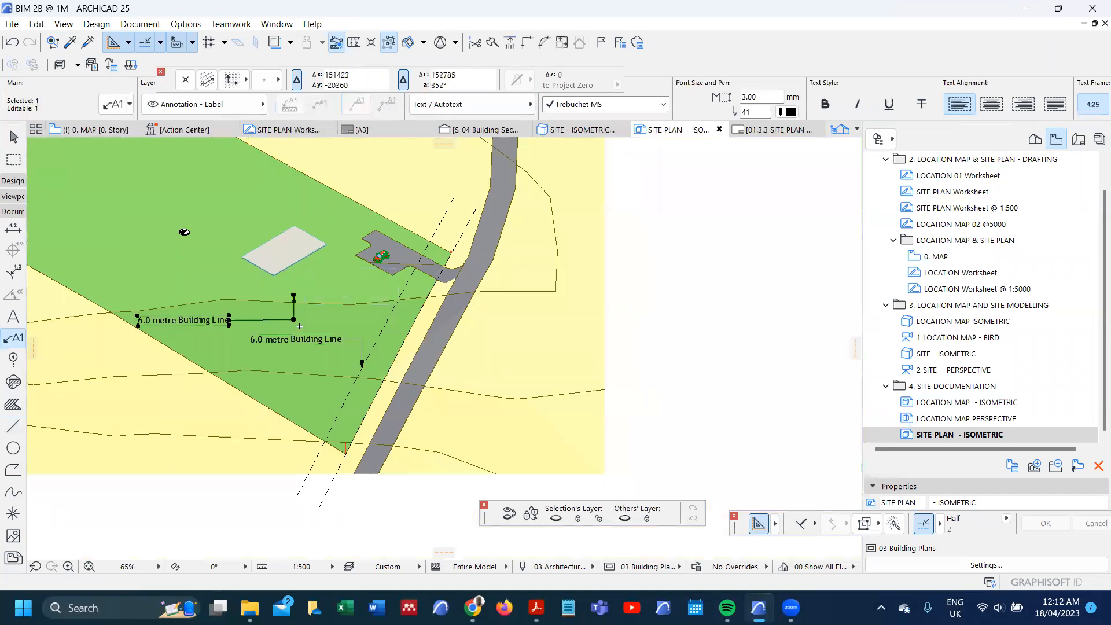
pyautogui.press('Delete')
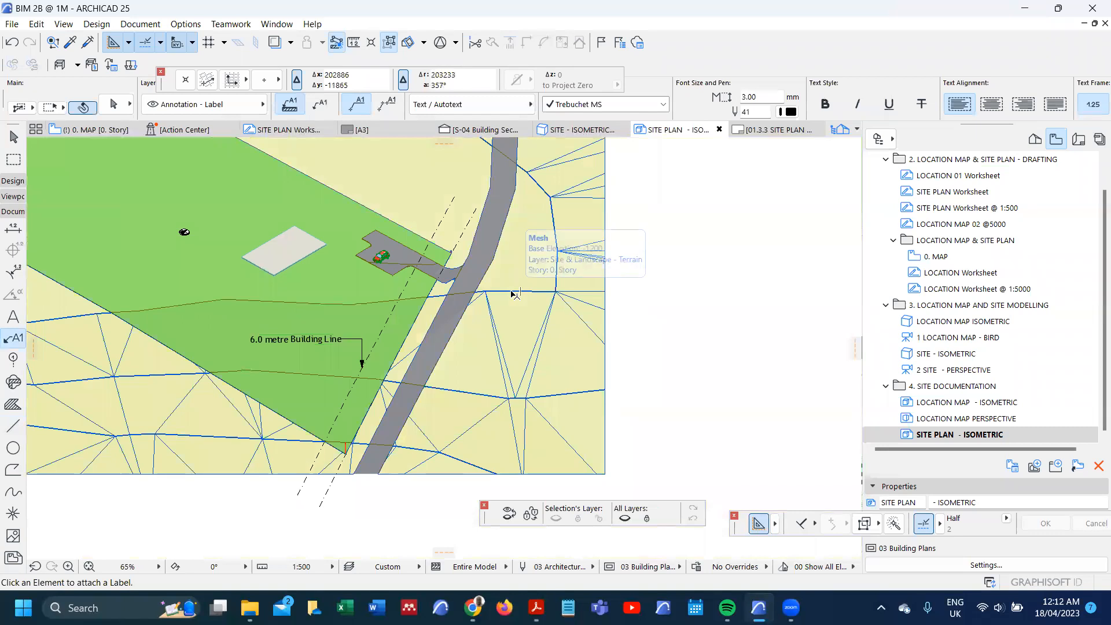
# Step: Place the text "+1000" beside the contour at the plot's lowest corner post
pyautogui.scroll(-4, 510, 291)
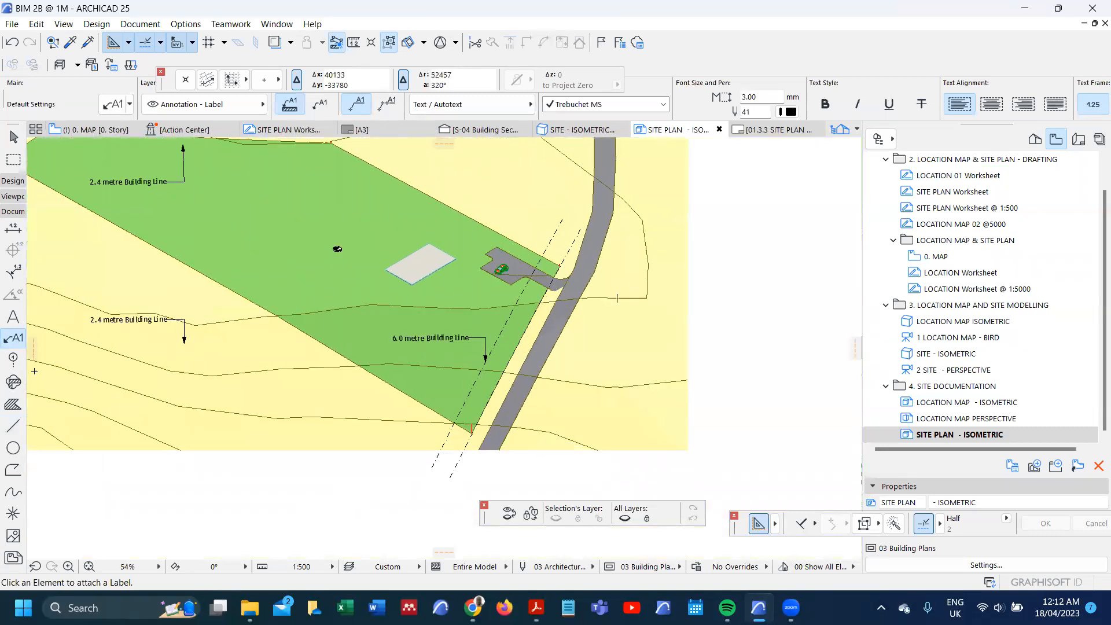
pyautogui.scroll(-2, 254, 377)
pyautogui.scroll(1, 168, 325)
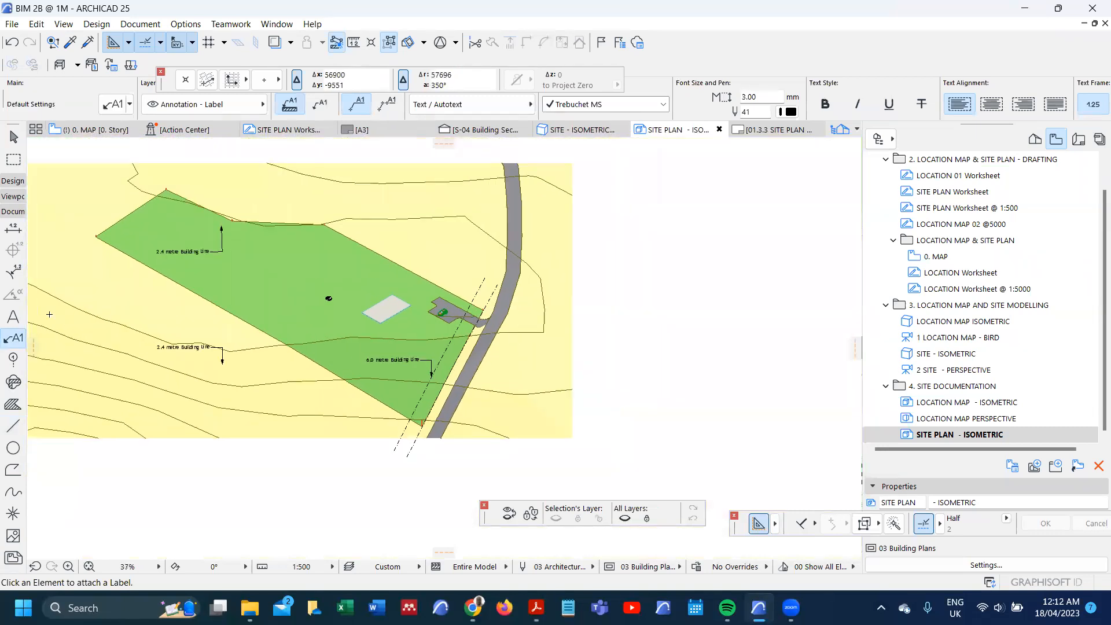
pyautogui.scroll(3, 174, 199)
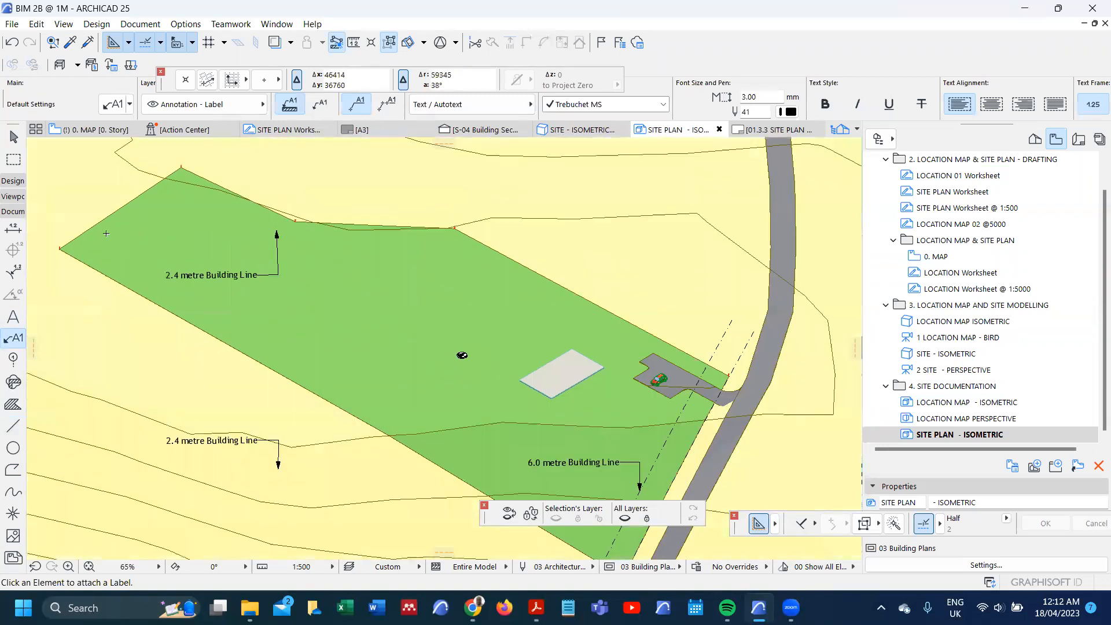
pyautogui.click(13, 317)
pyautogui.scroll(-3, 282, 224)
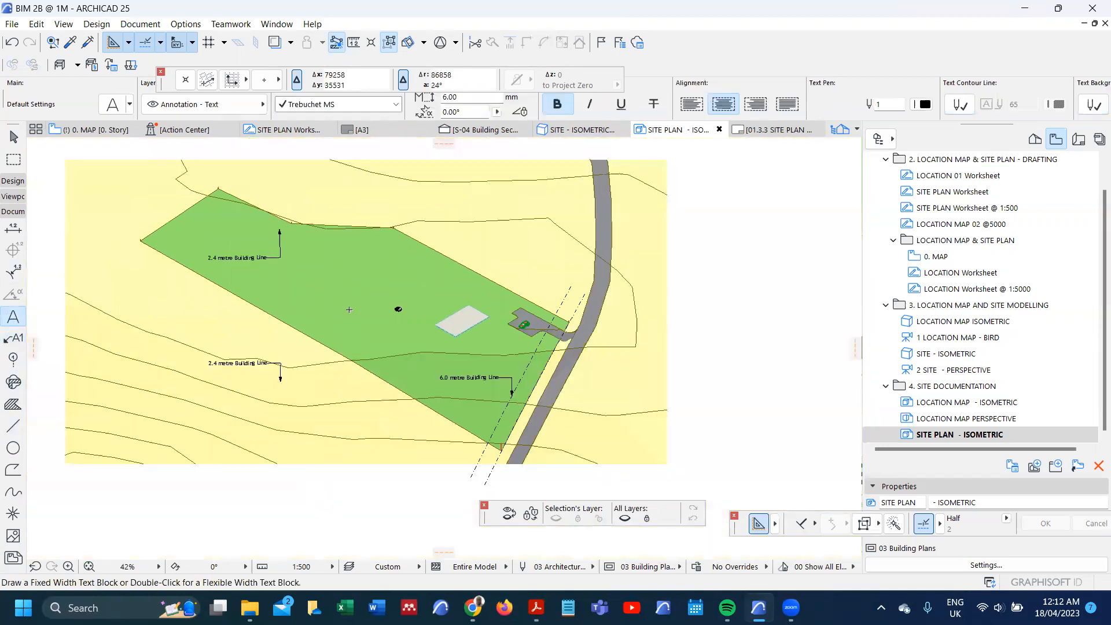
pyautogui.scroll(2, 456, 408)
pyautogui.scroll(7, 456, 408)
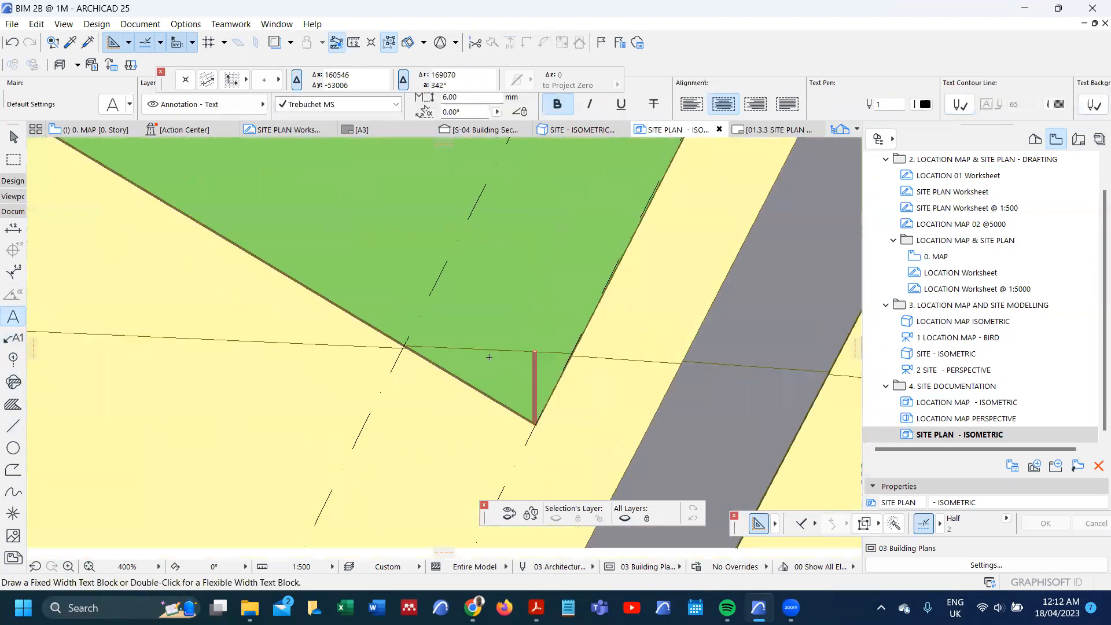
pyautogui.doubleClick(487, 349)
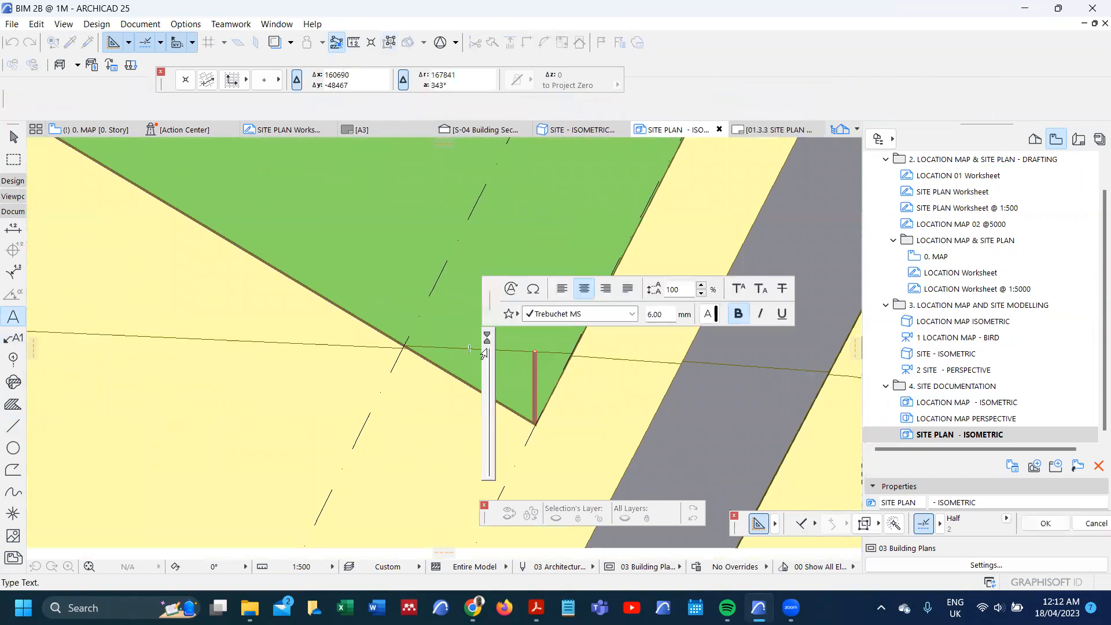
pyautogui.write('+1')
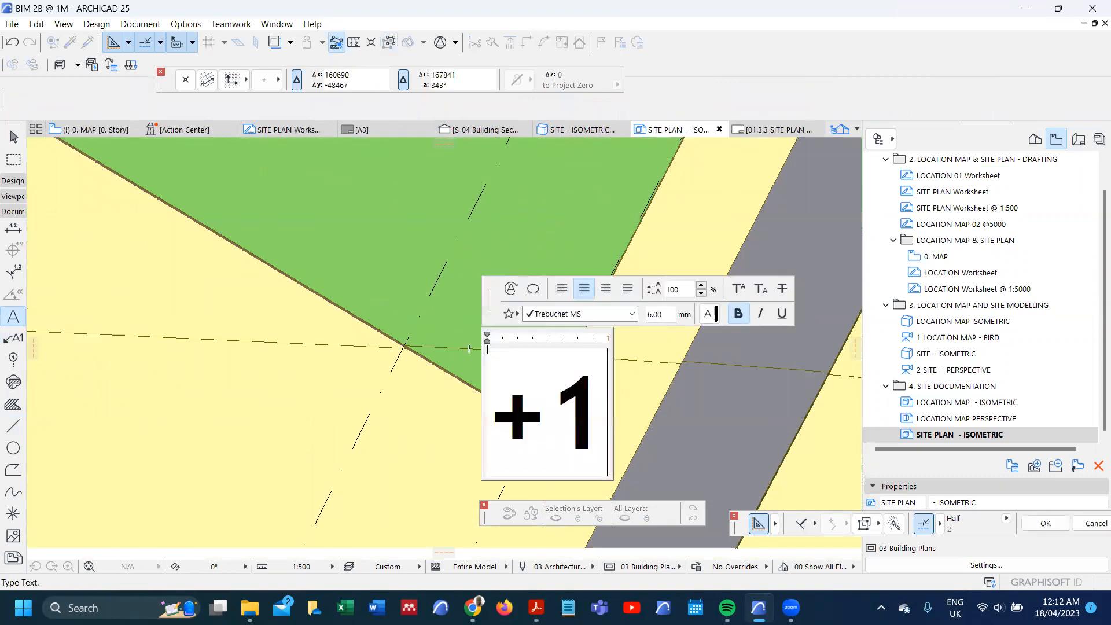
pyautogui.write('00')
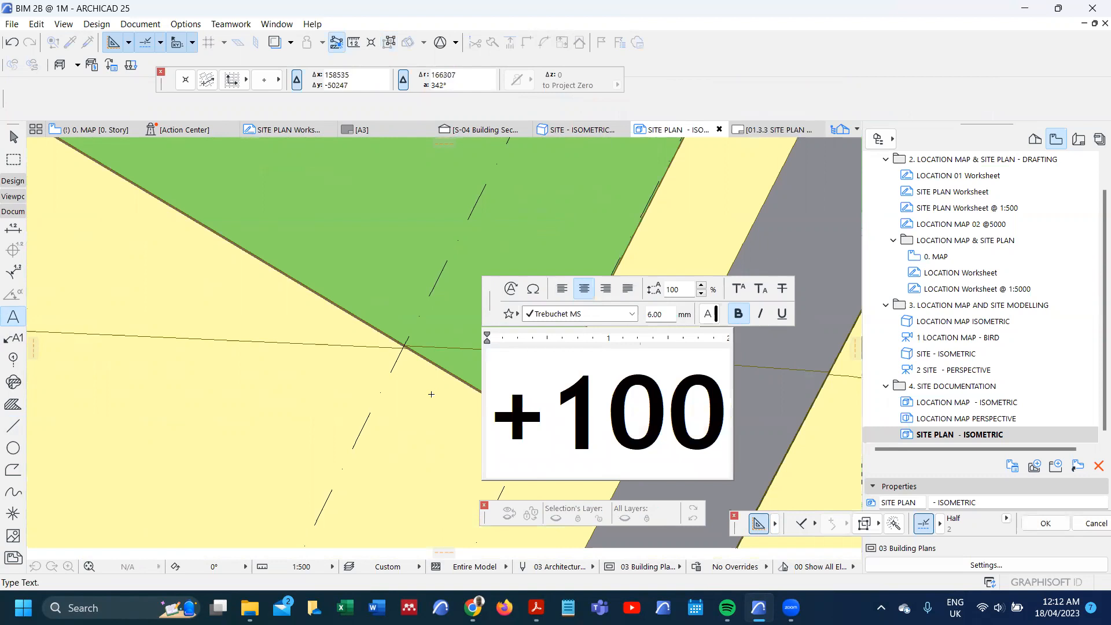
pyautogui.write('0')
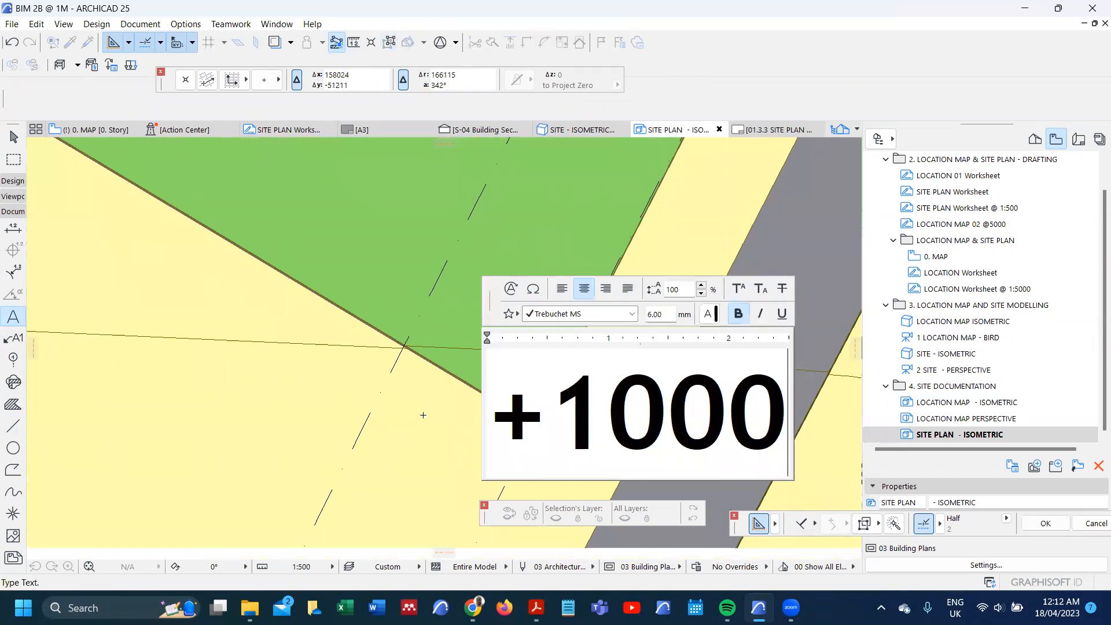
pyautogui.click(467, 395)
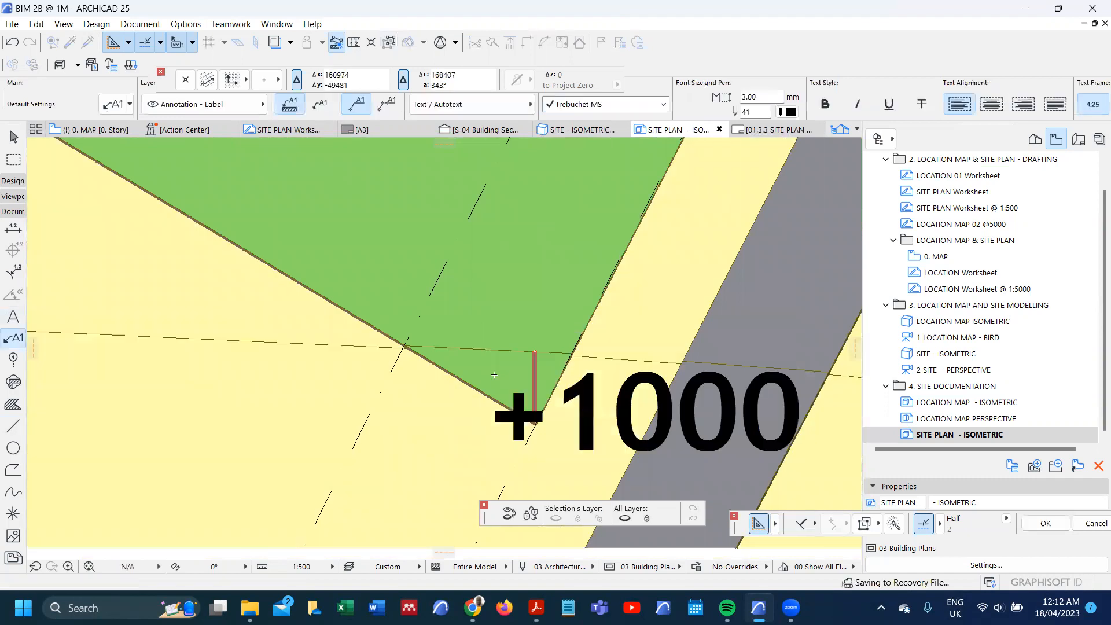
# Step: Remove the bold style from the +1000 text and set its height to 2.5 mm
pyautogui.hotkey('ctrl', 'z')
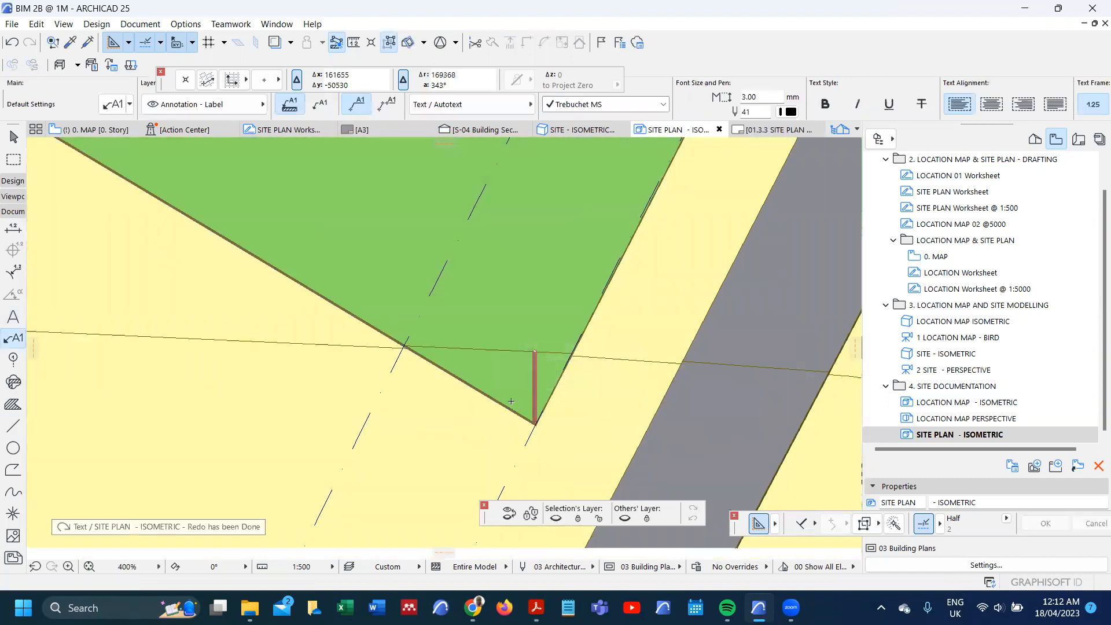
pyautogui.hotkey('ctrl', 'shift', 'z')
pyautogui.hotkey('ctrl', 't')
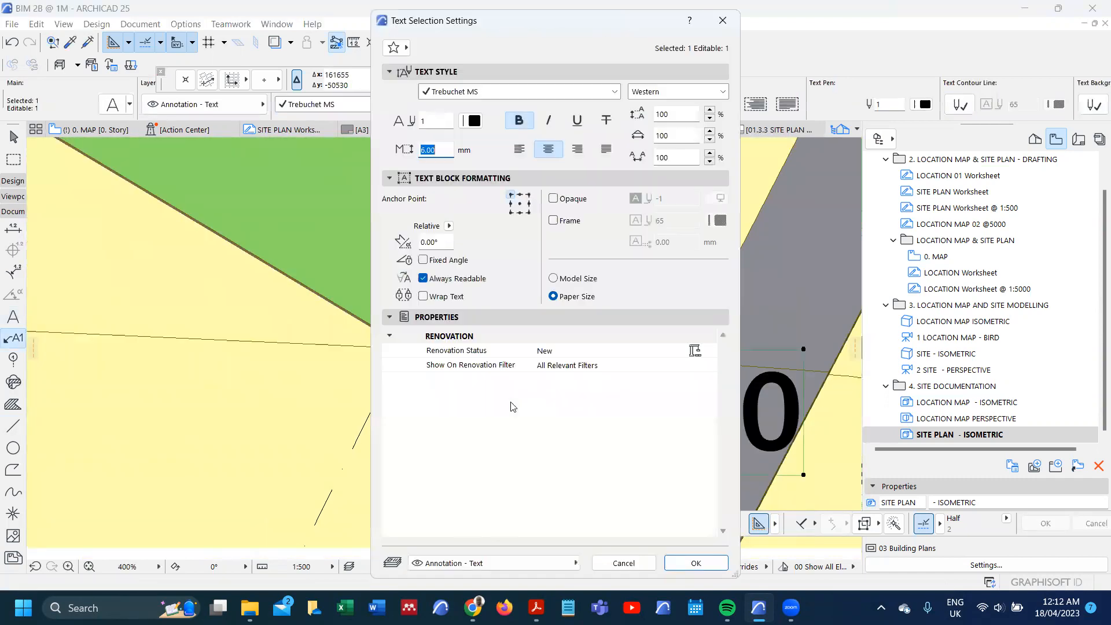
pyautogui.click(519, 121)
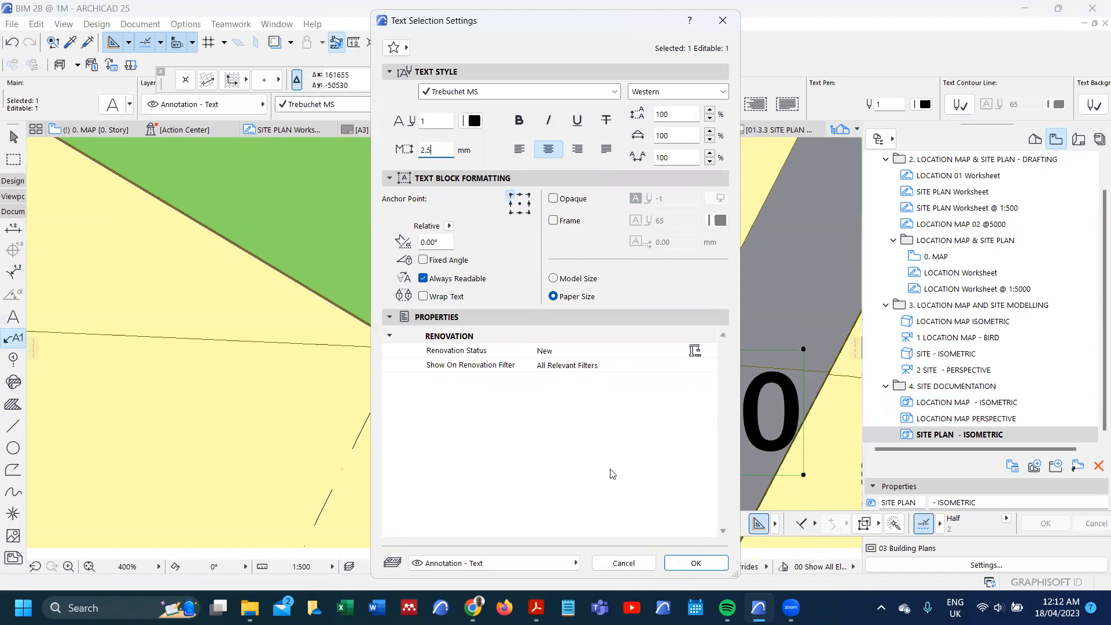
pyautogui.click(673, 559)
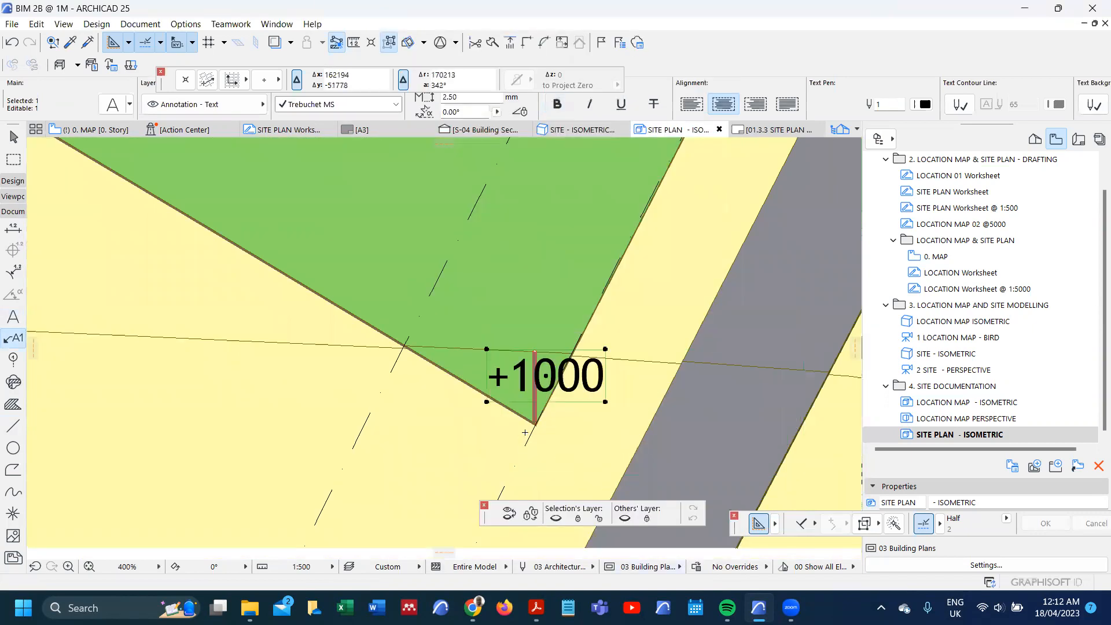
# Step: Move the +1000 text up so that it sits centred on the contour line
pyautogui.hotkey('ctrl', 'd')
pyautogui.click(509, 402)
pyautogui.click(498, 376)
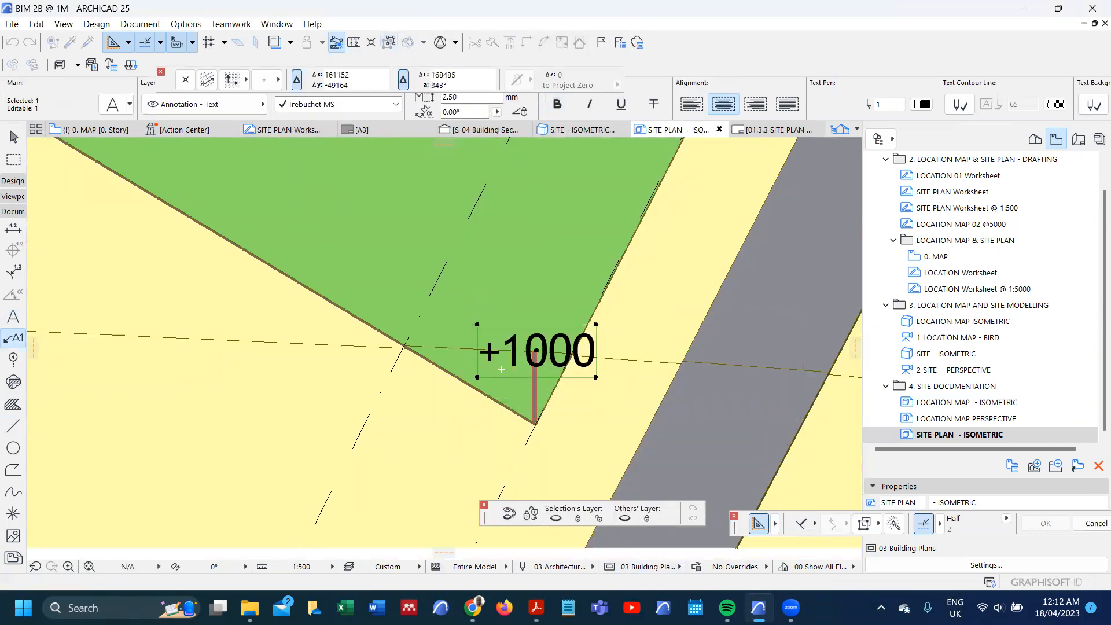
# Step: Copy the +1000 text onto the next contour up, below the 6.0 metre Building Line label
pyautogui.hotkey('ctrl', 'd')
pyautogui.click(501, 403)
pyautogui.scroll(-5, 488, 408)
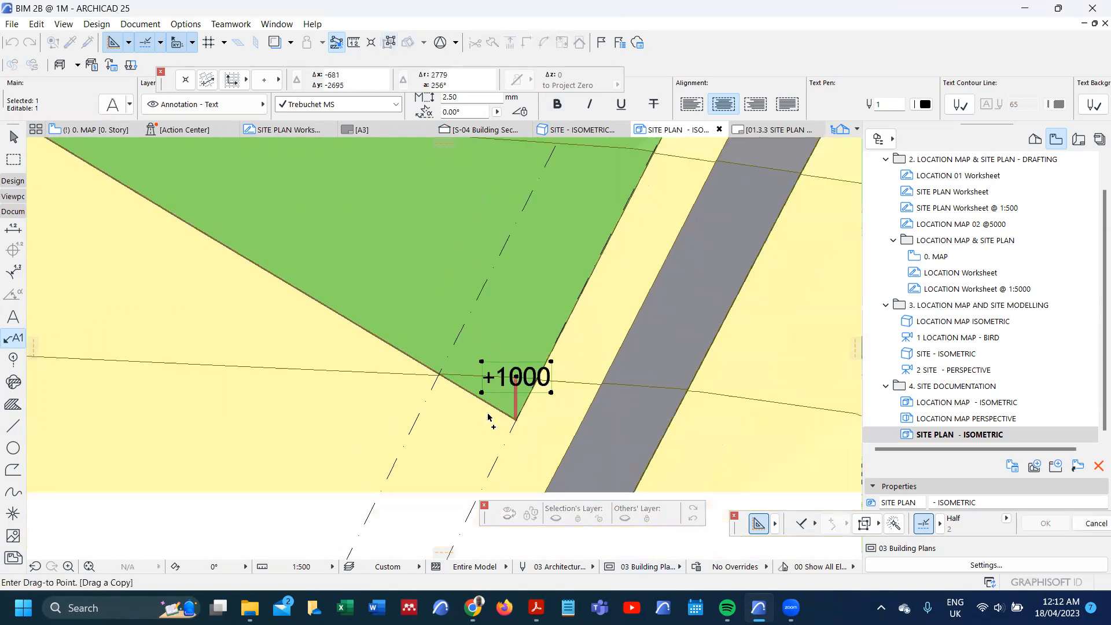
pyautogui.scroll(4, 431, 289)
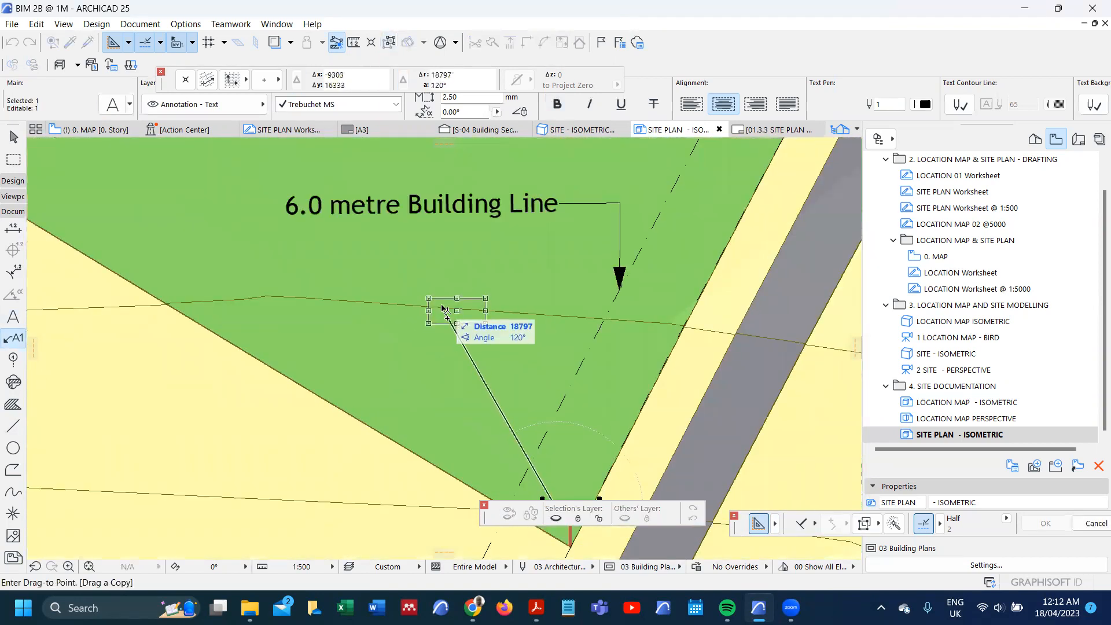
pyautogui.click(445, 307)
# Step: Change the copied contour text to "+2000"
pyautogui.scroll(5, 445, 306)
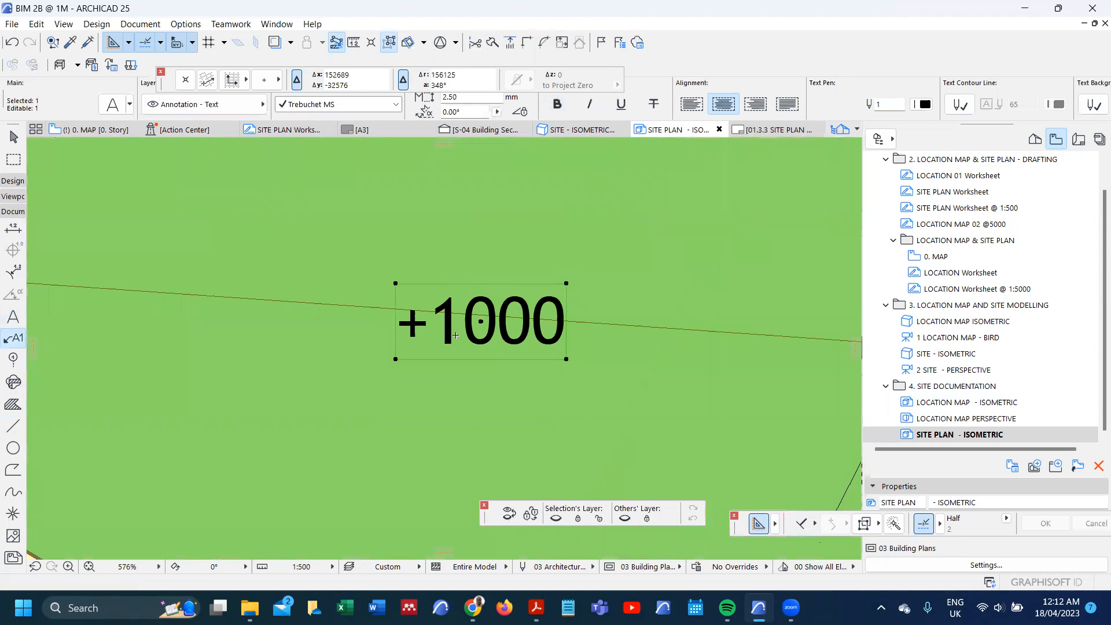
pyautogui.doubleClick(456, 334)
pyautogui.press('BackSpace')
pyautogui.write('2')
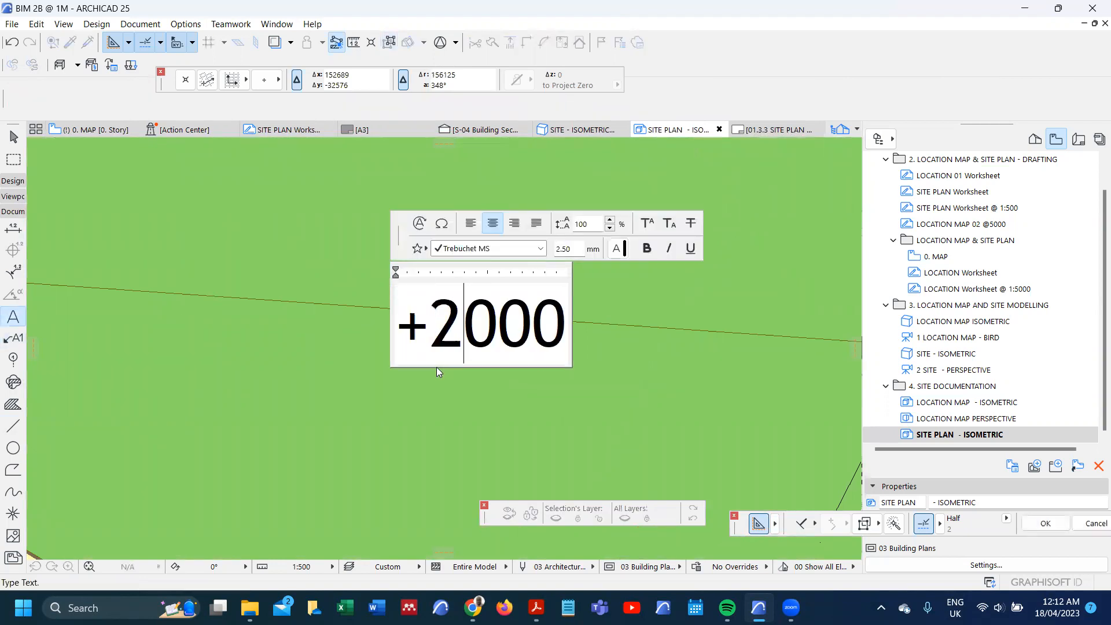
pyautogui.click(420, 410)
# Step: Copy the +2000 text onto the contour below the building slab and change the copy to "+3000"
pyautogui.scroll(-6, 421, 411)
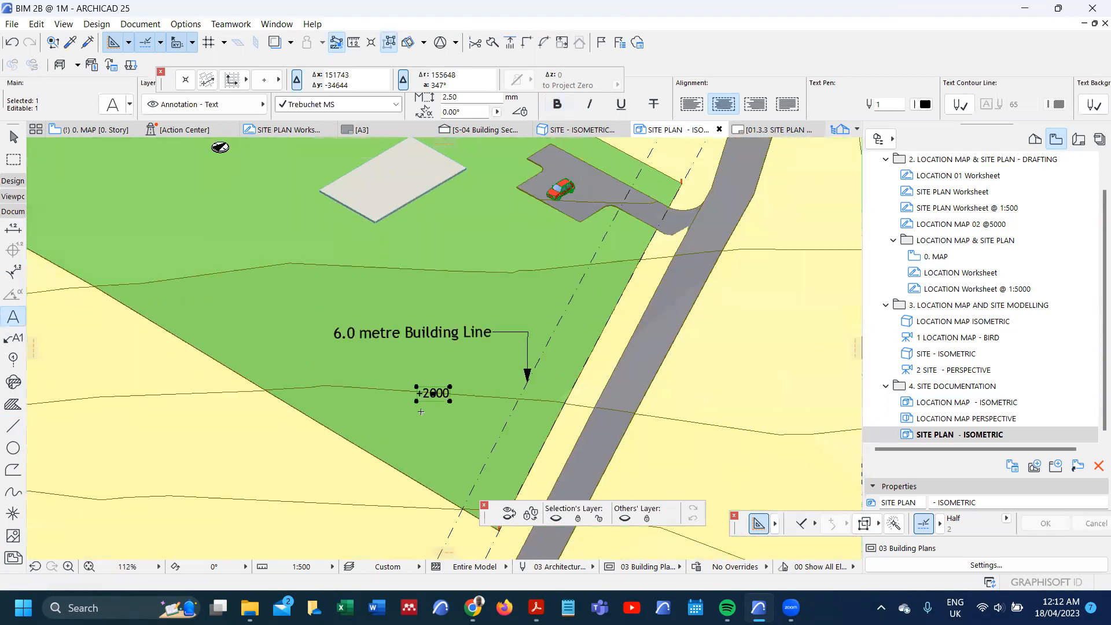
pyautogui.moveTo(433, 401); pyautogui.dragTo(451, 272)
pyautogui.scroll(7, 431, 261)
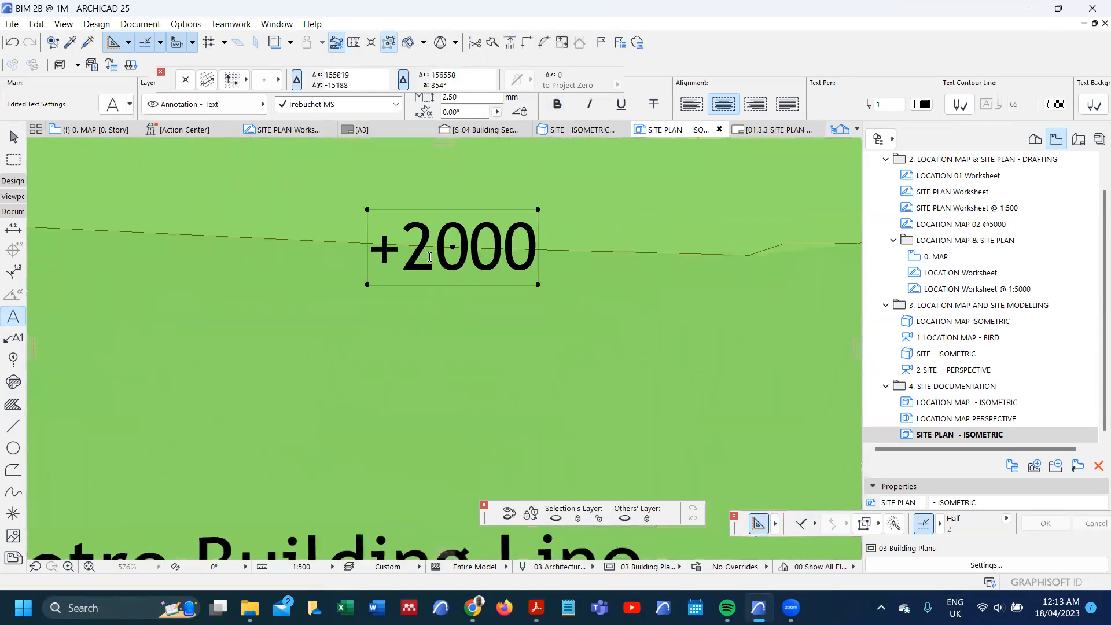
pyautogui.doubleClick(429, 257)
pyautogui.press('BackSpace')
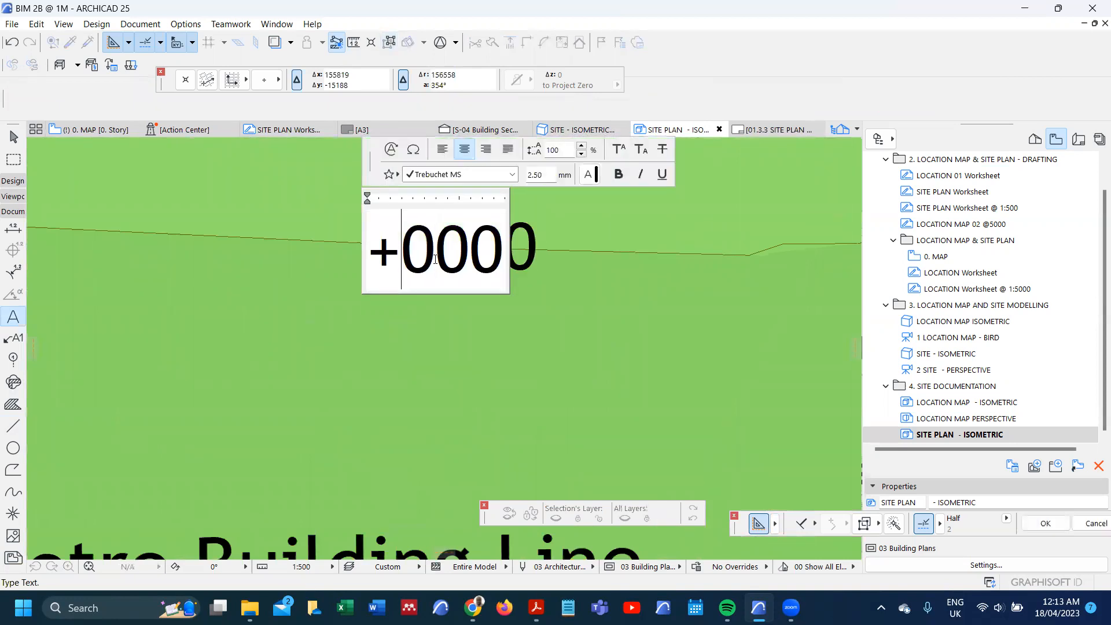
pyautogui.write('3')
pyautogui.click(387, 337)
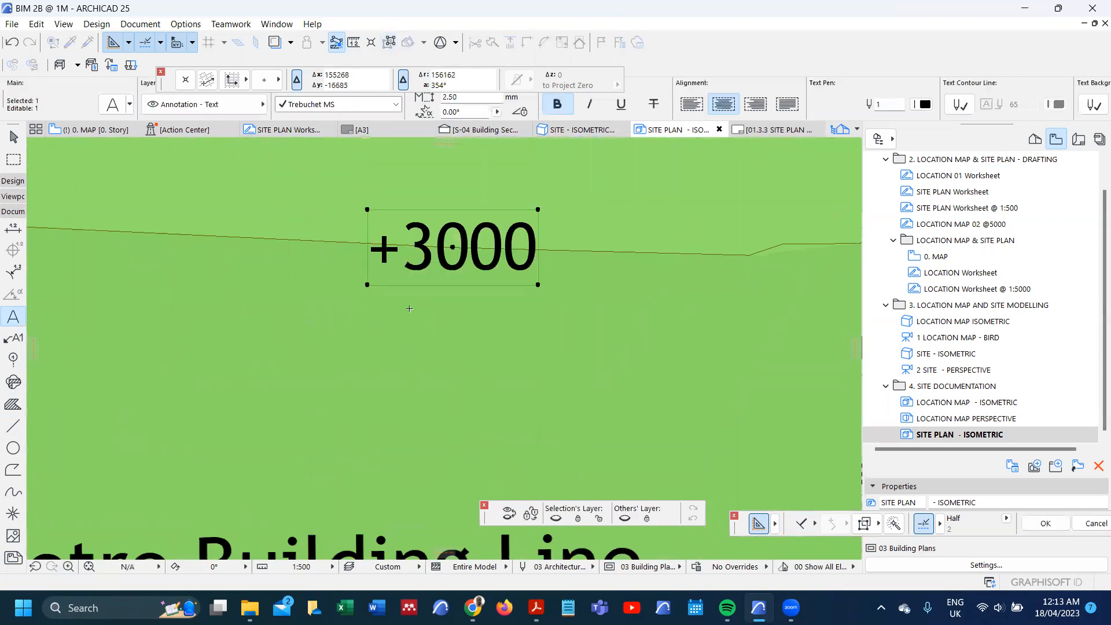
# Step: Attach a leader label to the building slab, with its text above and beside the slab
pyautogui.scroll(-8, 411, 312)
pyautogui.scroll(-2, 420, 315)
pyautogui.scroll(4, 397, 271)
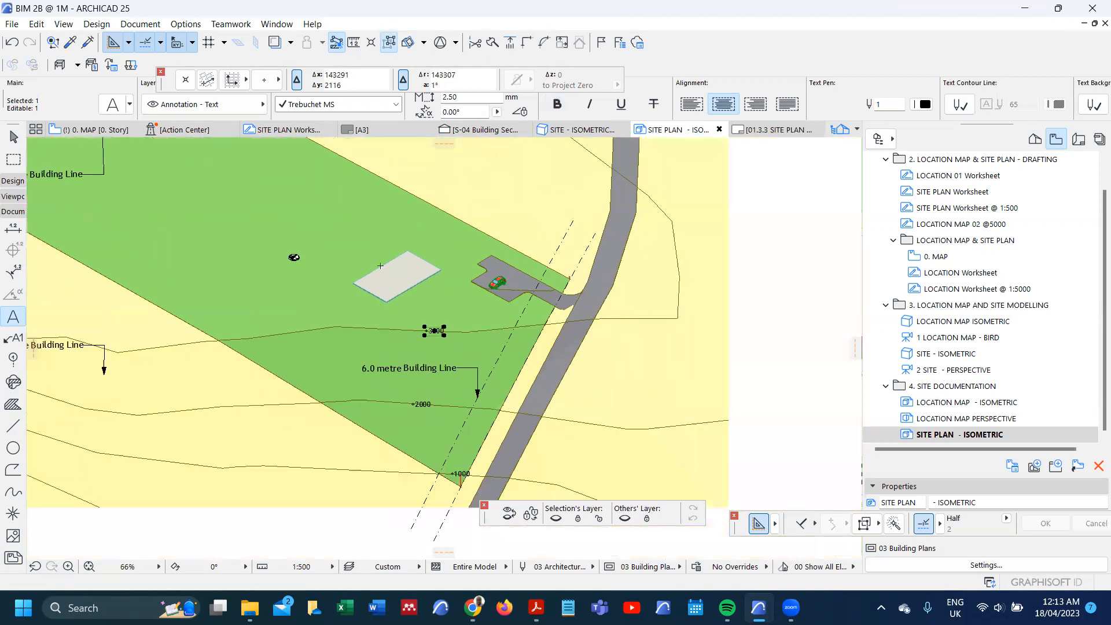
pyautogui.scroll(2, 398, 271)
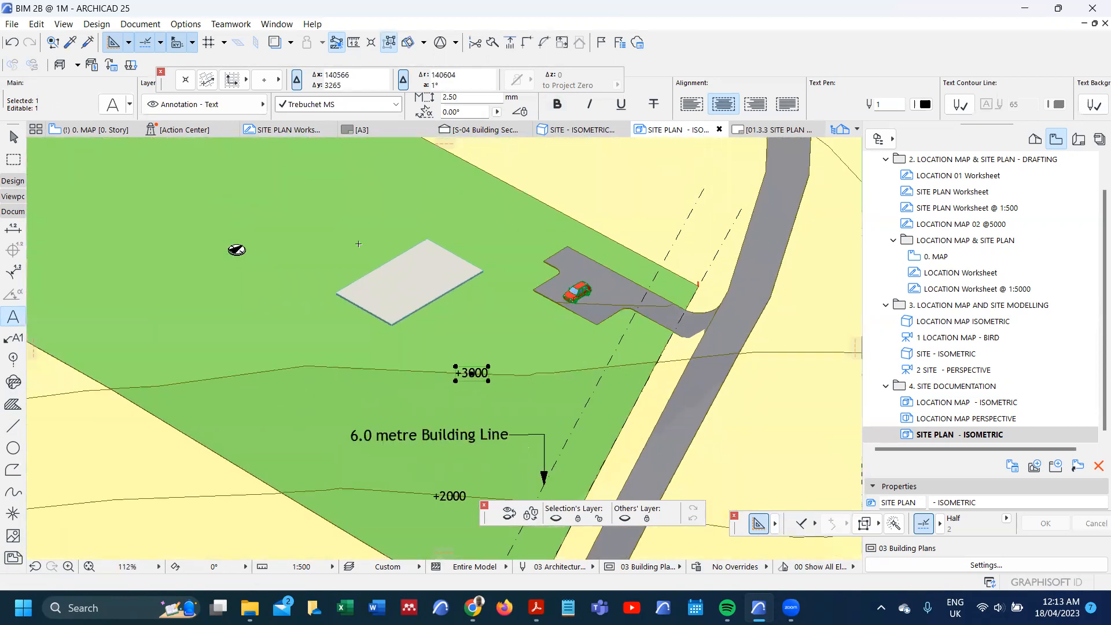
pyautogui.press('Escape')
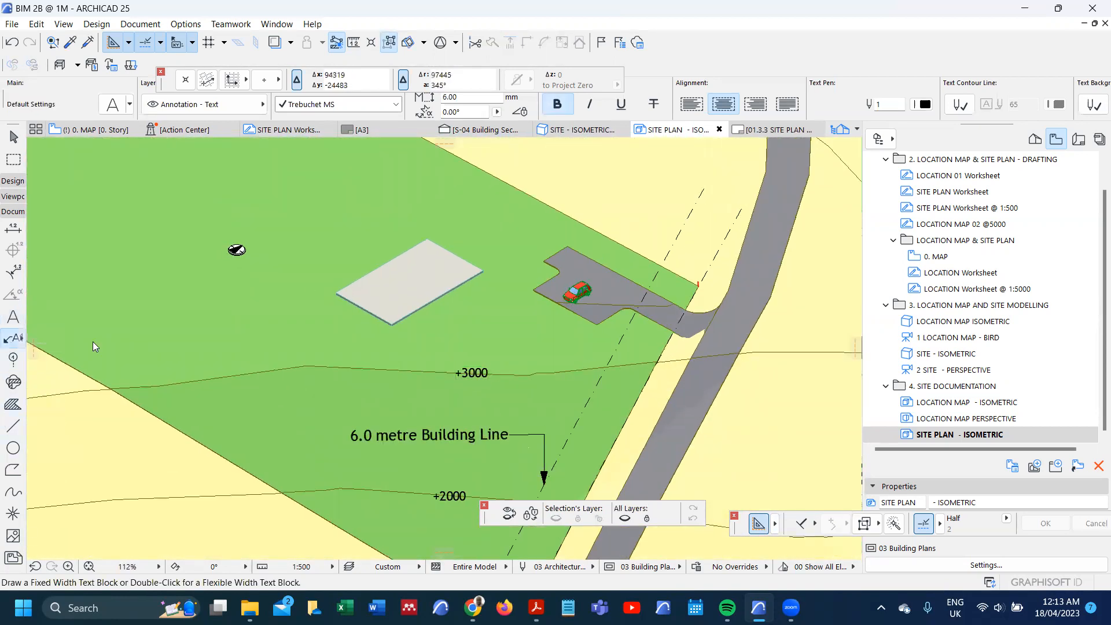
pyautogui.scroll(1, 387, 283)
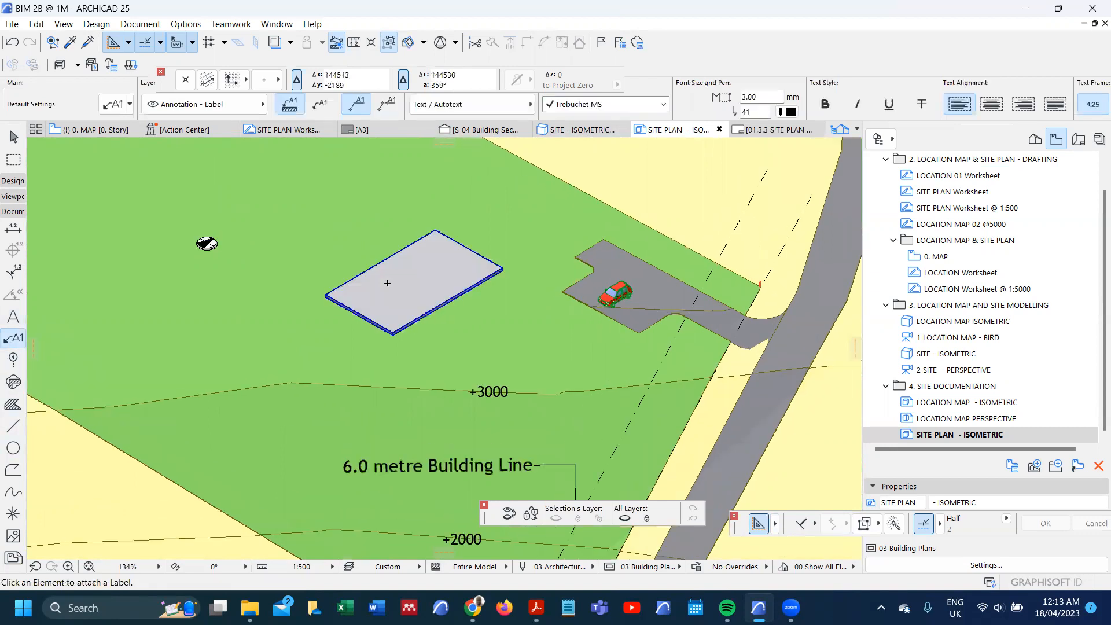
pyautogui.click(387, 283)
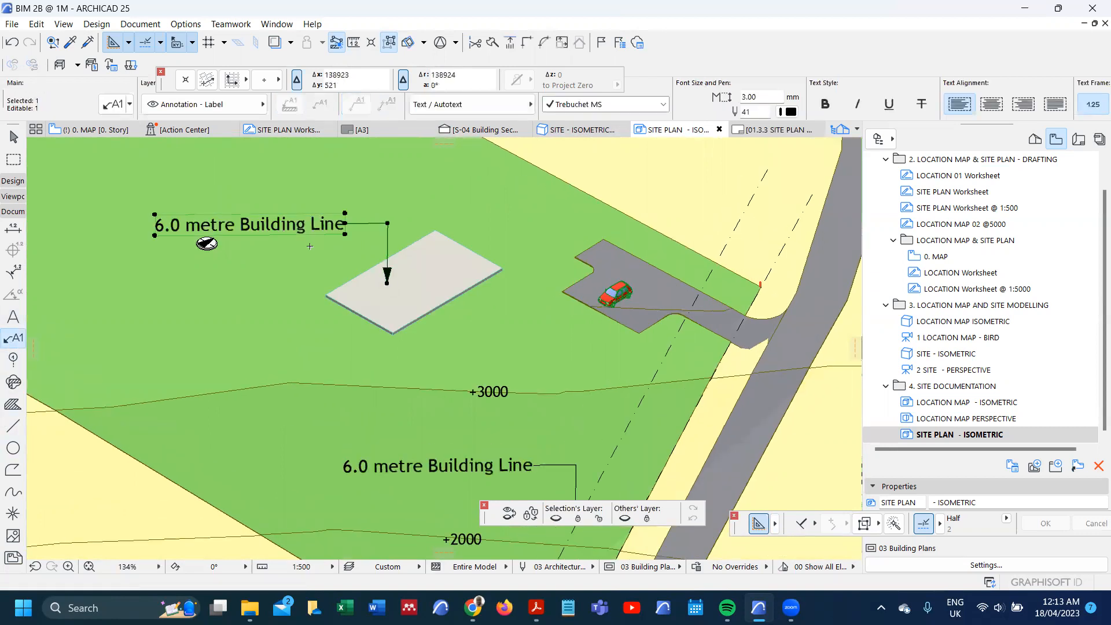
# Step: Change the slab label's text to "Ground Floor Plinth"
pyautogui.doubleClick(310, 228)
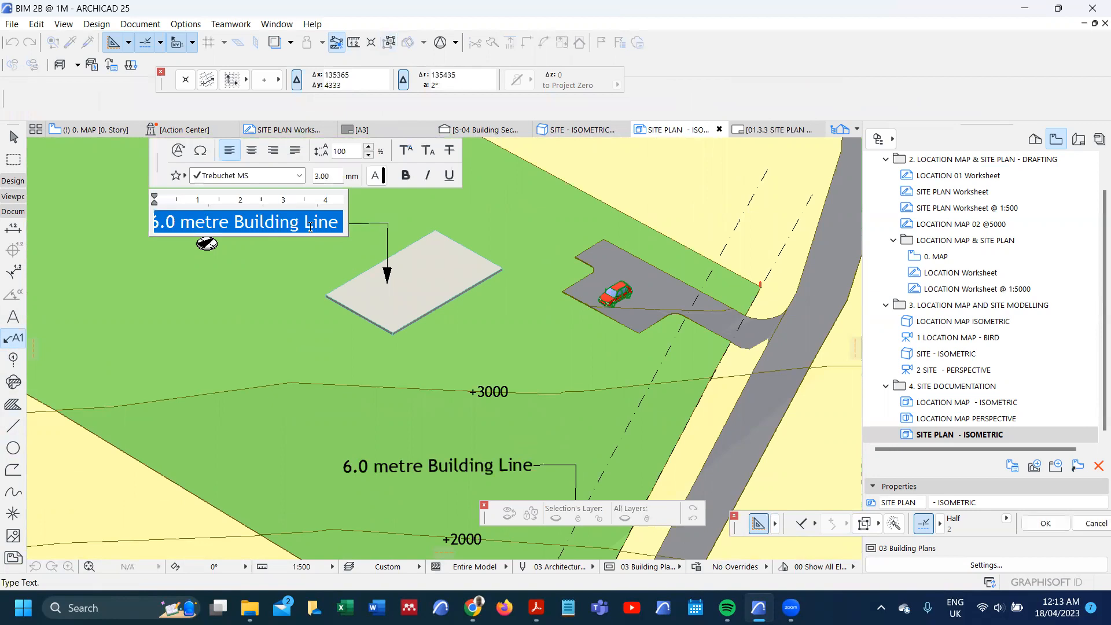
pyautogui.write('Ground ')
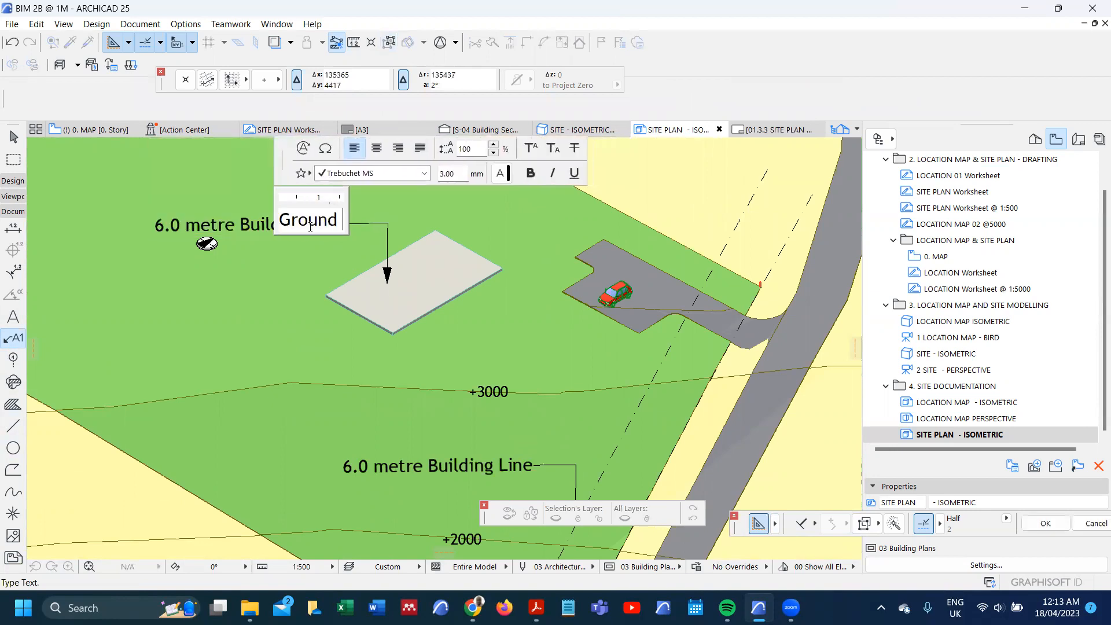
pyautogui.write('FLoor l')
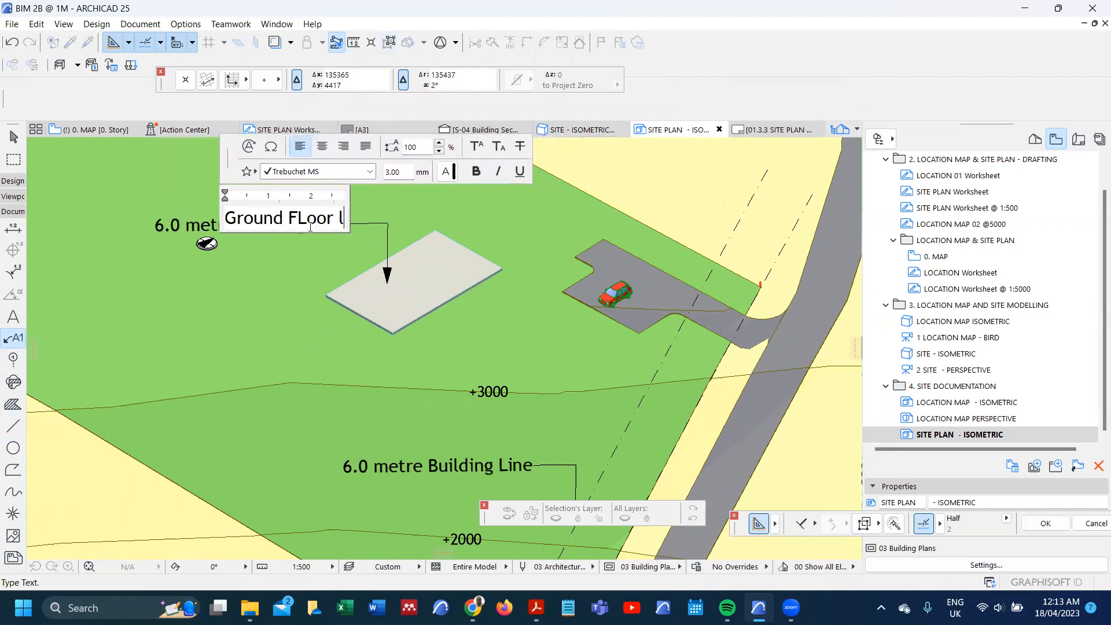
pyautogui.press('BackSpace')
pyautogui.write('Plinth')
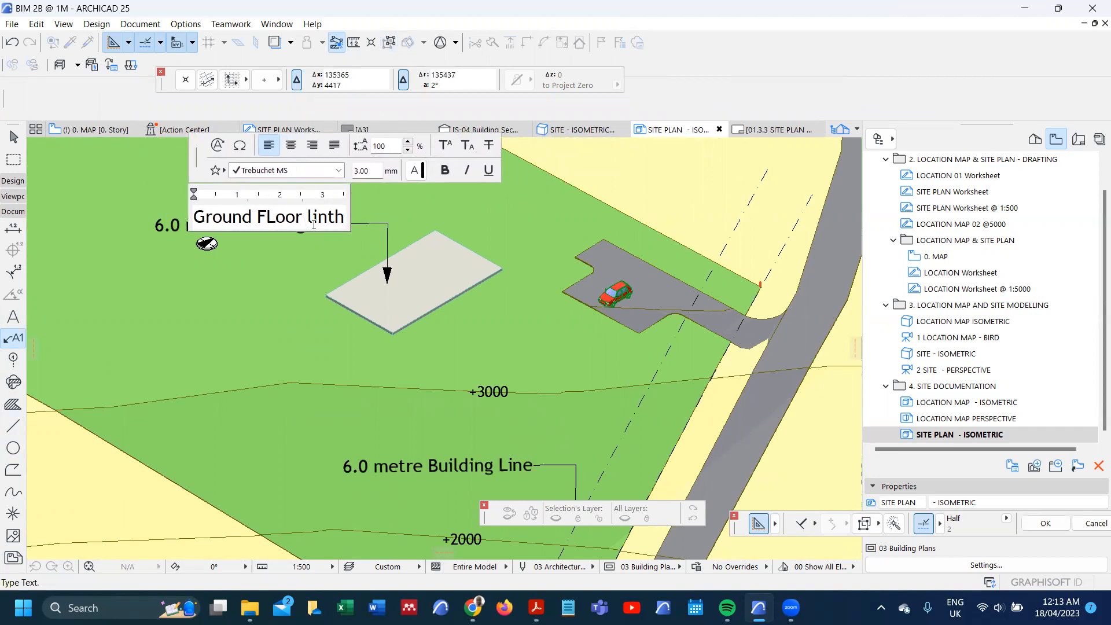
pyautogui.click(269, 218)
pyautogui.press('BackSpace')
pyautogui.write('l')
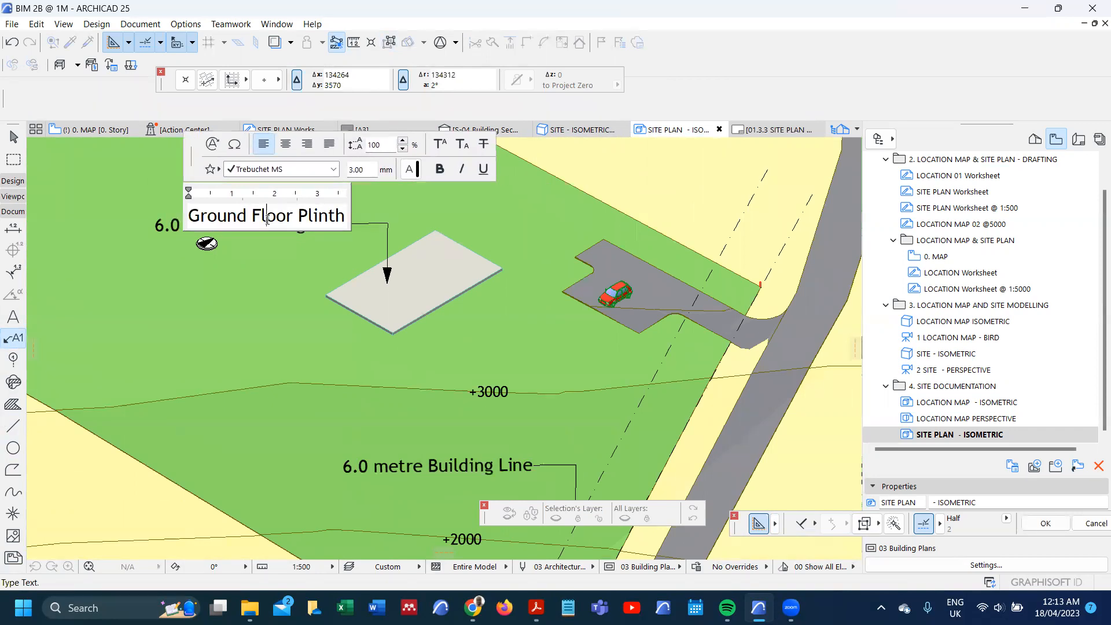
pyautogui.click(272, 333)
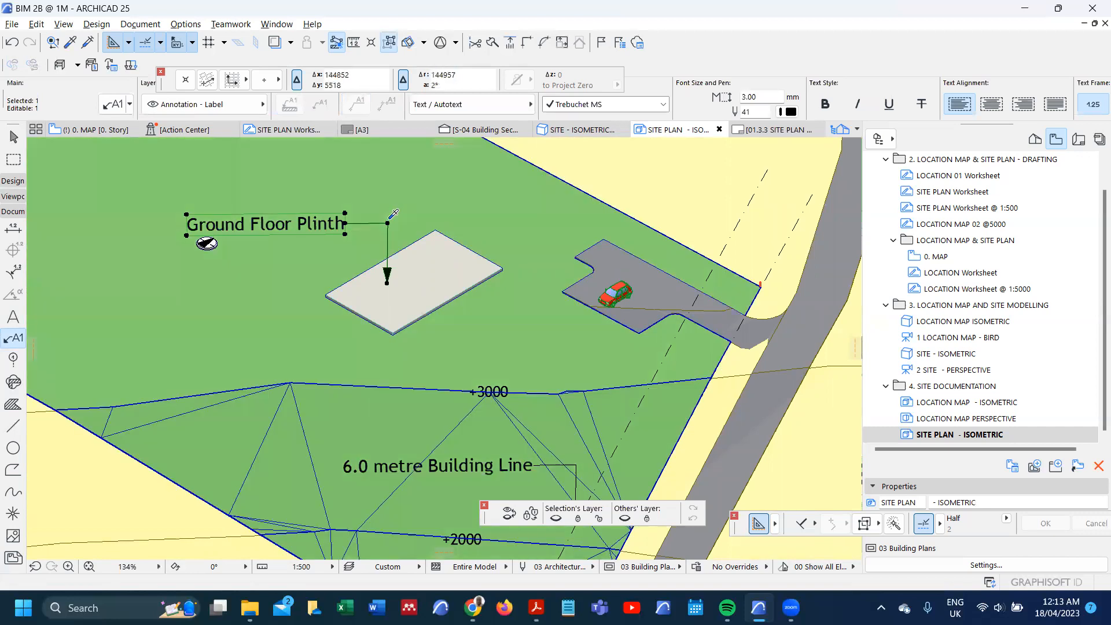
pyautogui.press('Escape')
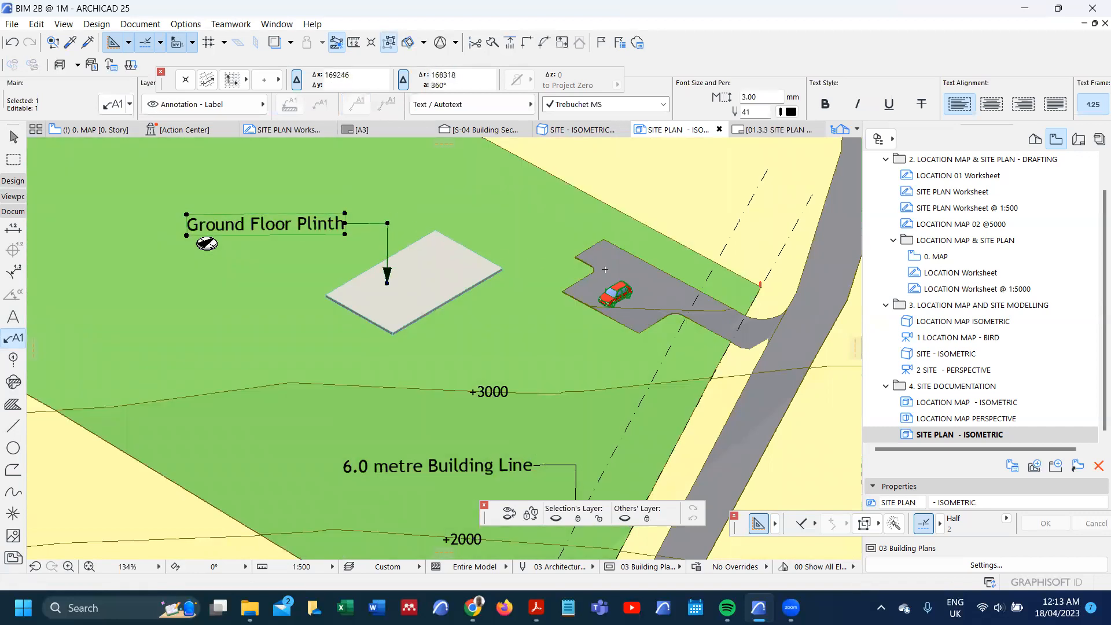
# Step: Attach another leader label to the driveway beside the car and move its text below the paving
pyautogui.click(625, 269)
pyautogui.click(628, 210)
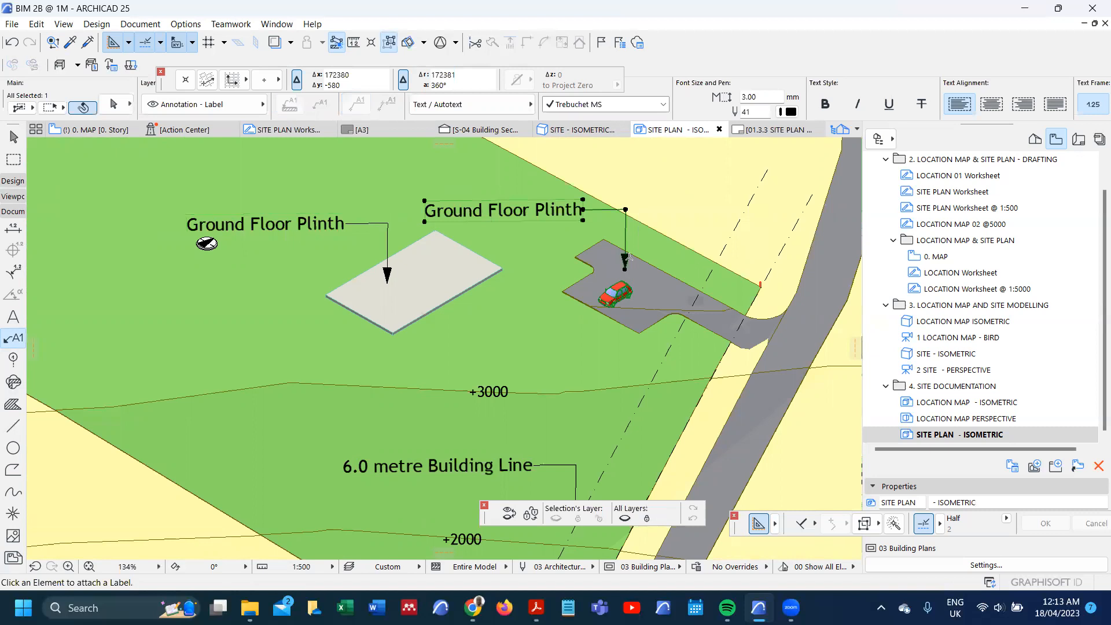
pyautogui.click(626, 209)
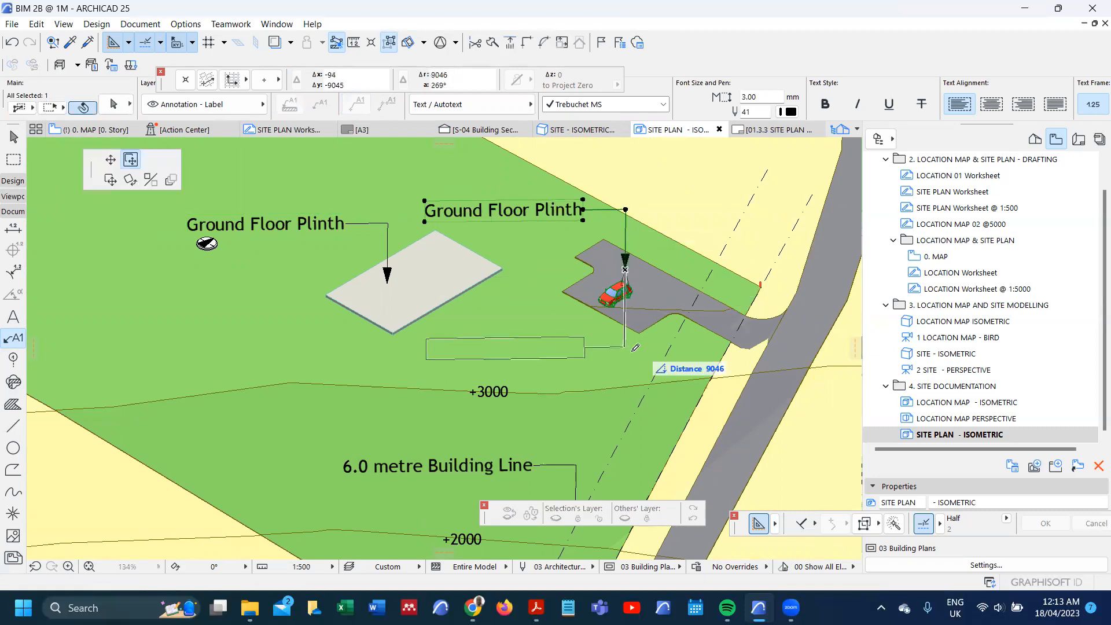
pyautogui.click(628, 346)
# Step: Change the driveway label's text to "Driveway and Parking"
pyautogui.scroll(4, 524, 354)
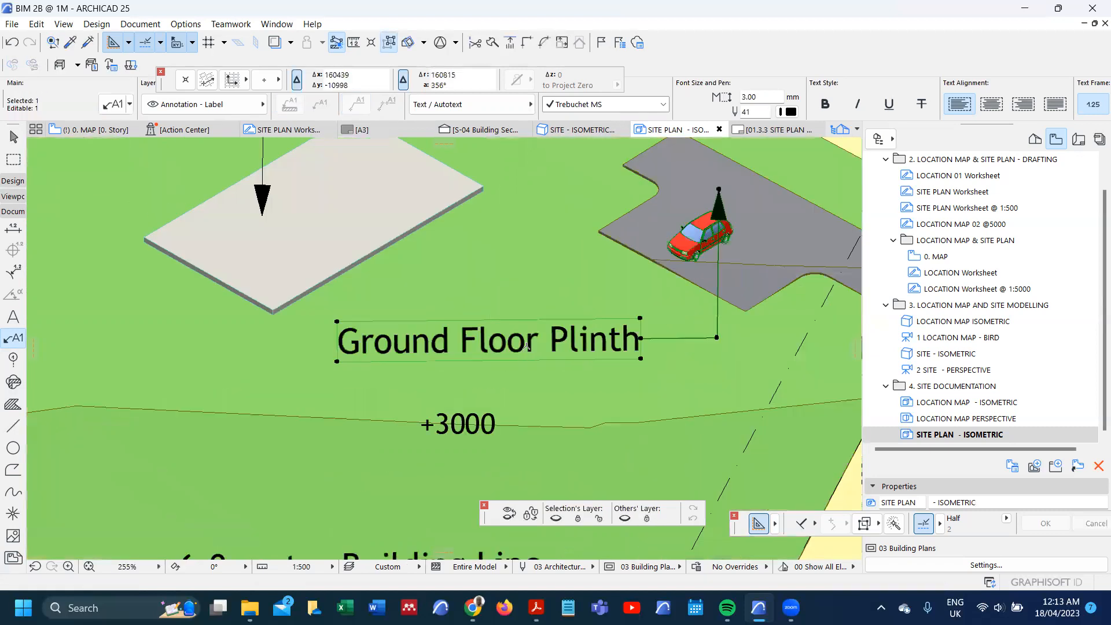
pyautogui.doubleClick(533, 340)
pyautogui.hotkey('ctrl', 'a')
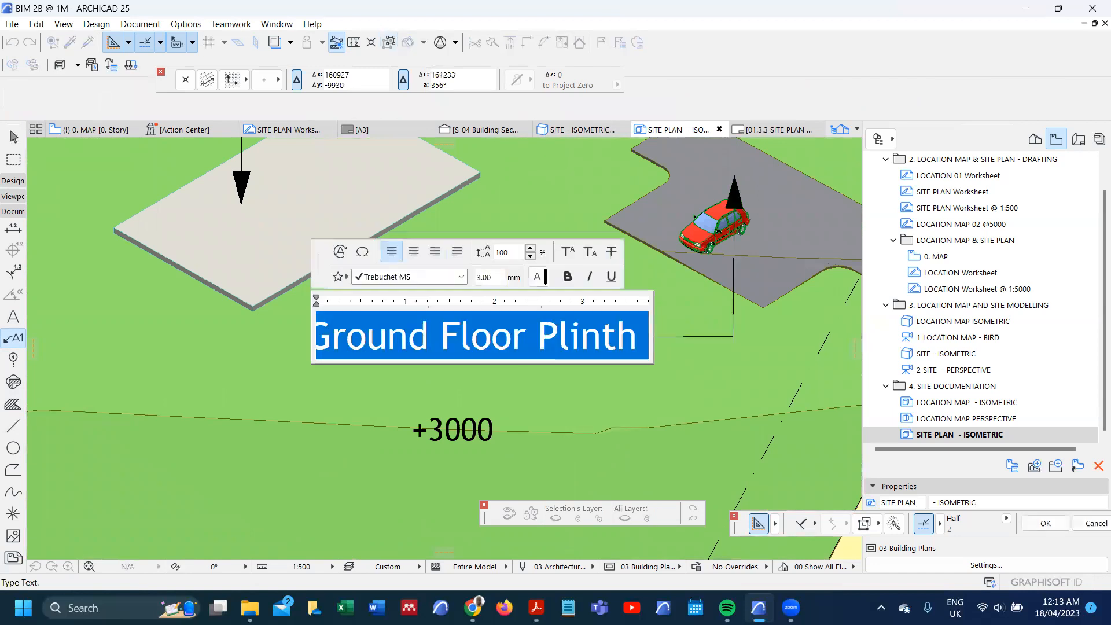
pyautogui.write('Drivewa')
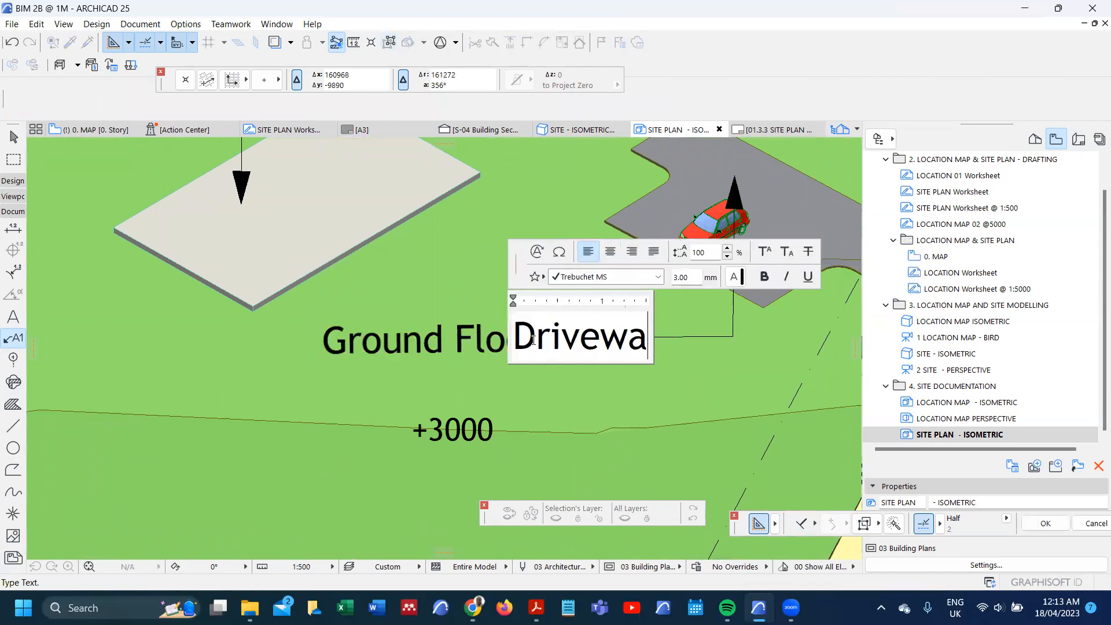
pyautogui.write('y and ')
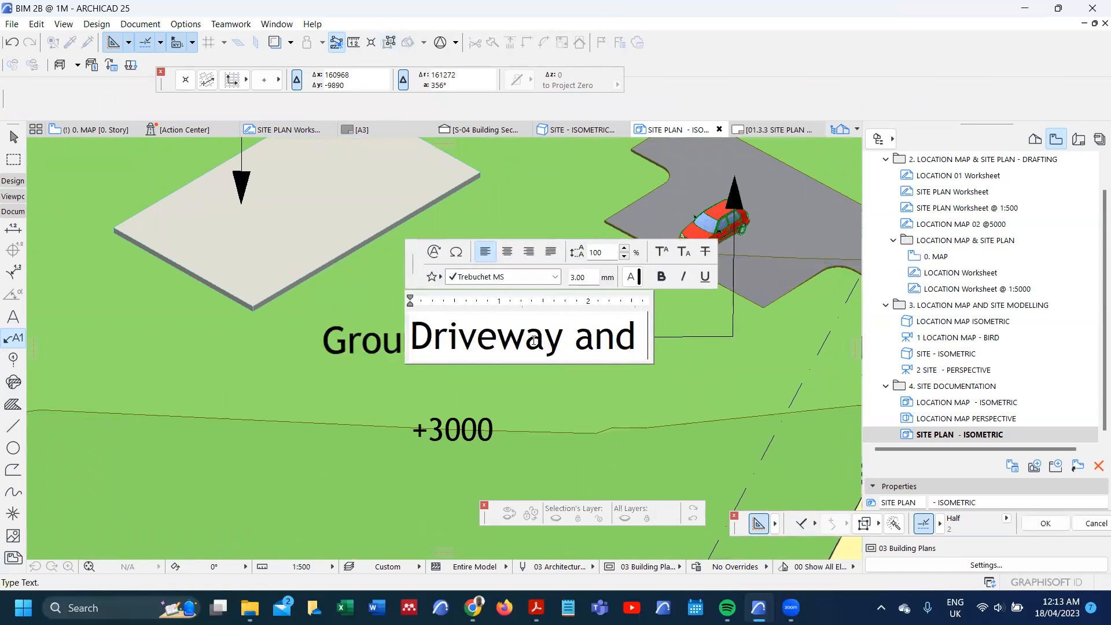
pyautogui.write('Parking')
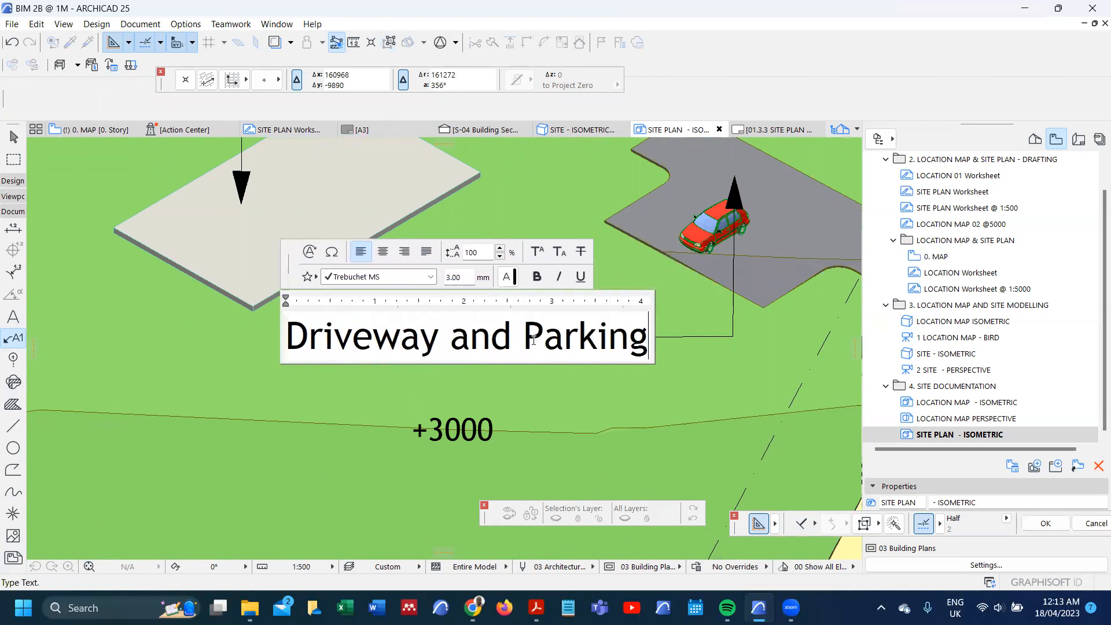
pyautogui.click(471, 411)
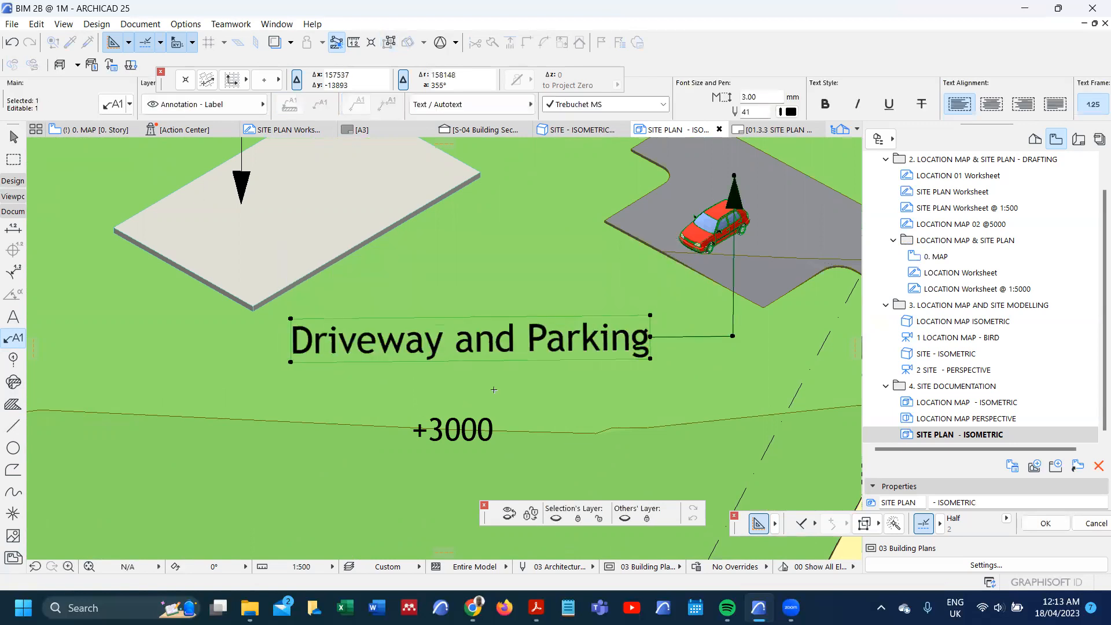
# Step: Start a linear dimension along the site's long lower boundary, using the posts at its two end corners as nodes
pyautogui.scroll(-3, 593, 317)
pyautogui.scroll(-4, 593, 317)
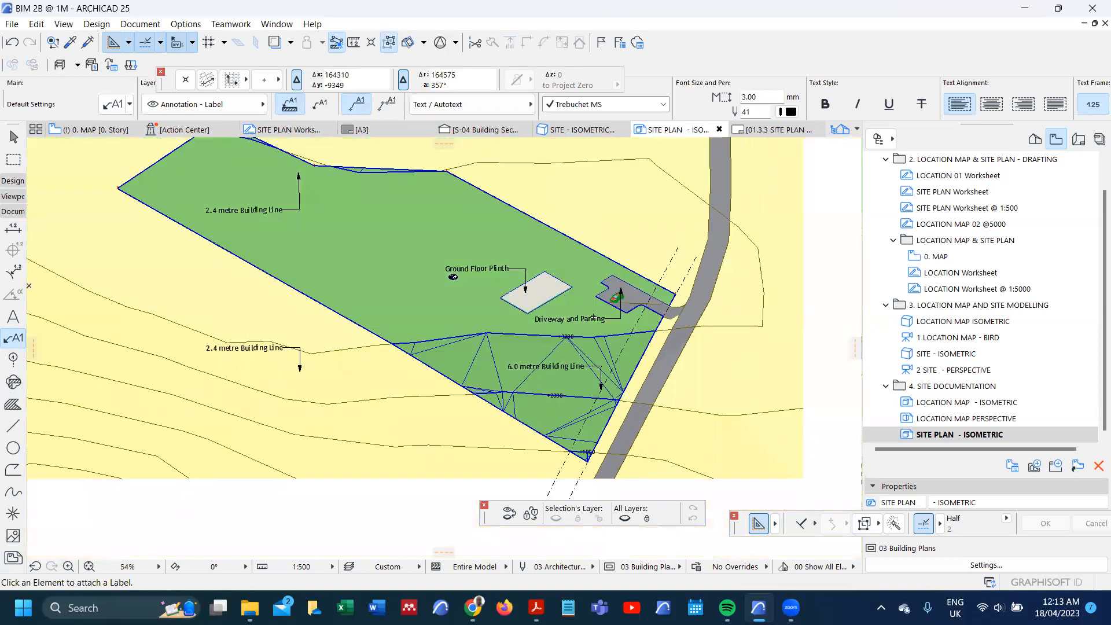
pyautogui.click(15, 230)
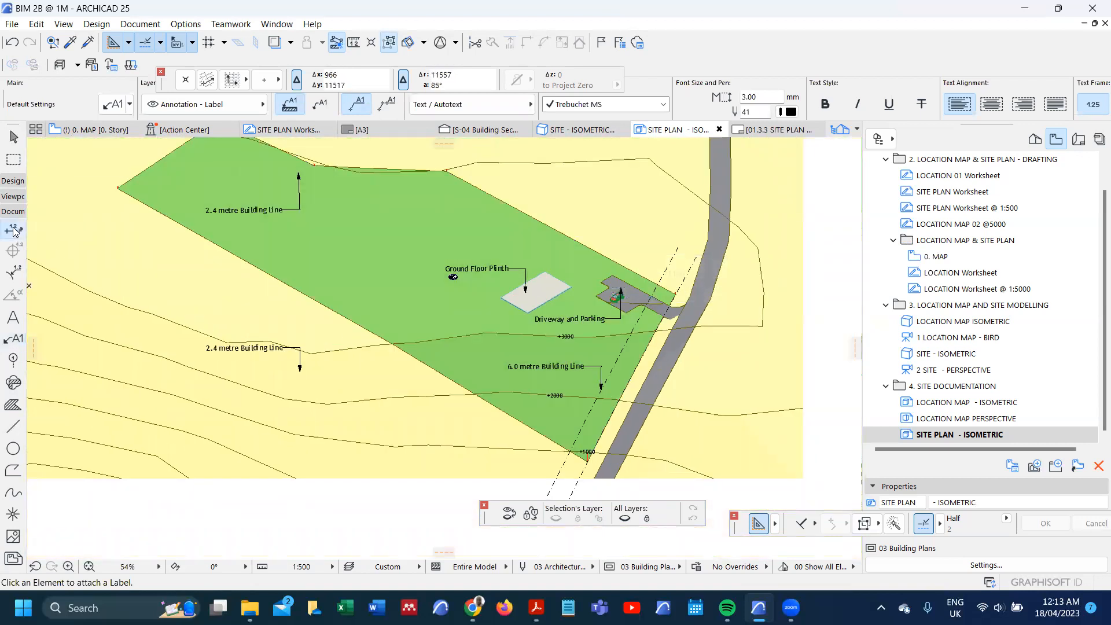
pyautogui.scroll(10, 114, 187)
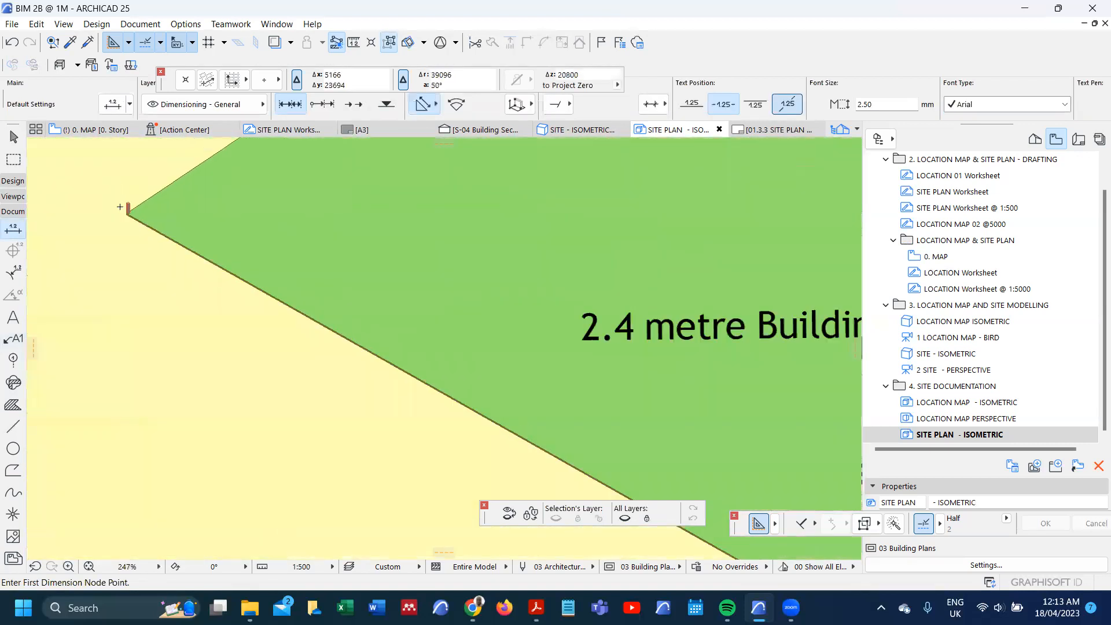
pyautogui.scroll(2, 140, 238)
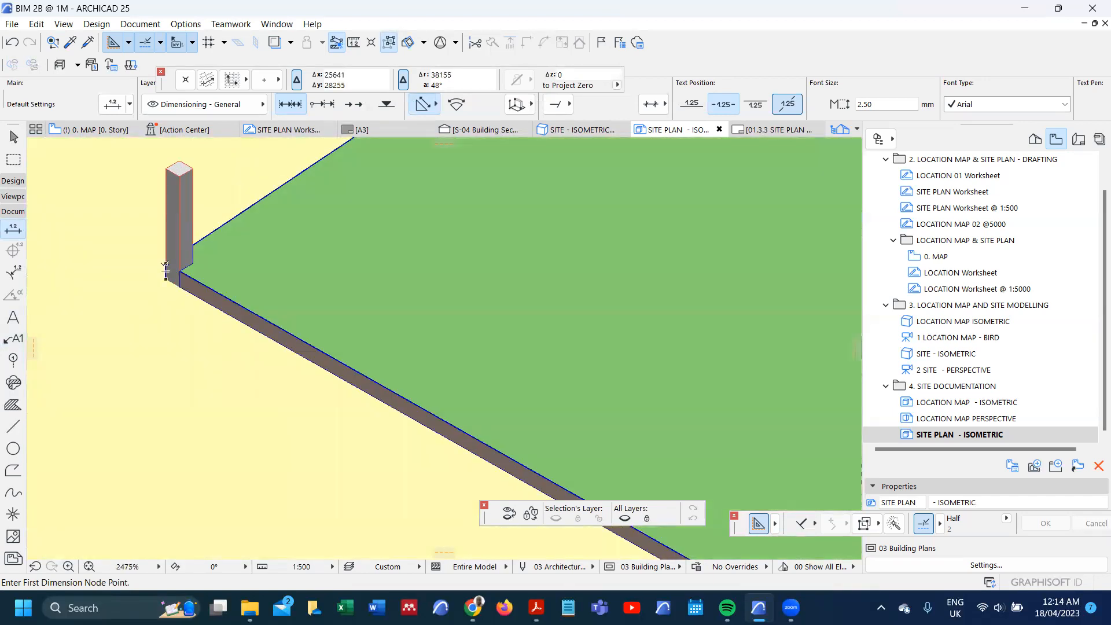
pyautogui.click(165, 270)
pyautogui.scroll(-1, 212, 210)
pyautogui.scroll(-6, 212, 210)
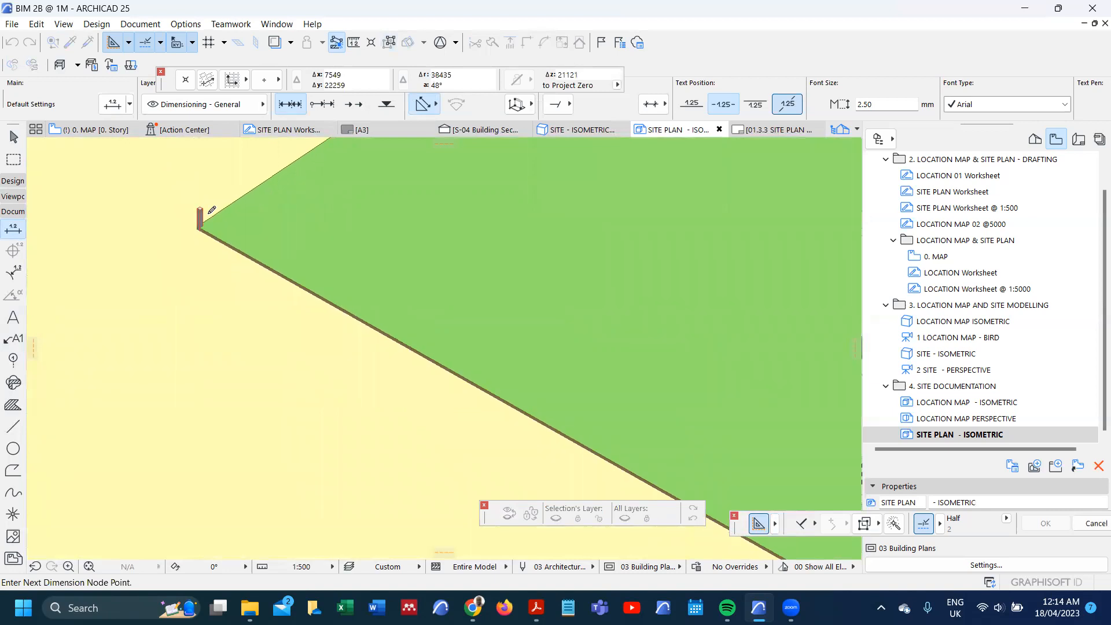
pyautogui.scroll(7, 541, 409)
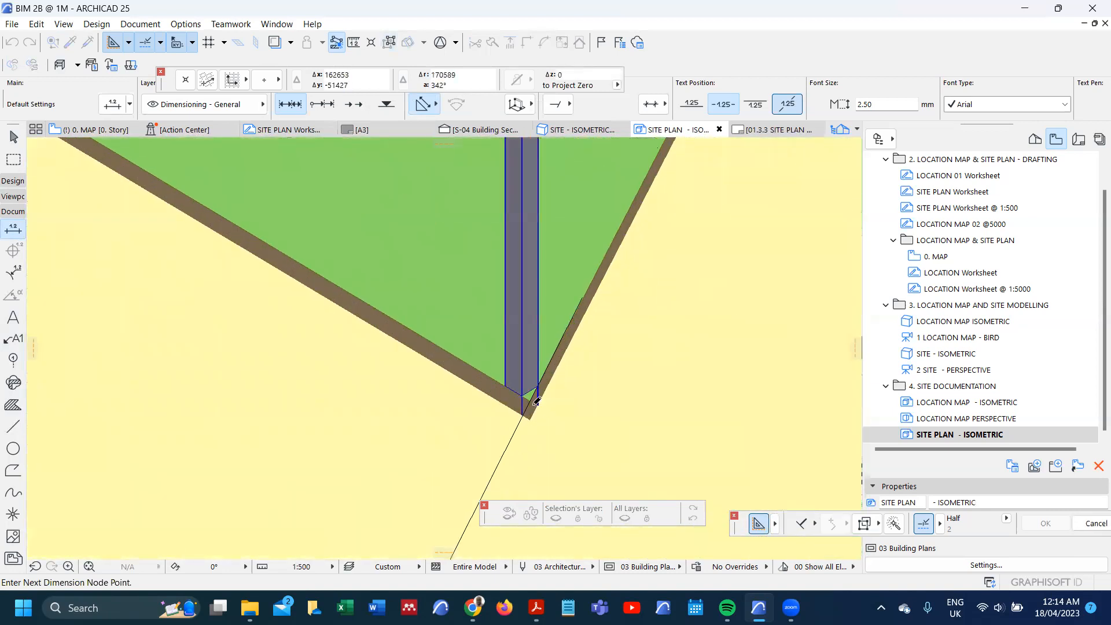
# Step: Change the dimension's plane orientation and place the boundary dimension line outside the site, near the 2.4 metre Building Line label
pyautogui.click(513, 108)
pyautogui.click(516, 100)
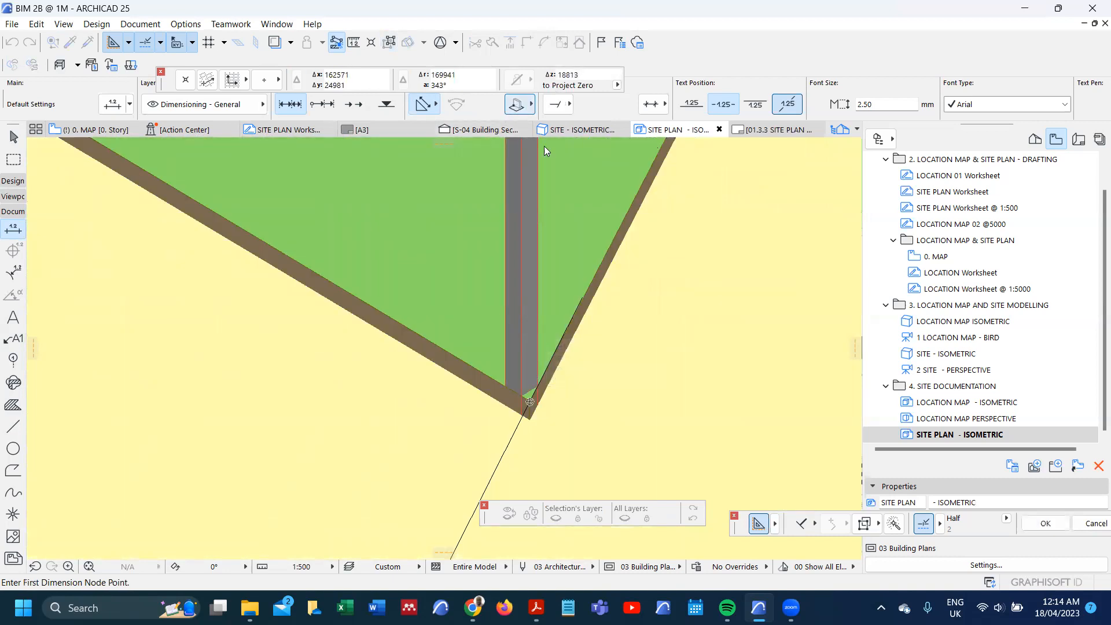
pyautogui.scroll(-6, 579, 331)
pyautogui.doubleClick(513, 278)
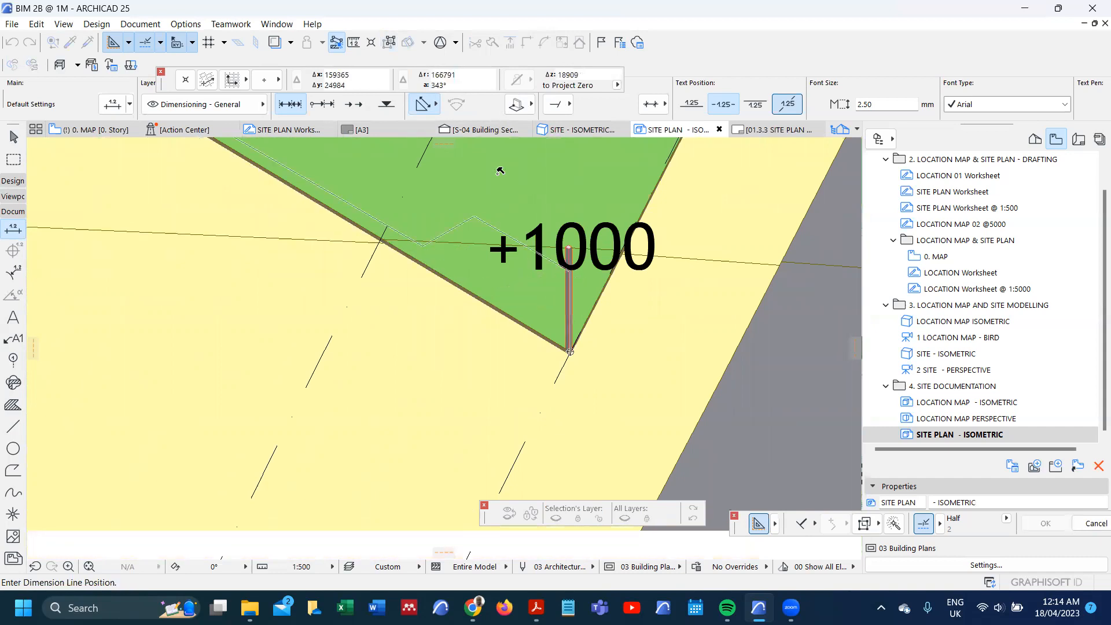
pyautogui.scroll(-3, 508, 295)
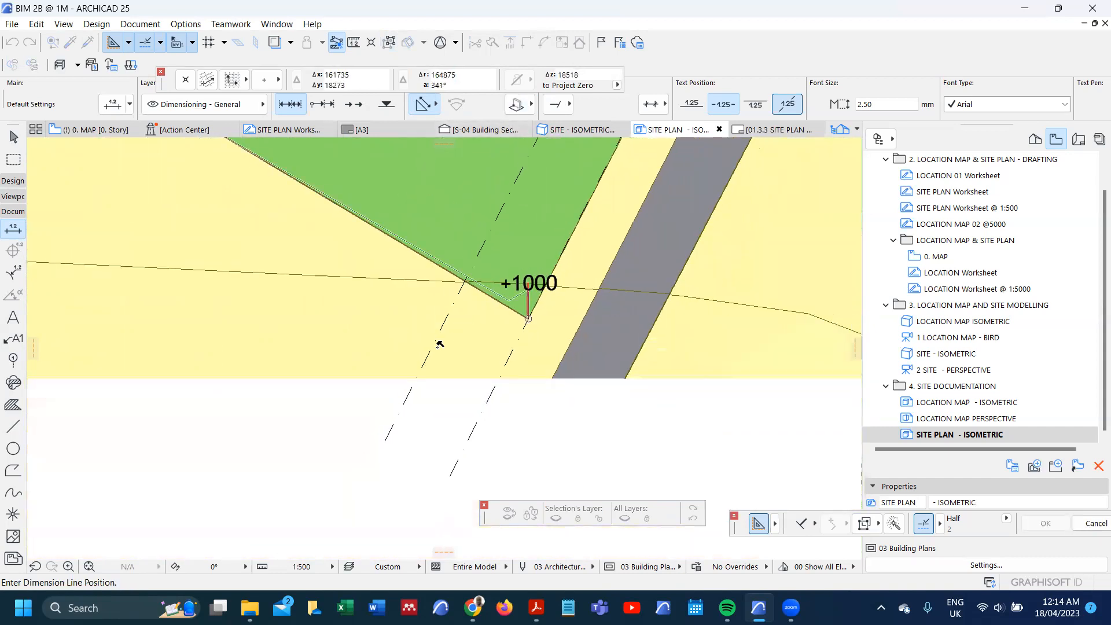
pyautogui.scroll(-5, 449, 346)
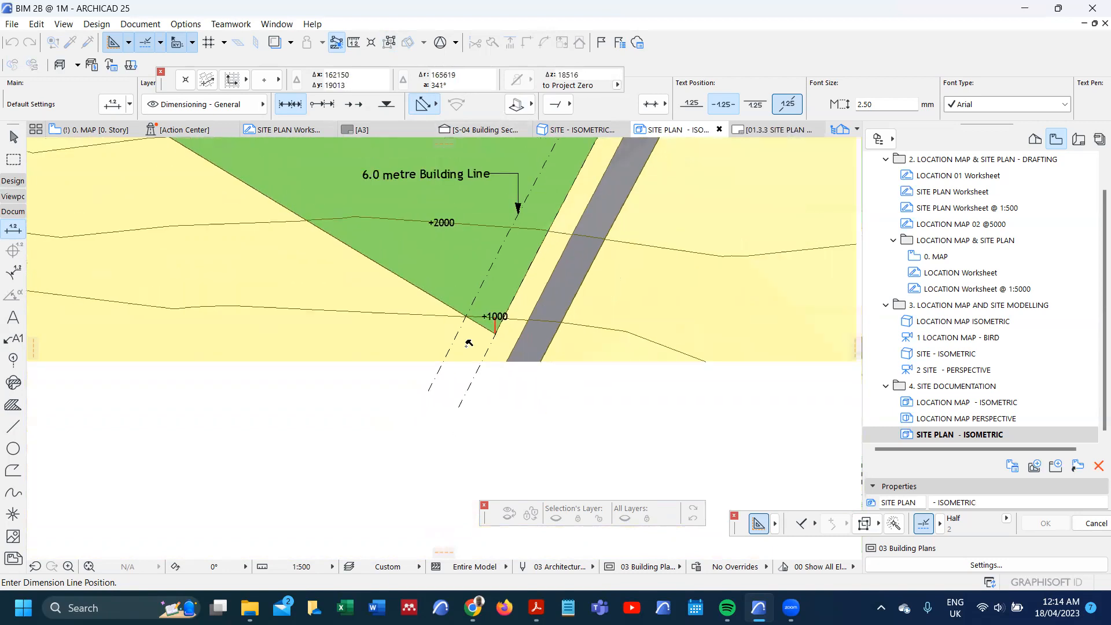
pyautogui.scroll(-2, 456, 330)
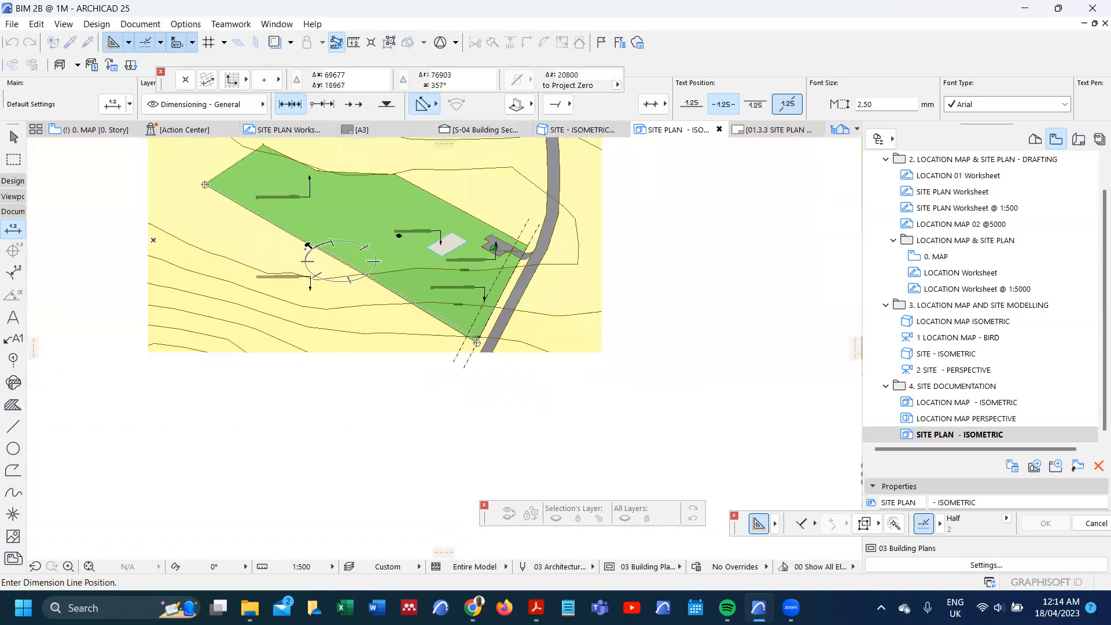
pyautogui.click(296, 284)
# Step: Move the boundary dimension line to just inside the green site, parallel to the long lower boundary
pyautogui.scroll(4, 296, 284)
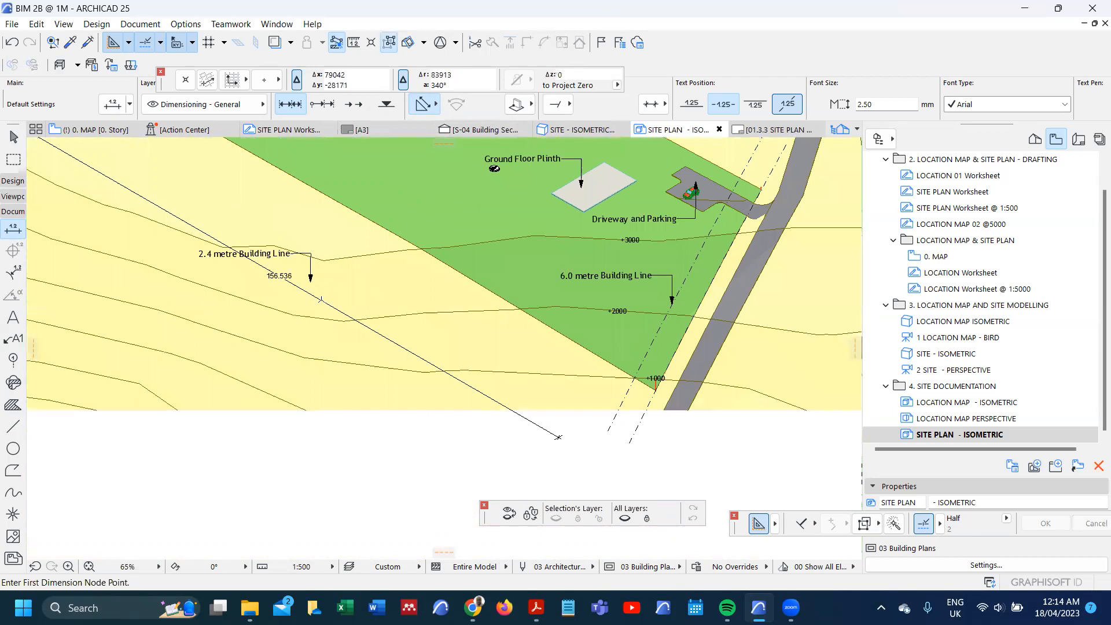
pyautogui.rightClick(321, 299)
pyautogui.press('Escape')
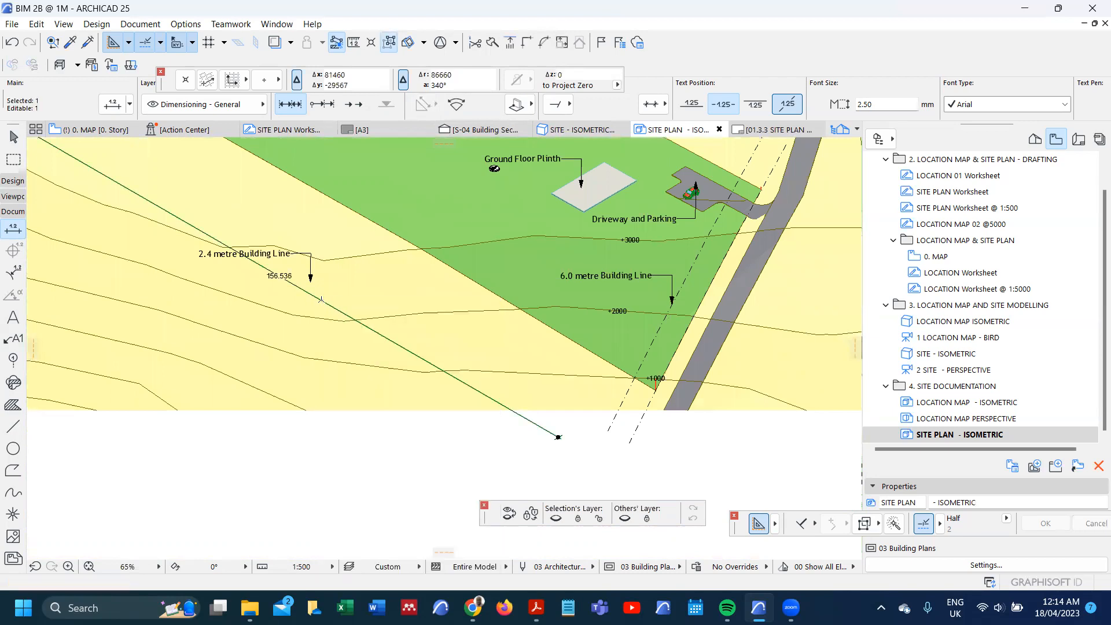
pyautogui.click(379, 217)
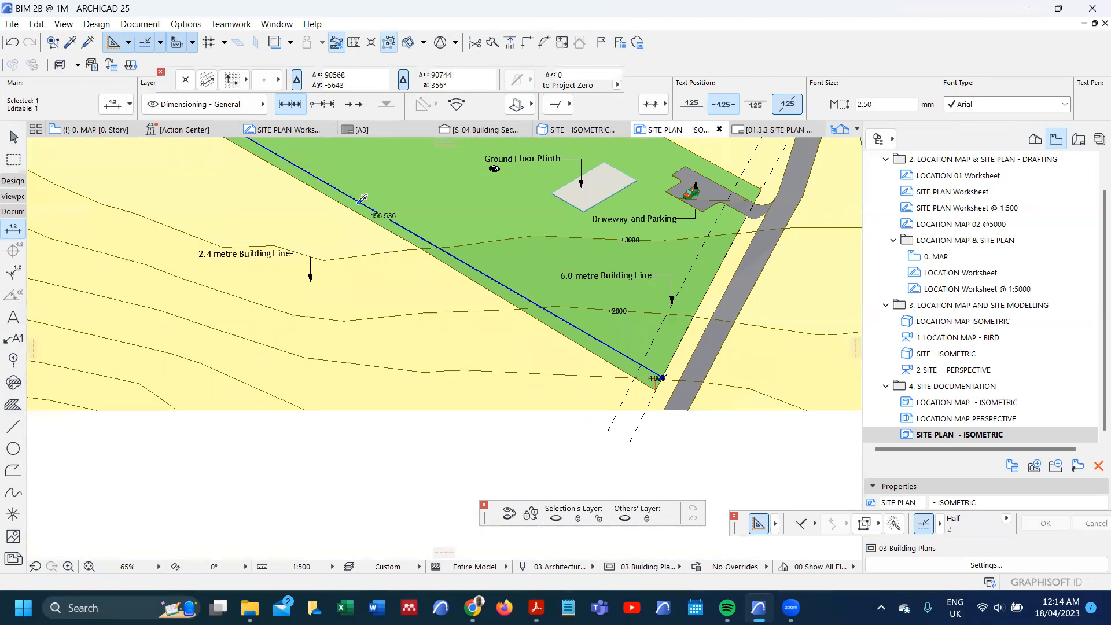
pyautogui.scroll(-3, 365, 227)
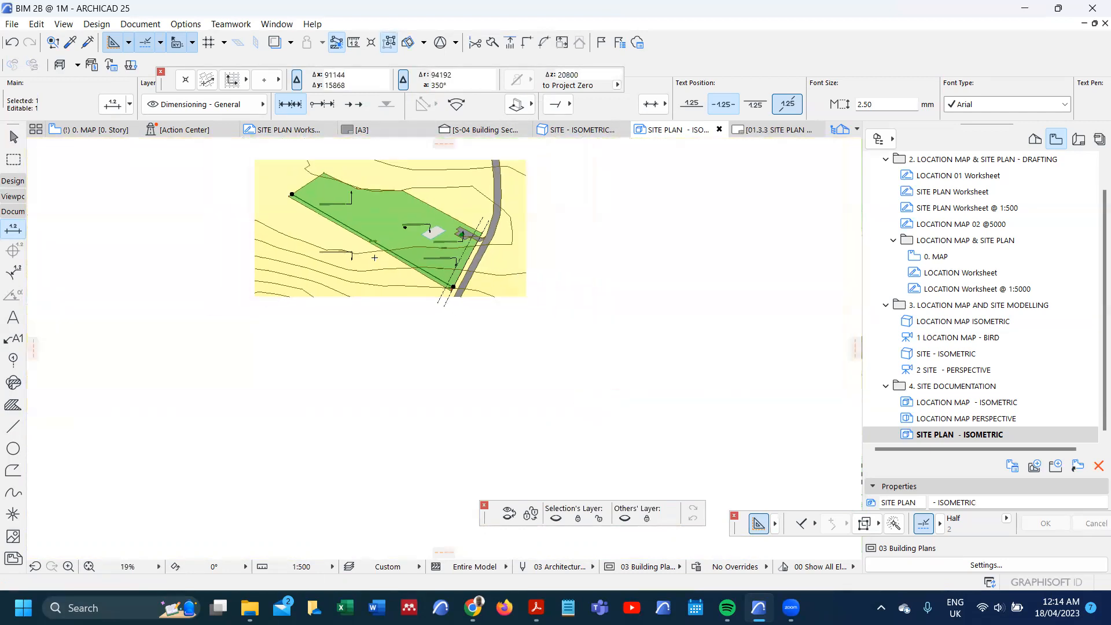
# Step: Start a linear dimension across the green site, using the posts at its uppermost corner and its lowest corner beside the road as nodes
pyautogui.scroll(1, 316, 181)
pyautogui.scroll(15, 317, 181)
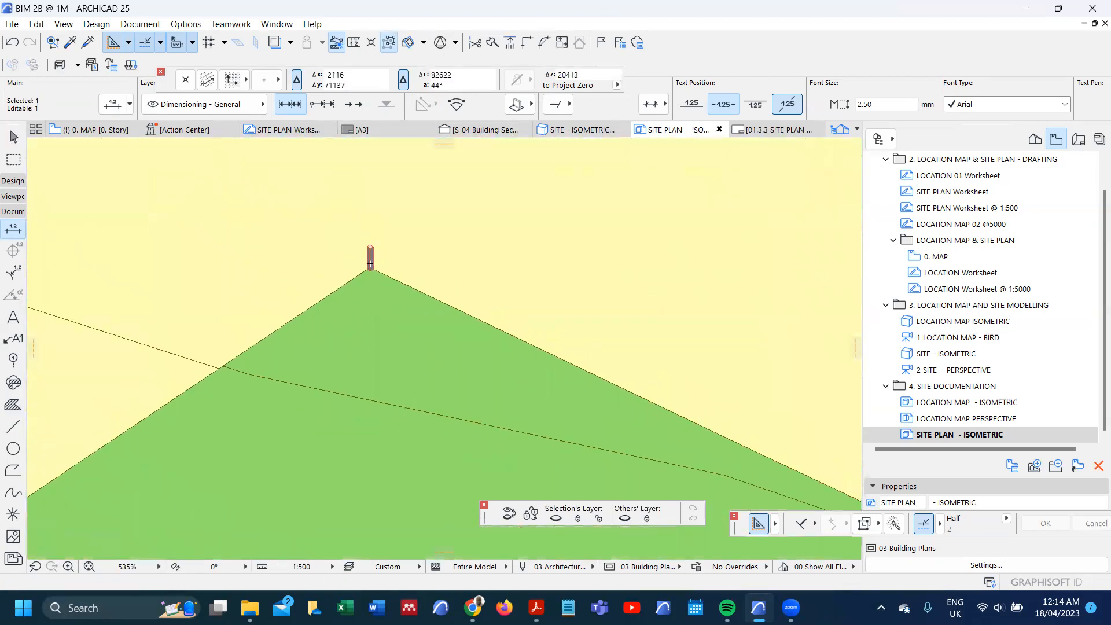
pyautogui.press('Escape')
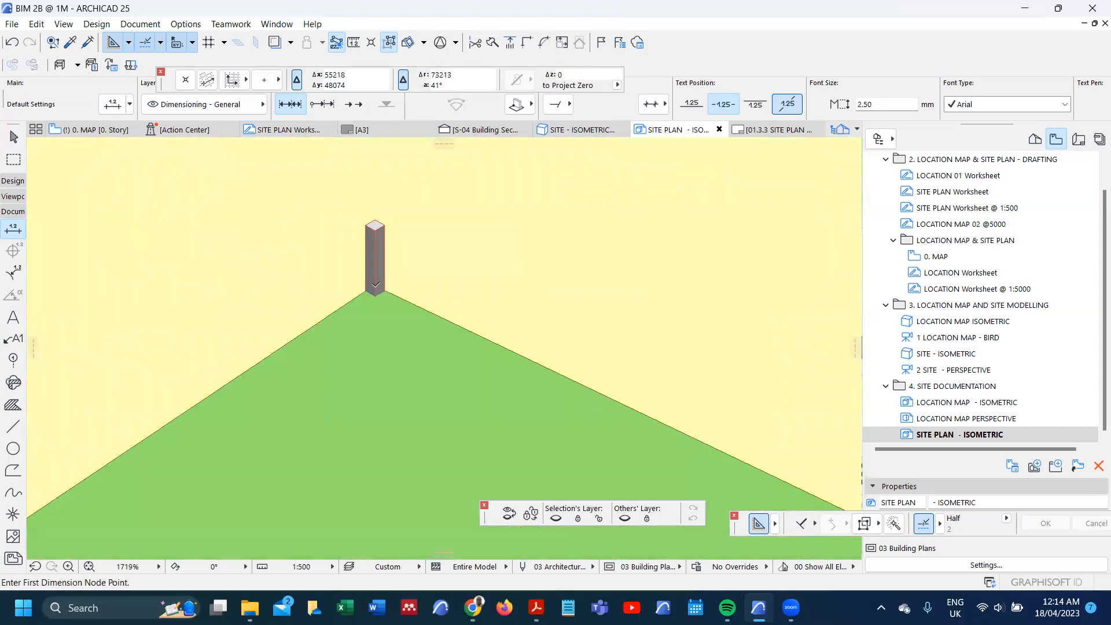
pyautogui.click(375, 283)
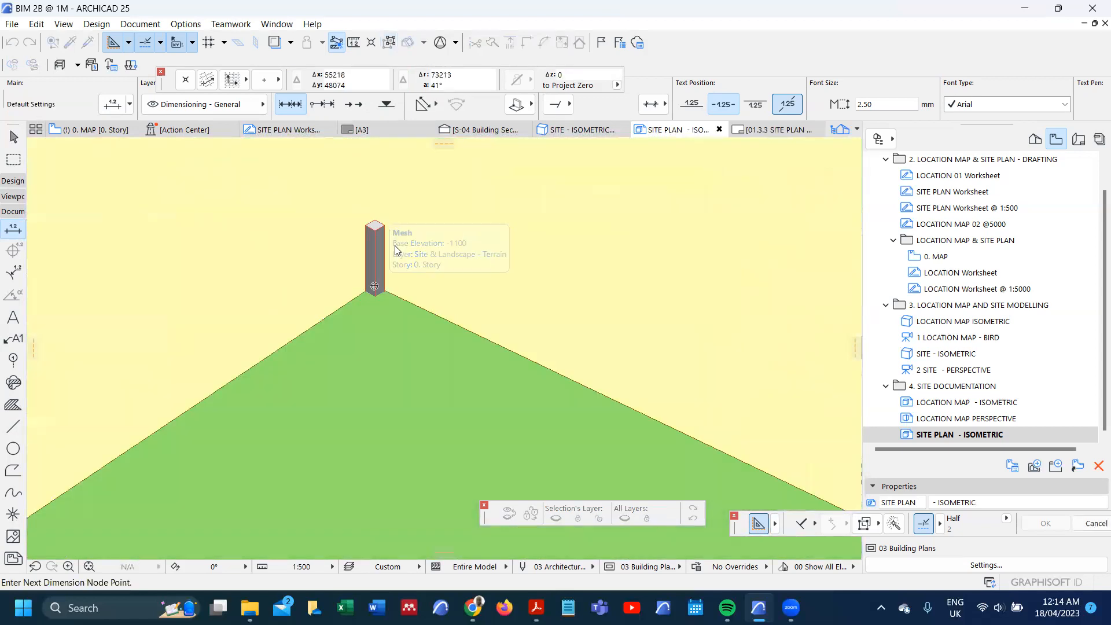
pyautogui.scroll(-8, 379, 260)
pyautogui.scroll(-3, 486, 298)
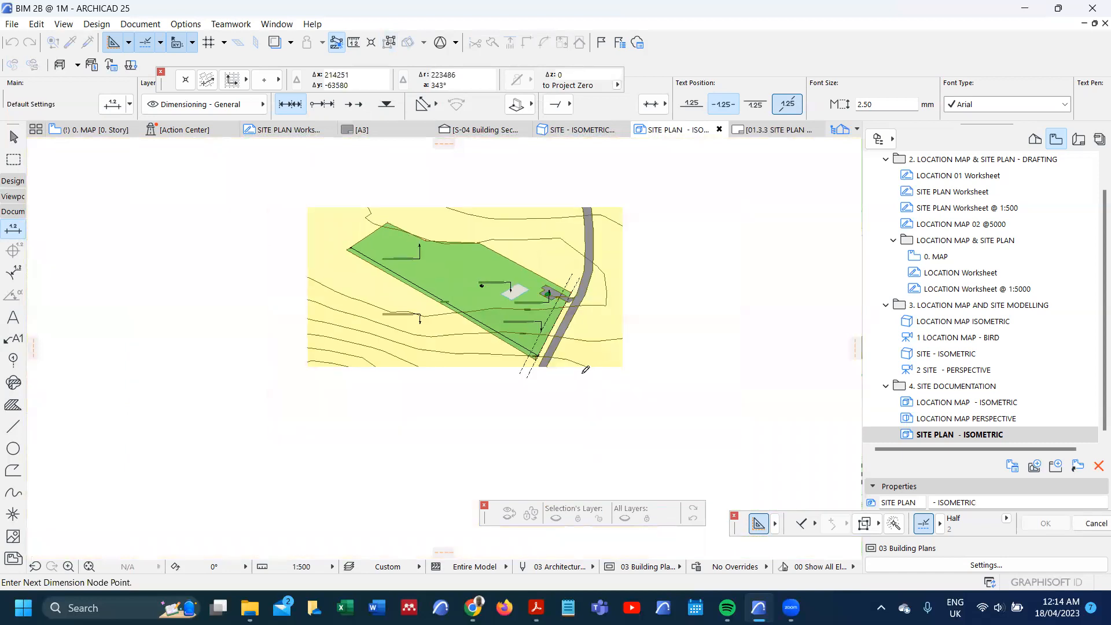
pyautogui.scroll(15, 365, 313)
pyautogui.scroll(5, 365, 313)
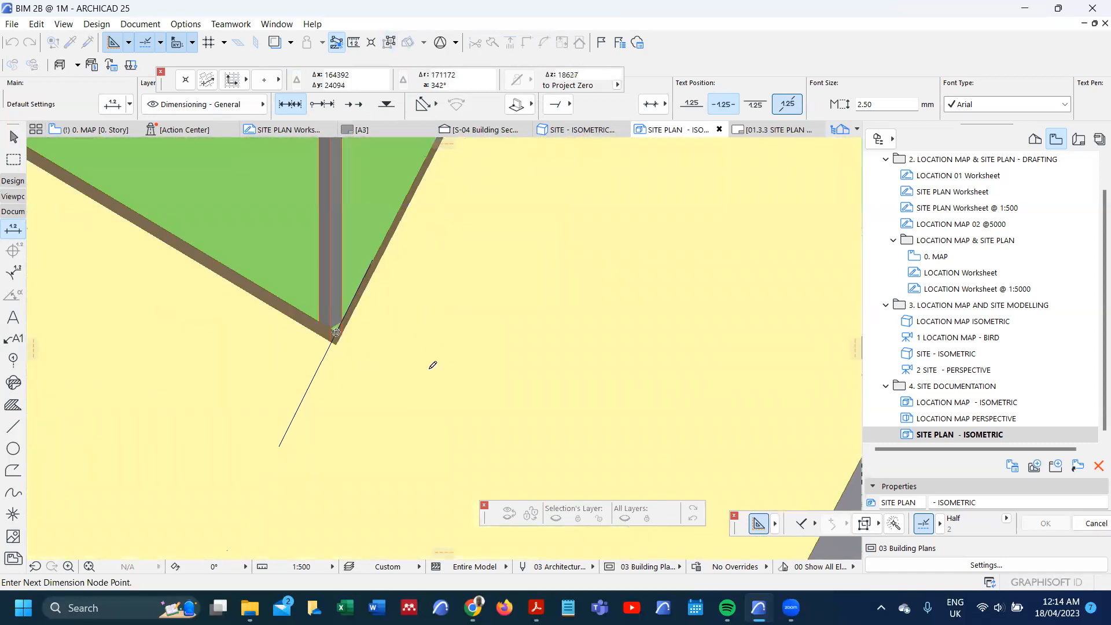
pyautogui.scroll(-10, 345, 313)
pyautogui.scroll(1, 346, 297)
pyautogui.doubleClick(331, 325)
# Step: Switch the new dimension to a vertical plane and place its line within the green site, between the upper Building Line and plinth labels
pyautogui.click(518, 104)
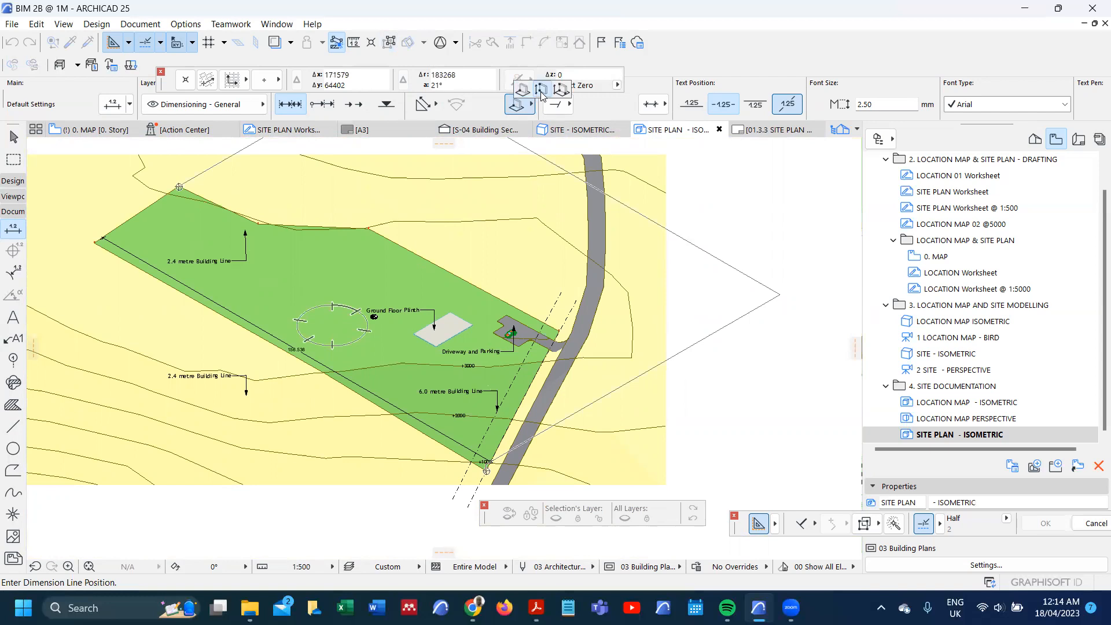
pyautogui.click(540, 91)
pyautogui.scroll(4, 296, 305)
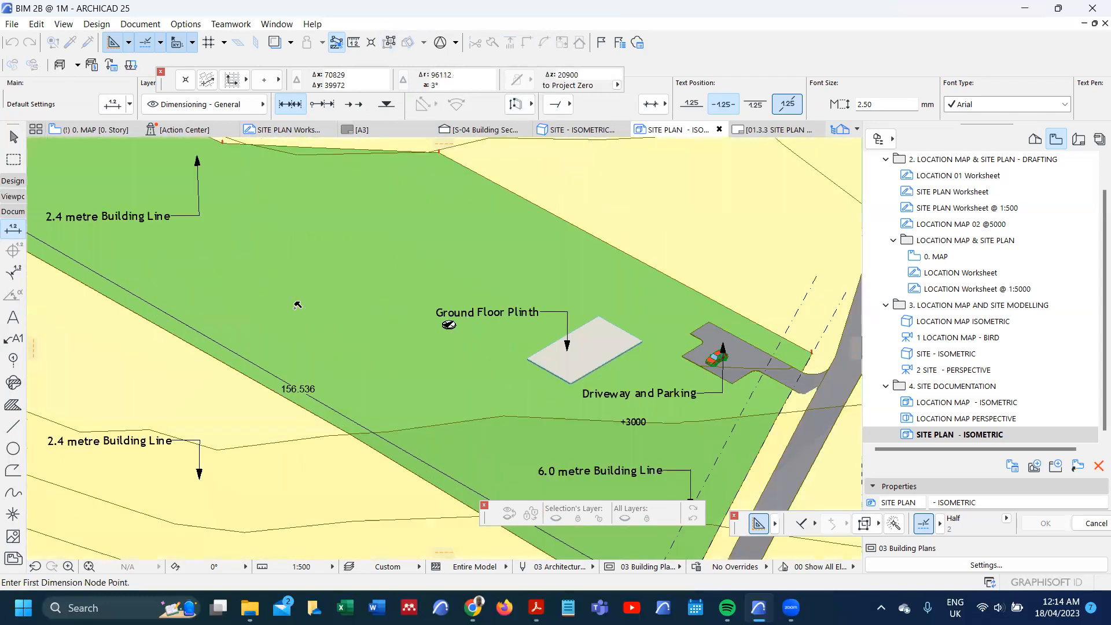
pyautogui.scroll(5, 302, 265)
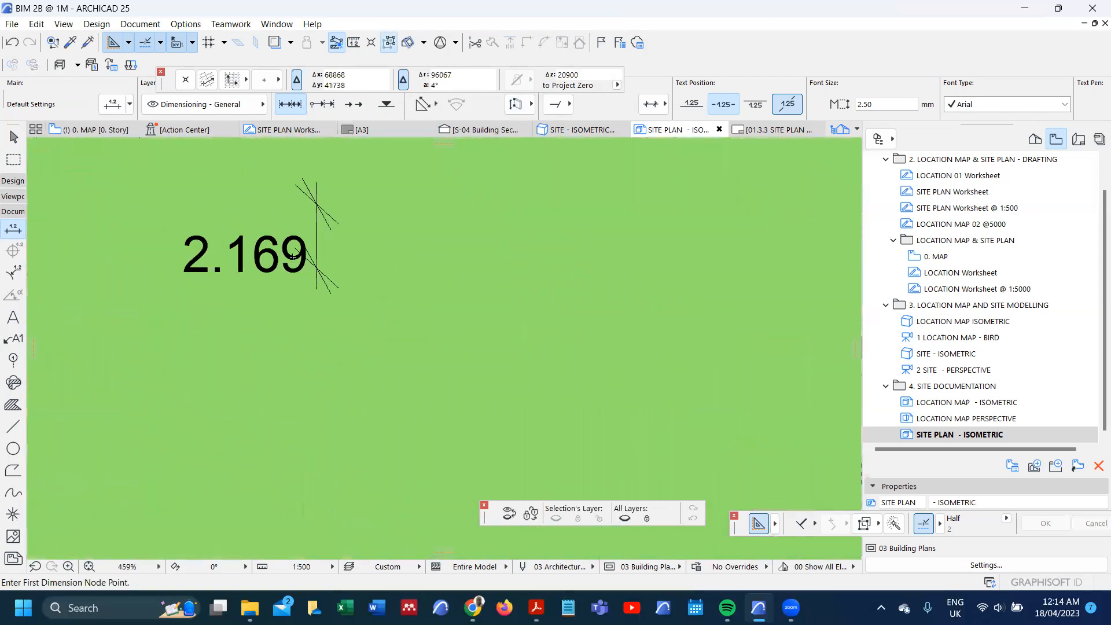
# Step: Select the height dimension between the two corner posts and change its witness lines to the dynamic type
pyautogui.rightClick(315, 218)
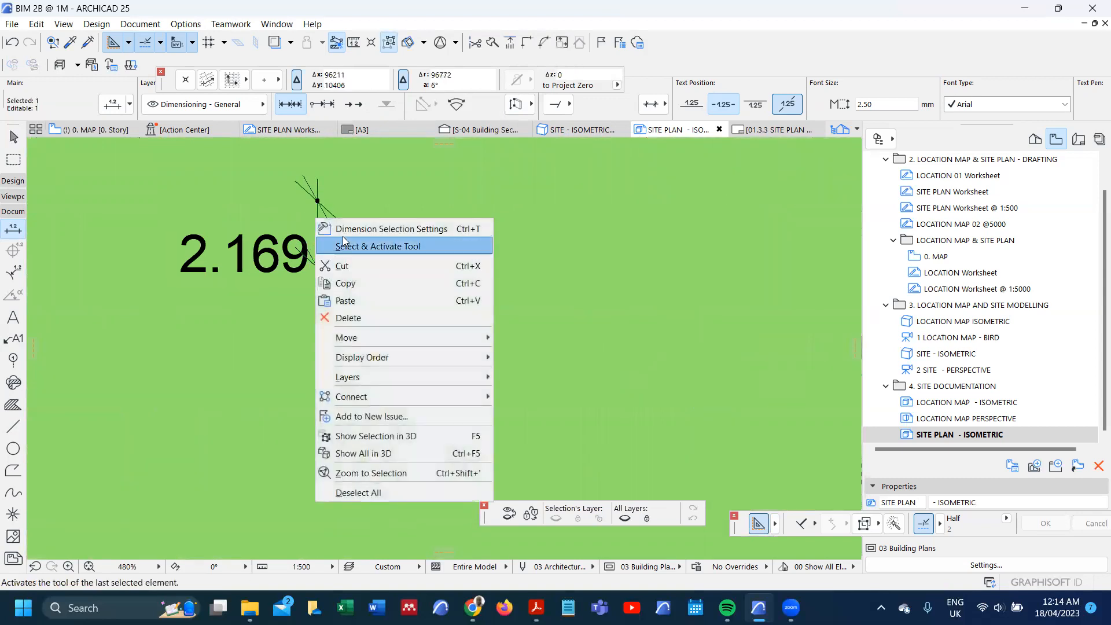
pyautogui.click(293, 342)
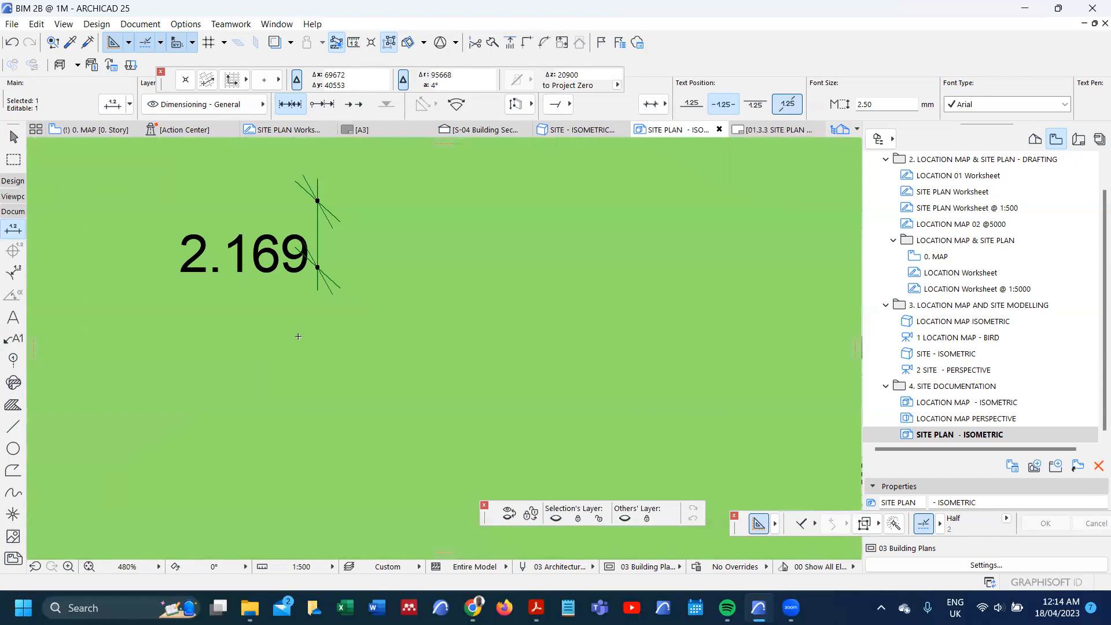
pyautogui.hotkey('ctrl', 't')
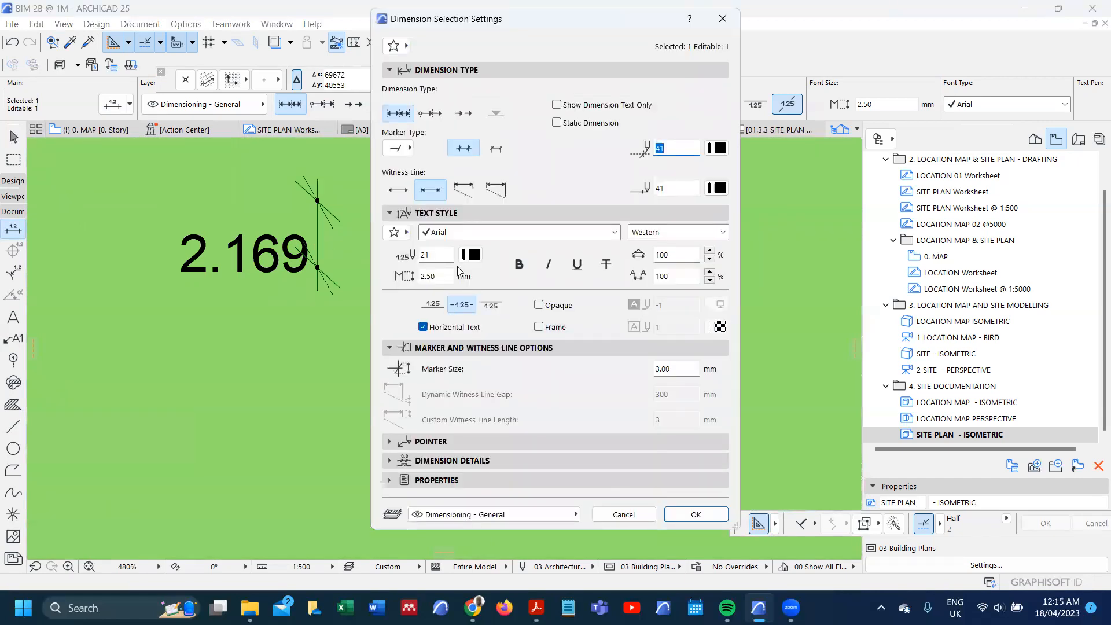
pyautogui.click(496, 191)
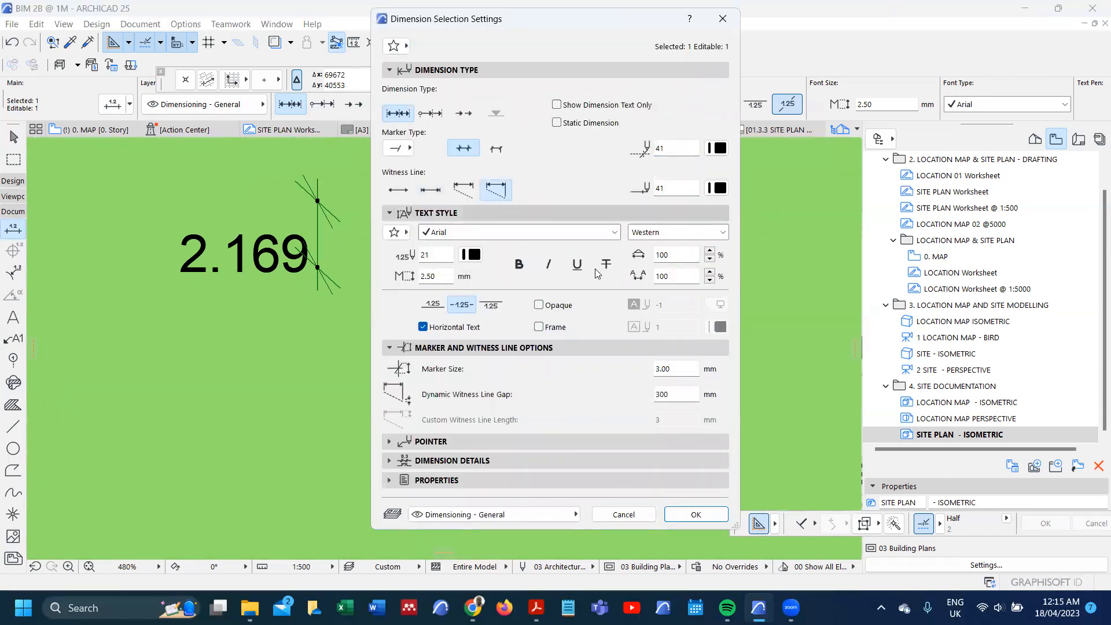
pyautogui.click(701, 513)
pyautogui.scroll(-10, 376, 271)
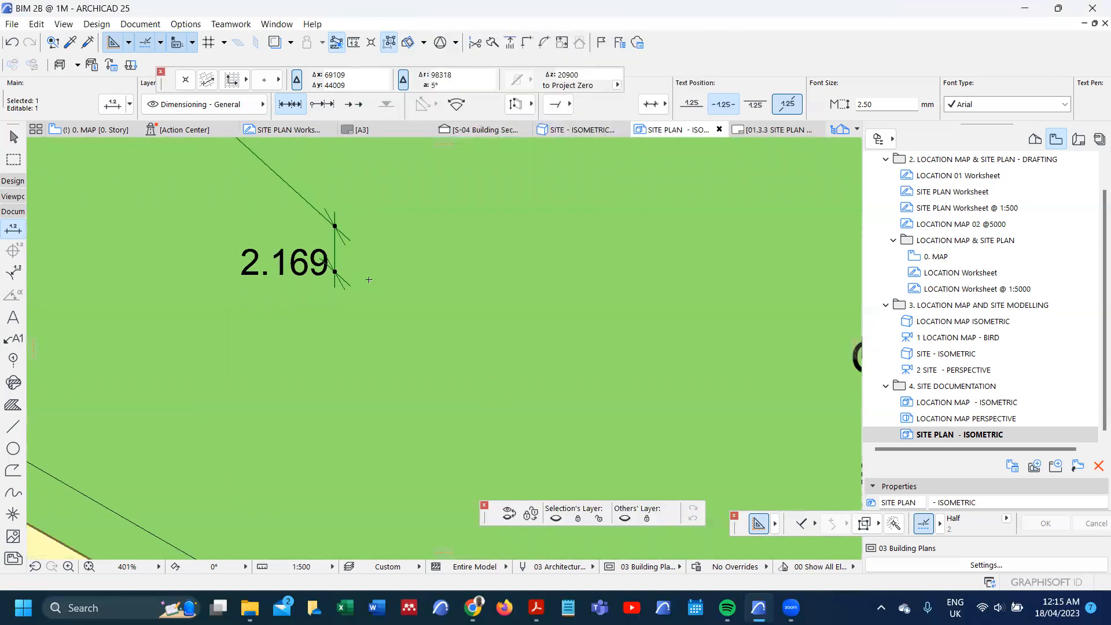
# Step: Set the height dimension's dynamic witness line gap to 0 mm
pyautogui.scroll(4, 364, 291)
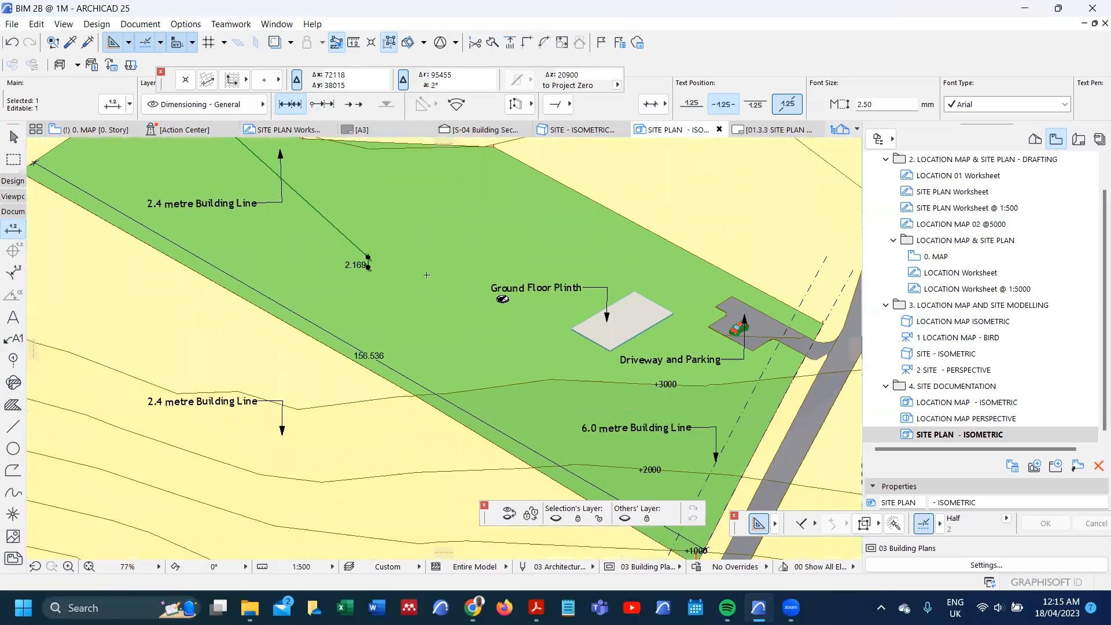
pyautogui.hotkey('ctrl', 't')
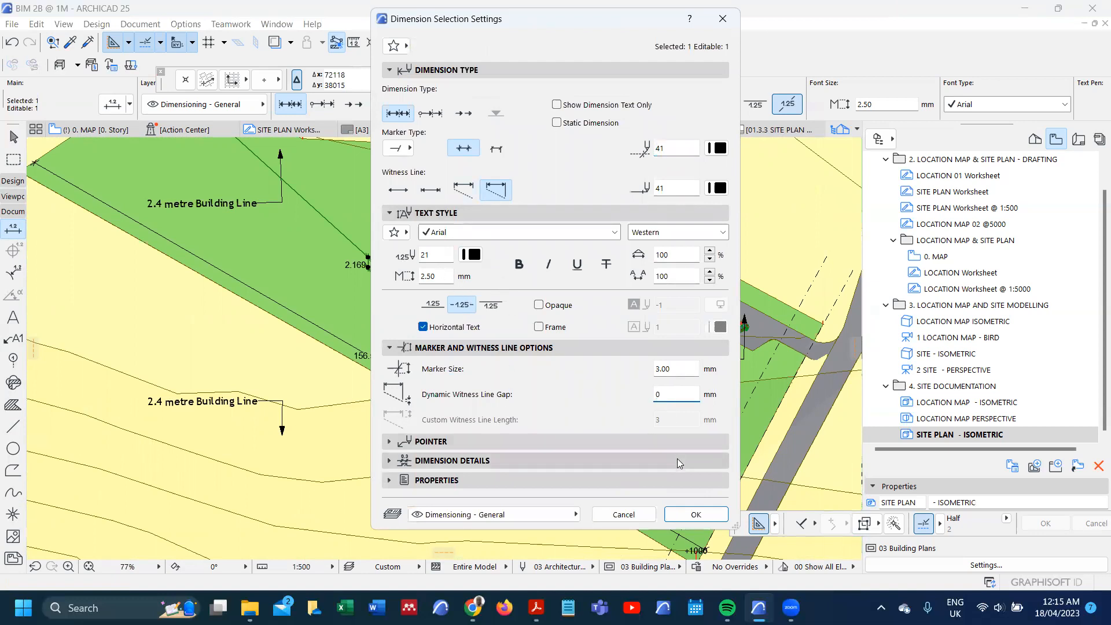
pyautogui.click(694, 514)
pyautogui.press('Escape')
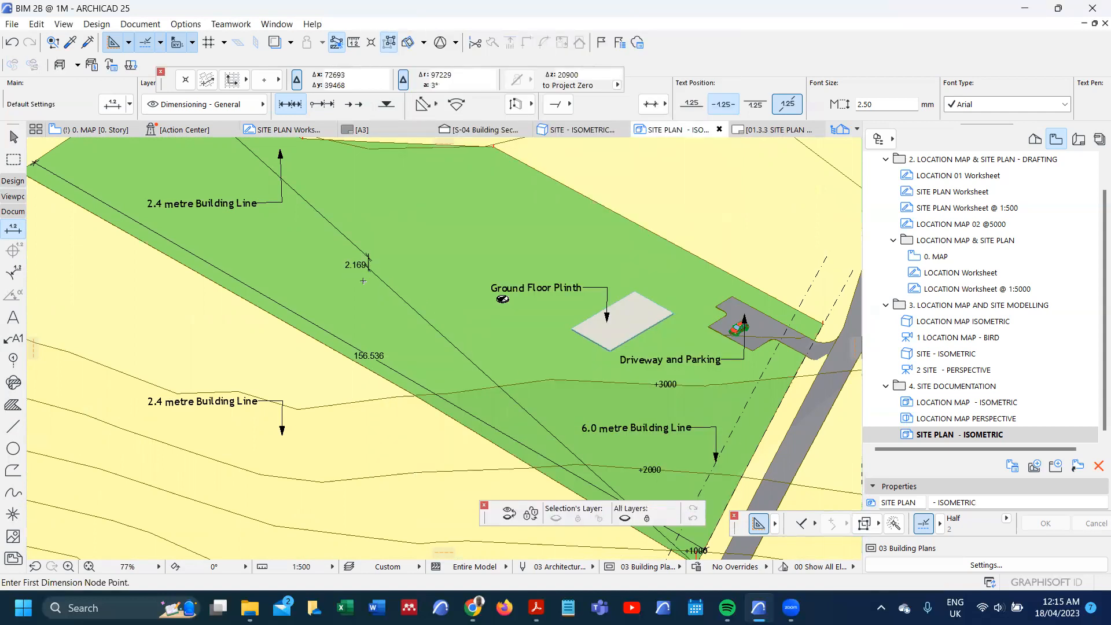
# Step: Check the annotated site drawing and redefine the SITE PLAN - ISOMETRIC view with the current window settings
pyautogui.scroll(-4, 450, 310)
pyautogui.scroll(8, 323, 260)
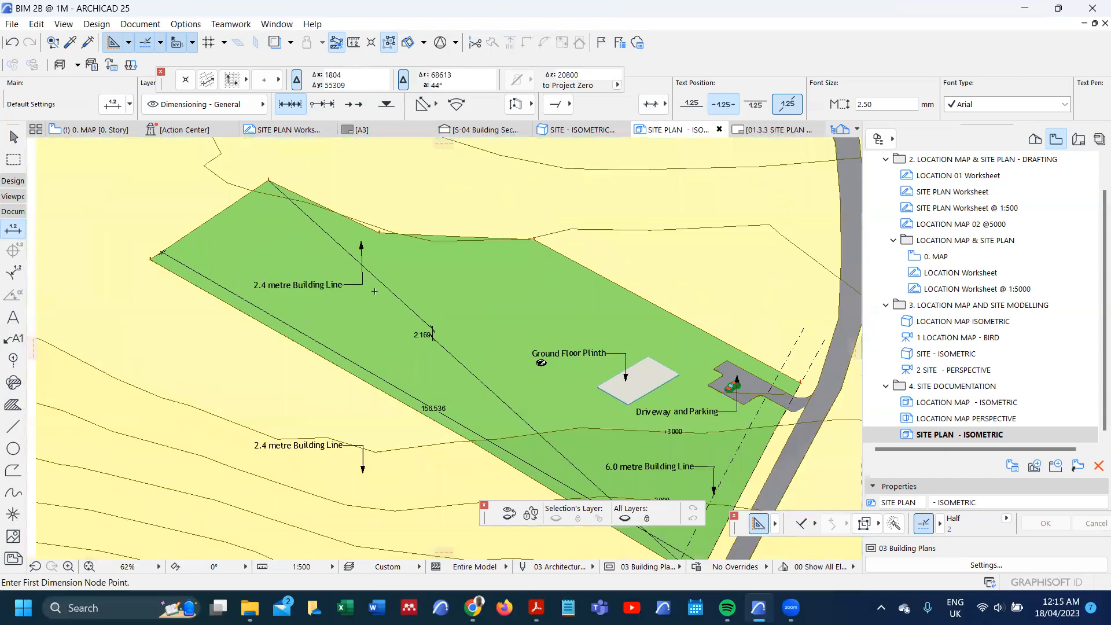
pyautogui.scroll(-2, 408, 295)
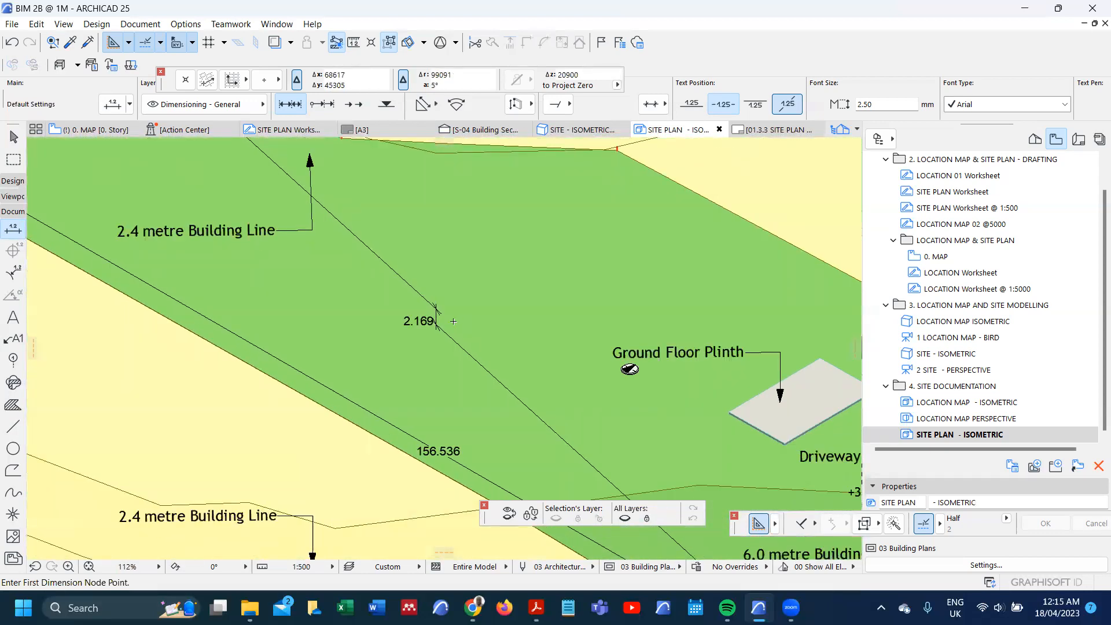
pyautogui.scroll(-5, 453, 321)
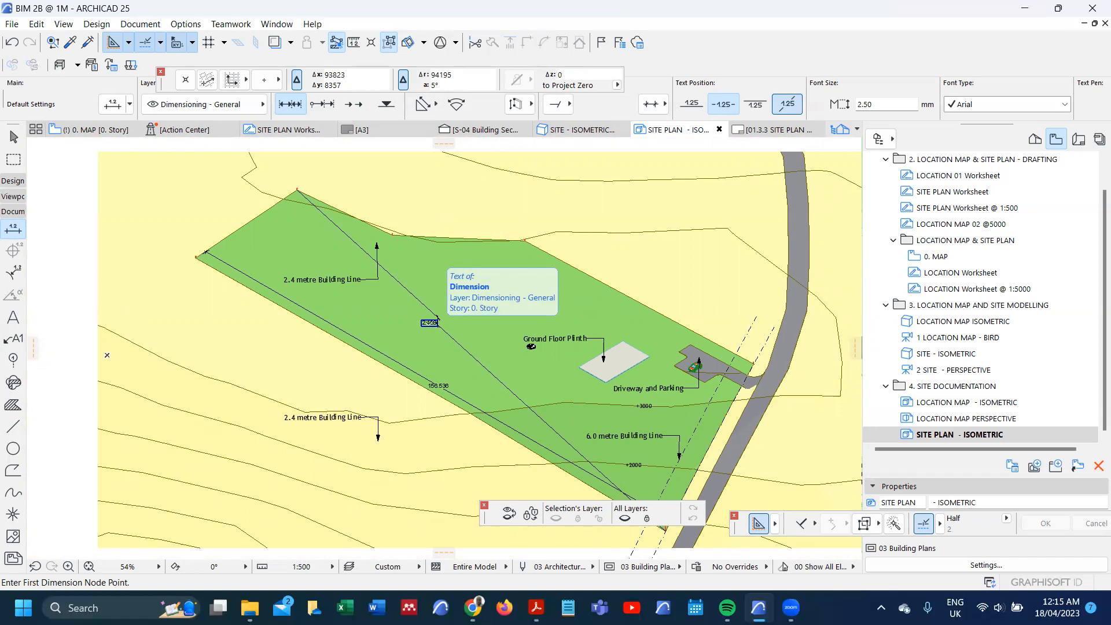
pyautogui.scroll(-3, 382, 298)
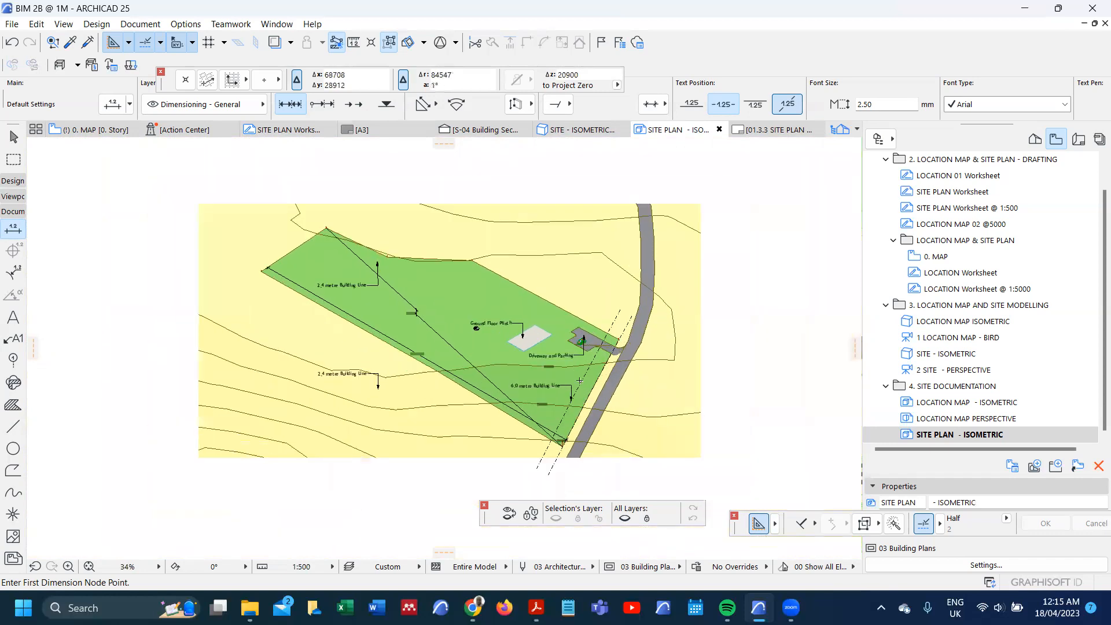
pyautogui.scroll(2, 440, 383)
pyautogui.rightClick(966, 439)
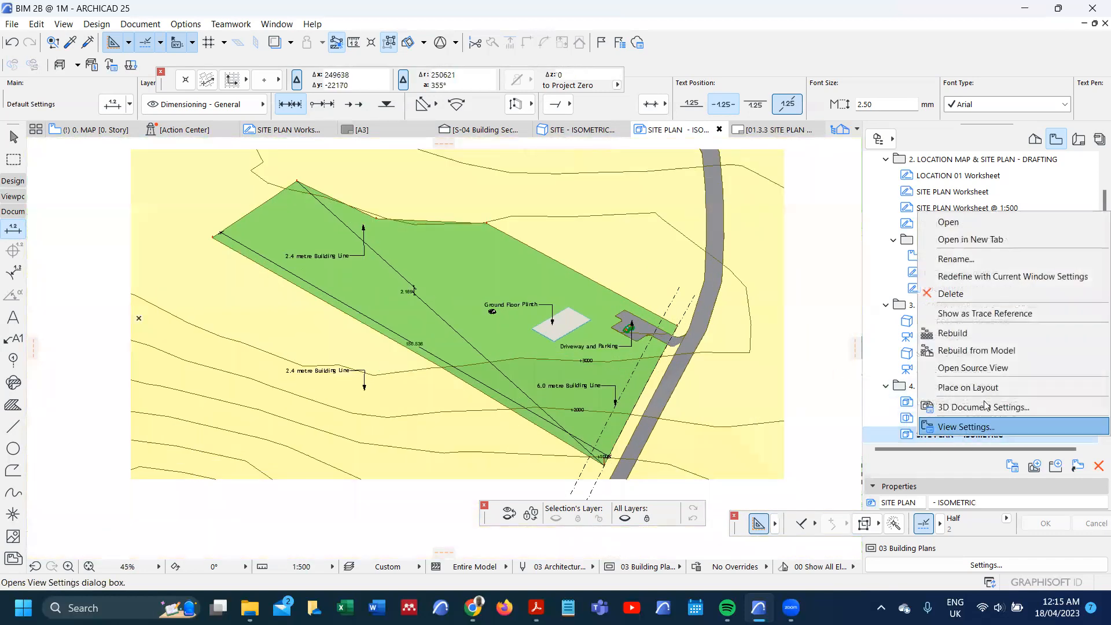
pyautogui.click(1016, 278)
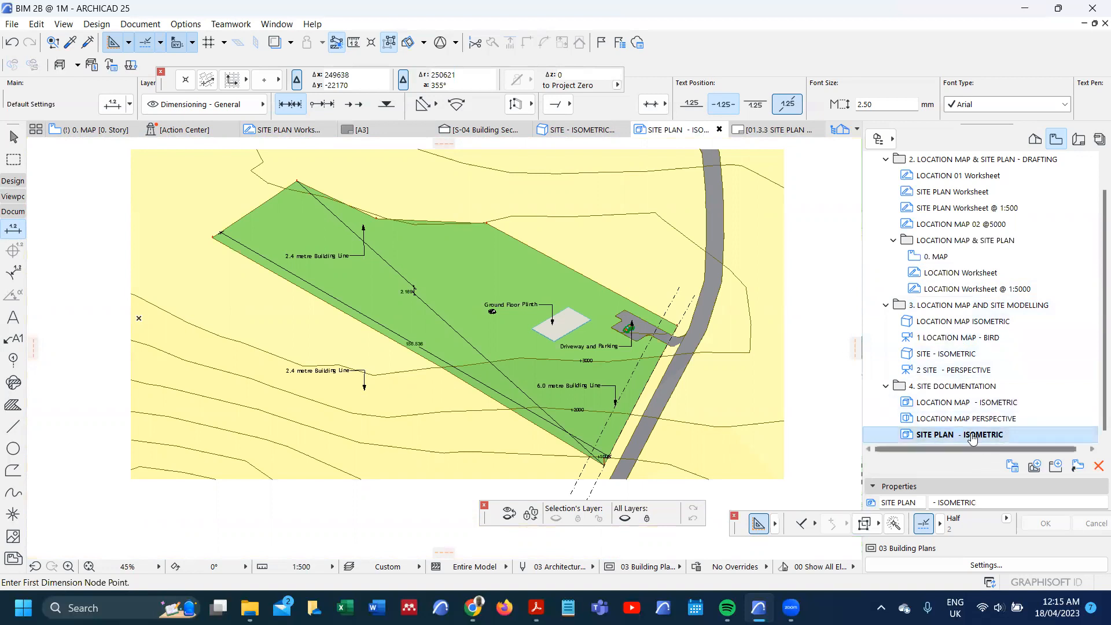
# Step: Open the SITE - ISOMETRIC 3D view and try to add a cutting plane to the terrain from above
pyautogui.doubleClick(957, 357)
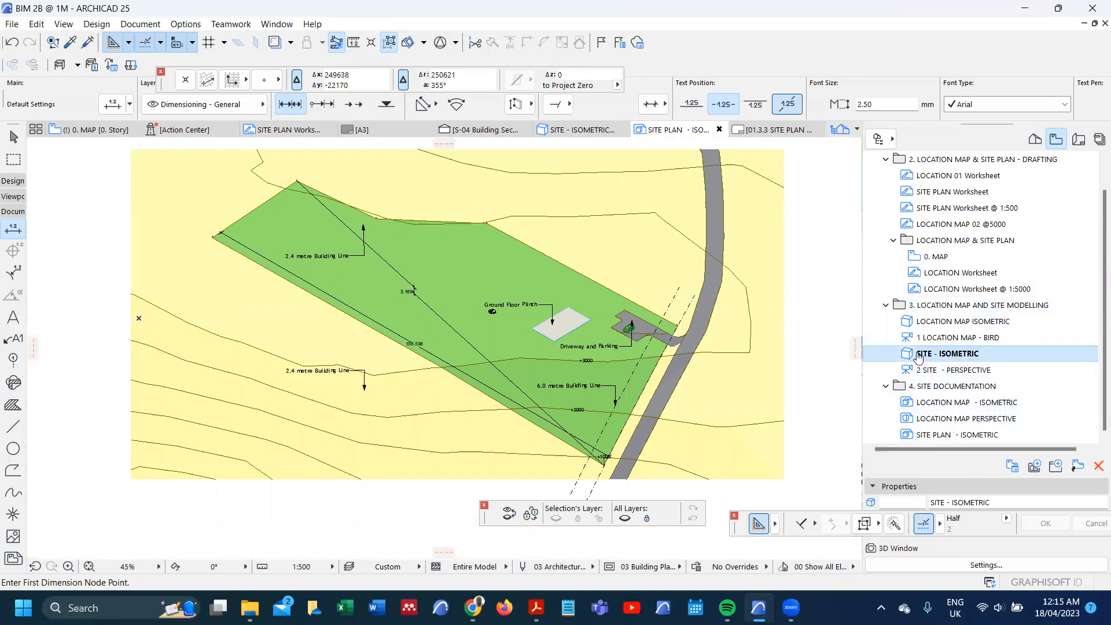
pyautogui.scroll(-5, 513, 294)
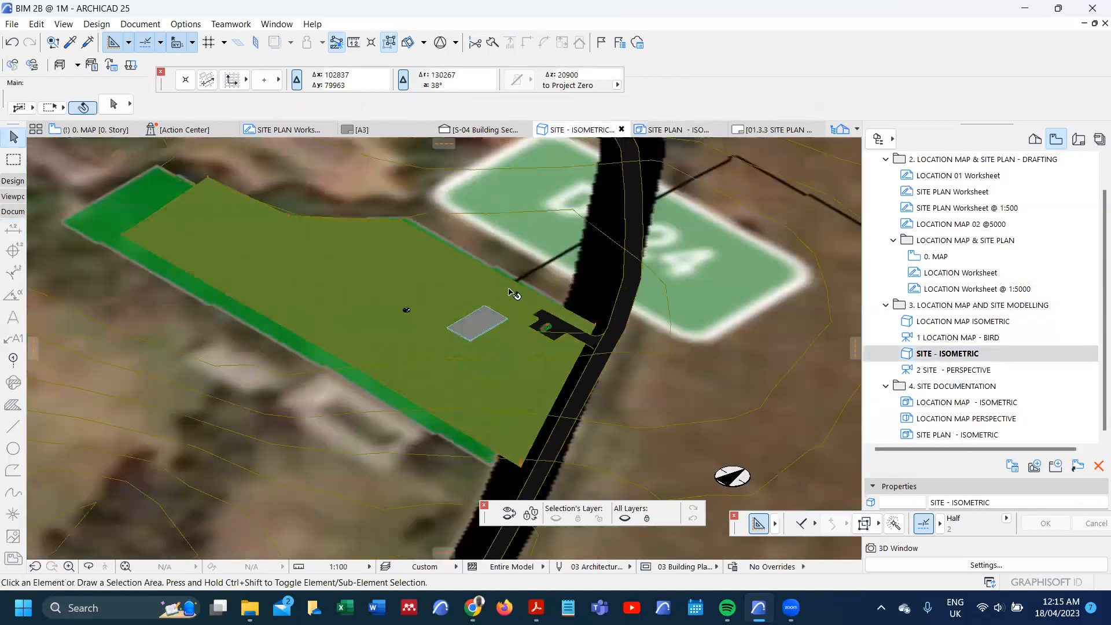
pyautogui.scroll(-3, 513, 295)
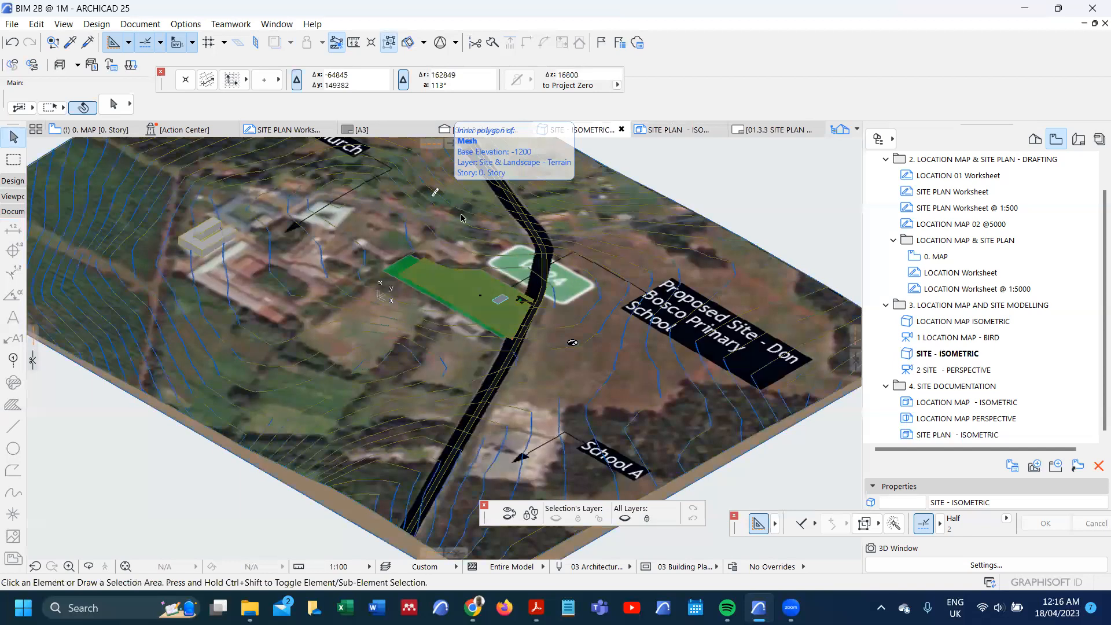
pyautogui.moveTo(453, 148); pyautogui.dragTo(445, 266)
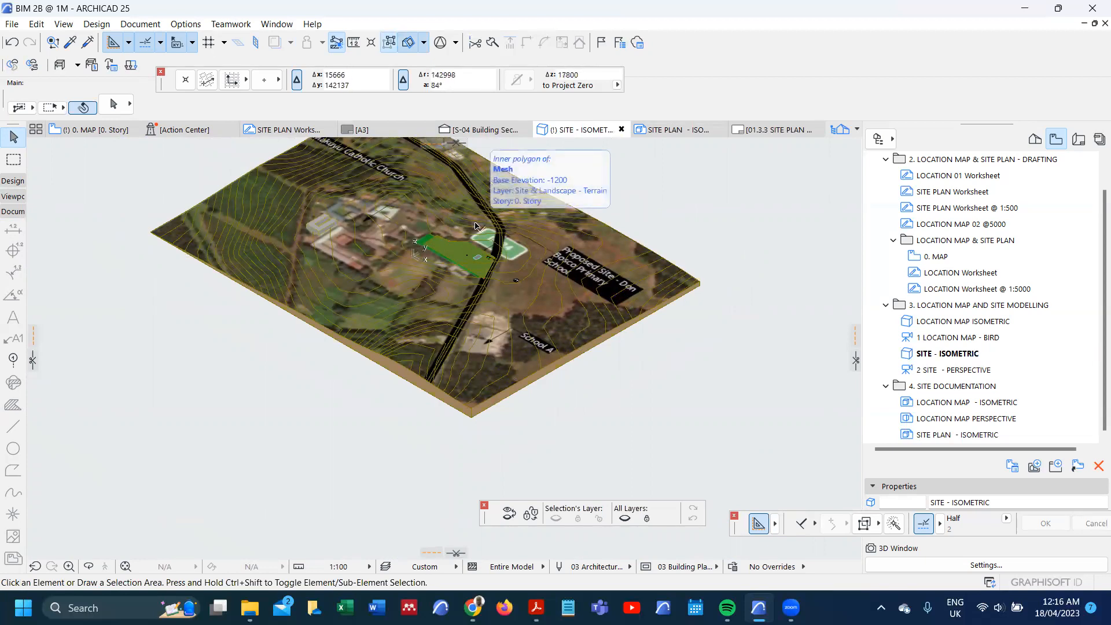
# Step: Set the 3D view's parallel projection to Side view
pyautogui.hotkey('ctrl', 'shift', 'F3')
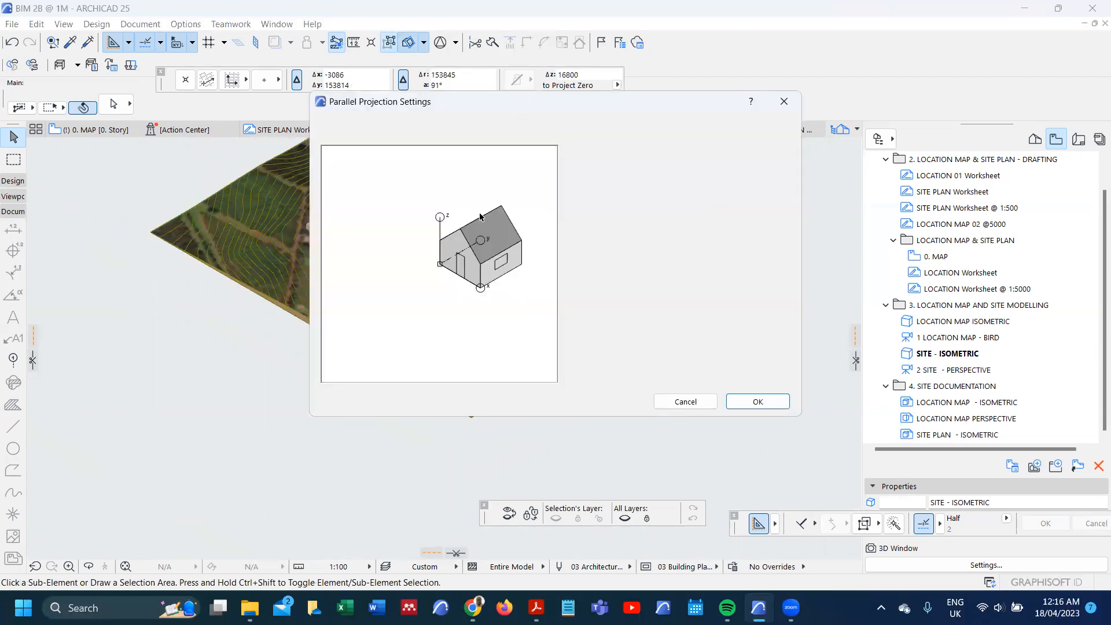
pyautogui.click(585, 169)
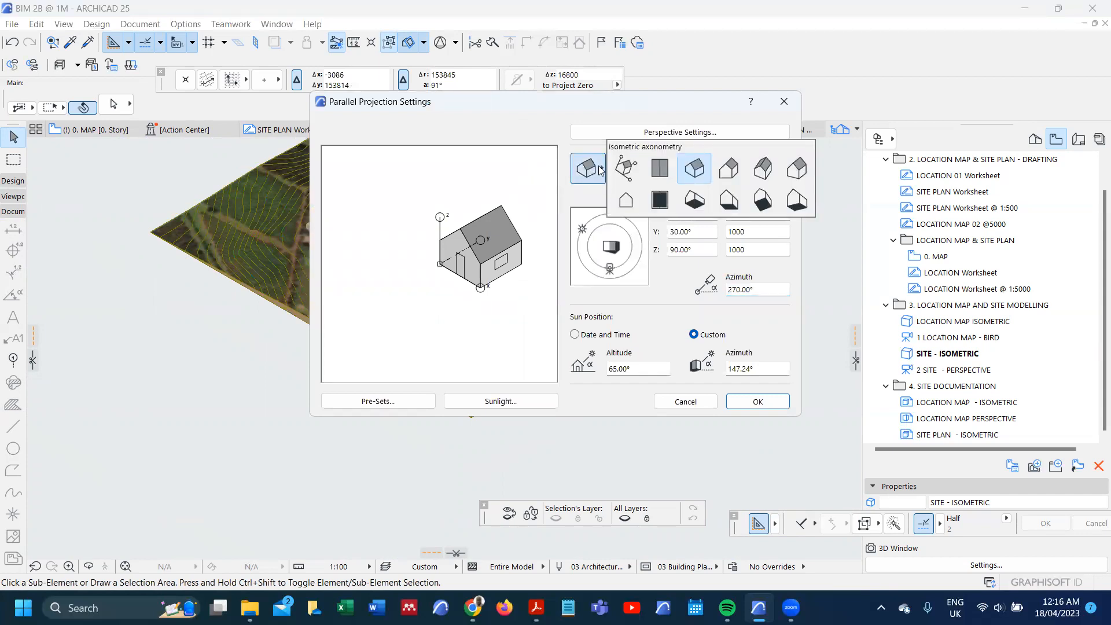
pyautogui.click(626, 201)
pyautogui.click(766, 404)
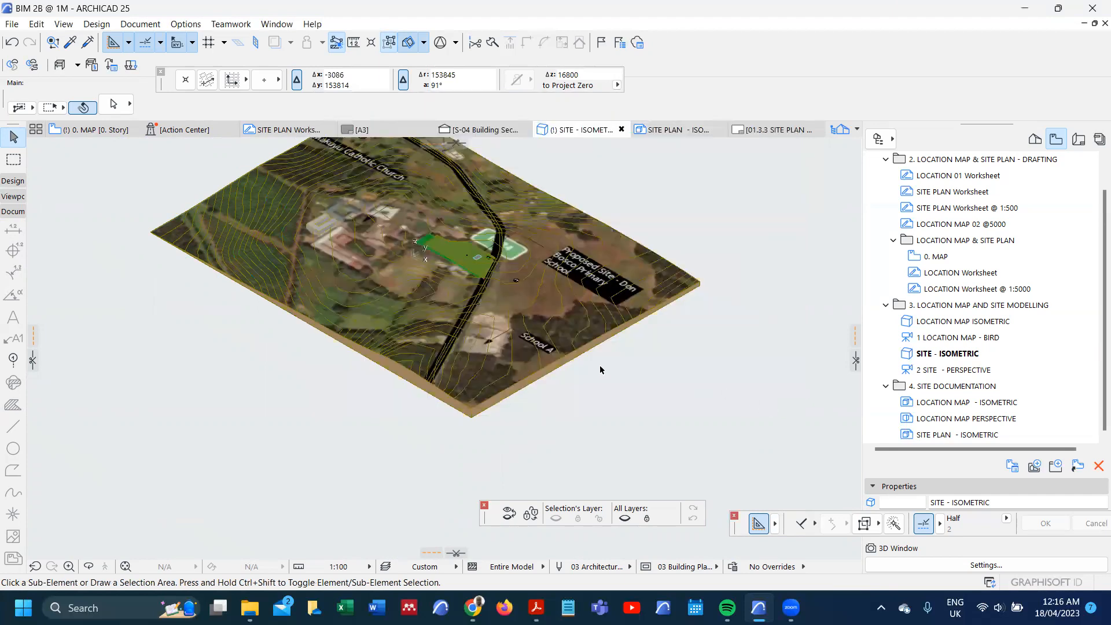
pyautogui.scroll(7, 417, 246)
pyautogui.scroll(-9, 417, 246)
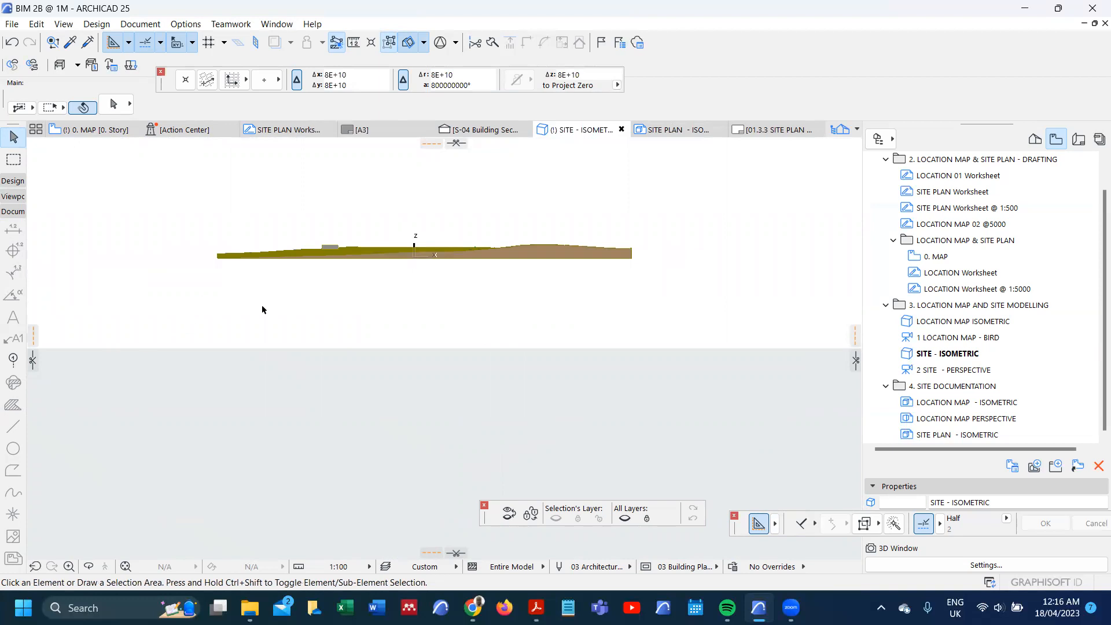
# Step: Set the 3D view's parallel projection to Top view
pyautogui.hotkey('ctrl', 'shift')
pyautogui.hotkey('ctrl', 'shift', 'F3')
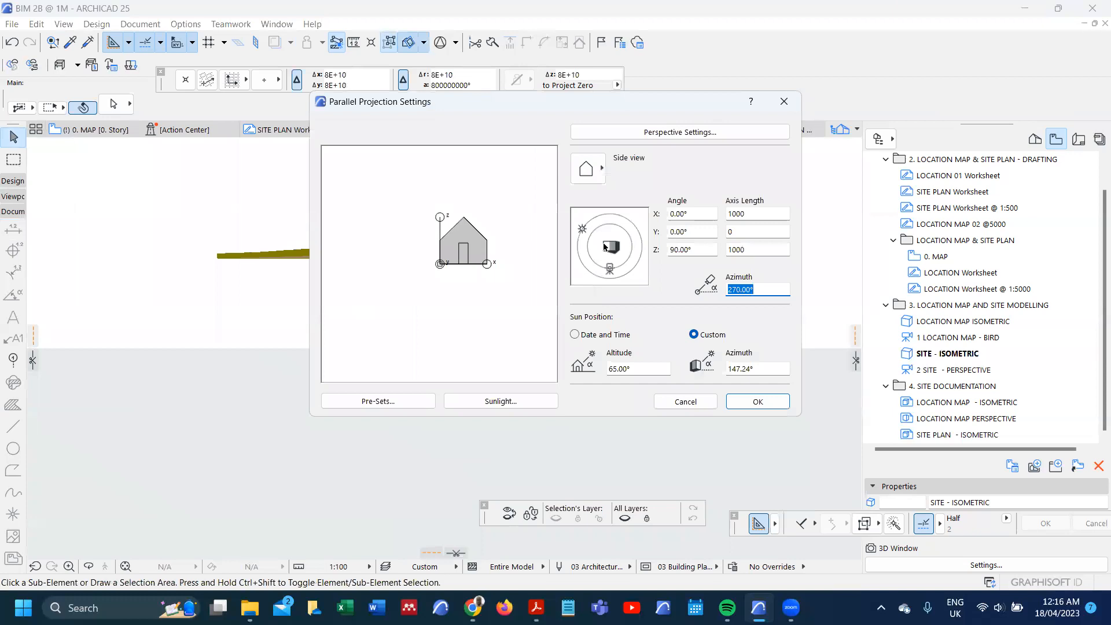
pyautogui.click(587, 169)
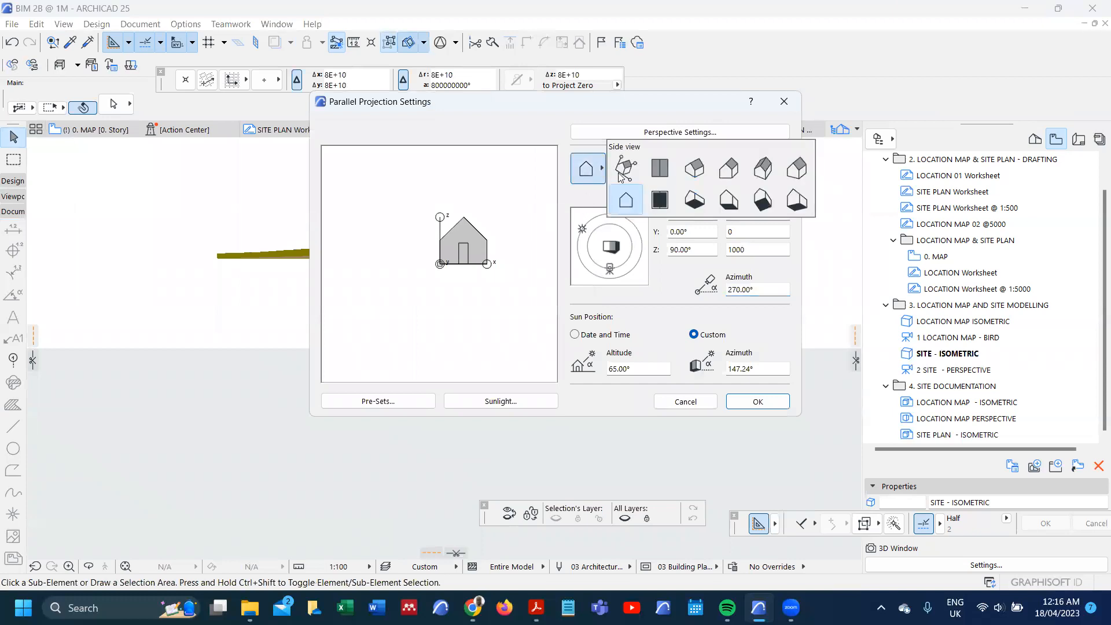
pyautogui.click(658, 176)
pyautogui.click(758, 401)
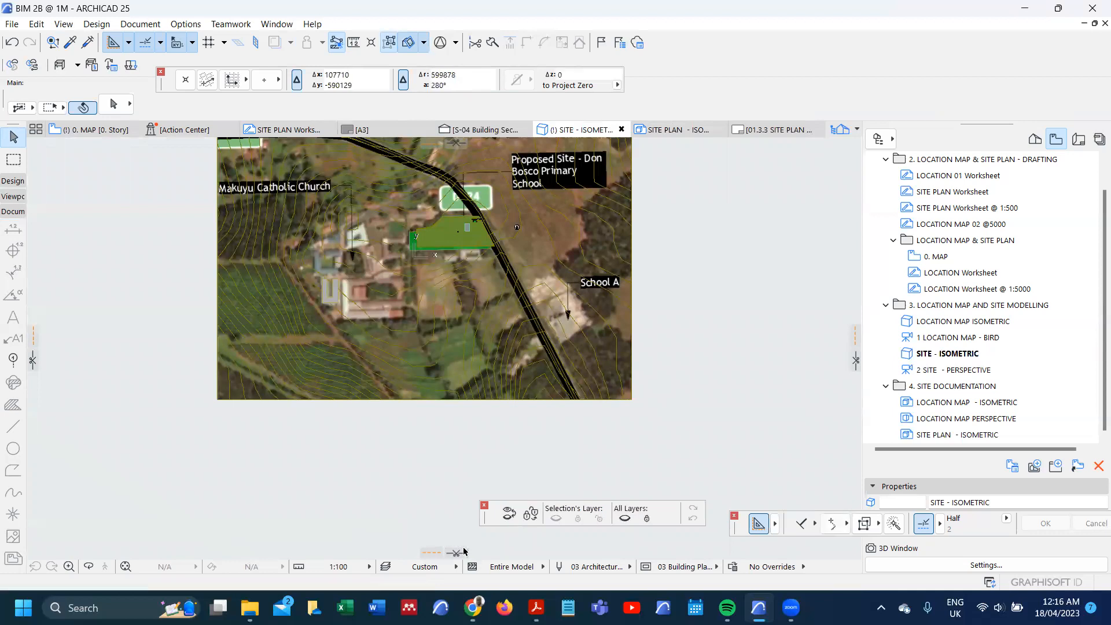
# Step: Place and finalize a cutting plane across the terrain near the lower boundary of the green site, seen from above
pyautogui.click(456, 553)
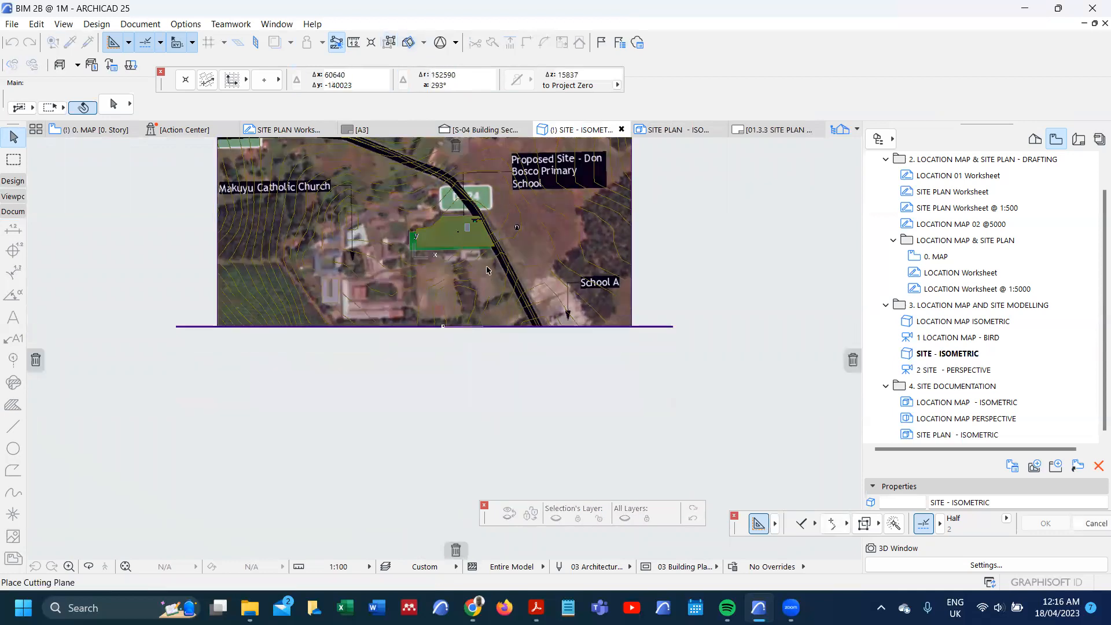
pyautogui.scroll(4, 489, 240)
pyautogui.scroll(3, 490, 241)
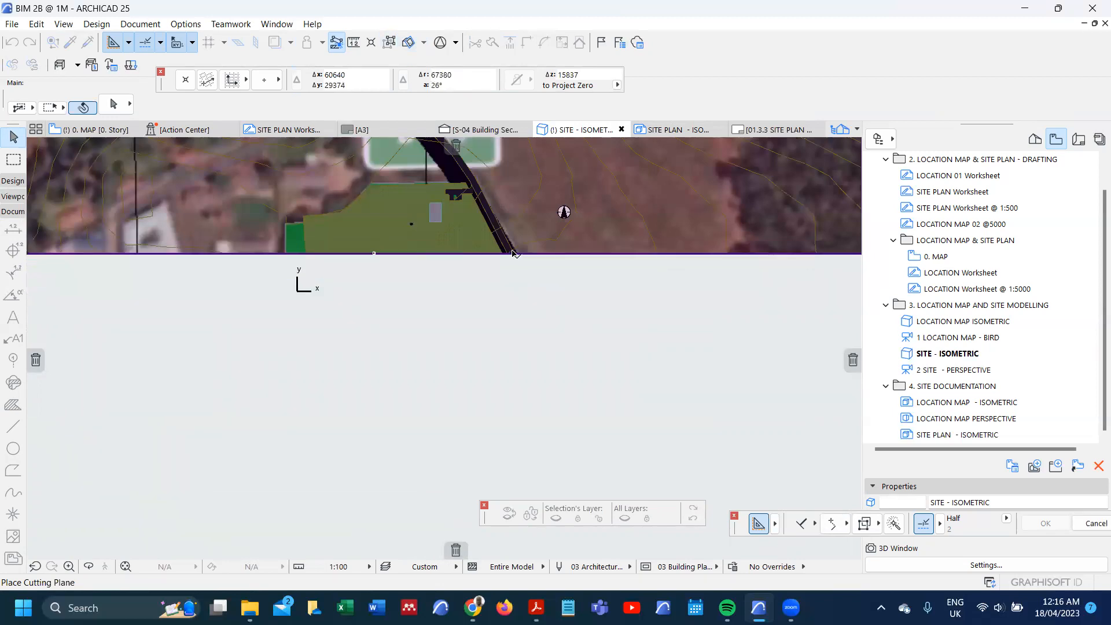
pyautogui.click(516, 245)
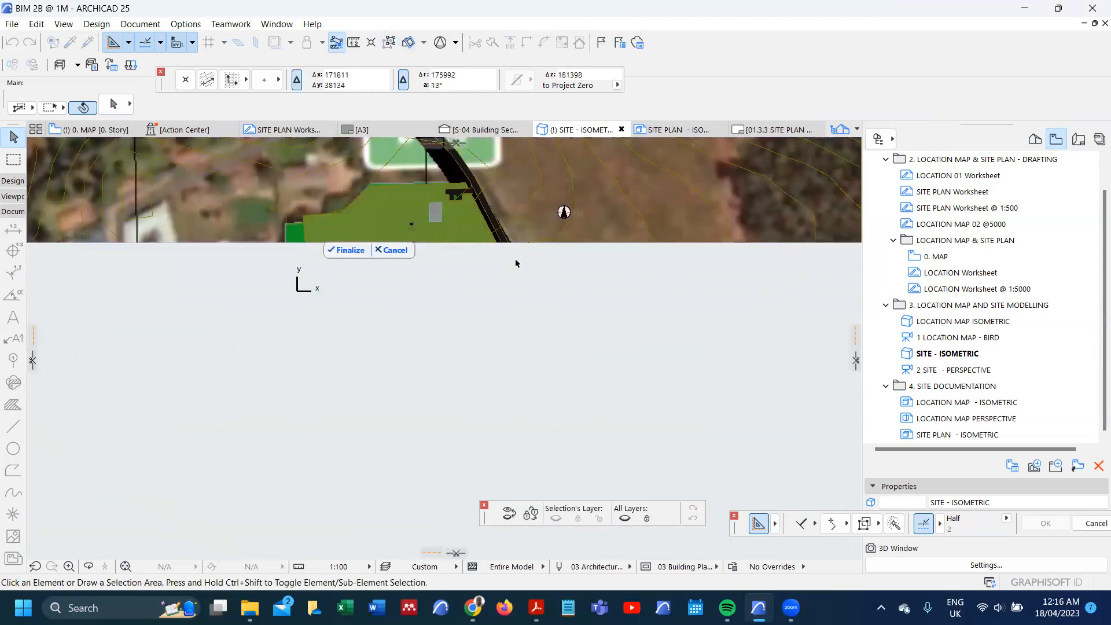
pyautogui.click(349, 250)
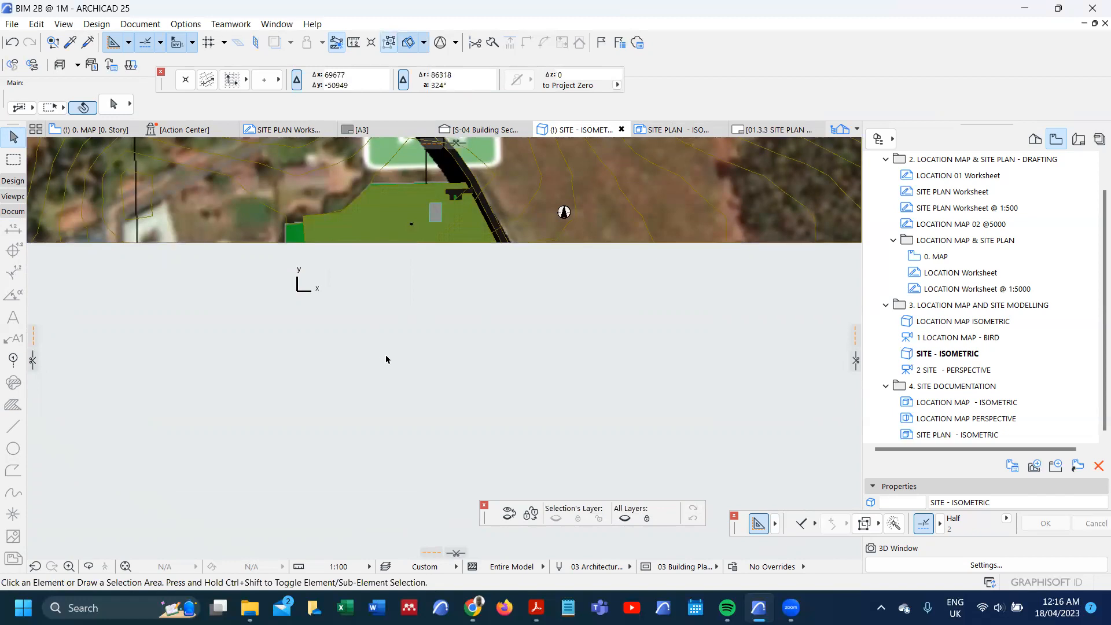
# Step: Reopen the saved SITE - ISOMETRIC view and turn on the 3D cutaway for it
pyautogui.doubleClick(938, 354)
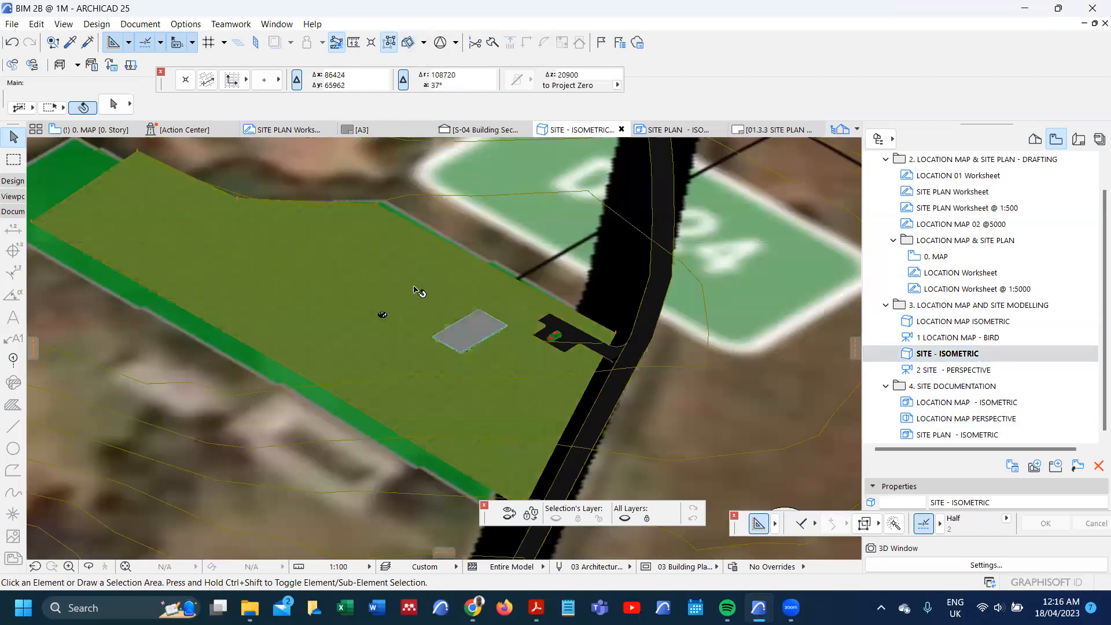
pyautogui.scroll(-2, 421, 293)
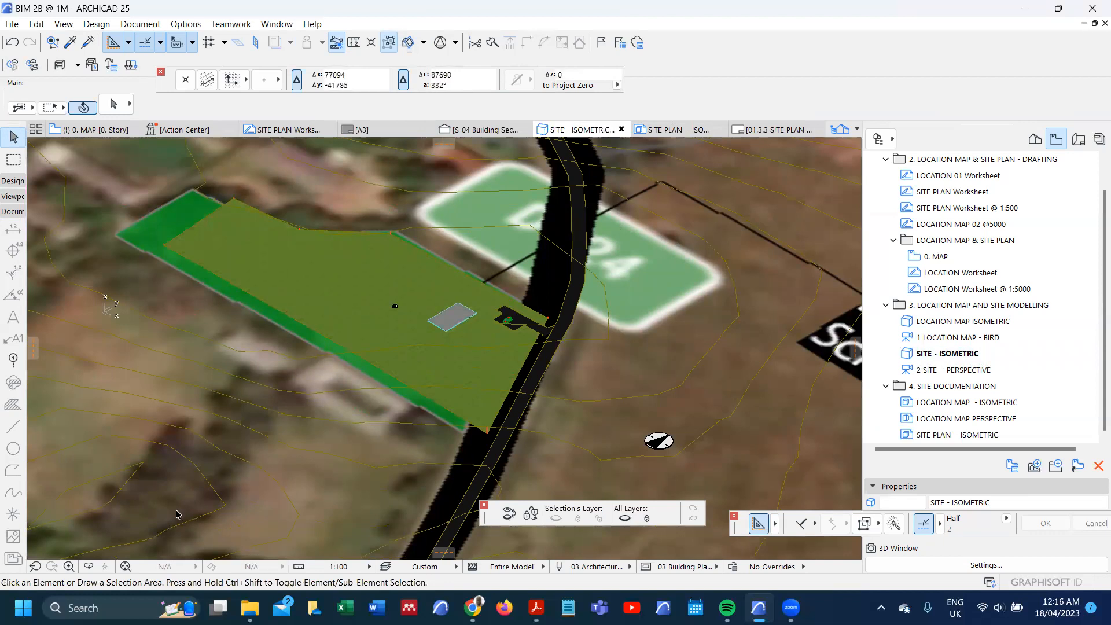
pyautogui.click(34, 566)
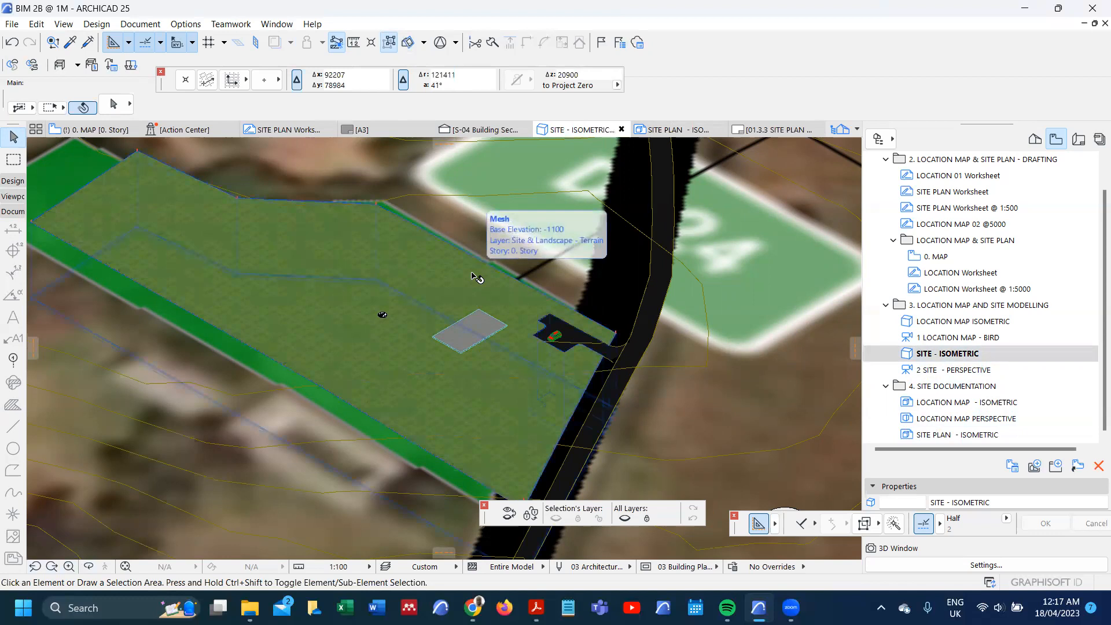
pyautogui.hotkey('ctrl', 'y')
pyautogui.scroll(-2, 469, 259)
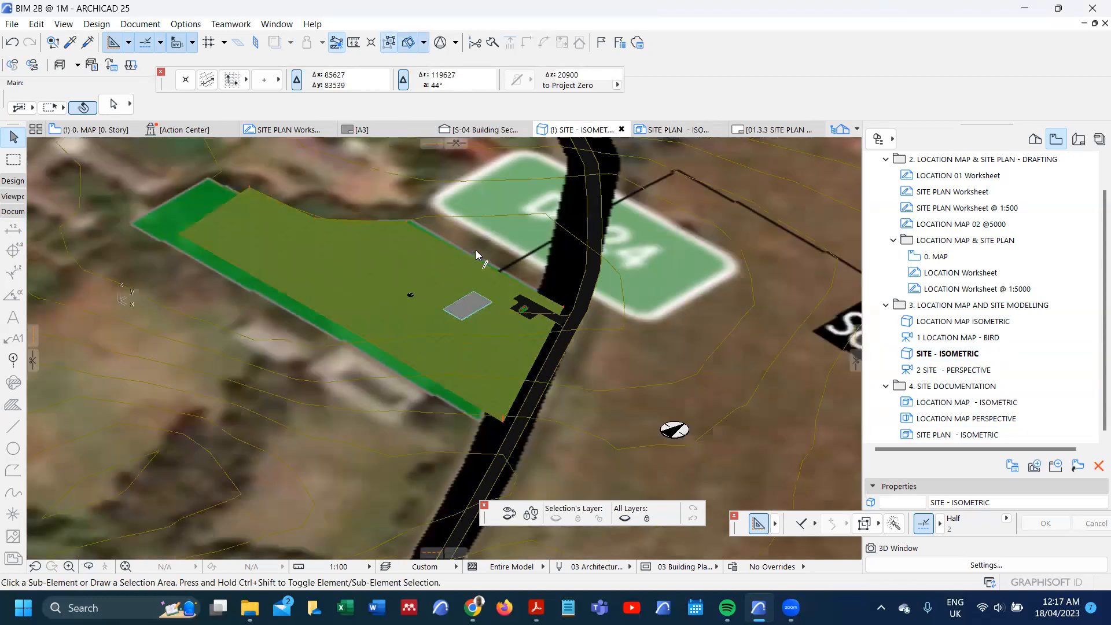
# Step: Set the 3D view's parallel projection to Top view
pyautogui.hotkey('ctrl', 'shift', 'F3')
pyautogui.click(587, 168)
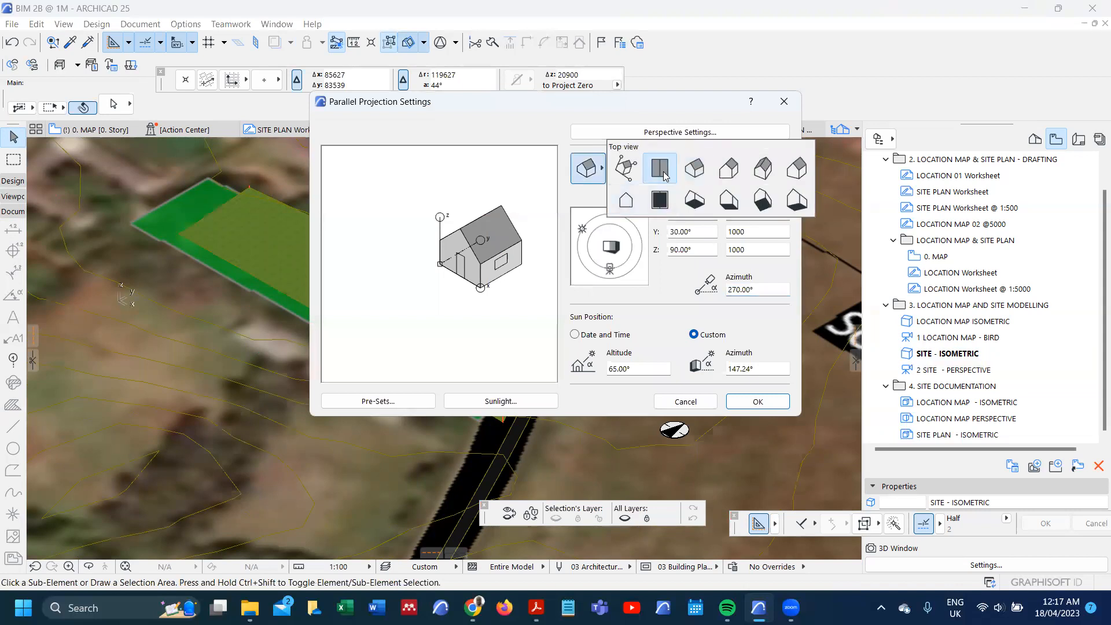
pyautogui.click(599, 168)
pyautogui.click(754, 399)
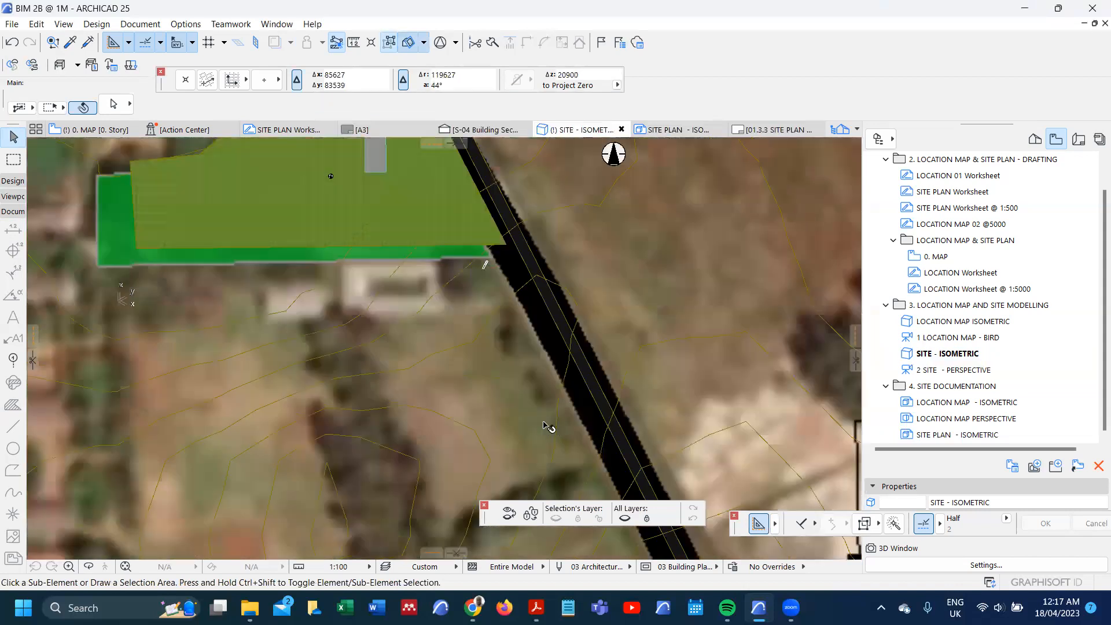
# Step: Place a cutting plane across the terrain through the lower part of the green site and finalize the cut
pyautogui.scroll(-3, 533, 279)
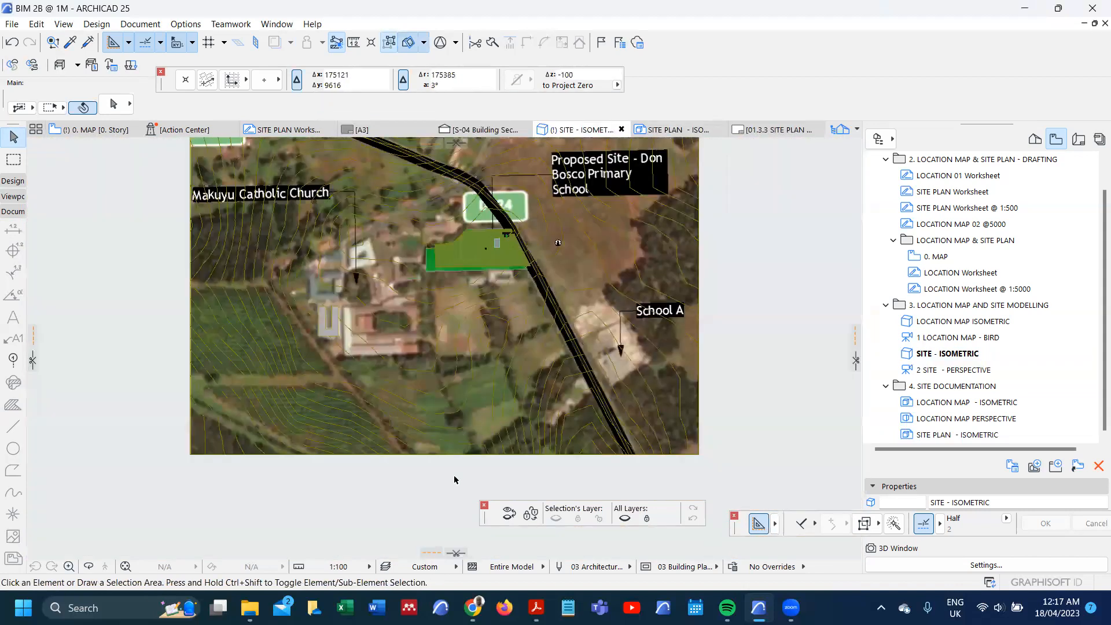
pyautogui.moveTo(456, 552)
pyautogui.mouseDown()
pyautogui.moveTo(498, 341)
pyautogui.moveTo(544, 257)
pyautogui.mouseUp()
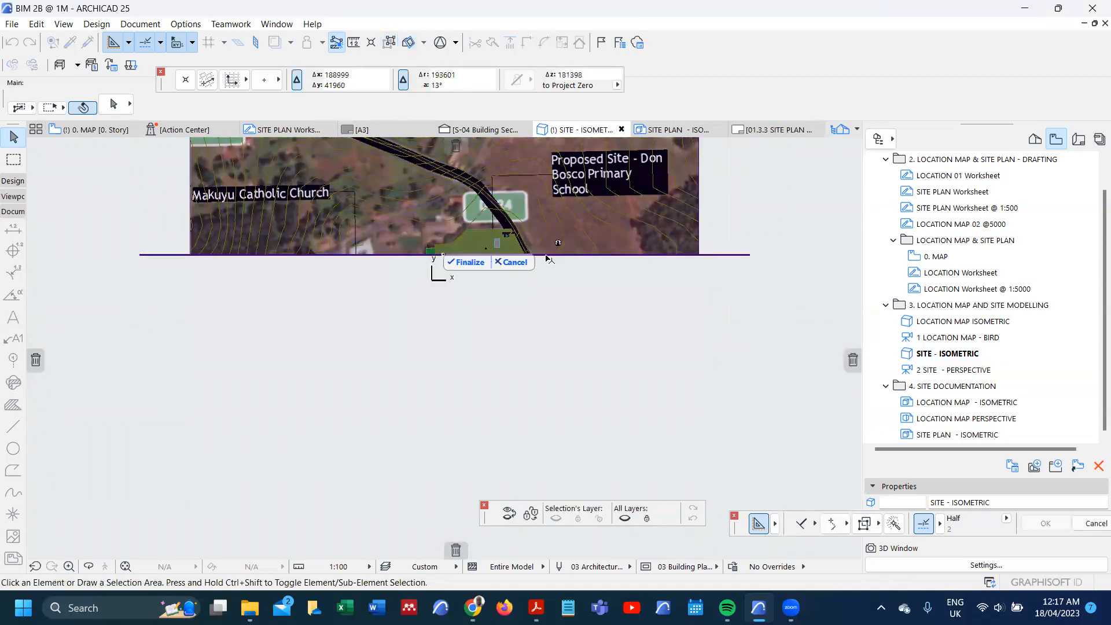
pyautogui.click(468, 262)
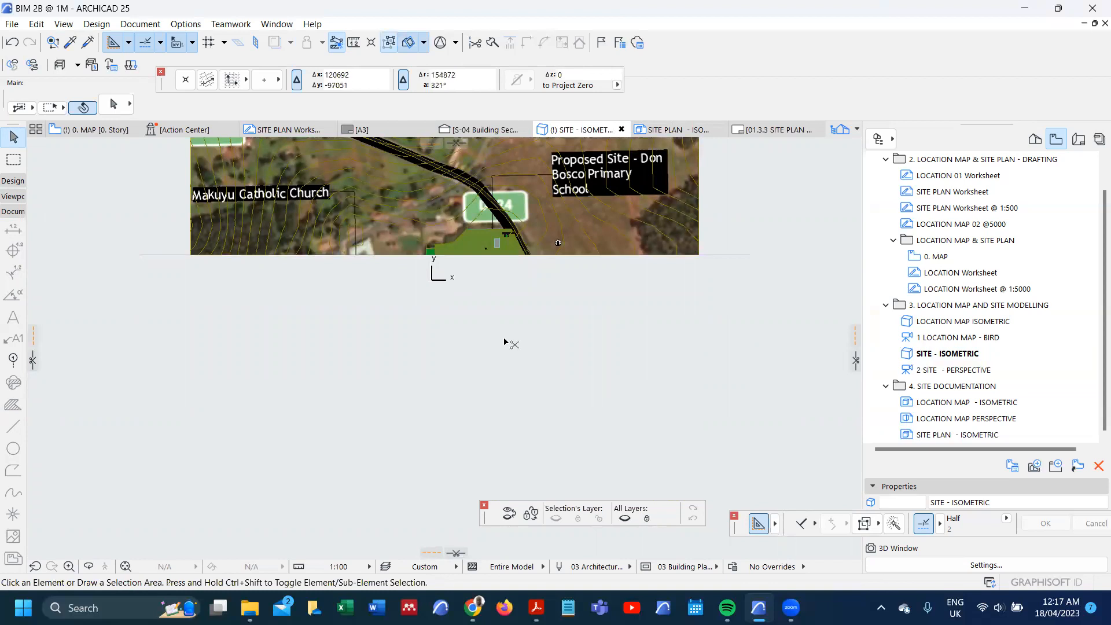
# Step: Set the parallel projection to Isometric axonometry
pyautogui.hotkey('ctrl', 'shift', 'F3')
pyautogui.click(590, 178)
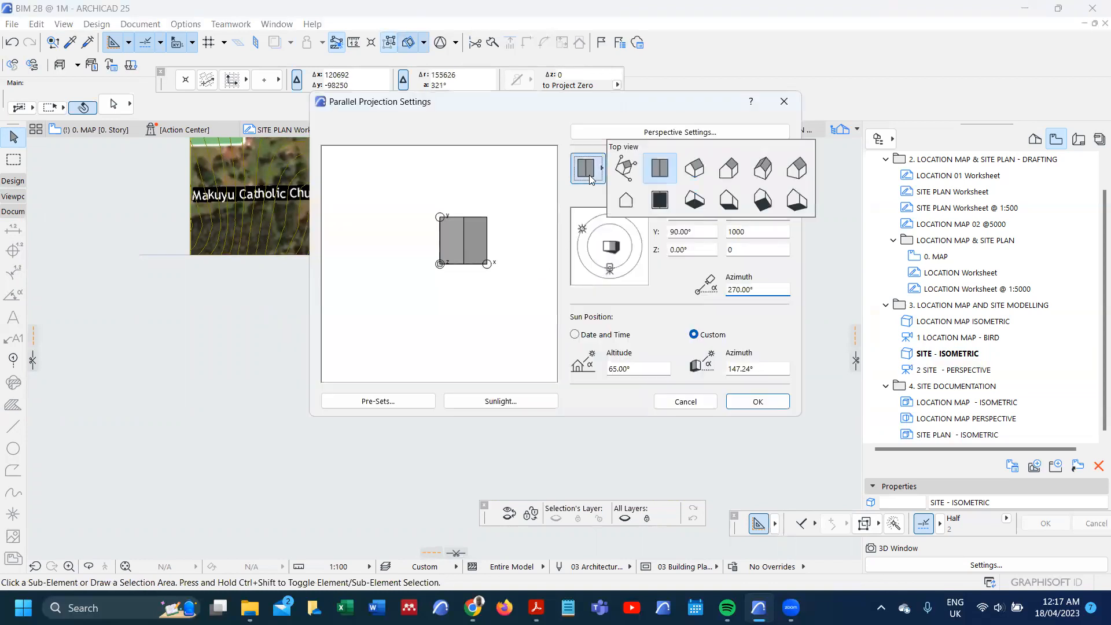
pyautogui.click(686, 177)
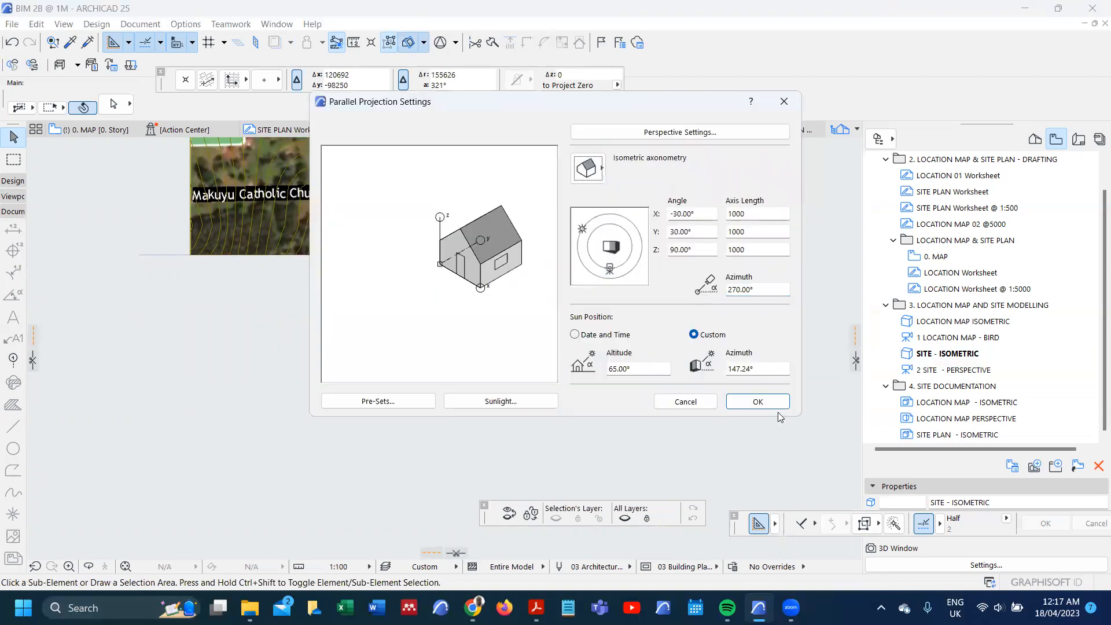
pyautogui.click(758, 402)
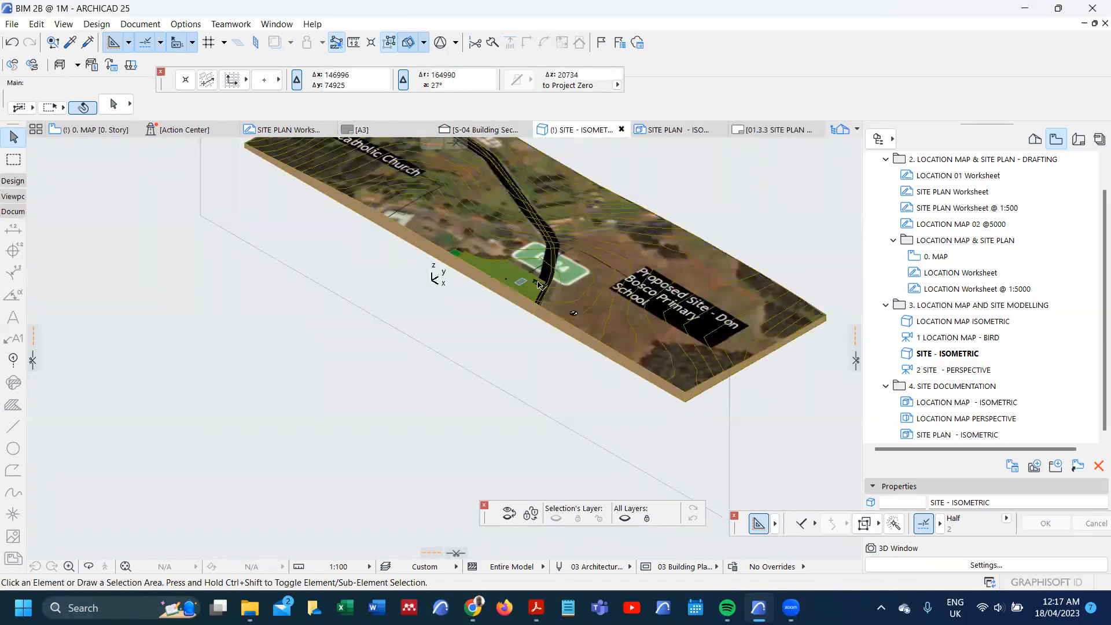
# Step: Examine the cut edge of the terrain along the site, the plinth and the driveway in the sectioned isometric
pyautogui.scroll(5, 535, 282)
pyautogui.scroll(2, 537, 339)
pyautogui.scroll(-2, 503, 316)
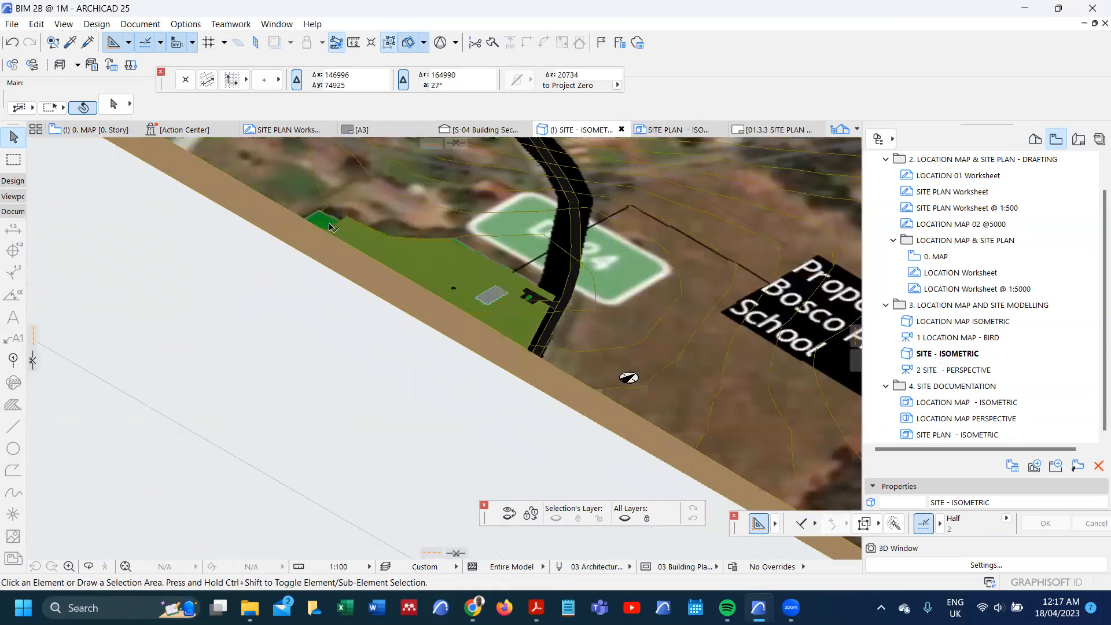
pyautogui.scroll(3, 319, 214)
pyautogui.scroll(-1, 298, 191)
pyautogui.scroll(1, 611, 386)
pyautogui.scroll(-2, 533, 312)
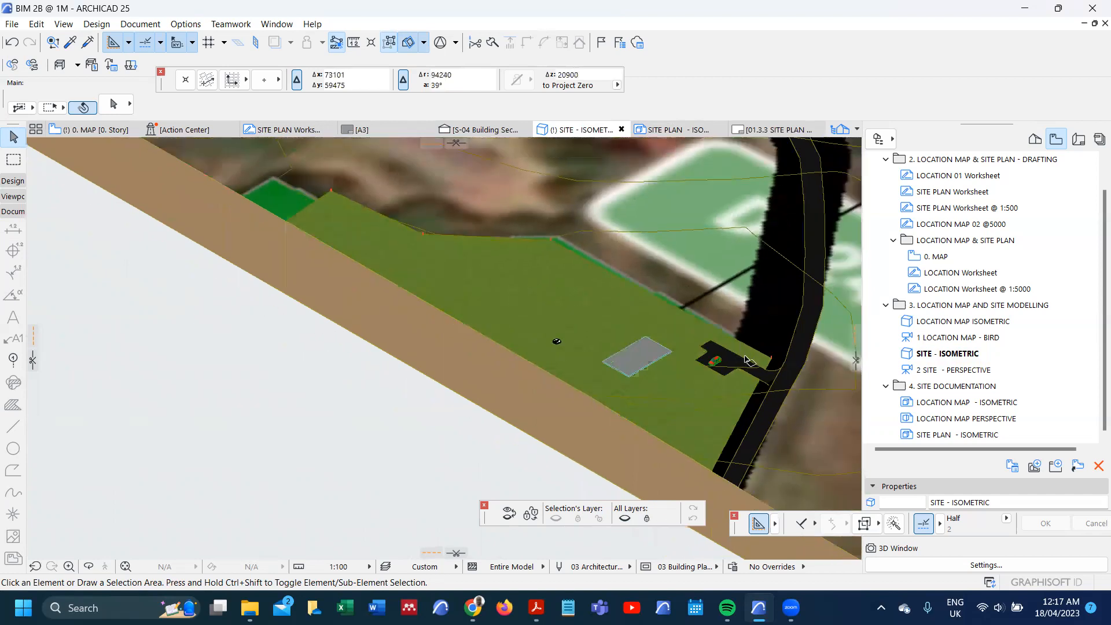
pyautogui.scroll(4, 747, 417)
pyautogui.scroll(-2, 560, 415)
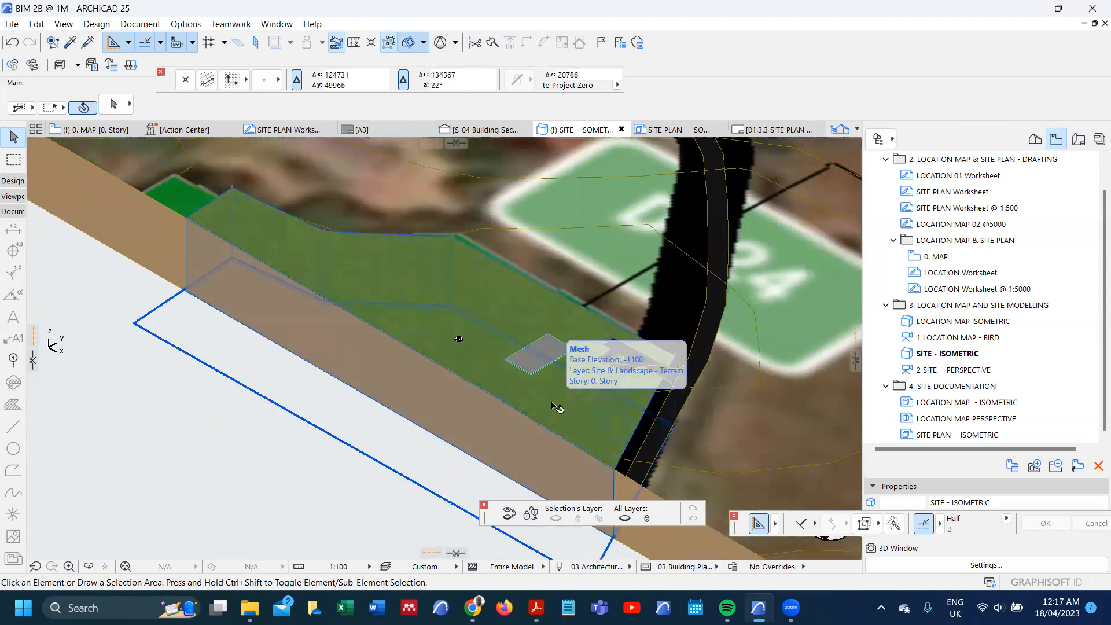
pyautogui.scroll(2, 552, 406)
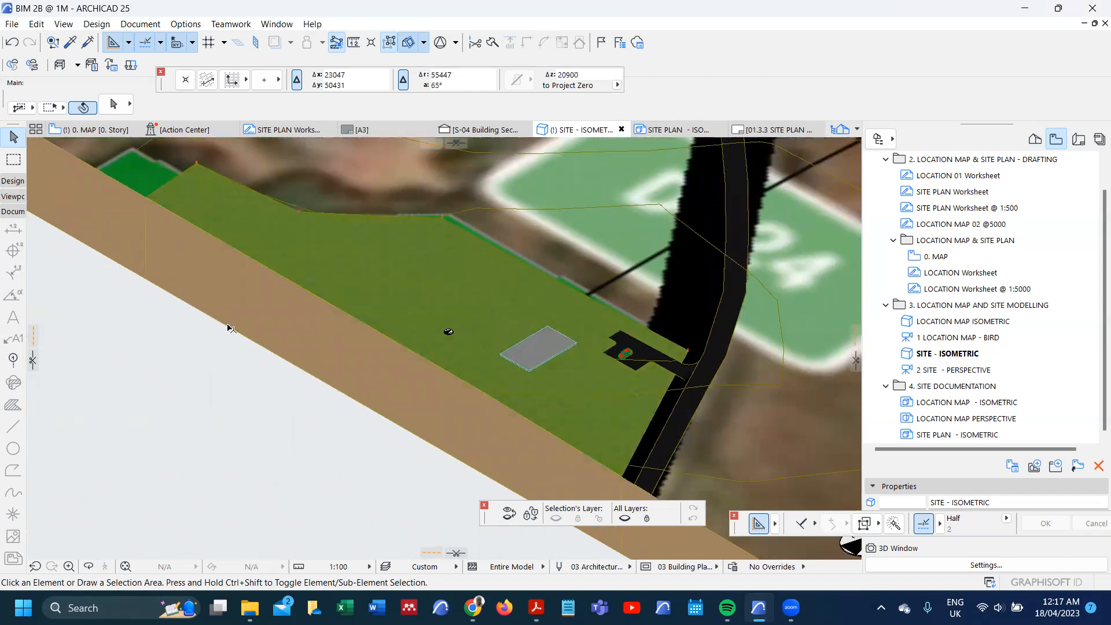
pyautogui.click(189, 426)
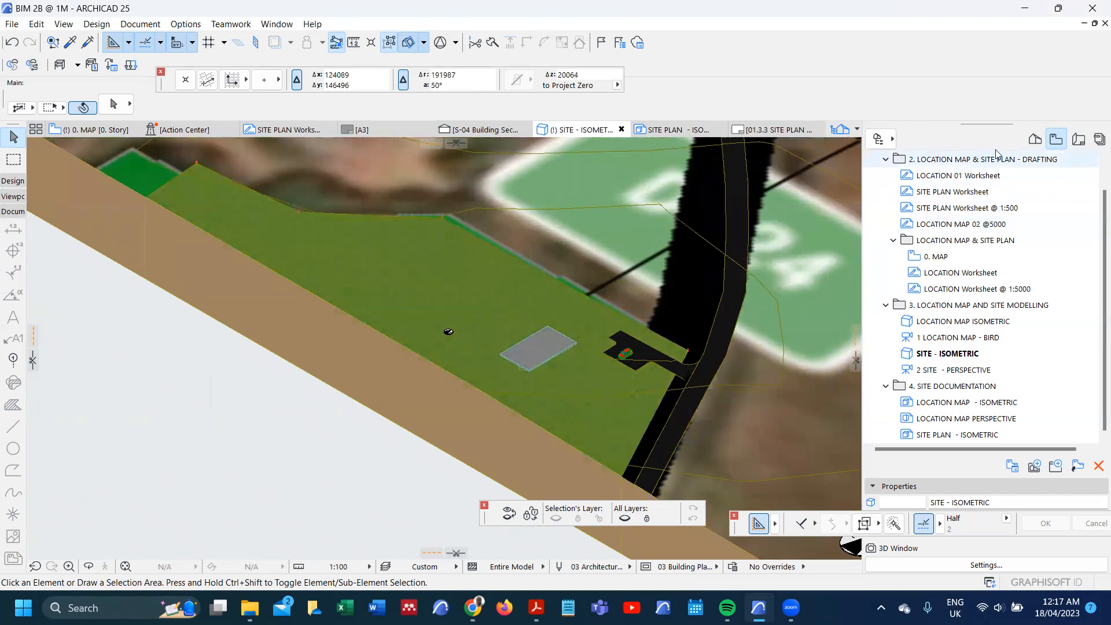
# Step: Create a new 3D document from the cut axonometry with reference ID SITE PLAN and name SECTIONAL ISOMETRIC
pyautogui.click(1033, 139)
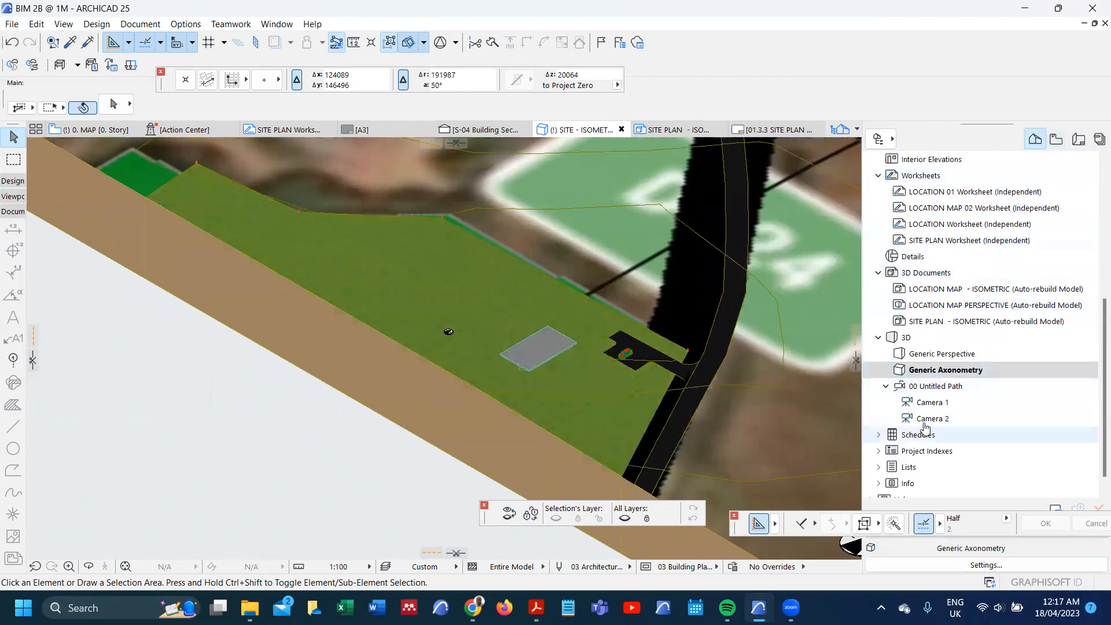
pyautogui.rightClick(924, 280)
pyautogui.click(960, 287)
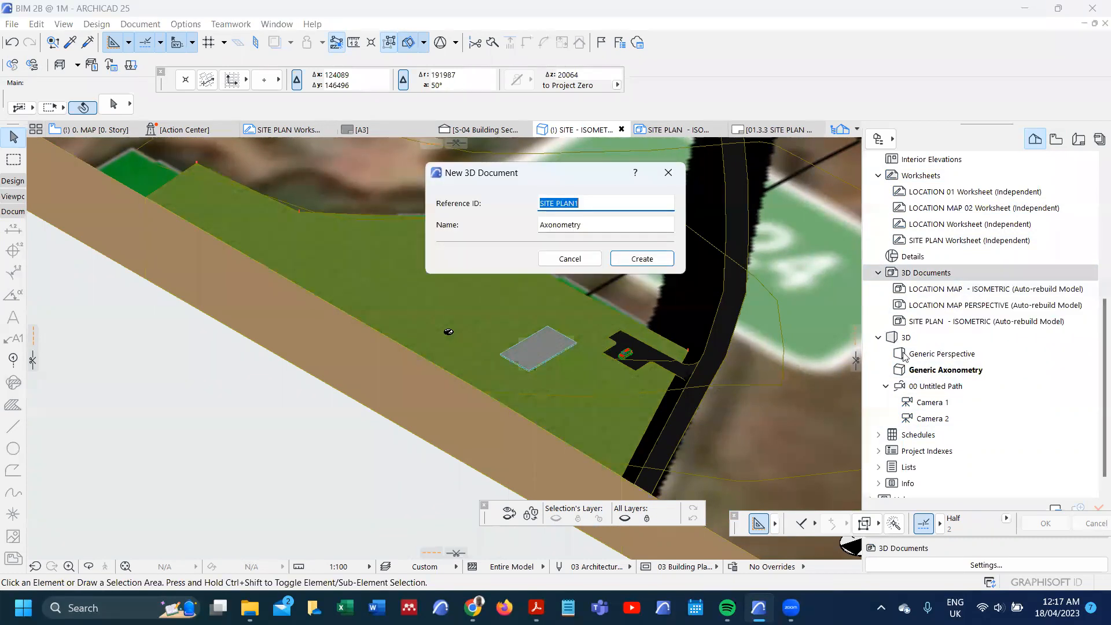
pyautogui.click(592, 206)
pyautogui.moveTo(591, 230); pyautogui.dragTo(518, 231)
pyautogui.write('SECTIONAL ISOMETRIC')
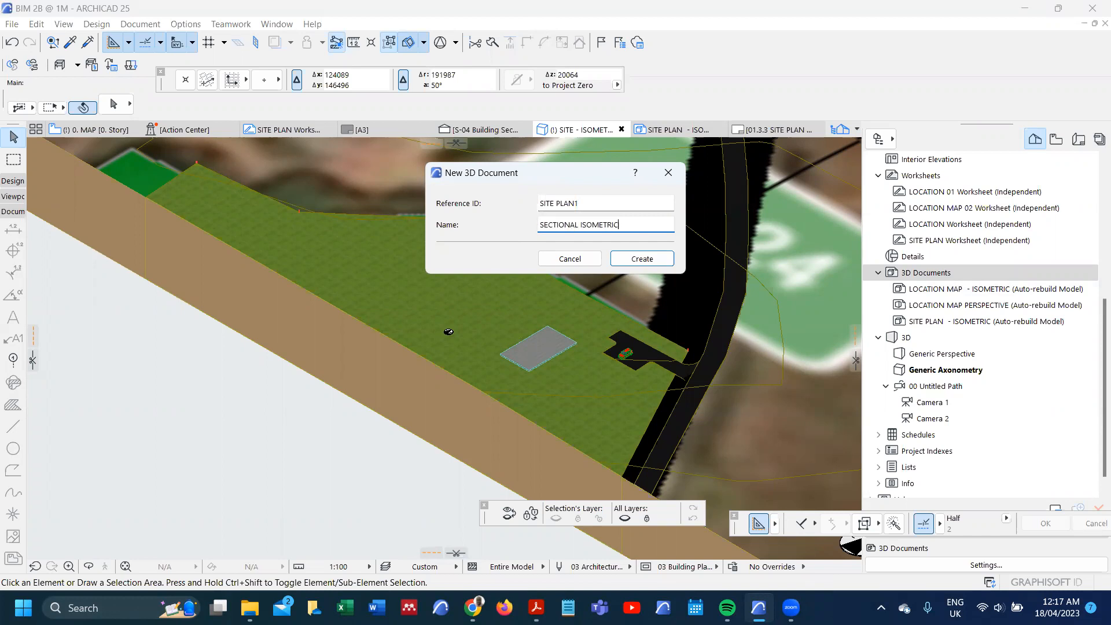
pyautogui.click(592, 203)
pyautogui.click(640, 258)
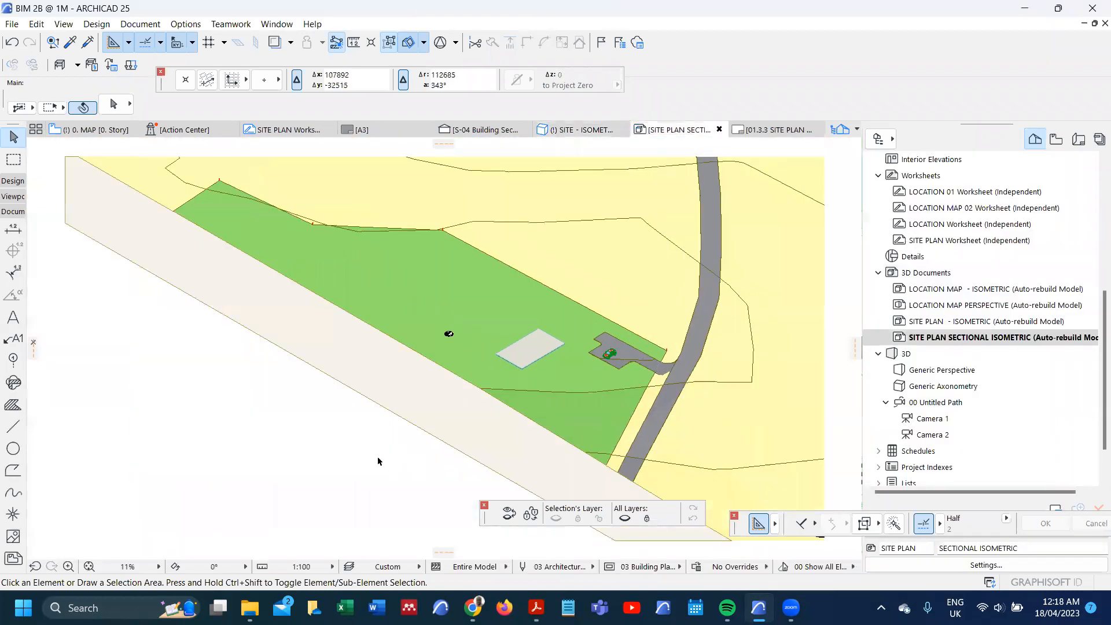
# Step: Set the scale of the sectional isometric document to 1:2000 and bring the site drawing into view
pyautogui.click(319, 567)
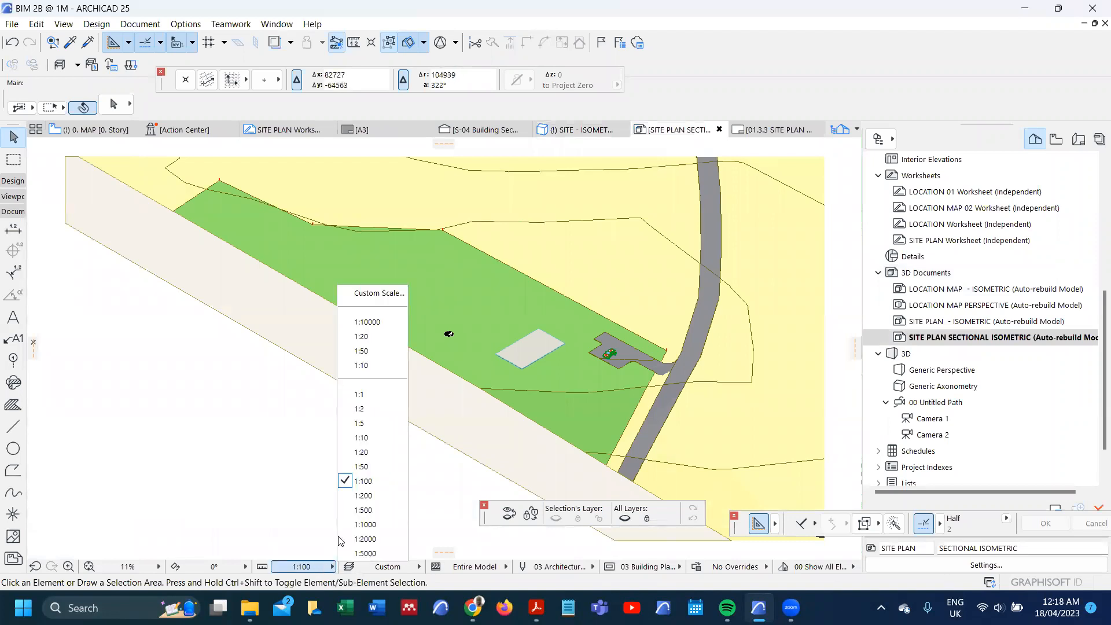
pyautogui.click(363, 539)
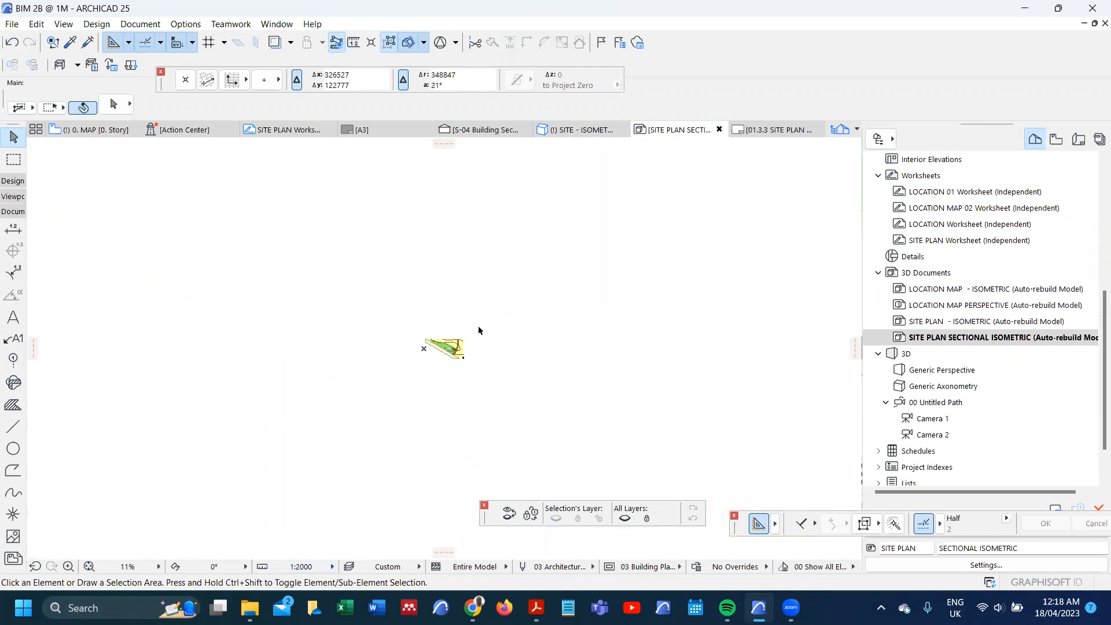
pyautogui.scroll(10, 448, 352)
pyautogui.scroll(3, 462, 377)
pyautogui.scroll(-5, 459, 340)
pyautogui.scroll(4, 244, 219)
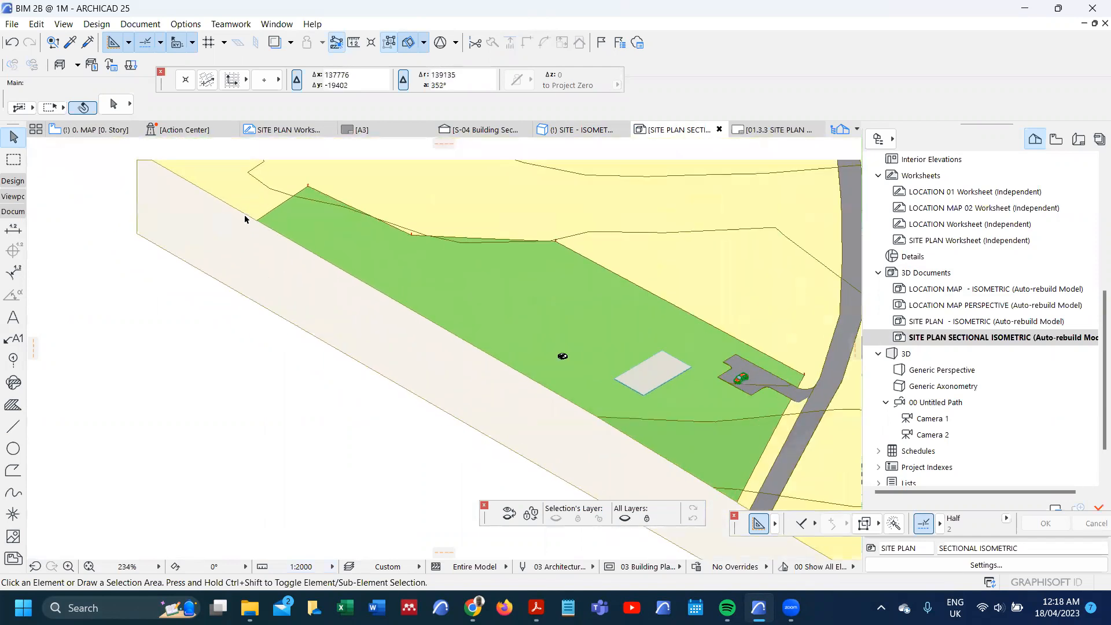
pyautogui.scroll(3, 245, 219)
pyautogui.scroll(-3, 294, 230)
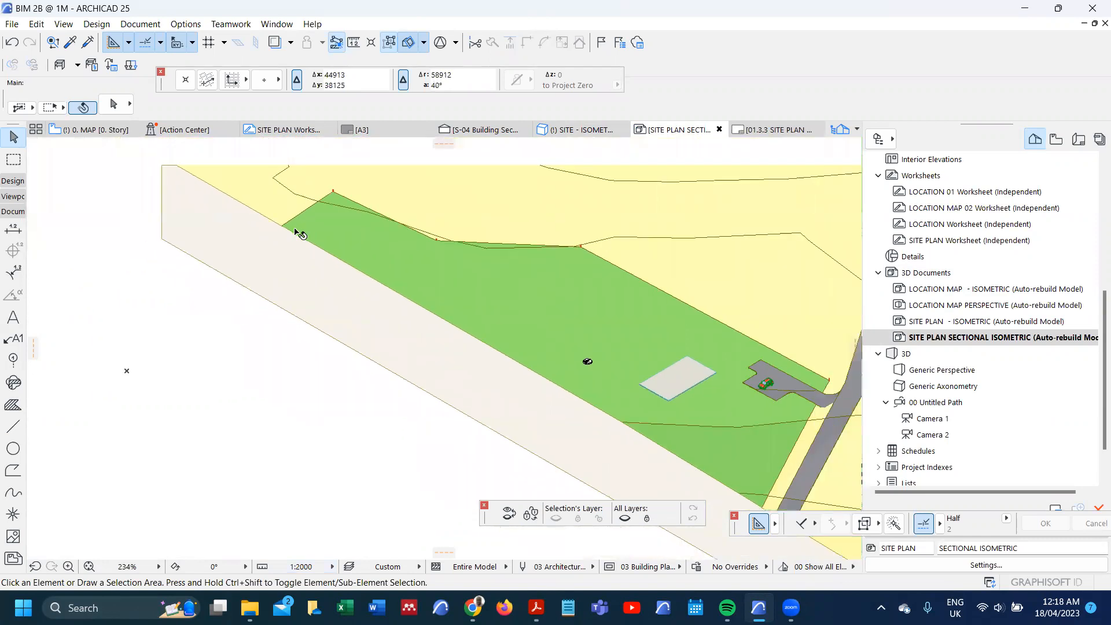
# Step: Save the sectional isometric as a new view in the 4. SITE DOCUMENTATION folder, keeping the current settings
pyautogui.click(1056, 139)
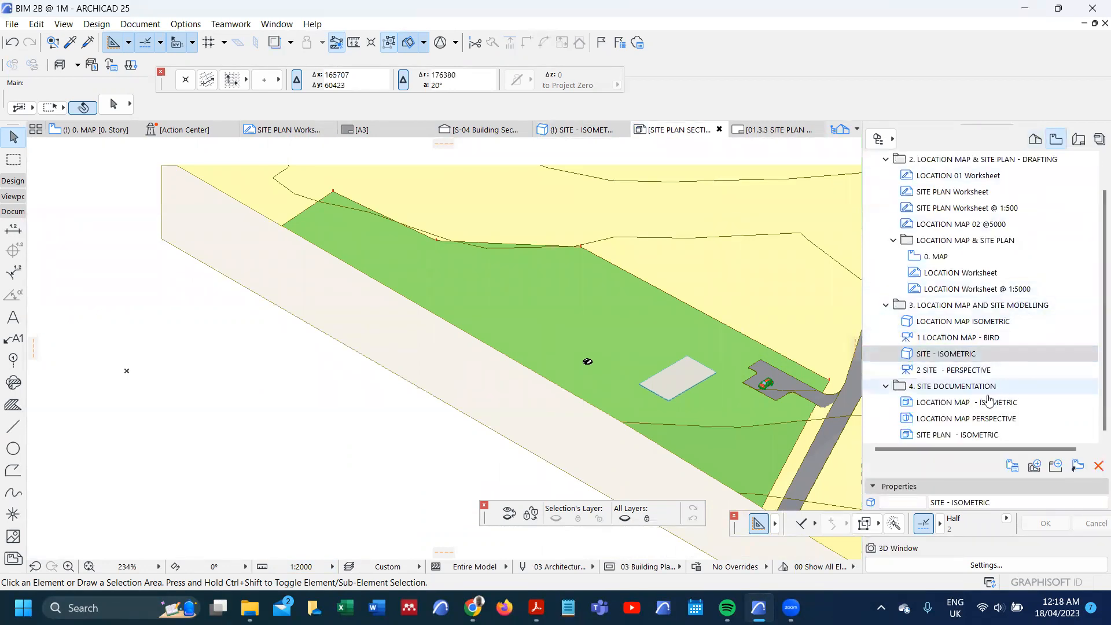
pyautogui.rightClick(967, 386)
pyautogui.click(999, 399)
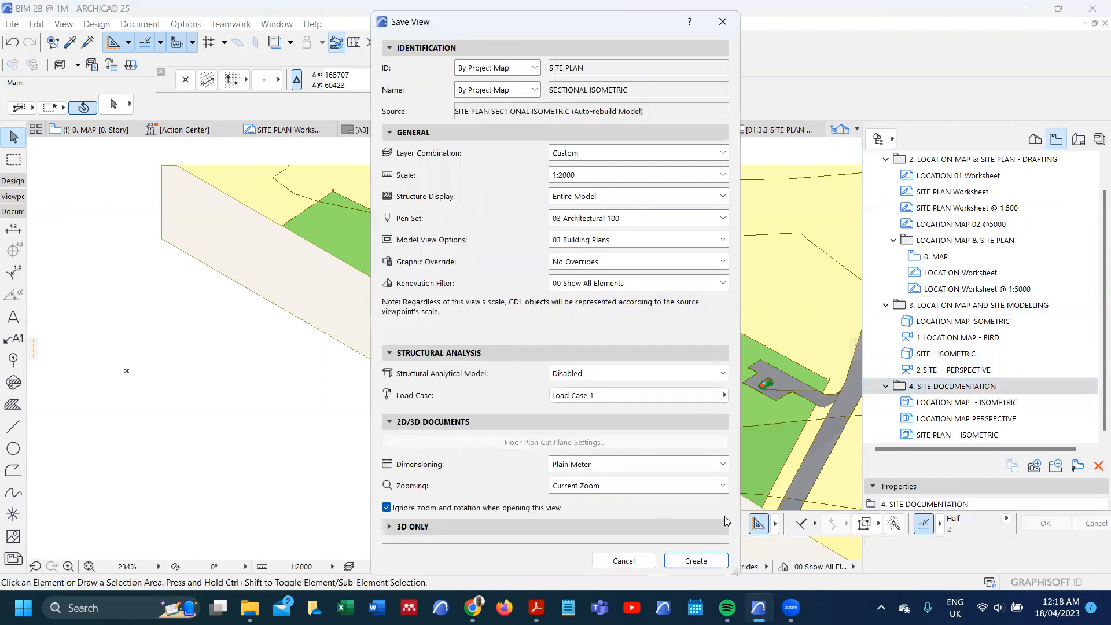
pyautogui.click(696, 561)
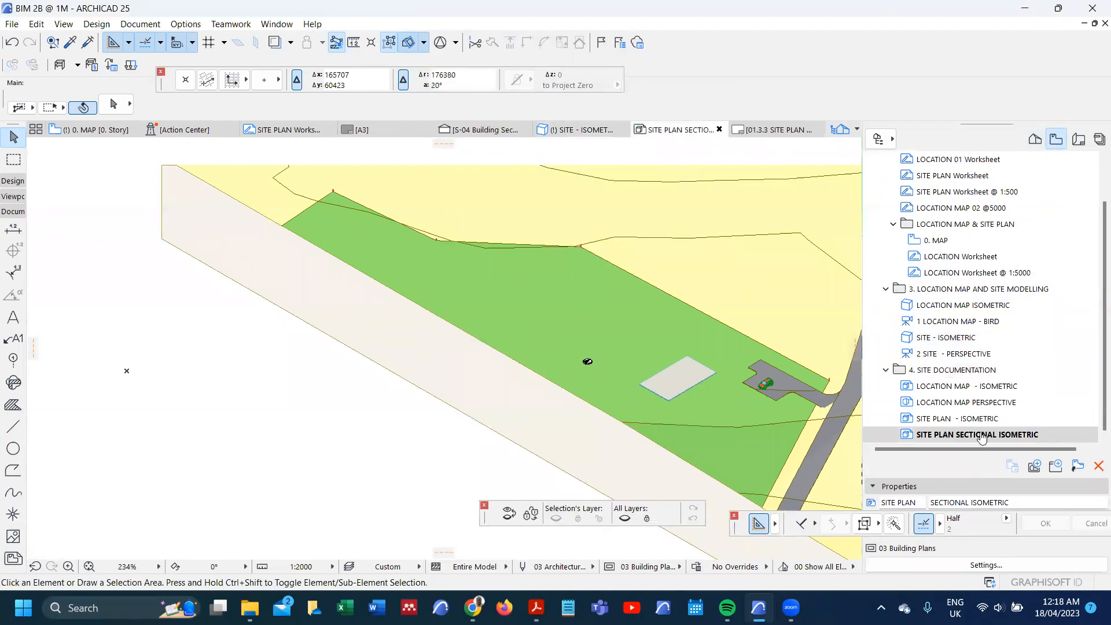
# Step: Set the scale of the site plan sectional isometric to 1:500 and redefine its saved view with the current window settings
pyautogui.doubleClick(983, 419)
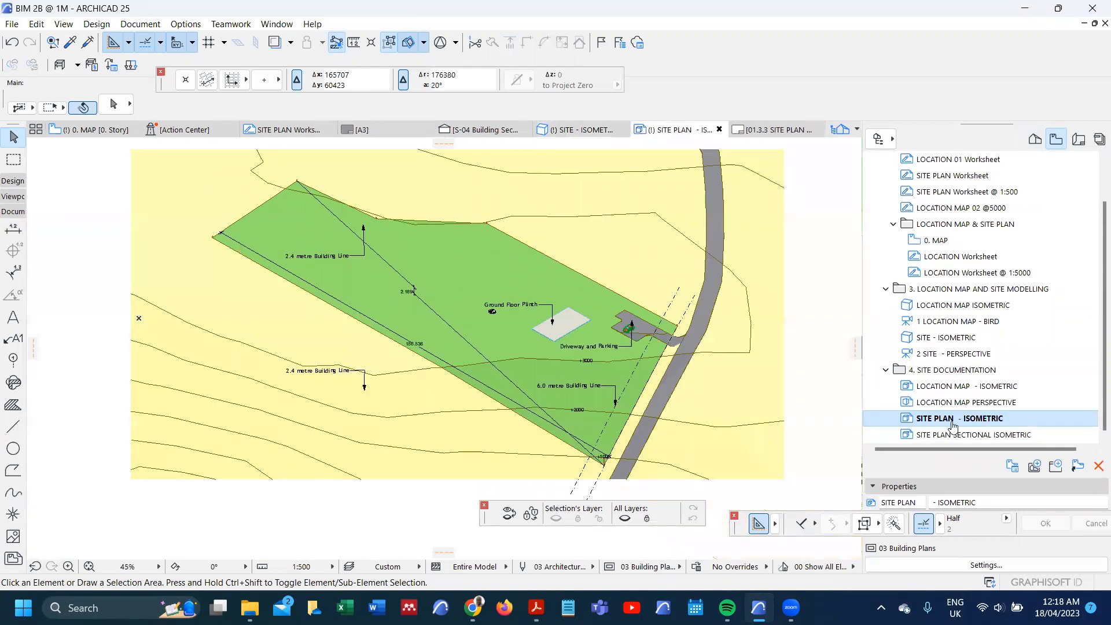
pyautogui.doubleClick(988, 435)
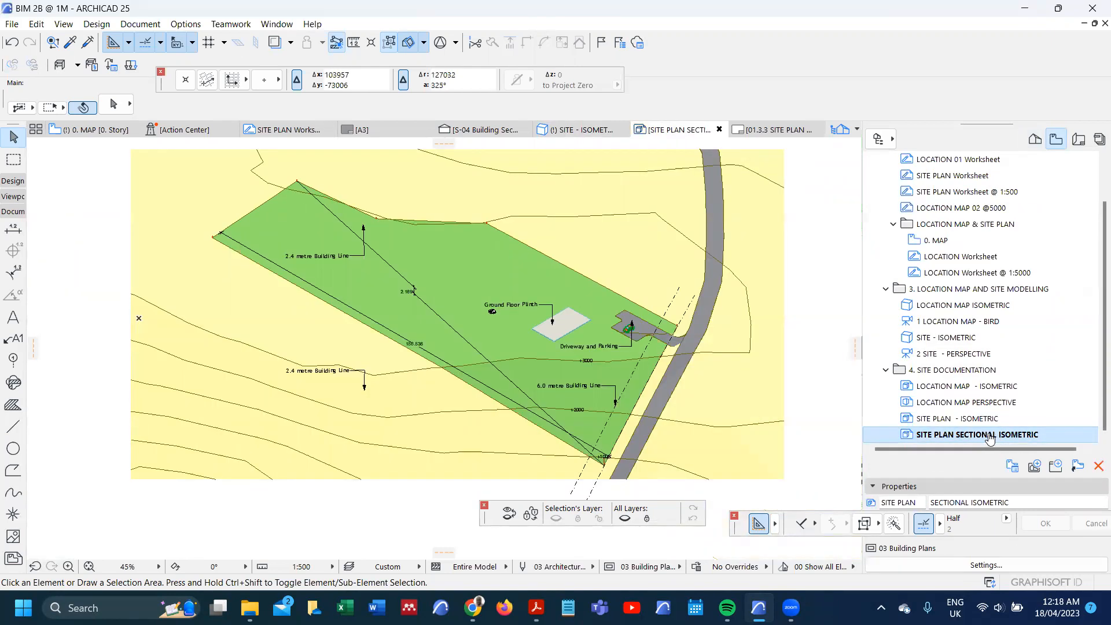
pyautogui.click(314, 573)
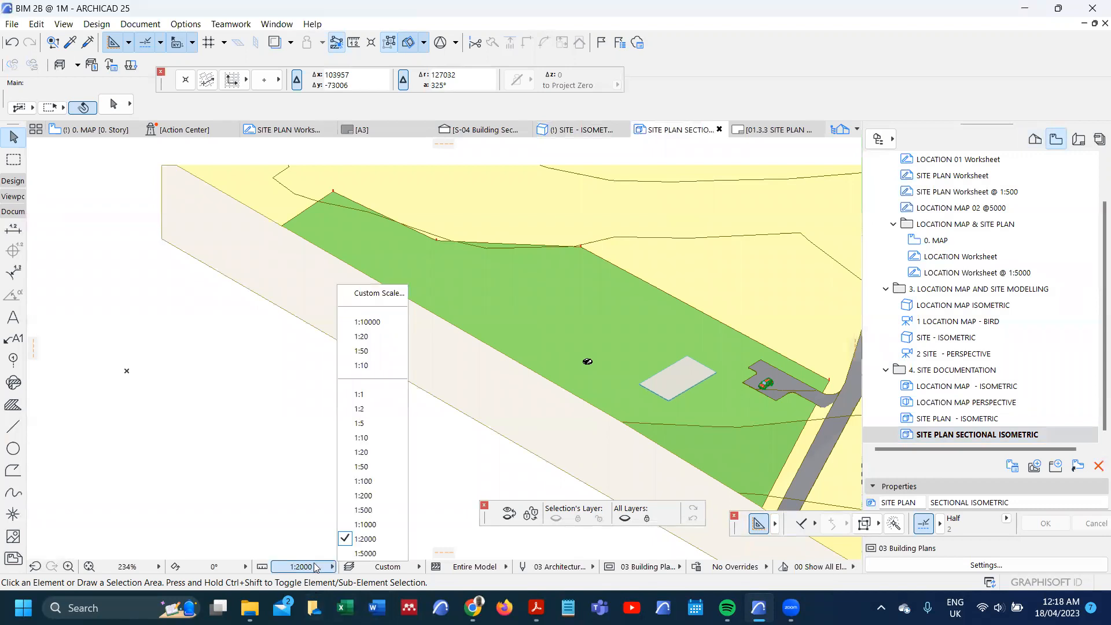
pyautogui.click(362, 510)
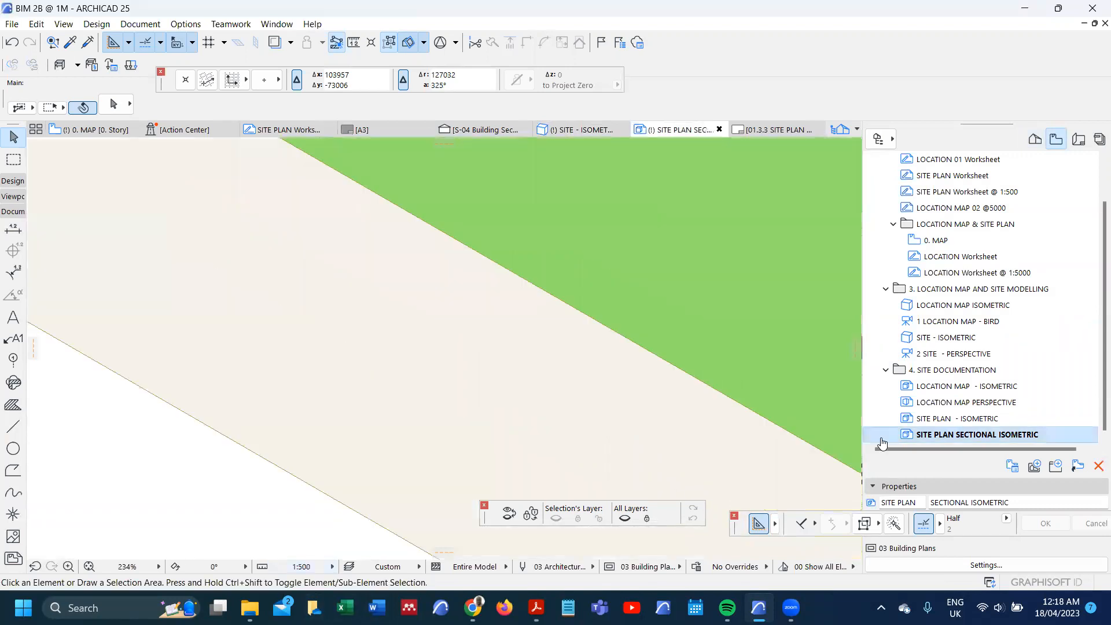
pyautogui.rightClick(963, 440)
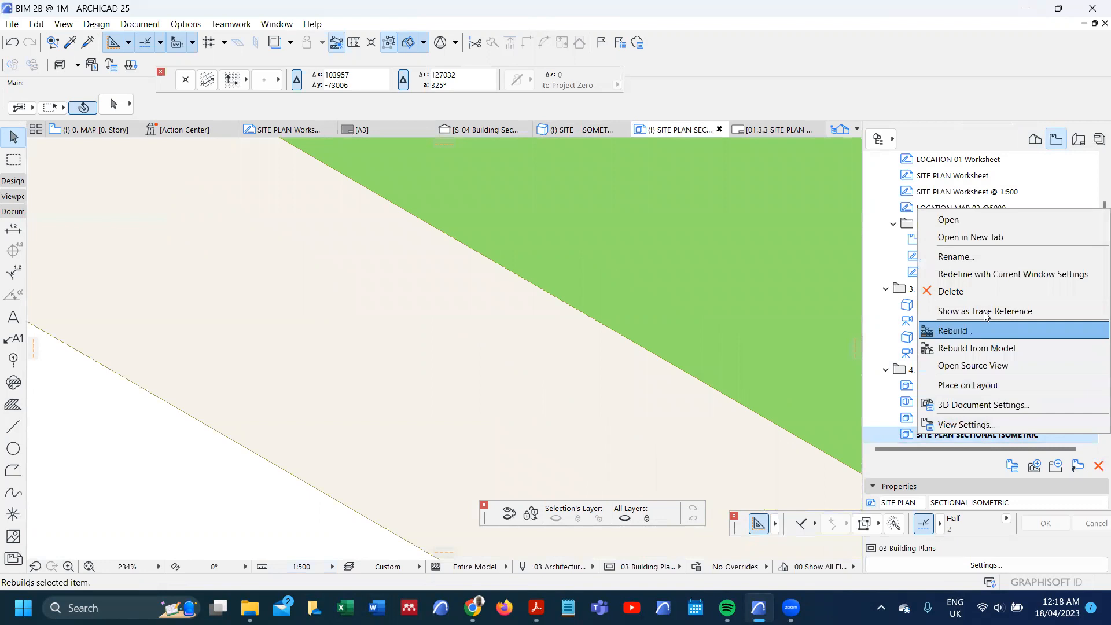
pyautogui.click(987, 275)
pyautogui.scroll(-5, 421, 439)
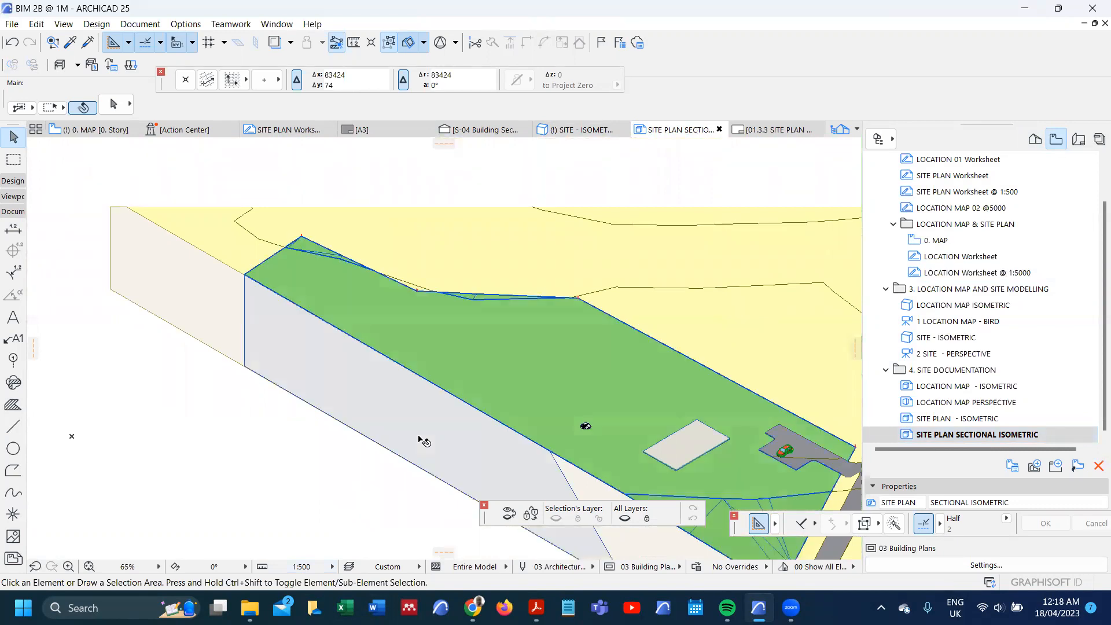
pyautogui.scroll(-3, 428, 353)
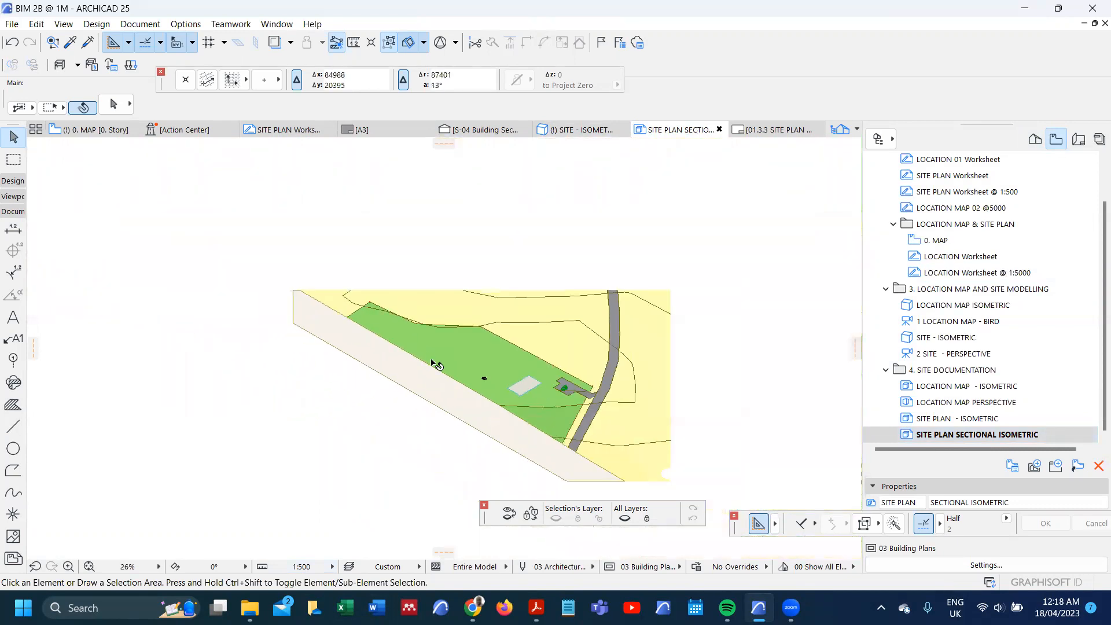
# Step: Copy all labels and the dashed building lines from the site plan isometric and paste them into the sectional isometric
pyautogui.doubleClick(960, 418)
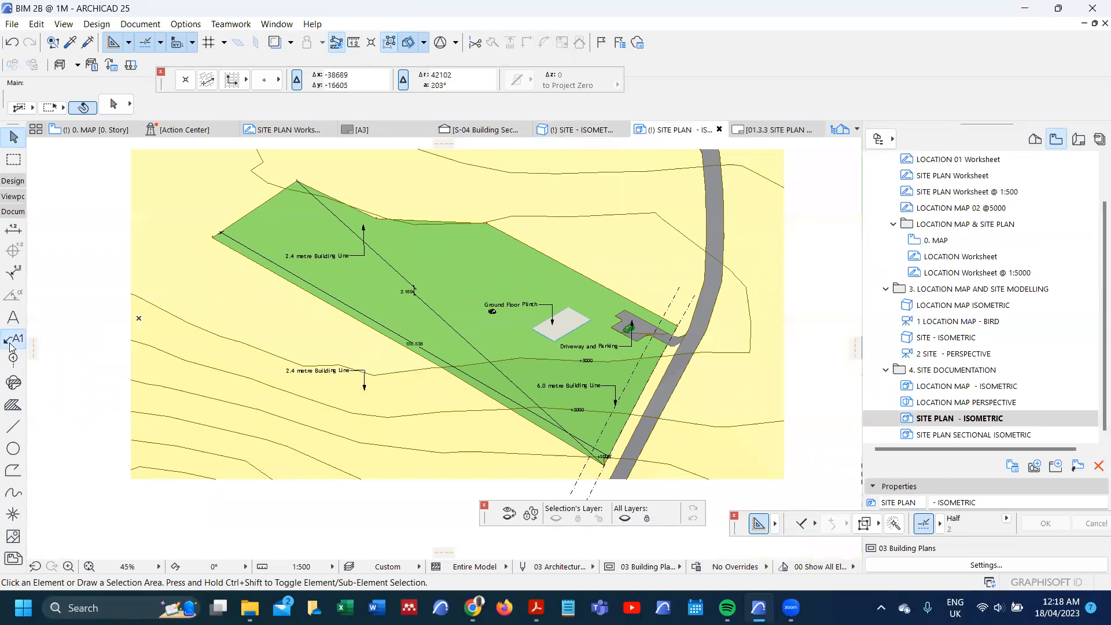
pyautogui.hotkey('ctrl', 'a')
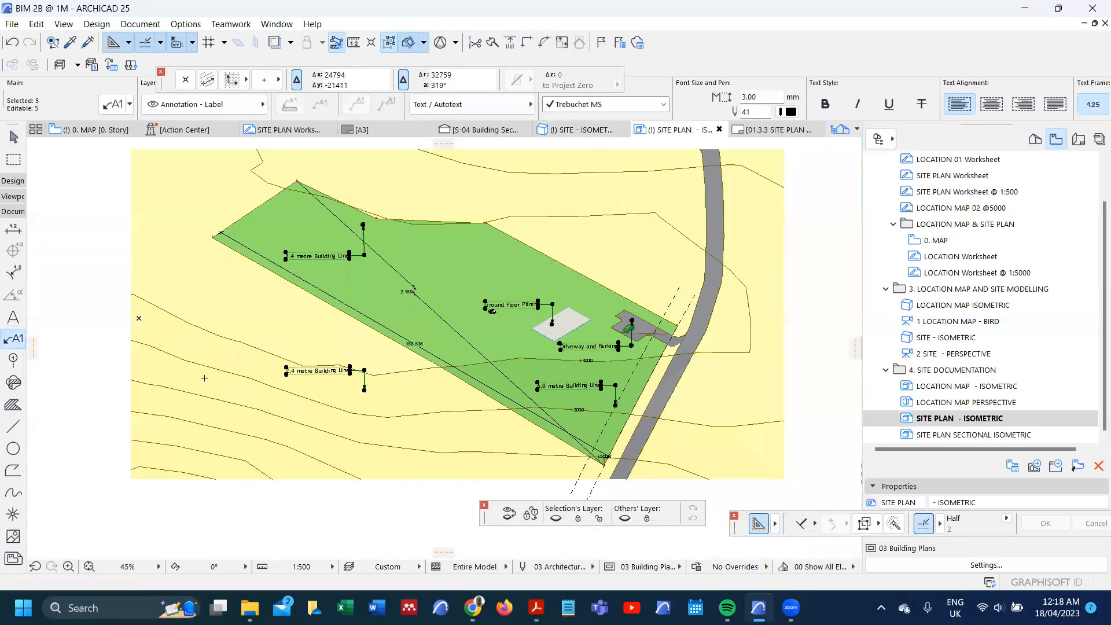
pyautogui.click(10, 432)
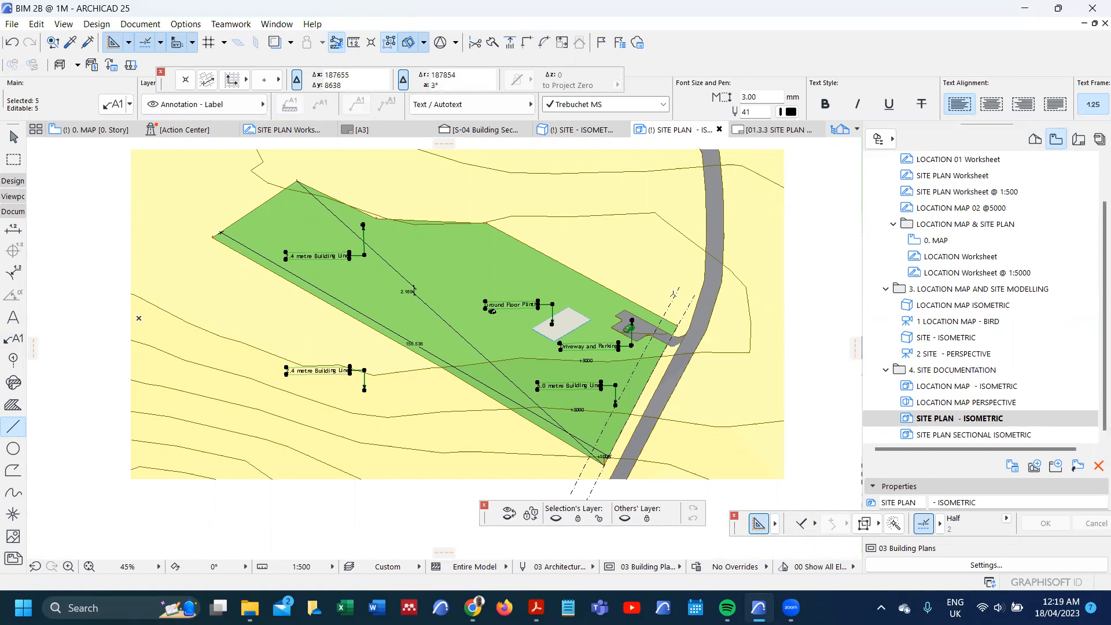
pyautogui.click(13, 448)
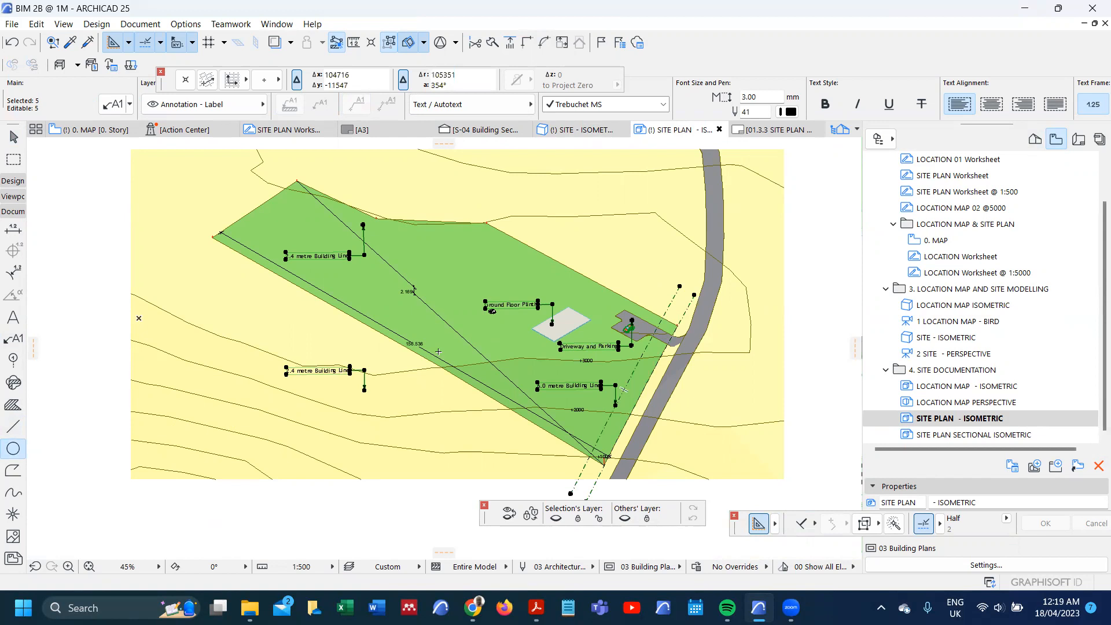
pyautogui.doubleClick(891, 417)
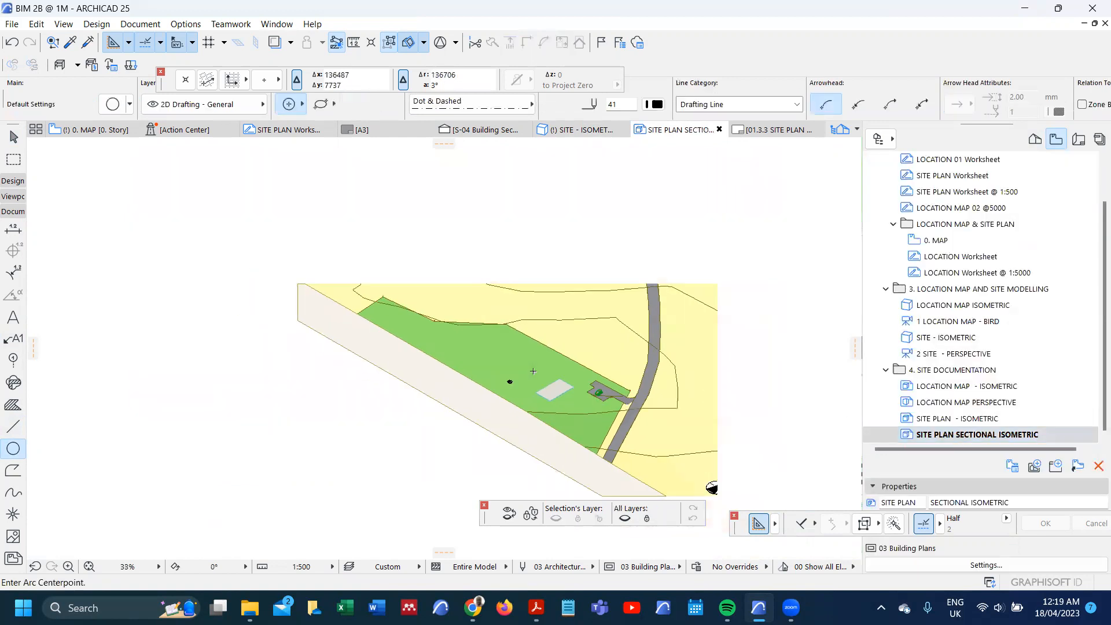
pyautogui.hotkey('ctrl', 'v')
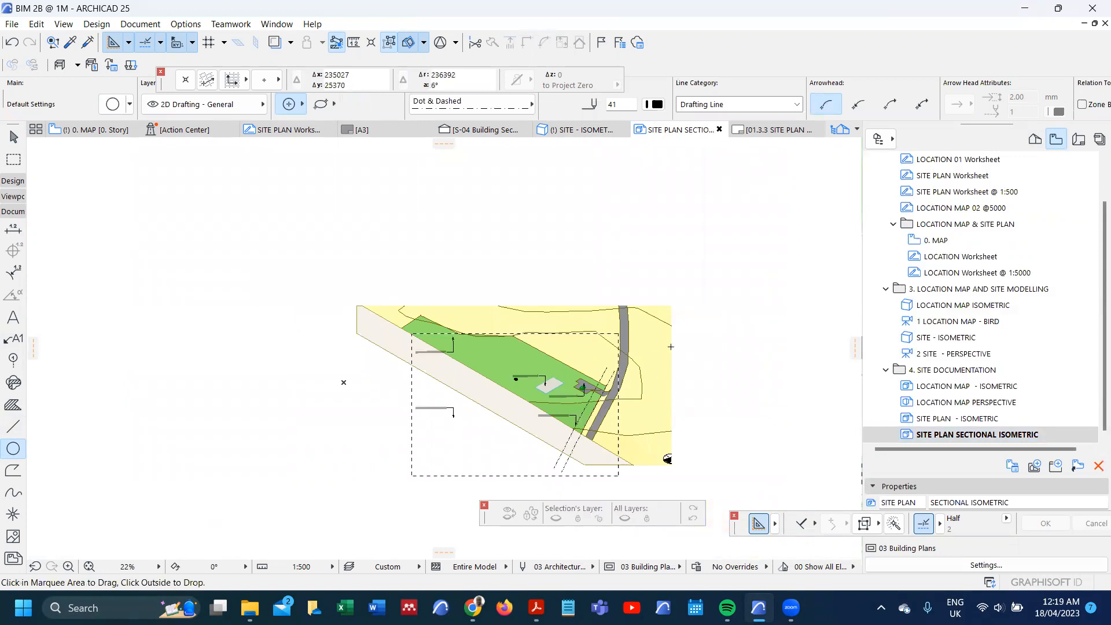
pyautogui.click(637, 384)
pyautogui.scroll(6, 544, 393)
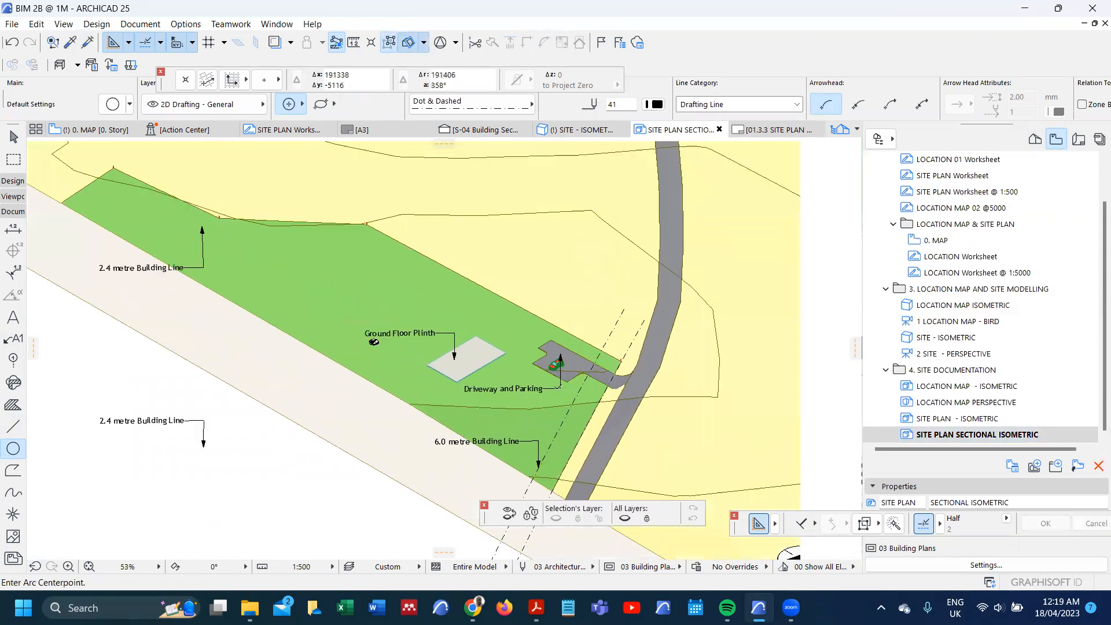
# Step: Delete the two 2.4 metre Building Line labels from the sectional isometric
pyautogui.scroll(-1, 411, 346)
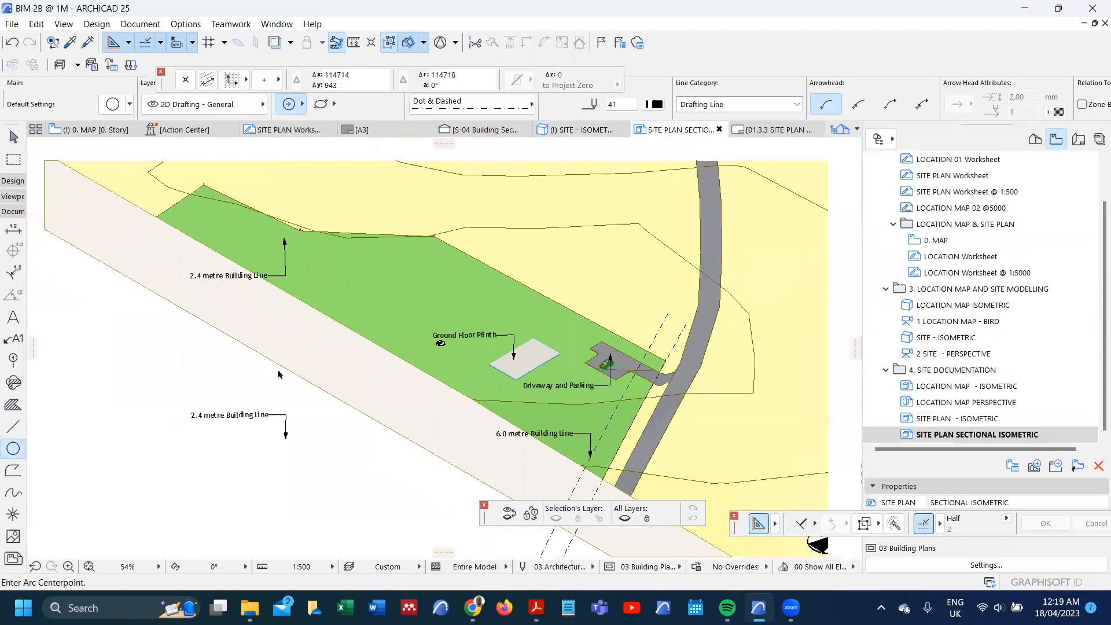
pyautogui.keyDown('shift'); pyautogui.click(288, 416); pyautogui.keyUp('shift')
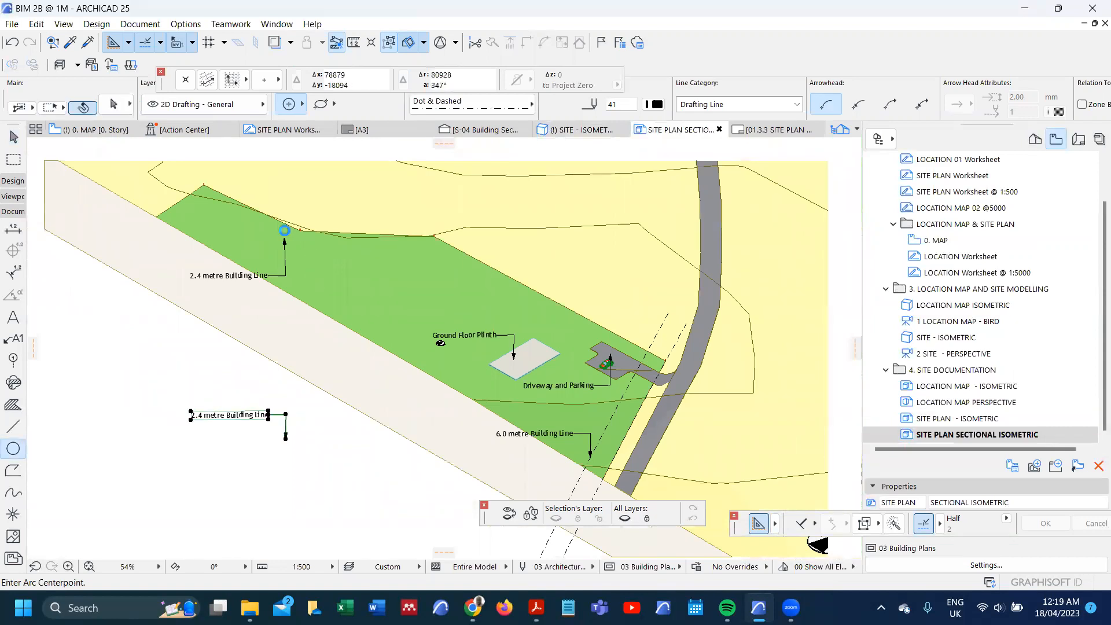
pyautogui.keyDown('shift'); pyautogui.click(284, 234); pyautogui.keyUp('shift')
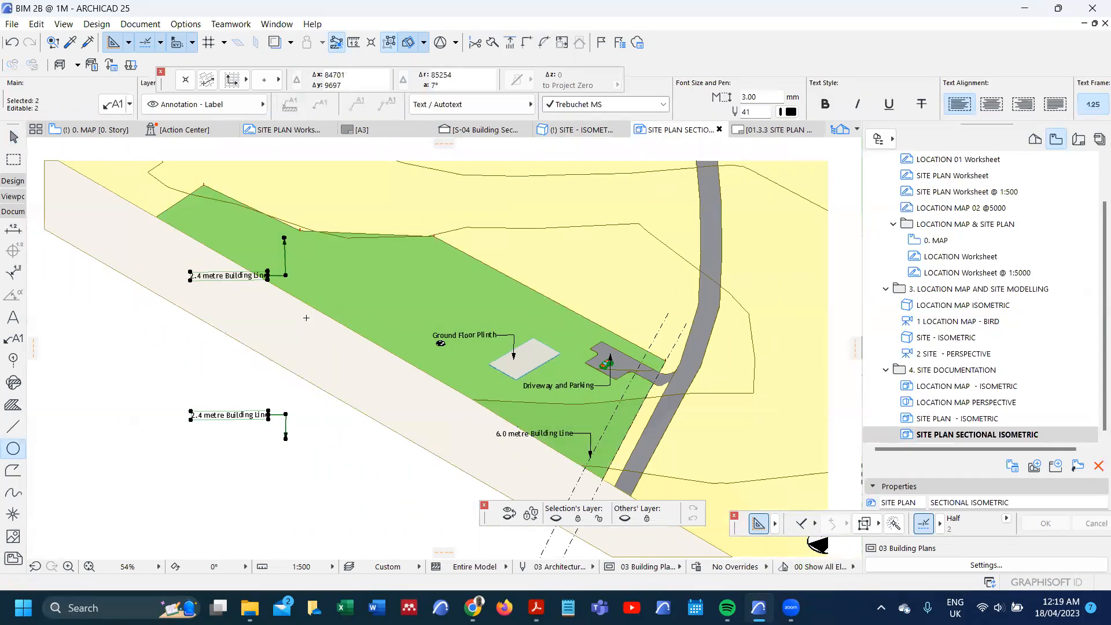
pyautogui.press('Delete')
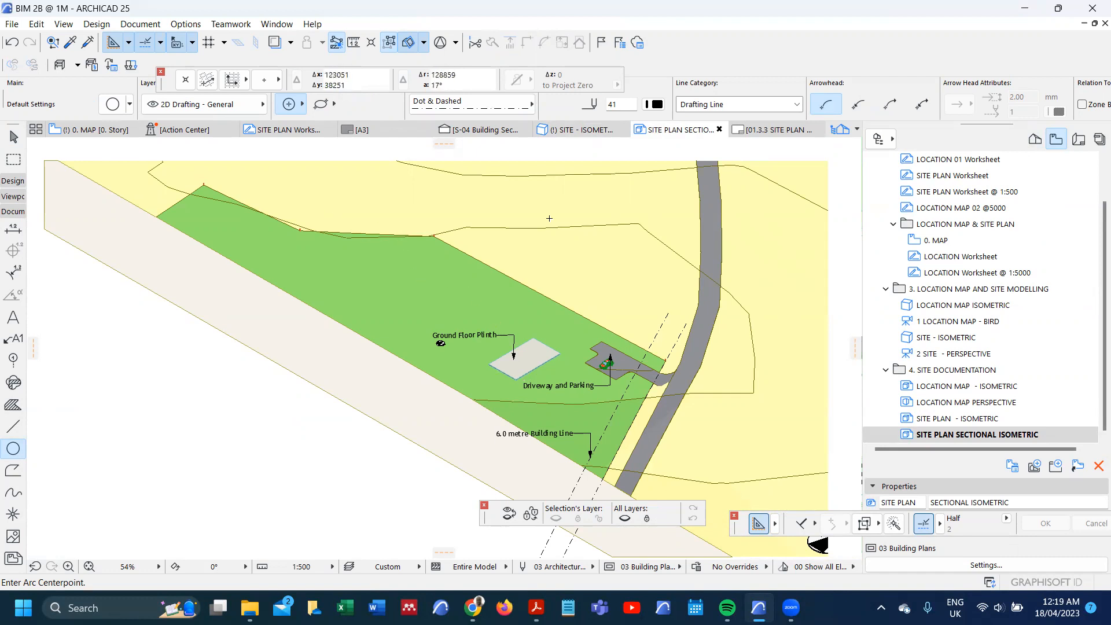
# Step: Open the 3D source of the sectional isometric and try to place another cutting plane along the cut terrain edge
pyautogui.rightClick(259, 150)
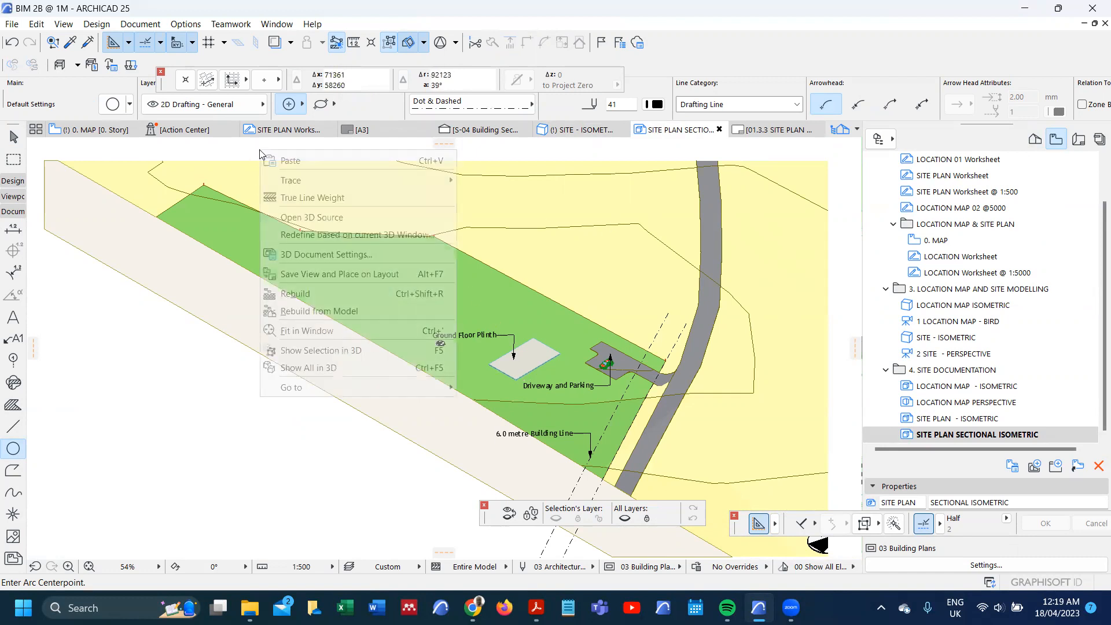
pyautogui.click(324, 217)
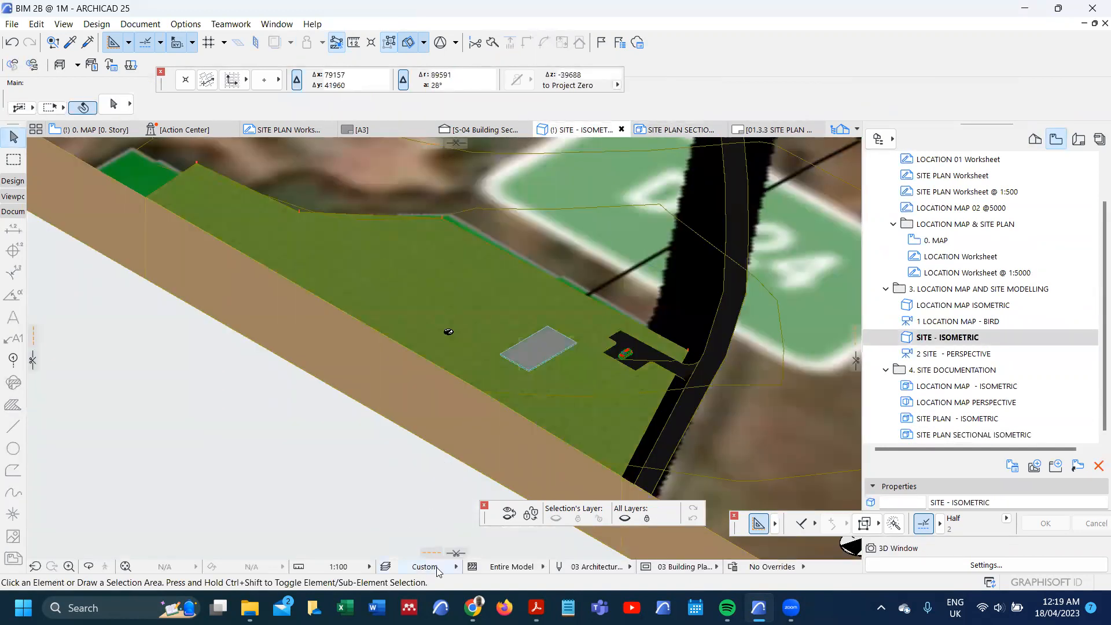
pyautogui.click(455, 553)
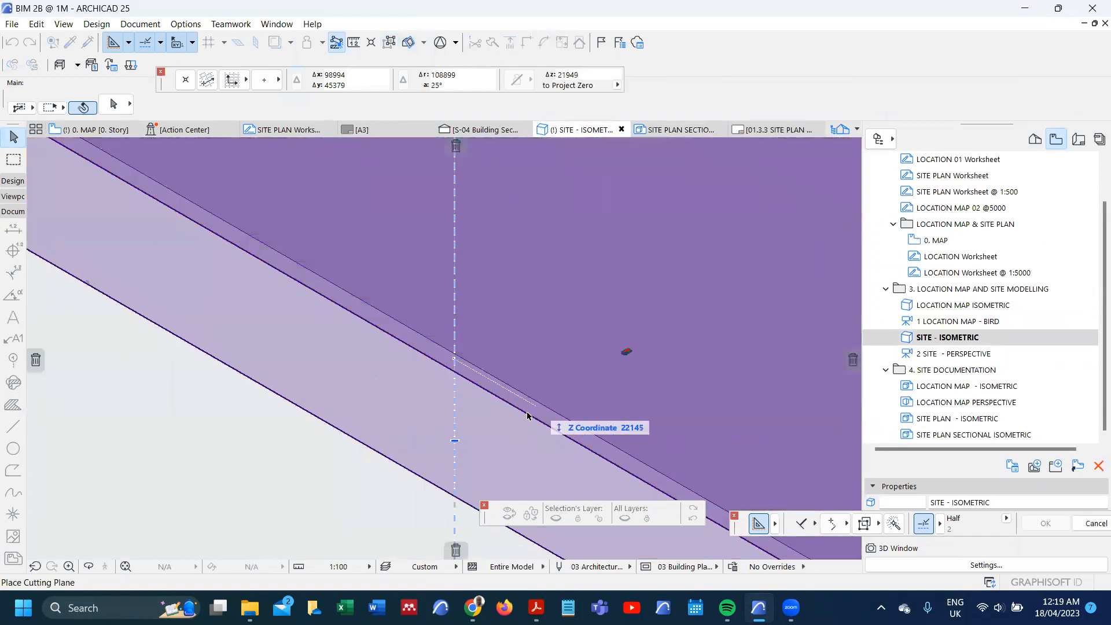
pyautogui.click(527, 416)
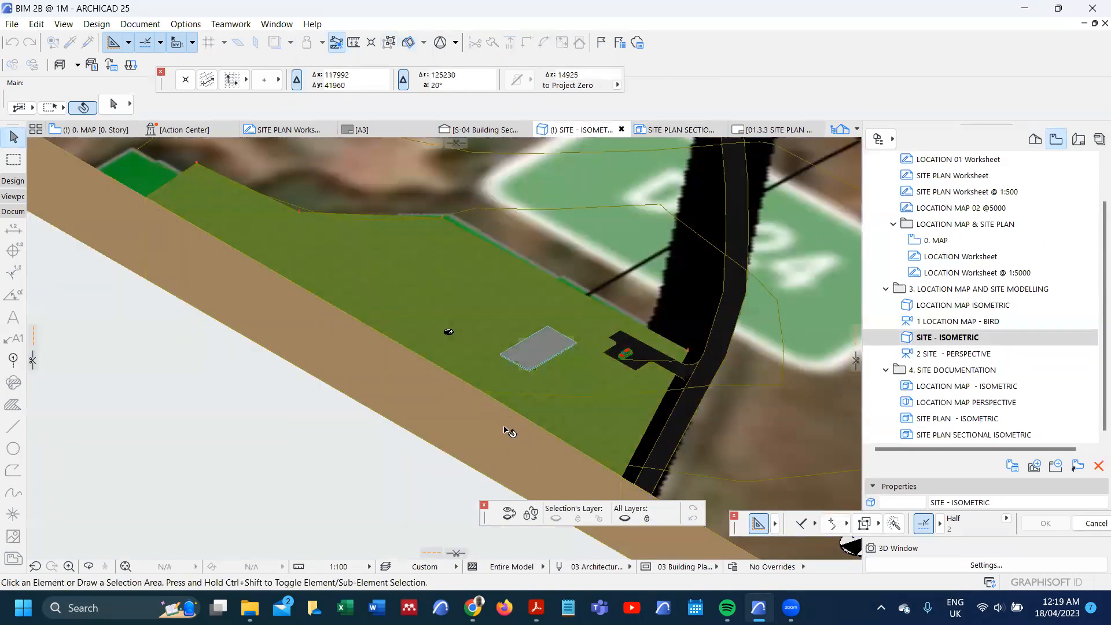
# Step: Switch the 3D projection to Top view and place a cutting plane across the site through the ground floor plinth
pyautogui.hotkey('ctrl', 'shift', 'F3')
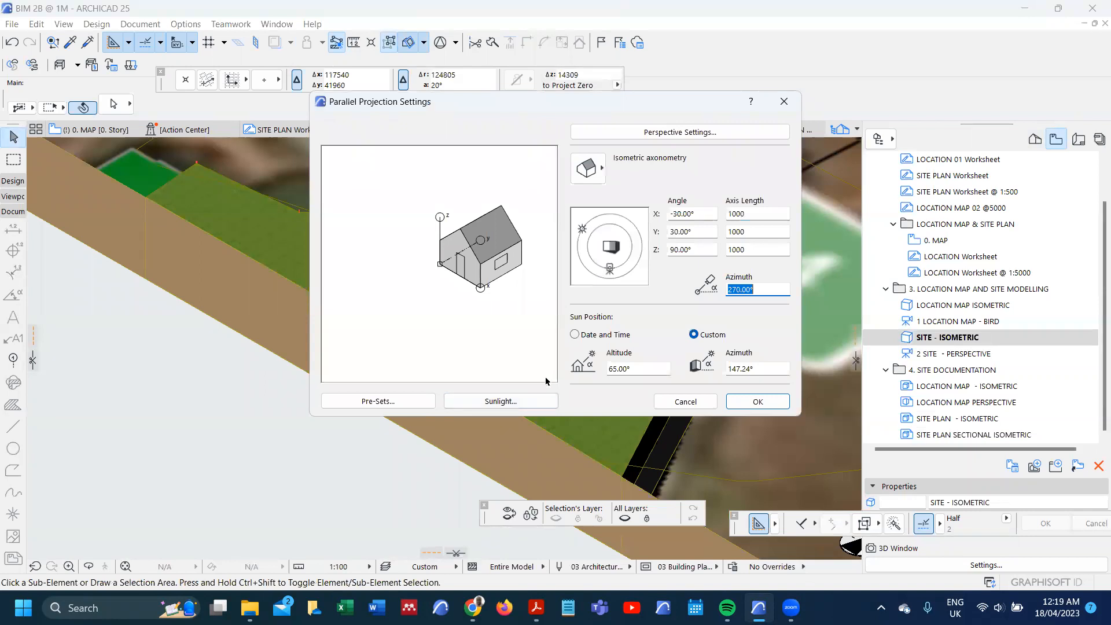
pyautogui.click(587, 167)
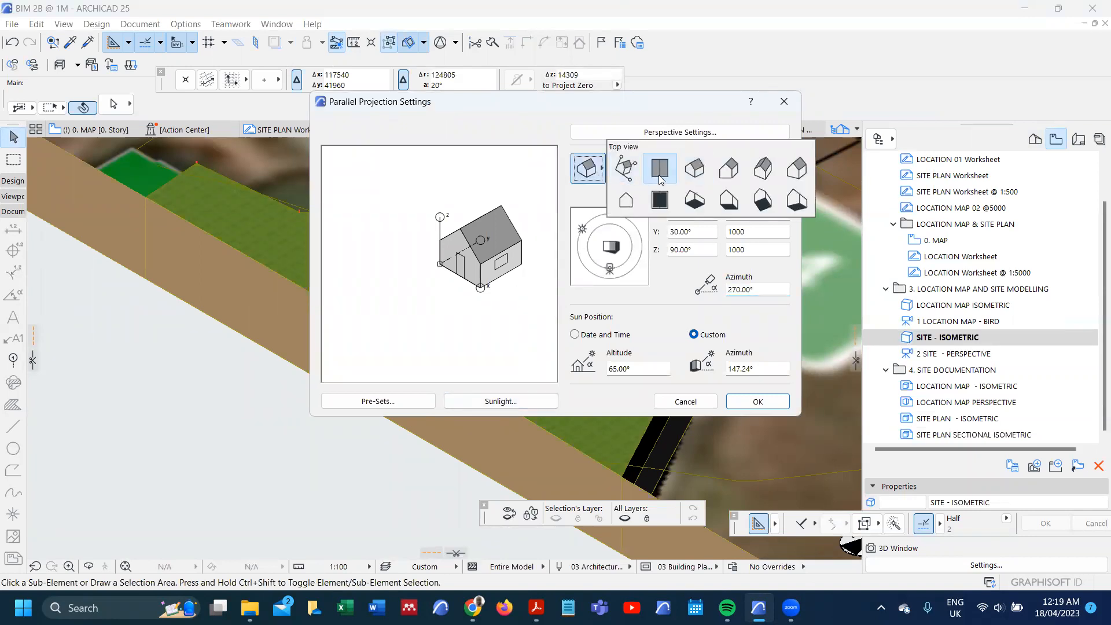
pyautogui.click(659, 170)
pyautogui.click(743, 400)
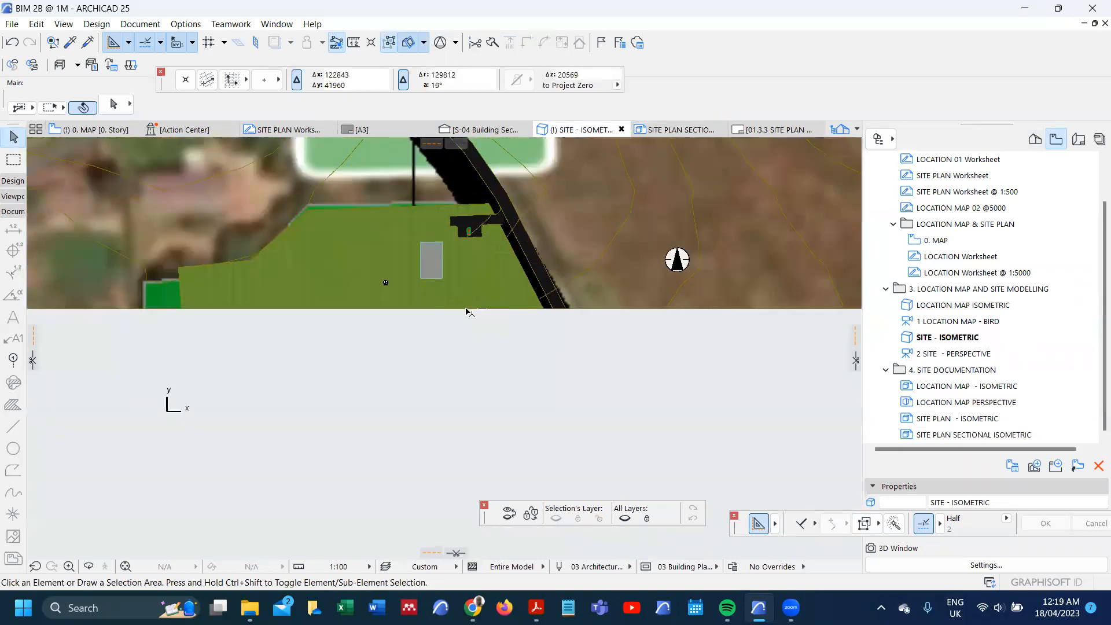
pyautogui.moveTo(456, 552); pyautogui.dragTo(261, 264)
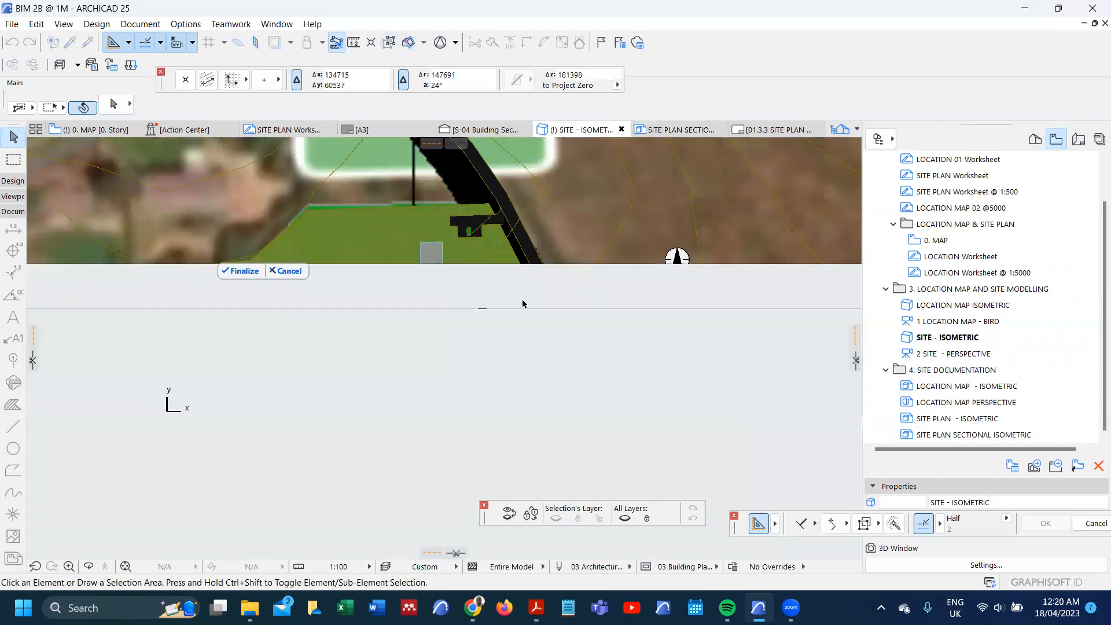
pyautogui.click(240, 271)
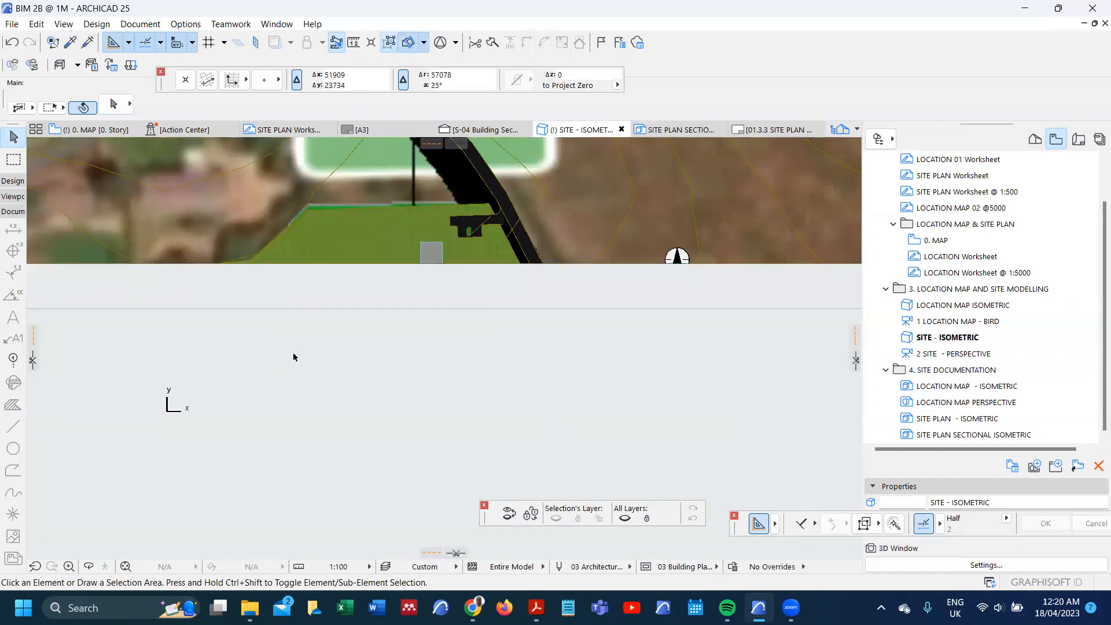
# Step: Set the 3D projection back to Isometric axonometry
pyautogui.doubleClick(294, 358)
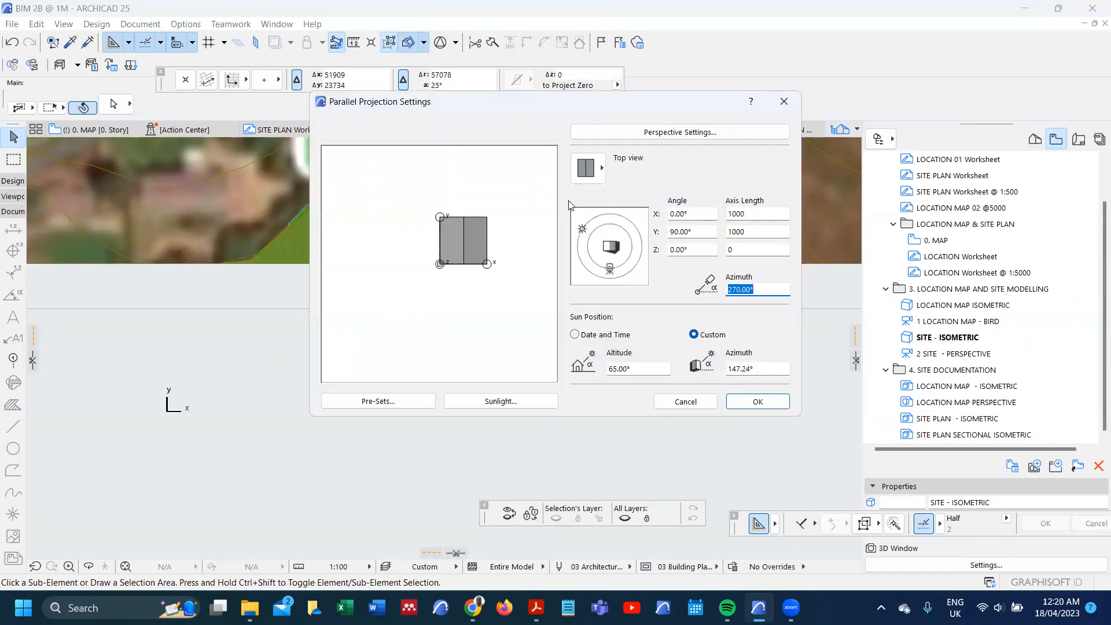
pyautogui.click(587, 167)
pyautogui.click(685, 174)
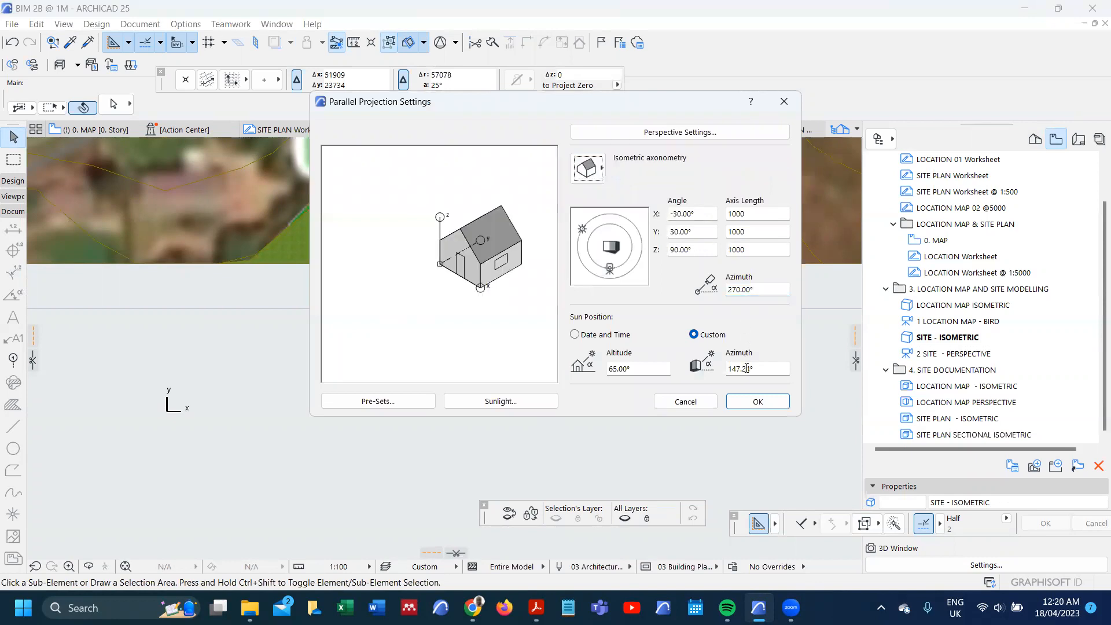
pyautogui.click(755, 401)
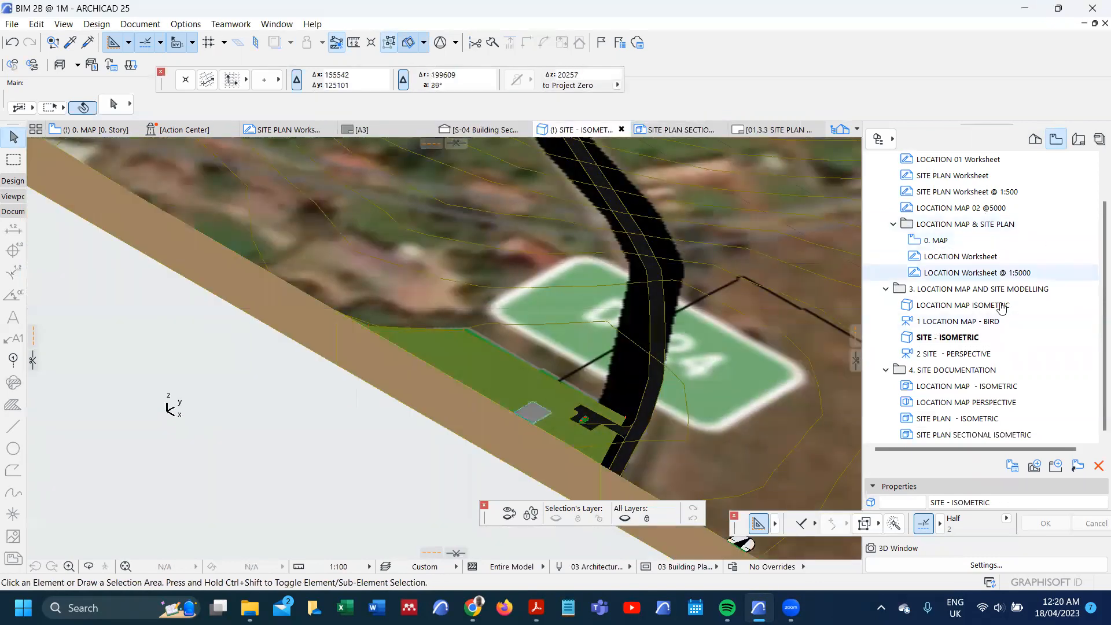
# Step: Create a new 3D document from the newly cut axonometry with reference ID SITE PLAN and name SECTIONAL ISOMETRIC 02
pyautogui.click(1035, 140)
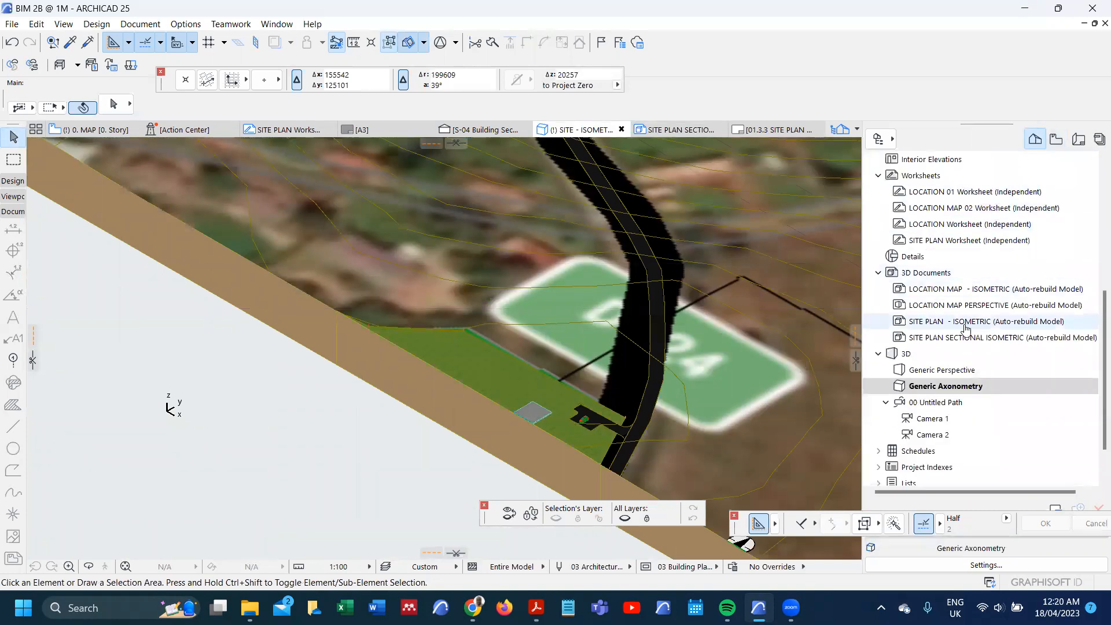
pyautogui.rightClick(928, 278)
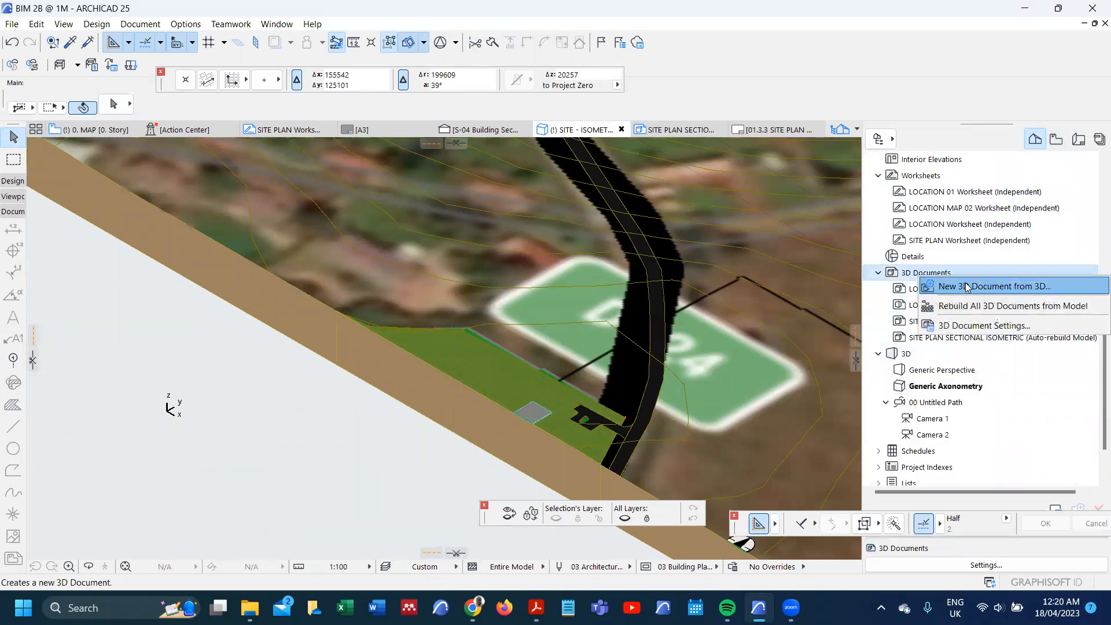
pyautogui.click(966, 286)
pyautogui.click(582, 204)
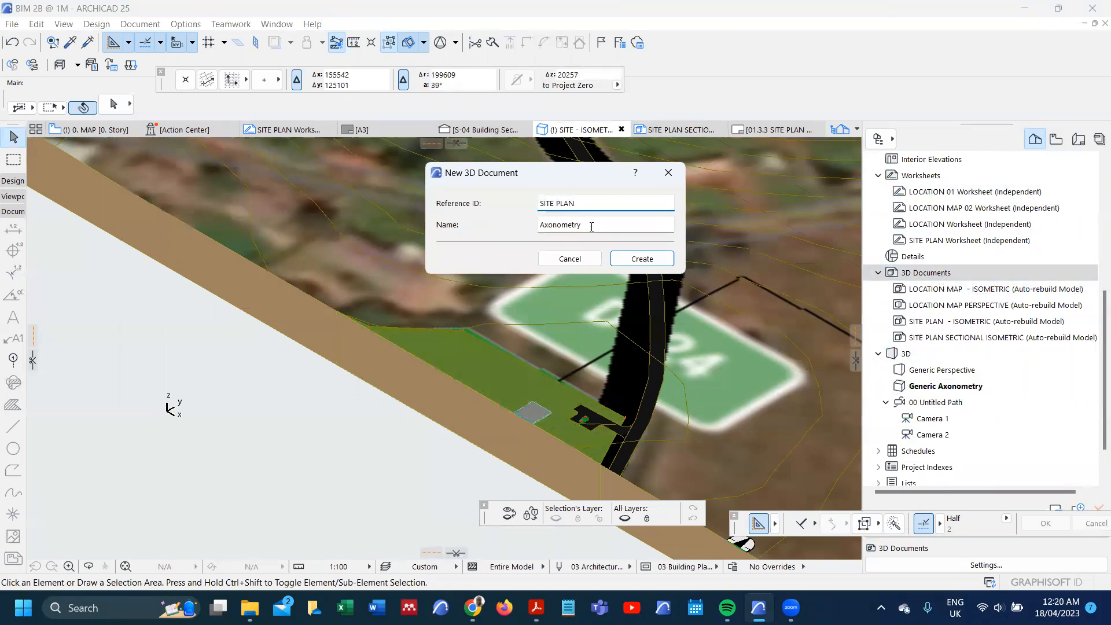
pyautogui.press('Tab')
pyautogui.write('SE')
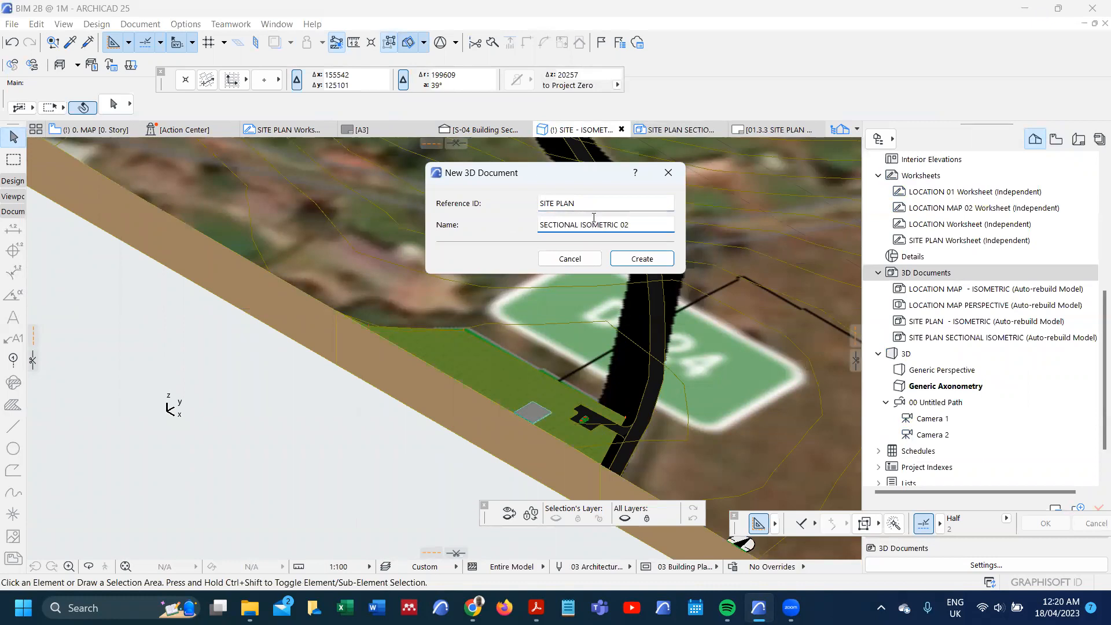
pyautogui.click(637, 258)
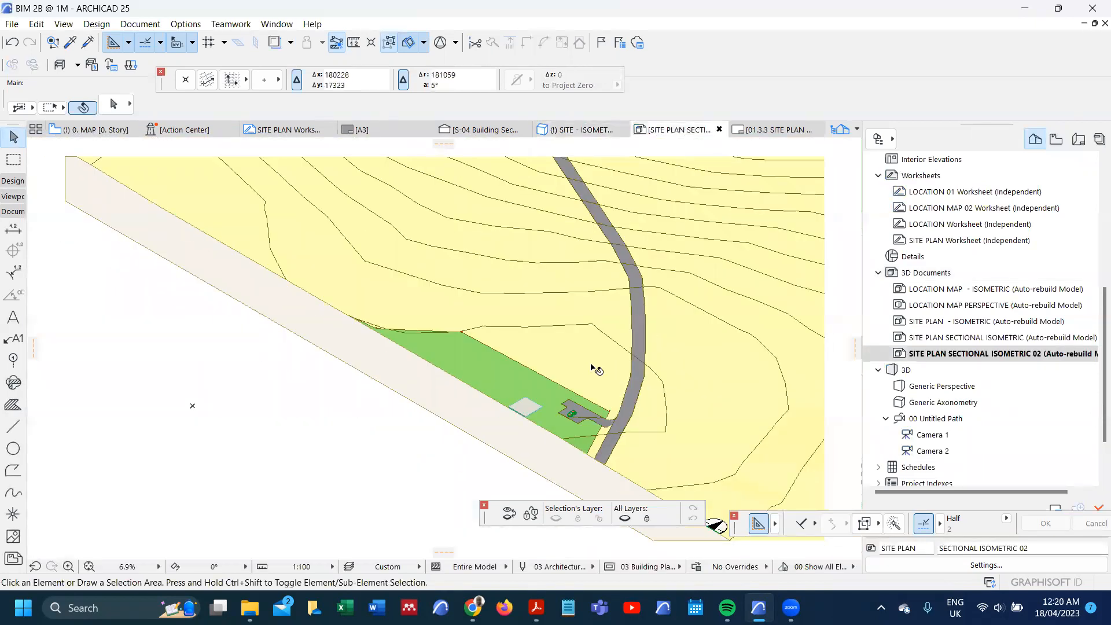
# Step: Set the scale of the new sectional isometric document to 1:500
pyautogui.click(313, 572)
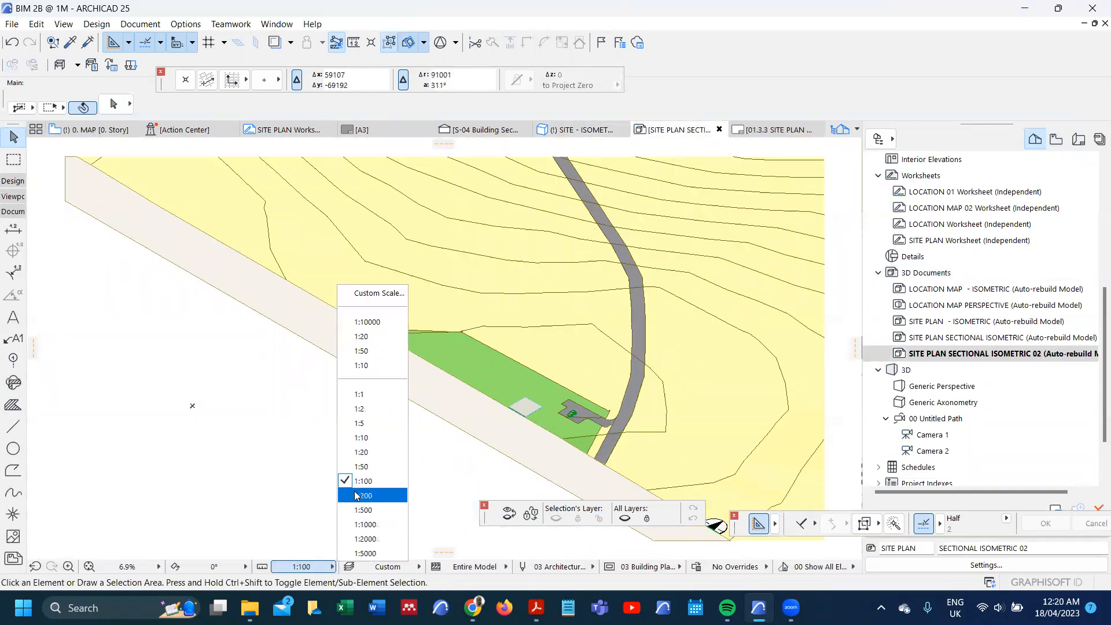
pyautogui.click(364, 510)
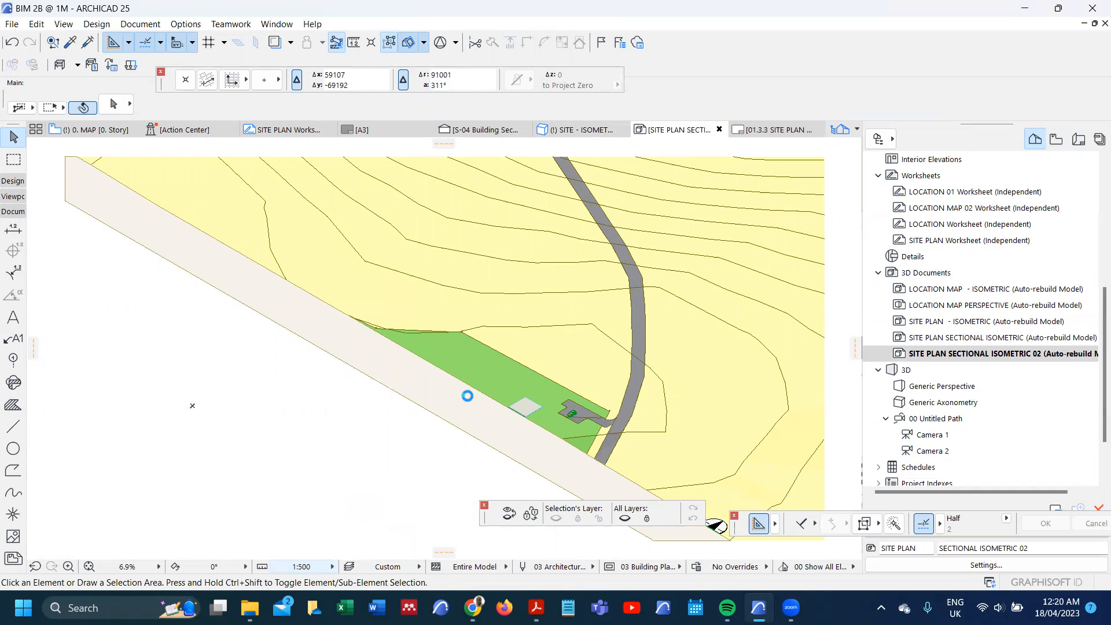
pyautogui.scroll(5, 463, 393)
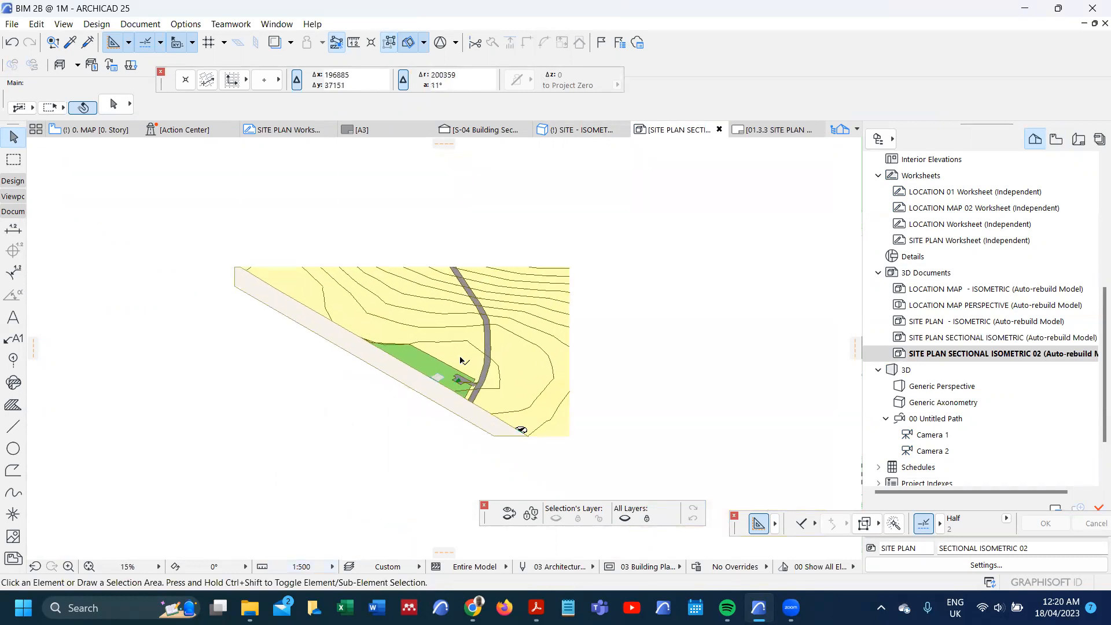
pyautogui.scroll(10, 441, 373)
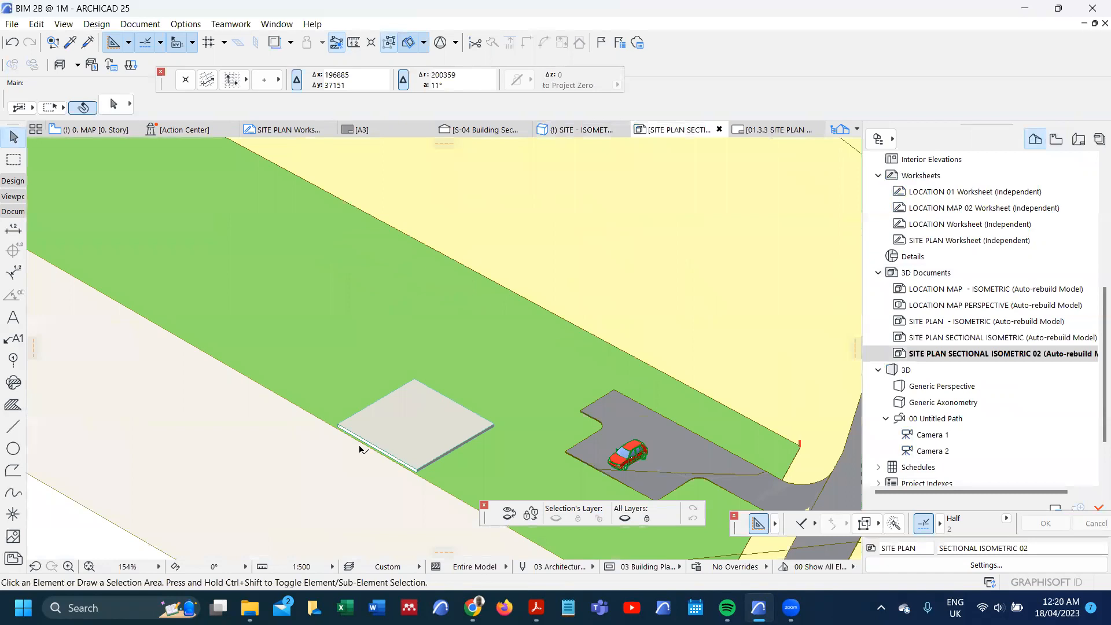
# Step: Paste the copied building lines and the plinth, driveway and building line labels onto the sectional isometric
pyautogui.scroll(-8, 474, 347)
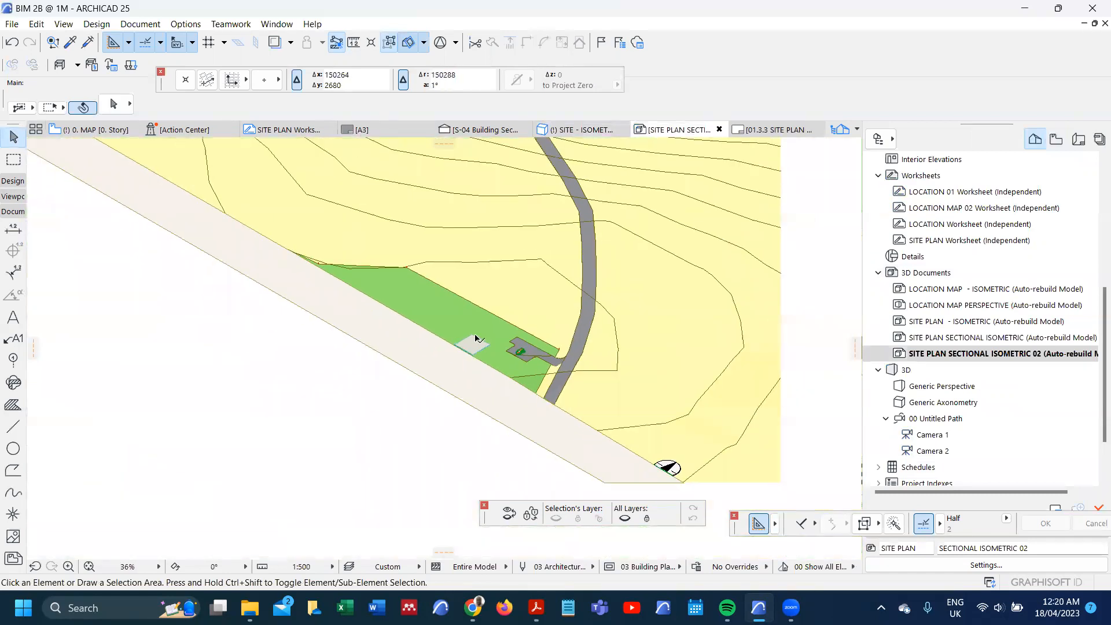
pyautogui.hotkey('ctrl', 'v')
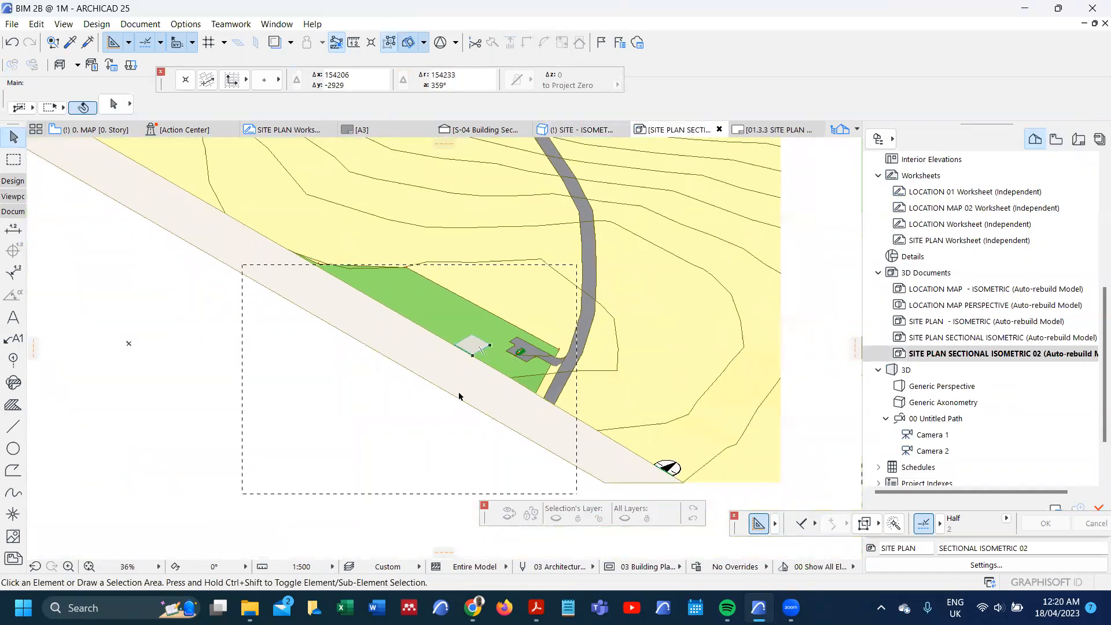
pyautogui.click(199, 352)
pyautogui.scroll(3, 479, 361)
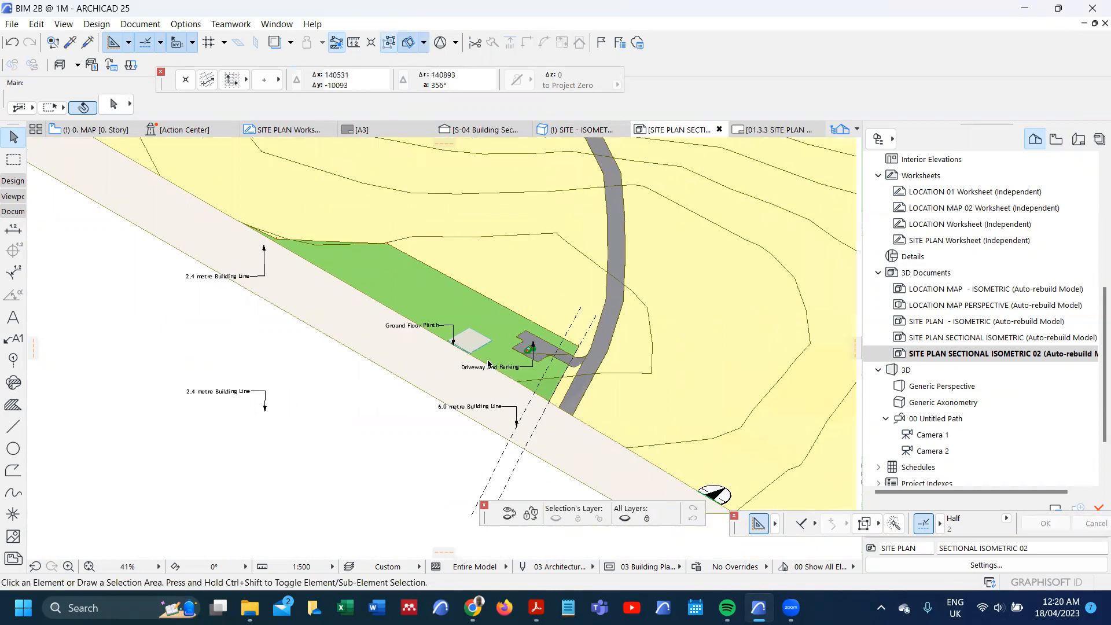
# Step: Move the 6.0 metre Building Line label so its arrow lands near the dashed building line beside the driveway
pyautogui.scroll(-3, 529, 386)
pyautogui.click(532, 420)
pyautogui.hotkey('ctrl', 'd')
pyautogui.click(533, 420)
pyautogui.scroll(3, 560, 376)
pyautogui.scroll(5, 564, 364)
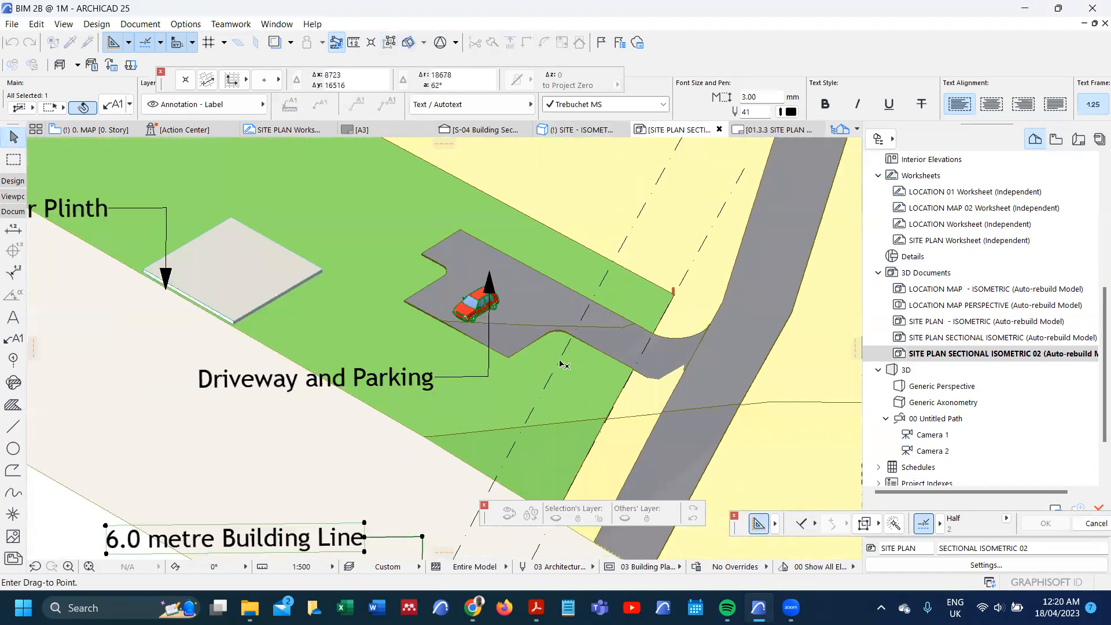
pyautogui.scroll(1, 558, 369)
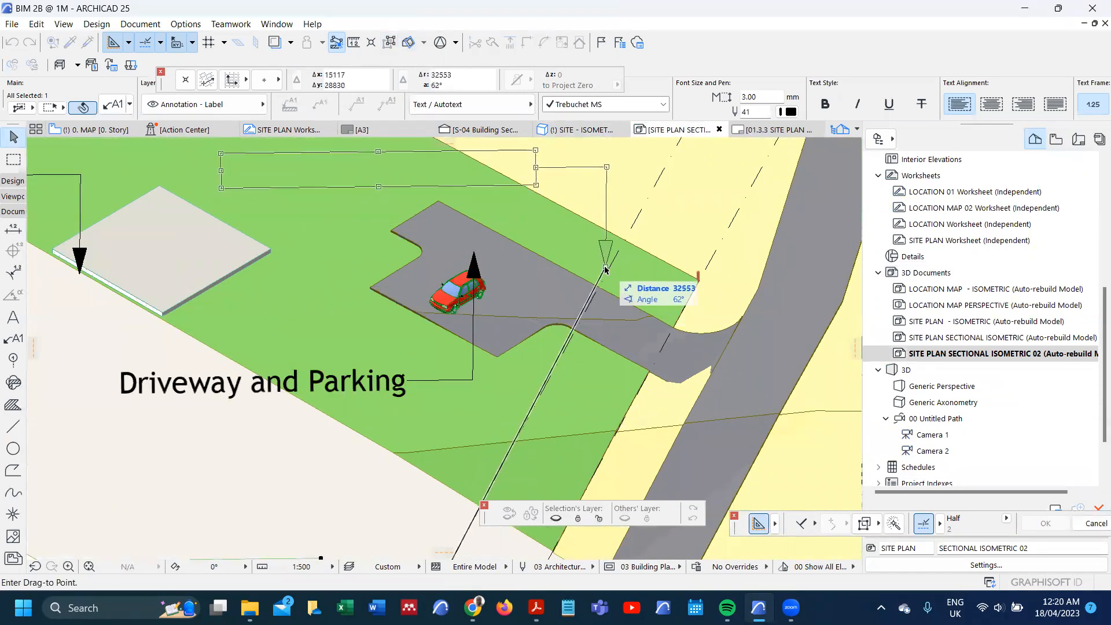
pyautogui.click(606, 267)
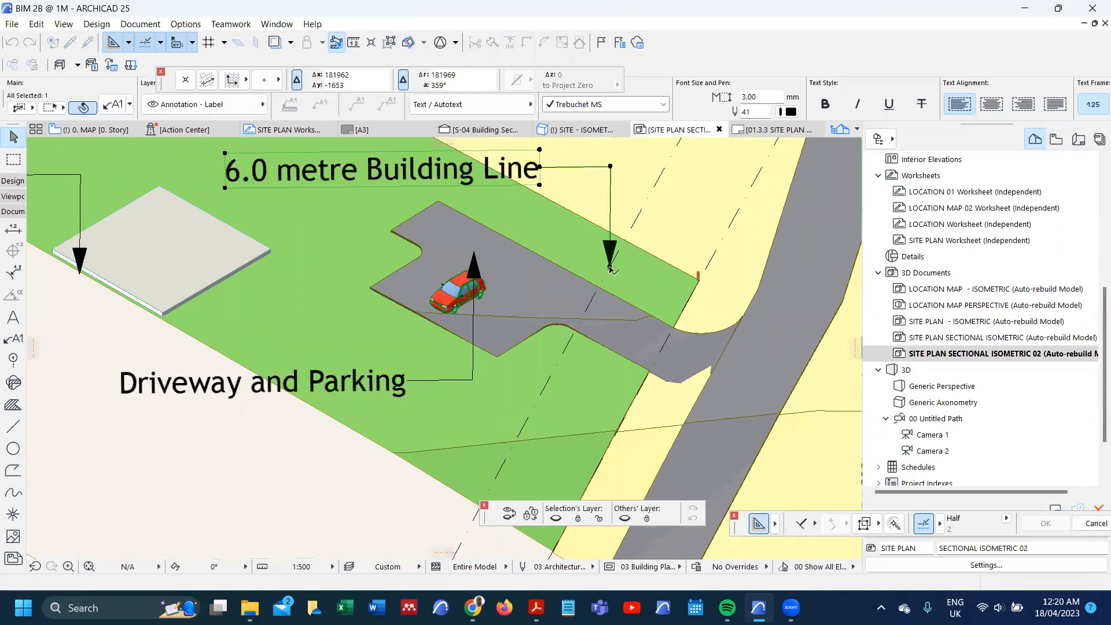
# Step: Dimension the ground floor plinth's height along the vertical edge of its cut corner
pyautogui.scroll(-3, 363, 288)
pyautogui.scroll(10, 363, 287)
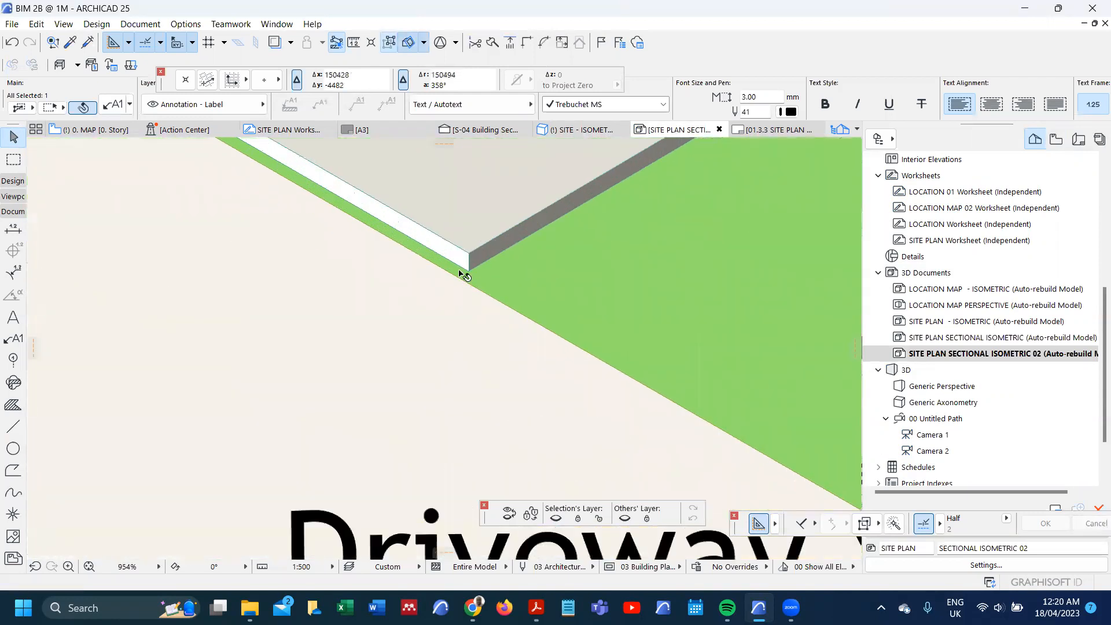
pyautogui.click(13, 228)
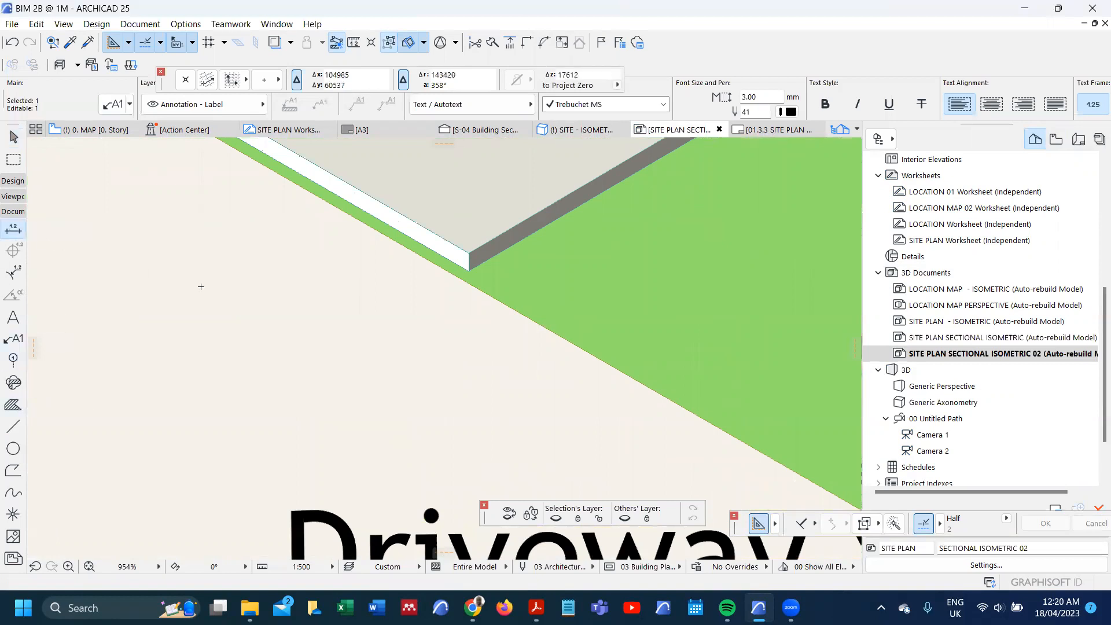
pyautogui.scroll(1, 465, 265)
pyautogui.scroll(3, 465, 266)
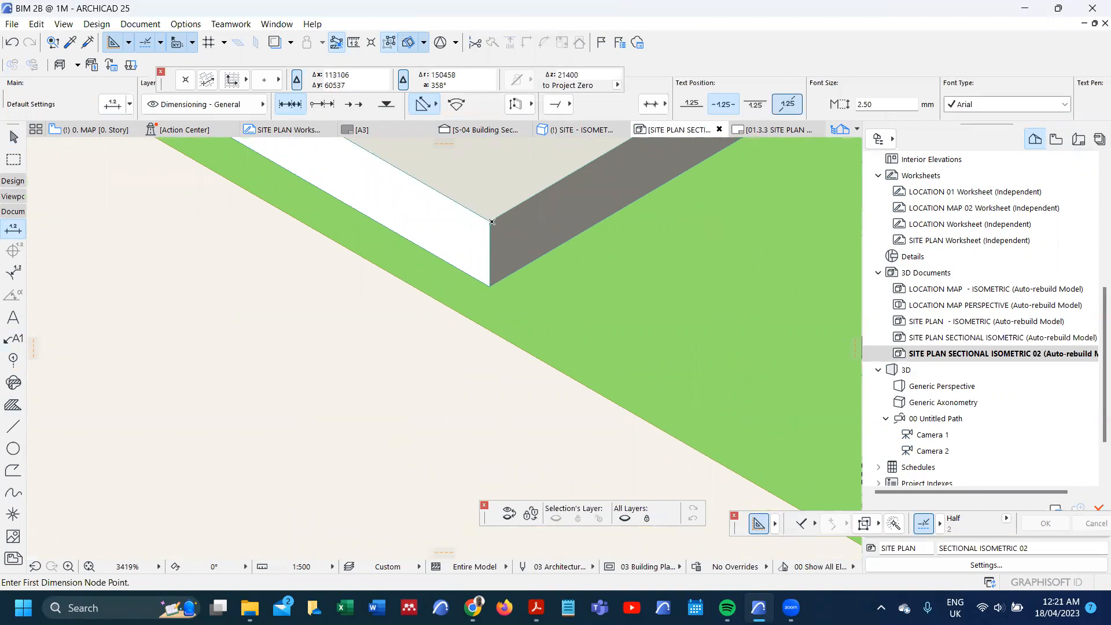
pyautogui.click(489, 221)
pyautogui.doubleClick(490, 286)
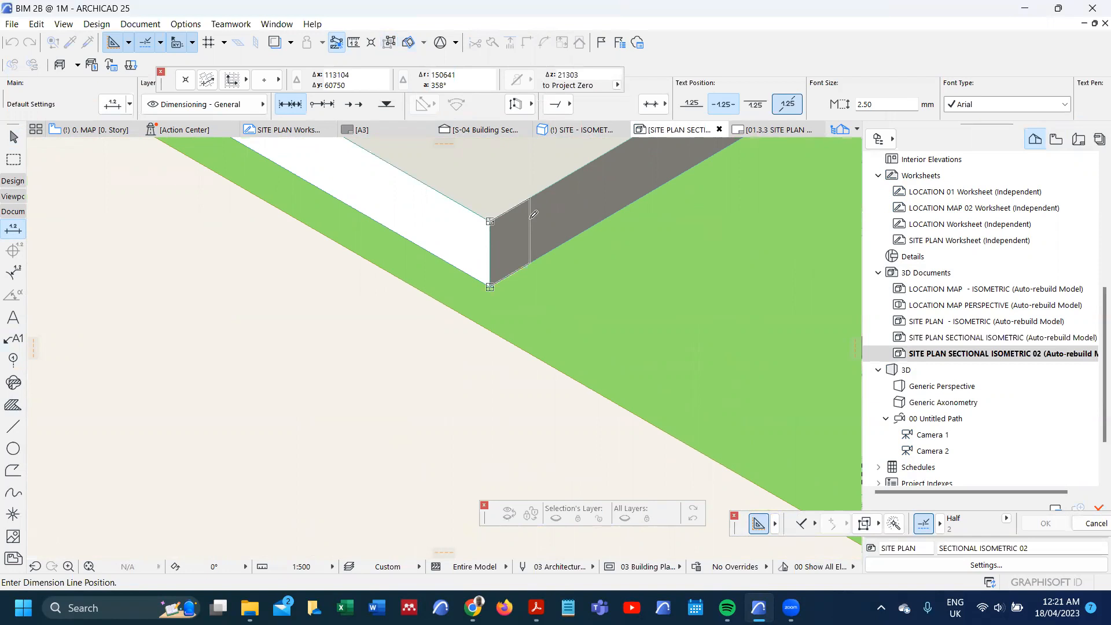
pyautogui.click(529, 218)
pyautogui.scroll(-4, 529, 218)
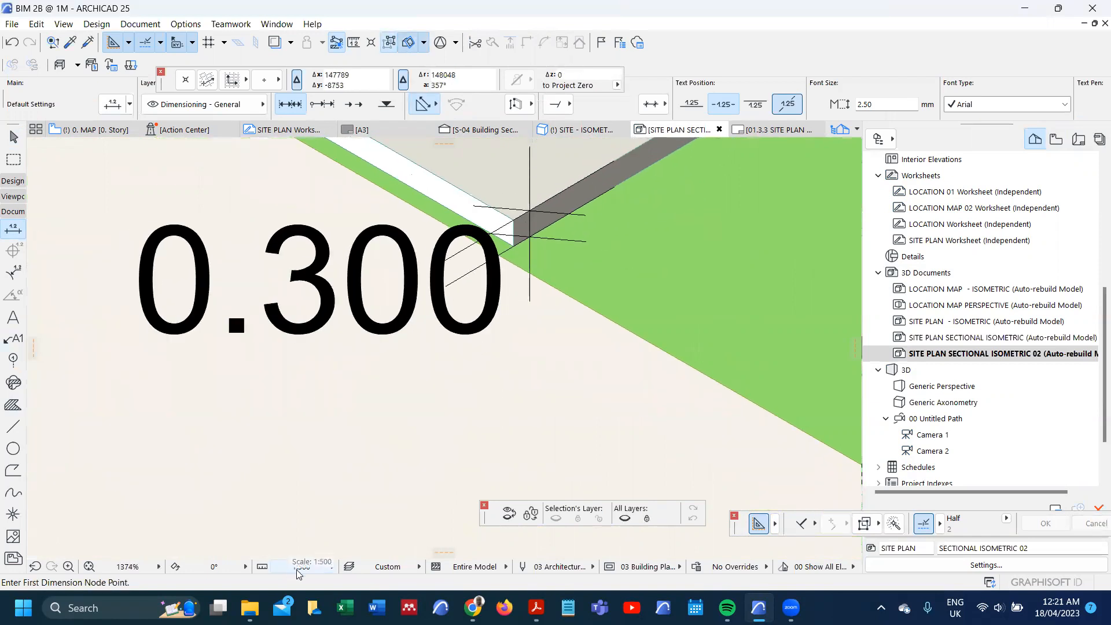
# Step: Select the height dimension at the plinth's cut corner and delete it
pyautogui.scroll(3, 533, 221)
pyautogui.scroll(1, 536, 223)
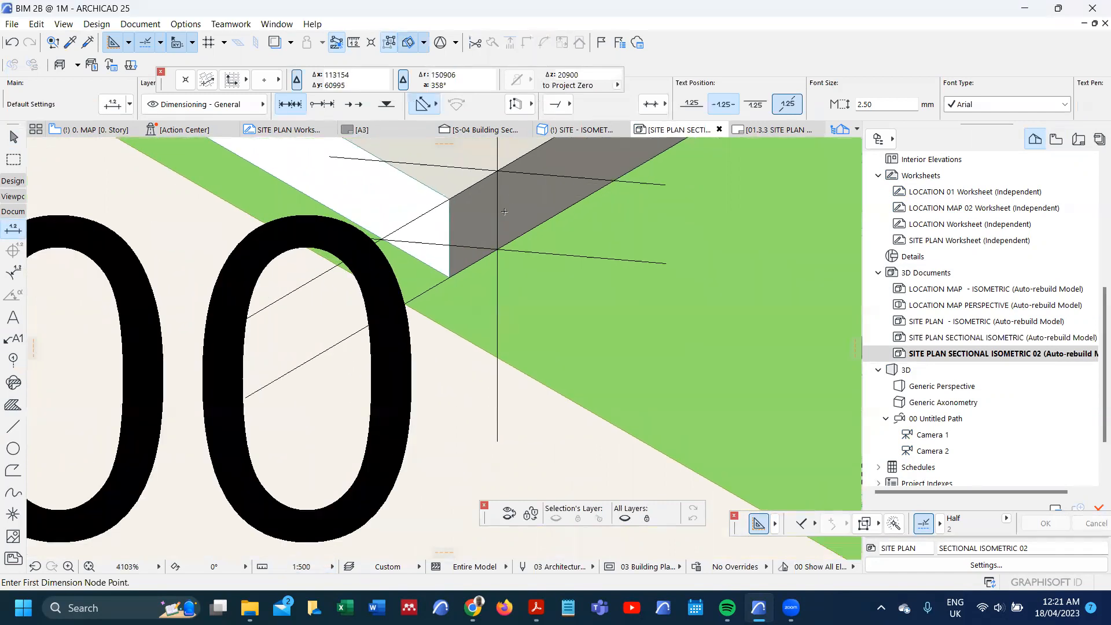
pyautogui.rightClick(499, 199)
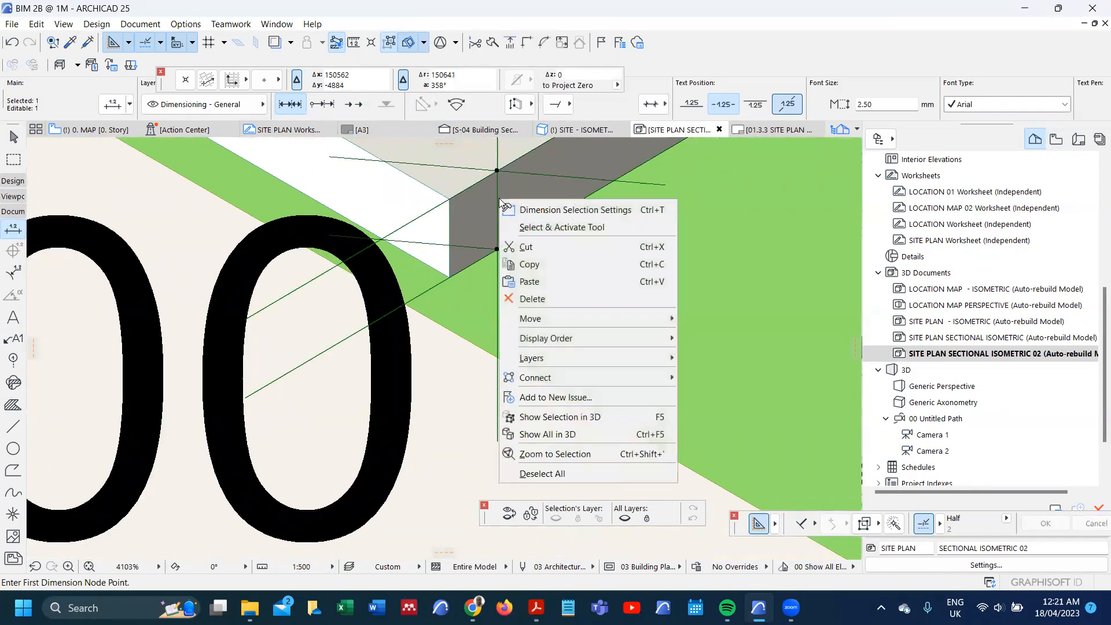
pyautogui.press('Escape')
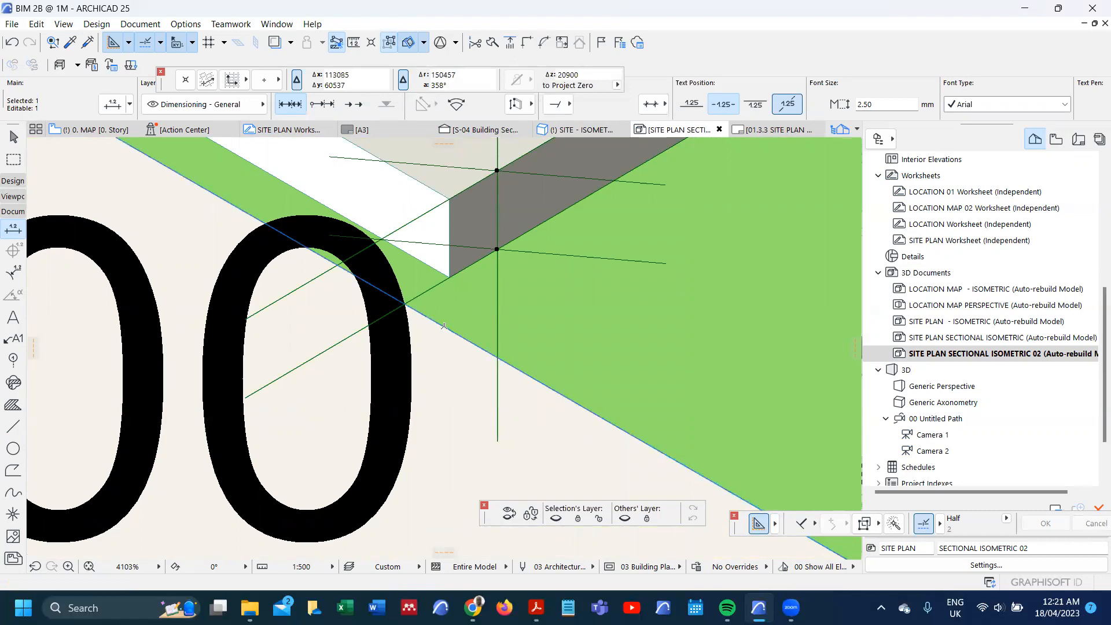
pyautogui.scroll(6, 444, 326)
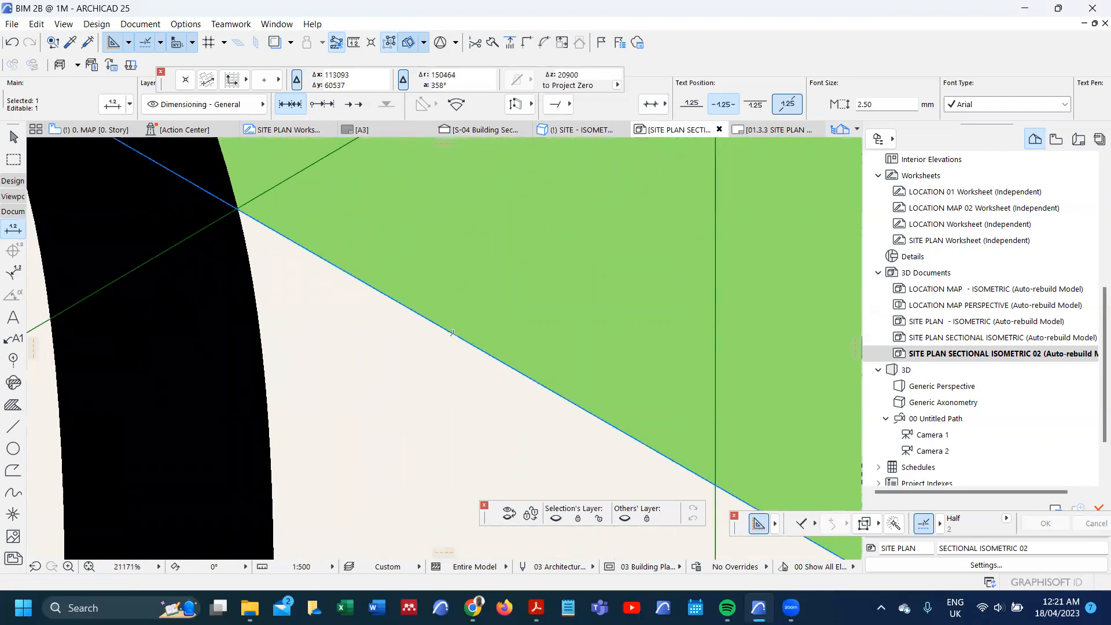
pyautogui.scroll(-5, 453, 332)
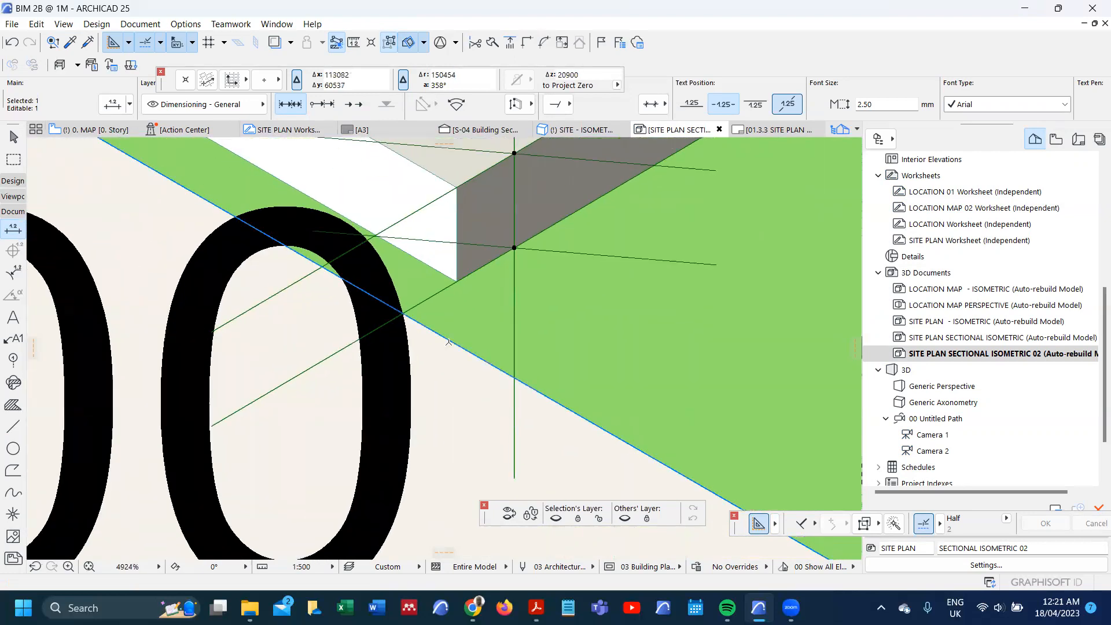
pyautogui.press('Delete')
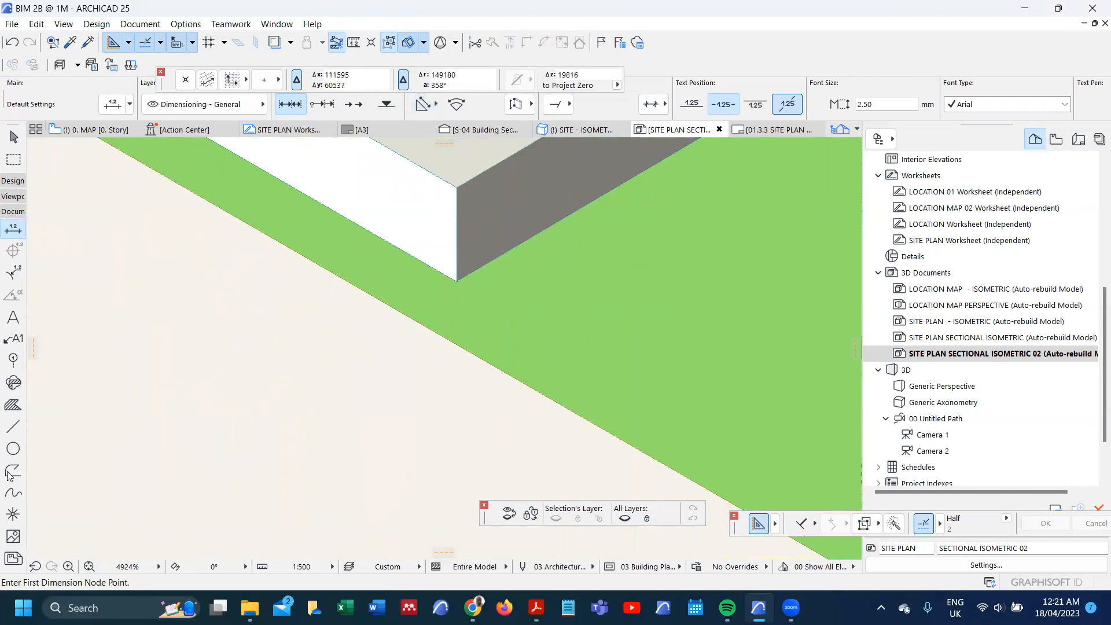
# Step: Place a hotspot at the plinth's lower corner and move it straight down onto the cut terrain edge
pyautogui.click(13, 514)
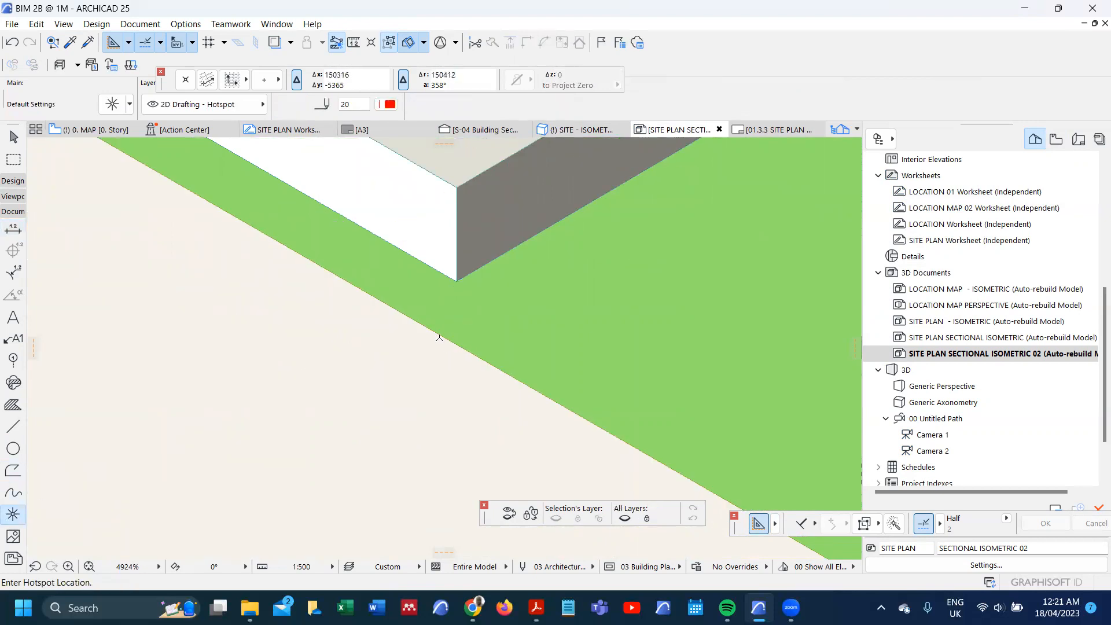
pyautogui.click(457, 280)
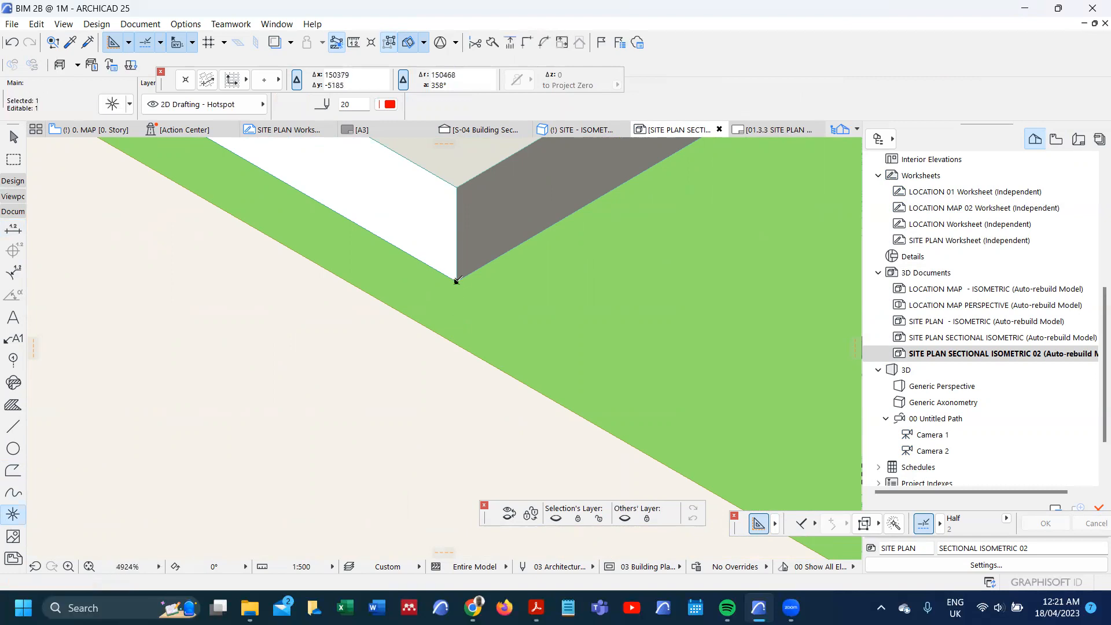
pyautogui.moveTo(457, 280); pyautogui.dragTo(456, 344)
pyautogui.press('Escape')
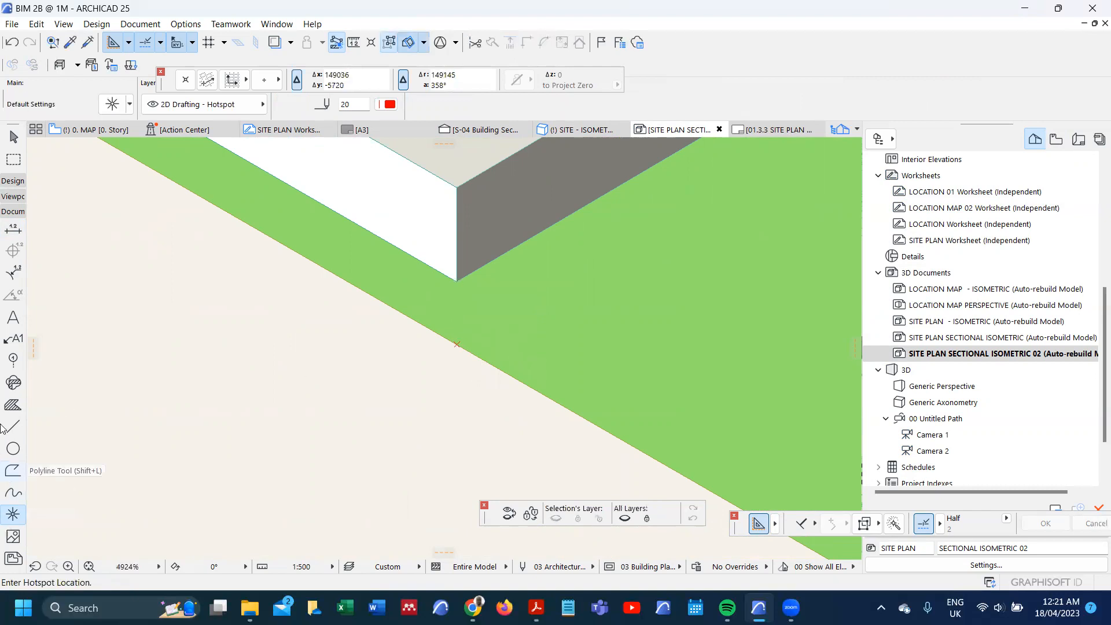
# Step: Try to dimension from the plinth's lower corner to the hotspot, and dimension the plinth's vertical corner edge instead
pyautogui.click(13, 229)
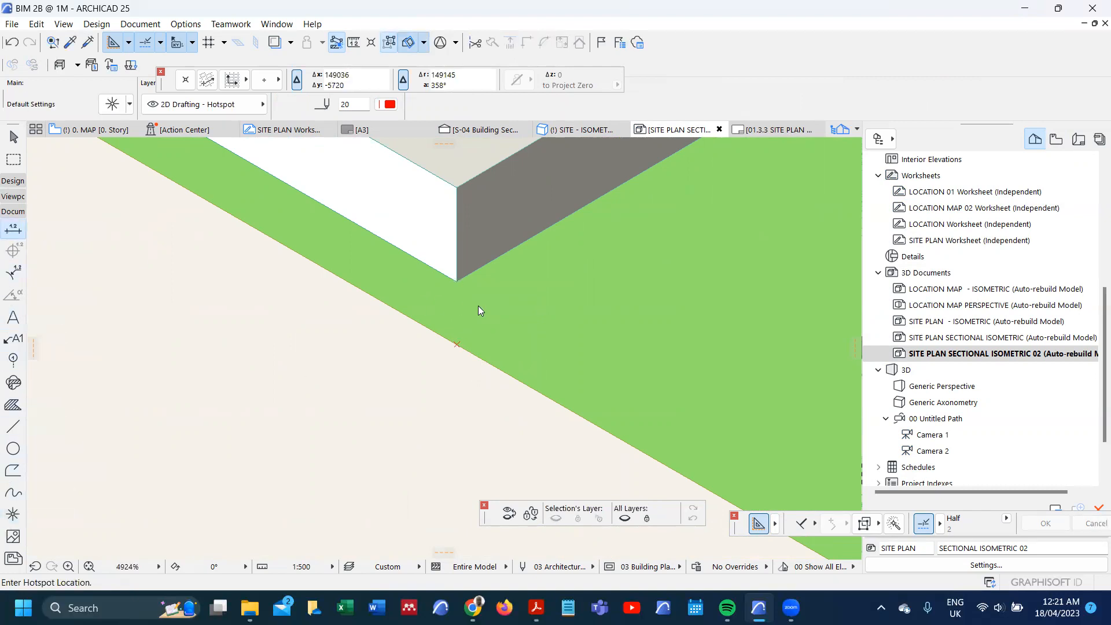
pyautogui.click(458, 282)
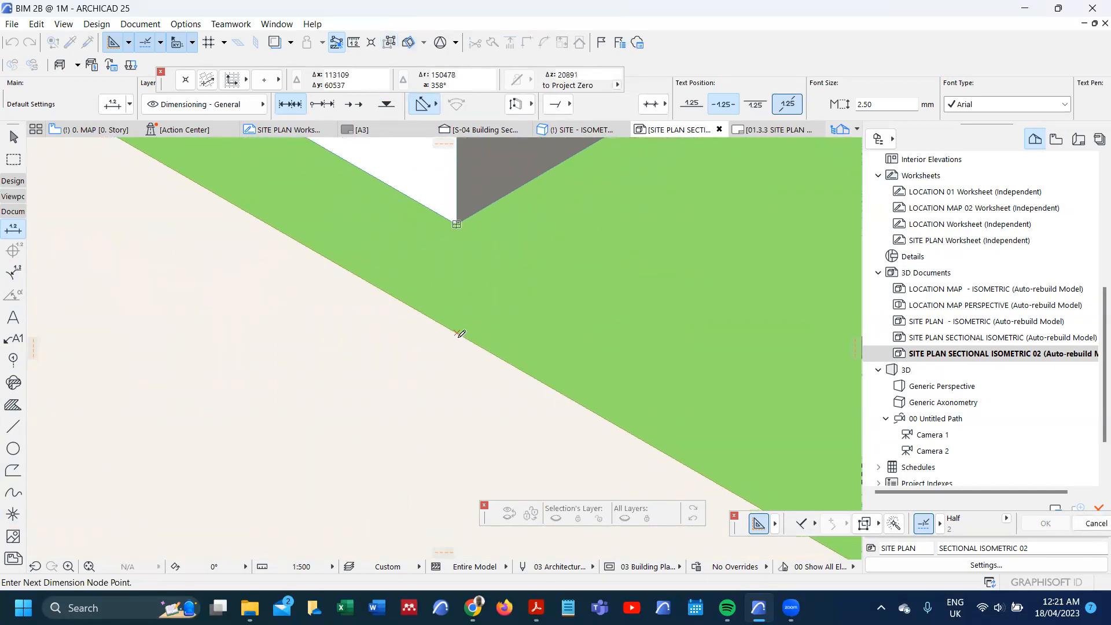
pyautogui.scroll(8, 458, 334)
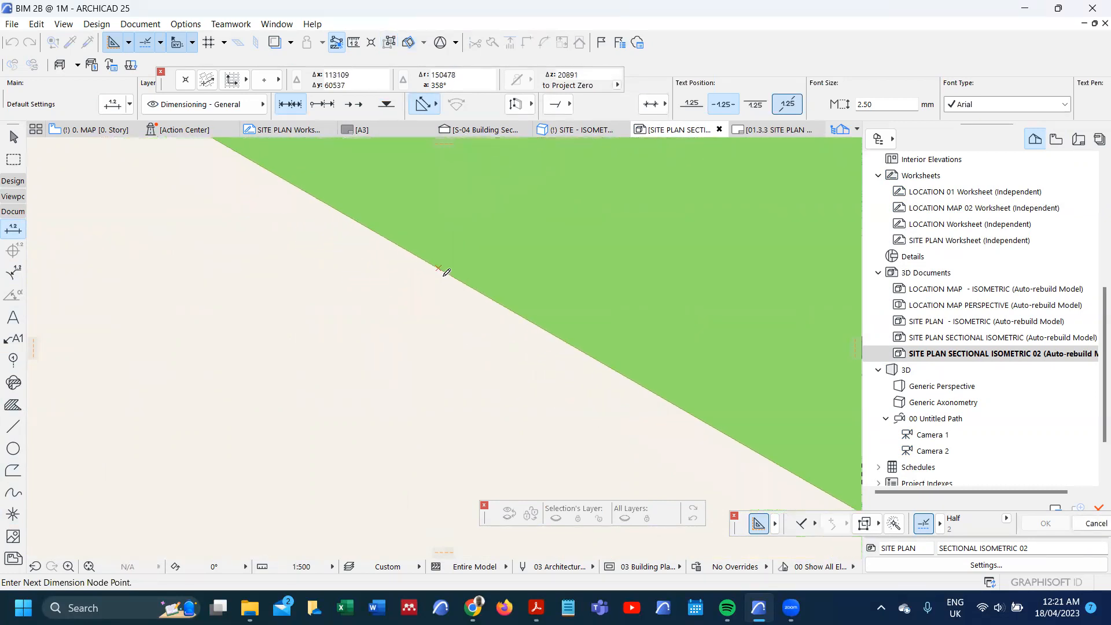
pyautogui.scroll(4, 429, 249)
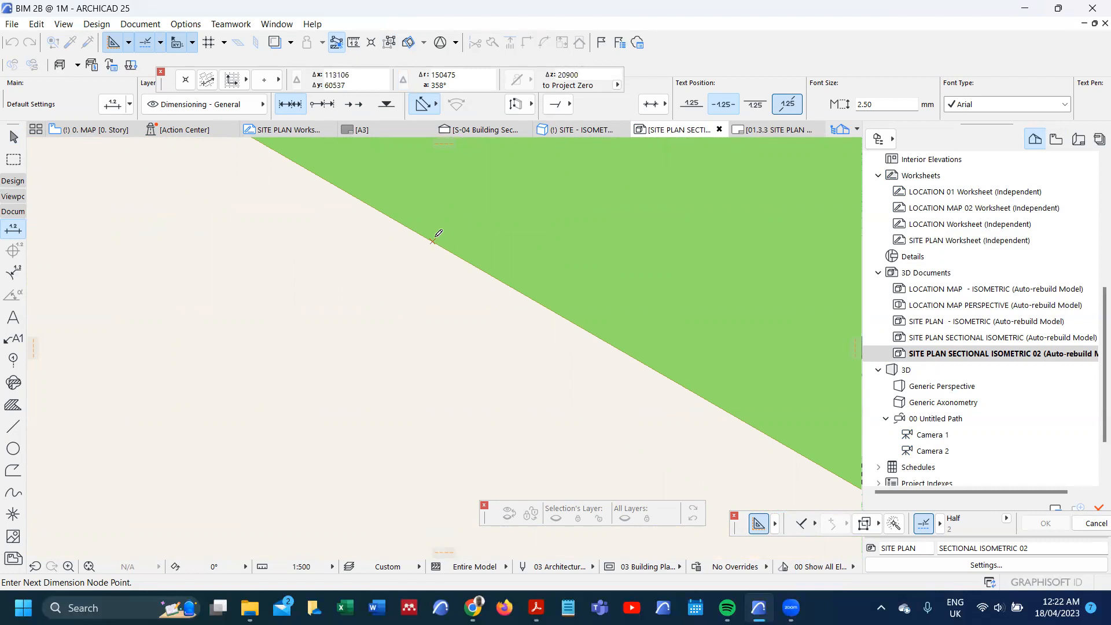
pyautogui.moveTo(435, 238); pyautogui.dragTo(429, 334, button='middle')
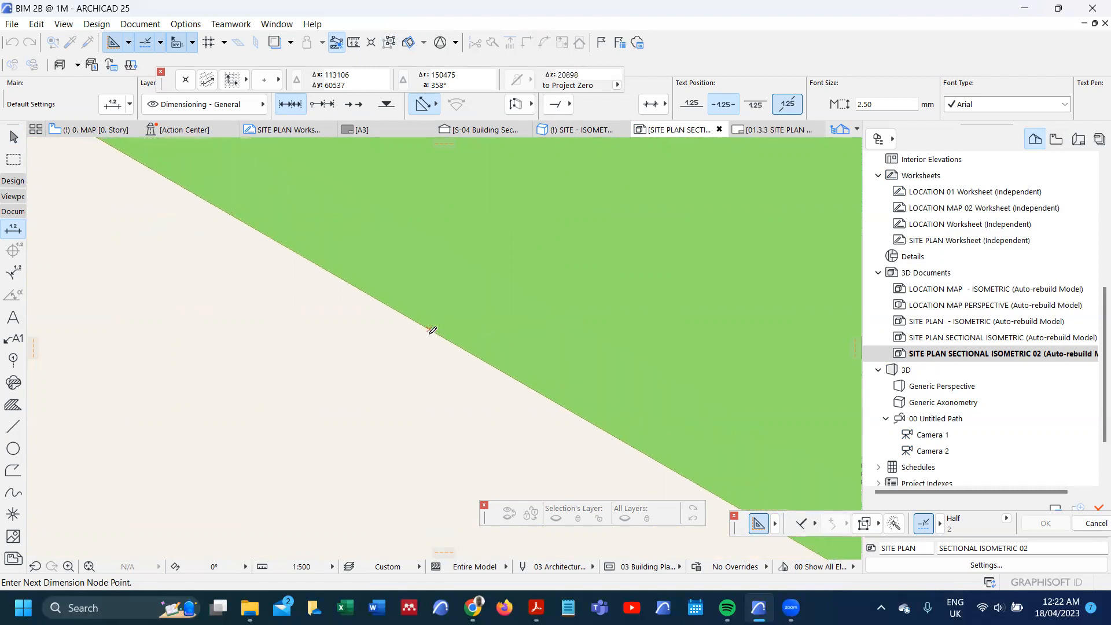
pyautogui.scroll(-3, 429, 334)
pyautogui.scroll(2, 429, 333)
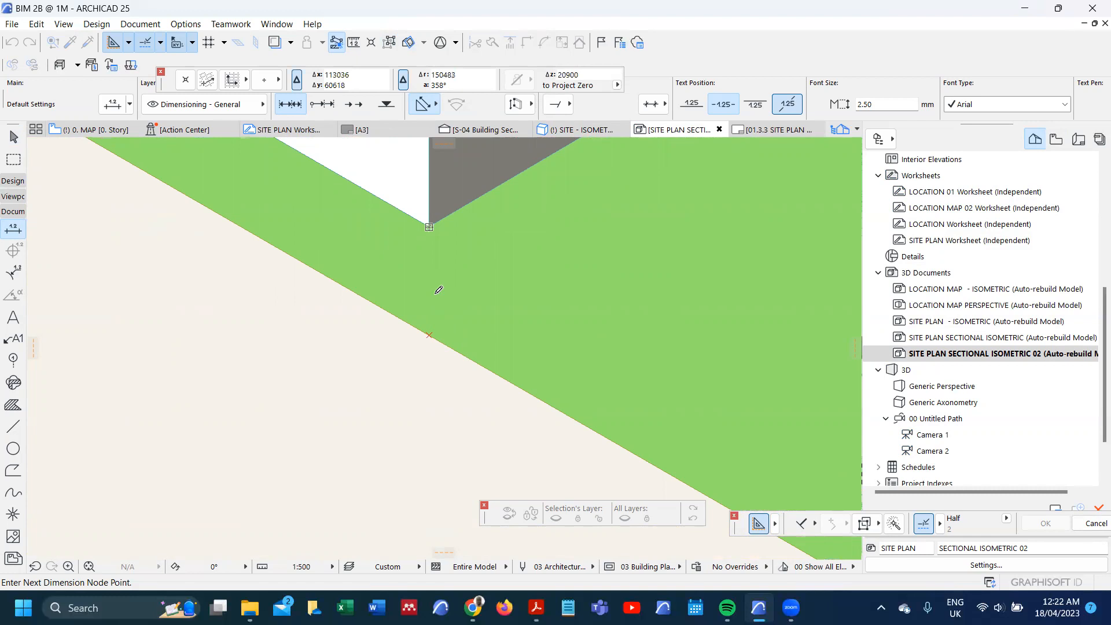
pyautogui.scroll(-2, 427, 333)
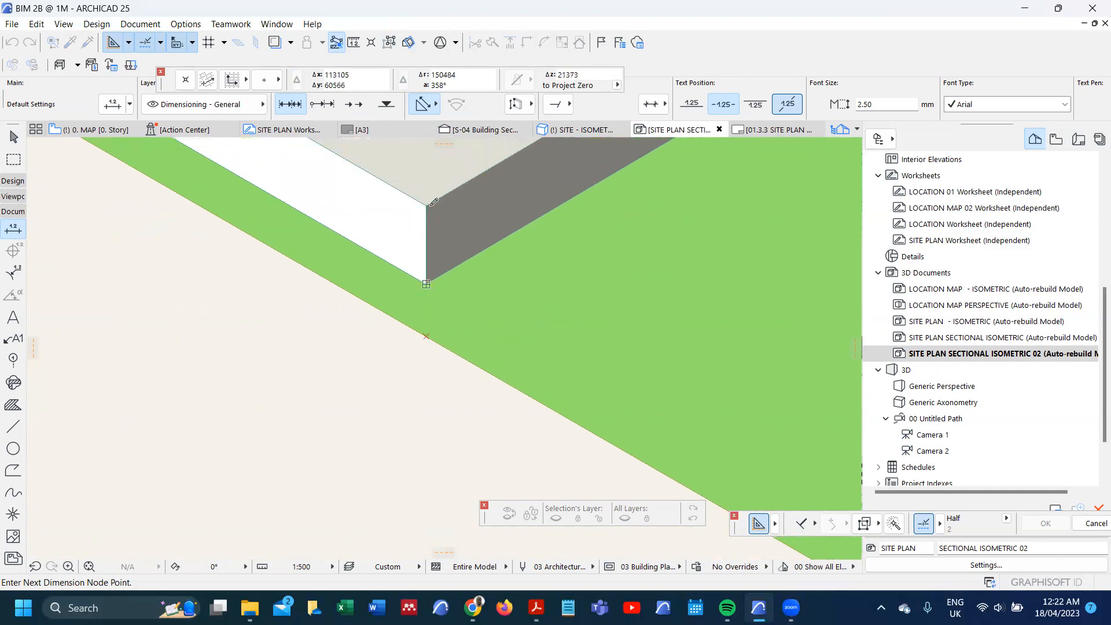
pyautogui.doubleClick(486, 307)
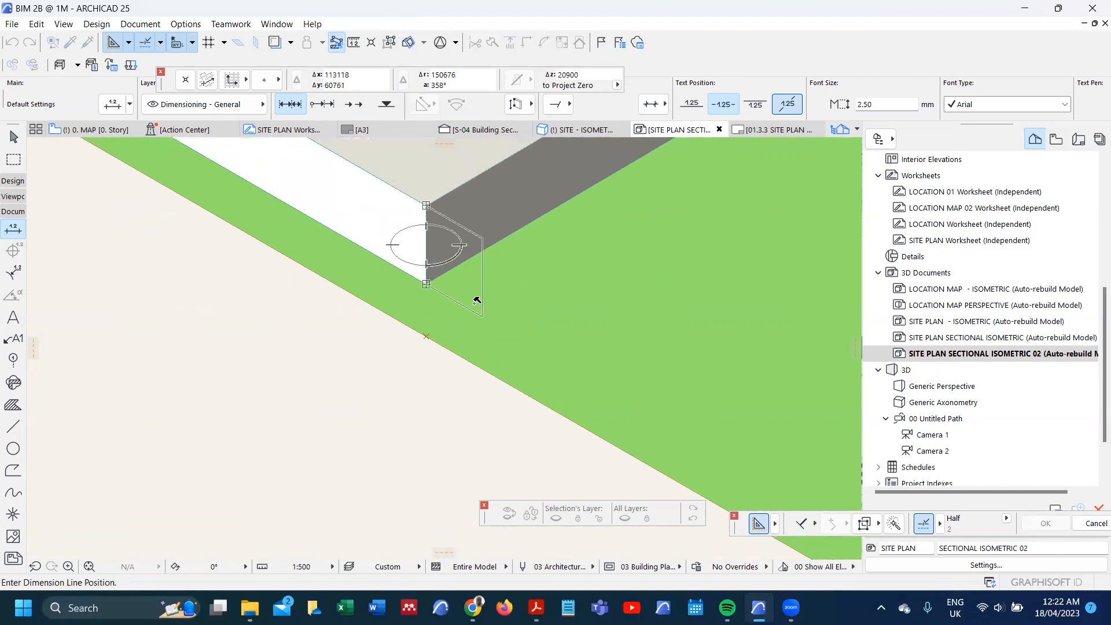
pyautogui.click(479, 294)
# Step: Finish the height dimension of the ground floor plinth's vertical edge by placing it just beside the cut corner
pyautogui.rightClick(479, 280)
pyautogui.click(461, 340)
pyautogui.scroll(1, 460, 342)
pyautogui.scroll(1, 434, 342)
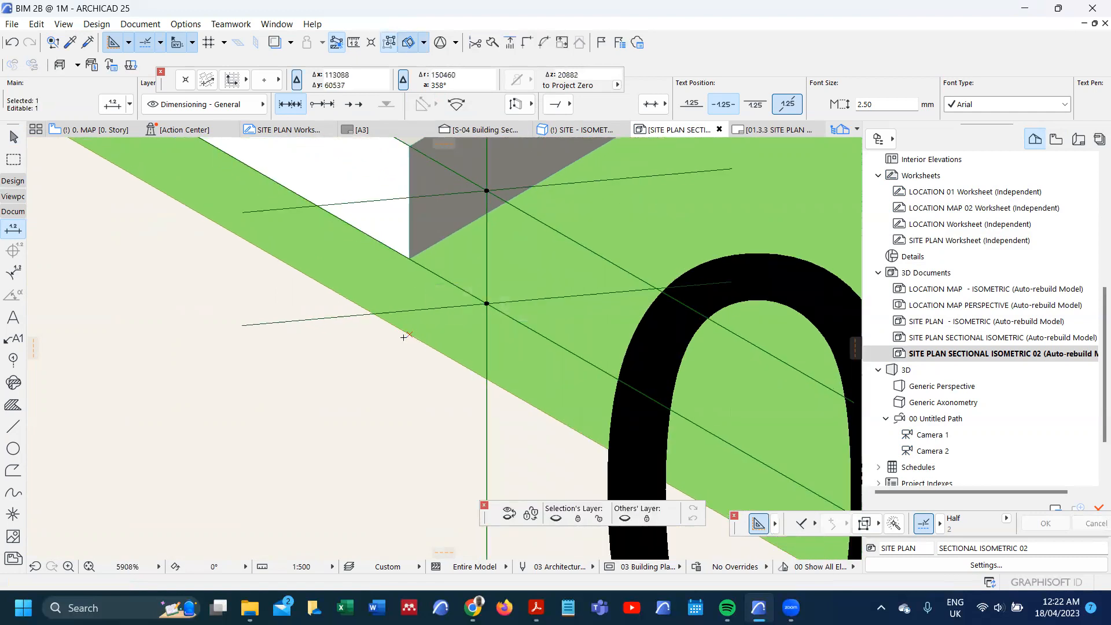
pyautogui.scroll(-12, 404, 337)
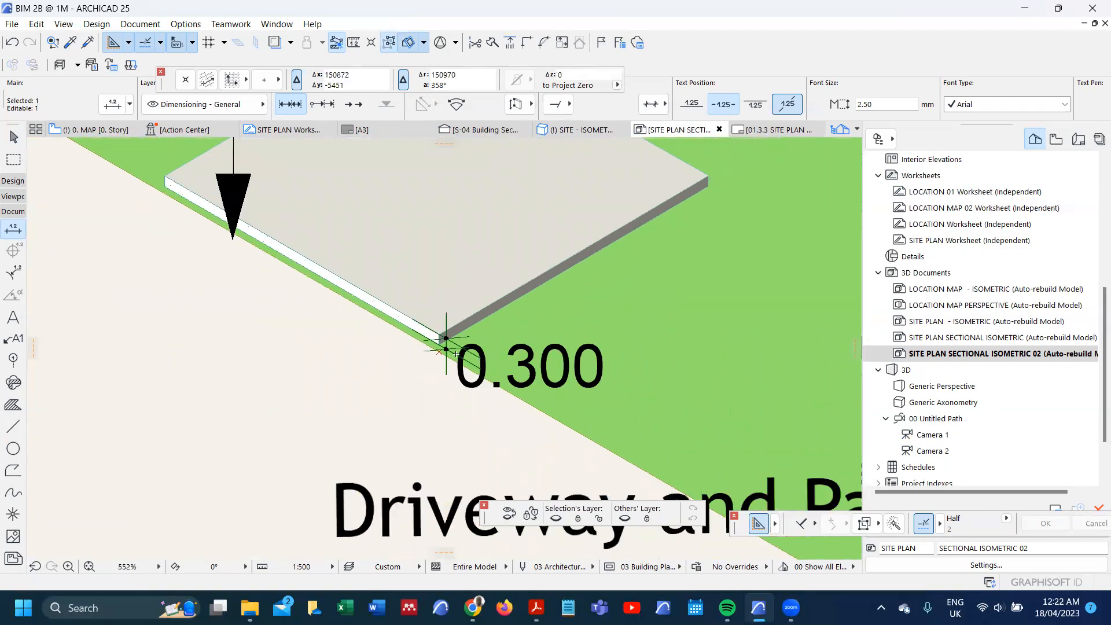
pyautogui.scroll(10, 446, 349)
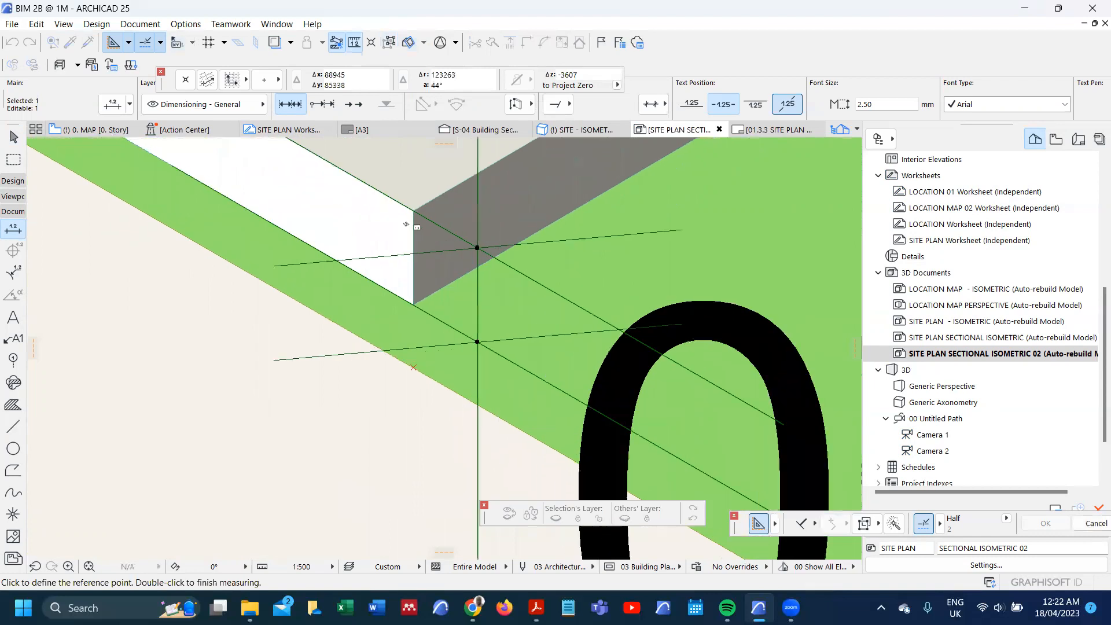
# Step: Measure the ground floor plinth's vertical edge from its upper to its lower corner at the cut
pyautogui.click(413, 211)
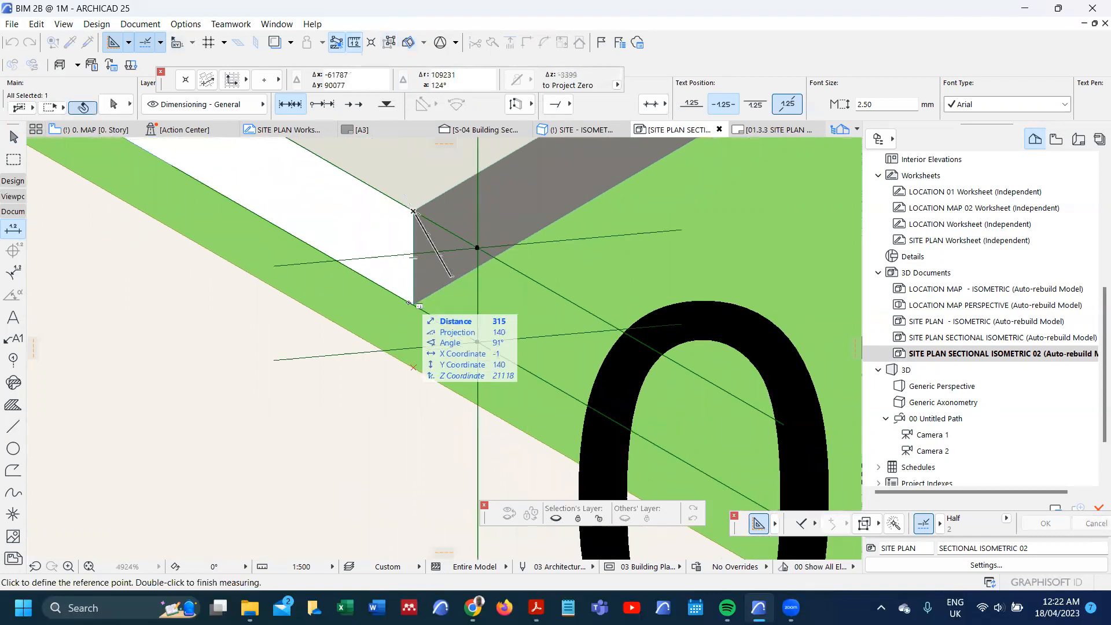
pyautogui.click(413, 305)
pyautogui.press('Escape')
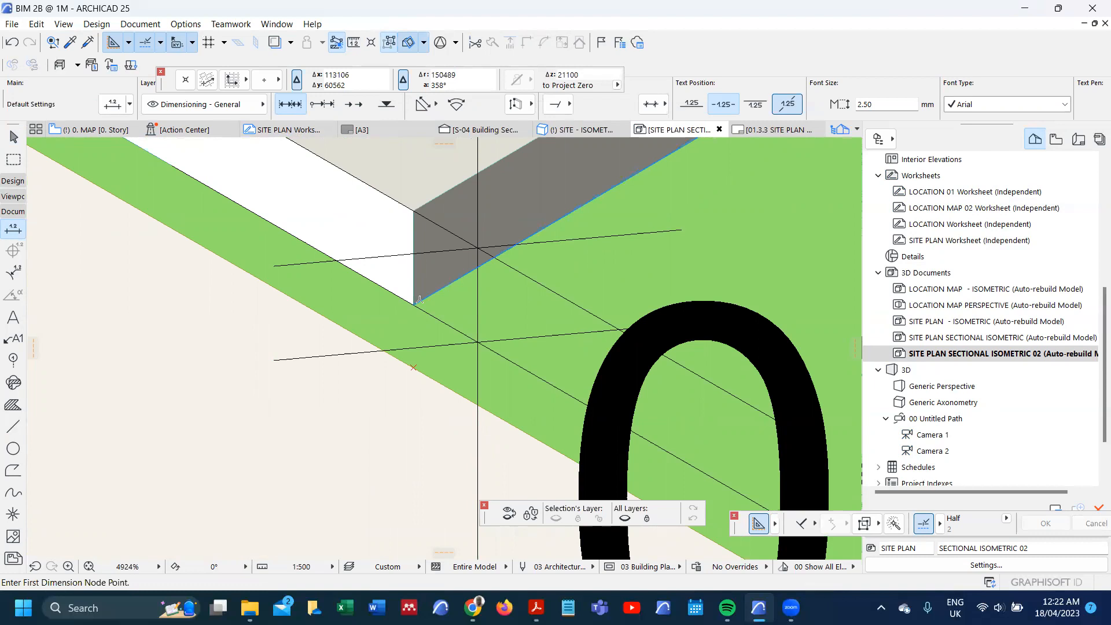
pyautogui.scroll(-12, 409, 296)
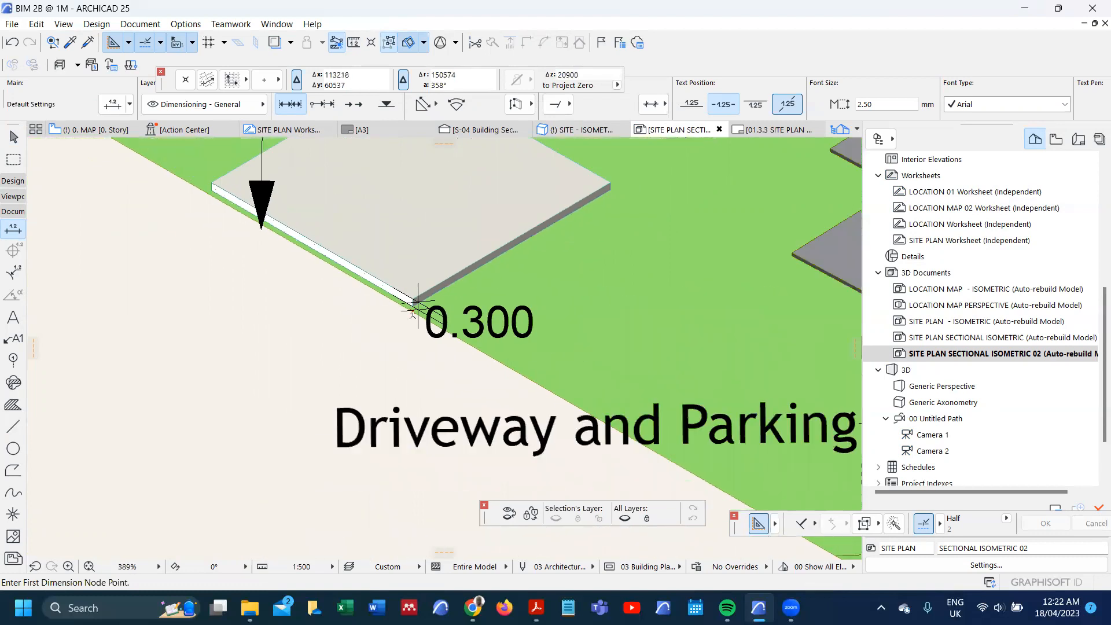
pyautogui.scroll(-6, 412, 311)
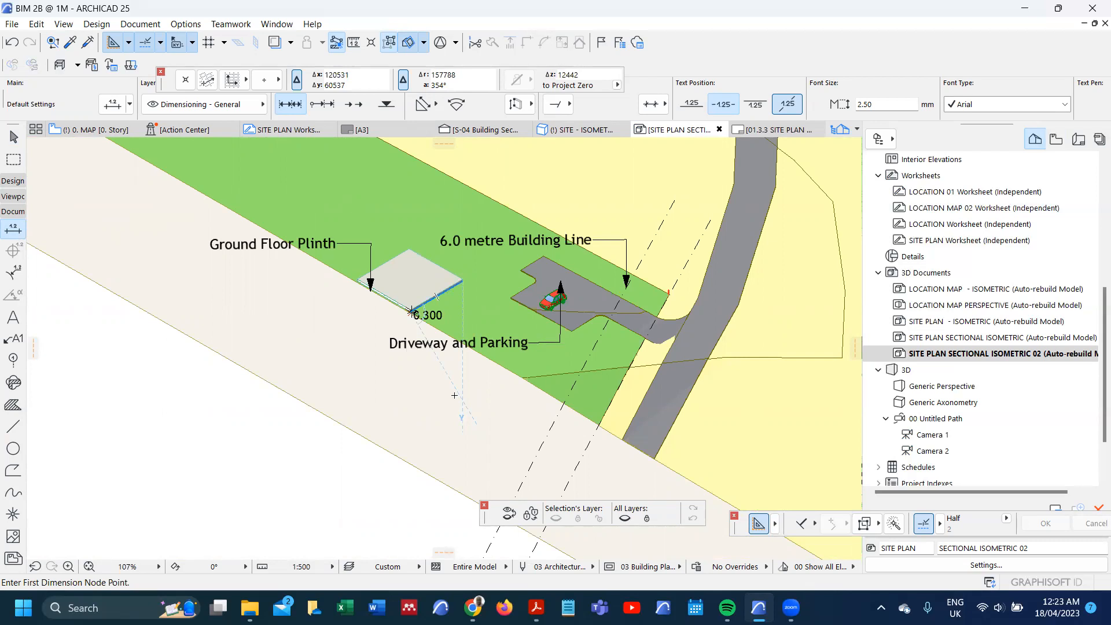
# Step: On the 0. MAP story plan, draw a section line about 207 m long across the site through the main house, facing north
pyautogui.hotkey('ctrl', 'z')
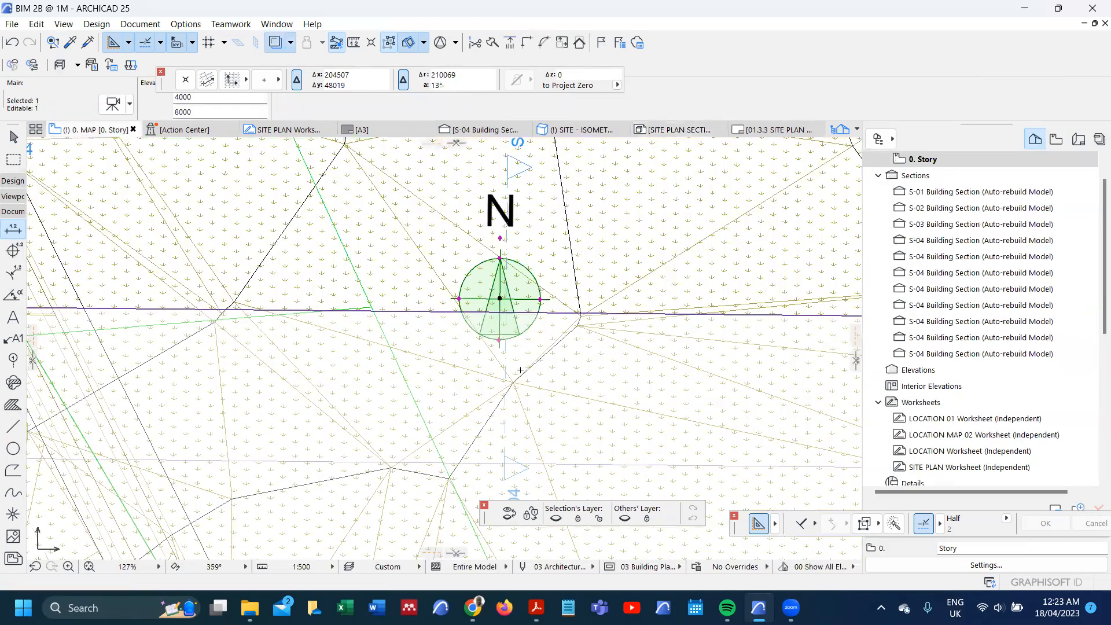
pyautogui.scroll(-1, 449, 342)
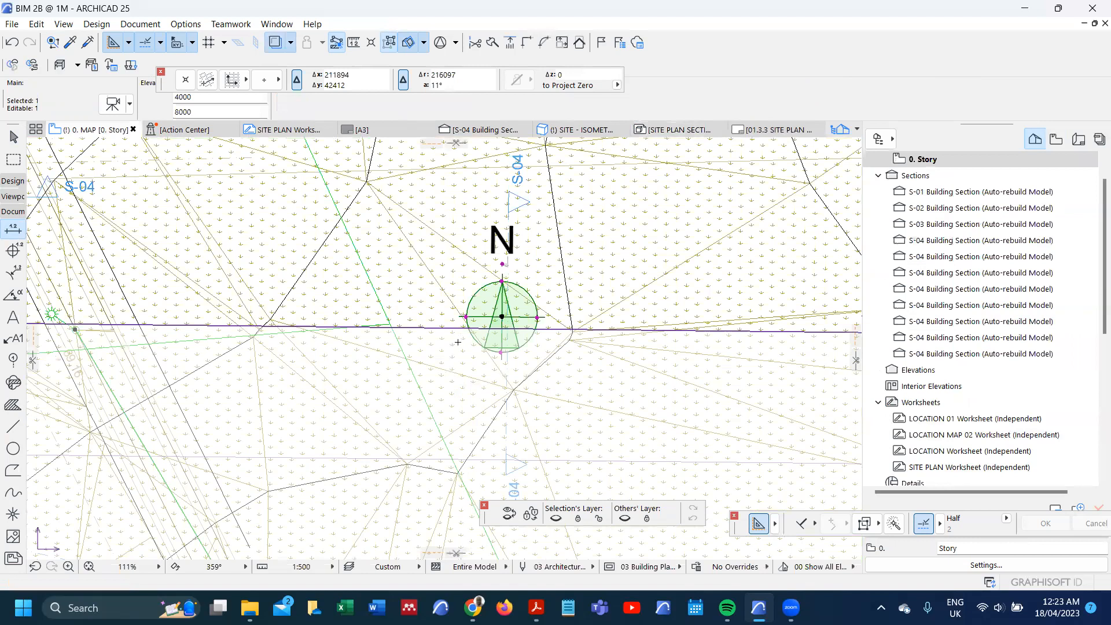
pyautogui.scroll(-12, 457, 342)
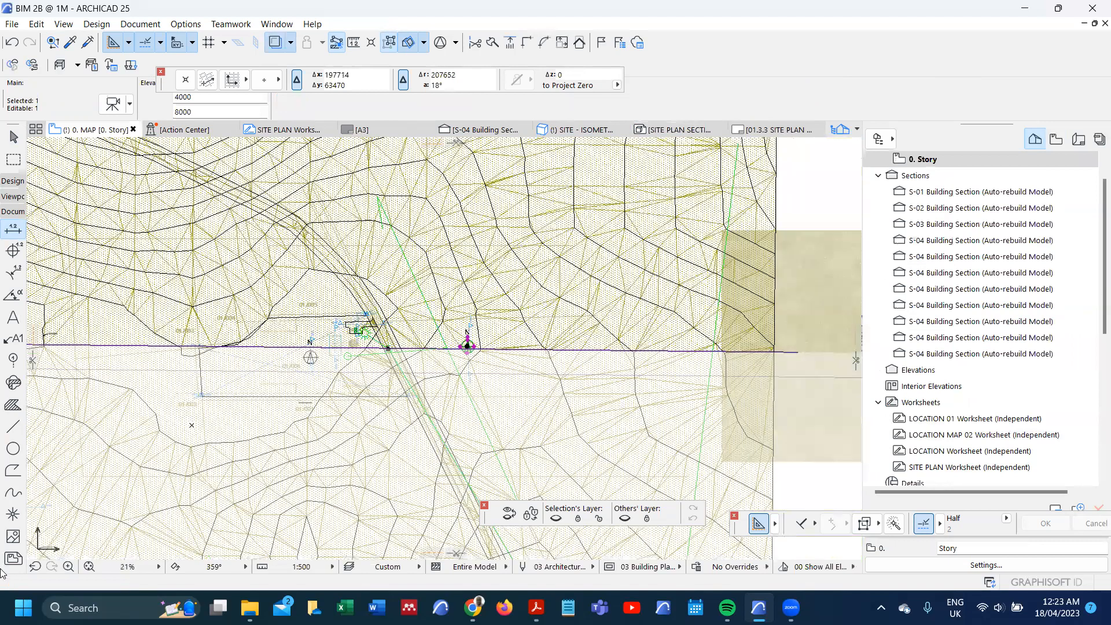
pyautogui.scroll(-4, 467, 346)
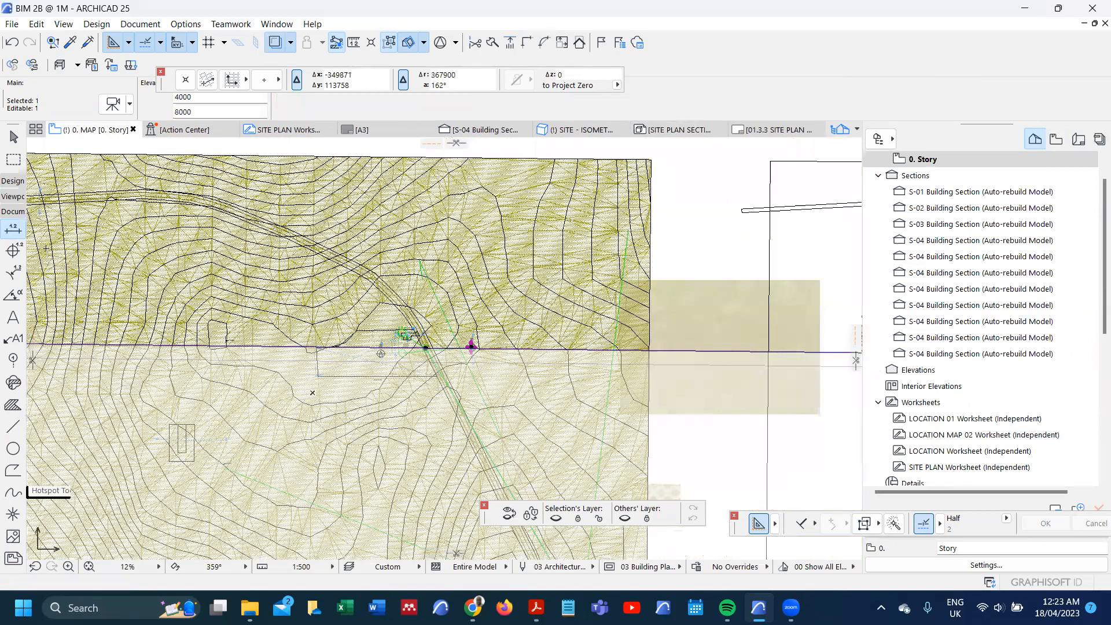
pyautogui.click(12, 198)
pyautogui.click(11, 217)
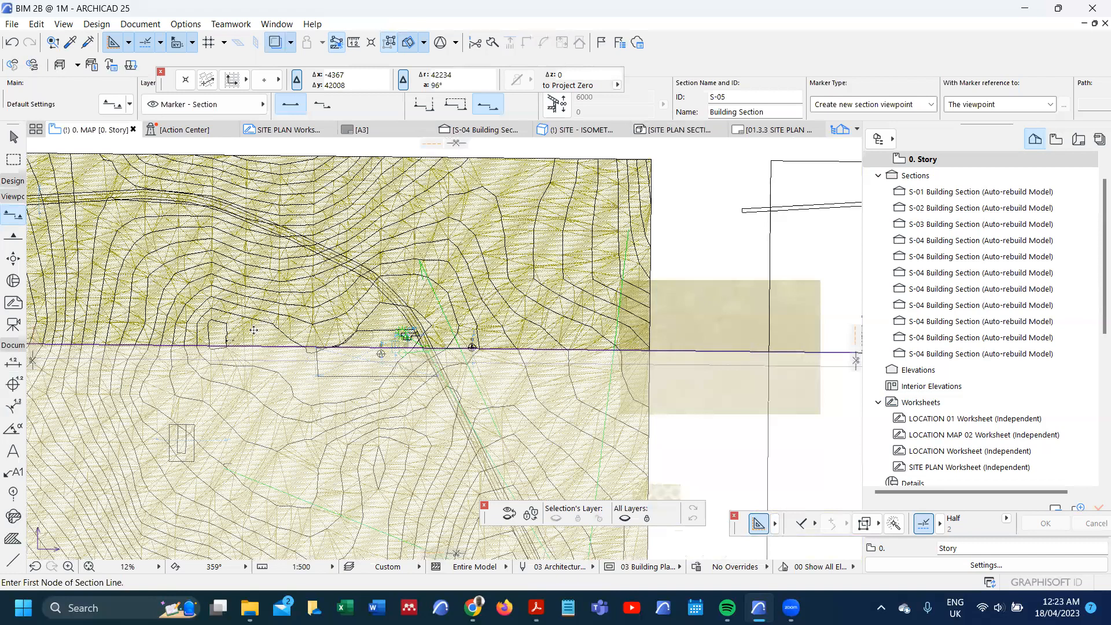
pyautogui.scroll(5, 307, 351)
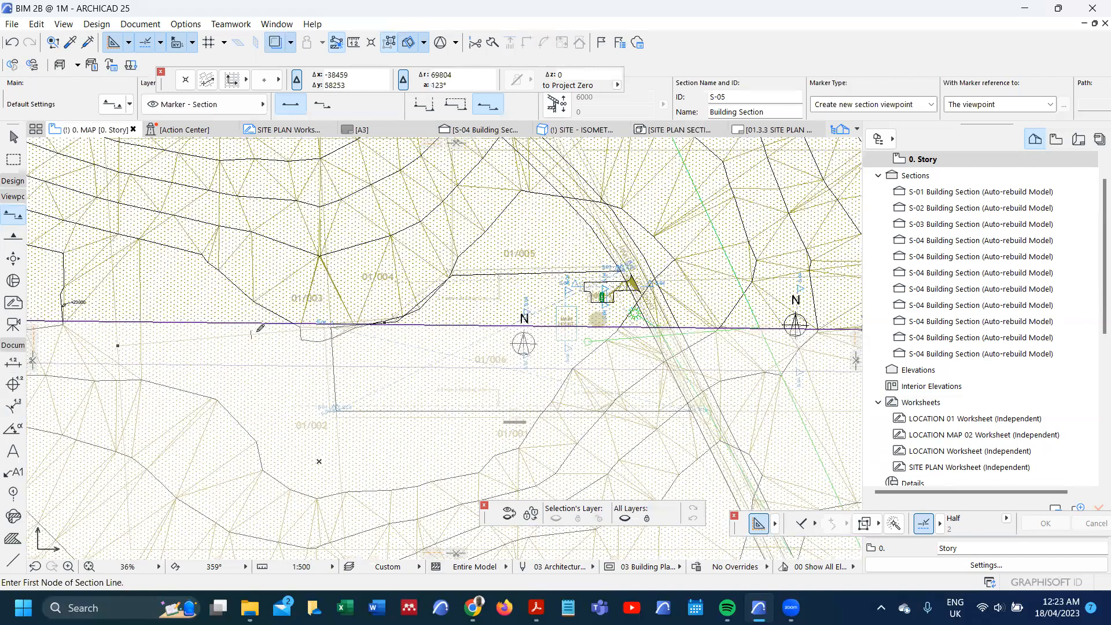
pyautogui.scroll(-1, 254, 333)
pyautogui.click(233, 327)
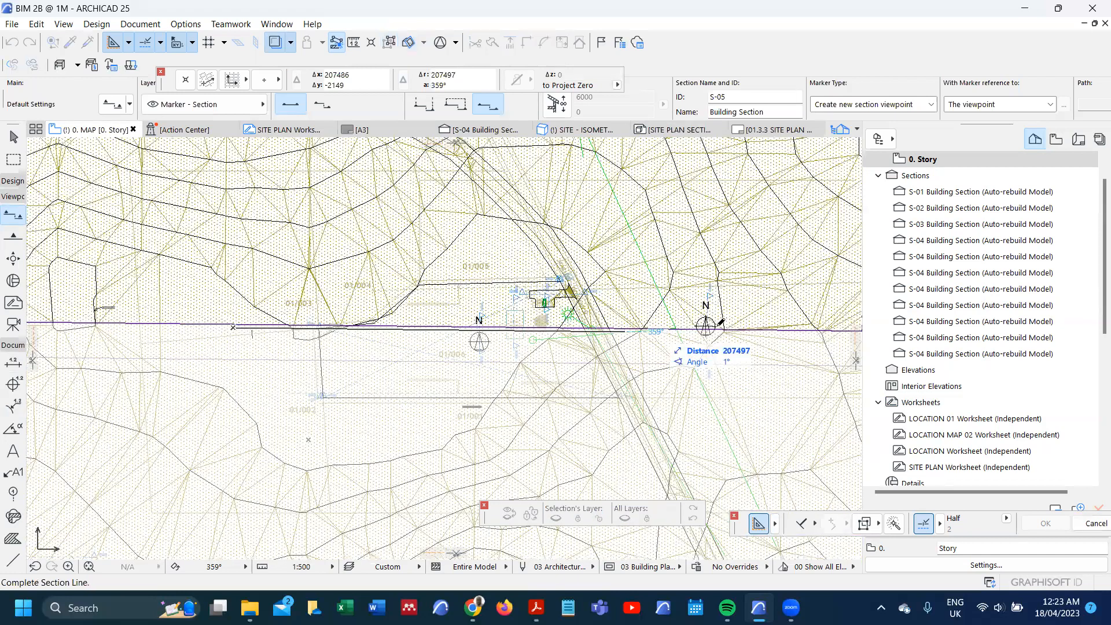
pyautogui.click(729, 252)
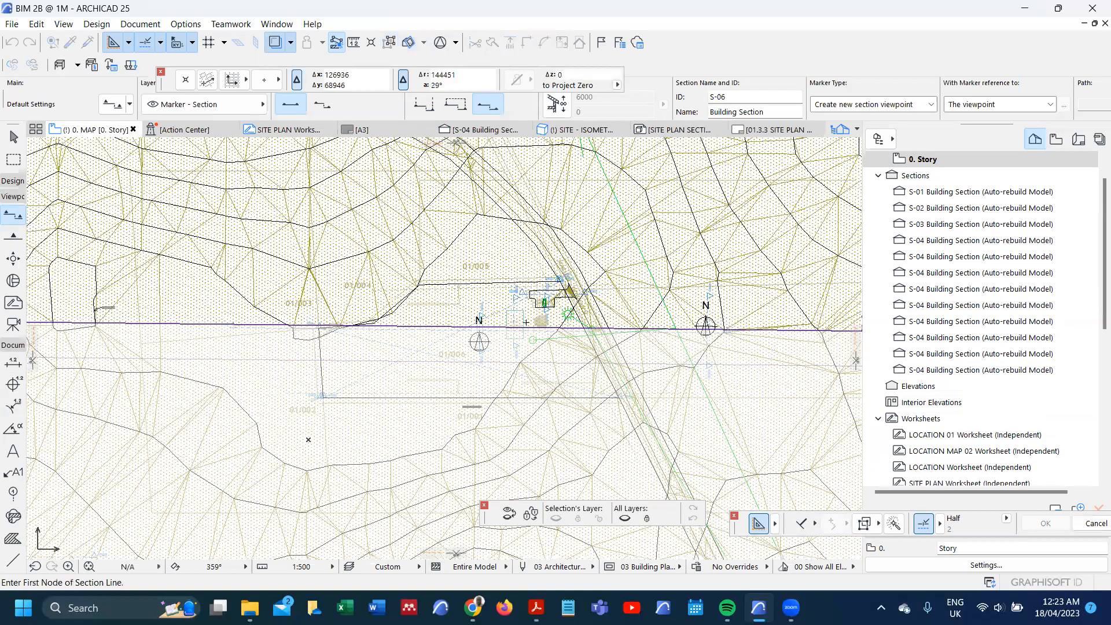
# Step: Open the settings of the section line crossing the main house and set its Cut Fill to Surface - Color Fill, Shaded
pyautogui.scroll(1, 523, 331)
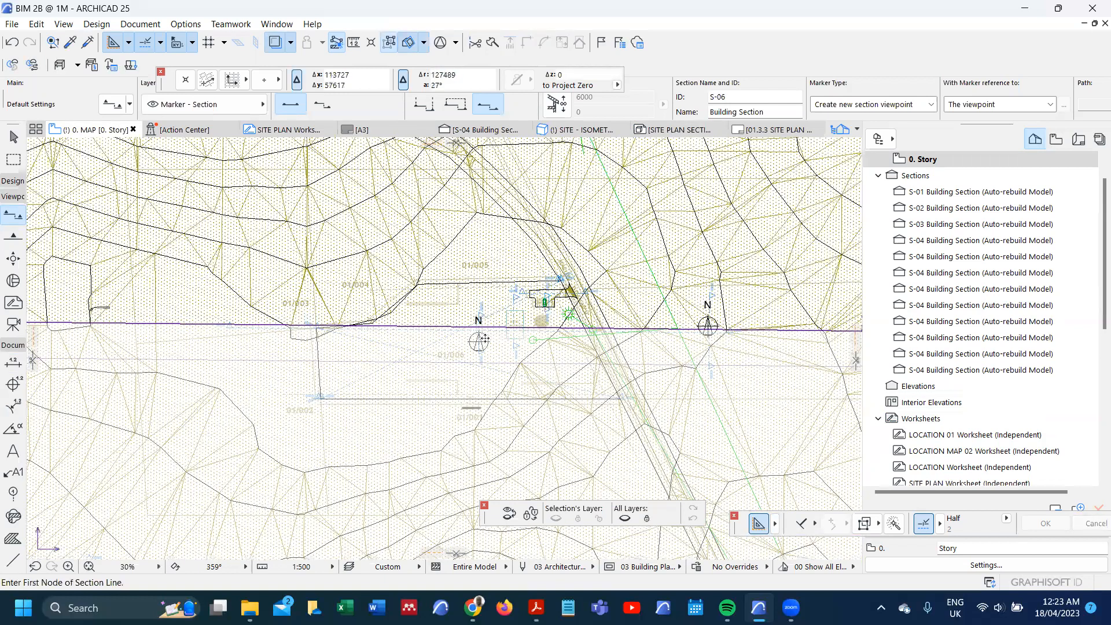
pyautogui.scroll(5, 413, 207)
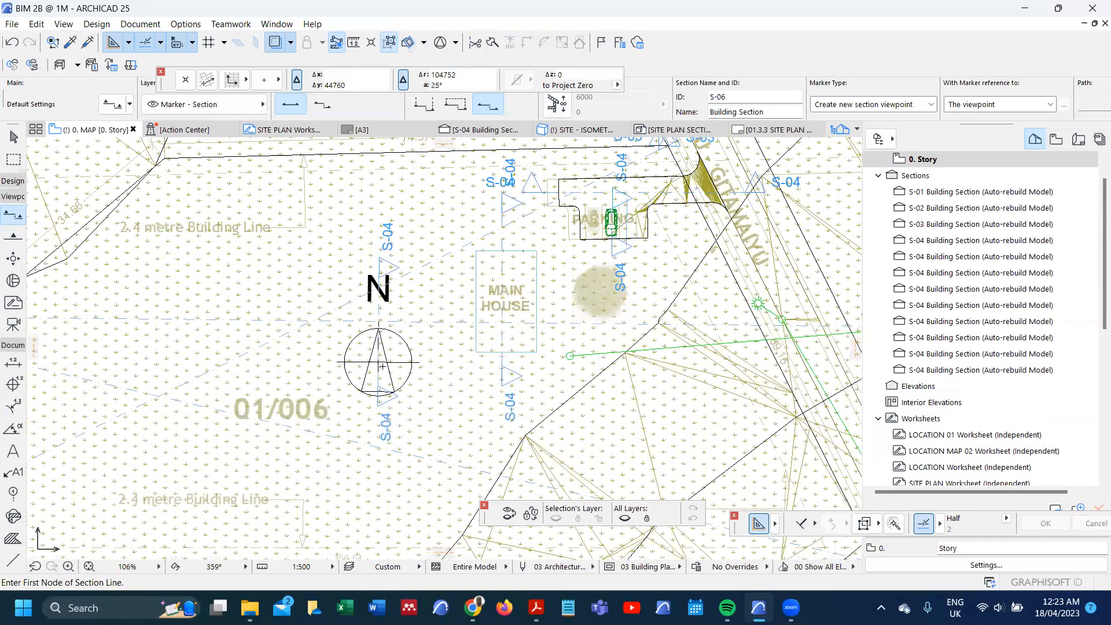
pyautogui.rightClick(411, 326)
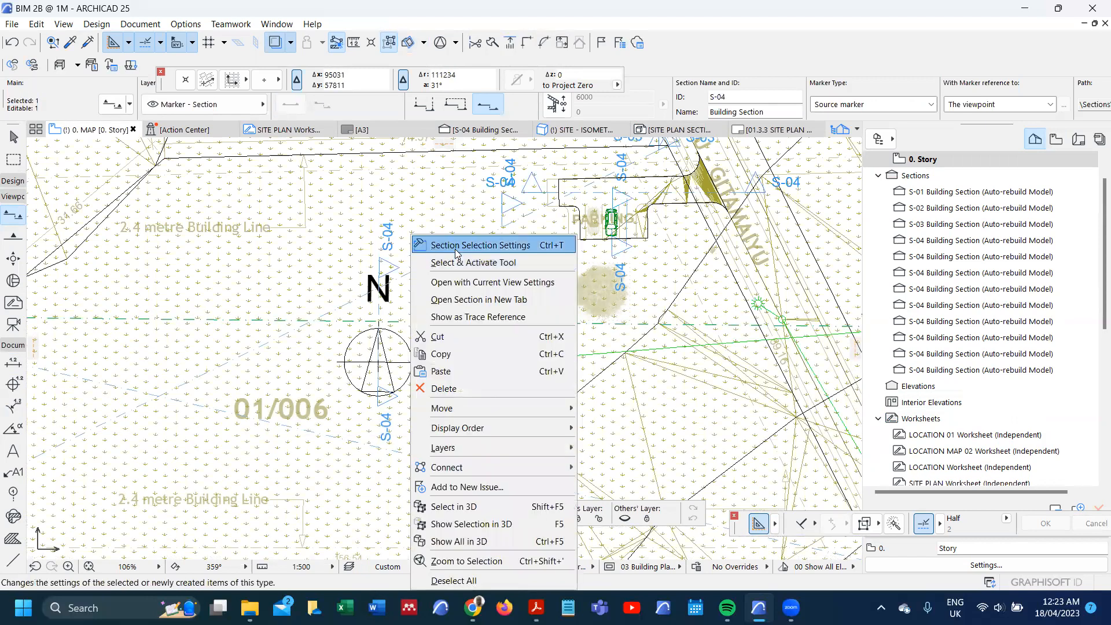
pyautogui.click(457, 250)
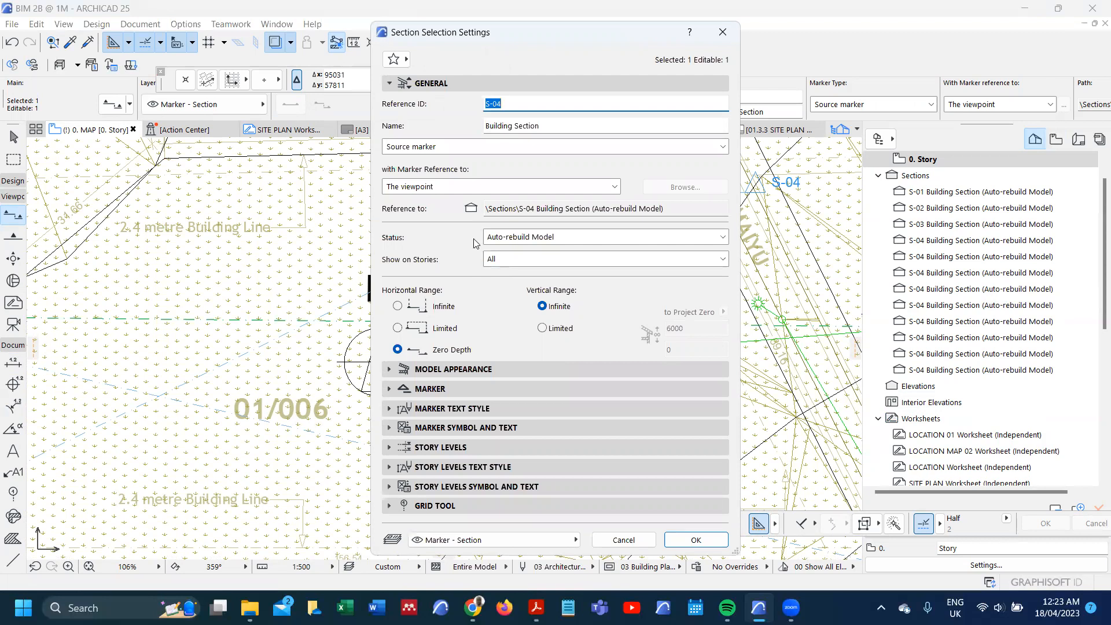
pyautogui.click(396, 59)
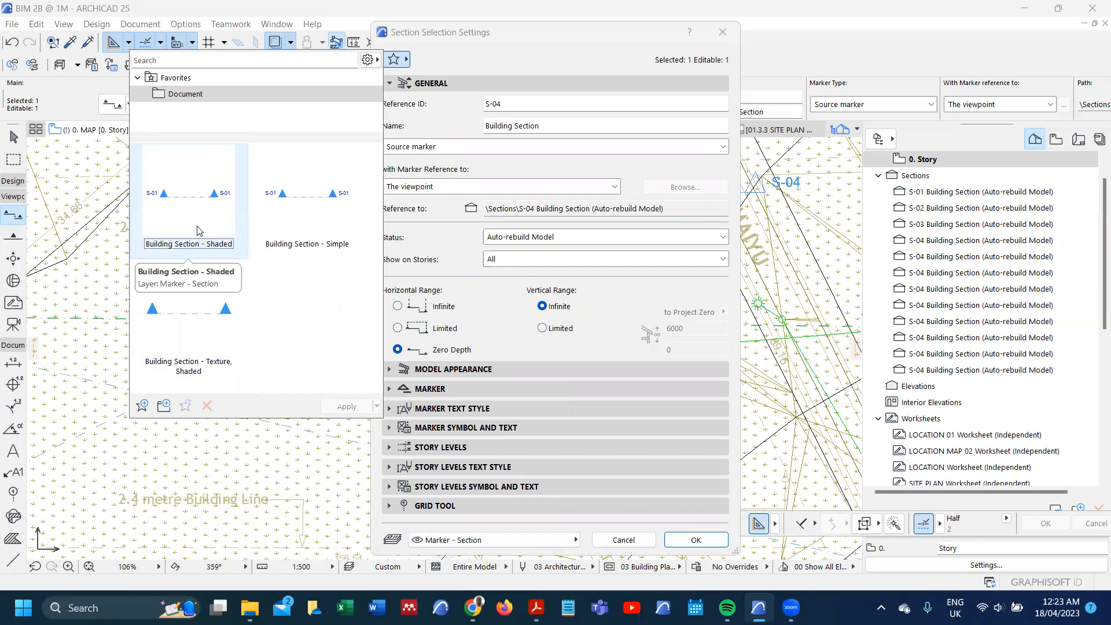
pyautogui.click(391, 374)
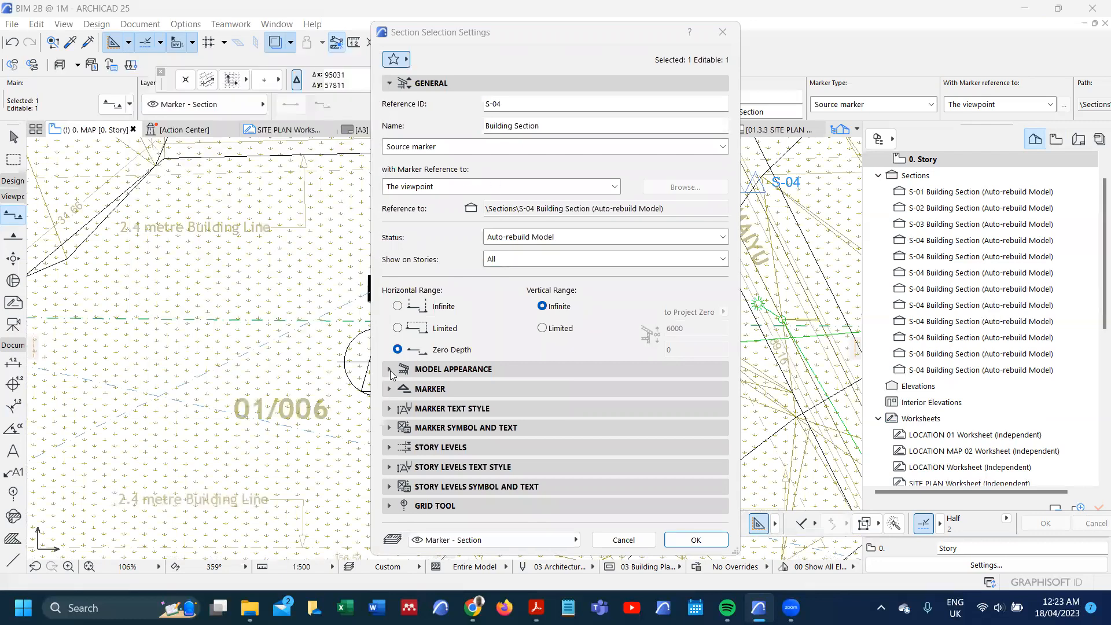
pyautogui.click(391, 371)
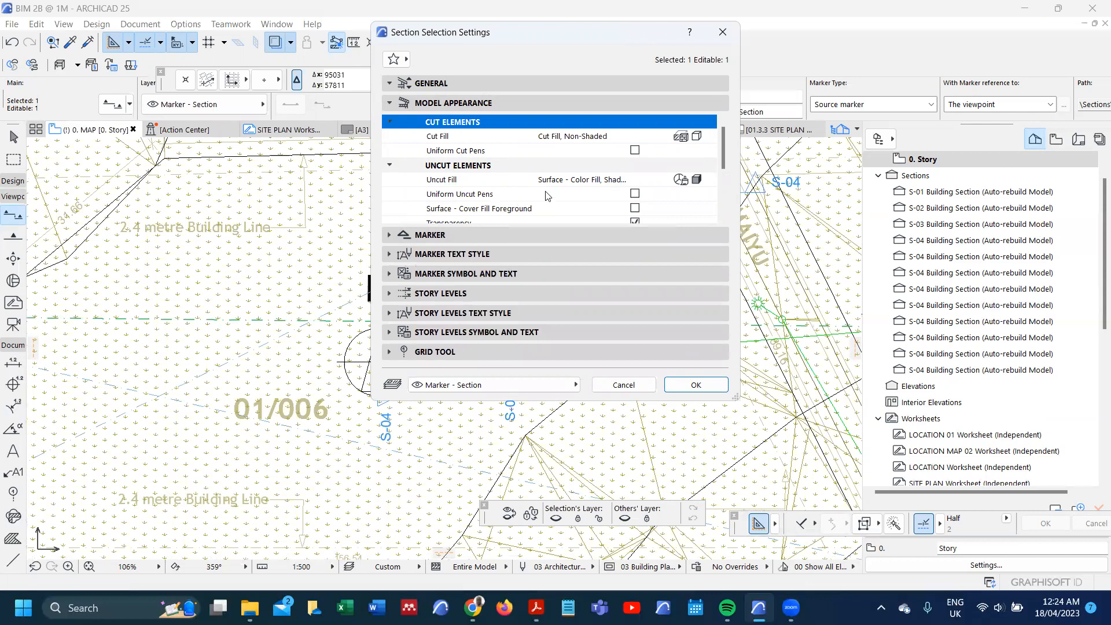
pyautogui.click(697, 137)
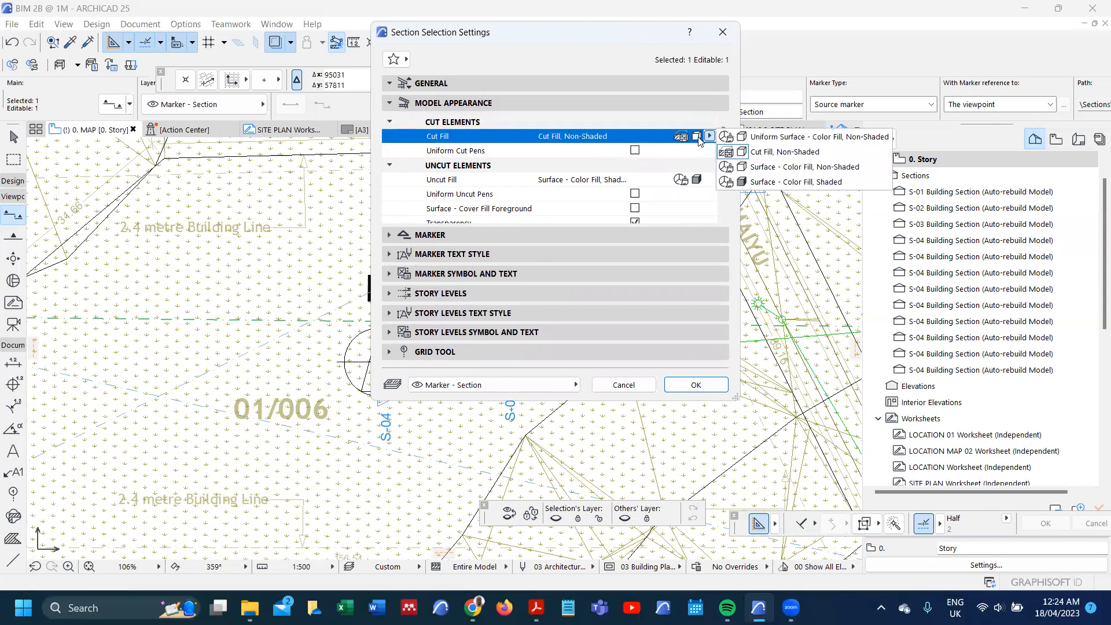
pyautogui.click(746, 182)
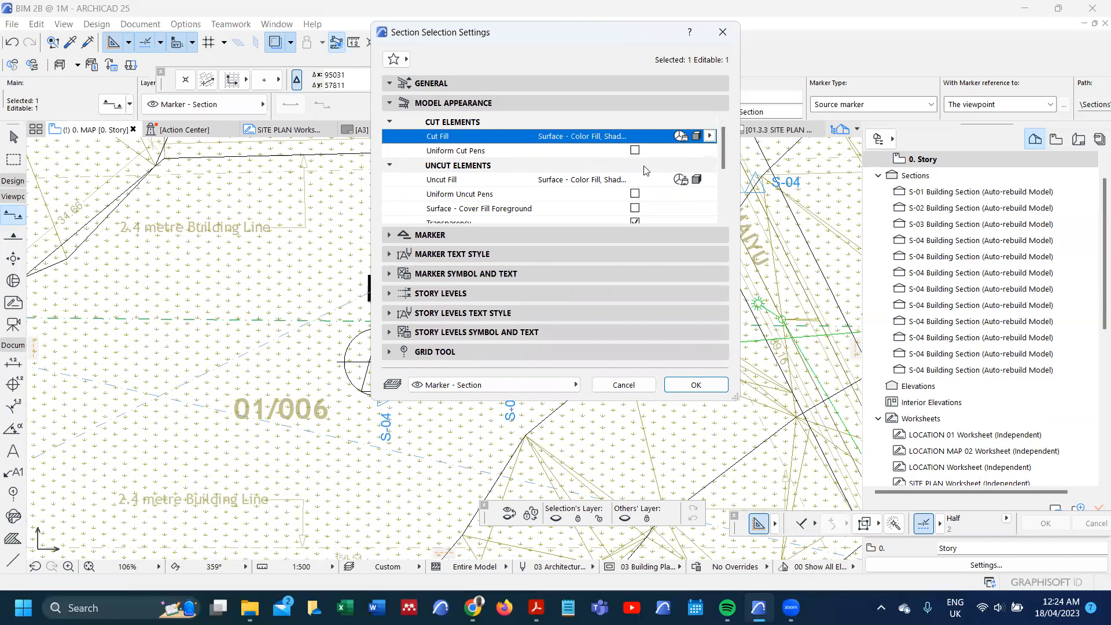
# Step: Enable Uniform Cut Pens for the section and set the Cut Line Pen to 41 (0.25 mm)
pyautogui.click(635, 150)
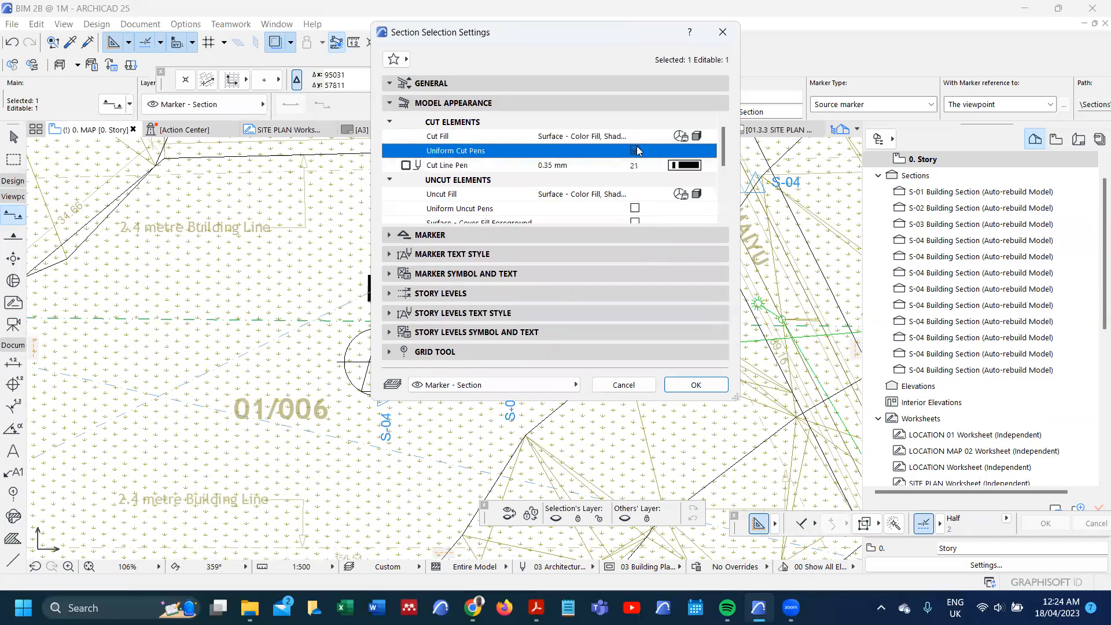
pyautogui.click(682, 165)
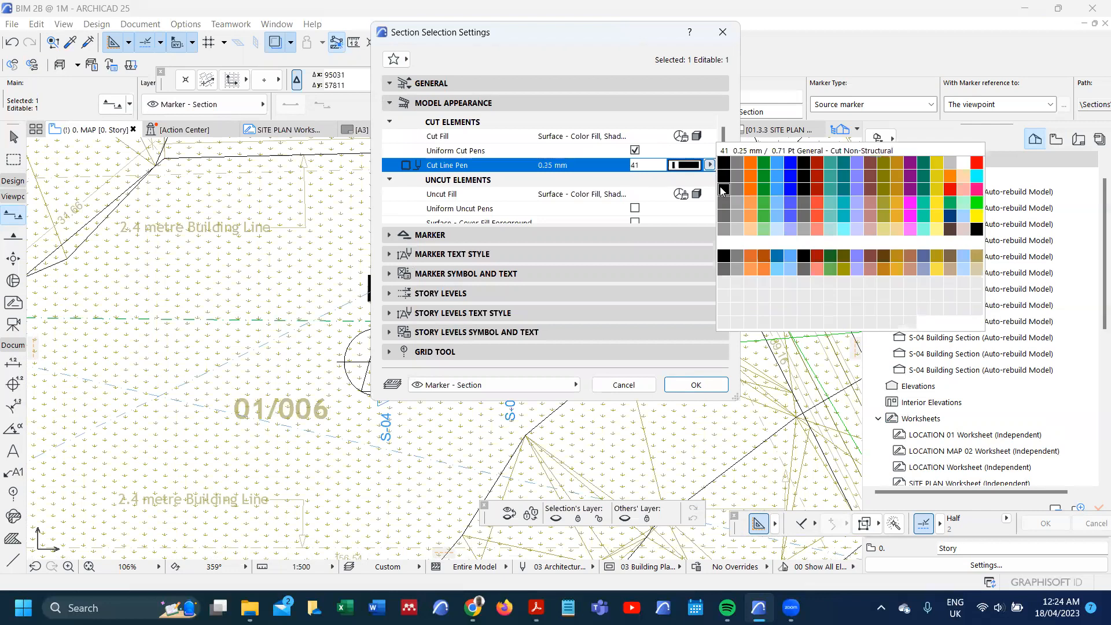
pyautogui.click(723, 190)
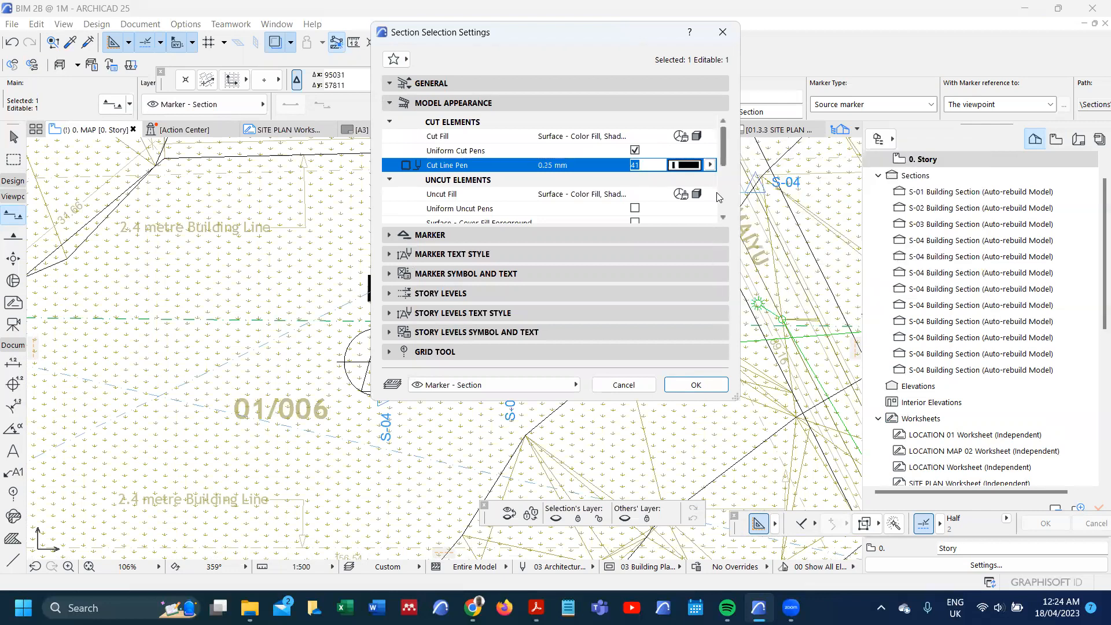
# Step: Set the Uncut Fill to Surface - Texture Fill, Shaded, and enable Uniform Uncut Pens with Uncut Line Pen 41 (0.25 mm)
pyautogui.click(718, 195)
pyautogui.click(716, 195)
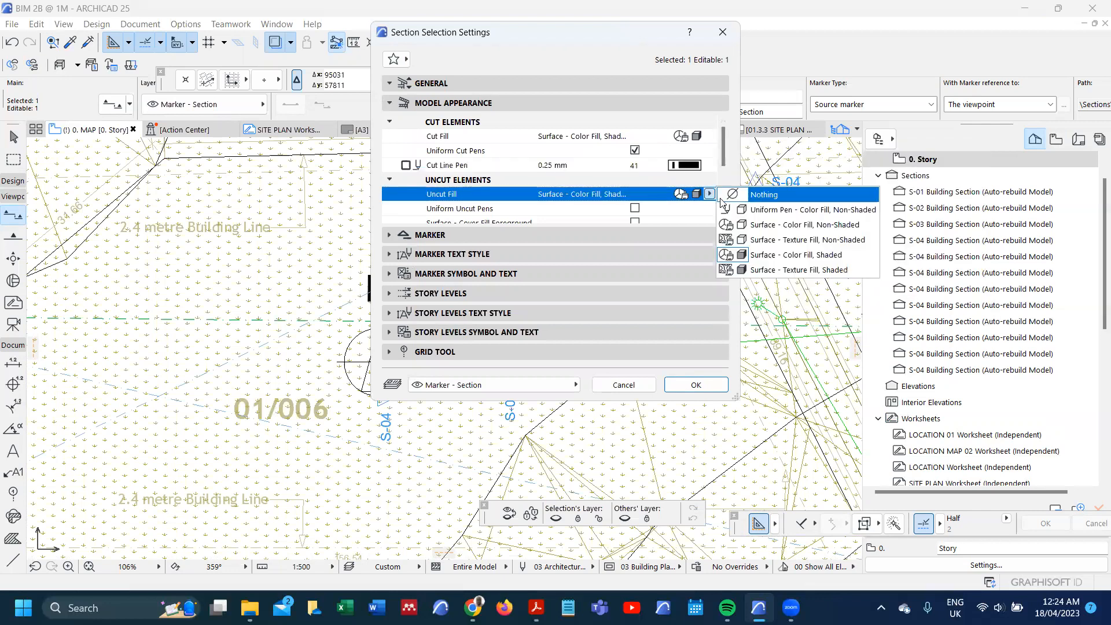
pyautogui.click(773, 270)
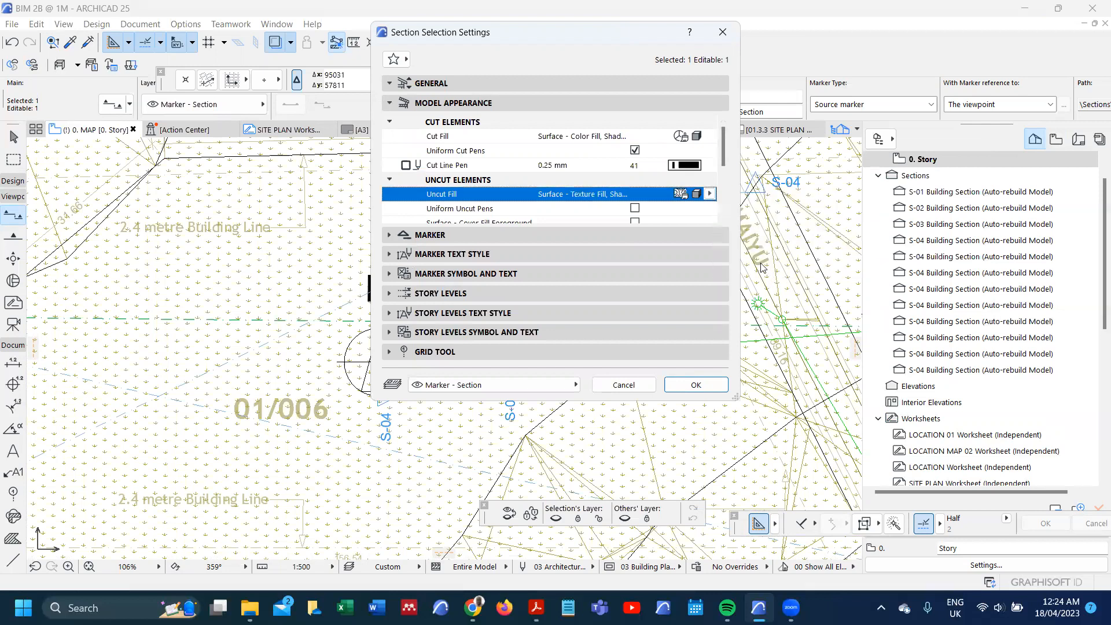
pyautogui.click(635, 208)
pyautogui.scroll(-3, 636, 173)
pyautogui.click(695, 137)
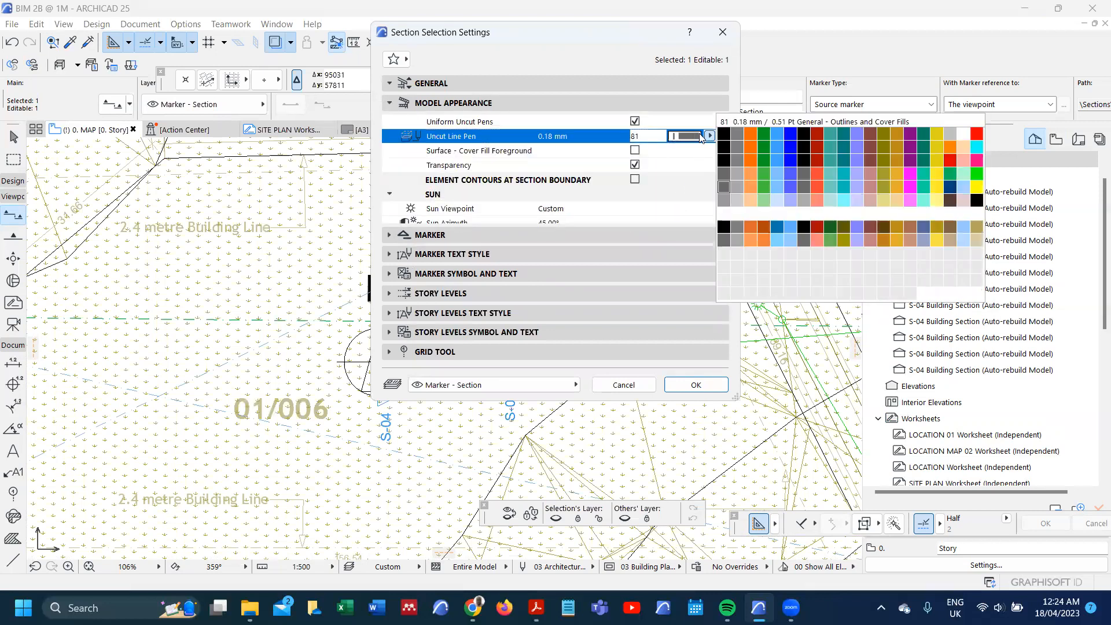
pyautogui.click(724, 161)
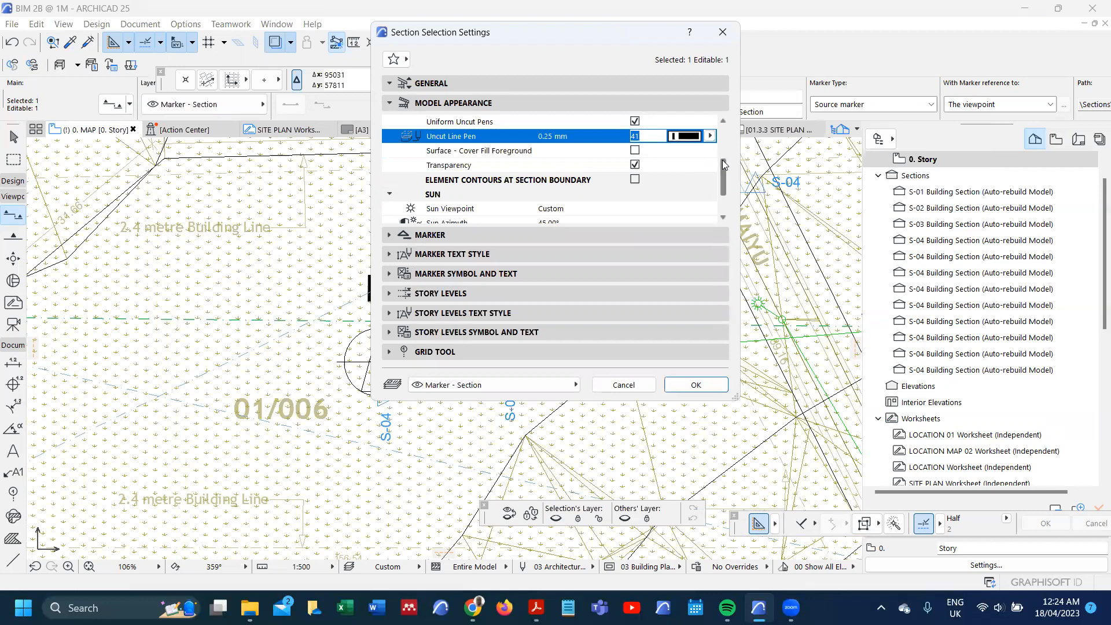
# Step: Enable Surface - Cover Fill Foreground for the section and set the Sun Viewpoint to as in 3D Window
pyautogui.click(635, 150)
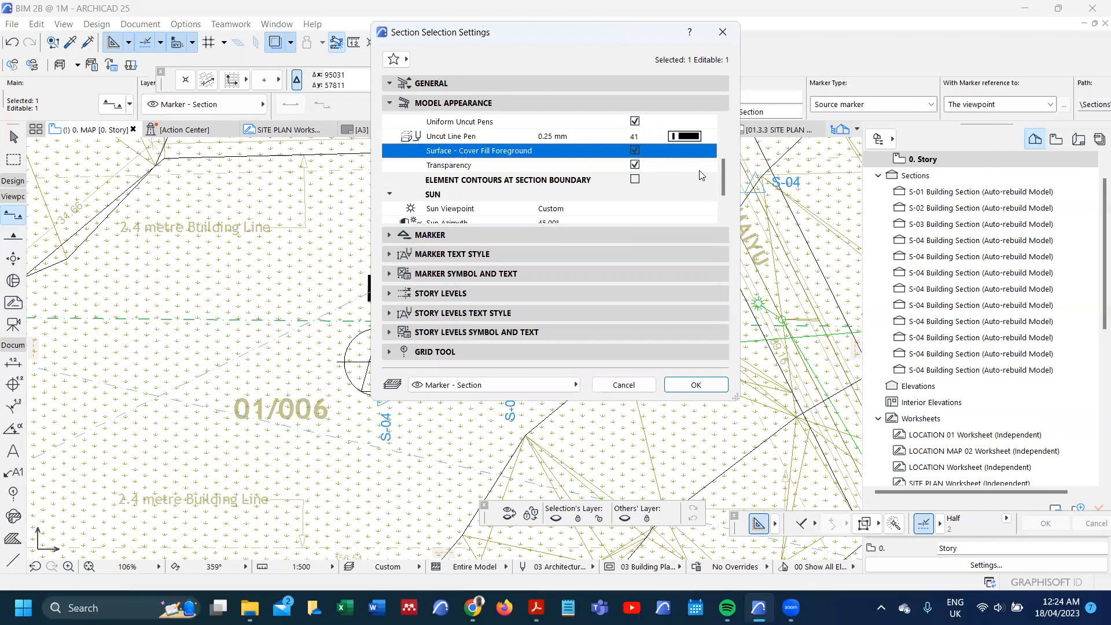
pyautogui.scroll(-3, 659, 179)
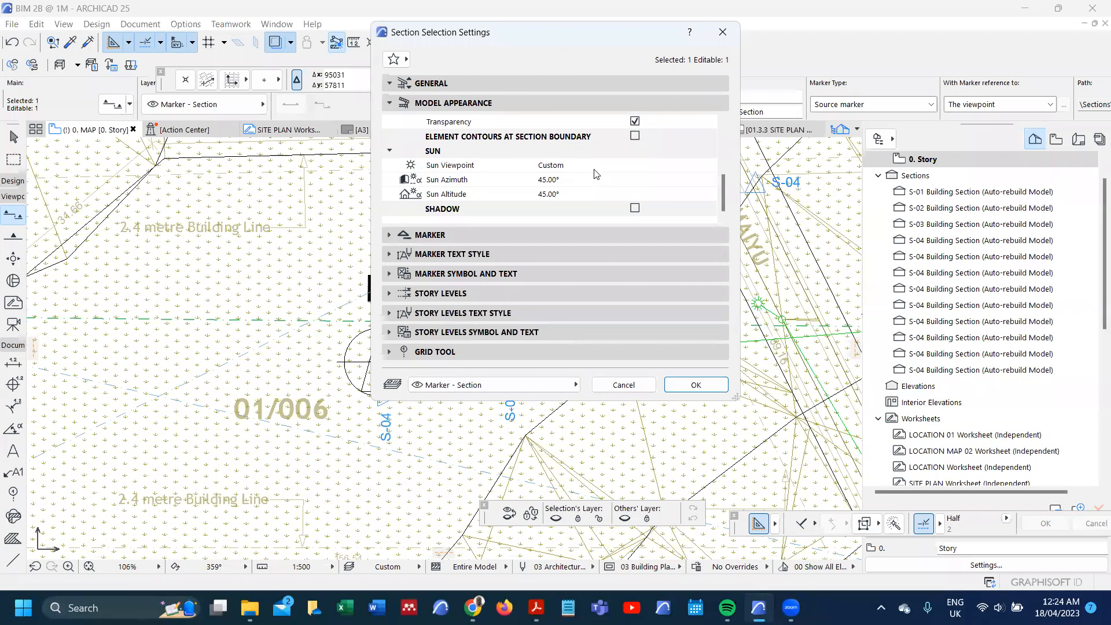
pyautogui.click(594, 170)
pyautogui.click(709, 166)
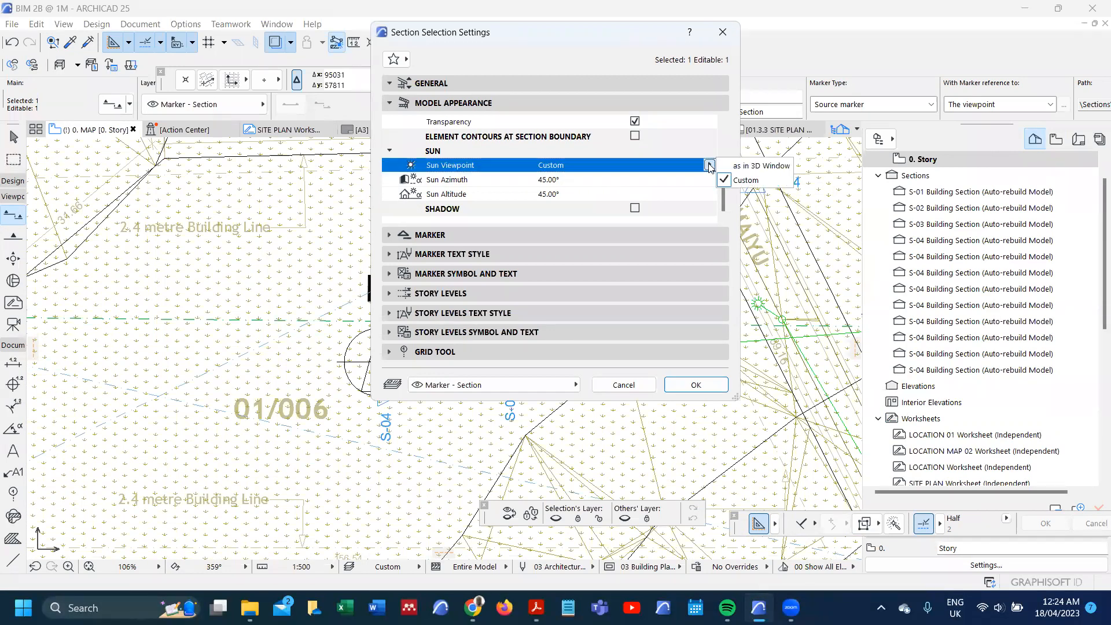
pyautogui.click(728, 166)
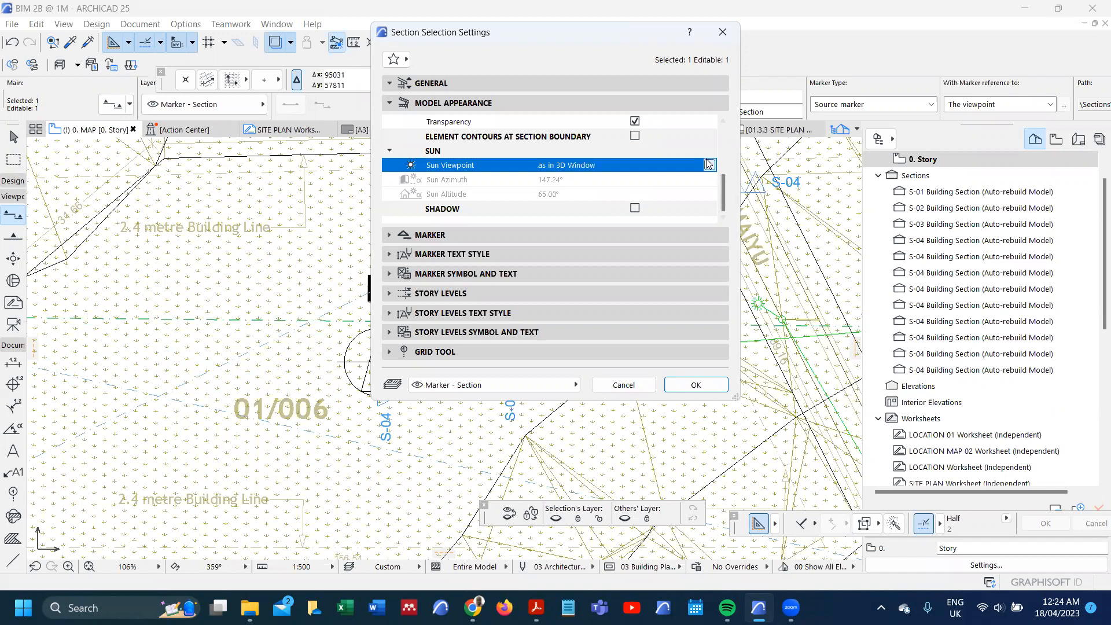
# Step: Set the section's Sun Viewpoint to Custom, enable Shadow, and apply the section settings
pyautogui.click(709, 165)
pyautogui.click(746, 180)
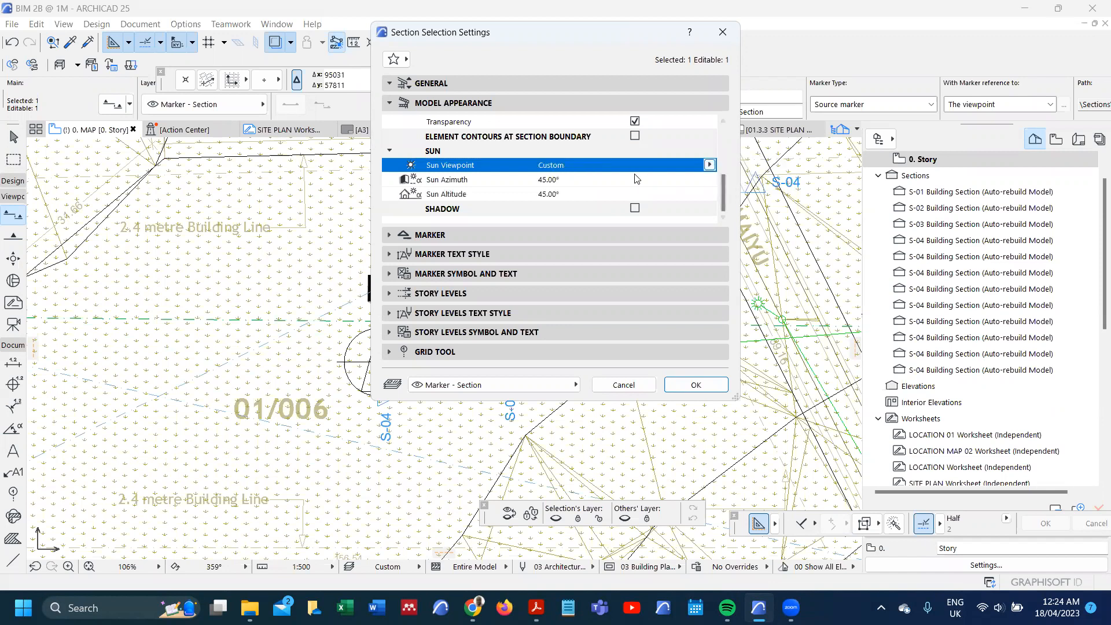
pyautogui.click(634, 209)
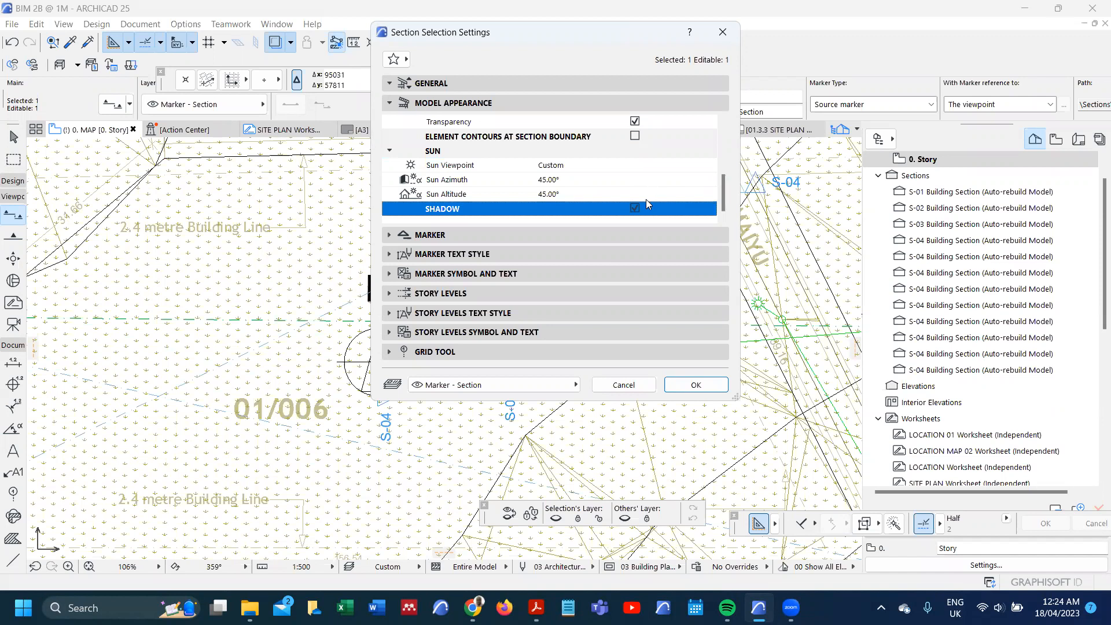
pyautogui.scroll(3, 457, 205)
pyautogui.scroll(-3, 489, 201)
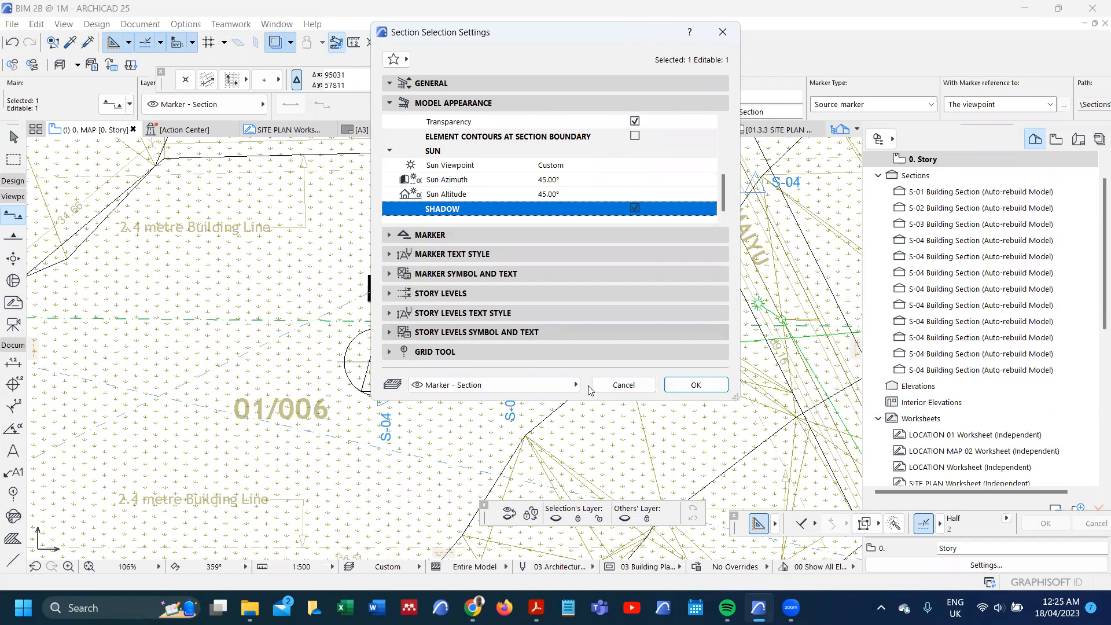
pyautogui.click(676, 385)
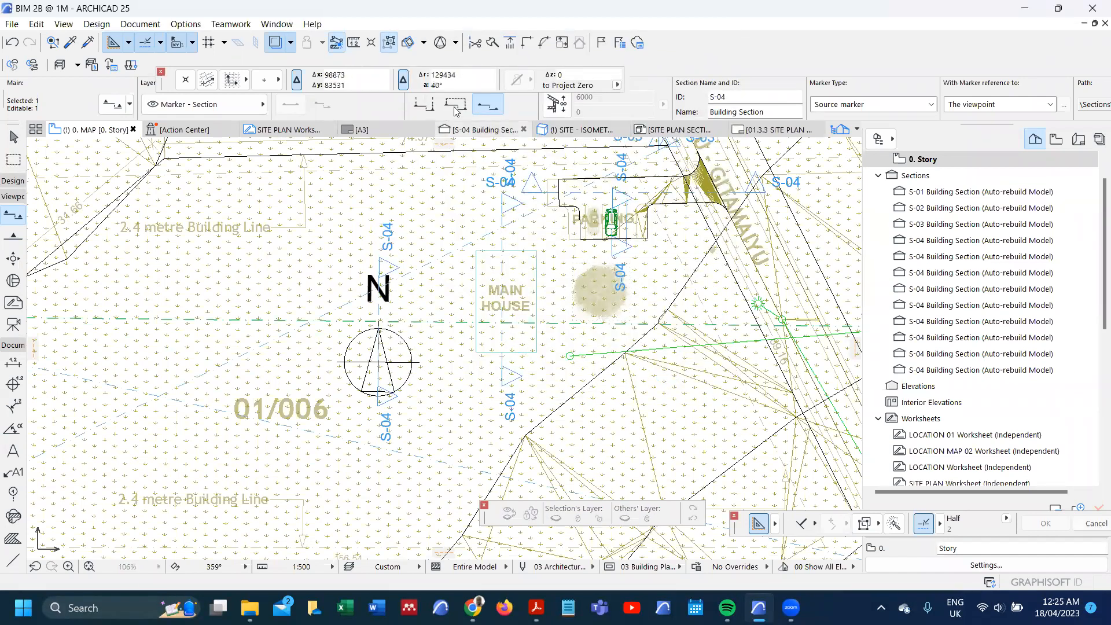
# Step: Change the selected section's horizontal range to Limited Depth
pyautogui.scroll(-1, 431, 317)
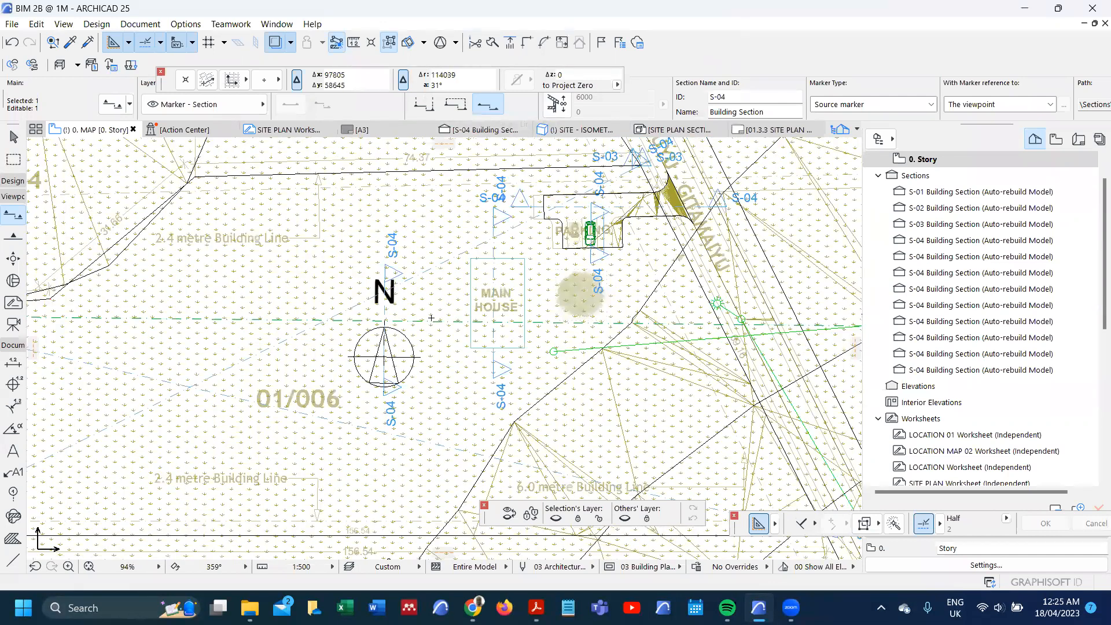
pyautogui.scroll(-4, 432, 318)
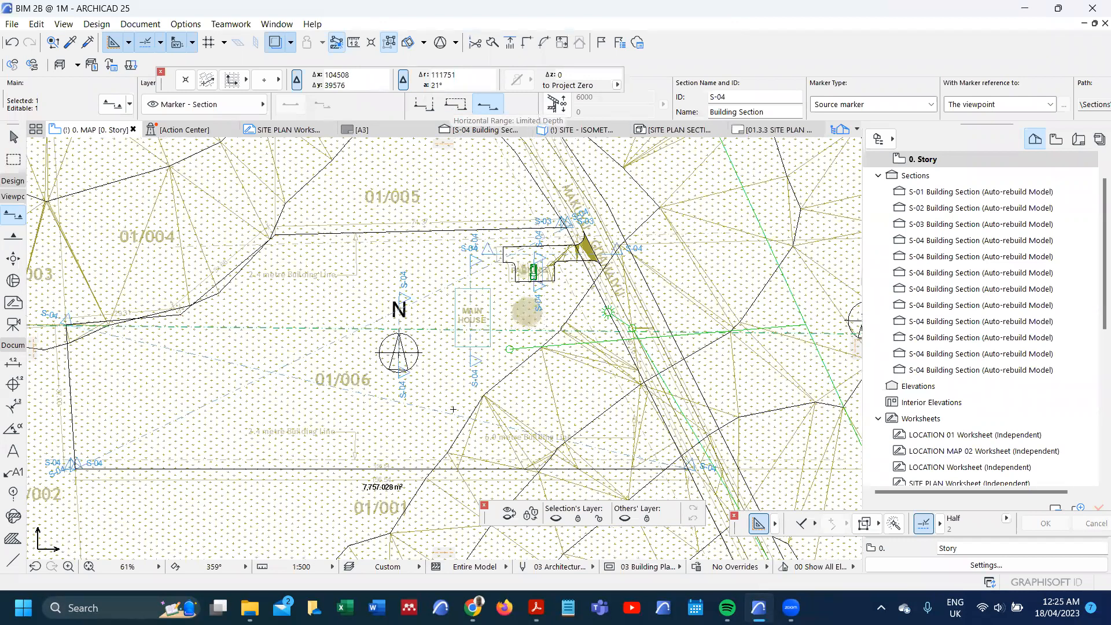
pyautogui.scroll(-4, 453, 410)
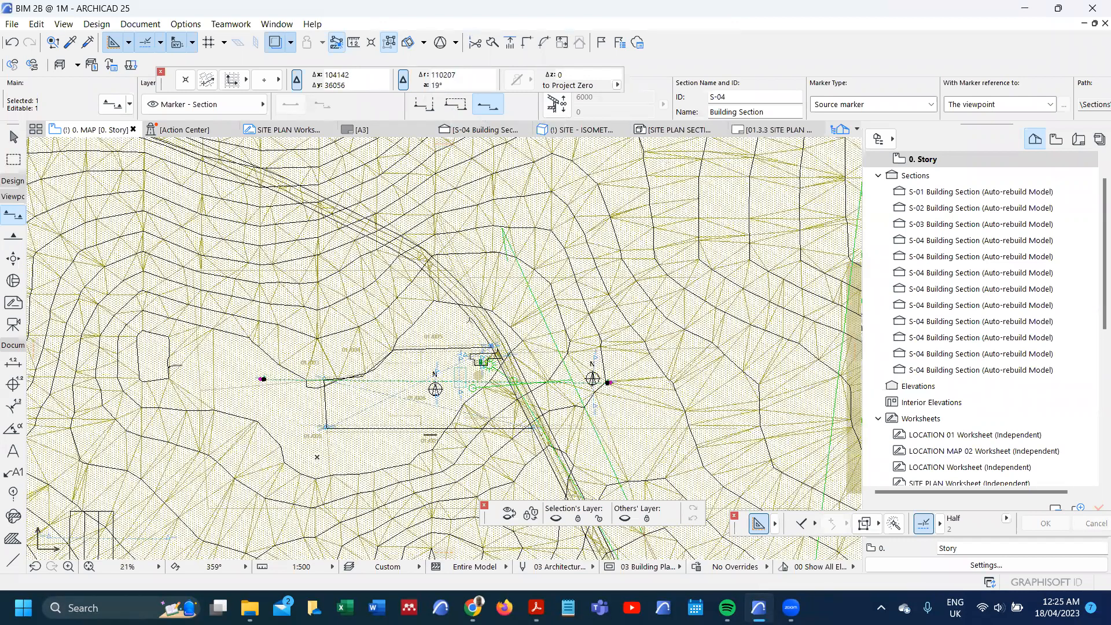
pyautogui.click(455, 104)
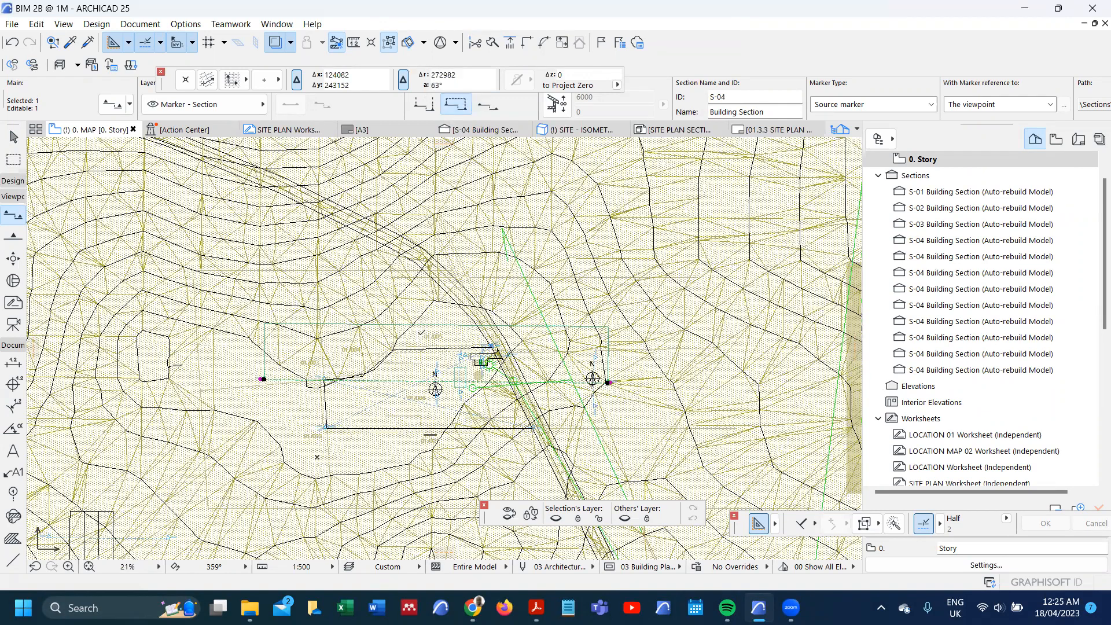
# Step: Open the limited-depth section from its range boundary on the map plan with the current view settings
pyautogui.scroll(1, 422, 333)
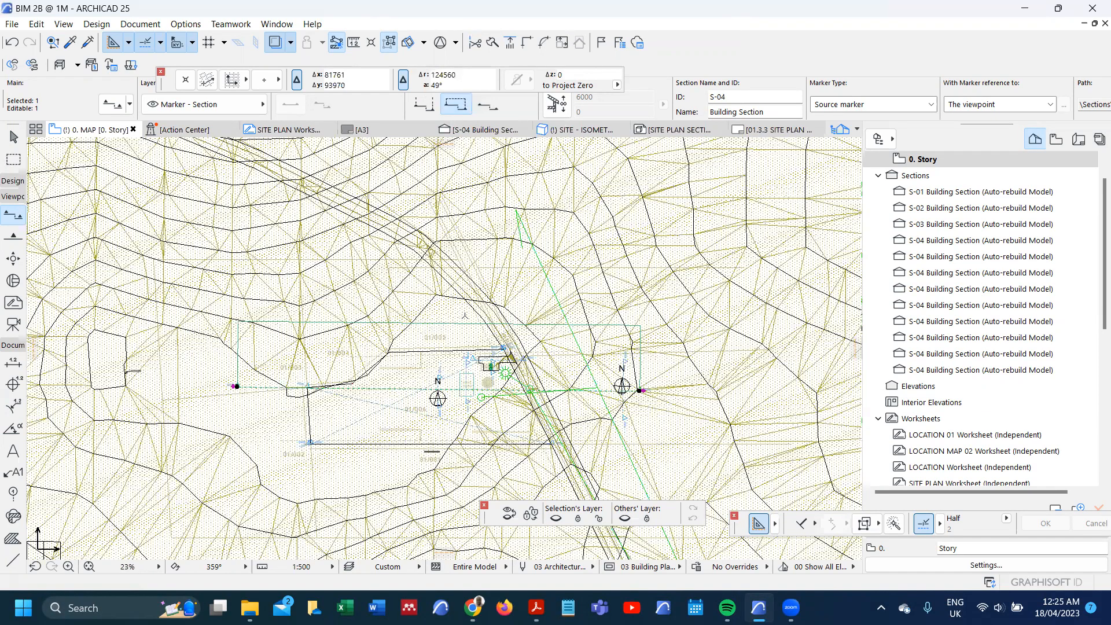
pyautogui.scroll(3, 468, 321)
pyautogui.rightClick(467, 321)
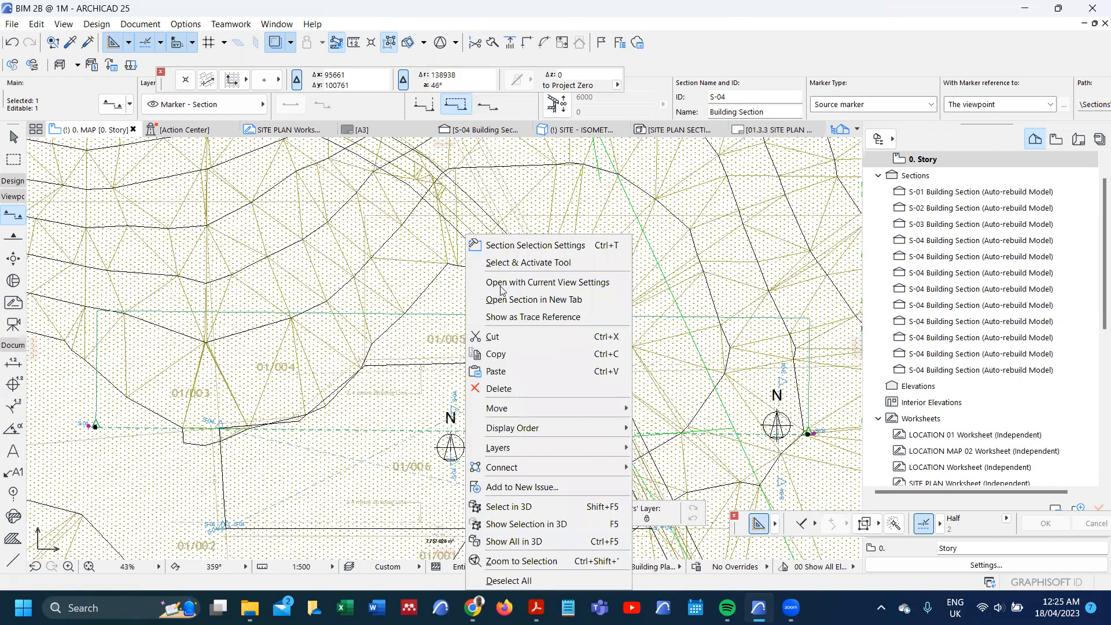
pyautogui.click(500, 283)
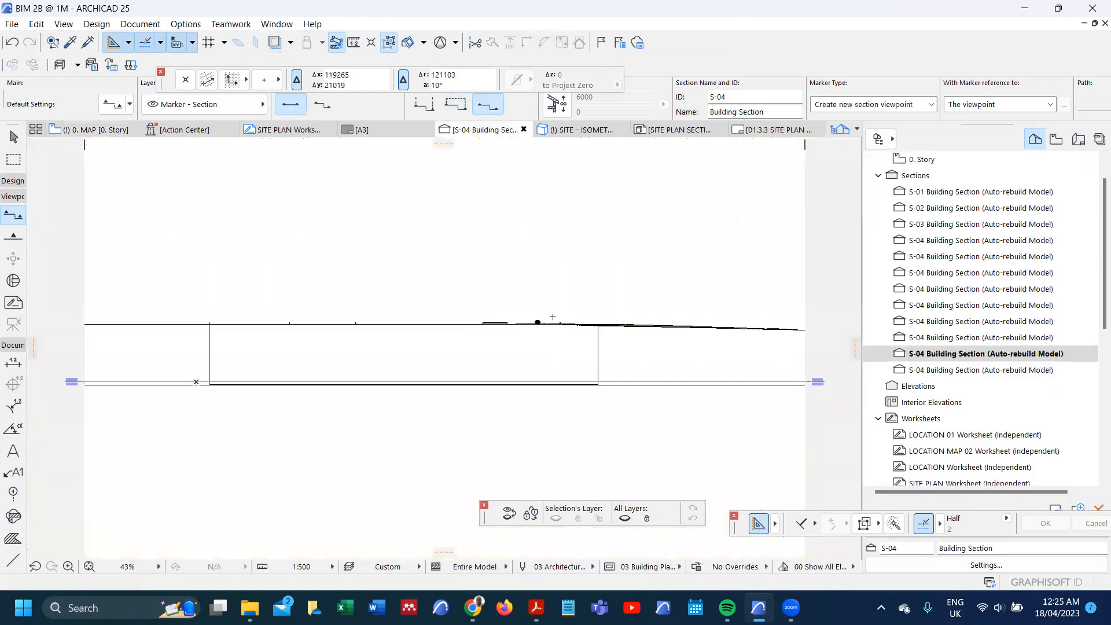
# Step: Examine the generated site section along the ground line, checking the parked car, the main house slab and the sloping terrain
pyautogui.scroll(-2, 594, 324)
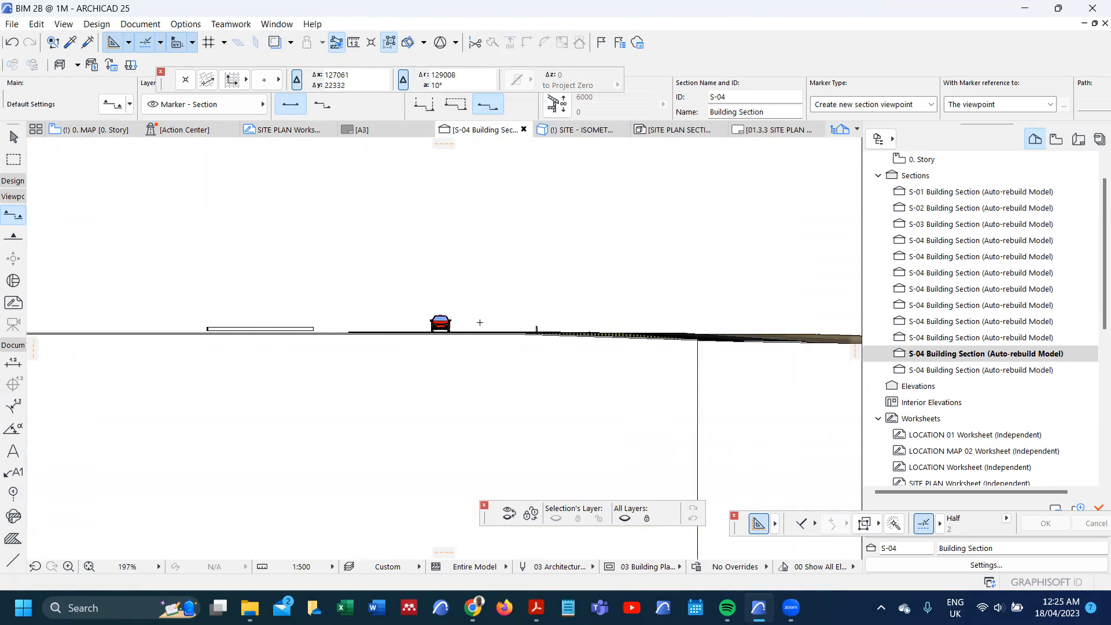
pyautogui.scroll(5, 221, 312)
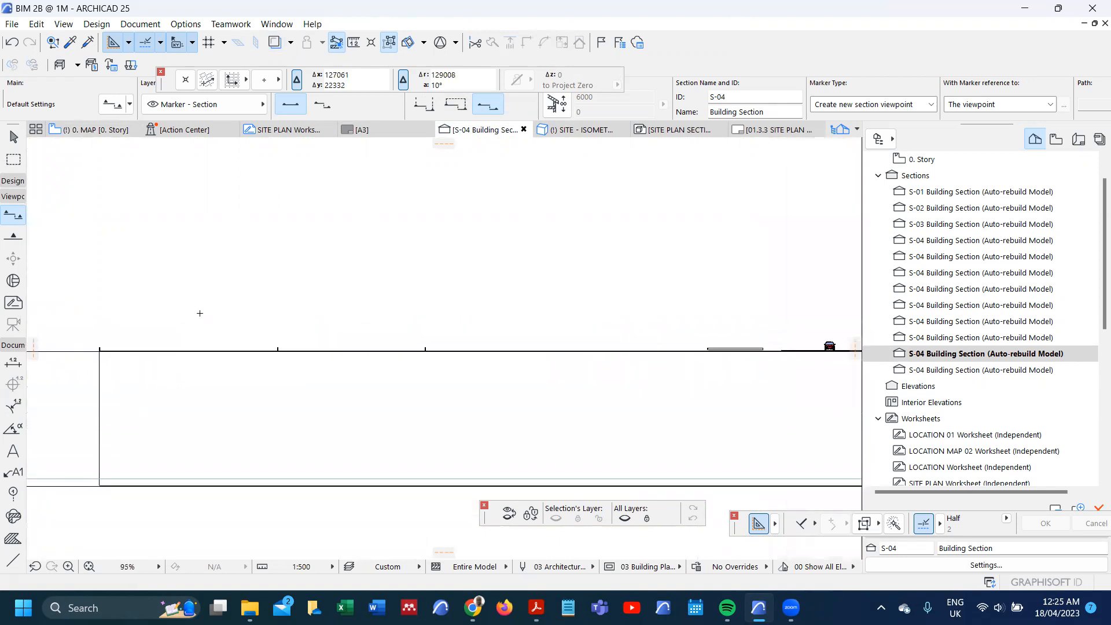
pyautogui.scroll(-8, 172, 355)
pyautogui.scroll(8, 594, 353)
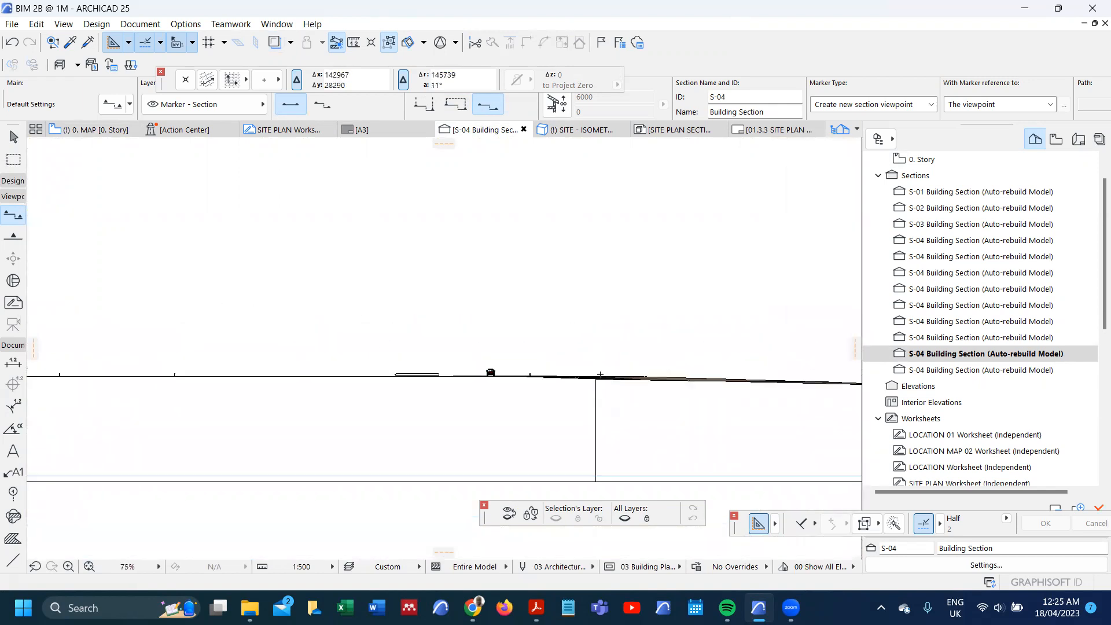
pyautogui.scroll(6, 573, 409)
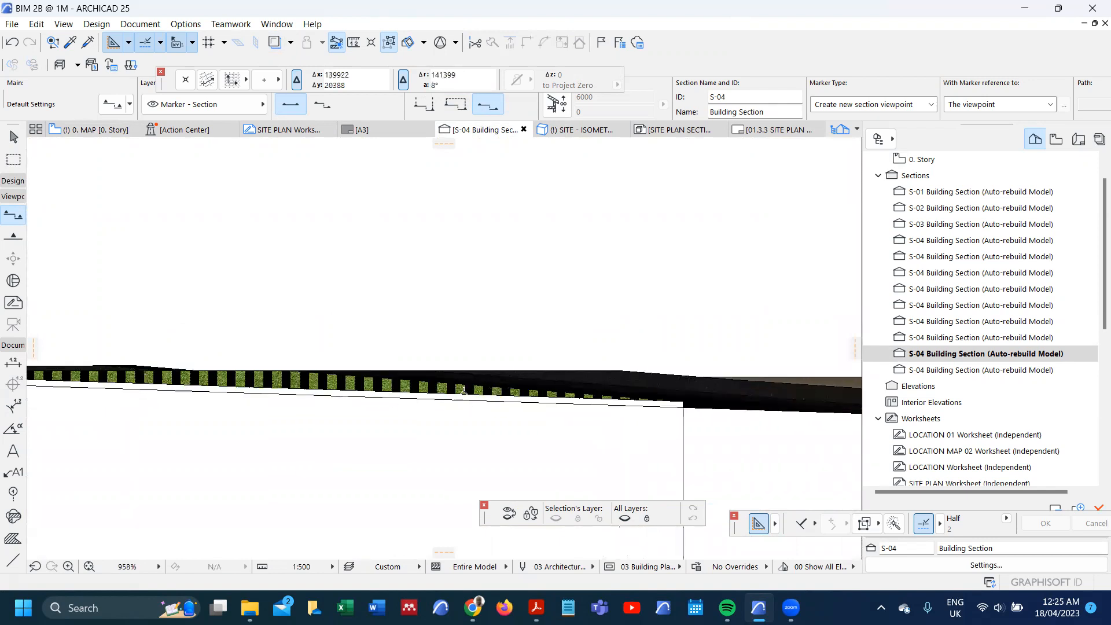
pyautogui.scroll(-6, 693, 378)
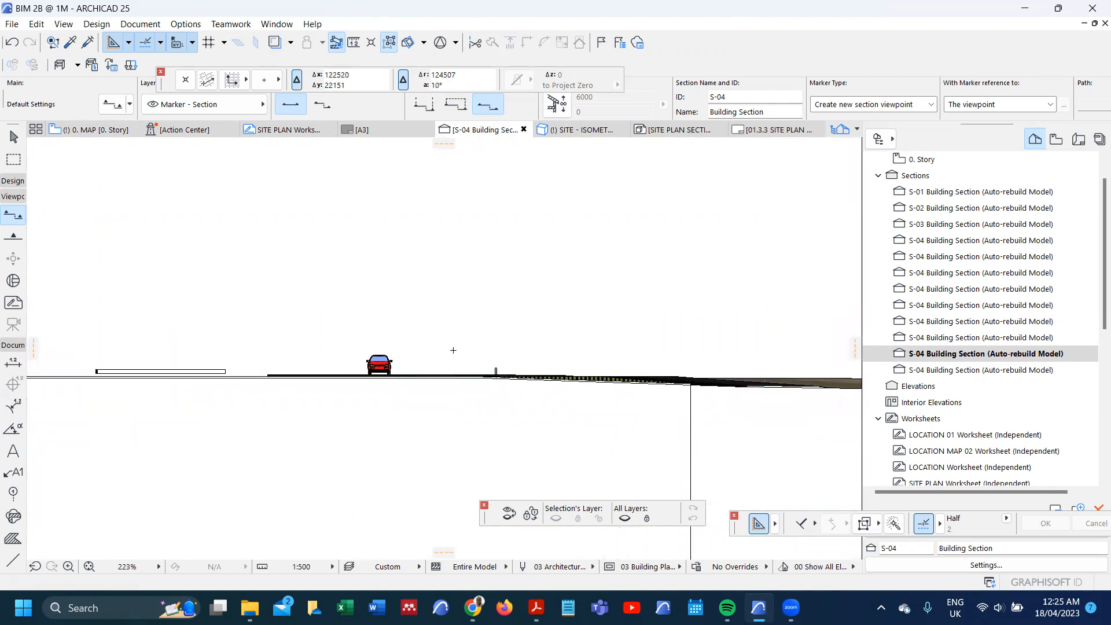
pyautogui.scroll(-8, 389, 345)
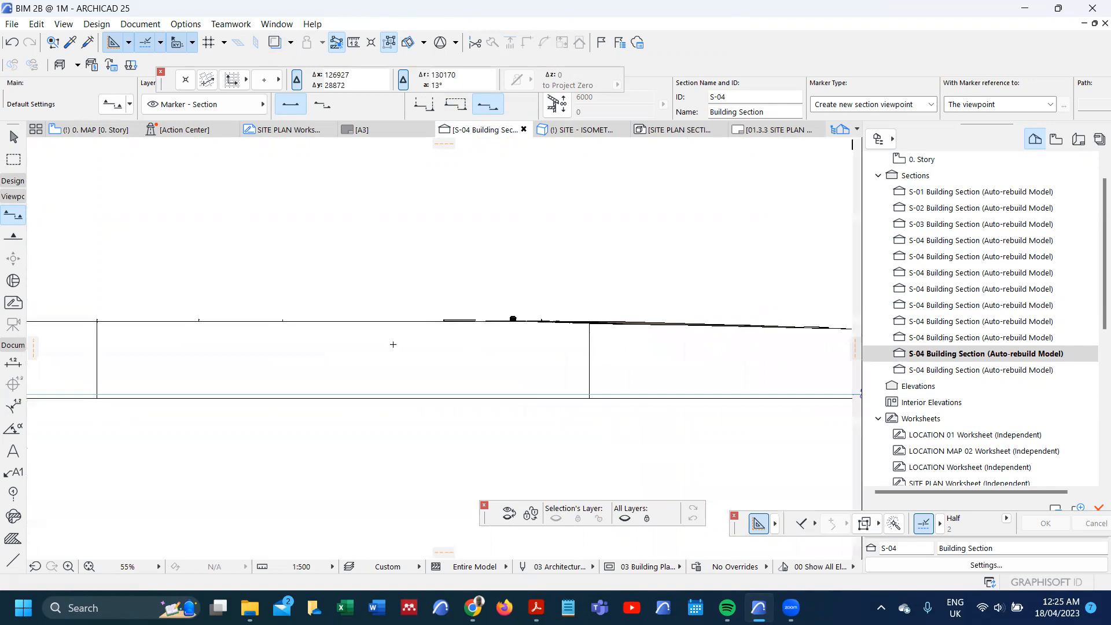
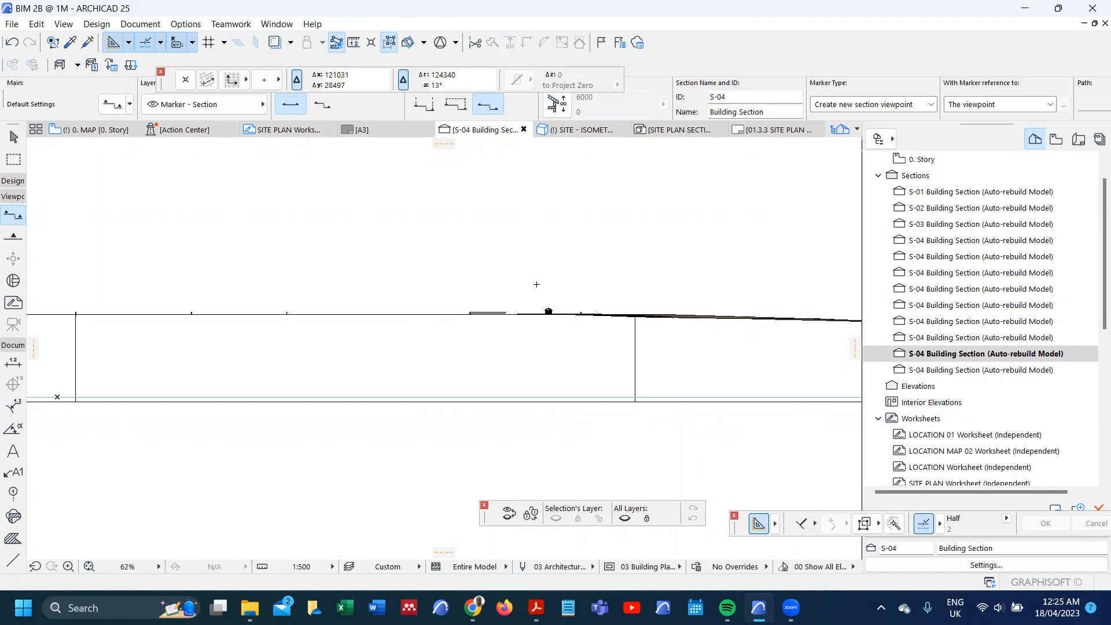
# Step: Apply the "Building Section - Shaded" favorite to the open site section's settings
pyautogui.rightClick(537, 284)
pyautogui.click(579, 350)
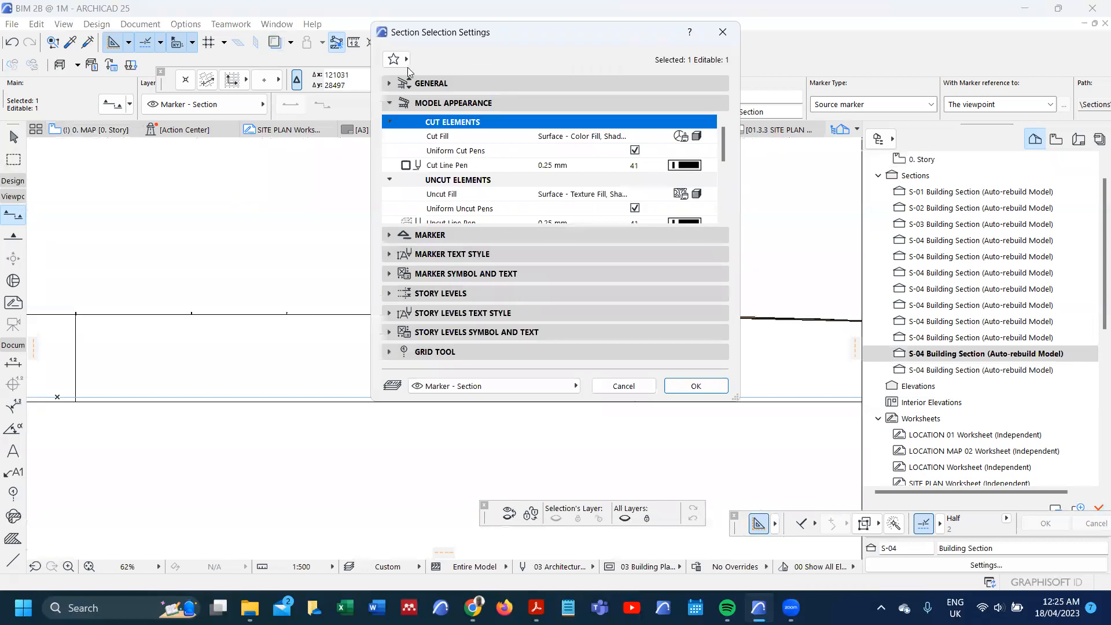
pyautogui.click(406, 65)
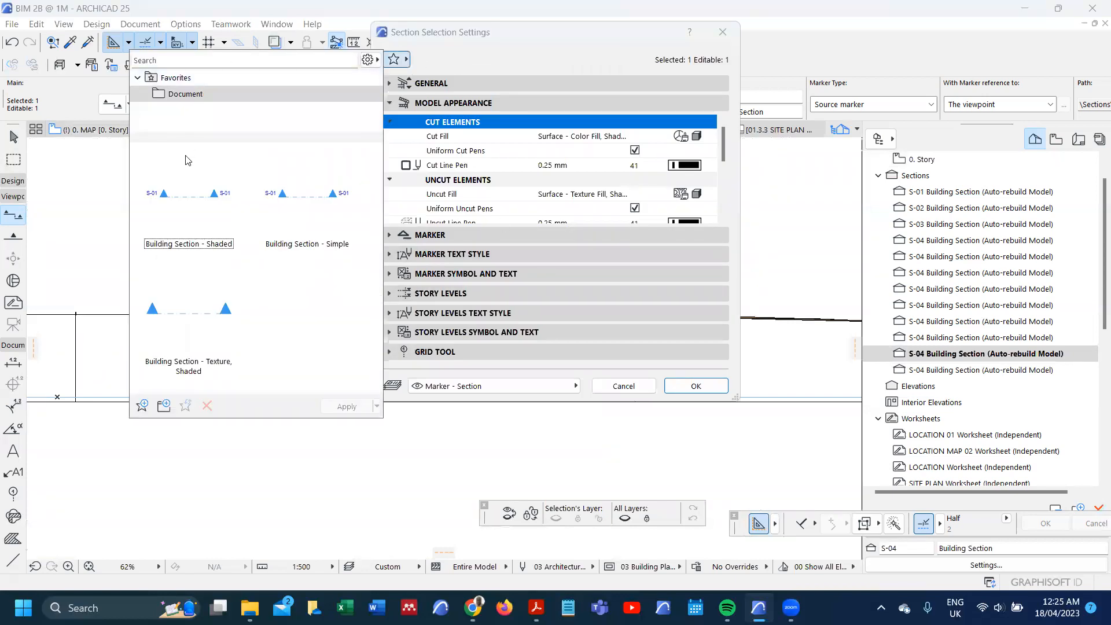
pyautogui.click(192, 217)
pyautogui.doubleClick(210, 232)
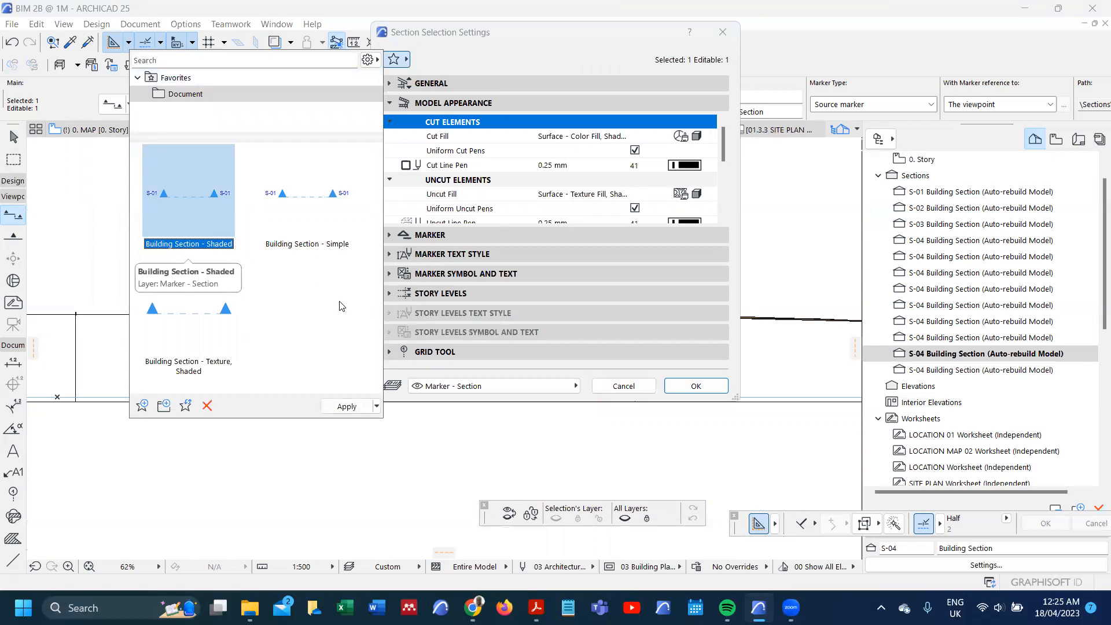
pyautogui.click(695, 386)
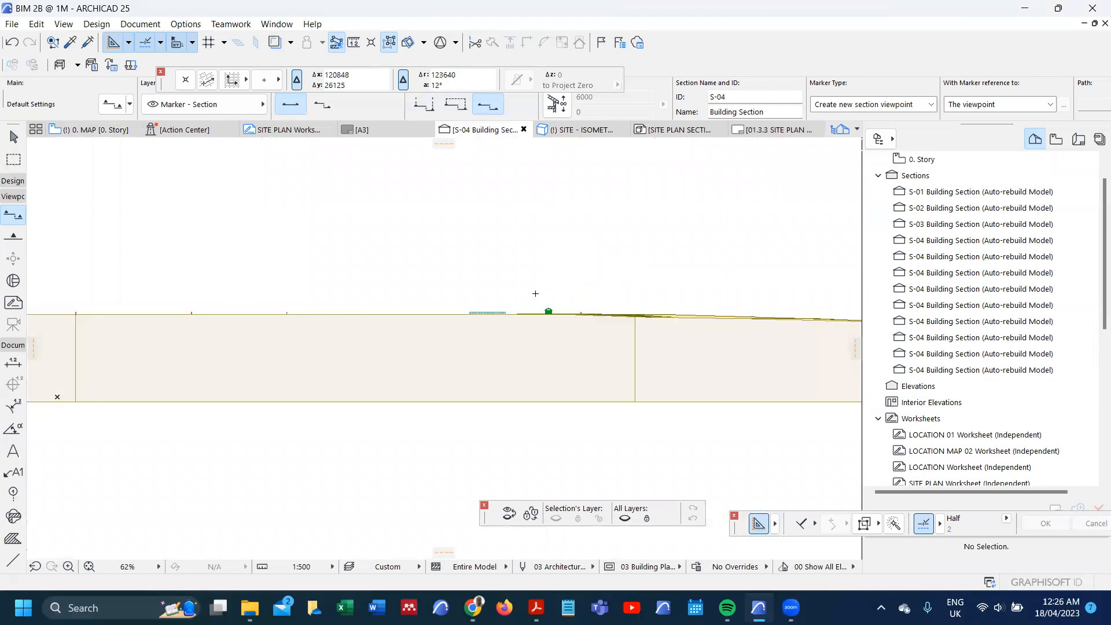
# Step: Dimension the house slab's thickness at its end nearest the car, placing the dimension line just outside the slab edge
pyautogui.scroll(5, 536, 293)
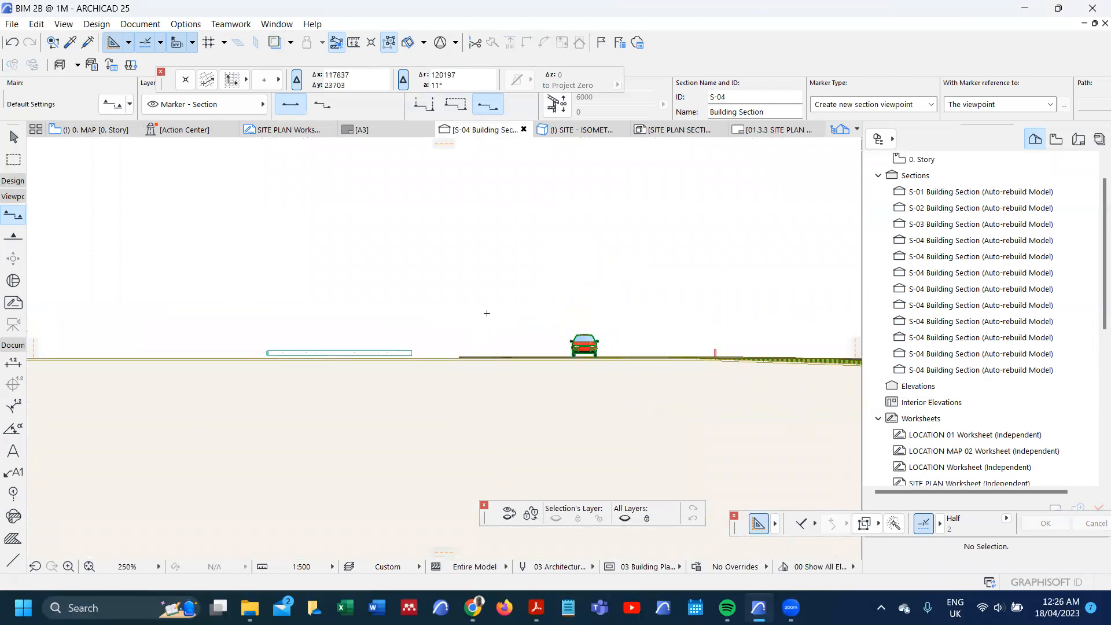
pyautogui.scroll(3, 486, 313)
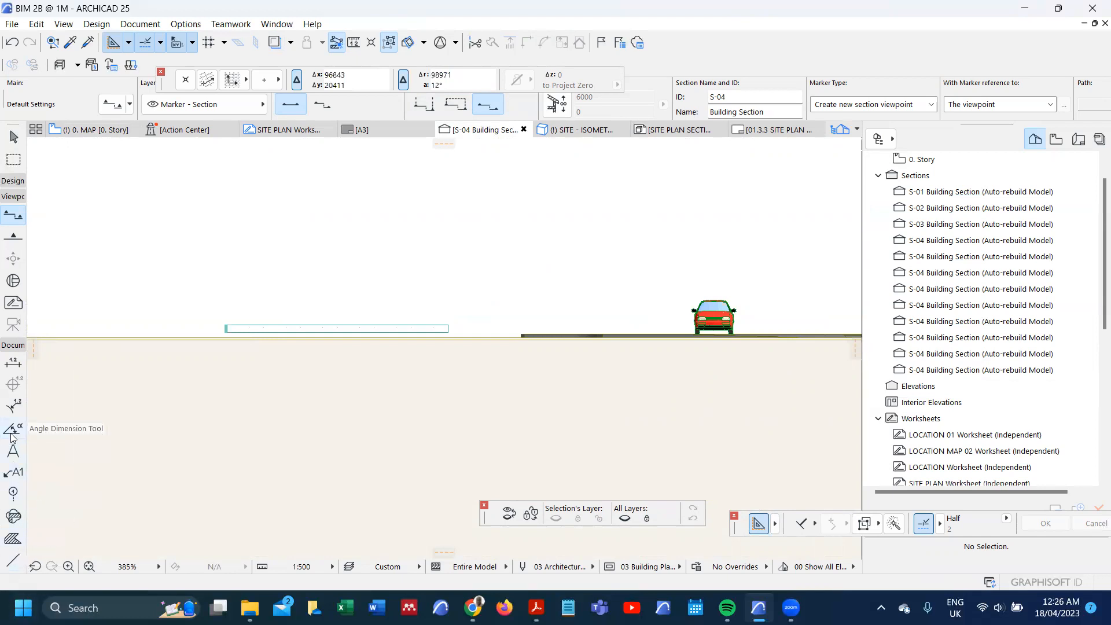
pyautogui.click(20, 364)
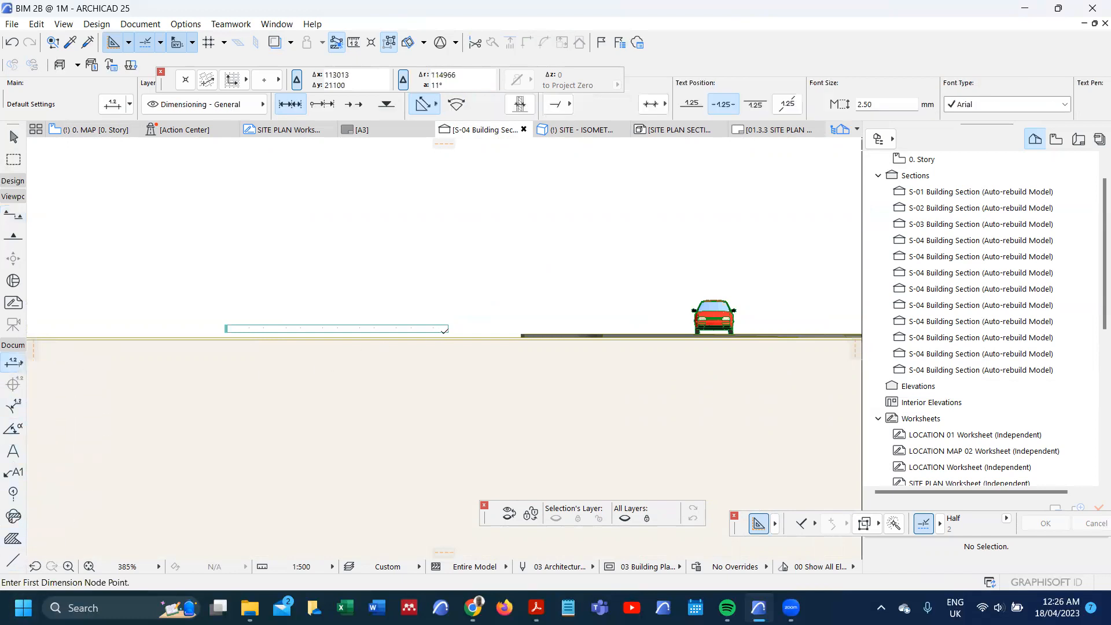
pyautogui.scroll(10, 428, 335)
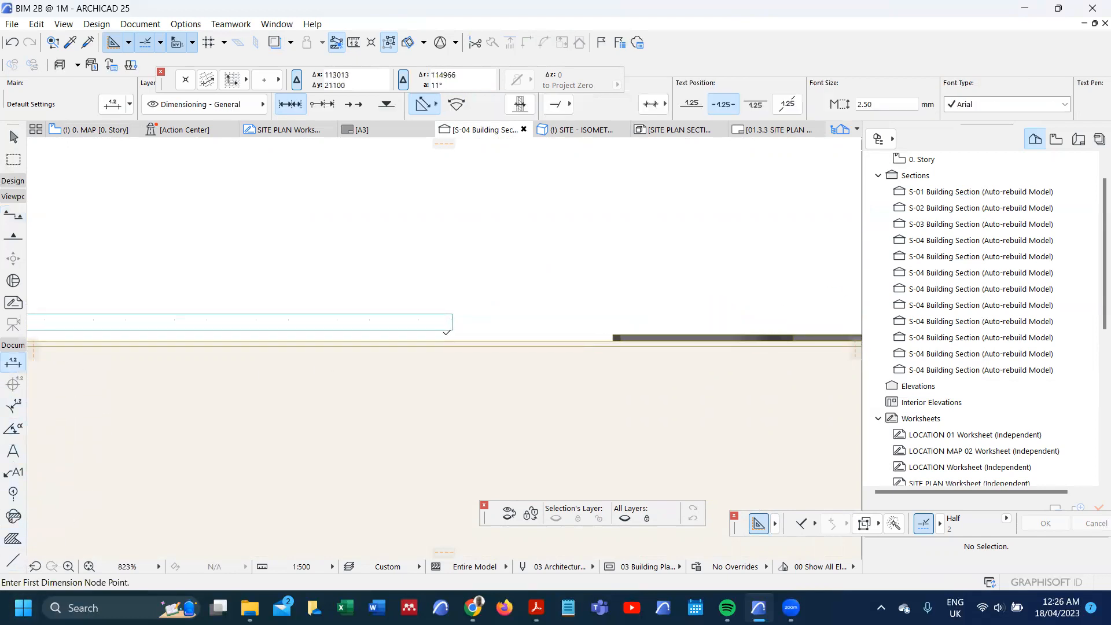
pyautogui.click(468, 252)
pyautogui.click(466, 315)
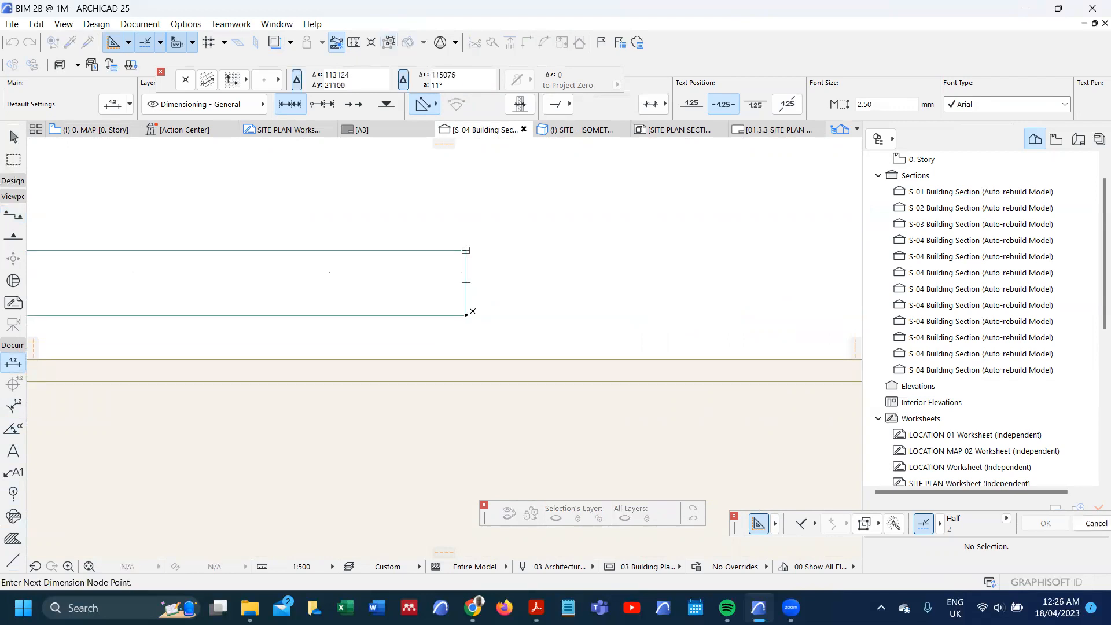
pyautogui.doubleClick(494, 286)
pyautogui.click(505, 282)
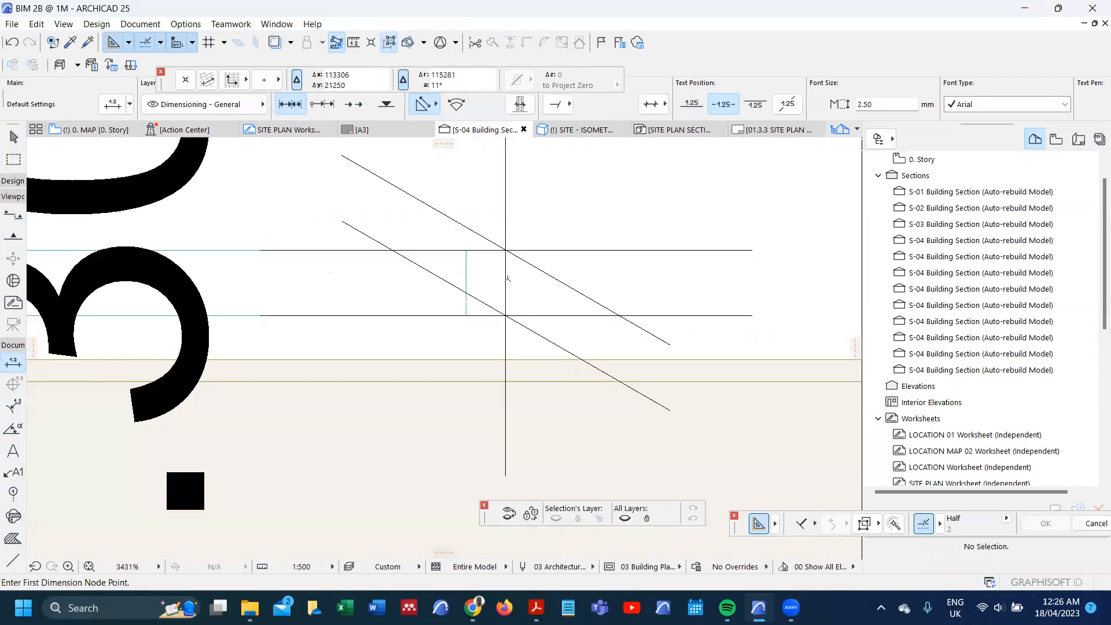
# Step: Add the ground line as a further point to the dimension chain at the slab's end nearest the car
pyautogui.rightClick(507, 277)
pyautogui.click(512, 303)
pyautogui.scroll(-3, 512, 309)
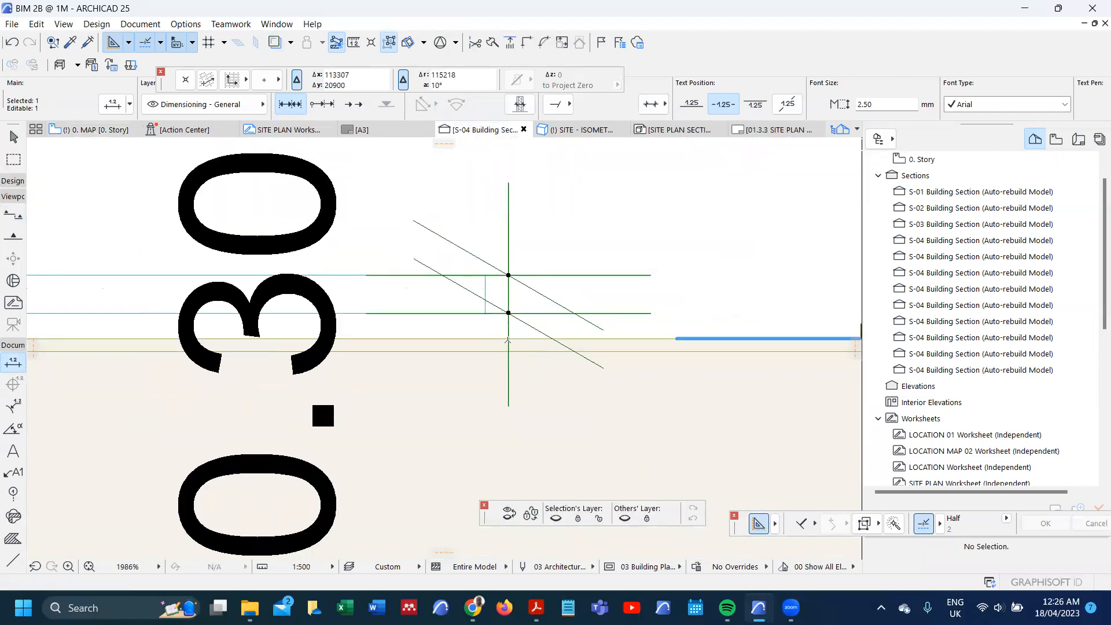
pyautogui.scroll(-7, 508, 340)
pyautogui.scroll(-1, 507, 339)
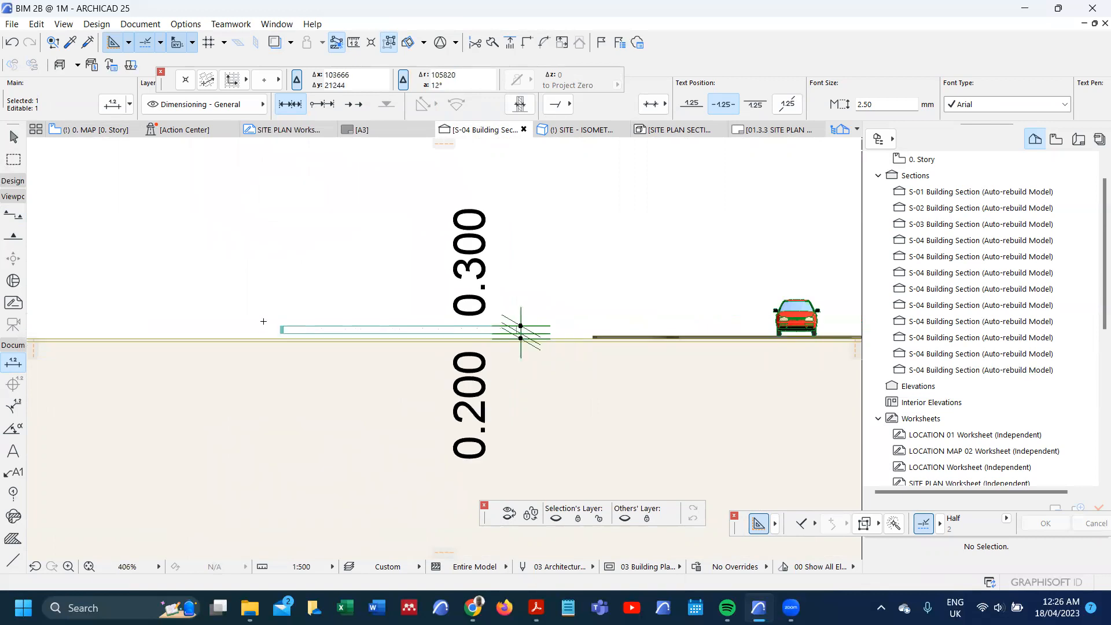
# Step: Dimension the slab's thickness at its end farthest from the car, beside the narrow hatched strip
pyautogui.scroll(8, 267, 321)
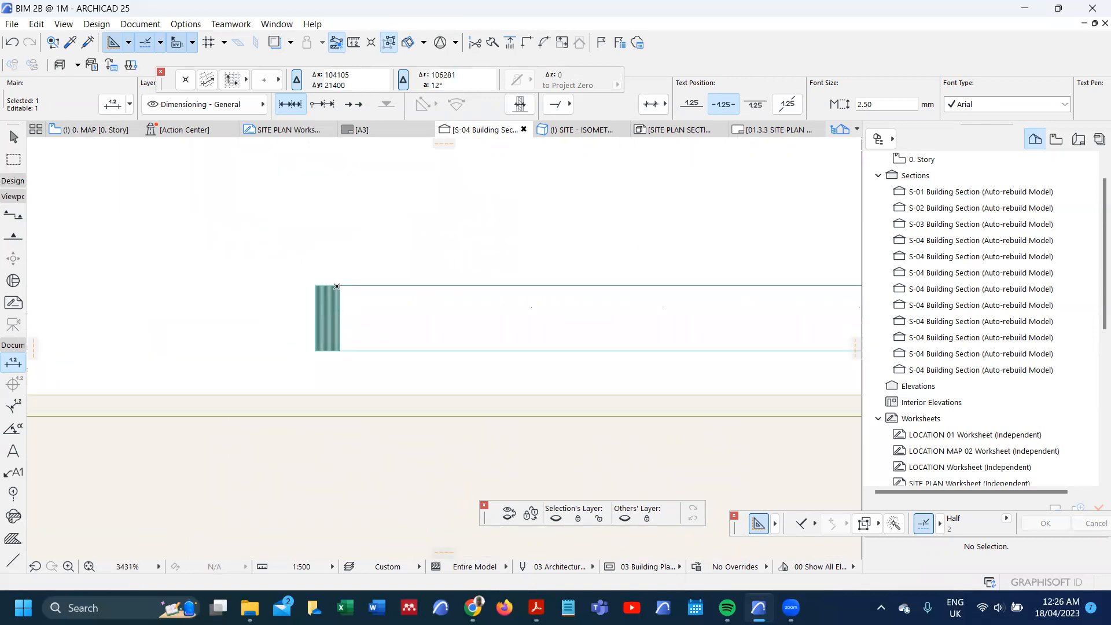
pyautogui.press('Escape')
pyautogui.click(339, 285)
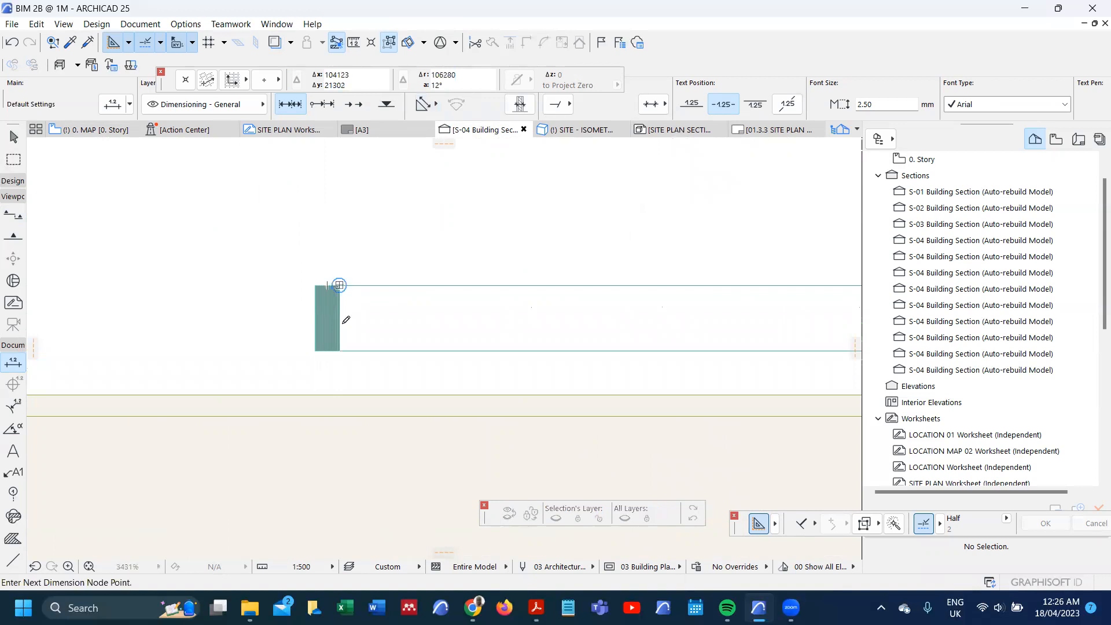
pyautogui.click(339, 350)
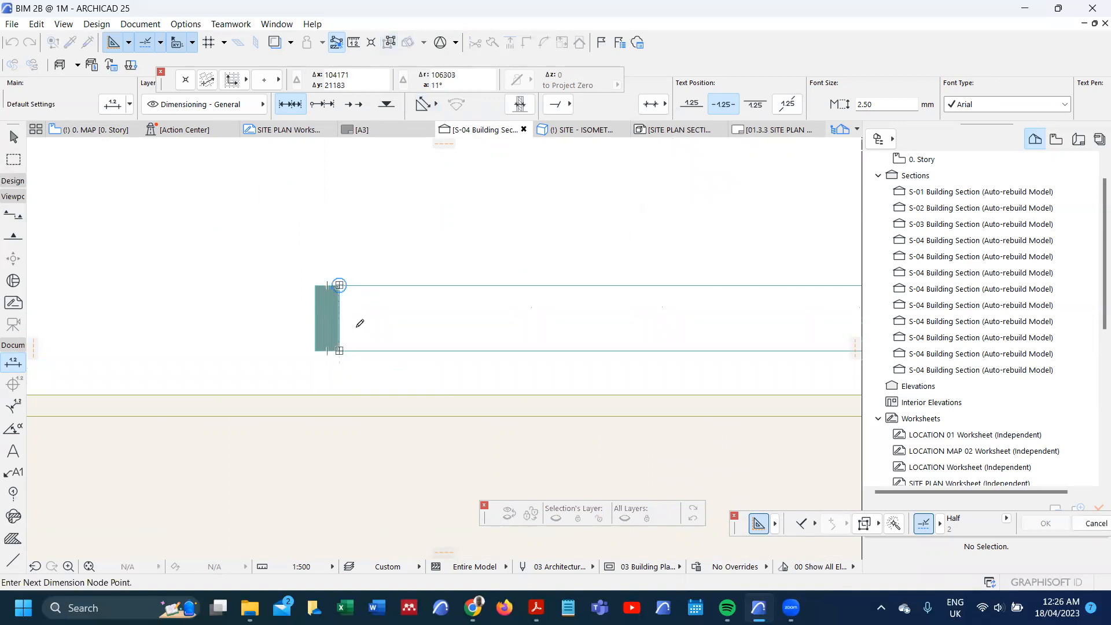
pyautogui.doubleClick(358, 326)
pyautogui.click(434, 319)
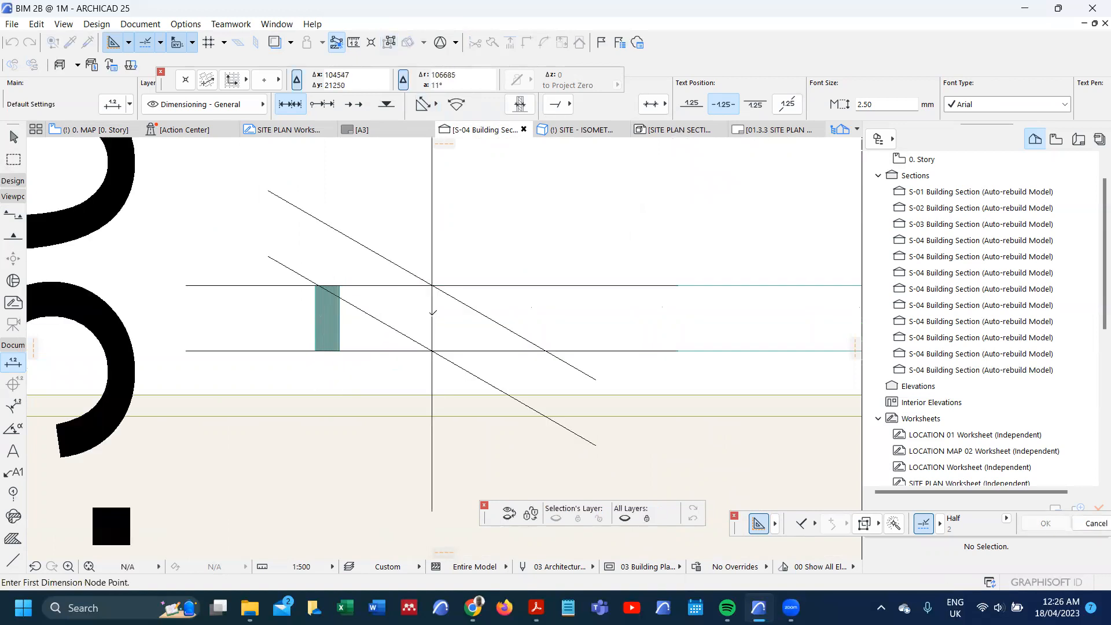
# Step: Extend the dimension chain beside the hatched strip to include the slab's height above the ground line
pyautogui.rightClick(434, 310)
pyautogui.click(416, 338)
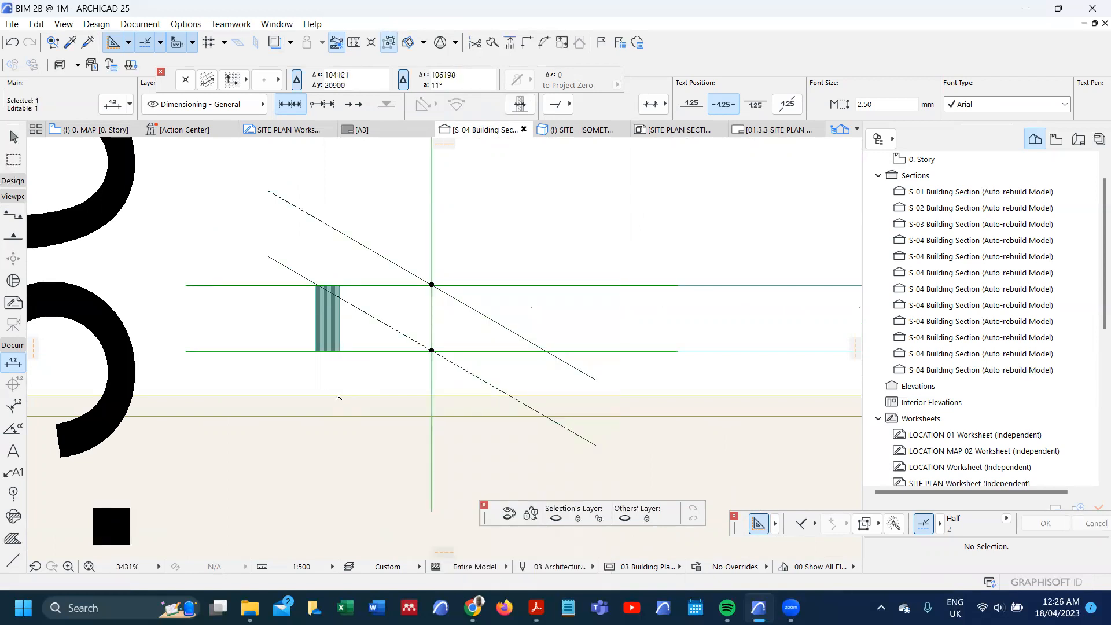
pyautogui.scroll(-10, 339, 397)
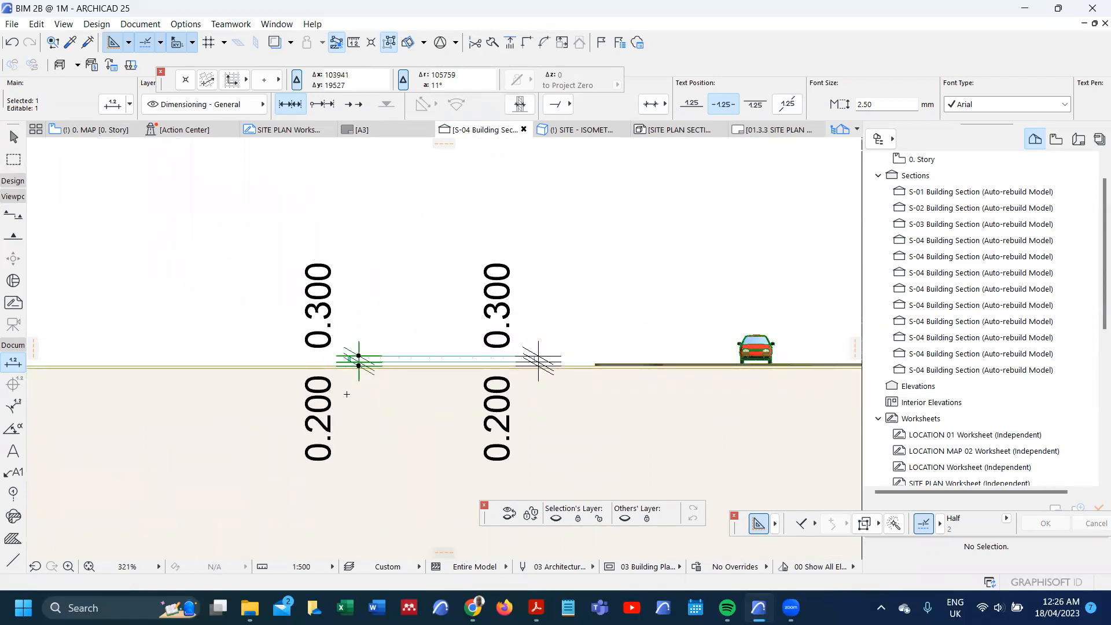
pyautogui.scroll(-5, 402, 351)
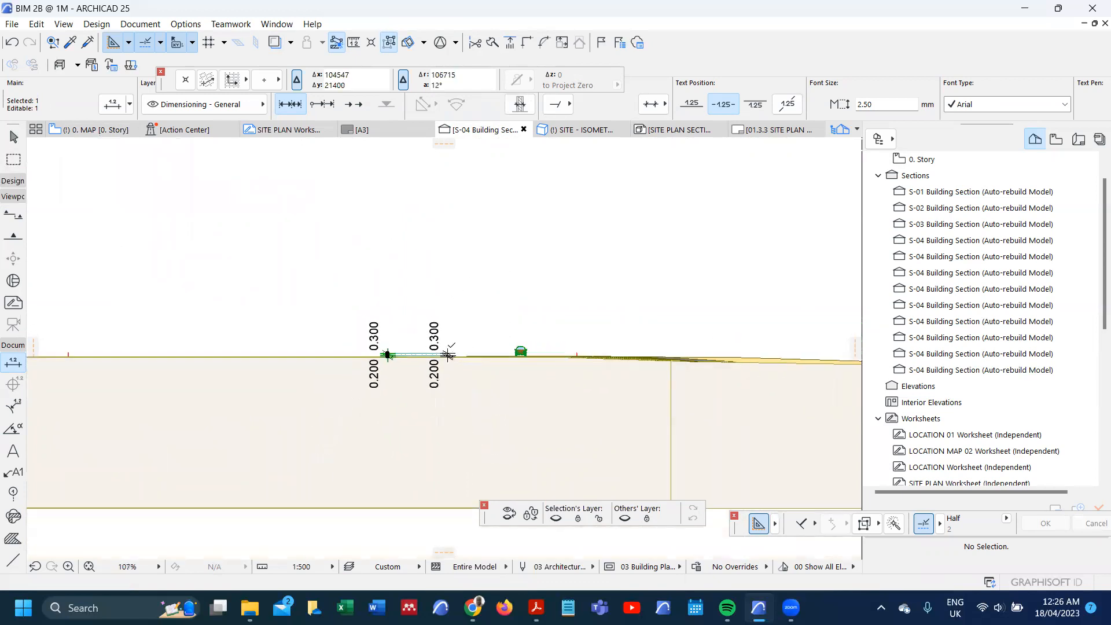
pyautogui.scroll(-5, 533, 350)
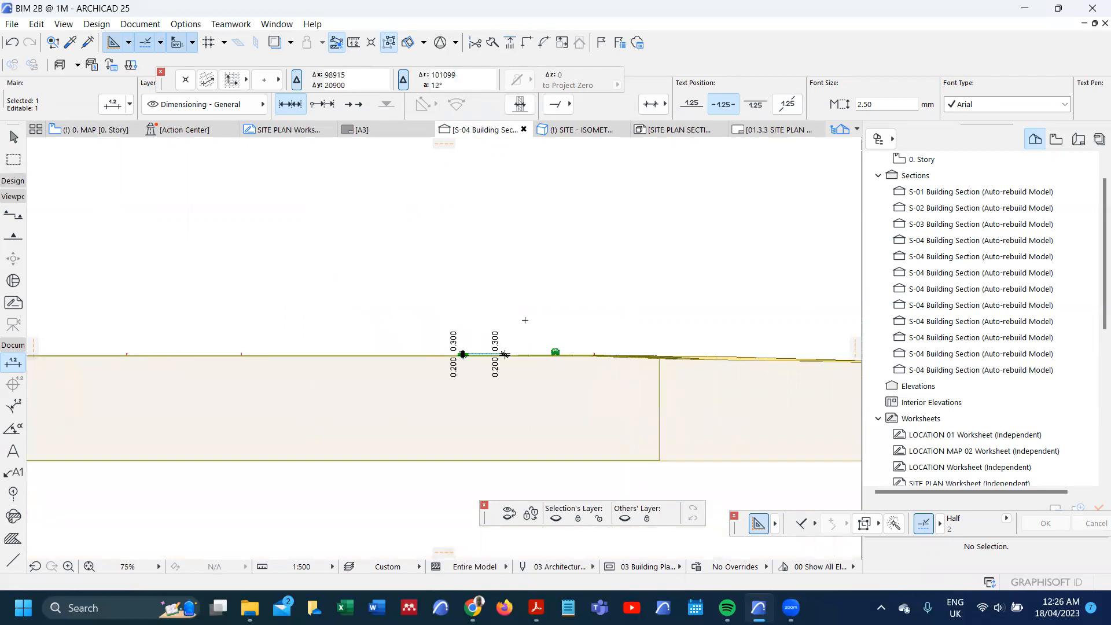
# Step: Select both dimension chains in the section and check their type, text style and marker settings
pyautogui.scroll(3, 383, 313)
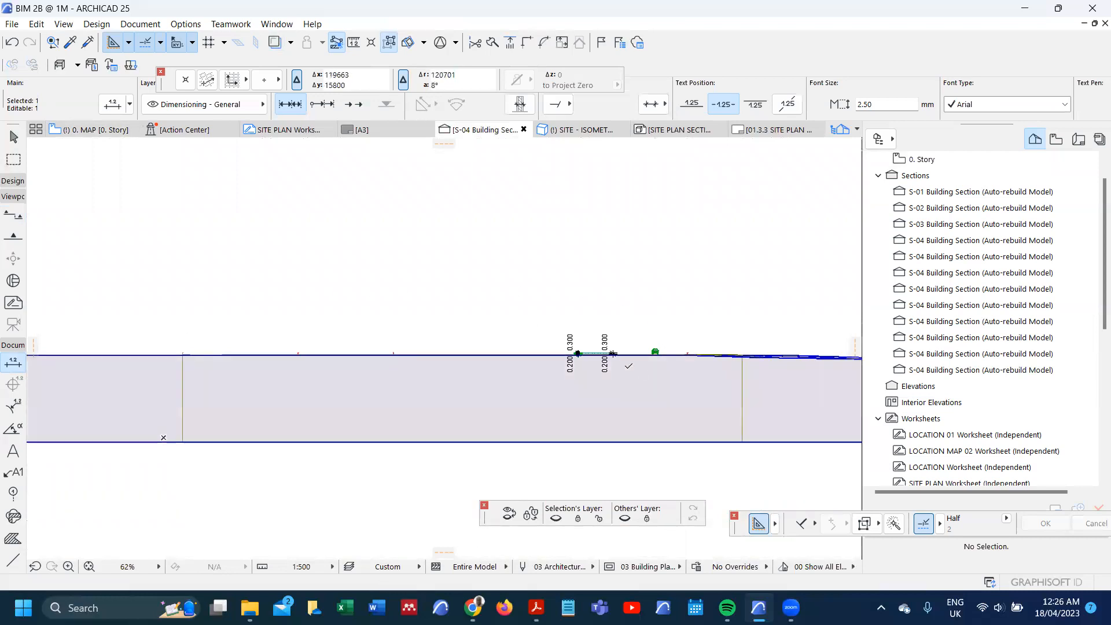
pyautogui.scroll(5, 613, 354)
pyautogui.hotkey('ctrl', 'a')
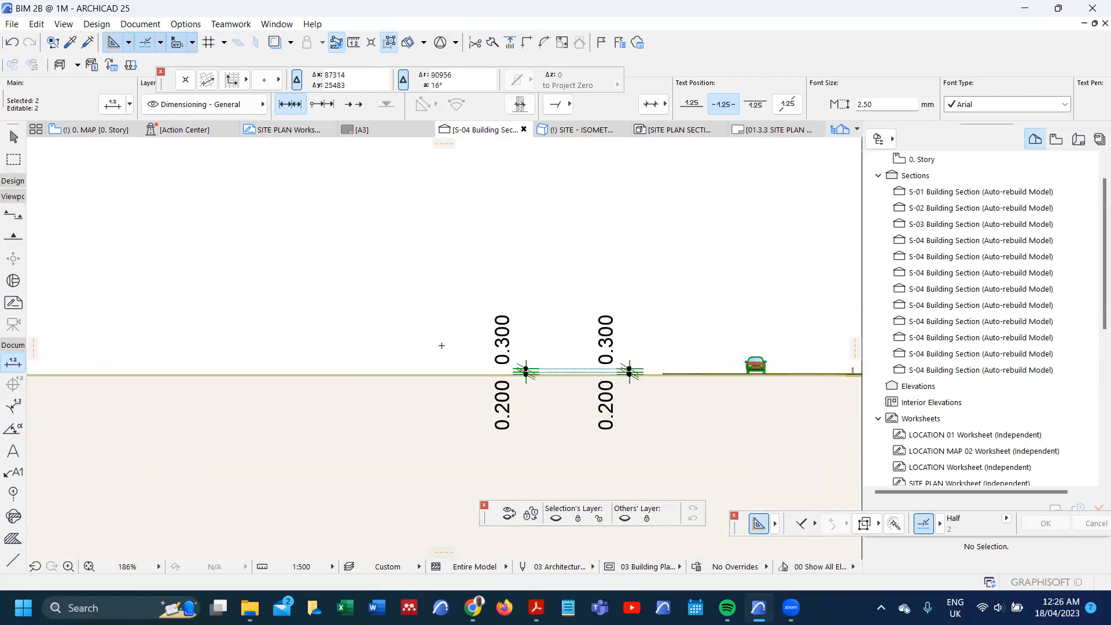
pyautogui.hotkey('ctrl', 't')
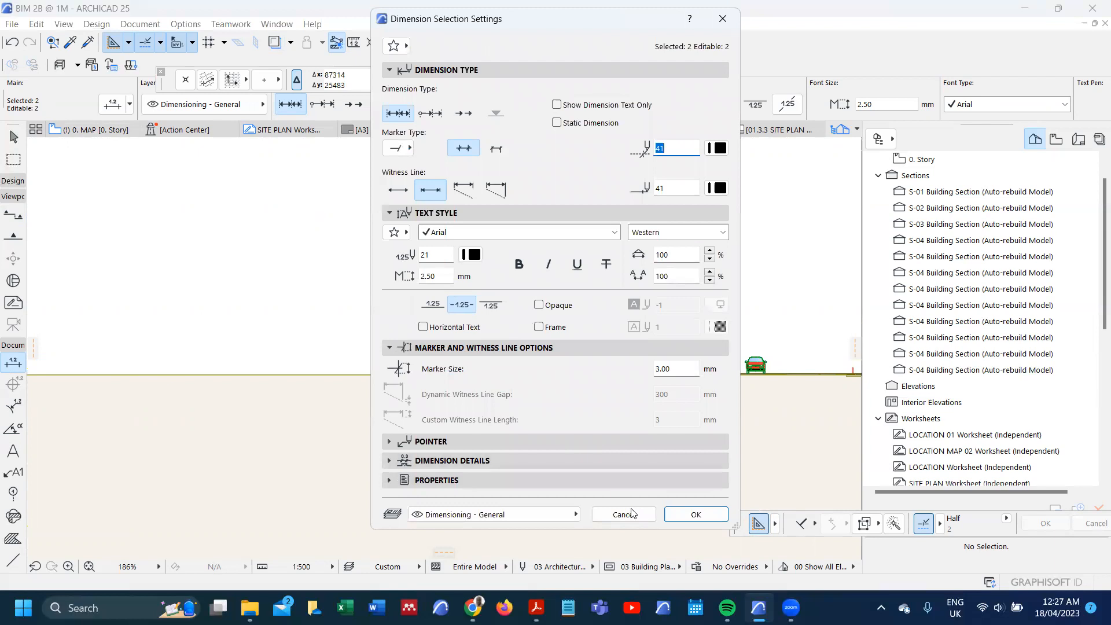
pyautogui.click(674, 516)
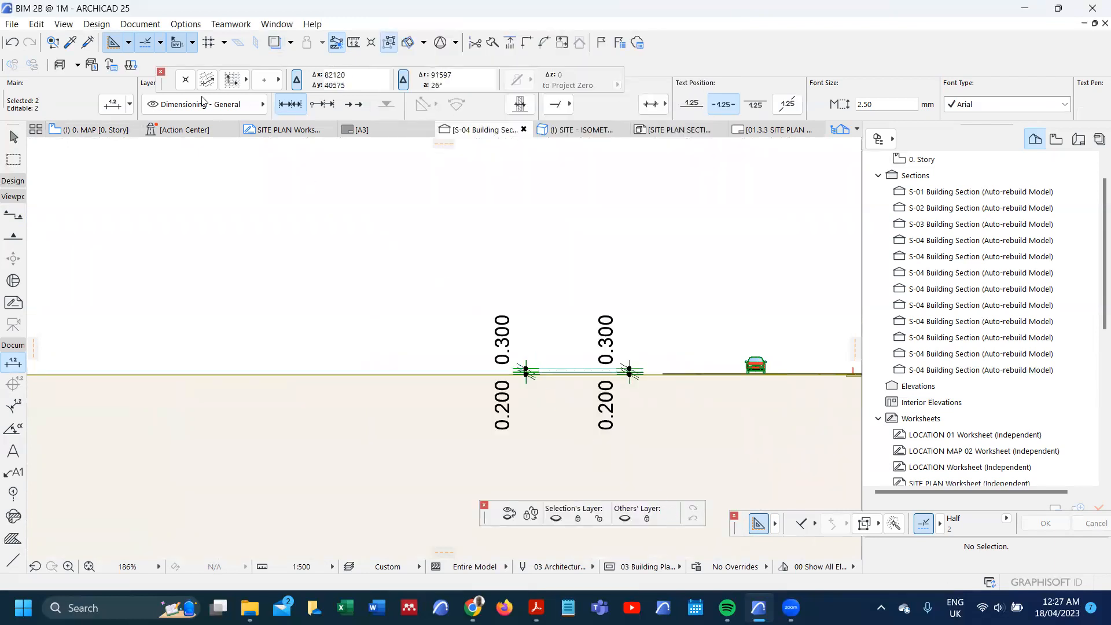
# Step: Set the project's linear dimension unit to millimeter with 0 decimals in the Dimensions preferences
pyautogui.click(186, 24)
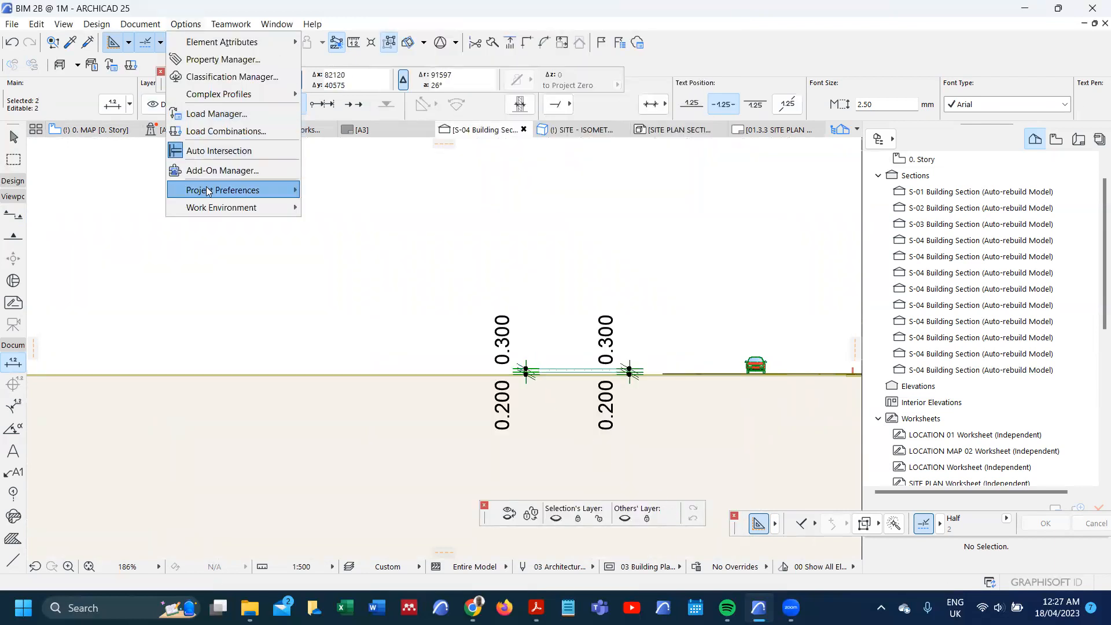
pyautogui.moveTo(208, 191)
pyautogui.click(350, 210)
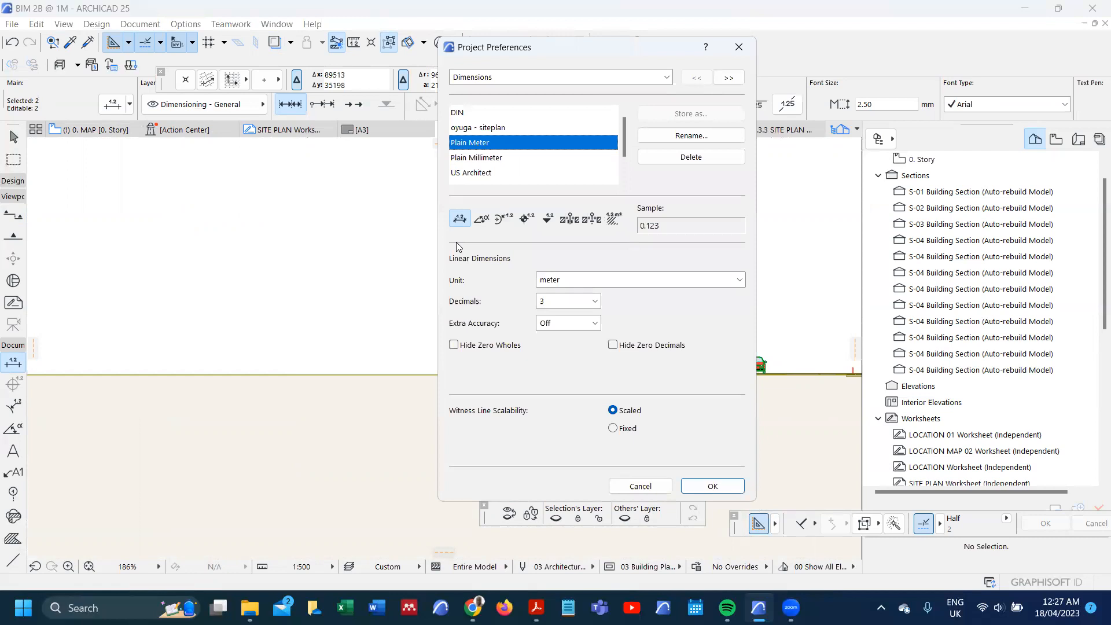
pyautogui.click(553, 283)
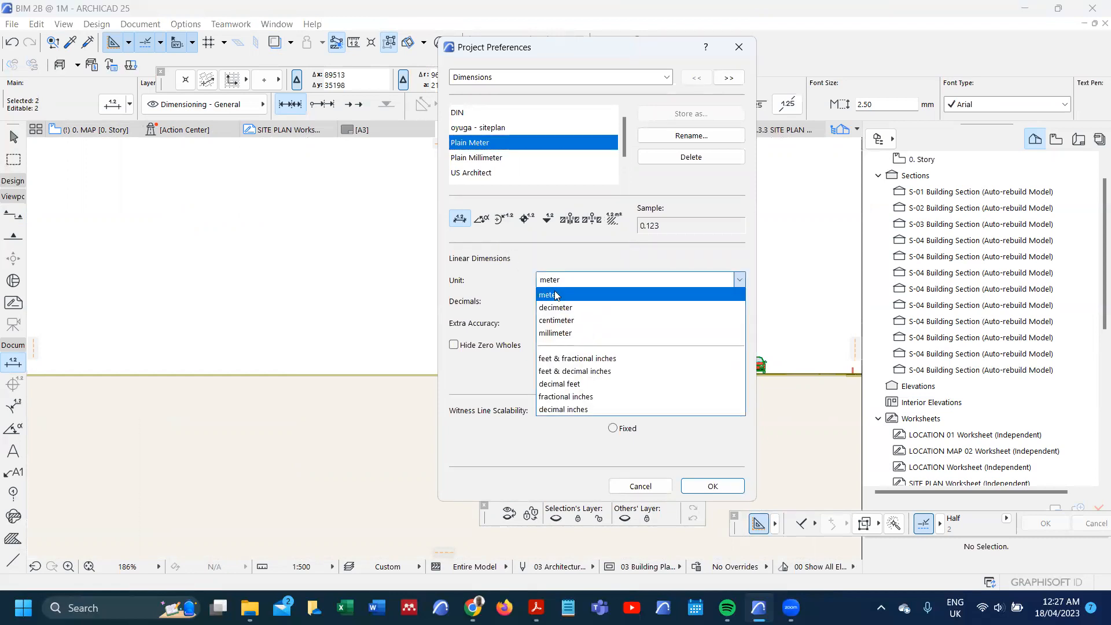
pyautogui.click(557, 328)
pyautogui.click(568, 300)
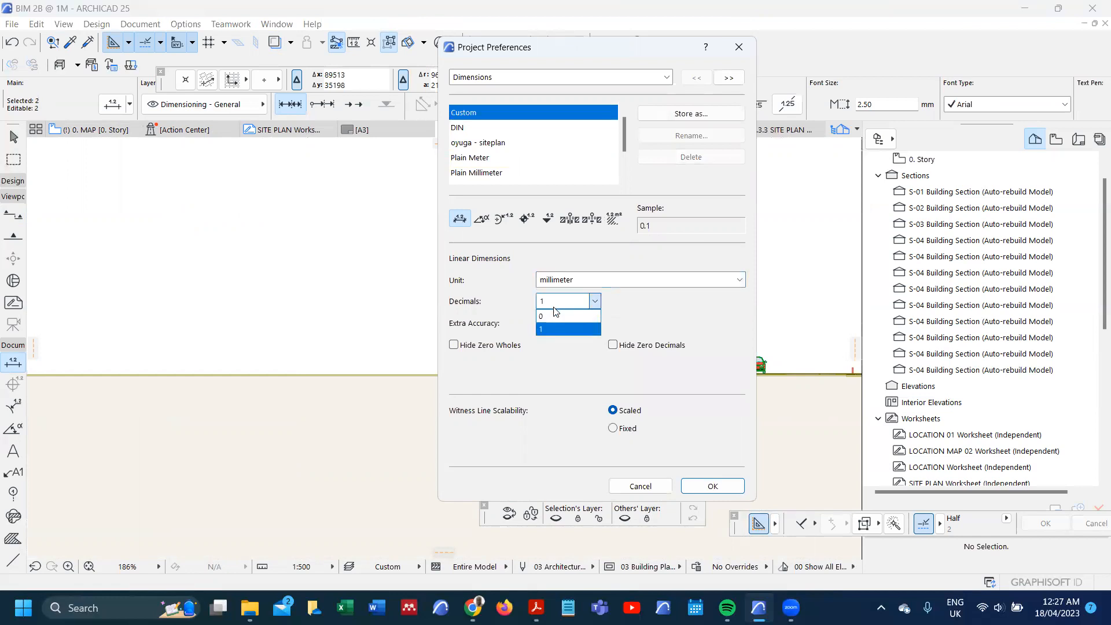
pyautogui.click(556, 311)
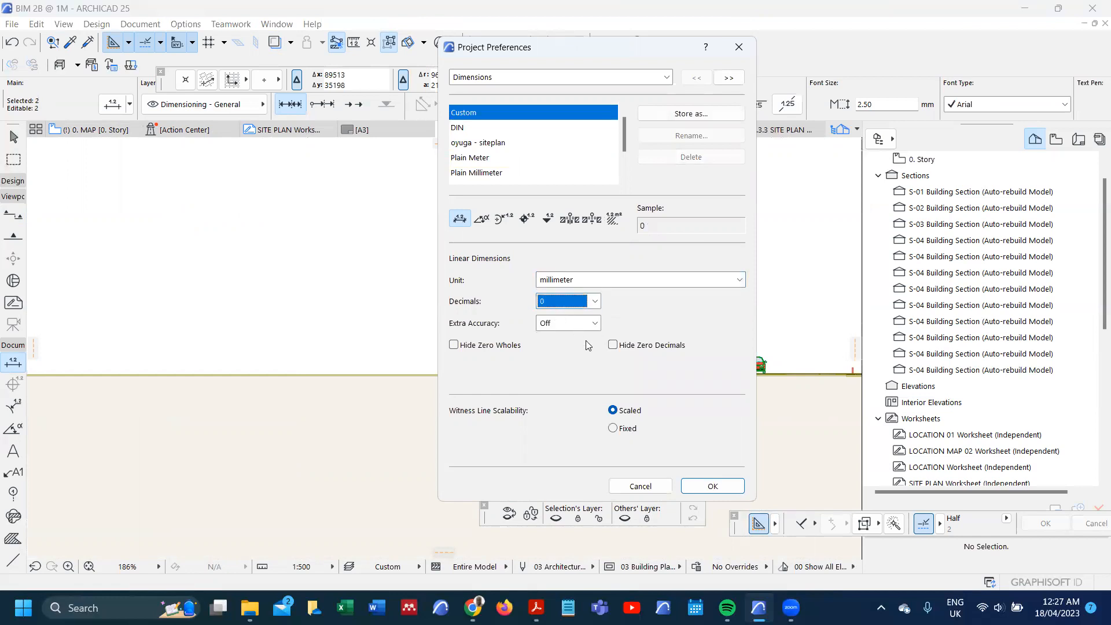
pyautogui.click(713, 486)
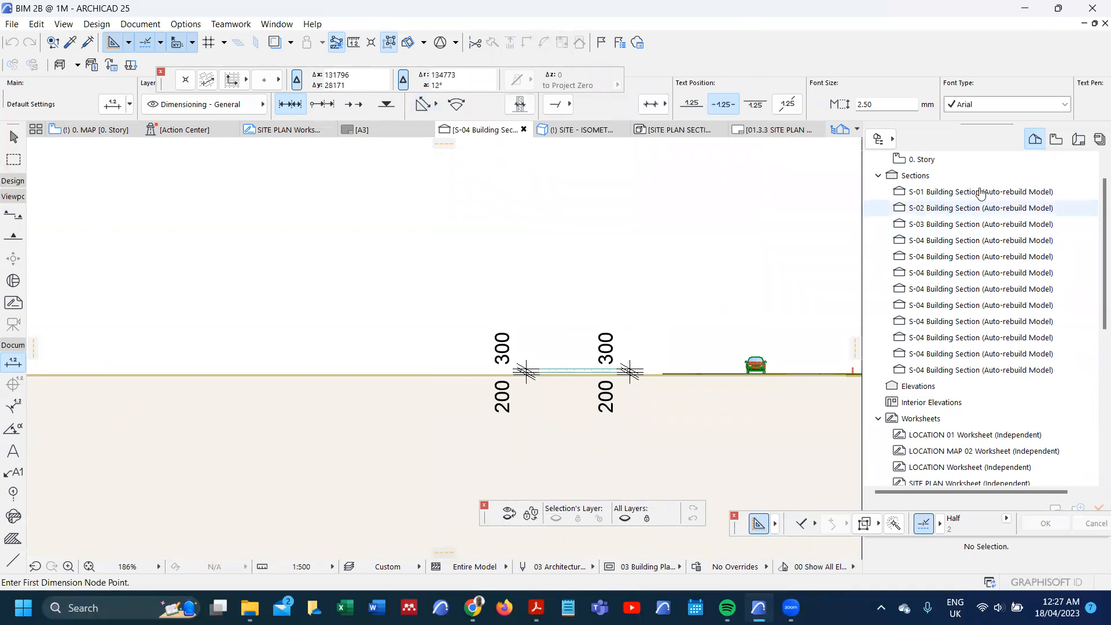
# Step: Save the section as a view with the custom name "SITE PLAN - SECTION" in the 4. SITE DOCUMENTATION folder
pyautogui.click(1055, 140)
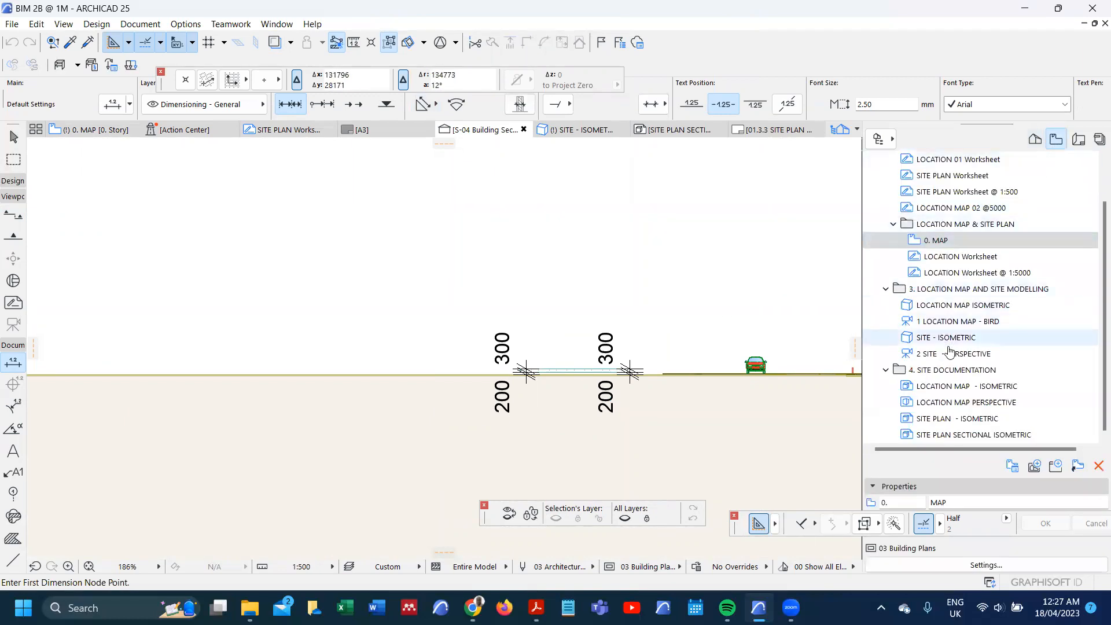
pyautogui.click(951, 370)
pyautogui.rightClick(951, 371)
pyautogui.click(972, 381)
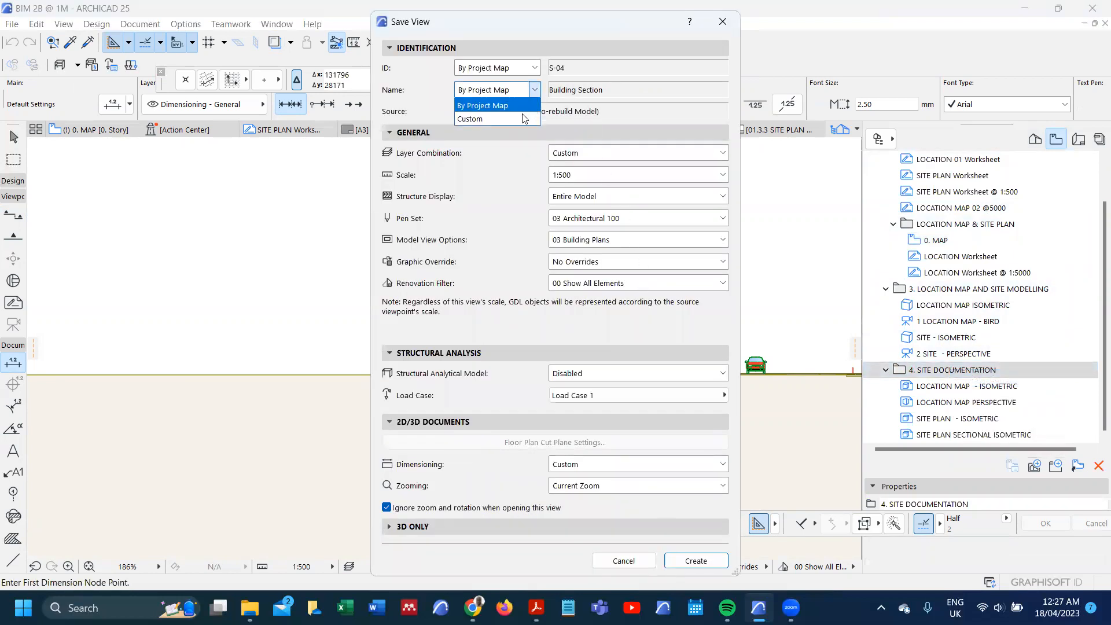
pyautogui.click(524, 118)
pyautogui.moveTo(627, 92); pyautogui.dragTo(527, 77)
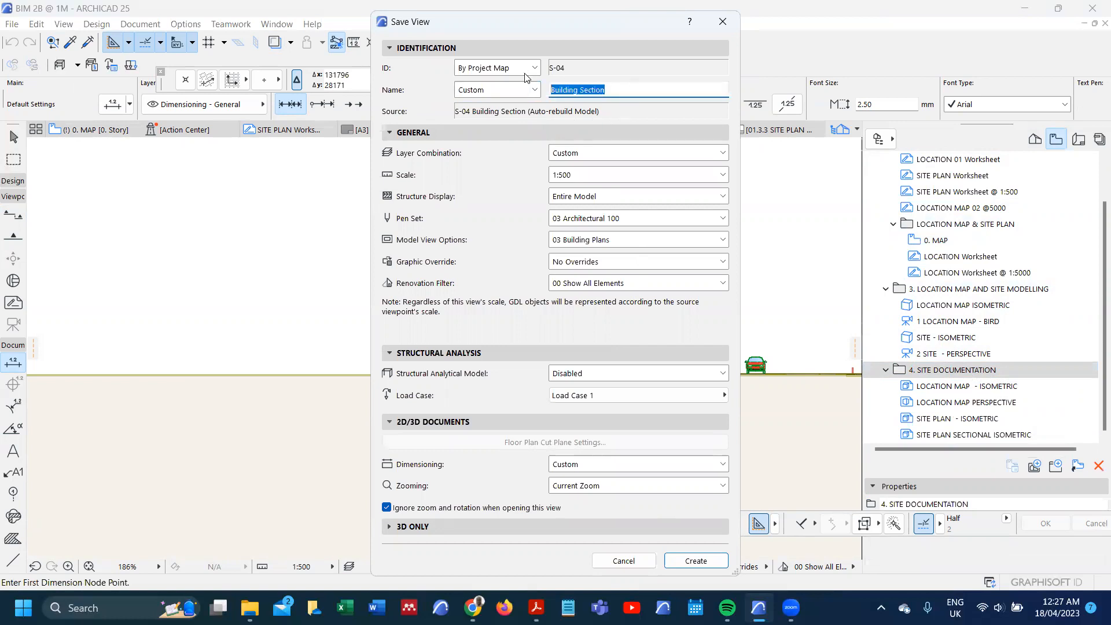
pyautogui.write('SITE PLAN  - SECTION')
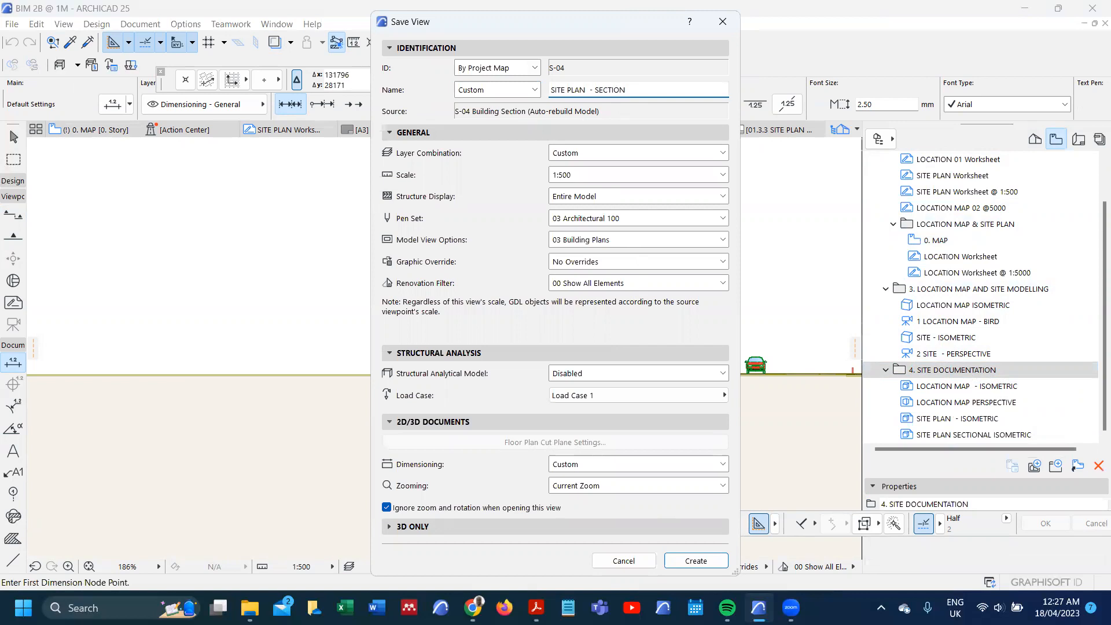
pyautogui.click(696, 560)
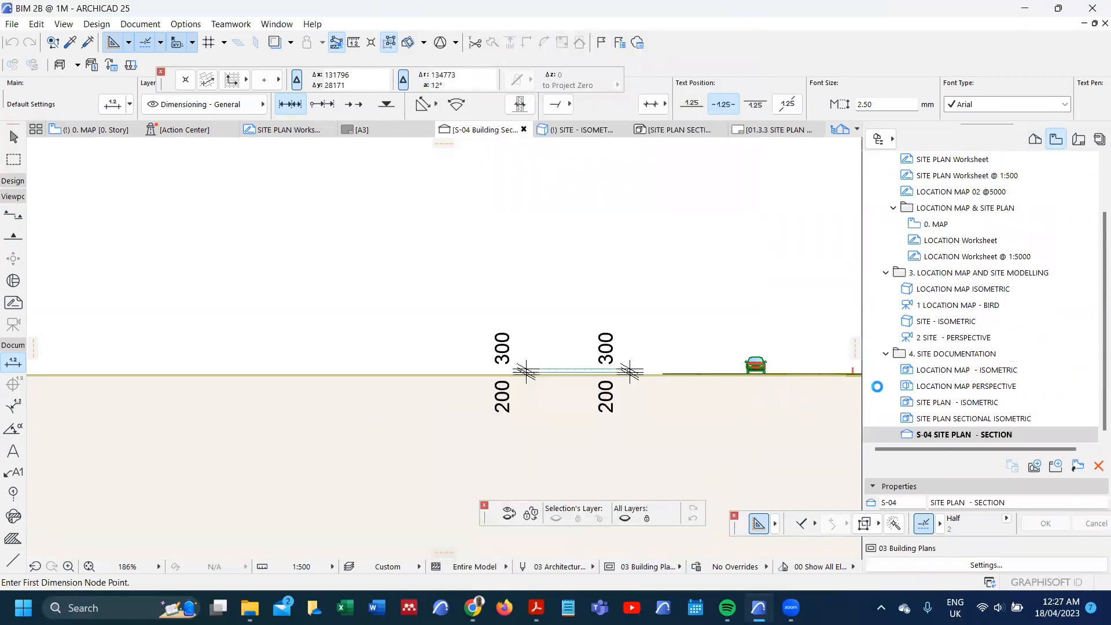
# Step: Open the 01.3.3 SITE PLAN - ISOMETRIC layout and clear the existing site drawing from it
pyautogui.click(1079, 138)
pyautogui.click(995, 347)
pyautogui.doubleClick(995, 347)
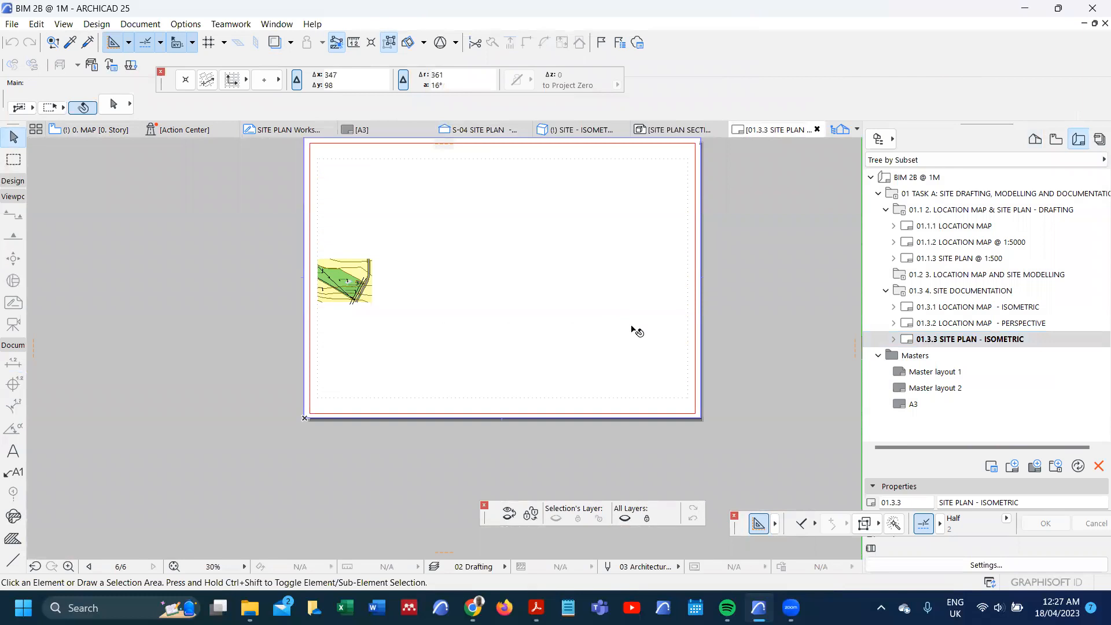
pyautogui.press('alt')
pyautogui.keyDown('alt'); pyautogui.click(598, 338); pyautogui.keyUp('alt')
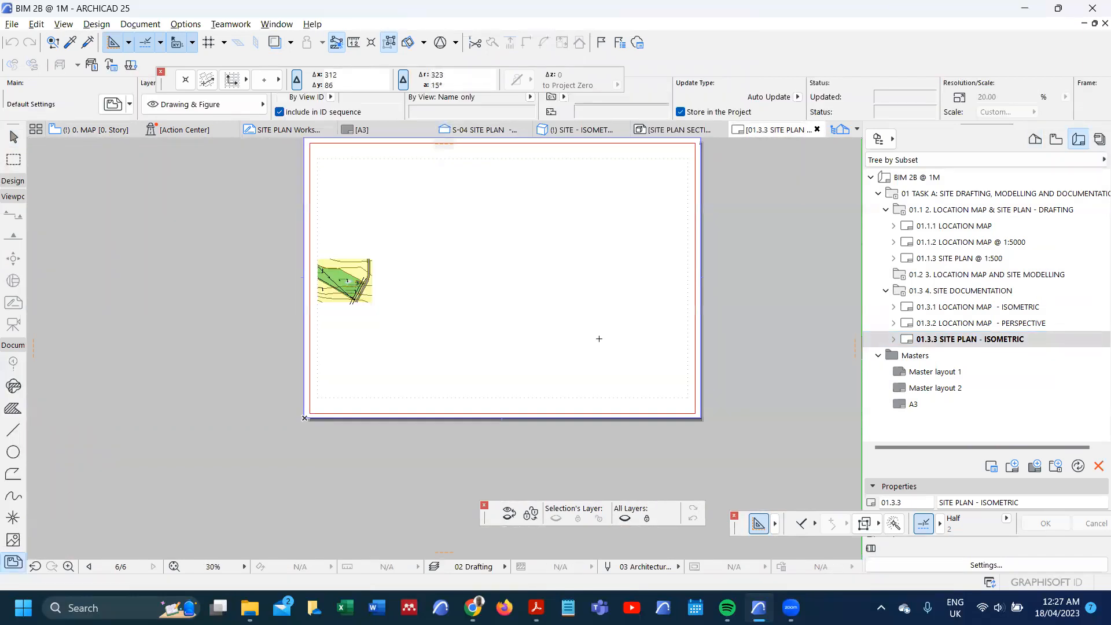
# Step: Place the internal view S-04 SITE PLAN - SECTION as a drawing on the layout
pyautogui.rightClick(599, 338)
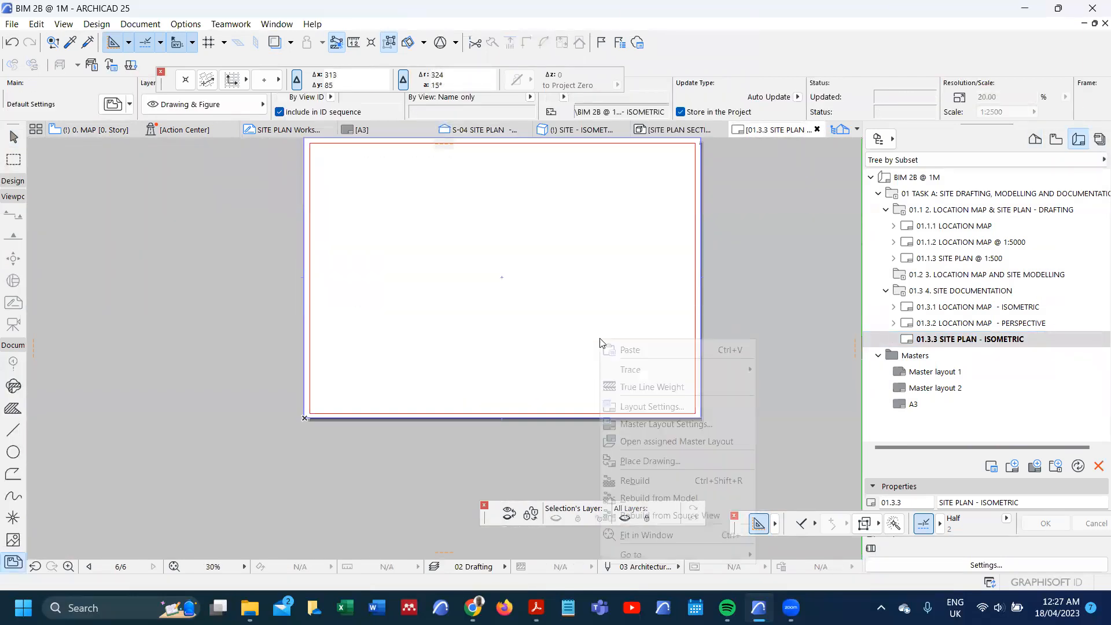
pyautogui.click(694, 460)
pyautogui.scroll(-3, 596, 231)
pyautogui.scroll(-1, 597, 231)
pyautogui.click(596, 232)
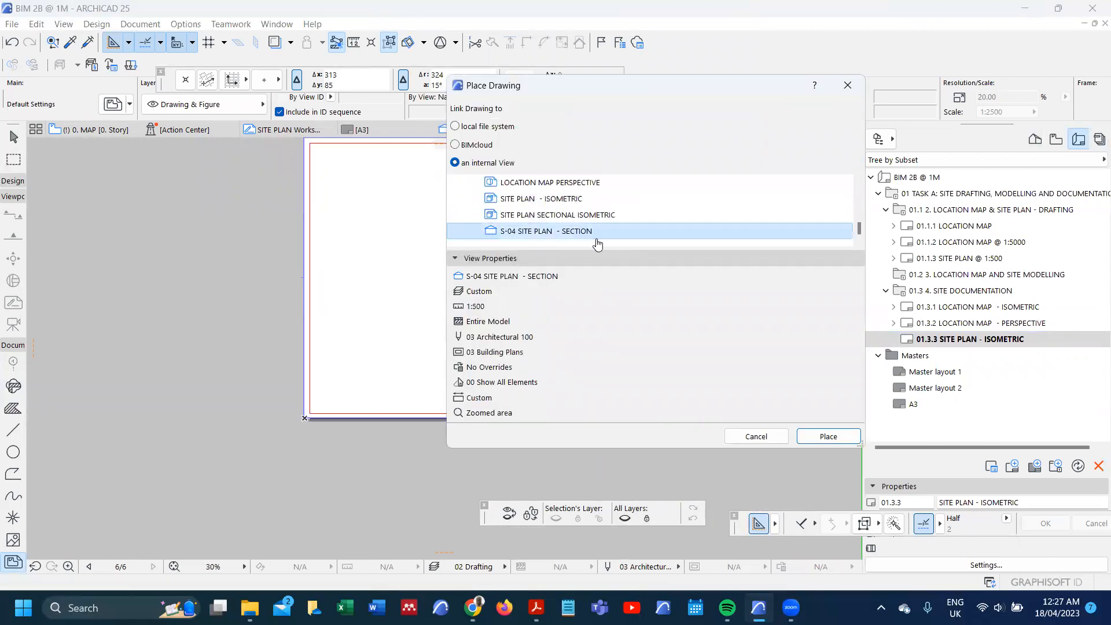
pyautogui.click(830, 441)
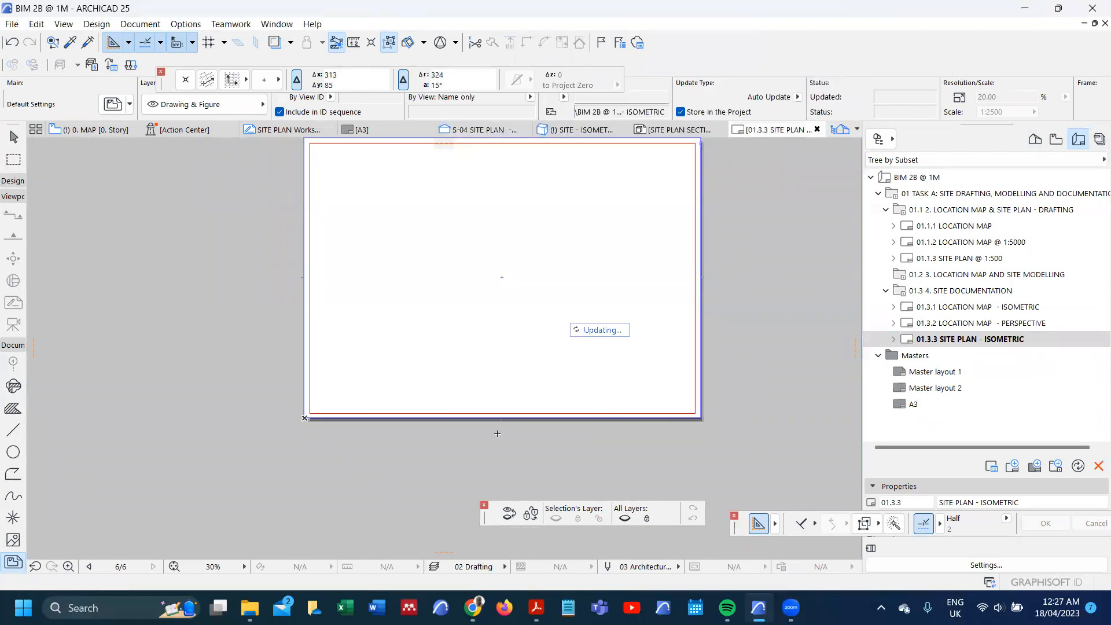
# Step: Select the placed section drawing and lower its frame's top edge closer to the ground line
pyautogui.scroll(-2, 500, 435)
pyautogui.scroll(7, 590, 376)
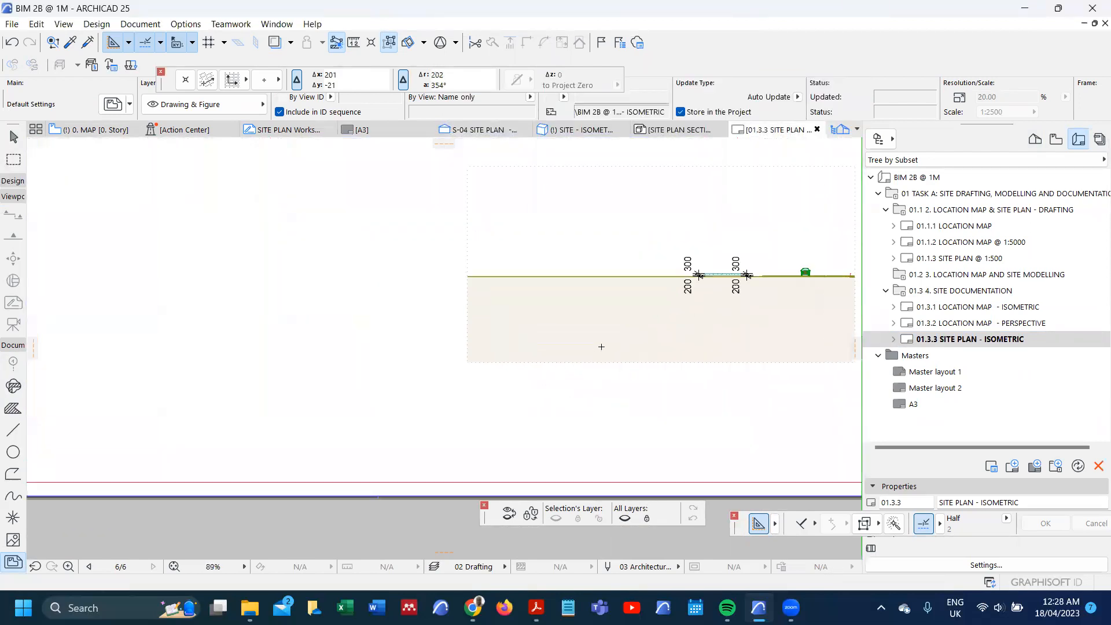
pyautogui.scroll(1, 578, 339)
pyautogui.click(561, 330)
pyautogui.scroll(-4, 534, 362)
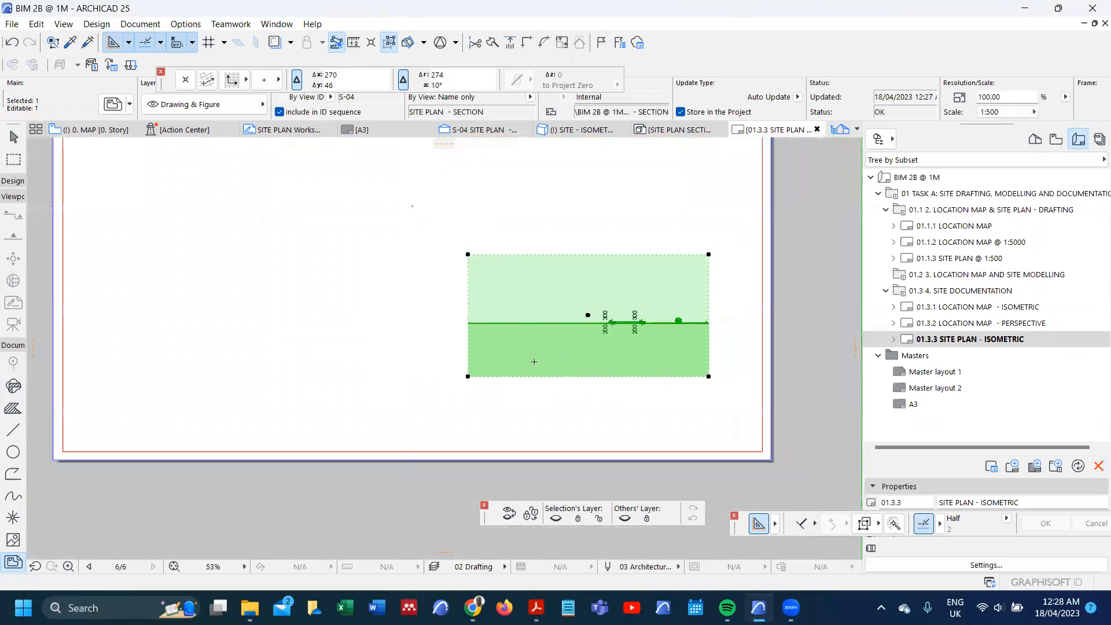
pyautogui.scroll(1, 592, 282)
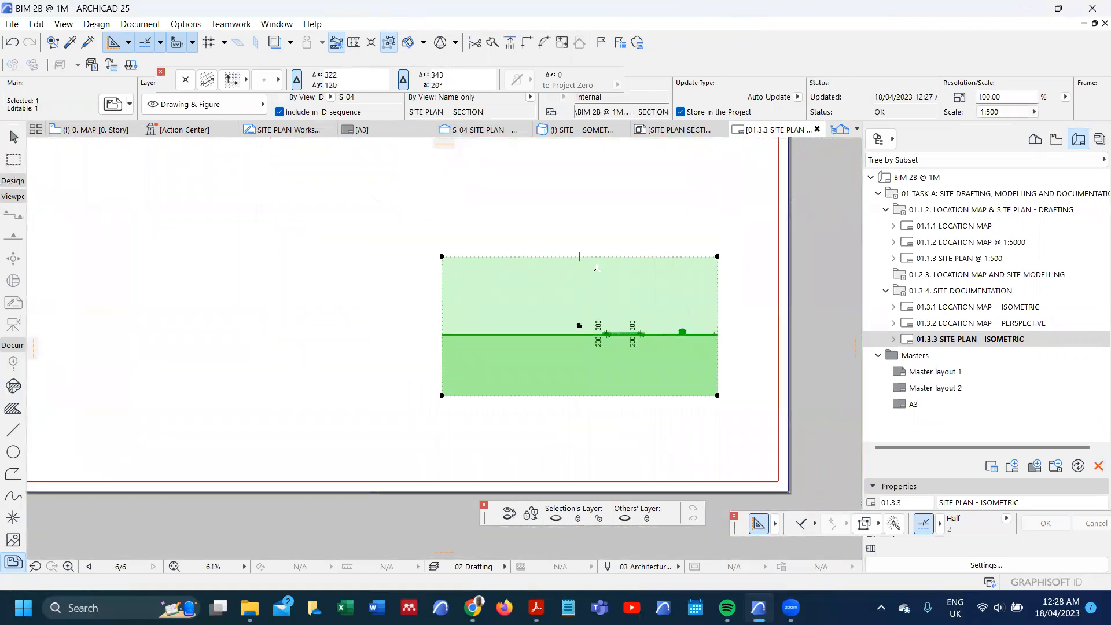
pyautogui.click(596, 257)
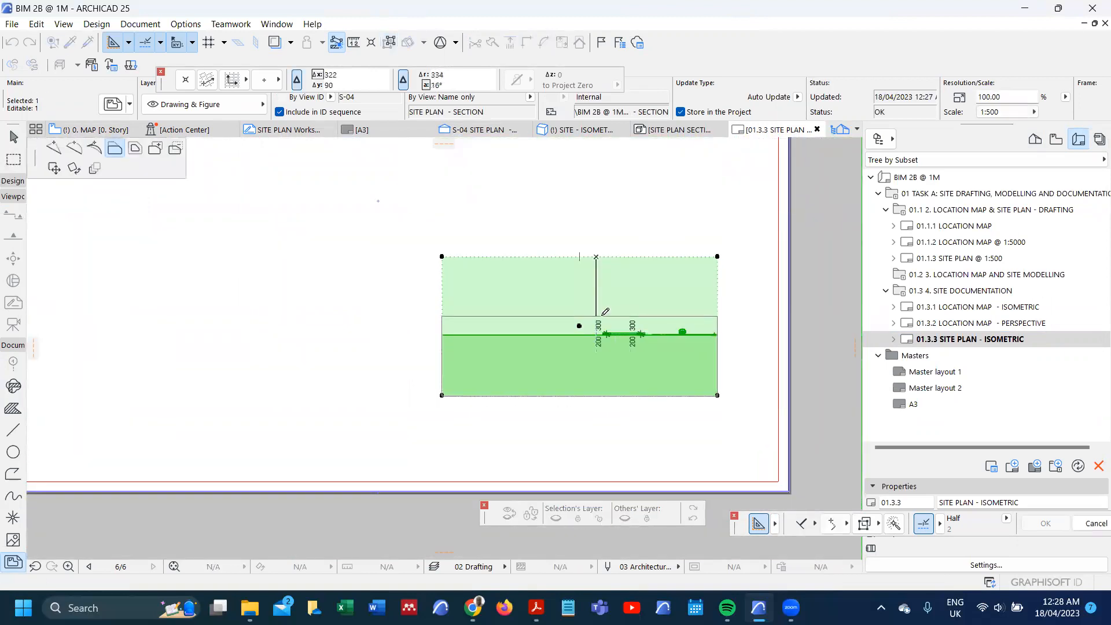
pyautogui.click(601, 315)
# Step: Extend the section drawing's frame outward past its left edge and update the drawing to the new frame
pyautogui.scroll(4, 441, 338)
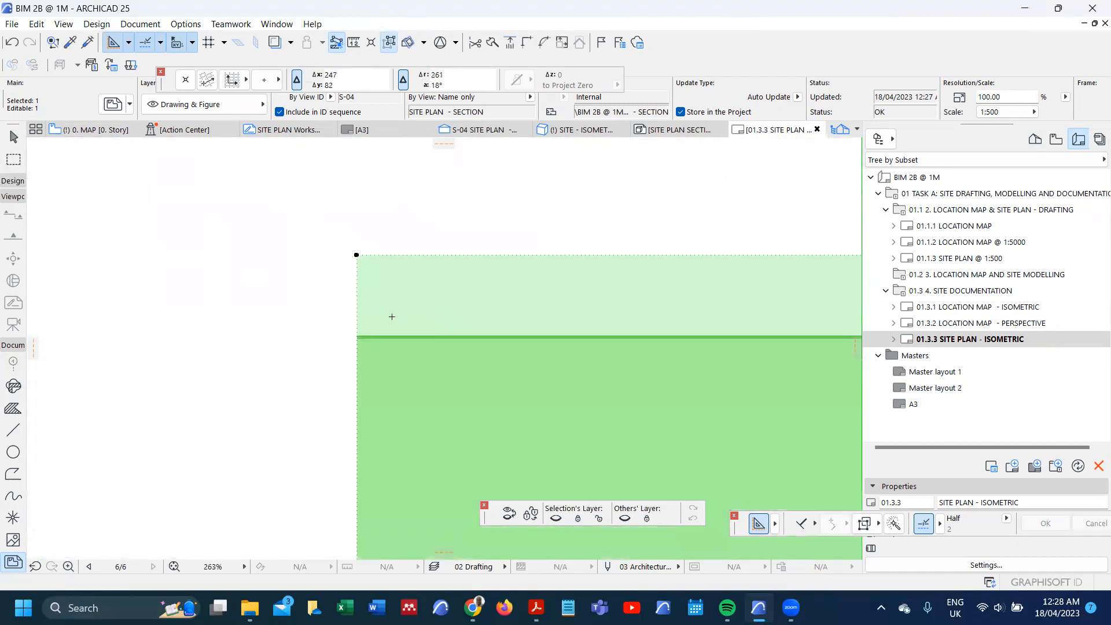
pyautogui.scroll(4, 409, 332)
pyautogui.scroll(-6, 530, 278)
pyautogui.scroll(-2, 514, 274)
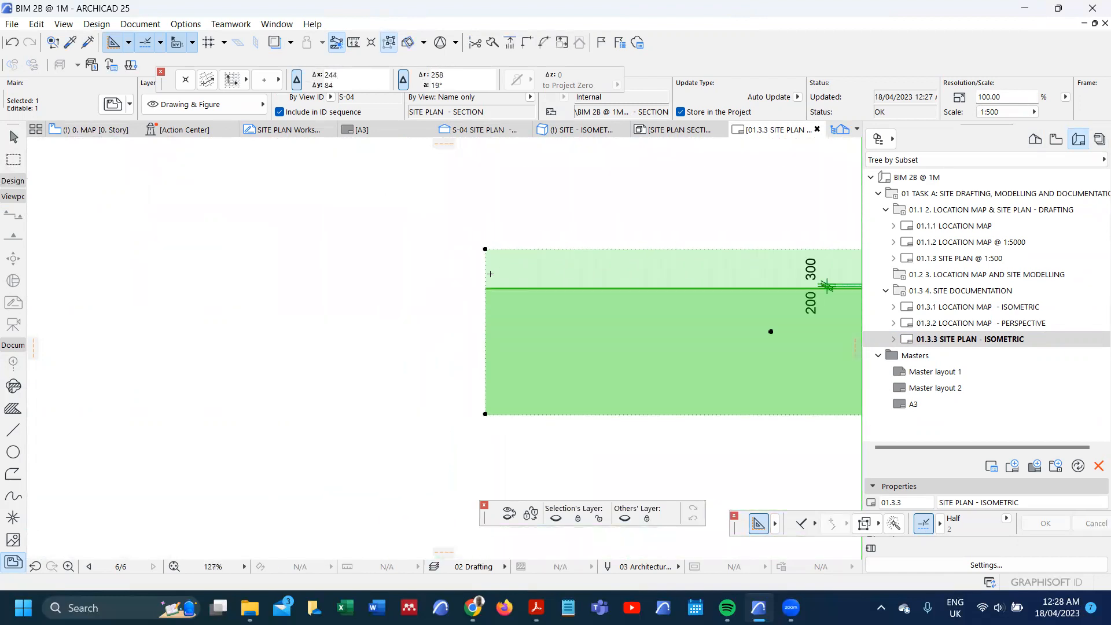
pyautogui.click(484, 273)
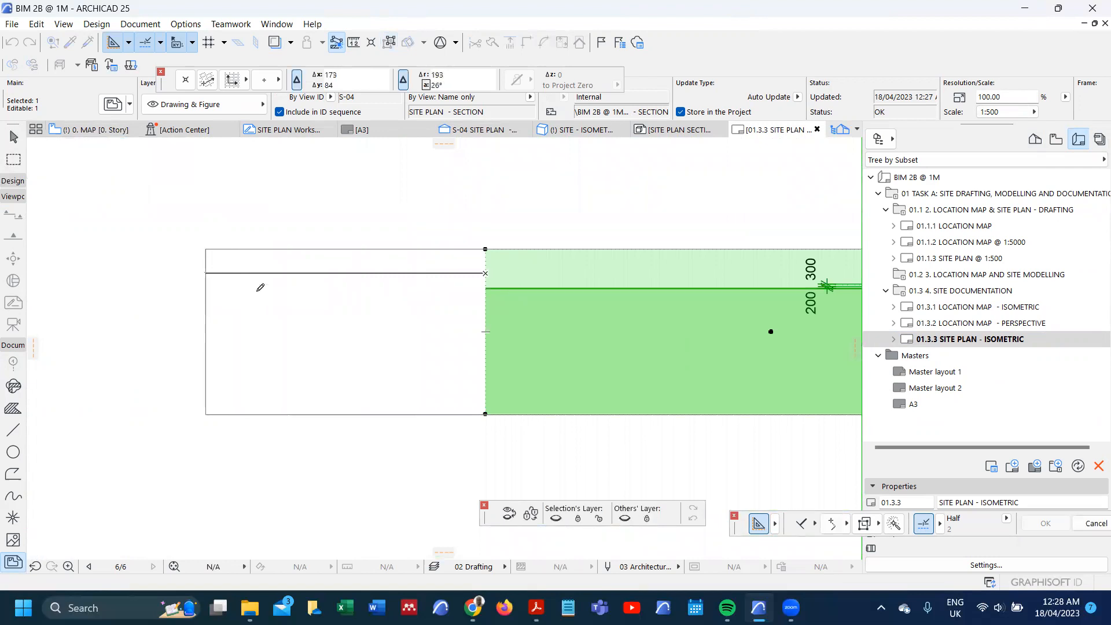
pyautogui.click(205, 290)
pyautogui.click(627, 347)
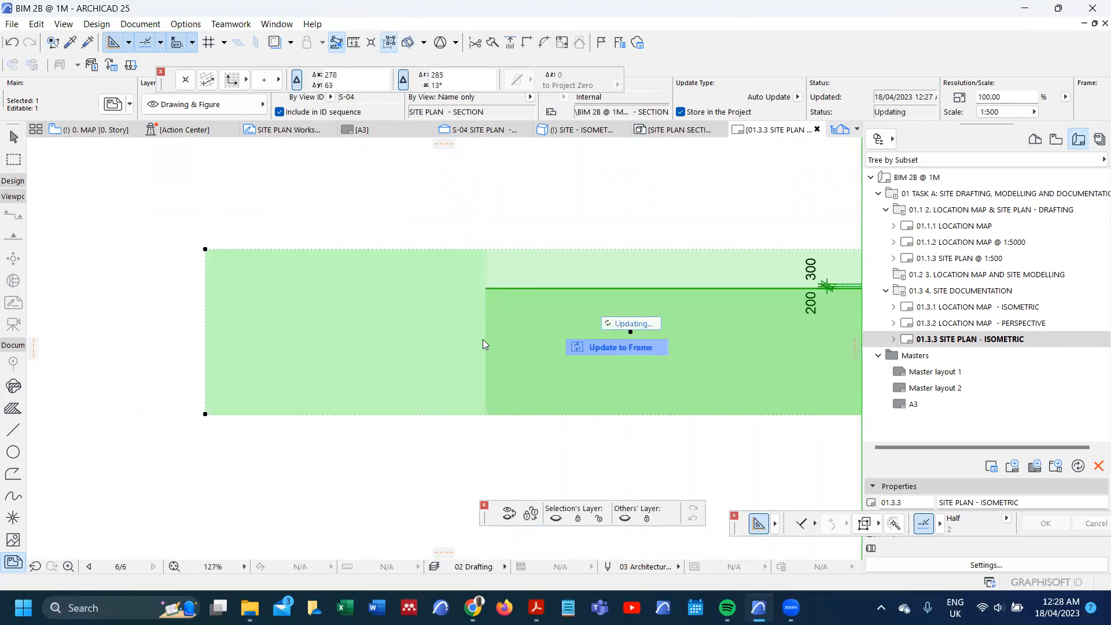
# Step: Extend the right edge of the section drawing's frame by about 27 mm and update the drawing to the frame
pyautogui.scroll(-5, 382, 288)
pyautogui.scroll(5, 284, 284)
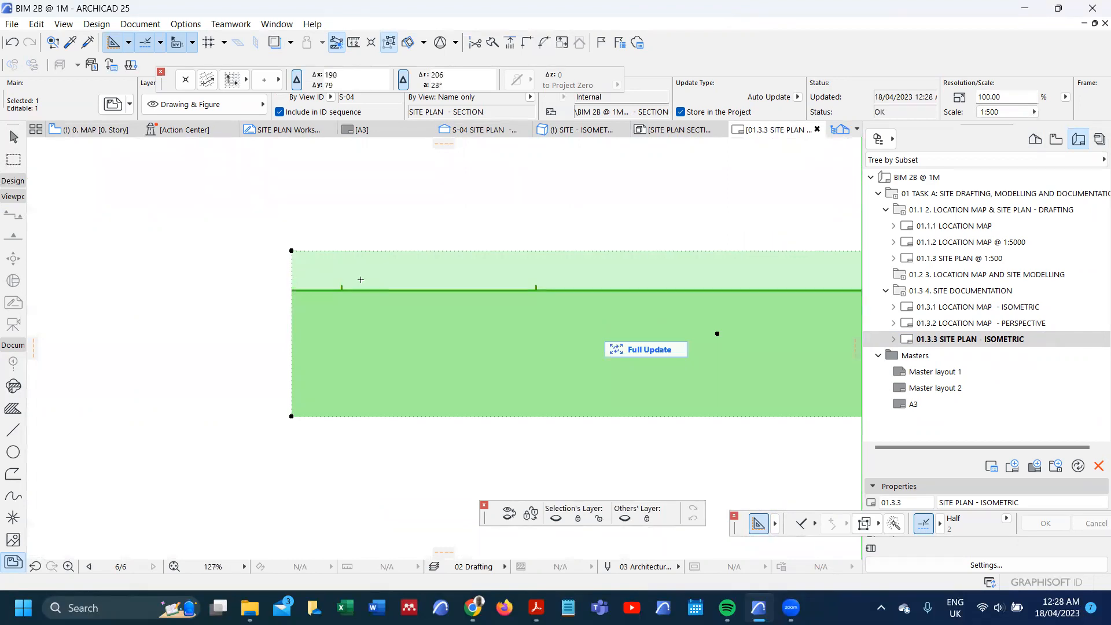
pyautogui.scroll(-5, 360, 279)
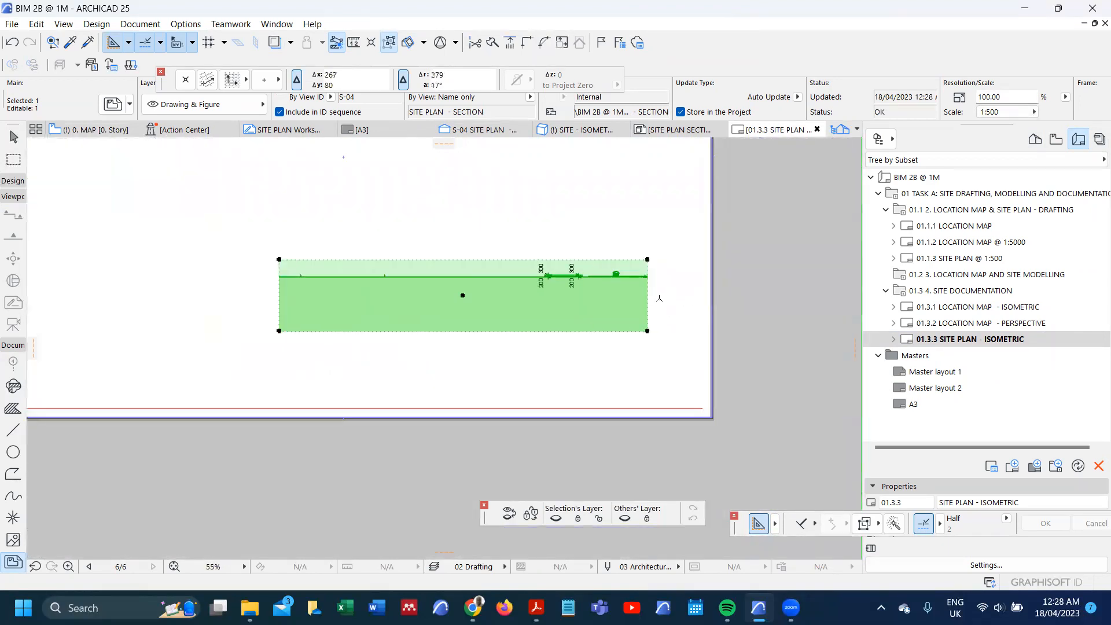
pyautogui.scroll(2, 659, 298)
pyautogui.click(625, 285)
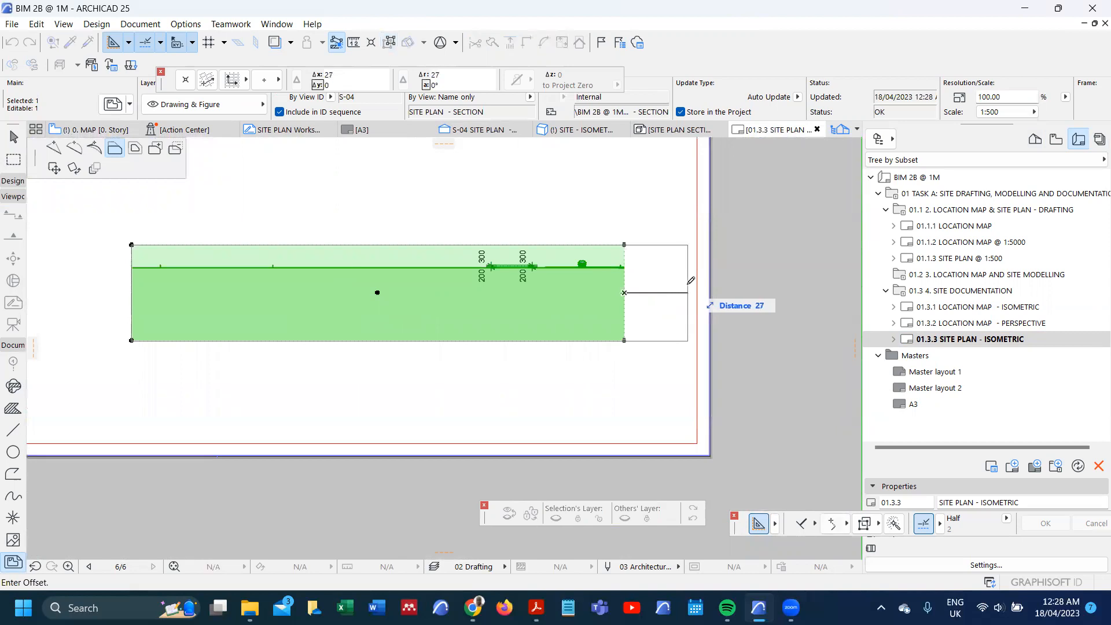
pyautogui.click(688, 284)
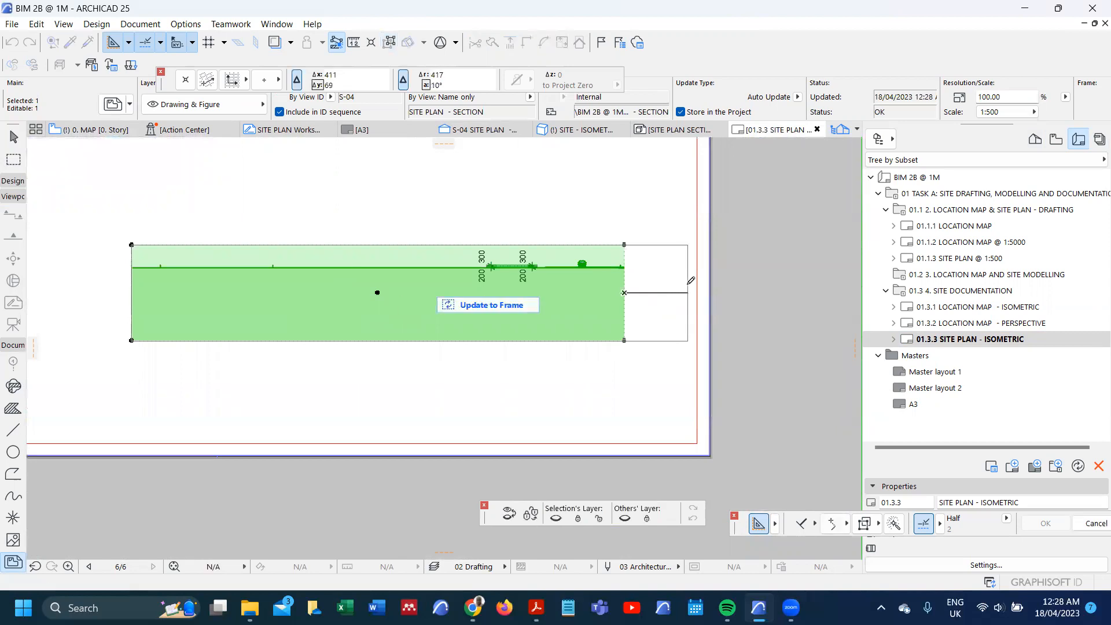
pyautogui.click(524, 305)
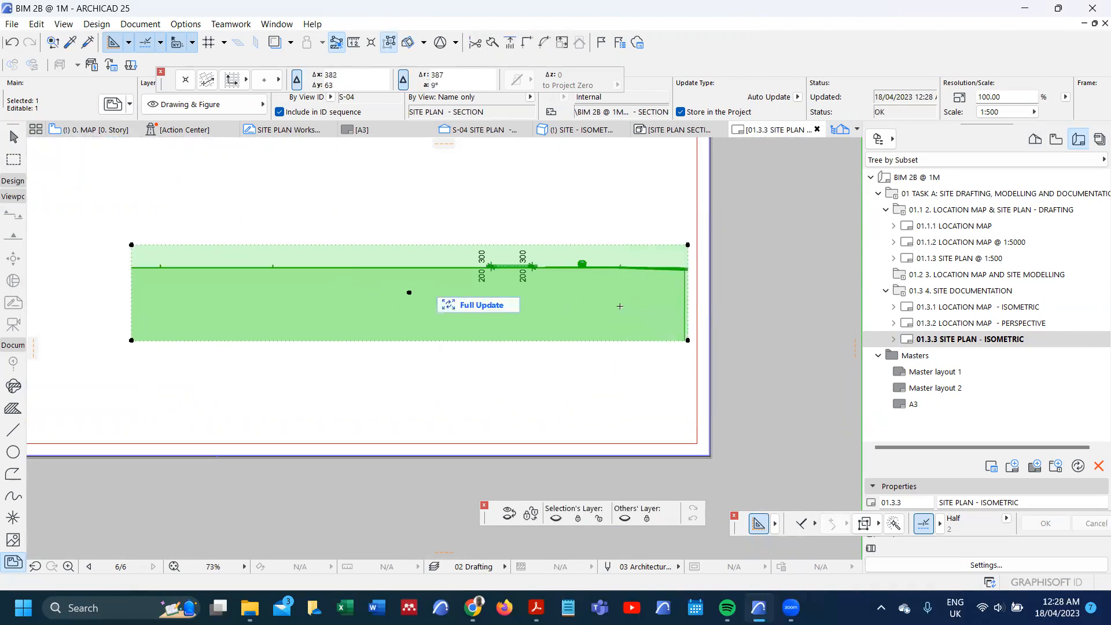
# Step: Raise the bottom edge of the section drawing's frame toward the ground line, making the frame about 19 mm high
pyautogui.scroll(4, 656, 304)
pyautogui.scroll(-4, 656, 304)
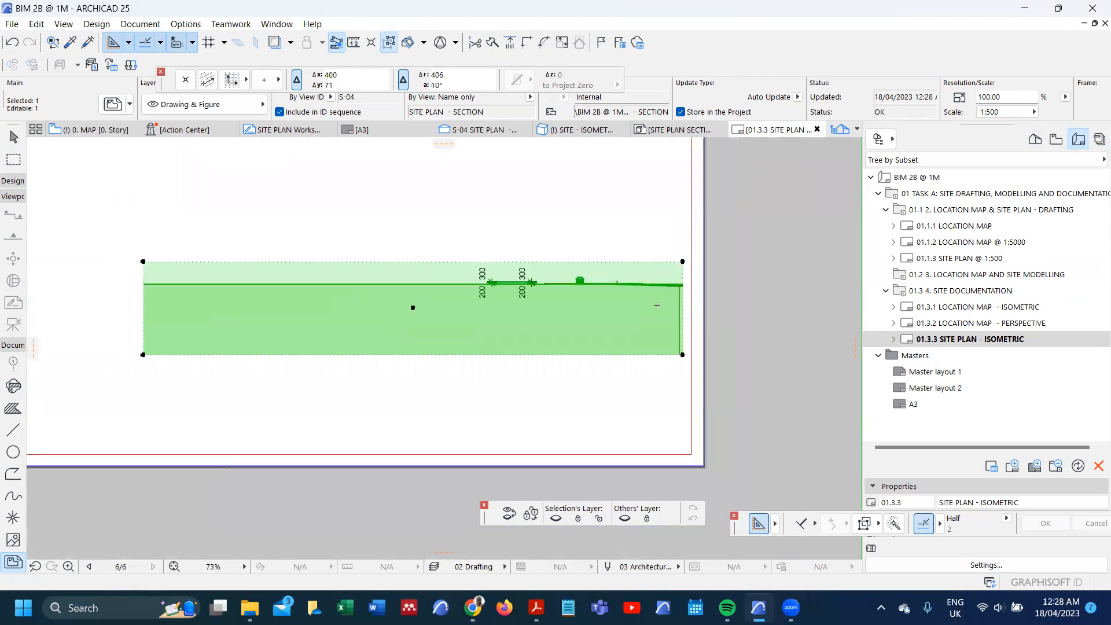
pyautogui.click(616, 343)
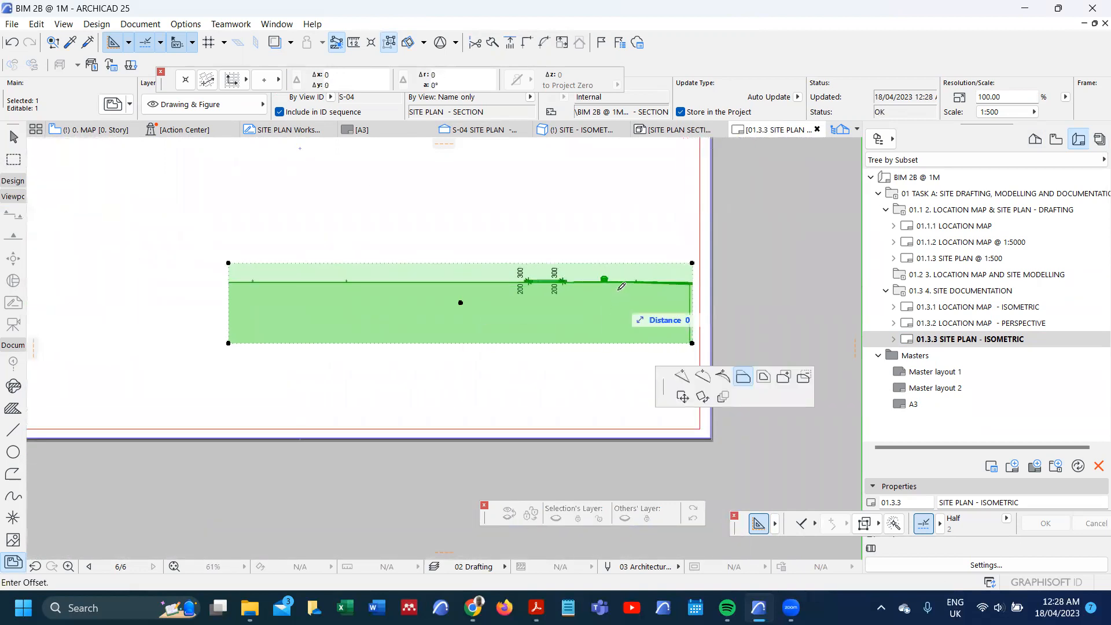
pyautogui.click(617, 299)
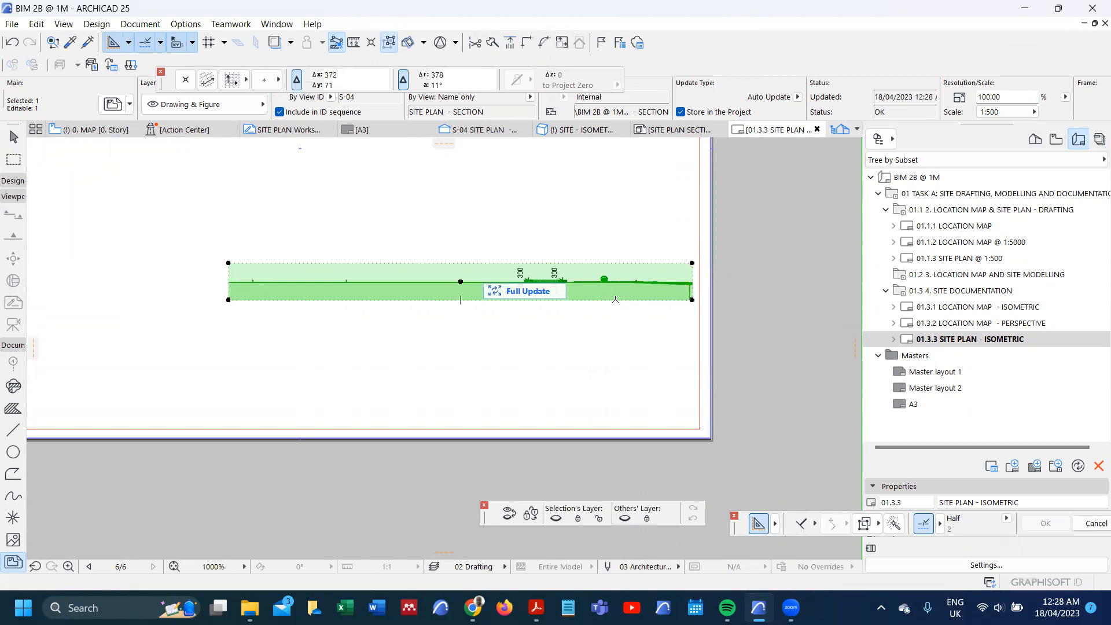
# Step: Enlarge the section drawing to the layout's full 420 mm width, at 176.65% magnification, in its drawing settings
pyautogui.doubleClick(604, 299)
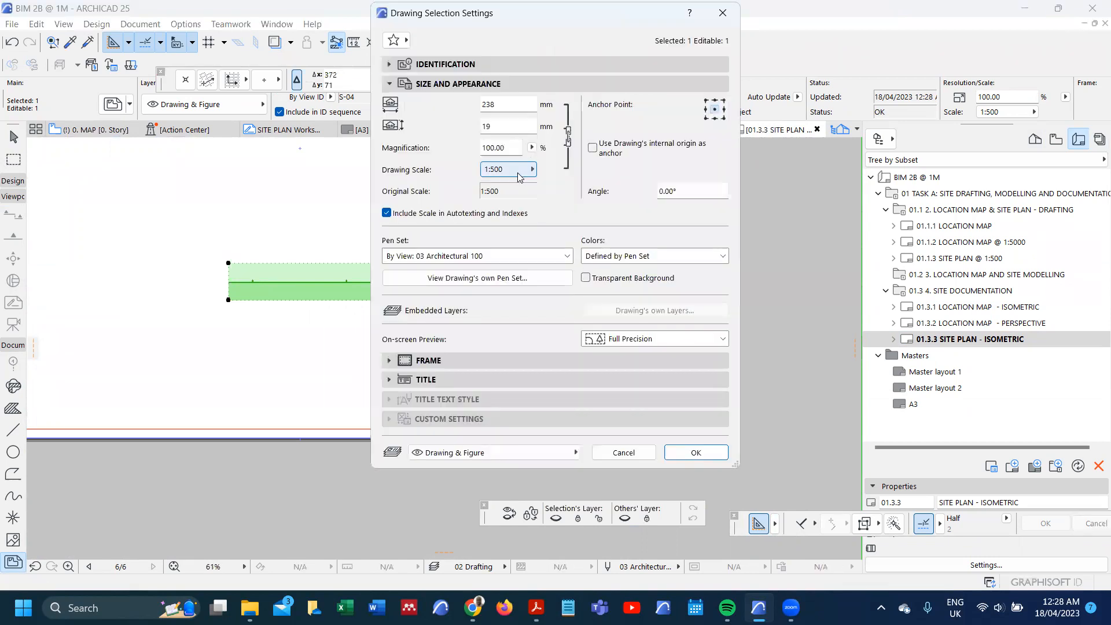
pyautogui.click(532, 147)
pyautogui.click(548, 149)
pyautogui.click(696, 453)
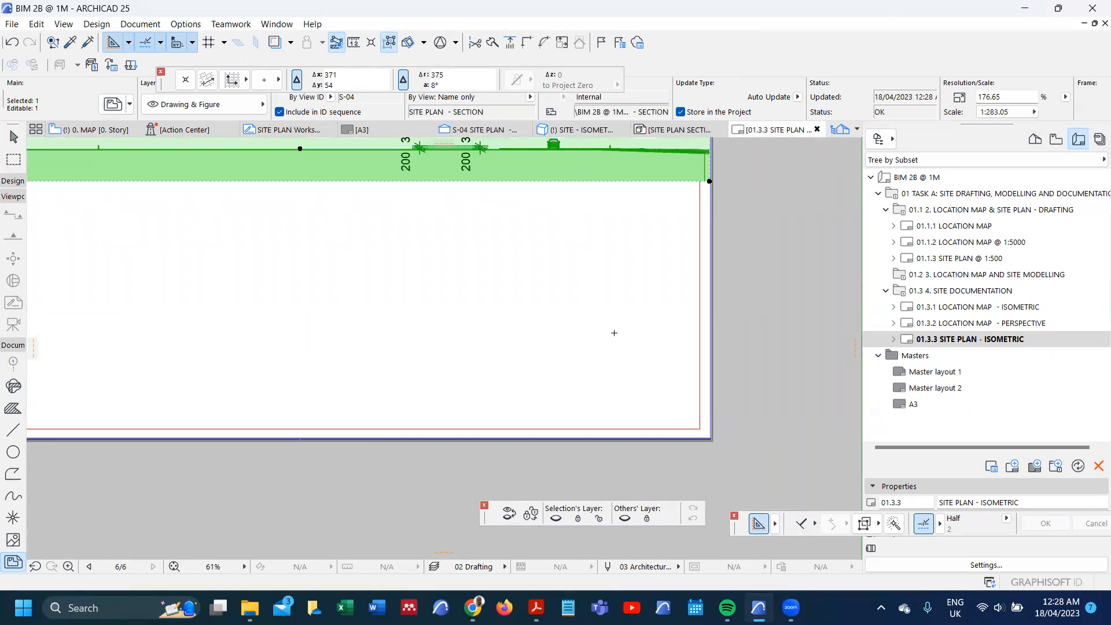
# Step: Set the section drawing's scale to 1:200 in its drawing settings
pyautogui.scroll(-5, 662, 358)
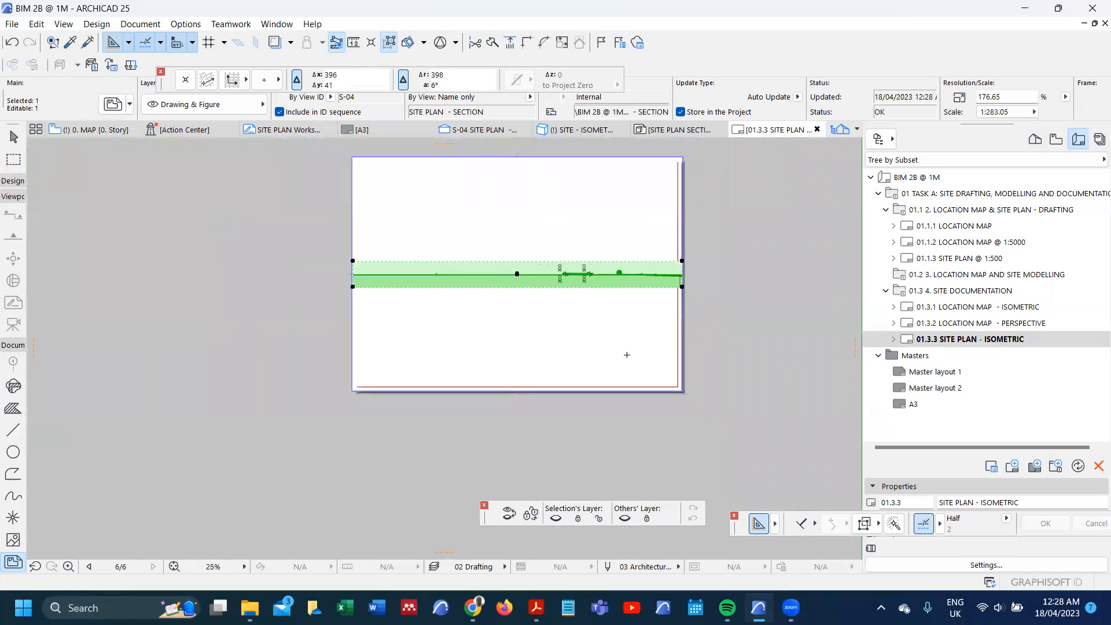
pyautogui.scroll(1, 533, 308)
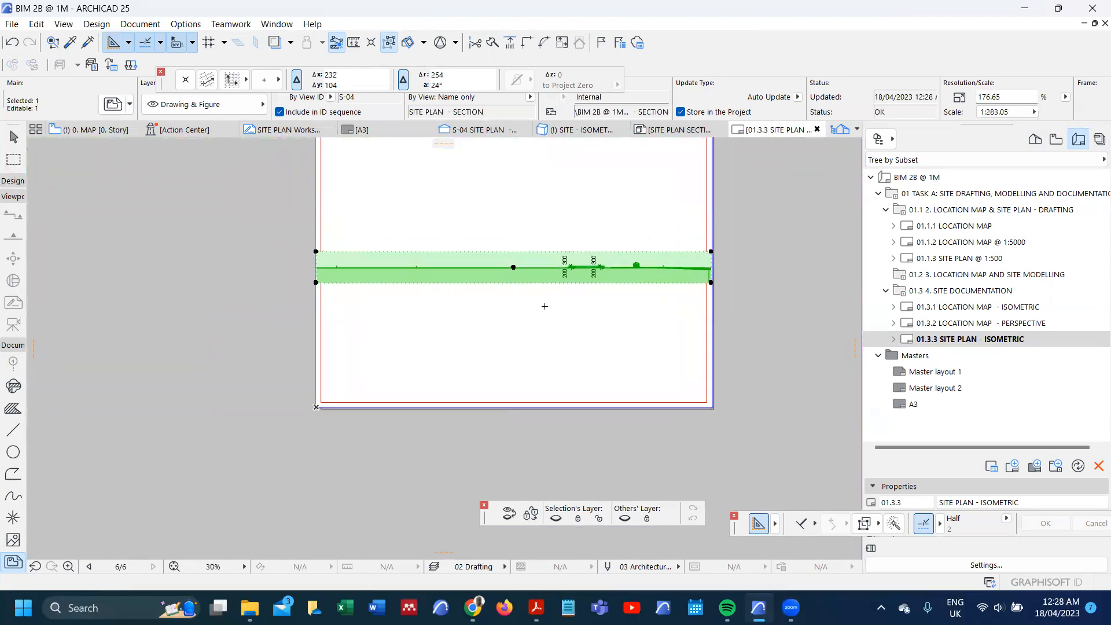
pyautogui.scroll(1, 547, 298)
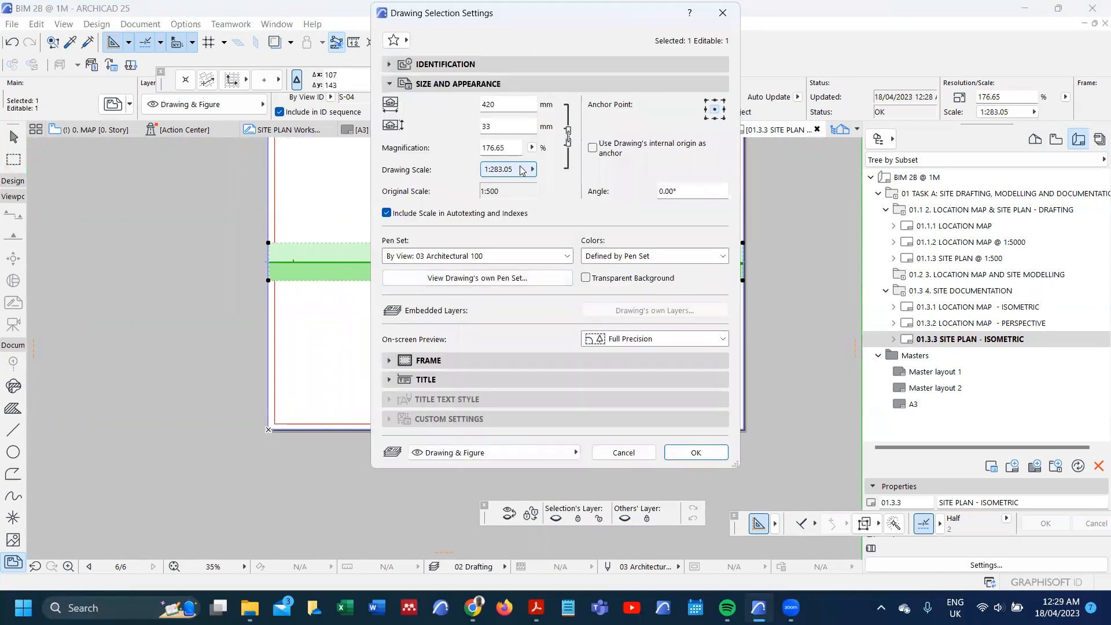
pyautogui.click(522, 170)
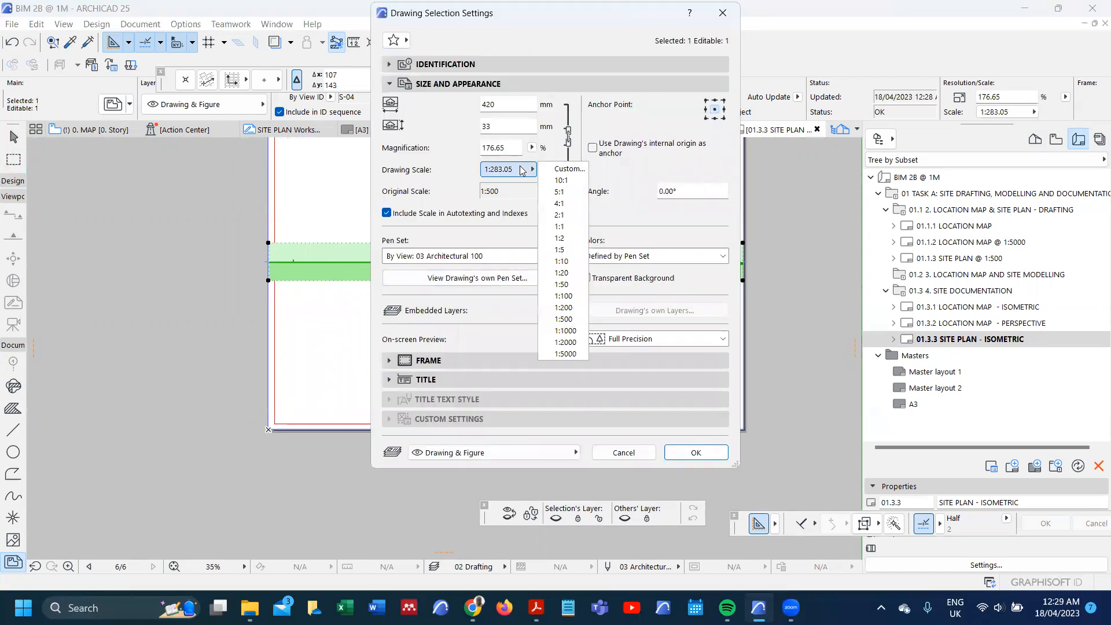
pyautogui.click(564, 307)
pyautogui.click(681, 459)
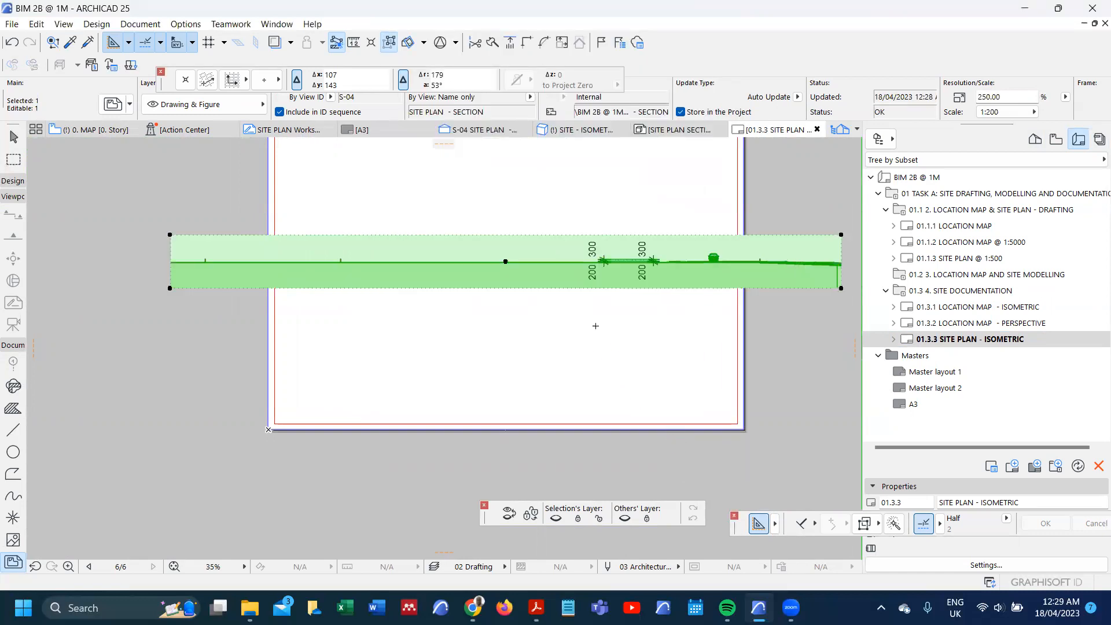
# Step: Reopen the S-04 SITE PLAN - SECTION view and examine the slab's dimension chains and text size up close
pyautogui.scroll(-2, 594, 324)
pyautogui.scroll(2, 594, 325)
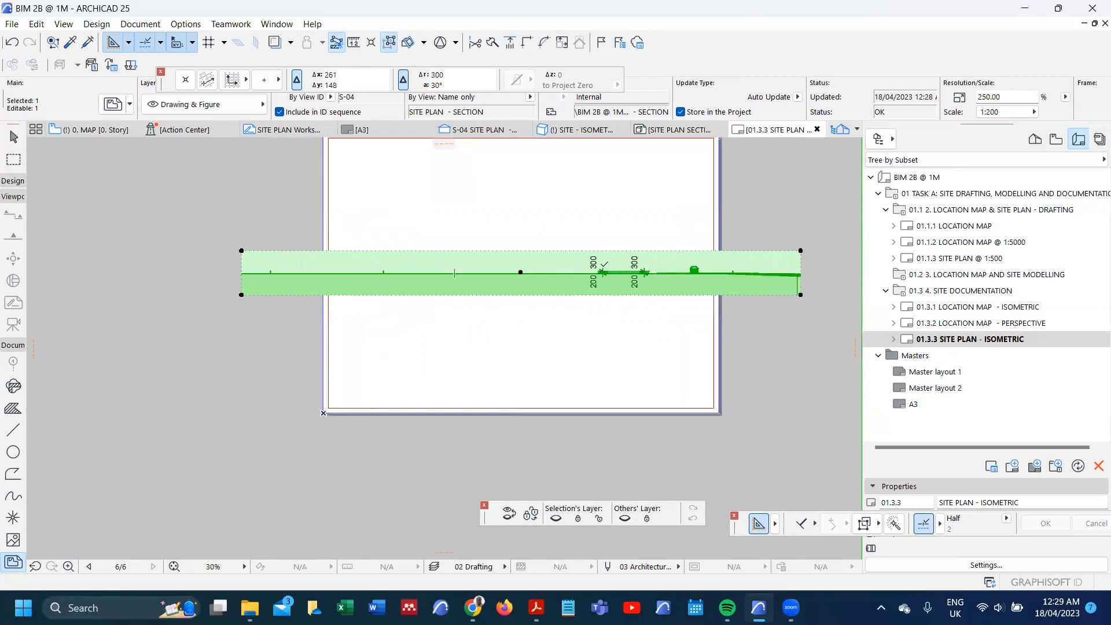
pyautogui.click(1057, 140)
pyautogui.click(991, 435)
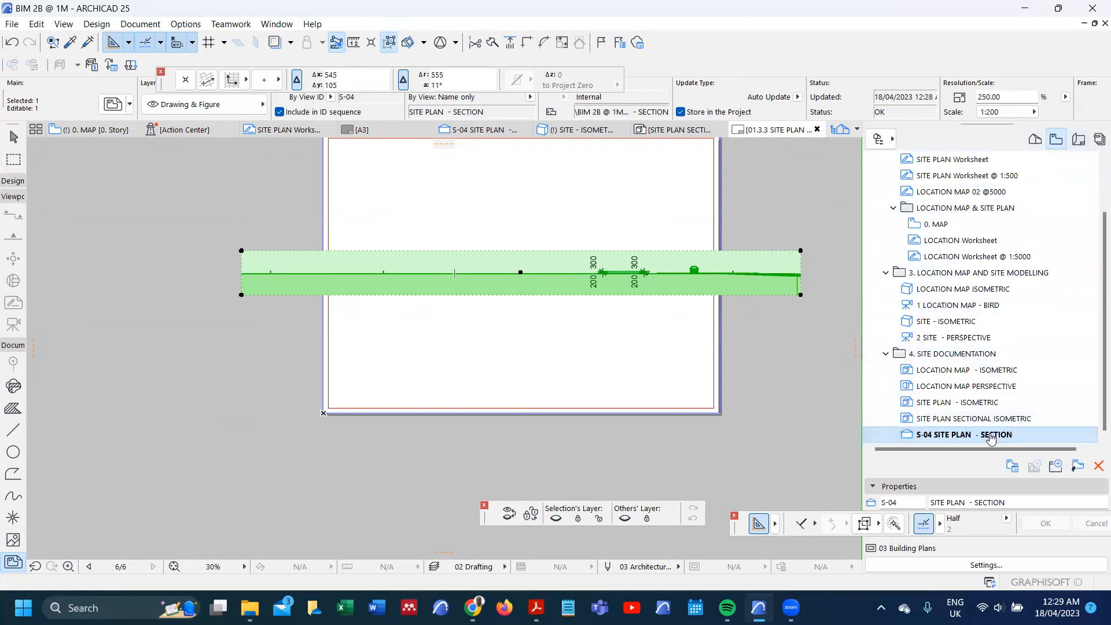
pyautogui.doubleClick(991, 435)
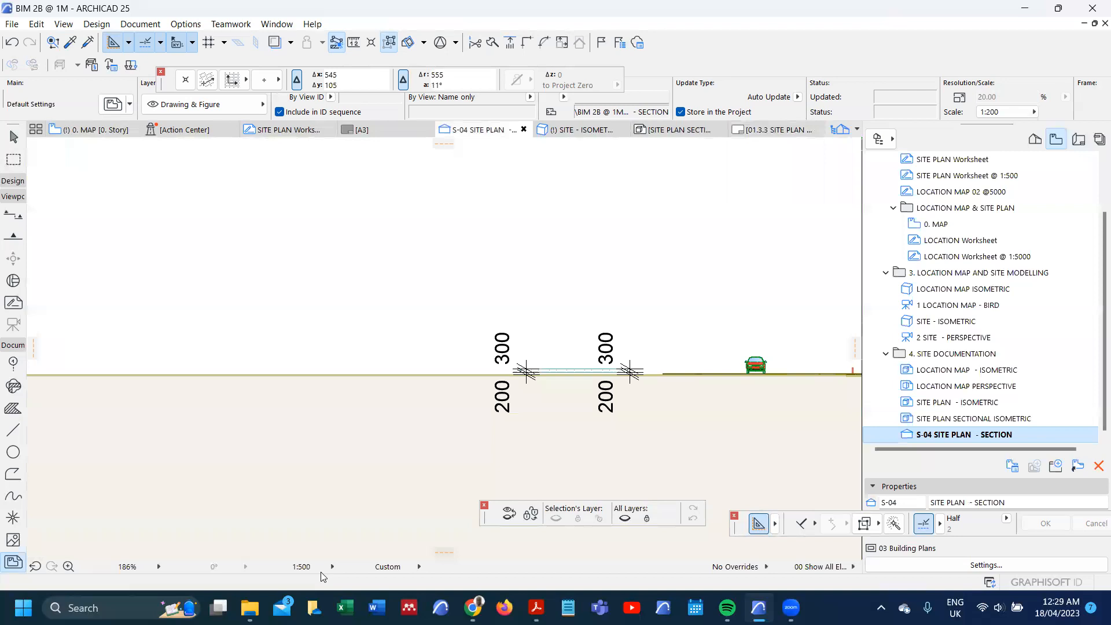
pyautogui.scroll(5, 416, 363)
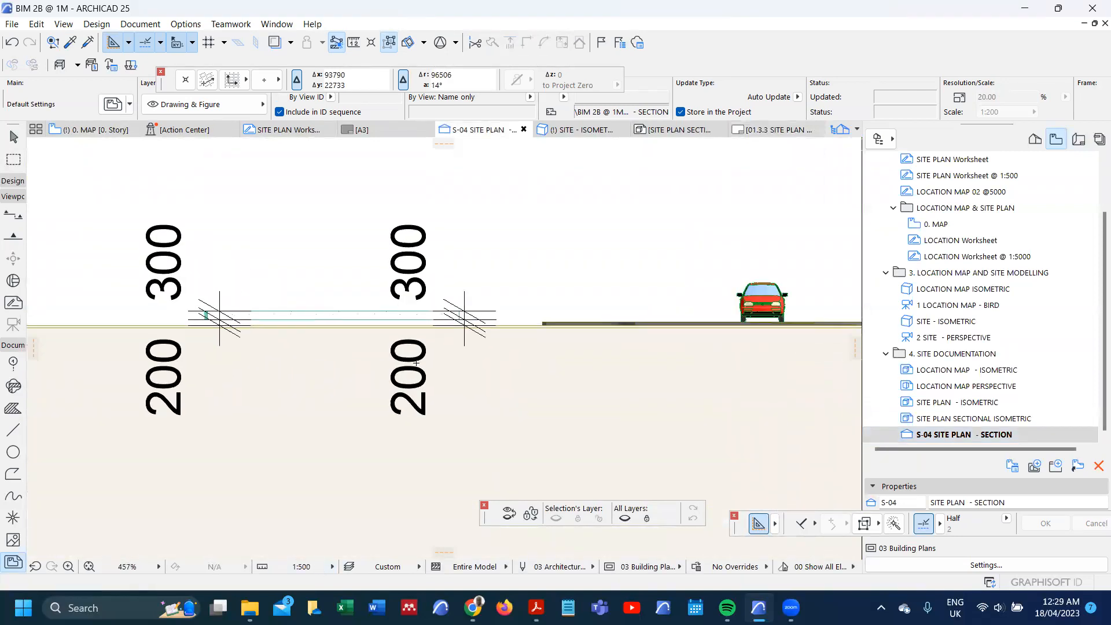
pyautogui.scroll(1, 416, 363)
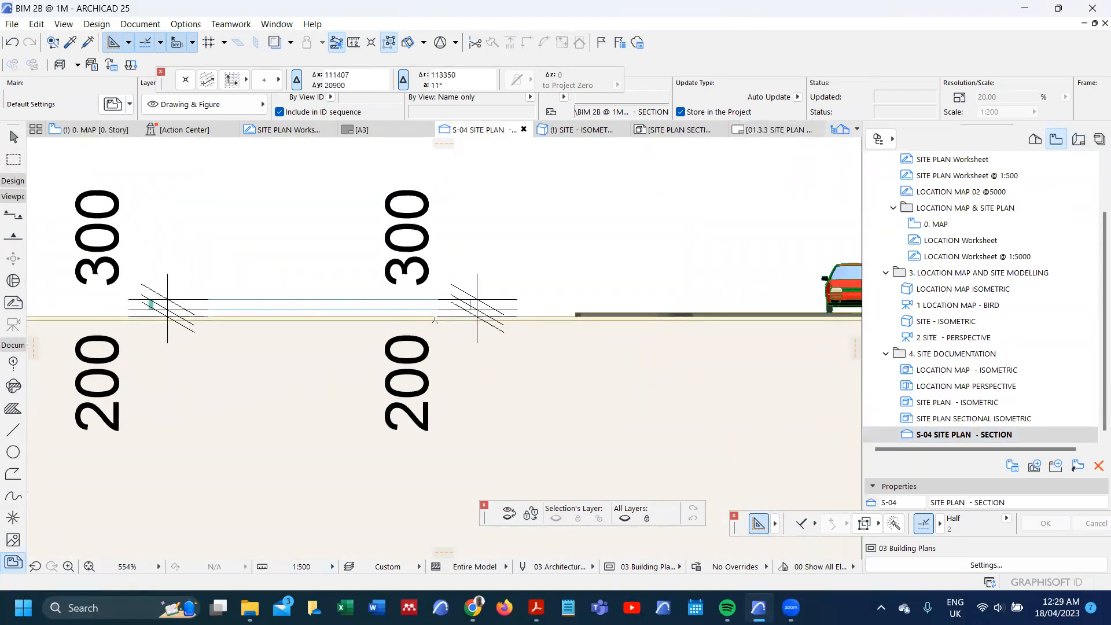
pyautogui.scroll(-2, 434, 320)
pyautogui.scroll(4, 416, 310)
pyautogui.scroll(-4, 407, 303)
pyautogui.scroll(2, 307, 289)
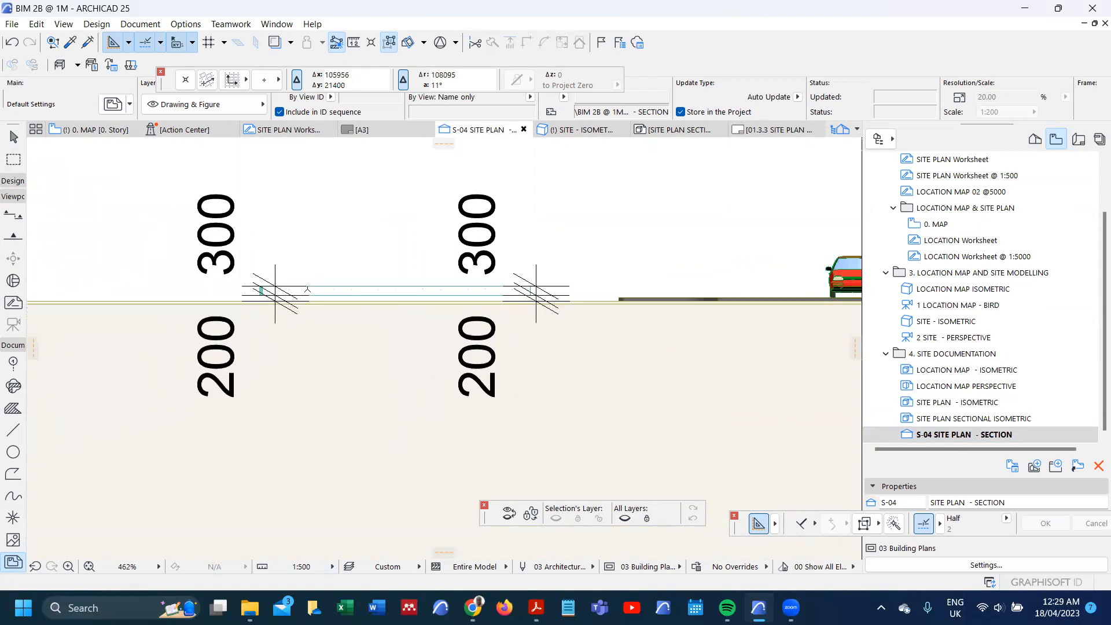
pyautogui.scroll(2, 307, 290)
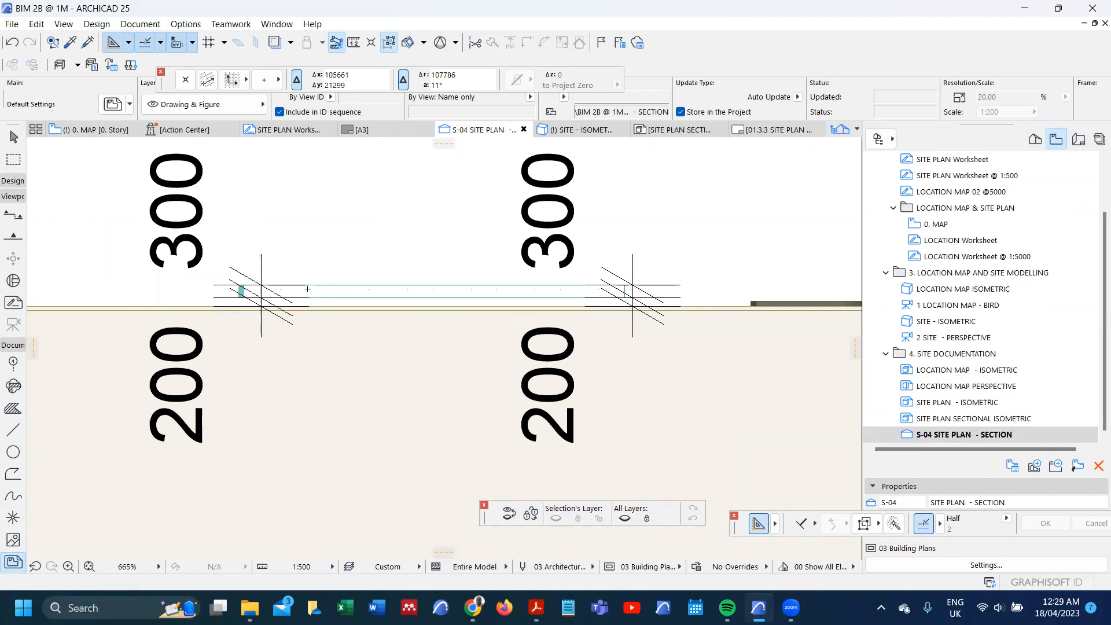
# Step: Hide the layer of the slab's dimension chains and redefine the S-04 SITE PLAN - SECTION view with the current window settings
pyautogui.scroll(-2, 307, 289)
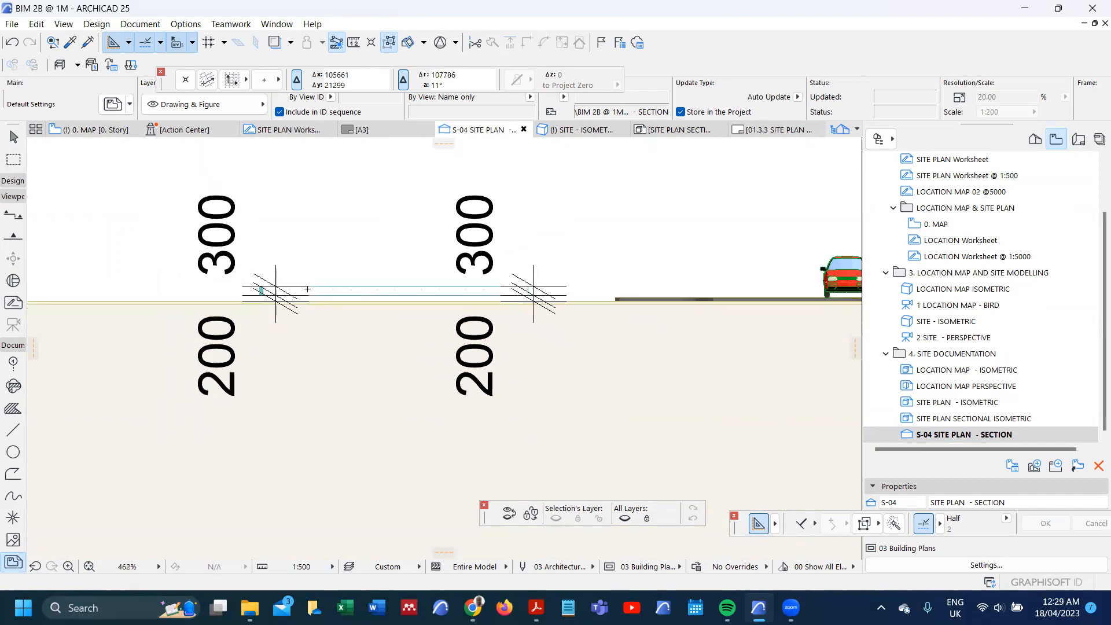
pyautogui.scroll(8, 479, 295)
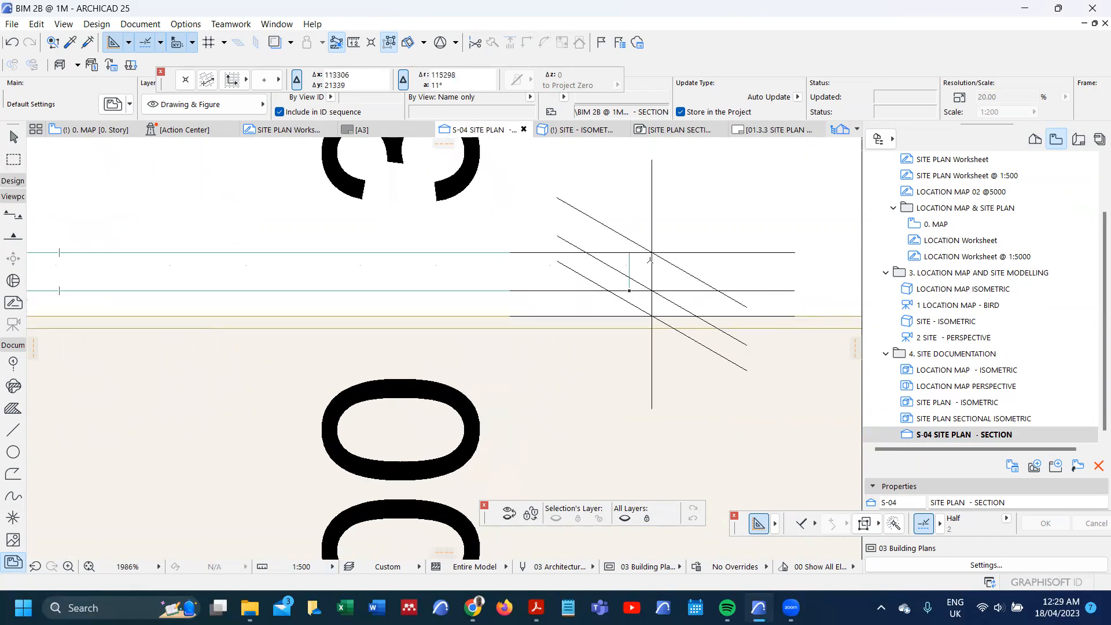
pyautogui.rightClick(652, 252)
pyautogui.click(607, 212)
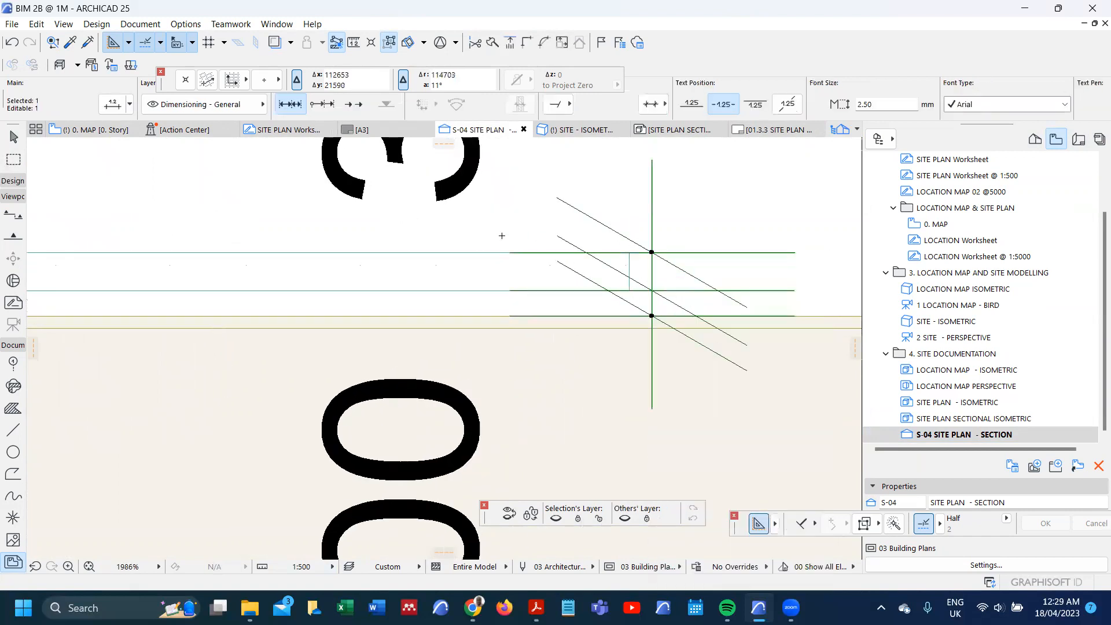
pyautogui.click(557, 517)
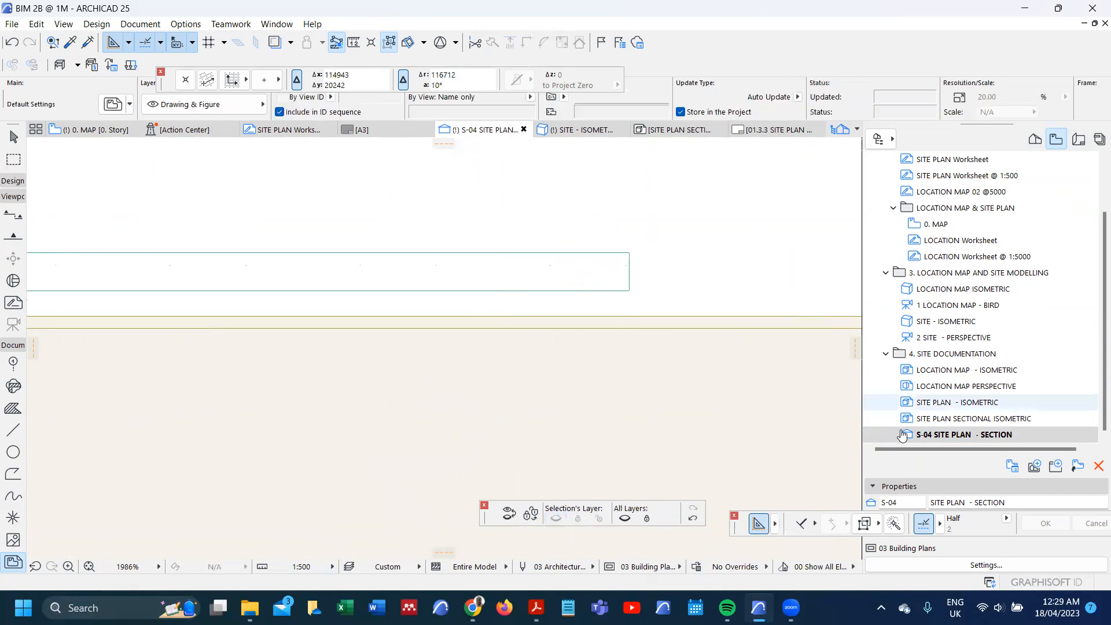
pyautogui.rightClick(926, 438)
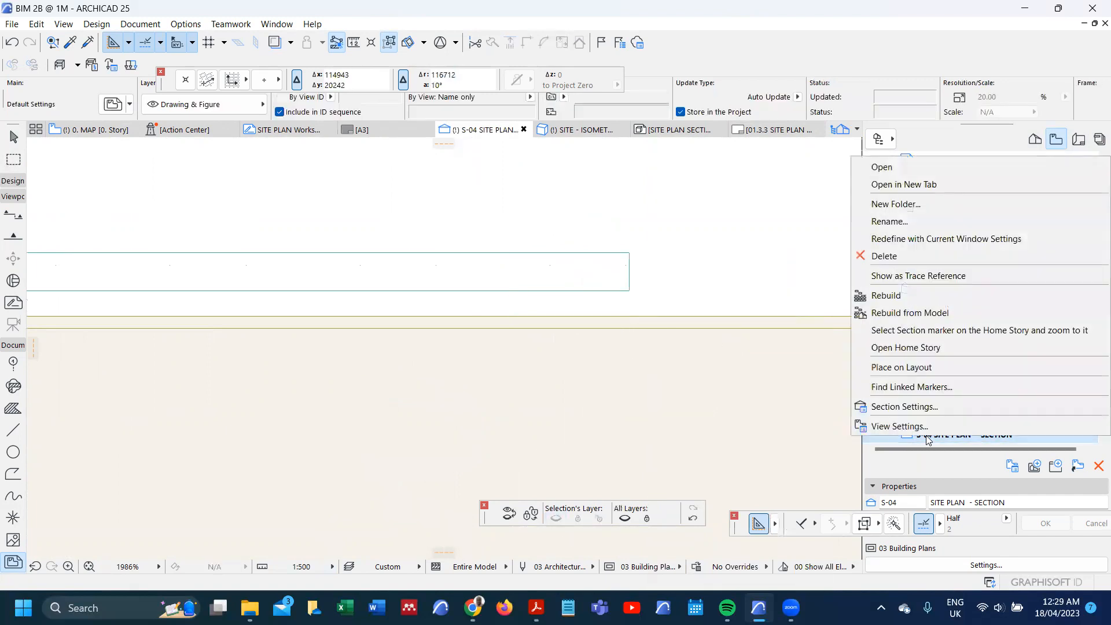
pyautogui.click(937, 241)
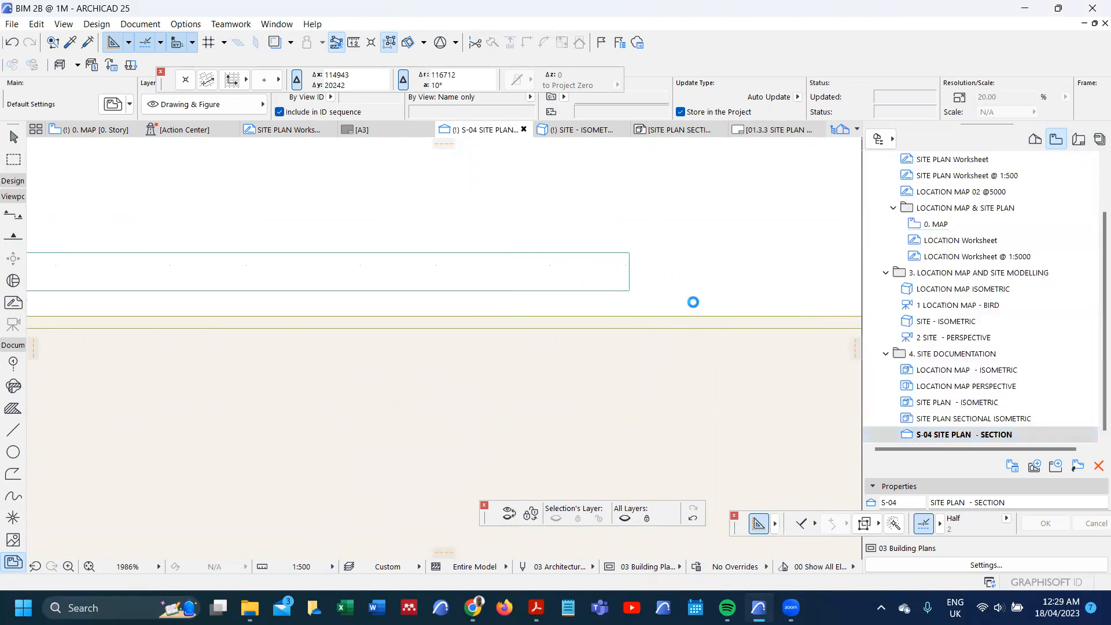
# Step: Open the 01.3.3 SITE PLAN - ISOMETRIC layout so that its section drawing updates from the redefined view
pyautogui.scroll(-5, 694, 303)
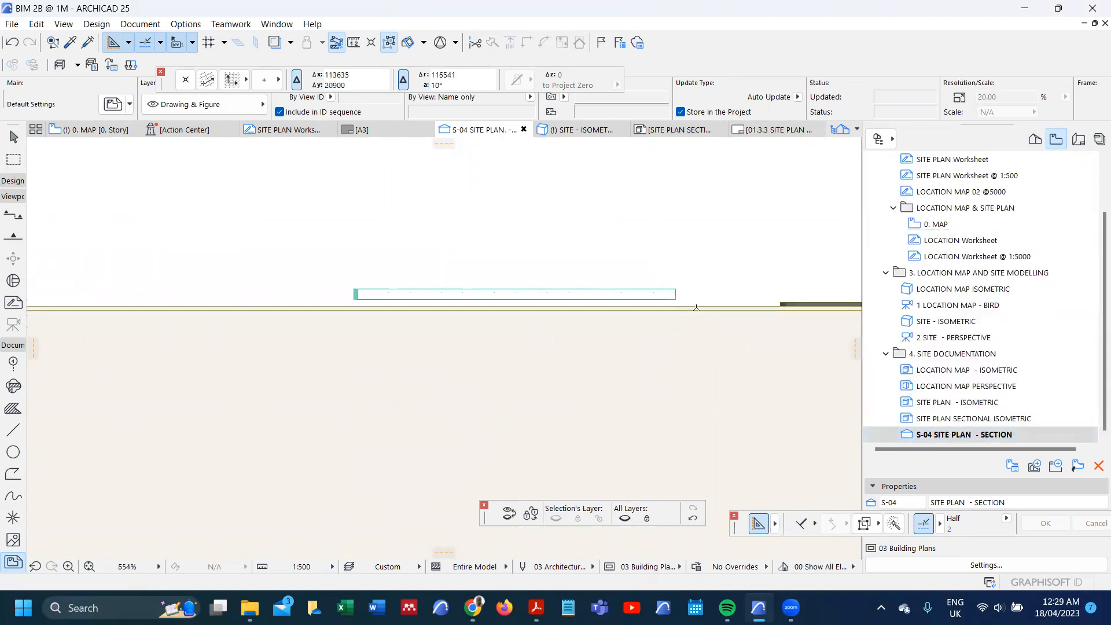
pyautogui.scroll(3, 700, 313)
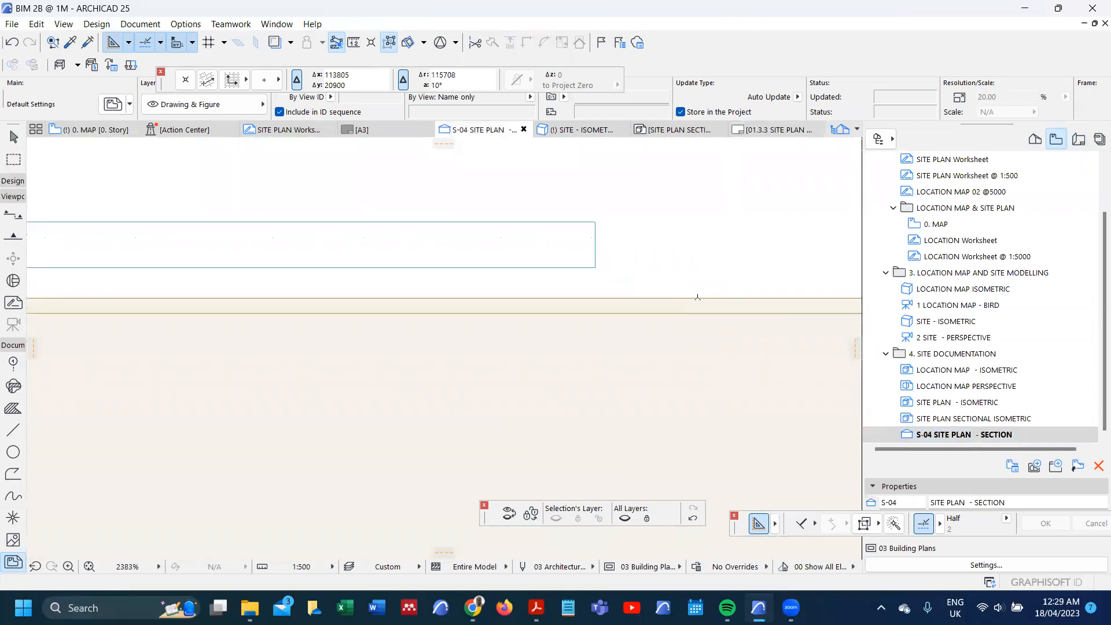
pyautogui.scroll(-4, 711, 298)
pyautogui.scroll(4, 657, 296)
pyautogui.scroll(2, 484, 306)
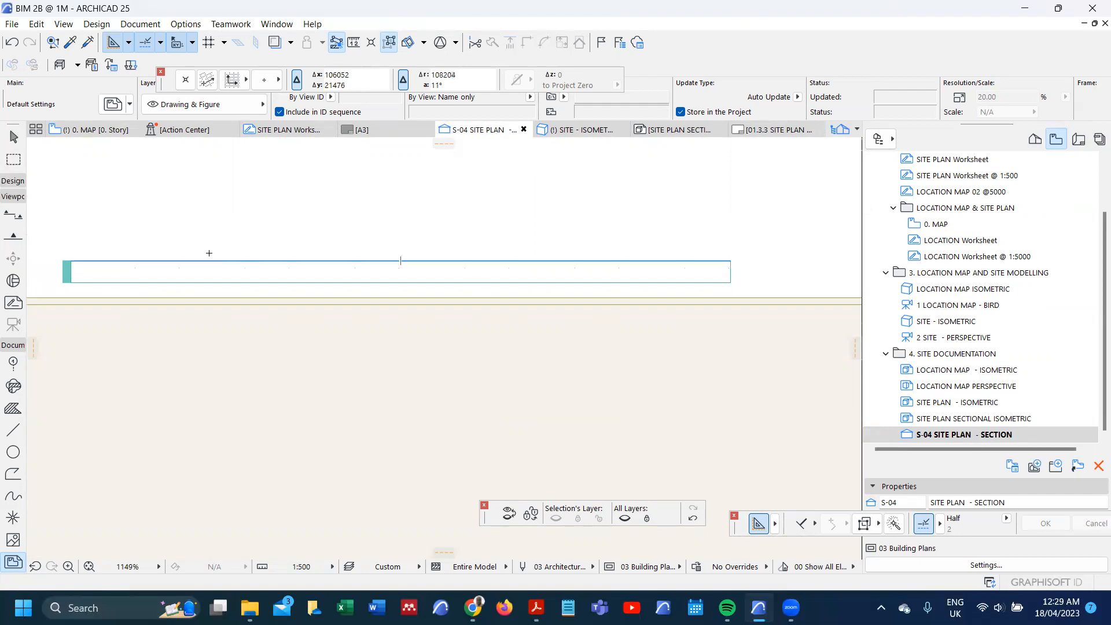
pyautogui.click(1077, 140)
pyautogui.doubleClick(972, 339)
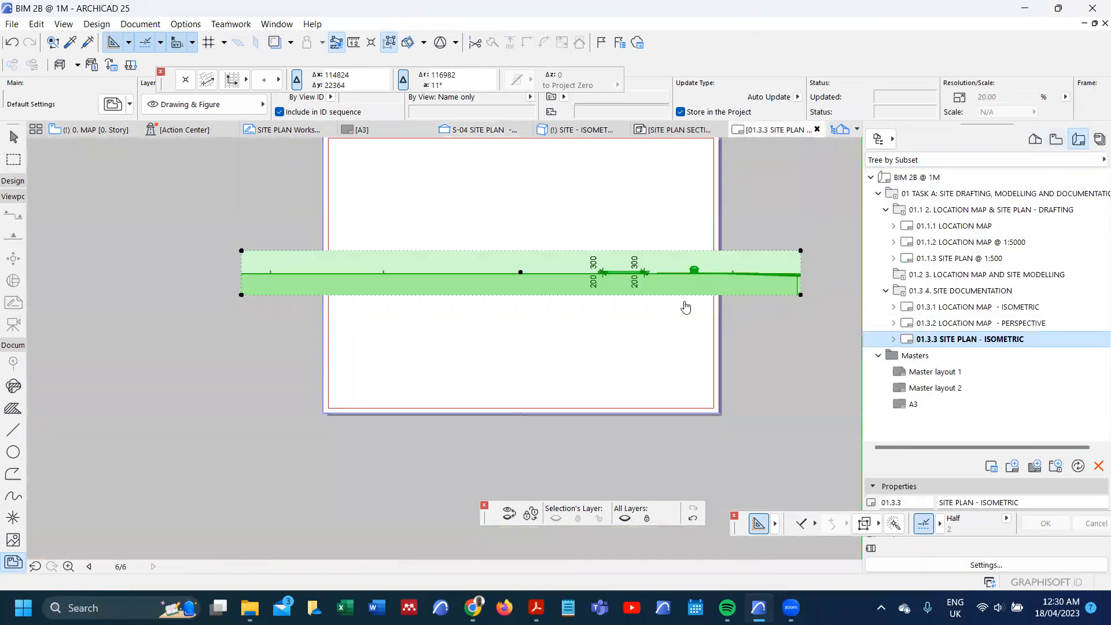
pyautogui.click(685, 298)
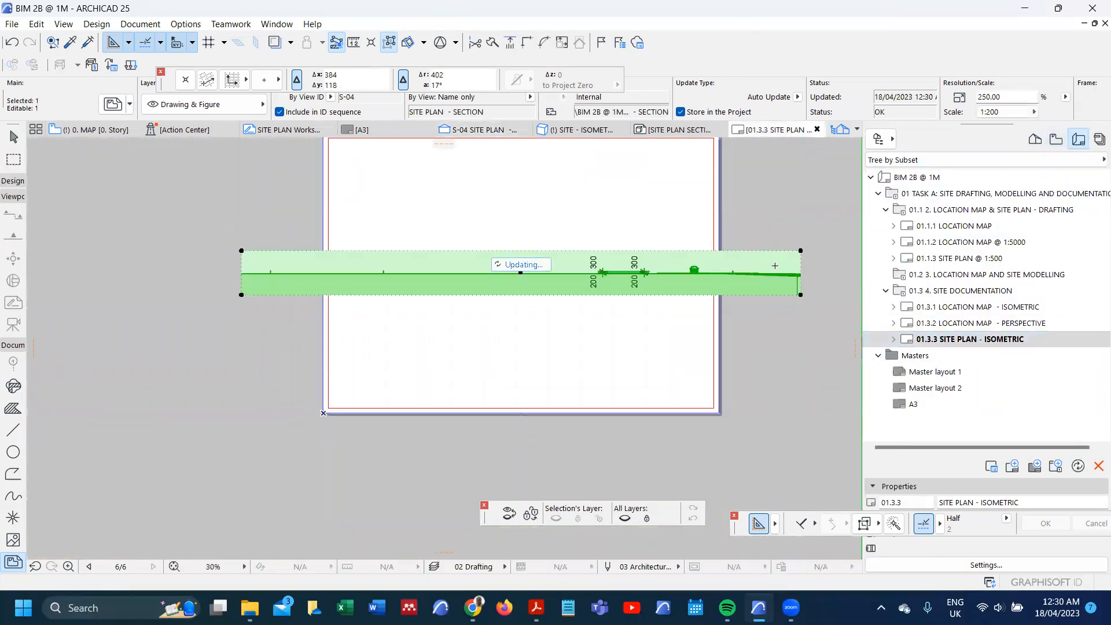
# Step: Crop the section drawing by offsetting its right frame edge inward about 164 mm, to just past the slab's end
pyautogui.scroll(4, 775, 266)
pyautogui.click(828, 255)
pyautogui.scroll(9, 506, 283)
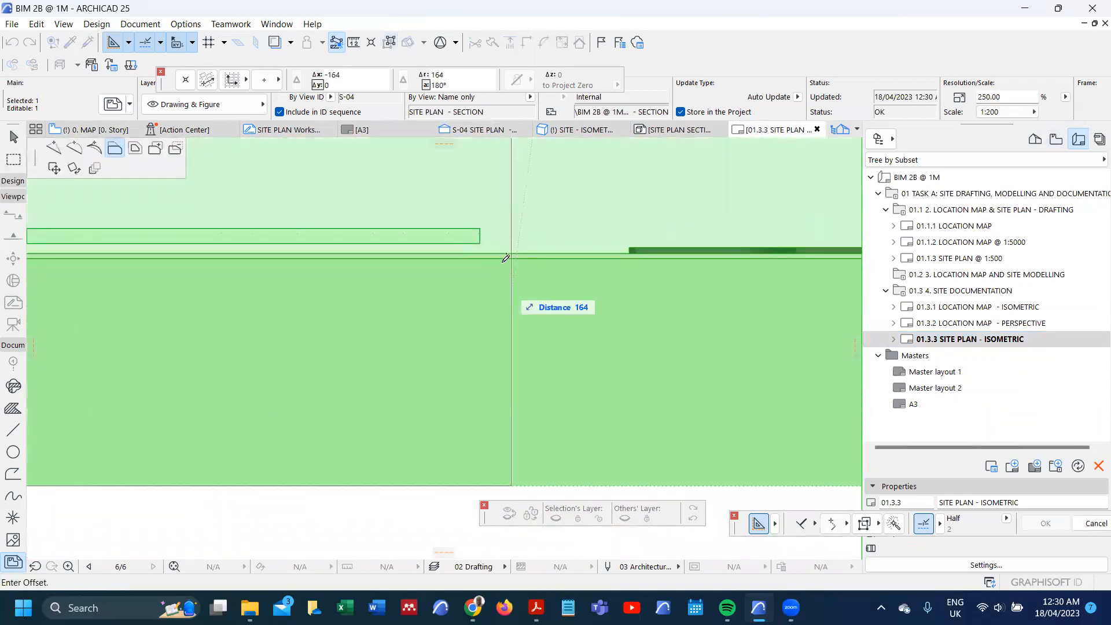
pyautogui.click(509, 260)
pyautogui.scroll(-5, 520, 271)
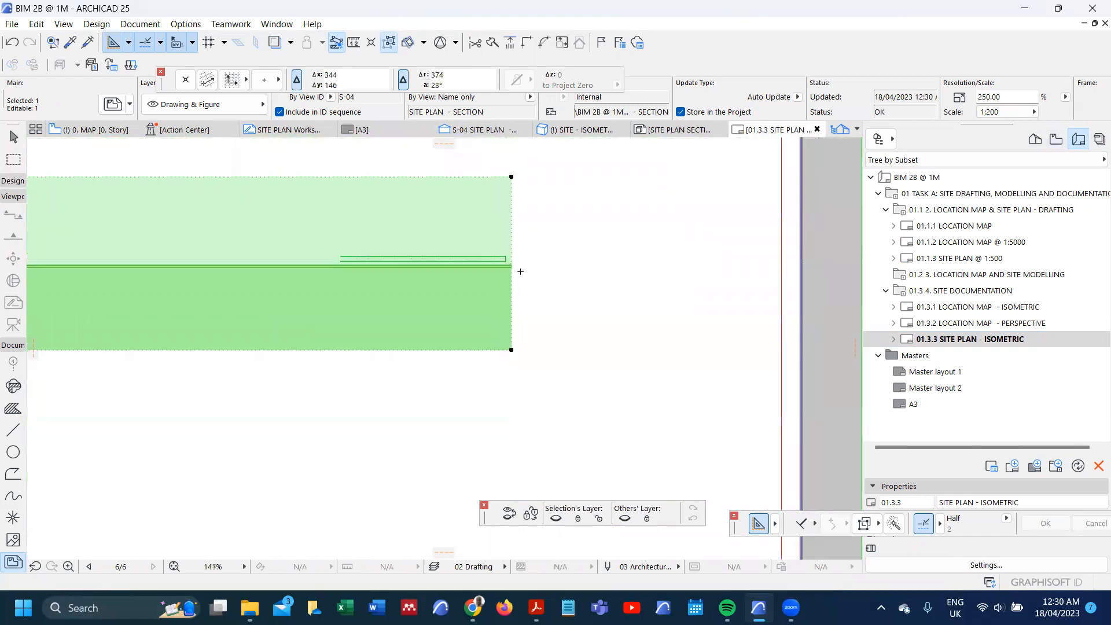
pyautogui.scroll(-10, 520, 271)
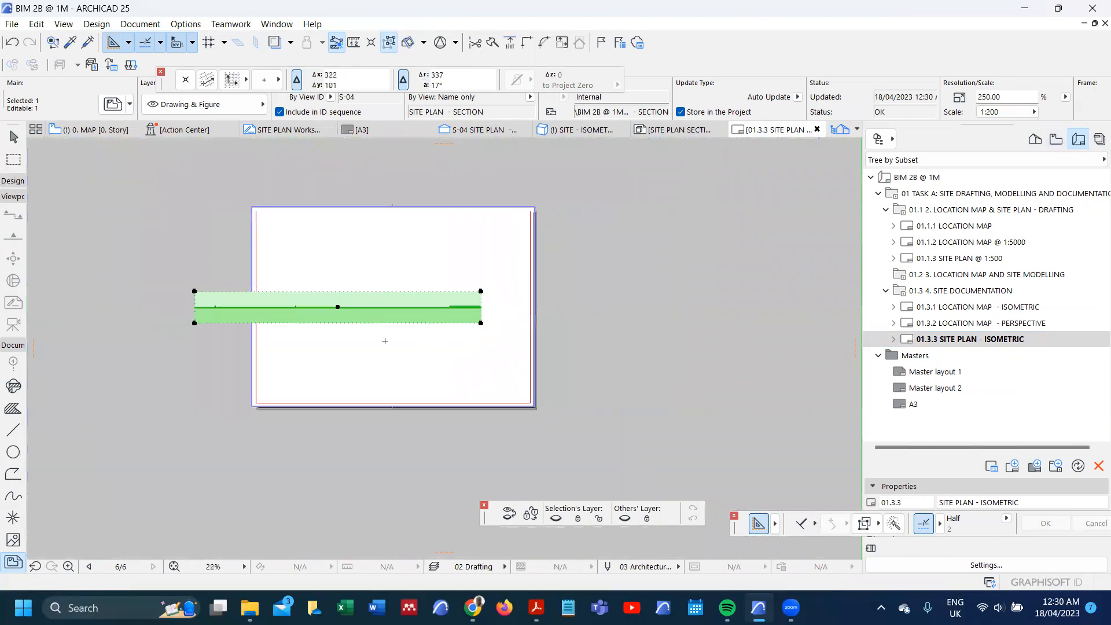
# Step: Crop the section drawing's left frame edge to just before the slab's left end, making the frame about 50 mm wide
pyautogui.scroll(2, 274, 345)
pyautogui.click(164, 284)
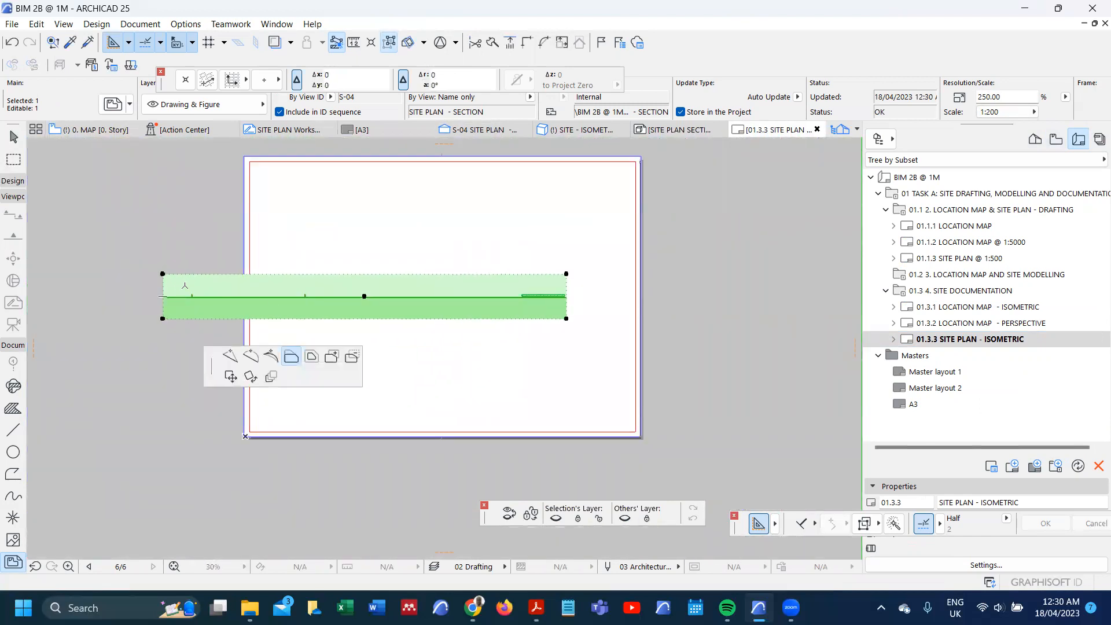
pyautogui.click(280, 357)
pyautogui.scroll(5, 489, 289)
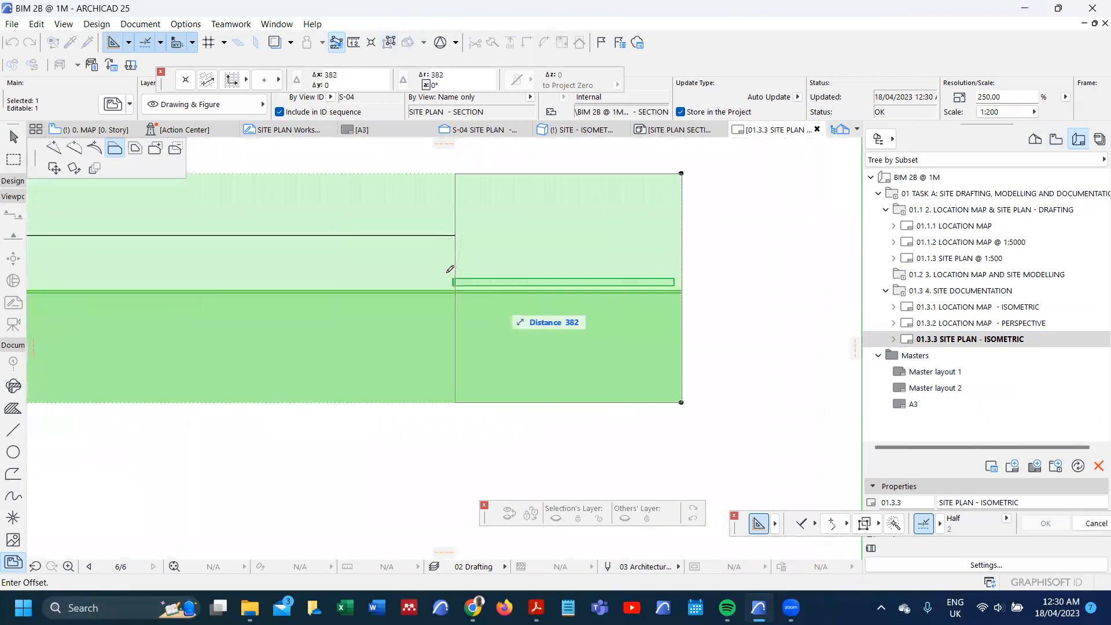
pyautogui.click(441, 287)
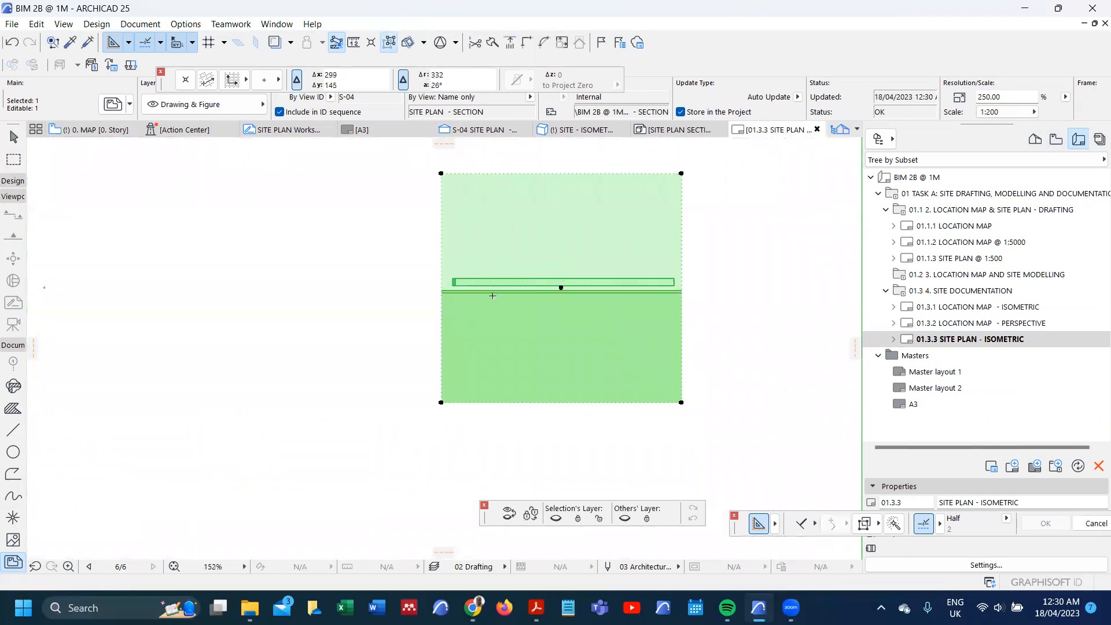
# Step: Enlarge the cropped section drawing to the layout's full 297 mm height, at 1573.71% magnification, in its drawing settings
pyautogui.doubleClick(534, 276)
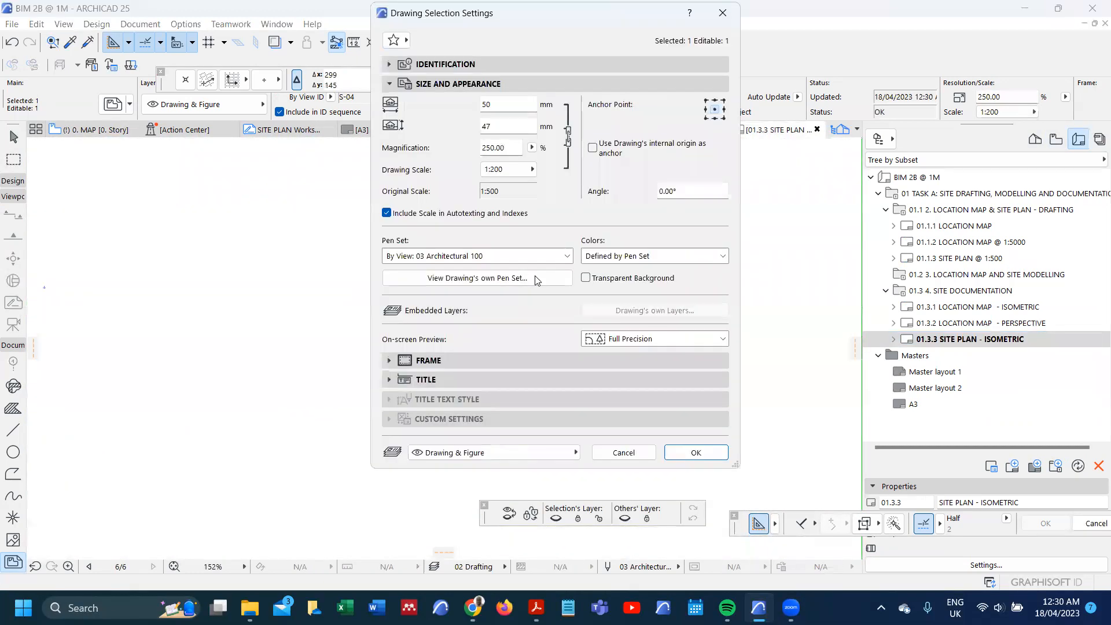
pyautogui.click(531, 148)
pyautogui.click(557, 149)
pyautogui.click(696, 452)
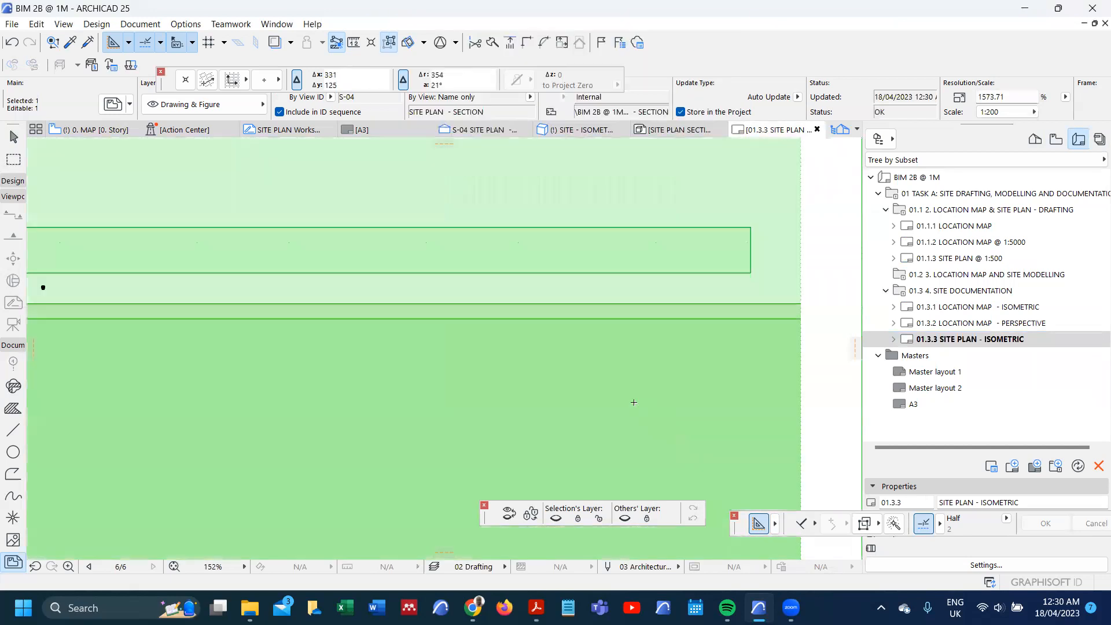
pyautogui.scroll(-5, 611, 309)
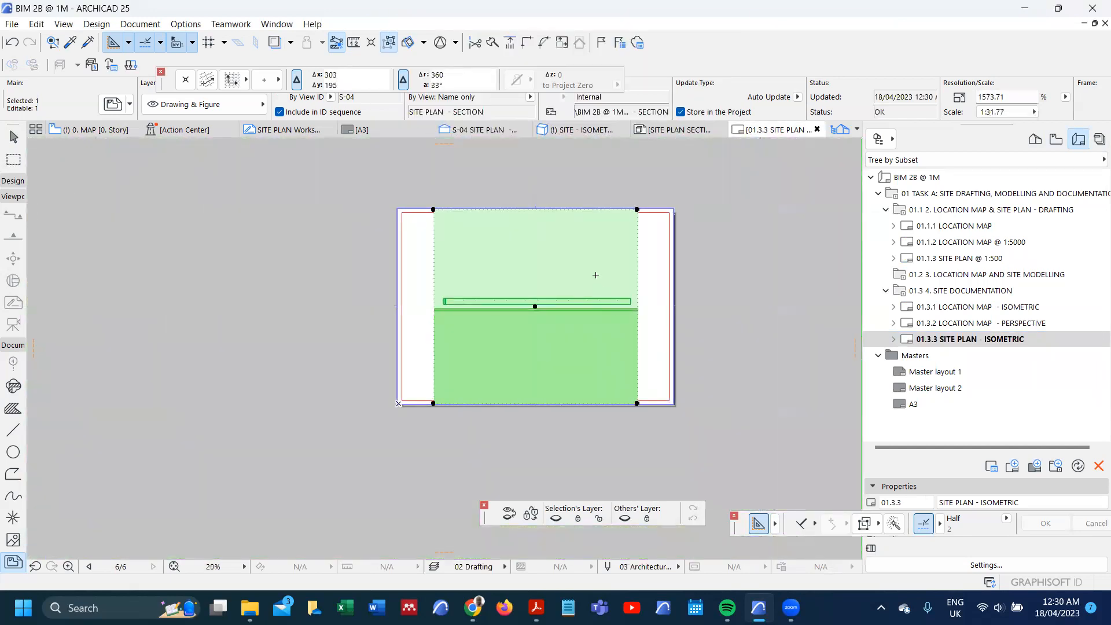
# Step: Reopen the S-04 SITE PLAN - SECTION view and set its scale to 1:50
pyautogui.click(1056, 139)
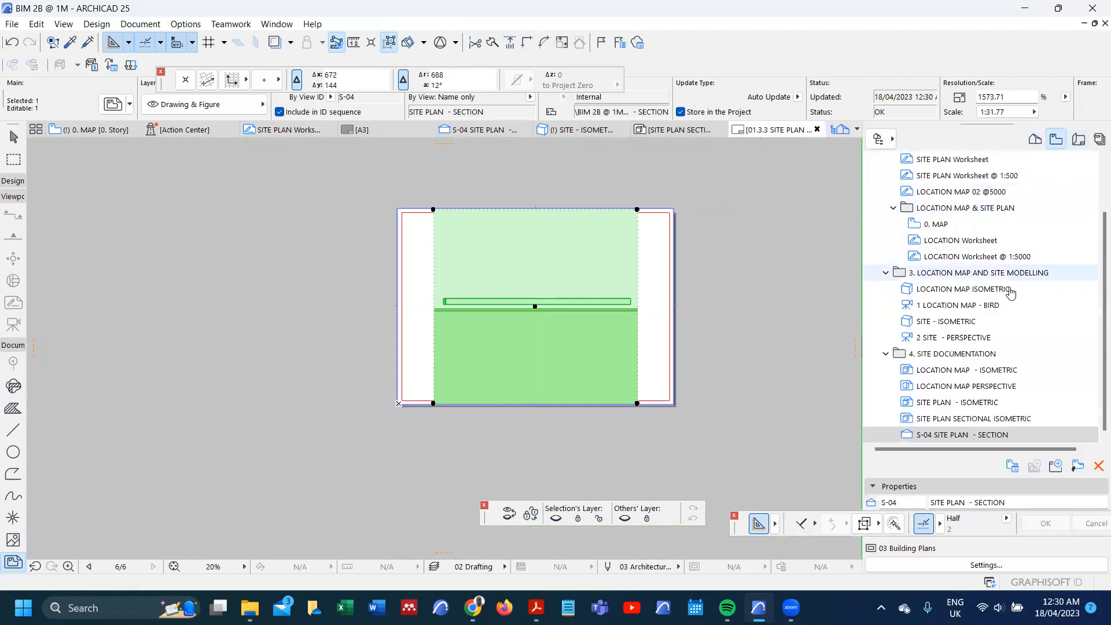
pyautogui.doubleClick(980, 435)
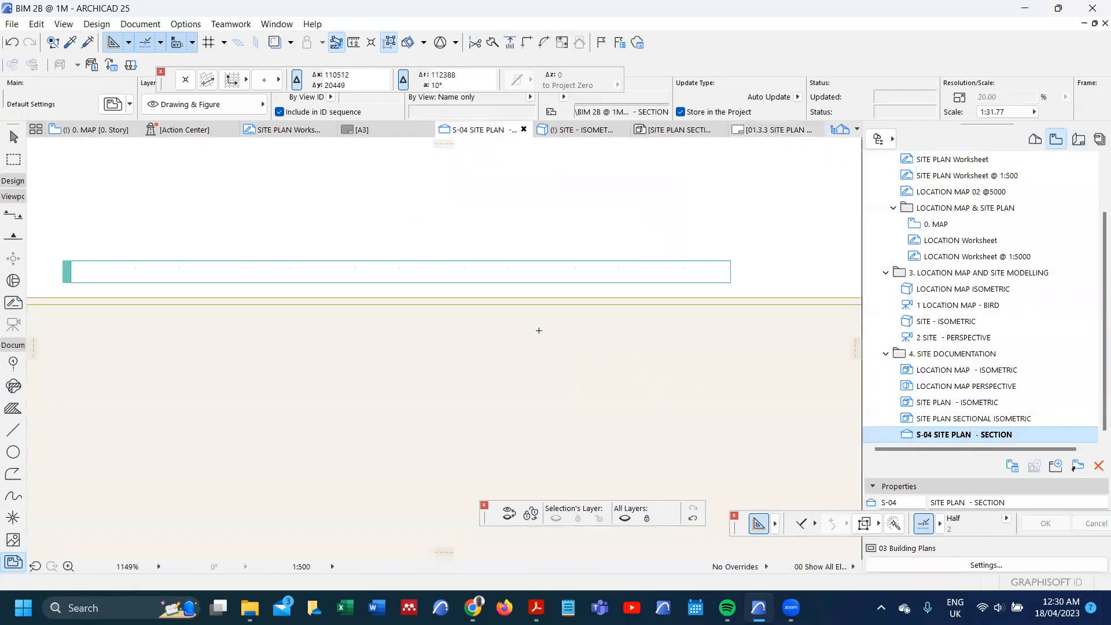
pyautogui.click(310, 567)
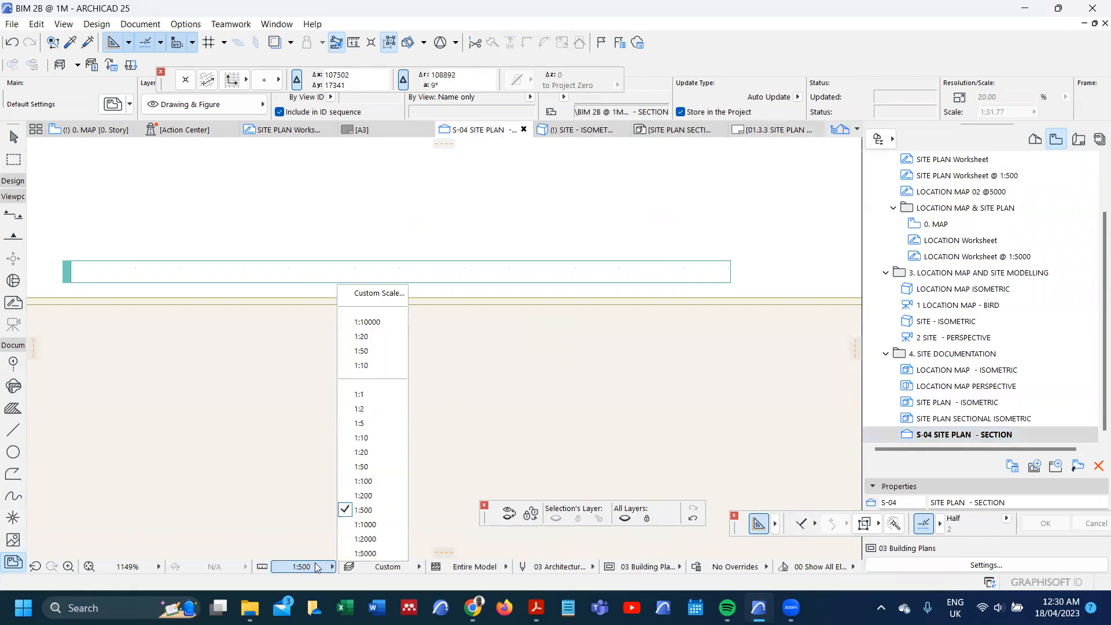
pyautogui.click(364, 467)
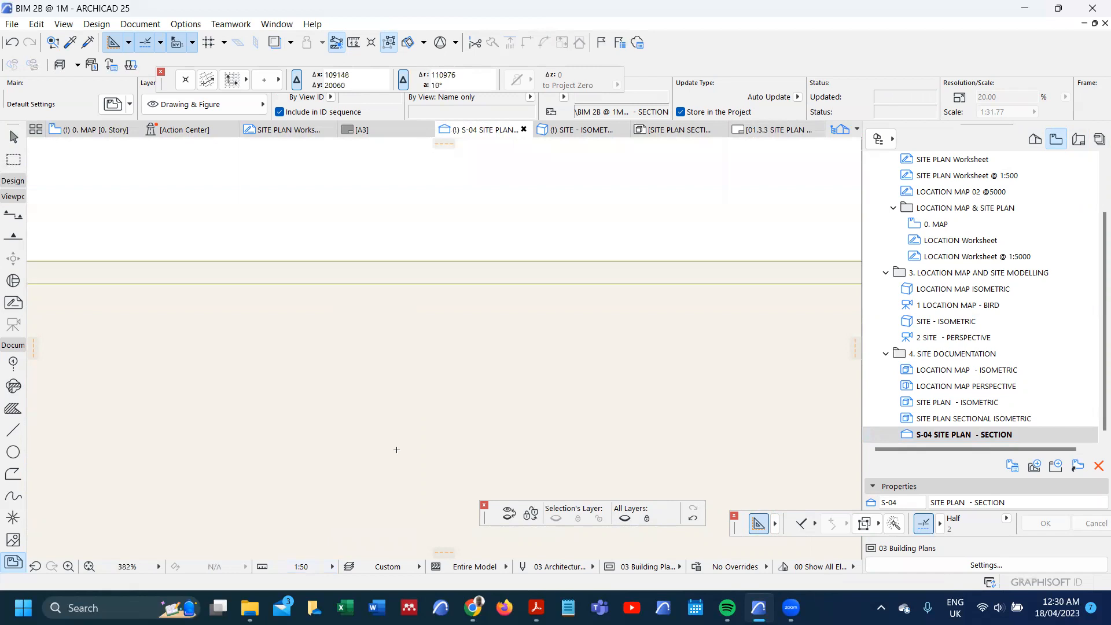
# Step: Toggle the hidden layers in the section so the 300 and 200 dimension chains show at both ends of the slab
pyautogui.scroll(-4, 578, 373)
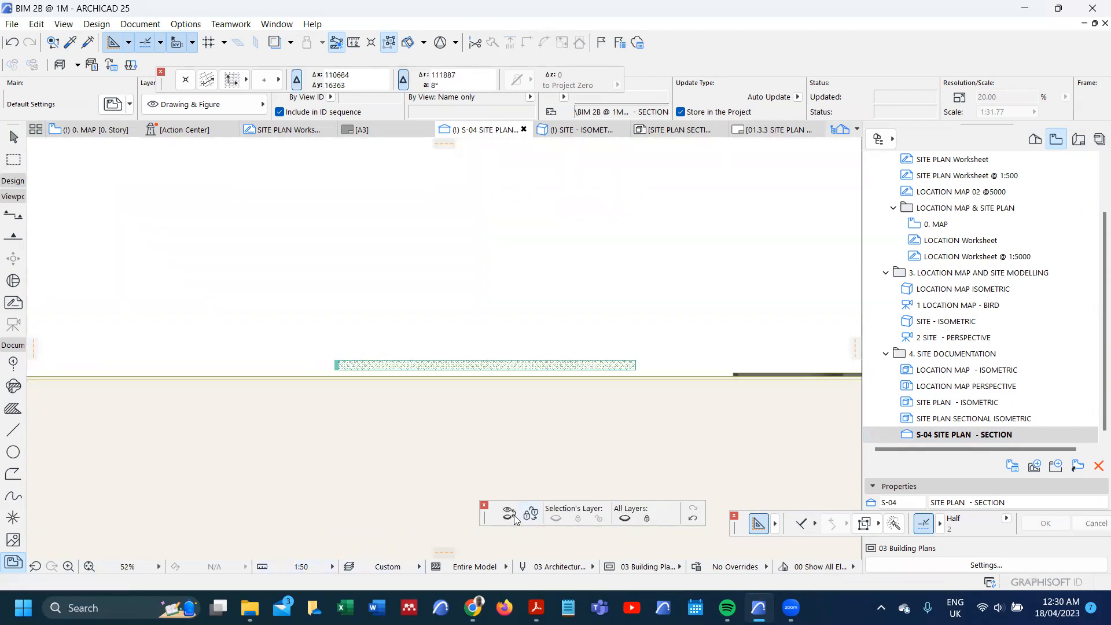
pyautogui.scroll(5, 672, 322)
pyautogui.click(668, 308)
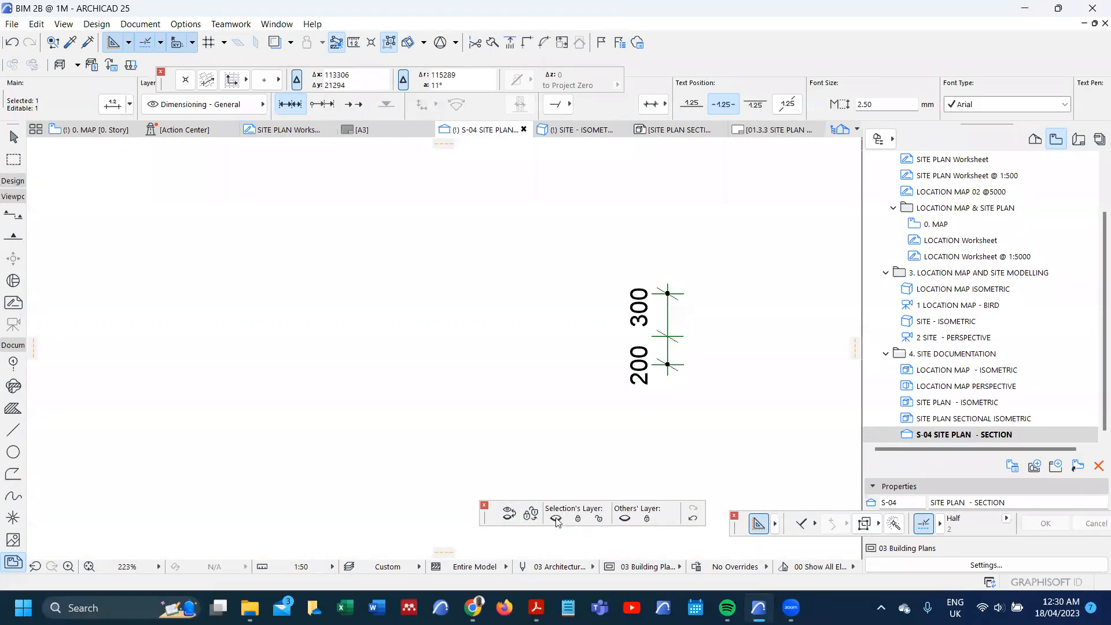
pyautogui.click(556, 519)
pyautogui.click(509, 514)
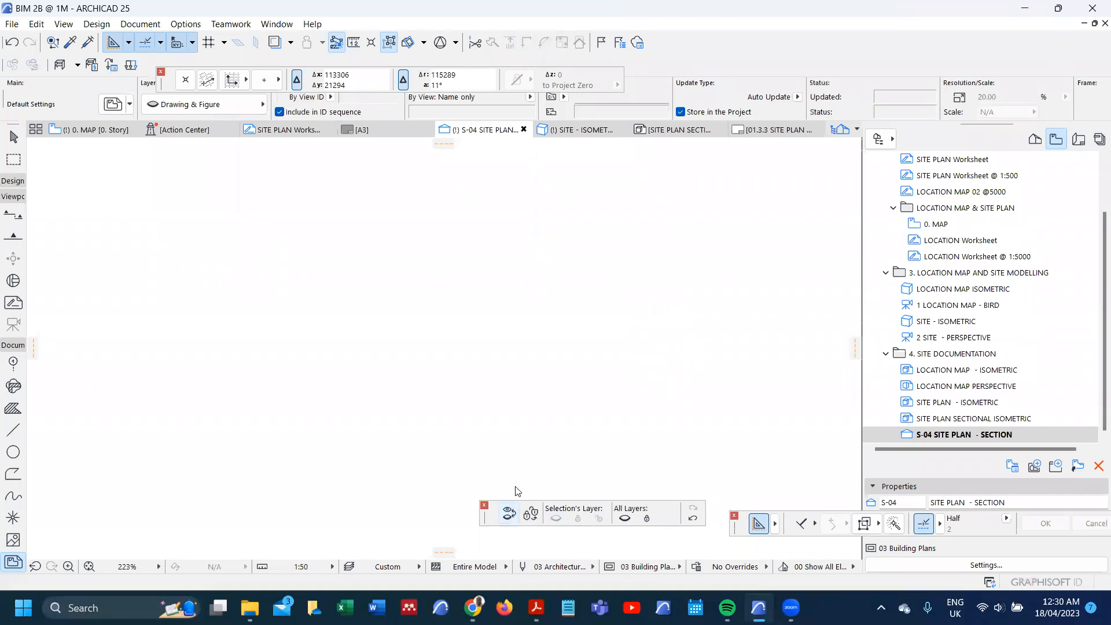
pyautogui.scroll(-5, 529, 354)
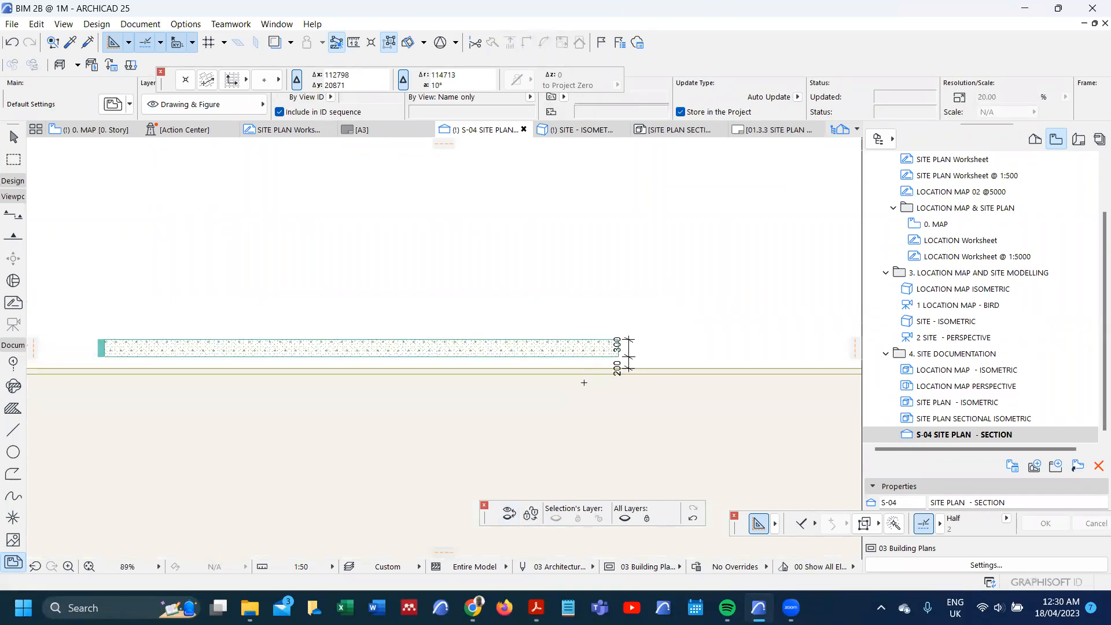
pyautogui.scroll(1, 384, 370)
pyautogui.scroll(-2, 278, 361)
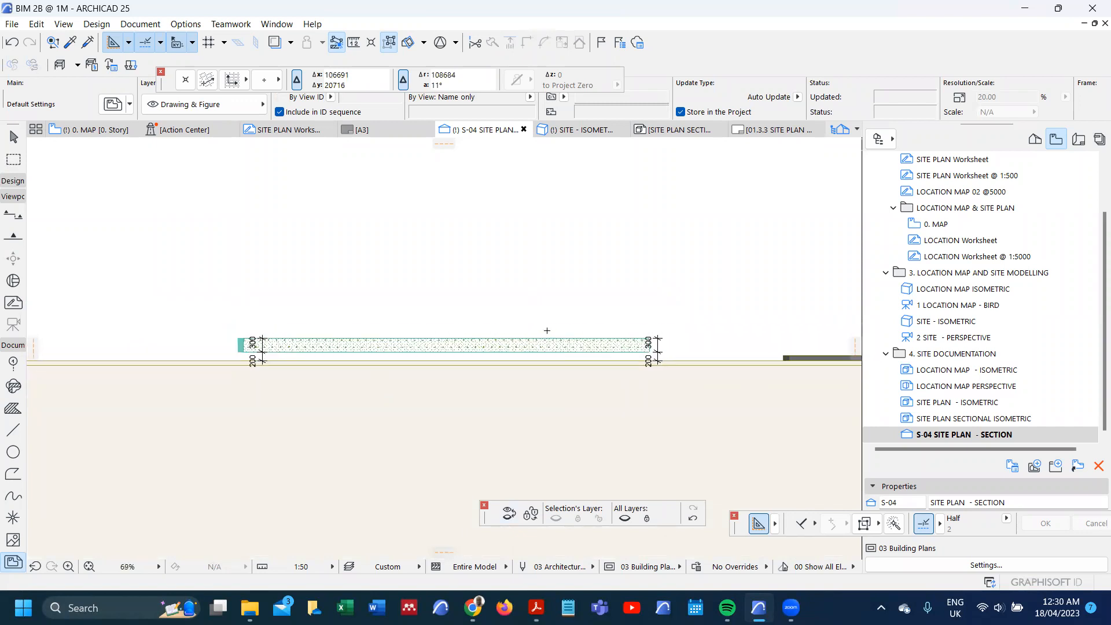
pyautogui.scroll(2, 548, 331)
pyautogui.scroll(1, 129, 400)
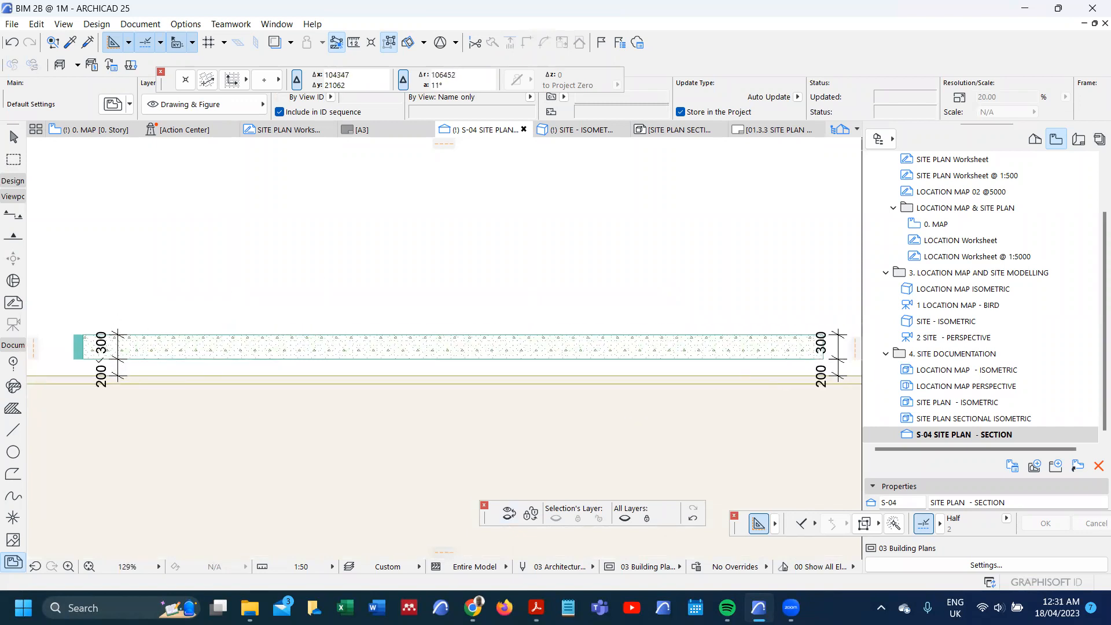
# Step: Save the current section as a new view named PLINTH DIMENSION, at 1:50, in the 4. SITE DOCUMENTATION folder
pyautogui.scroll(-1, 181, 359)
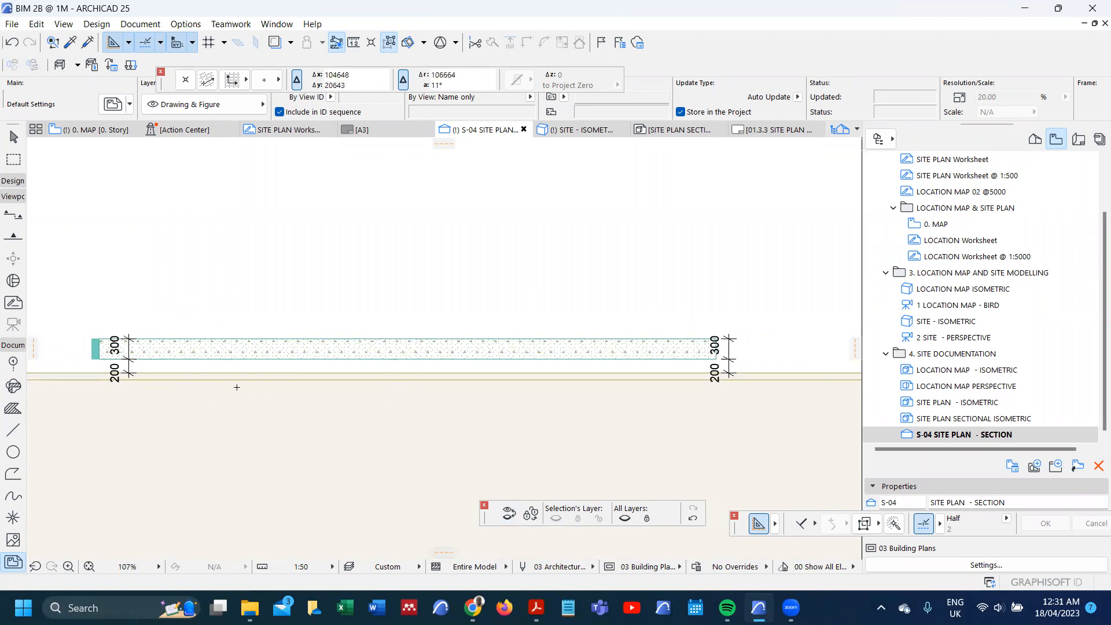
pyautogui.rightClick(974, 355)
pyautogui.click(994, 369)
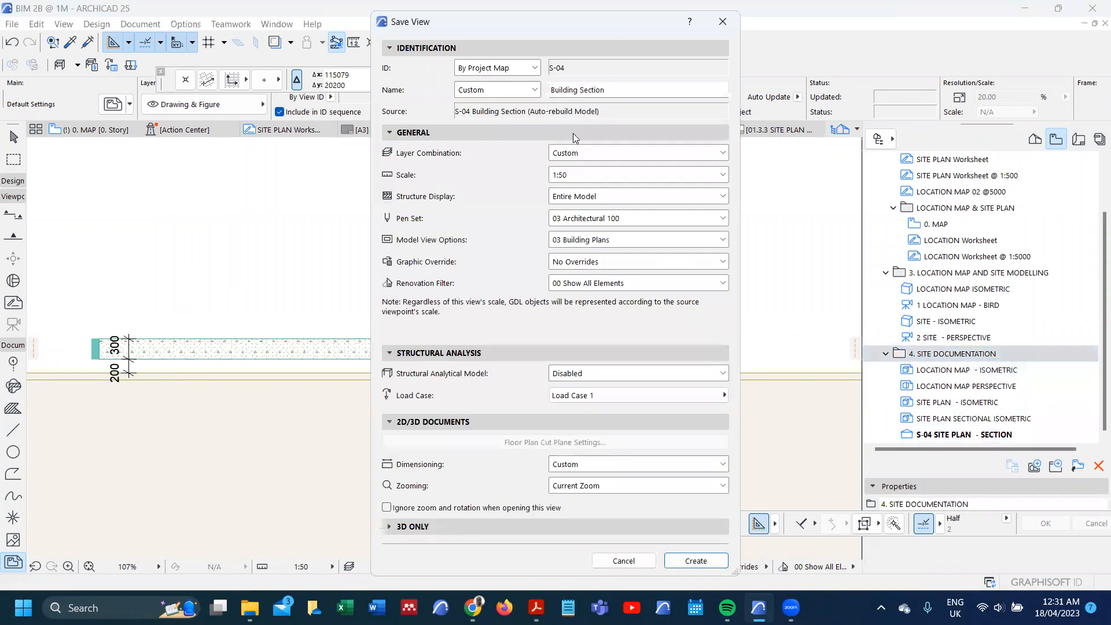
pyautogui.moveTo(520, 100); pyautogui.dragTo(500, 101)
pyautogui.write('PLINTH DIMENSION')
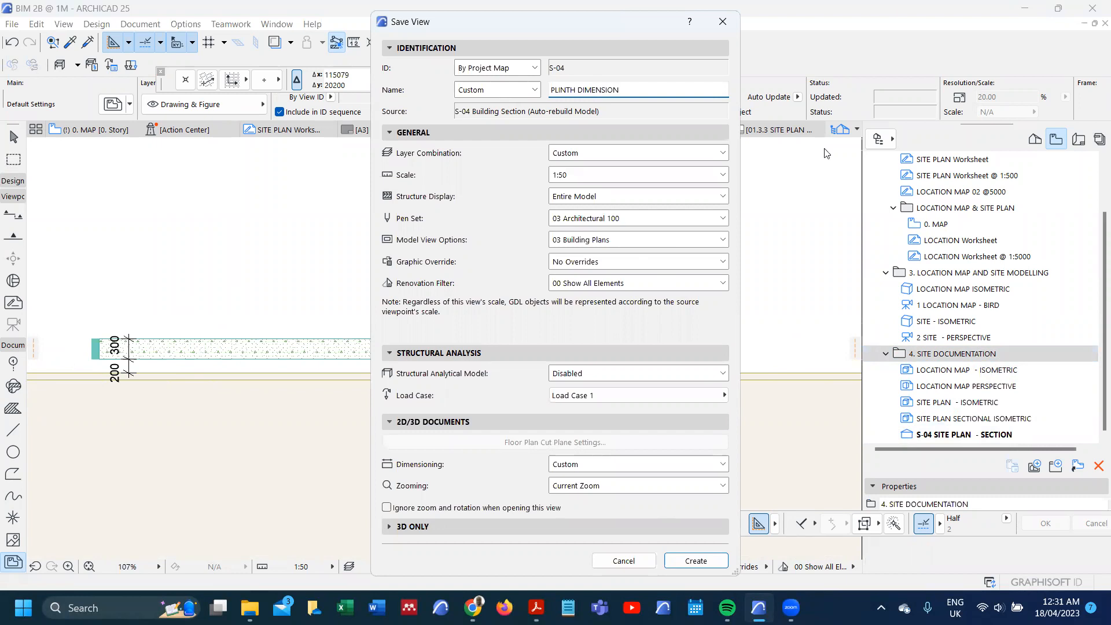
pyautogui.click(709, 563)
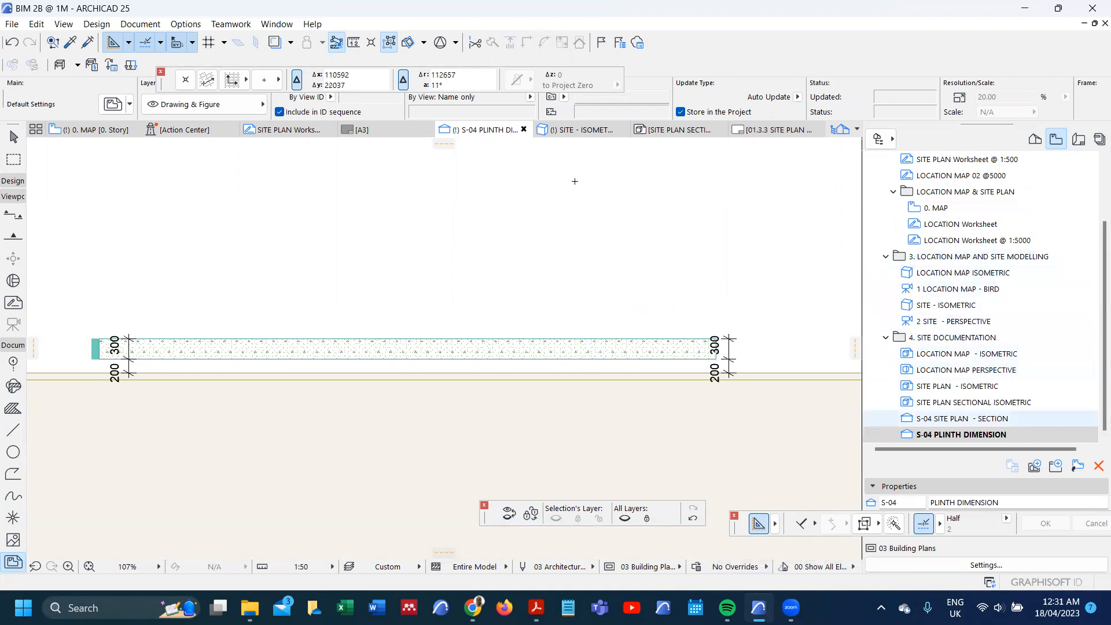
# Step: Open the 01.3.1 LOCATION MAP - ISOMETRIC layout and delete the drawing placed on it
pyautogui.scroll(-5, 574, 181)
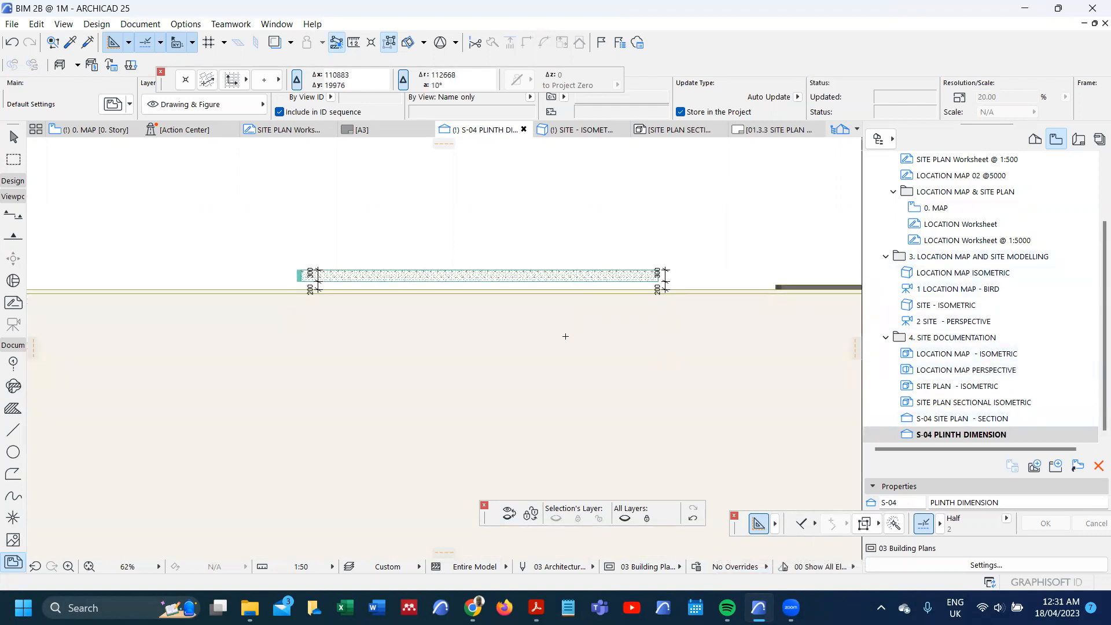
pyautogui.scroll(-5, 565, 336)
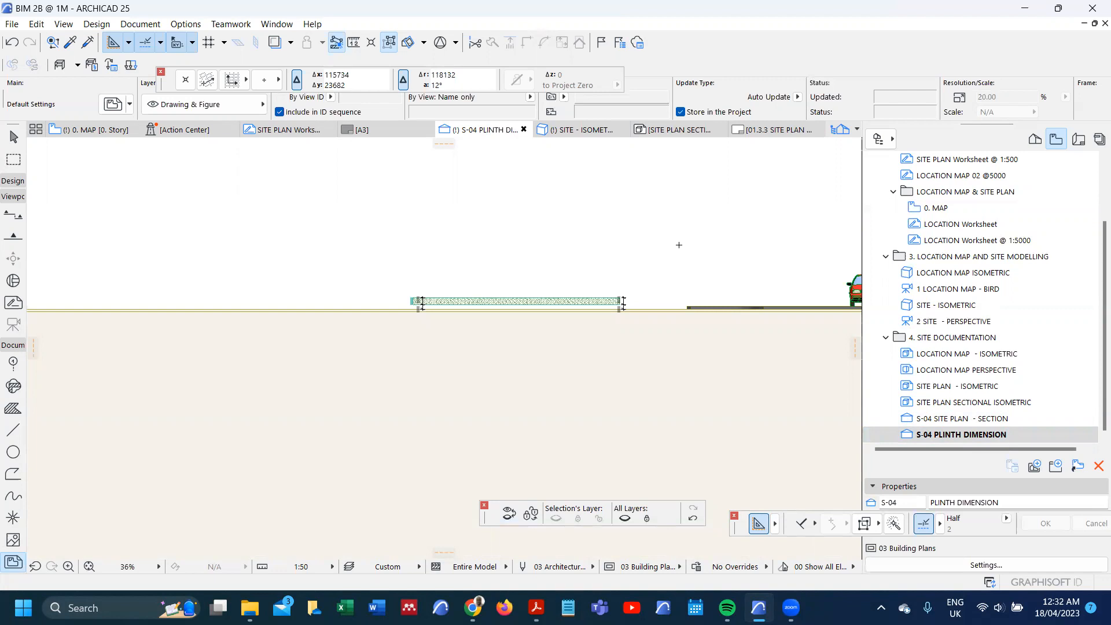
pyautogui.click(1081, 140)
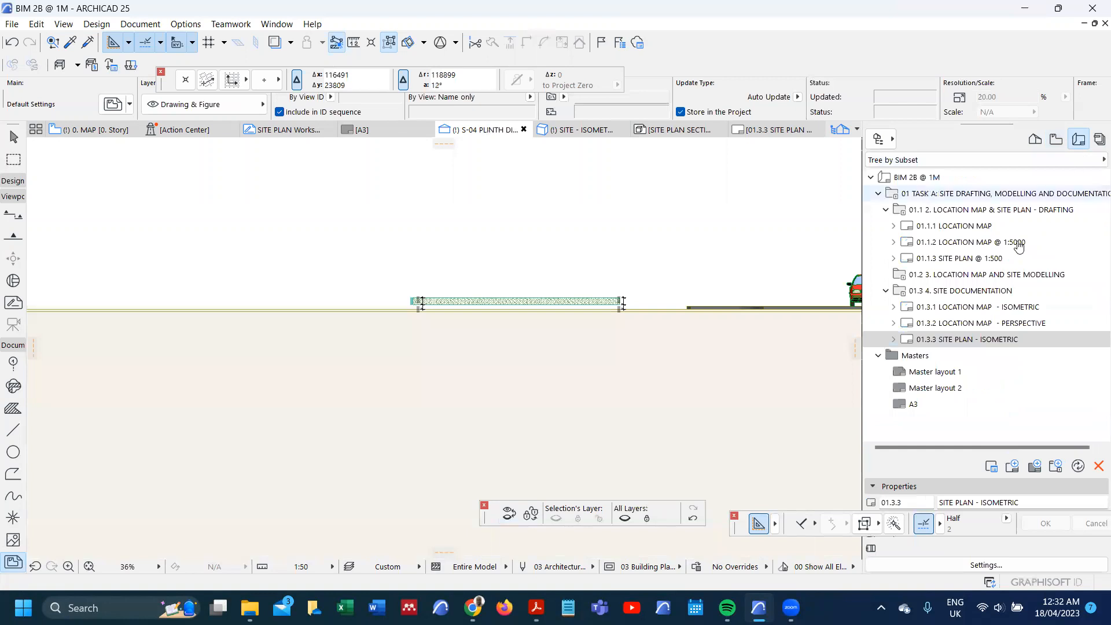
pyautogui.click(972, 340)
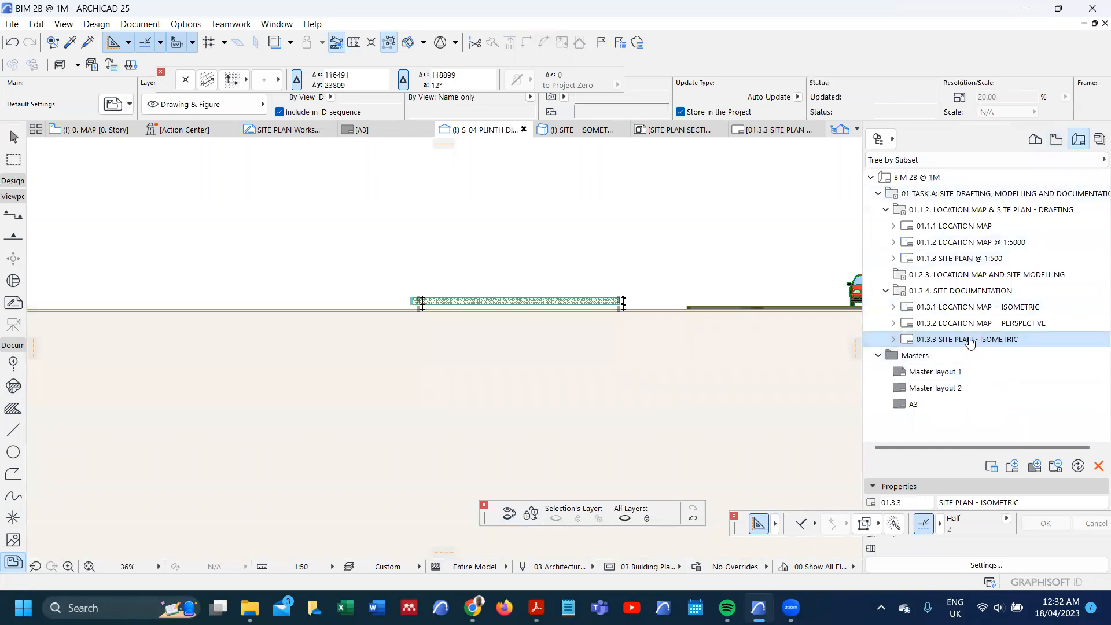
pyautogui.doubleClick(986, 312)
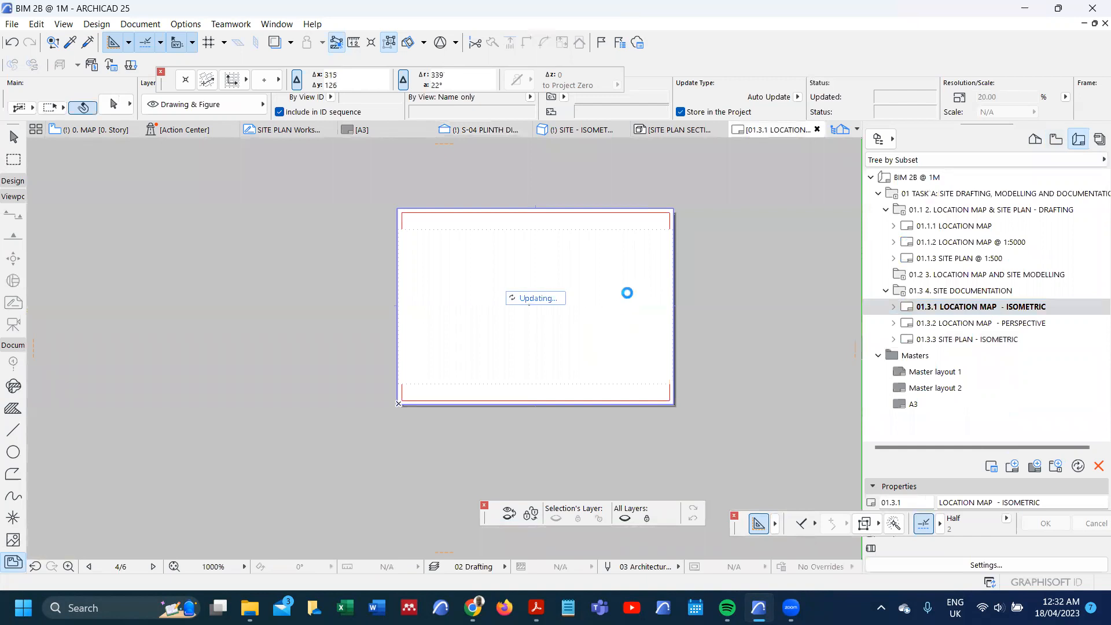
pyautogui.click(604, 321)
pyautogui.click(665, 230)
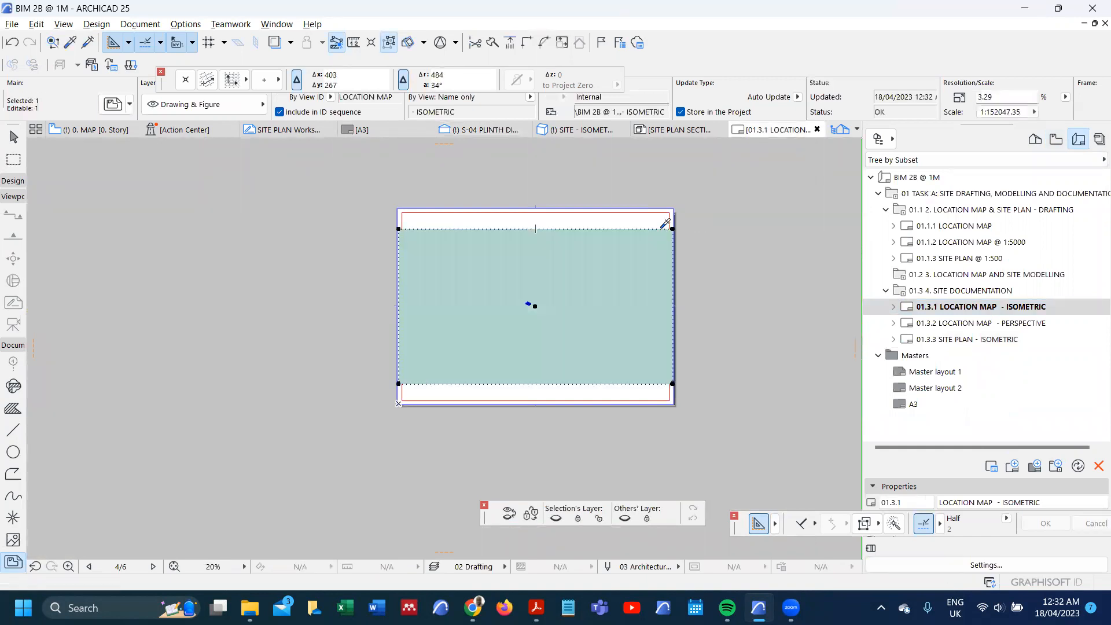
pyautogui.press('Delete')
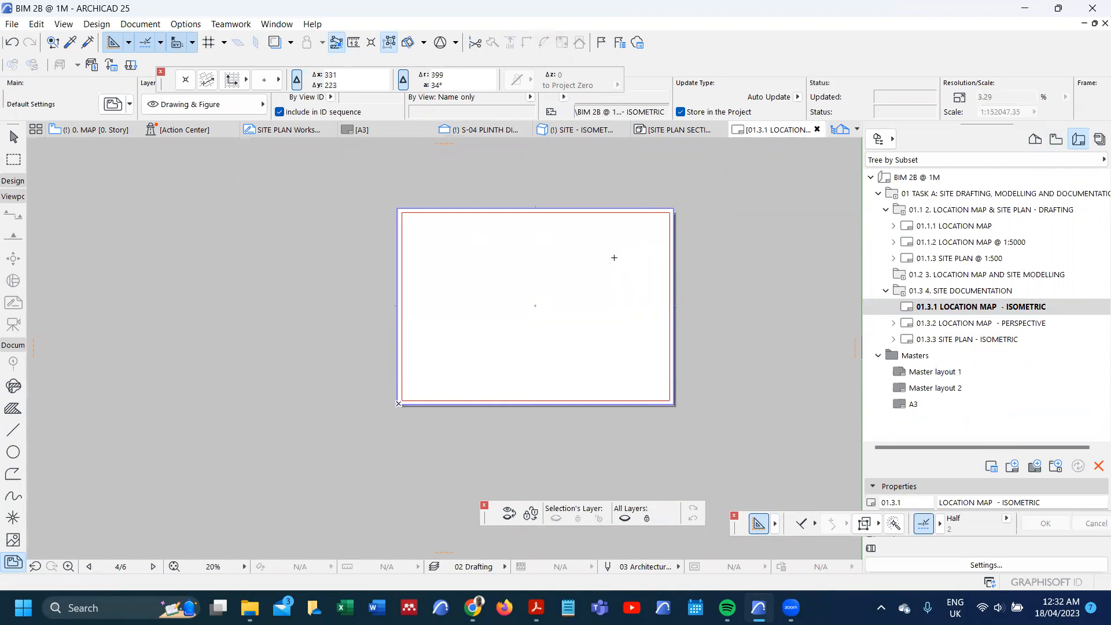
# Step: Place the internal view LOCATION MAP - ISOMETRIC as a new drawing on the empty layout and select it
pyautogui.rightClick(614, 257)
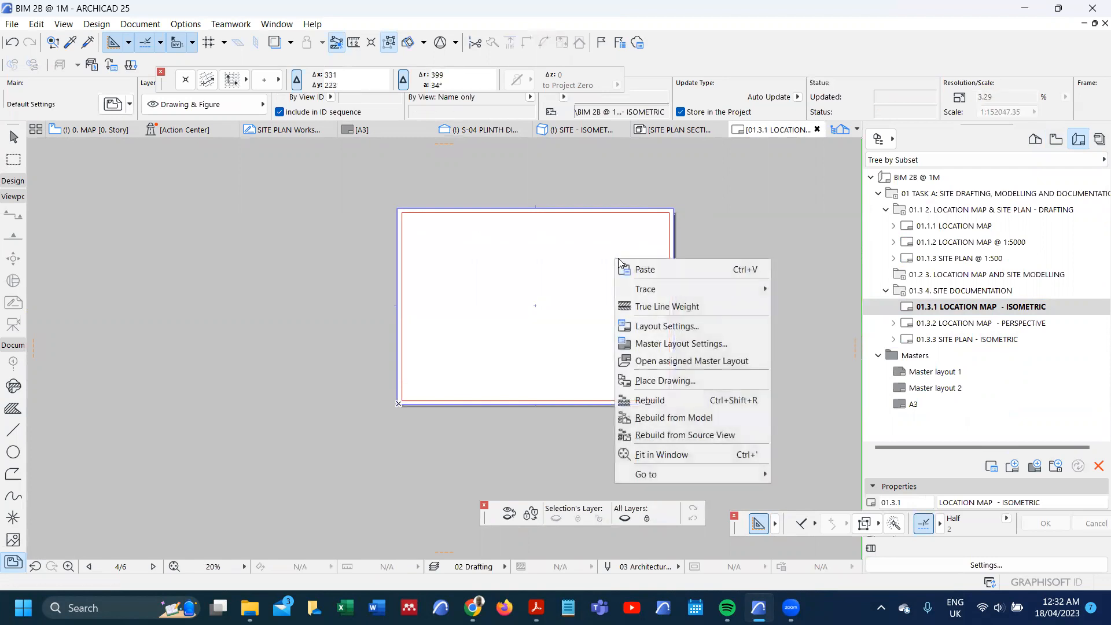
pyautogui.click(680, 381)
pyautogui.scroll(-5, 518, 236)
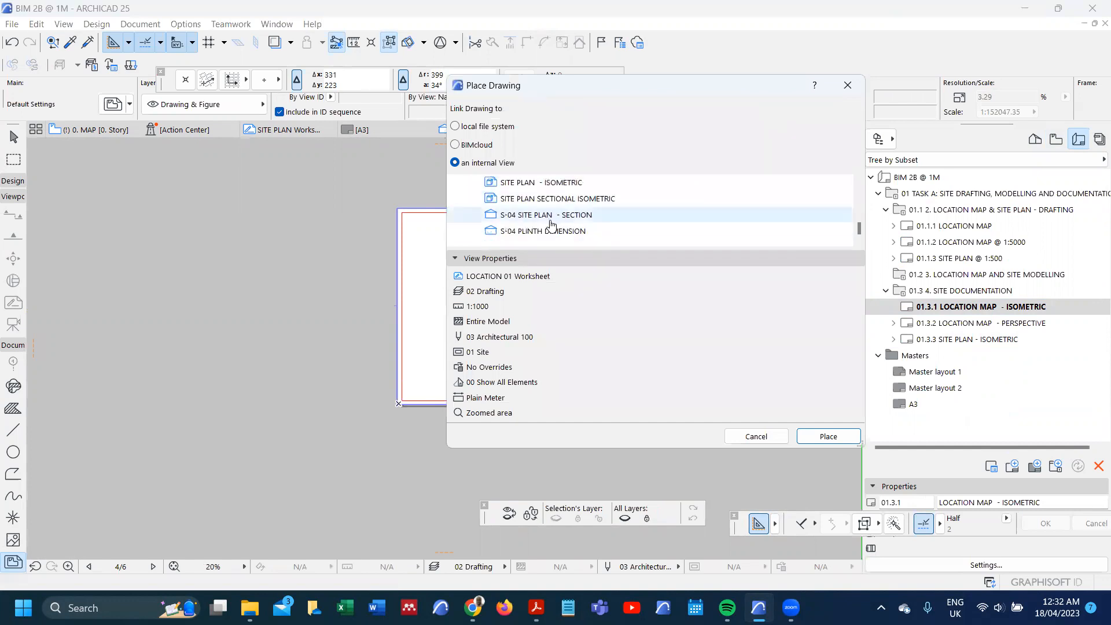
pyautogui.scroll(1, 551, 224)
pyautogui.click(569, 199)
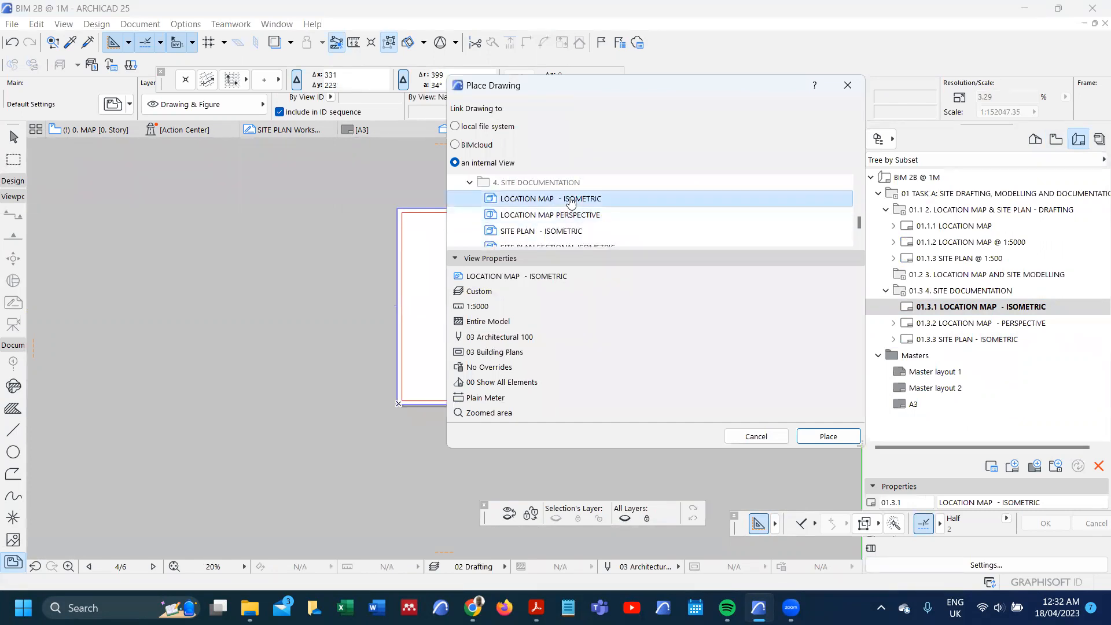
pyautogui.click(825, 435)
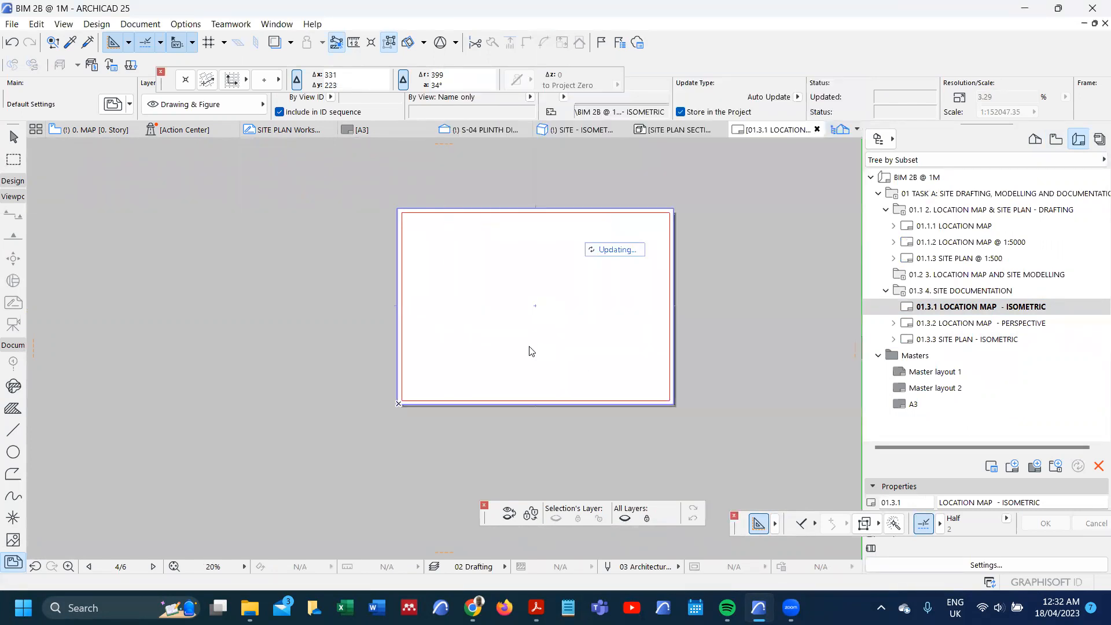
pyautogui.scroll(-1, 531, 346)
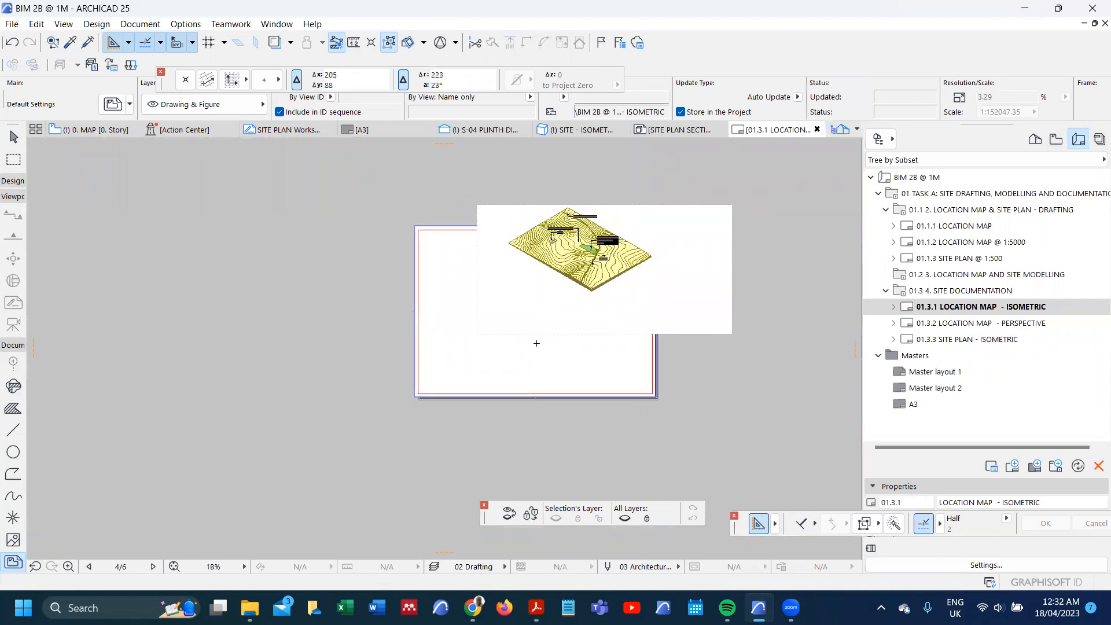
pyautogui.click(567, 332)
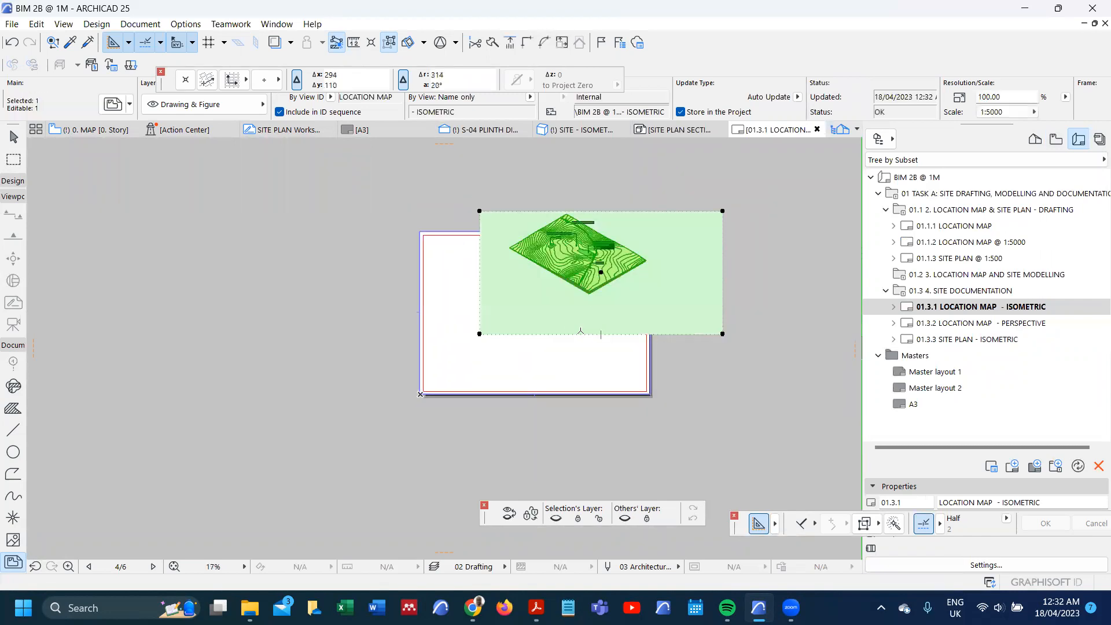
pyautogui.doubleClick(598, 316)
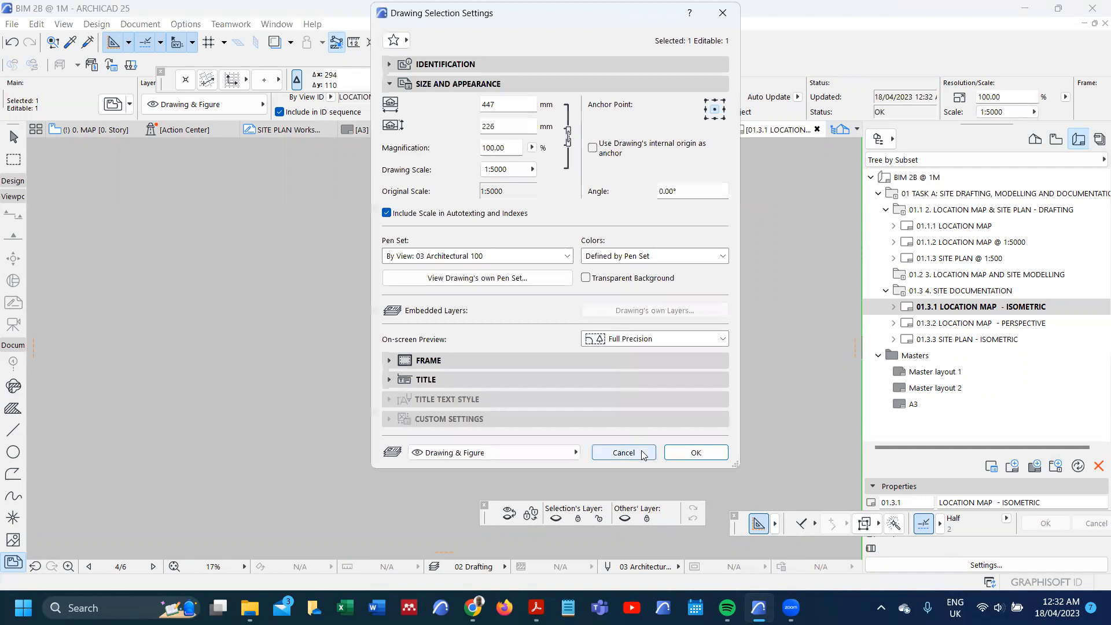
pyautogui.click(622, 452)
pyautogui.scroll(7, 545, 215)
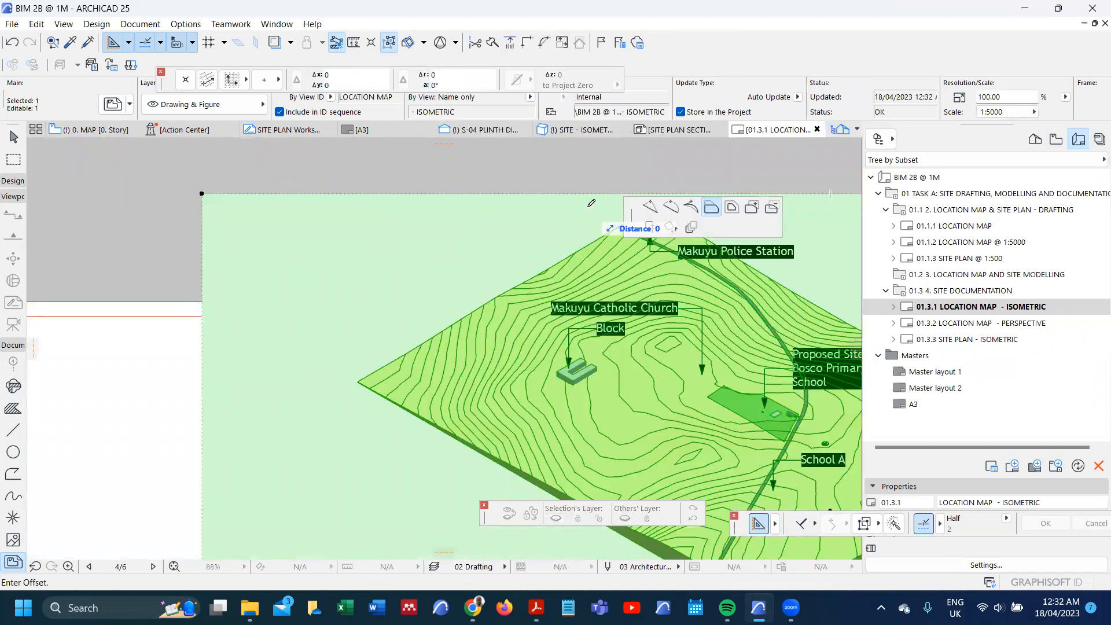
pyautogui.scroll(-4, 565, 204)
pyautogui.scroll(-3, 564, 204)
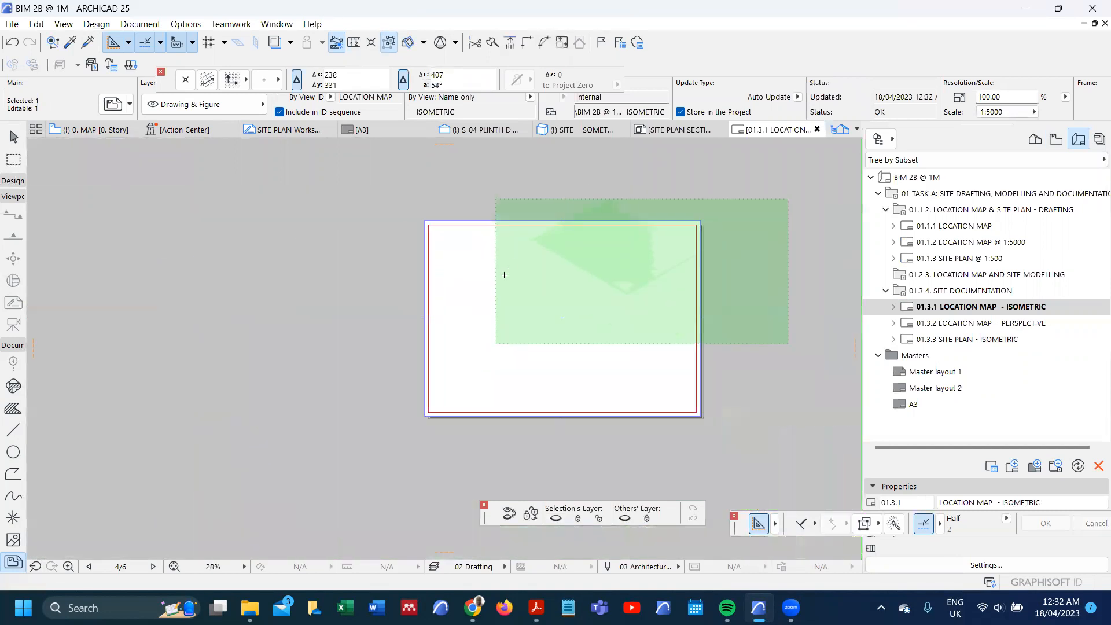
# Step: Crop the isometric drawing's left, right and bottom edges tightly around the terrain, to about 254 by 150 mm
pyautogui.click(496, 285)
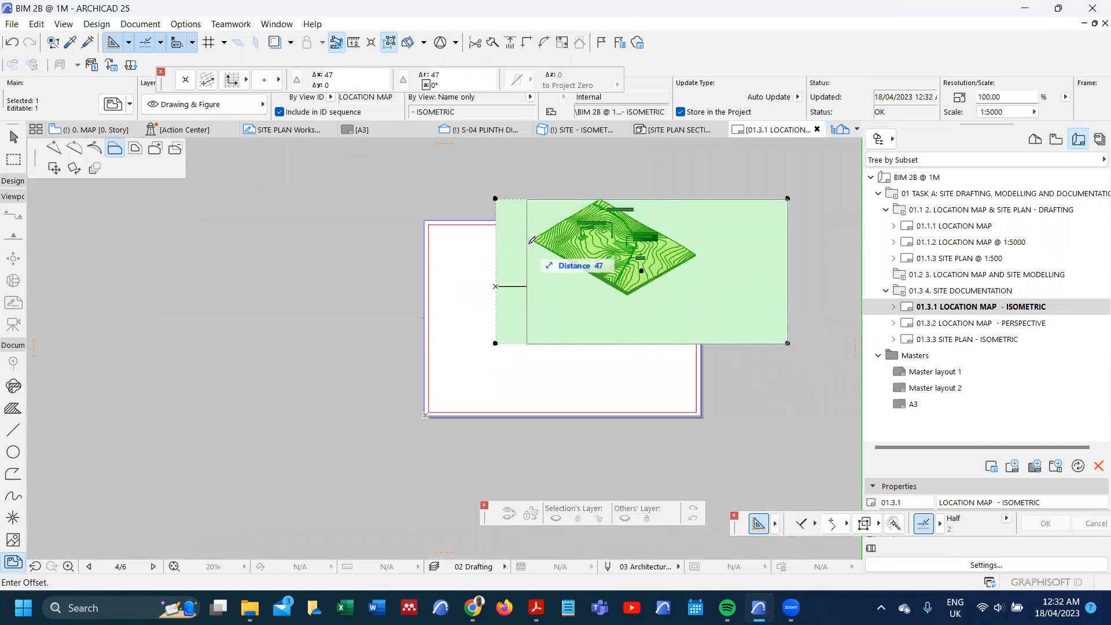
pyautogui.click(532, 240)
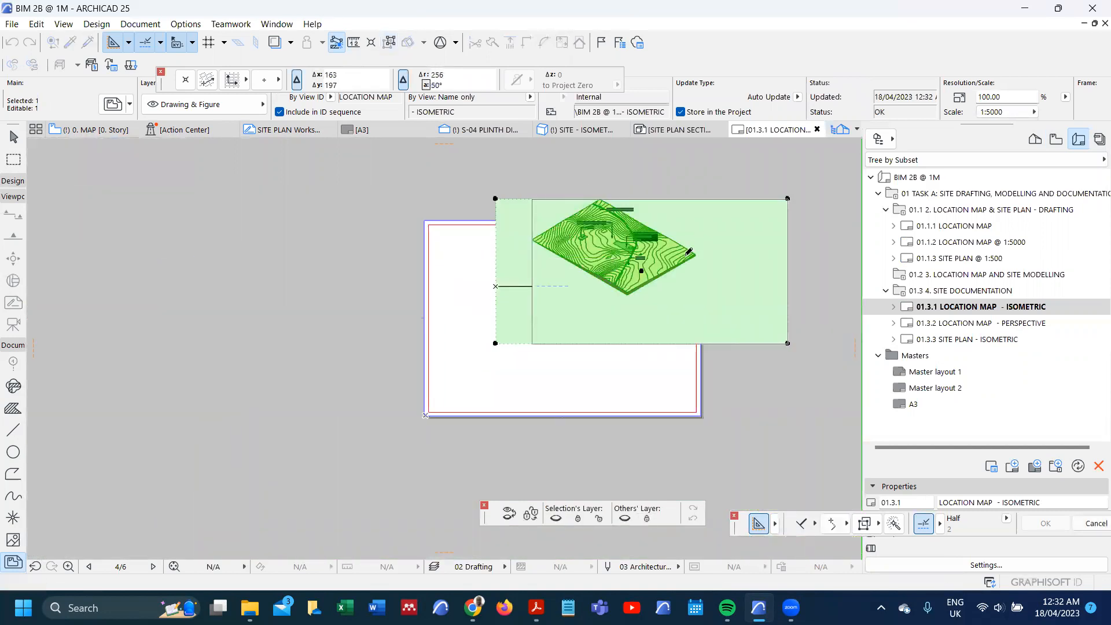
pyautogui.click(787, 280)
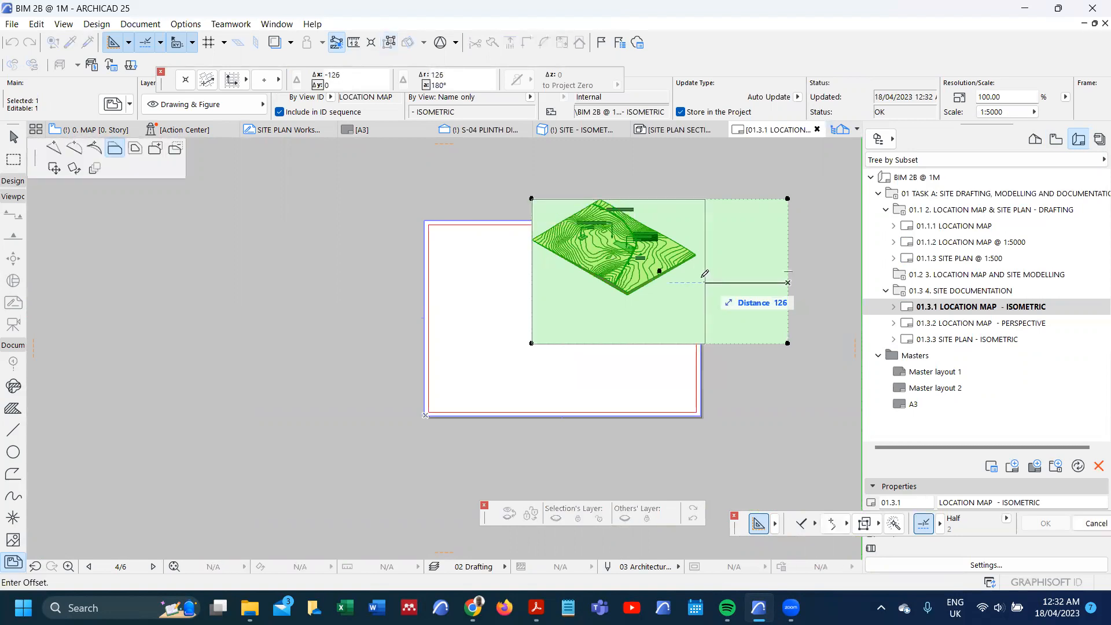
pyautogui.click(666, 341)
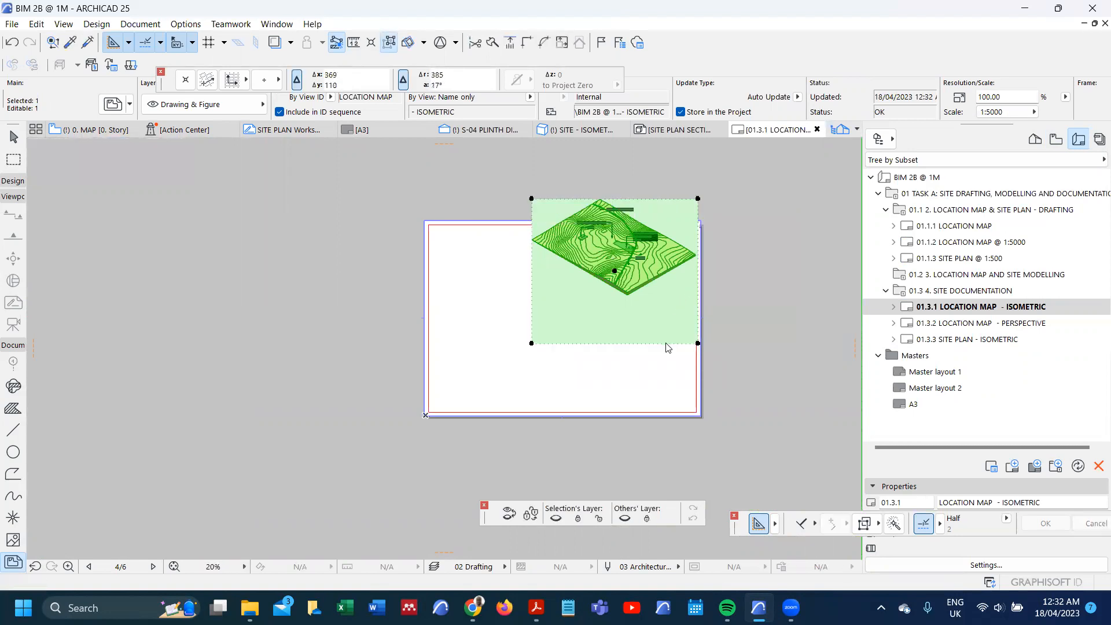
pyautogui.click(668, 343)
pyautogui.click(675, 309)
pyautogui.click(666, 333)
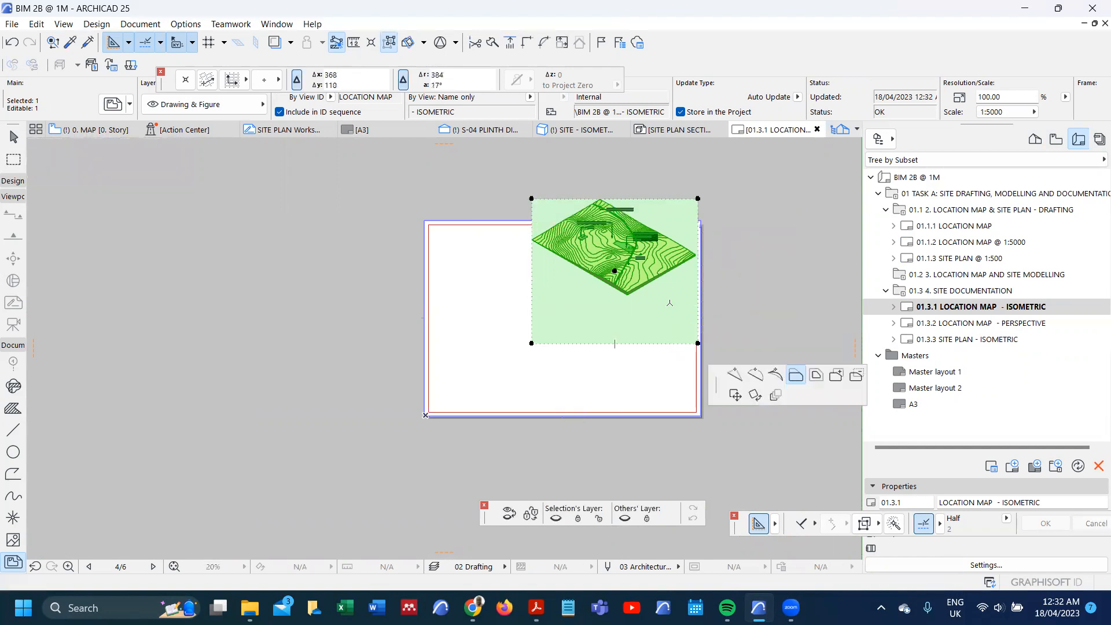
pyautogui.click(664, 320)
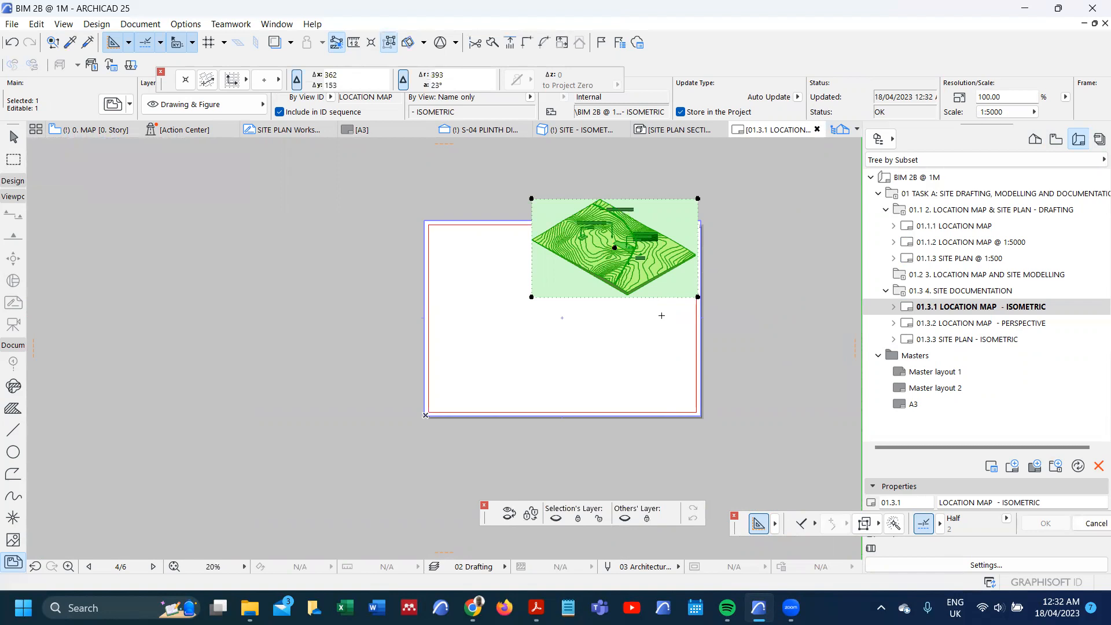
# Step: Enlarge the cropped isometric drawing to the layout's full 420 mm width, at 165.07% magnification, in its drawing settings
pyautogui.hotkey('ctrl', 't')
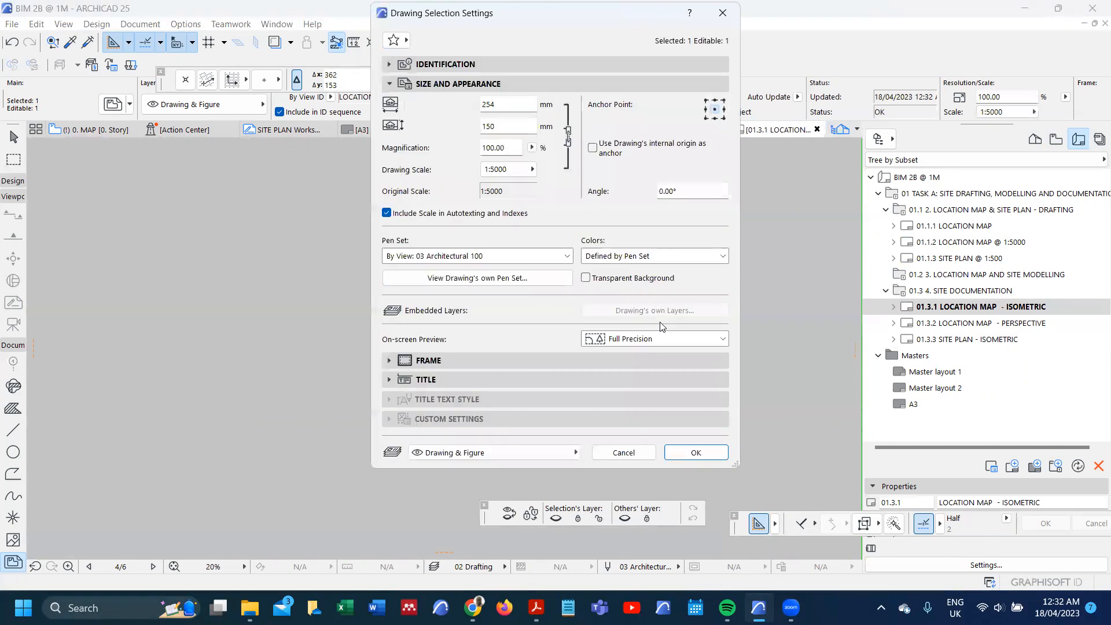
pyautogui.click(531, 148)
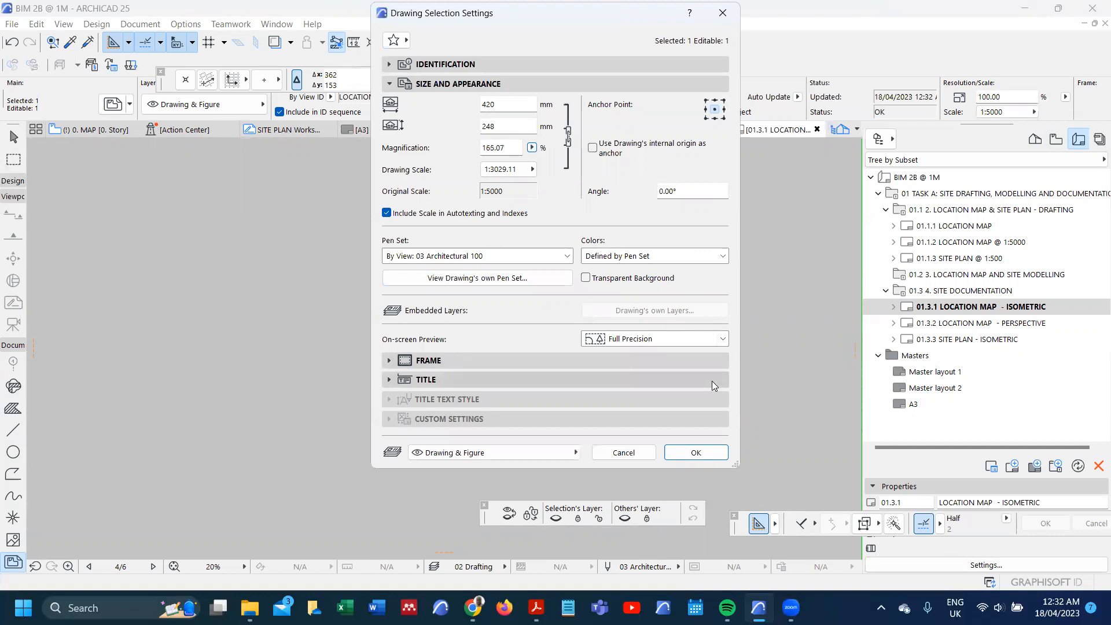
pyautogui.click(700, 451)
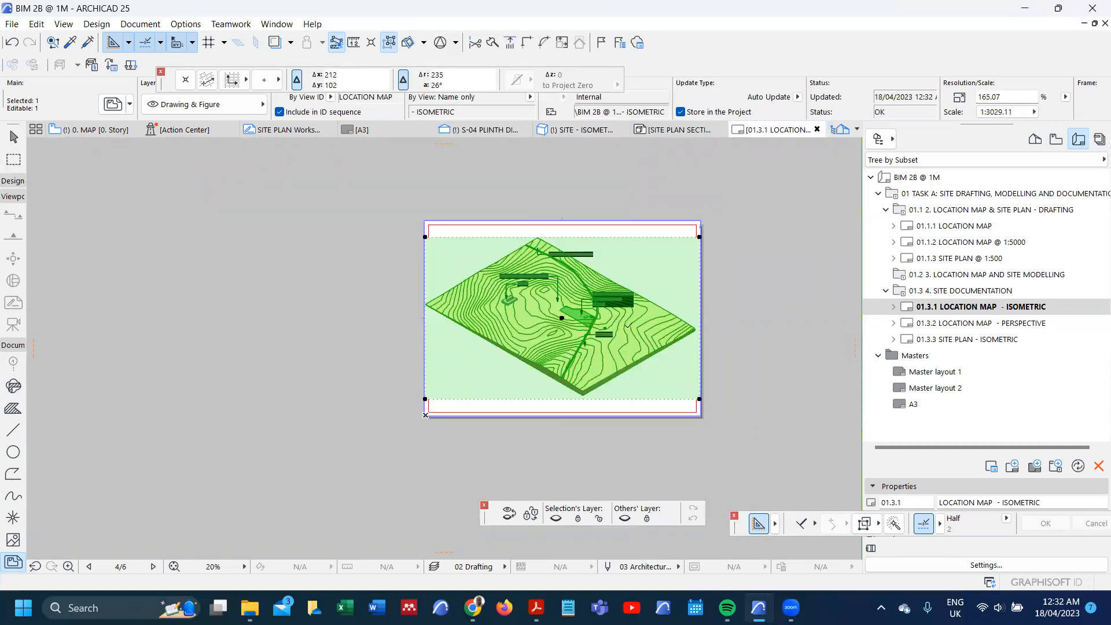
# Step: Set the isometric drawing's scale to 1:5000 in its drawing settings
pyautogui.doubleClick(627, 325)
pyautogui.click(533, 169)
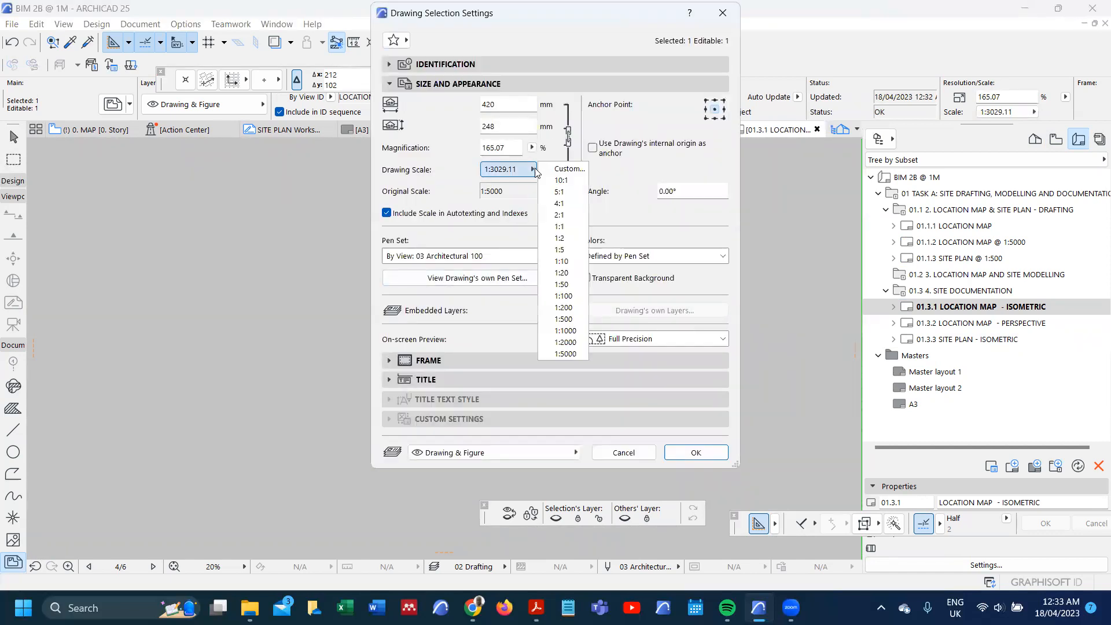
pyautogui.click(564, 354)
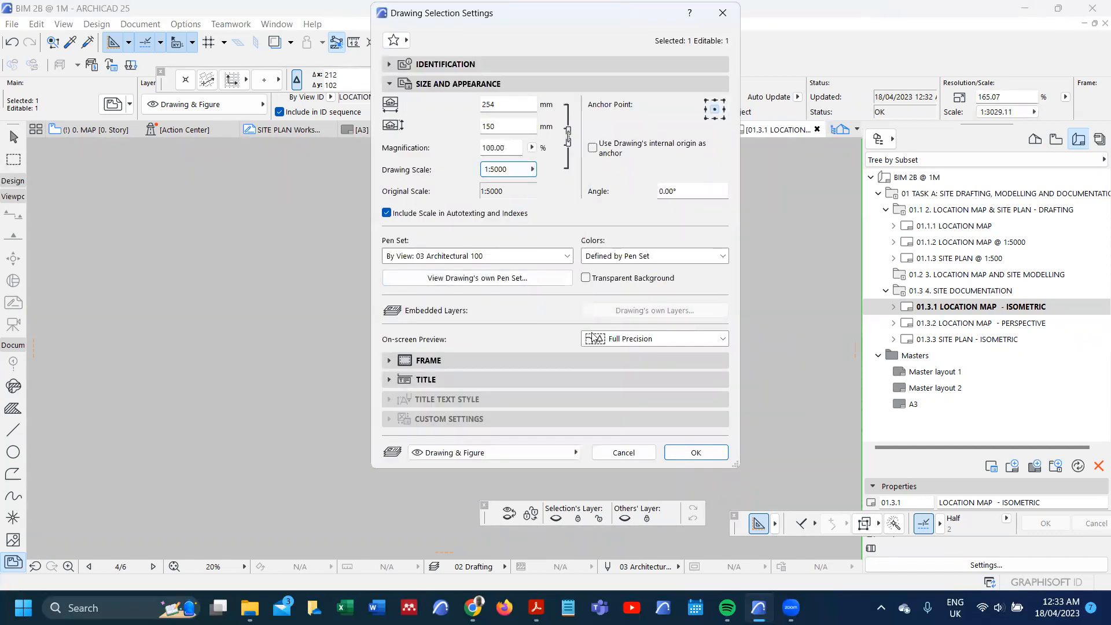
pyautogui.click(696, 453)
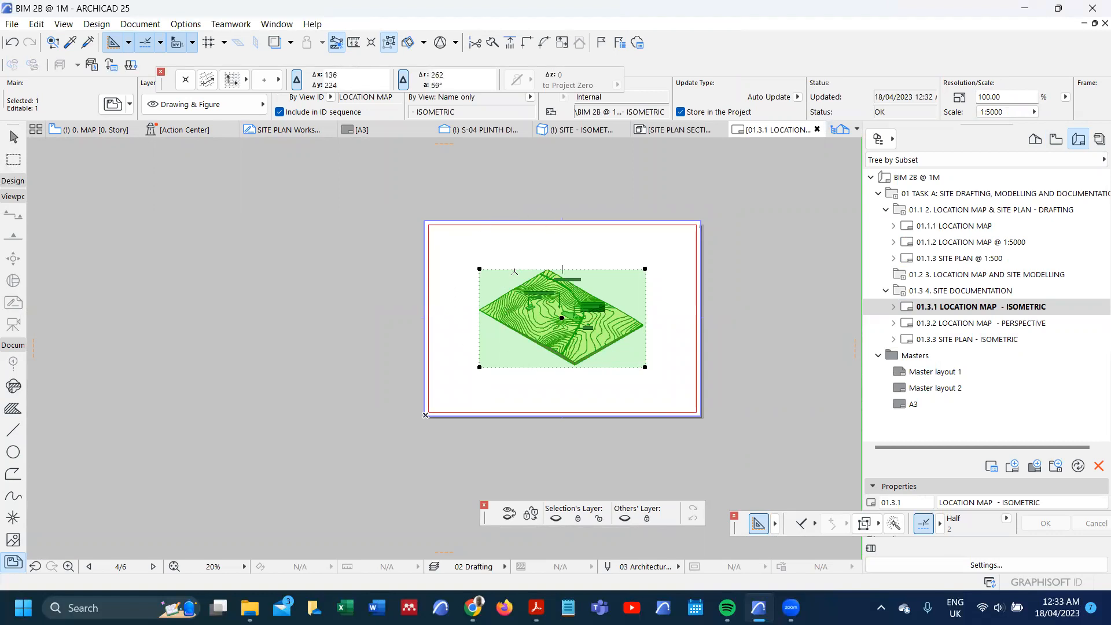
# Step: Move the isometric drawing by its upper-left corner about 98 mm, to just inside the layout margin's upper-left corner, and deselect it
pyautogui.hotkey('ctrl', 'd')
pyautogui.click(479, 269)
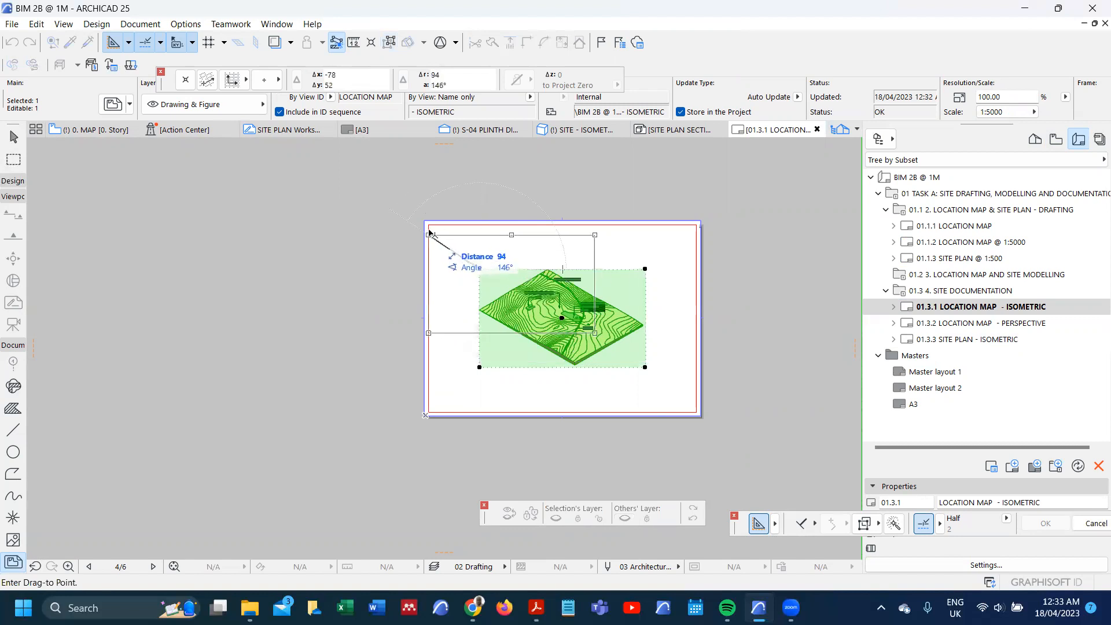
pyautogui.scroll(3, 428, 228)
pyautogui.scroll(3, 437, 232)
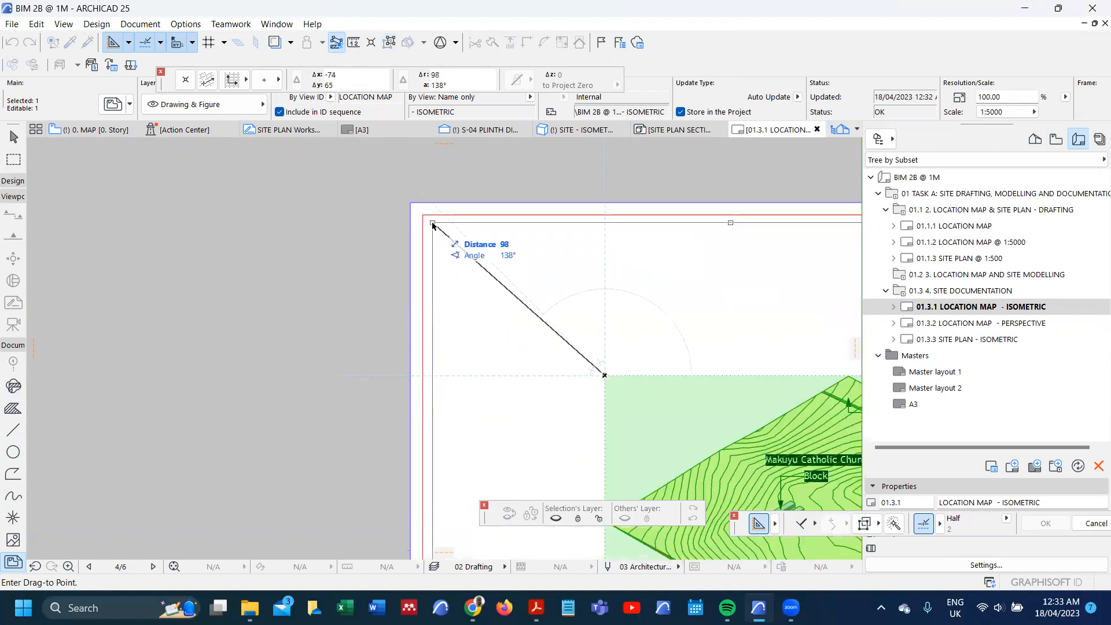
pyautogui.click(431, 225)
pyautogui.scroll(-5, 431, 224)
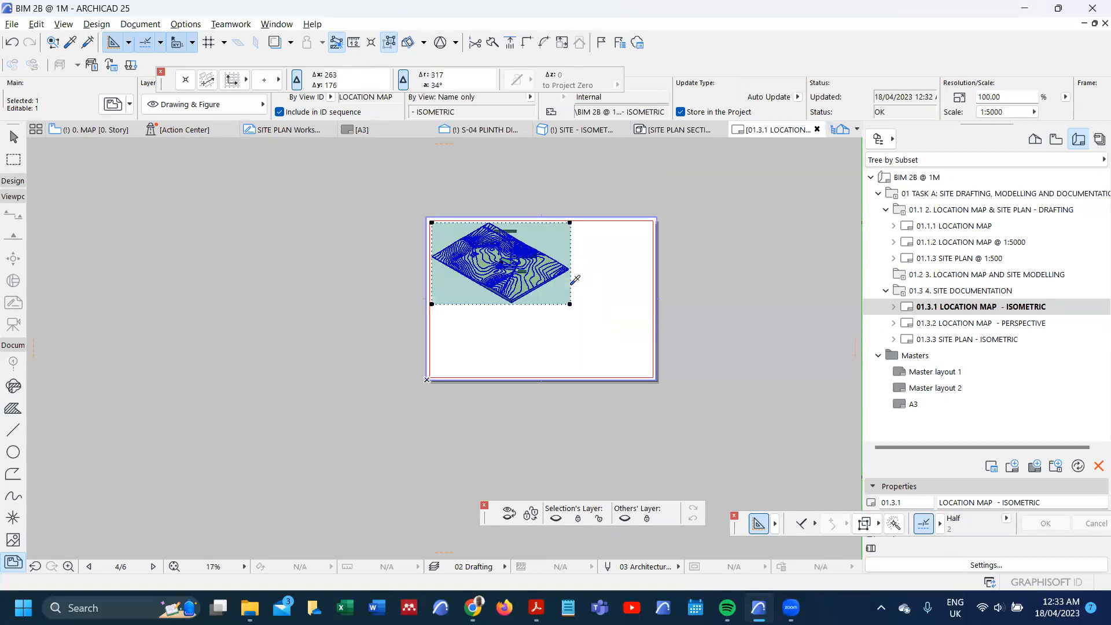
pyautogui.click(590, 284)
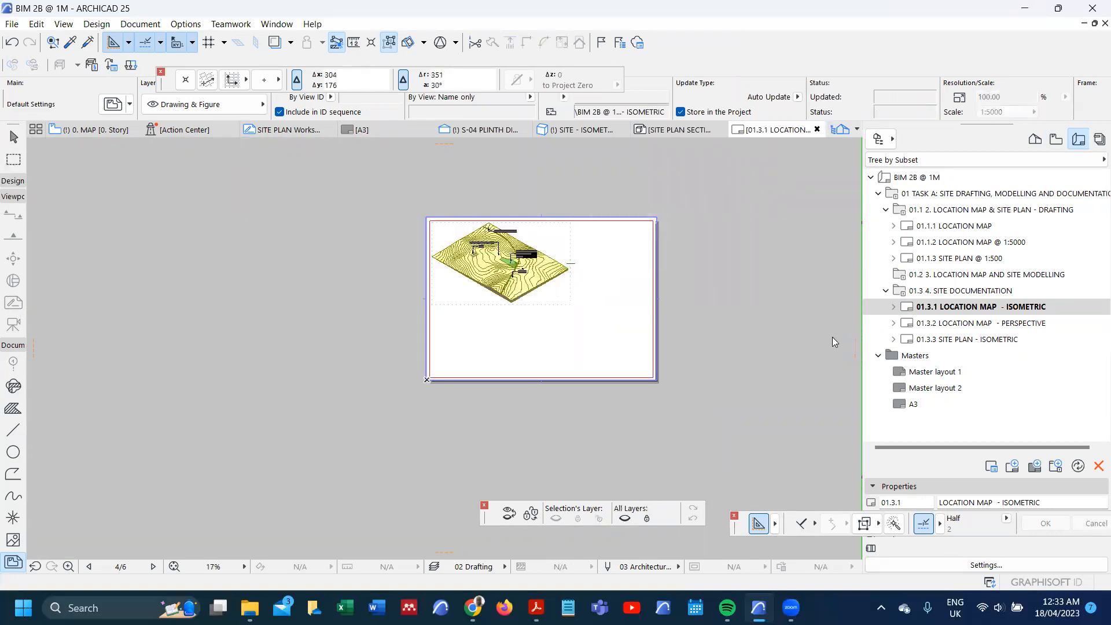
# Step: Place the internal view LOCATION MAP PERSPECTIVE as a new drawing beside the isometric on the 01.3.1 LOCATION MAP - ISOMETRIC layout
pyautogui.click(745, 259)
pyautogui.scroll(-5, 662, 224)
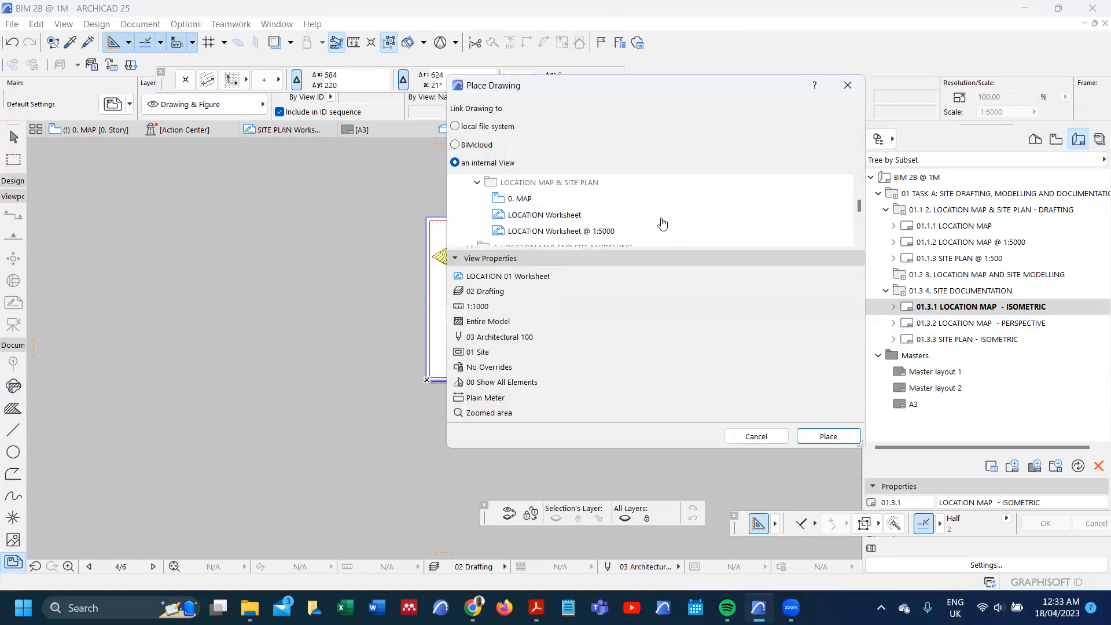
pyautogui.scroll(2, 663, 223)
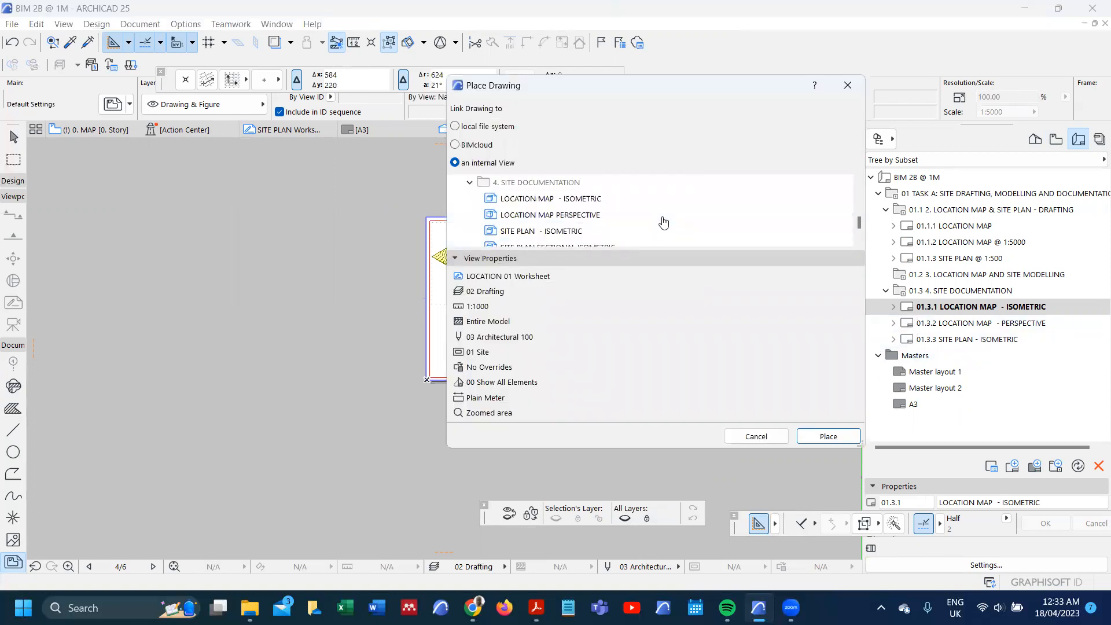
pyautogui.click(615, 221)
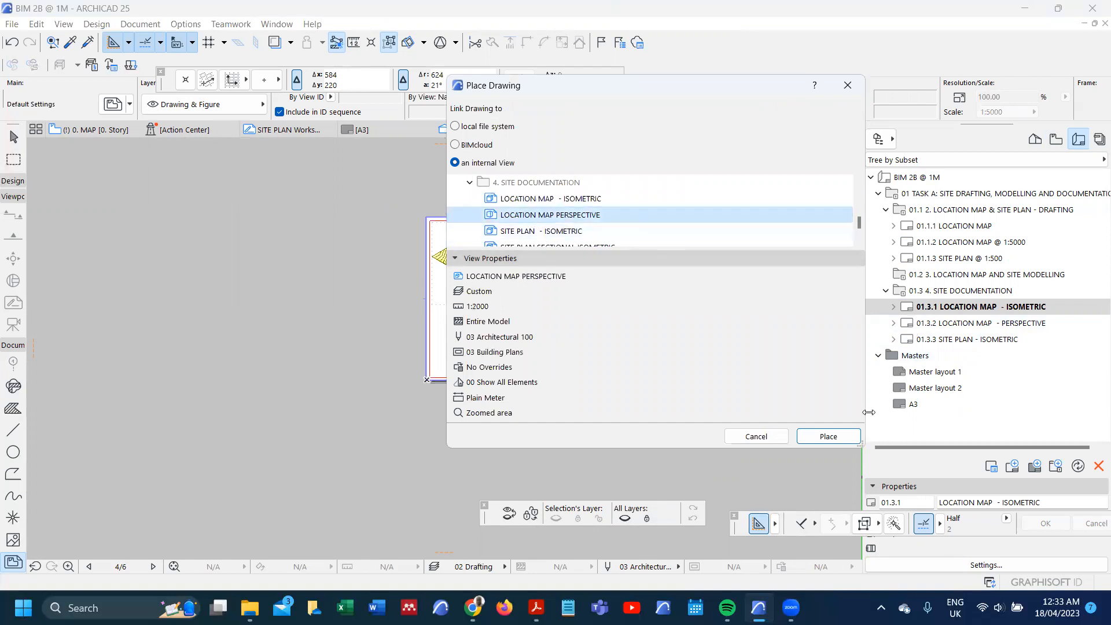
pyautogui.click(847, 438)
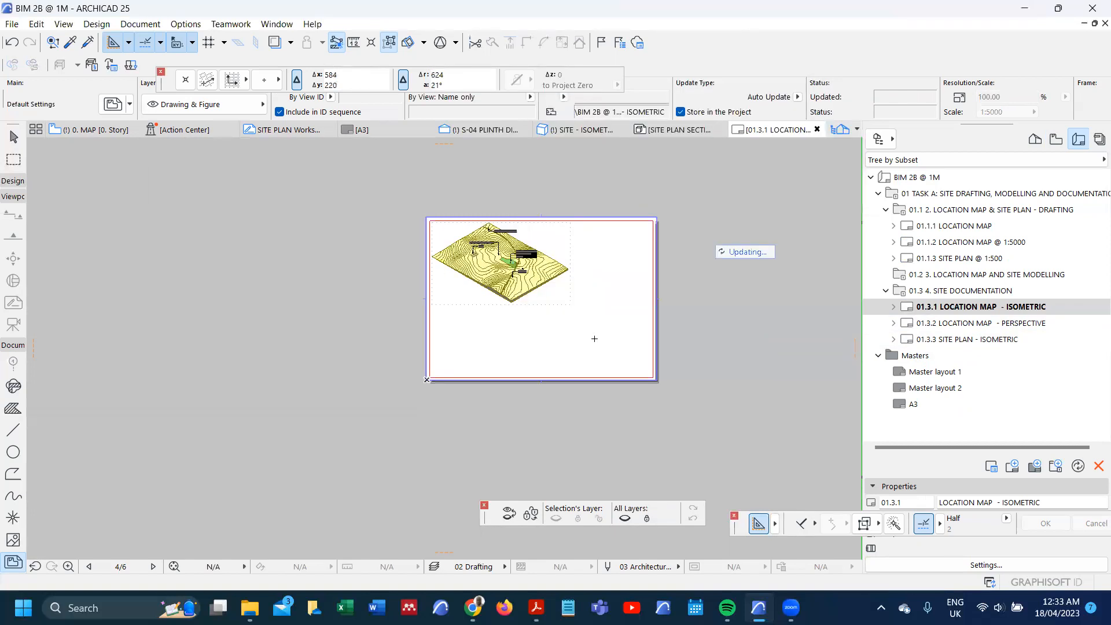
pyautogui.keyDown('shift'); pyautogui.click(642, 307); pyautogui.keyUp('shift')
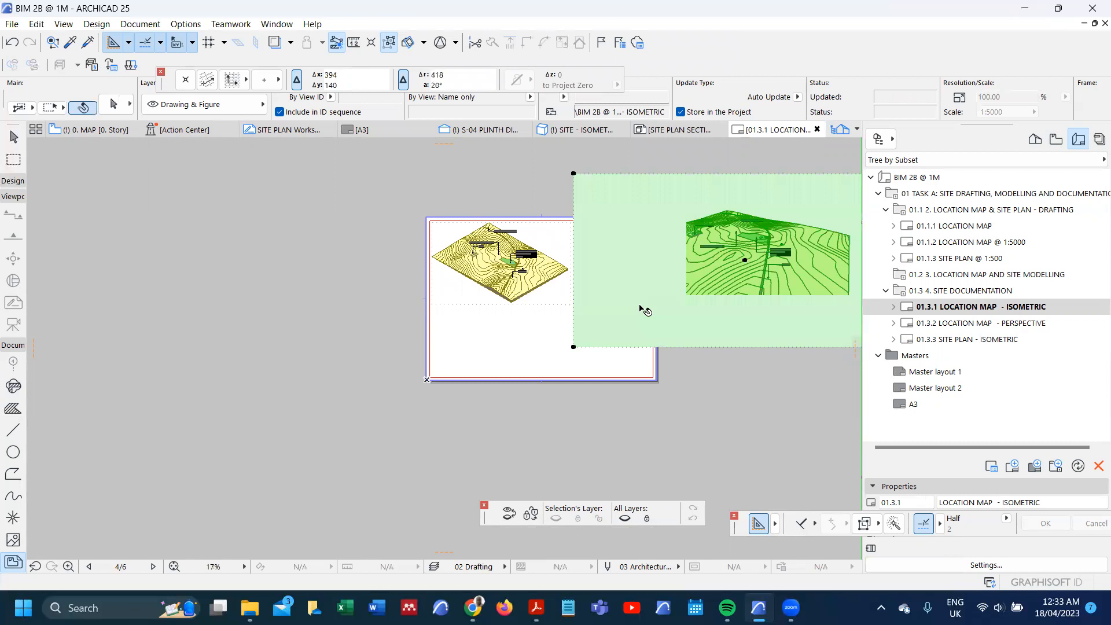
# Step: Crop the perspective drawing's frame from its lower-right corner to the terrain's right and bottom edges
pyautogui.scroll(-4, 601, 333)
pyautogui.scroll(3, 696, 328)
pyautogui.scroll(1, 695, 328)
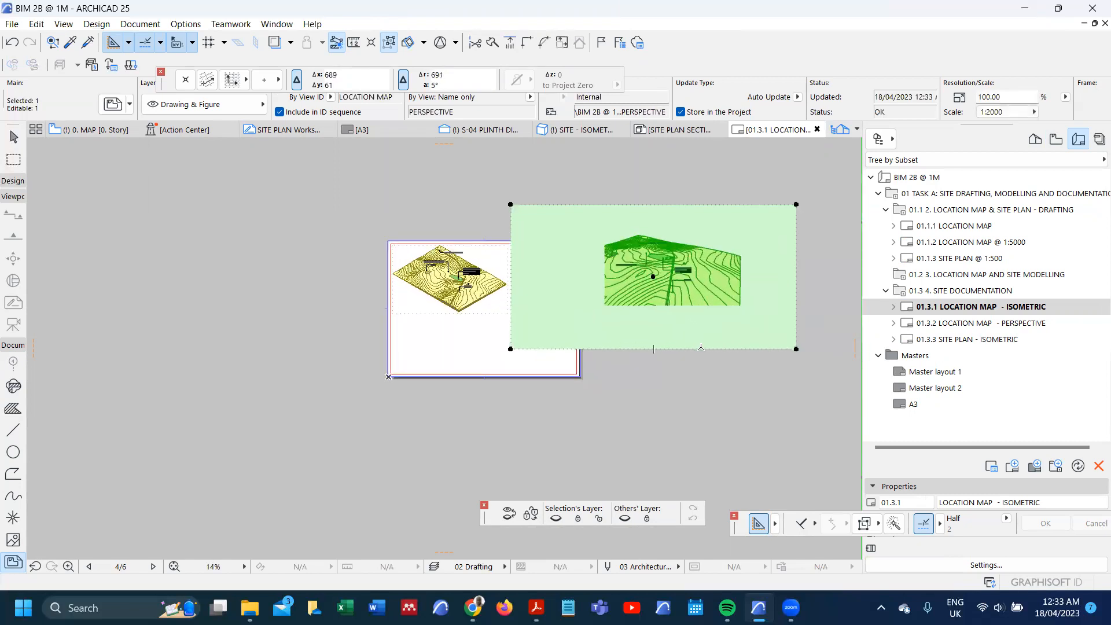
pyautogui.click(774, 318)
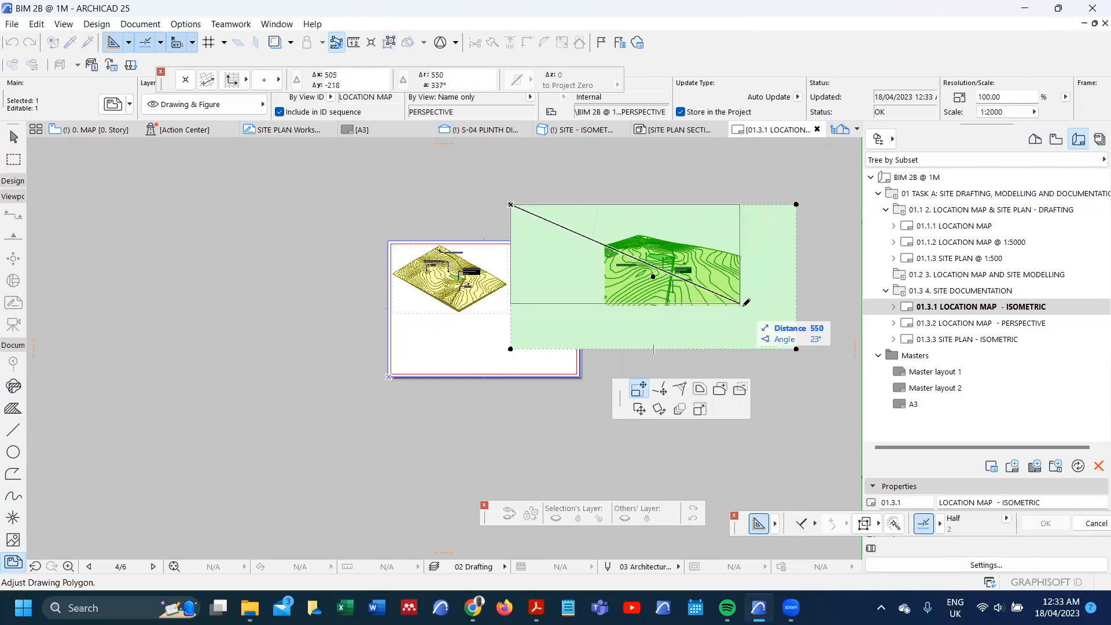
pyautogui.scroll(3, 745, 301)
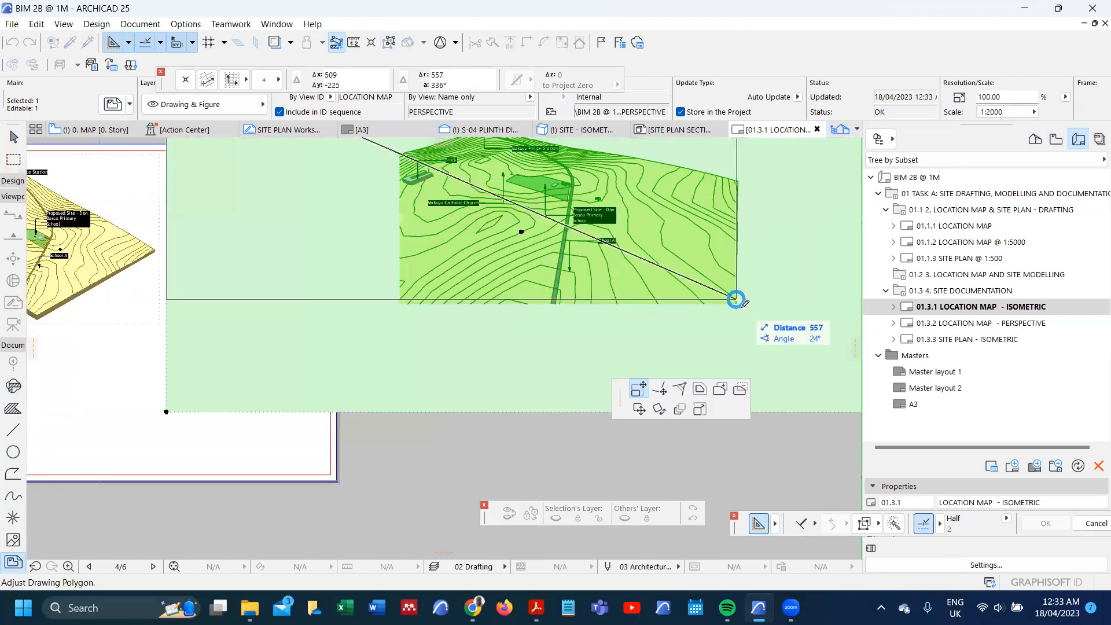
pyautogui.click(738, 305)
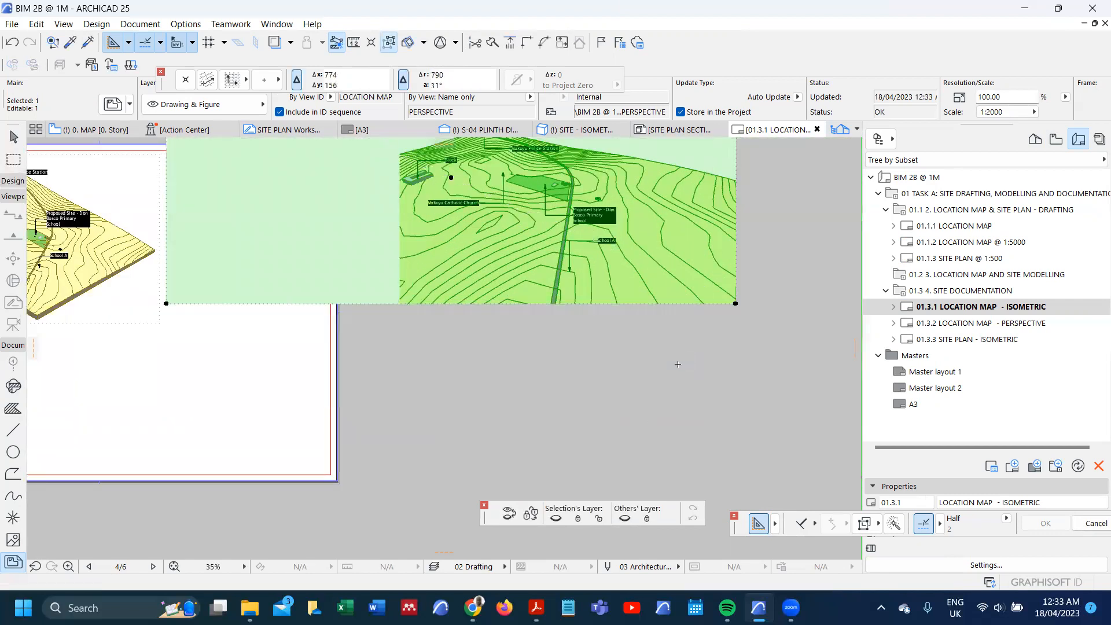
# Step: Crop the perspective drawing's top and left edges close to the terrain, leaving a frame of about 298 by 163 mm
pyautogui.scroll(-5, 678, 363)
pyautogui.scroll(1, 529, 259)
pyautogui.scroll(2, 529, 260)
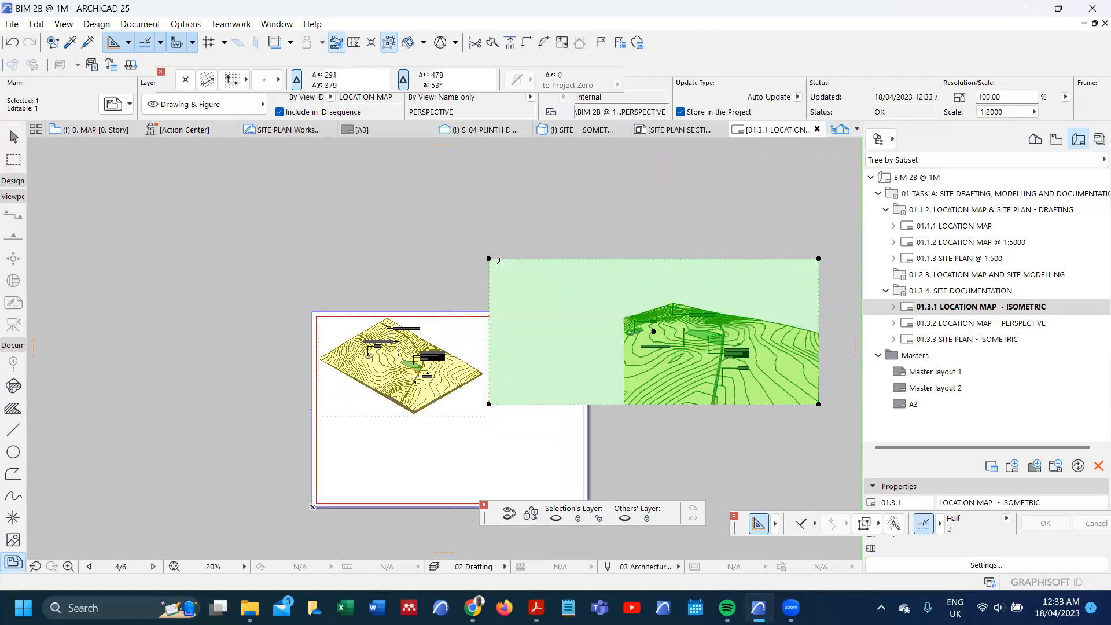
pyautogui.click(491, 258)
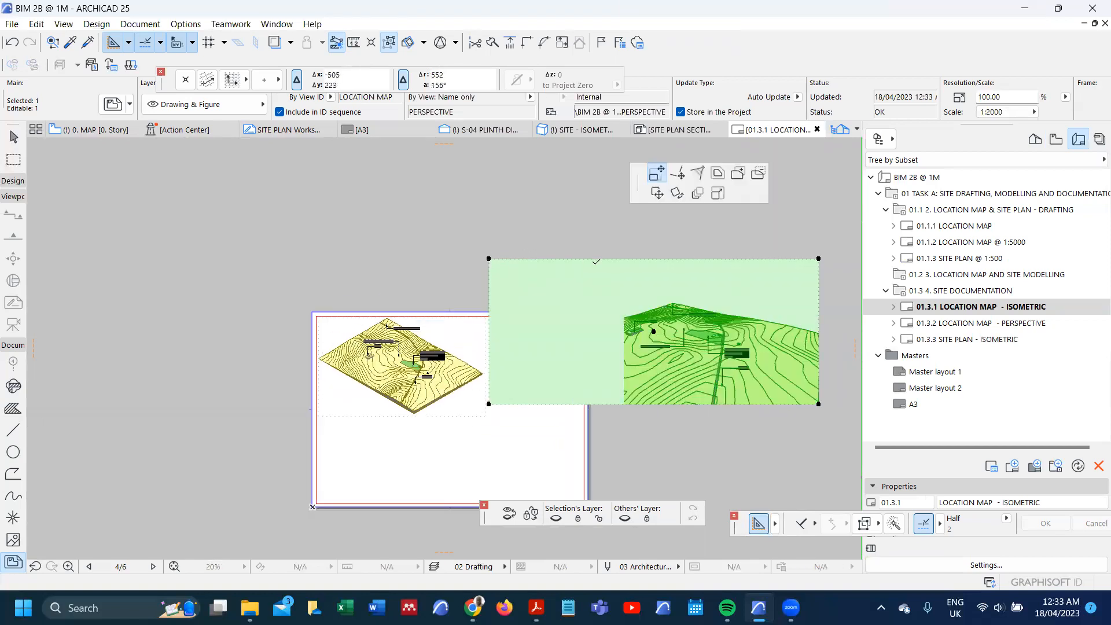
pyautogui.click(606, 297)
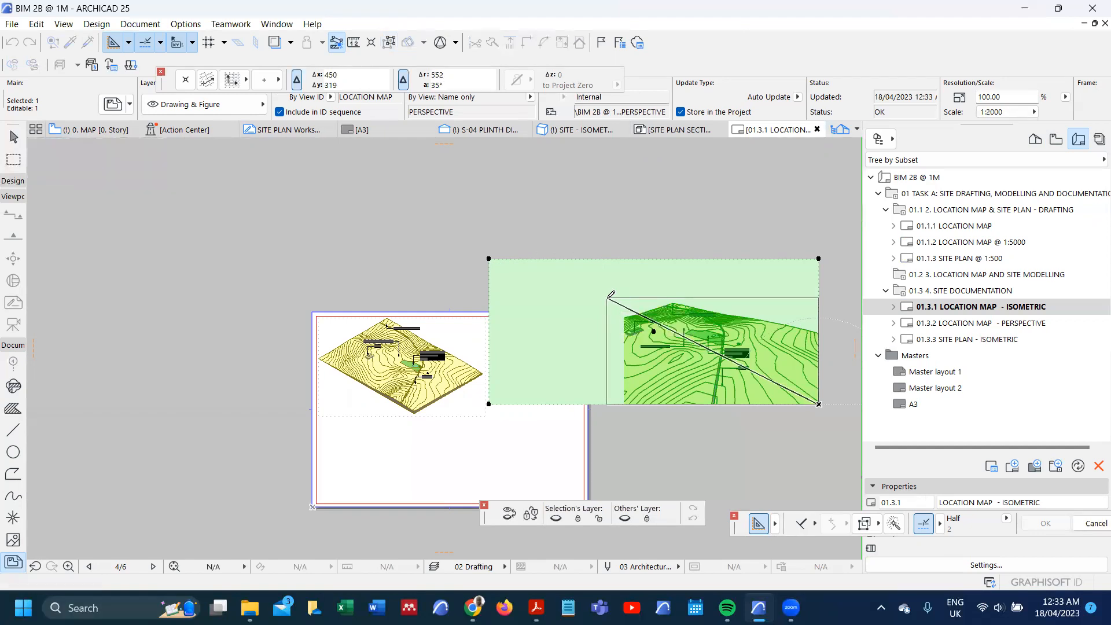
pyautogui.click(607, 349)
pyautogui.click(755, 403)
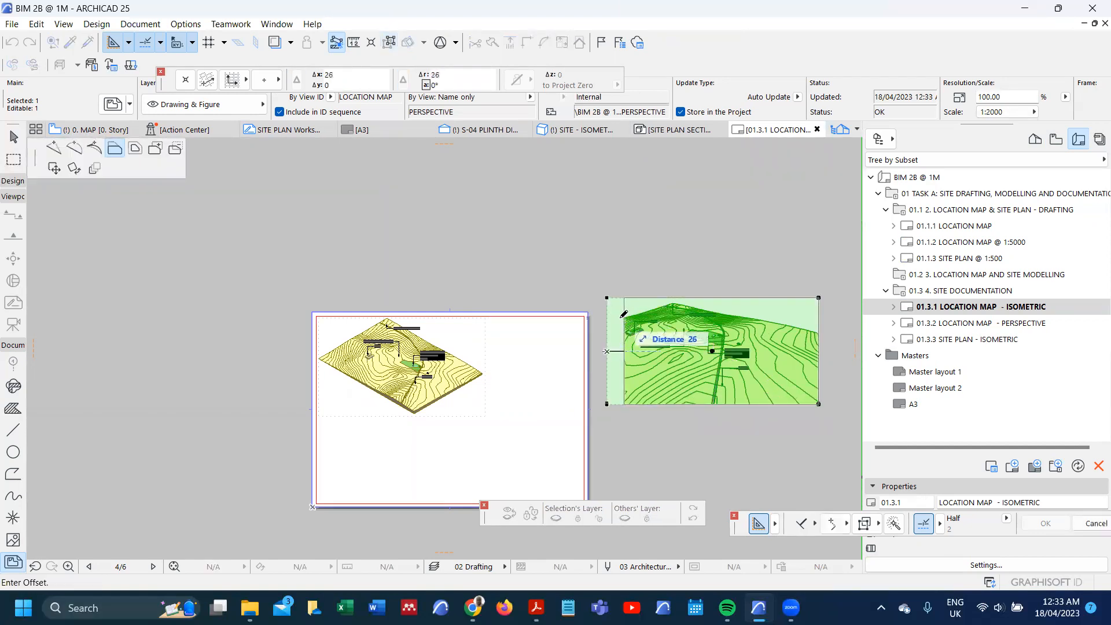
pyautogui.click(624, 316)
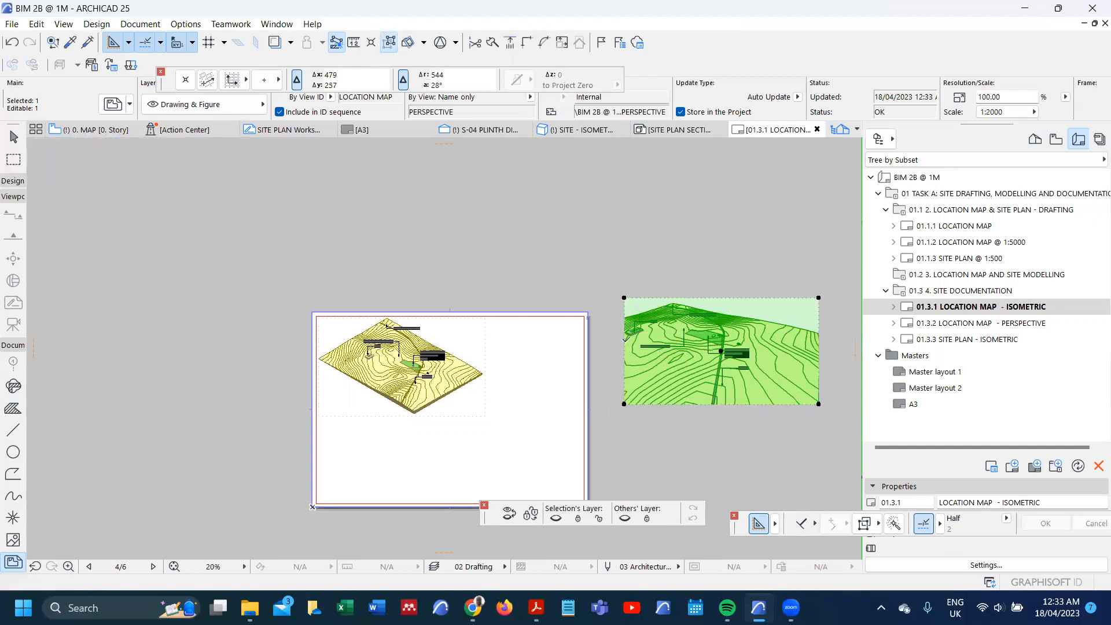
# Step: Enlarge the cropped perspective drawing to the layout's full 420 mm width, at 141.01% magnification, in its drawing settings
pyautogui.doubleClick(626, 343)
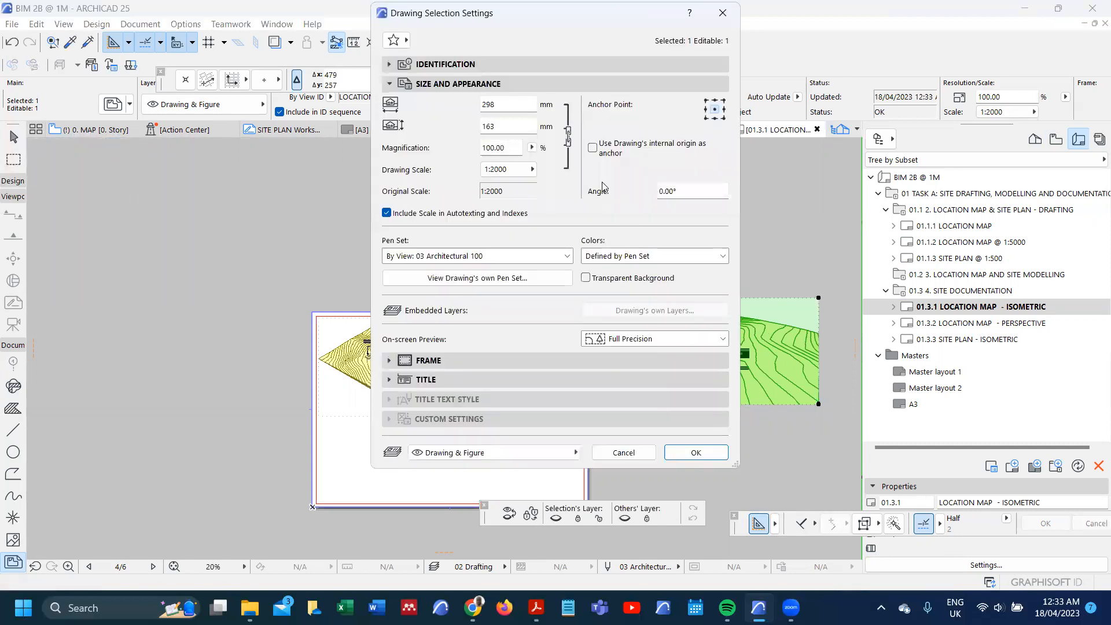
pyautogui.click(531, 148)
pyautogui.click(571, 152)
pyautogui.click(696, 453)
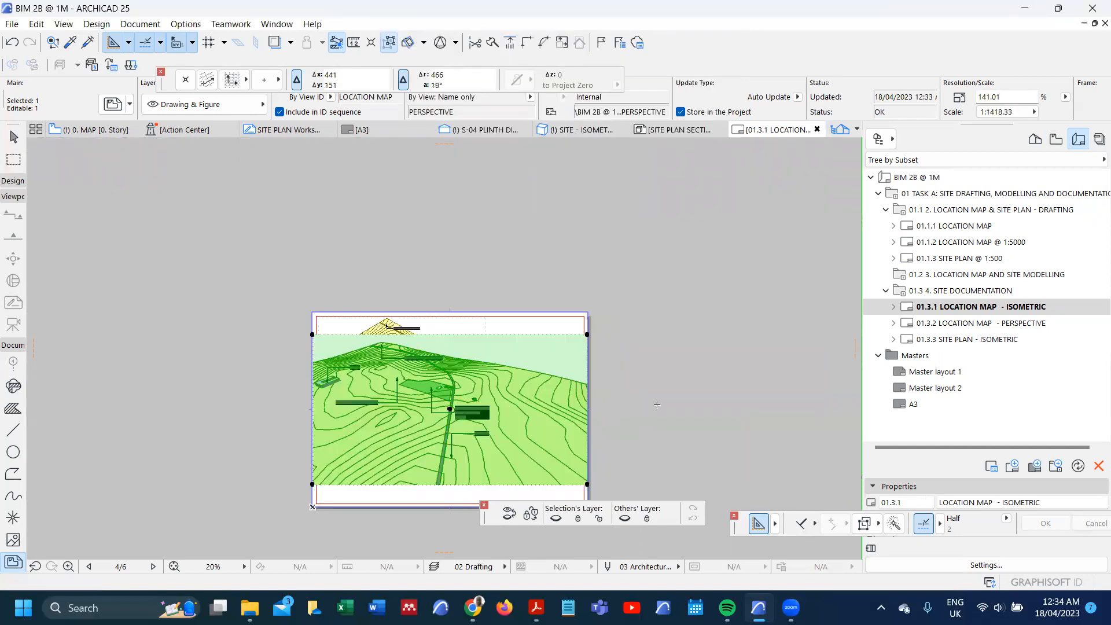
# Step: Set the perspective drawing's scale to 1:2000 in its drawing settings
pyautogui.hotkey('ctrl', 't')
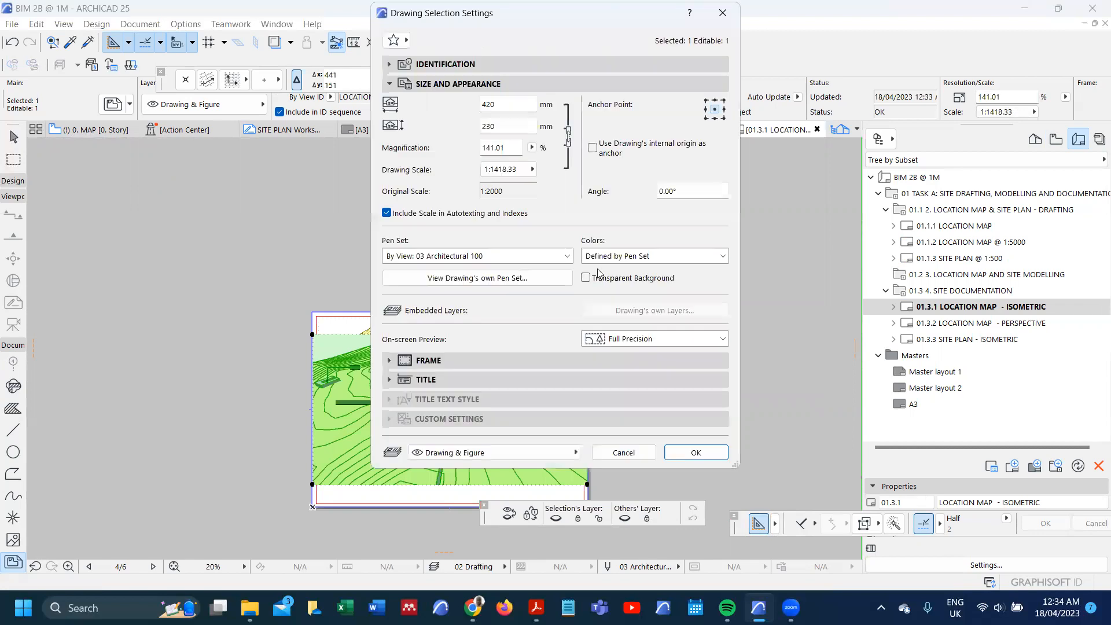
pyautogui.click(532, 168)
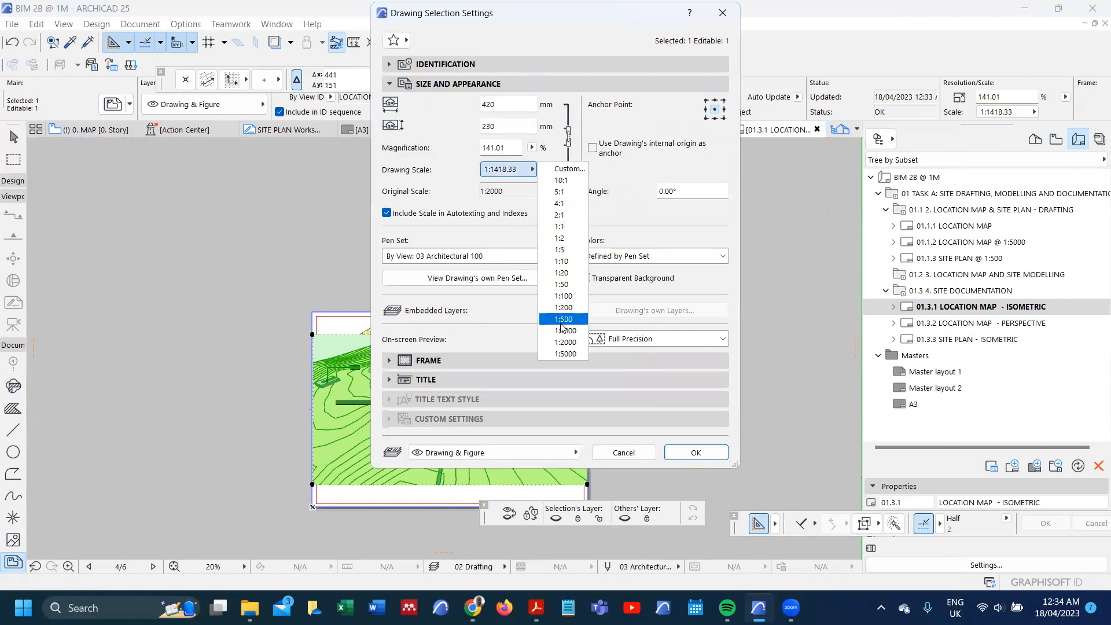
pyautogui.click(565, 342)
pyautogui.click(696, 452)
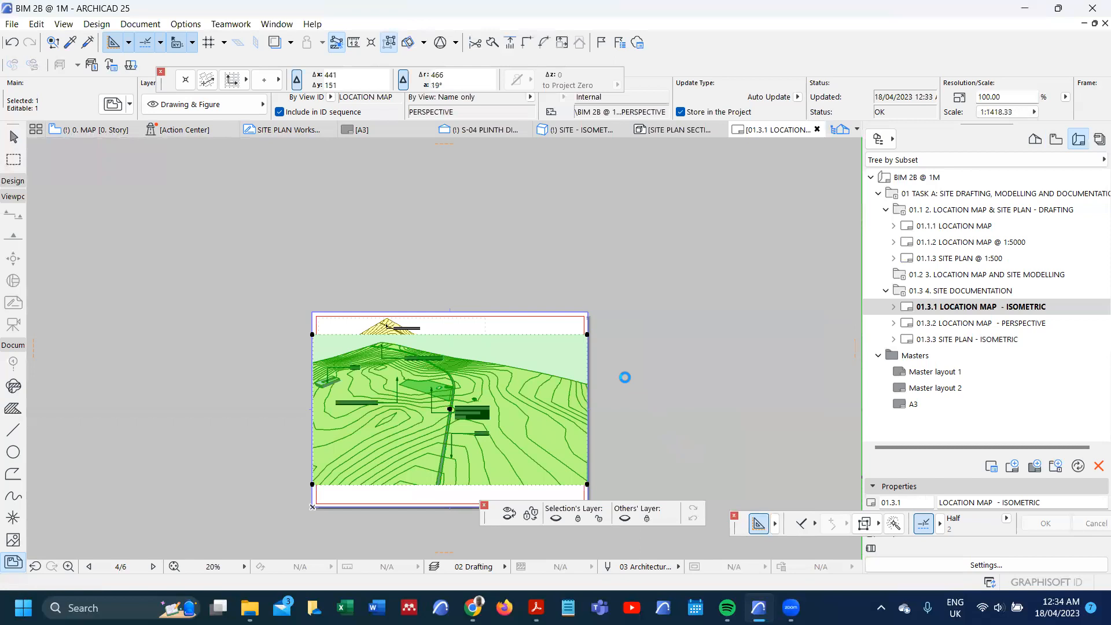
# Step: Move the perspective drawing by its lower-right corner about 80 mm, to just inside the layout margin's lower-right corner
pyautogui.scroll(-4, 602, 301)
pyautogui.scroll(3, 548, 361)
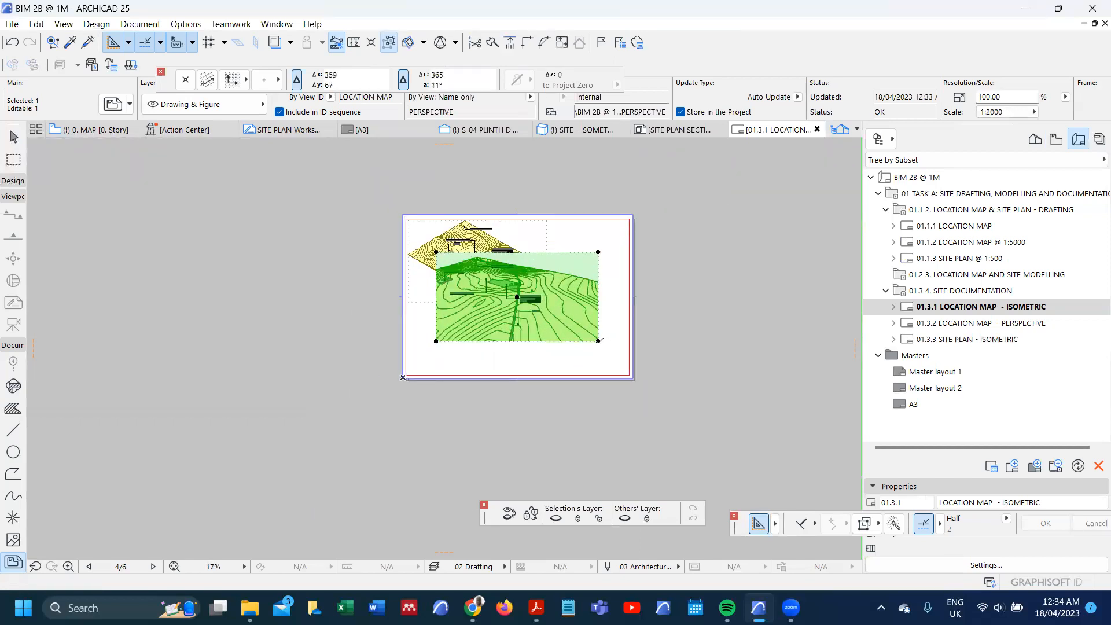
pyautogui.scroll(1, 617, 364)
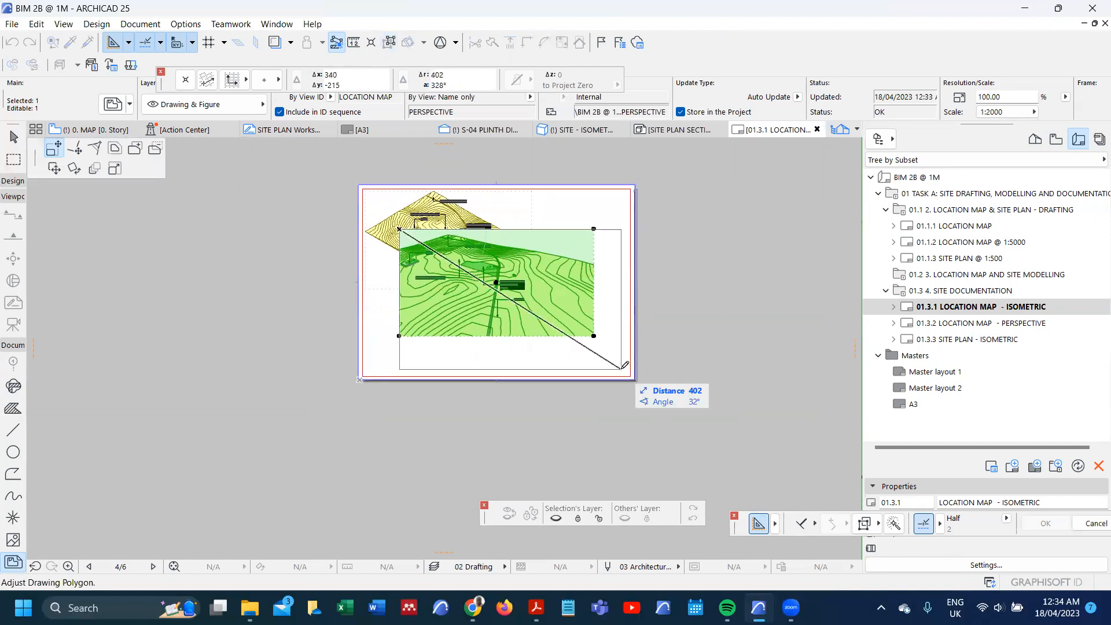
pyautogui.hotkey('ctrl', 'd')
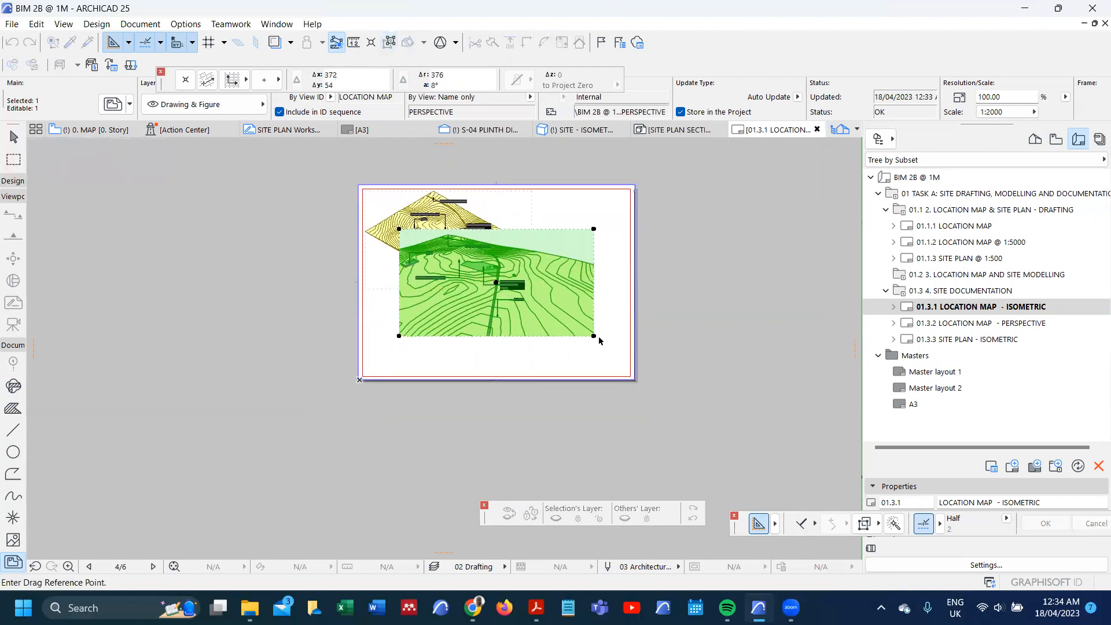
pyautogui.click(593, 336)
pyautogui.scroll(4, 634, 370)
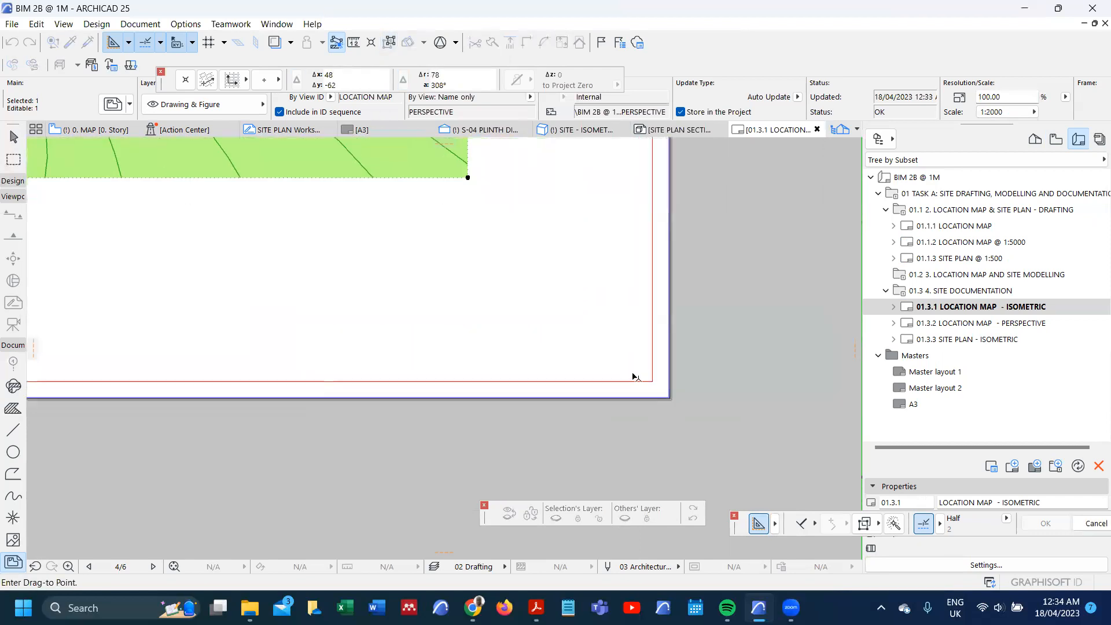
pyautogui.click(641, 371)
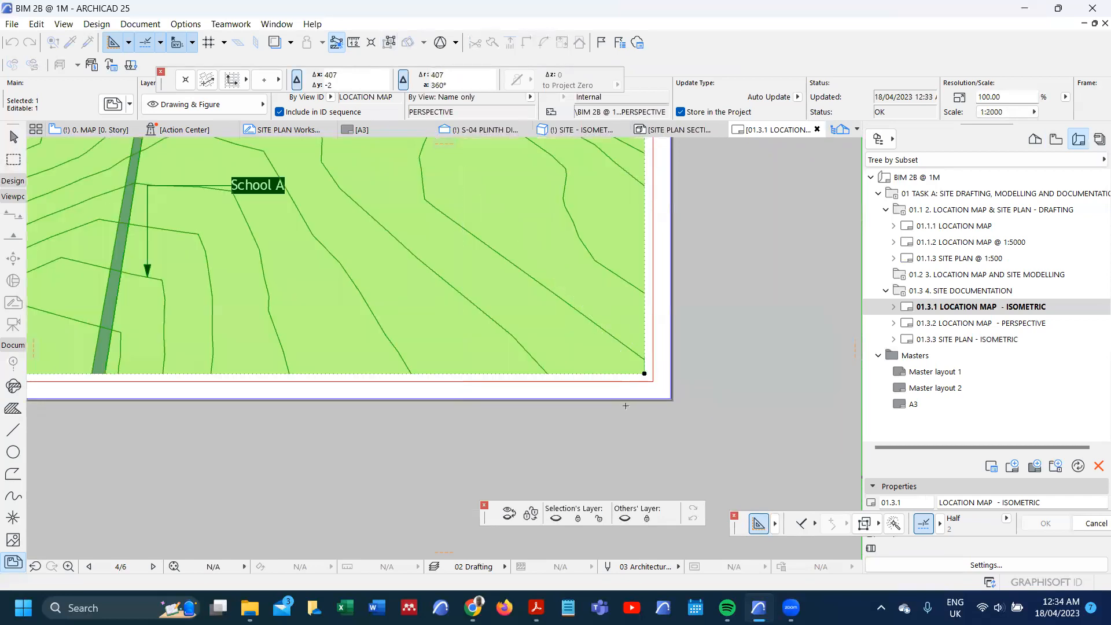
pyautogui.scroll(-3, 640, 379)
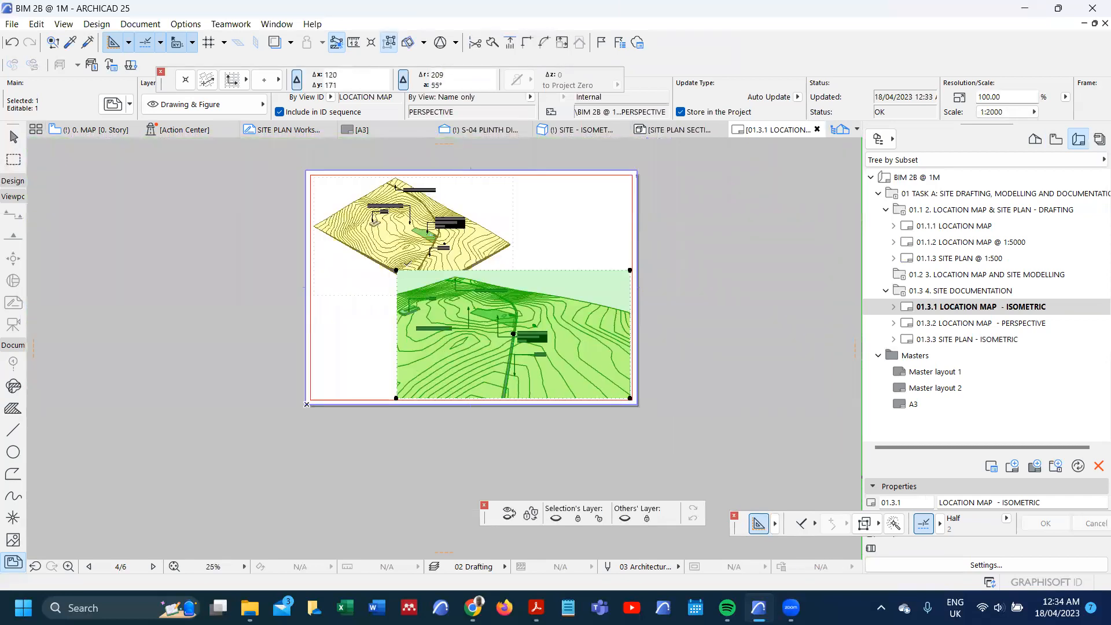
# Step: Trim about 5 mm off the perspective drawing's top edge and crop its bottom edge to just below the School A leader's arrowhead
pyautogui.scroll(3, 451, 268)
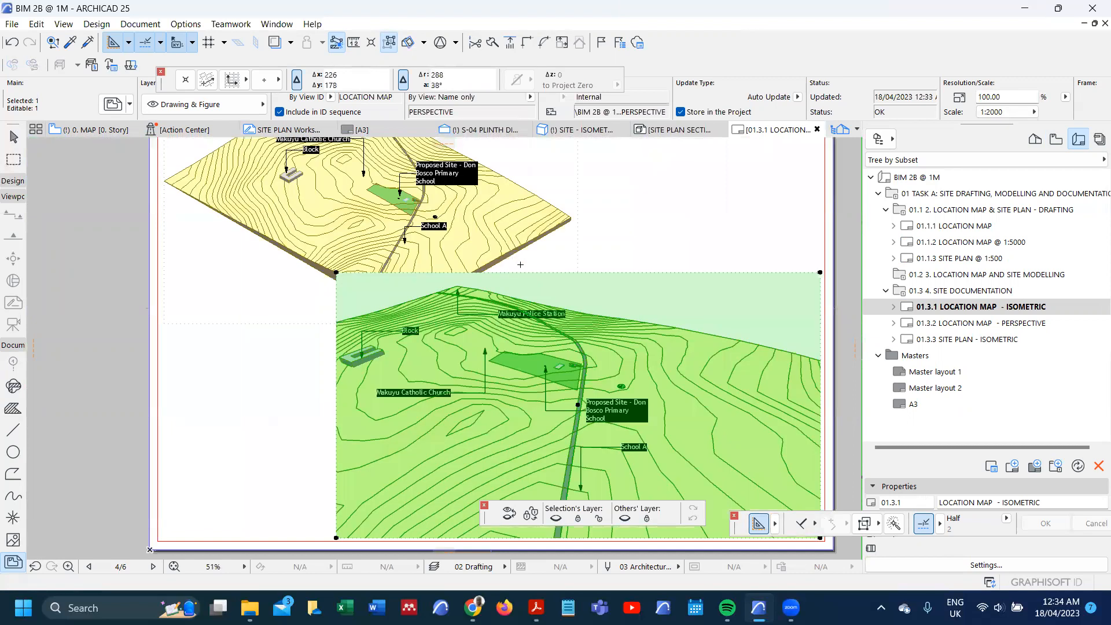
pyautogui.click(523, 272)
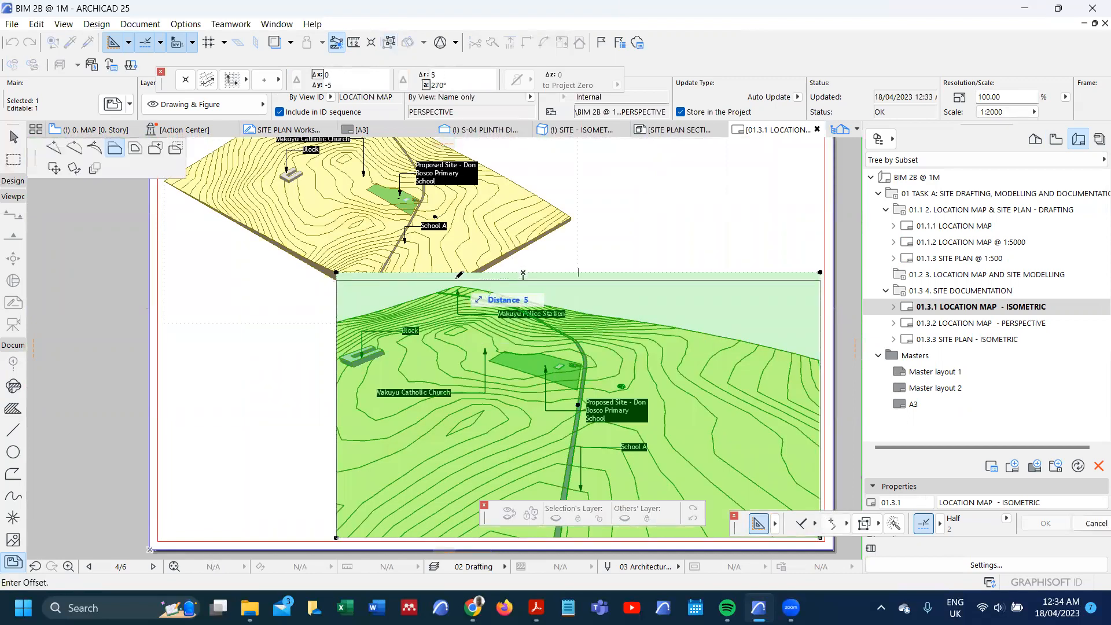
pyautogui.click(459, 281)
pyautogui.scroll(-4, 464, 343)
pyautogui.scroll(4, 493, 427)
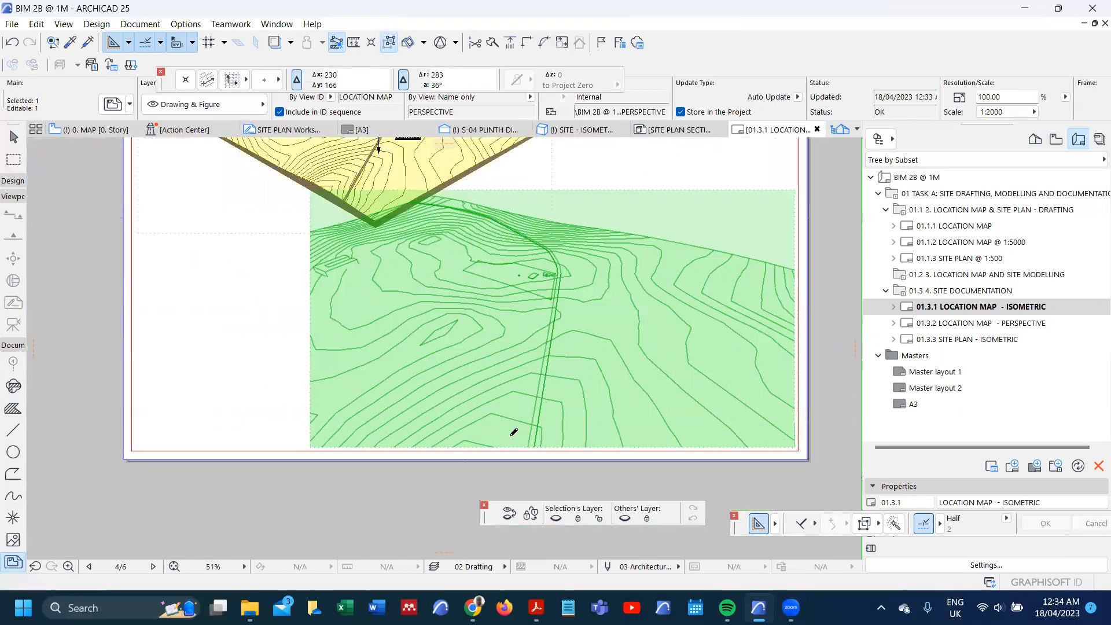
pyautogui.scroll(2, 519, 444)
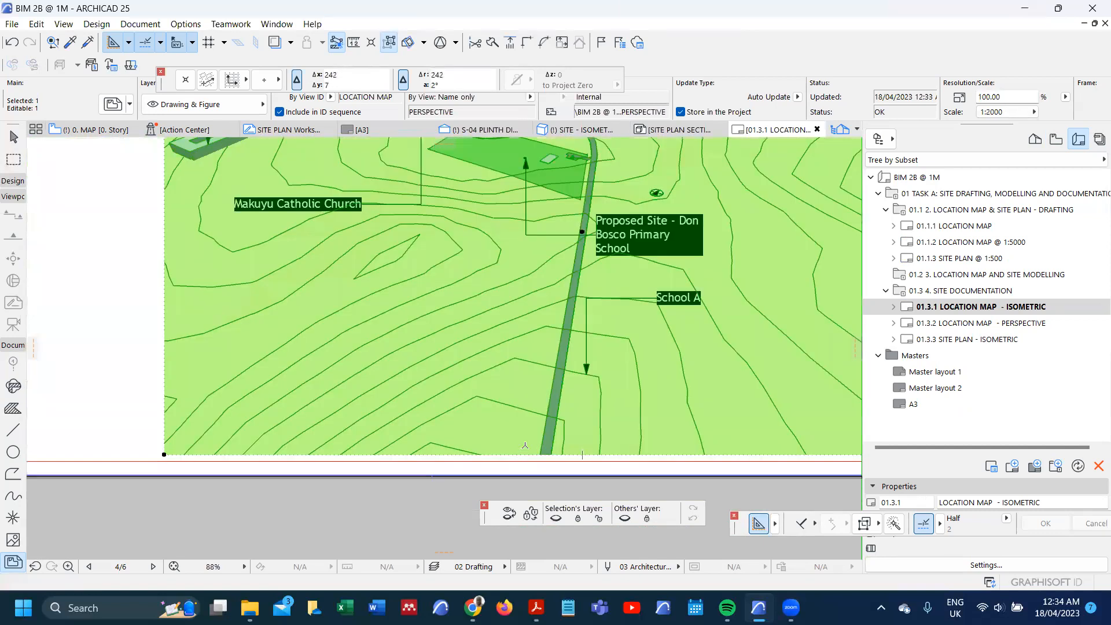
pyautogui.click(526, 454)
pyautogui.click(540, 392)
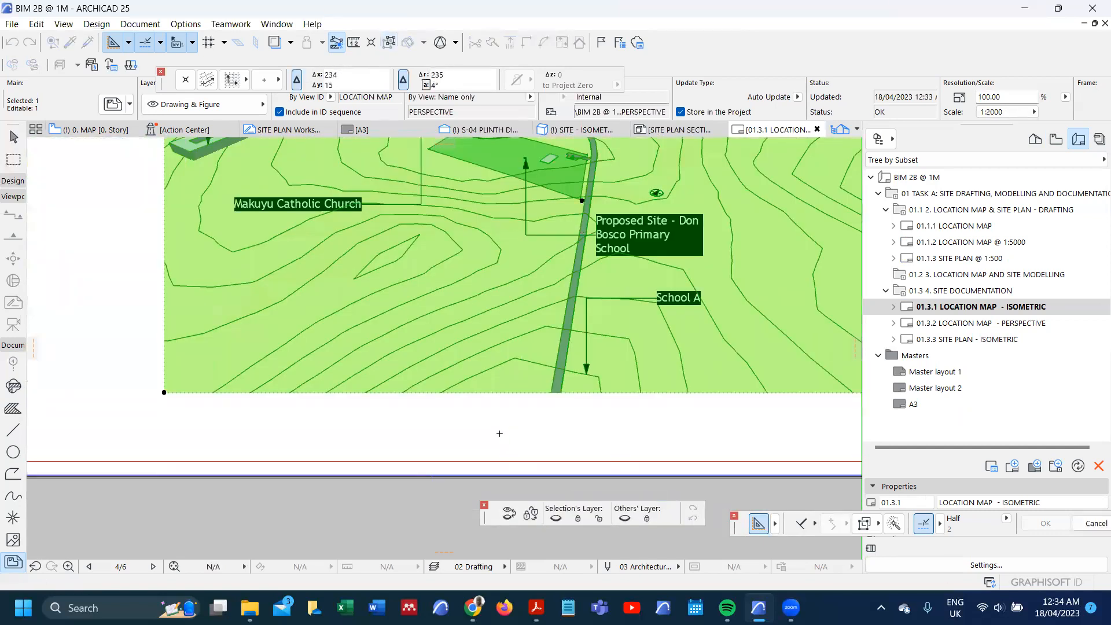
# Step: Move the cropped perspective drawing about 17 mm straight down, to just above the layout's bottom margin
pyautogui.scroll(-4, 499, 433)
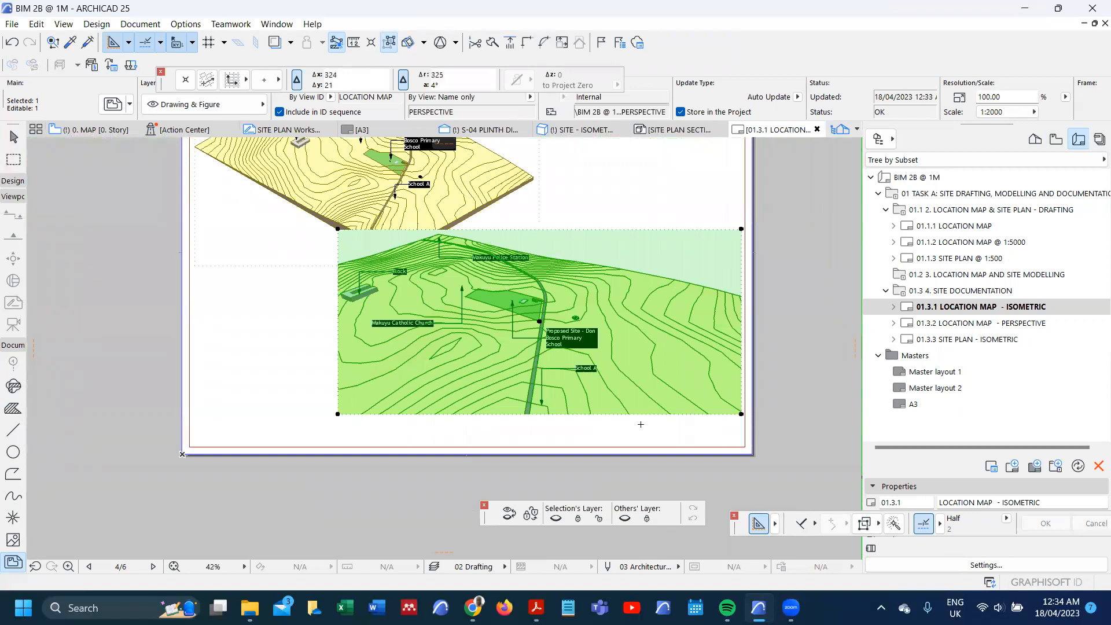
pyautogui.hotkey('ctrl', 'd')
pyautogui.click(741, 414)
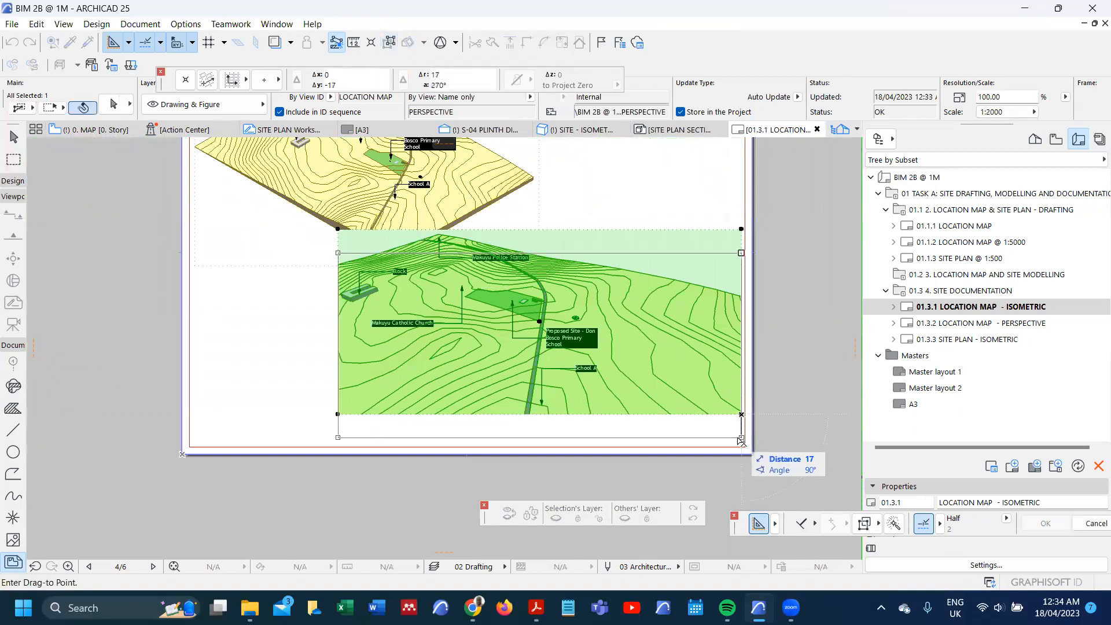
pyautogui.click(741, 438)
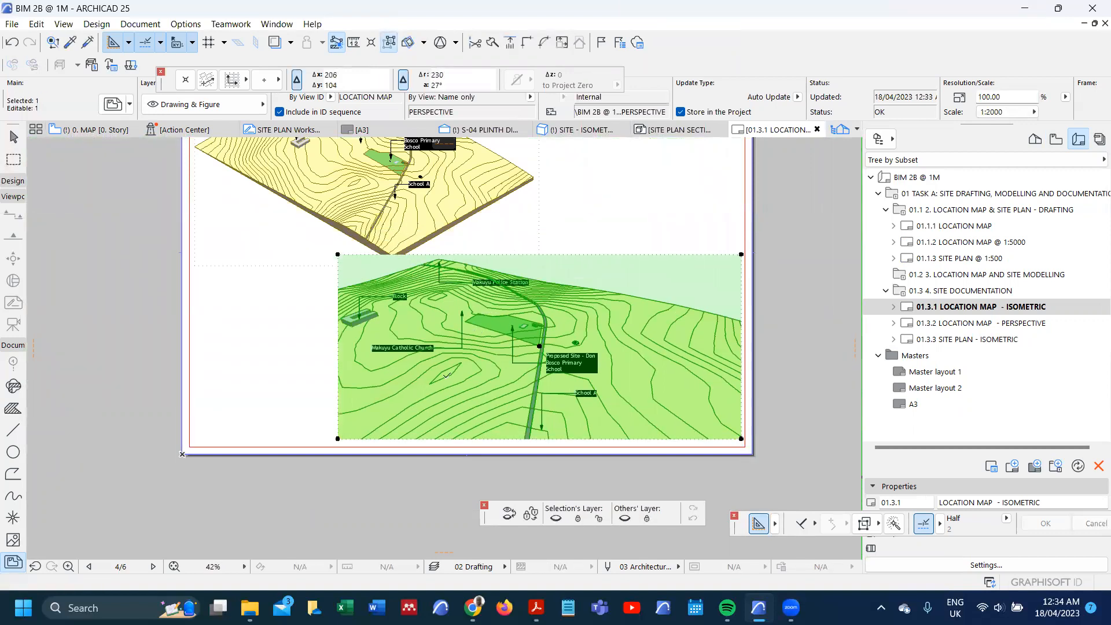
pyautogui.scroll(-2, 445, 375)
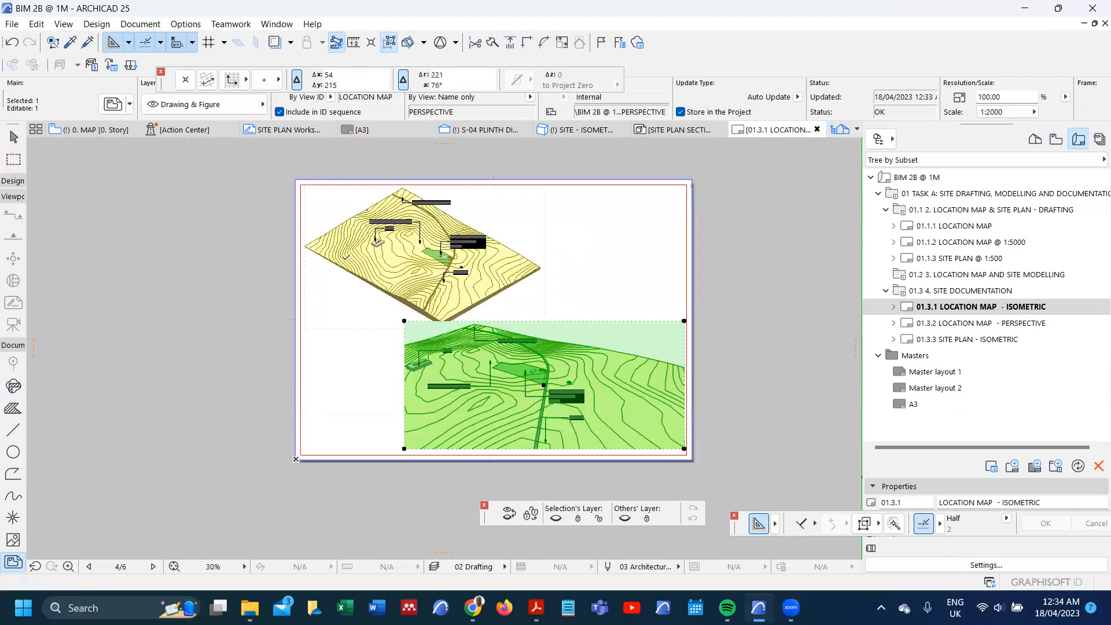
pyautogui.scroll(1, 348, 239)
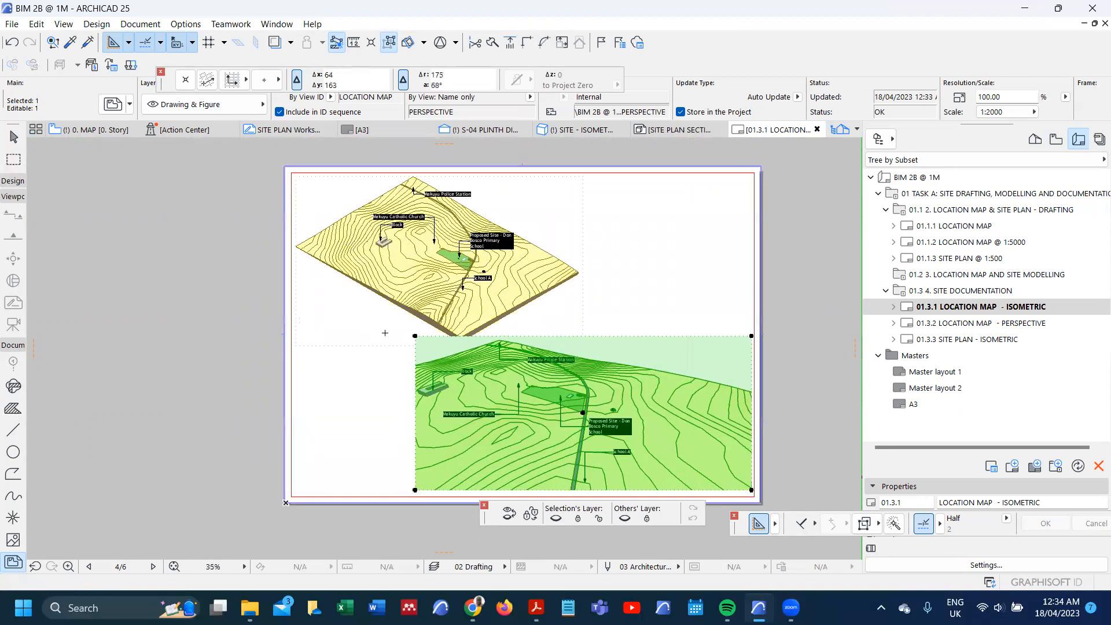
# Step: Trim about 4 mm off the perspective drawing's top edge and about 5 mm off its bottom edge
pyautogui.scroll(8, 422, 339)
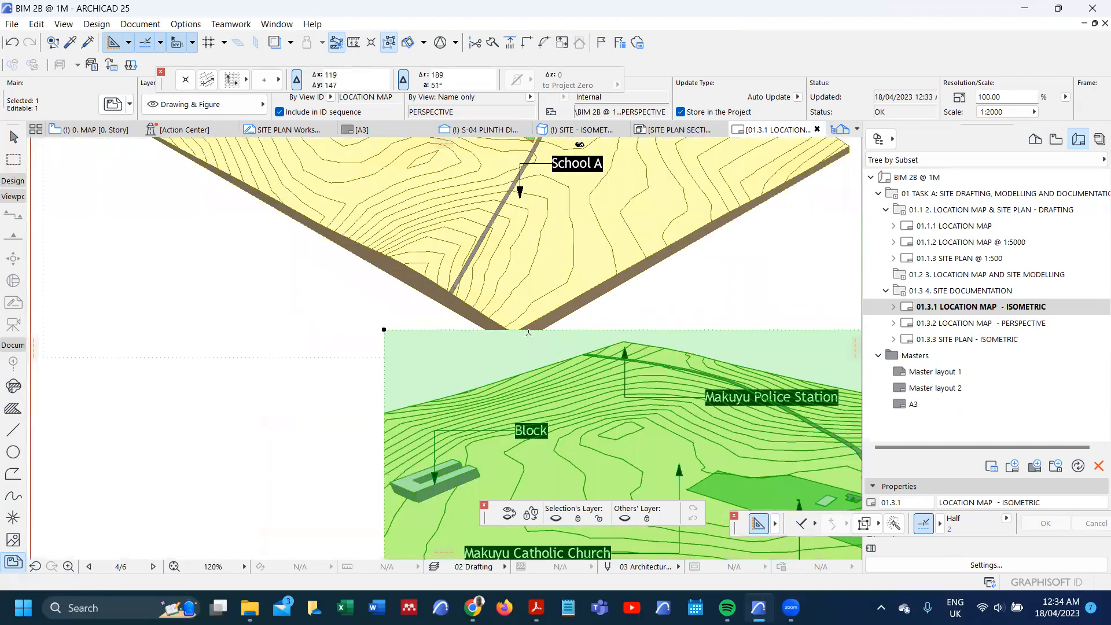
pyautogui.scroll(2, 563, 328)
pyautogui.click(566, 326)
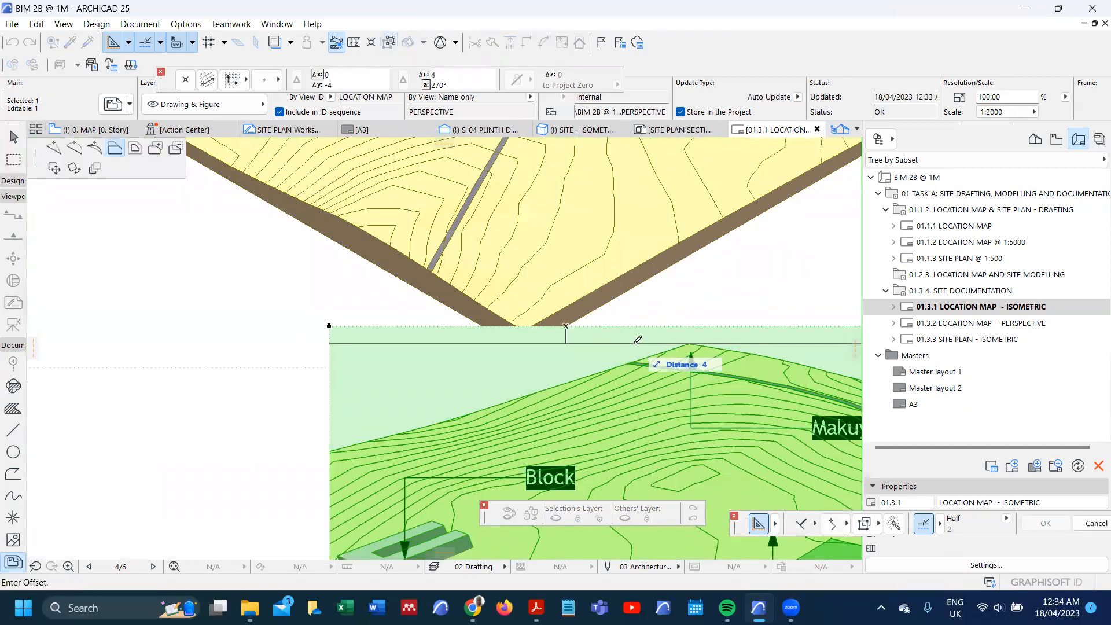
pyautogui.click(637, 340)
pyautogui.scroll(-6, 612, 295)
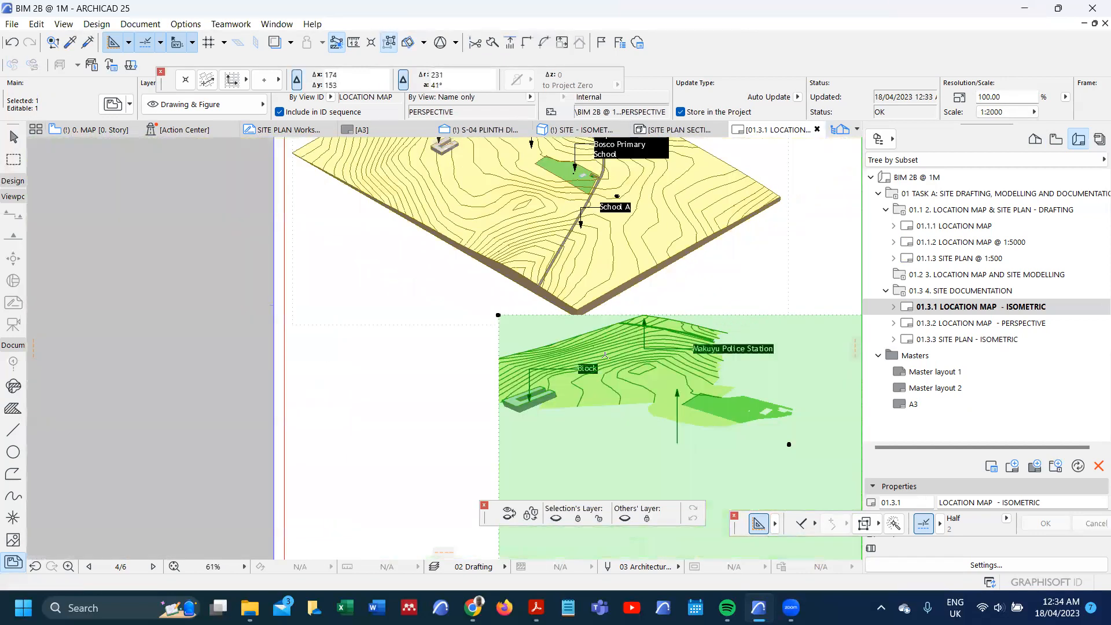
pyautogui.scroll(-4, 604, 355)
pyautogui.scroll(7, 707, 439)
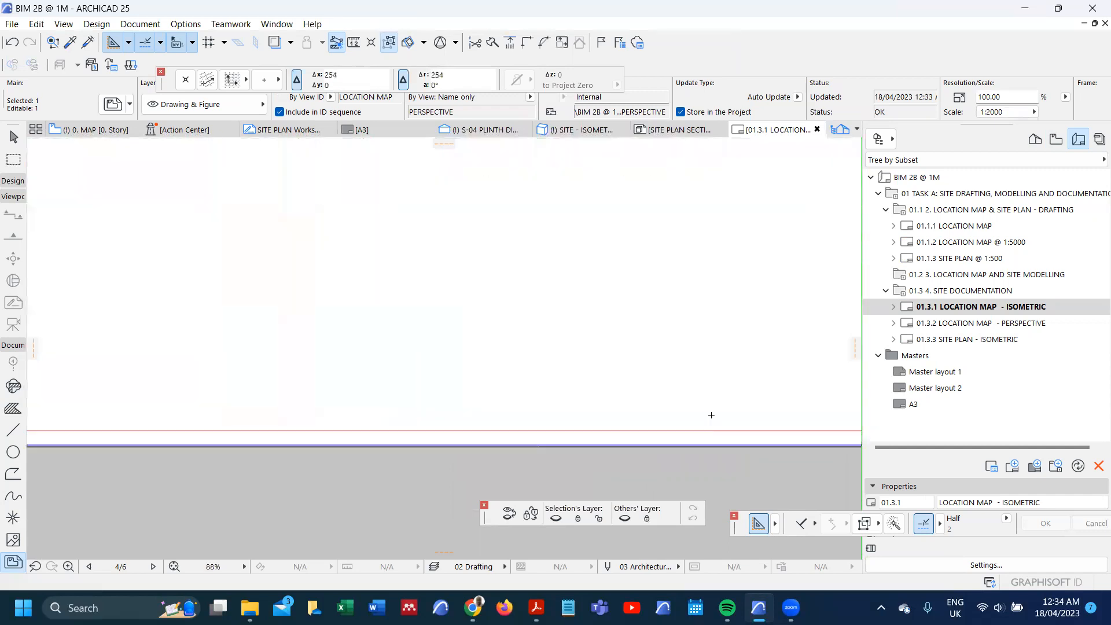
pyautogui.click(713, 412)
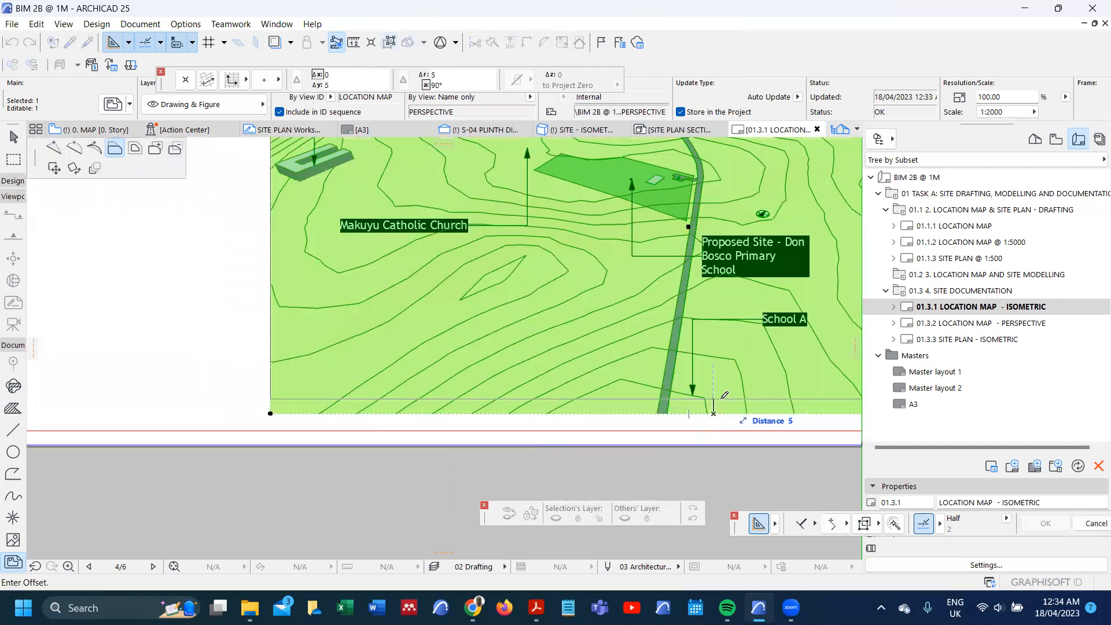
pyautogui.scroll(-5, 582, 394)
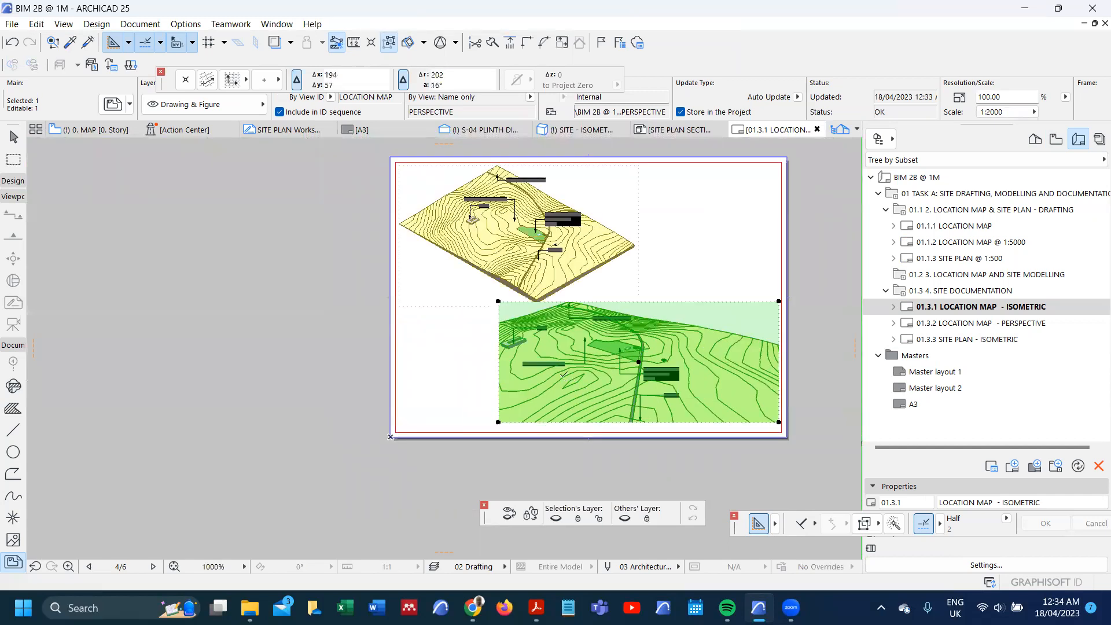
# Step: Move the perspective drawing about 10 mm down to the layout's bottom margin, and about 106 mm left to align with the isometric's left edge
pyautogui.hotkey('ctrl', 'd')
pyautogui.click(497, 422)
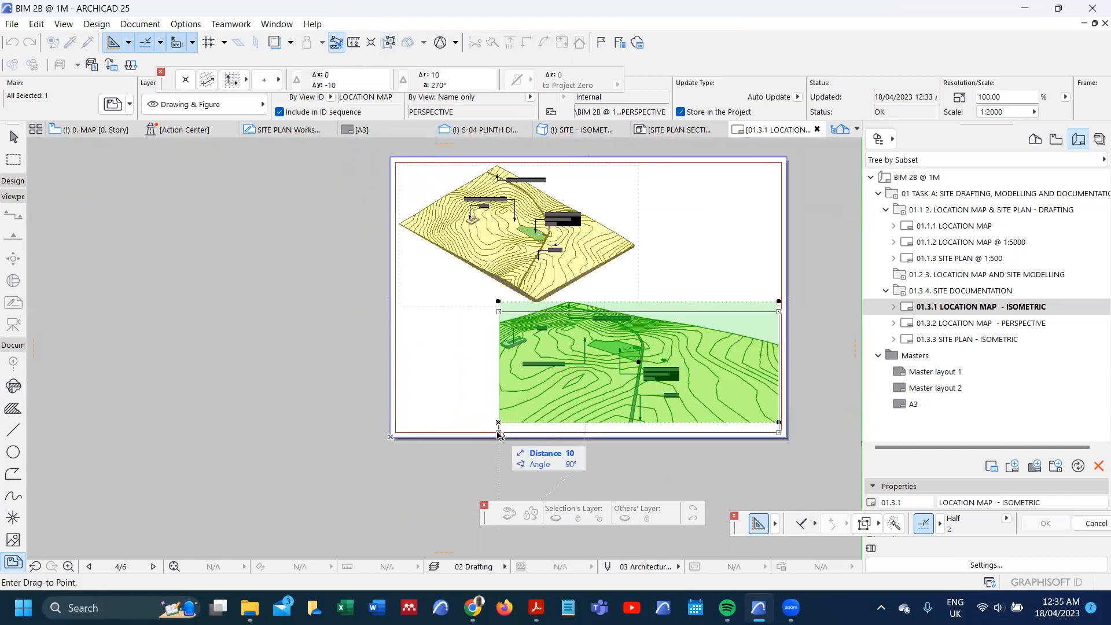
pyautogui.click(502, 406)
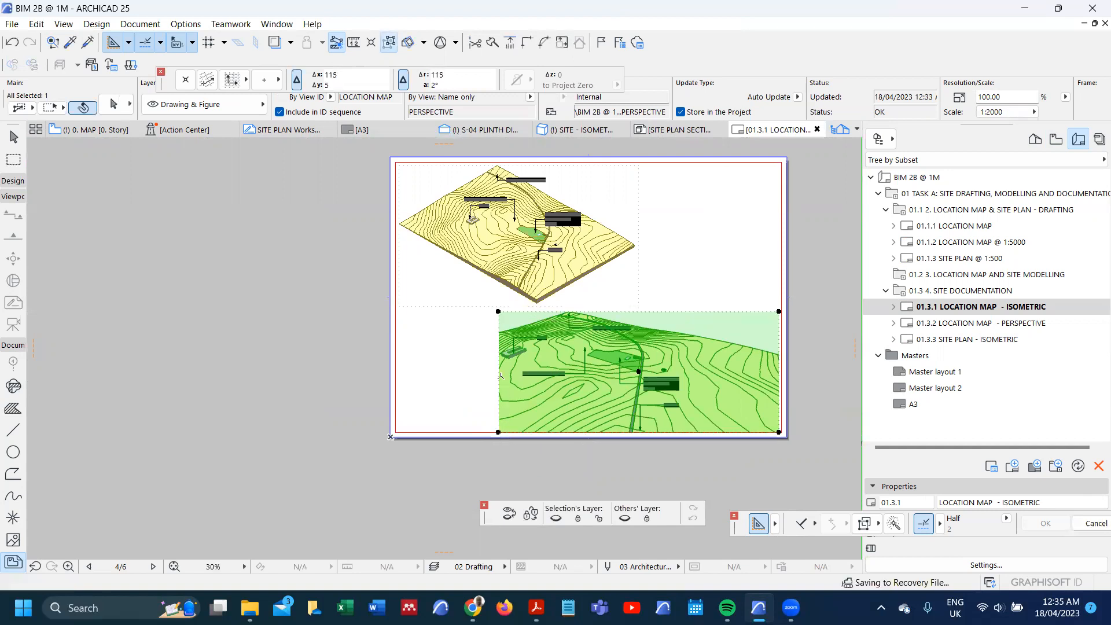
pyautogui.hotkey('ctrl', 'd')
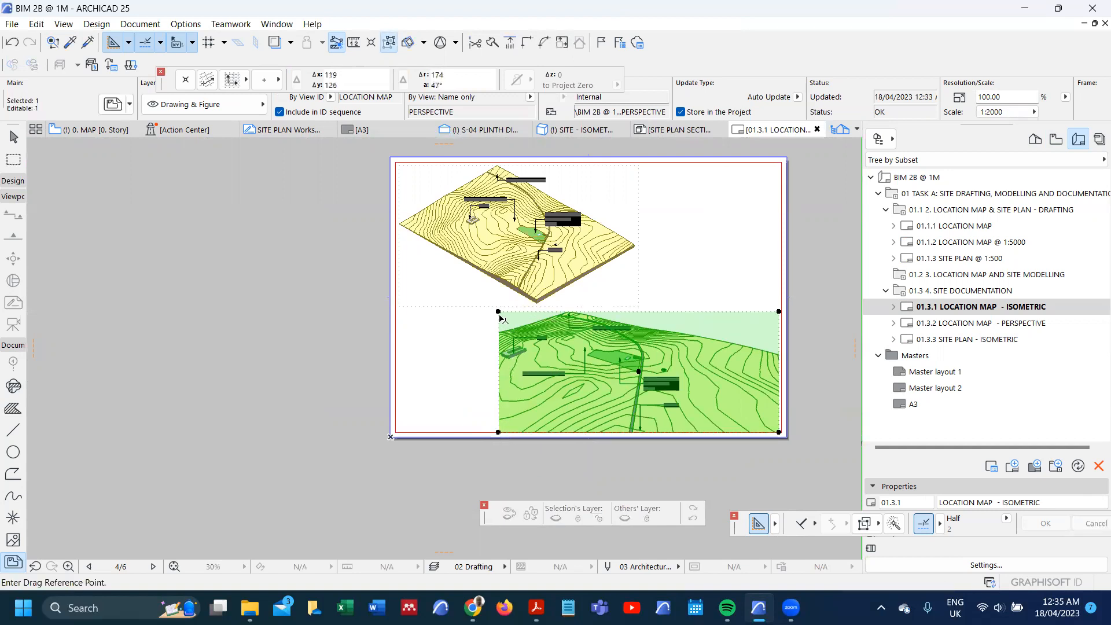
pyautogui.click(499, 311)
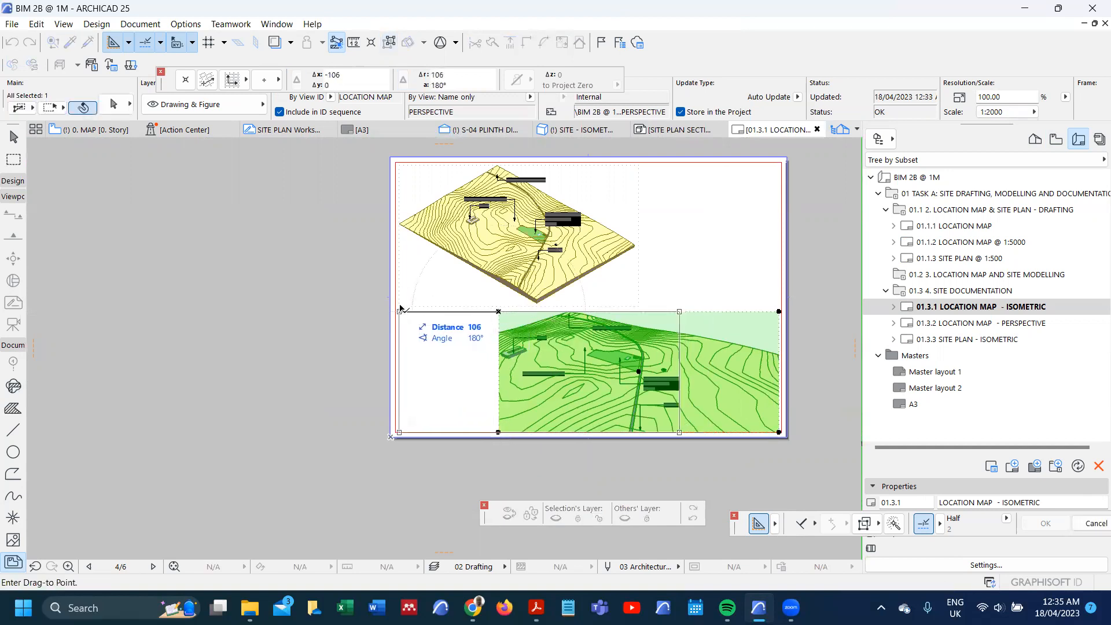
pyautogui.click(438, 319)
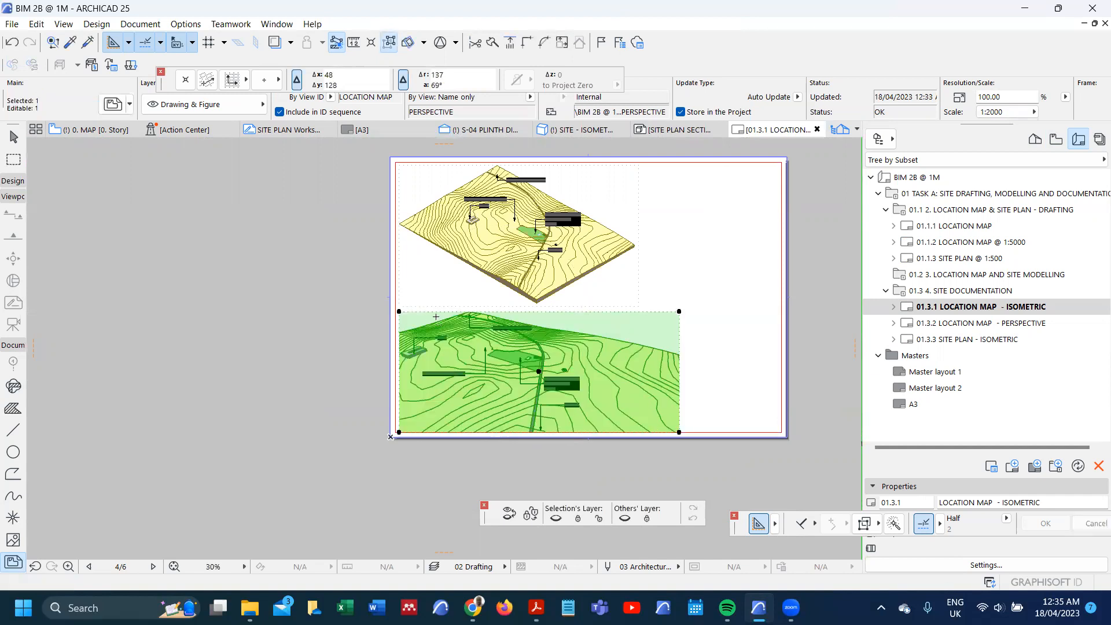
# Step: Assign the Linear Drawing Title 25 to both the isometric and perspective drawings
pyautogui.keyDown('shift'); pyautogui.click(628, 223); pyautogui.keyUp('shift')
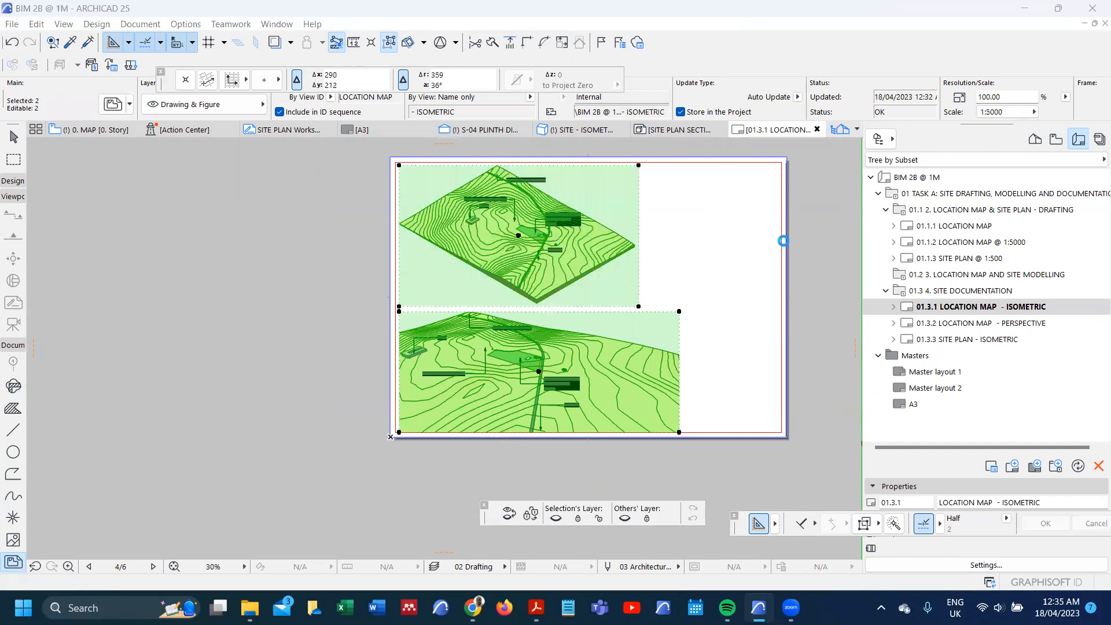
pyautogui.hotkey('ctrl', 't')
pyautogui.click(414, 380)
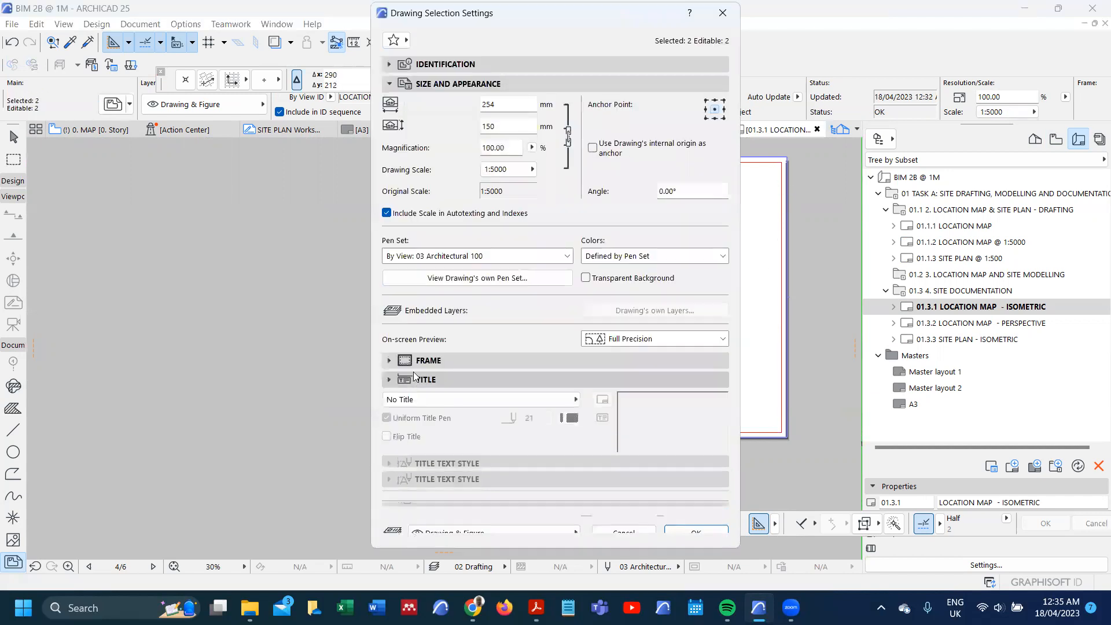
pyautogui.click(471, 400)
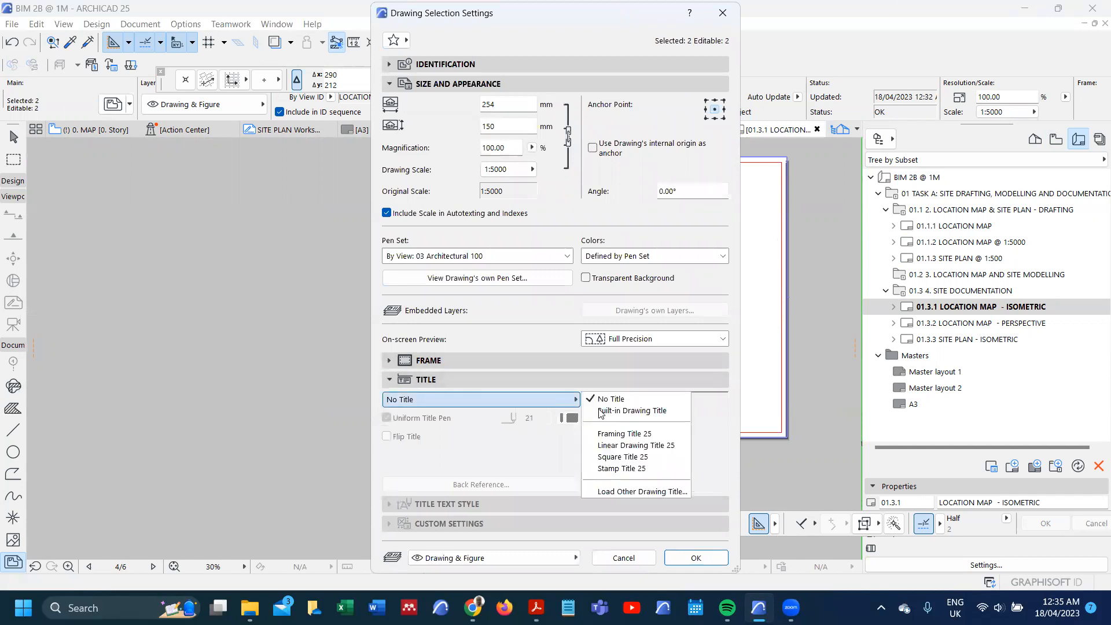
pyautogui.click(634, 446)
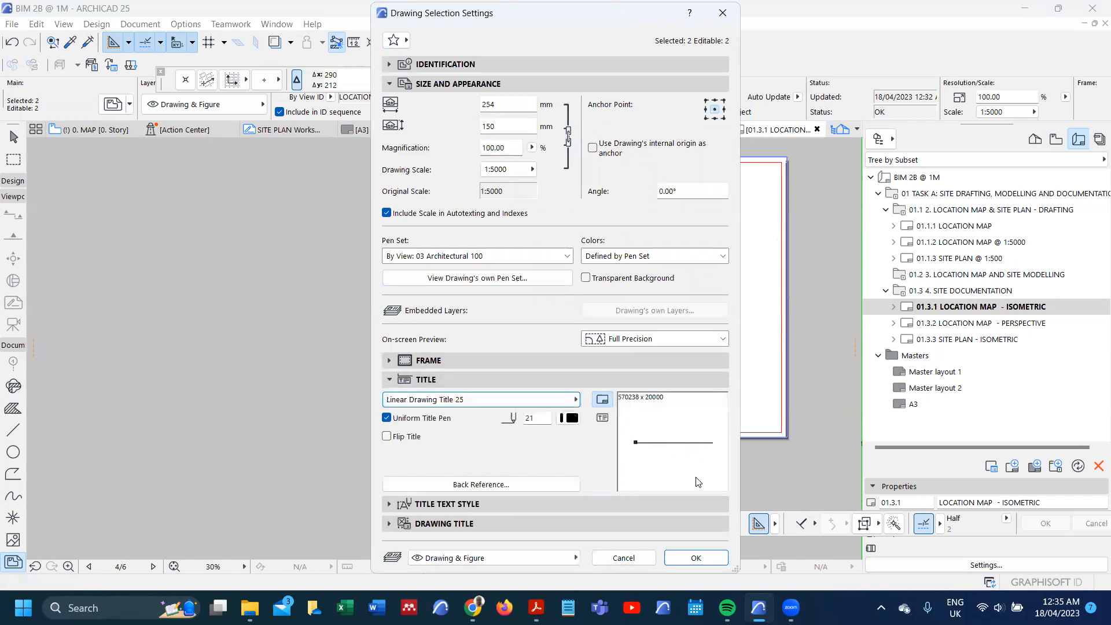
pyautogui.click(705, 562)
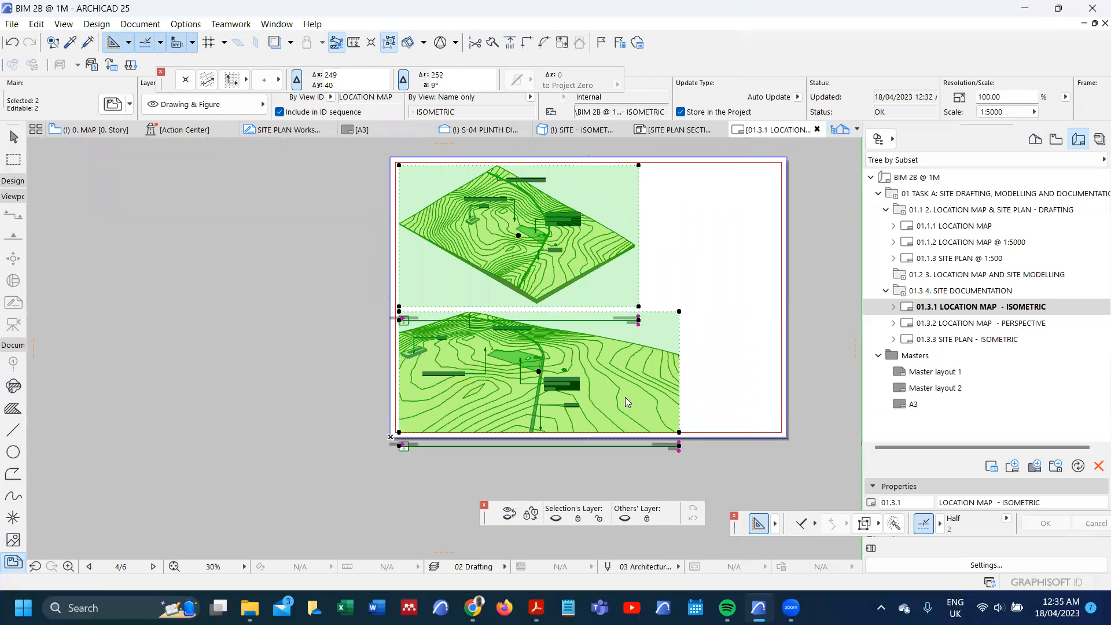
# Step: Reduce the distance between the drawing and its title for both drawings in the title positioning settings
pyautogui.hotkey('ctrl', 't')
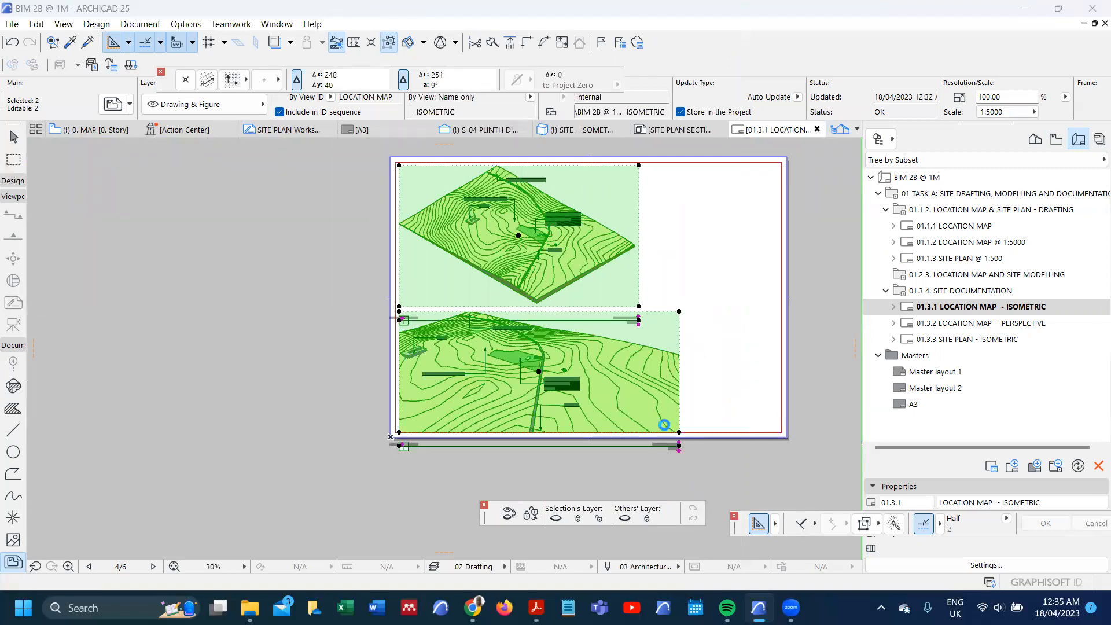
pyautogui.click(457, 524)
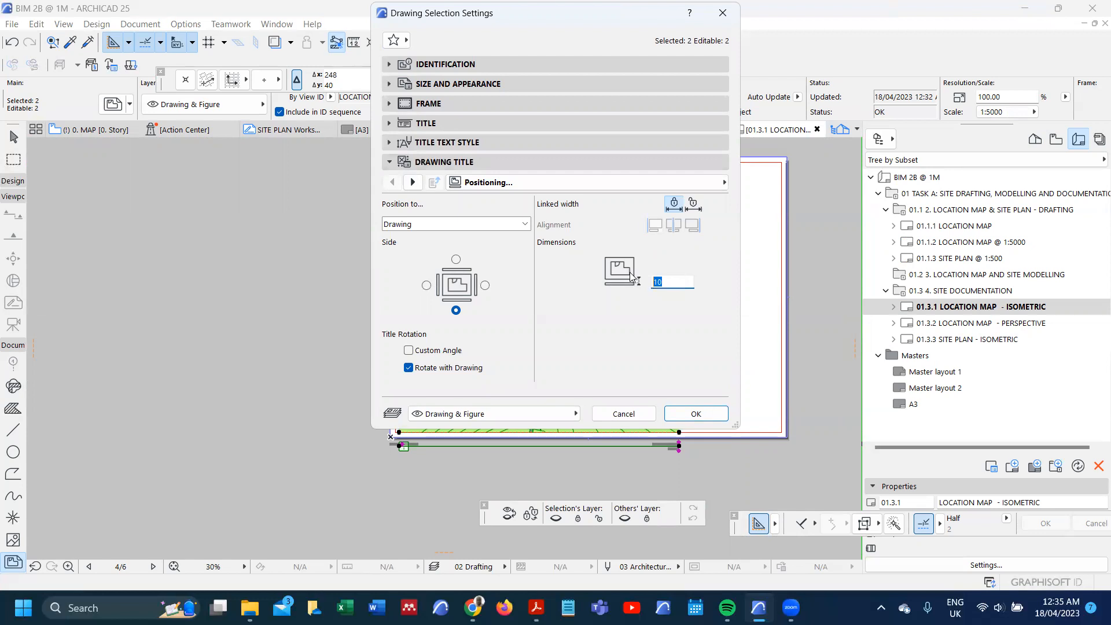
pyautogui.click(697, 412)
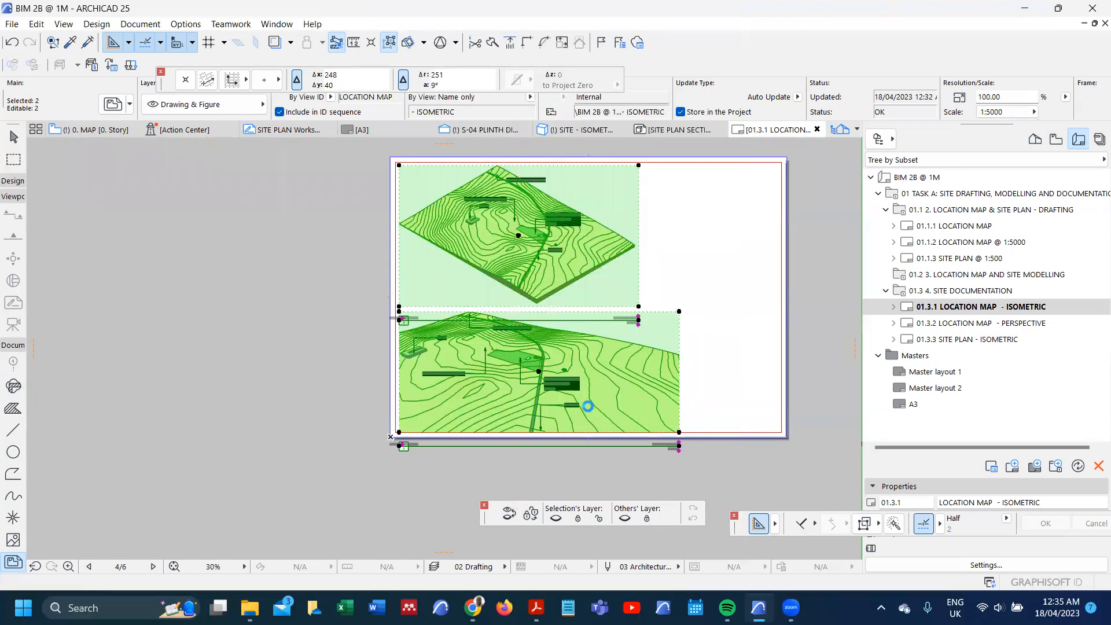
# Step: Trim about 3 mm off the isometric drawing's bottom edge, to just below the terrain's lowest corner
pyautogui.scroll(1, 510, 315)
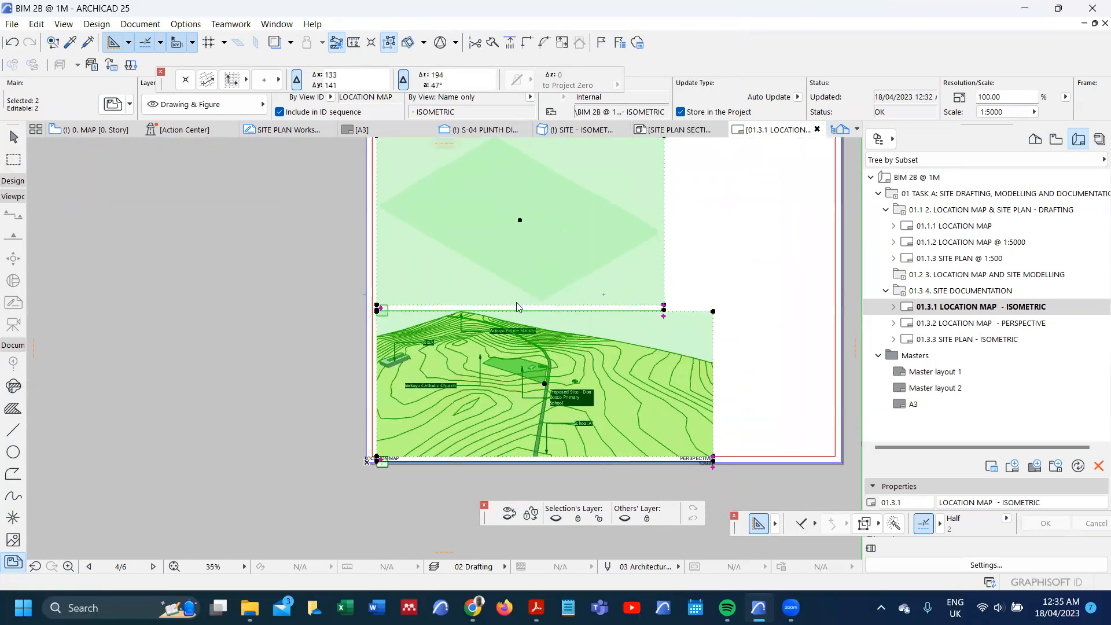
pyautogui.scroll(2, 532, 301)
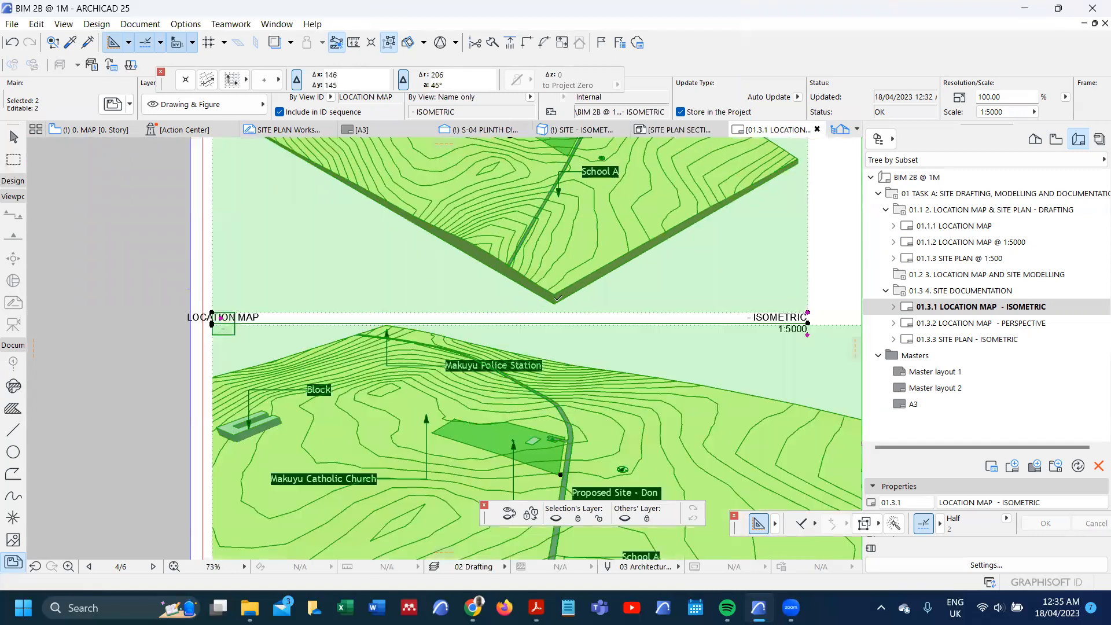
pyautogui.scroll(1, 558, 305)
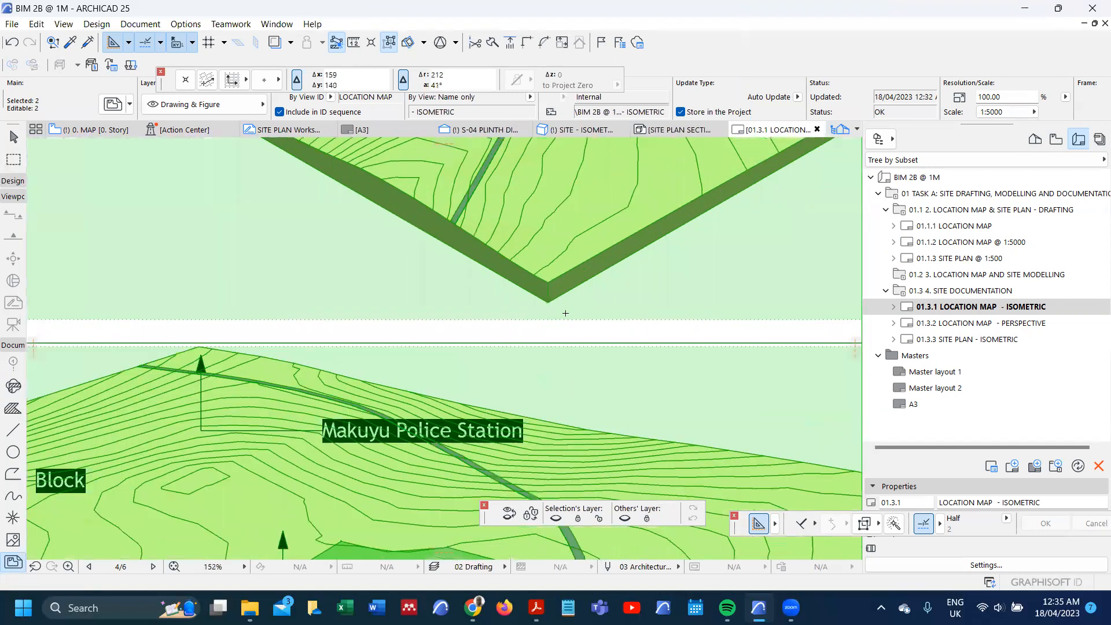
pyautogui.scroll(-1, 567, 314)
pyautogui.click(569, 315)
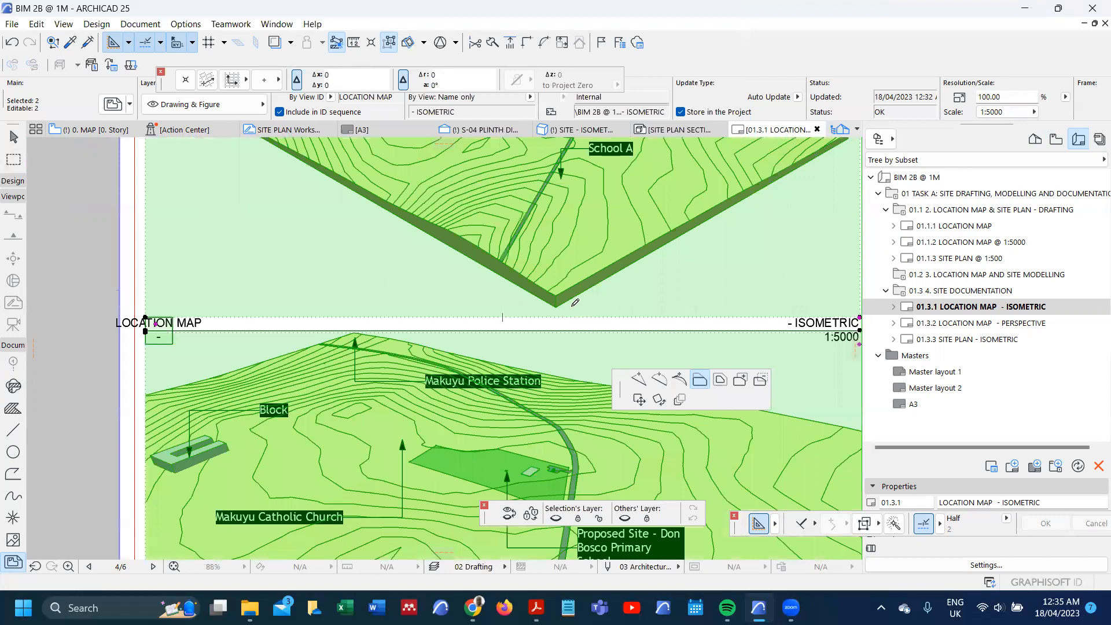
pyautogui.scroll(2, 569, 307)
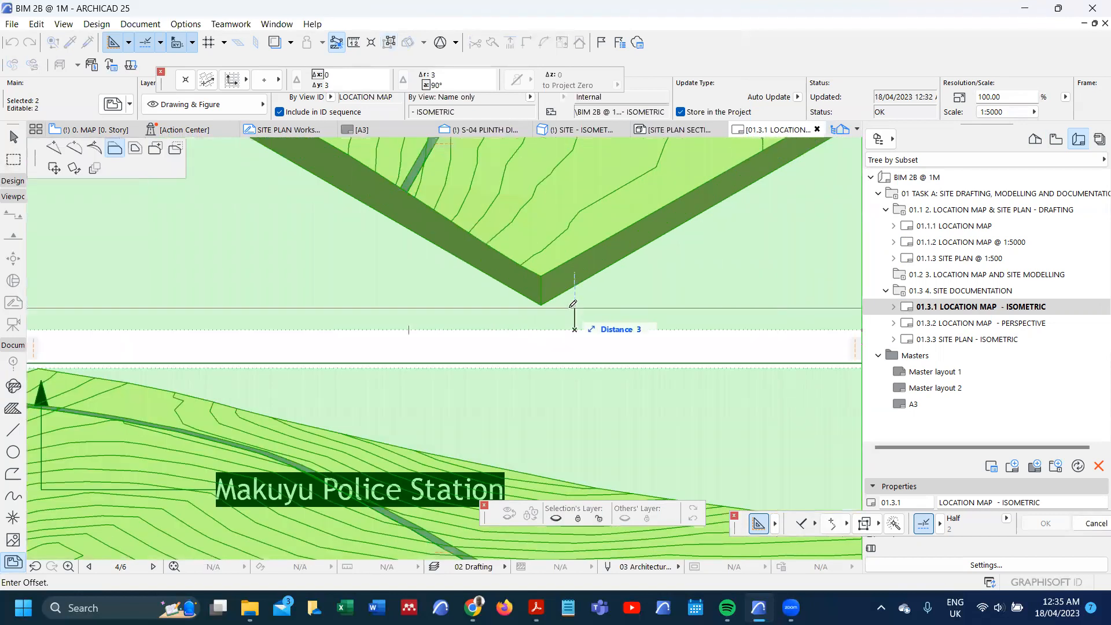
pyautogui.click(577, 263)
pyautogui.scroll(-1, 578, 263)
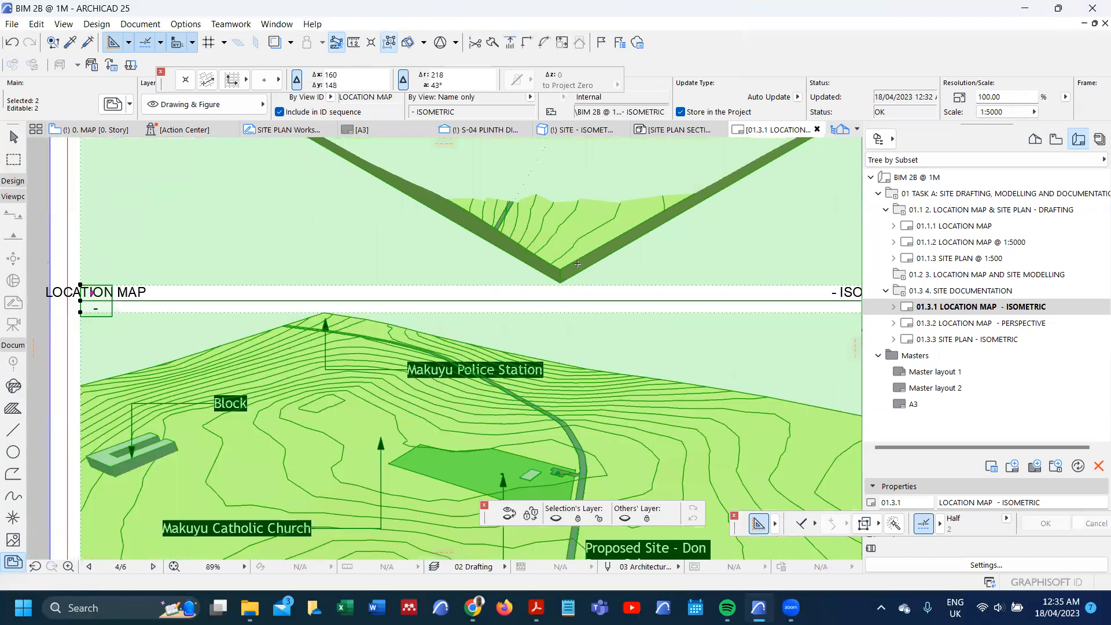
pyautogui.scroll(-5, 575, 292)
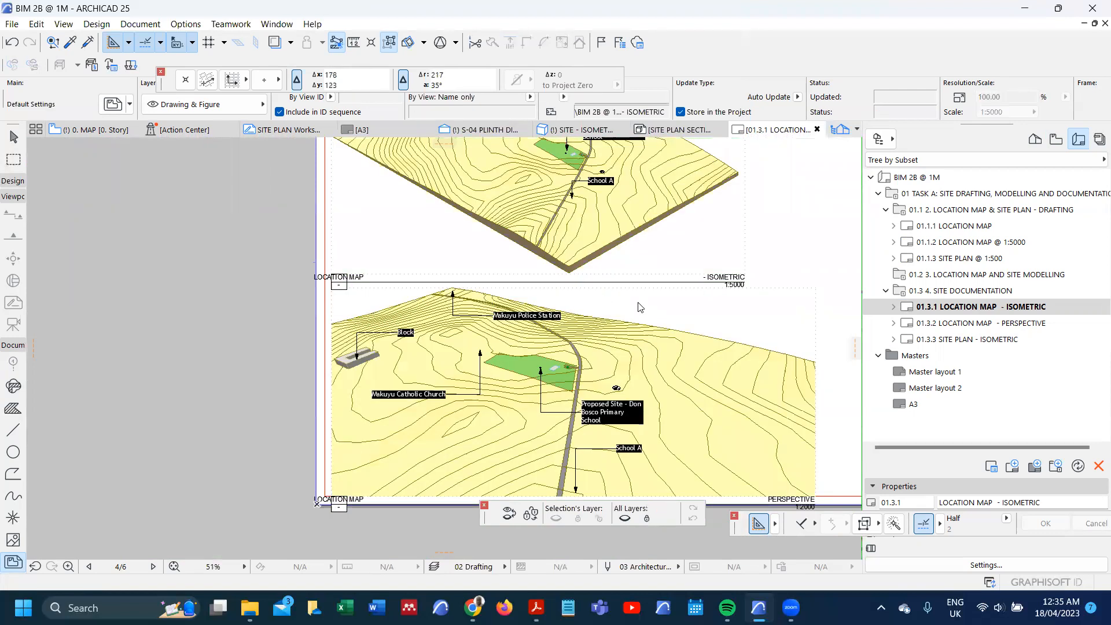
# Step: Raise the isometric drawing's bottom edge so that it crops off the terrain block's lowest corner
pyautogui.click(647, 307)
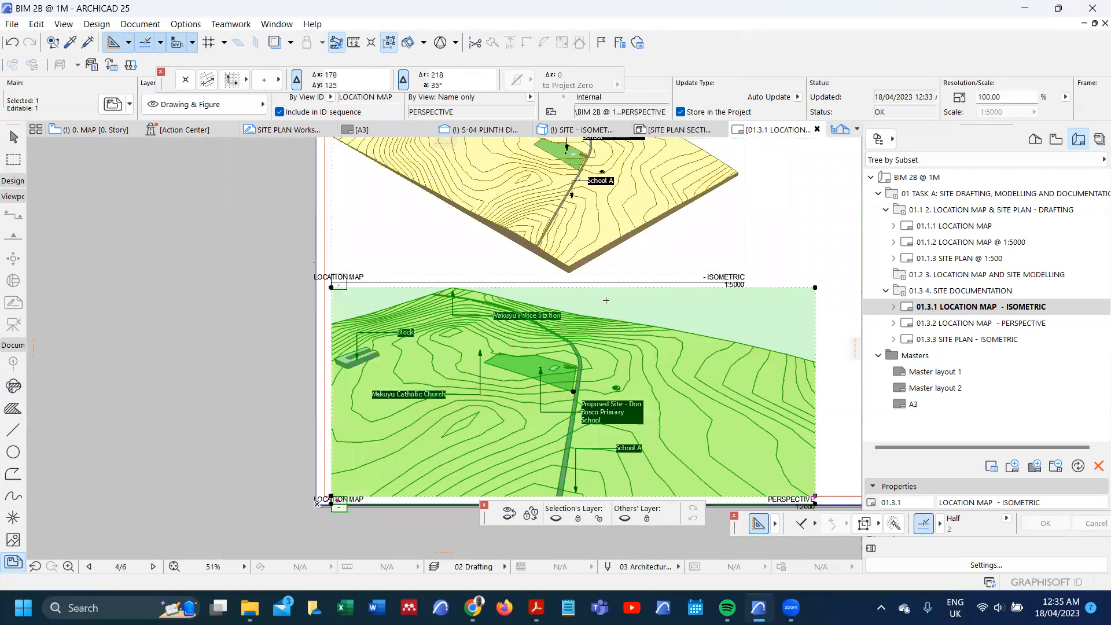
pyautogui.scroll(-8, 598, 305)
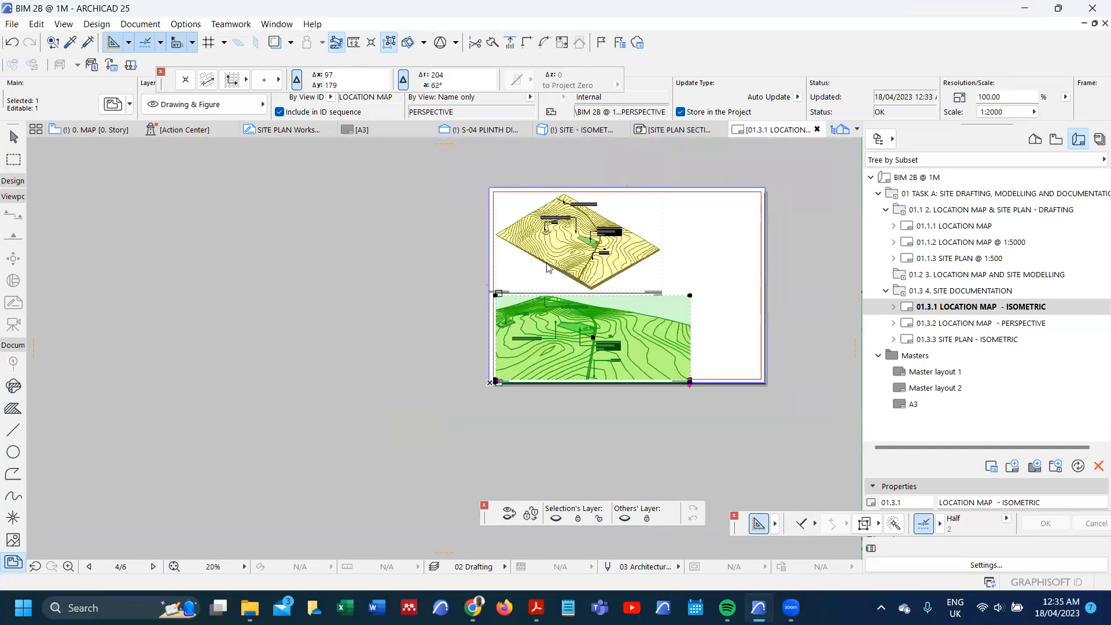
pyautogui.scroll(12, 591, 286)
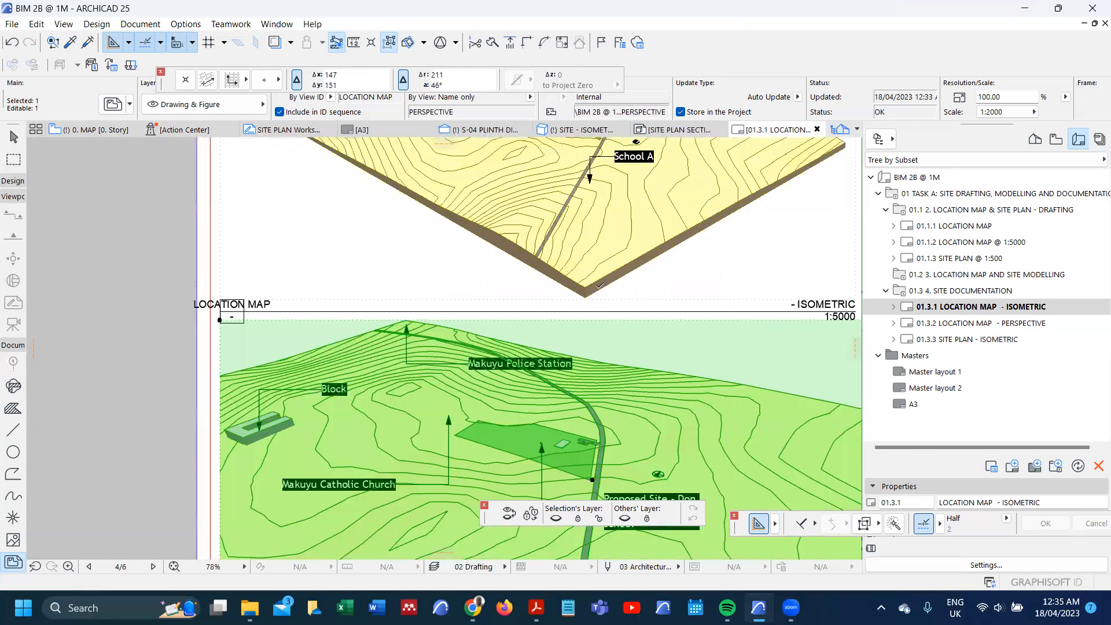
pyautogui.scroll(7, 599, 286)
pyautogui.press('Escape')
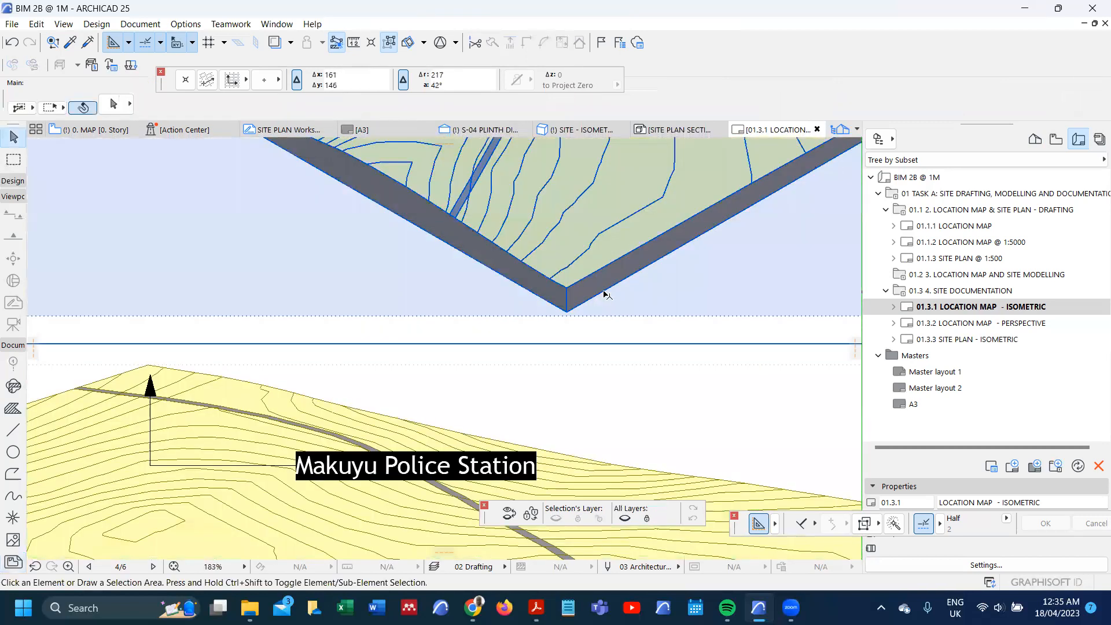
pyautogui.click(608, 318)
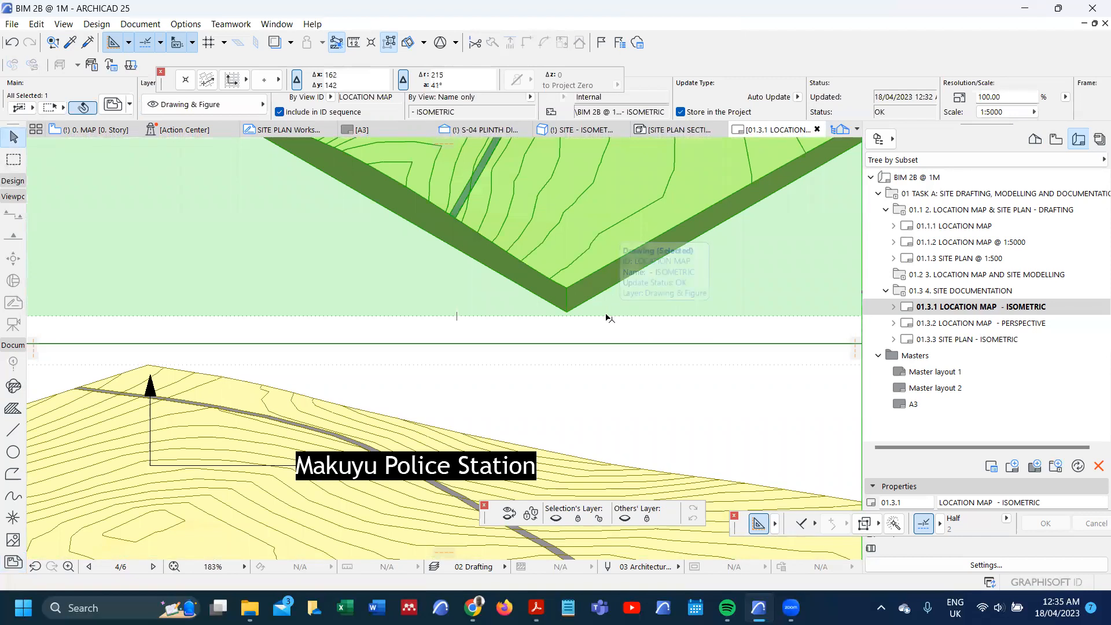
pyautogui.click(605, 316)
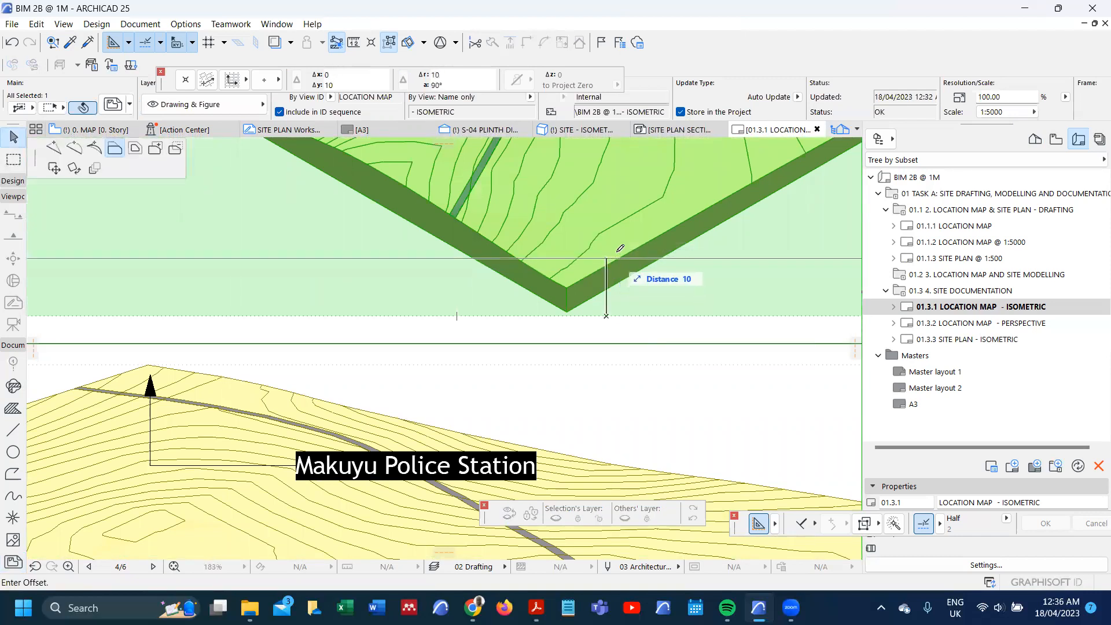
pyautogui.click(609, 237)
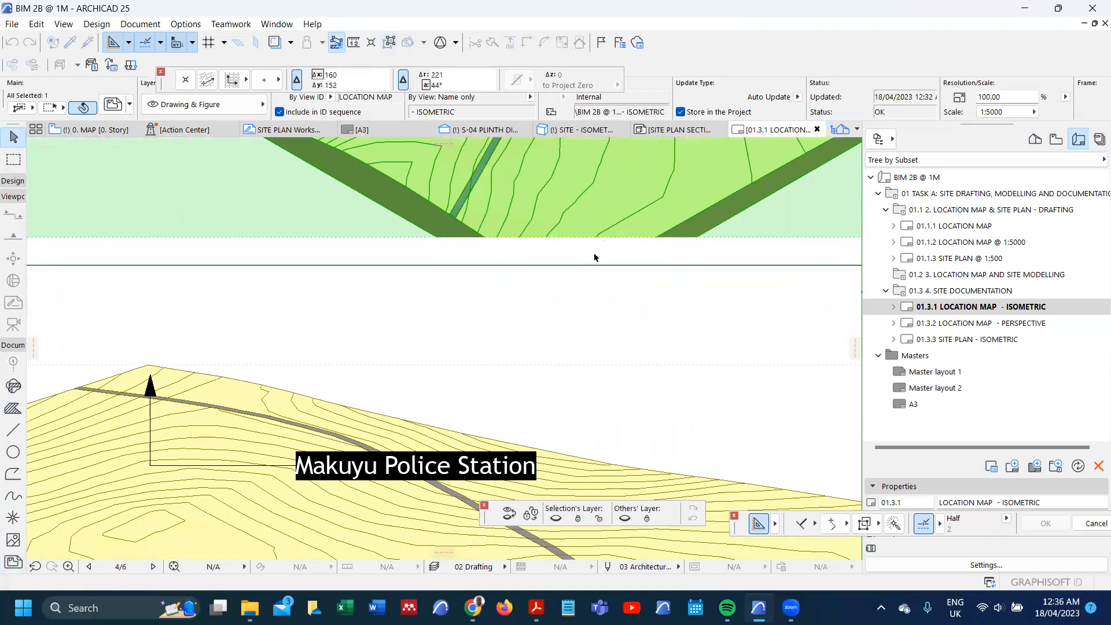
pyautogui.scroll(-5, 594, 257)
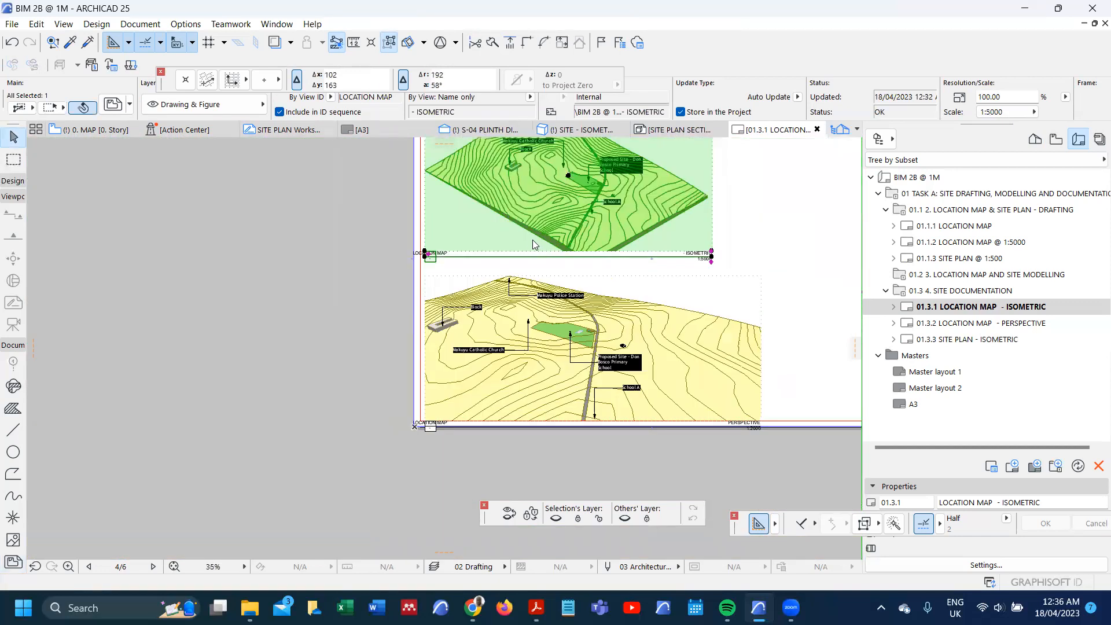
pyautogui.click(543, 234)
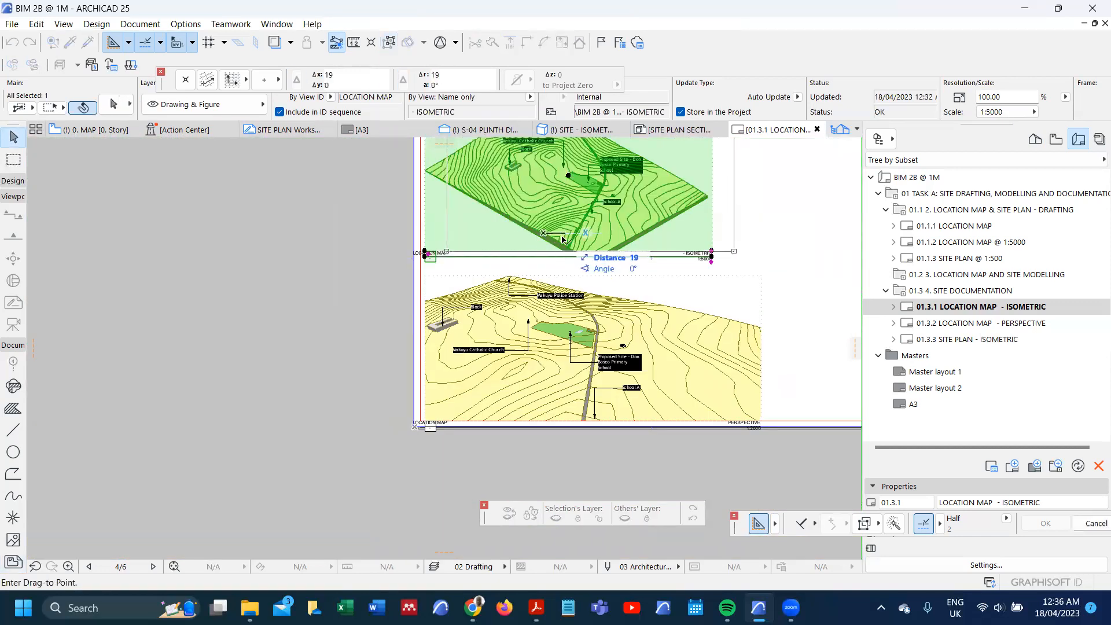
pyautogui.press('Escape')
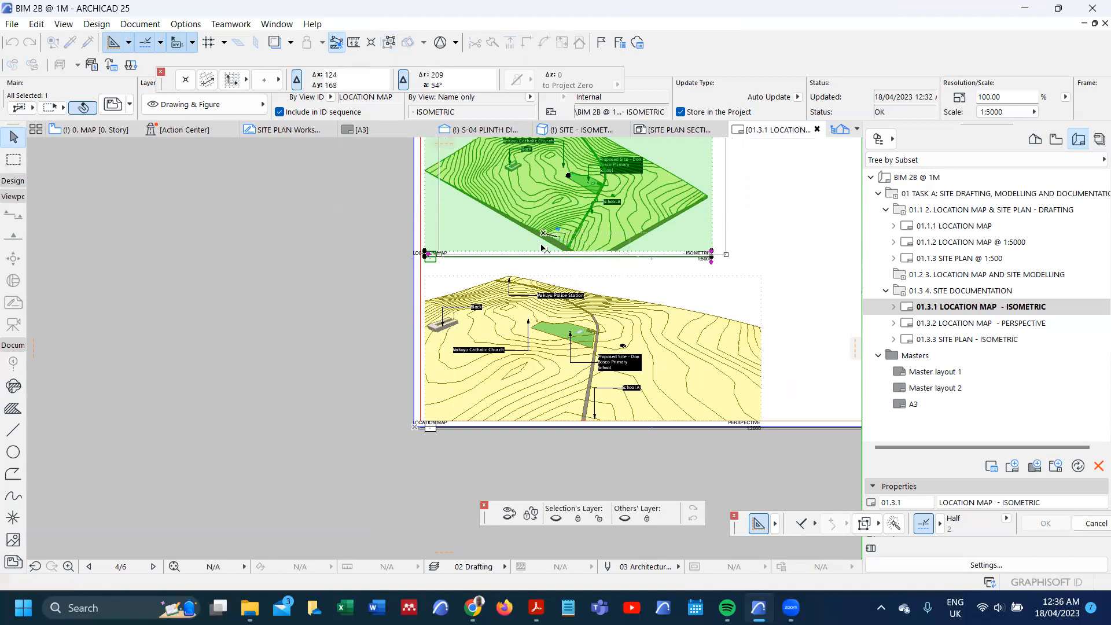
# Step: Shift the isometric drawing's LOCATION MAP title text sideways along the title line so that it clears the number box
pyautogui.scroll(5, 420, 250)
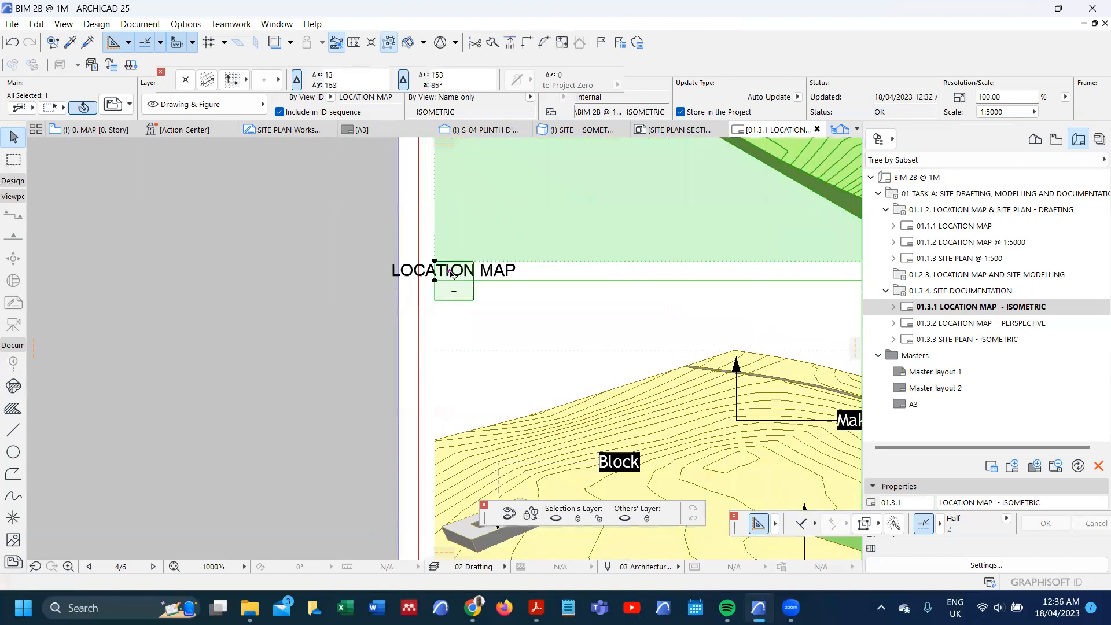
pyautogui.click(451, 271)
pyautogui.click(119, 168)
pyautogui.click(563, 262)
pyautogui.scroll(-1, 511, 210)
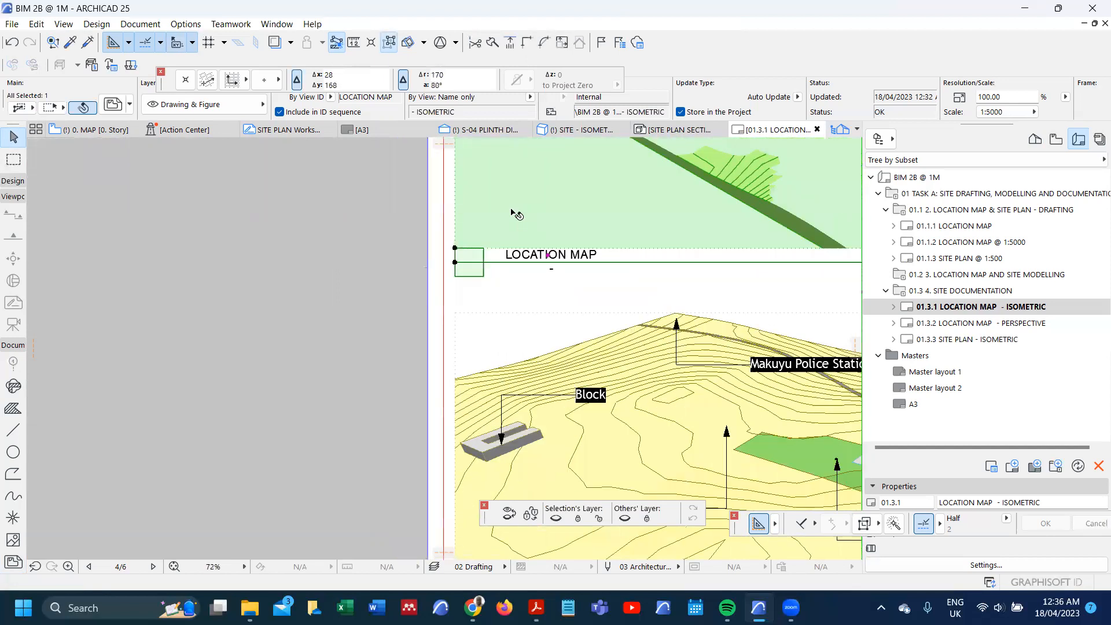
pyautogui.scroll(-5, 512, 210)
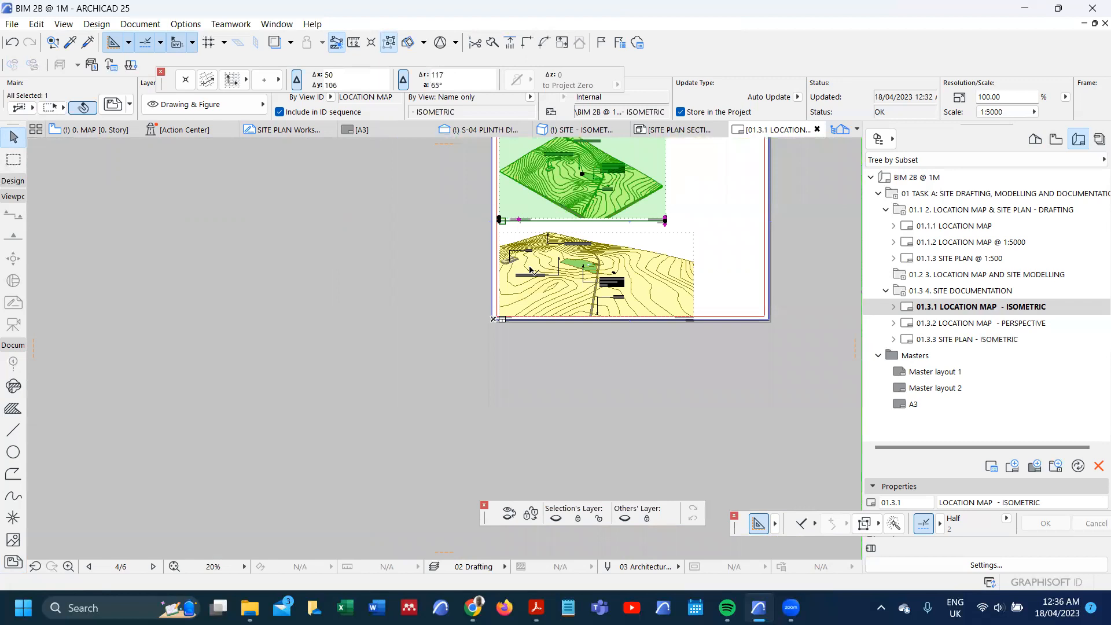
# Step: Move the perspective drawing straight up so that its top edge sits close beneath the isometric drawing's title
pyautogui.click(530, 272)
pyautogui.scroll(3, 534, 271)
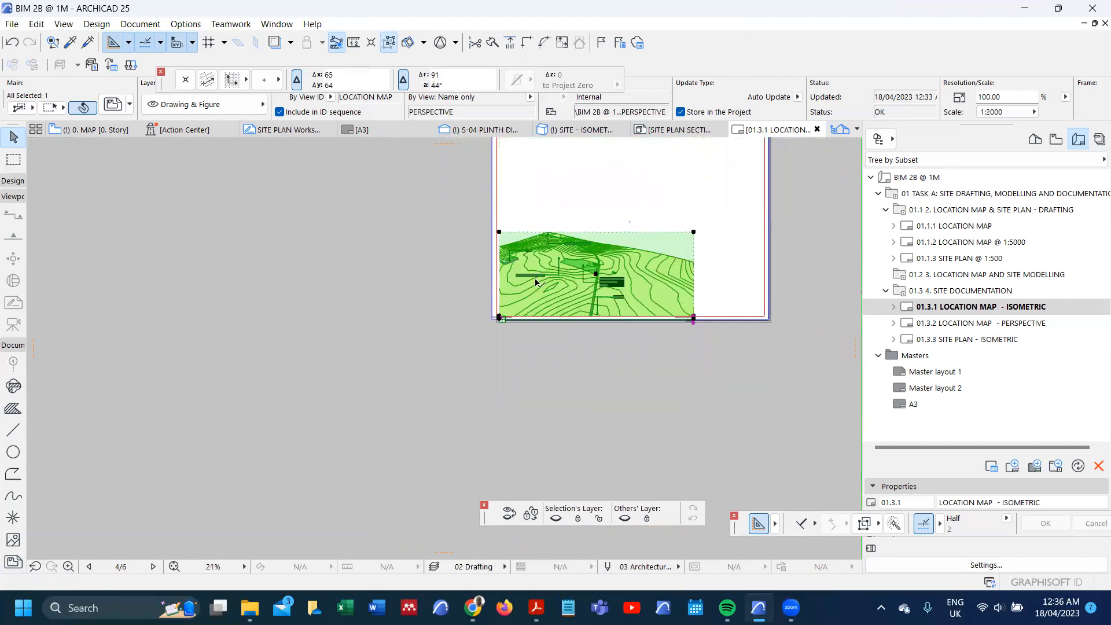
pyautogui.scroll(2, 500, 214)
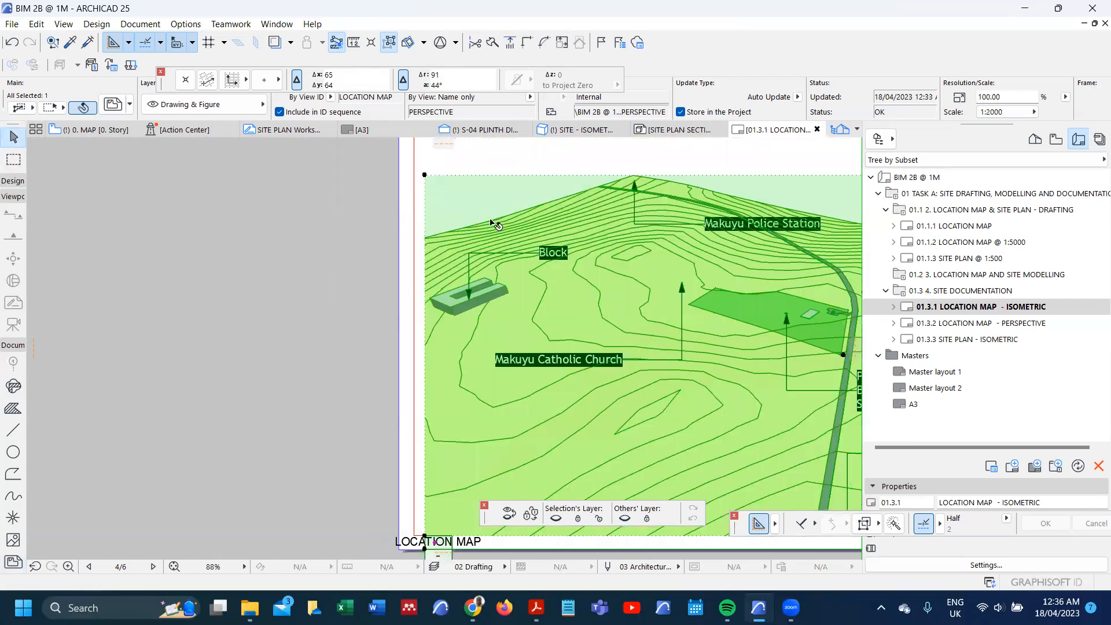
pyautogui.hotkey('ctrl', 'd')
pyautogui.click(425, 175)
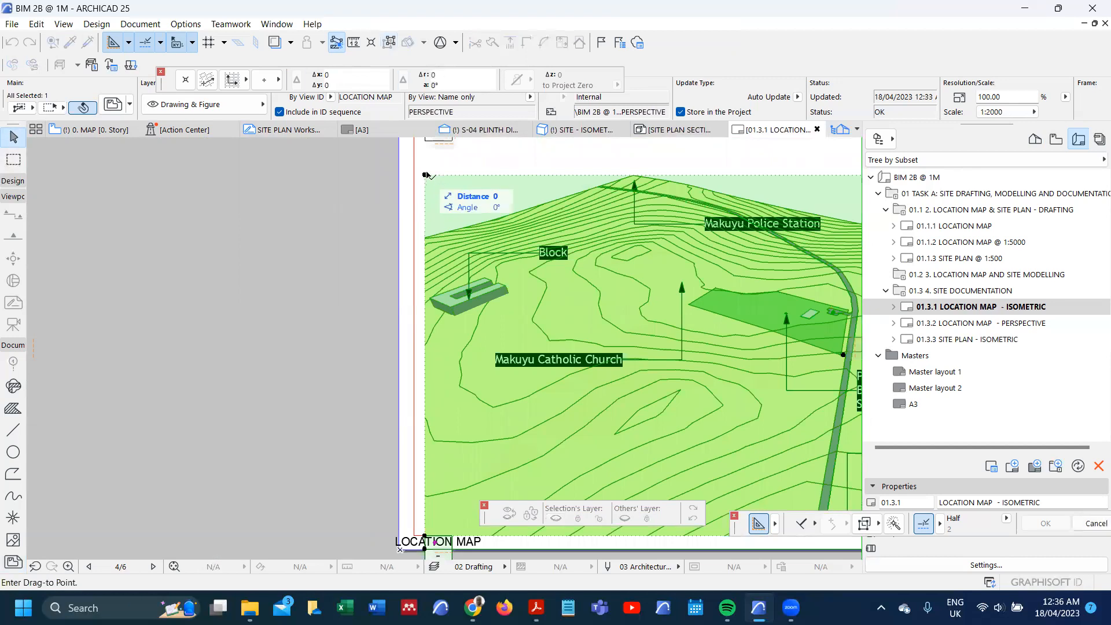
pyautogui.click(425, 151)
pyautogui.scroll(-3, 488, 187)
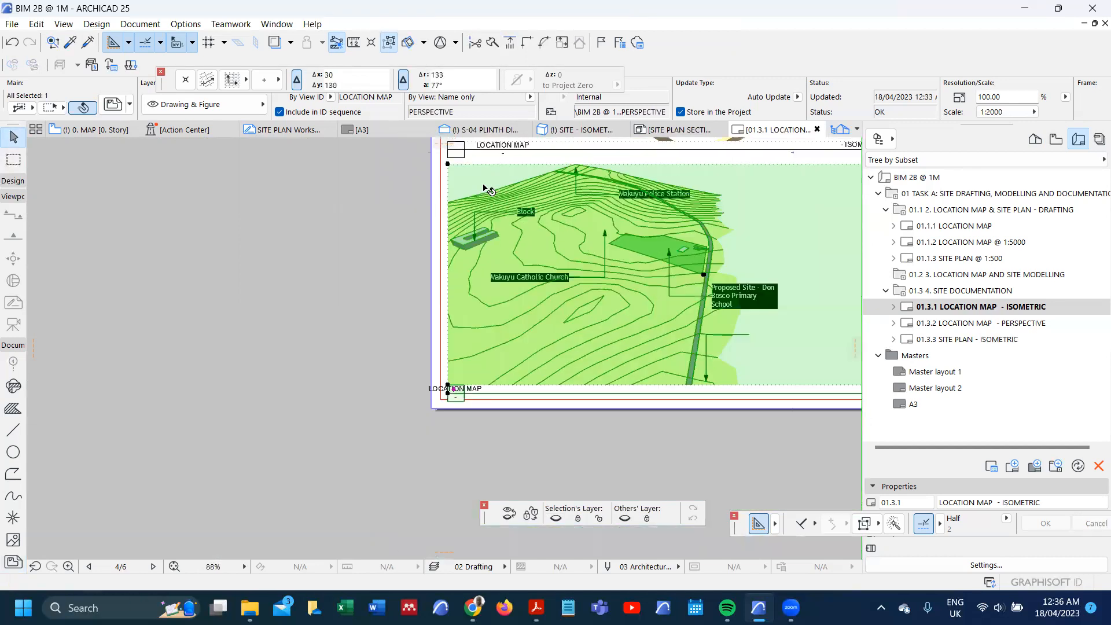
# Step: Raise the perspective drawing about 3 mm further so that its title box sits inside the sheet's lower red margin line
pyautogui.scroll(1, 471, 344)
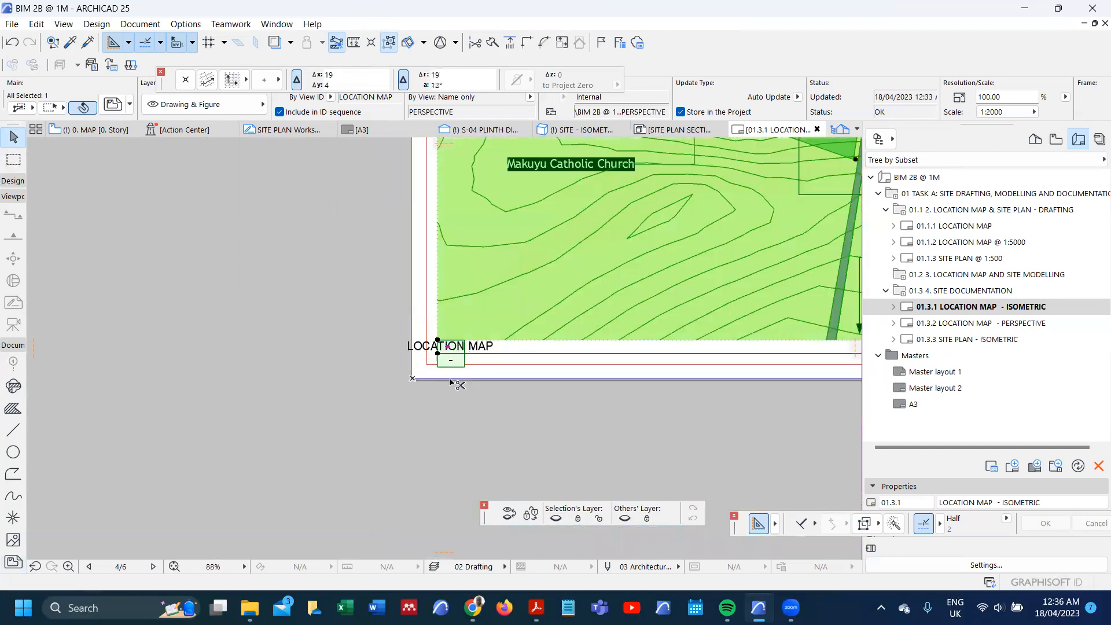
pyautogui.hotkey('ctrl', 'd')
pyautogui.click(438, 367)
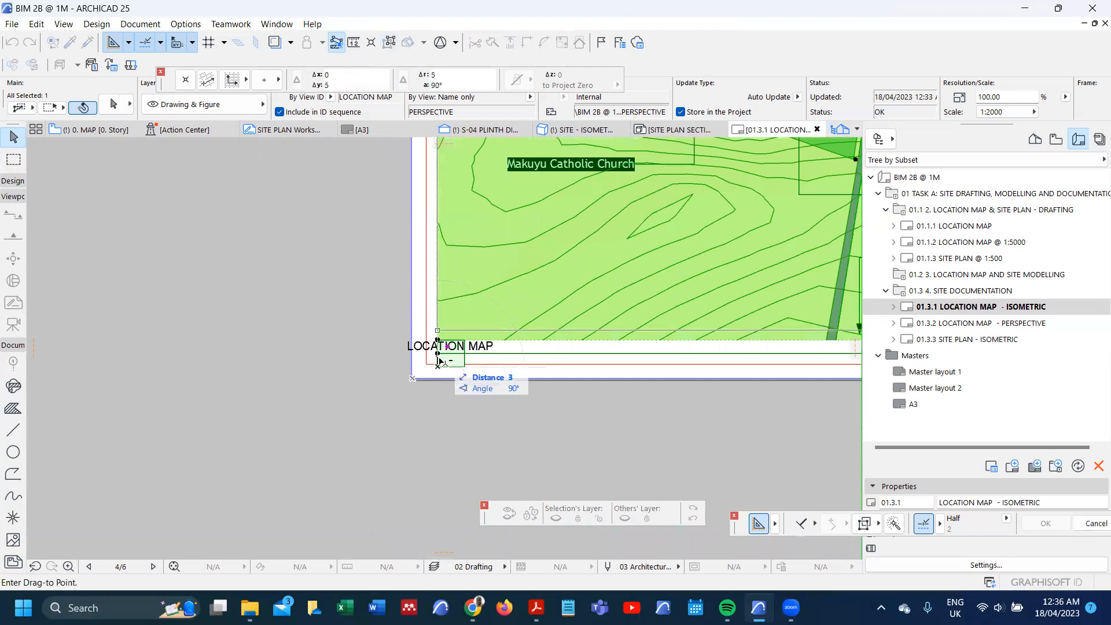
pyautogui.scroll(3, 442, 365)
pyautogui.click(445, 364)
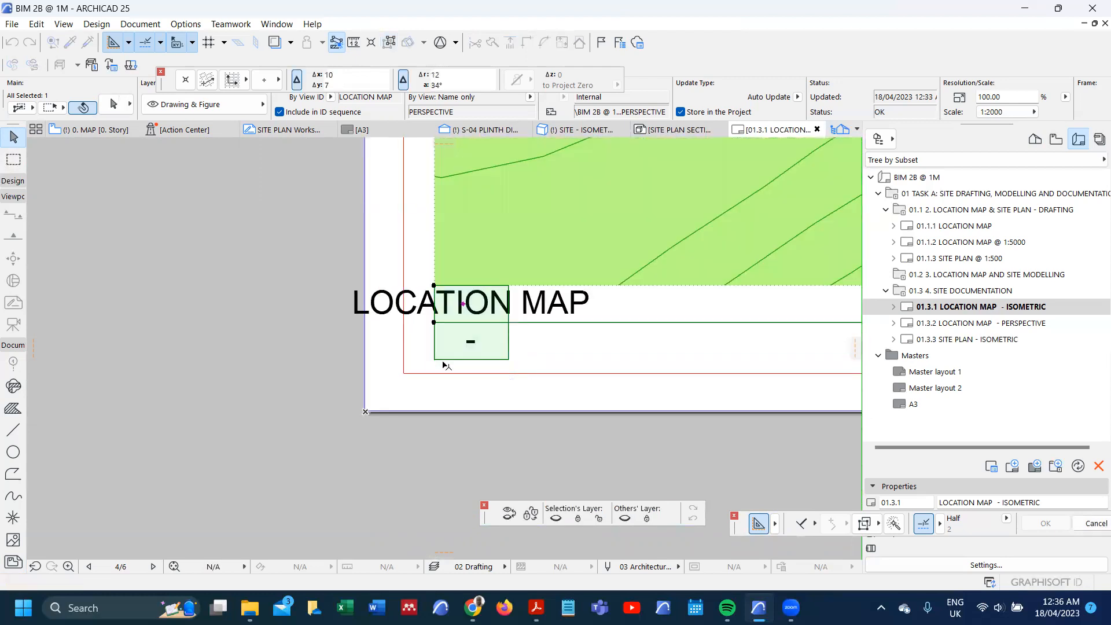
# Step: Shift the perspective drawing's LOCATION MAP title text sideways along the title line, clear of its number box
pyautogui.scroll(-3, 442, 366)
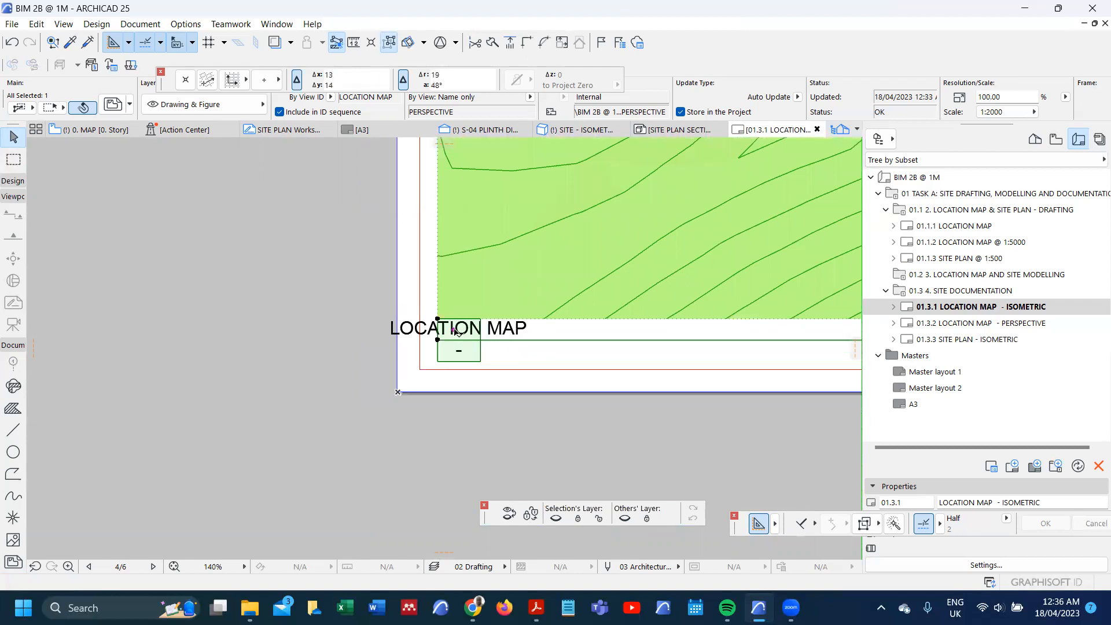
pyautogui.click(455, 330)
pyautogui.click(492, 342)
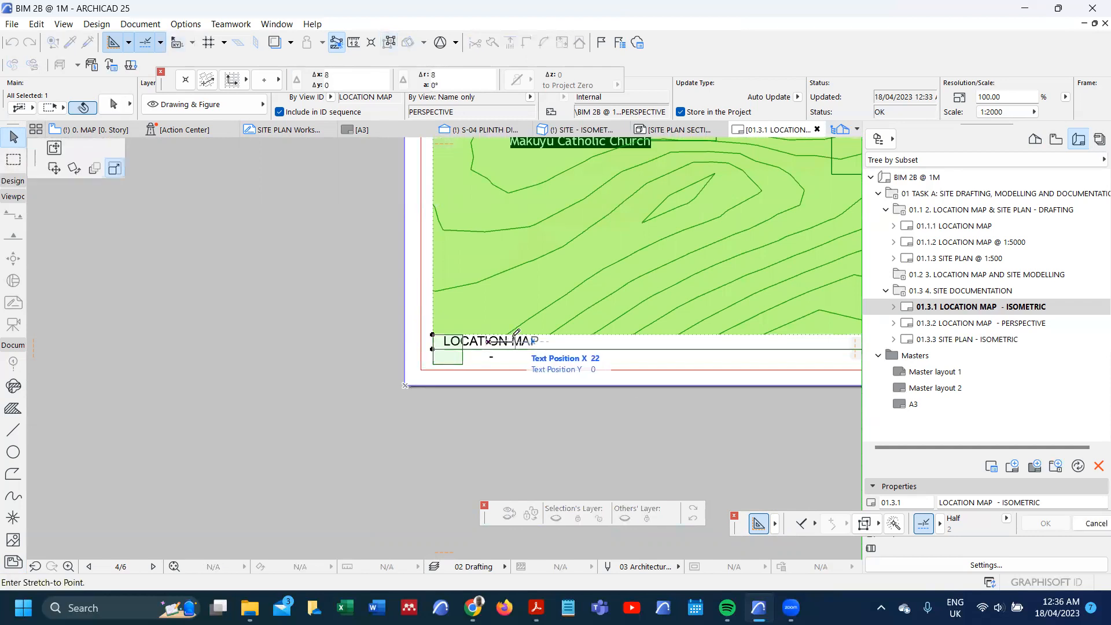
pyautogui.scroll(-1, 443, 374)
pyautogui.scroll(-3, 443, 373)
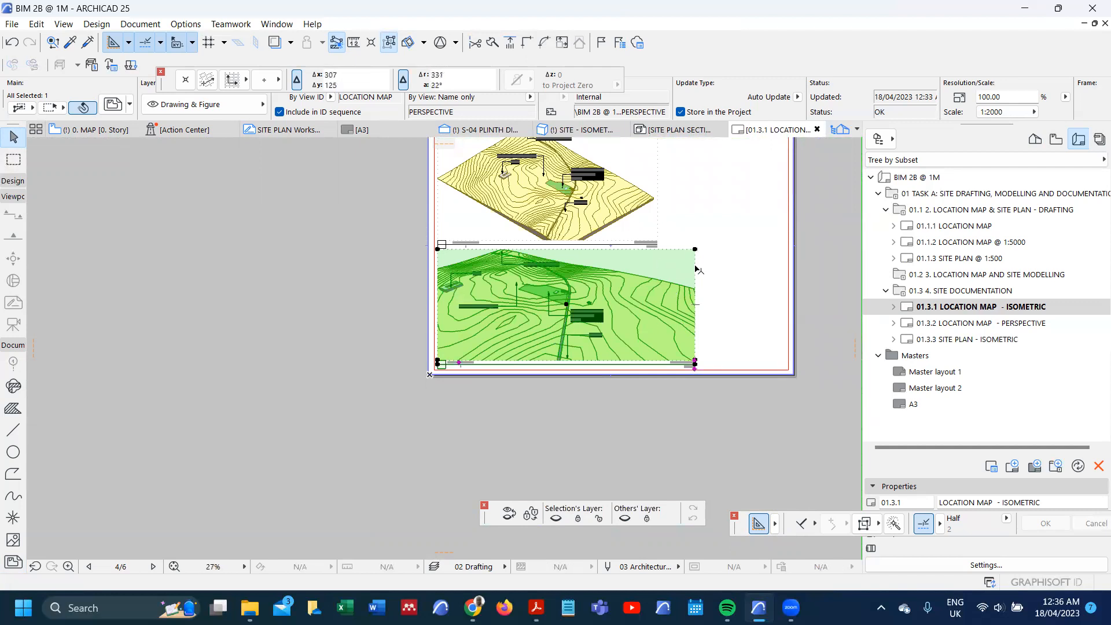
# Step: Crop the perspective drawing's right edge inward to line up with the isometric drawing's right edge, and deselect it
pyautogui.click(695, 263)
pyautogui.click(657, 264)
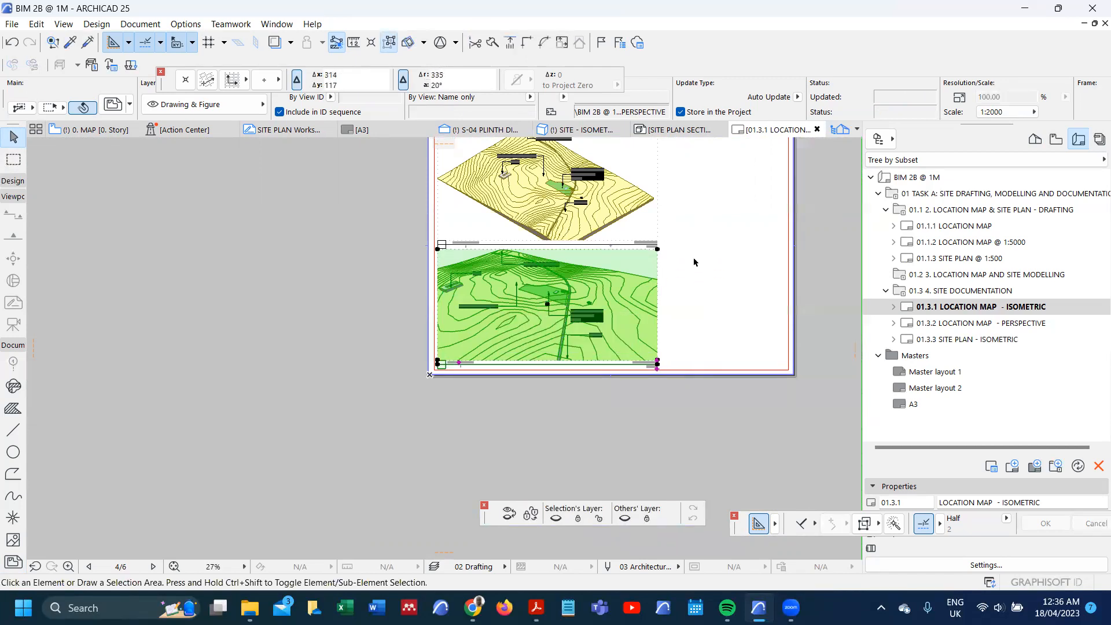
pyautogui.click(694, 262)
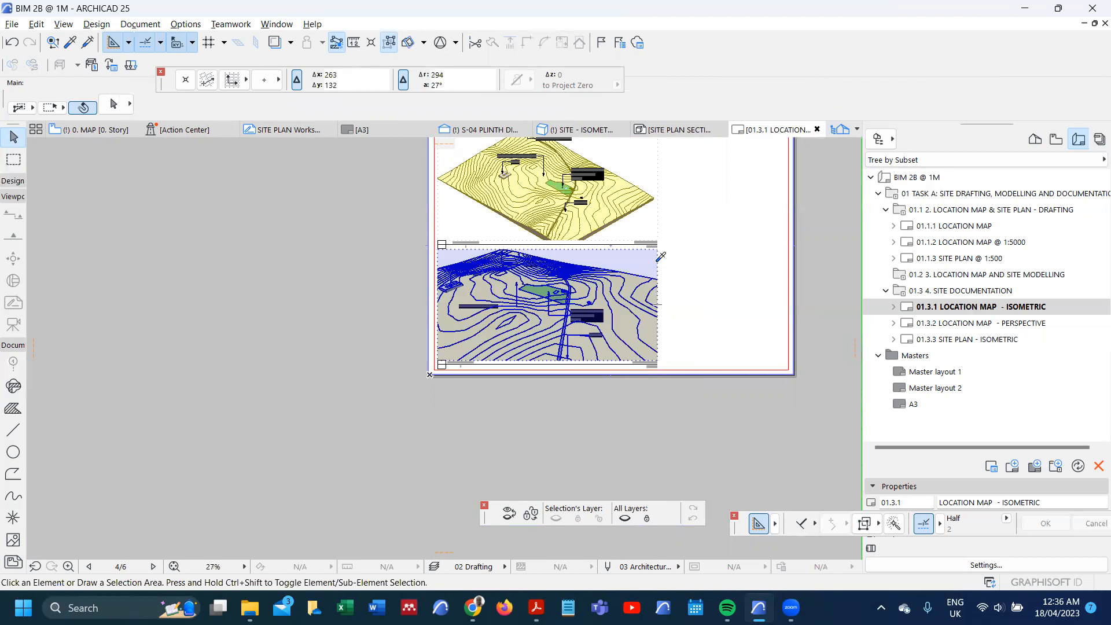
# Step: Place the internal view SITE PLAN - ISOMETRIC in the empty area beside the two location map drawings
pyautogui.keyDown('alt'); pyautogui.click(704, 248); pyautogui.keyUp('alt')
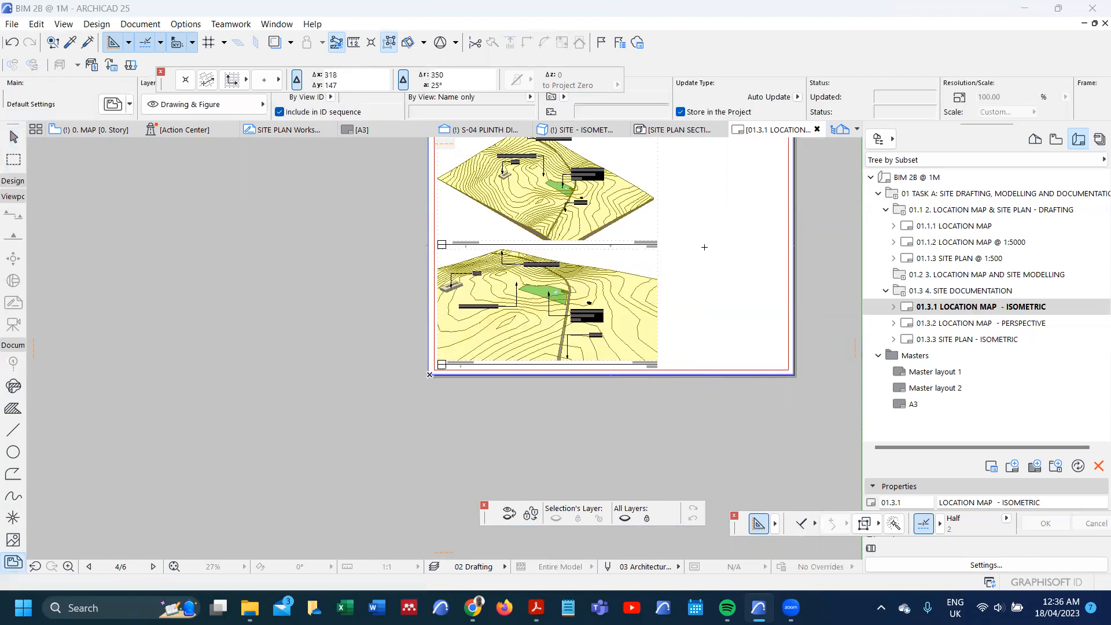
pyautogui.click(704, 247)
pyautogui.scroll(-5, 700, 238)
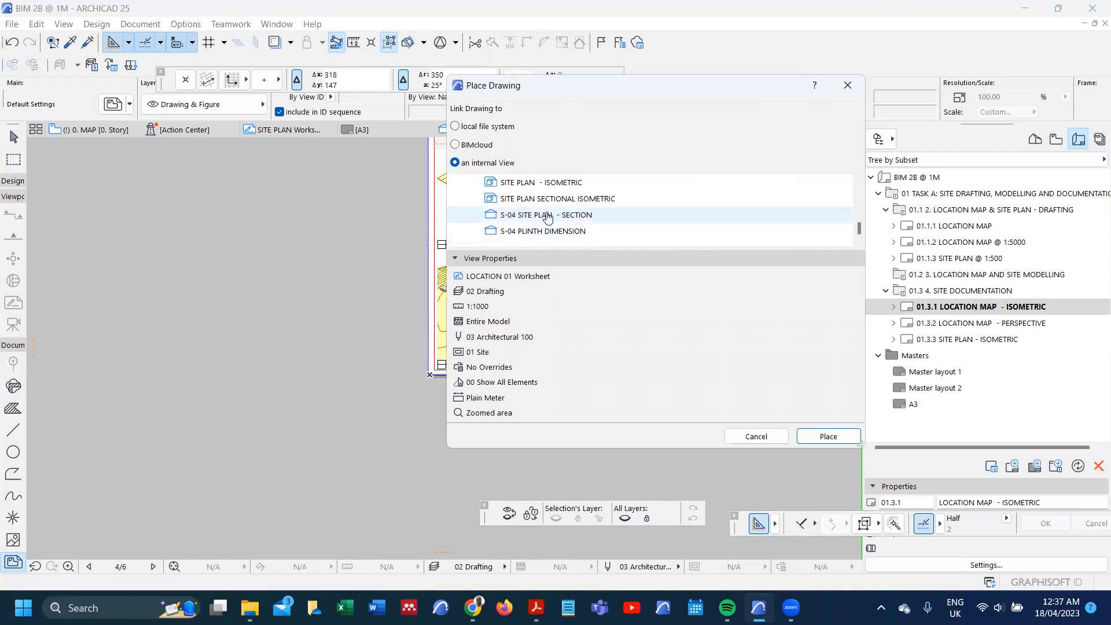
pyautogui.scroll(1, 548, 218)
pyautogui.click(549, 231)
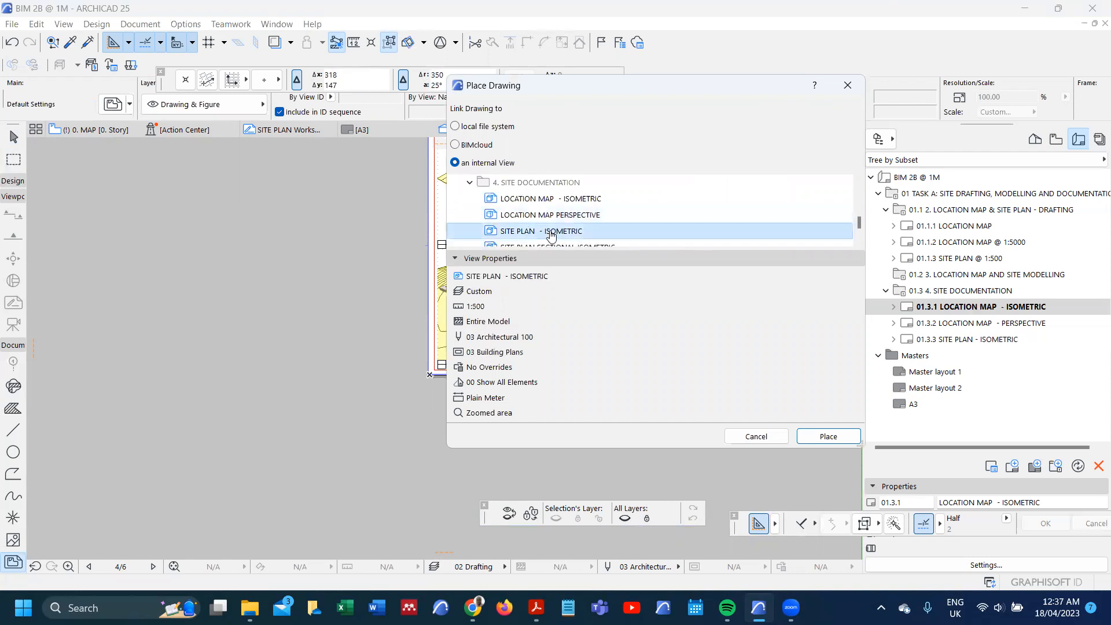
pyautogui.click(826, 437)
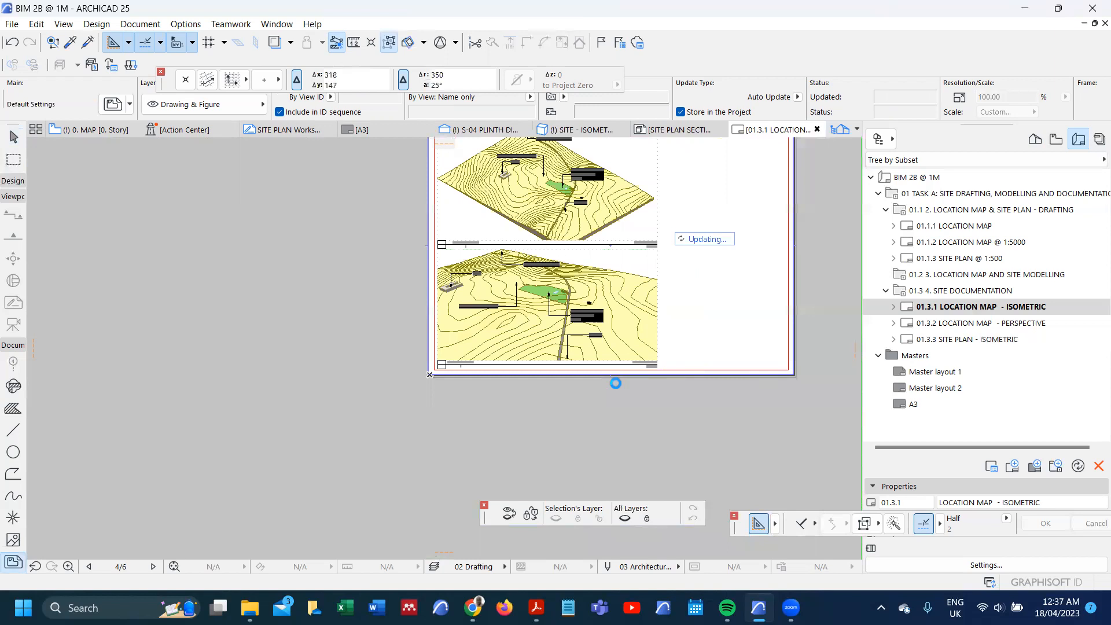
# Step: Remove the newly placed site plan isometric drawing from the location map layout
pyautogui.scroll(-4, 593, 386)
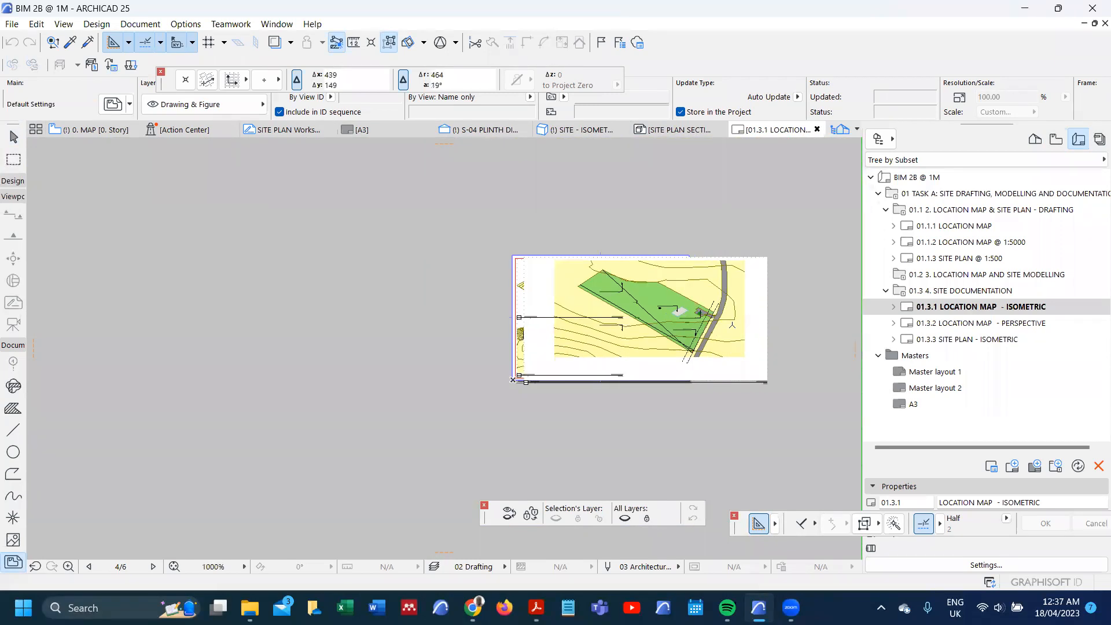
pyautogui.click(759, 343)
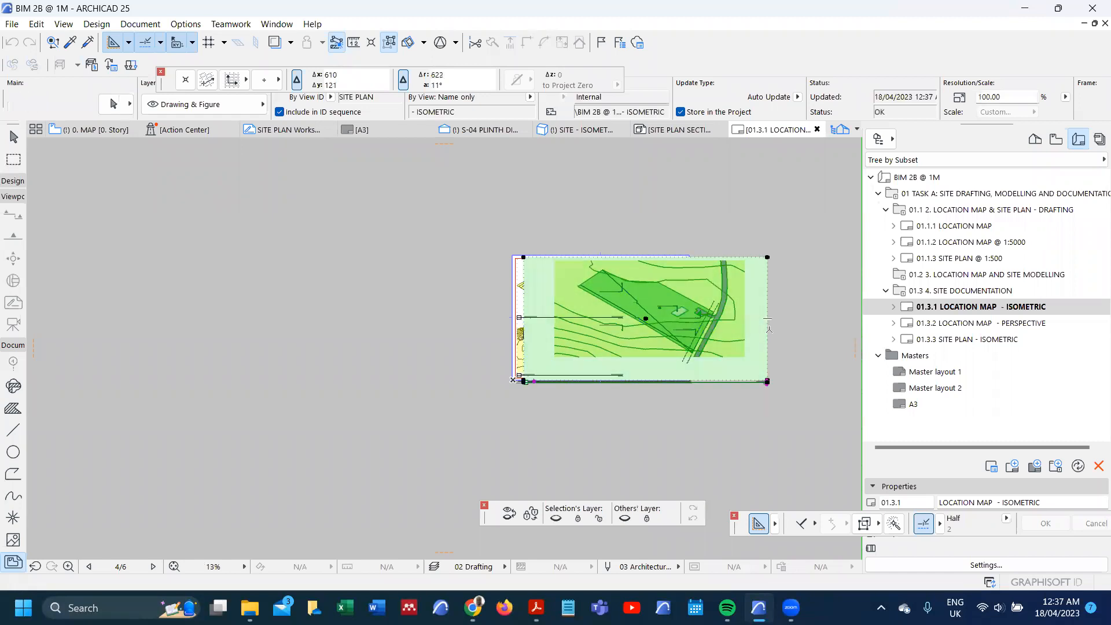
pyautogui.press('Escape')
pyautogui.scroll(5, 607, 347)
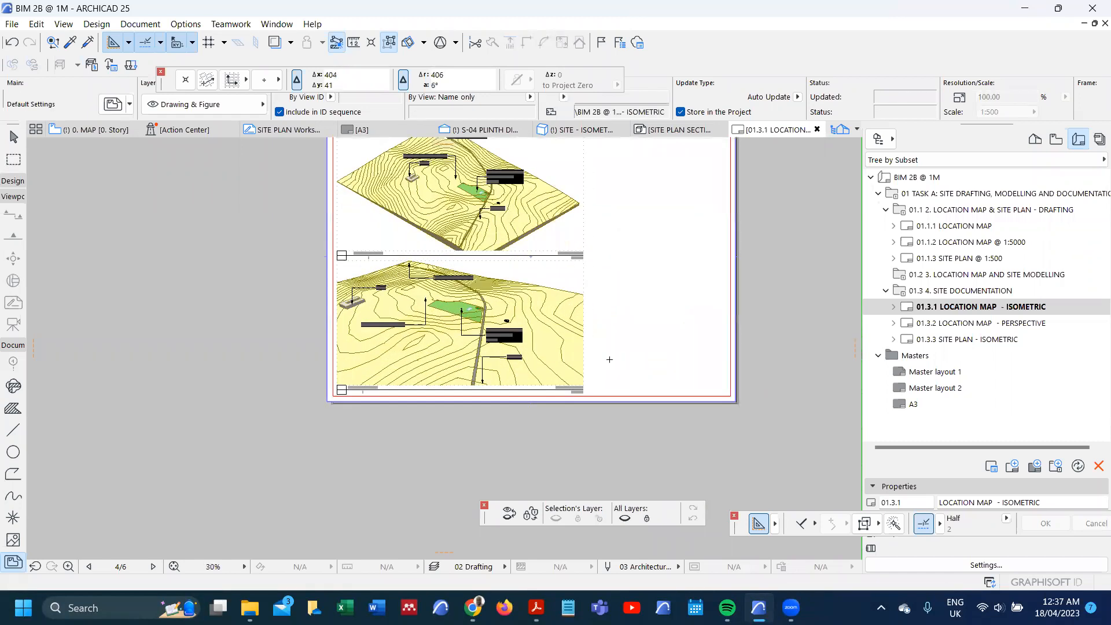
# Step: Move the perspective drawing horizontally to the sheet's right side, just inside the red margin line
pyautogui.click(555, 320)
pyautogui.keyDown('shift'); pyautogui.click(556, 320); pyautogui.keyUp('shift')
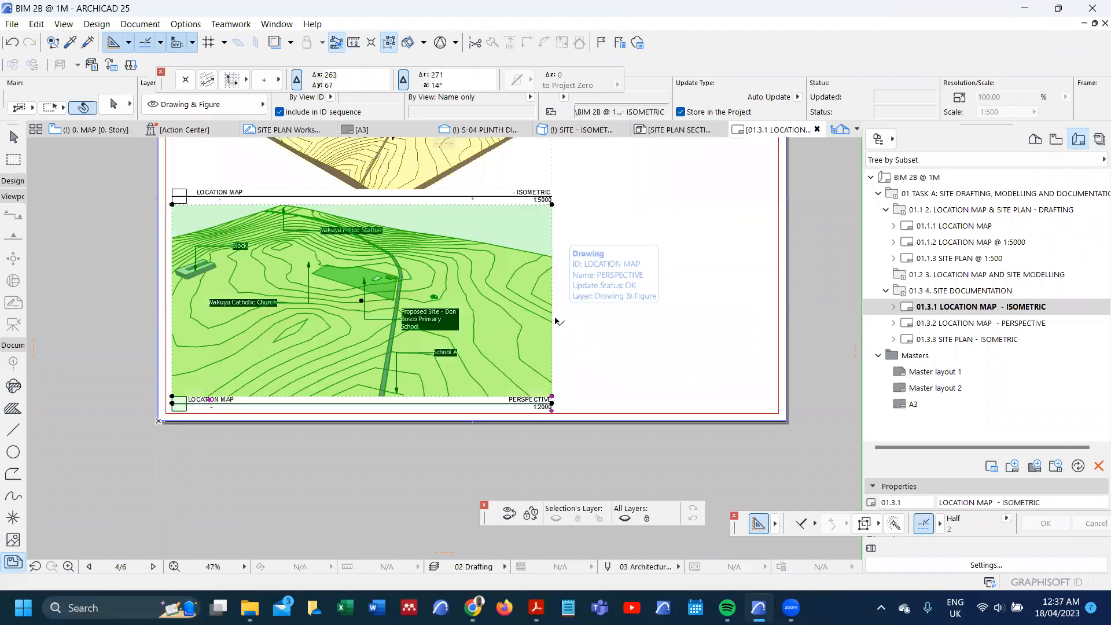
pyautogui.hotkey('ctrl', 'd')
pyautogui.click(554, 321)
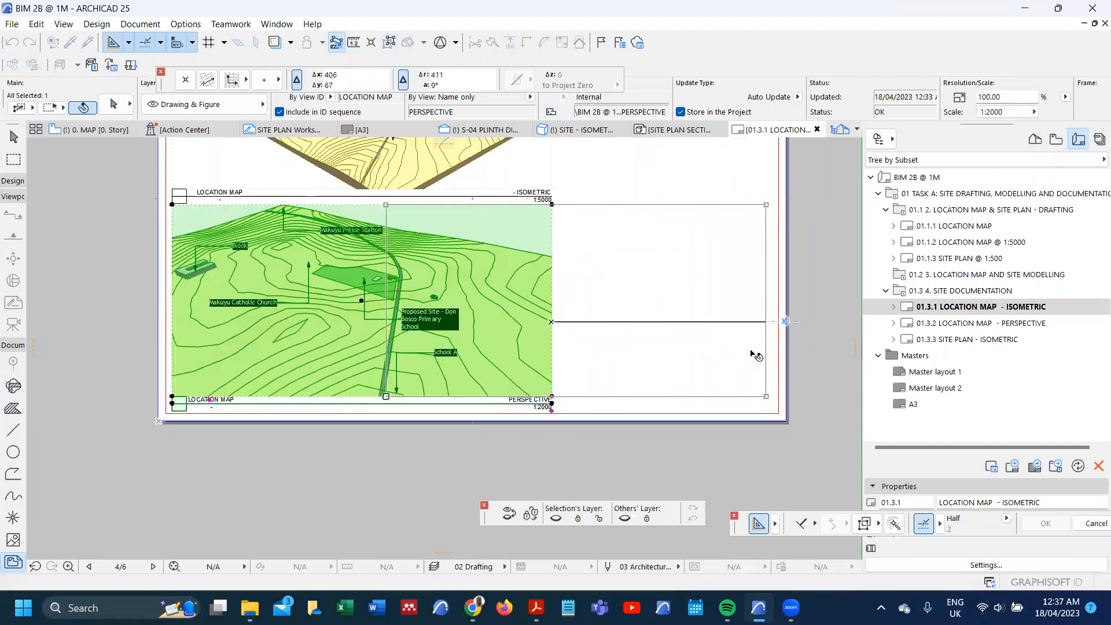
pyautogui.click(671, 434)
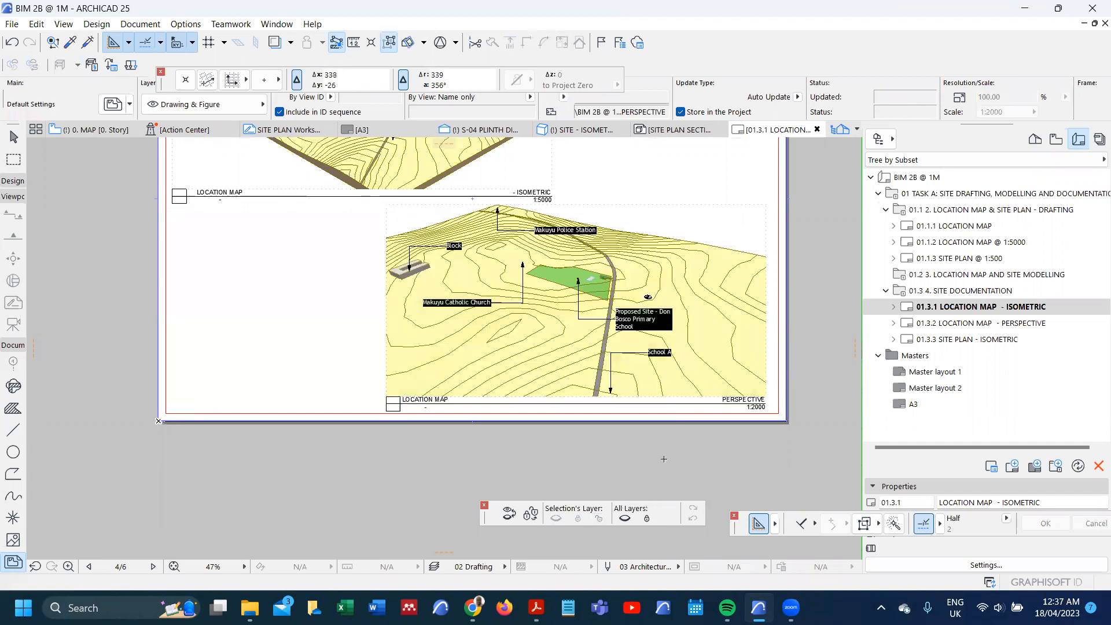
# Step: Rename layout 01.3.1 as LOCATION MAPS
pyautogui.scroll(-1, 663, 459)
pyautogui.scroll(-1, 663, 459)
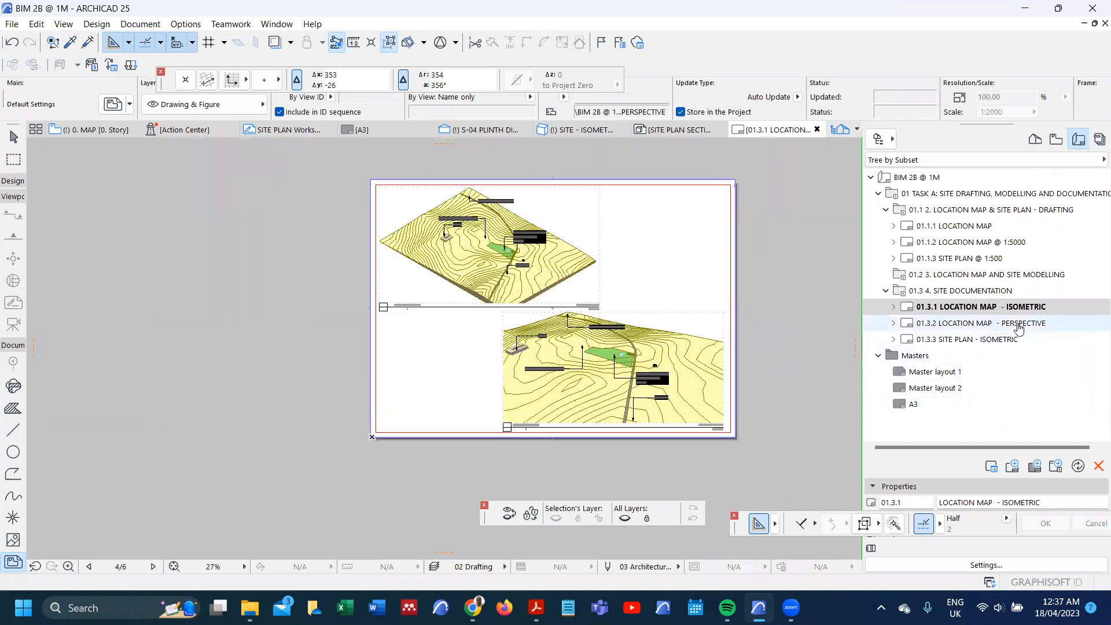
pyautogui.moveTo(992, 503); pyautogui.dragTo(1078, 503)
pyautogui.write('S')
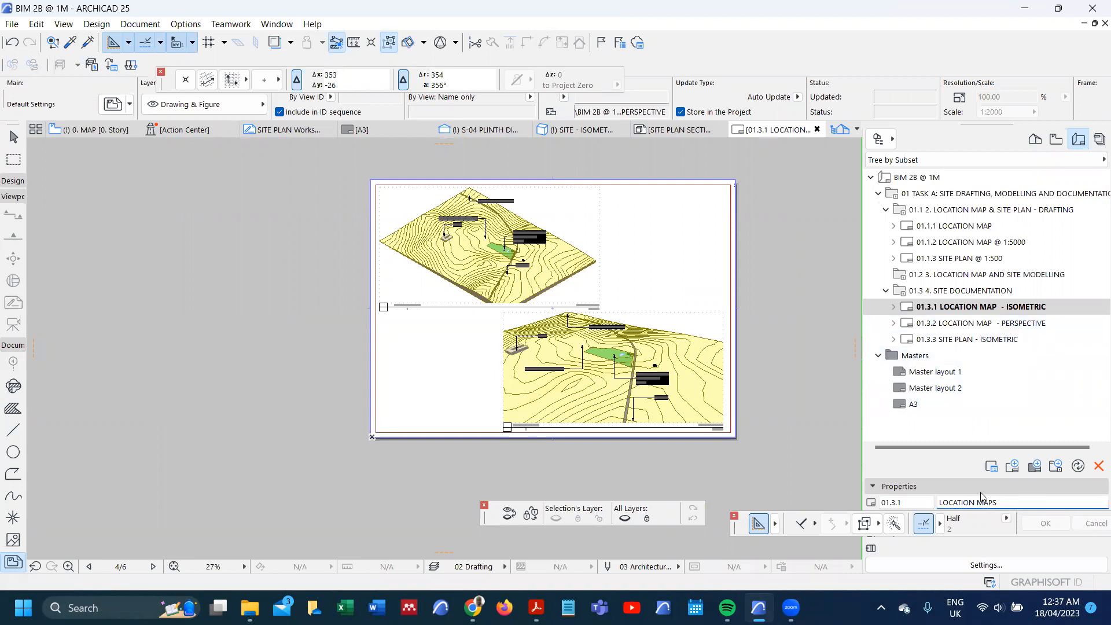
pyautogui.press('Return')
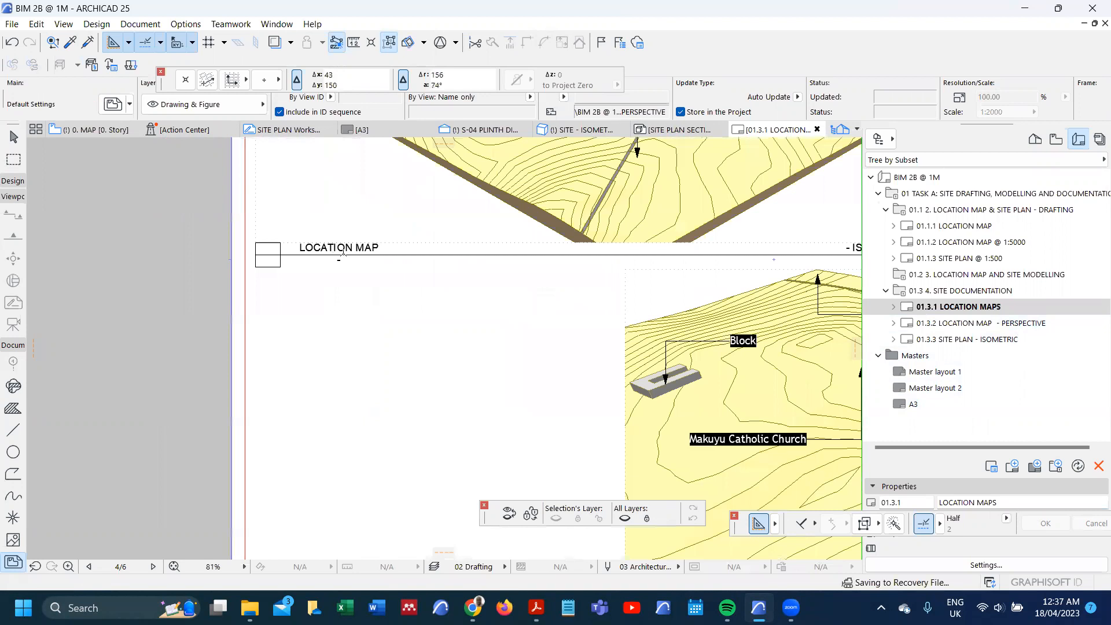
# Step: Open the 01.3.3 SITE PLAN - ISOMETRIC layout and delete the section drawing placed on it
pyautogui.scroll(-5, 343, 250)
pyautogui.scroll(3, 750, 258)
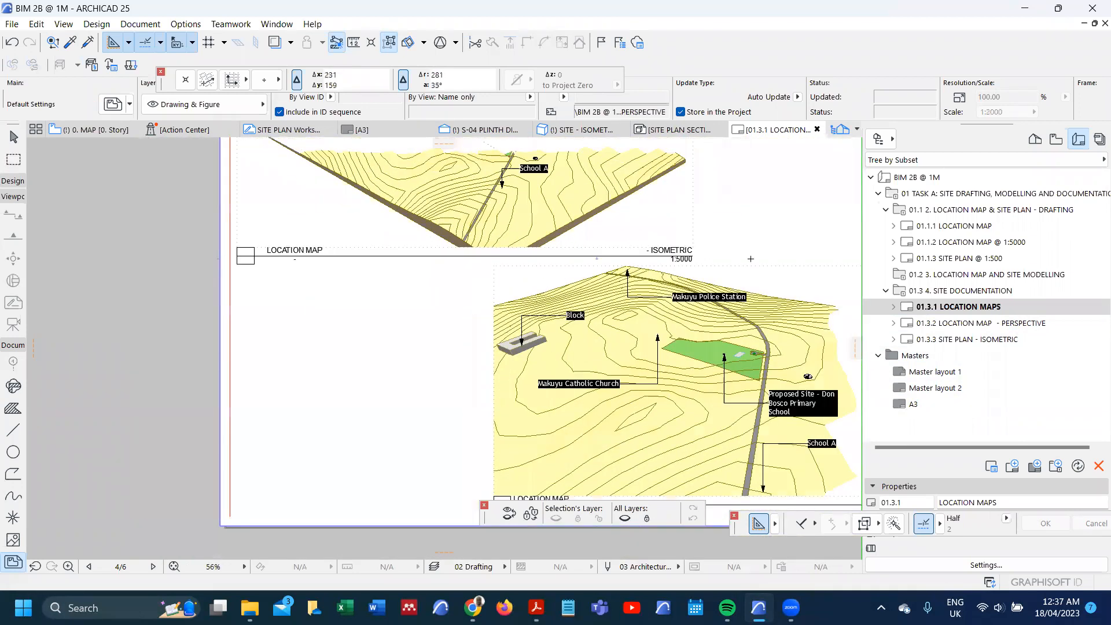
pyautogui.click(978, 341)
pyautogui.doubleClick(978, 341)
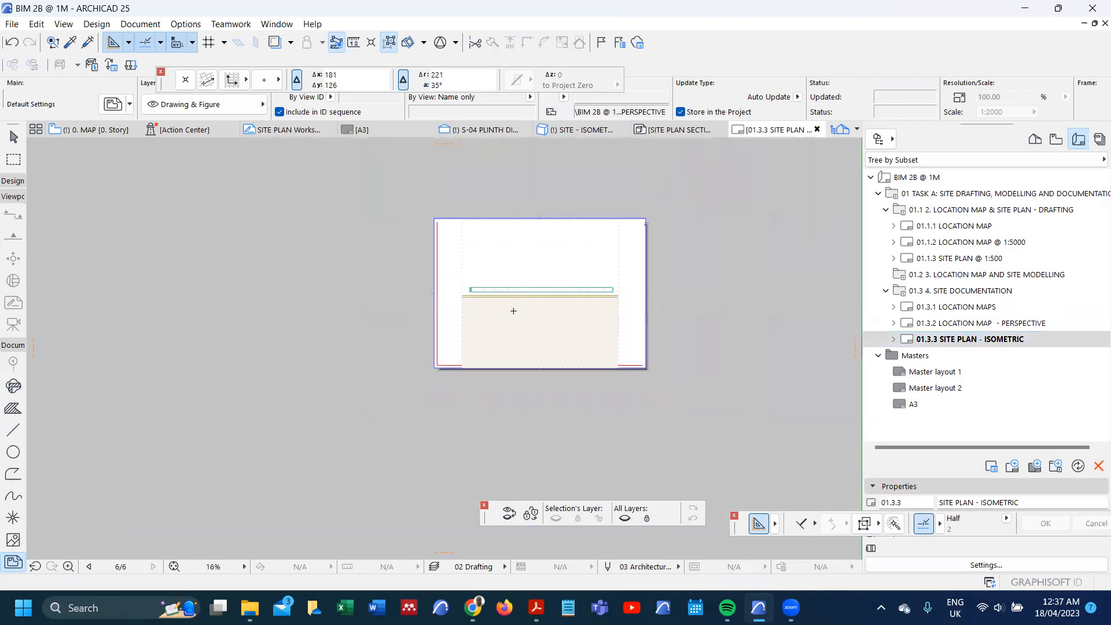
pyautogui.click(517, 308)
pyautogui.press('Delete')
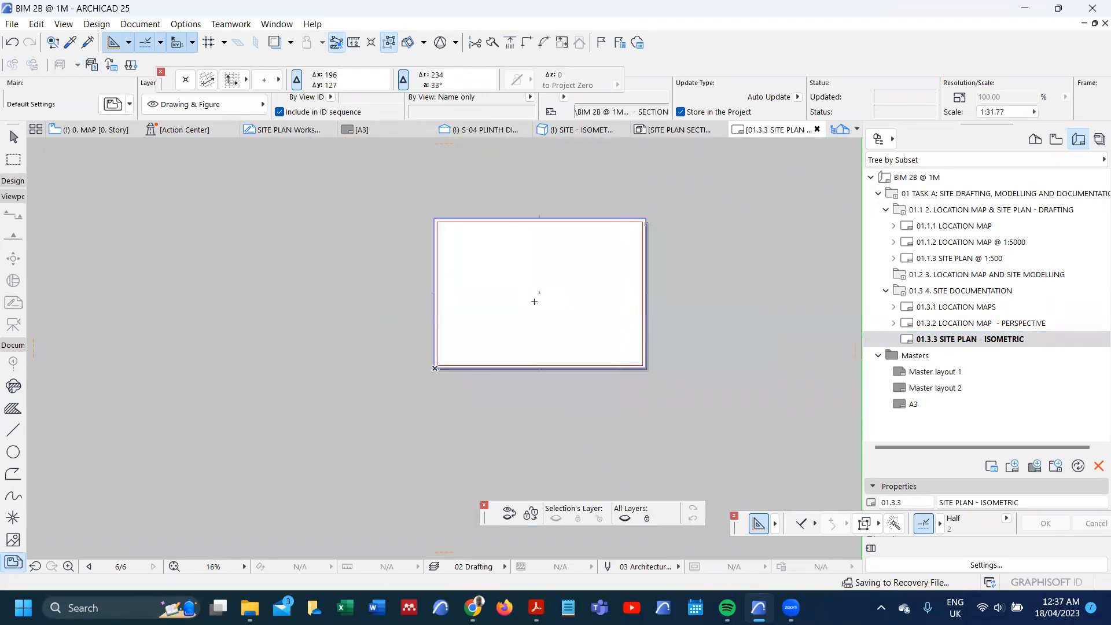
# Step: Place the internal view SITE PLAN - ISOMETRIC as a drawing on the empty 01.3.3 layout
pyautogui.rightClick(536, 288)
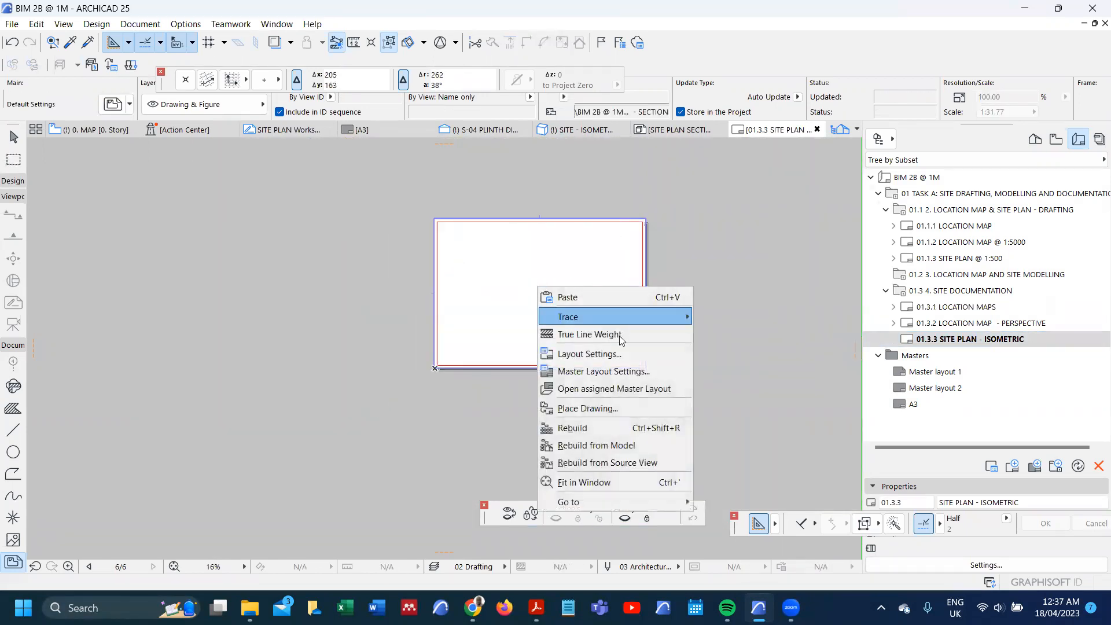
pyautogui.click(617, 409)
pyautogui.scroll(-3, 613, 224)
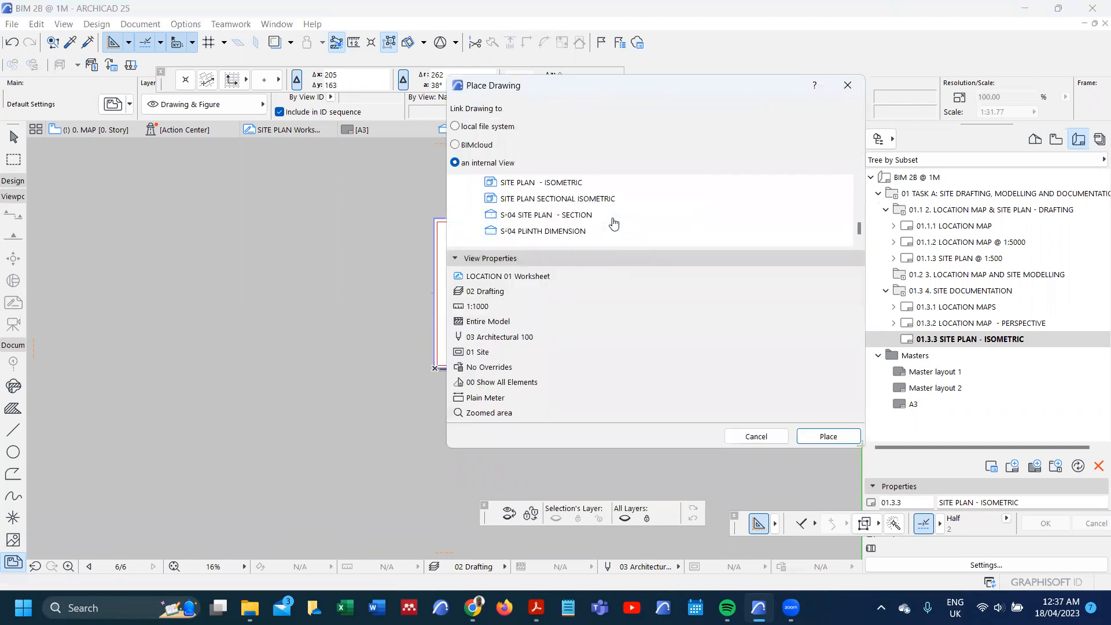
pyautogui.click(578, 182)
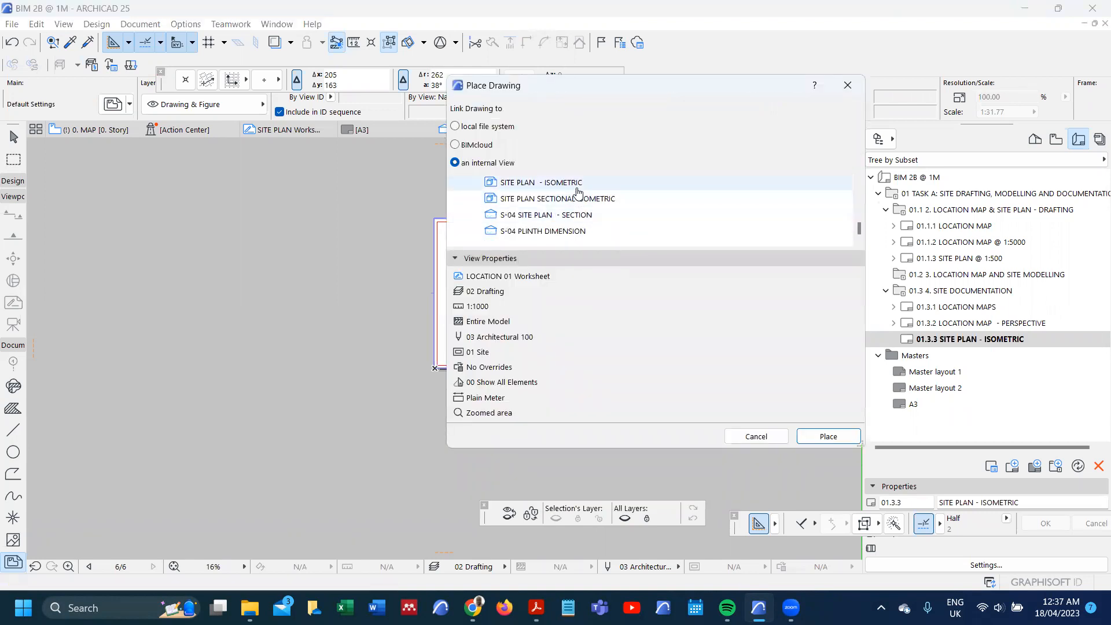
pyautogui.click(818, 437)
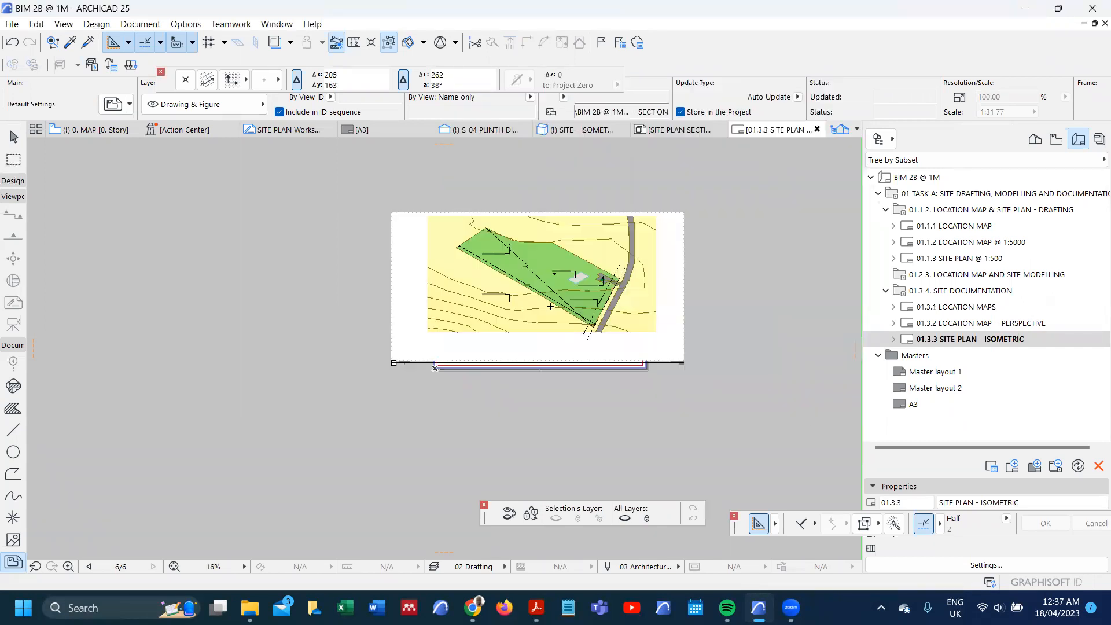
# Step: Crop the site plan isometric from its bottom edge by about 61 mm, up to the lower corner of the site
pyautogui.click(563, 301)
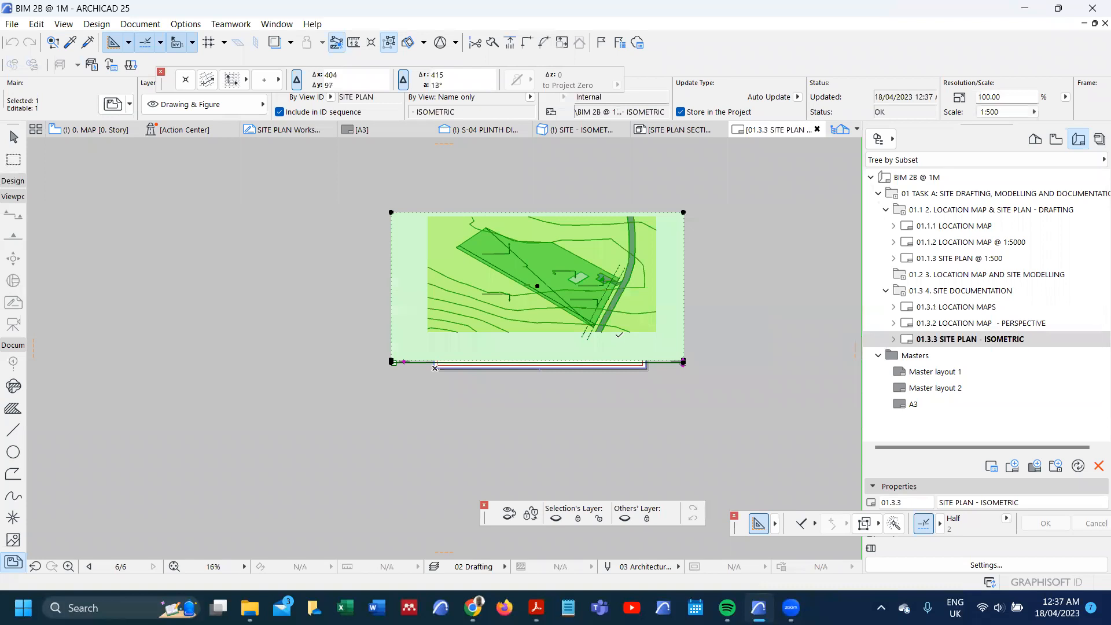
pyautogui.scroll(1, 604, 349)
pyautogui.scroll(2, 603, 349)
pyautogui.click(578, 370)
pyautogui.click(711, 415)
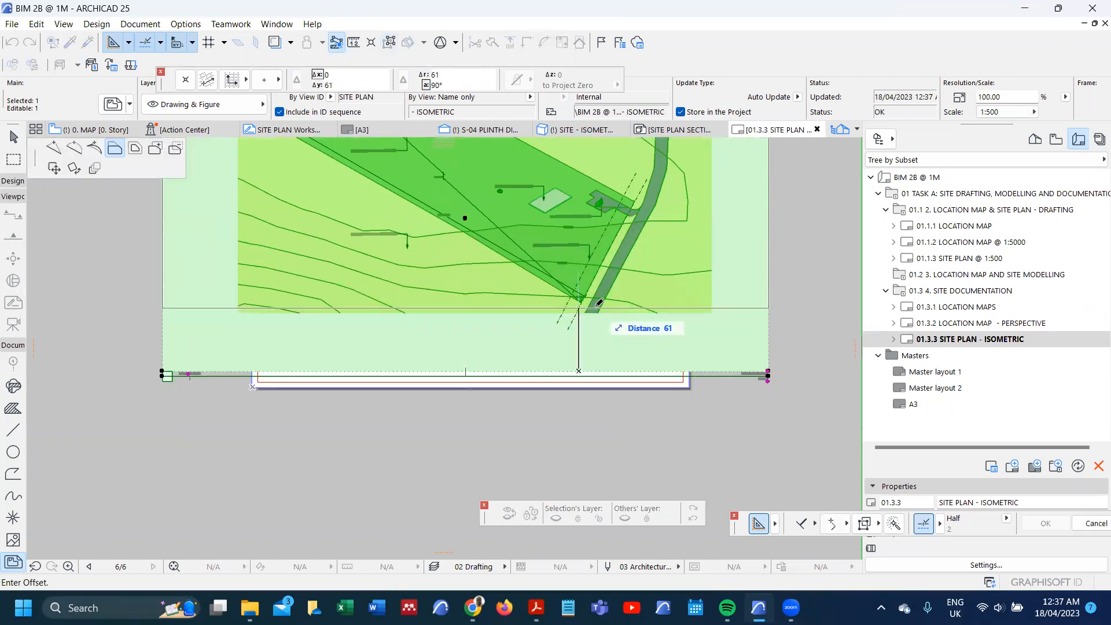
pyautogui.click(595, 311)
pyautogui.scroll(-5, 538, 363)
pyautogui.scroll(4, 465, 308)
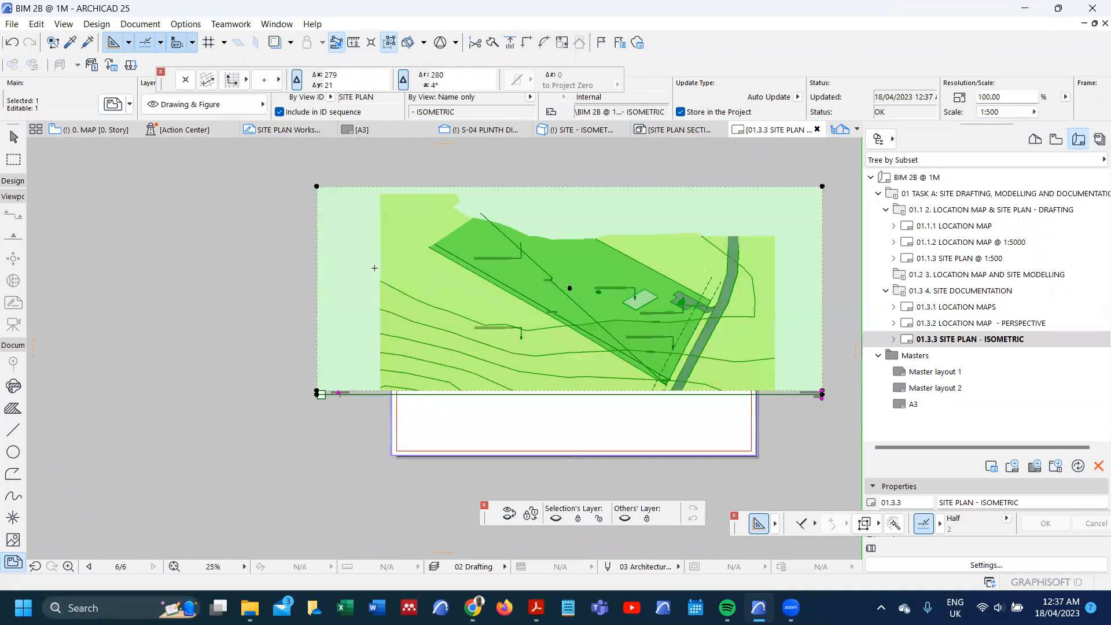
# Step: Crop the drawing frame's left edge to the site's left corner and its top edge down by about 25 mm
pyautogui.click(317, 255)
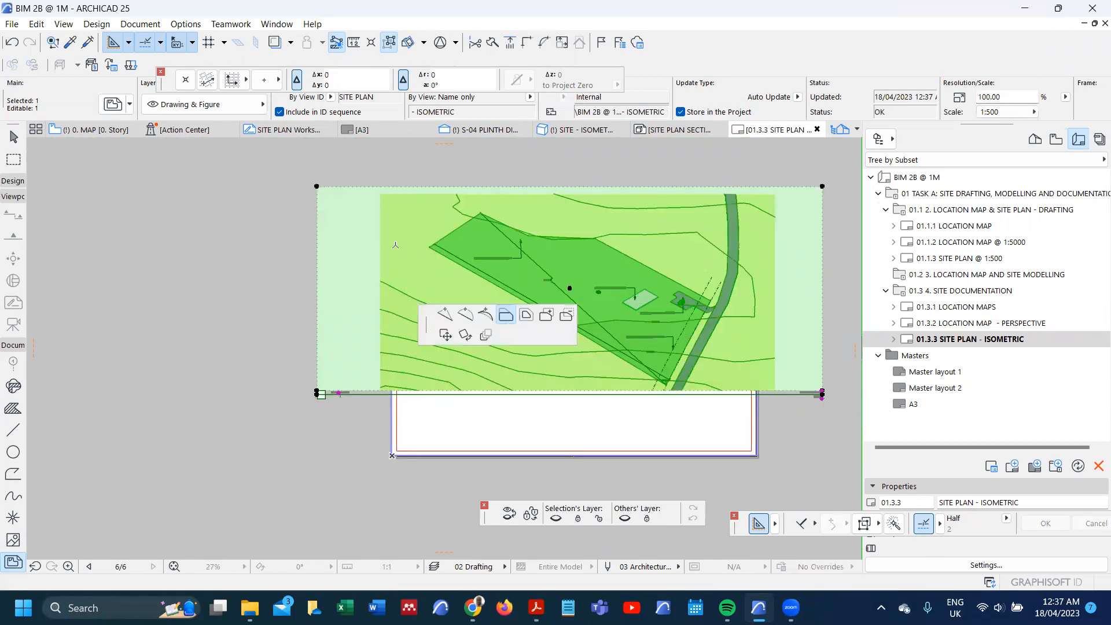
pyautogui.click(505, 314)
pyautogui.click(430, 234)
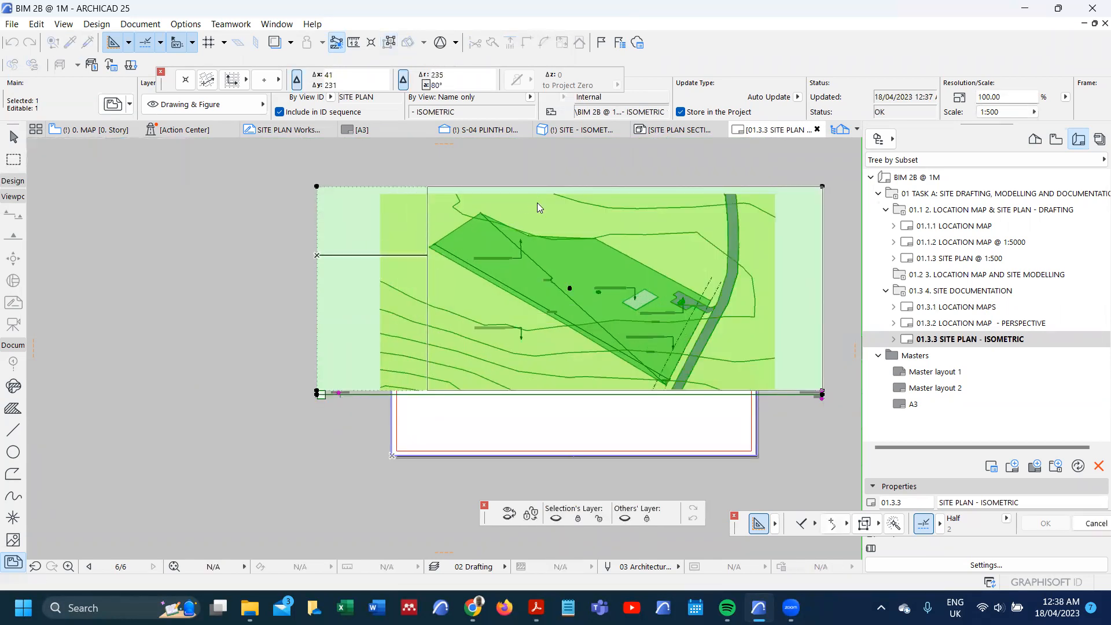
pyautogui.click(539, 186)
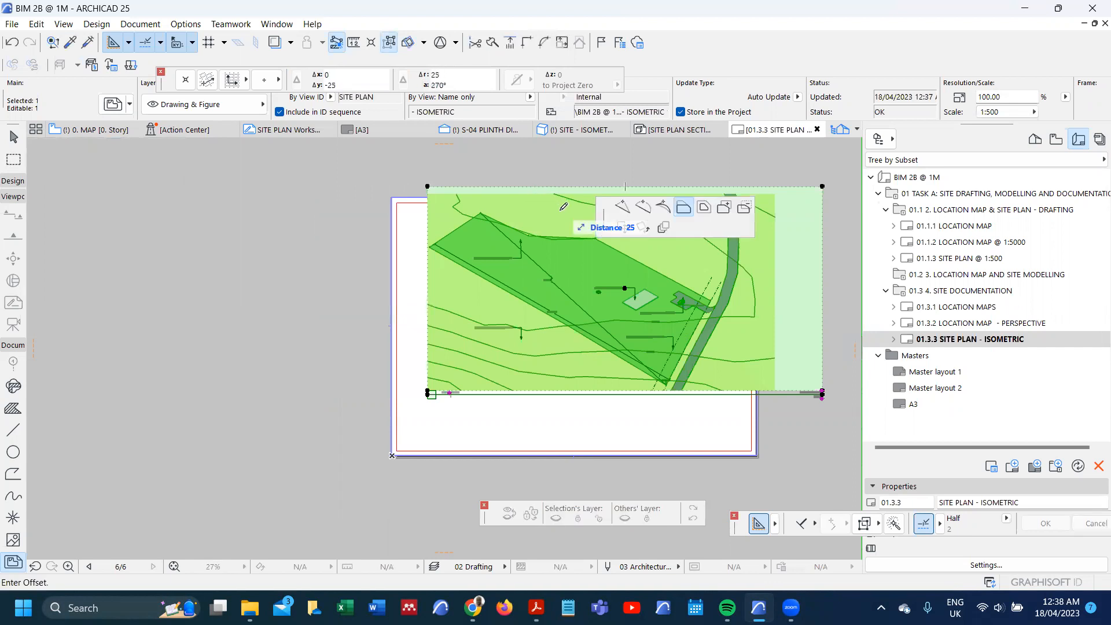
pyautogui.click(682, 206)
pyautogui.click(562, 208)
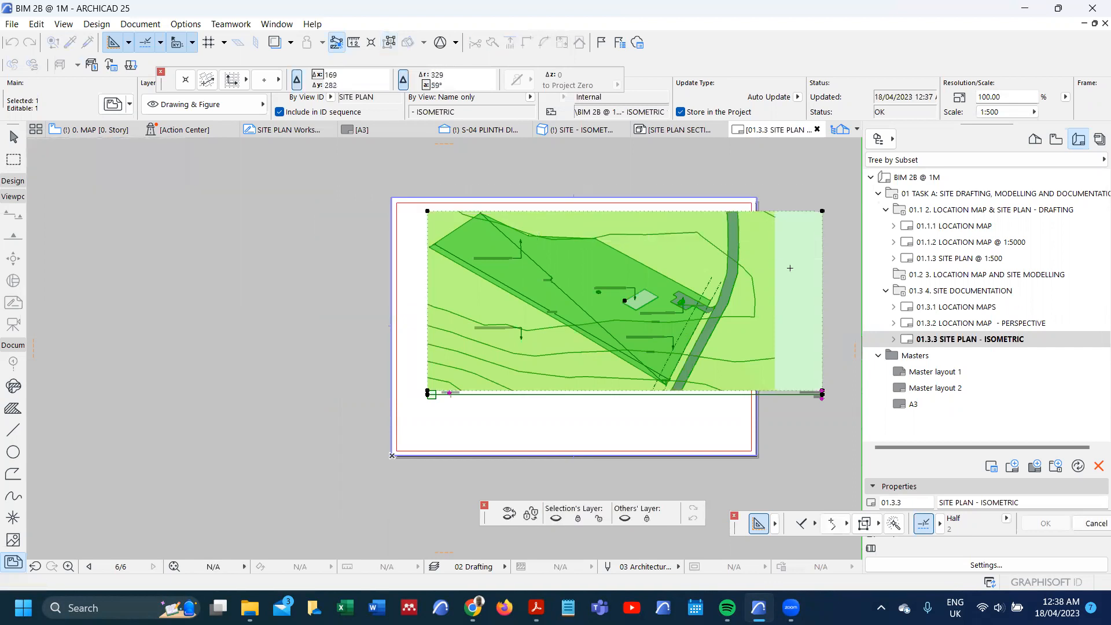
# Step: Crop the drawing frame's right edge to just beyond the road, leaving the drawing about 364 mm wide
pyautogui.click(822, 276)
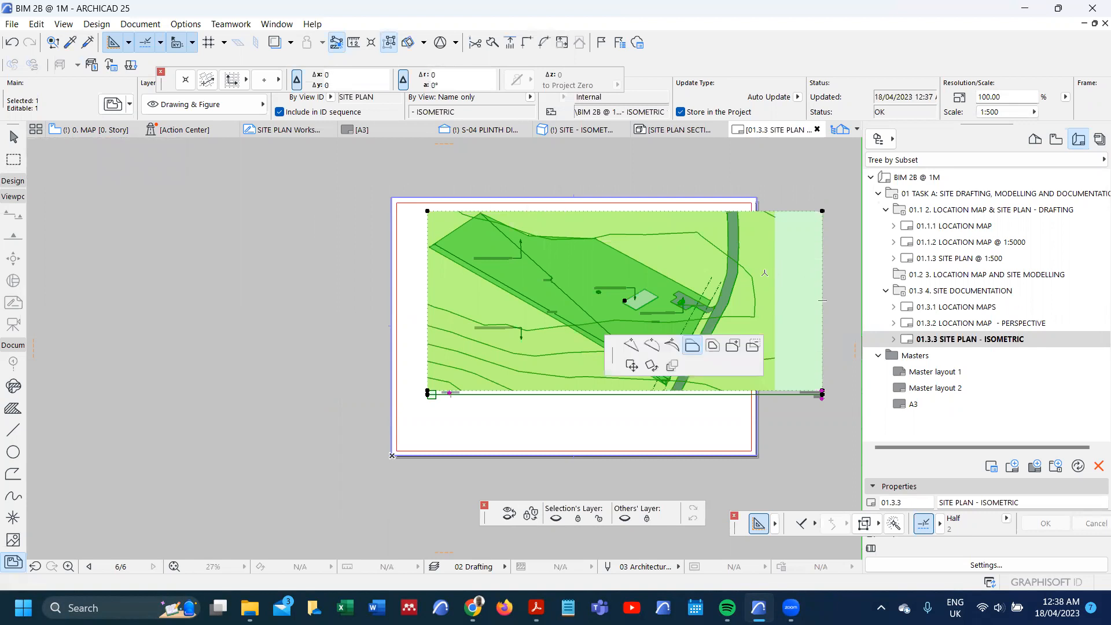
pyautogui.click(690, 344)
pyautogui.click(751, 272)
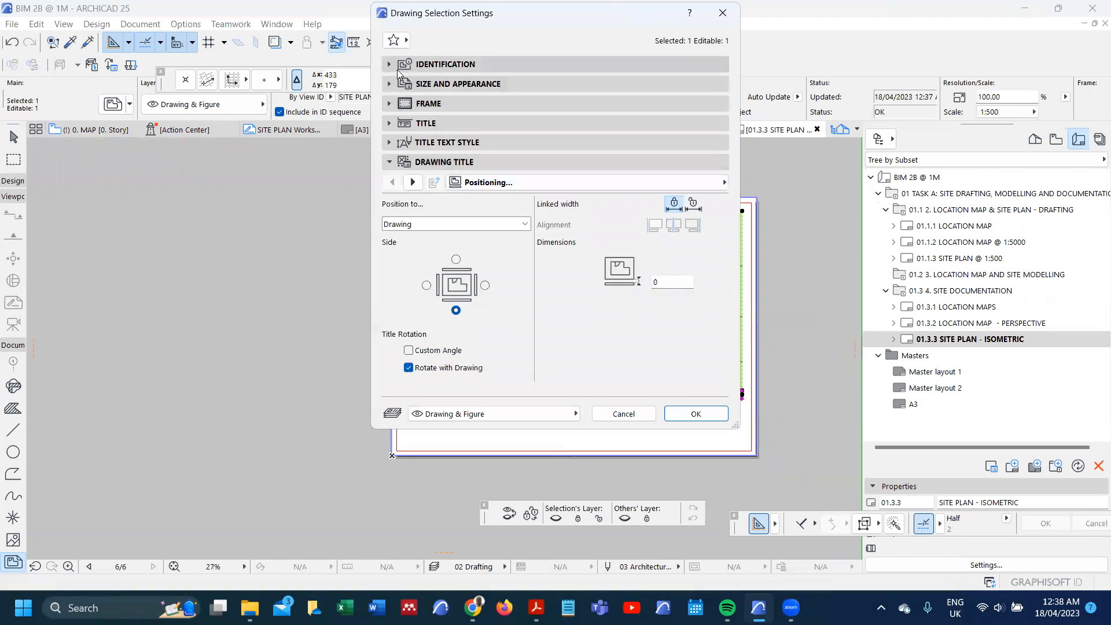
# Step: Fit the site plan isometric drawing to the layout, enlarging it to 115.39% magnification and 420 mm width
pyautogui.click(398, 67)
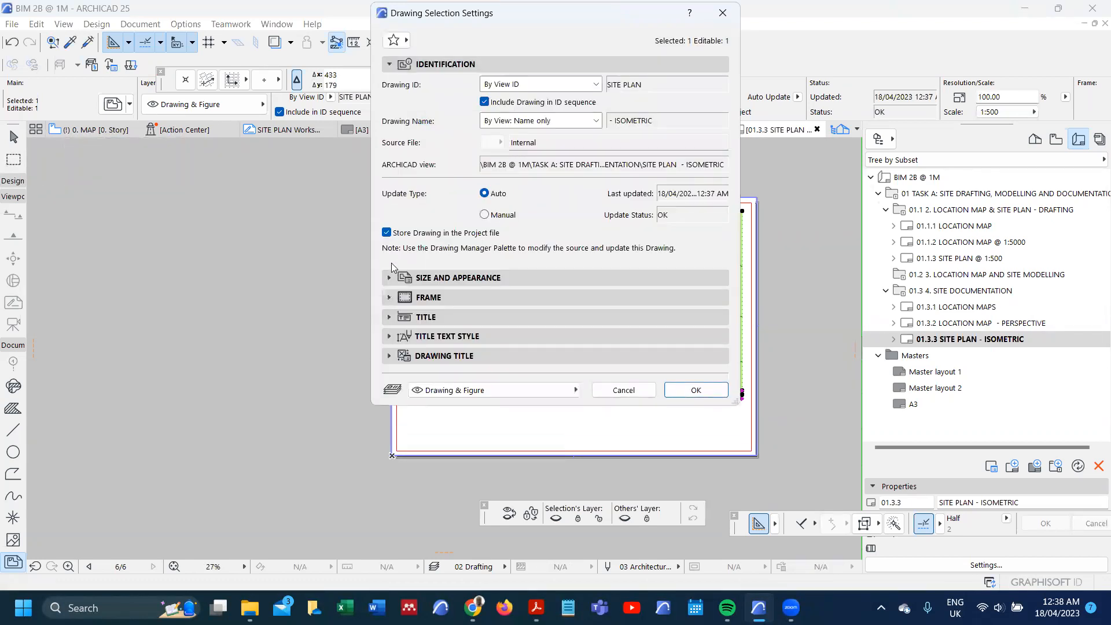
pyautogui.click(399, 278)
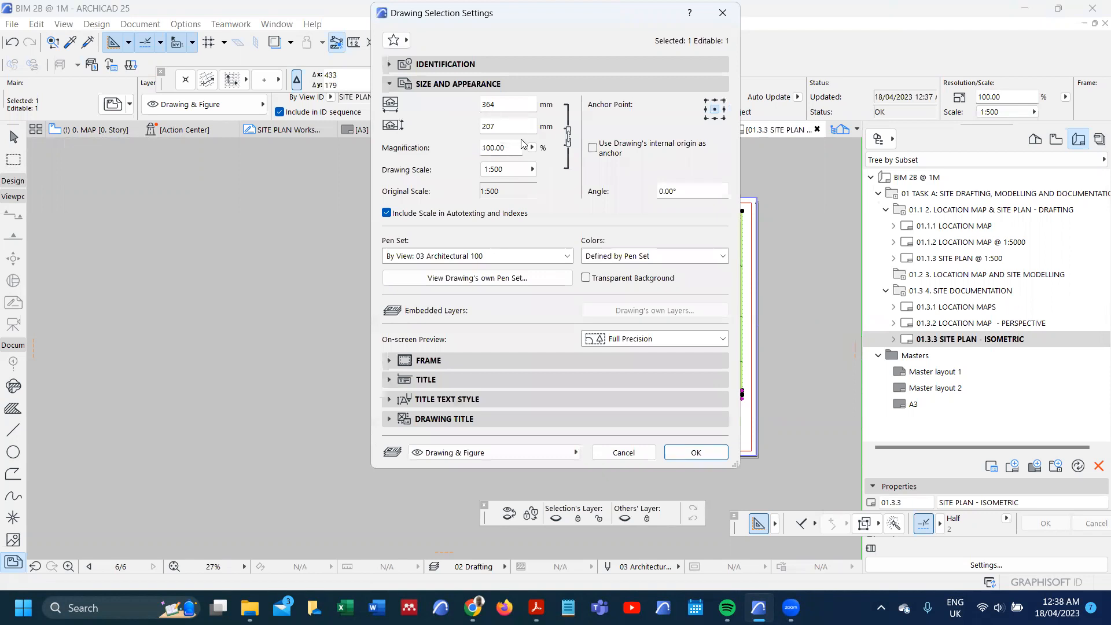
pyautogui.click(531, 169)
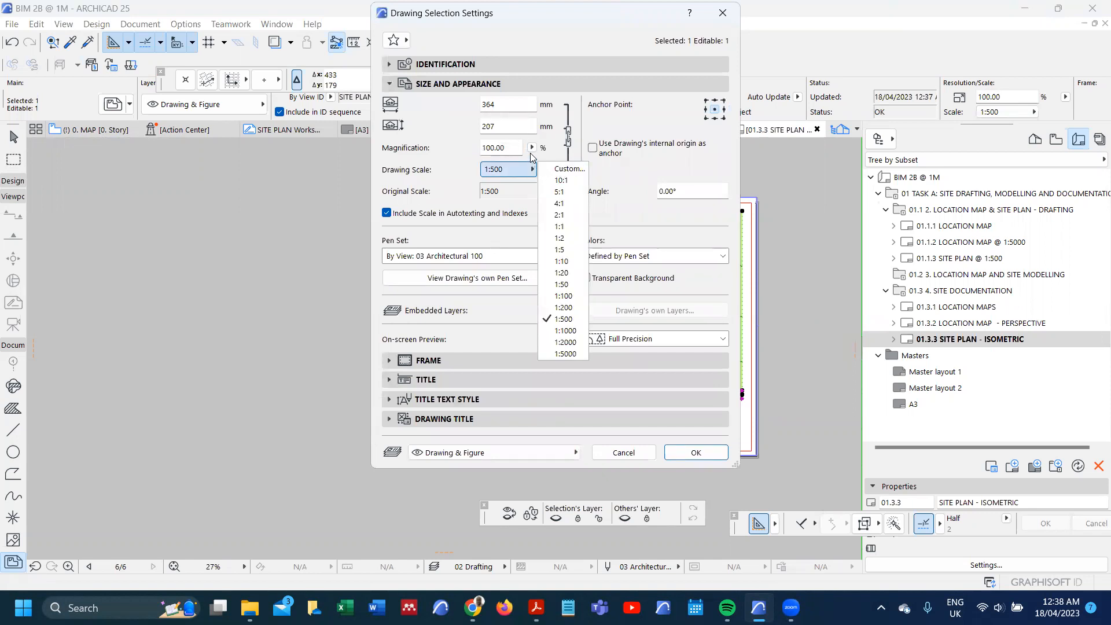
pyautogui.click(532, 149)
pyautogui.click(557, 148)
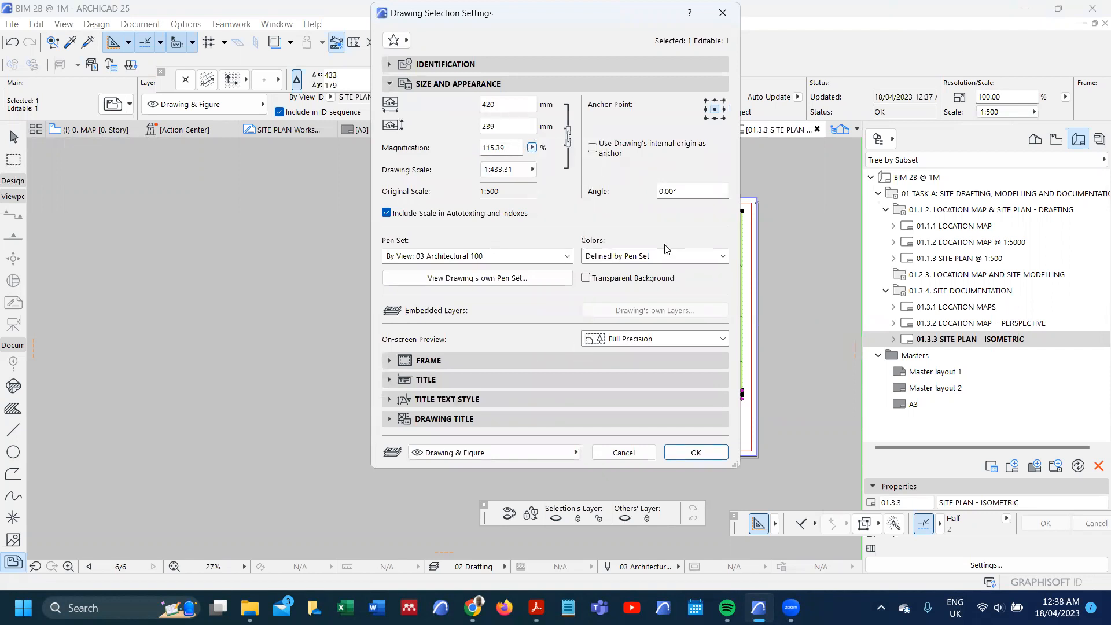
pyautogui.click(696, 452)
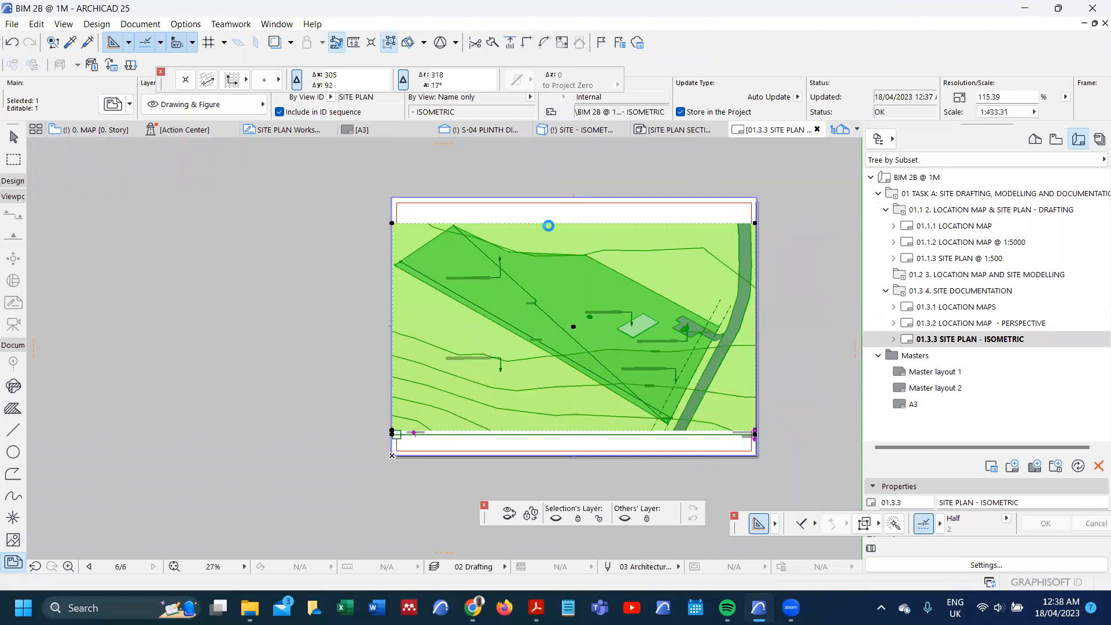
# Step: Set the site plan isometric drawing's magnification to 100%
pyautogui.doubleClick(548, 226)
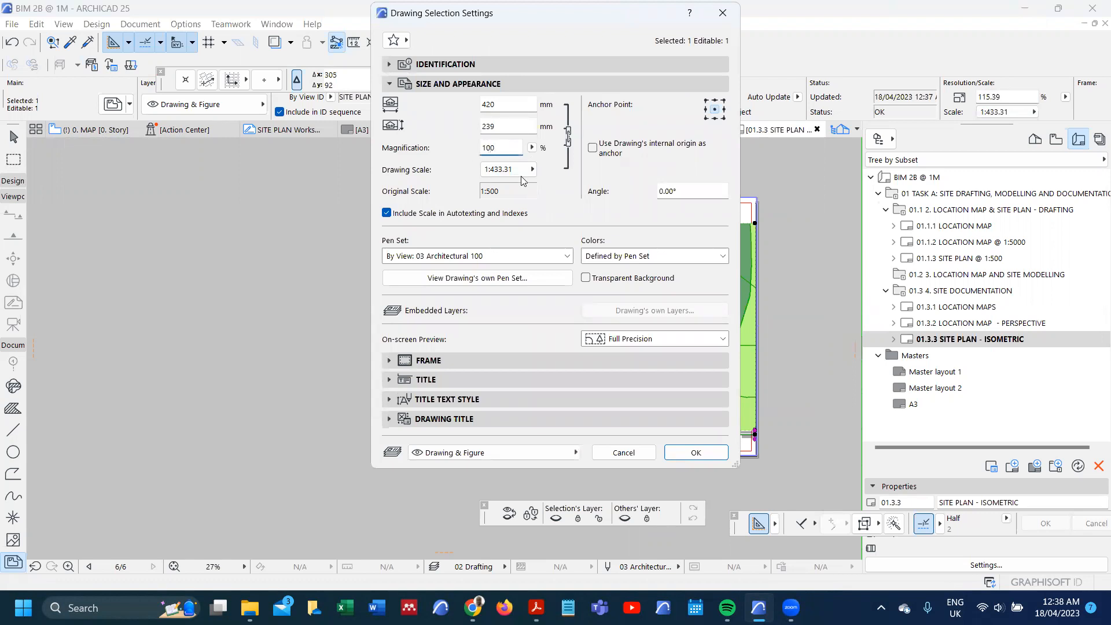
pyautogui.click(700, 450)
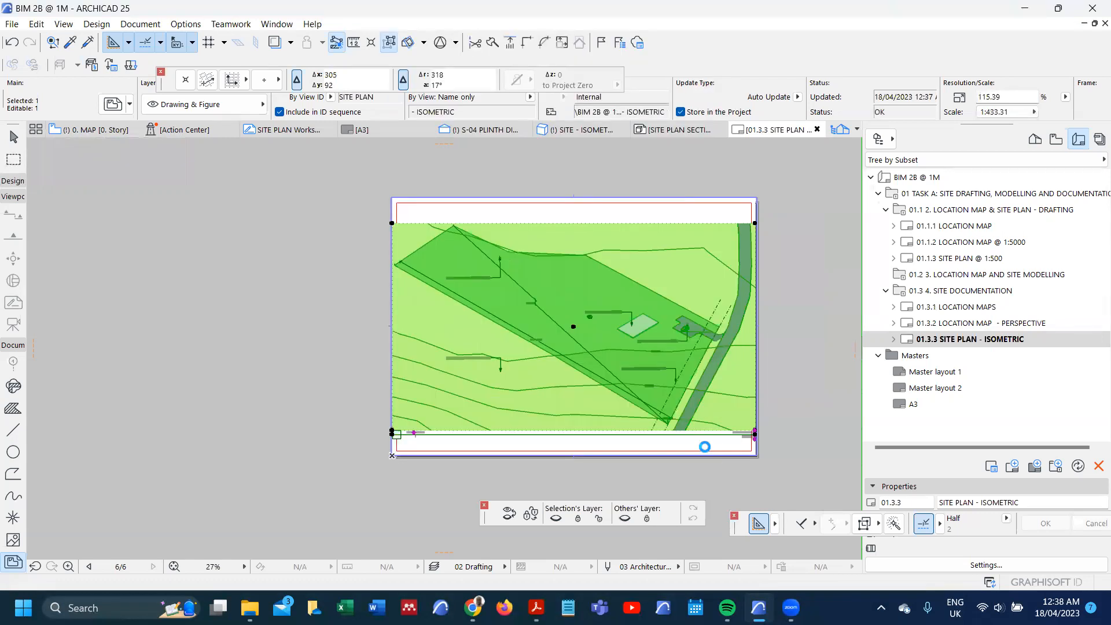
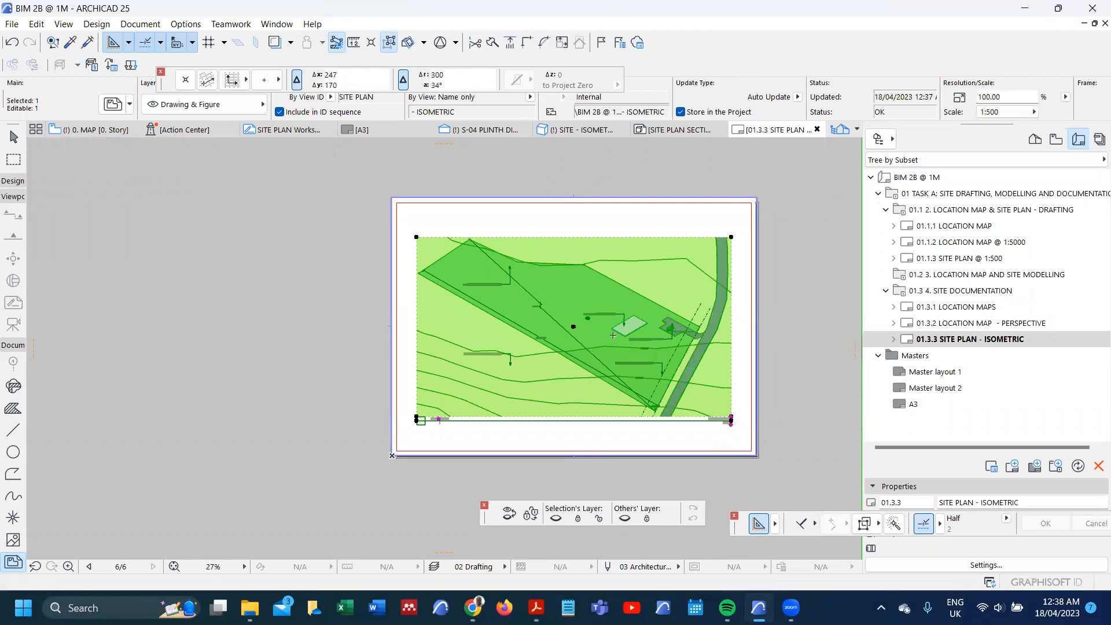
# Step: Duplicate the 01.3.3 SITE PLAN - ISOMETRIC layout within the 01.3 4. SITE DOCUMENTATION subset
pyautogui.click(790, 372)
pyautogui.click(965, 338)
pyautogui.moveTo(963, 343); pyautogui.dragTo(979, 352)
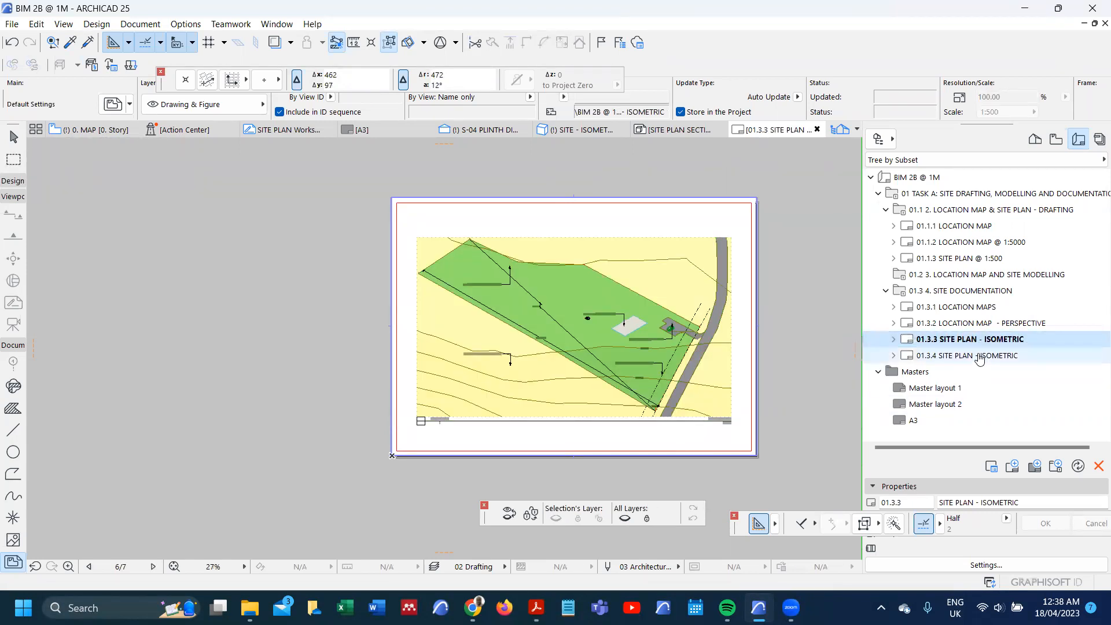
# Step: Relink the drawing on the 01.3.4 layout to the internal view SITE PLAN SECTIONAL ISOMETRIC
pyautogui.click(629, 352)
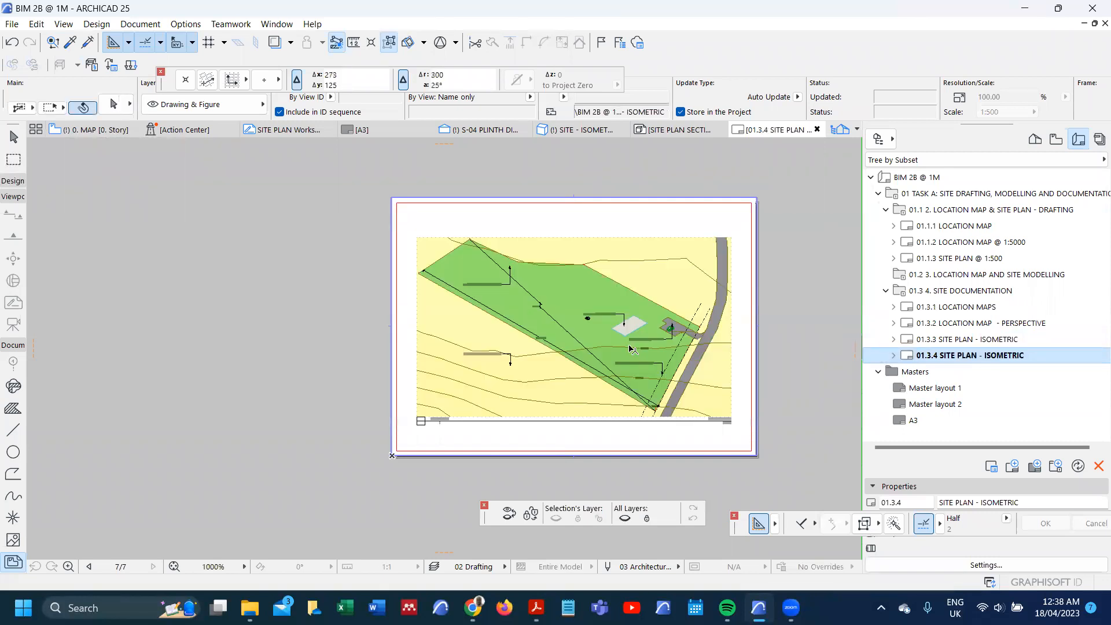
pyautogui.rightClick(315, 230)
pyautogui.click(376, 333)
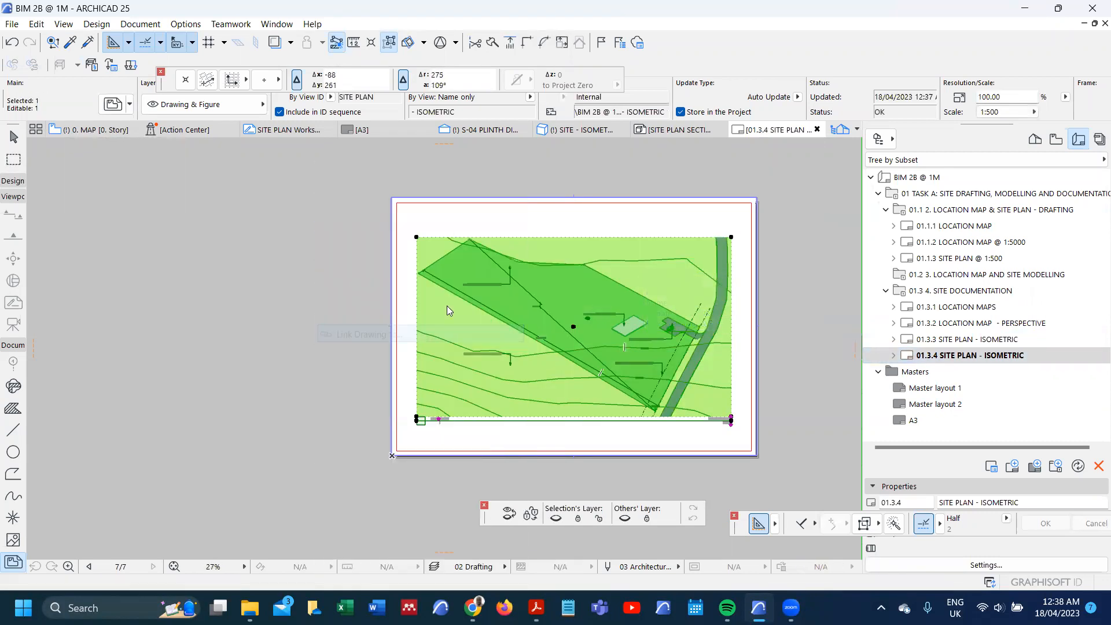
pyautogui.scroll(-2, 587, 231)
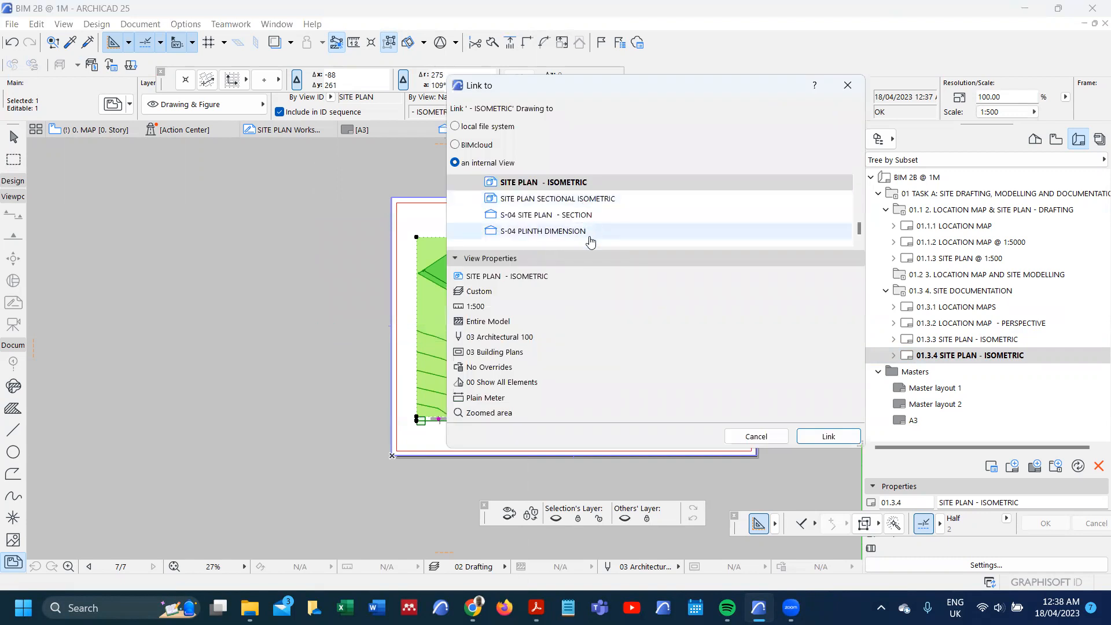
pyautogui.click(590, 202)
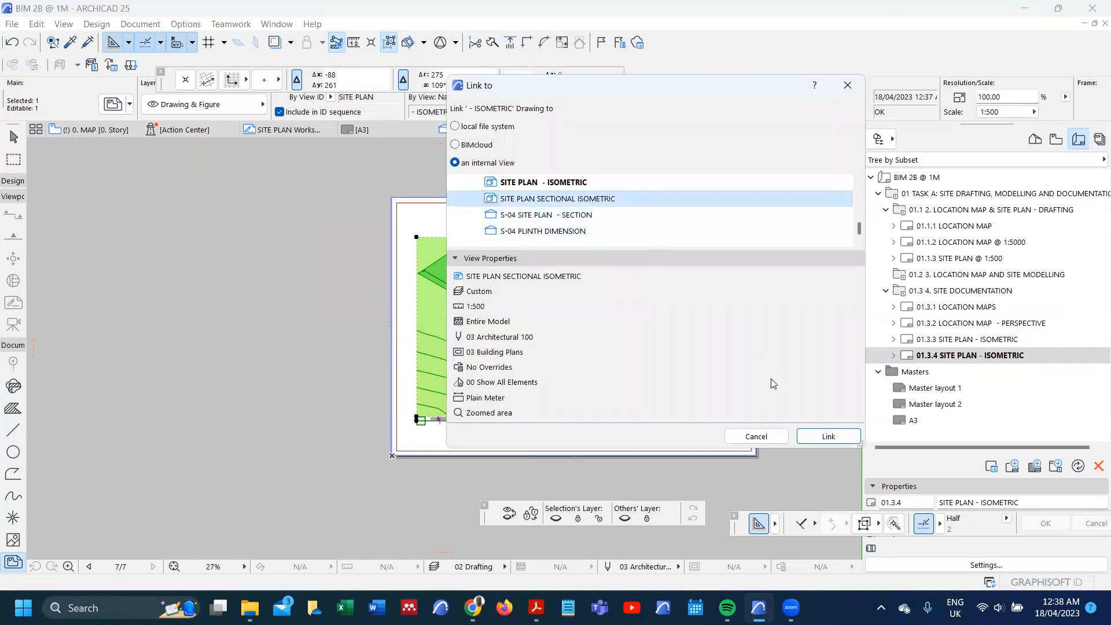
pyautogui.click(827, 437)
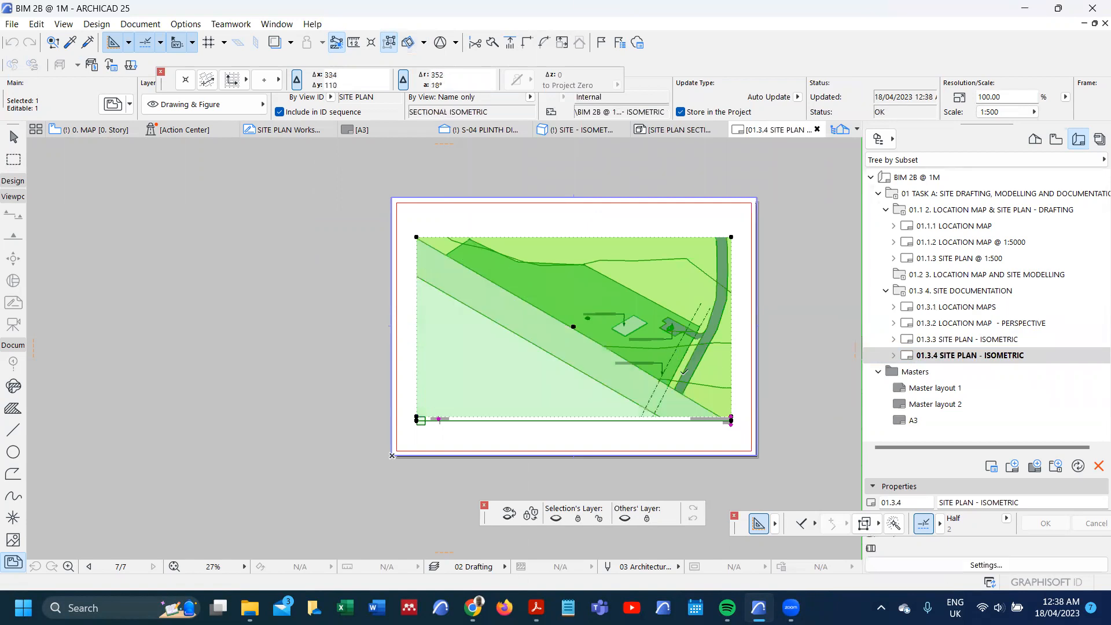
# Step: Crop the sectional isometric drawing by offsetting its frame's lower edge upward about 30 mm
pyautogui.scroll(4, 676, 346)
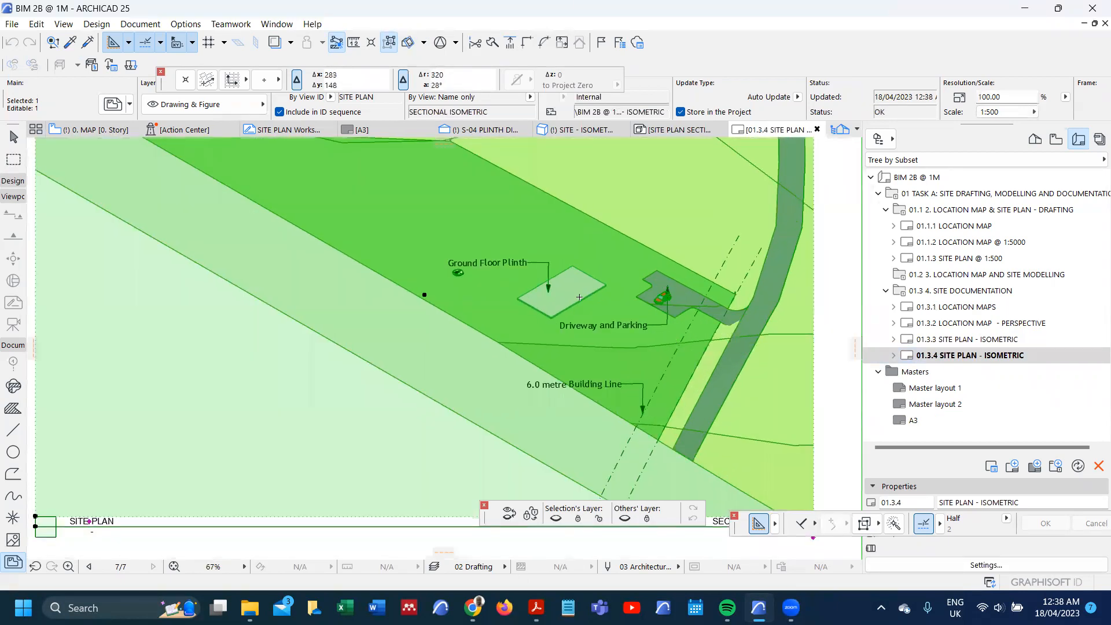
pyautogui.scroll(-3, 598, 393)
pyautogui.scroll(1, 599, 393)
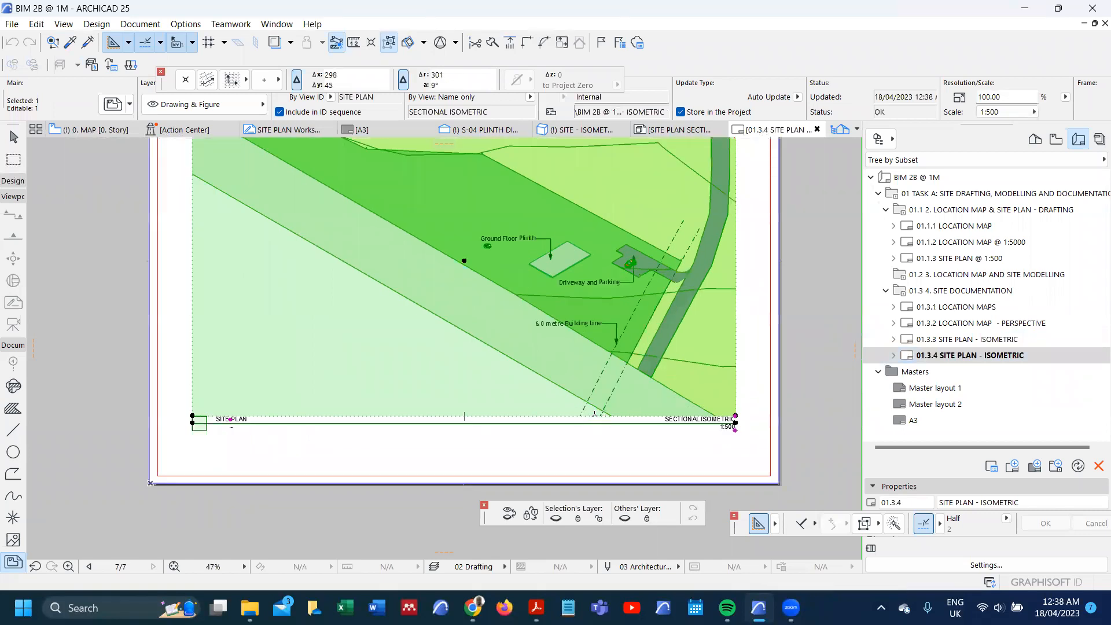
pyautogui.click(593, 415)
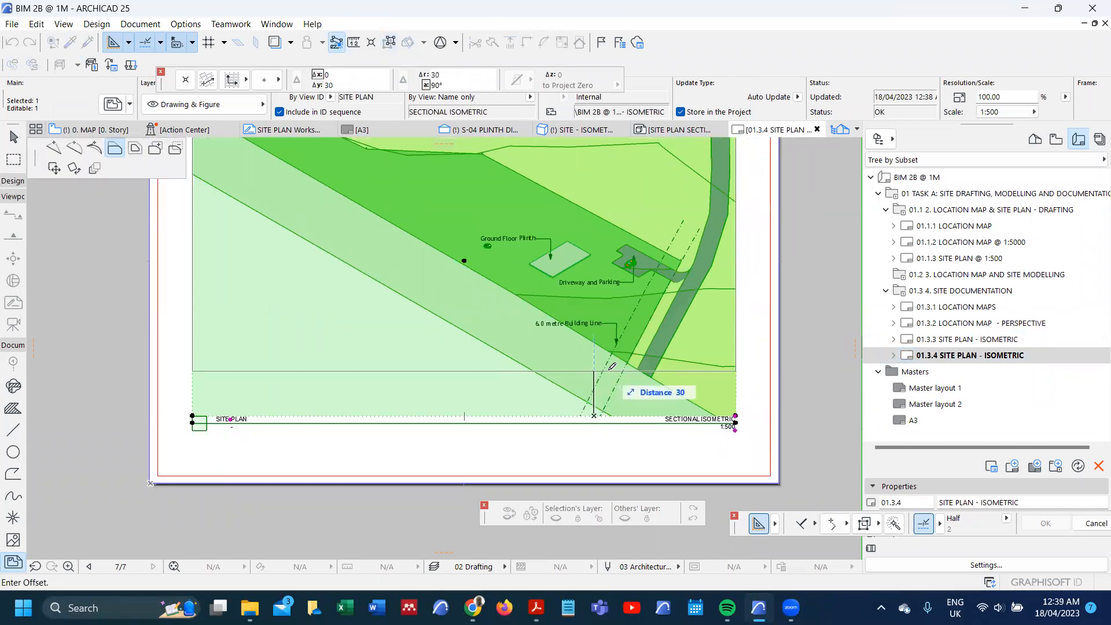
pyautogui.click(610, 363)
pyautogui.scroll(-3, 589, 380)
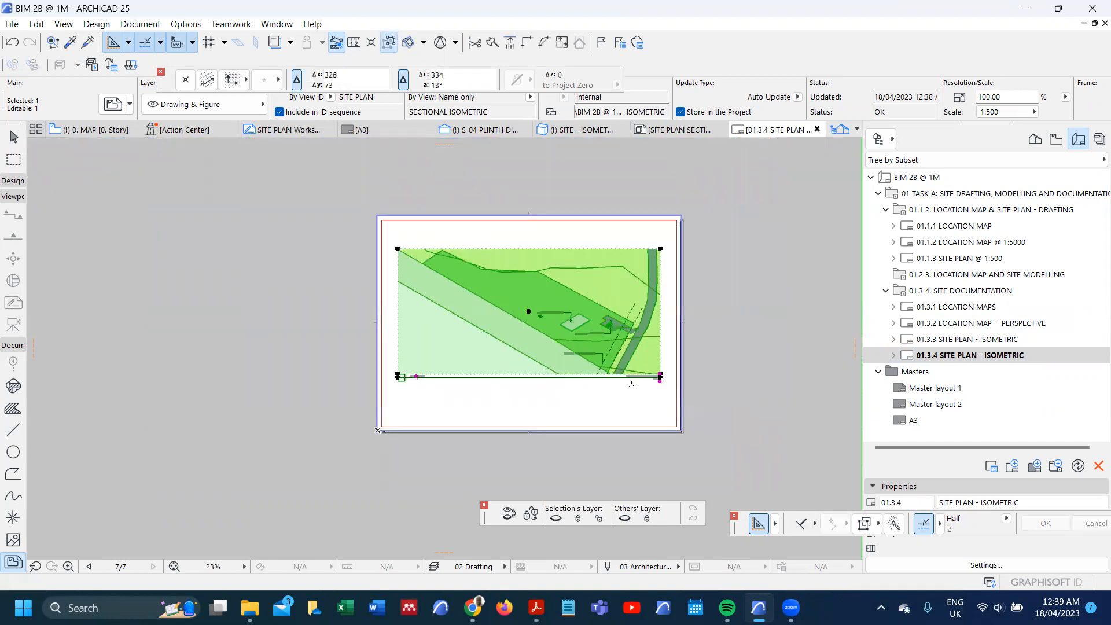
# Step: Move the sectional isometric drawing straight down so its title sits just above the layout's lower margin
pyautogui.hotkey('ctrl', 'd')
pyautogui.click(661, 380)
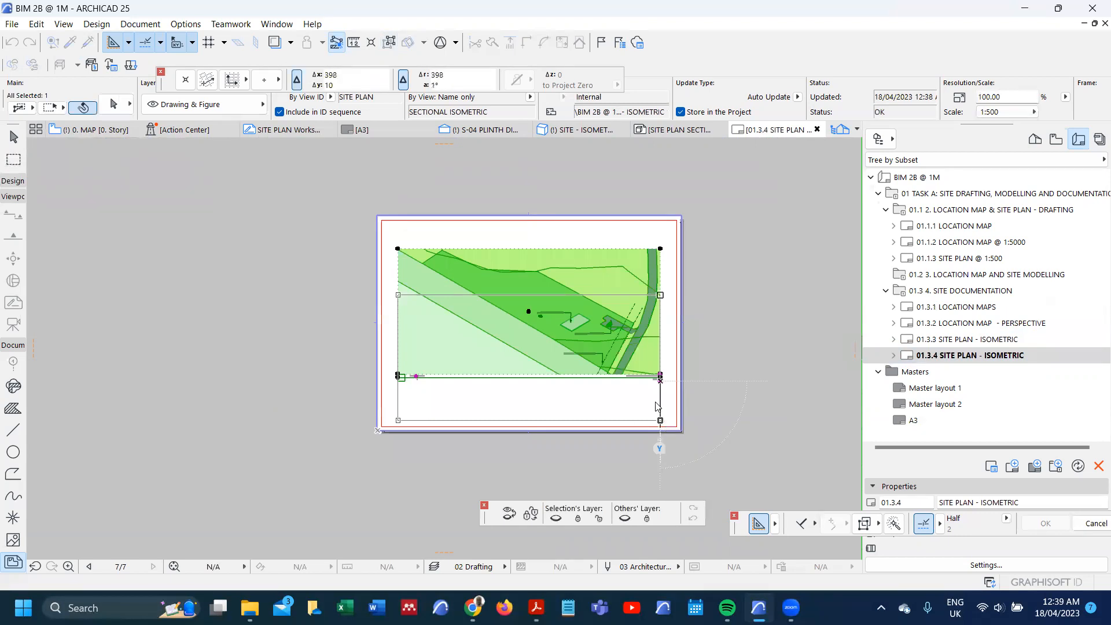
pyautogui.click(663, 426)
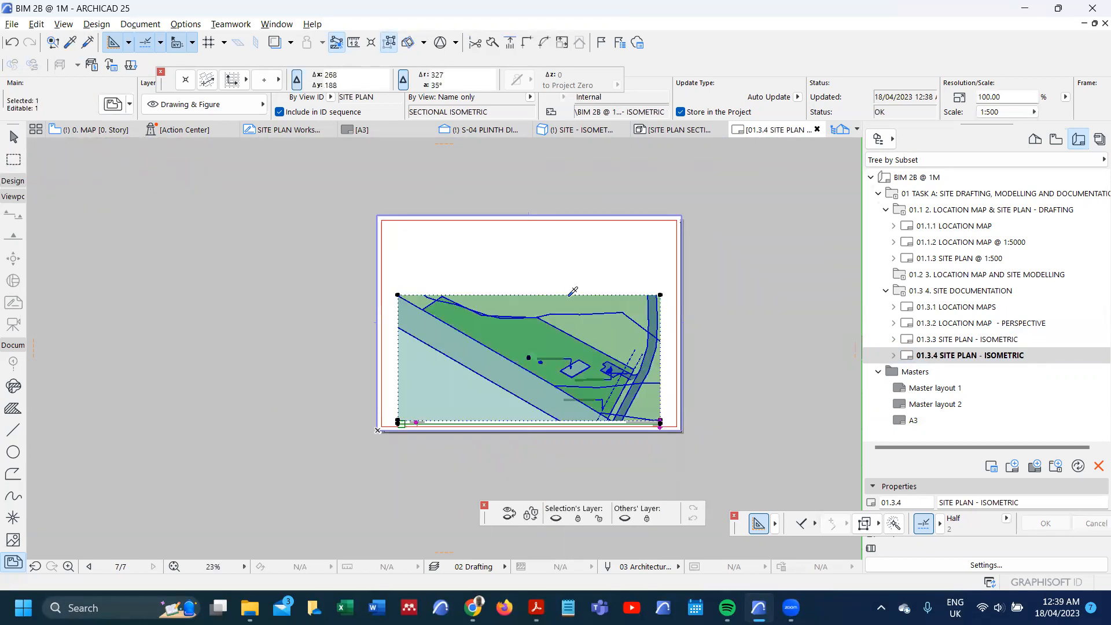
# Step: Place the internal view S-04 SITE PLAN - SECTION in the empty area above the sectional isometric drawing
pyautogui.click(557, 276)
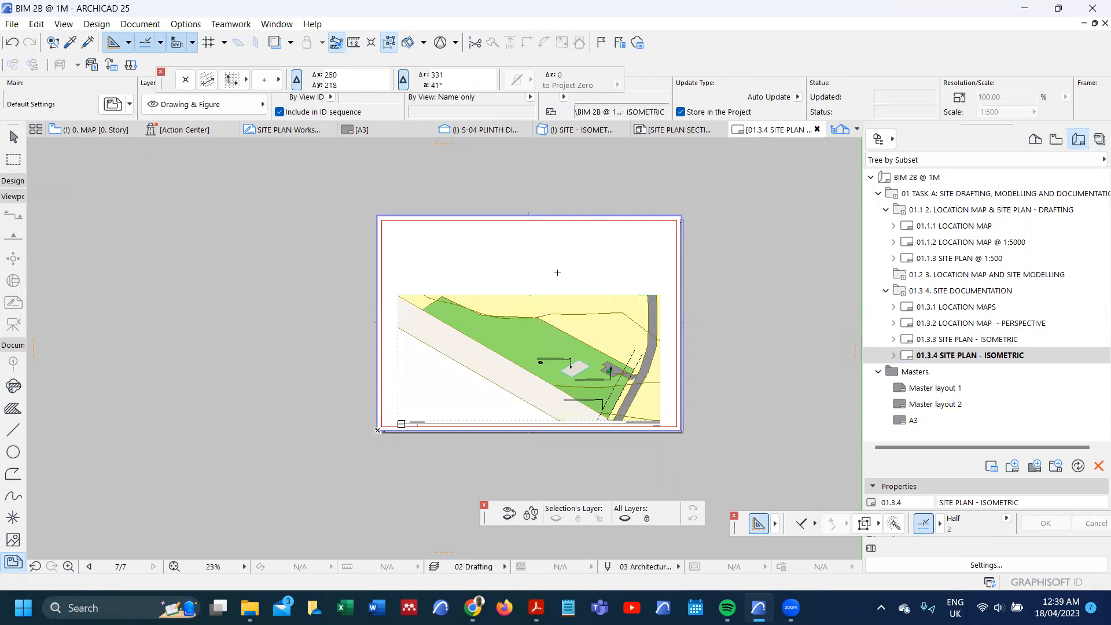
pyautogui.click(590, 203)
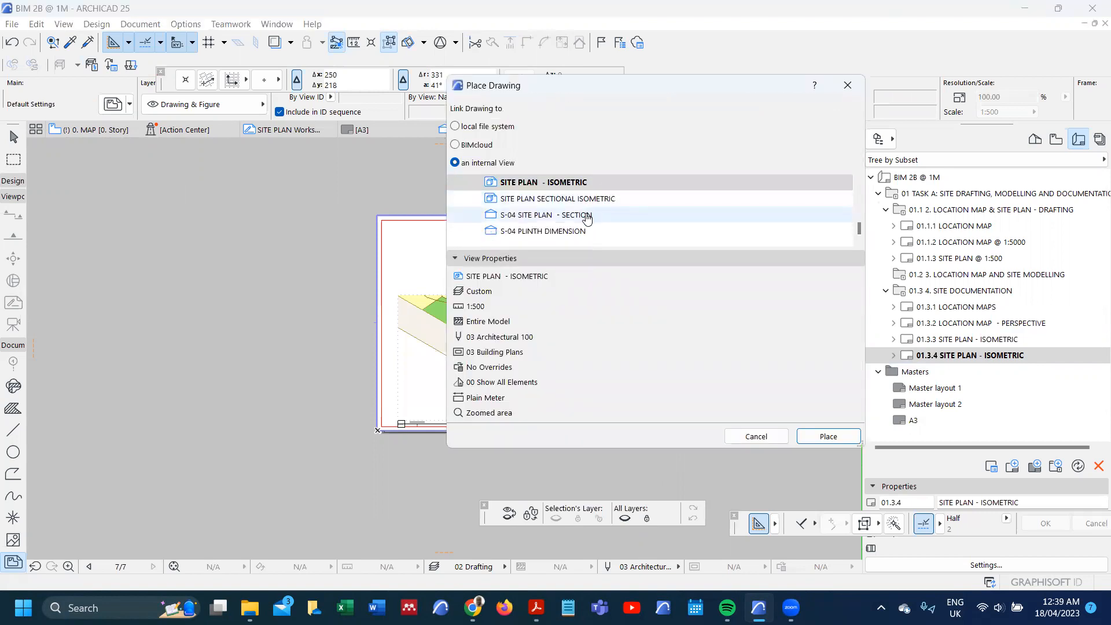
pyautogui.click(586, 216)
pyautogui.click(811, 436)
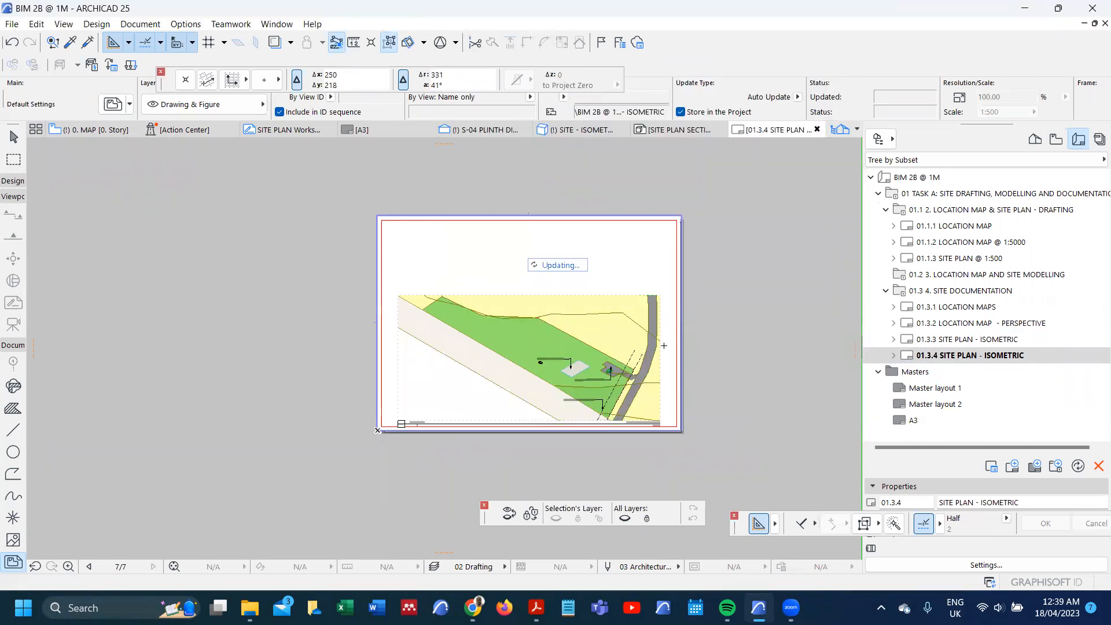
# Step: Stretch the right edge of the site plan section drawing's frame out to near the layout's right margin
pyautogui.scroll(6, 556, 279)
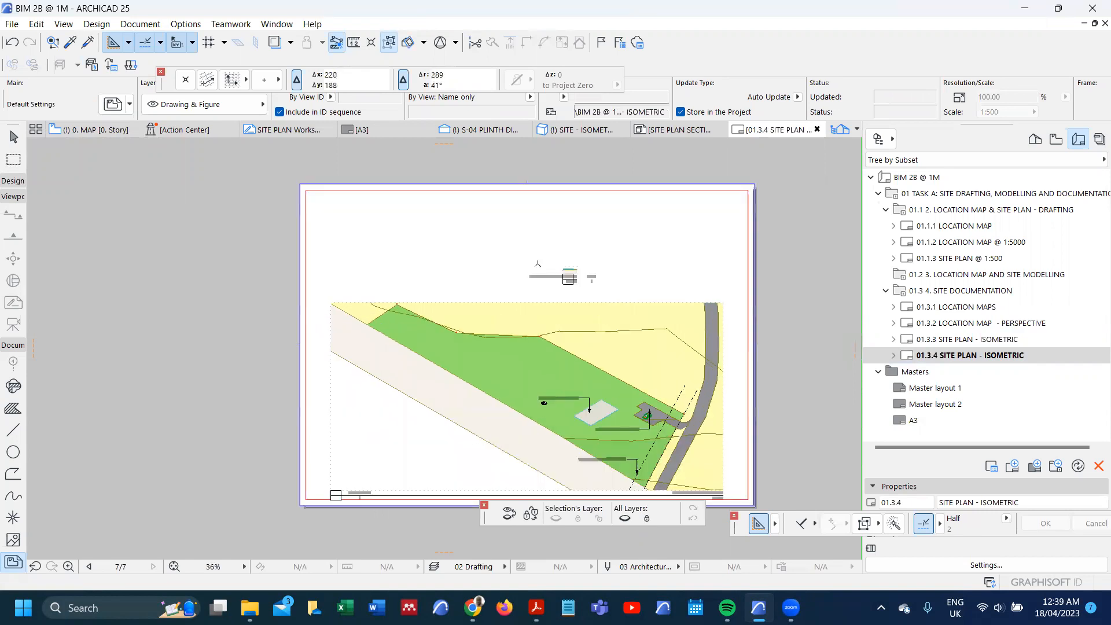
pyautogui.click(613, 268)
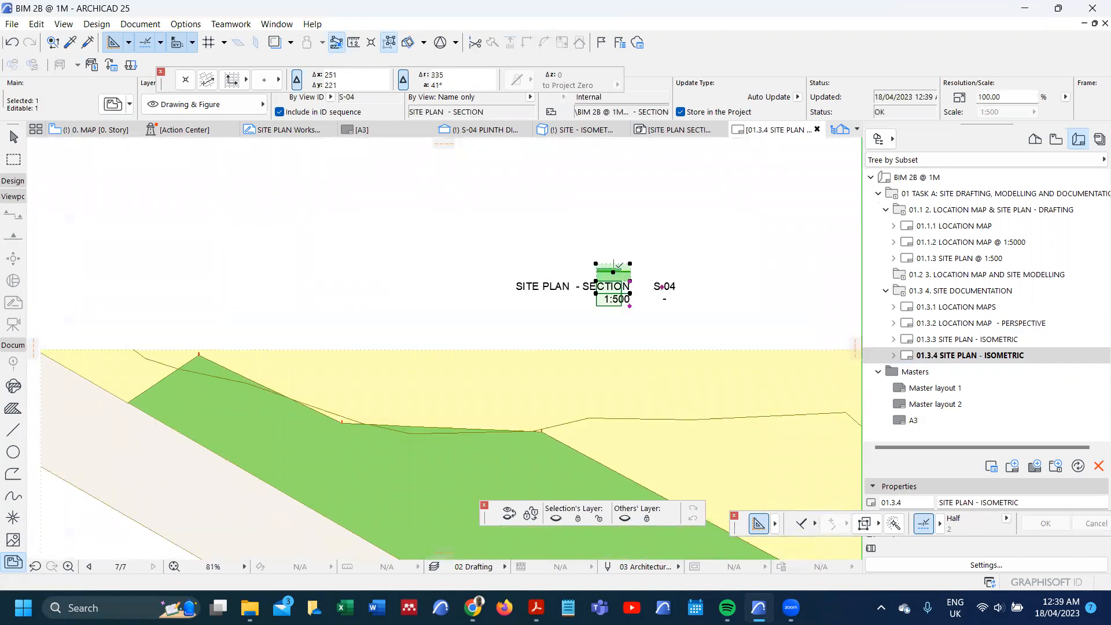
pyautogui.scroll(6, 613, 268)
pyautogui.scroll(-3, 582, 273)
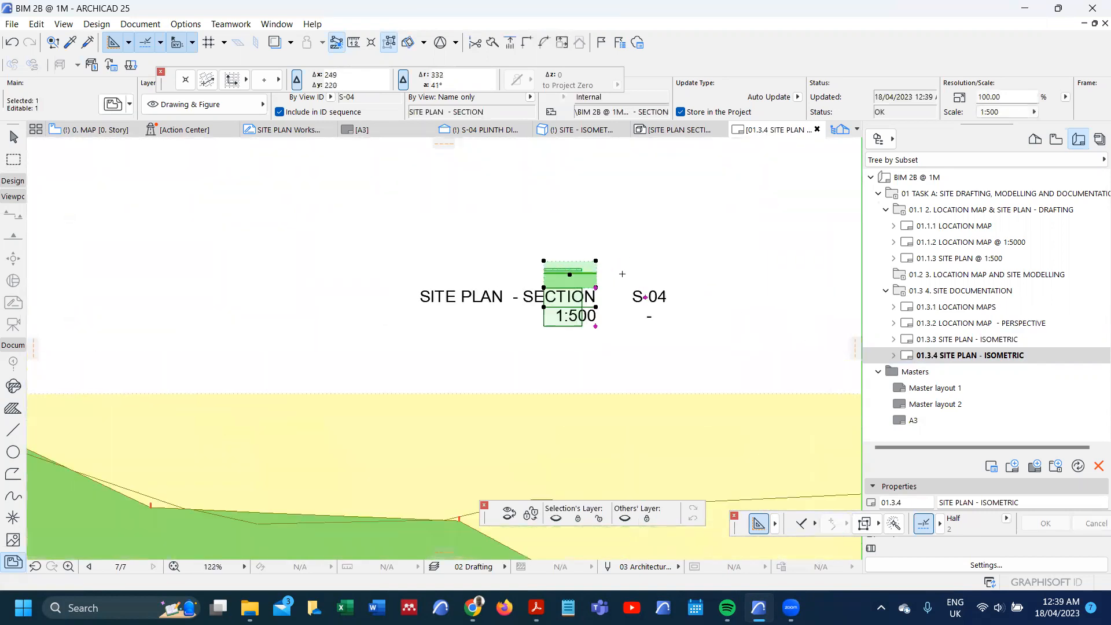
pyautogui.click(587, 269)
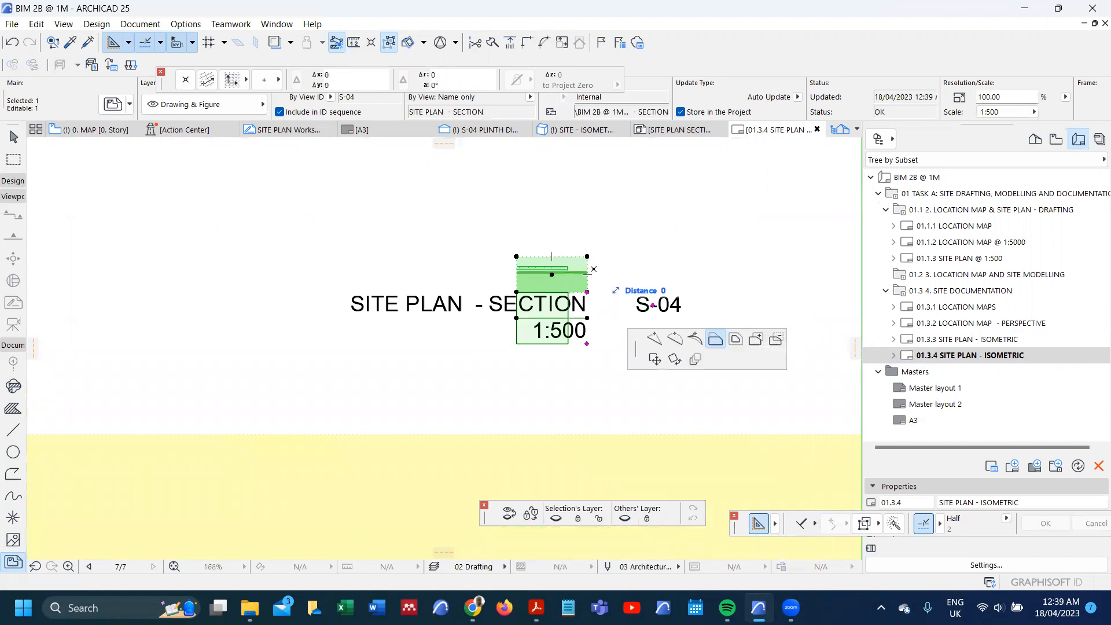
pyautogui.scroll(-10, 636, 272)
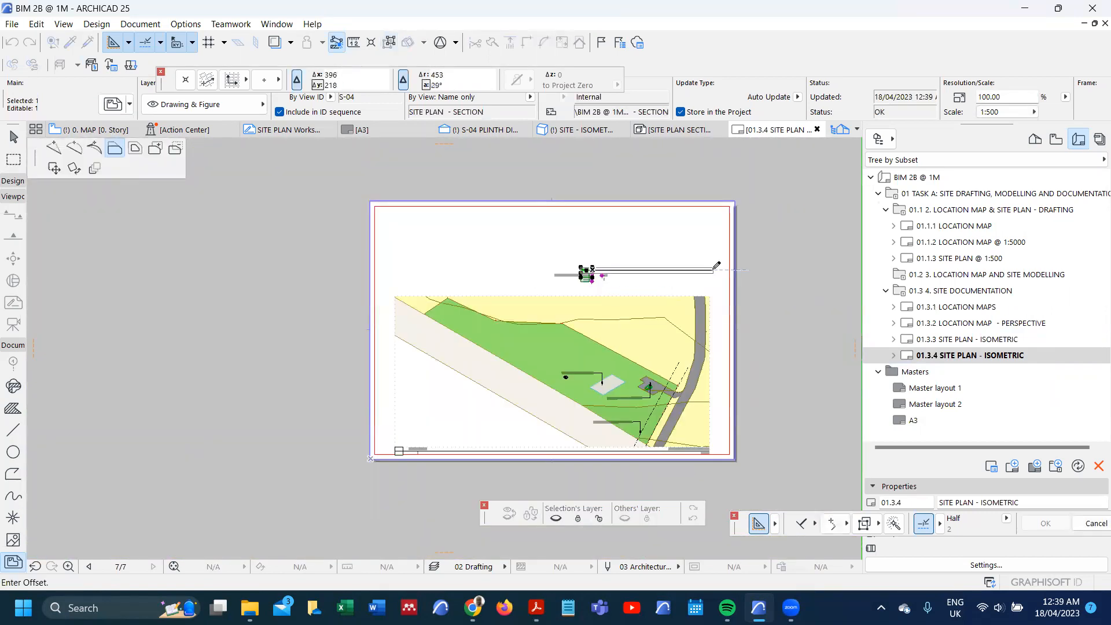
pyautogui.click(712, 268)
# Step: Stretch the left edge of the site plan section drawing's frame out to near the layout's left margin
pyautogui.scroll(8, 579, 272)
pyautogui.scroll(2, 595, 271)
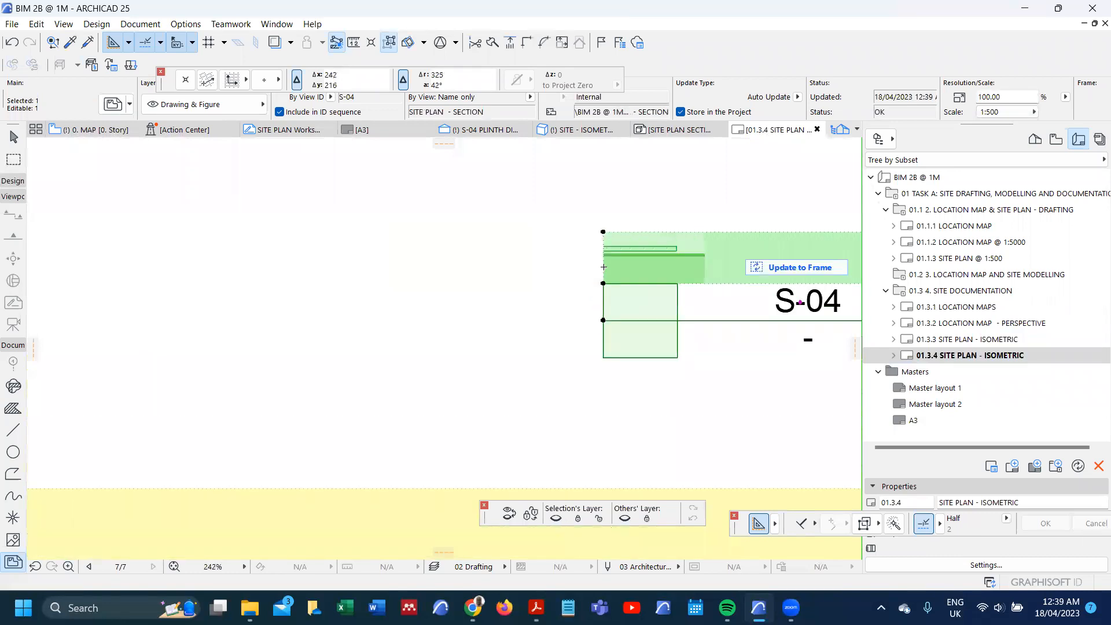
pyautogui.click(606, 267)
pyautogui.scroll(-8, 613, 270)
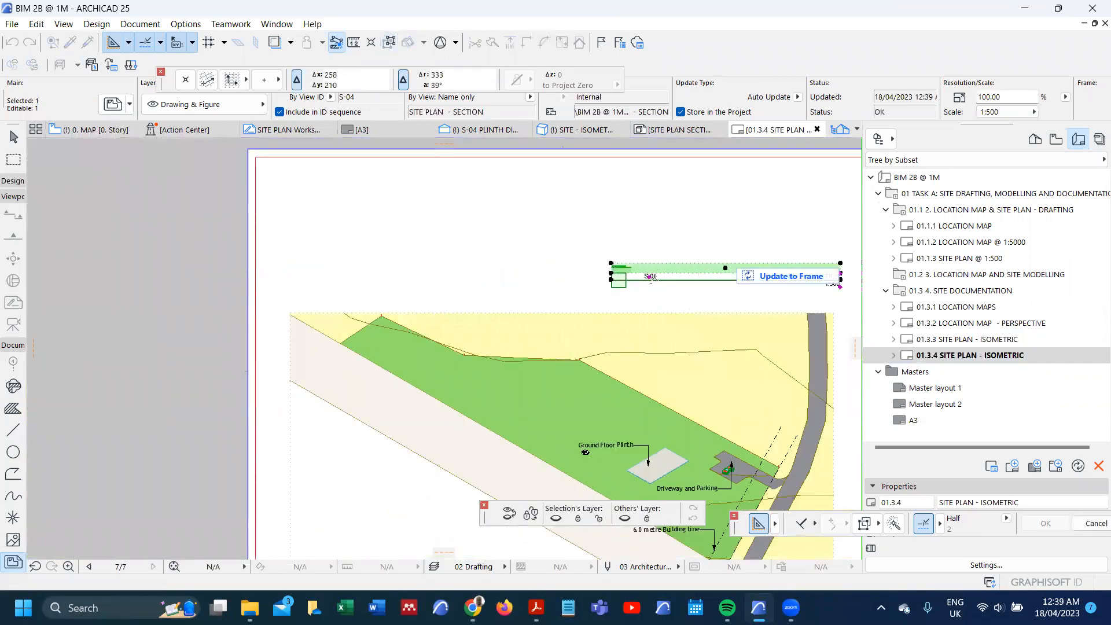
pyautogui.scroll(8, 630, 270)
pyautogui.click(511, 259)
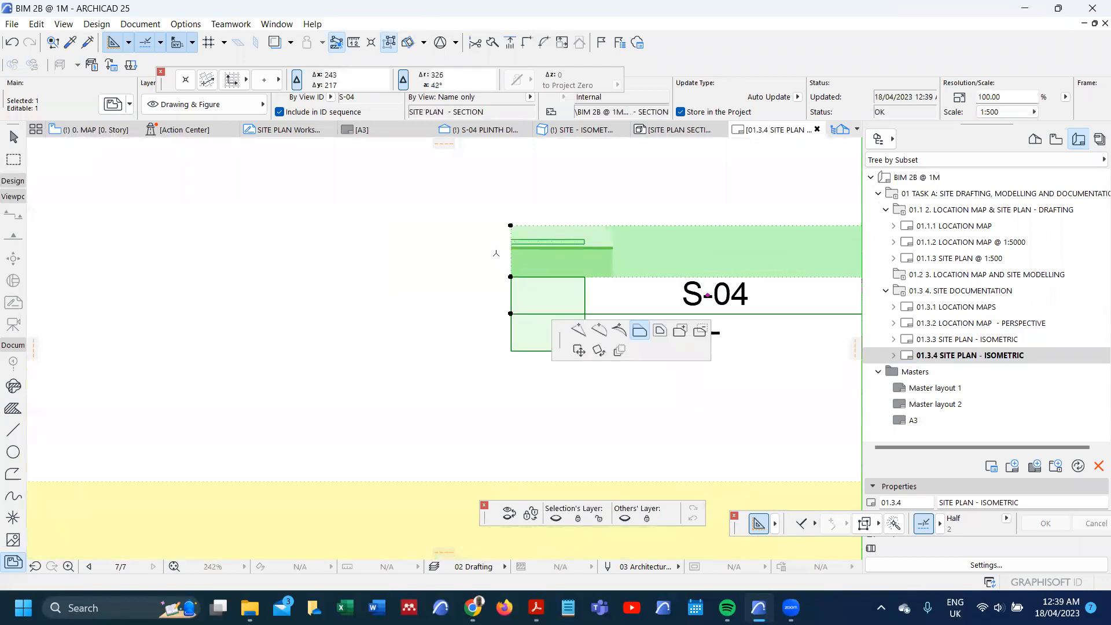
pyautogui.scroll(-5, 556, 265)
pyautogui.scroll(-4, 560, 261)
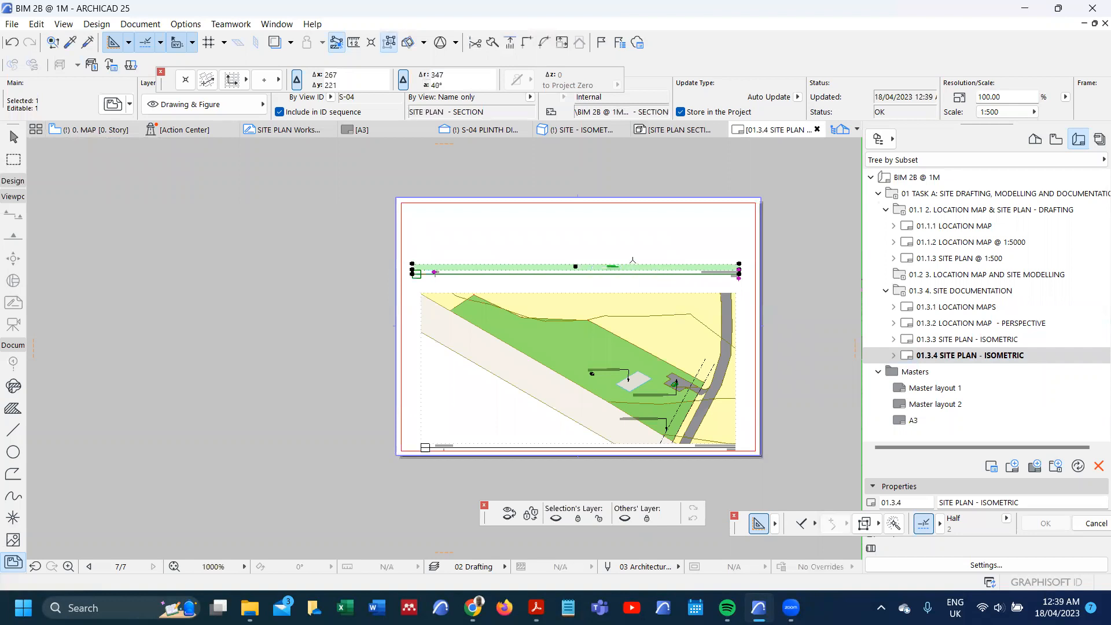
# Step: Update the site plan section drawing to fill its widened frame
pyautogui.scroll(6, 583, 272)
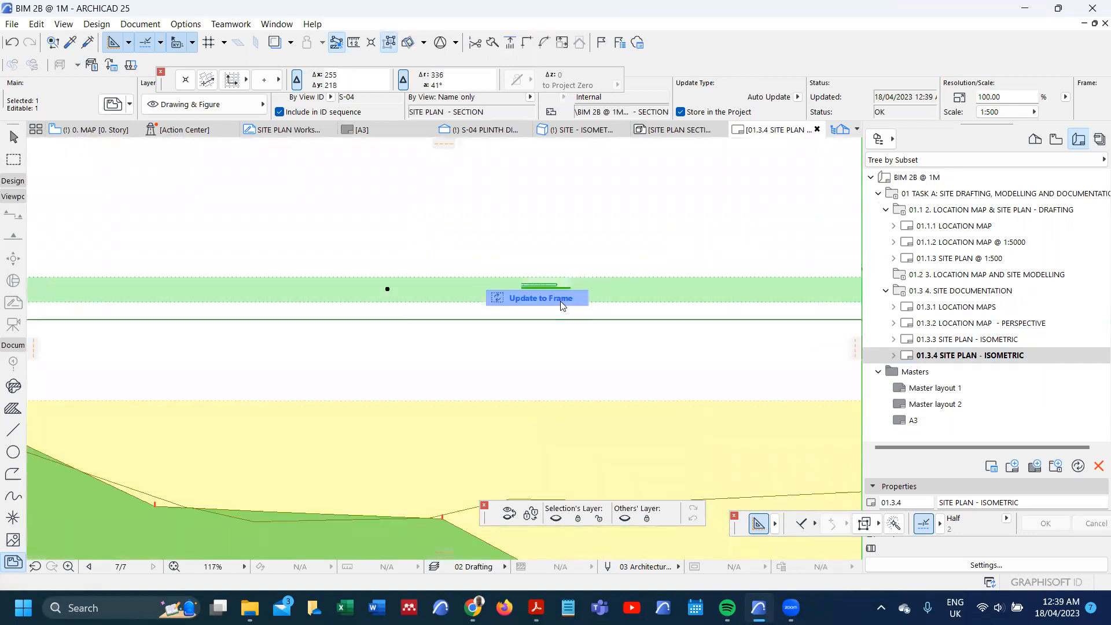
pyautogui.click(560, 299)
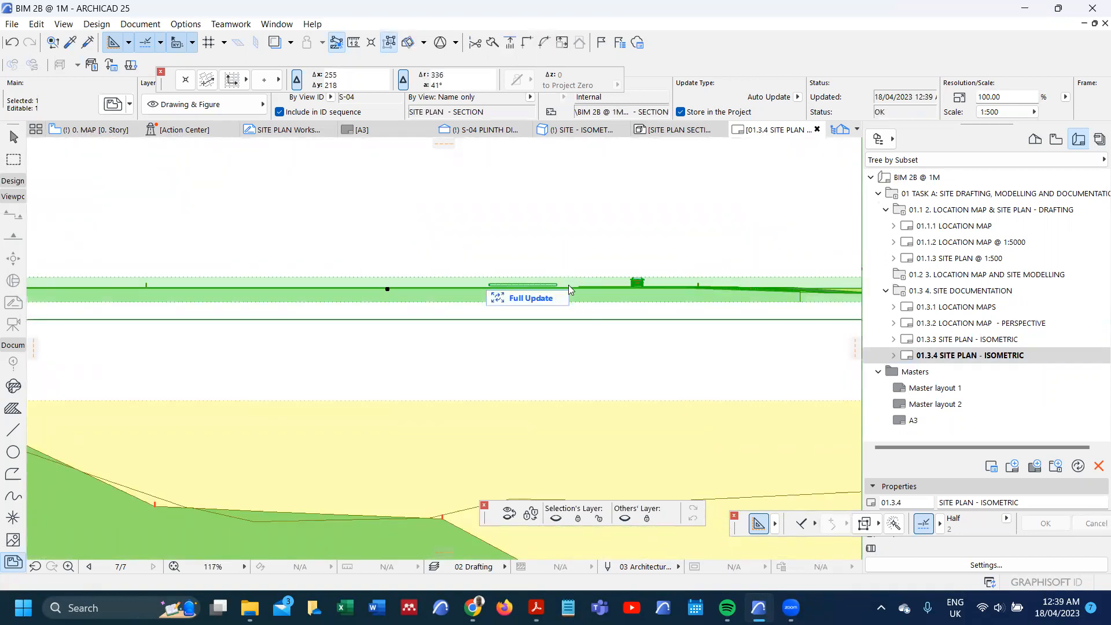
pyautogui.scroll(-3, 570, 240)
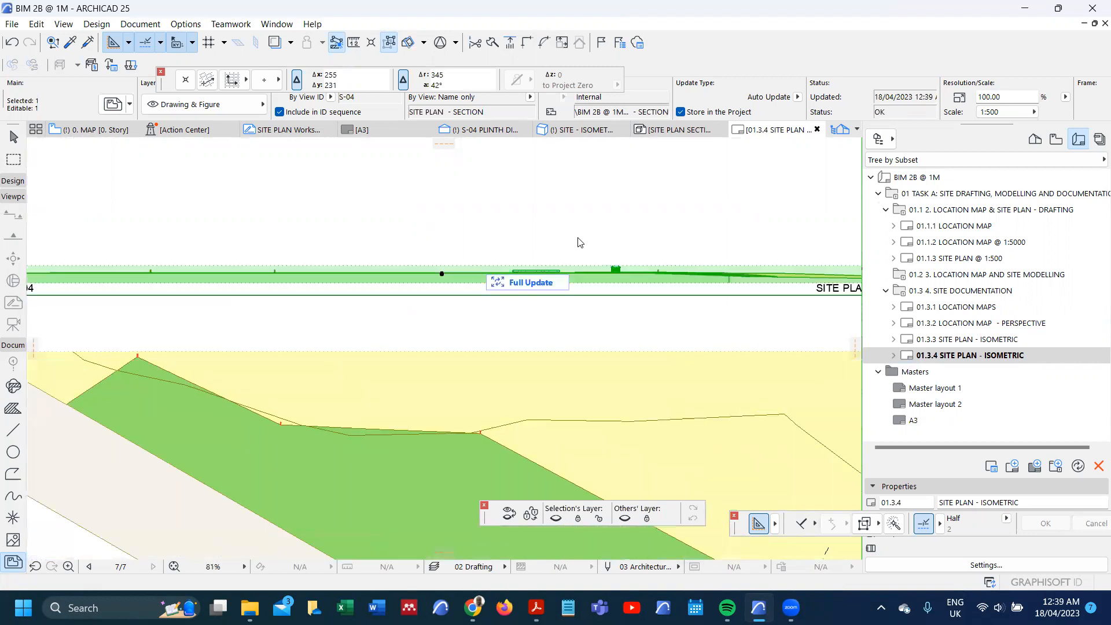
# Step: Offset the top edge of the section drawing's frame upward to clear the roof of the car
pyautogui.scroll(15, 569, 272)
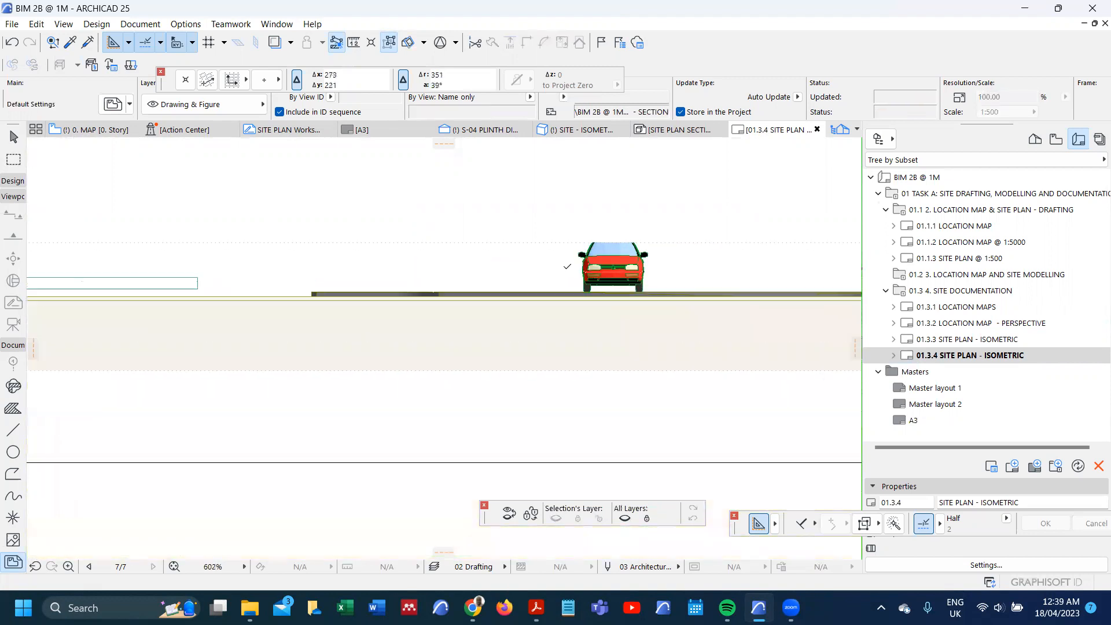
pyautogui.keyDown('shift'); pyautogui.click(555, 243); pyautogui.keyUp('shift')
pyautogui.click(555, 242)
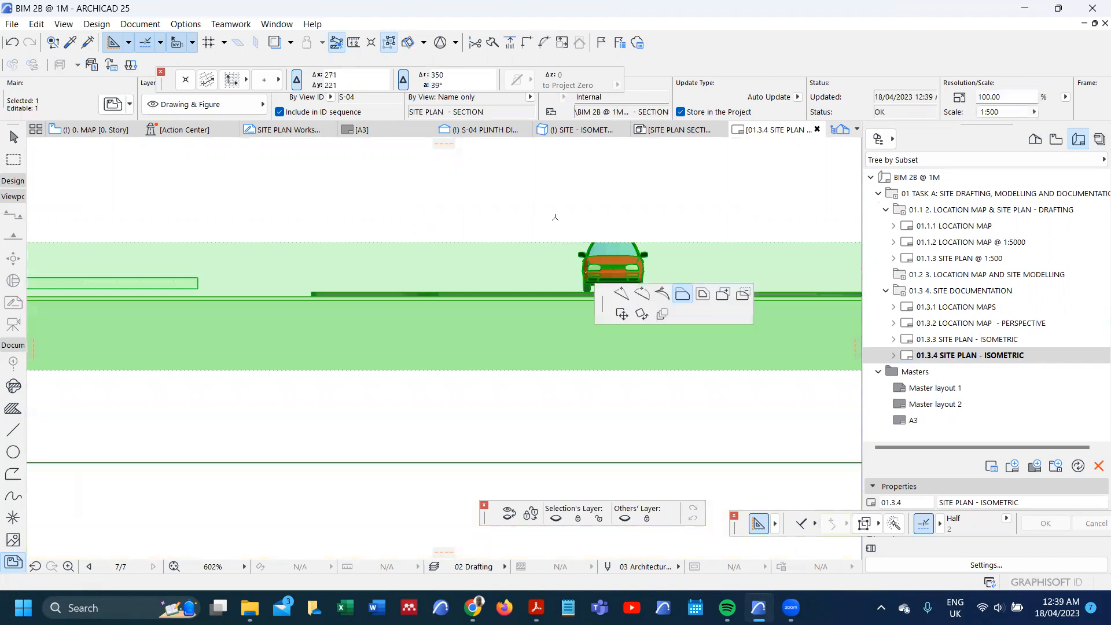
pyautogui.click(555, 201)
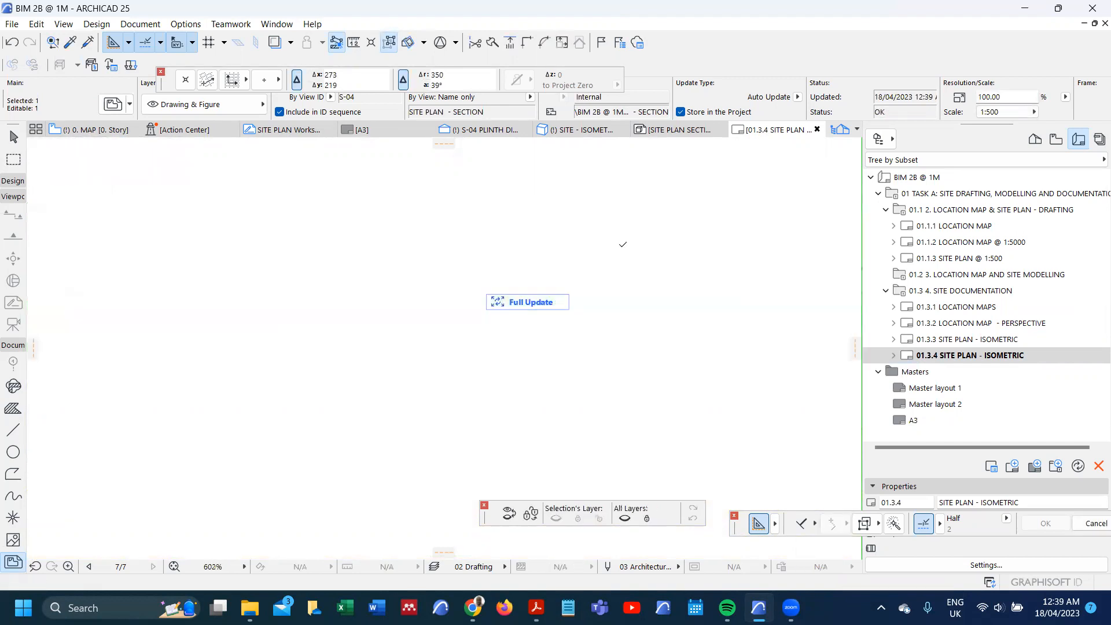
pyautogui.scroll(-1, 622, 244)
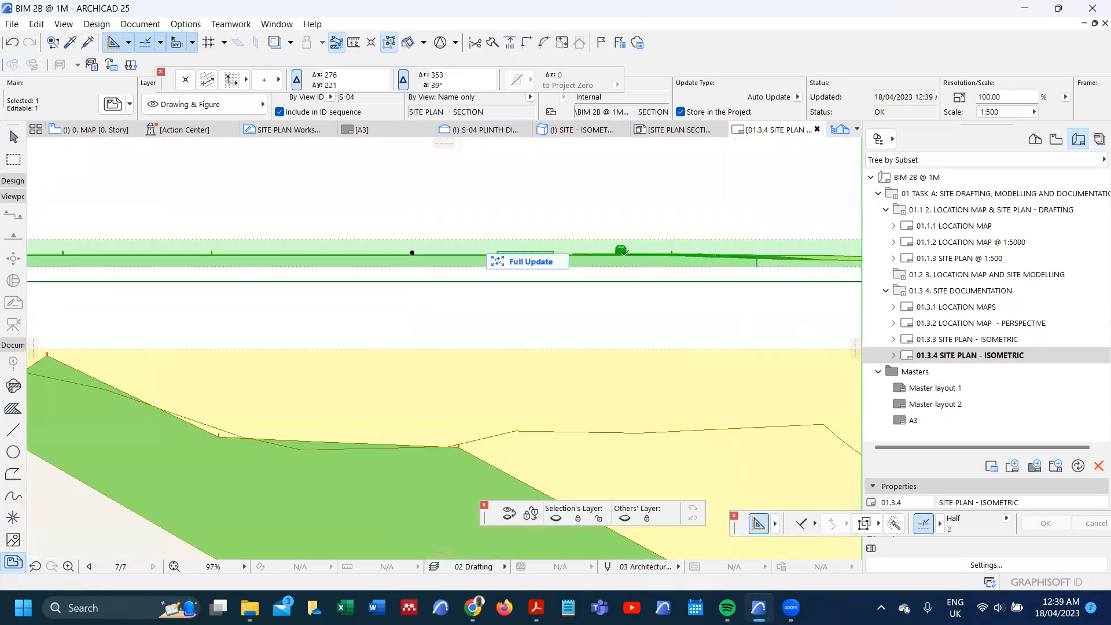
# Step: Move the site plan section drawing slightly left along the sheet, closer to the layout's left margin
pyautogui.scroll(1, 622, 251)
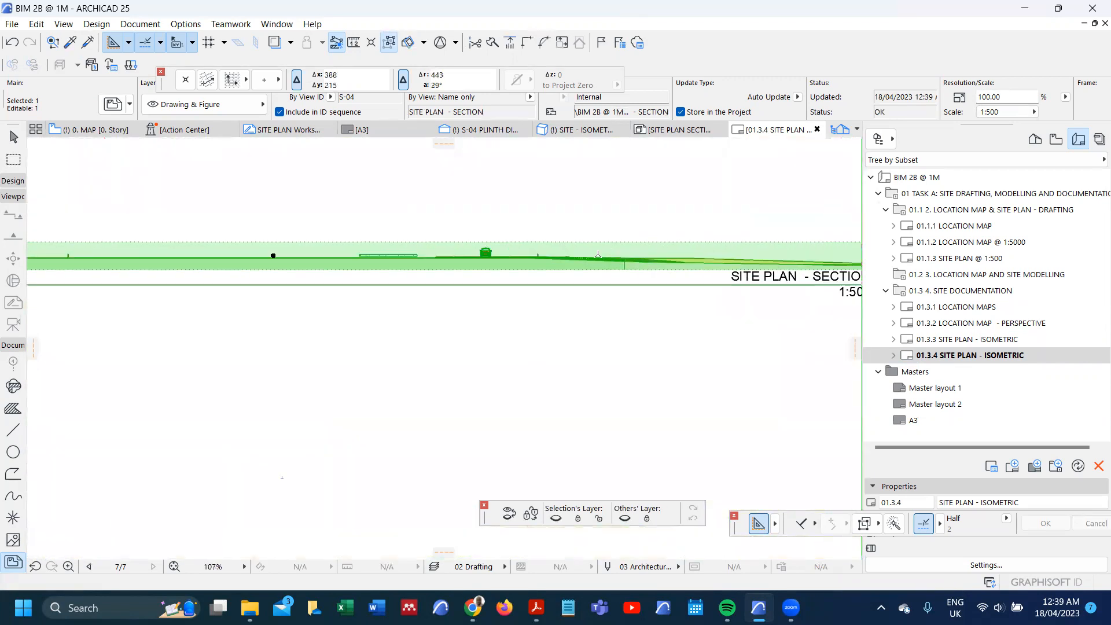
pyautogui.scroll(2, 597, 255)
pyautogui.scroll(-3, 333, 249)
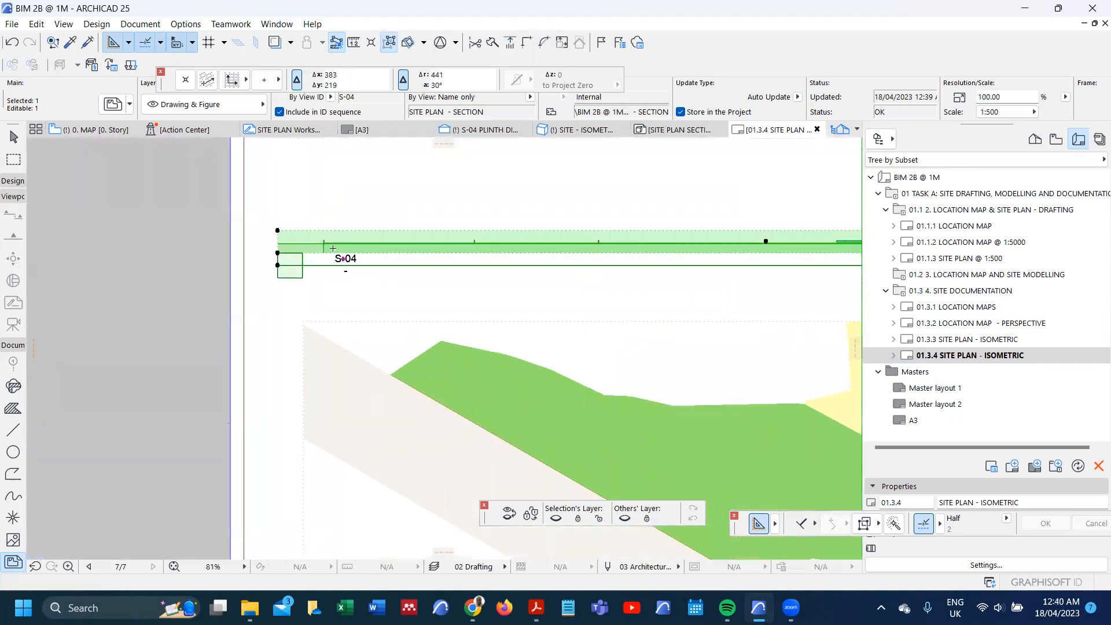
pyautogui.scroll(2, 333, 249)
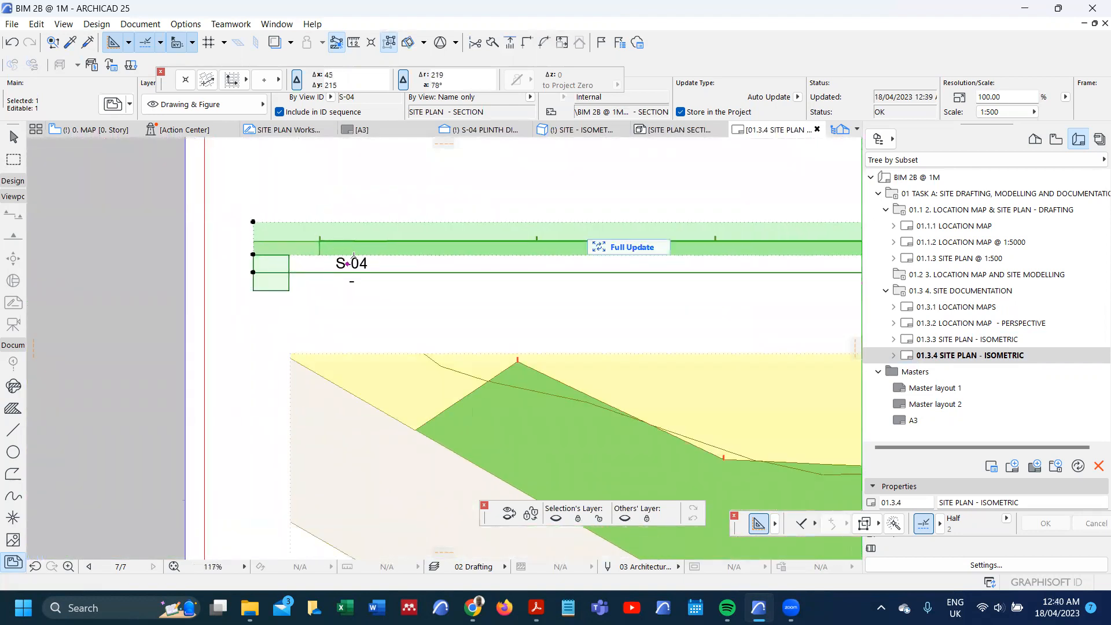
pyautogui.click(253, 272)
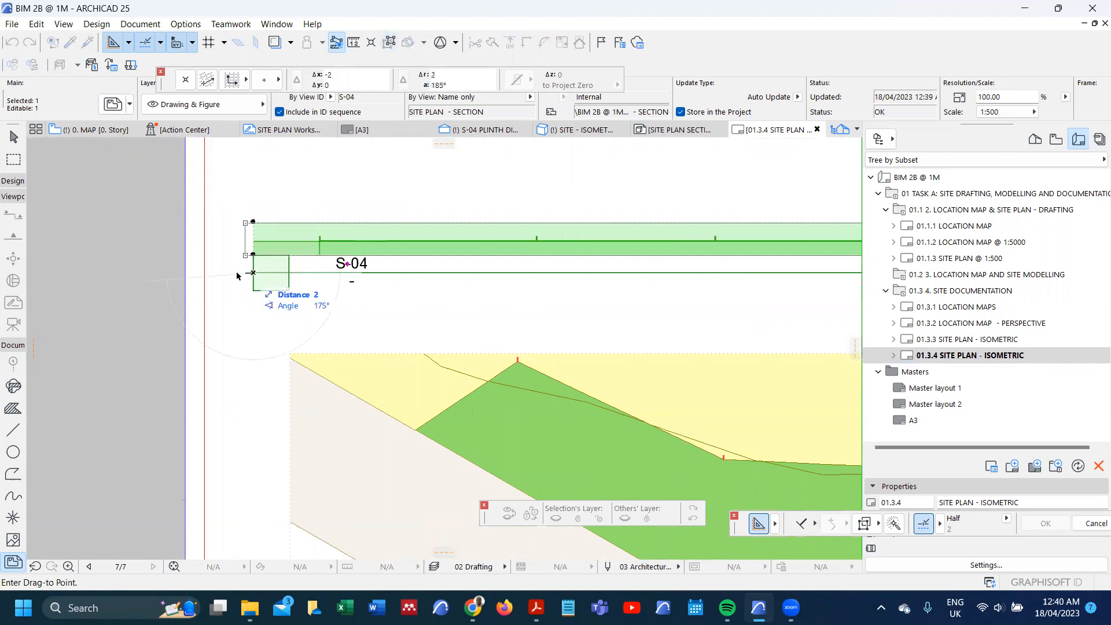
pyautogui.click(235, 272)
pyautogui.scroll(-5, 326, 255)
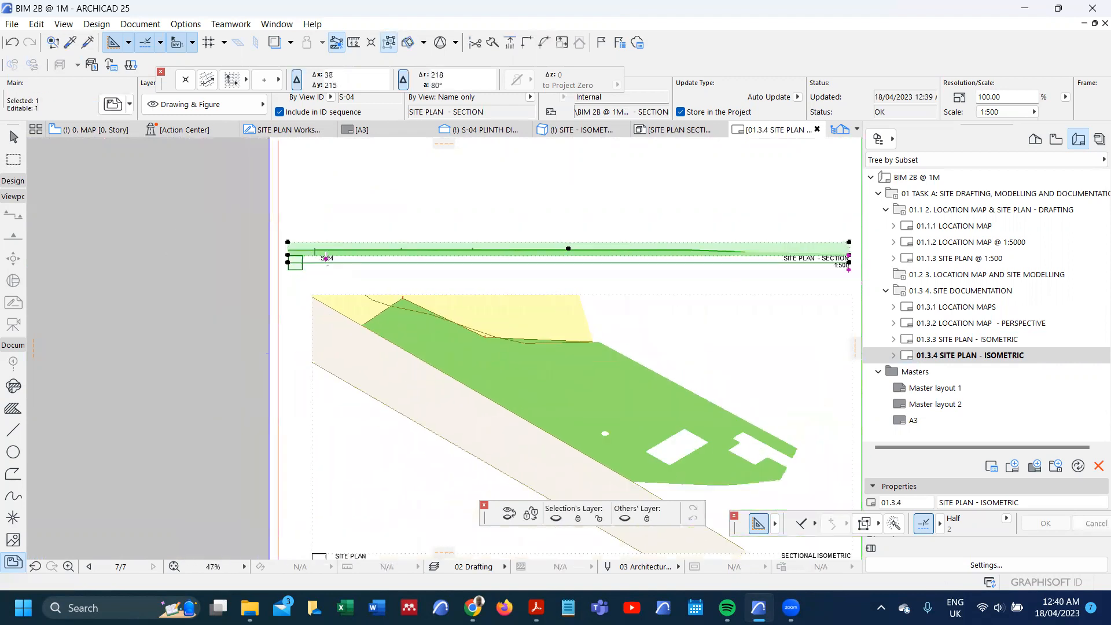
# Step: Place the S-04 PLINTH DIMENSION view as a drawing on the layout, over the site plan section drawing
pyautogui.press('Escape')
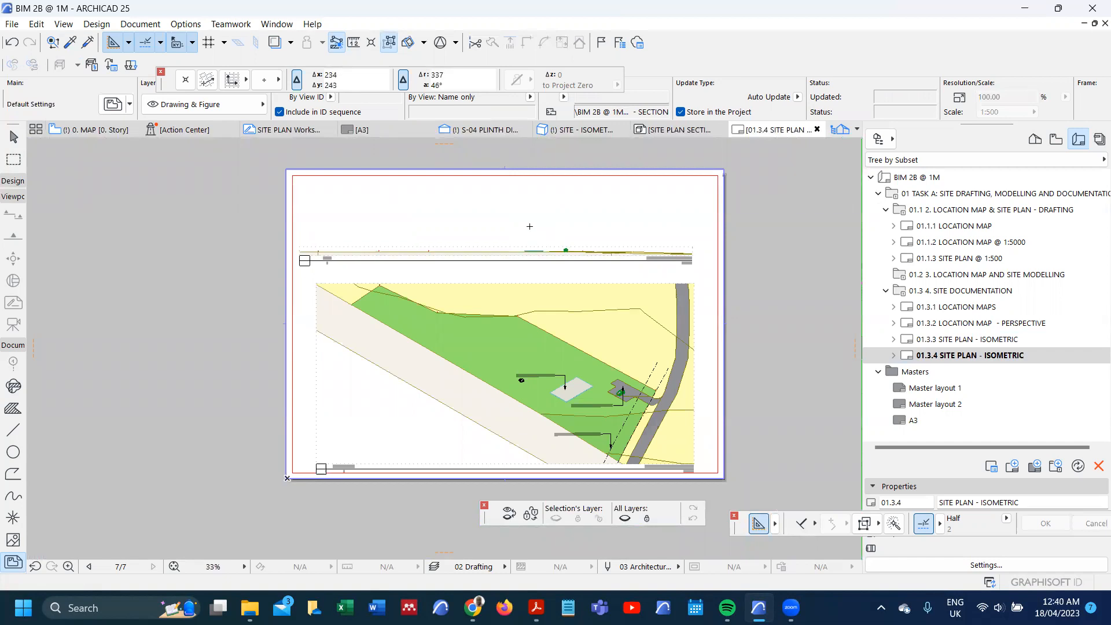
pyautogui.click(535, 243)
pyautogui.scroll(-2, 577, 204)
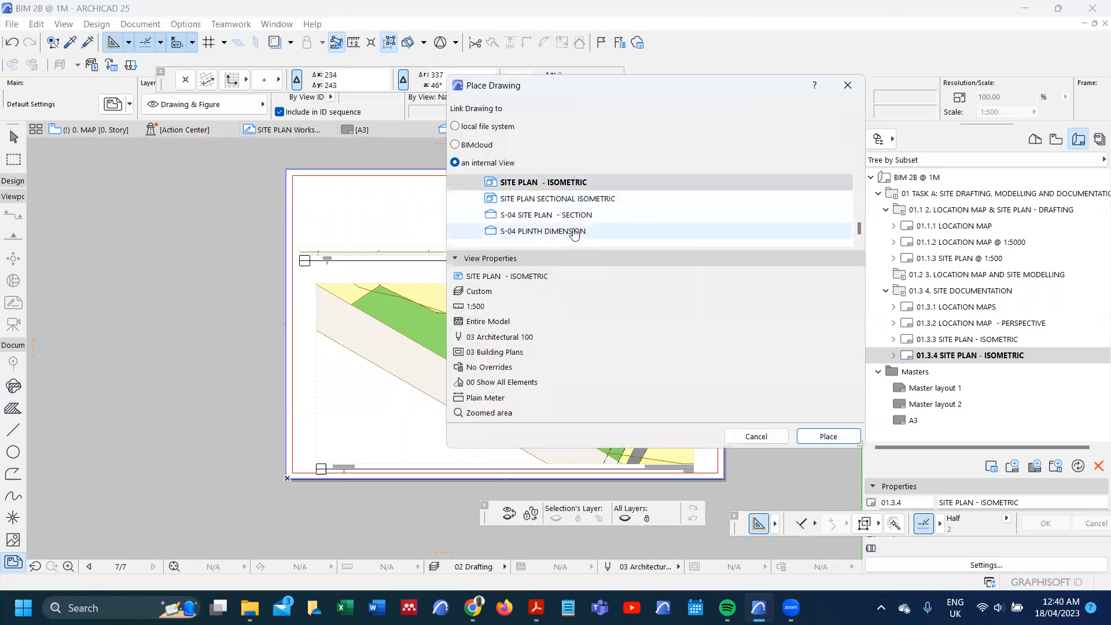
pyautogui.click(573, 231)
pyautogui.click(828, 437)
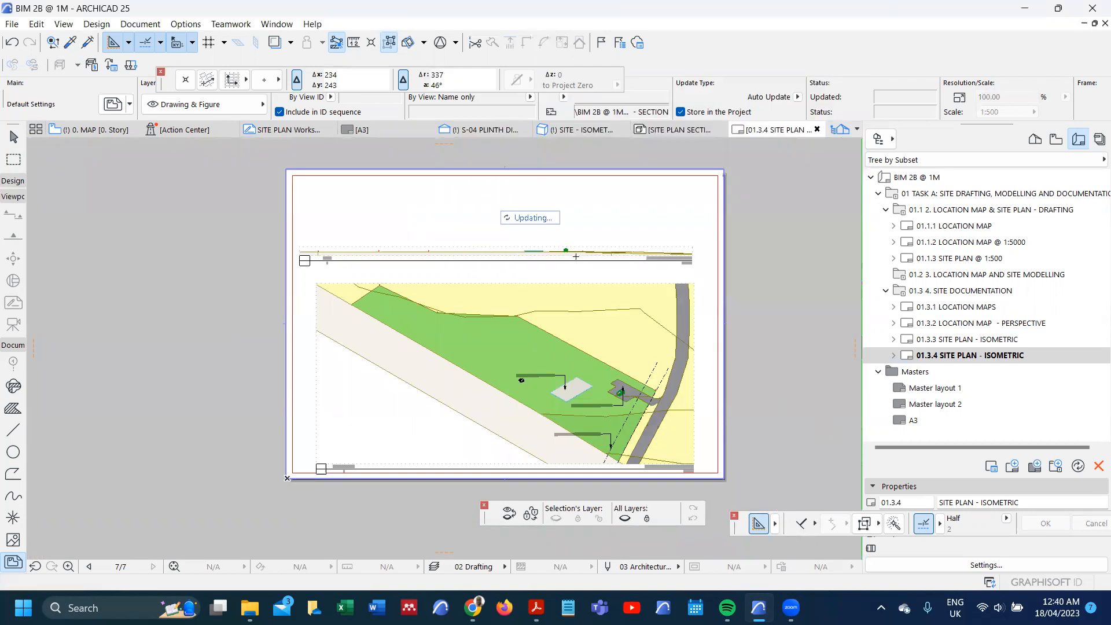
# Step: Crop the plinth dimension drawing by offsetting its frame's bottom edge up below the ground line and its top edge down towards the plinth
pyautogui.click(579, 220)
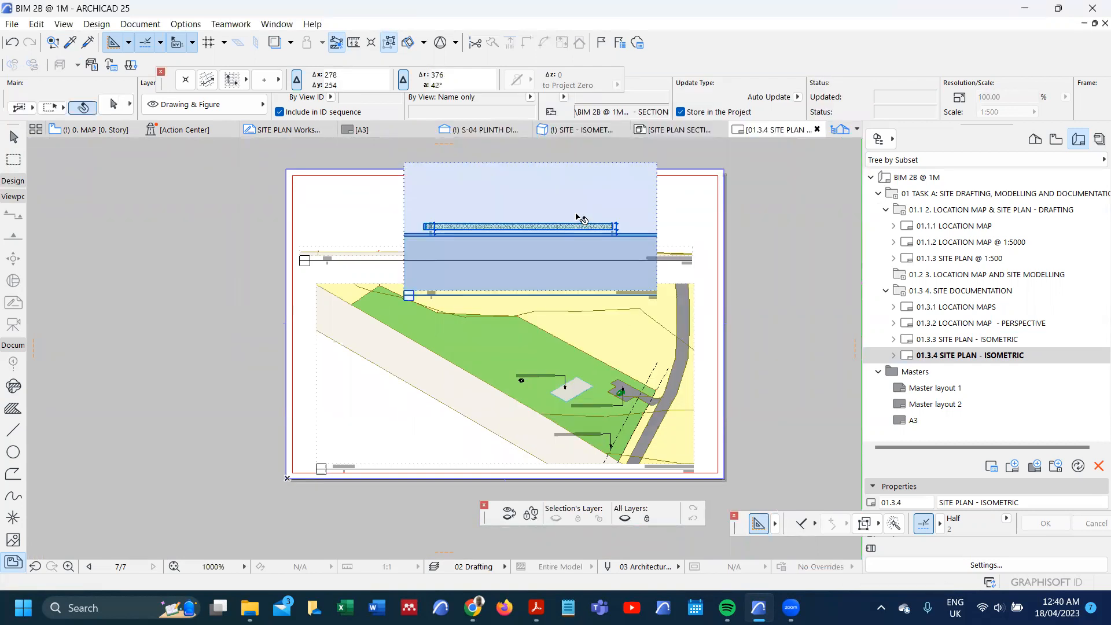
pyautogui.scroll(3, 572, 284)
pyautogui.click(574, 300)
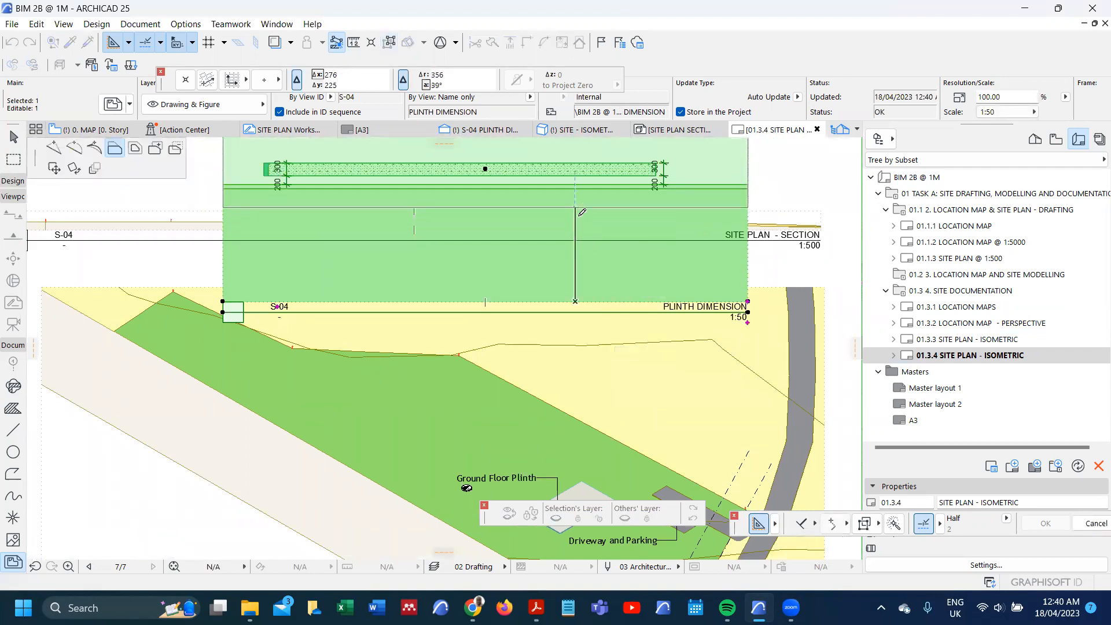
pyautogui.click(576, 209)
pyautogui.scroll(-5, 562, 322)
pyautogui.moveTo(548, 211); pyautogui.dragTo(550, 233, button='middle')
pyautogui.scroll(3, 551, 233)
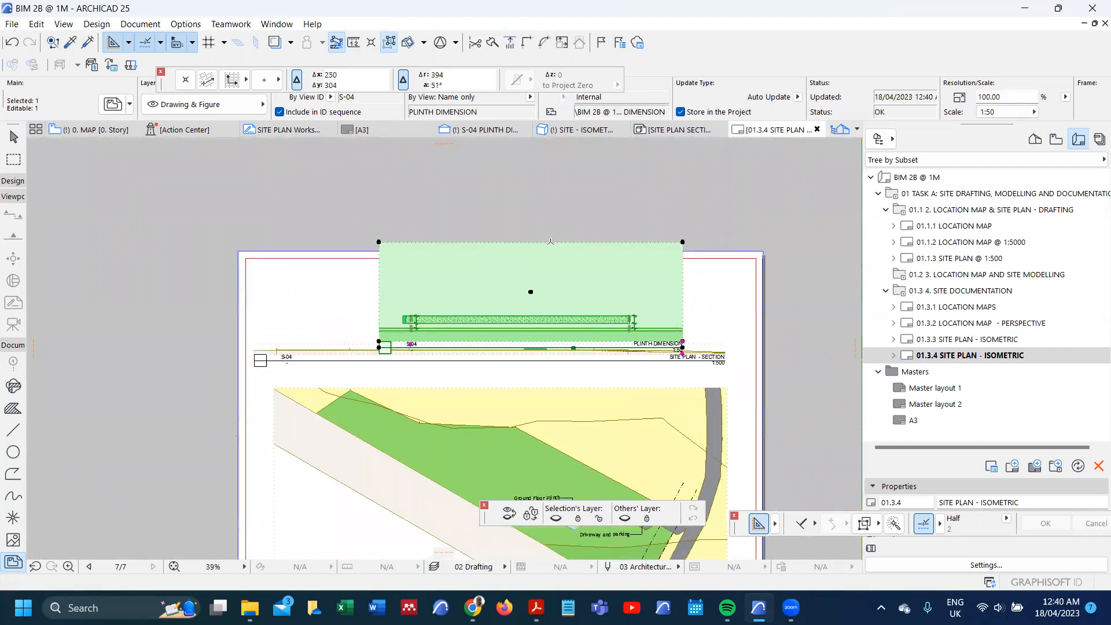
pyautogui.click(553, 241)
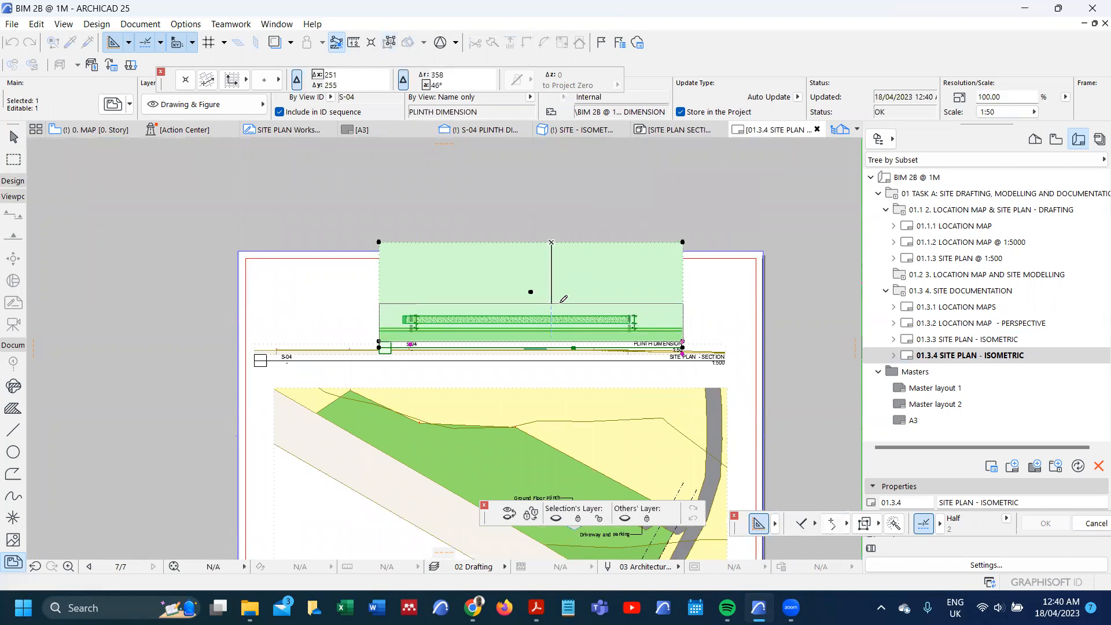
pyautogui.click(547, 304)
# Step: Move the plinth dimension drawing straight up into the free space between the layout's top margin and the site plan section
pyautogui.click(547, 305)
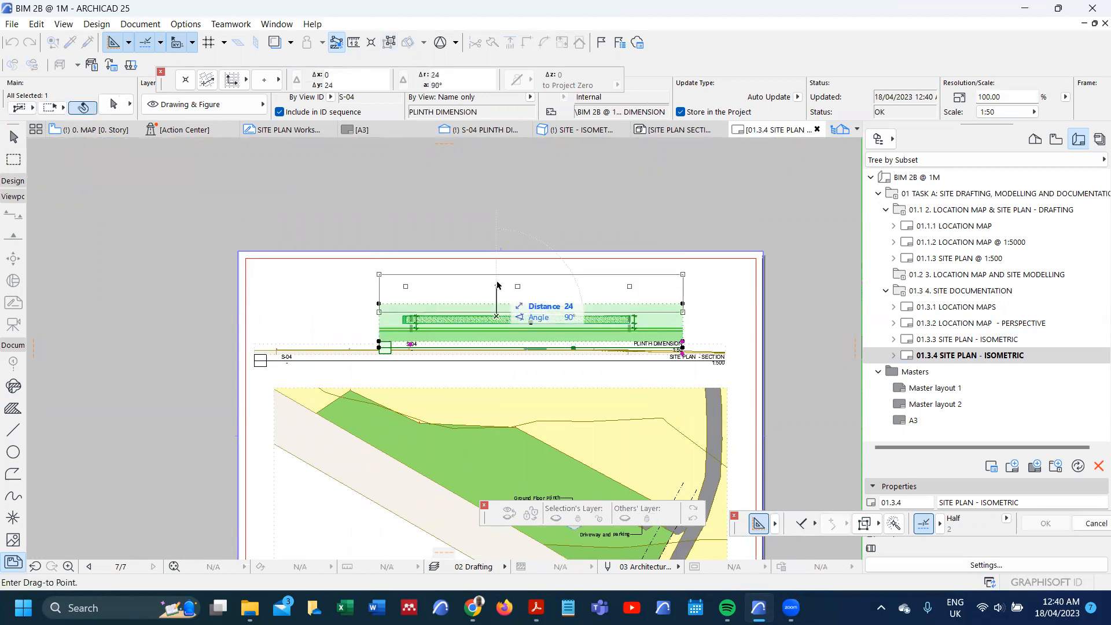
pyautogui.click(501, 267)
pyautogui.scroll(4, 508, 328)
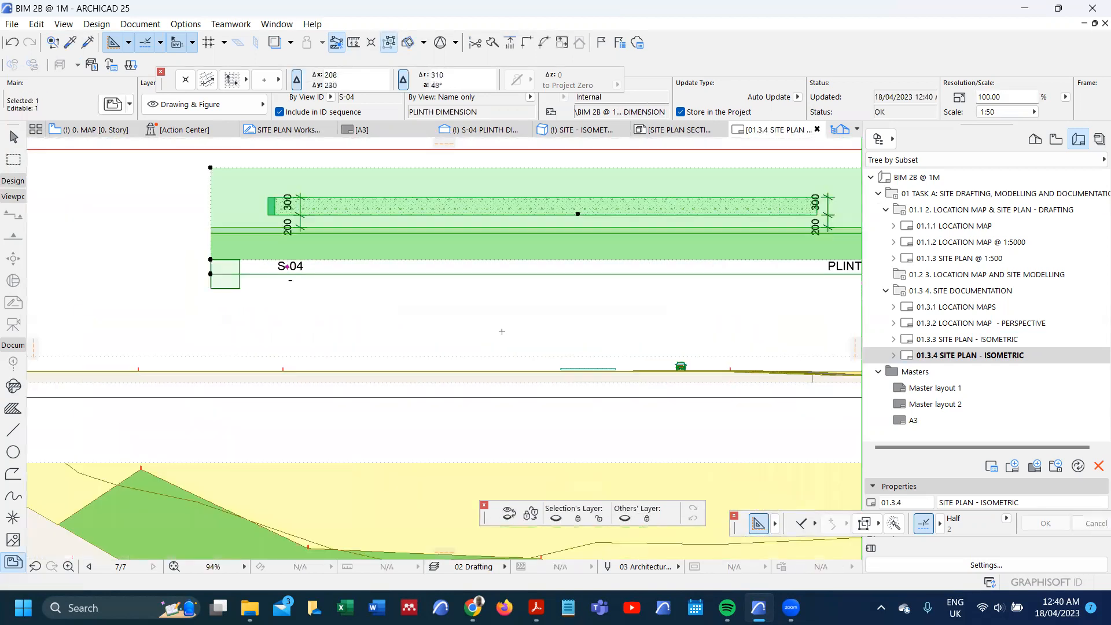
pyautogui.press('Escape')
# Step: Draw an ellipse about 26 by 8 around the plinth in the site plan section drawing, using the ellipse construction method
pyautogui.click(13, 452)
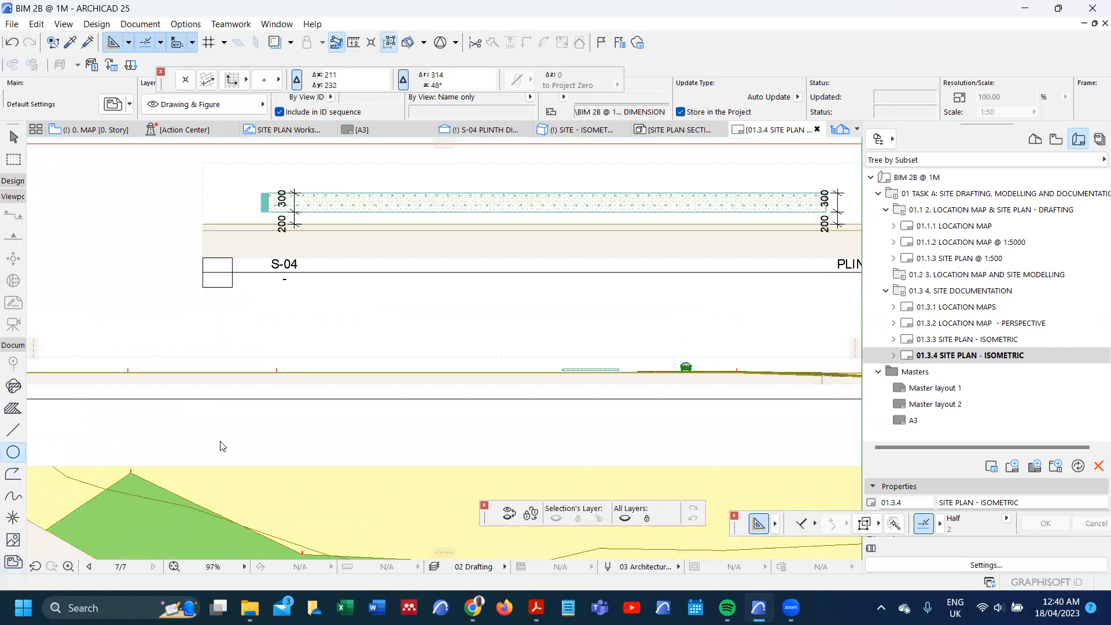
pyautogui.scroll(2, 573, 370)
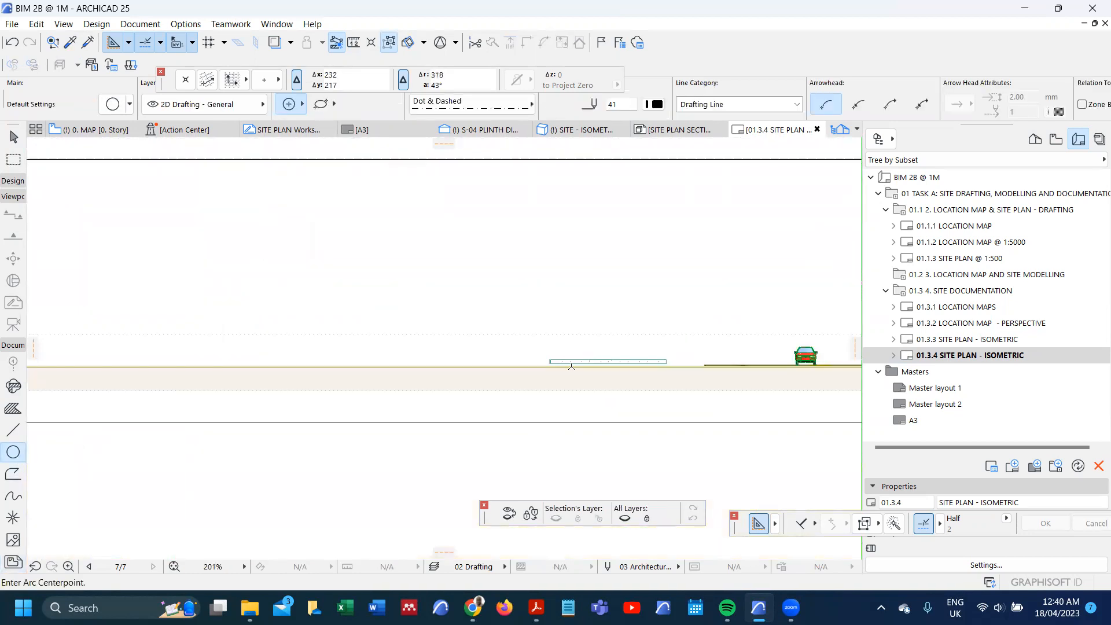
pyautogui.click(530, 339)
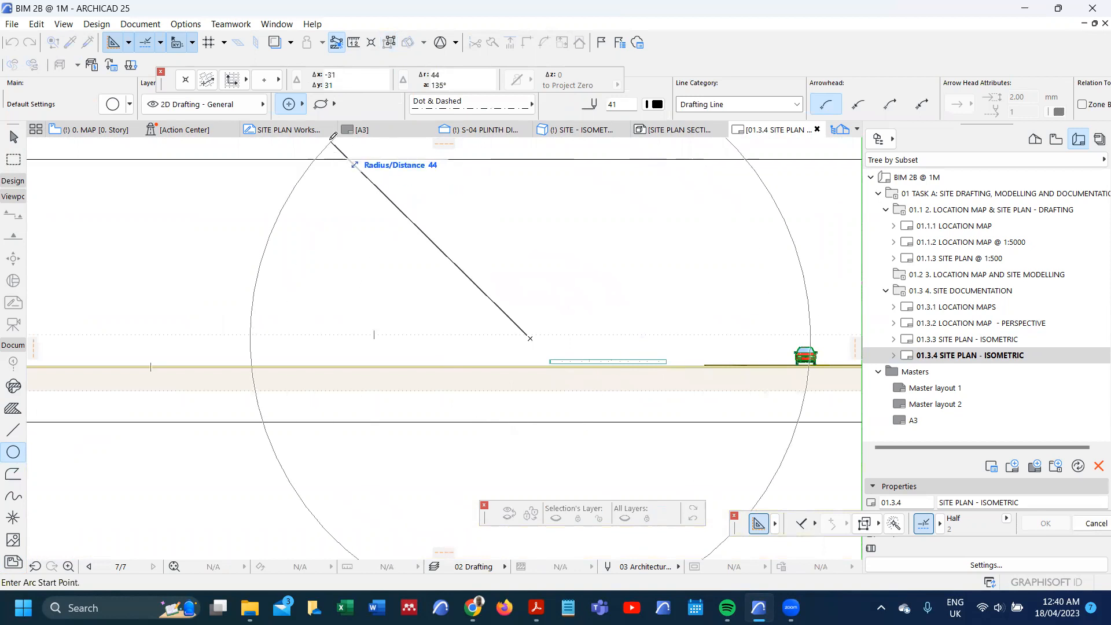
pyautogui.click(321, 104)
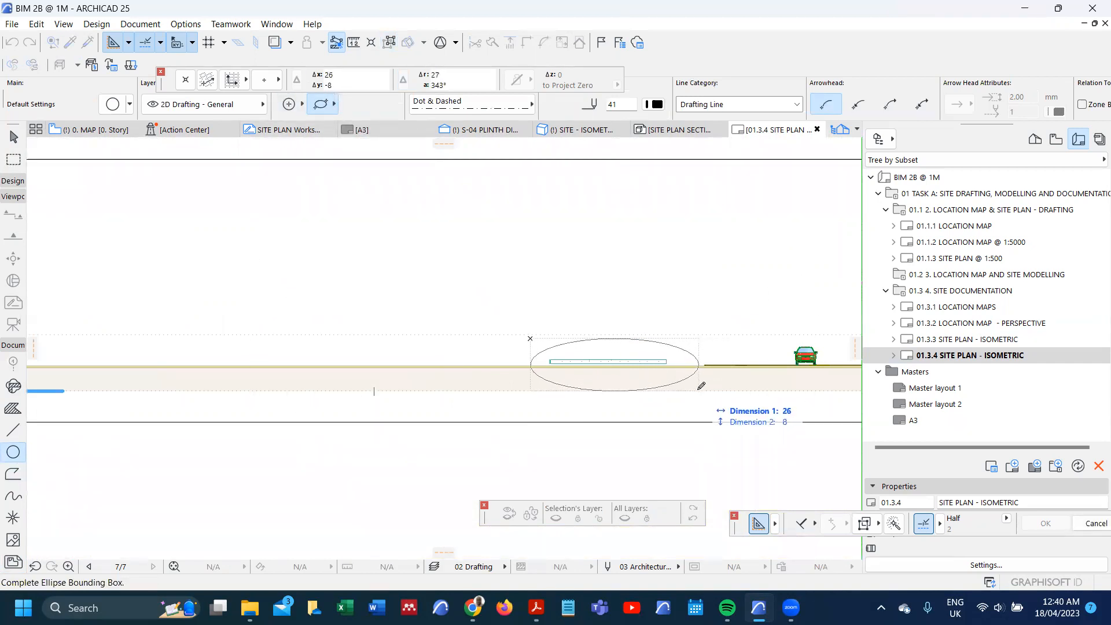
pyautogui.click(699, 388)
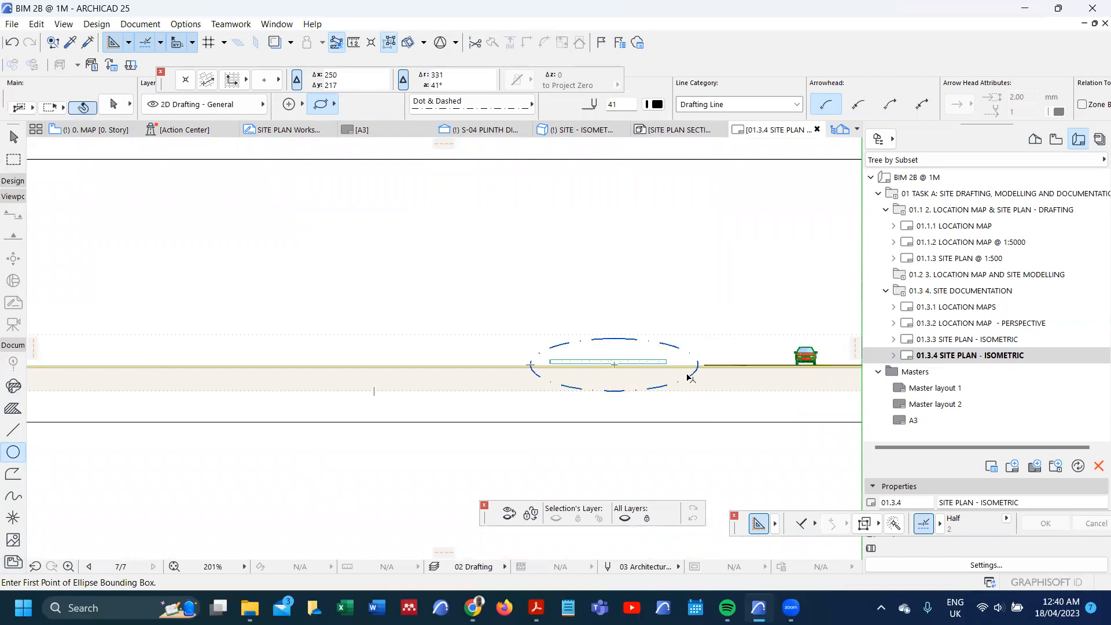
pyautogui.keyDown('shift'); pyautogui.click(687, 376); pyautogui.keyUp('shift')
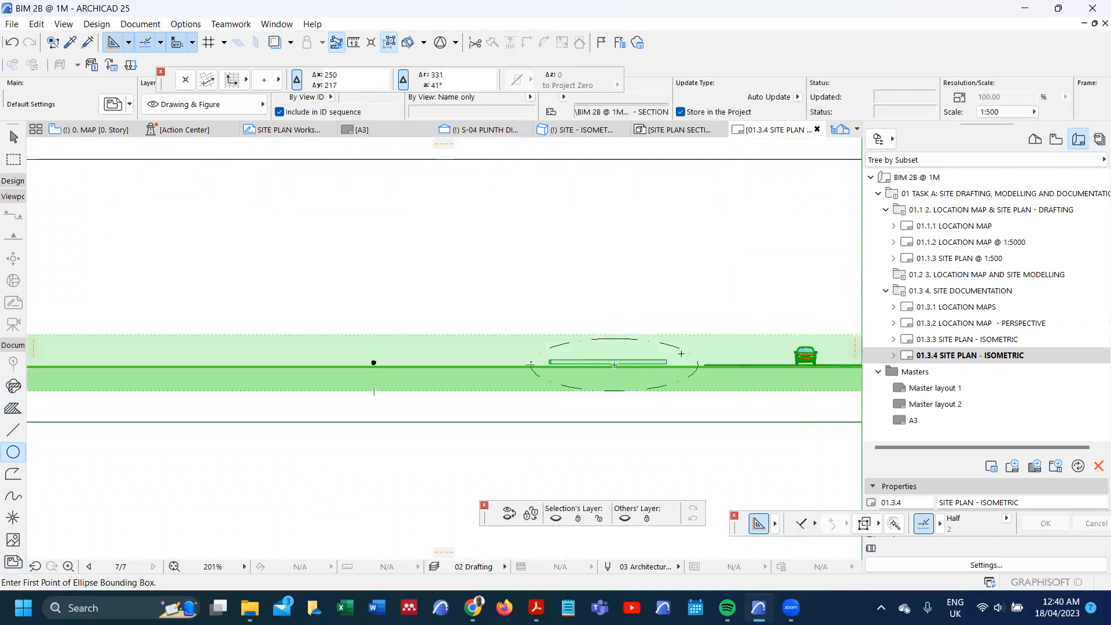
pyautogui.press('Escape')
# Step: Change the line type of the ellipse around the plinth to Solid
pyautogui.scroll(2, 681, 352)
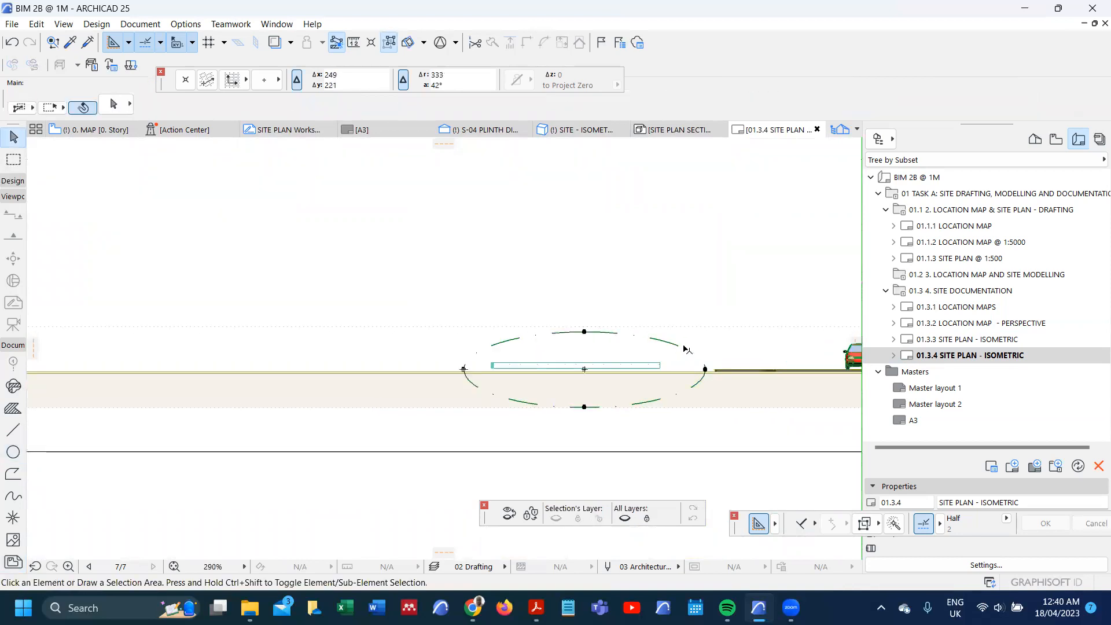
pyautogui.click(687, 350)
pyautogui.doubleClick(687, 352)
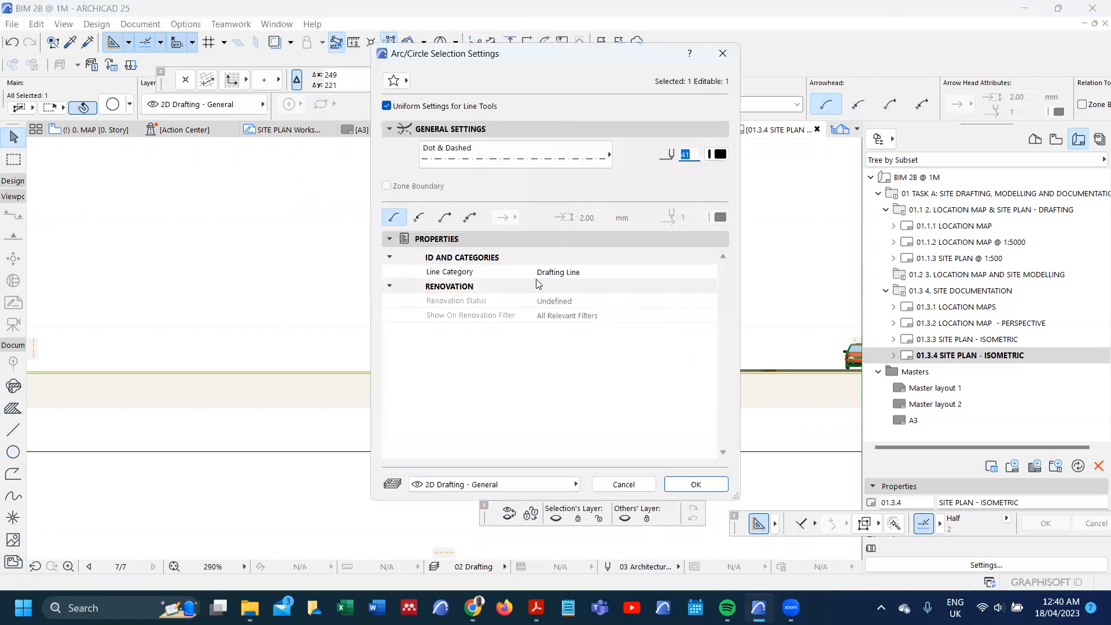
pyautogui.click(519, 154)
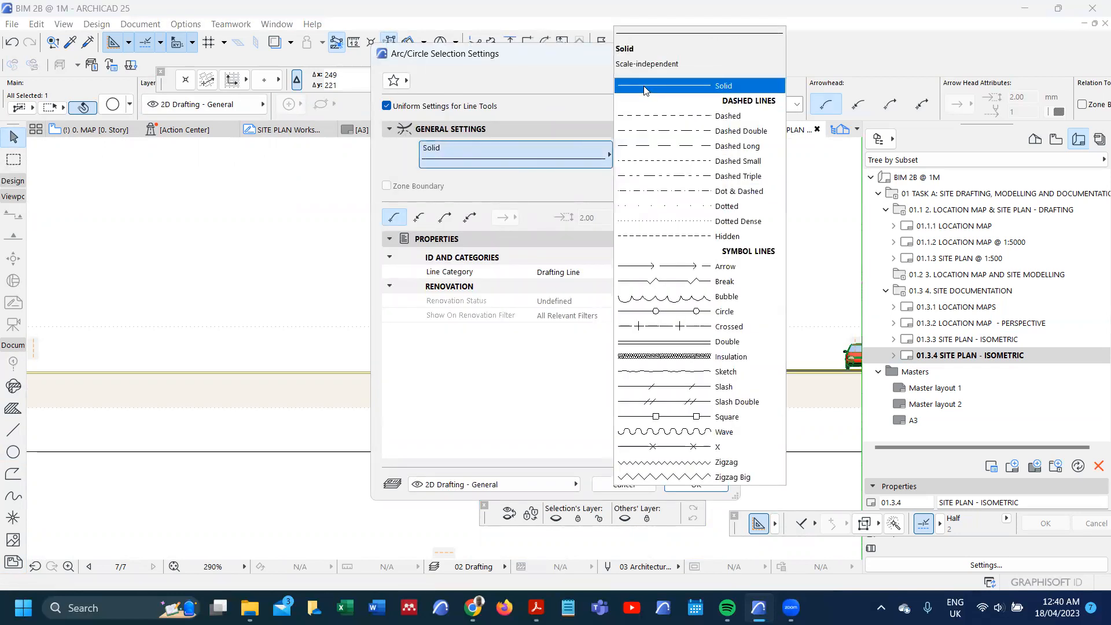
pyautogui.click(648, 88)
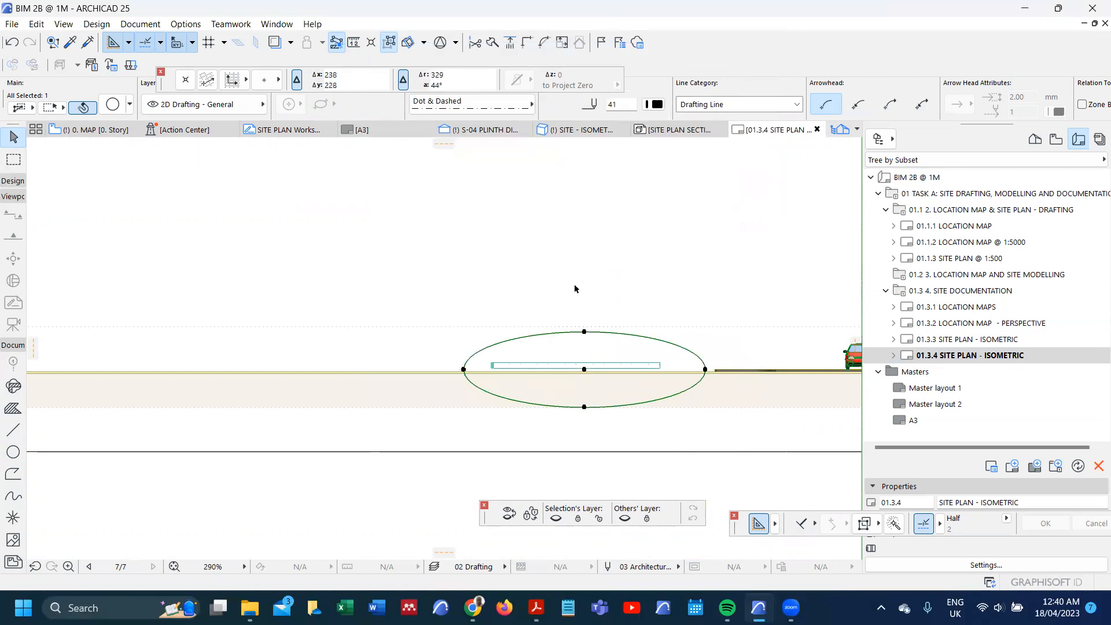
pyautogui.click(574, 289)
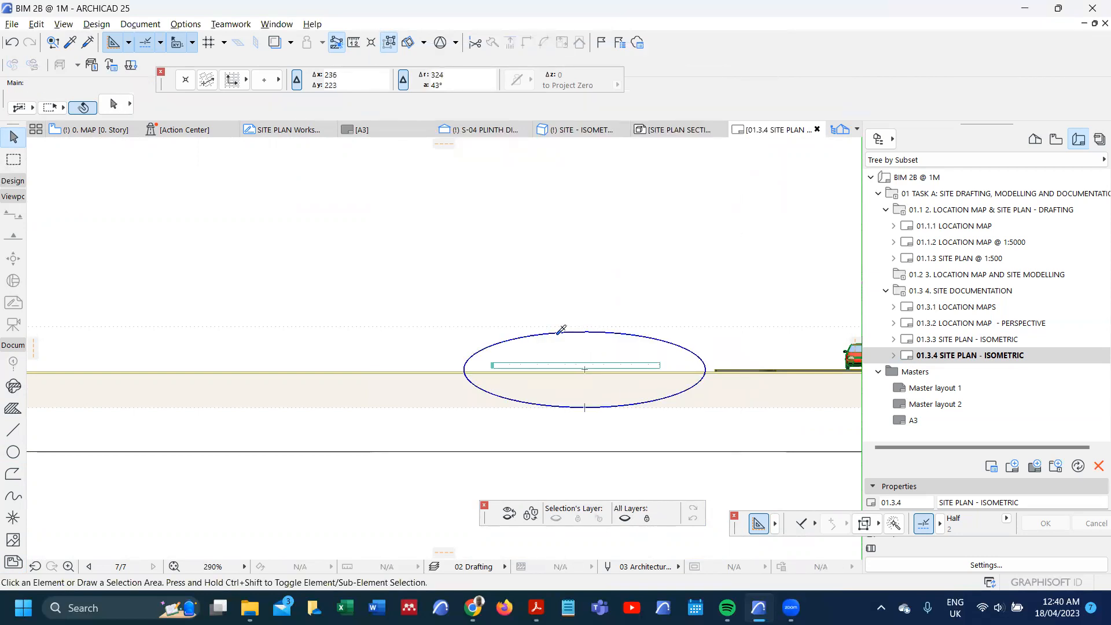
# Step: Pick up the ellipse's line settings and draw an S-shaped solid spline from its upper edge up to just below the plinth dimension drawing's title line
pyautogui.keyDown('alt'); pyautogui.click(519, 339); pyautogui.keyUp('alt')
pyautogui.click(11, 498)
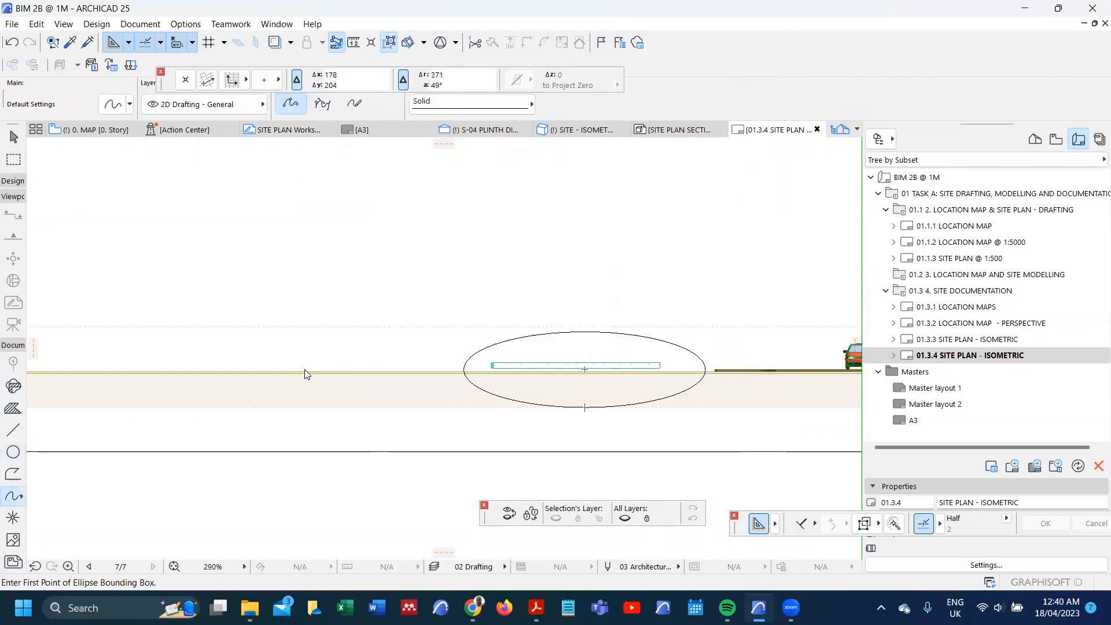
pyautogui.click(554, 333)
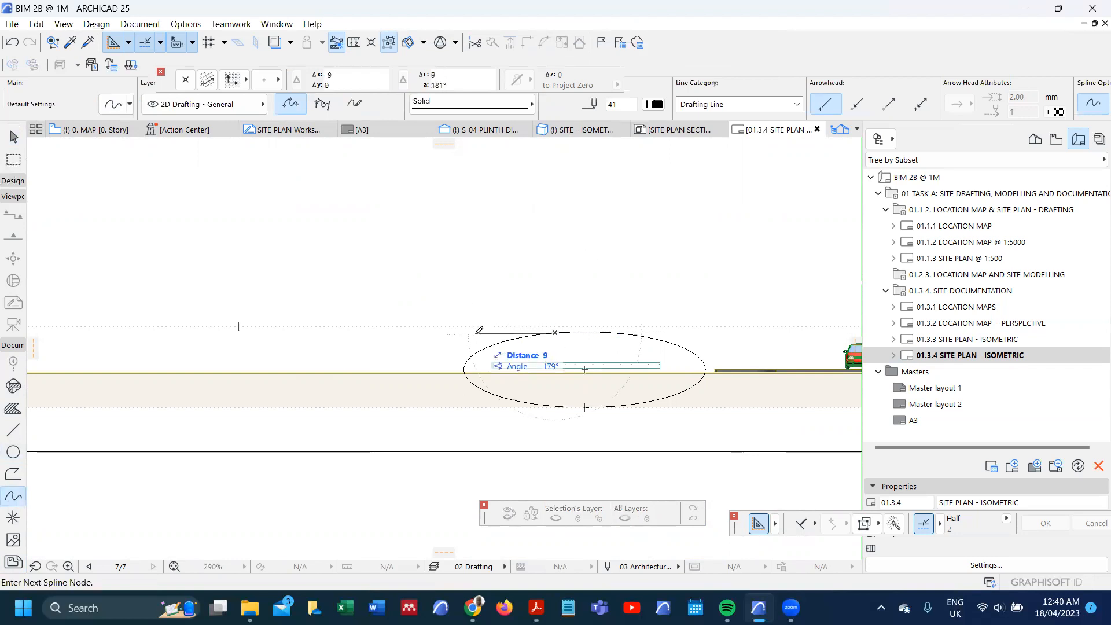
pyautogui.scroll(-3, 474, 335)
pyautogui.scroll(-5, 523, 330)
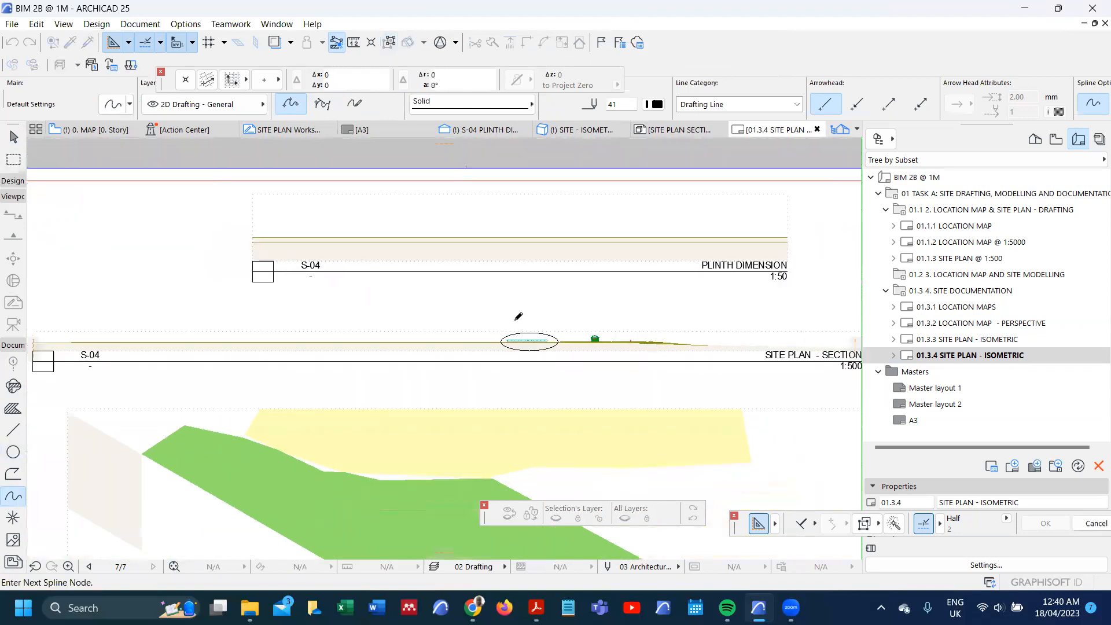
pyautogui.scroll(4, 514, 317)
pyautogui.click(483, 286)
pyautogui.click(587, 255)
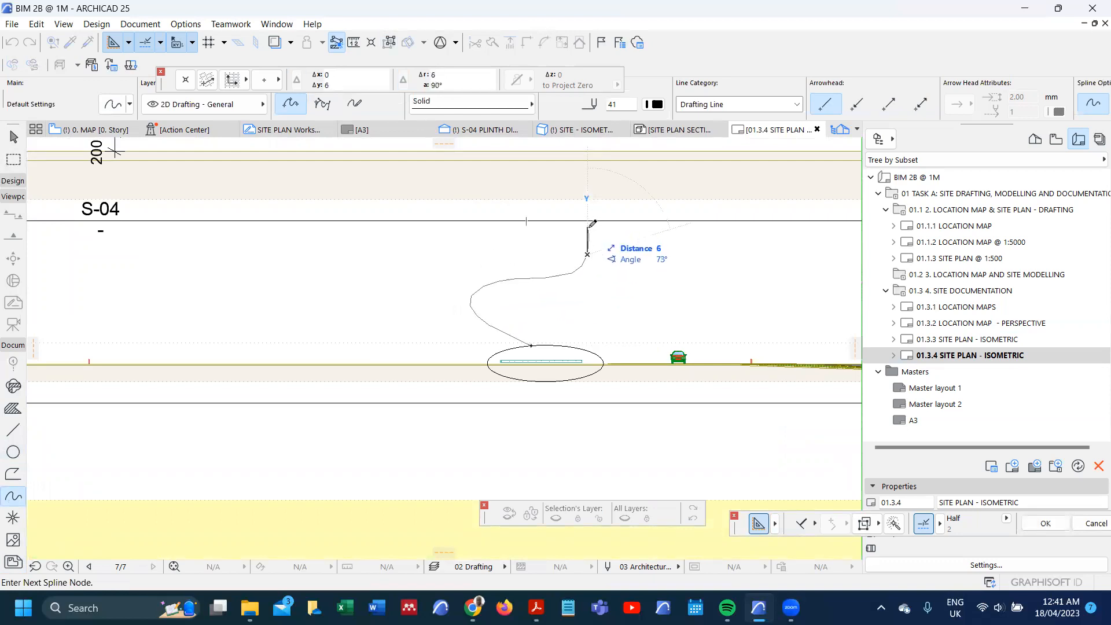
pyautogui.doubleClick(590, 225)
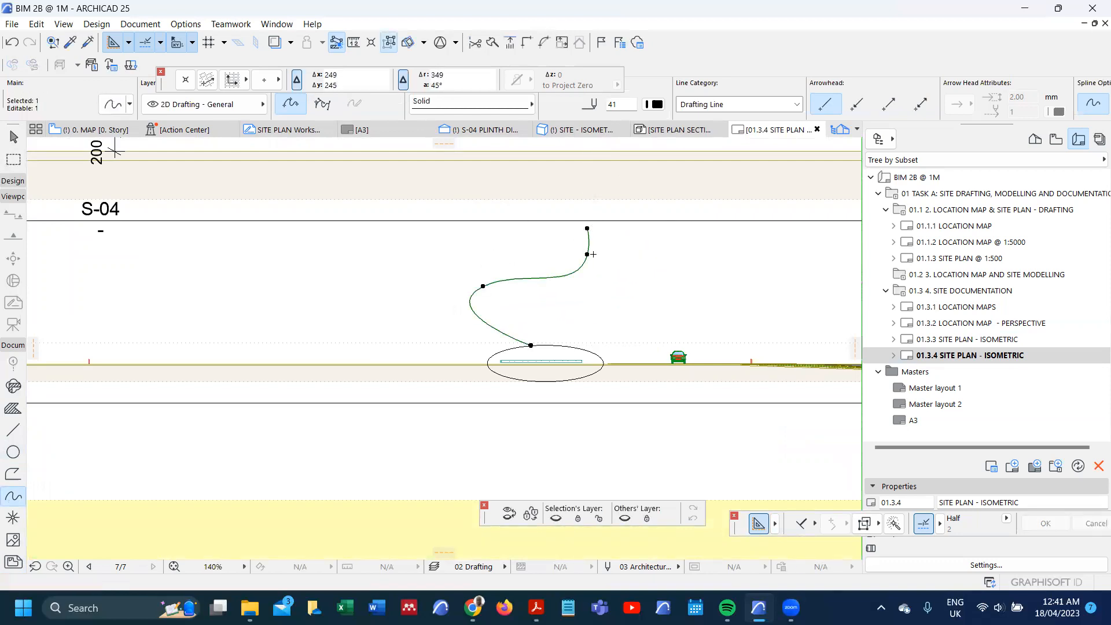
# Step: Add a filled triangular arrowhead to the upper end of the spline, with an arrowhead size of 6 mm
pyautogui.hotkey('ctrl', 't')
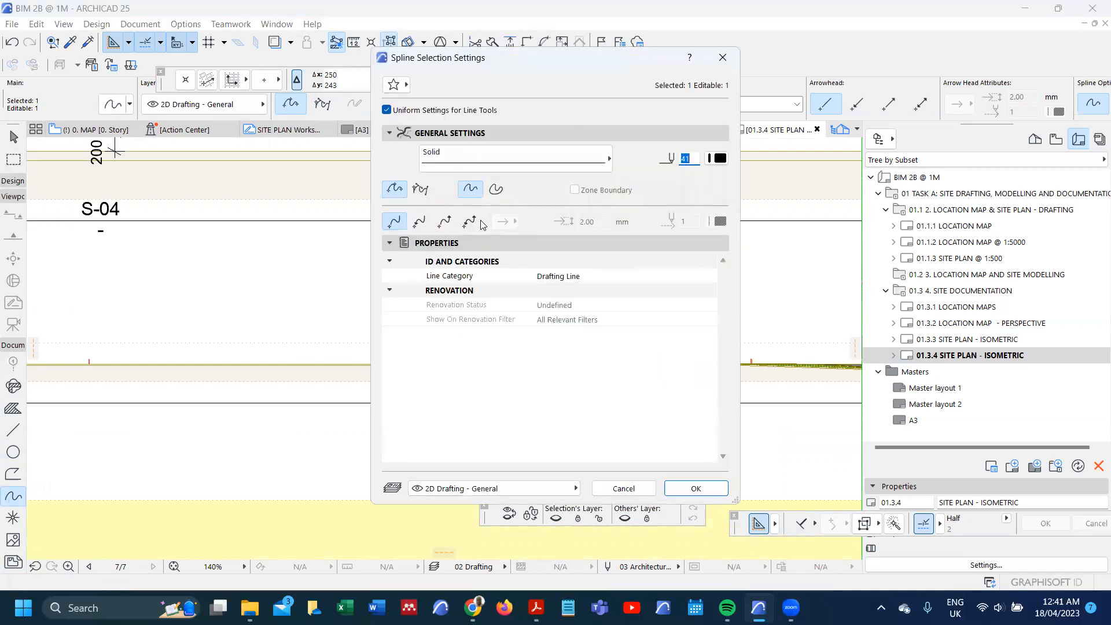
pyautogui.click(446, 222)
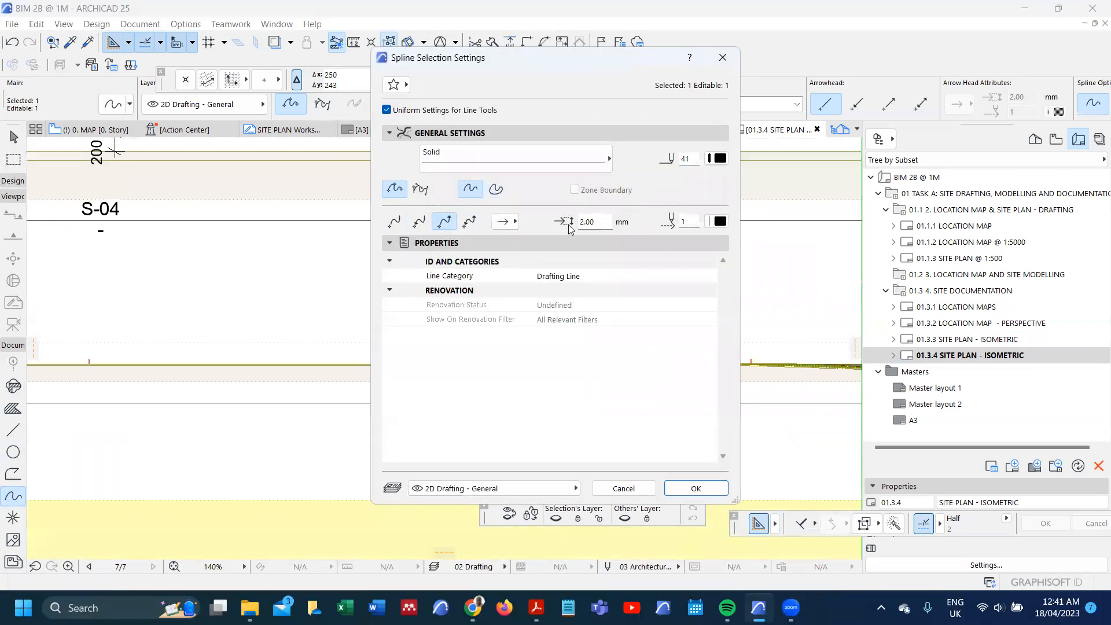
pyautogui.click(505, 221)
pyautogui.click(567, 214)
pyautogui.doubleClick(592, 222)
pyautogui.write('6')
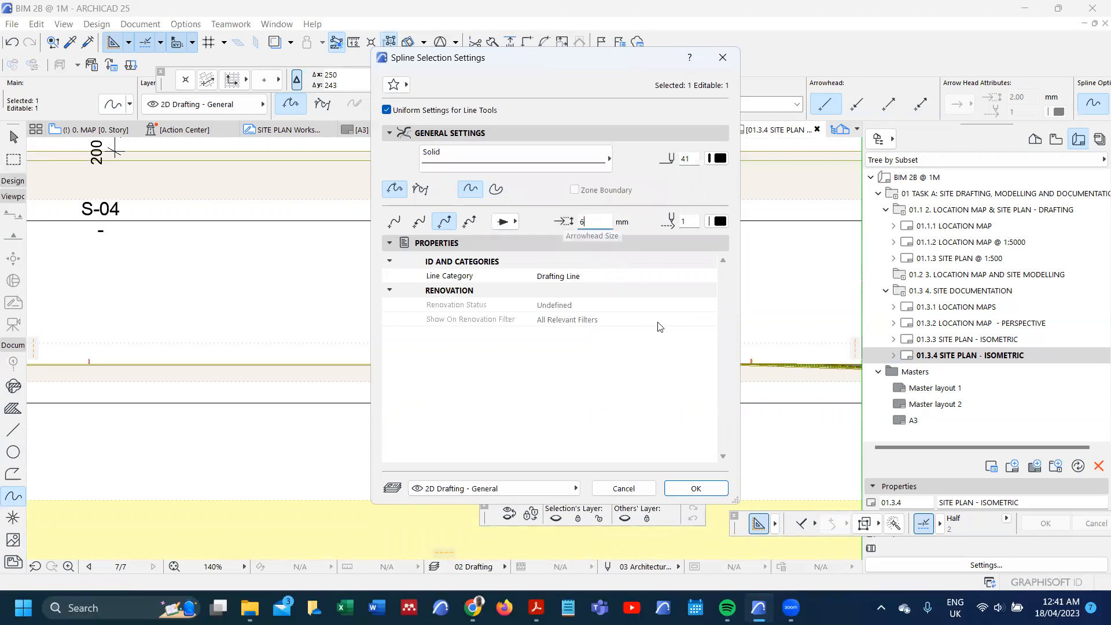
pyautogui.click(696, 489)
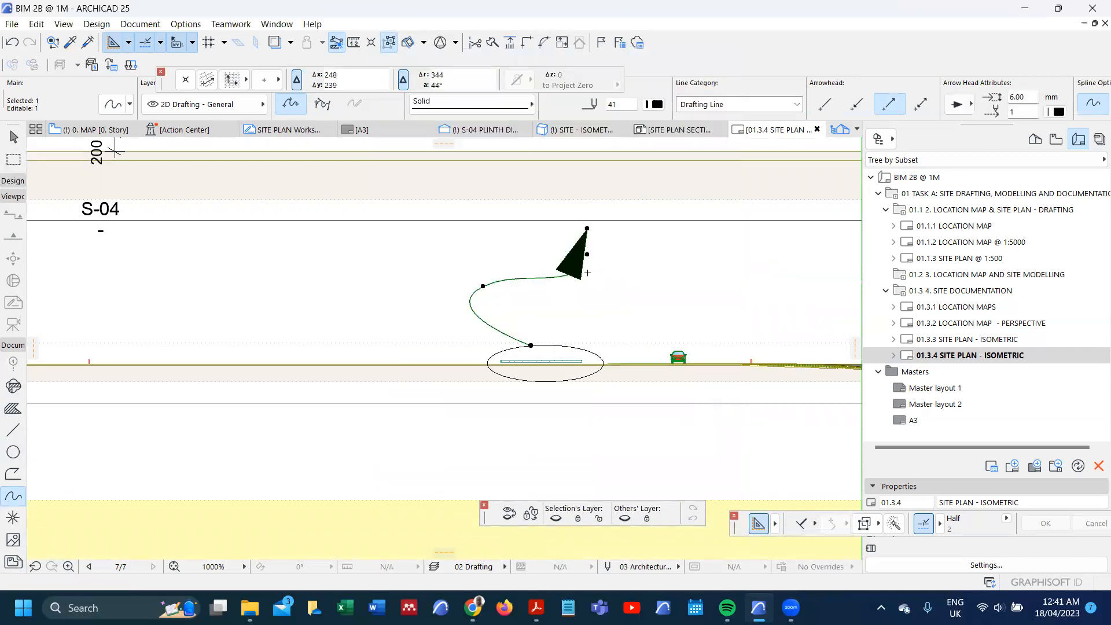
# Step: Reduce the spline's arrowhead size to 3 mm and deselect the spline
pyautogui.hotkey('ctrl', 't')
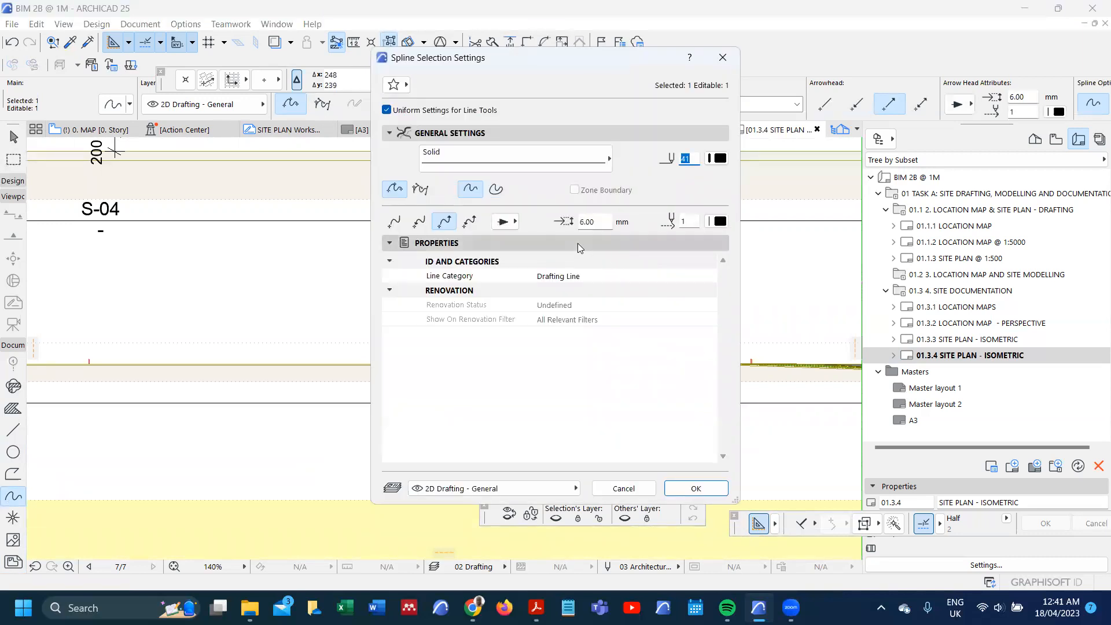
pyautogui.moveTo(596, 223); pyautogui.dragTo(540, 209)
pyautogui.write('3')
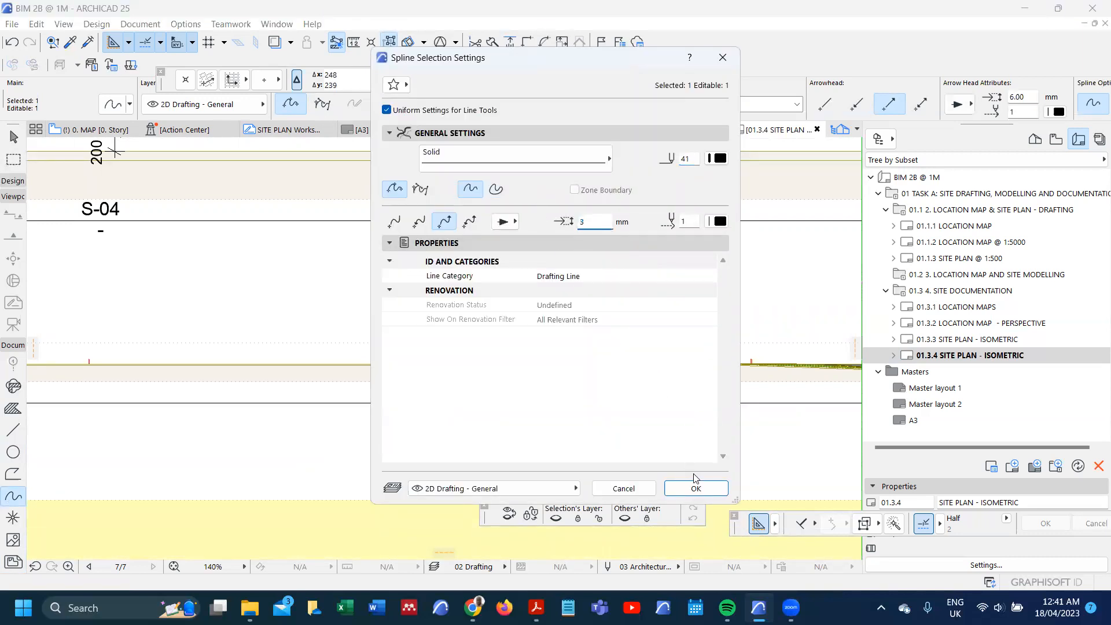
pyautogui.click(696, 489)
pyautogui.press('Escape')
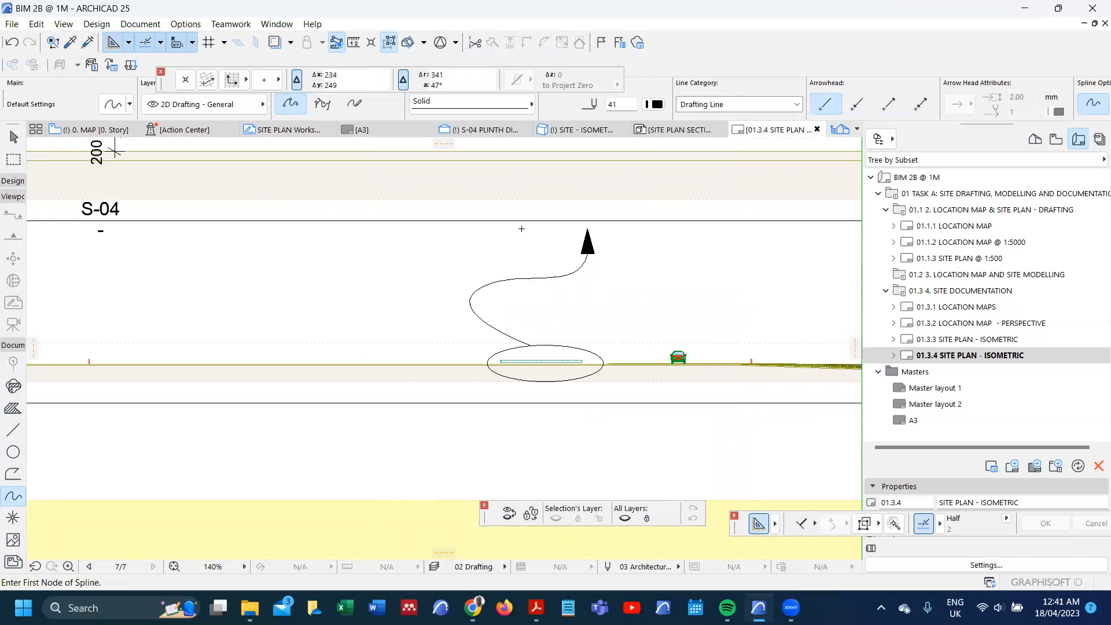
pyautogui.scroll(-8, 524, 261)
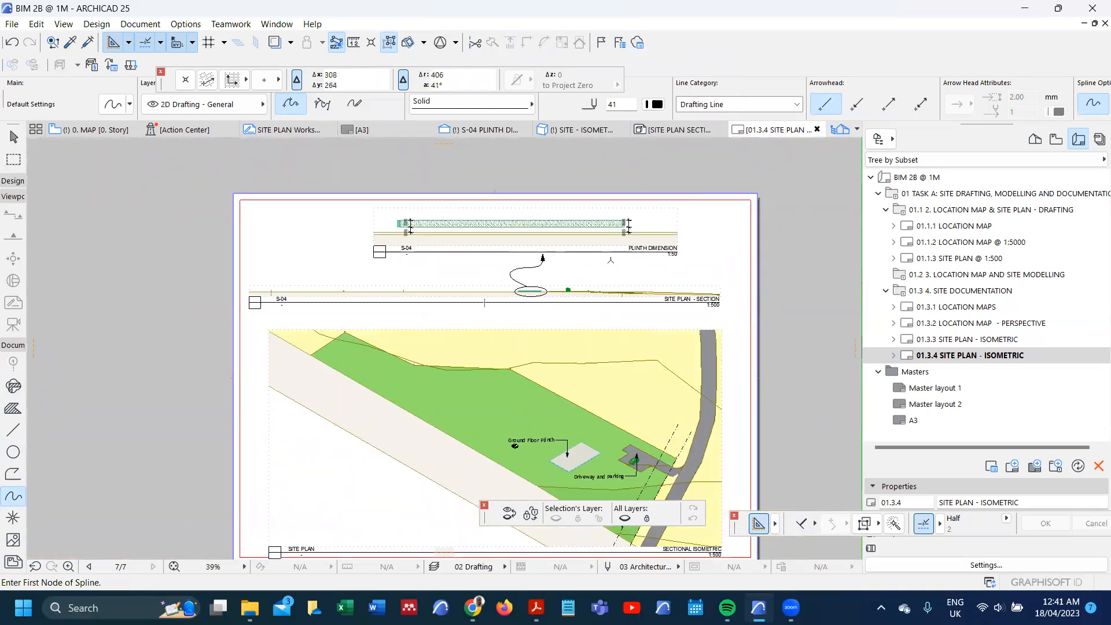
pyautogui.scroll(3, 553, 240)
pyautogui.scroll(2, 558, 255)
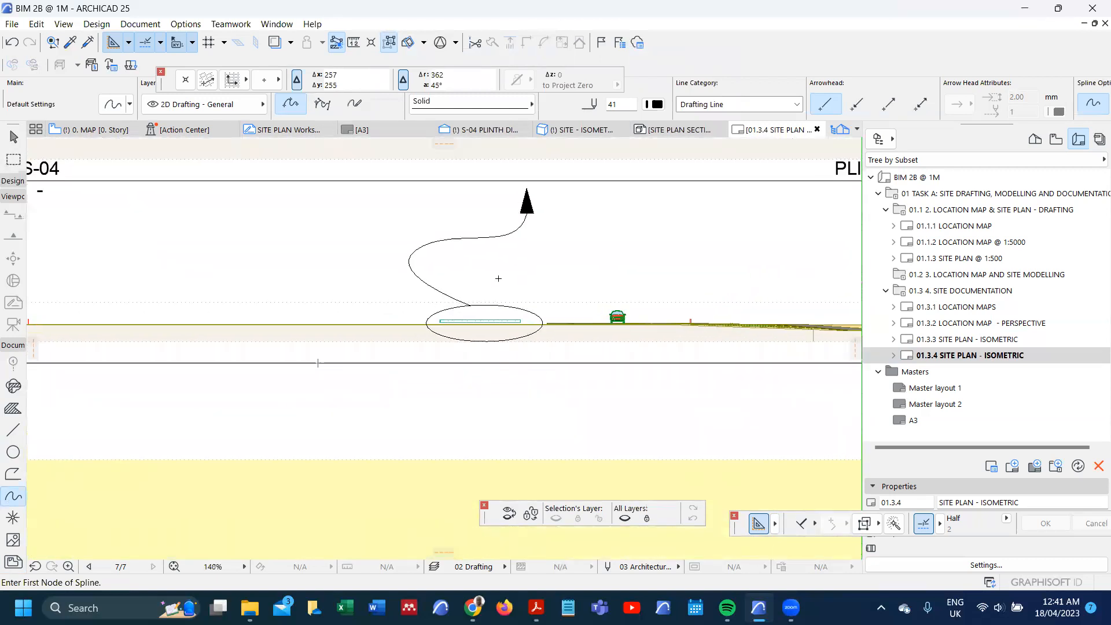
pyautogui.scroll(-5, 523, 341)
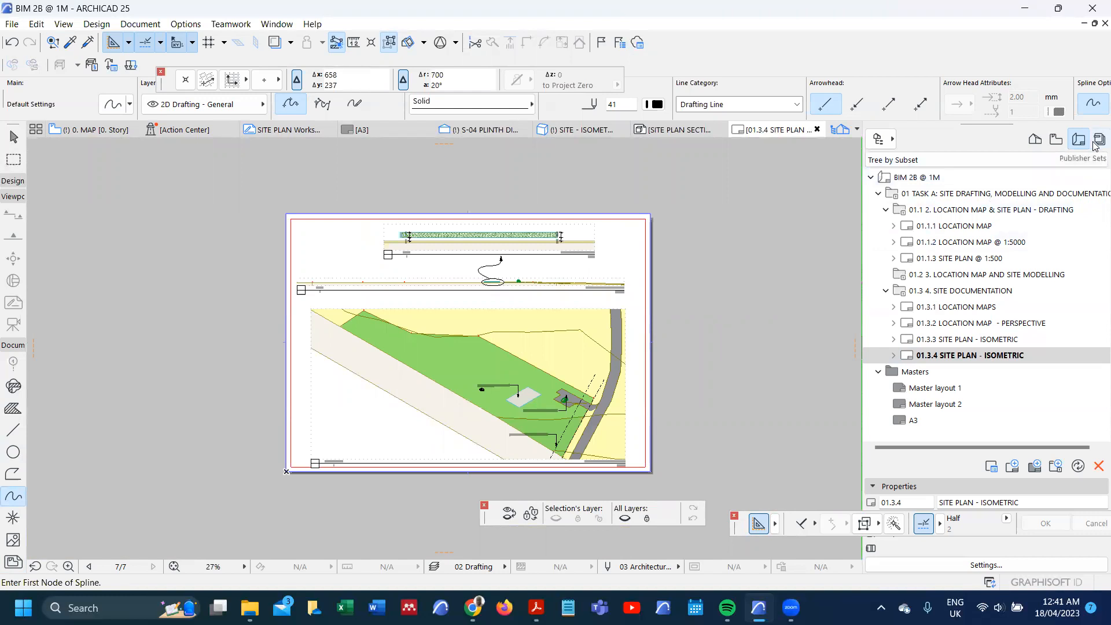
# Step: Open the Organizer and add the 01.3 4. SITE DOCUMENTATION subset to the LOCATION - BIMX publisher set
pyautogui.click(880, 139)
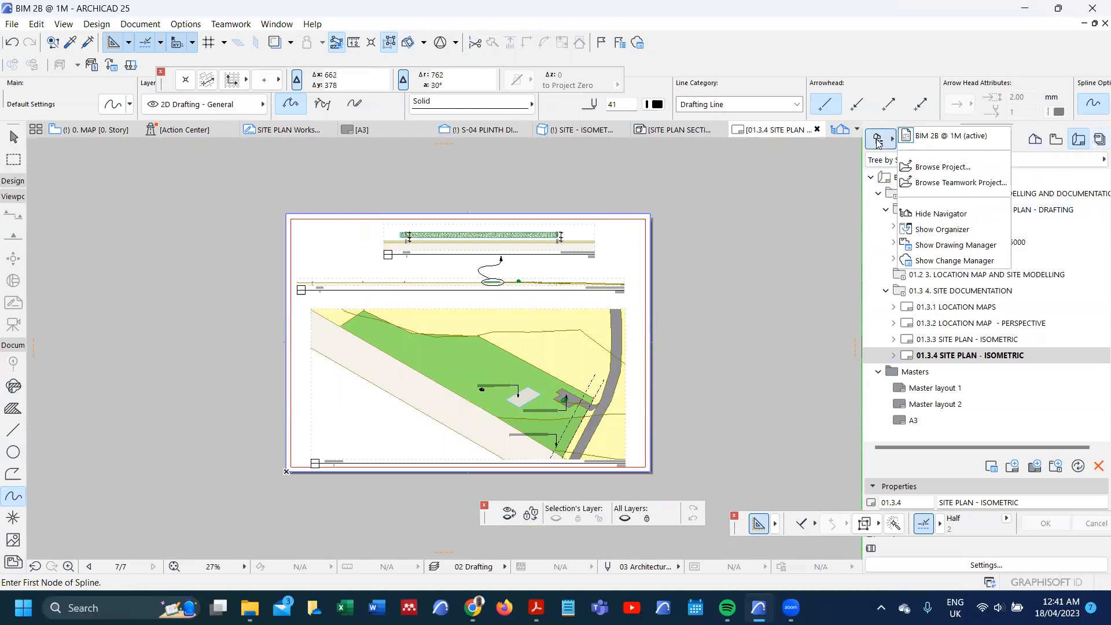
pyautogui.click(932, 229)
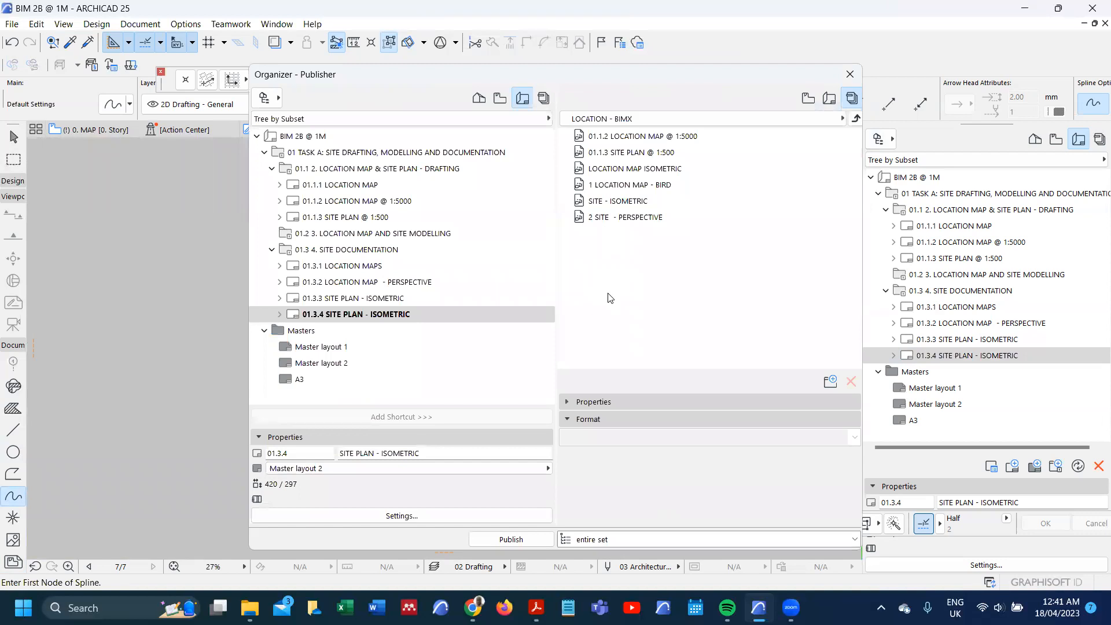
pyautogui.click(857, 119)
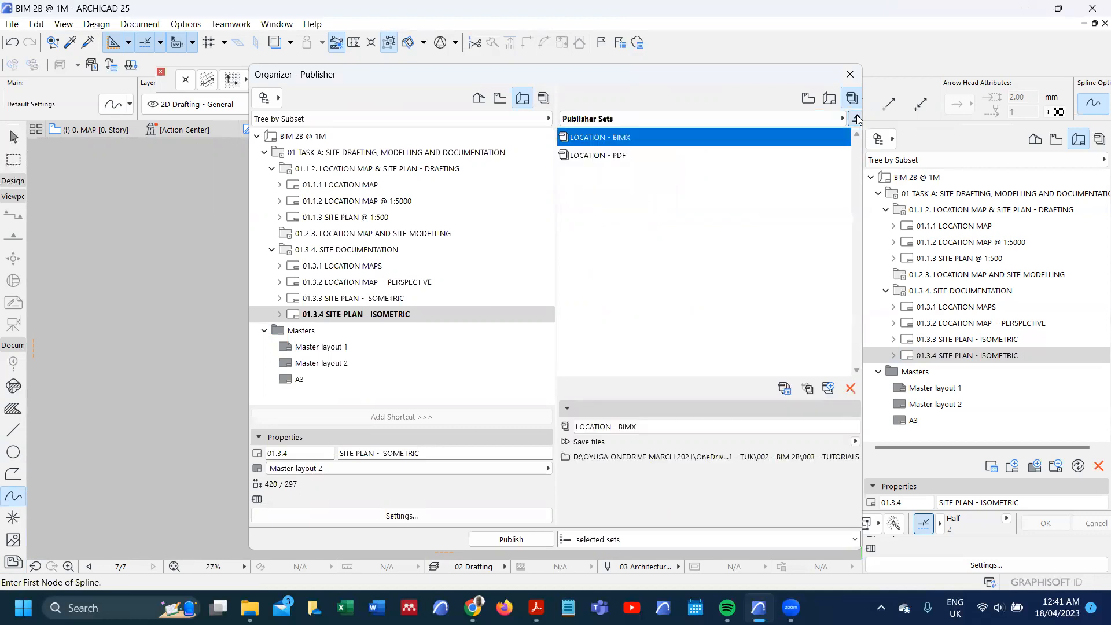
pyautogui.doubleClick(644, 142)
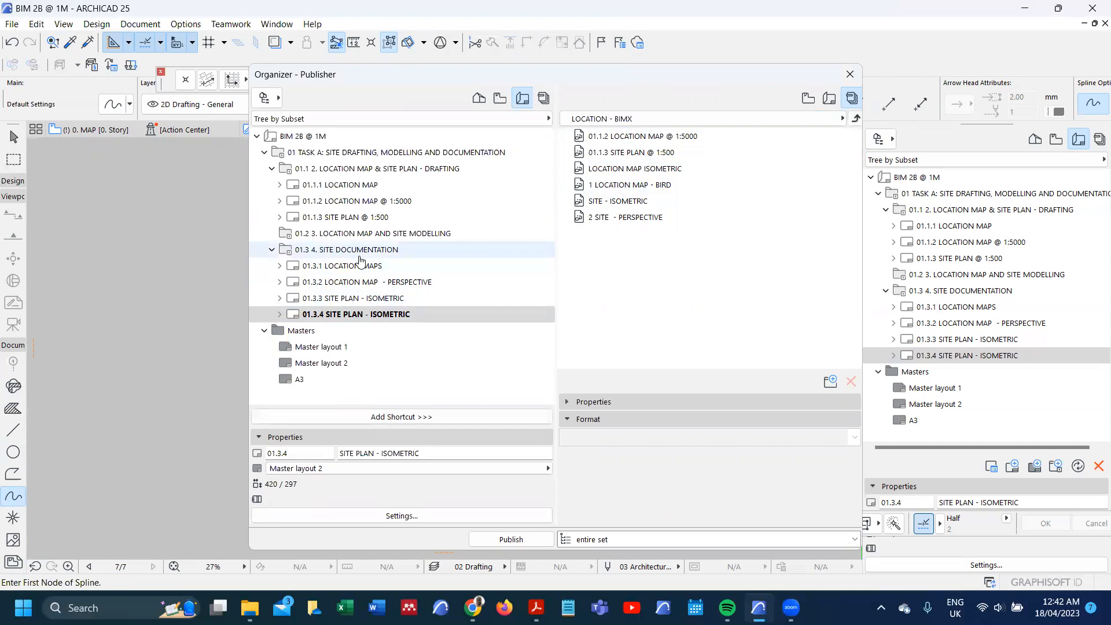
pyautogui.click(327, 253)
pyautogui.click(271, 249)
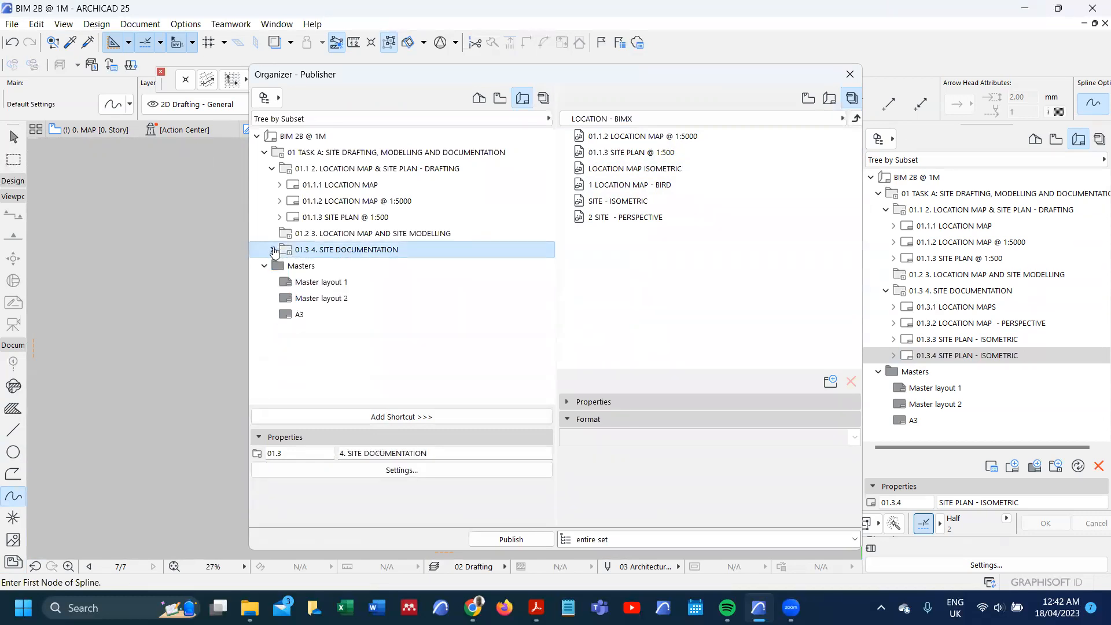
pyautogui.moveTo(313, 253); pyautogui.dragTo(587, 237)
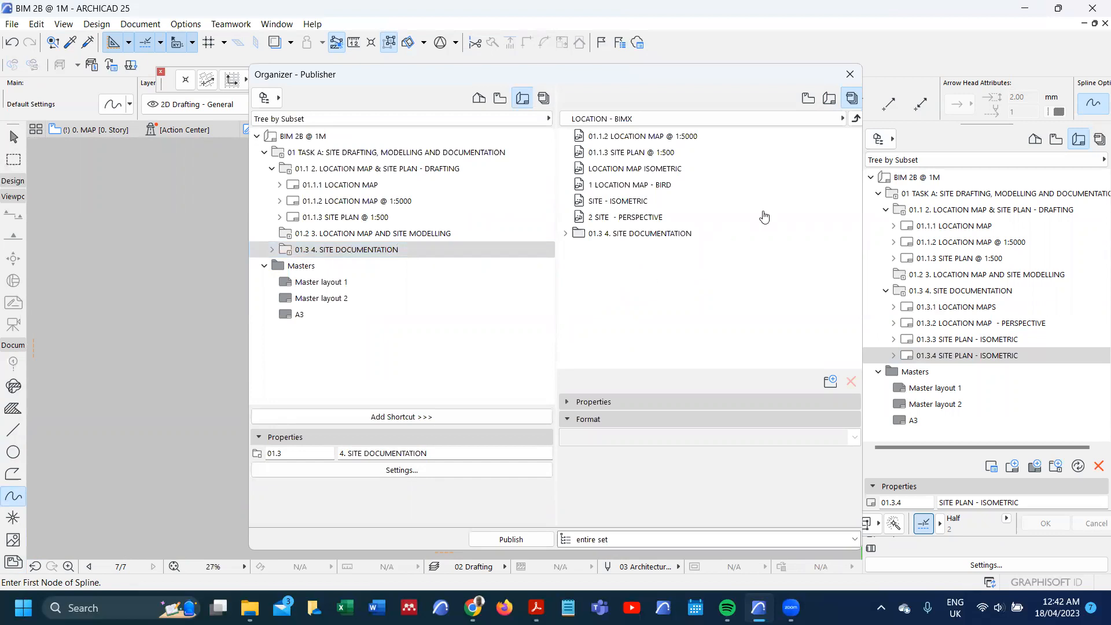
# Step: Add the 01.3 4. SITE DOCUMENTATION subset to the LOCATION - PDF publisher set and close the Organizer
pyautogui.click(855, 118)
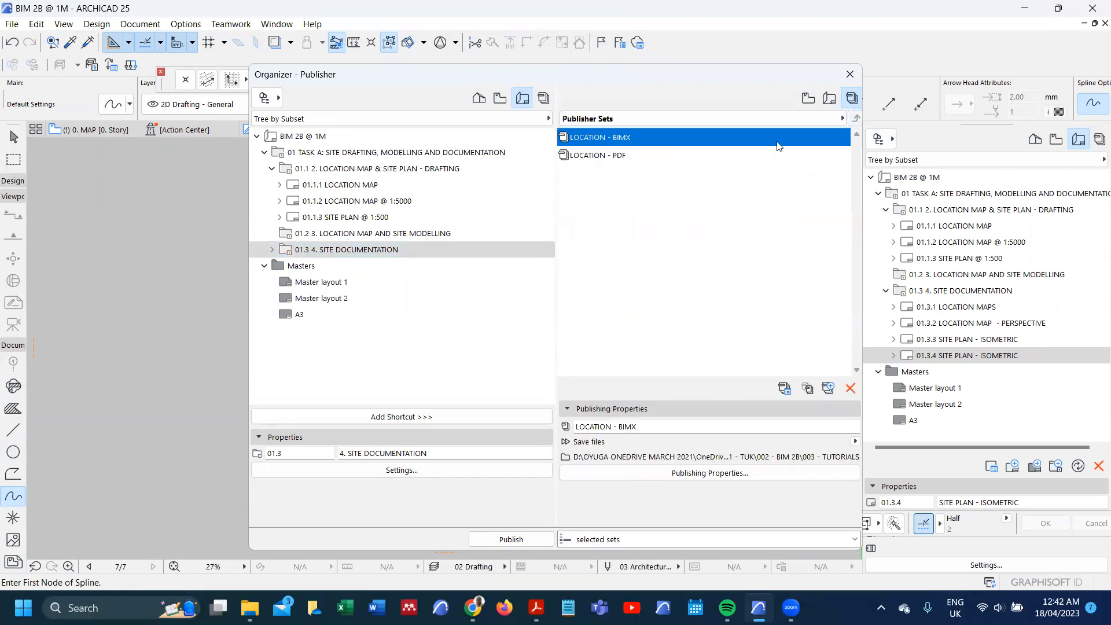
pyautogui.doubleClick(649, 156)
pyautogui.moveTo(359, 248); pyautogui.dragTo(618, 240)
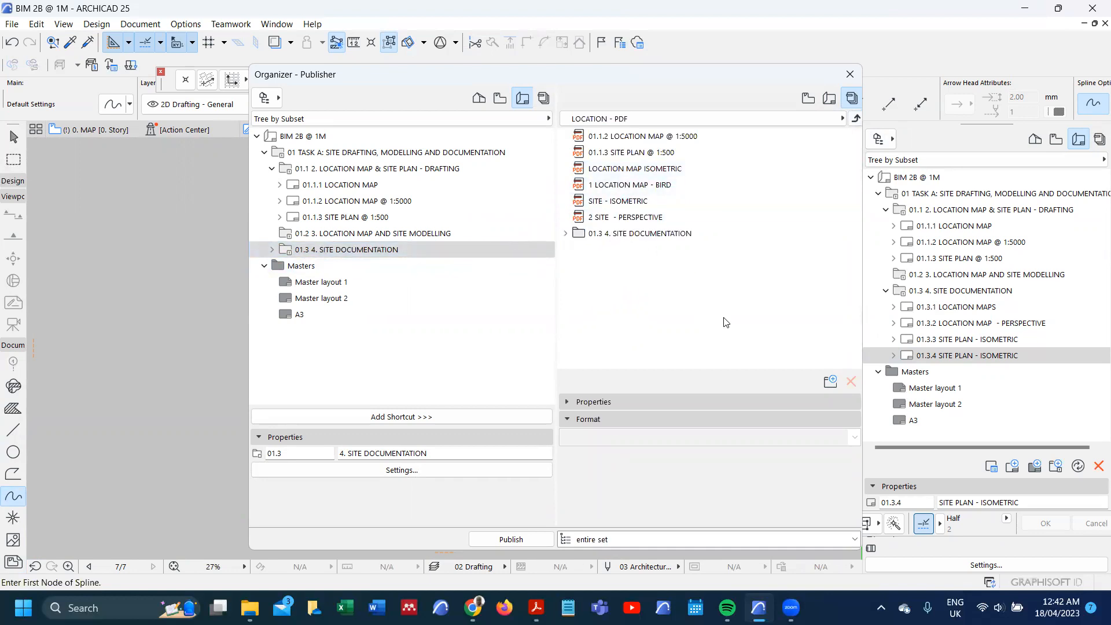
pyautogui.click(850, 74)
# Step: Open the publishing properties of the LOCATION - BIMX set and check its save path through to the end
pyautogui.click(1097, 141)
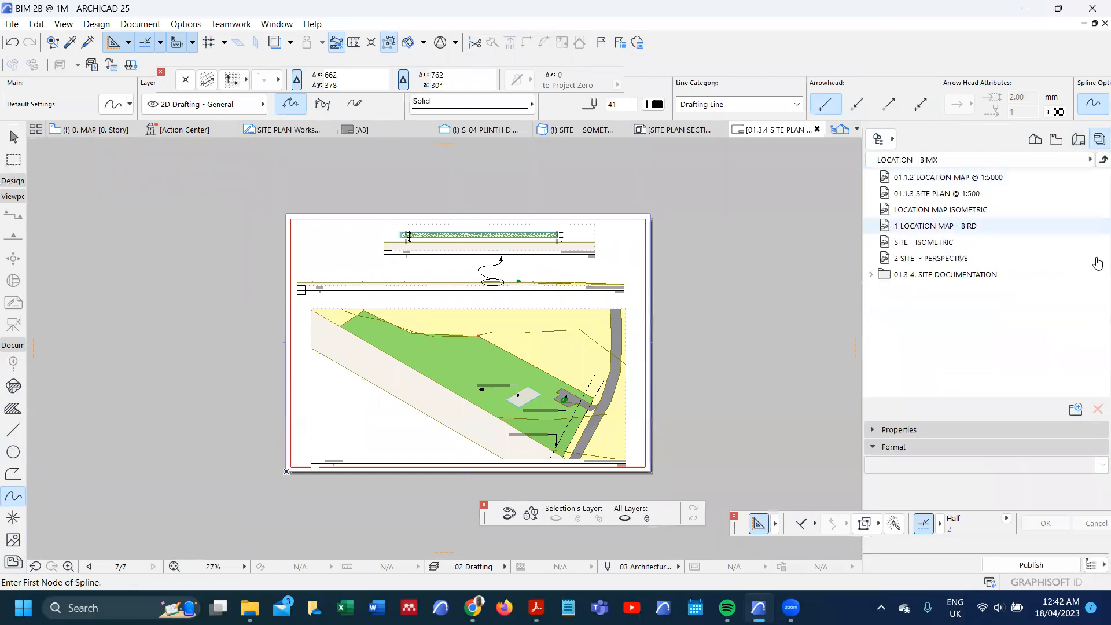
pyautogui.click(1095, 160)
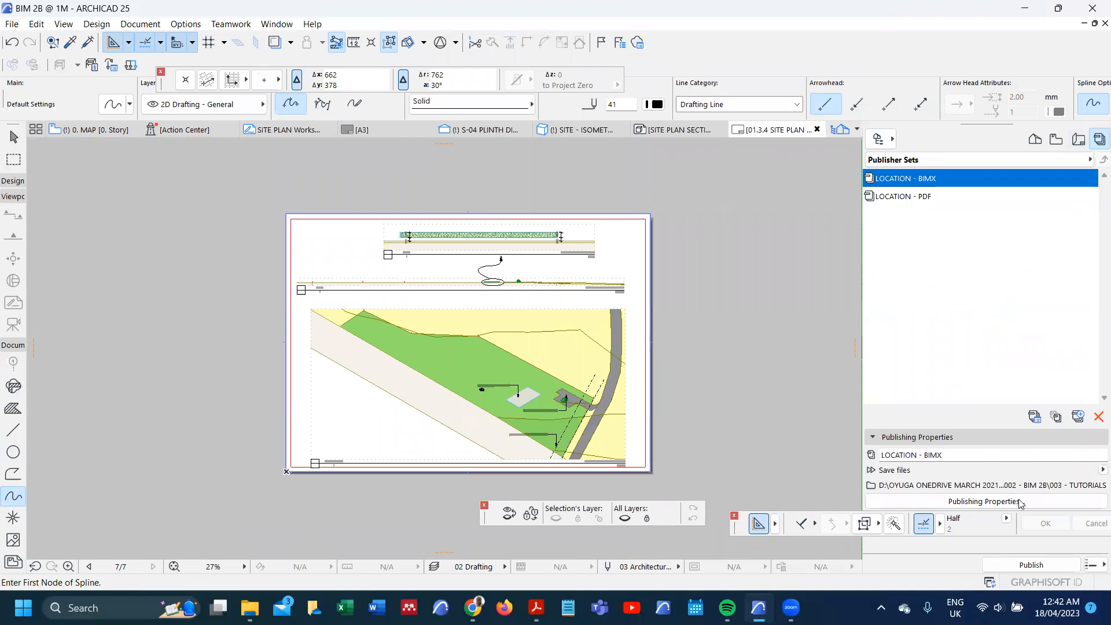
pyautogui.click(1037, 503)
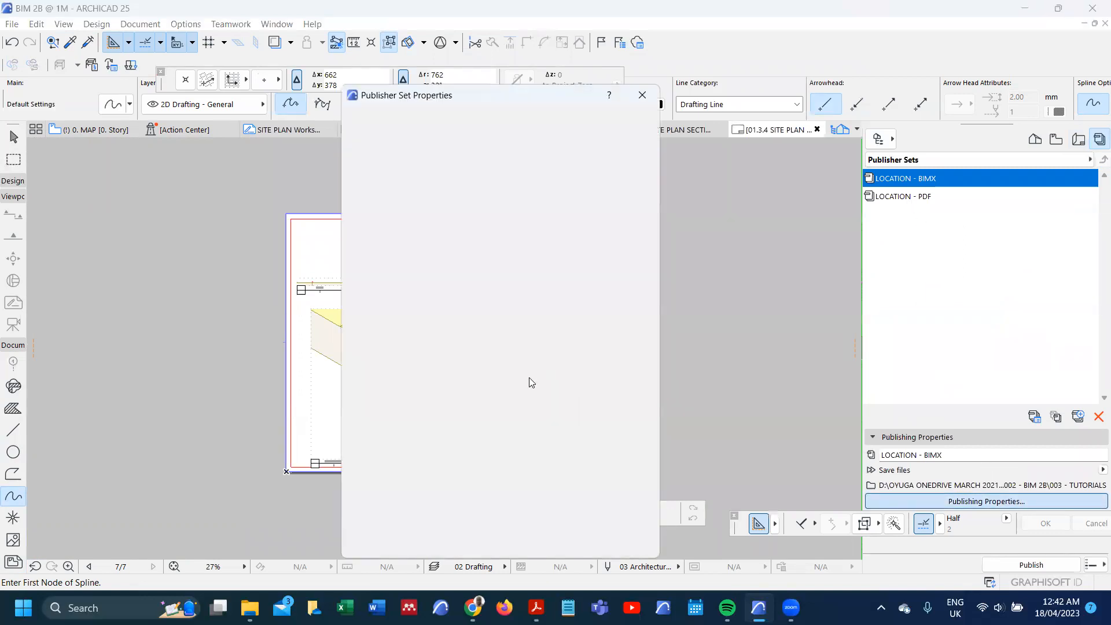
pyautogui.click(555, 293)
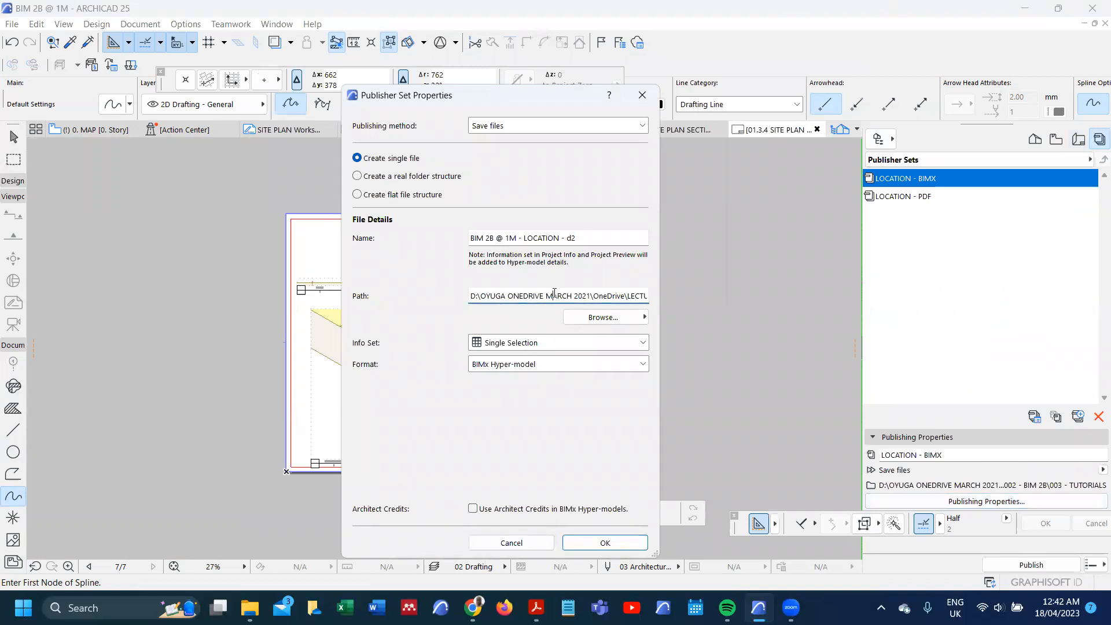
pyautogui.press('Right')
pyautogui.press('Right')
pyautogui.press('Right')
pyautogui.press('Right')
pyautogui.press('Right')
pyautogui.press('Right')
pyautogui.press('Right')
pyautogui.press('Right')
pyautogui.press('Right')
pyautogui.press('Right')
pyautogui.press('Right')
pyautogui.press('Right')
pyautogui.press('Right')
pyautogui.press('Right')
pyautogui.press('Right')
pyautogui.press('Right')
pyautogui.press('Right')
pyautogui.press('Right')
pyautogui.press('Right')
pyautogui.press('Right')
pyautogui.press('Right')
pyautogui.press('Right')
pyautogui.press('Right')
pyautogui.press('Right')
pyautogui.press('Right')
pyautogui.press('Right')
pyautogui.press('Right')
pyautogui.press('Right')
pyautogui.press('Right')
pyautogui.press('Right')
pyautogui.press('Right')
pyautogui.press('Right')
pyautogui.press('Right')
pyautogui.press('Right')
pyautogui.press('Right')
pyautogui.press('Right')
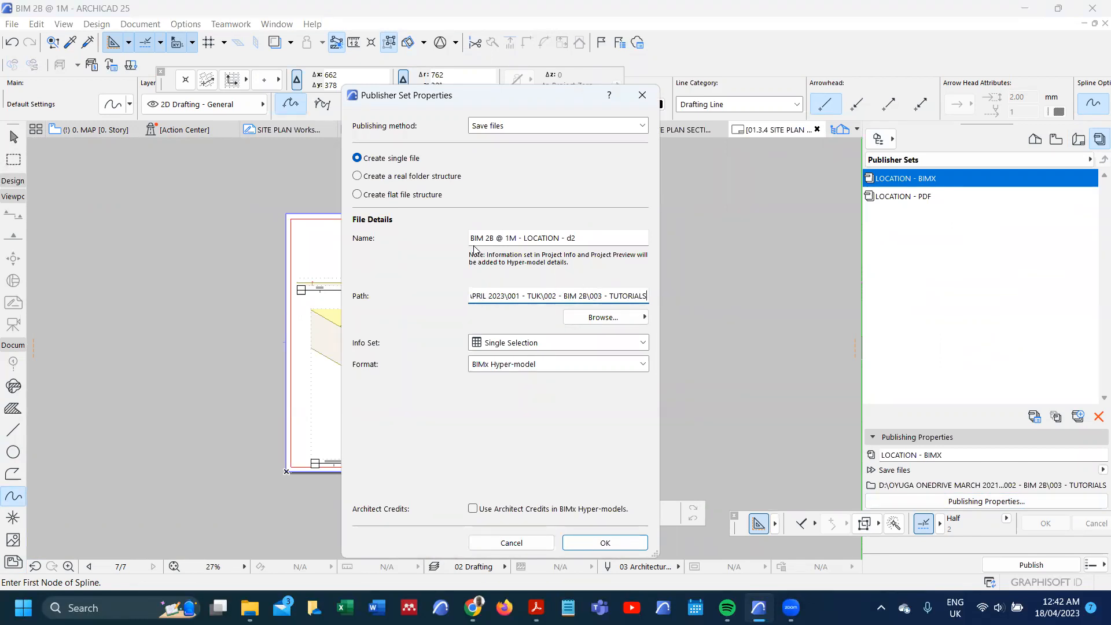
# Step: Switch to BIM 2B WORKPLAN v2.pdf in Acrobat, copy the heading "TASK A: SITE DRAFTING, MODELLING AND DOCUMENTATION", and return to Archicad
pyautogui.moveTo(580, 235); pyautogui.dragTo(455, 235)
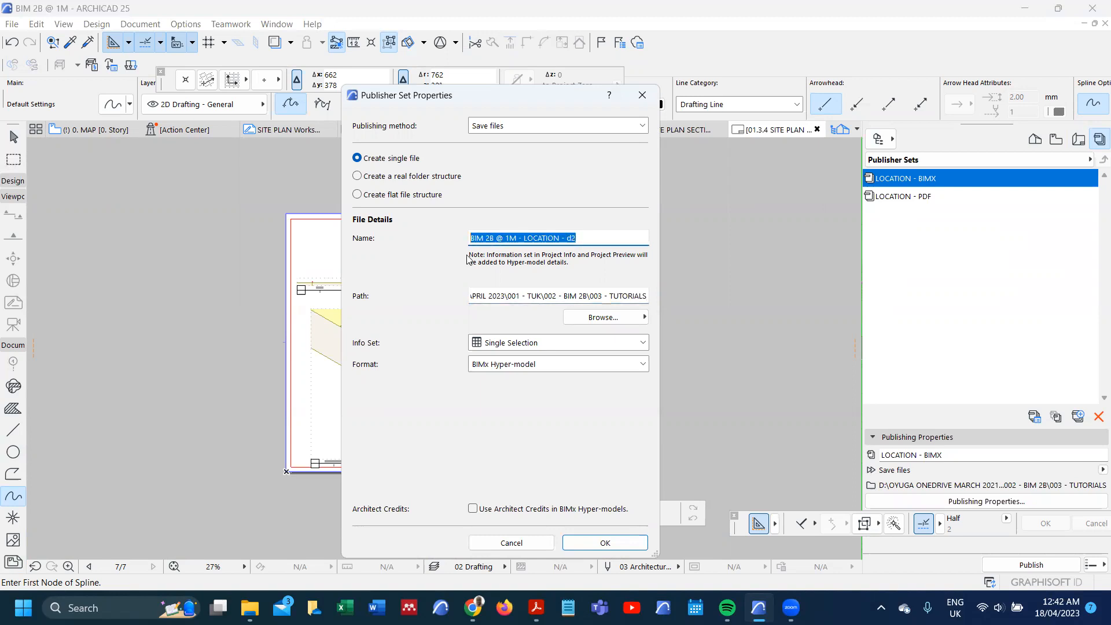
pyautogui.click(535, 608)
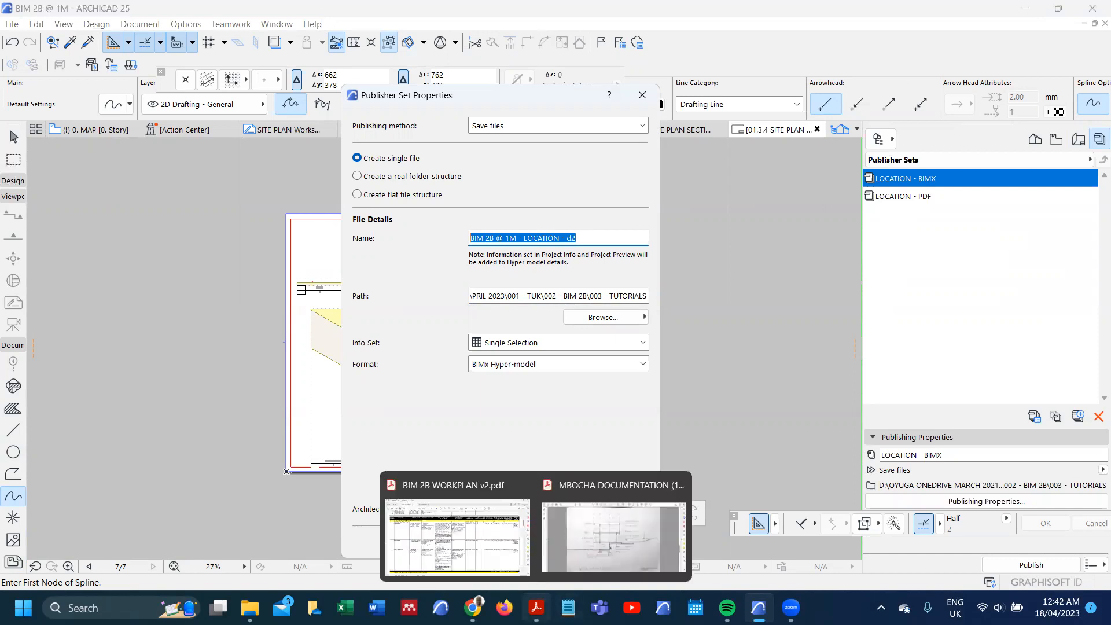
pyautogui.click(483, 574)
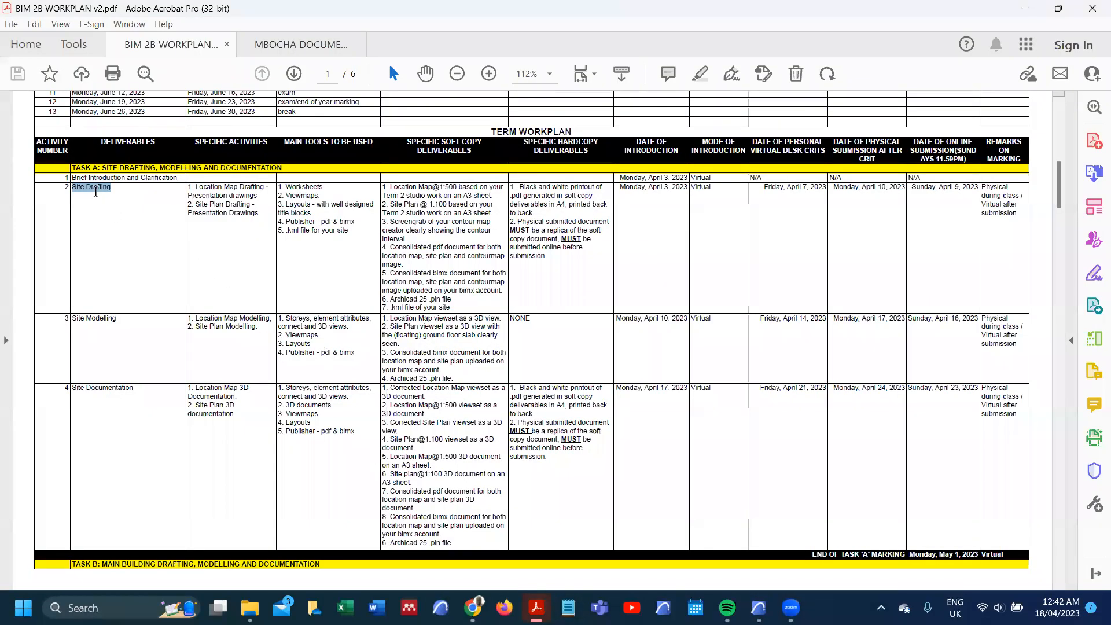
pyautogui.moveTo(73, 167); pyautogui.dragTo(291, 159)
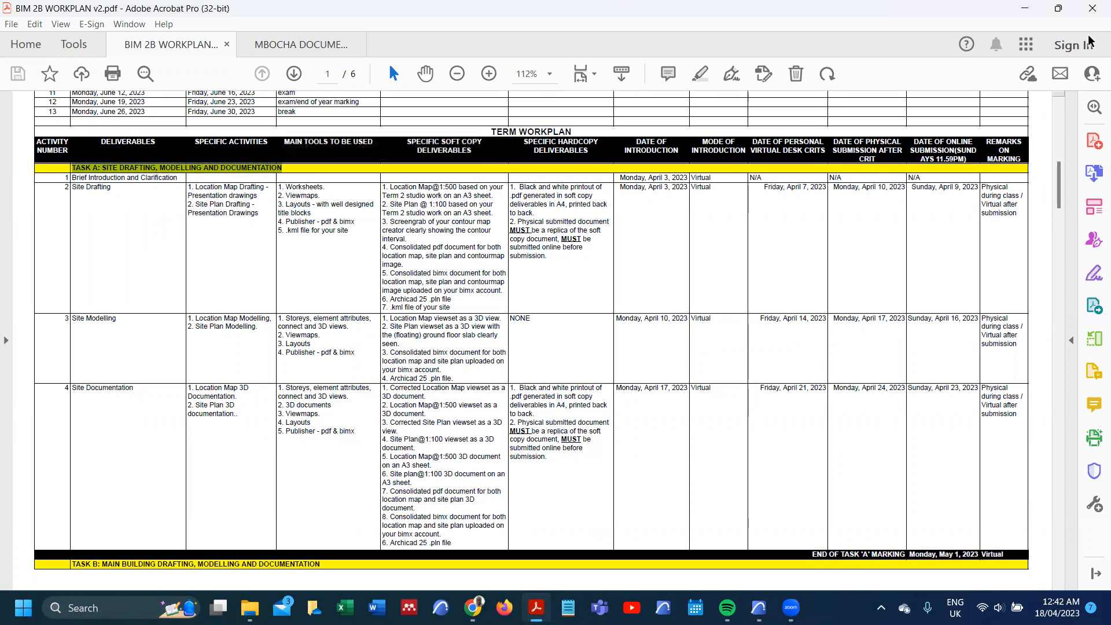
pyautogui.click(1033, 10)
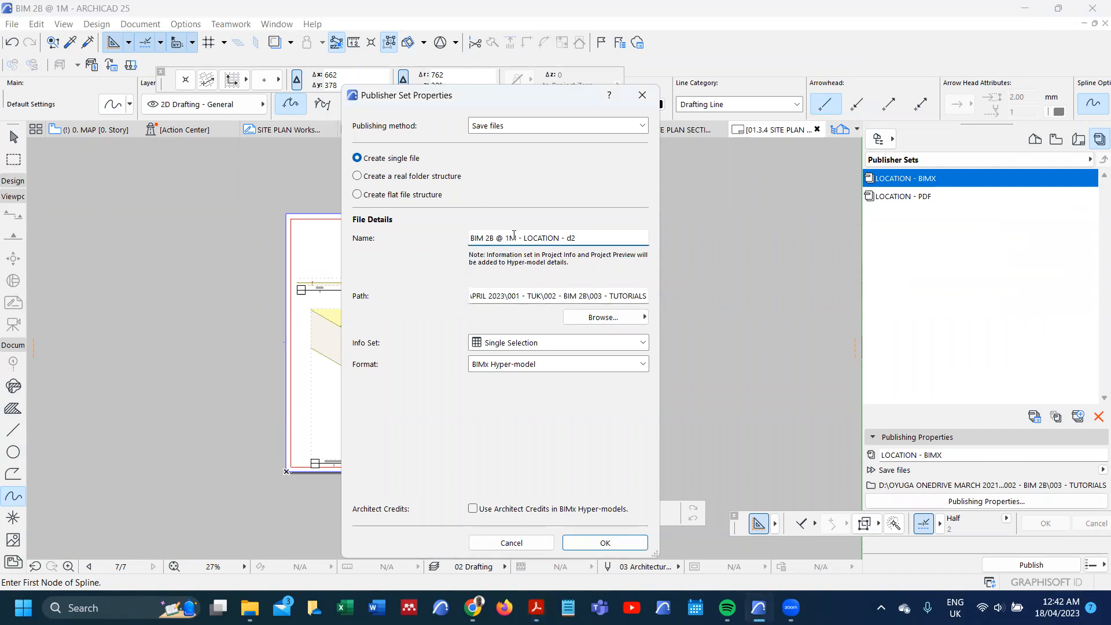
# Step: Replace the BIMx file name with the copied Task A heading, remove its punctuation, copy the cleaned name and accept the properties
pyautogui.moveTo(584, 237); pyautogui.dragTo(449, 237)
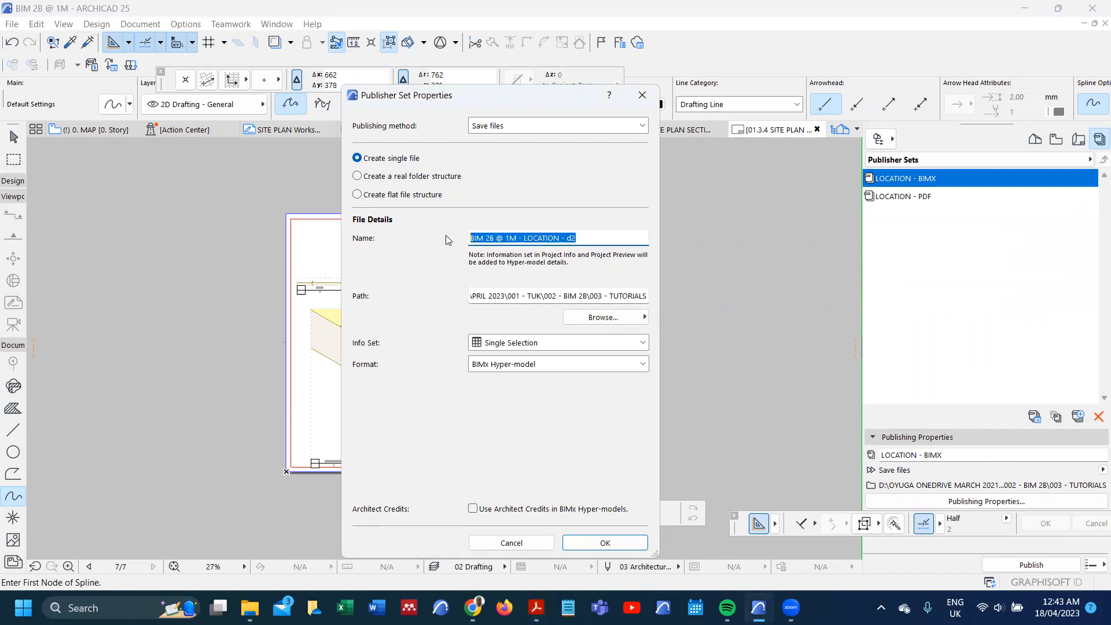
pyautogui.hotkey('ctrl', 'v')
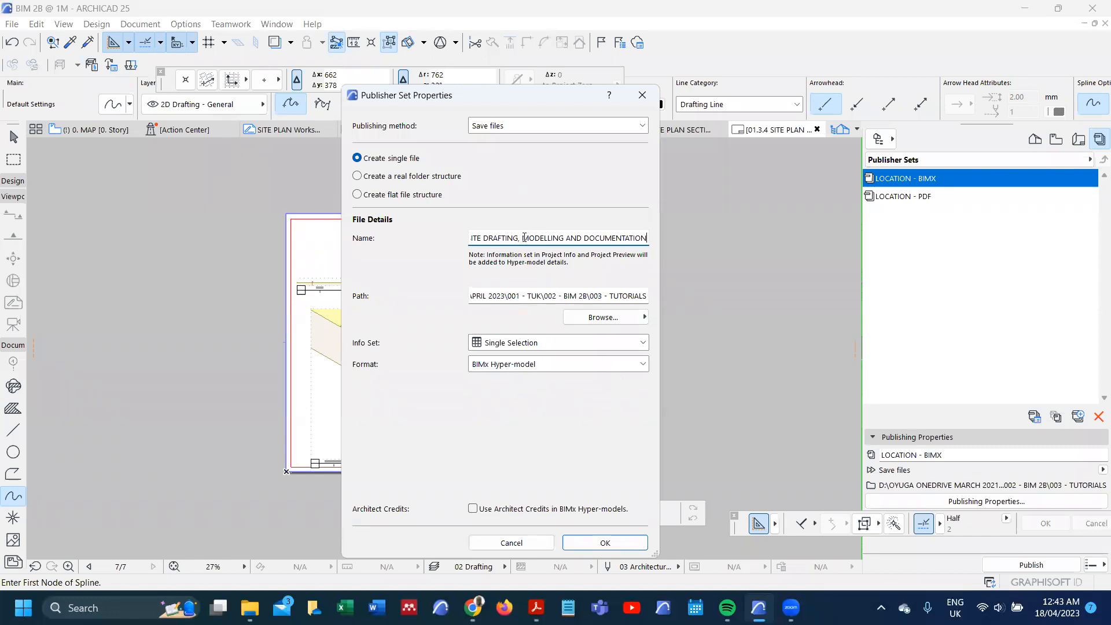
pyautogui.press('BackSpace')
pyautogui.press('BackSpace')
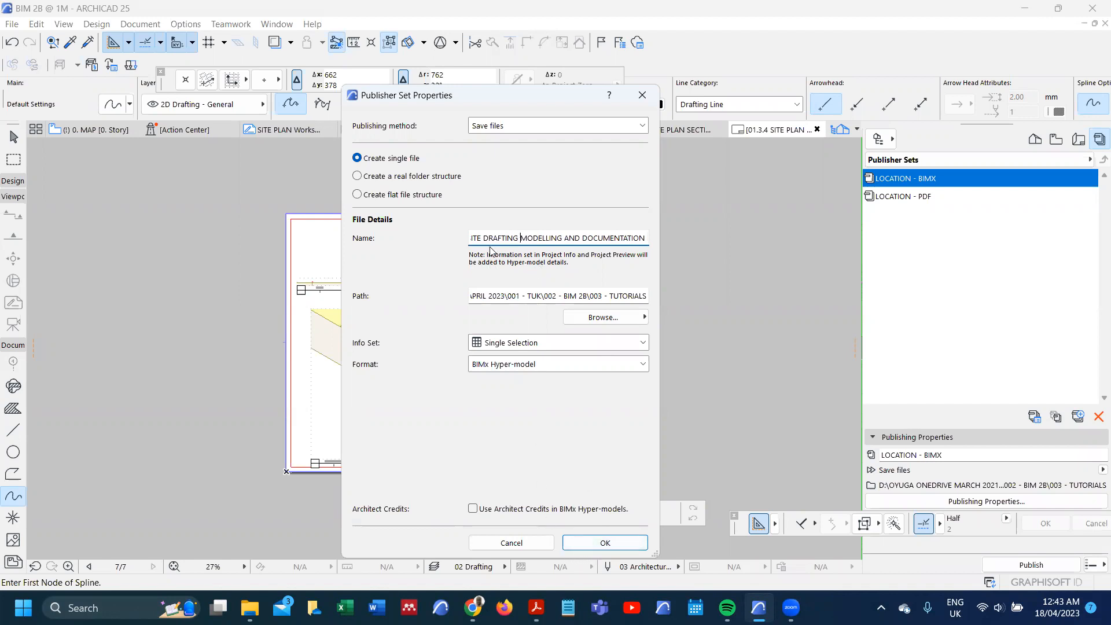
pyautogui.press('Home')
pyautogui.hotkey('ctrl', 'shift', 'Right')
pyautogui.hotkey('ctrl', 'shift', 'Right')
pyautogui.hotkey('ctrl', 'shift', 'Right')
pyautogui.hotkey('ctrl', 'shift', 'Right')
pyautogui.hotkey('ctrl', 'shift', 'Right')
pyautogui.hotkey('ctrl', 'shift', 'Right')
pyautogui.hotkey('ctrl', 'shift', 'Right')
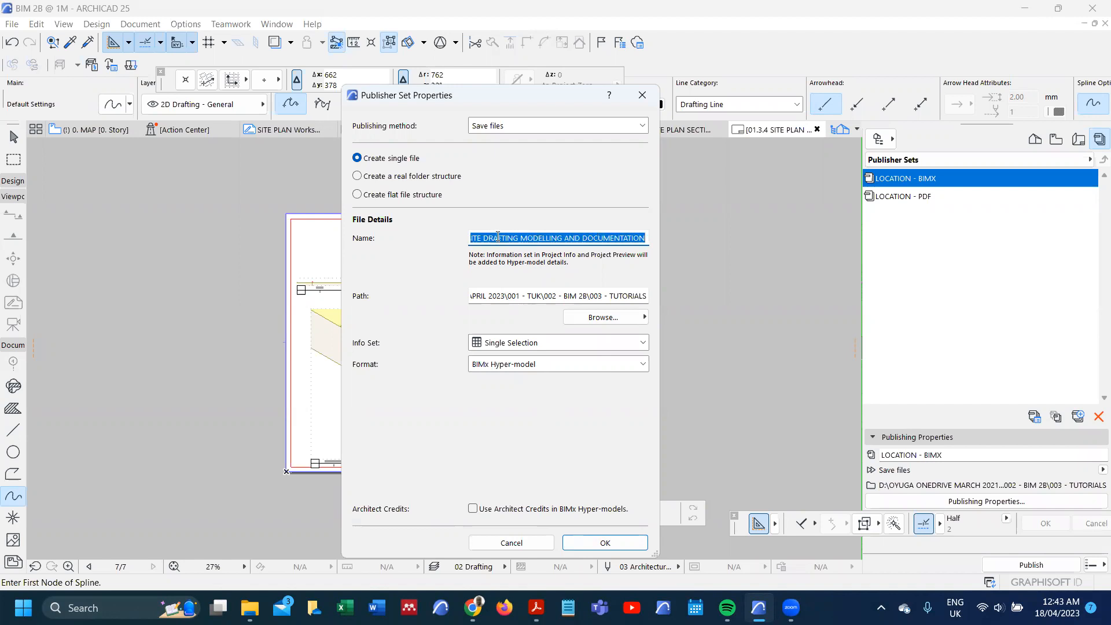
pyautogui.click(605, 542)
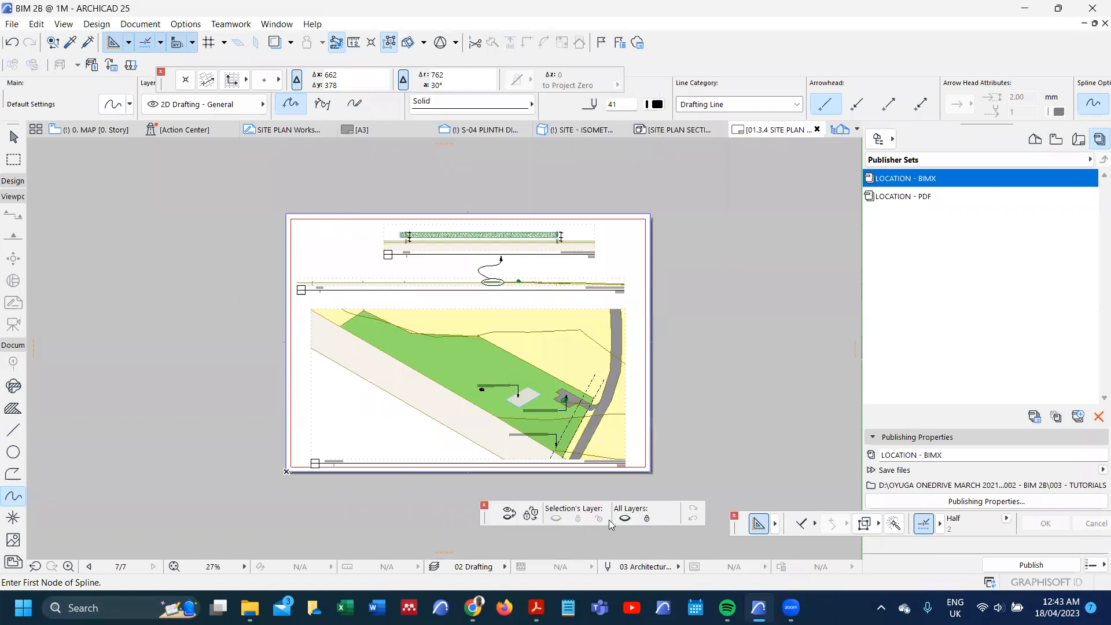
# Step: Replace the LOCATION - PDF set's output file name with the copied Task A title, SITE DRAFTING MODELLING AND DOCUMENTATION, and accept the properties
pyautogui.doubleClick(904, 200)
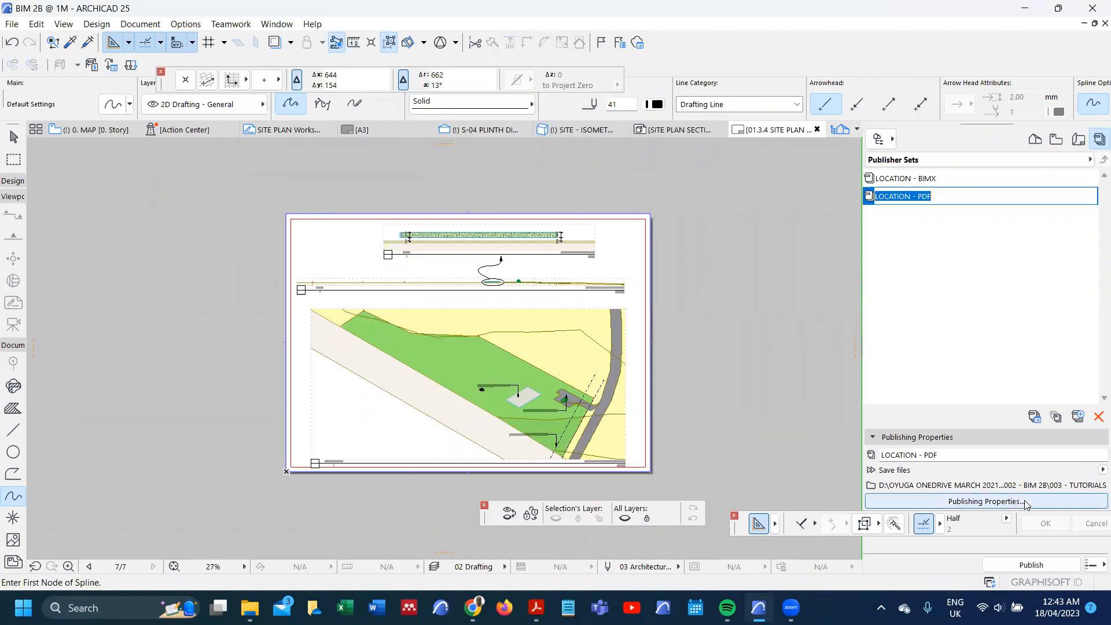
pyautogui.click(1026, 502)
pyautogui.moveTo(557, 242); pyautogui.dragTo(470, 239)
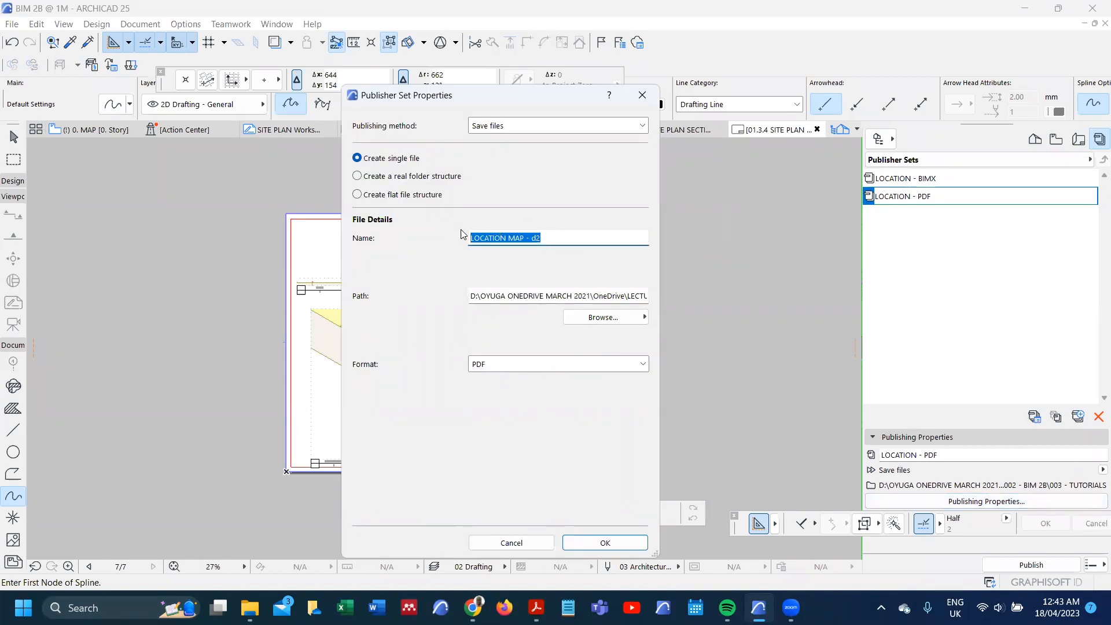
pyautogui.hotkey('ctrl', 'v')
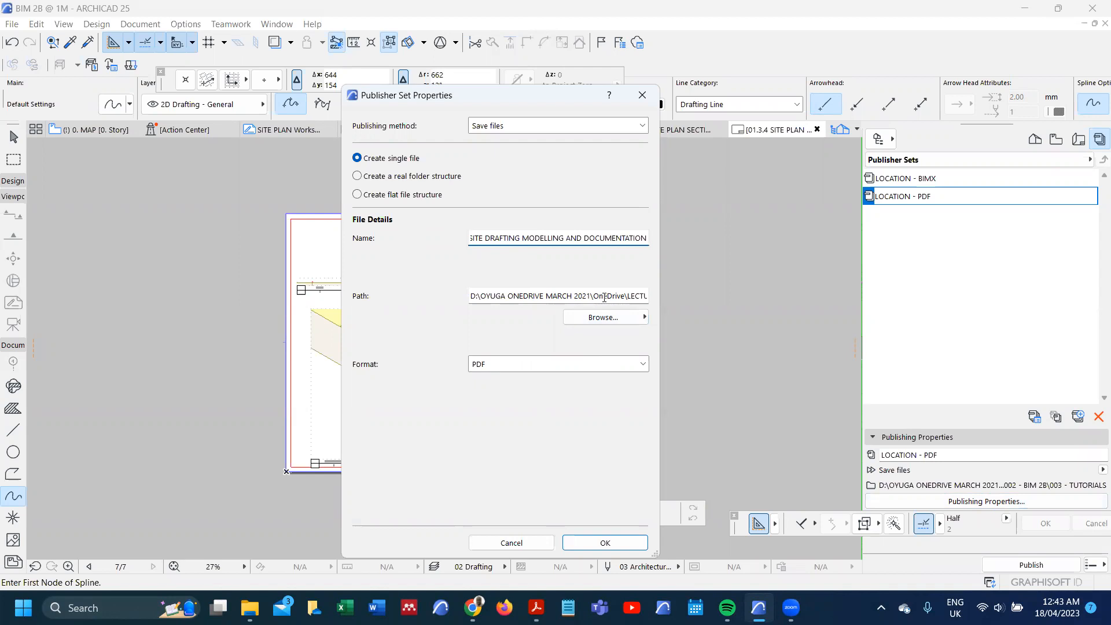
pyautogui.click(605, 542)
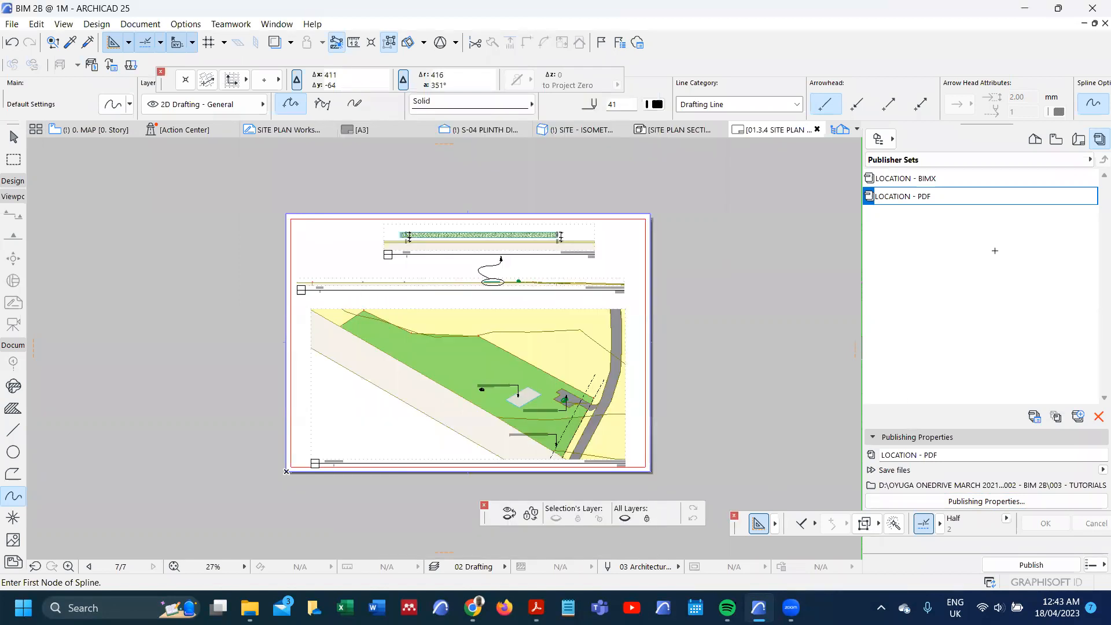
# Step: Select both the LOCATION - BIMX and LOCATION - PDF sets and publish the selected sets
pyautogui.click(967, 179)
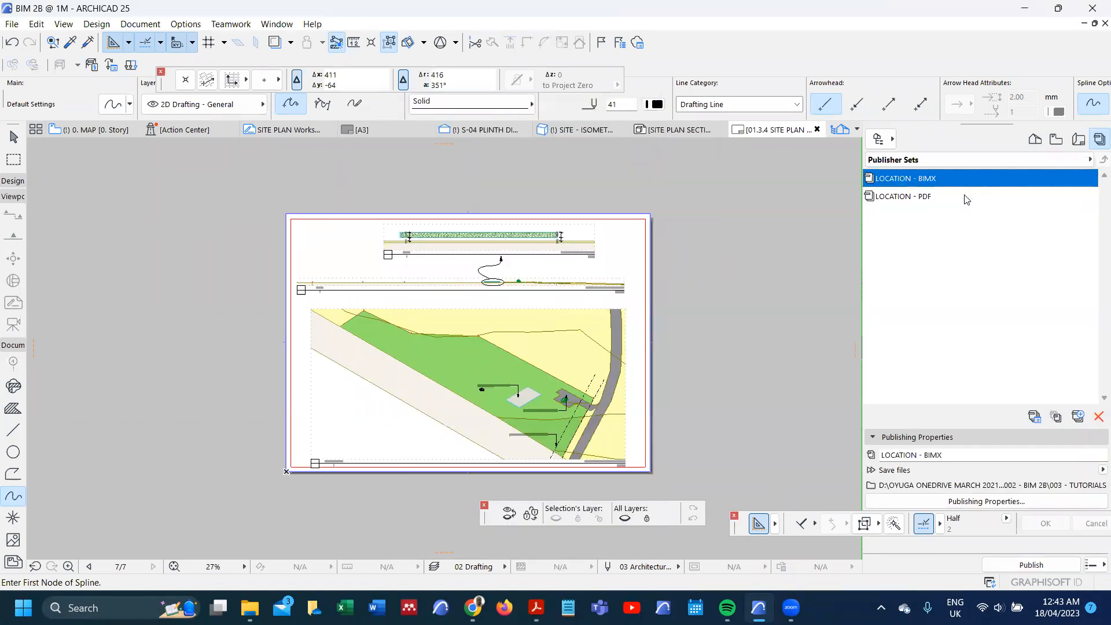
pyautogui.keyDown('shift'); pyautogui.click(965, 197); pyautogui.keyUp('shift')
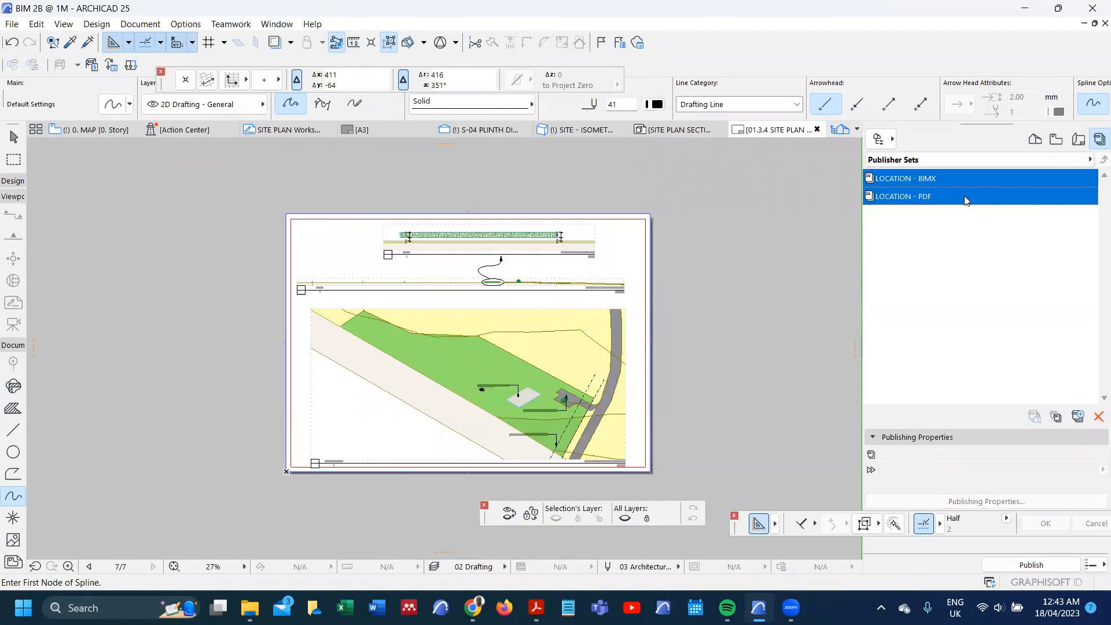
pyautogui.click(1095, 565)
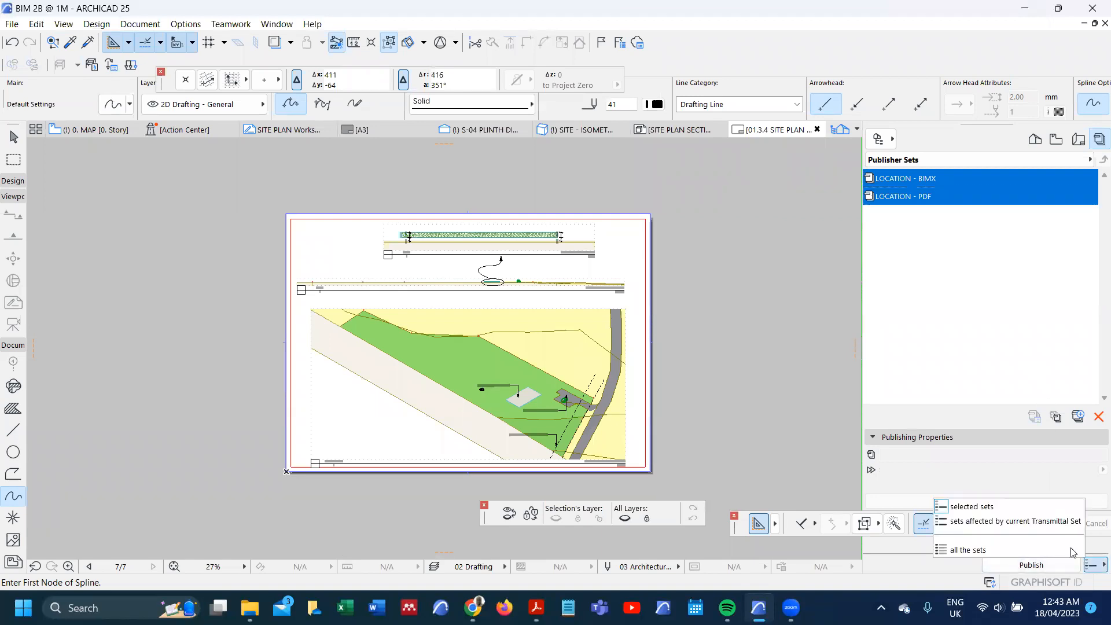
pyautogui.click(1013, 508)
pyautogui.click(1046, 569)
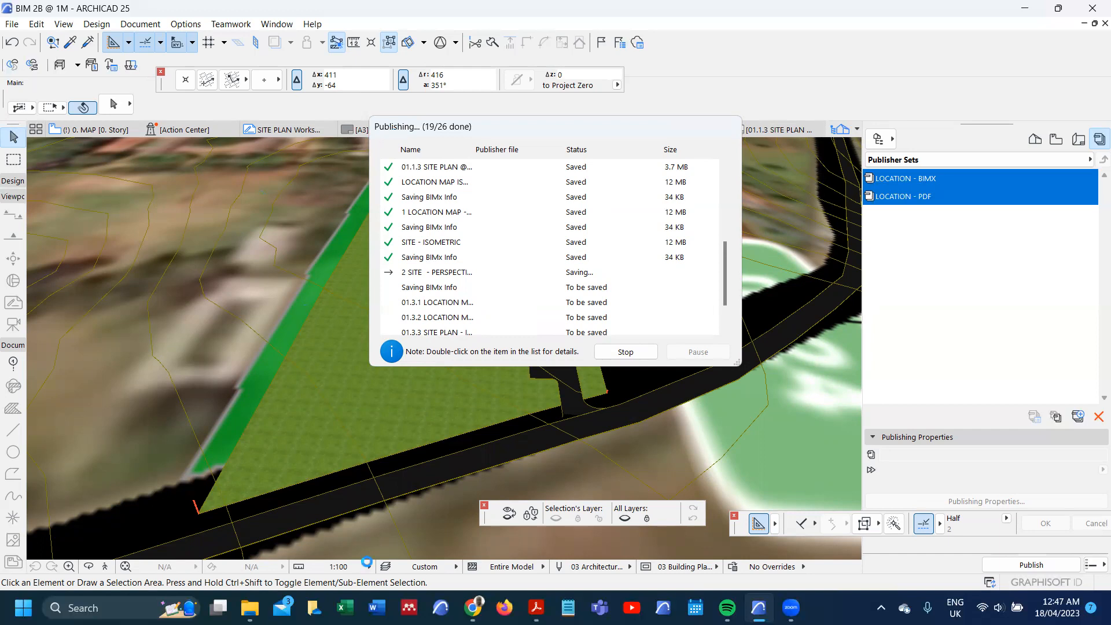
# Step: Switch to BIM 2B WORKPLAN v2.pdf in Acrobat and review the Task A deliverables for site drafting, modelling and documentation
pyautogui.moveTo(536, 608)
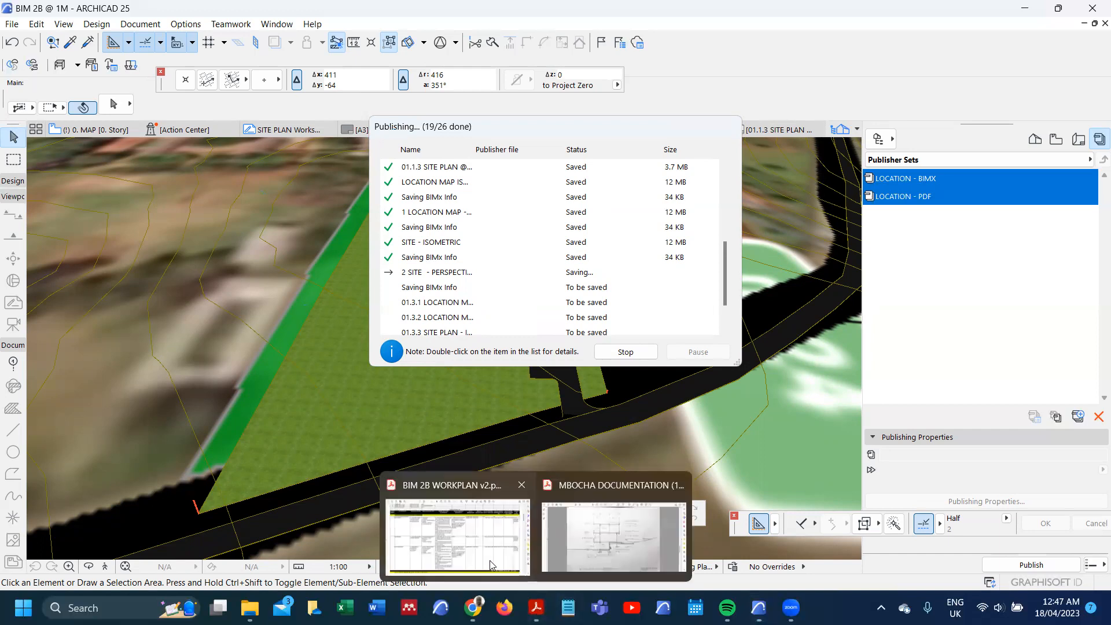
pyautogui.click(460, 544)
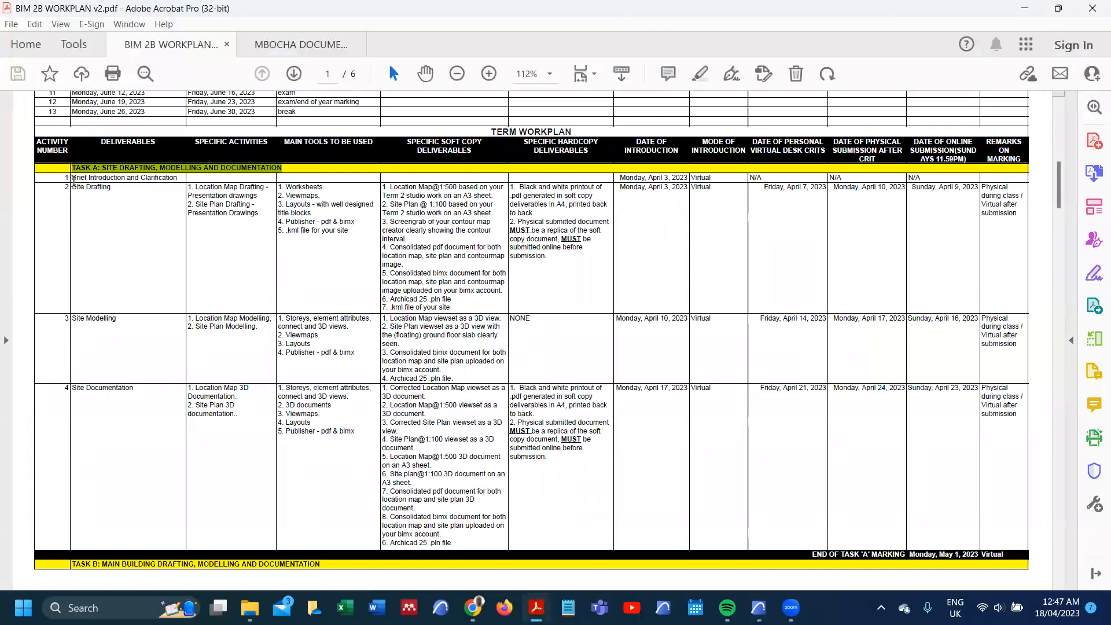
pyautogui.click(87, 169)
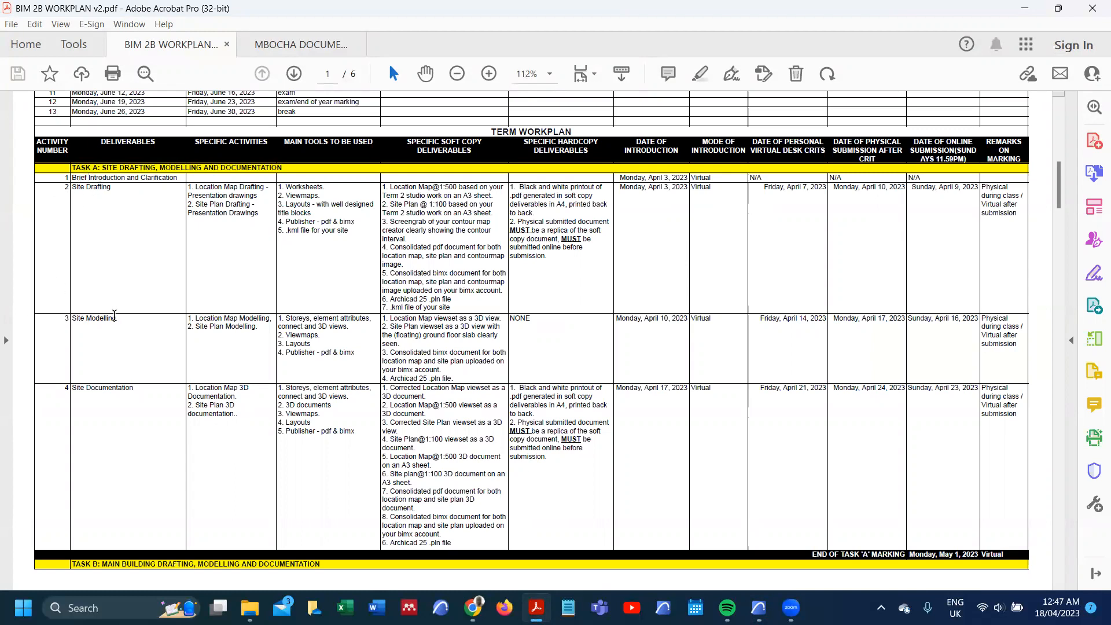
pyautogui.scroll(-1, 114, 315)
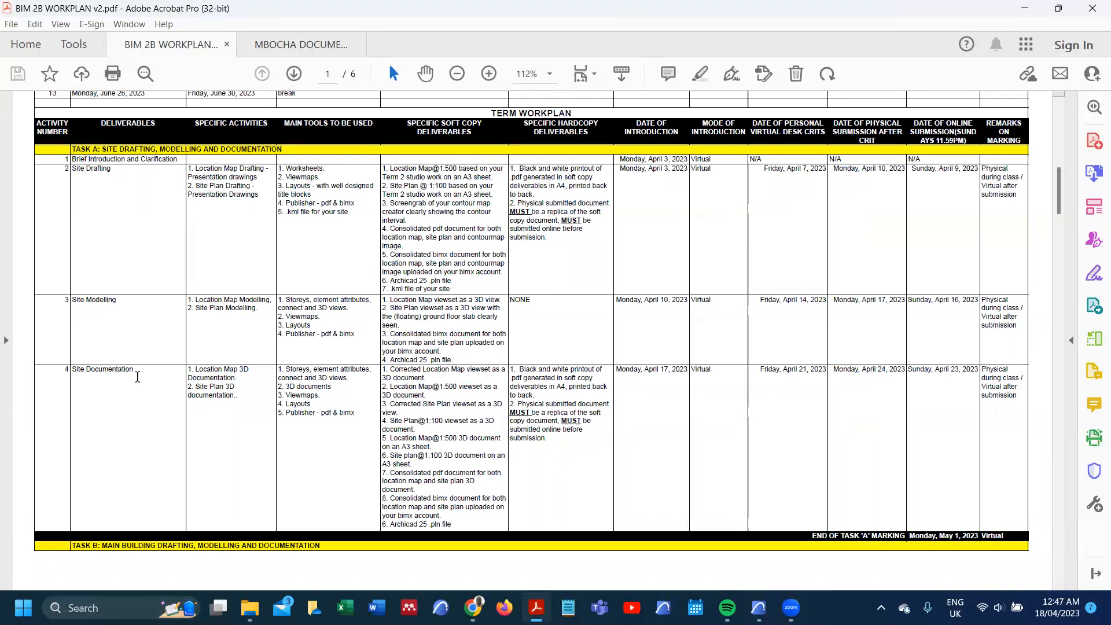
# Step: Look over the main house deliverables on the workplan's second page and the Task A deliverables, and switch back to Archicad
pyautogui.scroll(-10, 241, 314)
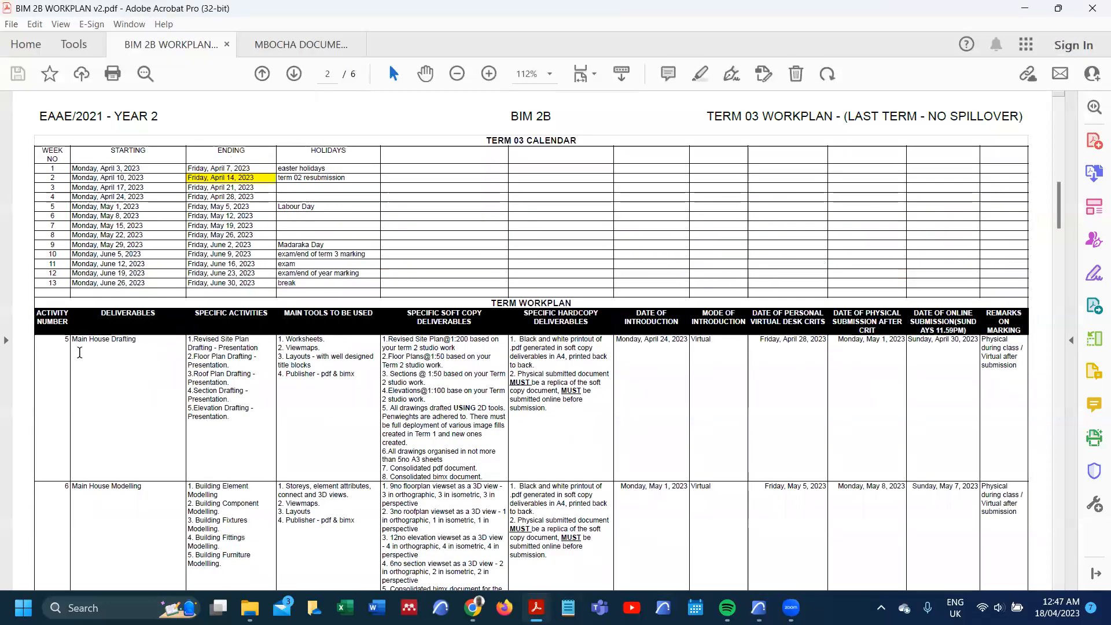
pyautogui.scroll(8, 150, 338)
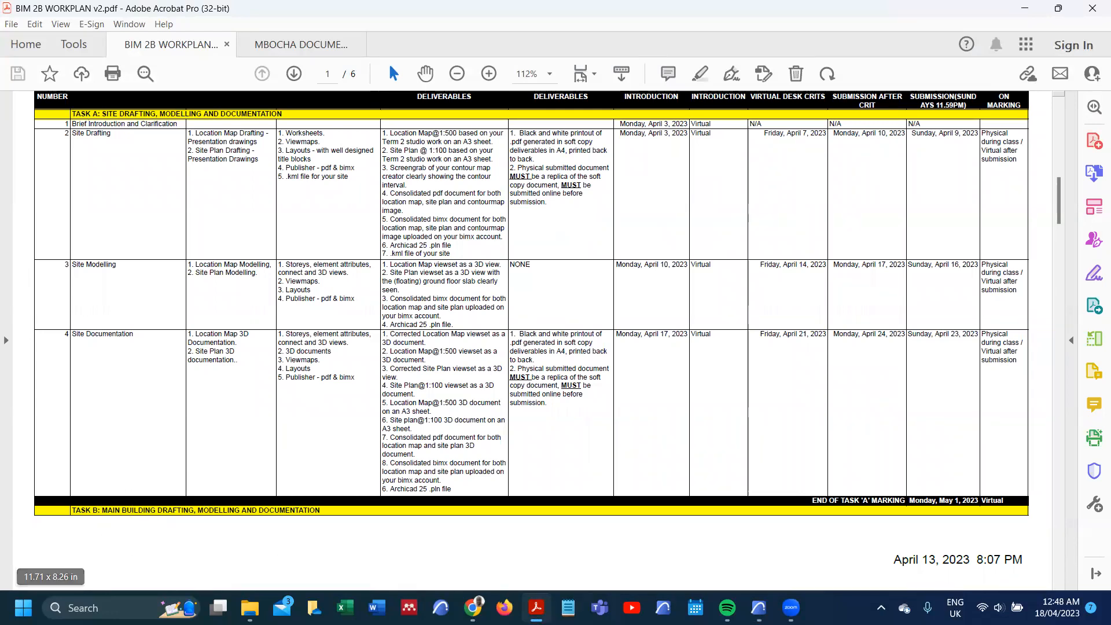
pyautogui.moveTo(758, 608)
pyautogui.click(743, 543)
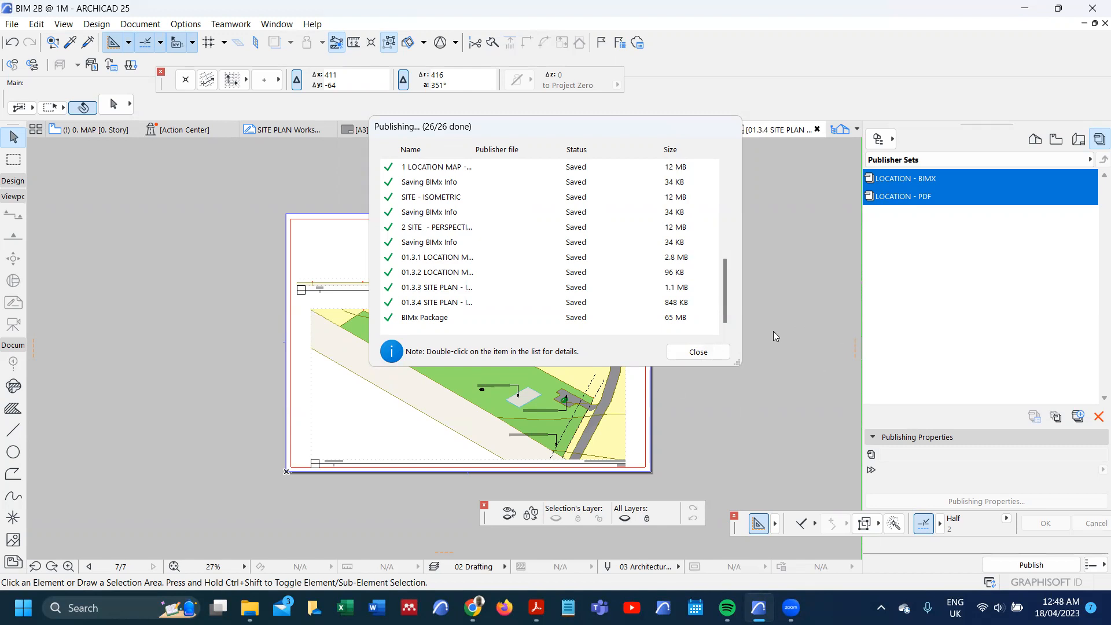
# Step: Check the publishing details of the 01.3.3 SITE PLAN item and close the publishing report
pyautogui.click(543, 274)
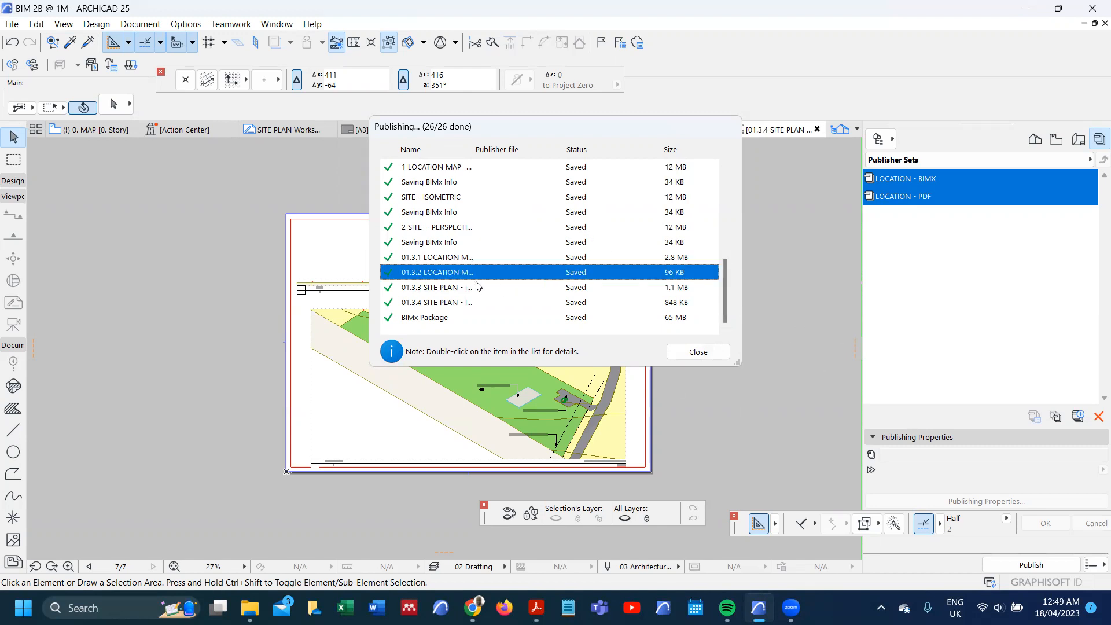
pyautogui.doubleClick(449, 293)
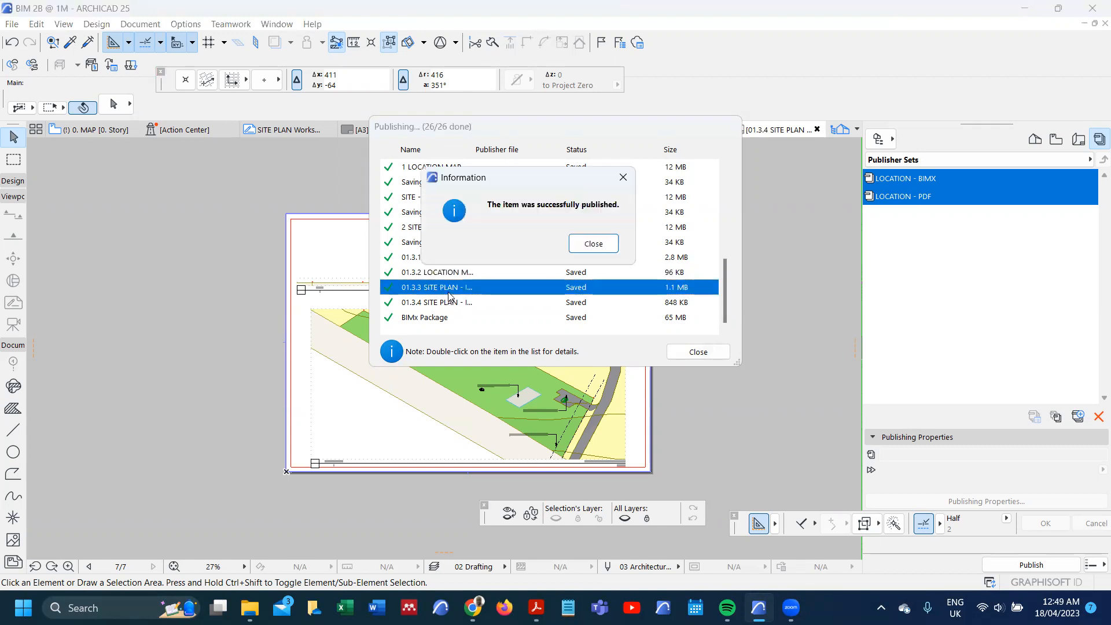
pyautogui.click(612, 246)
pyautogui.click(698, 352)
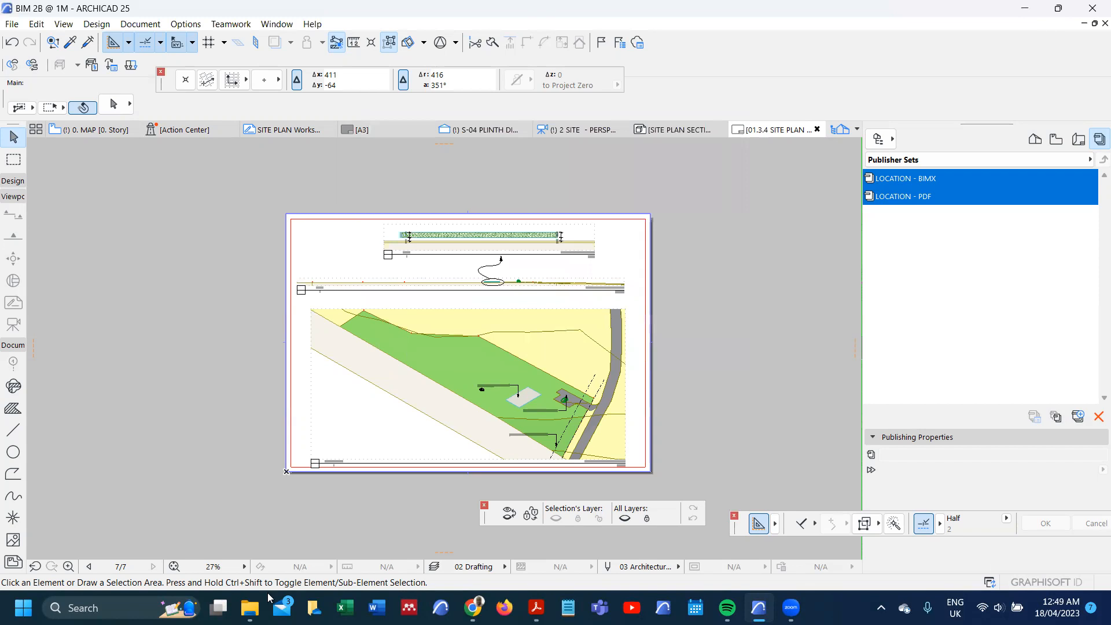
# Step: Open the 003 - TUTORIALS folder in File Explorer, sort it by date modified and widen the Name column to fit the file names
pyautogui.moveTo(249, 608)
pyautogui.click(249, 521)
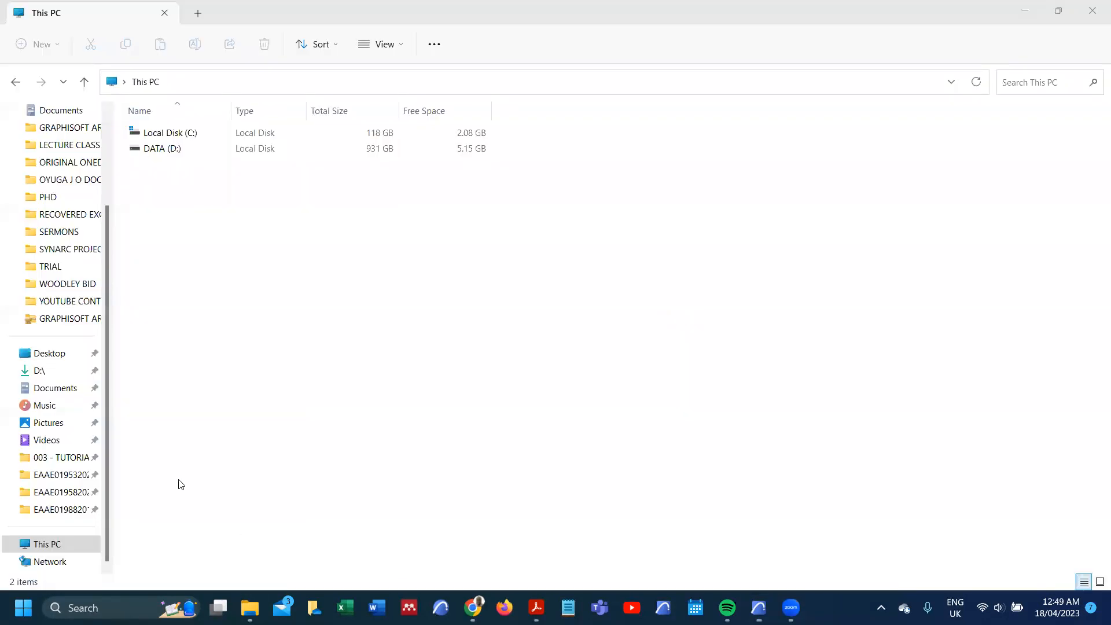
pyautogui.scroll(1, 52, 260)
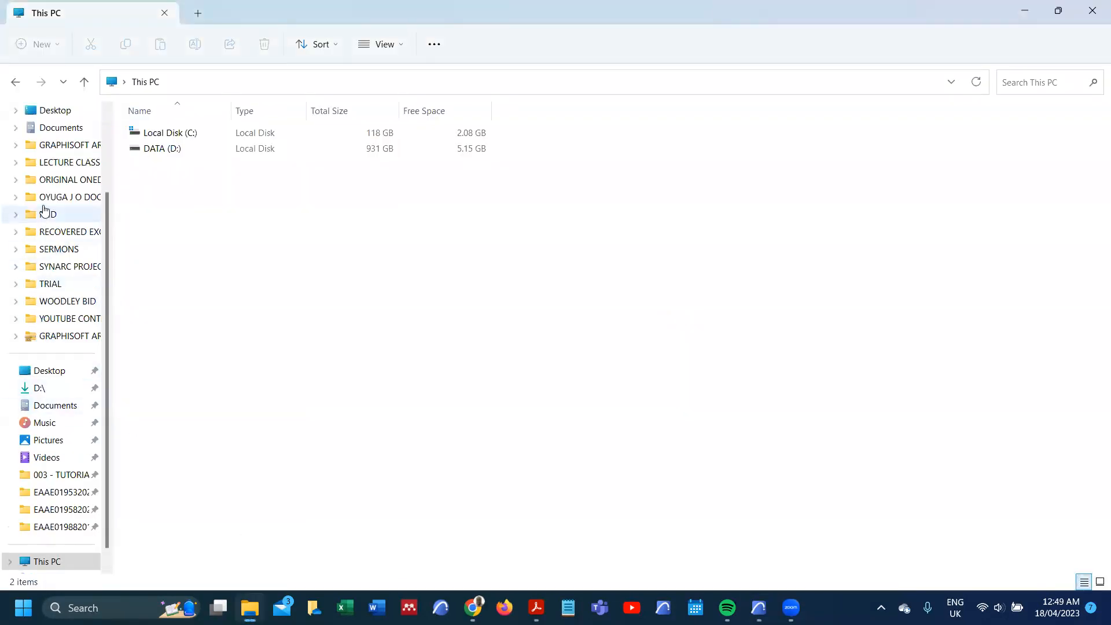
pyautogui.click(70, 477)
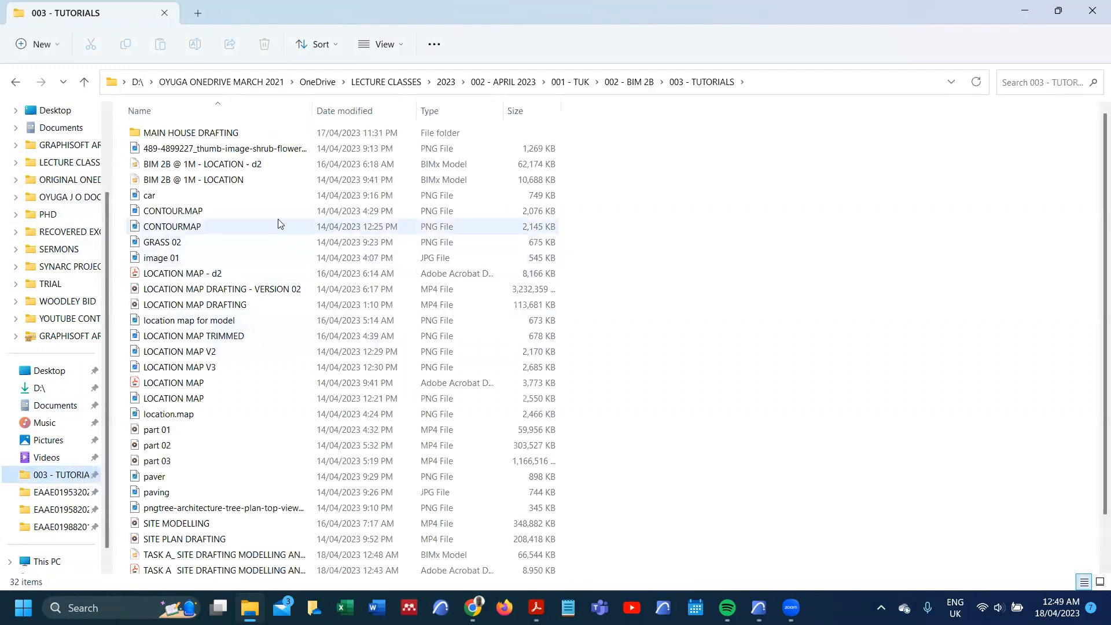
pyautogui.click(366, 113)
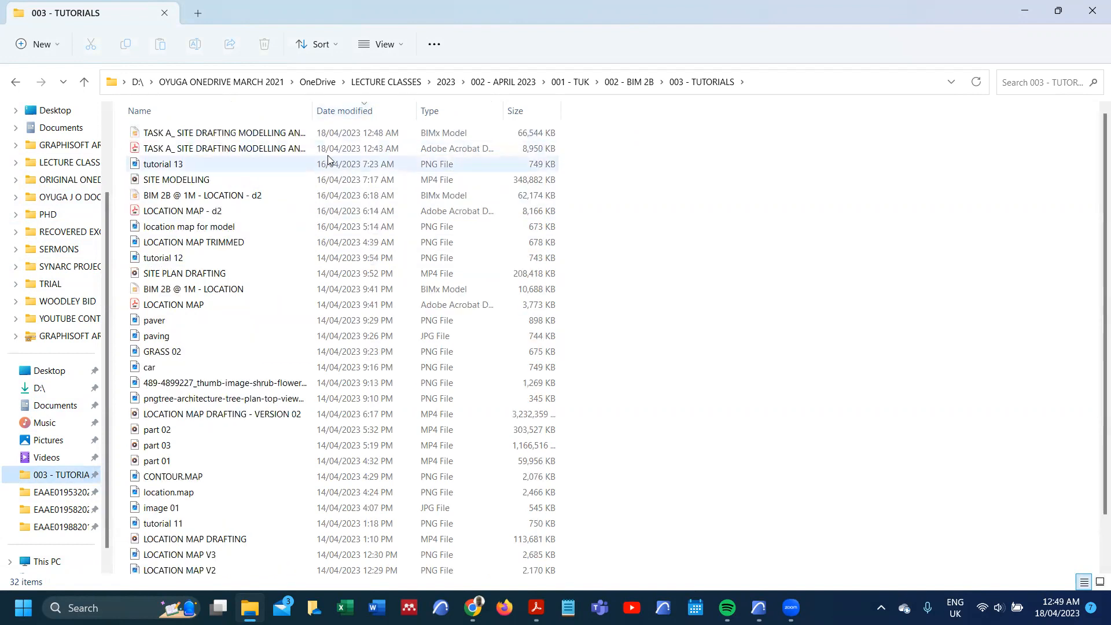
pyautogui.doubleClick(312, 111)
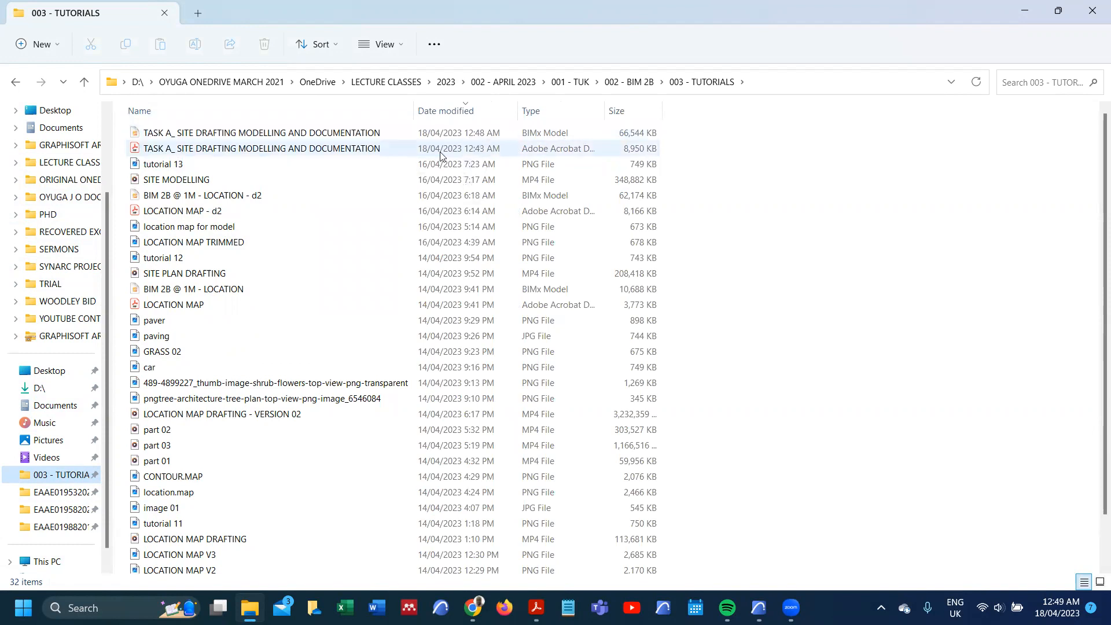
# Step: Open the published Task A PDF and review its pages up to the location map sheet on page 7
pyautogui.click(300, 155)
pyautogui.doubleClick(300, 155)
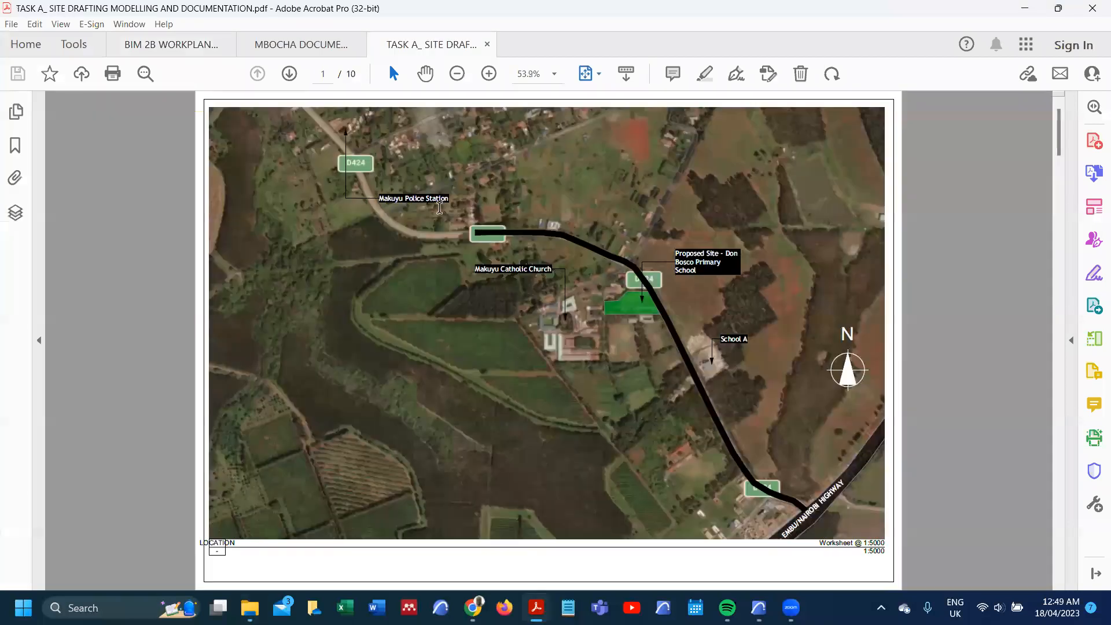
pyautogui.click(290, 74)
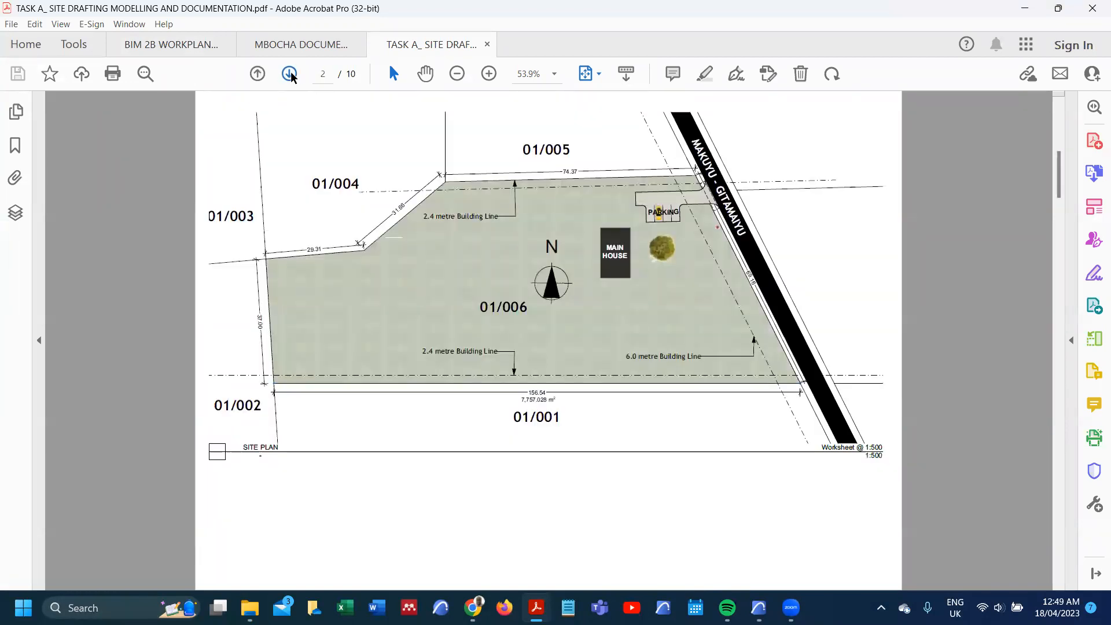
pyautogui.click(290, 72)
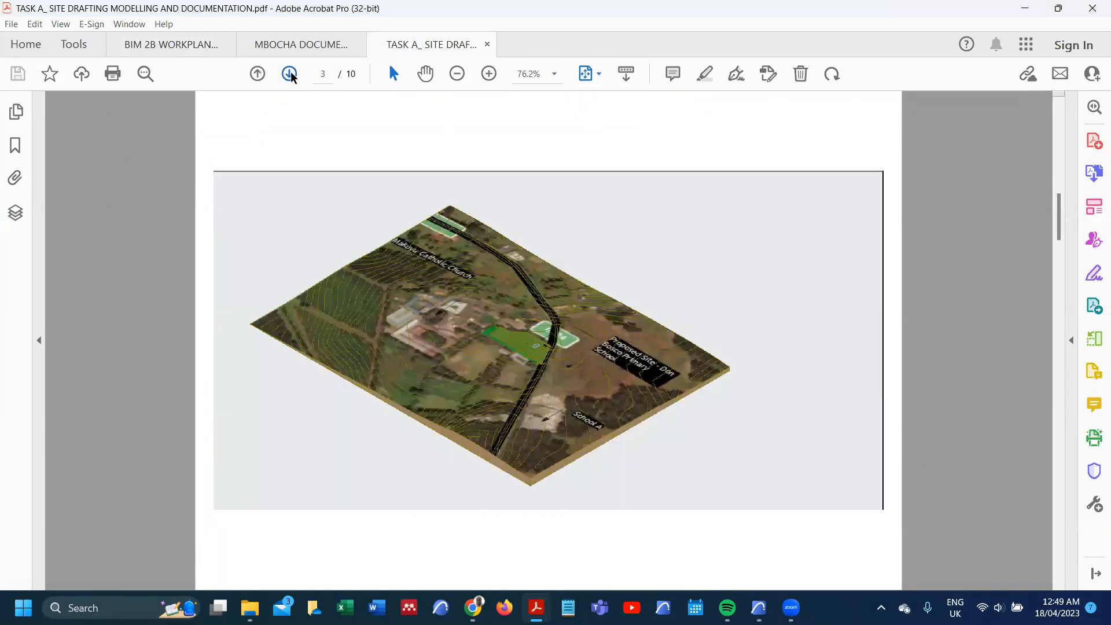
pyautogui.click(290, 74)
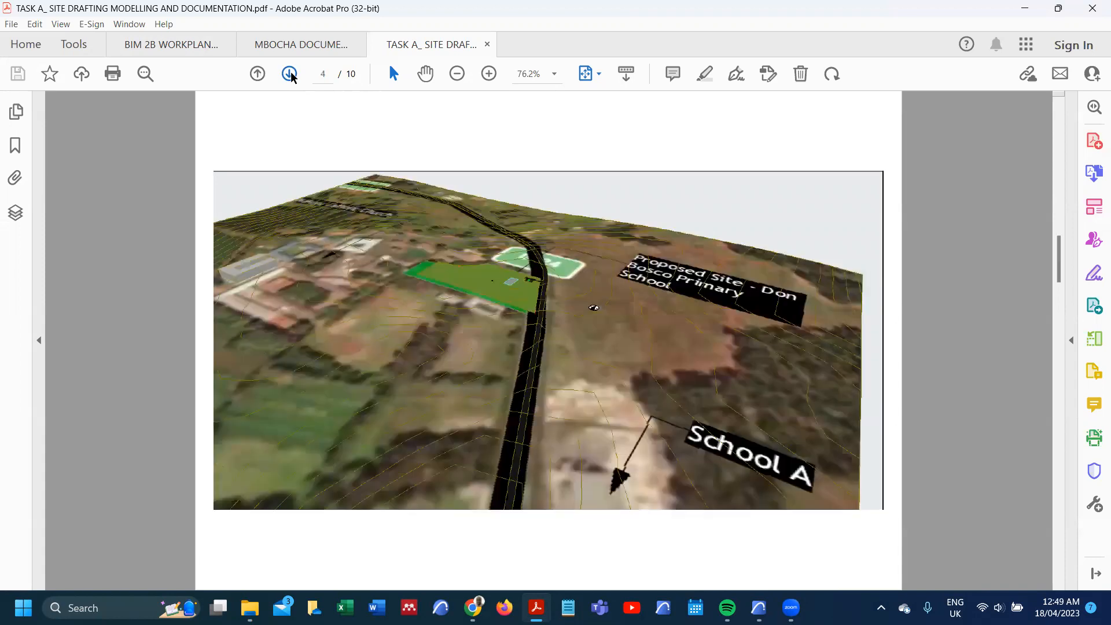
pyautogui.click(290, 73)
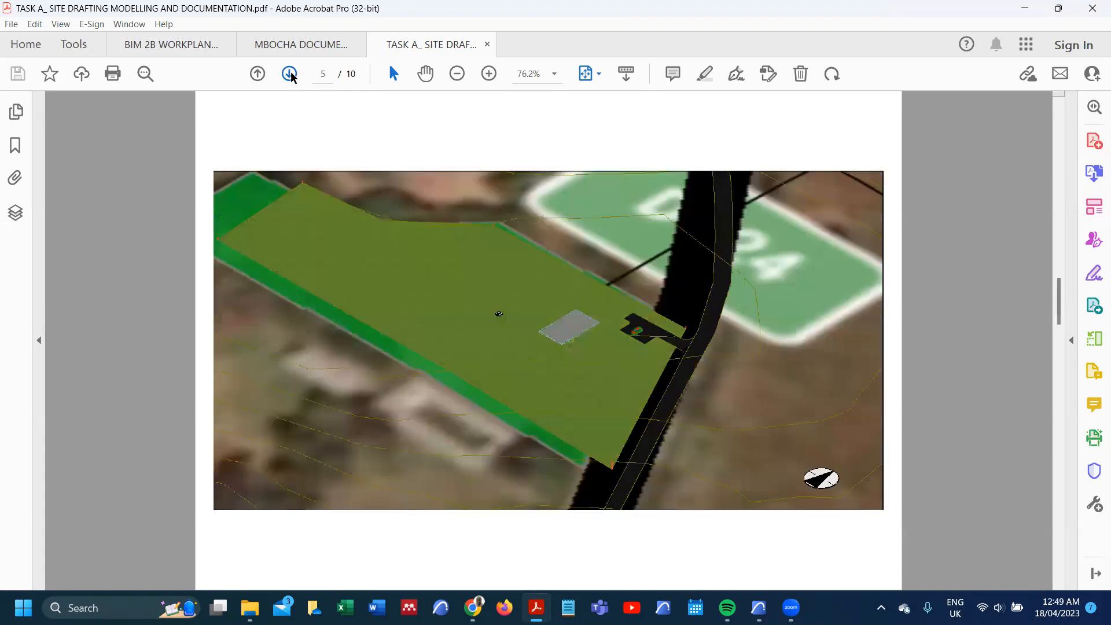
pyautogui.click(289, 73)
pyautogui.click(290, 74)
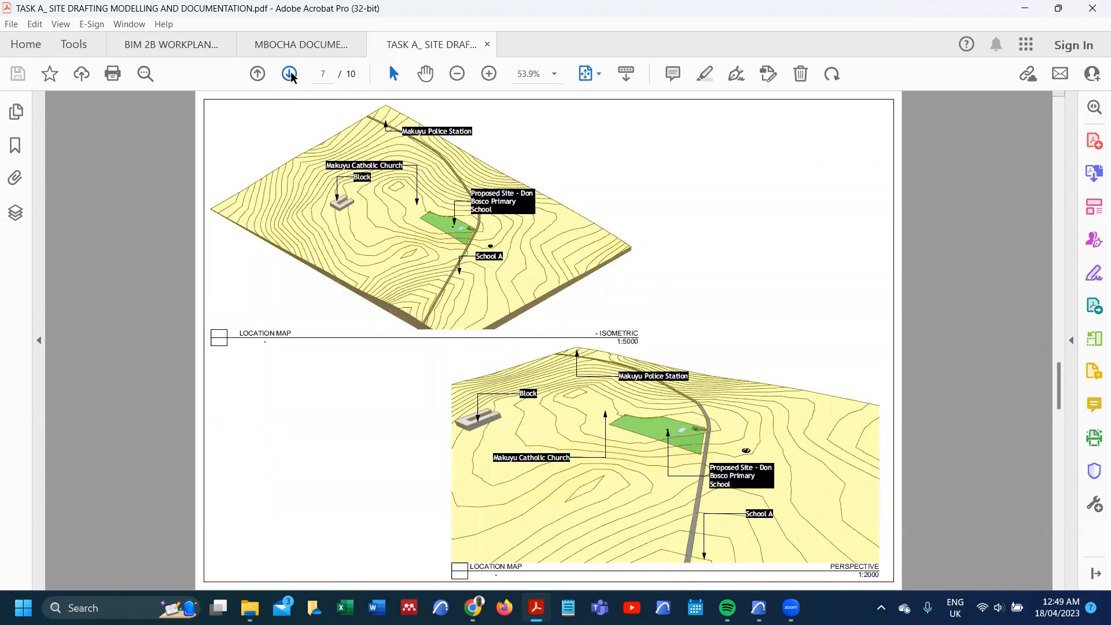
# Step: Compare the location map sheets on pages 7 and 8 and review the site plan sheets on pages 9 and 10
pyautogui.click(289, 74)
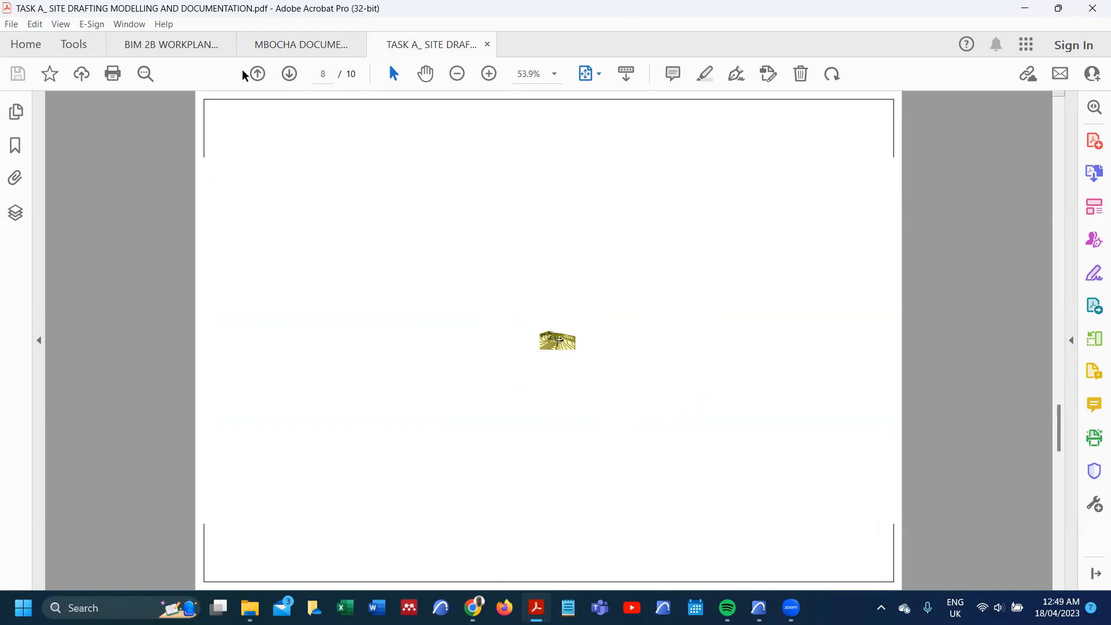
pyautogui.click(257, 74)
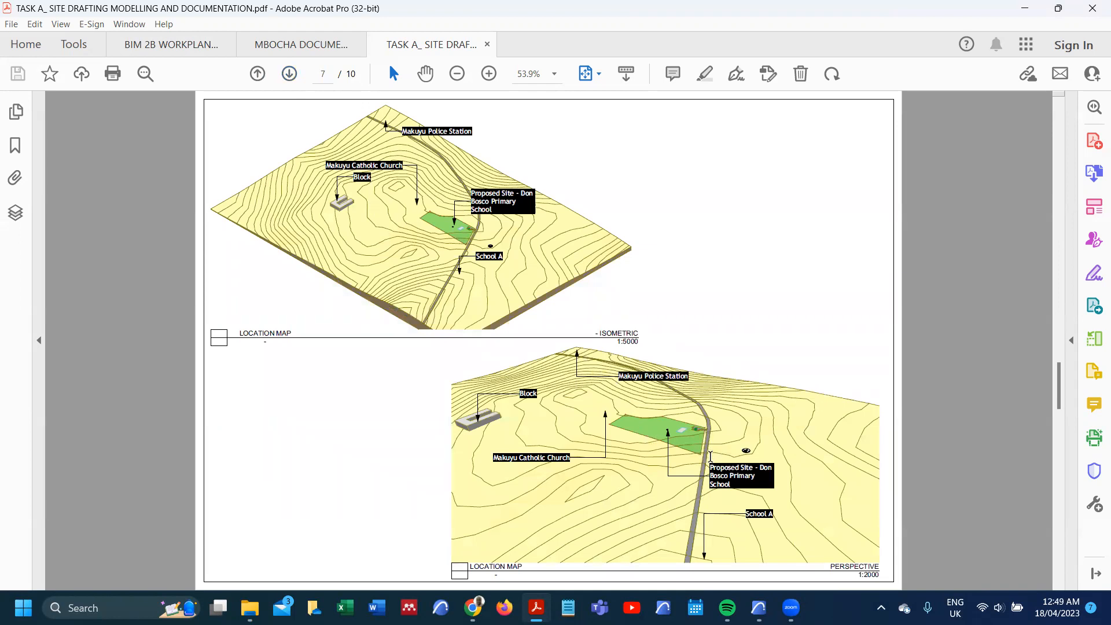
pyautogui.click(290, 74)
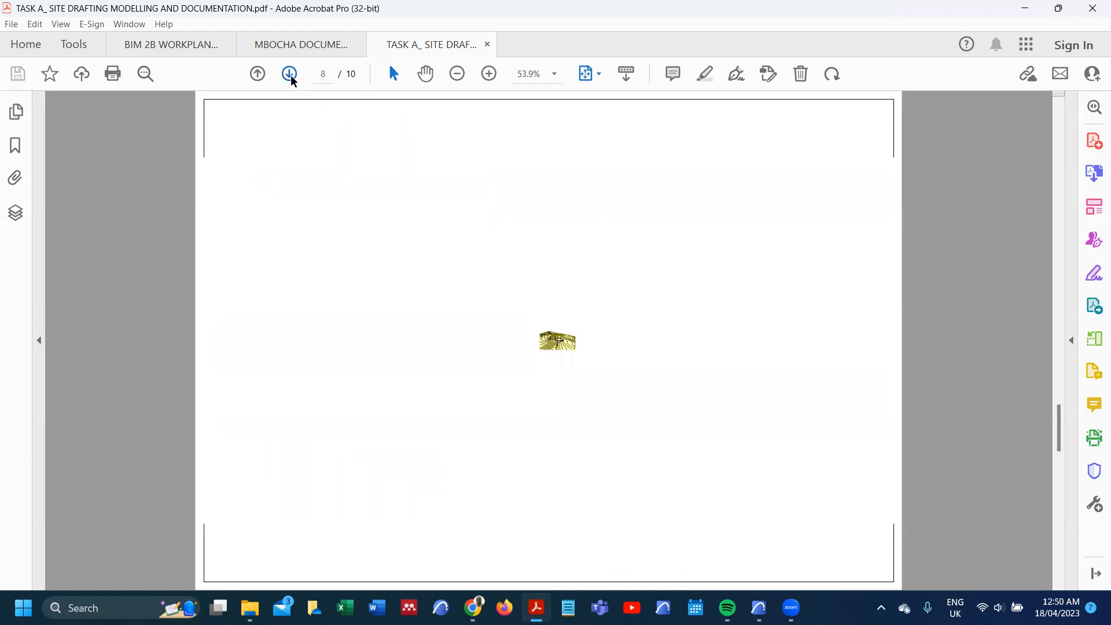
pyautogui.click(290, 74)
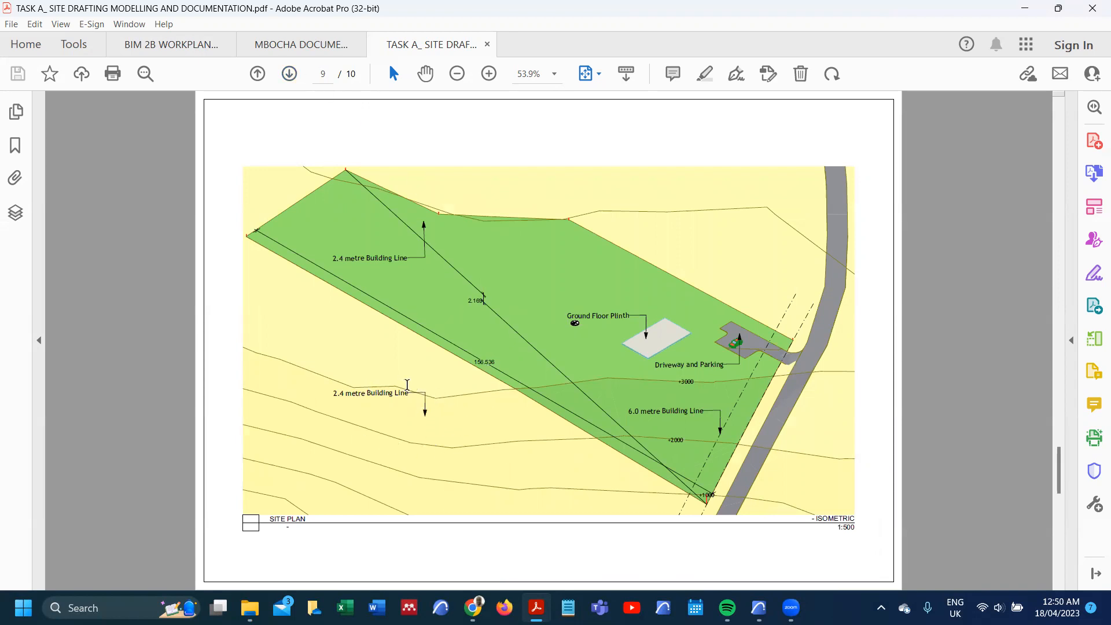
pyautogui.click(290, 74)
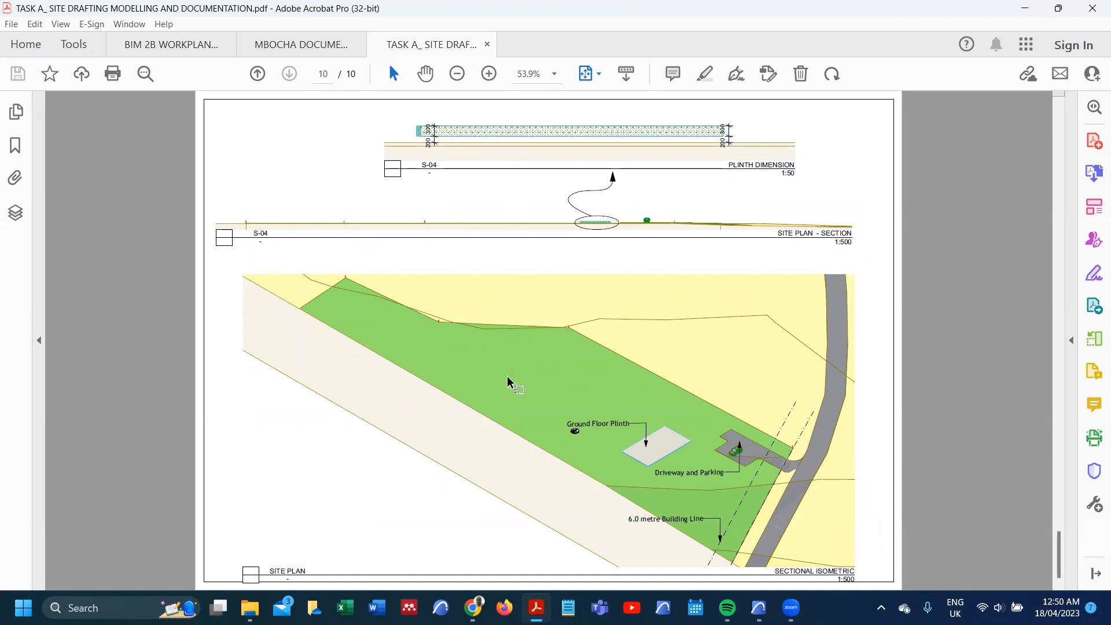
# Step: Open the published Task A BIMx model from the 003 - TUTORIALS folder and show its 2 SITE - PERSPECTIVE view
pyautogui.moveTo(250, 607)
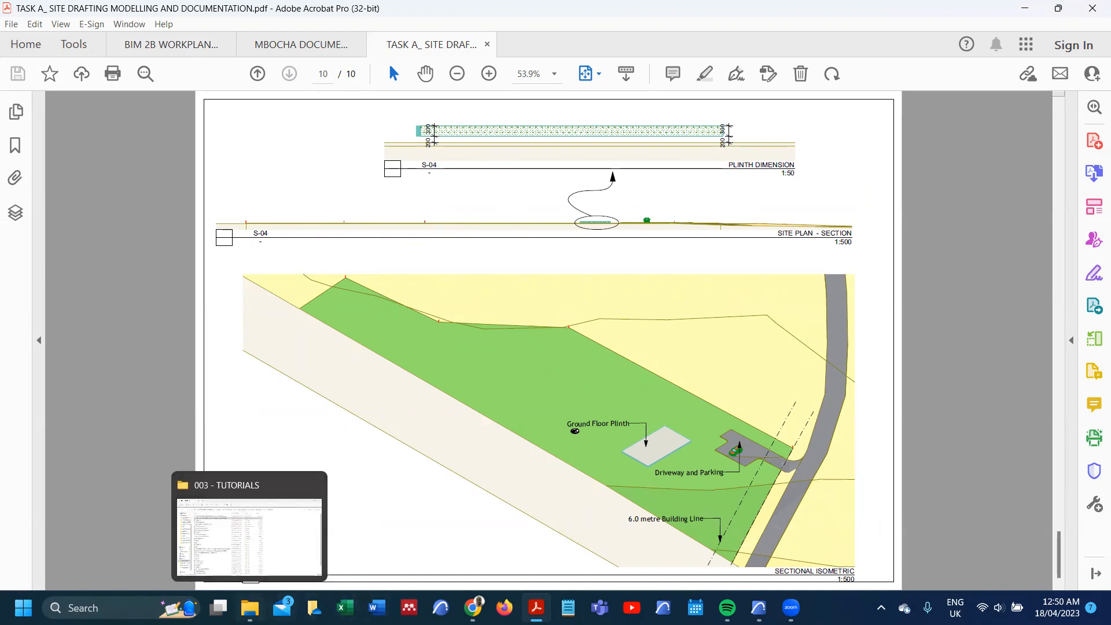
pyautogui.click(249, 535)
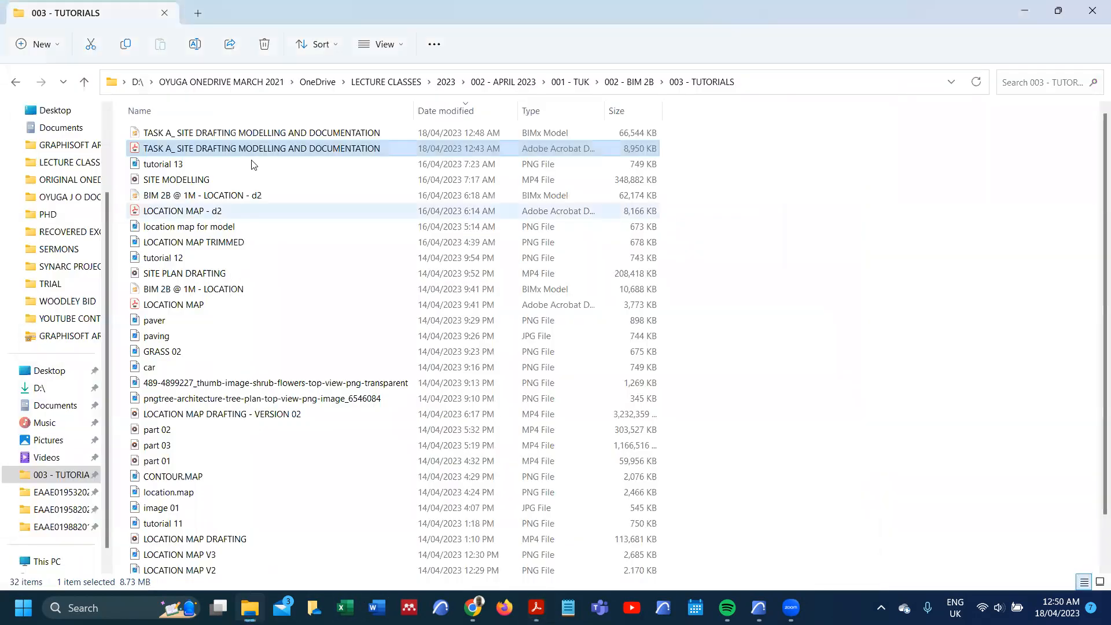
pyautogui.doubleClick(259, 131)
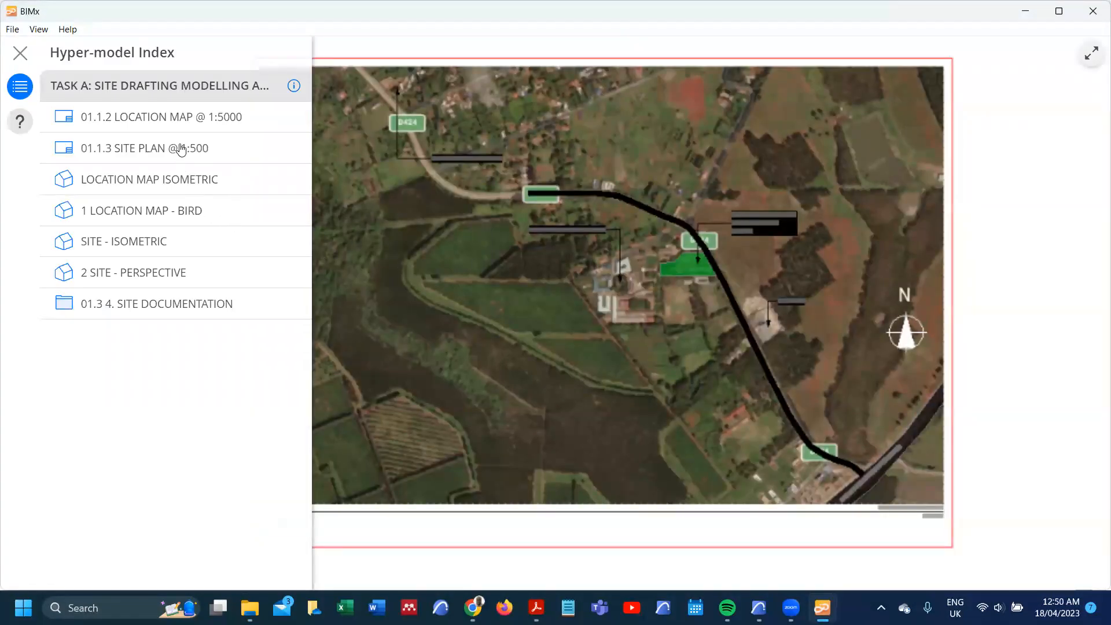
pyautogui.click(167, 274)
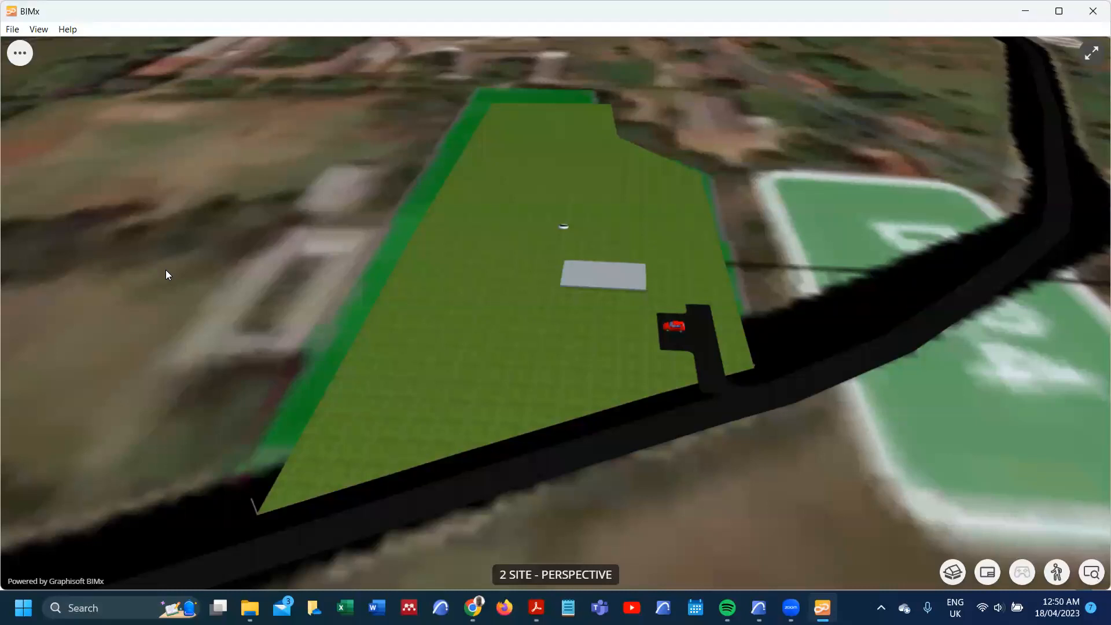
# Step: Switch the site model to walk mode and move through it towards the site and parked car
pyautogui.click(1057, 572)
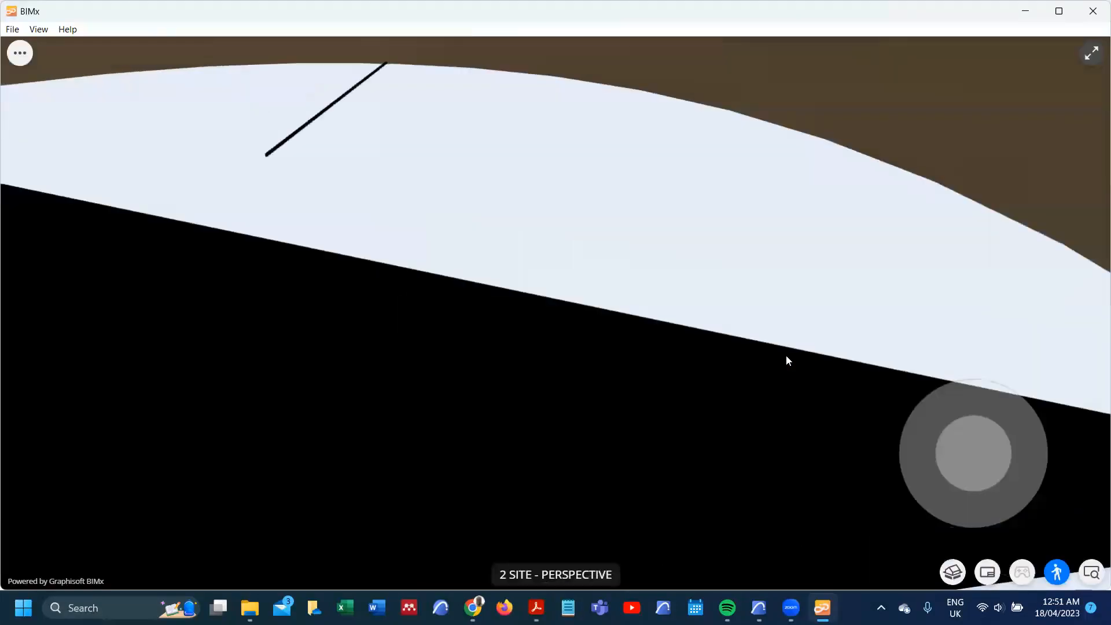
pyautogui.moveTo(734, 273); pyautogui.dragTo(715, 310)
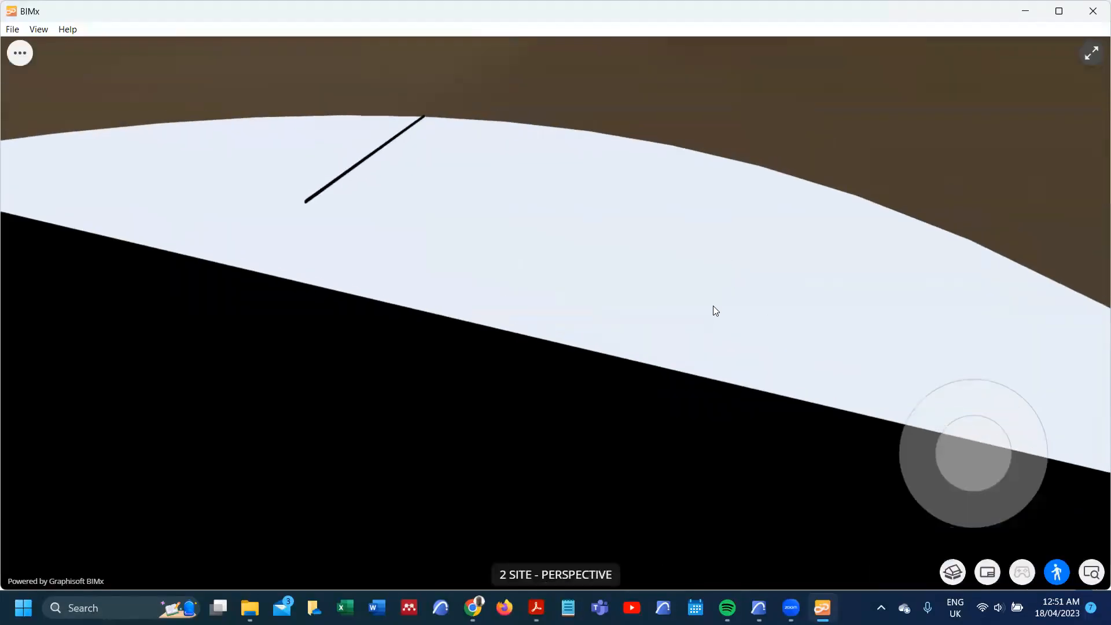
pyautogui.moveTo(969, 437); pyautogui.dragTo(952, 165)
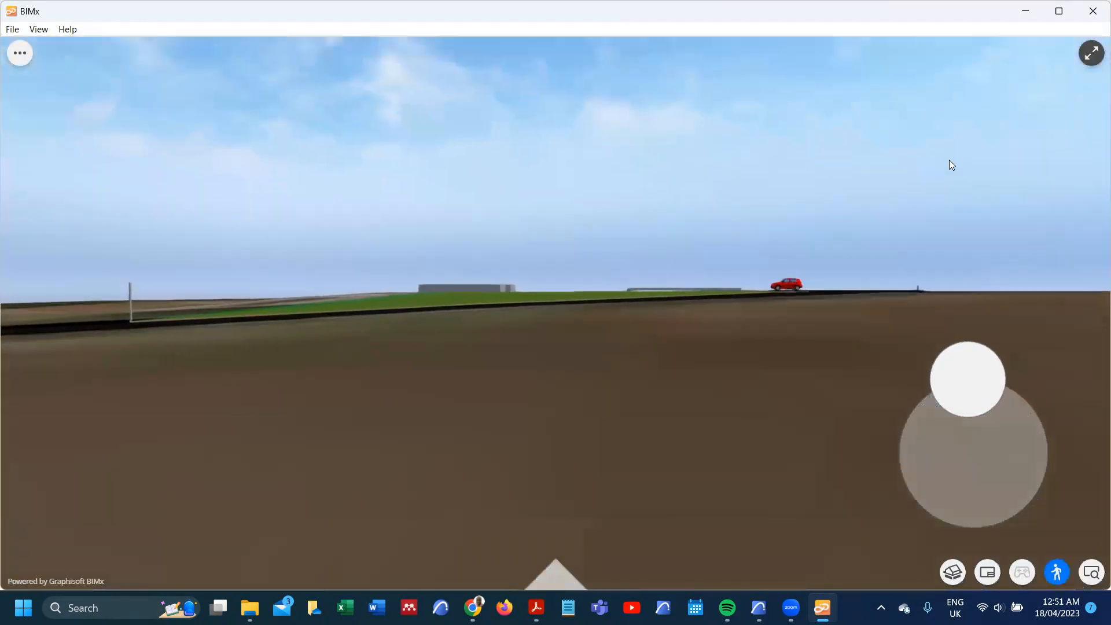
pyautogui.moveTo(964, 434); pyautogui.dragTo(997, 134)
# Step: Expand the 01.3 4. SITE DOCUMENTATION folder in the hyper-model index and view the 01.3.1 LOCATION MAPS layout
pyautogui.click(19, 55)
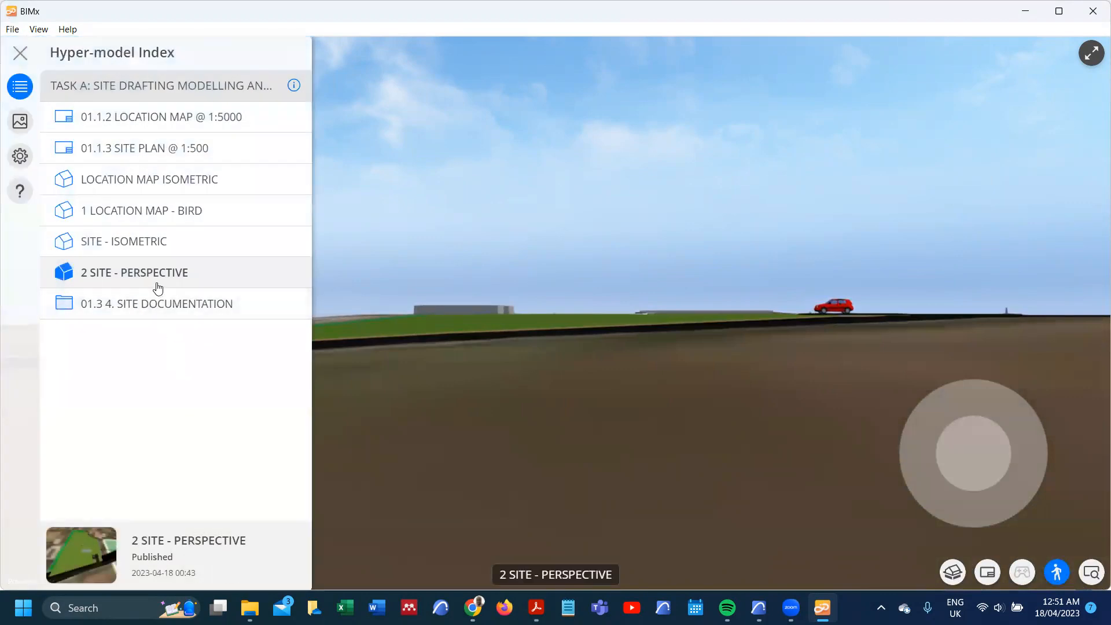
pyautogui.click(154, 310)
pyautogui.click(164, 315)
pyautogui.click(167, 311)
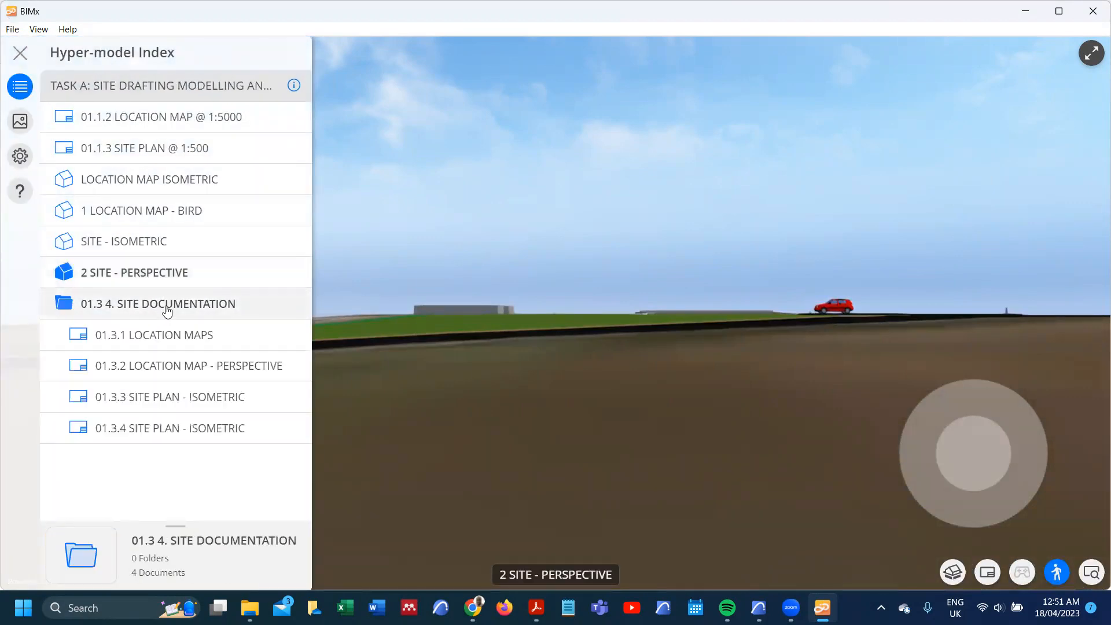
pyautogui.click(160, 336)
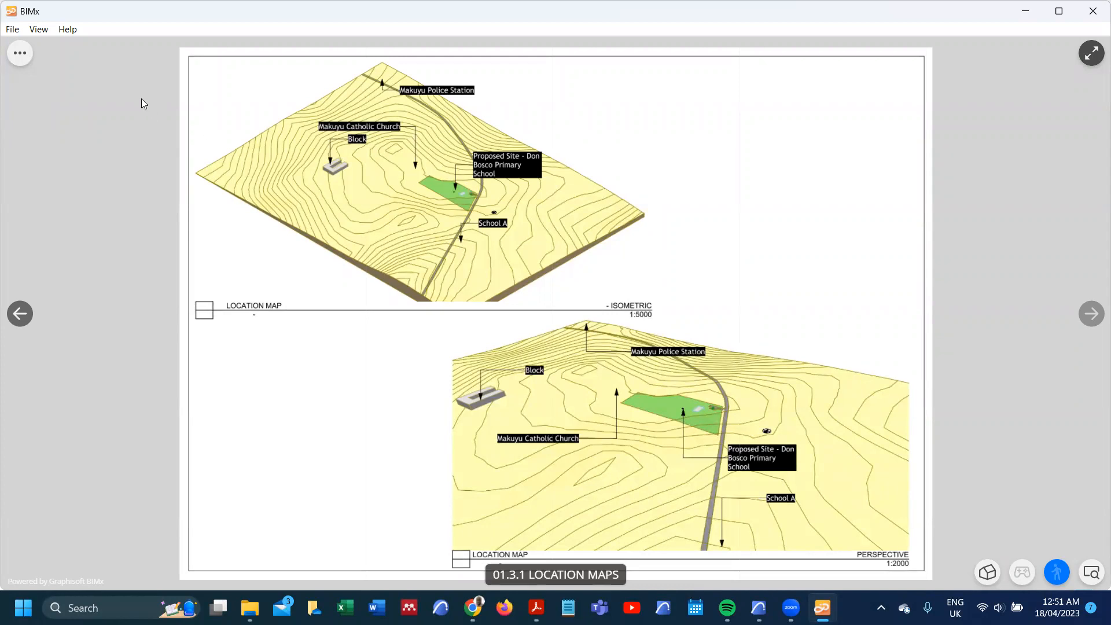
# Step: View the 01.3.2 LOCATION MAP - PERSPECTIVE layout and the 01.3.4 SITE PLAN - ISOMETRIC layout from the index
pyautogui.click(19, 53)
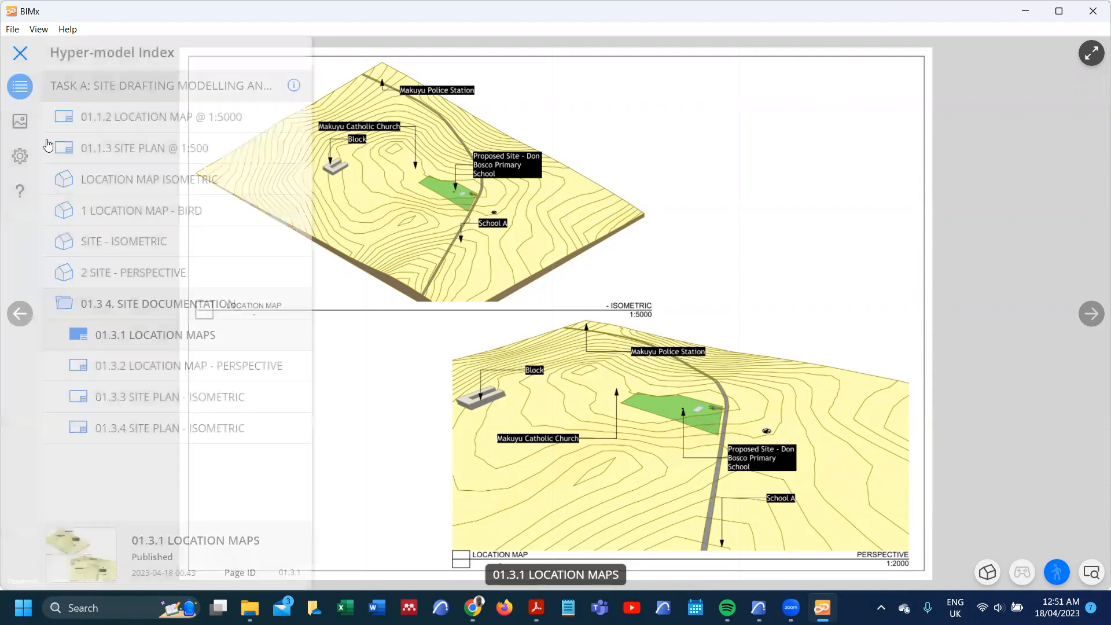
pyautogui.click(175, 372)
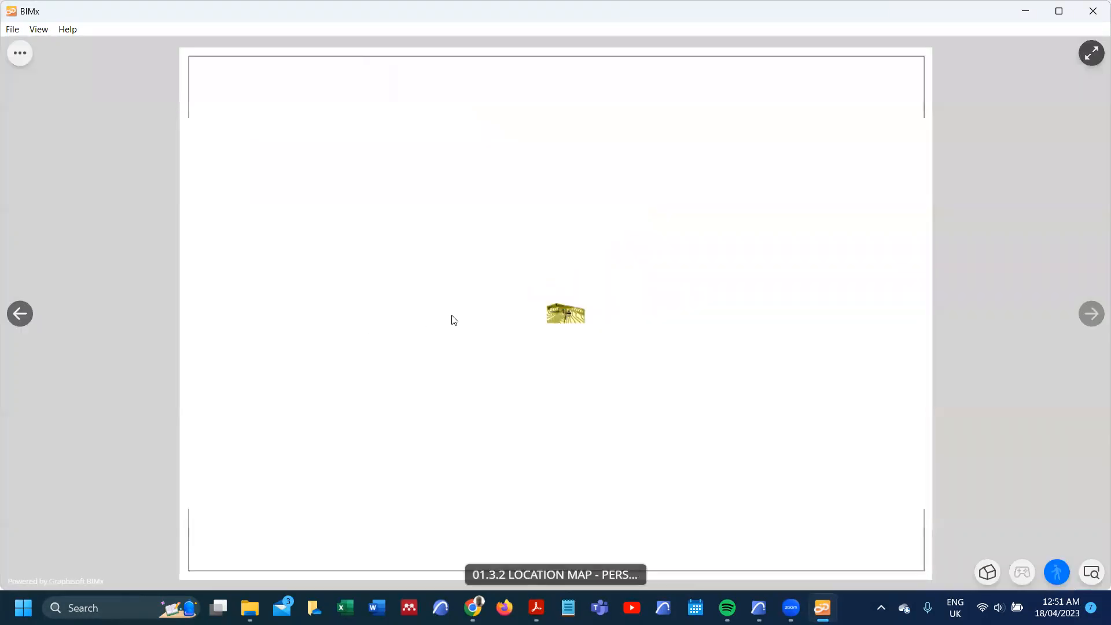
pyautogui.click(19, 53)
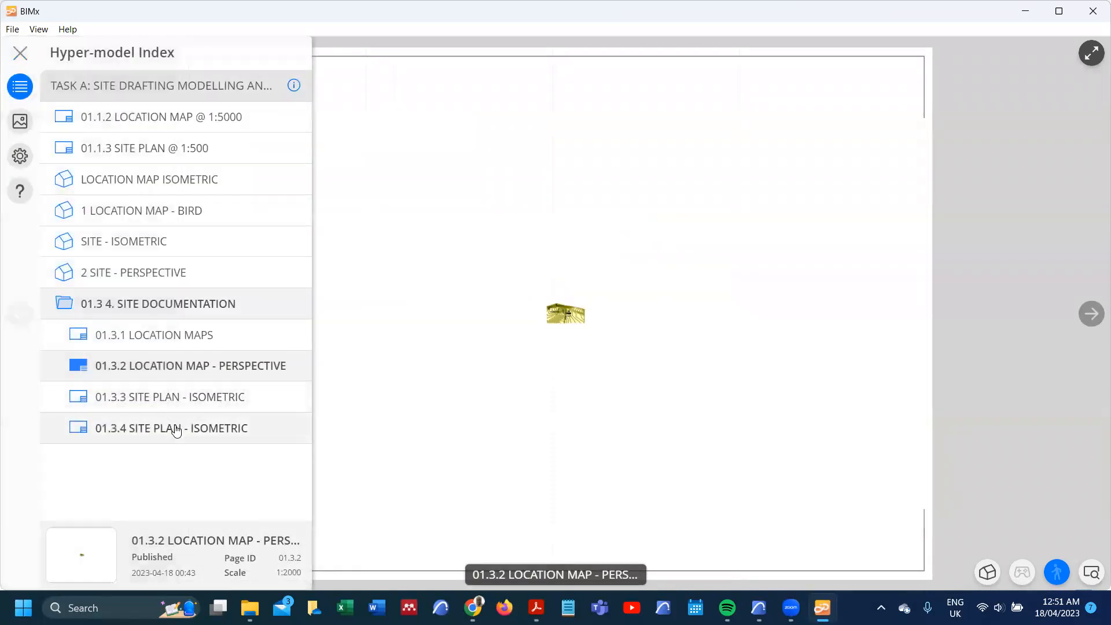
pyautogui.click(177, 431)
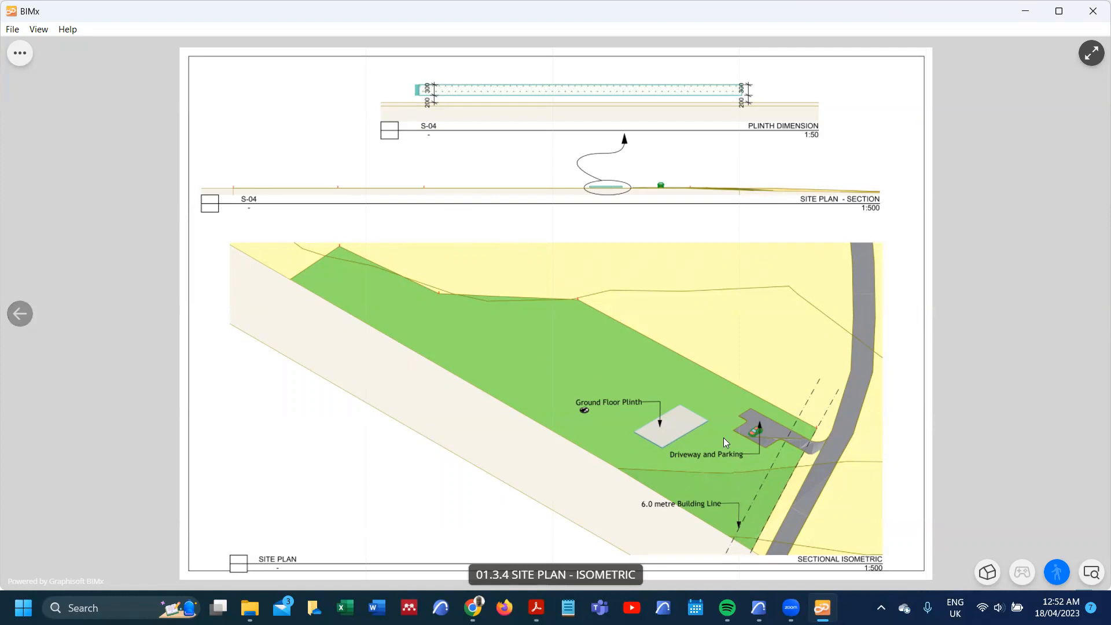
# Step: Inspect the sectional isometric on the 01.3.4 layout up close, including the ground floor plinth, driveway and building line
pyautogui.scroll(5, 777, 445)
pyautogui.scroll(5, 648, 417)
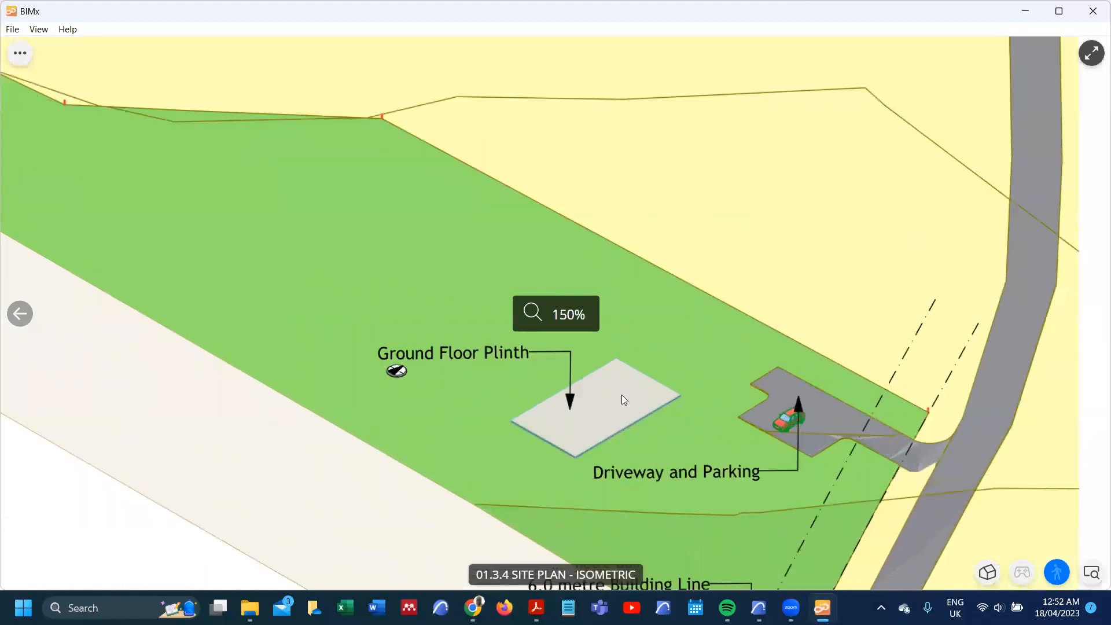
pyautogui.scroll(-6, 627, 405)
pyautogui.moveTo(551, 354); pyautogui.dragTo(675, 340)
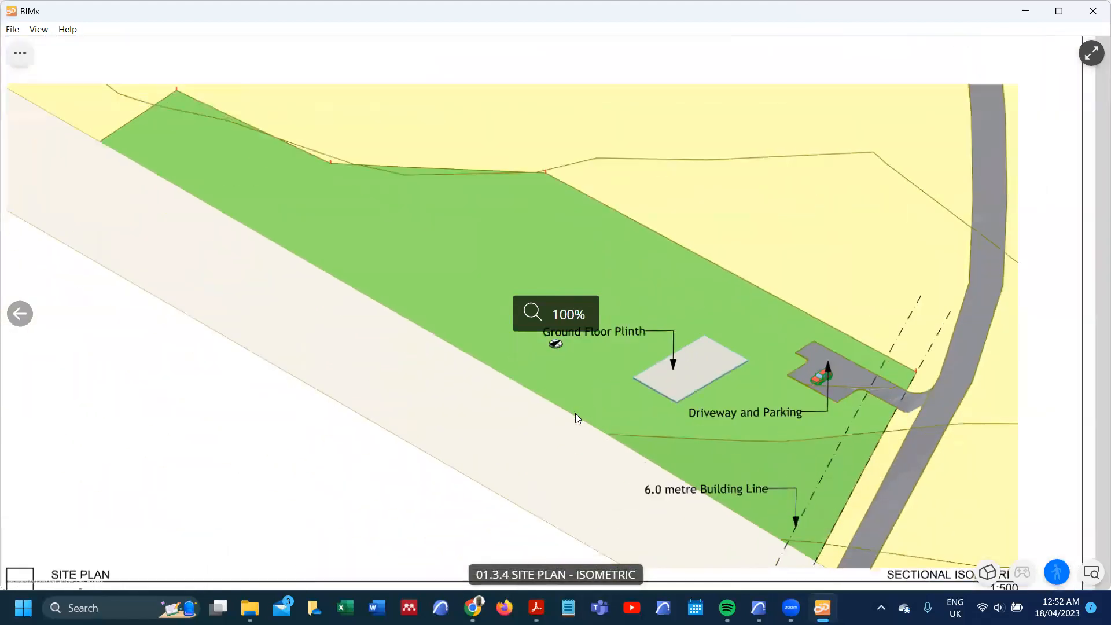
pyautogui.scroll(-4, 572, 413)
pyautogui.scroll(1, 646, 338)
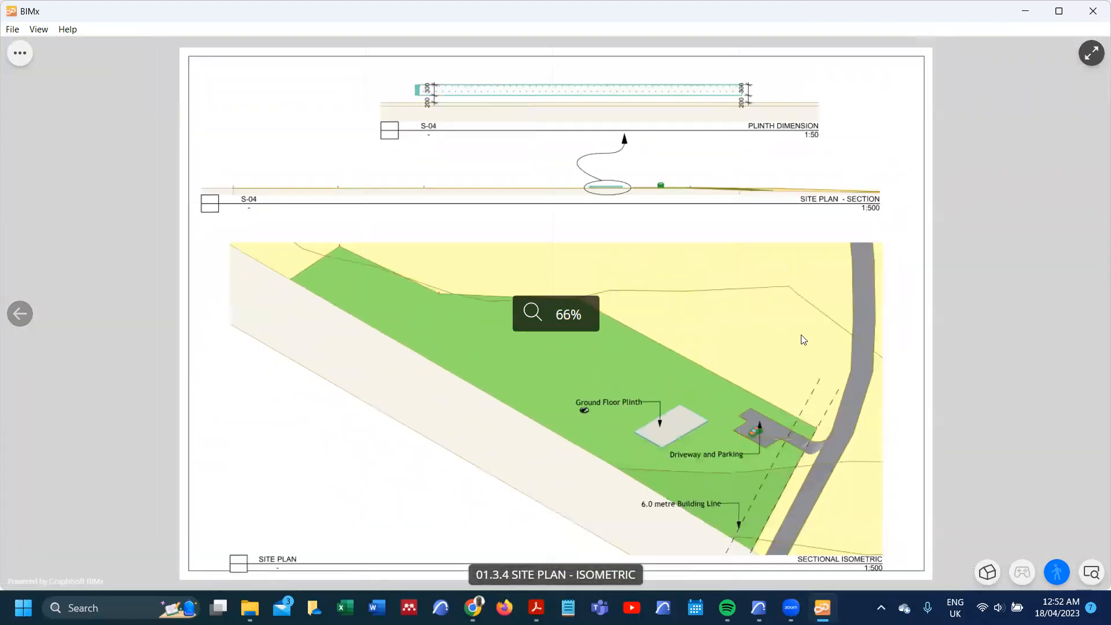